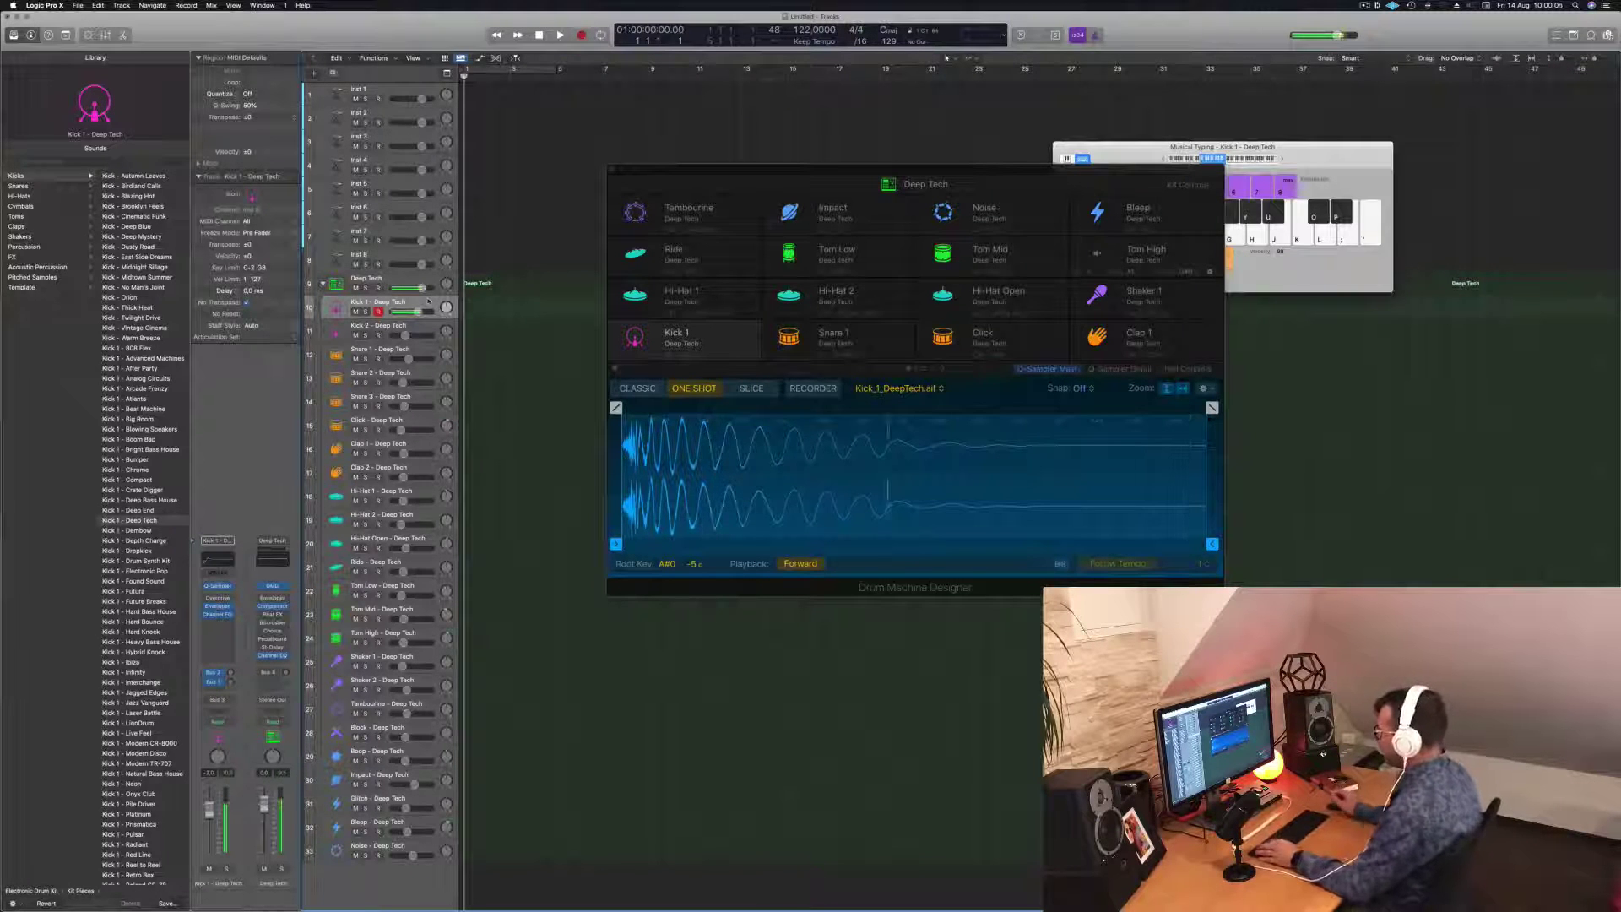
Step: Record a one-bar pattern of four kick hits on the Kick 1 track and show the region in the Piano Roll
{"action": "key", "text": "r"}
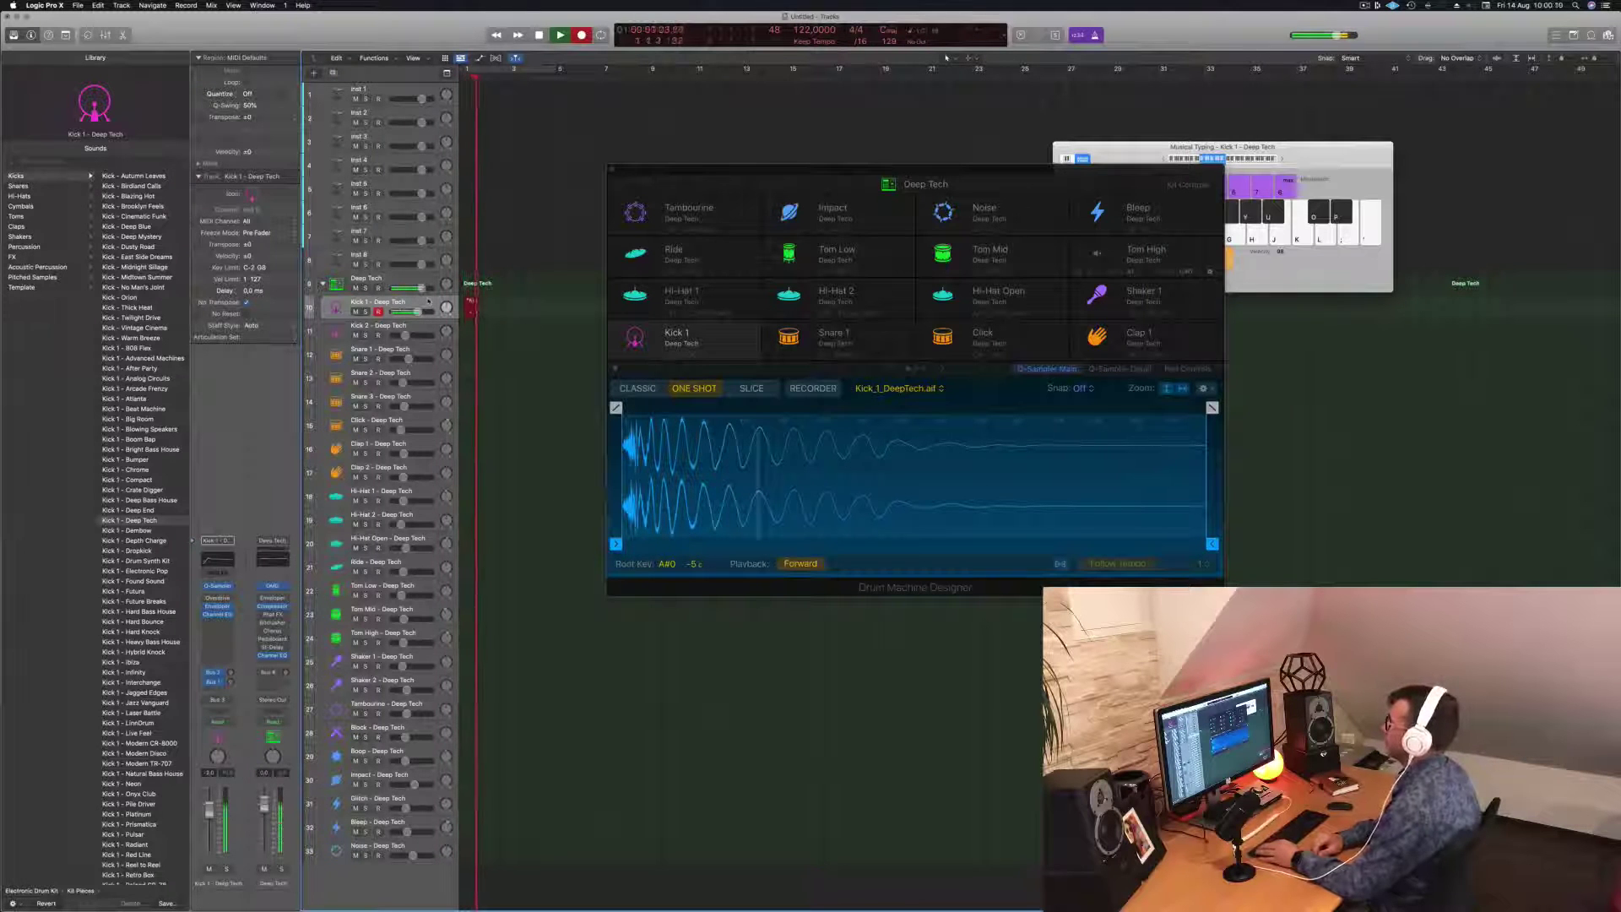
{"action": "key", "text": "space"}
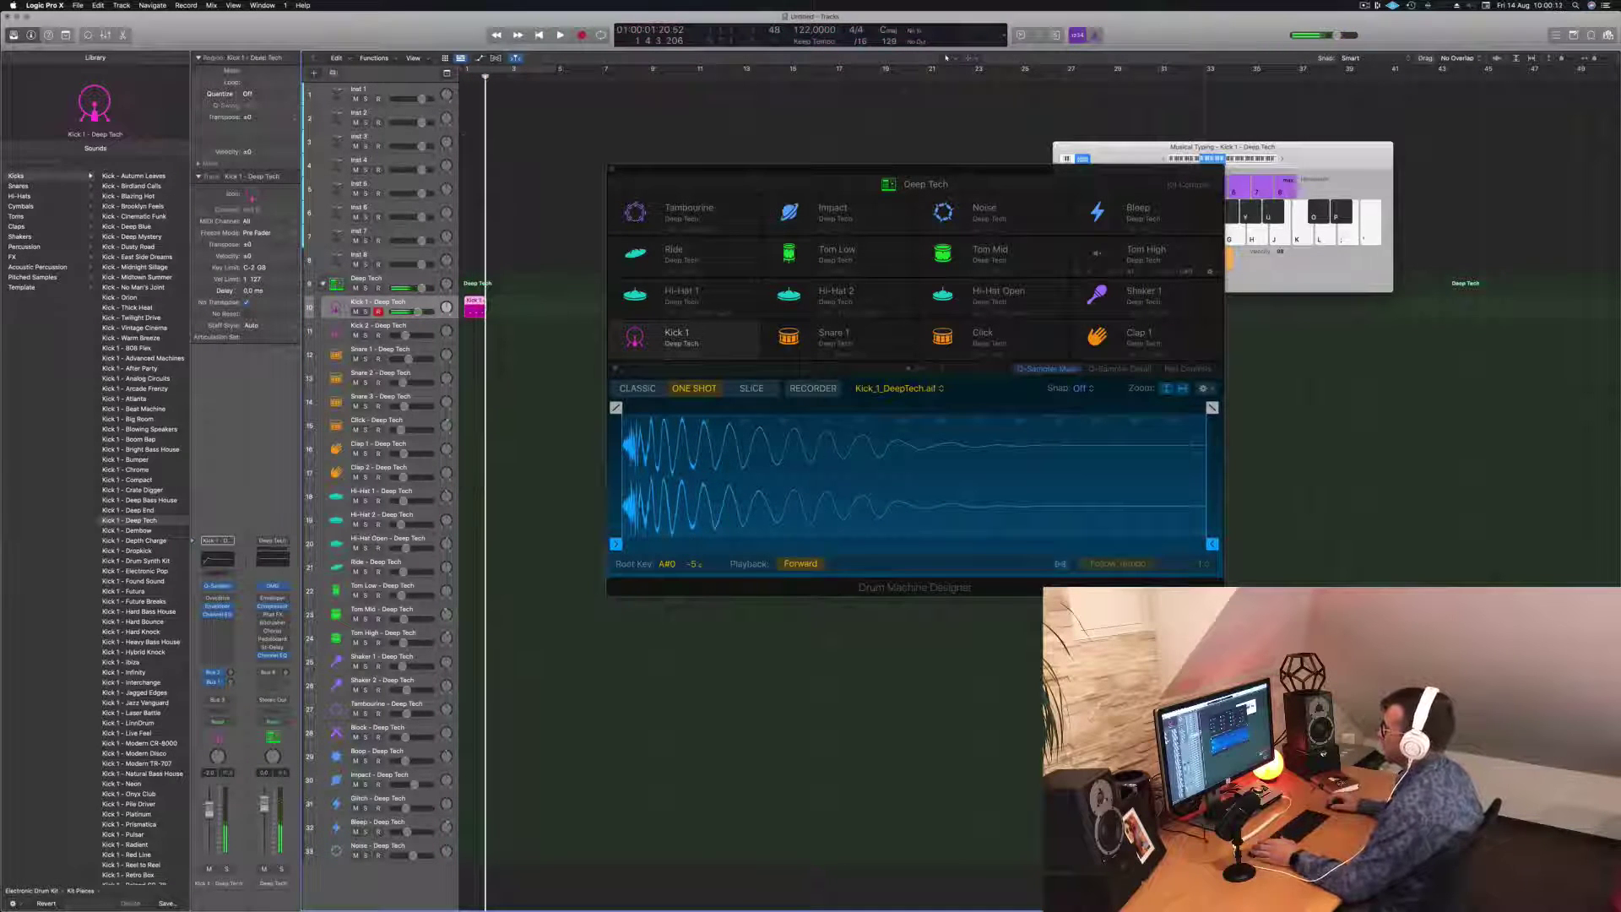
{"action": "key", "text": "p"}
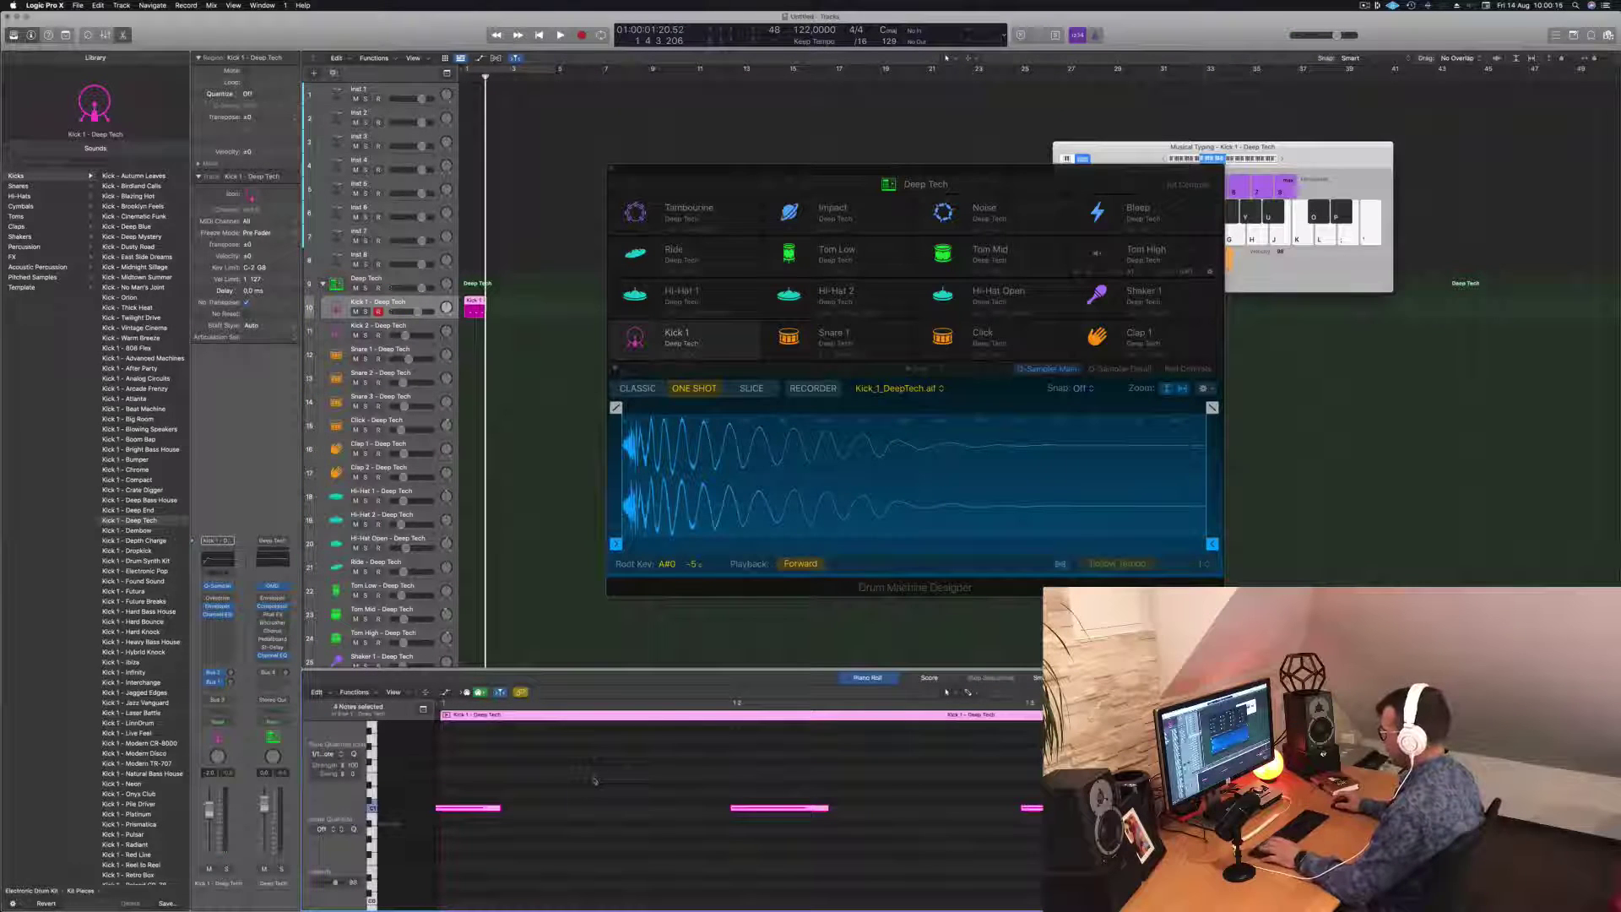
{"action": "key", "text": "z"}
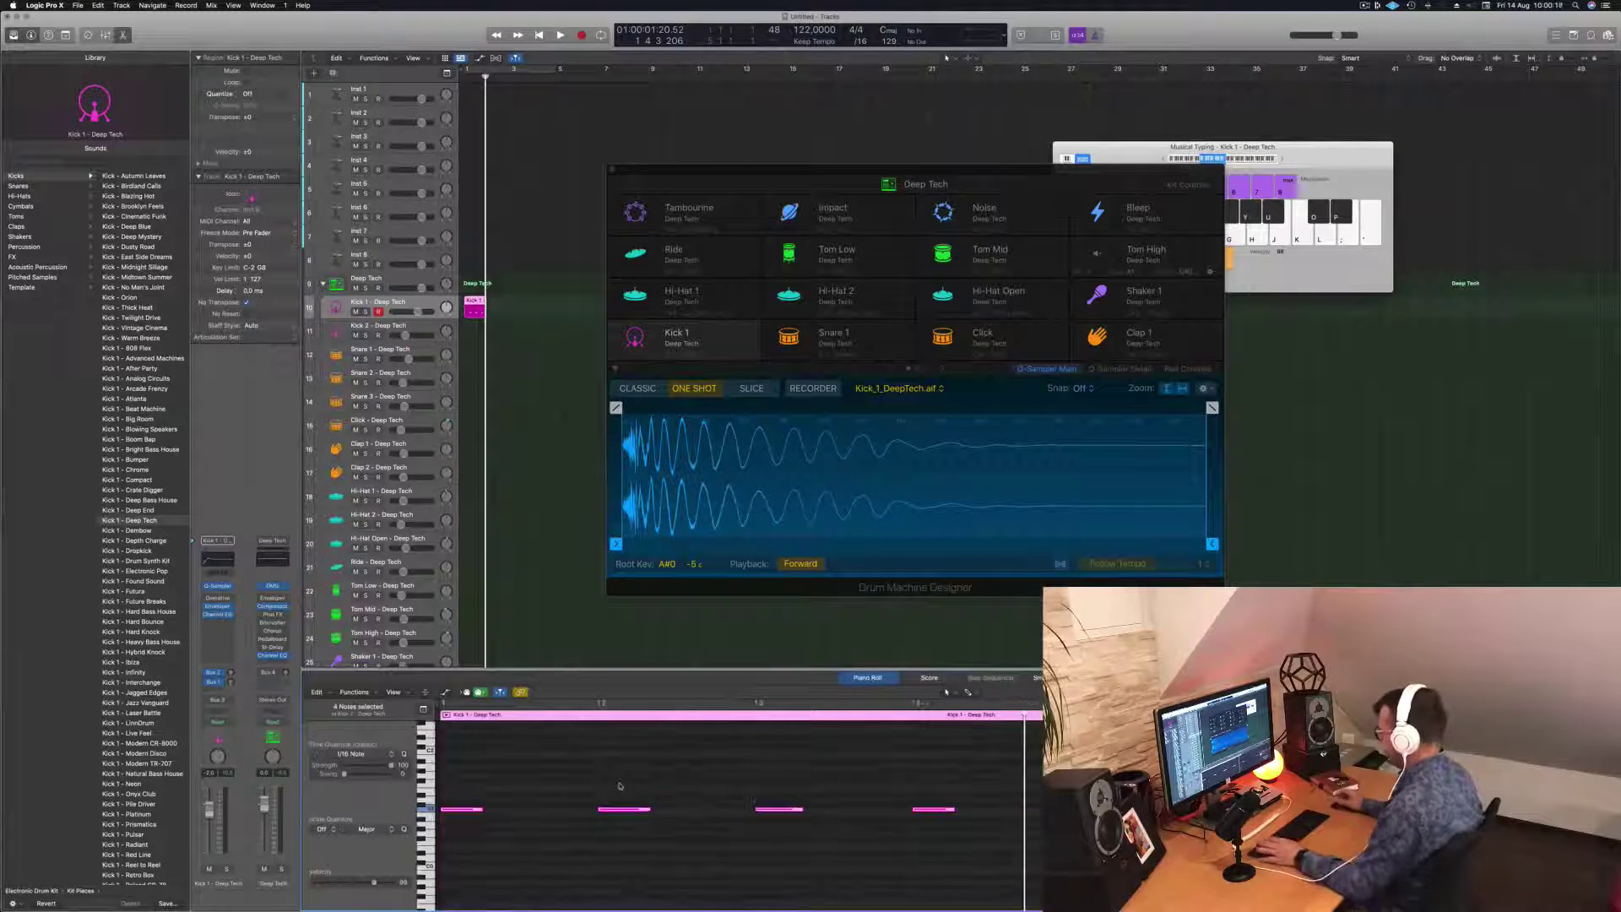
{"action": "key", "text": "space"}
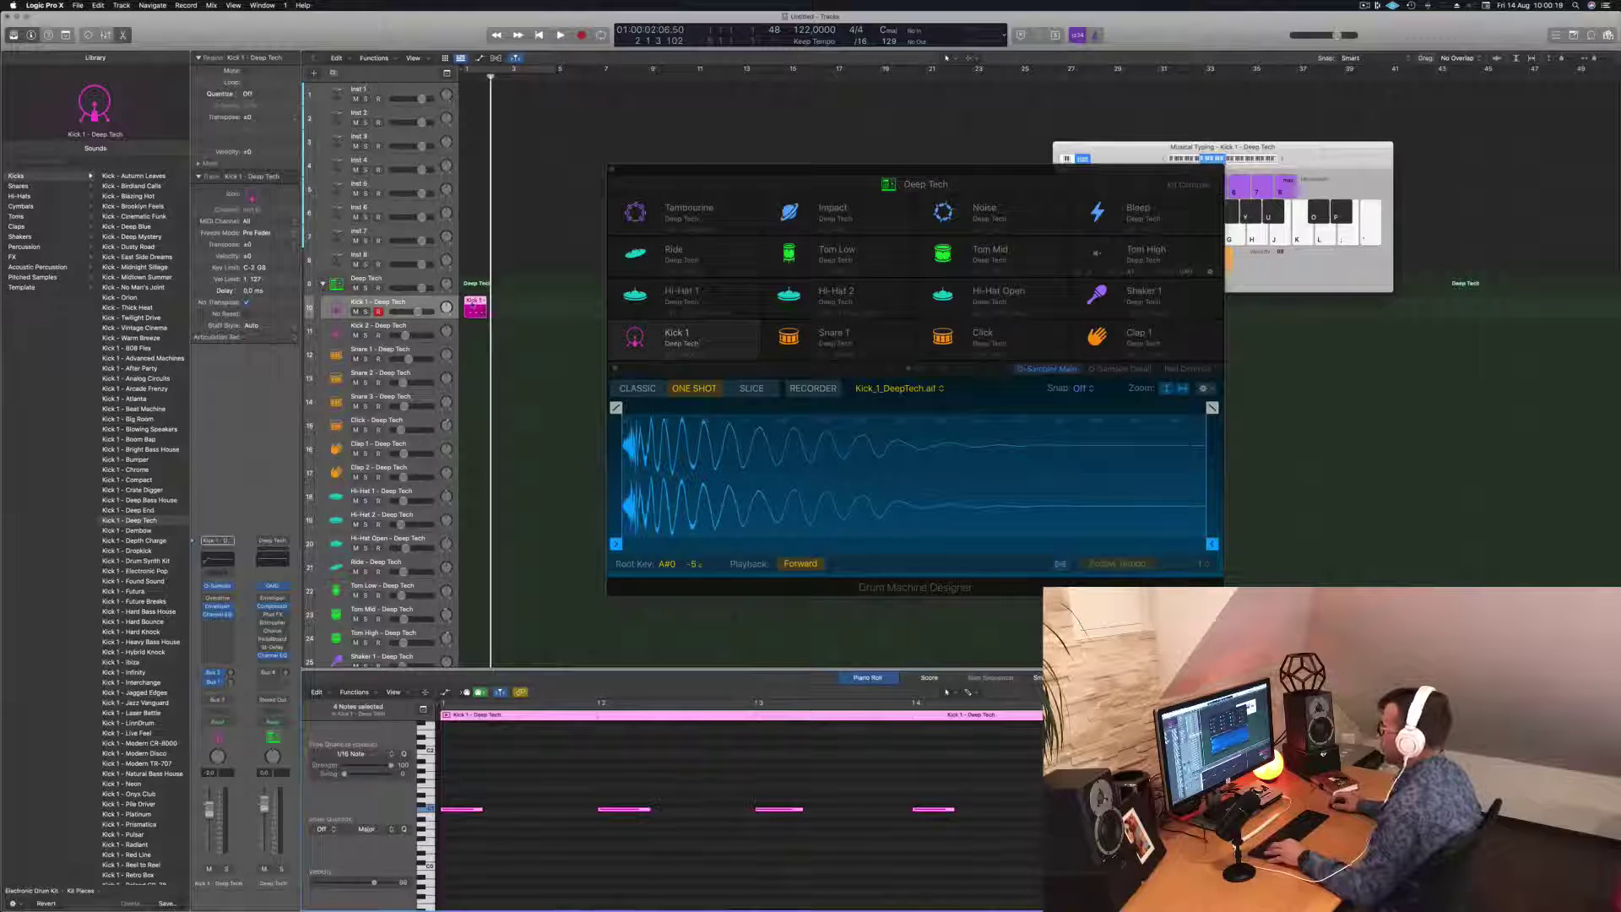
Step: Duplicate the kick region until it fills four bars, and play those bars back in a cycle
{"action": "left_click_drag", "start_coordinate": [473, 306], "coordinate": [496, 310]}
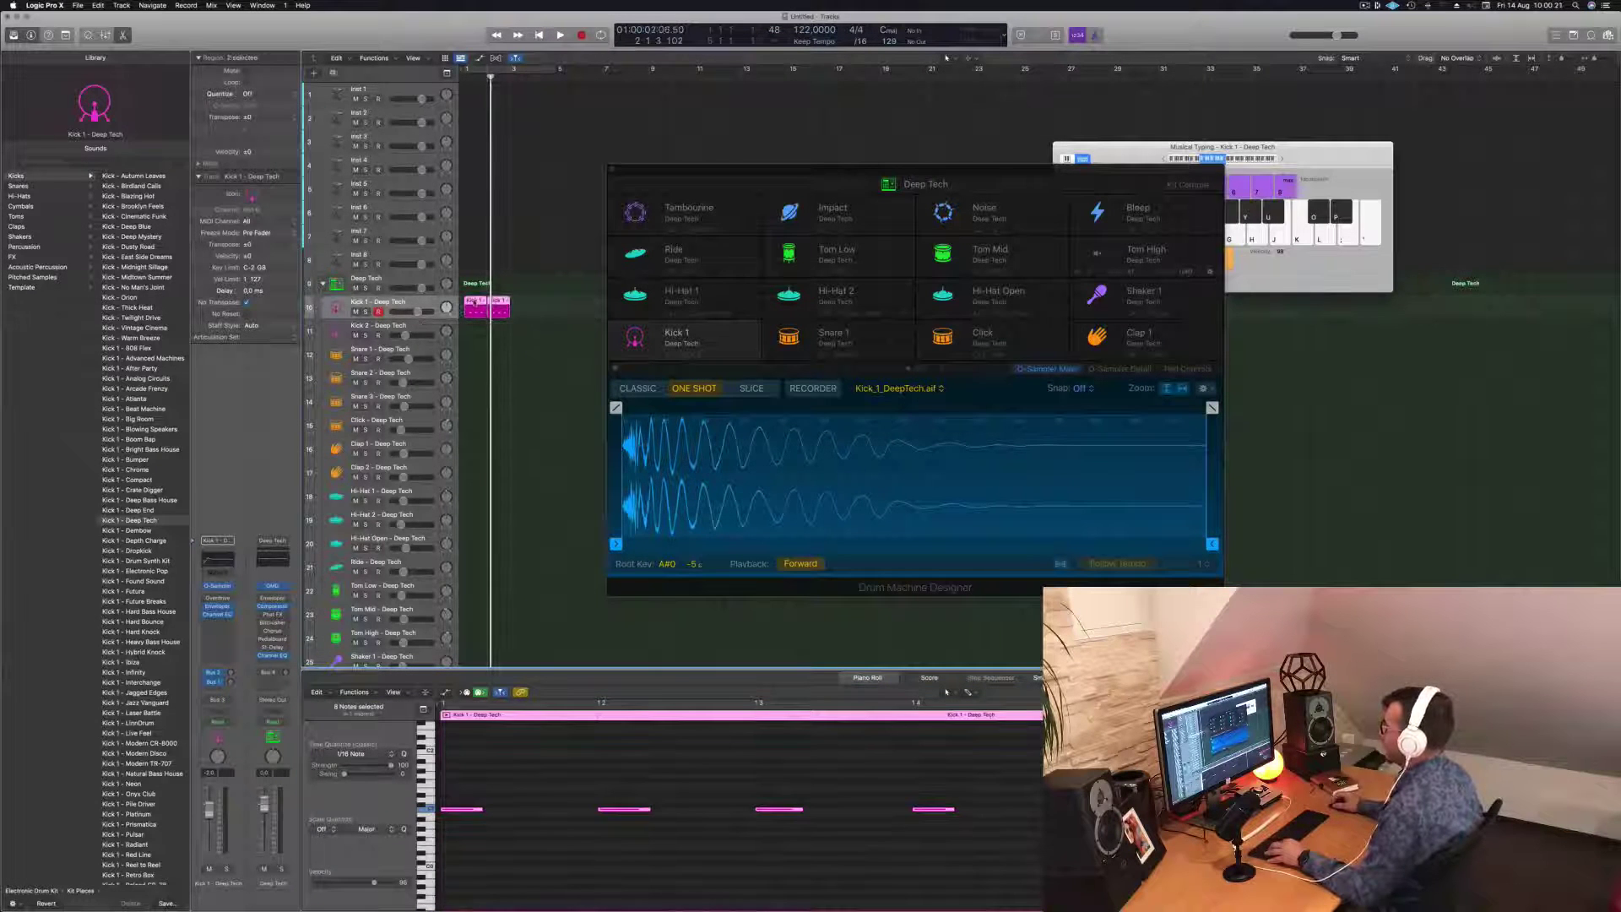
{"action": "key", "text": "super+r"}
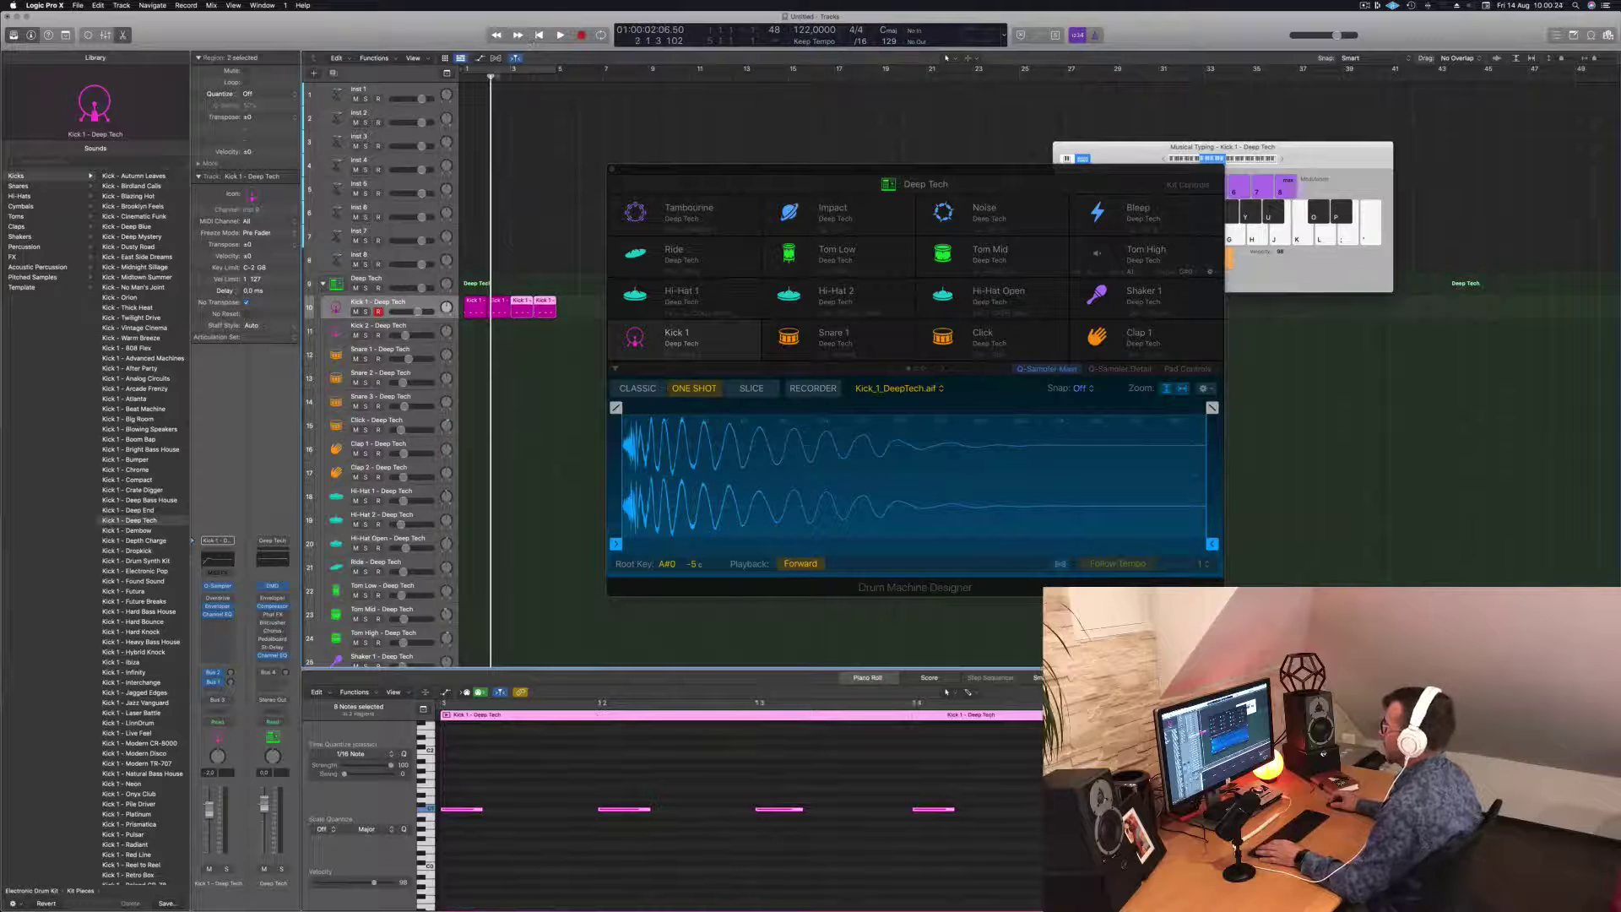
{"action": "key", "text": "c"}
{"action": "key", "text": "space"}
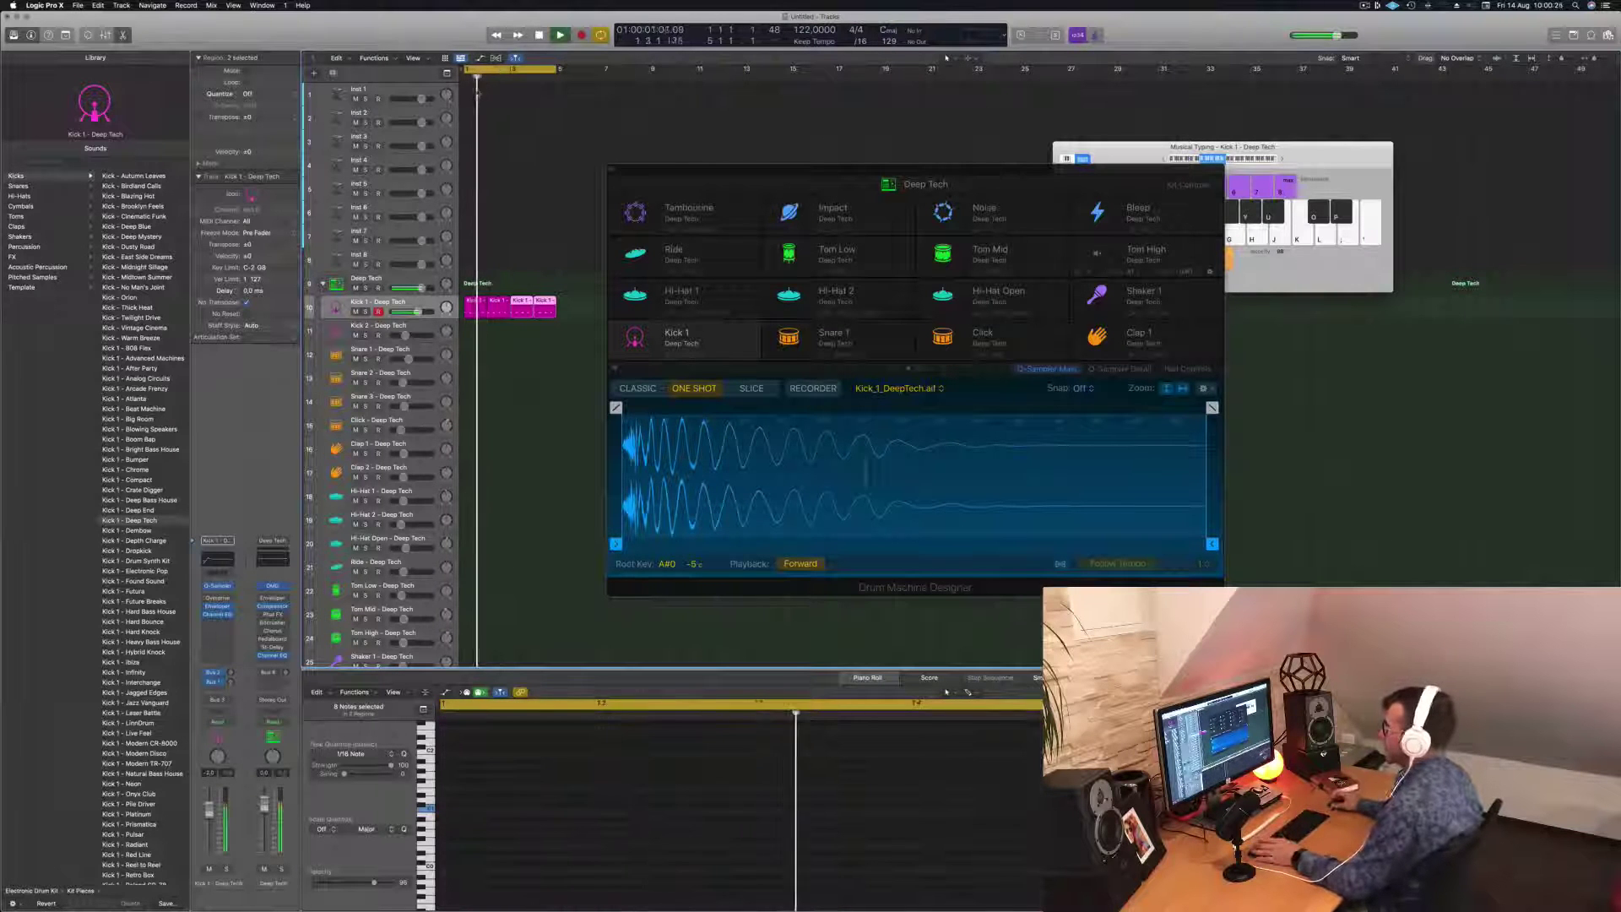
Step: Shorten the Kick 1 sample to end at 0.15 s and give it a fade-out of 0.075 s
{"action": "left_click_drag", "start_coordinate": [886, 169], "coordinate": [826, 106]}
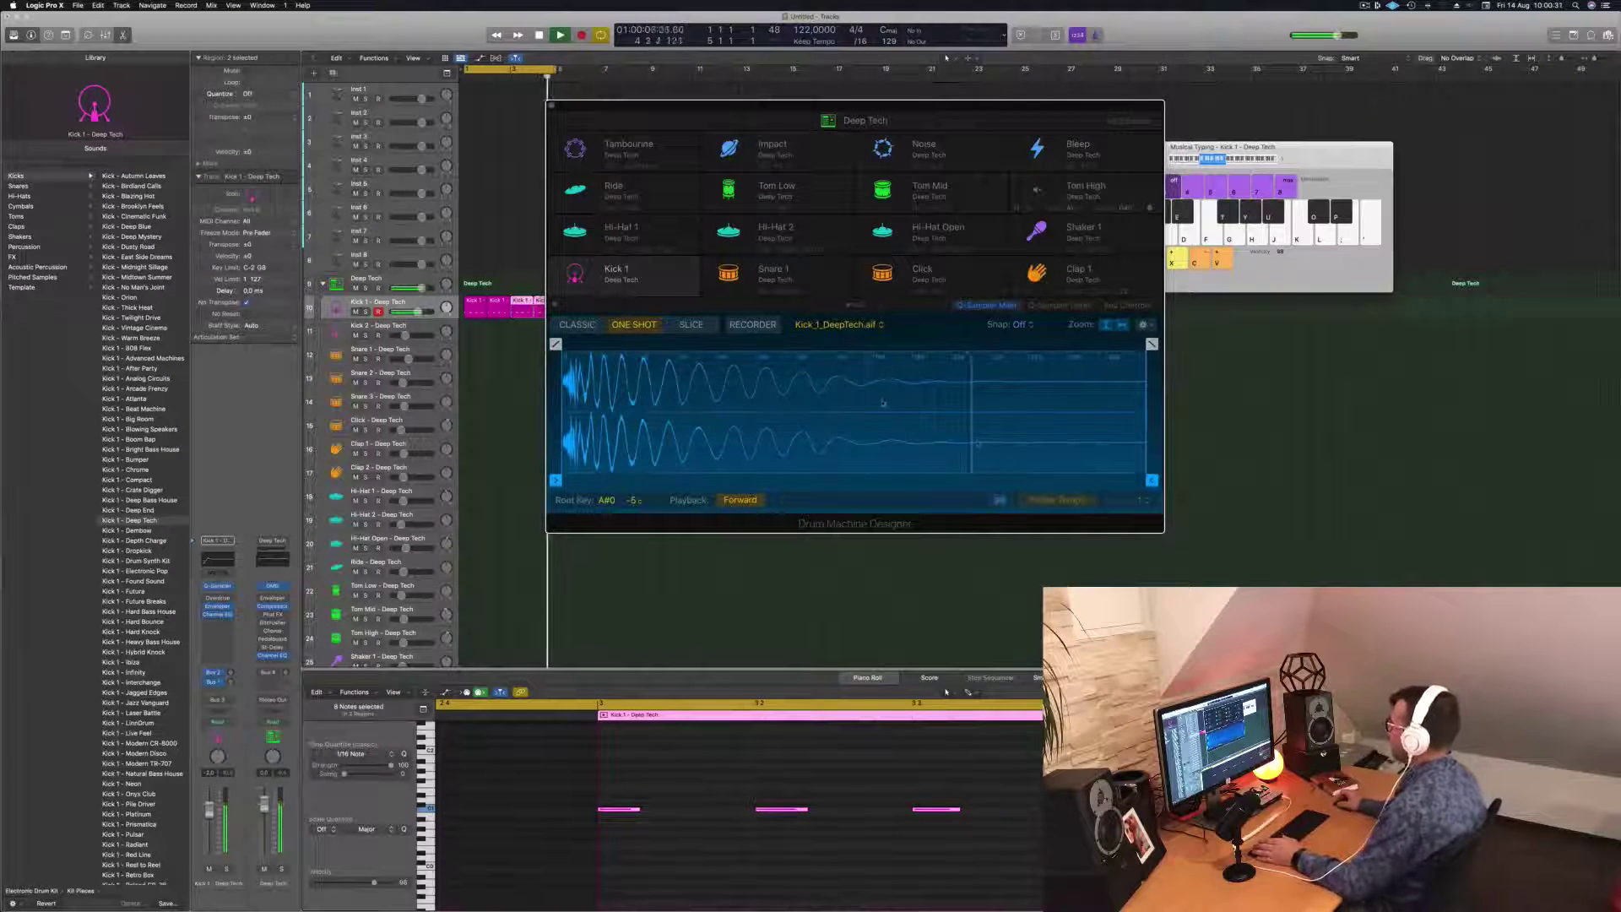
{"action": "left_click", "coordinate": [1150, 480]}
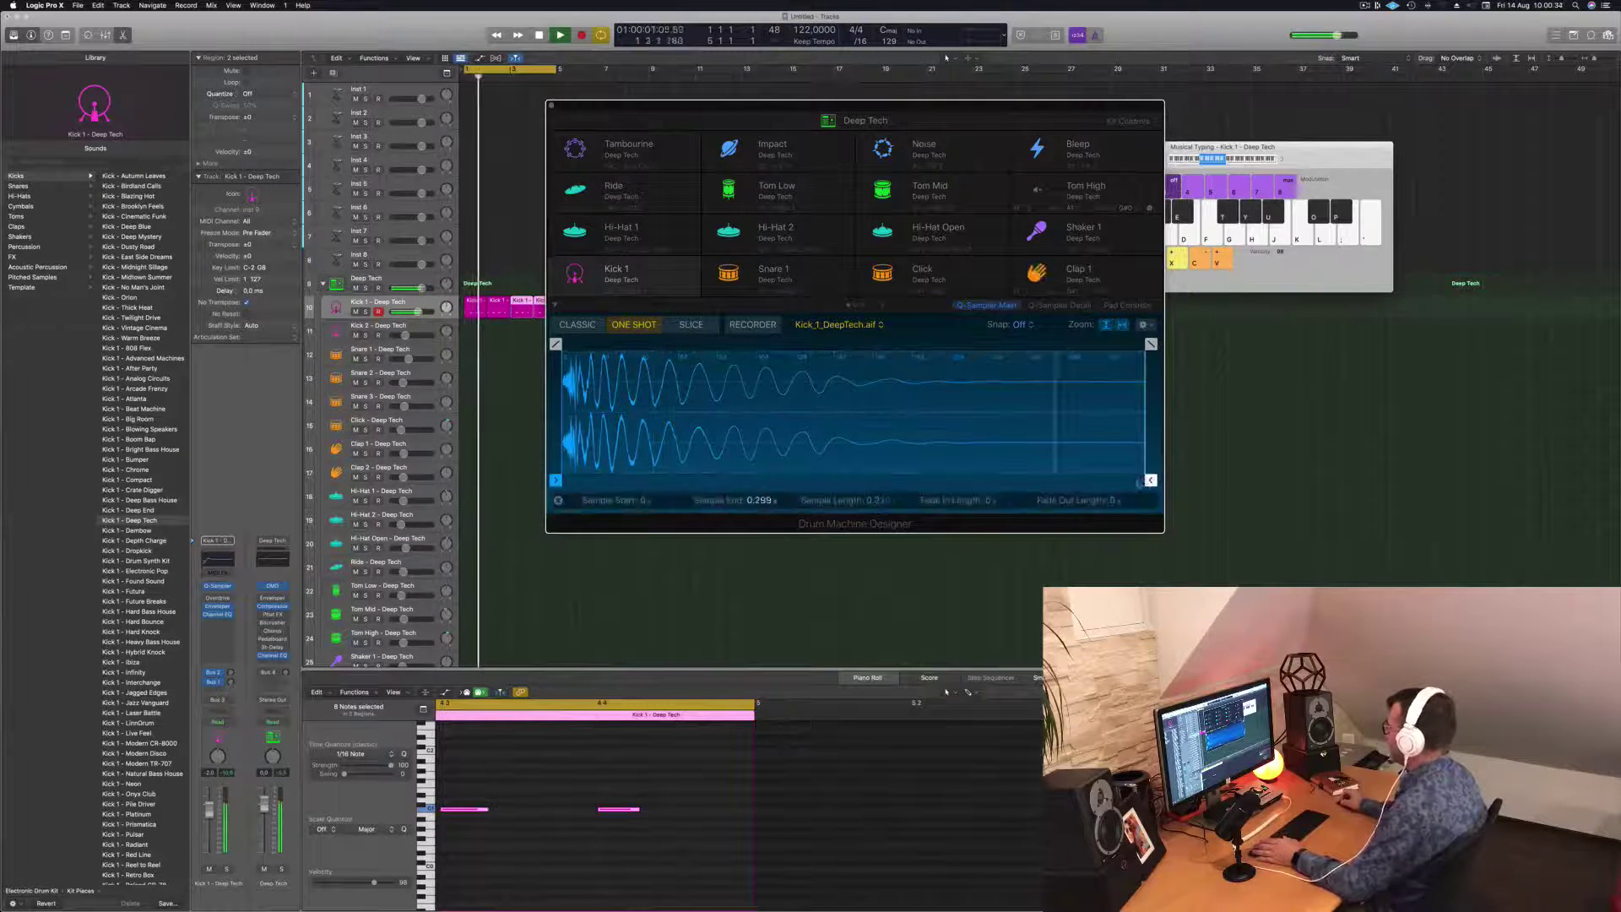
{"action": "left_click_drag", "start_coordinate": [1139, 483], "coordinate": [853, 482]}
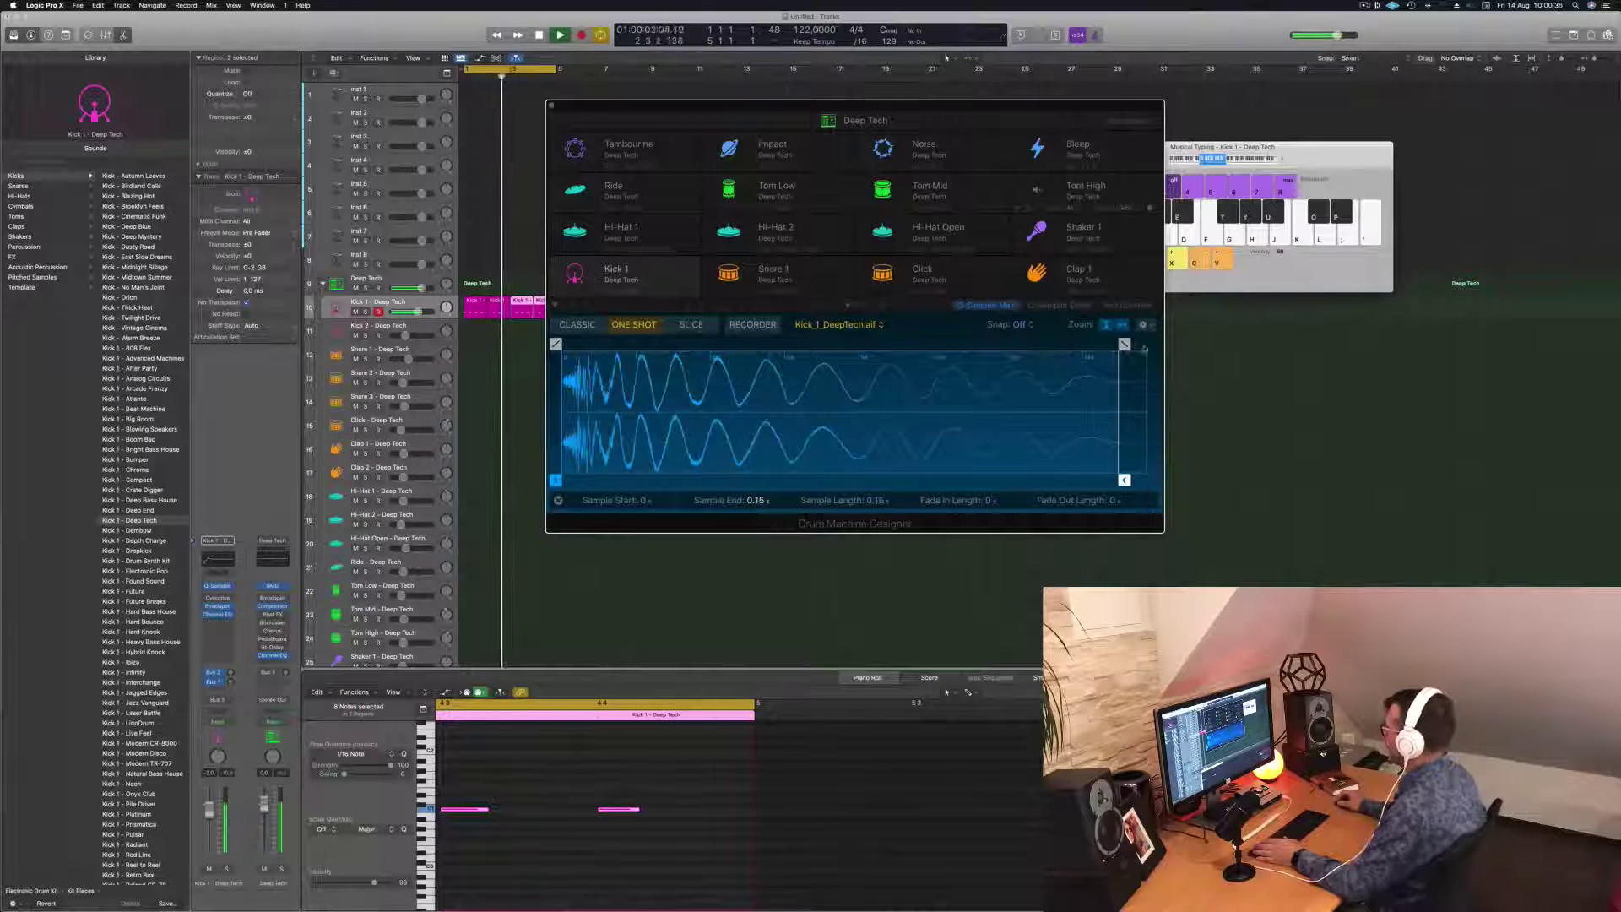
{"action": "left_click_drag", "start_coordinate": [1123, 344], "coordinate": [823, 343]}
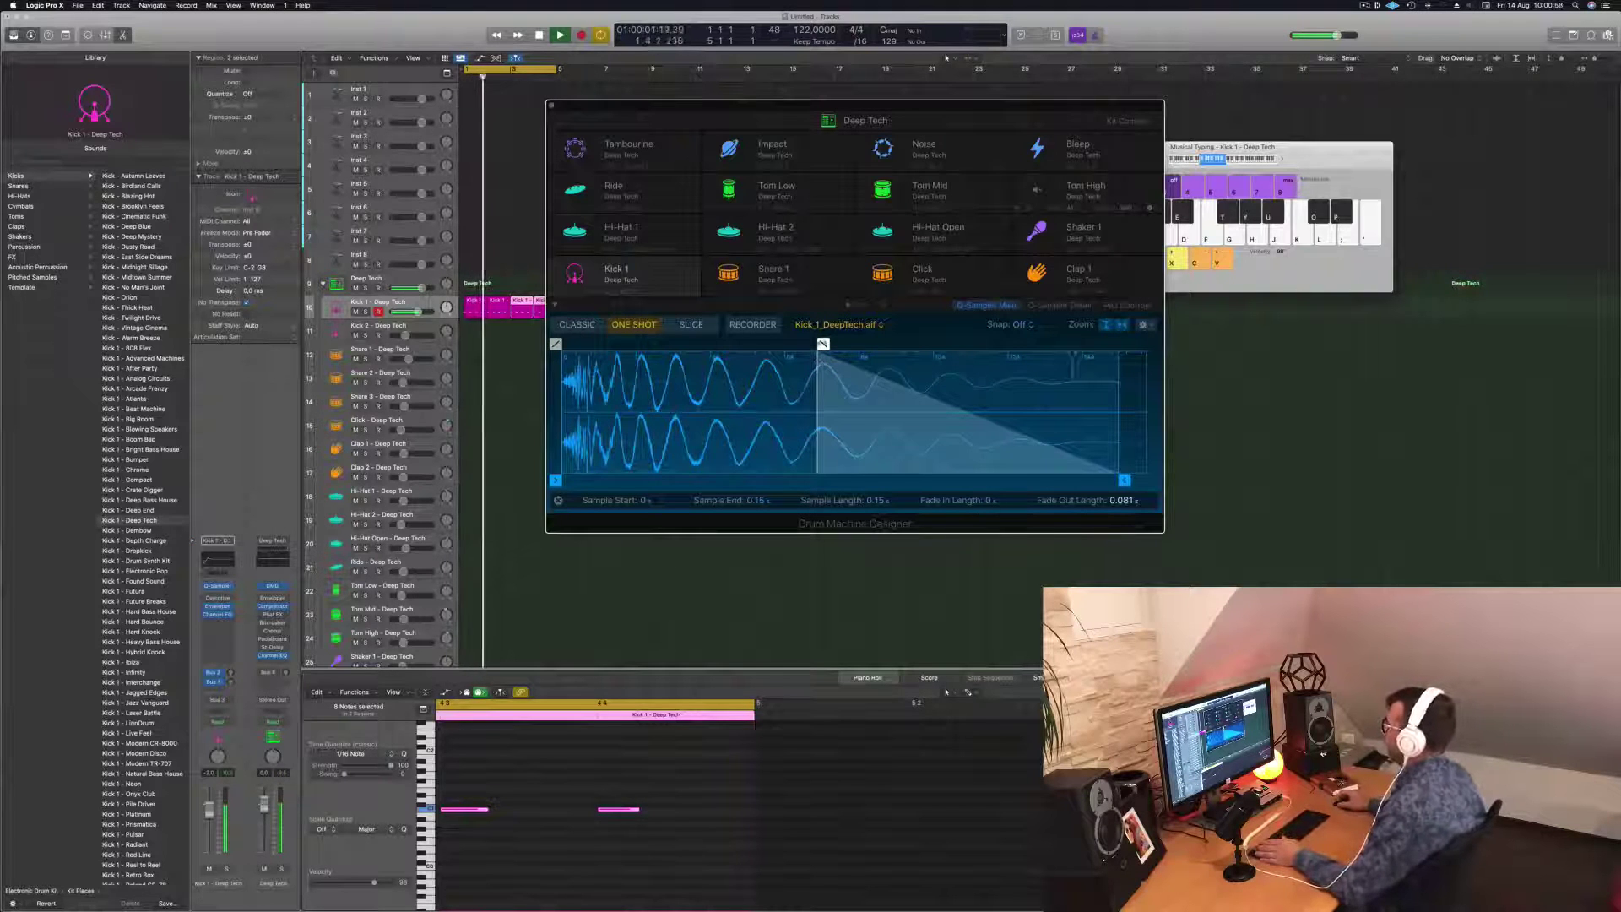
{"action": "left_click_drag", "start_coordinate": [823, 343], "coordinate": [845, 343]}
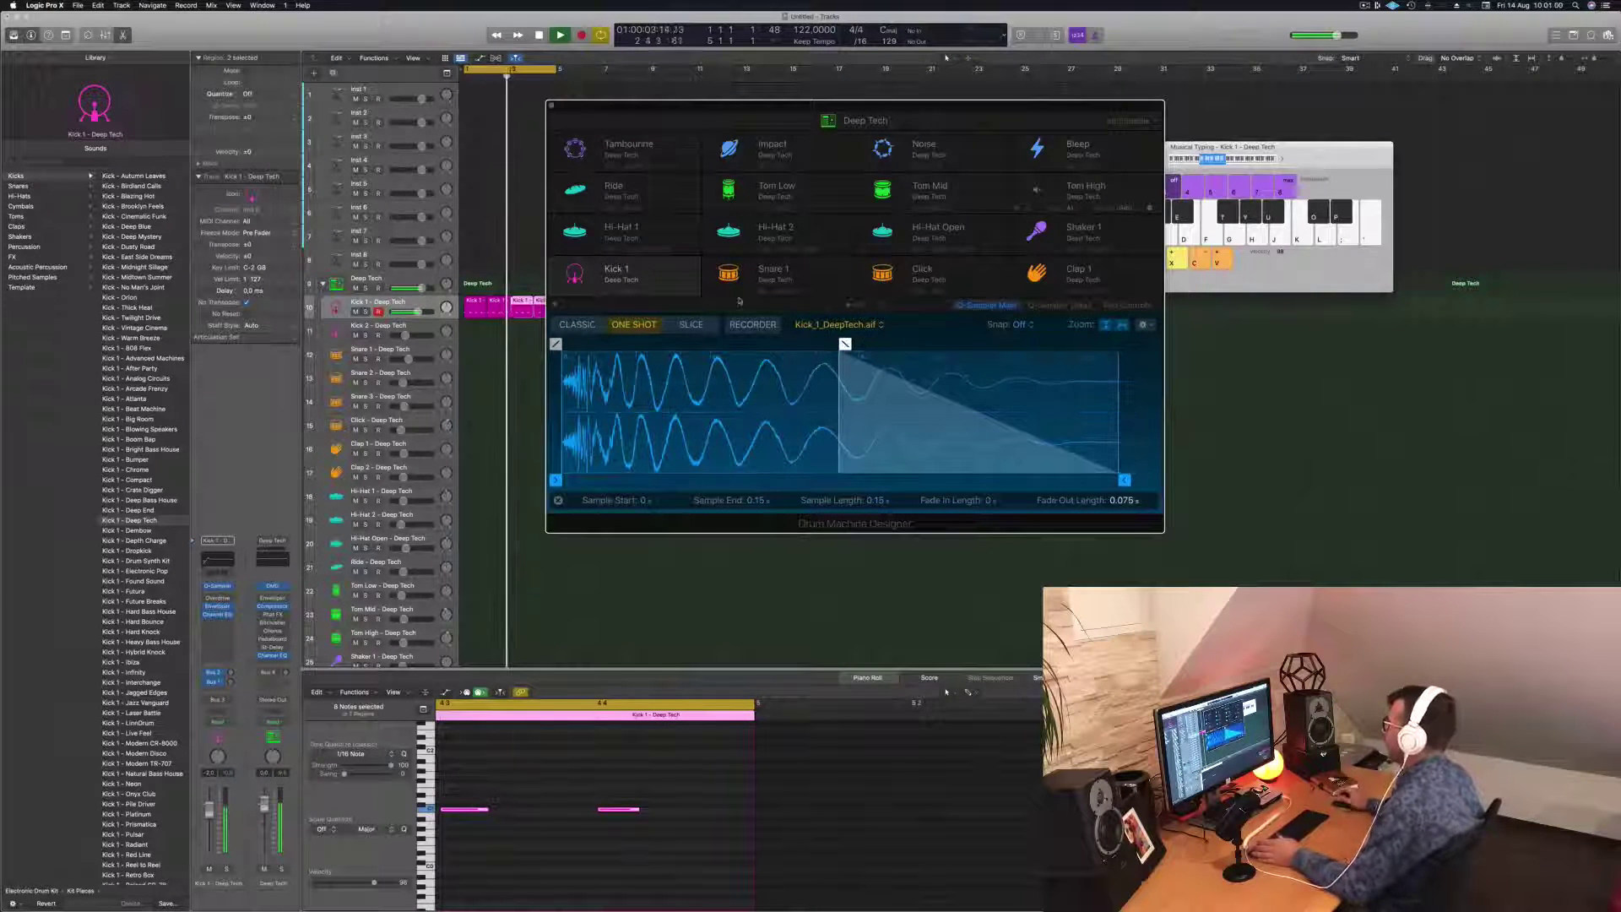
Step: Try the Sub and Body pad controls of Kick 1 and lower its pitch slightly
{"action": "left_click", "coordinate": [1131, 306]}
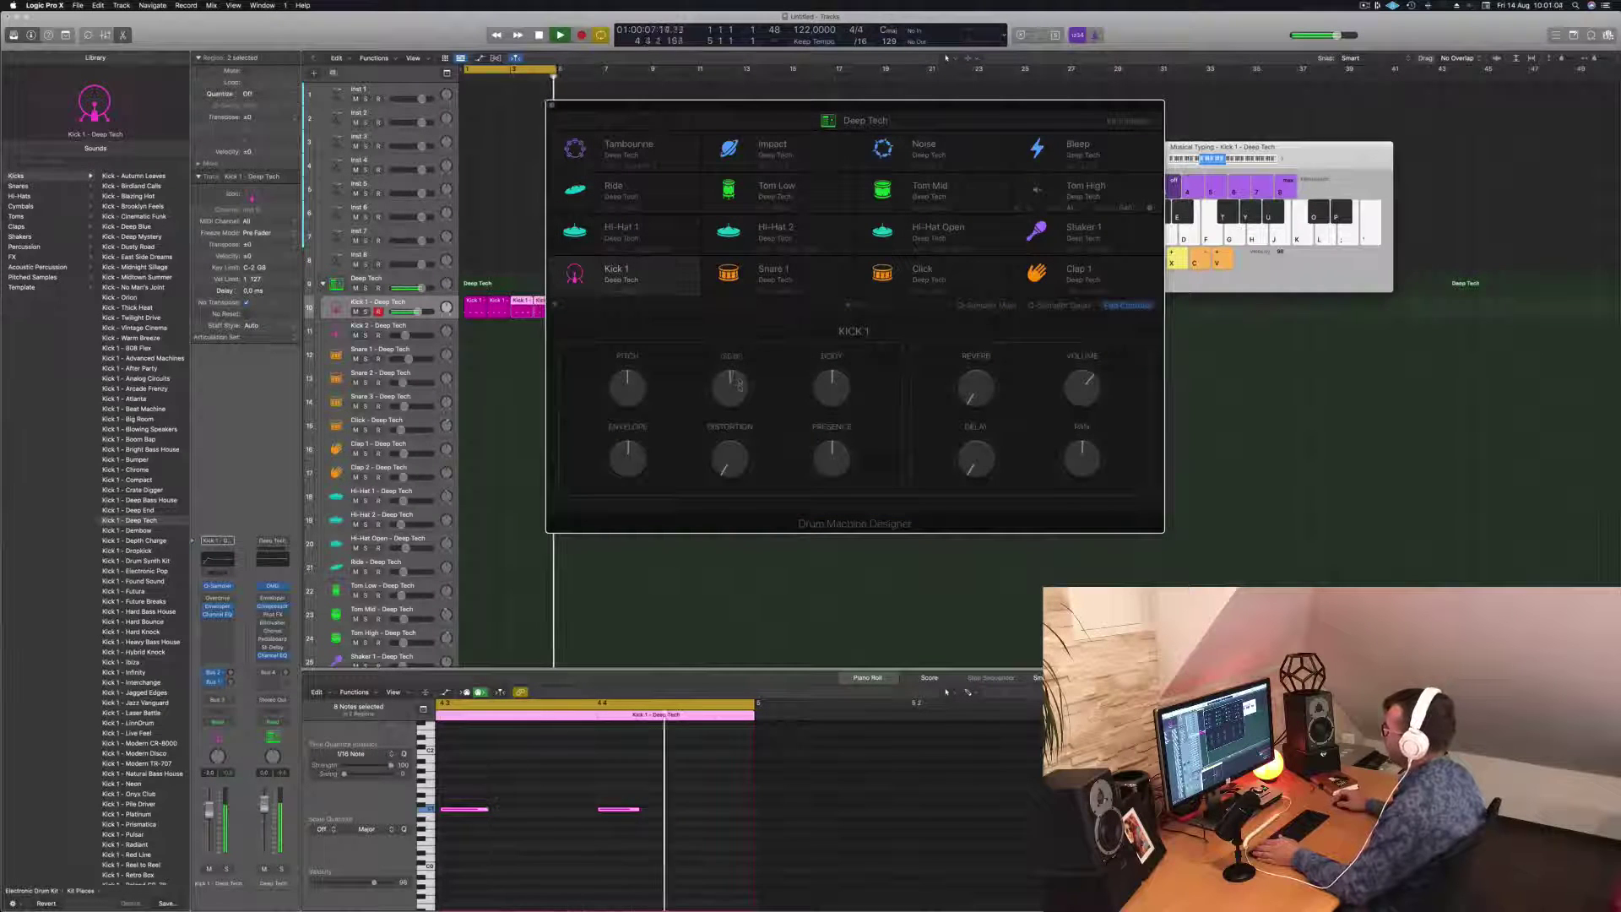
{"action": "left_click_drag", "start_coordinate": [739, 384], "coordinate": [740, 341]}
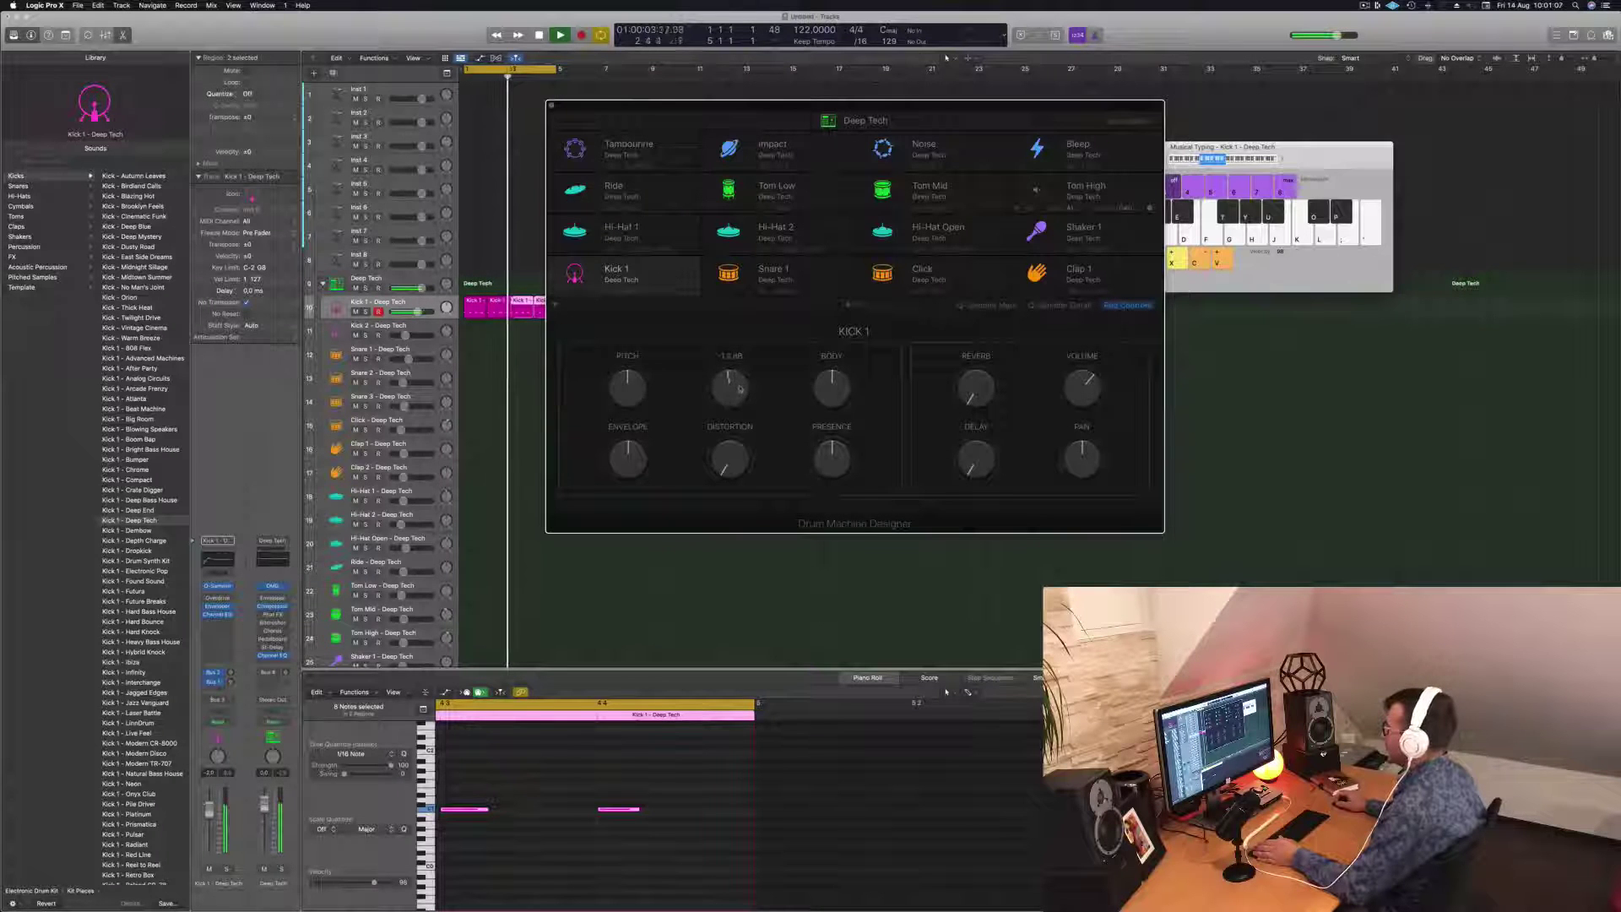
{"action": "left_click_drag", "start_coordinate": [832, 379], "coordinate": [719, 384]}
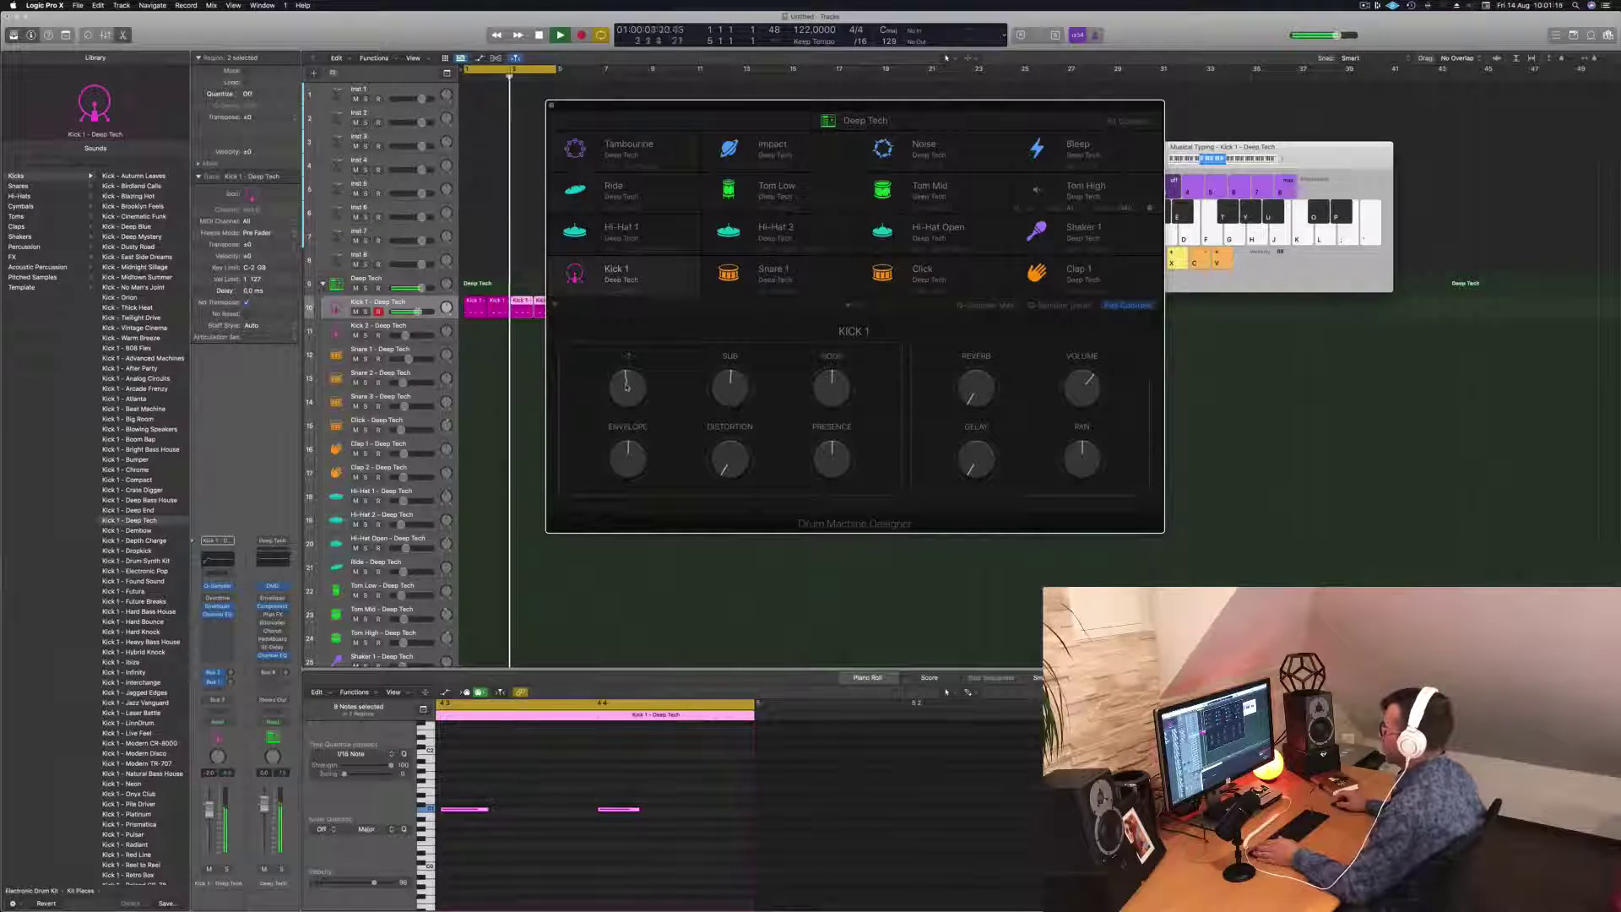
{"action": "left_click_drag", "start_coordinate": [627, 386], "coordinate": [626, 404]}
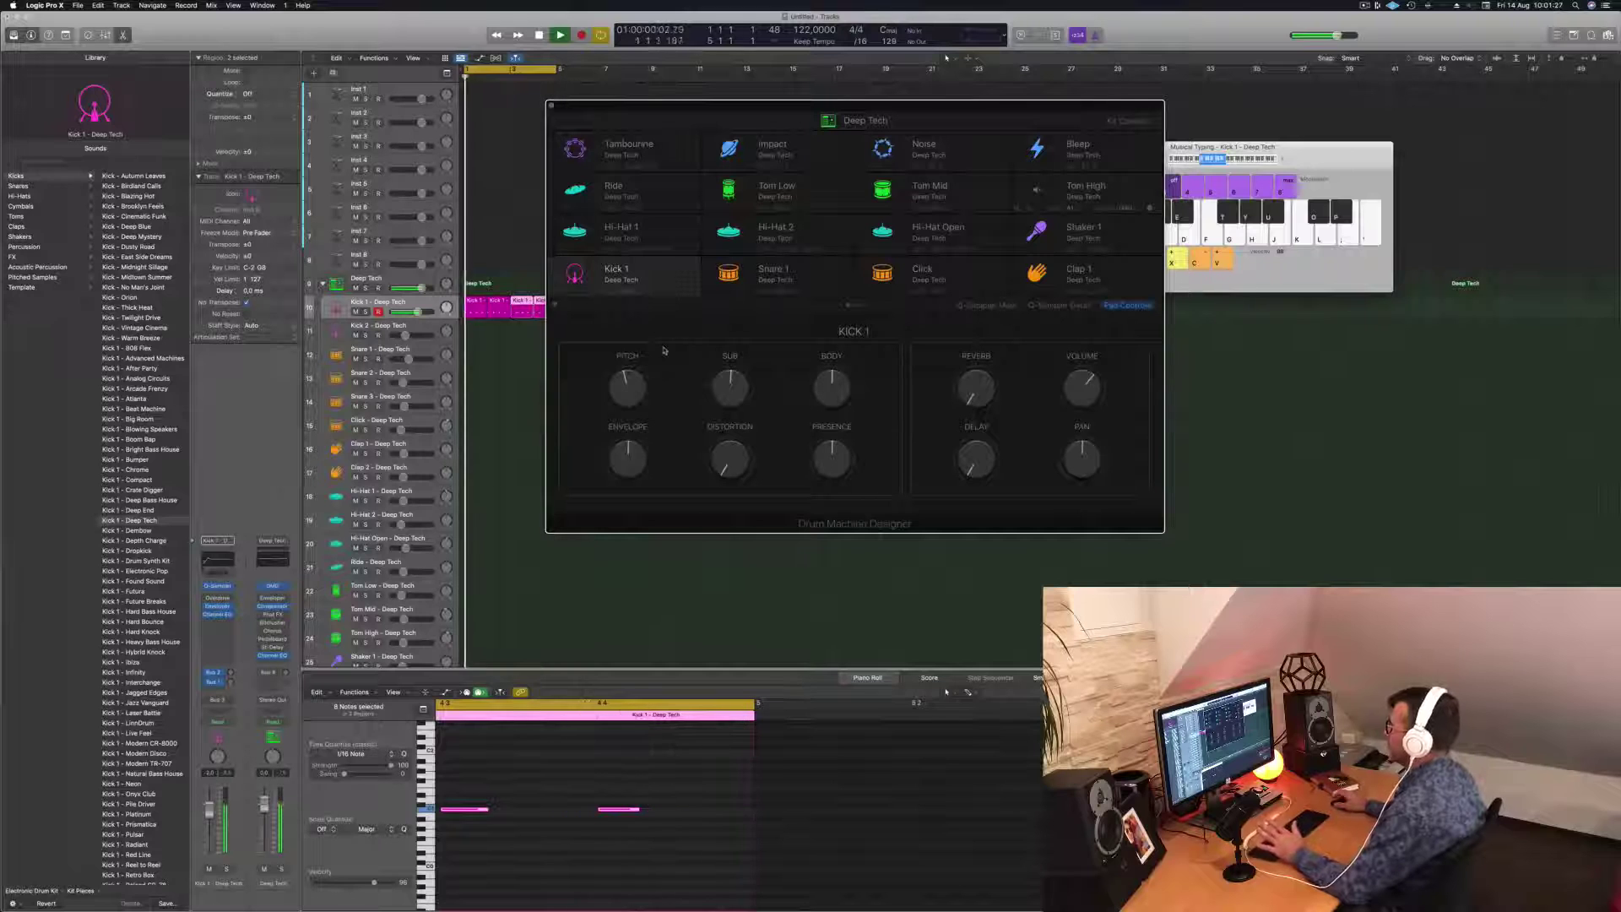
Step: Add a small amount of distortion to Kick 1 and reduce its volume during cycle playback
{"action": "left_click_drag", "start_coordinate": [934, 102], "coordinate": [1036, 106]}
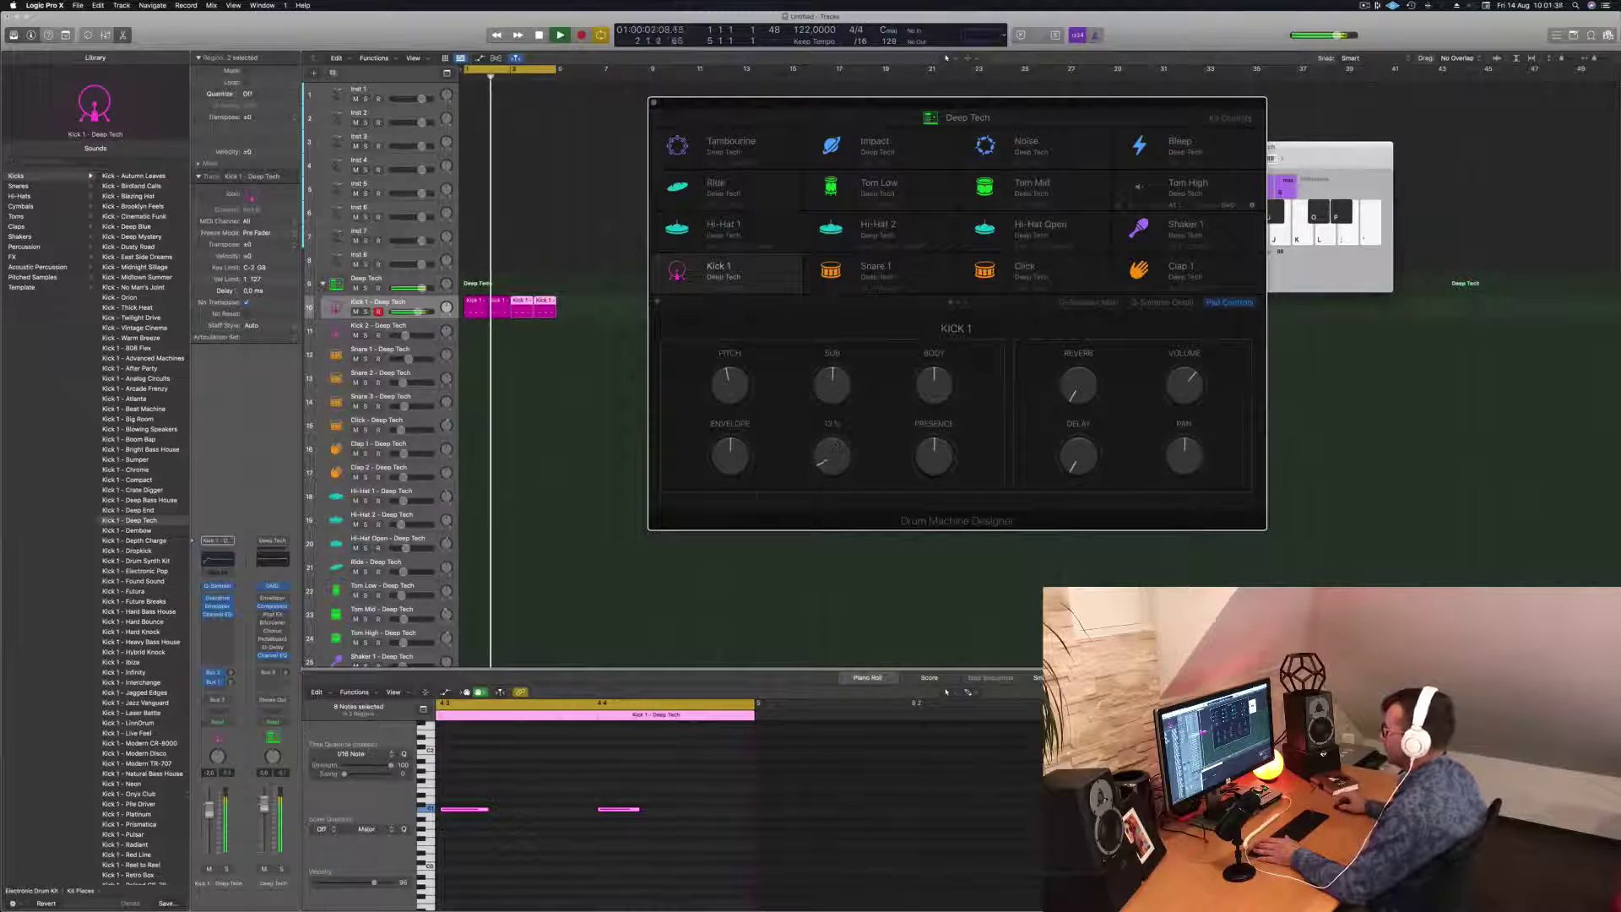
{"action": "left_click", "coordinate": [946, 692]}
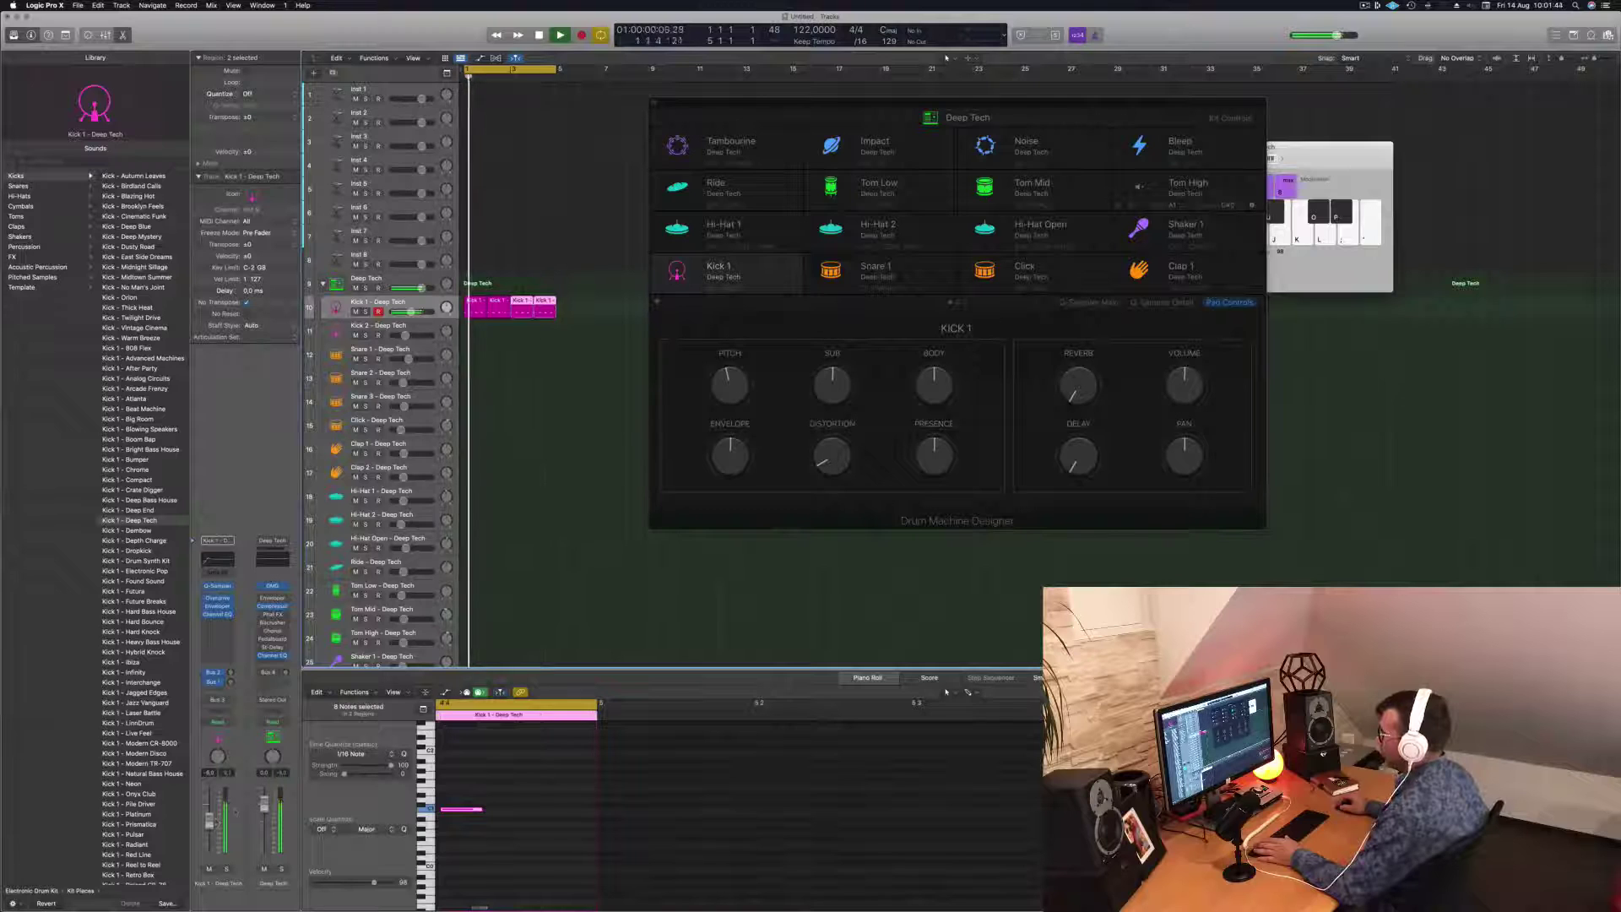
{"action": "left_click", "coordinate": [823, 474]}
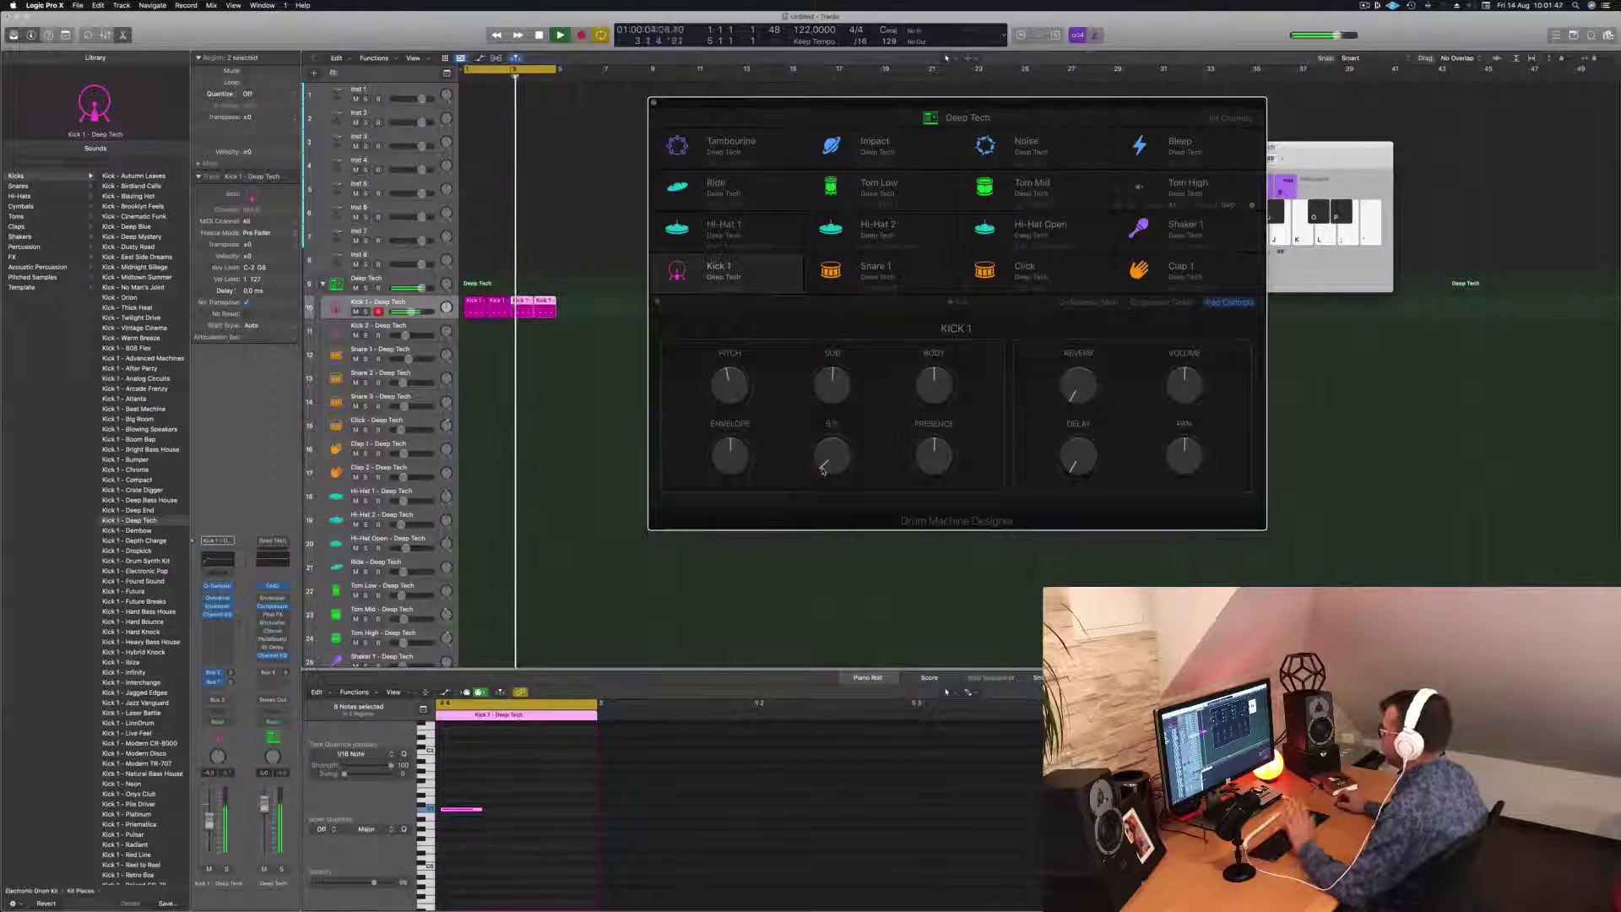
{"action": "left_click", "coordinate": [224, 774]}
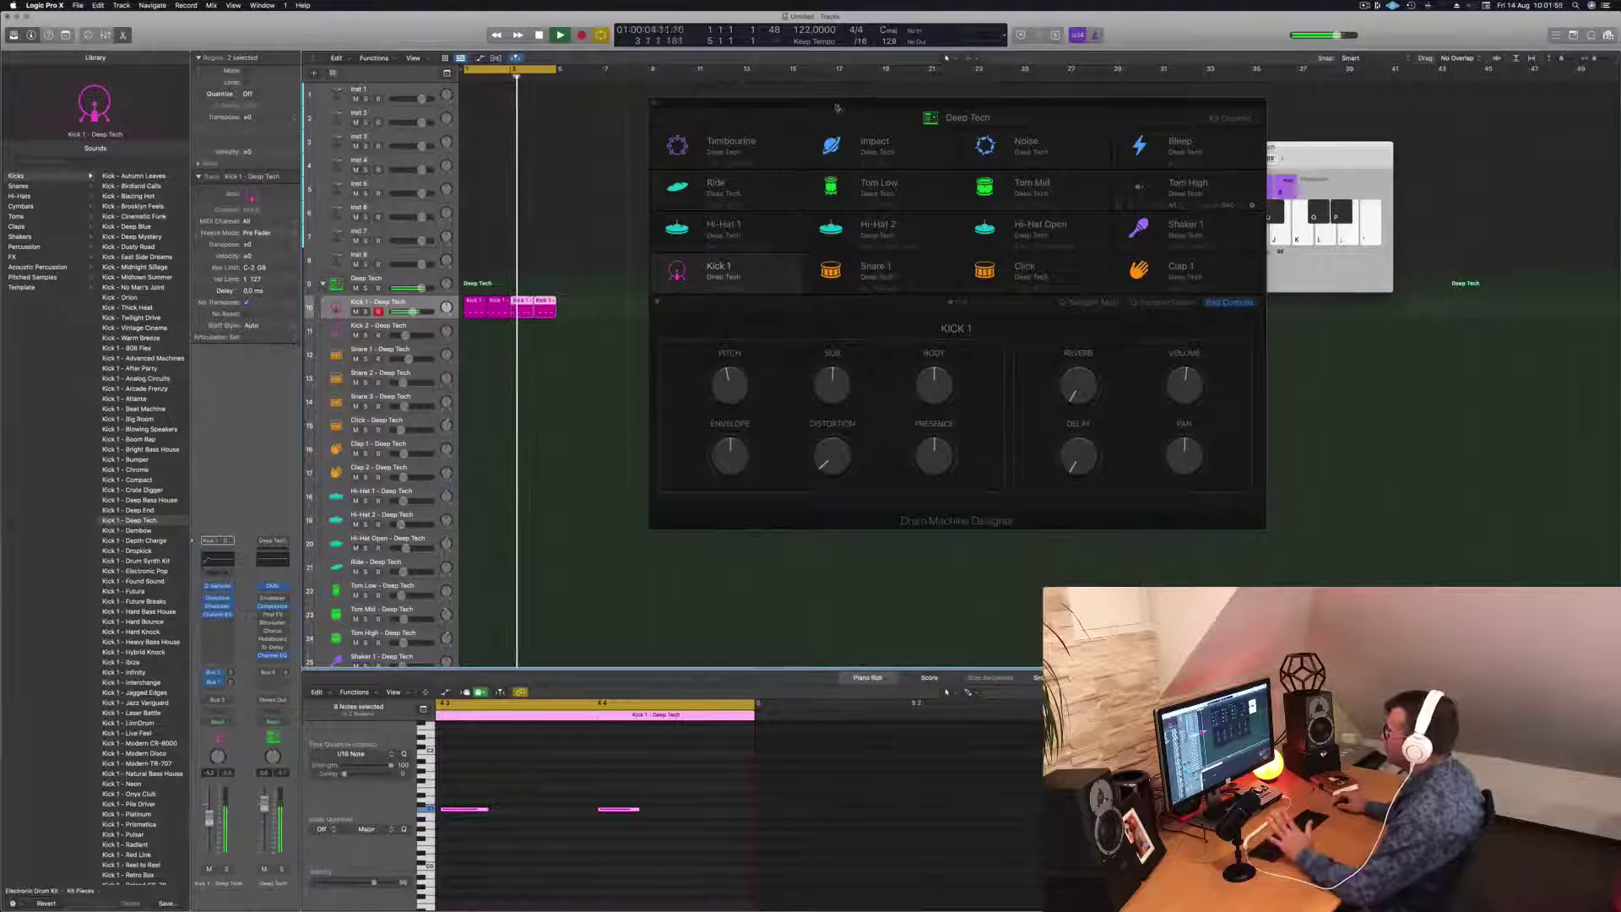
Step: Close the Drum Machine Designer window, select the Kick 1 track and stop playback
{"action": "left_click_drag", "start_coordinate": [837, 105], "coordinate": [922, 154]}
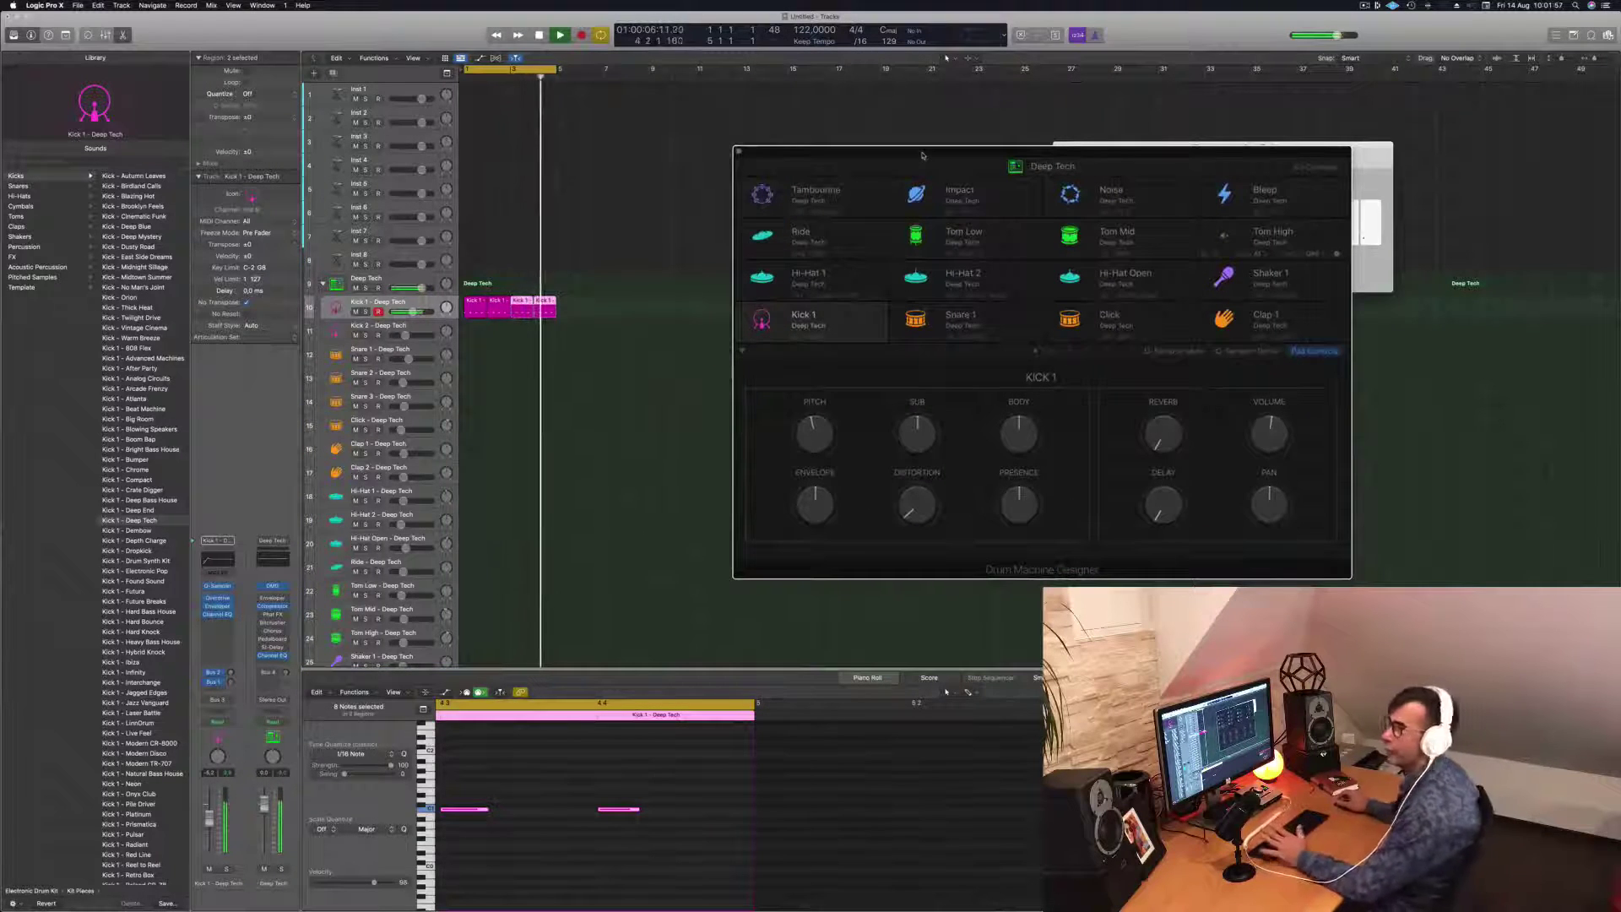
{"action": "left_click_drag", "start_coordinate": [806, 152], "coordinate": [808, 151]}
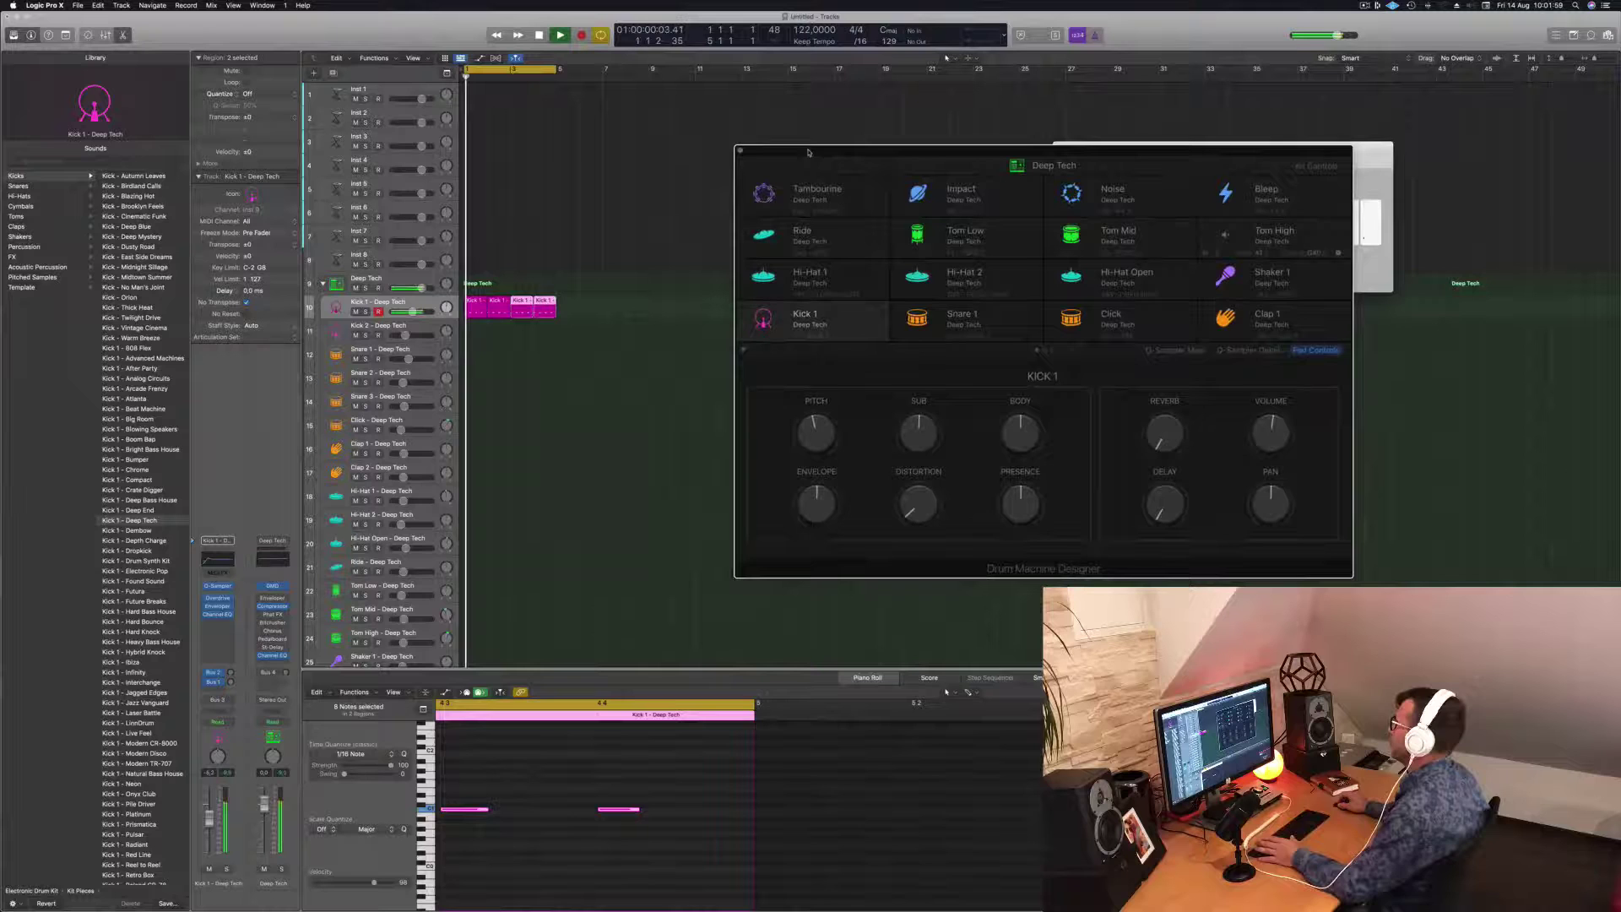
{"action": "left_click", "coordinate": [741, 150]}
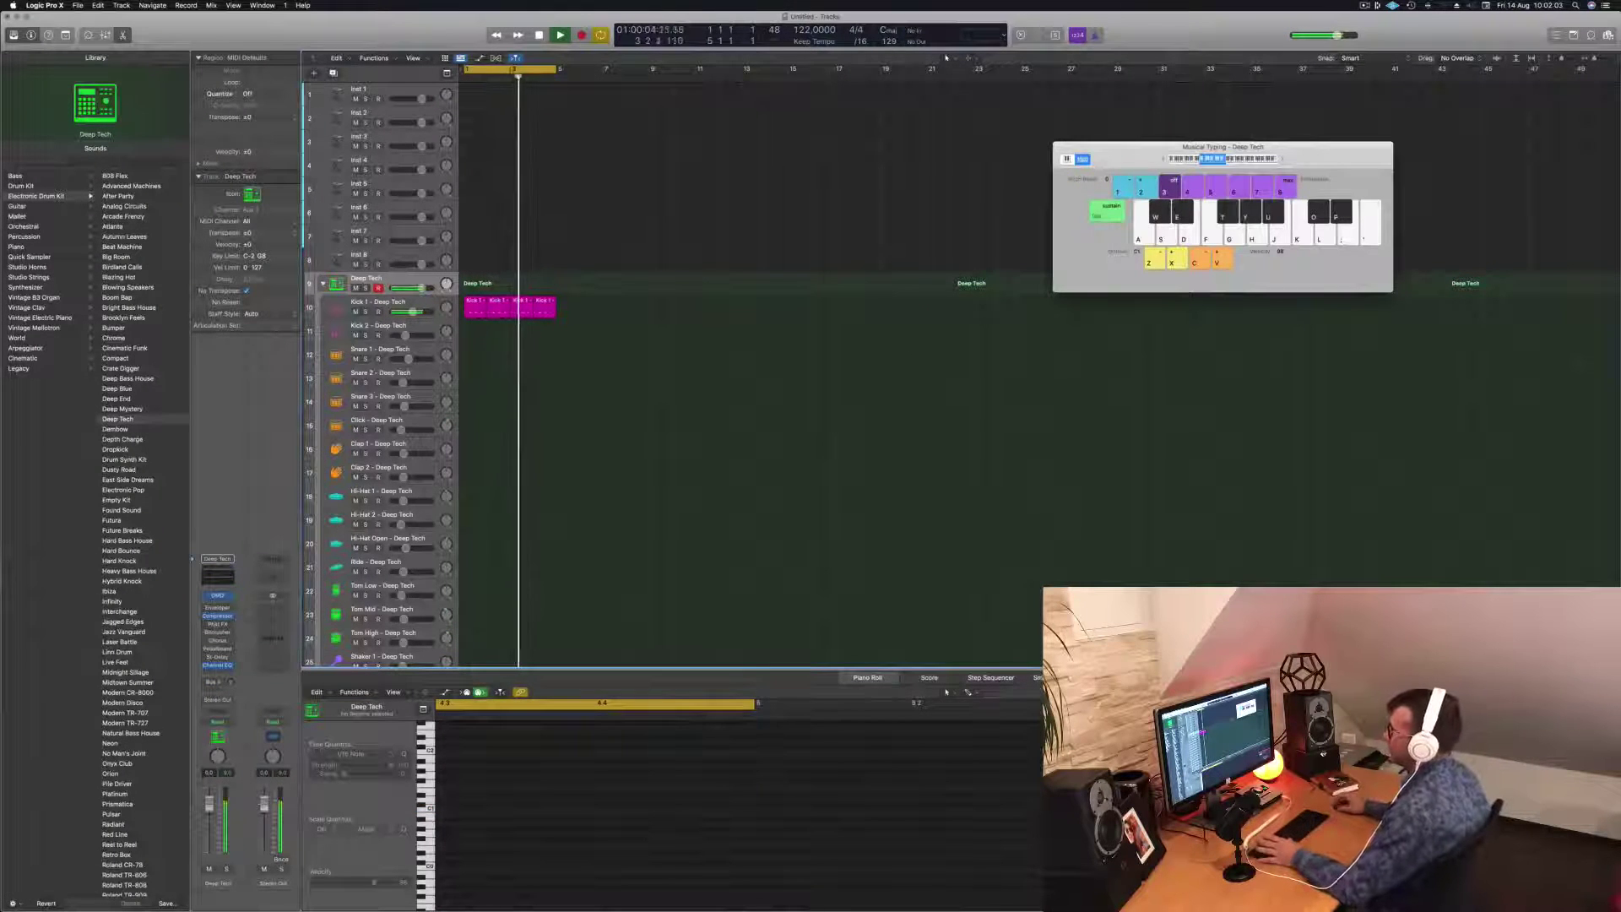
{"action": "left_click", "coordinate": [423, 308]}
{"action": "key", "text": "space"}
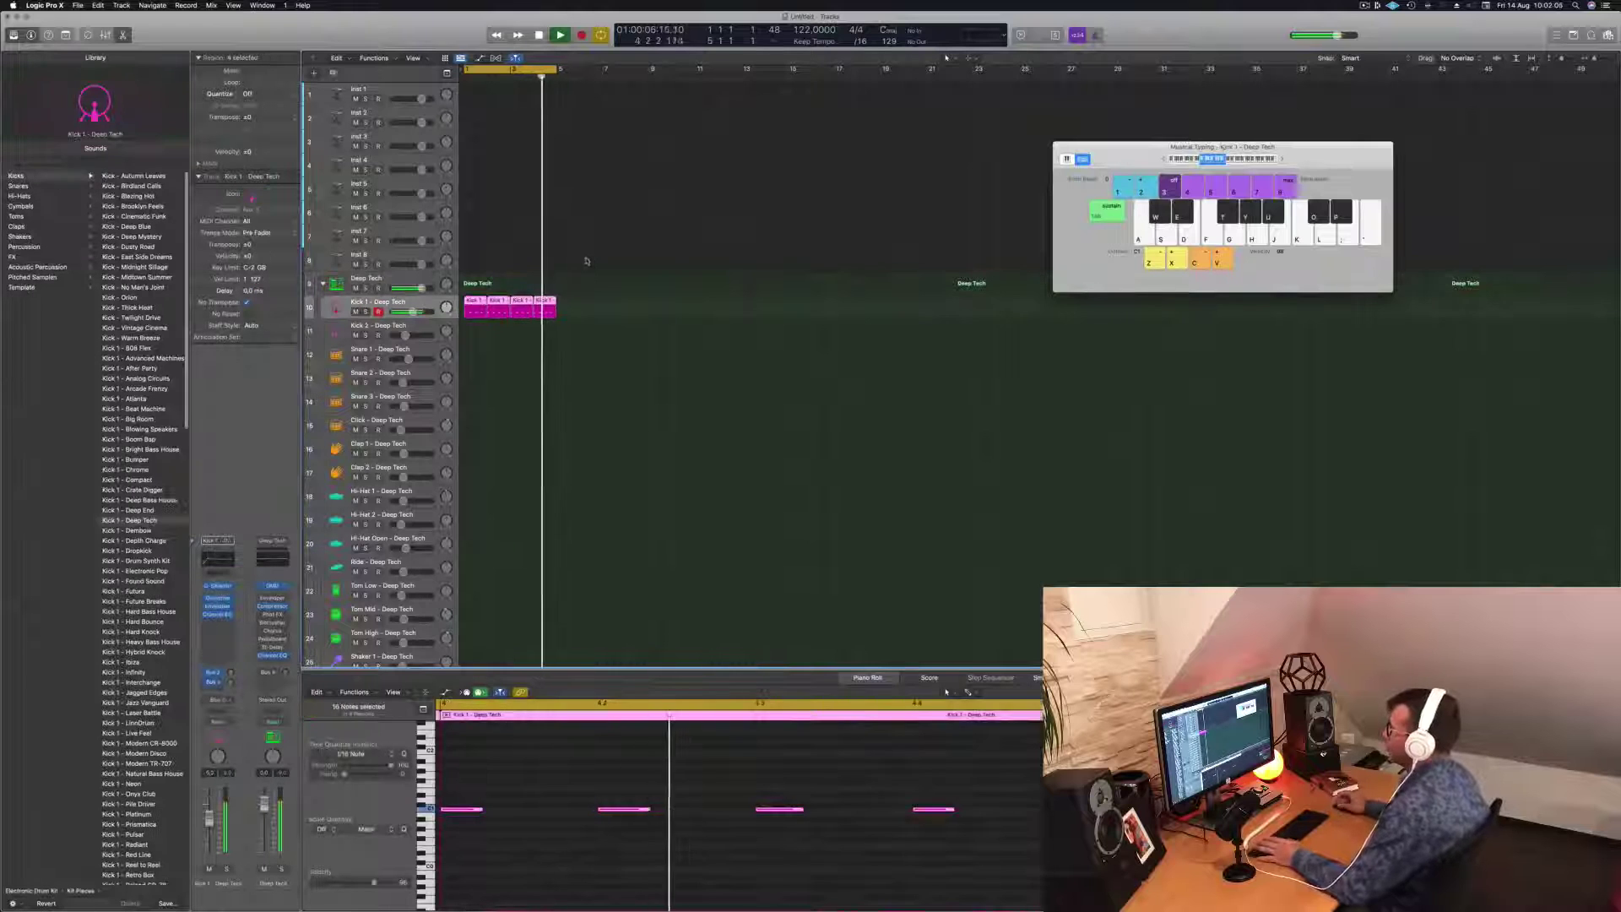
Step: Copy the first Kick 1 region to the Hi-Hat Open track and shift its four notes half a beat later onto the off-beats
{"action": "left_click", "coordinate": [475, 308]}
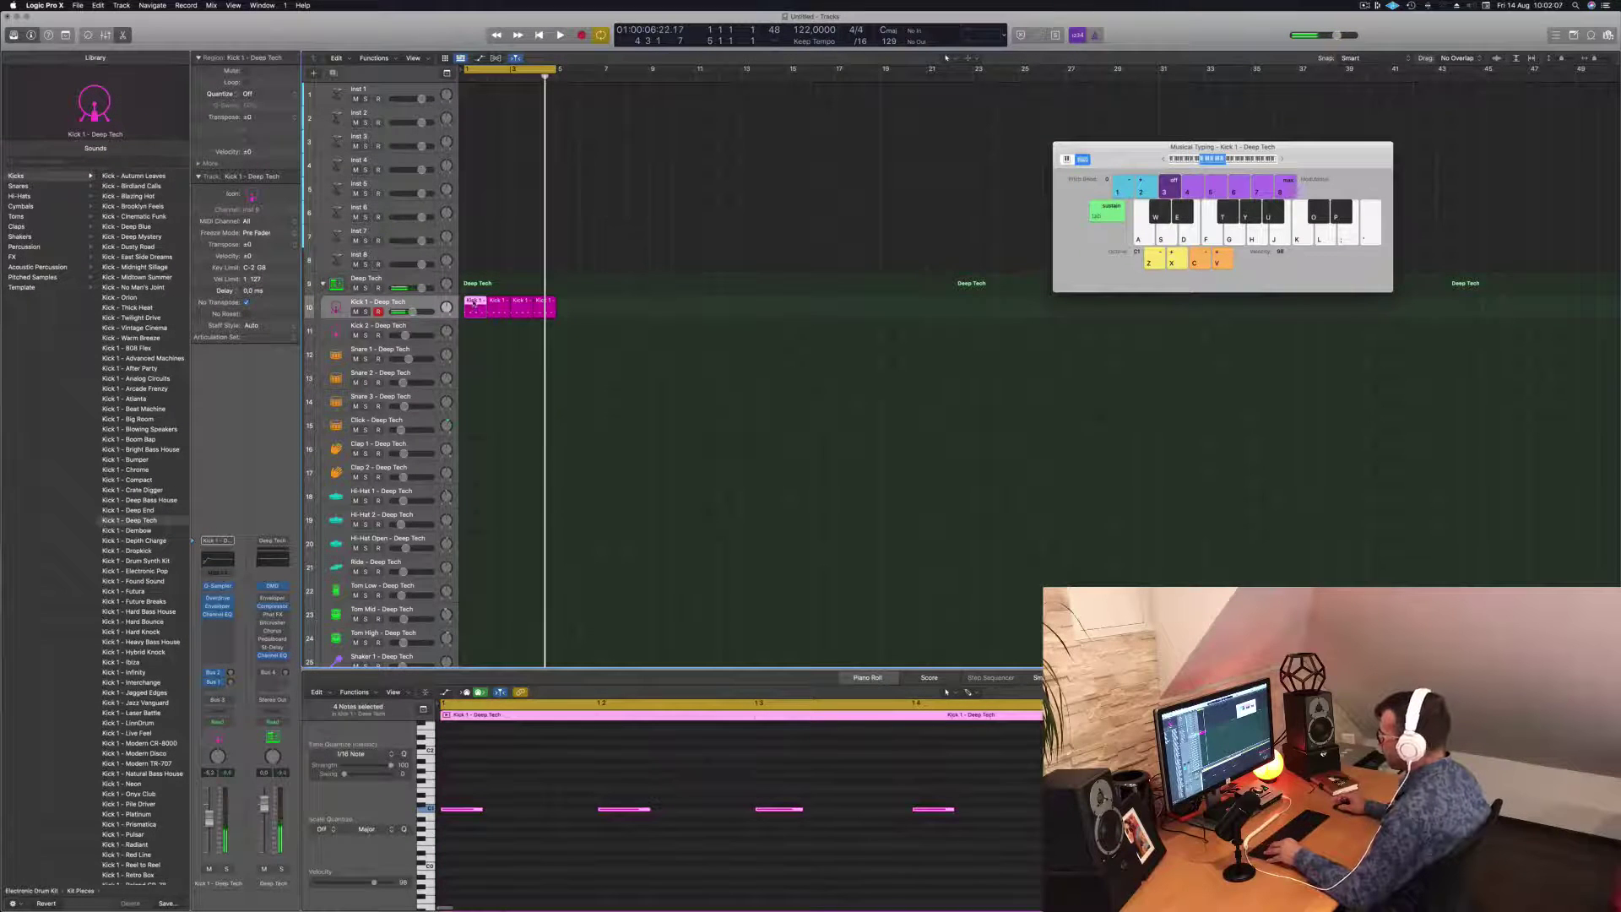
{"action": "left_click_drag", "start_coordinate": [474, 302], "coordinate": [470, 544]}
{"action": "left_click_drag", "start_coordinate": [474, 794], "coordinate": [975, 836]}
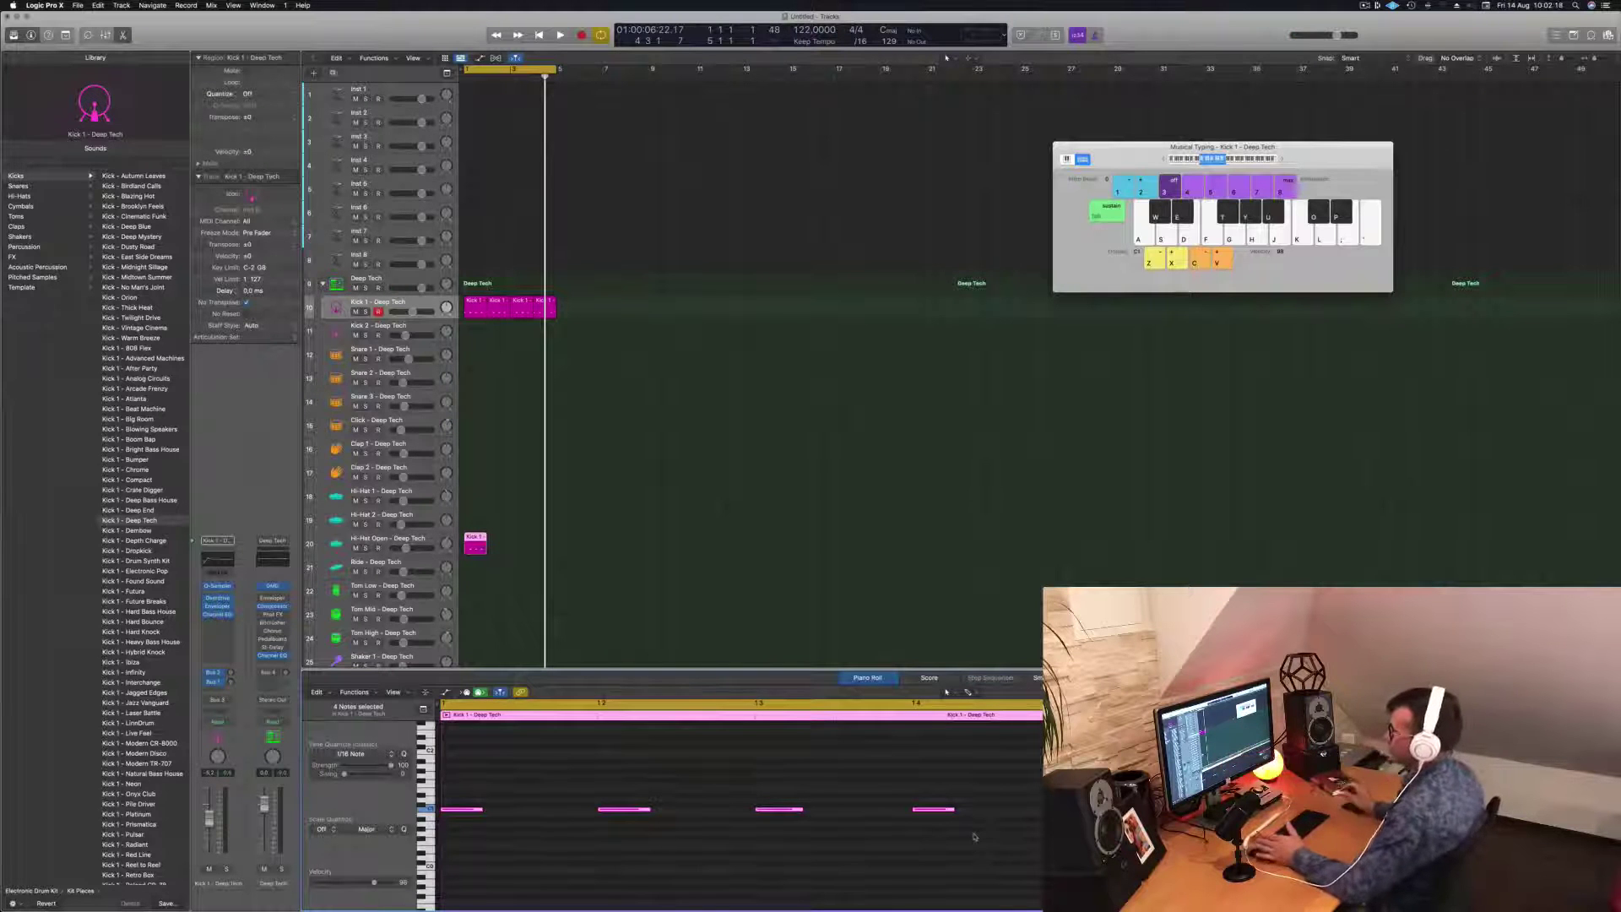
{"action": "key", "text": "space"}
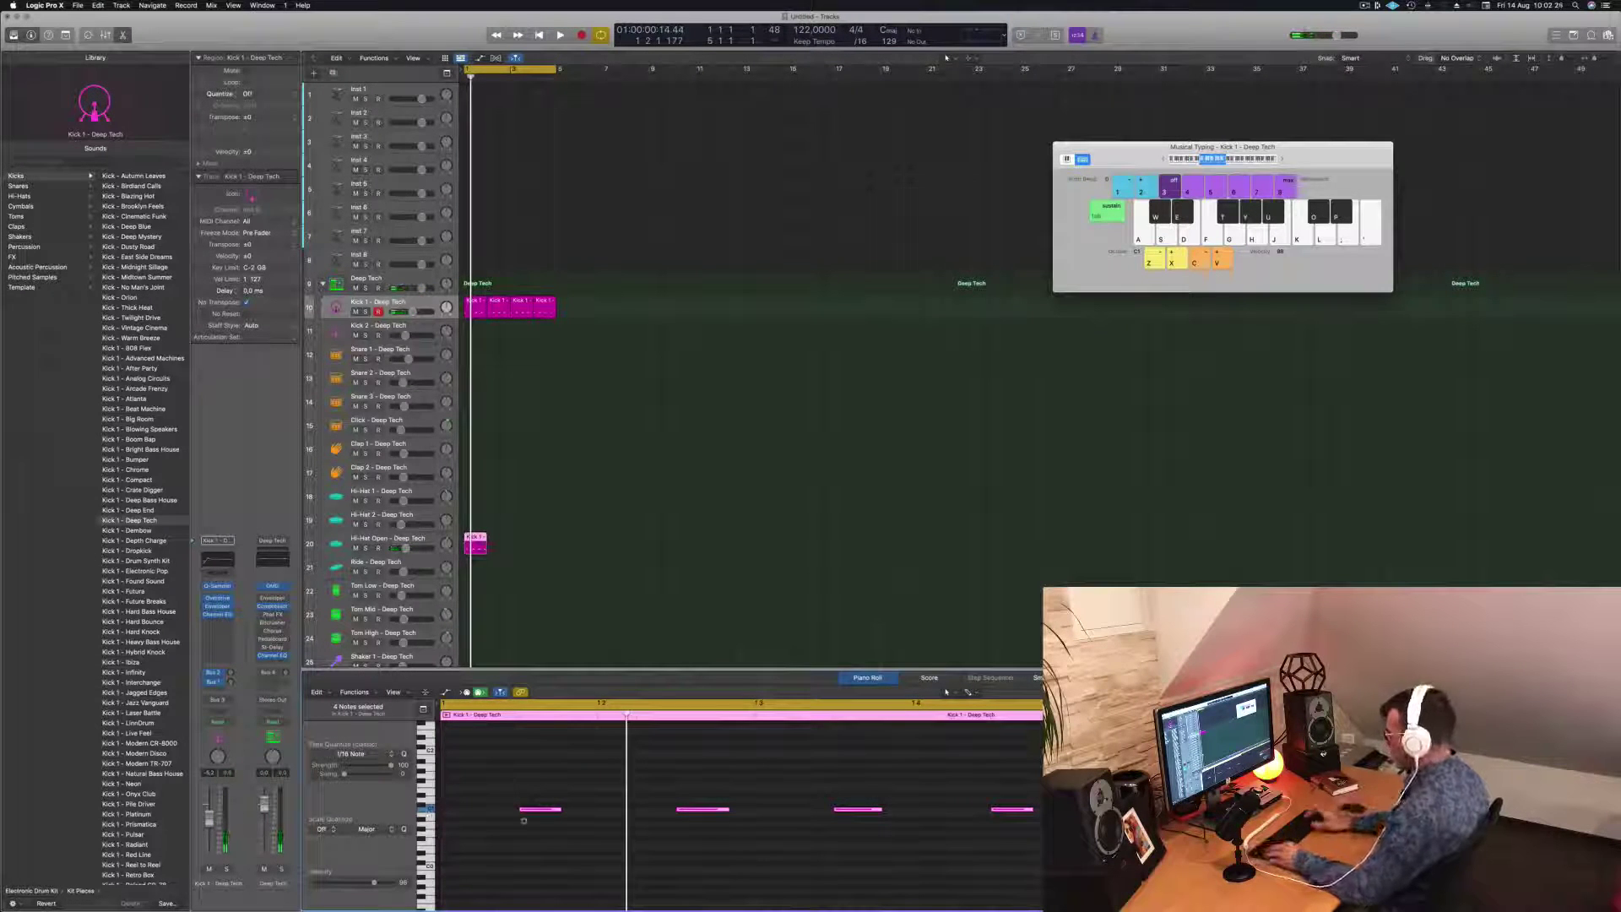
{"action": "key", "text": "shift+alt+Up"}
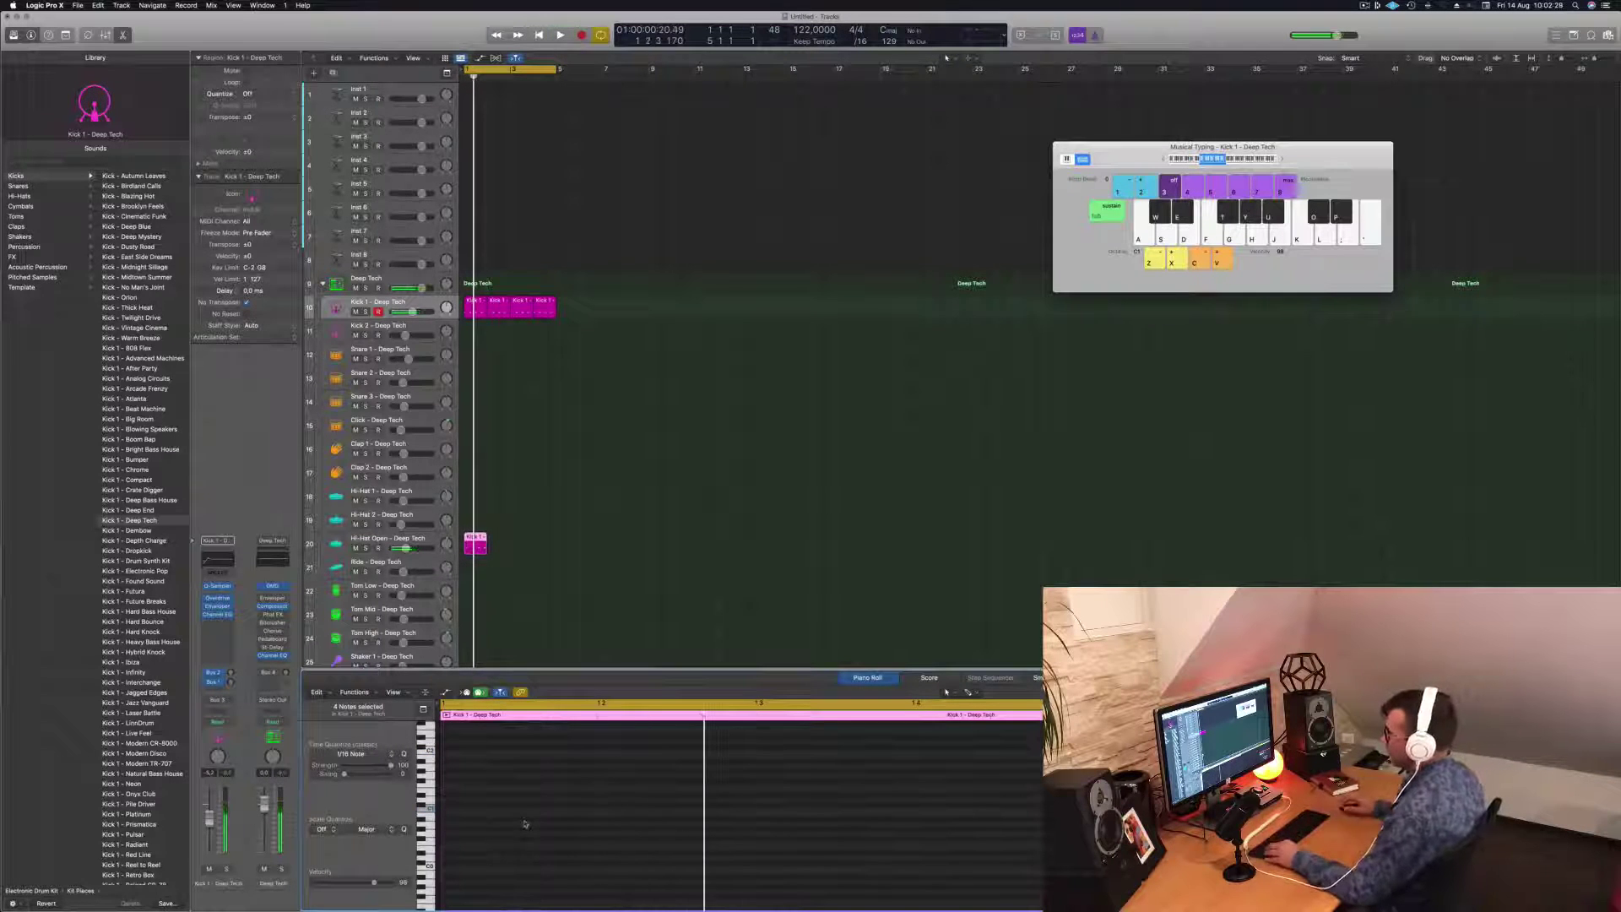
{"action": "scroll", "coordinate": [526, 820], "scroll_direction": "up", "scroll_amount": 5}
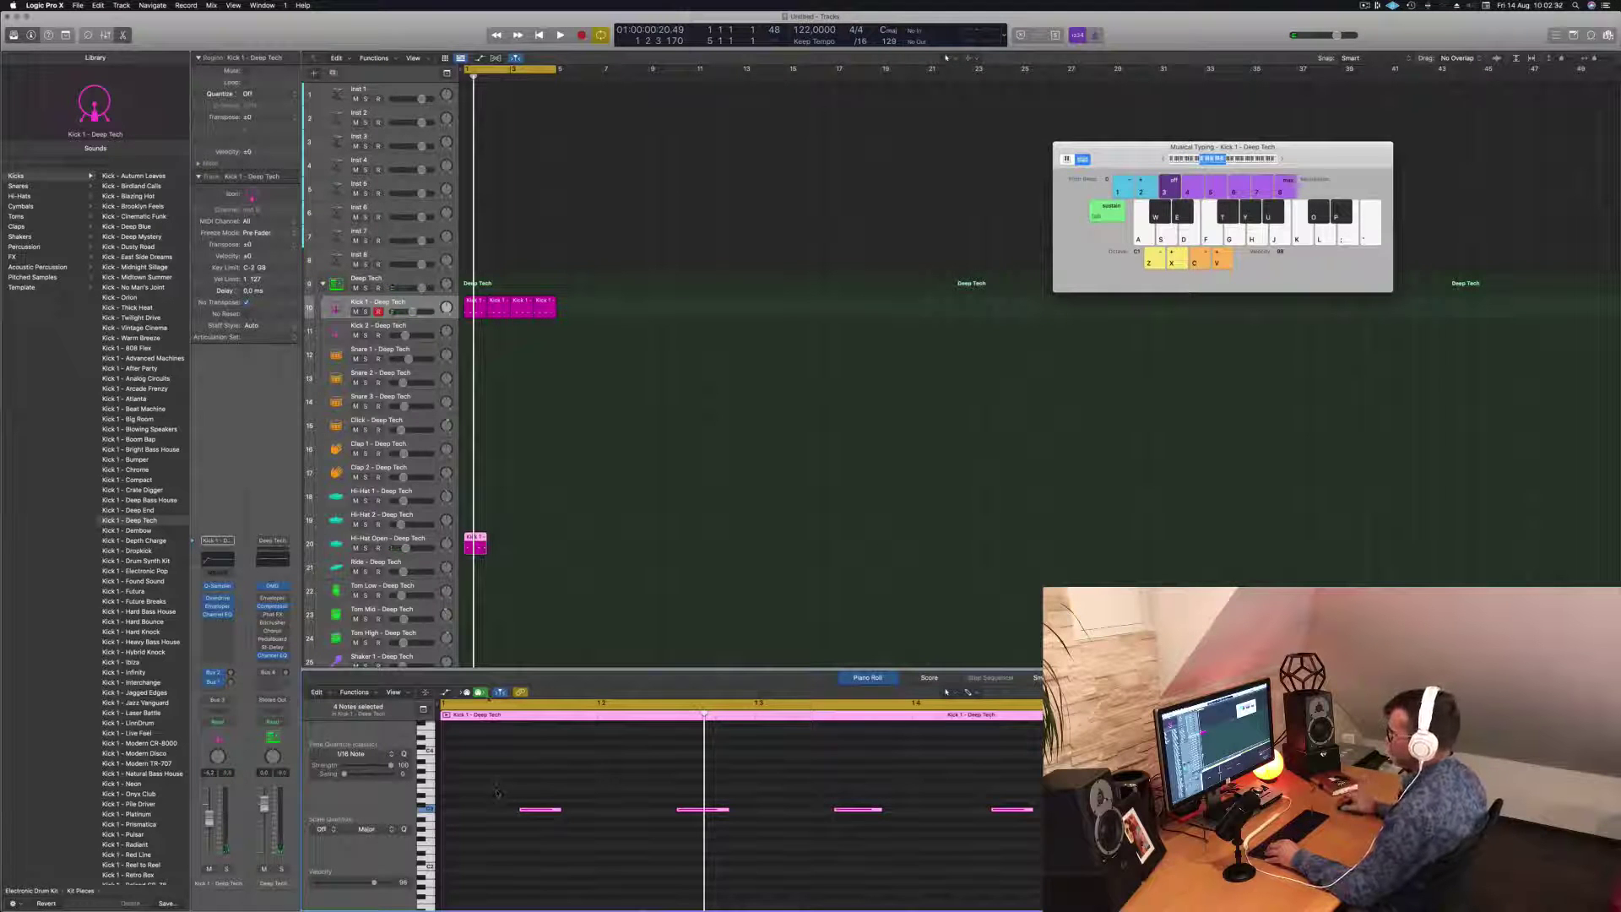
Step: Open the Quick Sampler of the Hi-Hat Open track and play the loop to hear the off-beat hi-hat
{"action": "left_click", "coordinate": [400, 539]}
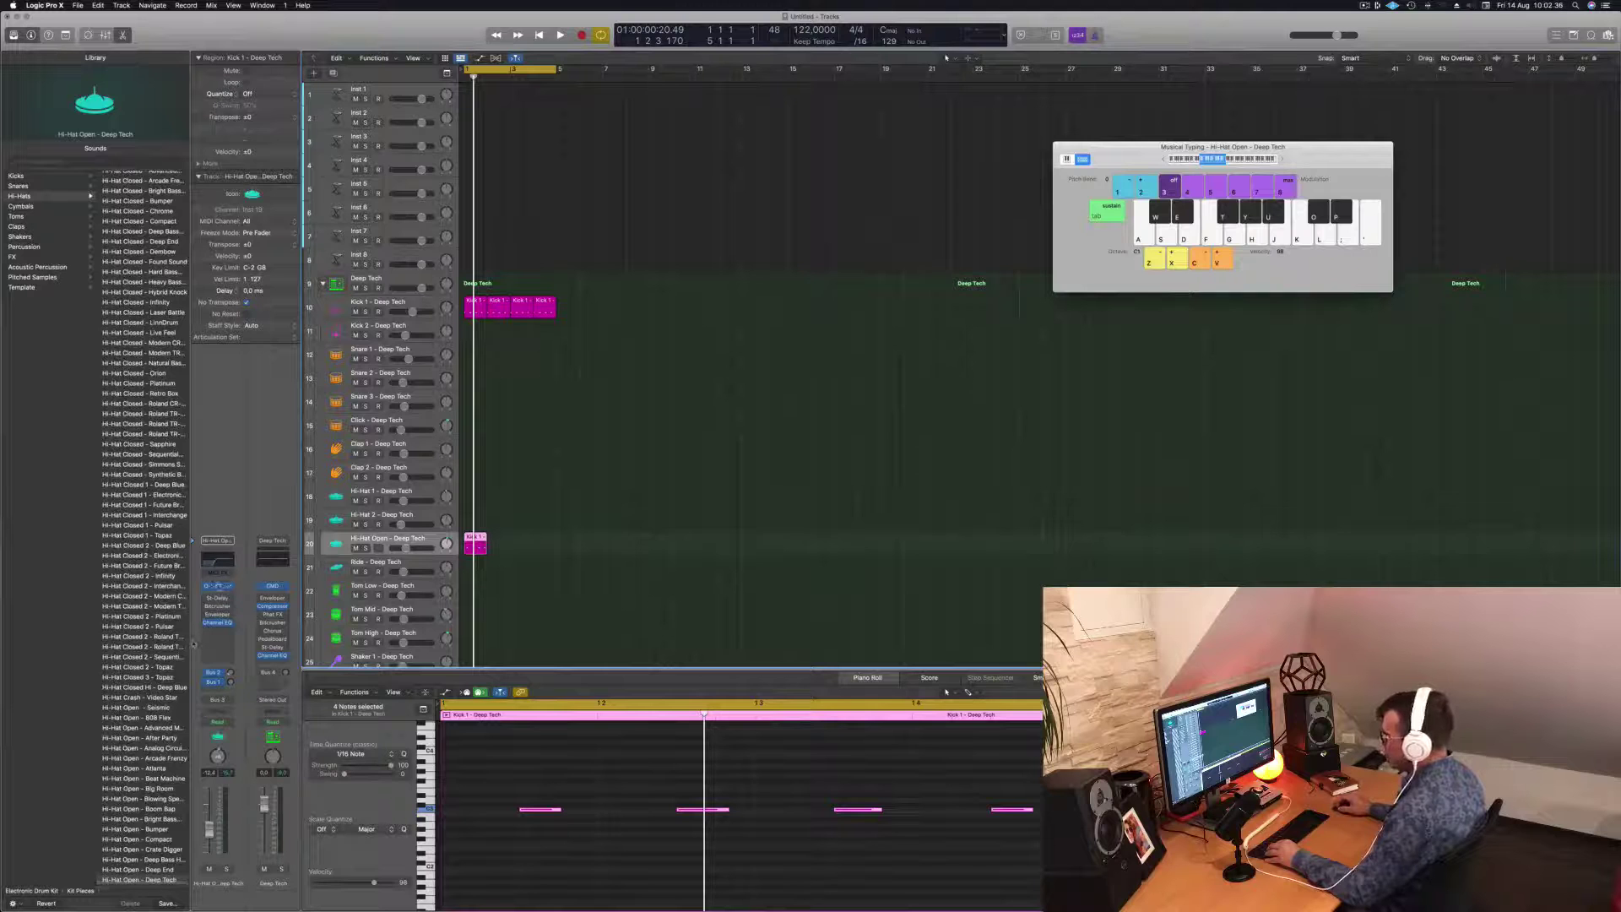
{"action": "left_click", "coordinate": [218, 585]}
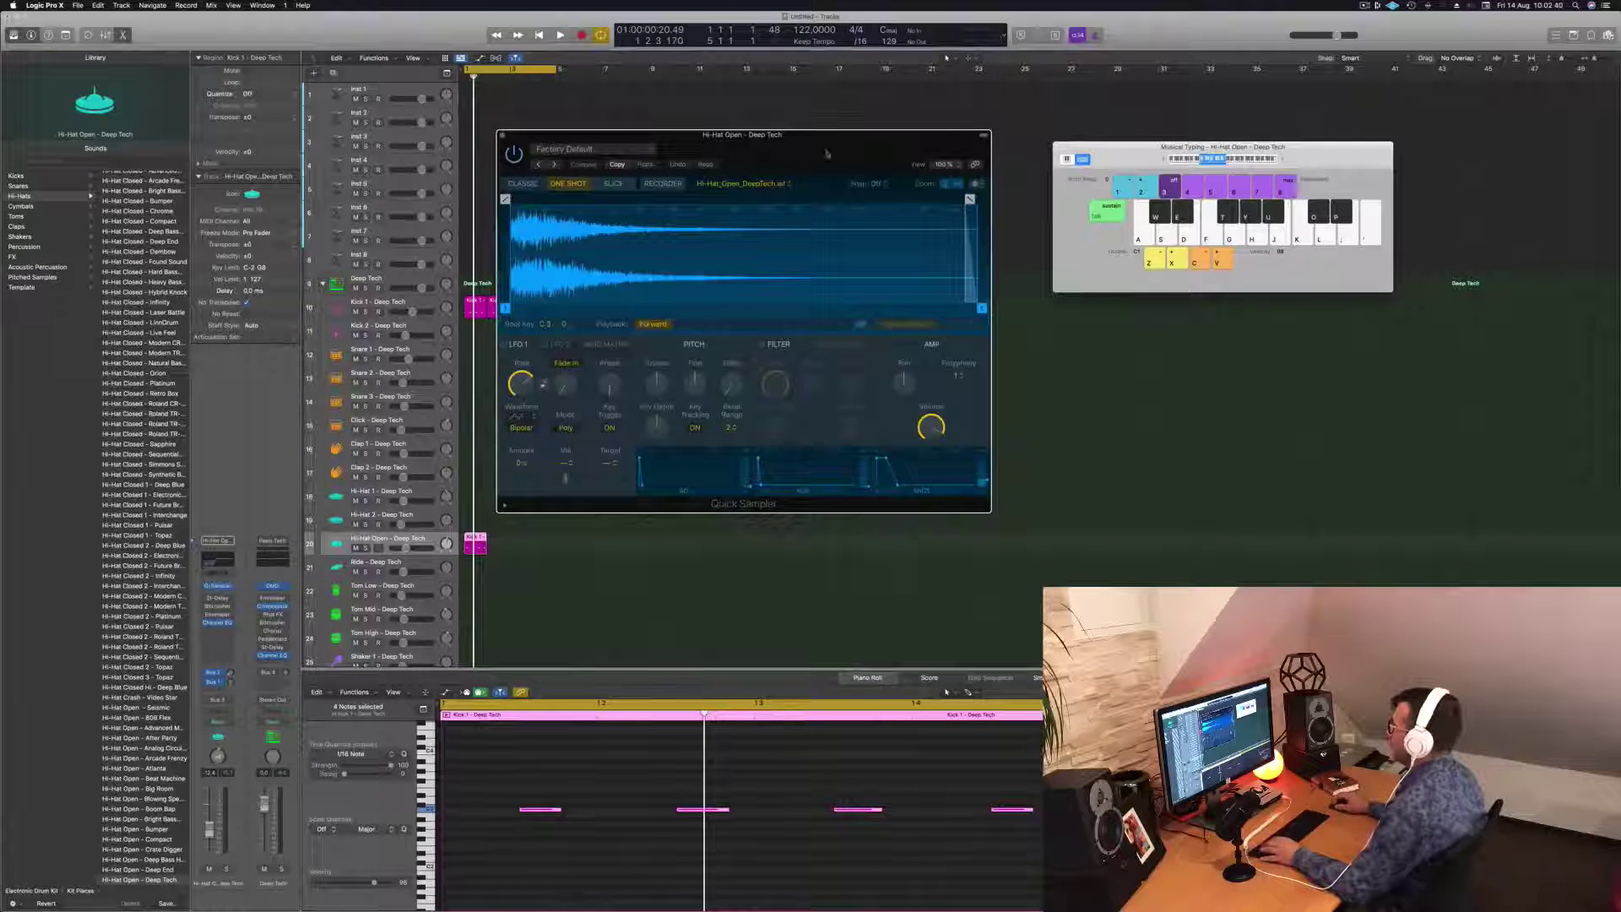
{"action": "key", "text": "space"}
{"action": "left_click_drag", "start_coordinate": [826, 154], "coordinate": [882, 193]}
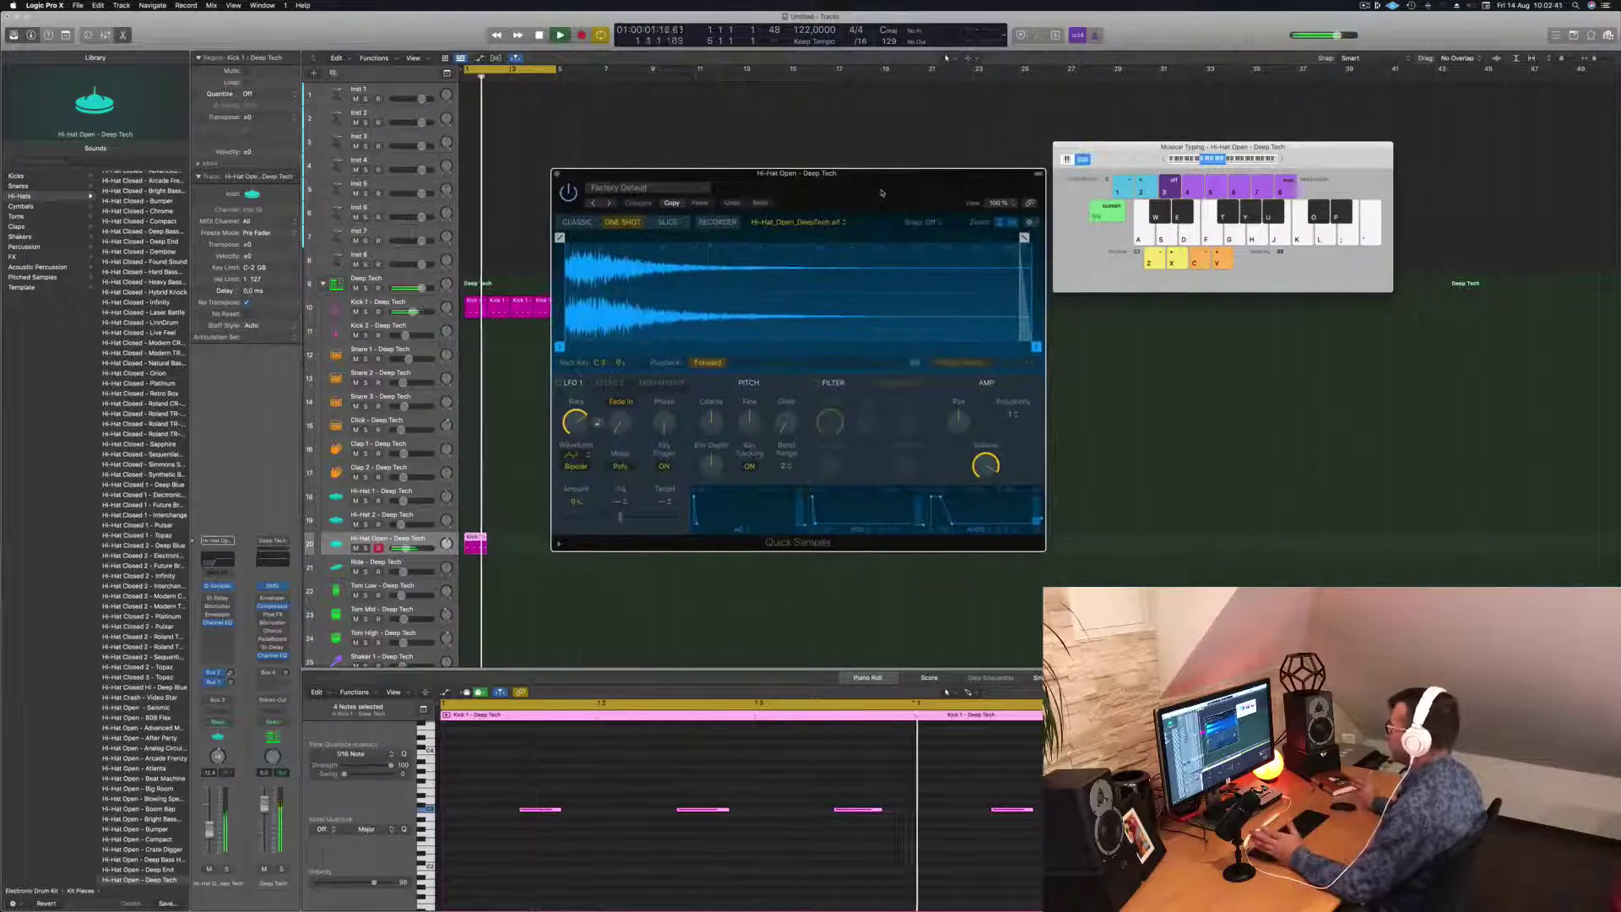
Step: Duplicate the Hi-Hat Open region until it fills four bars and play it together with the kick
{"action": "key", "text": "space"}
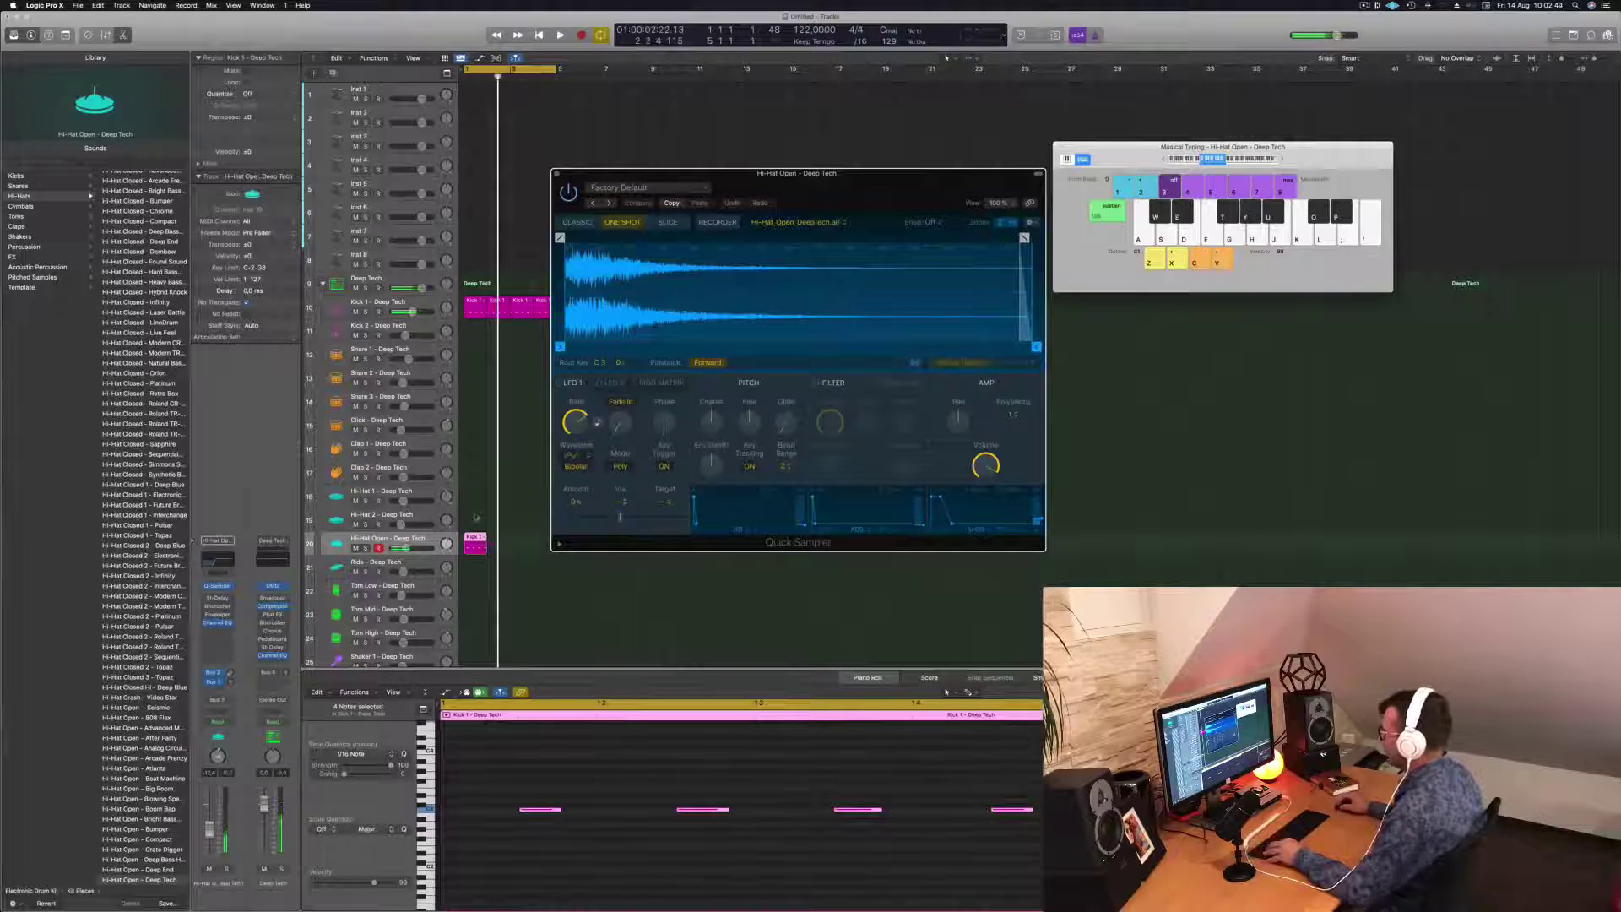
{"action": "left_click_drag", "start_coordinate": [471, 537], "coordinate": [545, 541]}
{"action": "key", "text": "space"}
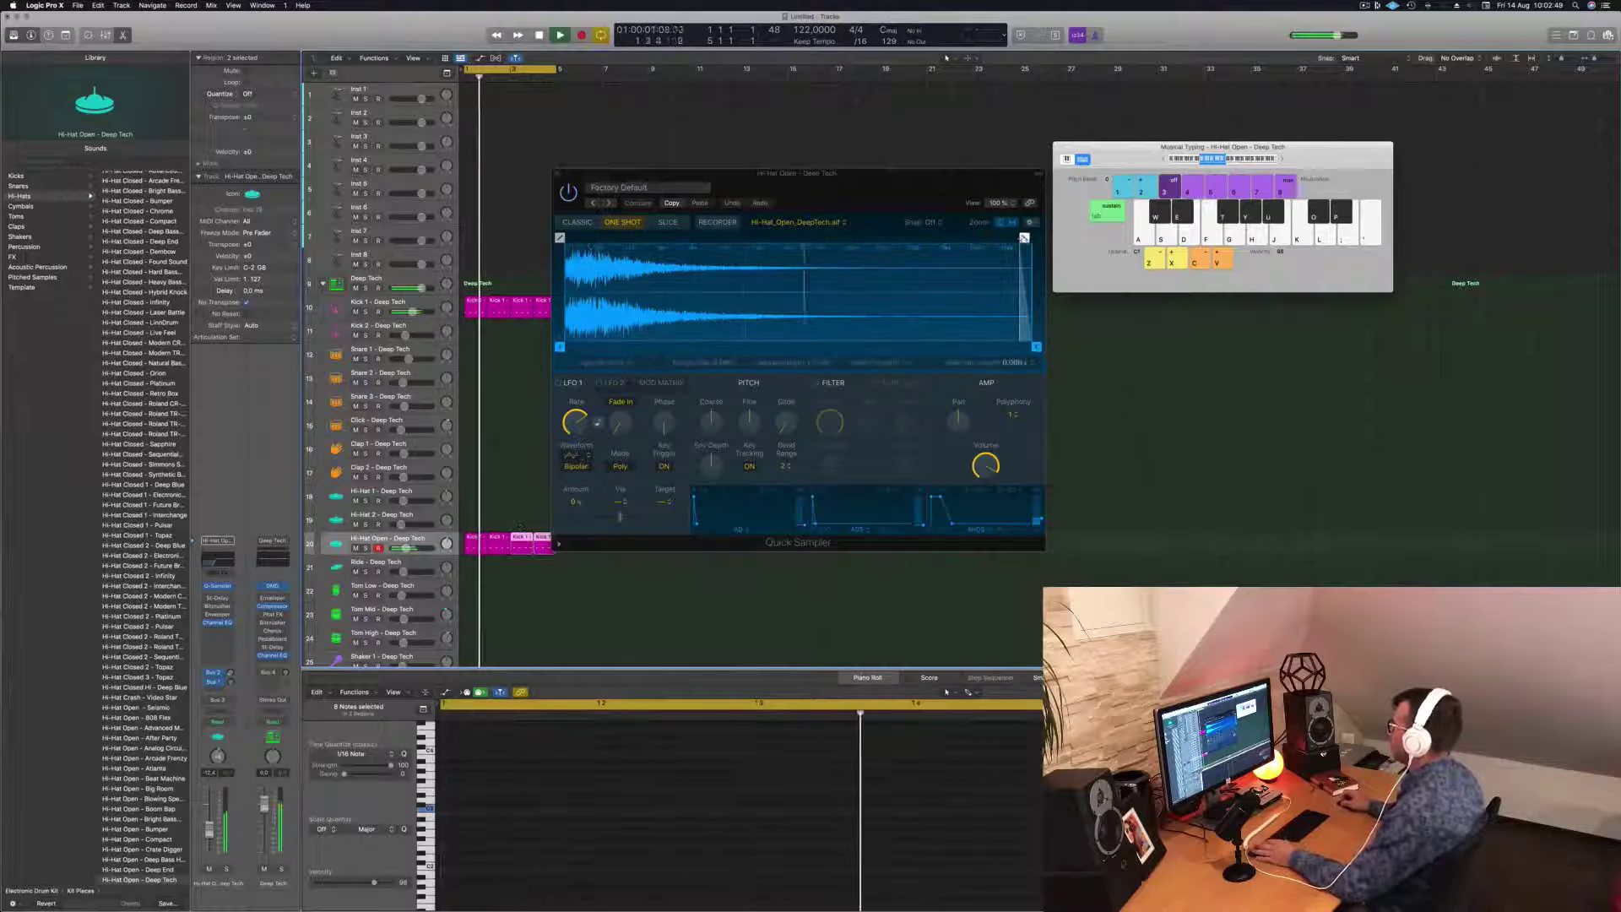
Step: Lengthen the fade-out of the open hi-hat sample and change the pitch of the notes in the last two Hi-Hat Open regions
{"action": "mouse_move", "coordinate": [1024, 237]}
{"action": "left_mouse_down"}
{"action": "mouse_move", "coordinate": [646, 237]}
{"action": "mouse_move", "coordinate": [753, 238]}
{"action": "left_mouse_up"}
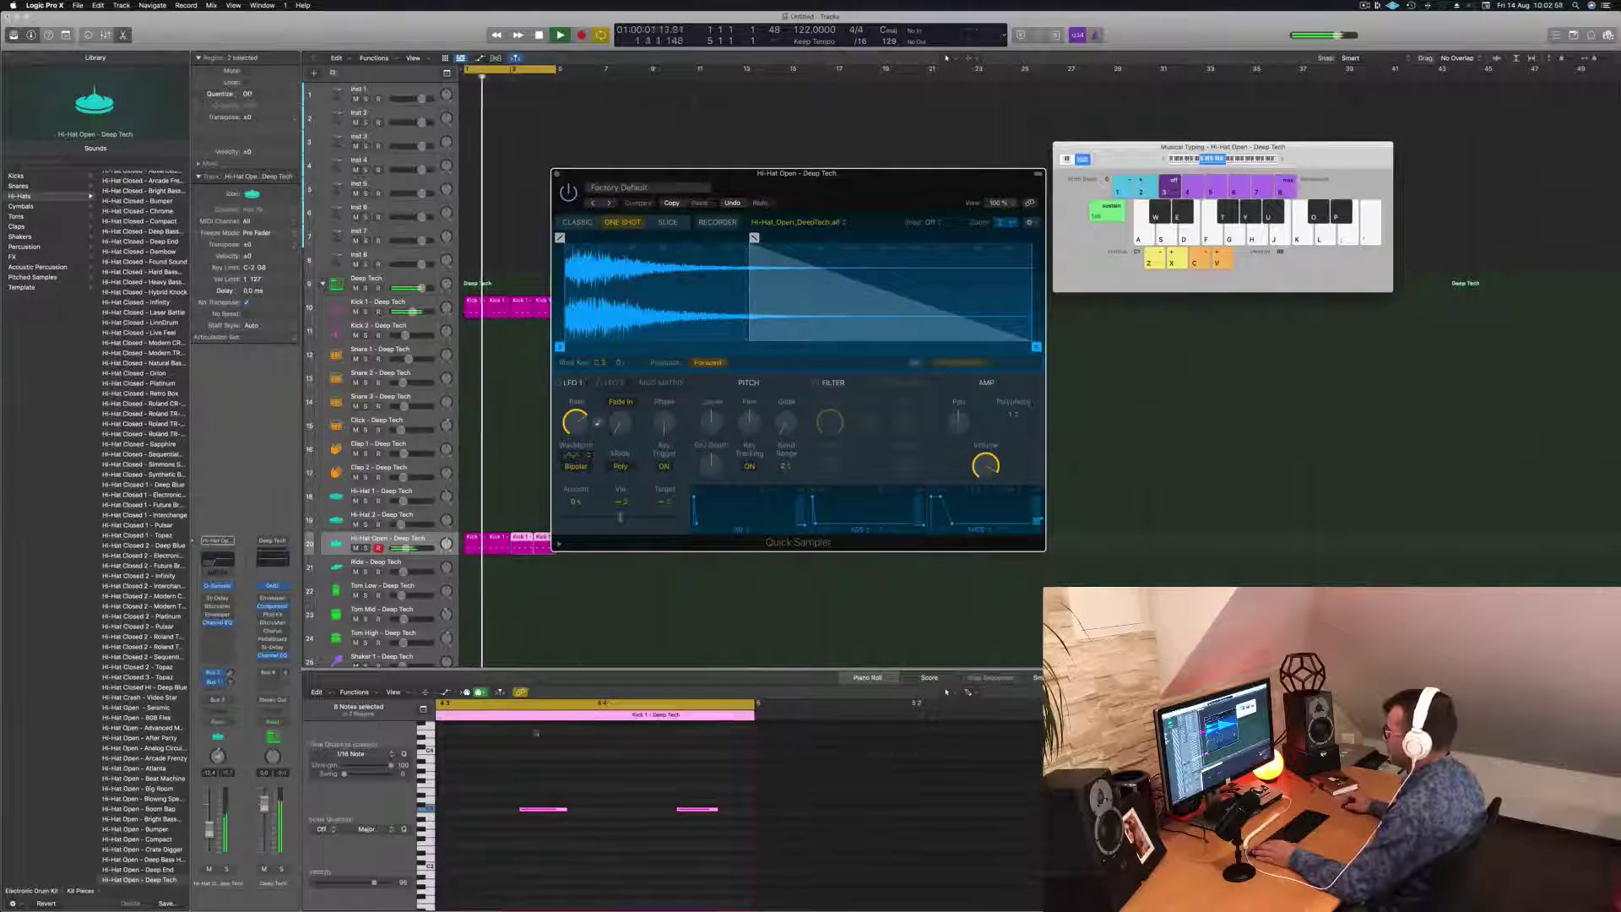
{"action": "left_click", "coordinate": [589, 787]}
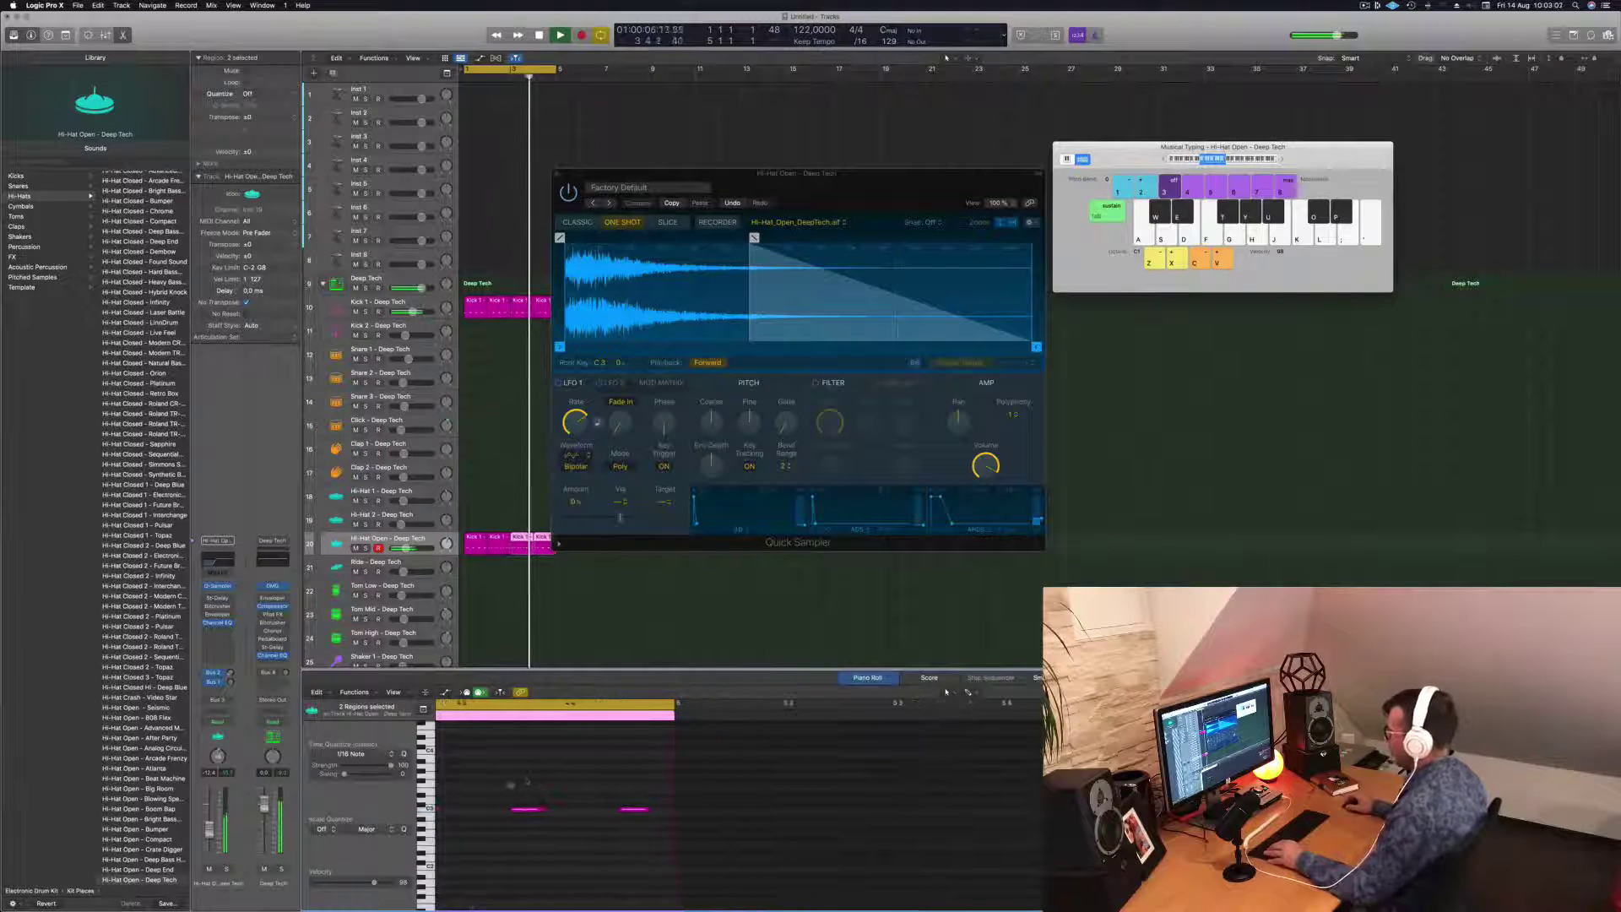
{"action": "key", "text": "super+a"}
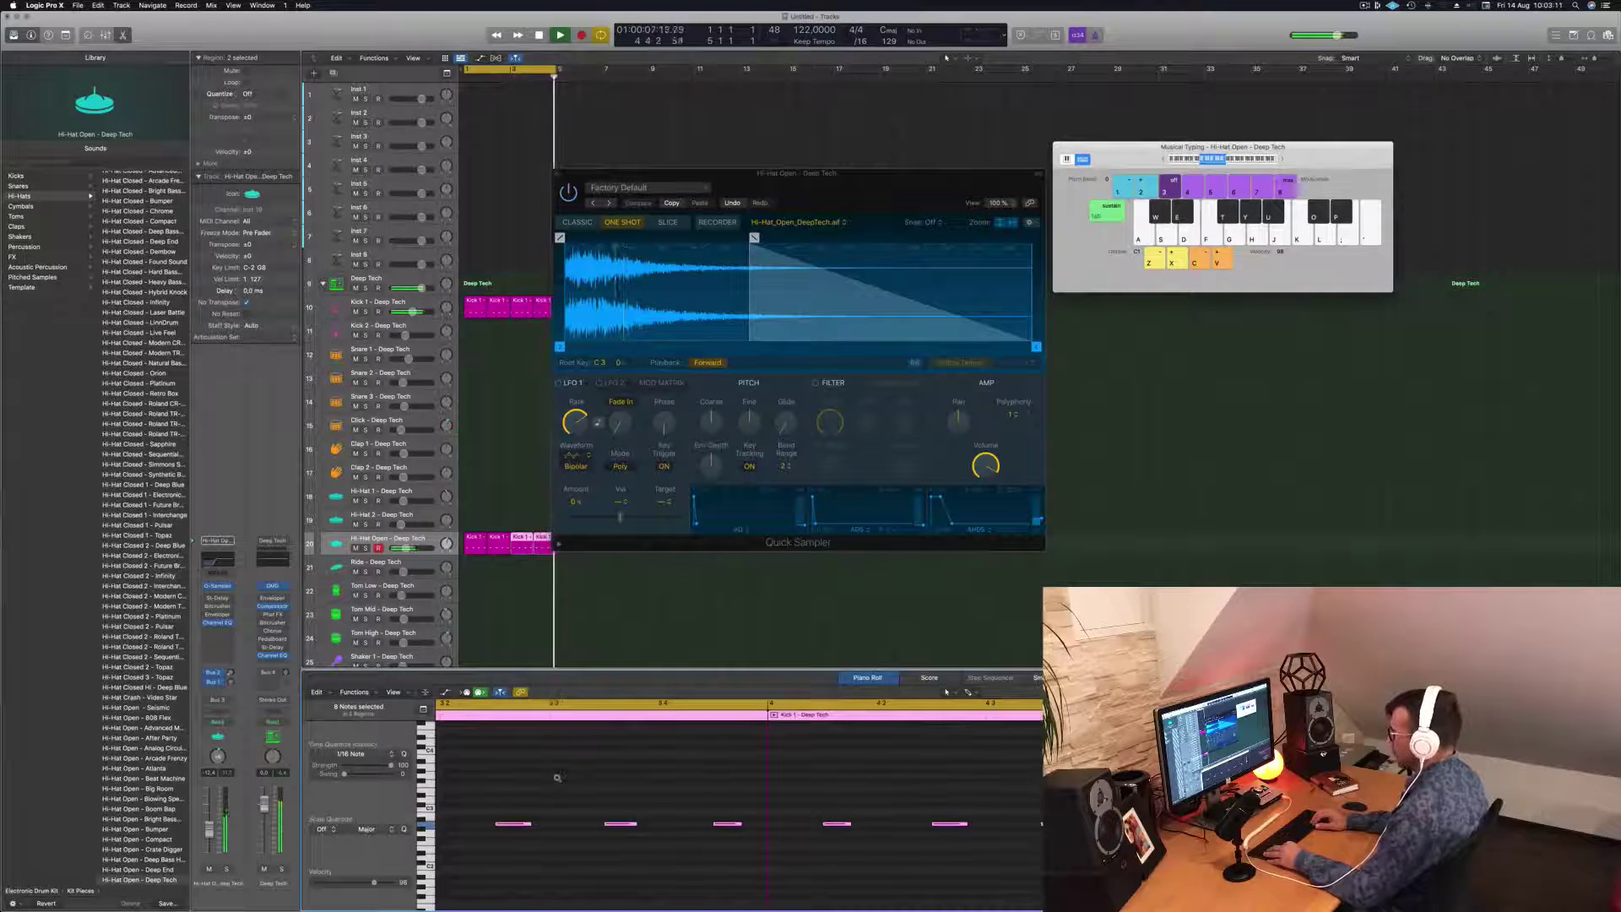
{"action": "key", "text": "alt+Up"}
{"action": "key", "text": "alt+Up"}
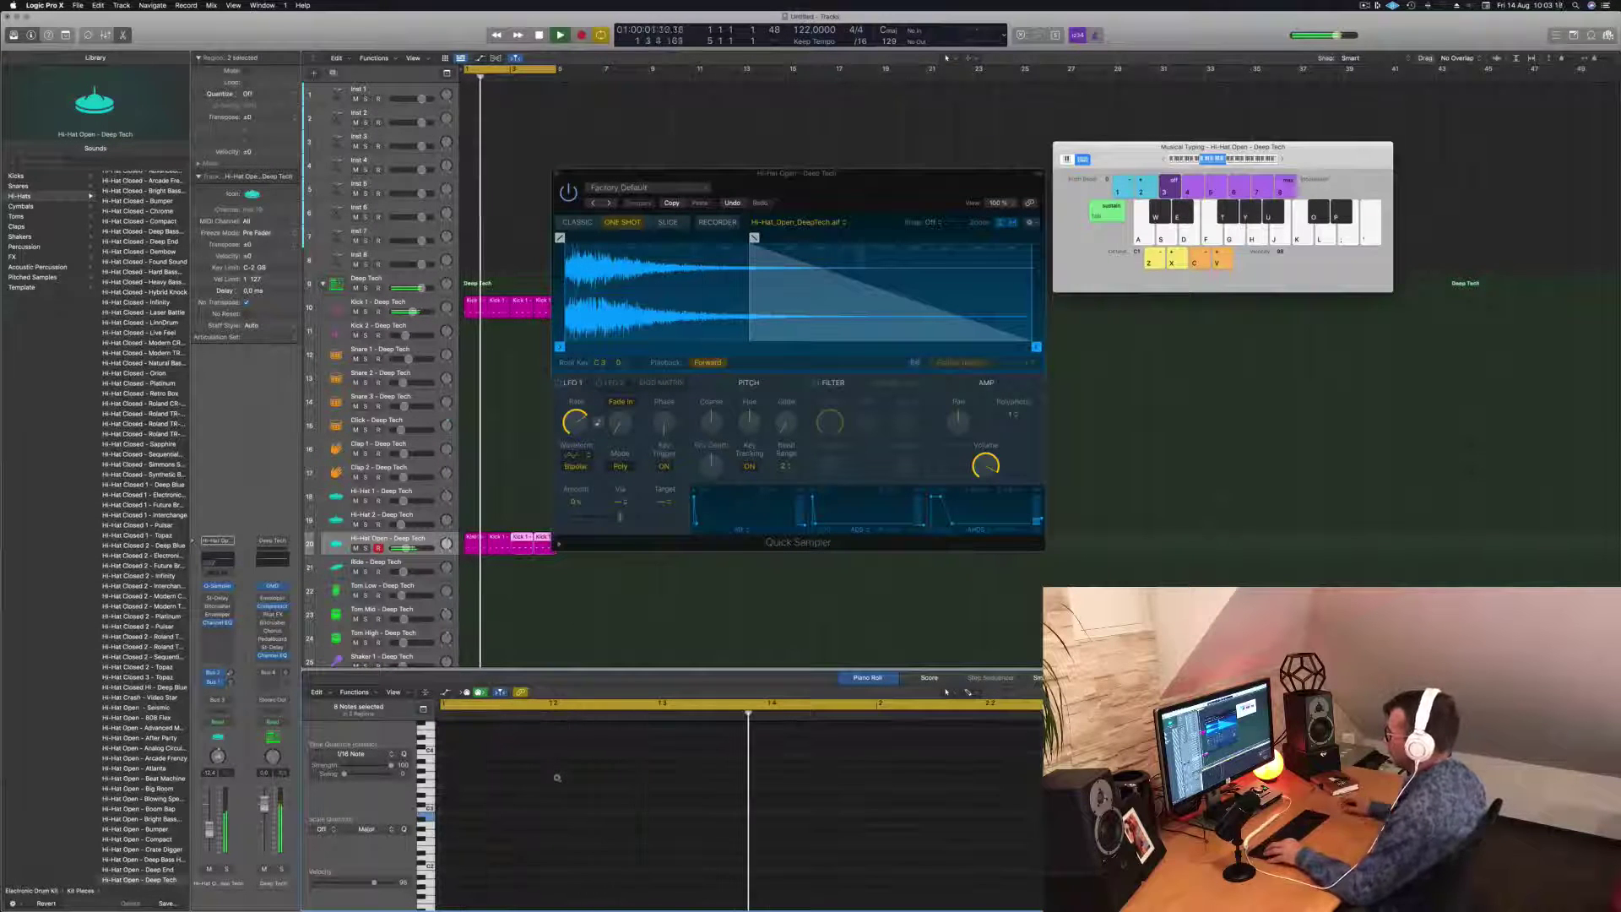
Step: Match the note pitch across all four Hi-Hat Open regions and play the loop
{"action": "key", "text": "space"}
{"action": "left_click", "coordinate": [534, 571]}
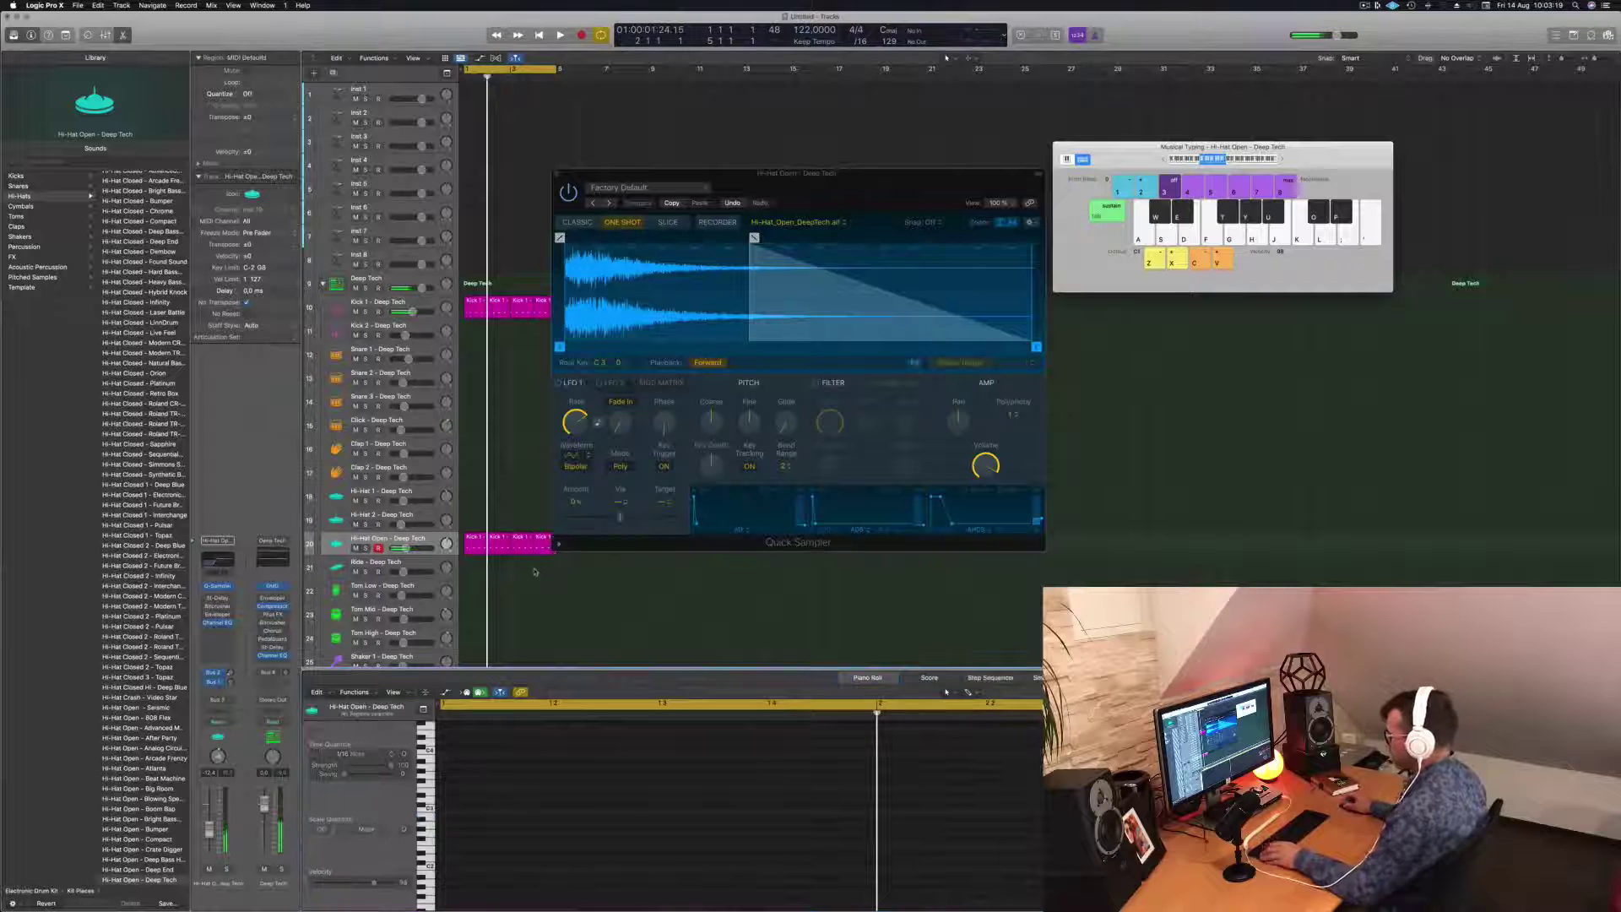
{"action": "left_click", "coordinate": [480, 542]}
{"action": "key", "text": "space"}
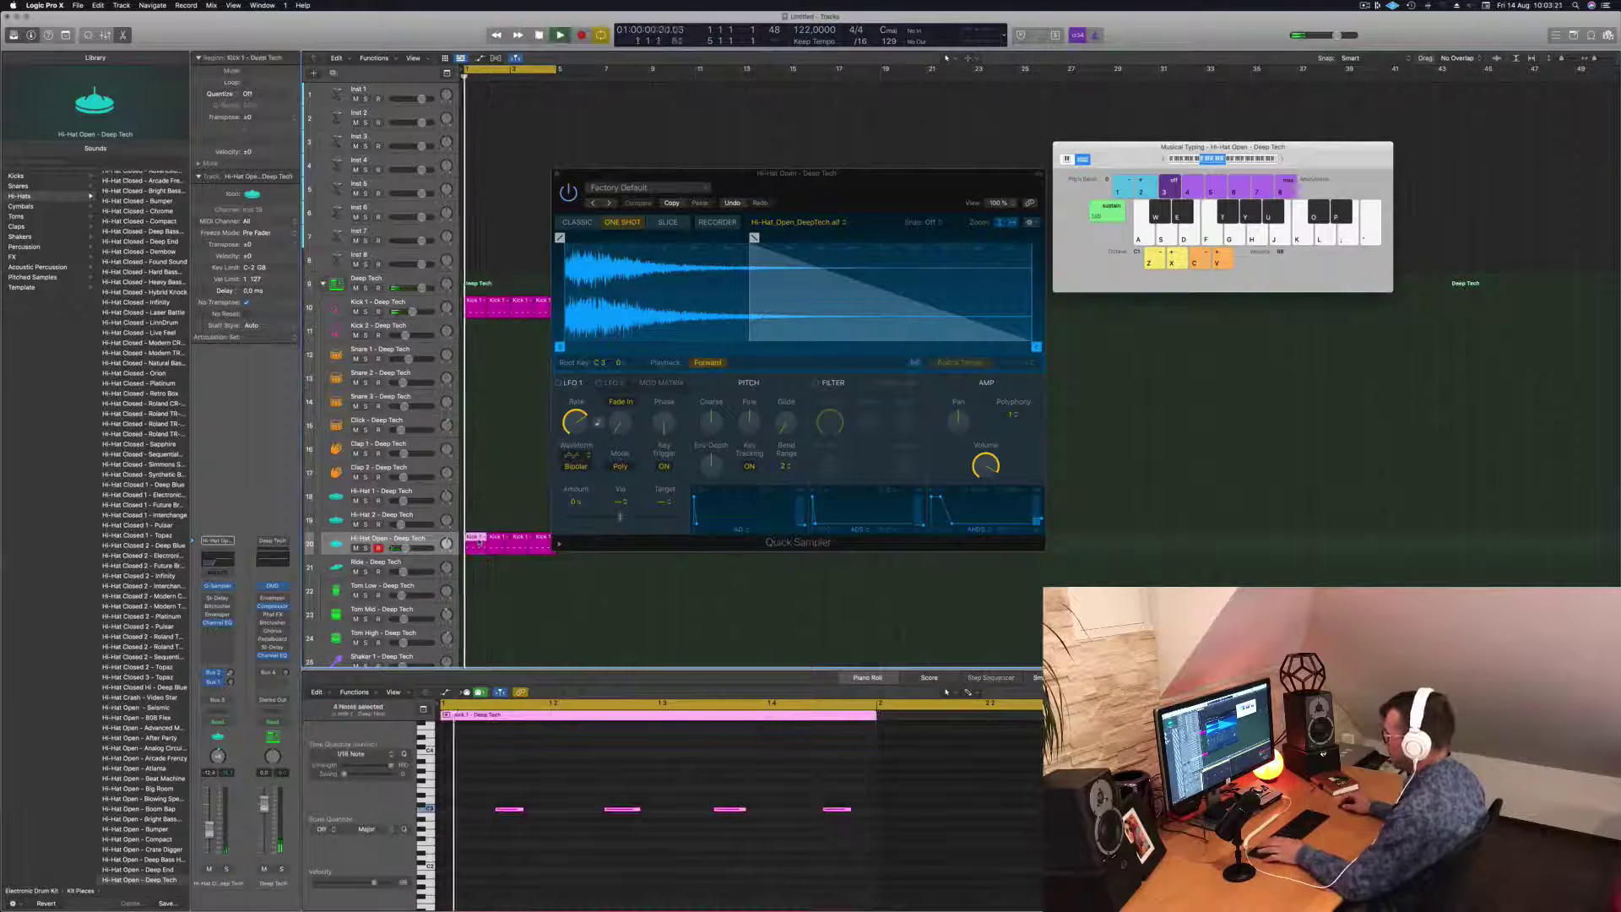
{"action": "mouse_move", "coordinate": [551, 546]}
{"action": "left_mouse_down"}
{"action": "mouse_move", "coordinate": [483, 538]}
{"action": "mouse_move", "coordinate": [543, 546]}
{"action": "left_mouse_up"}
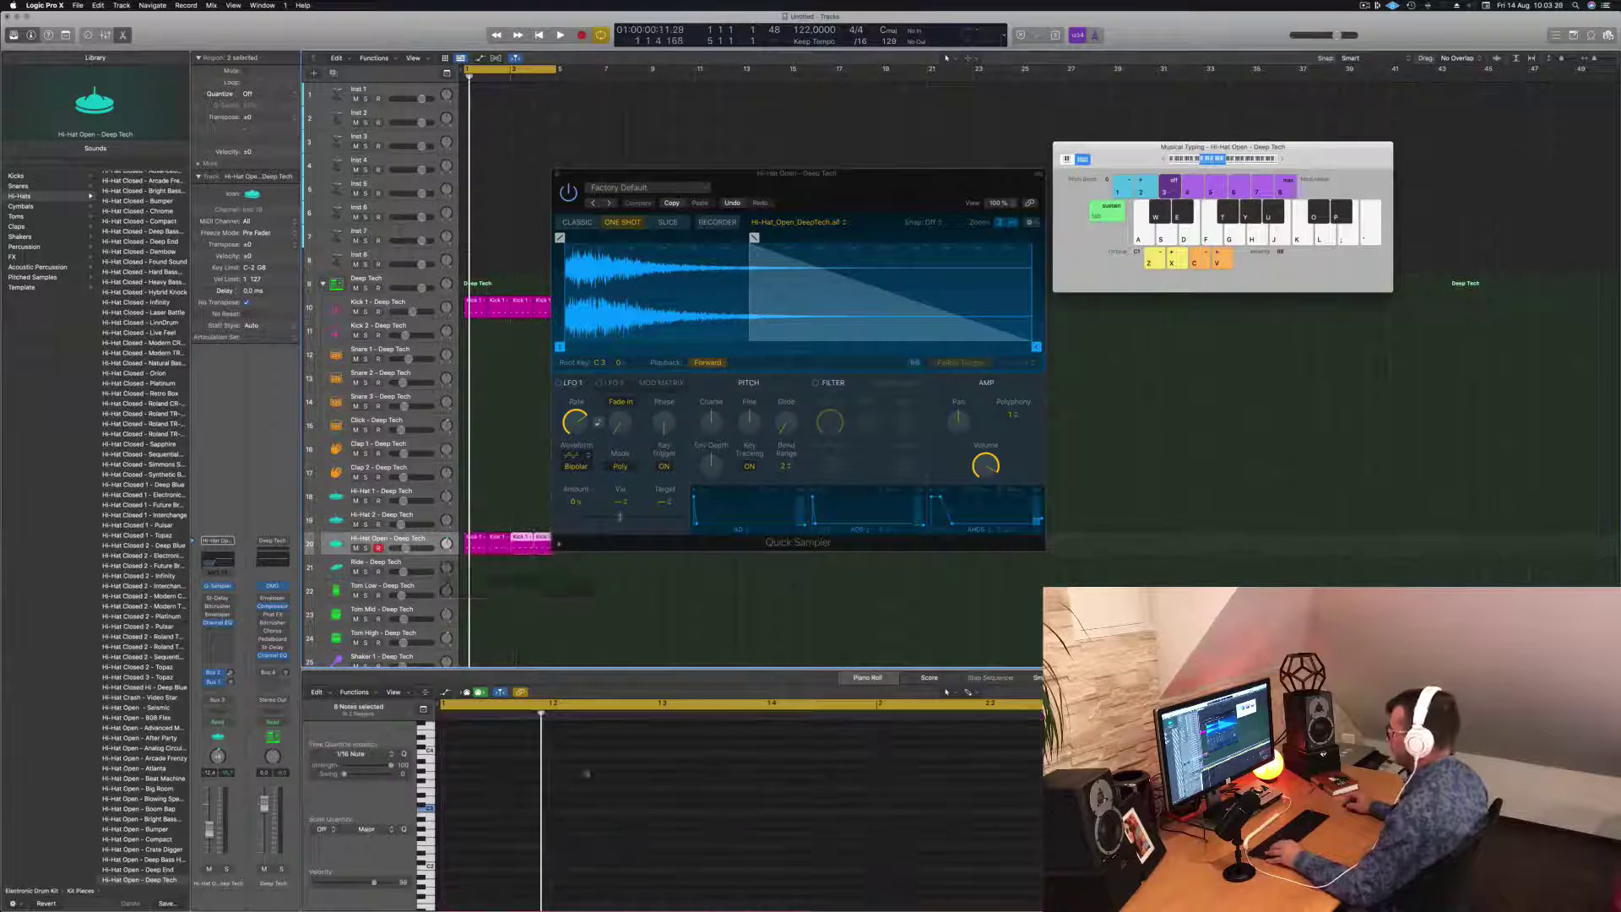
{"action": "key", "text": "space"}
{"action": "key", "text": "super+a"}
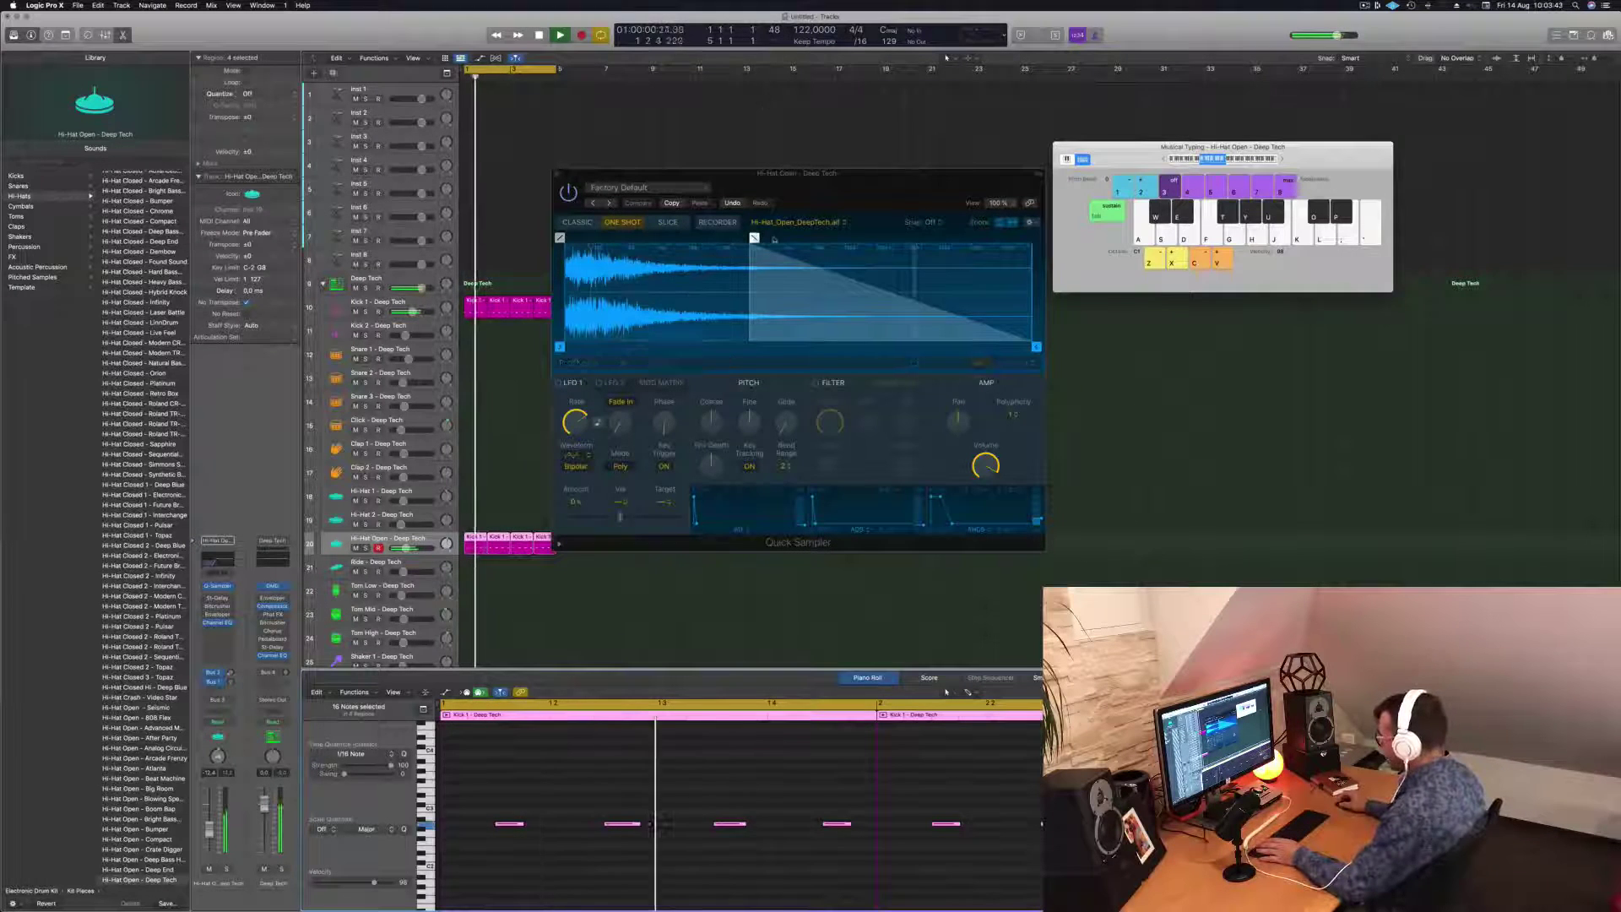
Step: Extend the hi-hat sample's fade-out to about 0.24 s, switch on the filter and close Quick Sampler
{"action": "left_click_drag", "start_coordinate": [754, 238], "coordinate": [657, 238]}
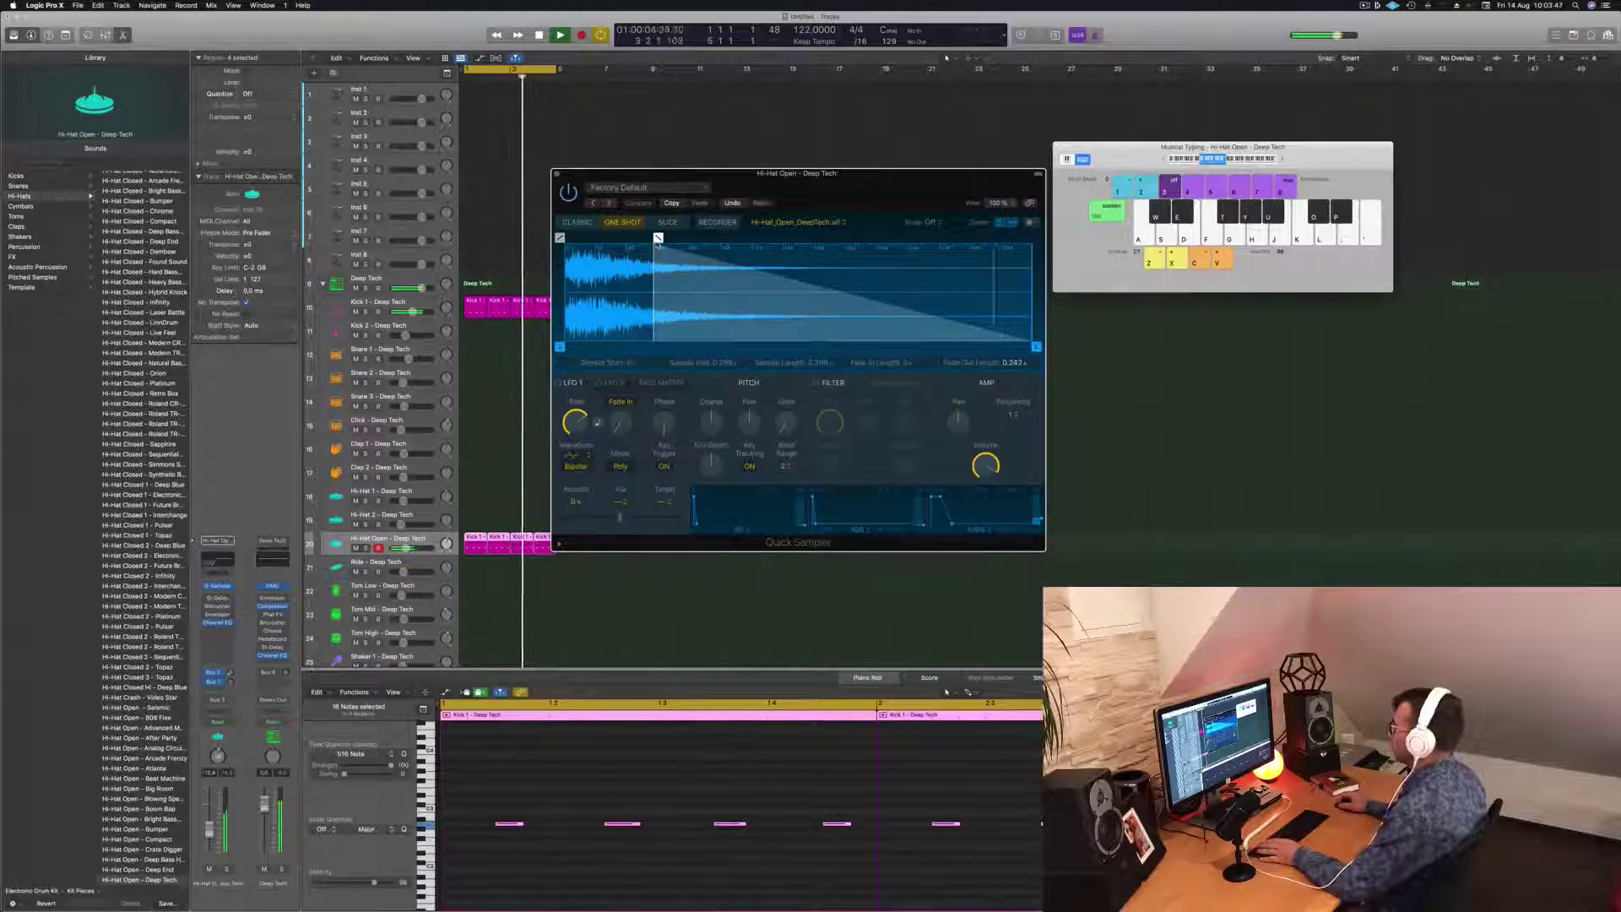
{"action": "mouse_move", "coordinate": [1036, 346]}
{"action": "left_mouse_down"}
{"action": "mouse_move", "coordinate": [869, 347]}
{"action": "mouse_move", "coordinate": [1037, 346]}
{"action": "left_mouse_up"}
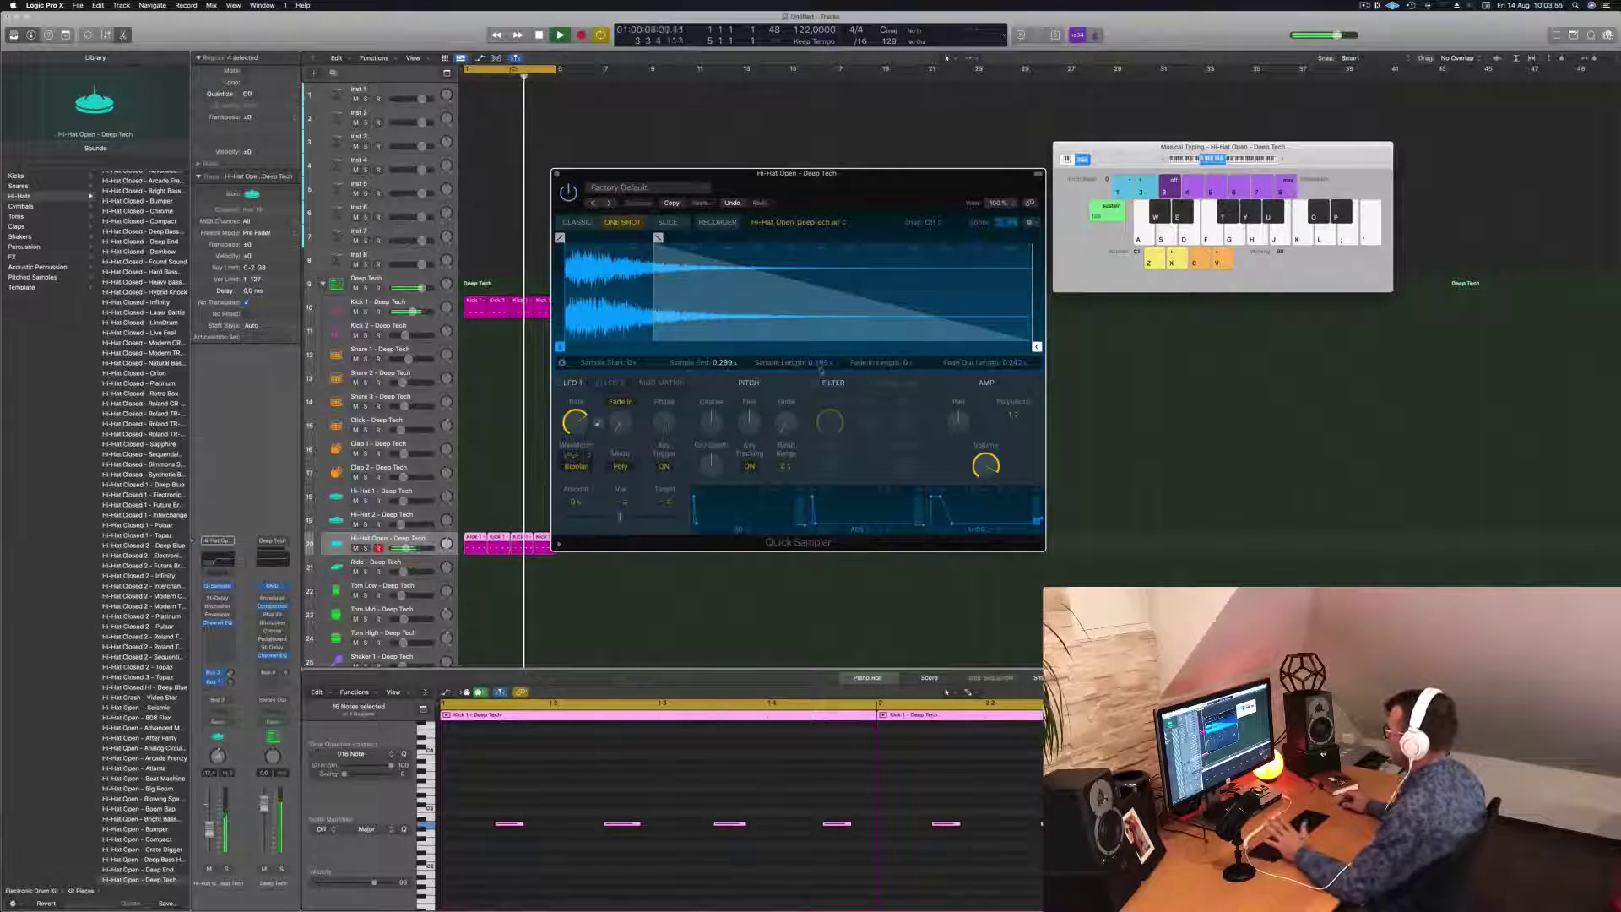
{"action": "left_click", "coordinate": [815, 382]}
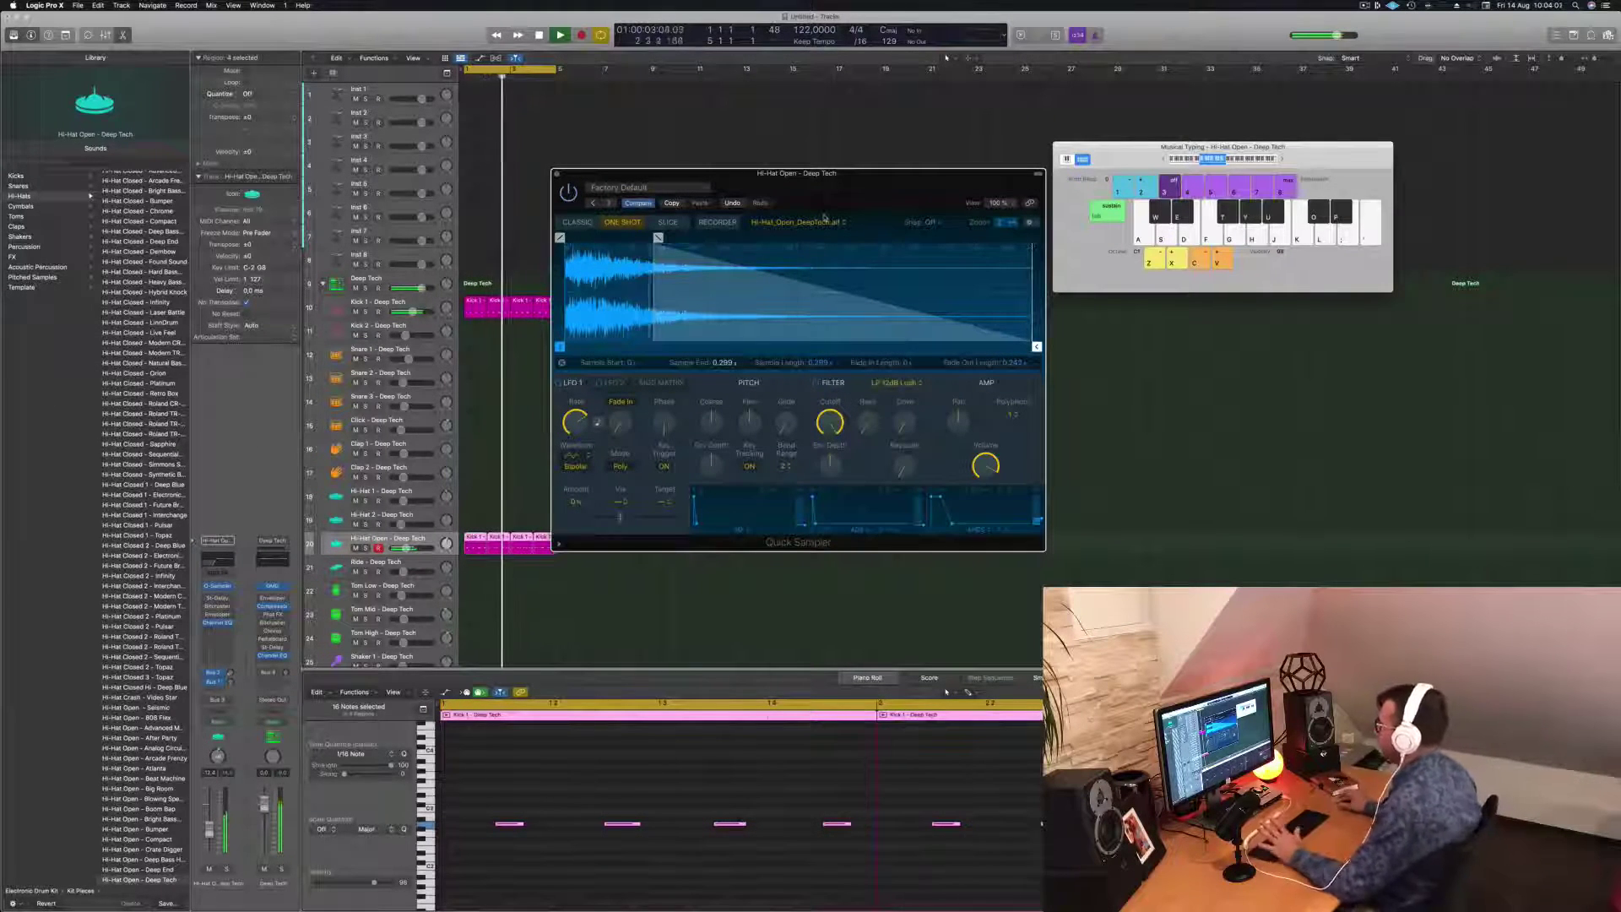
{"action": "left_click_drag", "start_coordinate": [824, 217], "coordinate": [845, 218]}
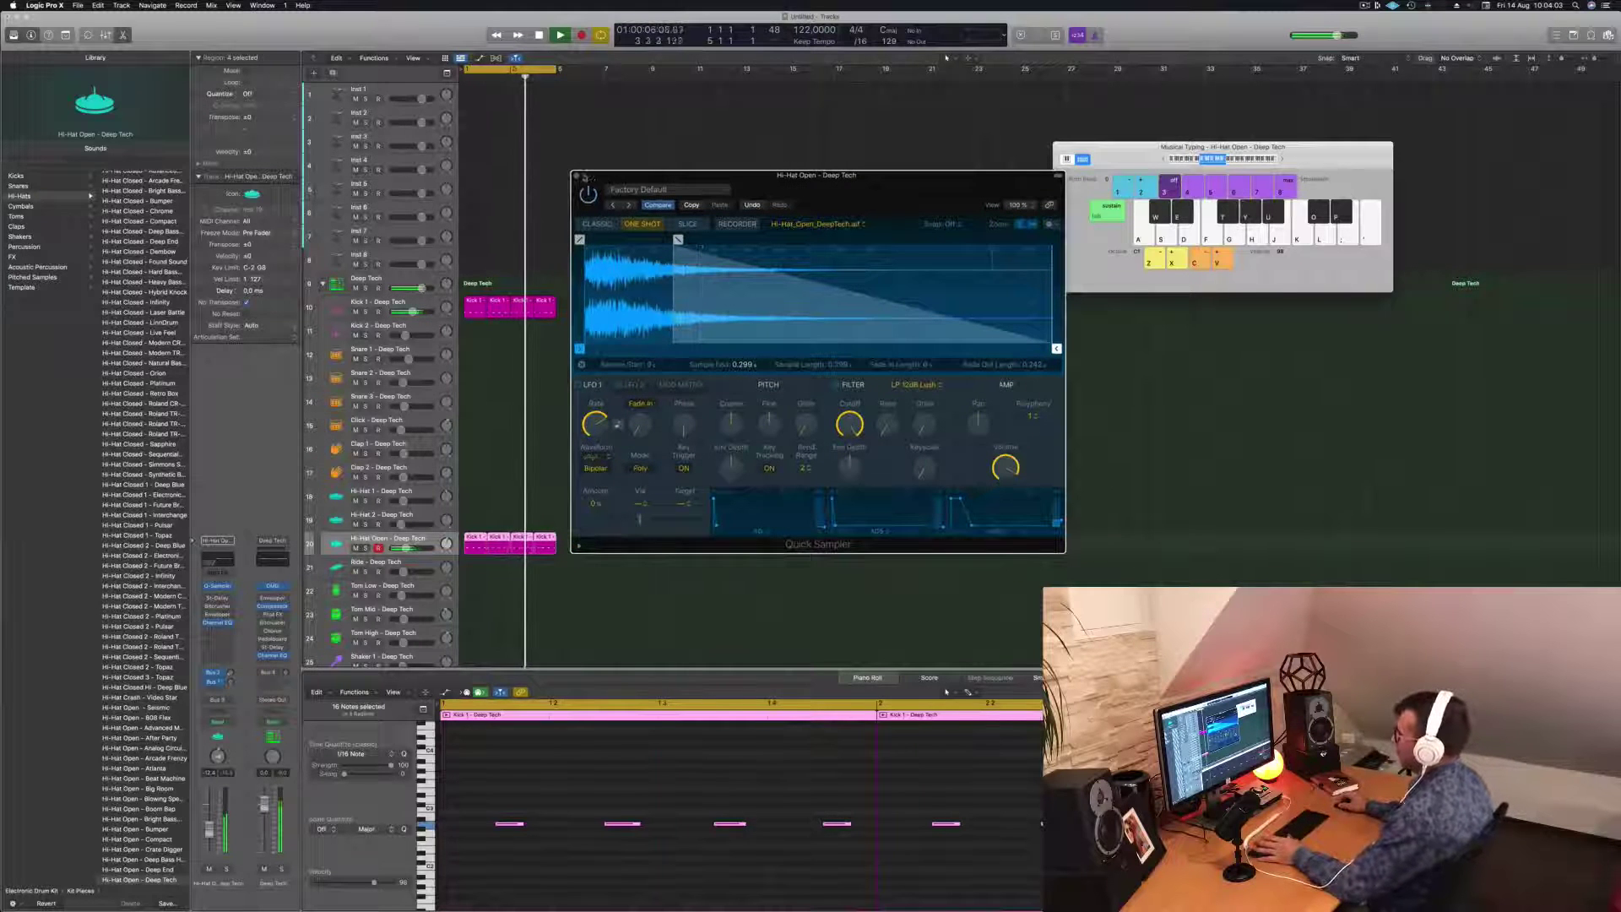
{"action": "left_click", "coordinate": [576, 176]}
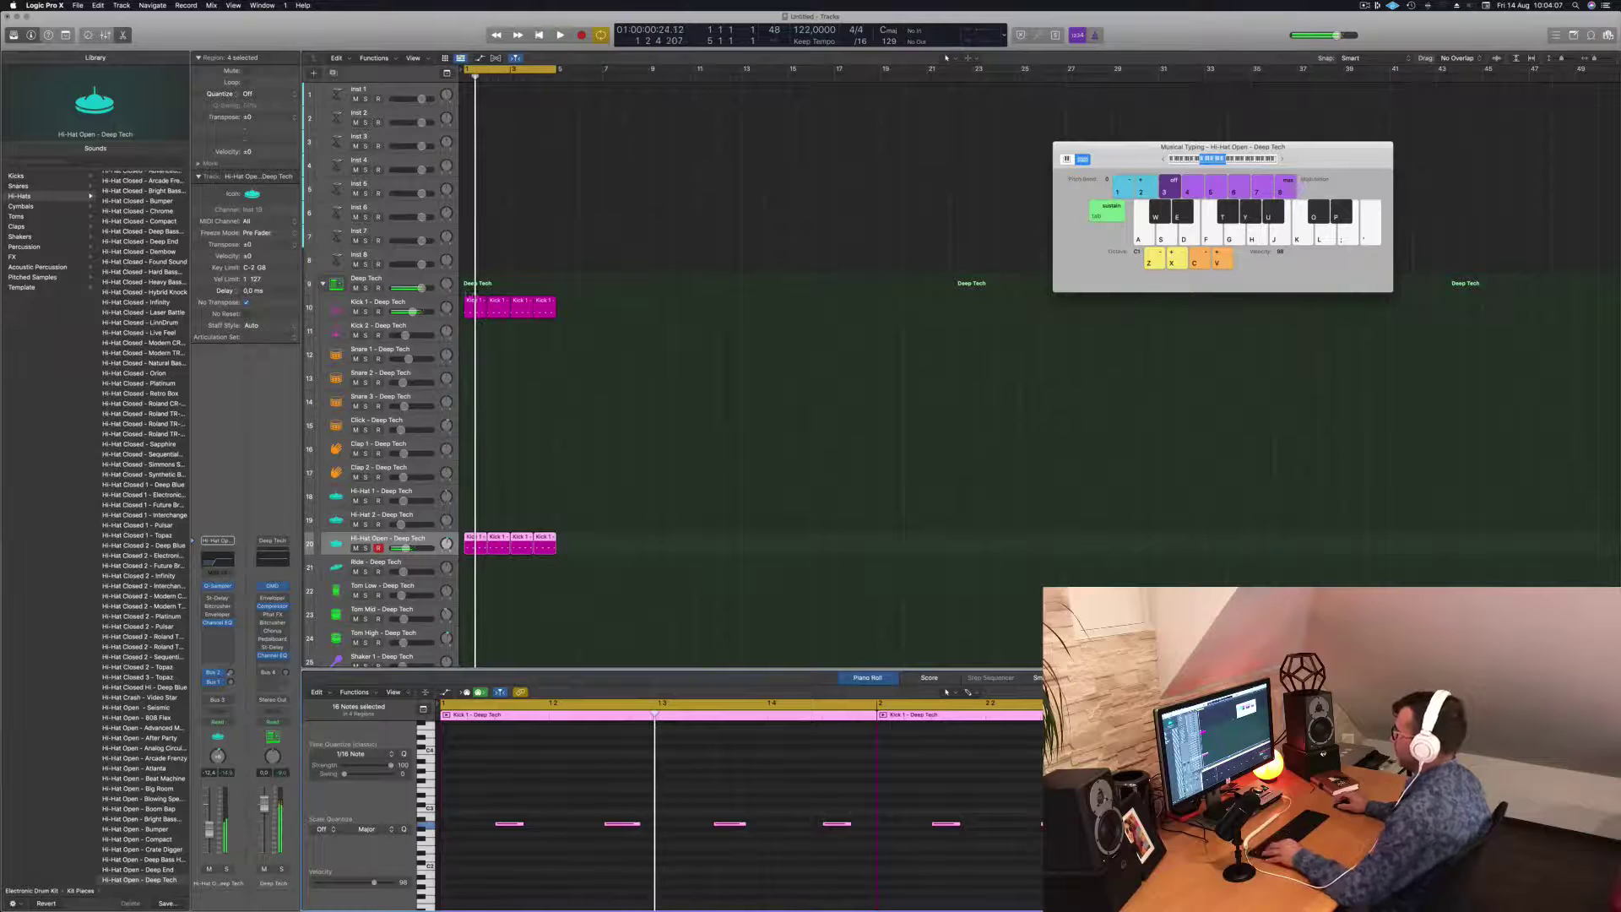
Step: Copy the first Kick 1 region to the Kick 2 track and duplicate it to fill four bars
{"action": "left_click_drag", "start_coordinate": [471, 305], "coordinate": [473, 334]}
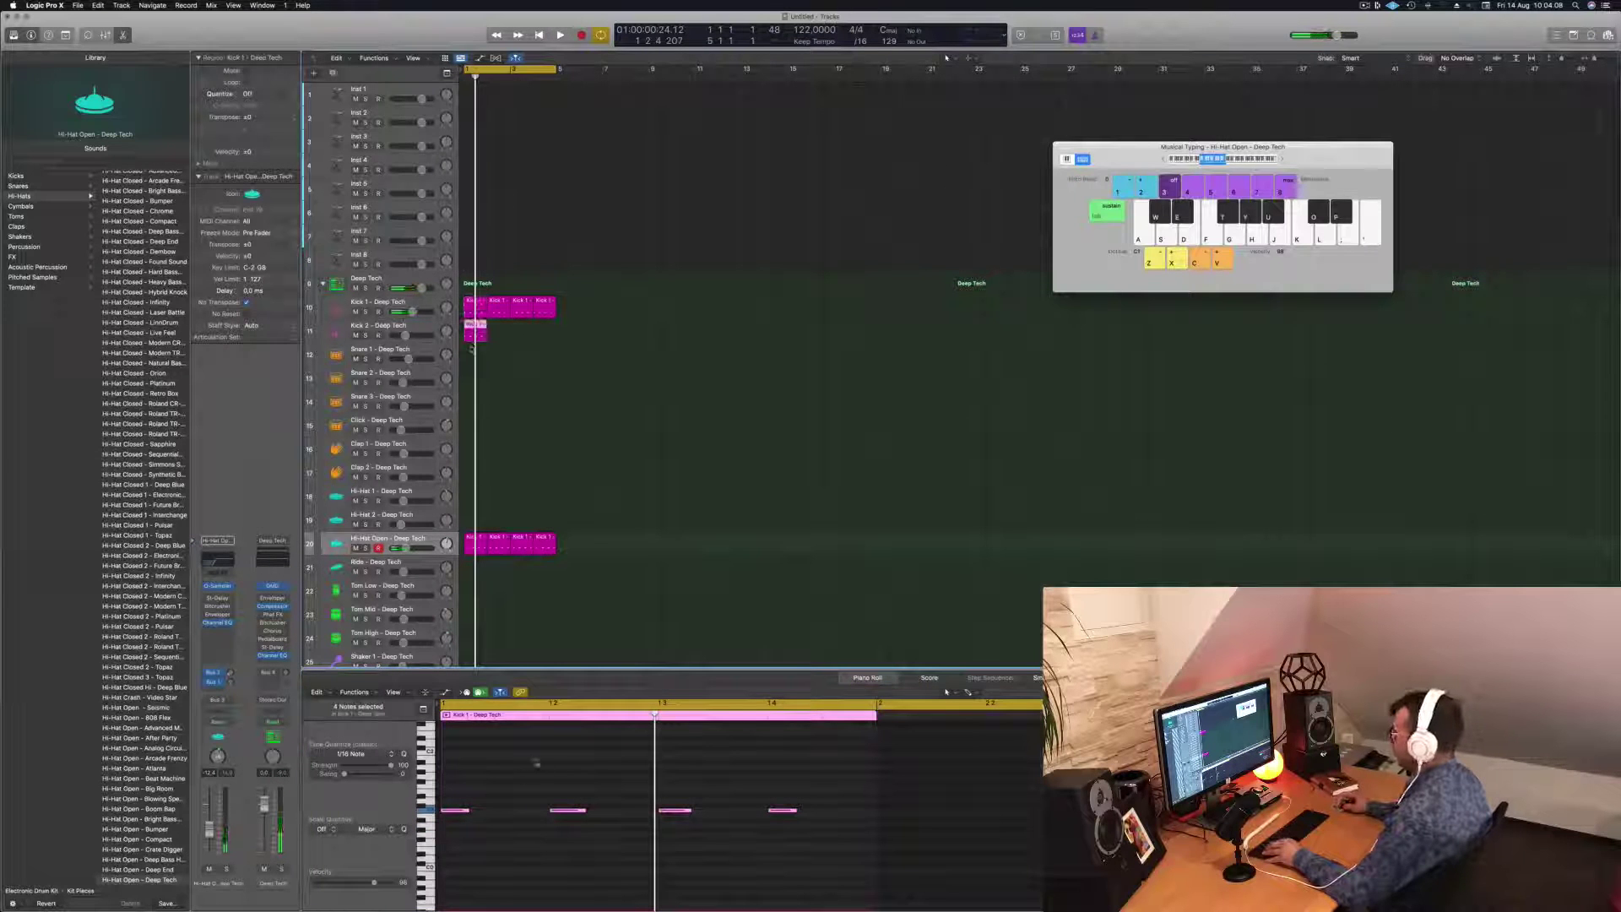
{"action": "left_click_drag", "start_coordinate": [461, 791], "coordinate": [804, 844]}
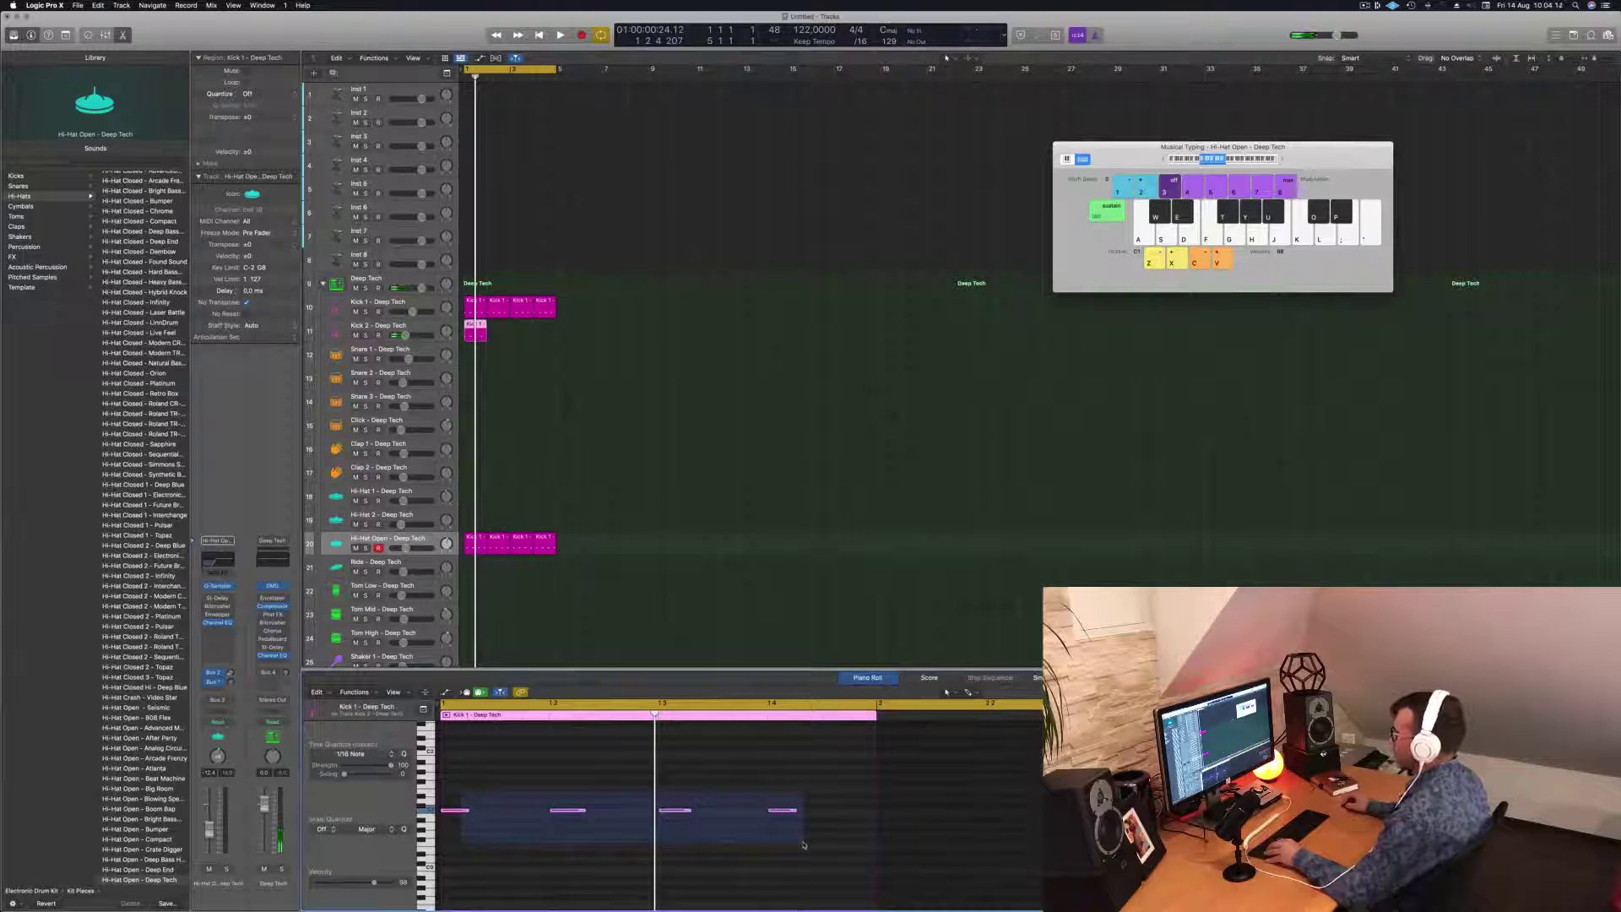
{"action": "left_click_drag", "start_coordinate": [804, 844], "coordinate": [803, 844]}
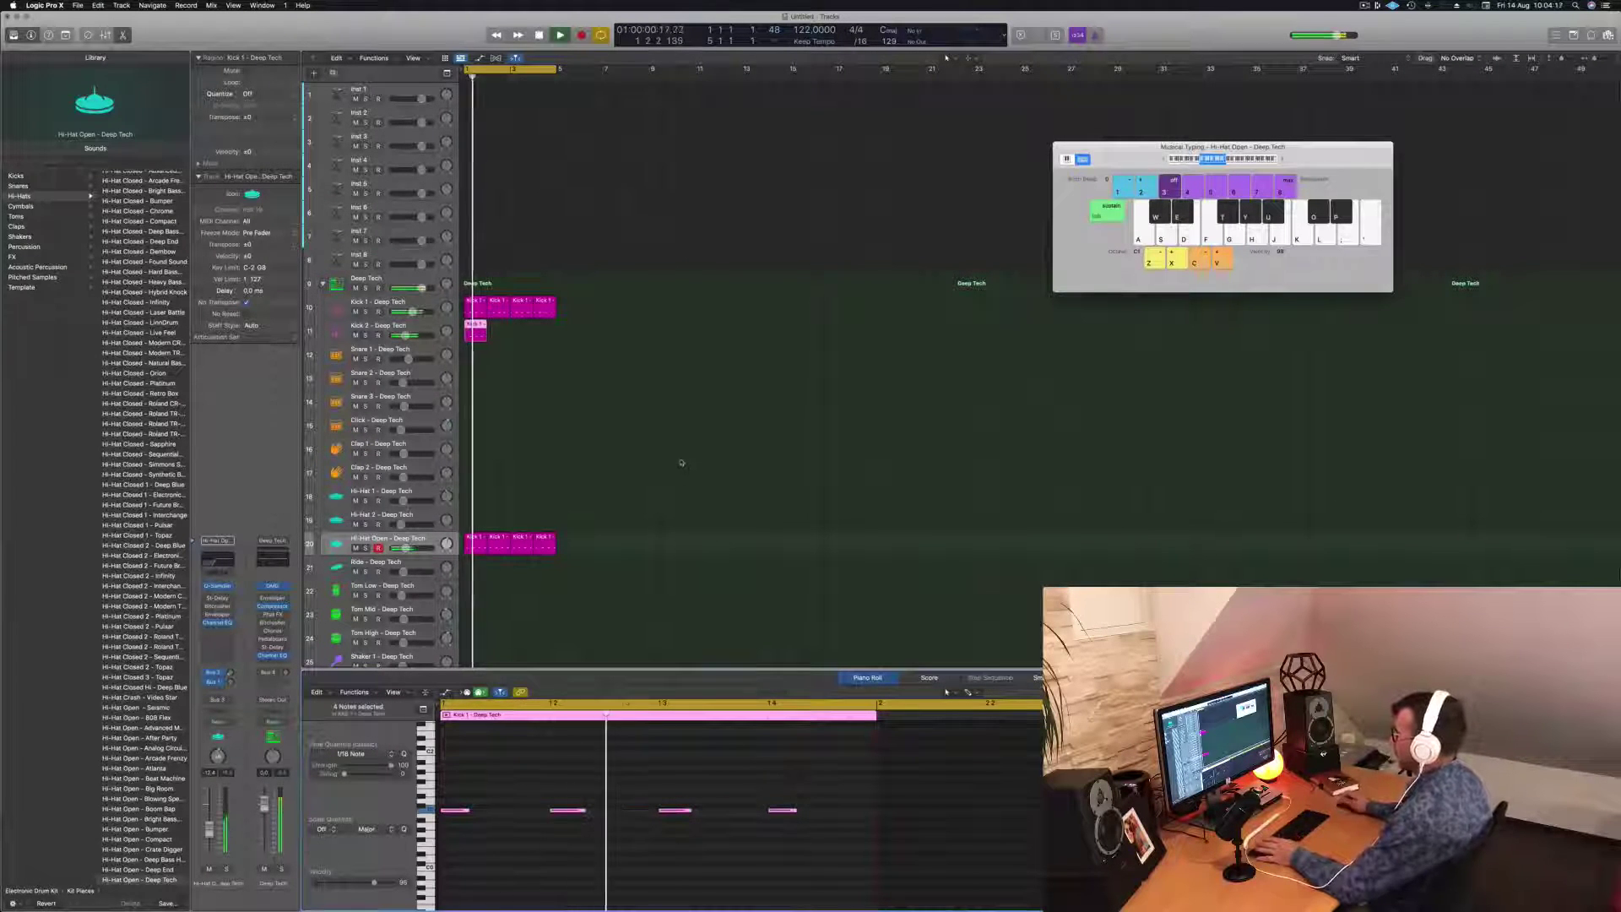
{"action": "left_click_drag", "start_coordinate": [470, 326], "coordinate": [522, 326]}
{"action": "key", "text": "space"}
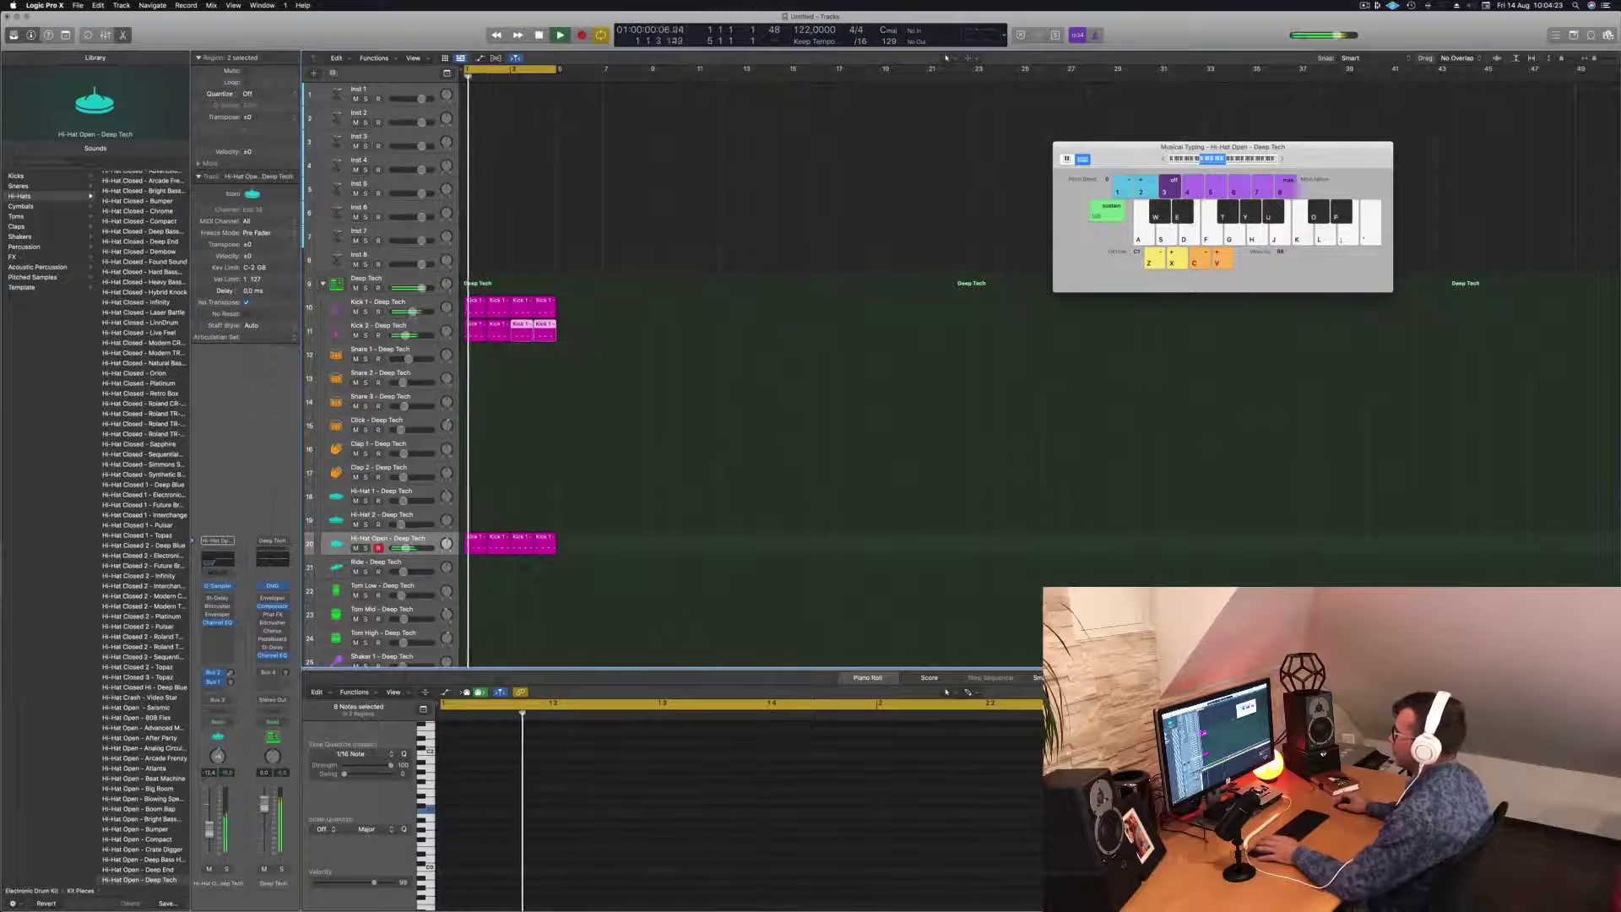
Step: Lower the Kick 2 track's volume and play the loop to judge the layered kick
{"action": "left_click", "coordinate": [390, 335]}
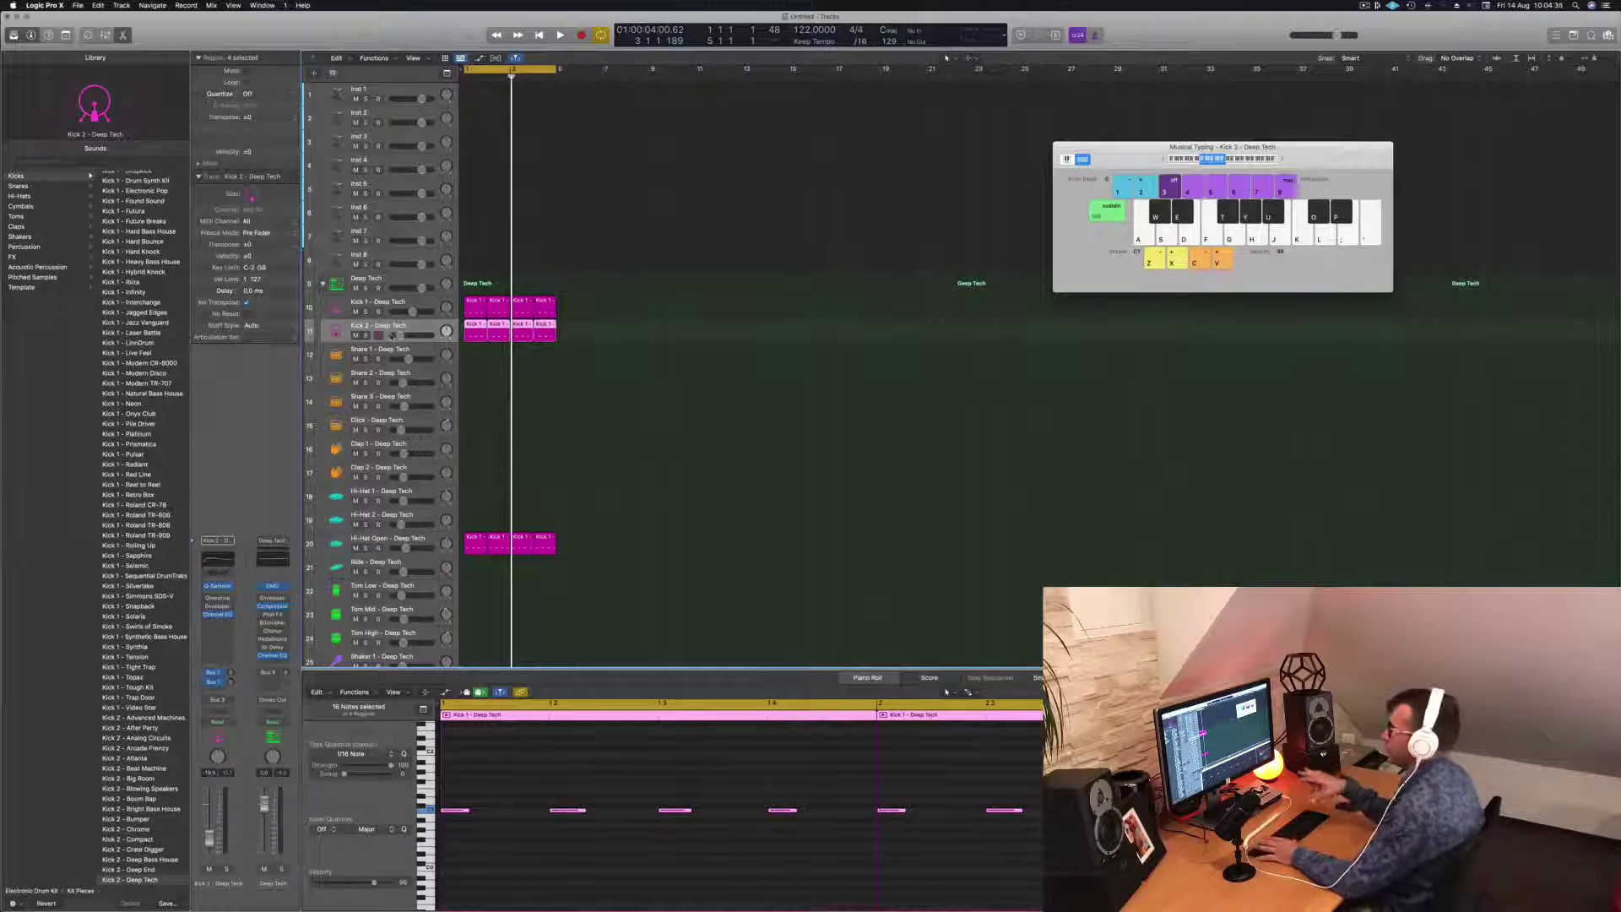
{"action": "key", "text": "space"}
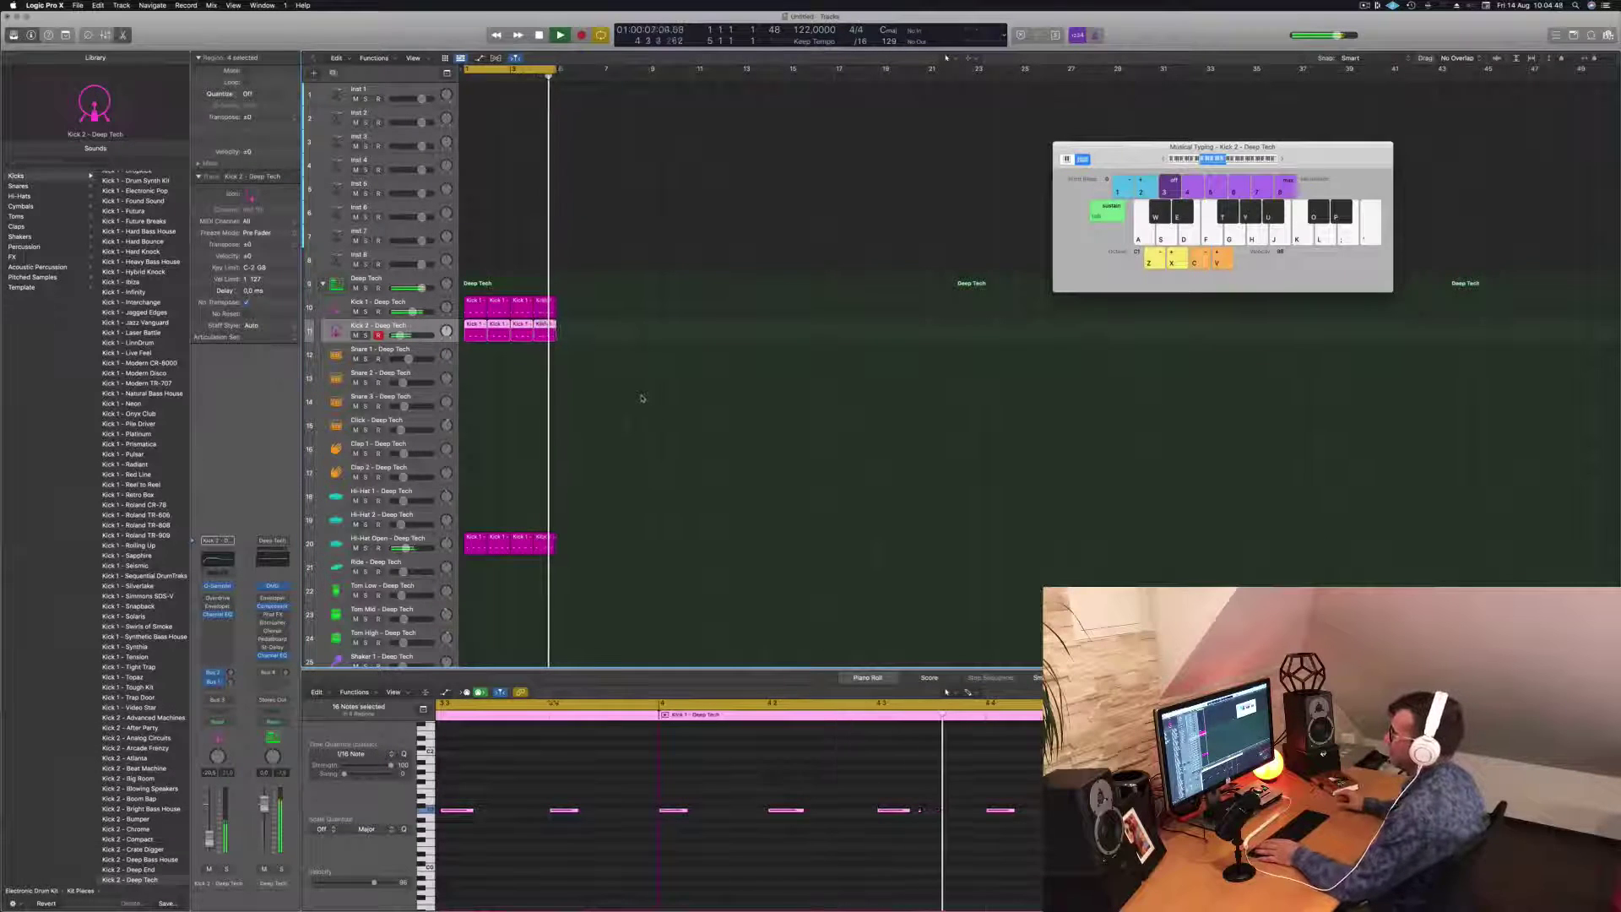
{"action": "key", "text": "space"}
Step: Copy the first Kick 1 region to the Snare 1 track and reduce it to two notes on beats 2 and 4
{"action": "left_click_drag", "start_coordinate": [475, 305], "coordinate": [475, 353]}
{"action": "left_click_drag", "start_coordinate": [472, 787], "coordinate": [807, 838]}
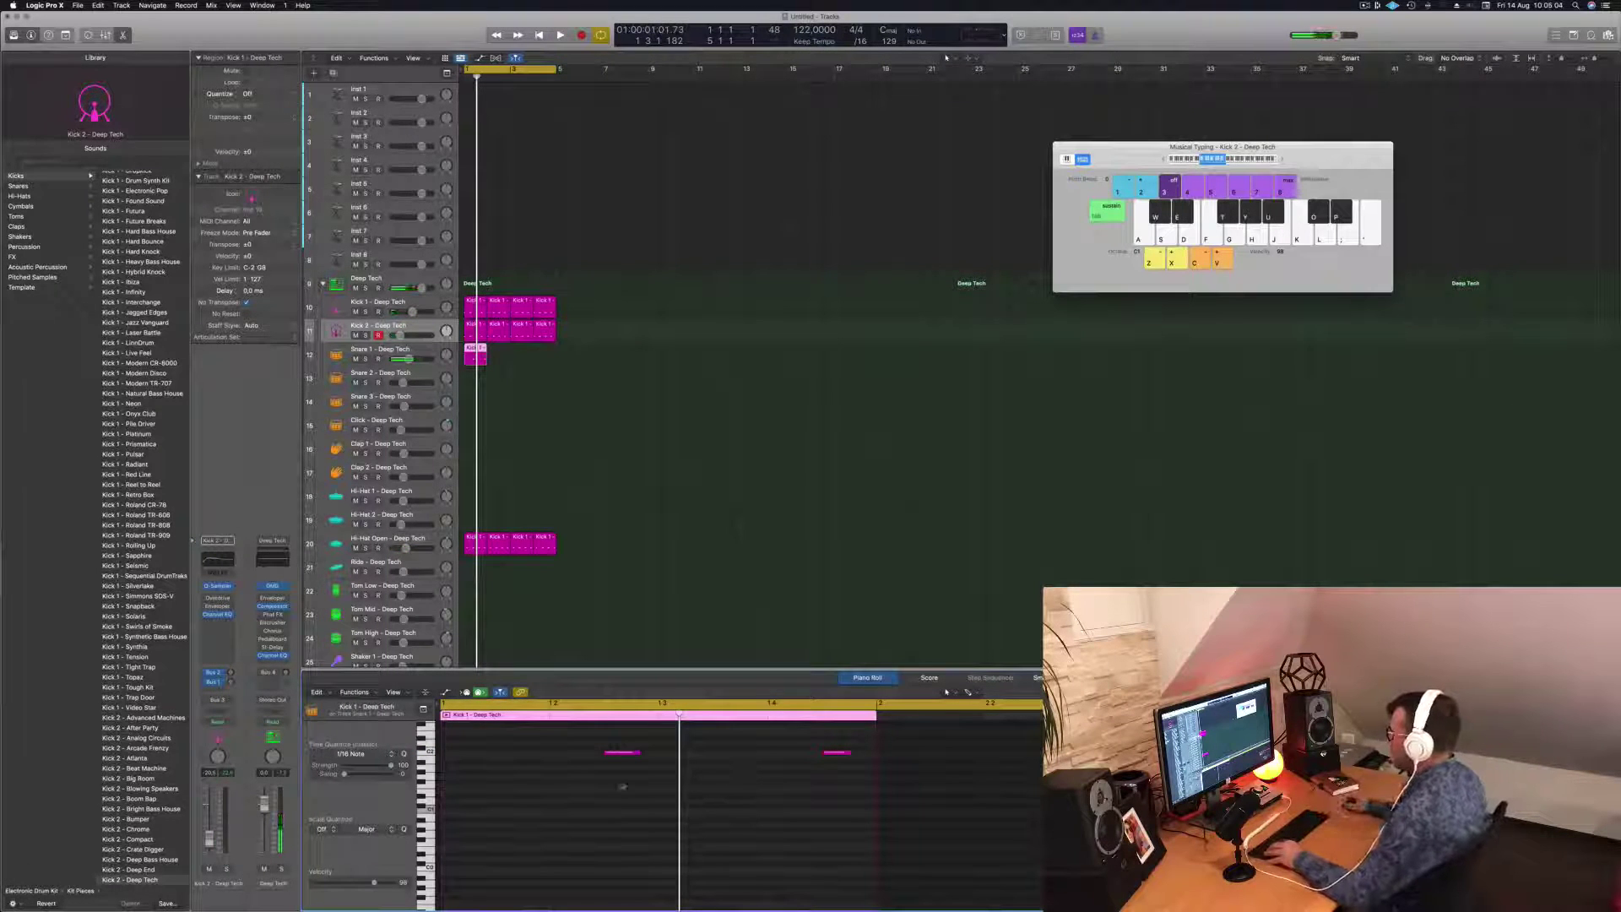
{"action": "left_click_drag", "start_coordinate": [603, 787], "coordinate": [874, 752]}
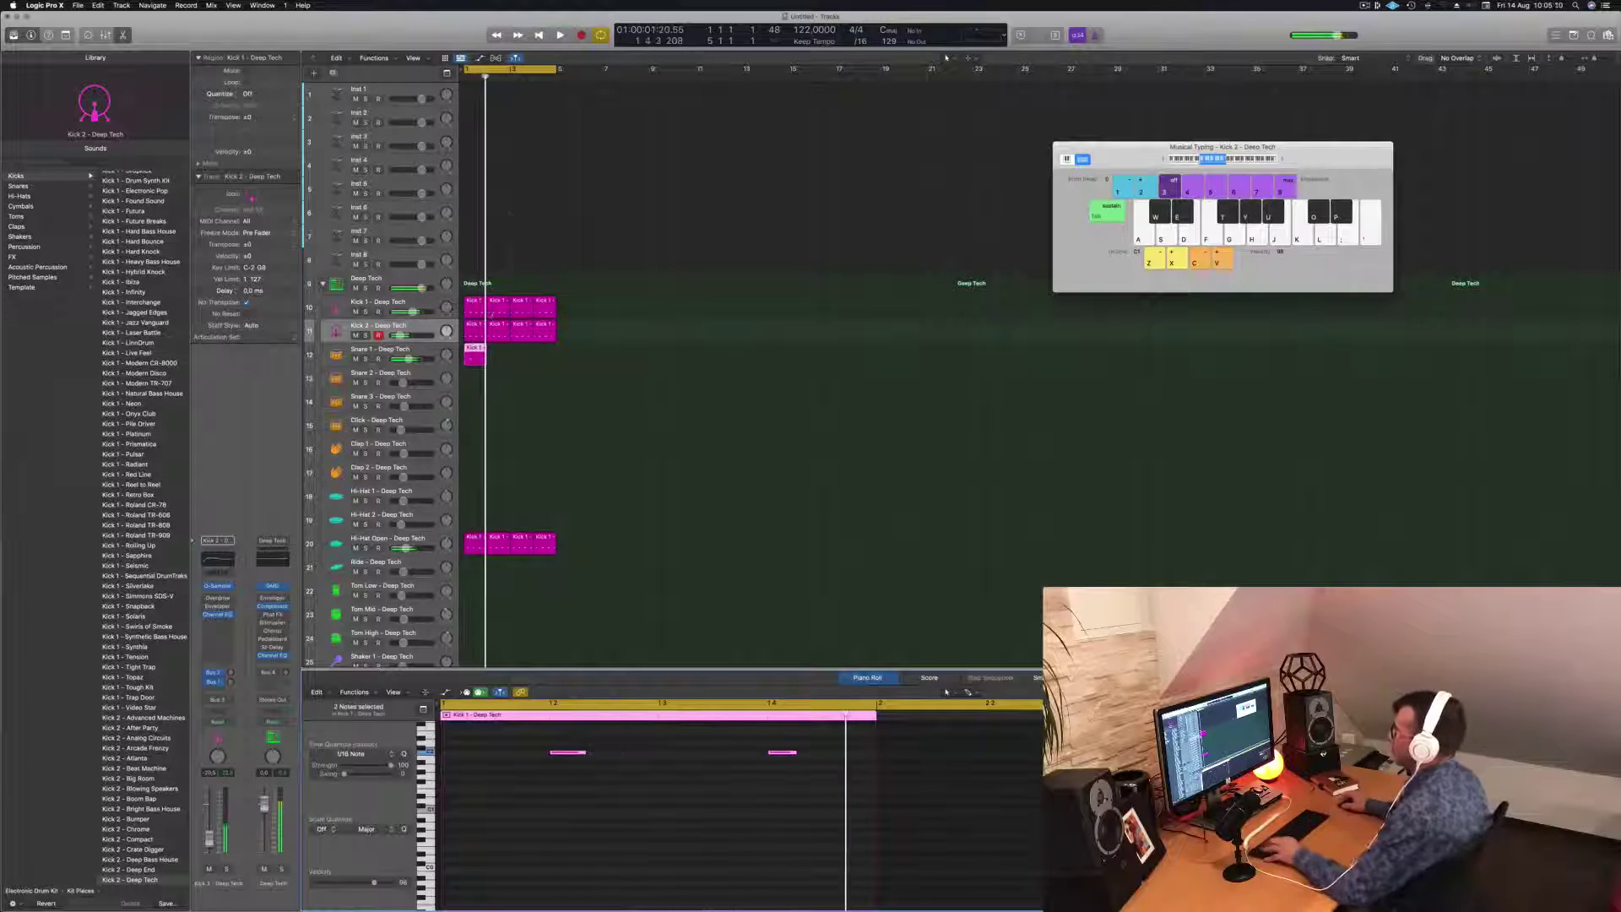
Step: Duplicate the Snare 1 region to fill four bars and lower the Snare 1 track's volume during playback
{"action": "left_click_drag", "start_coordinate": [485, 353], "coordinate": [523, 356]}
{"action": "left_click", "coordinate": [473, 352]}
{"action": "key", "text": "space"}
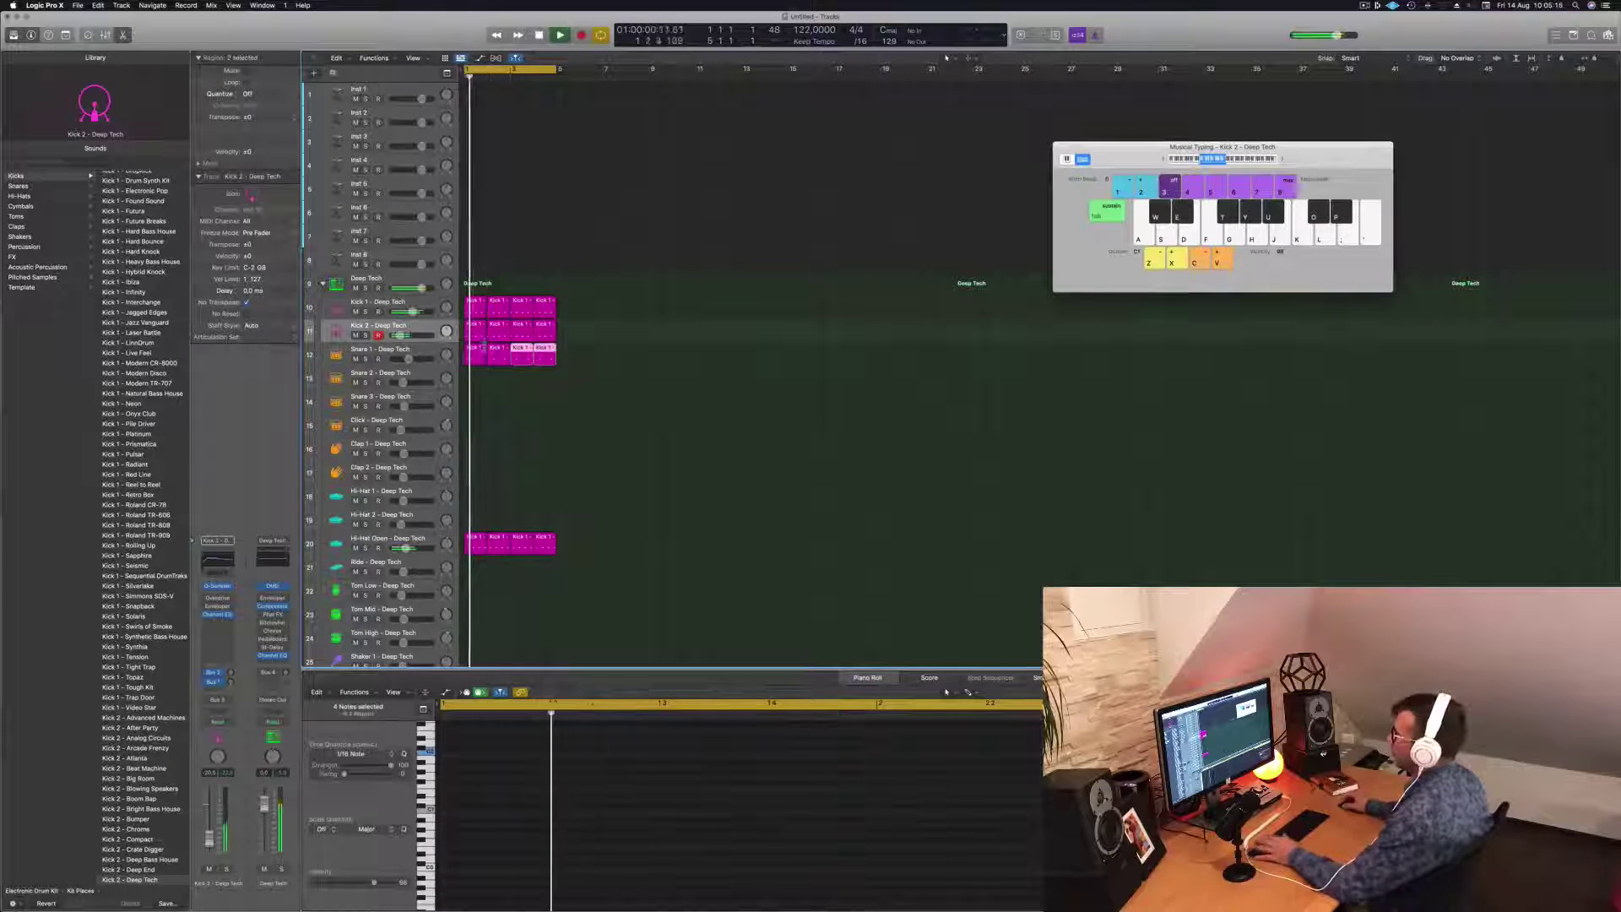
{"action": "left_click_drag", "start_coordinate": [414, 360], "coordinate": [404, 361]}
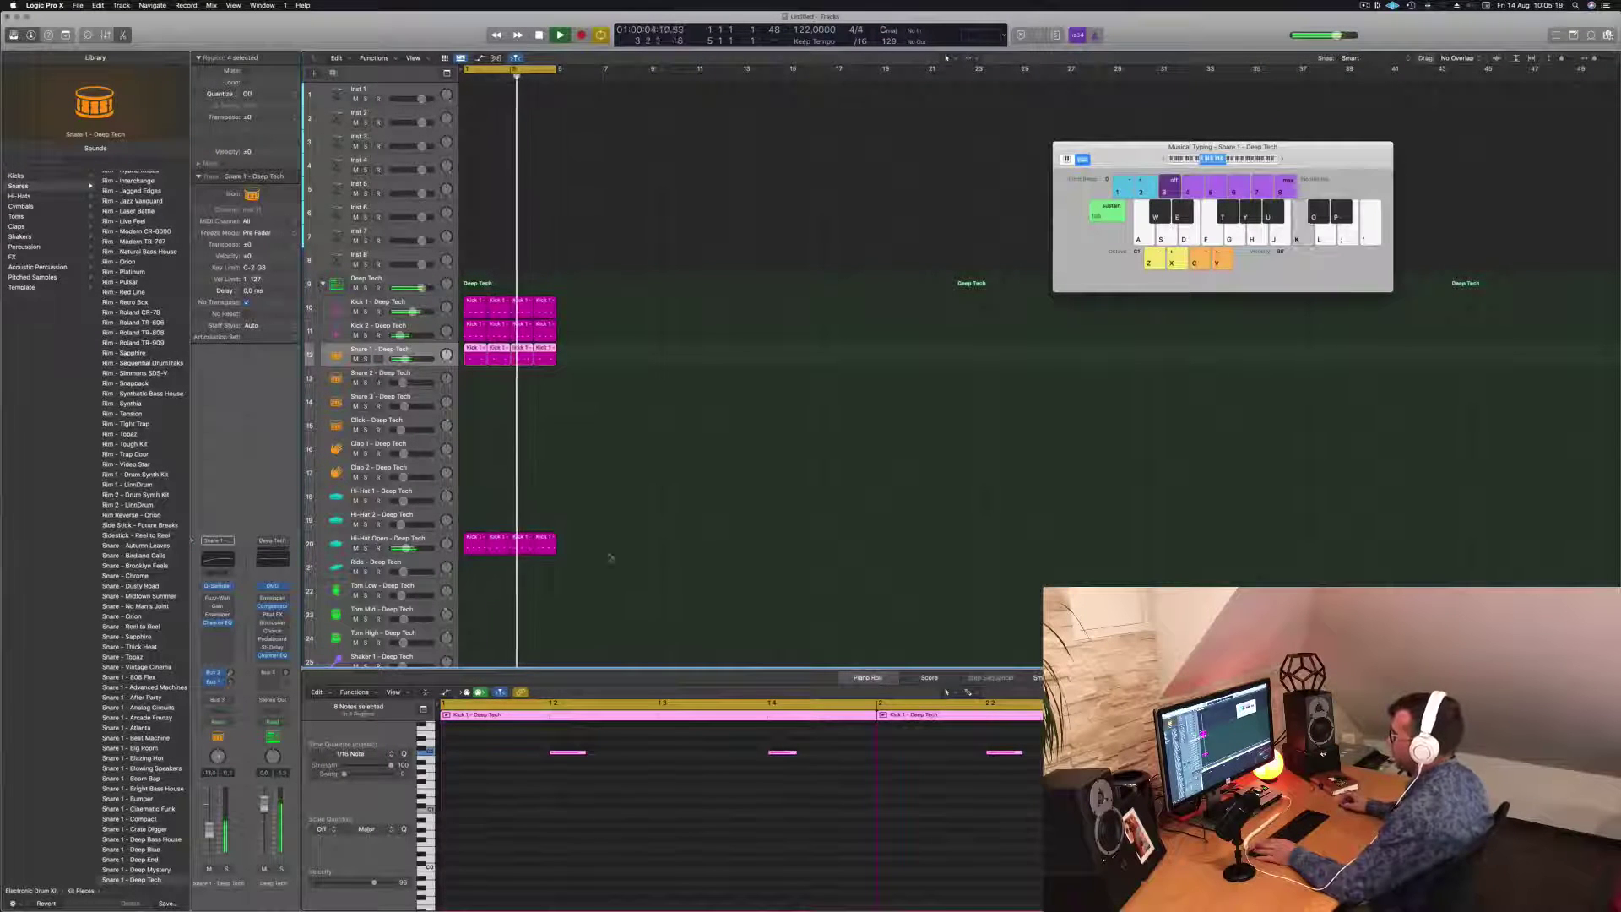
{"action": "left_click", "coordinate": [564, 439]}
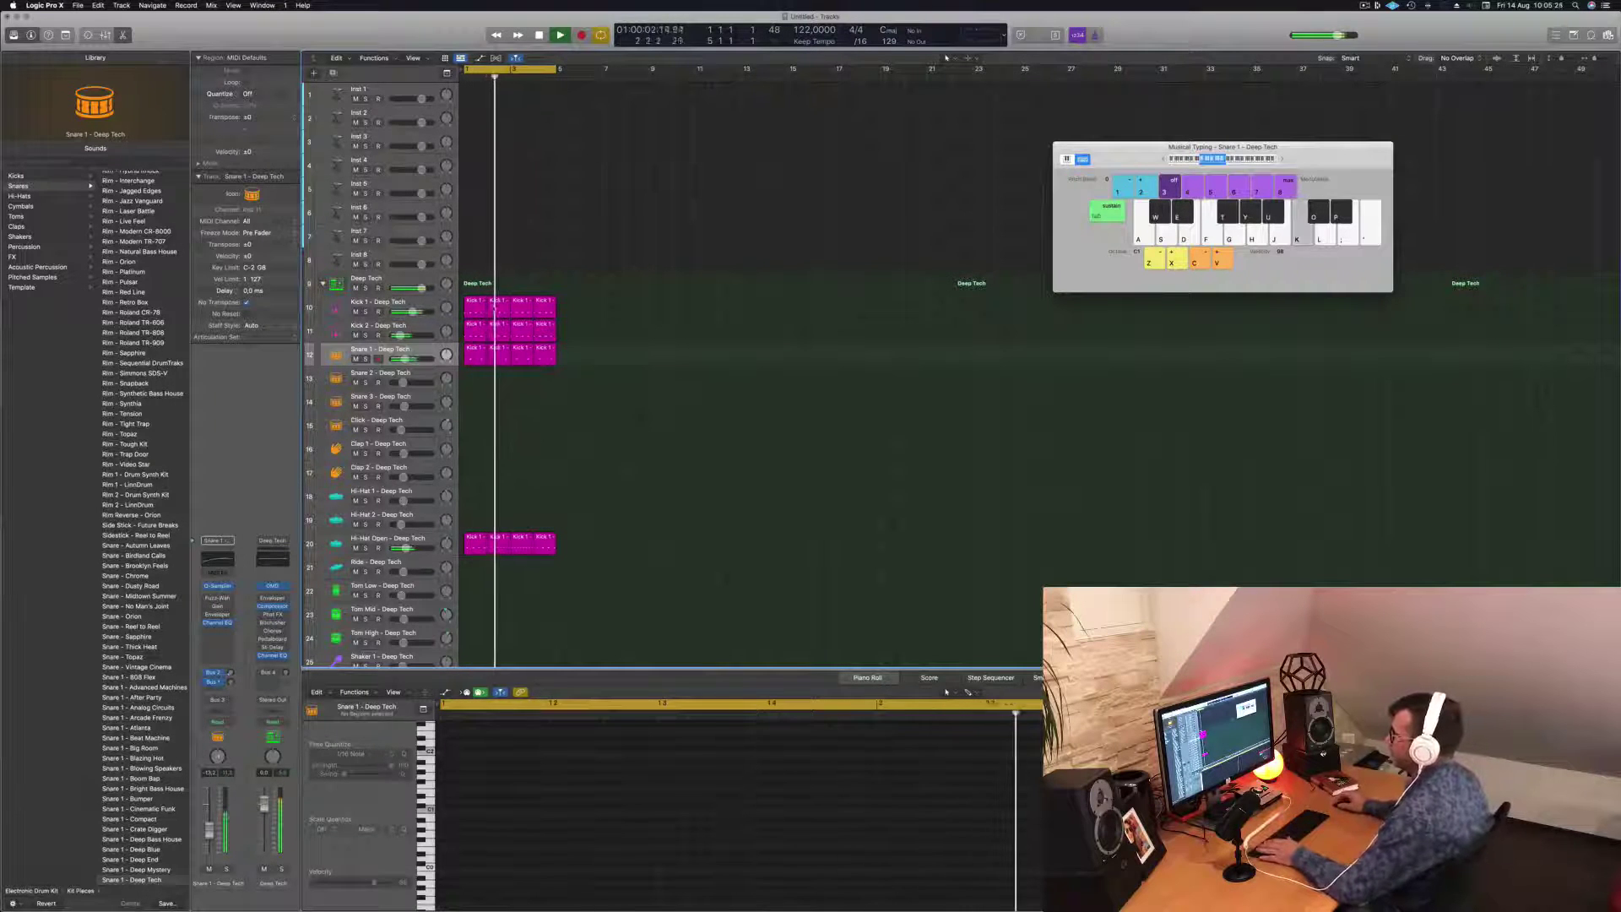
Step: Copy the first Snare 1 region to the Clap 1 track and reduce it to a single note on beat 1
{"action": "left_click", "coordinate": [475, 358]}
{"action": "left_click_drag", "start_coordinate": [475, 357], "coordinate": [475, 449]}
{"action": "scroll", "coordinate": [553, 824], "scroll_direction": "down", "scroll_amount": 2}
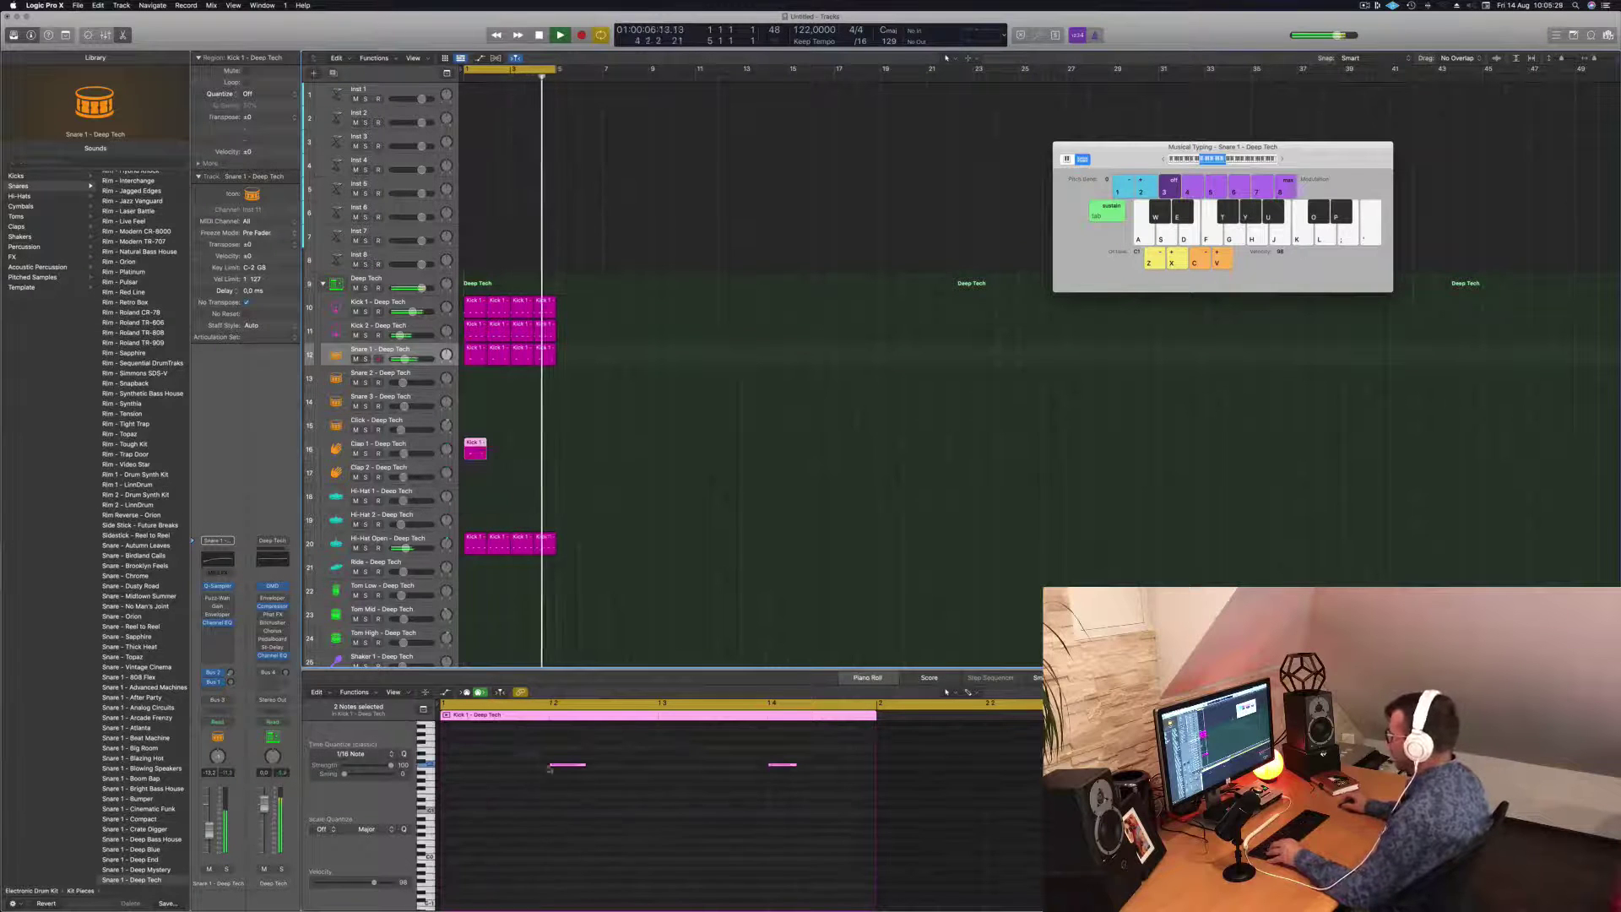
{"action": "left_click_drag", "start_coordinate": [510, 753], "coordinate": [852, 815]}
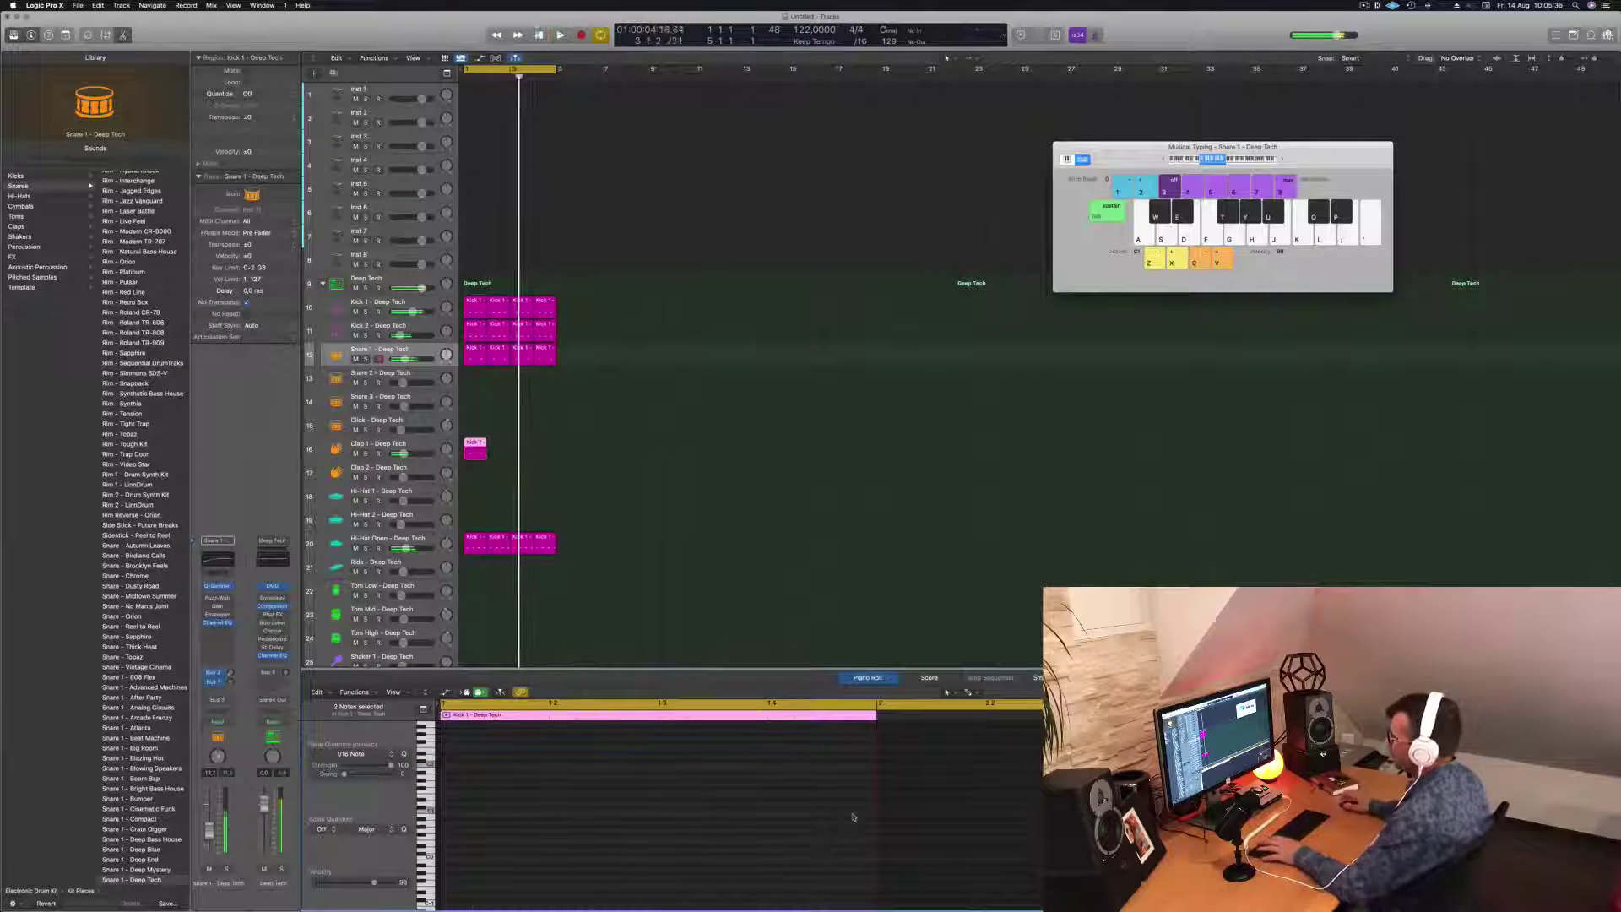
{"action": "scroll", "coordinate": [542, 749], "scroll_direction": "up", "scroll_amount": 5}
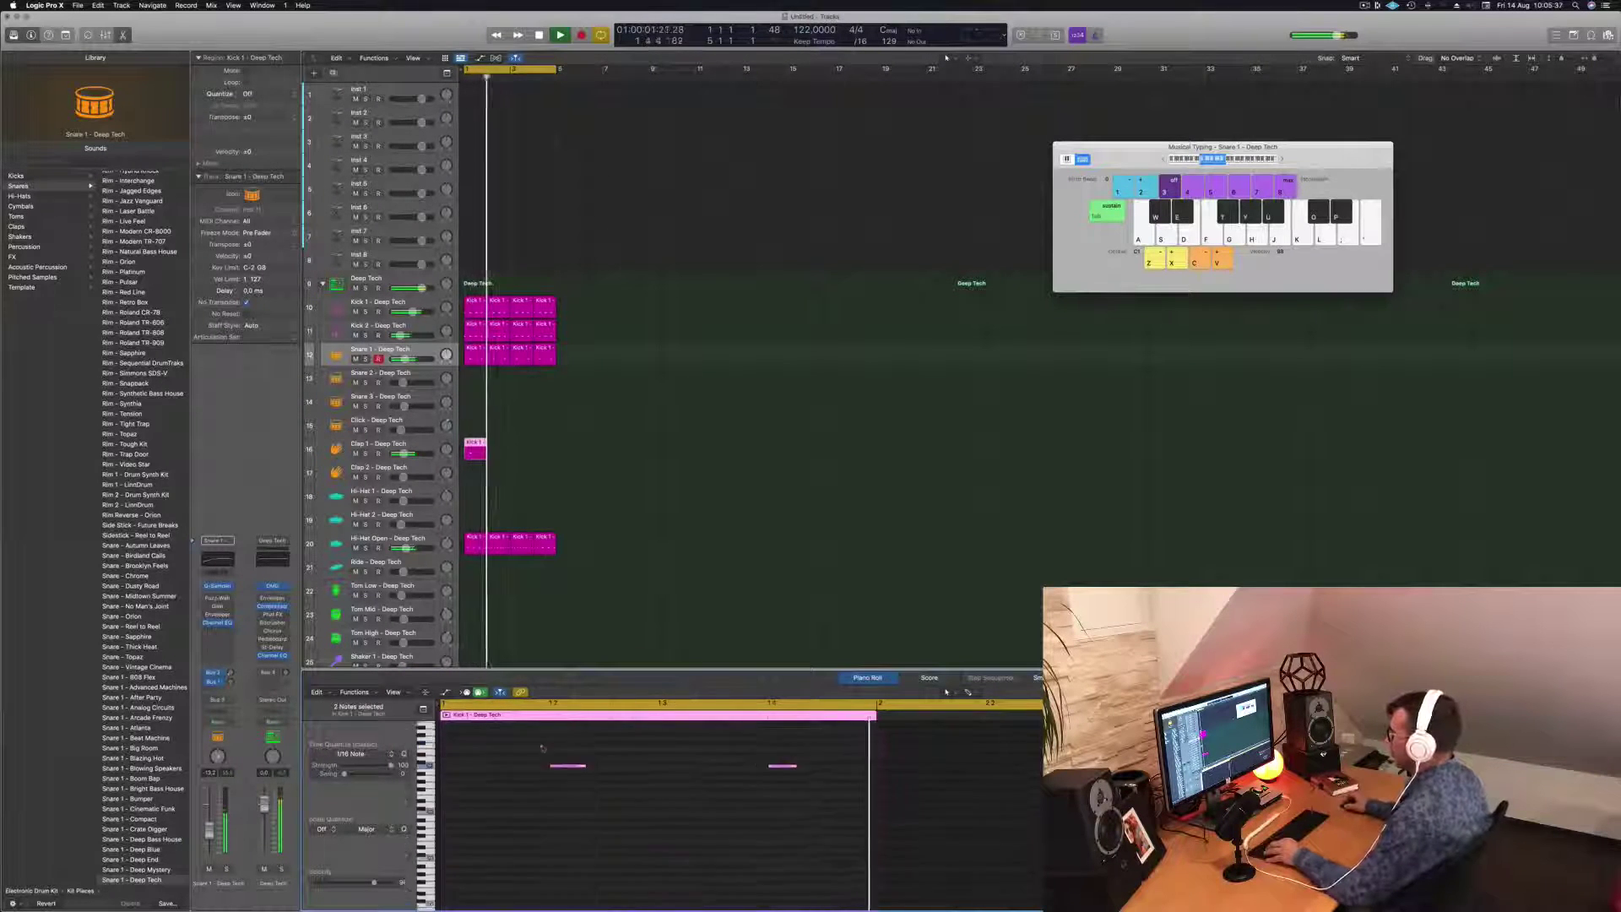
{"action": "left_click_drag", "start_coordinate": [545, 760], "coordinate": [600, 808]}
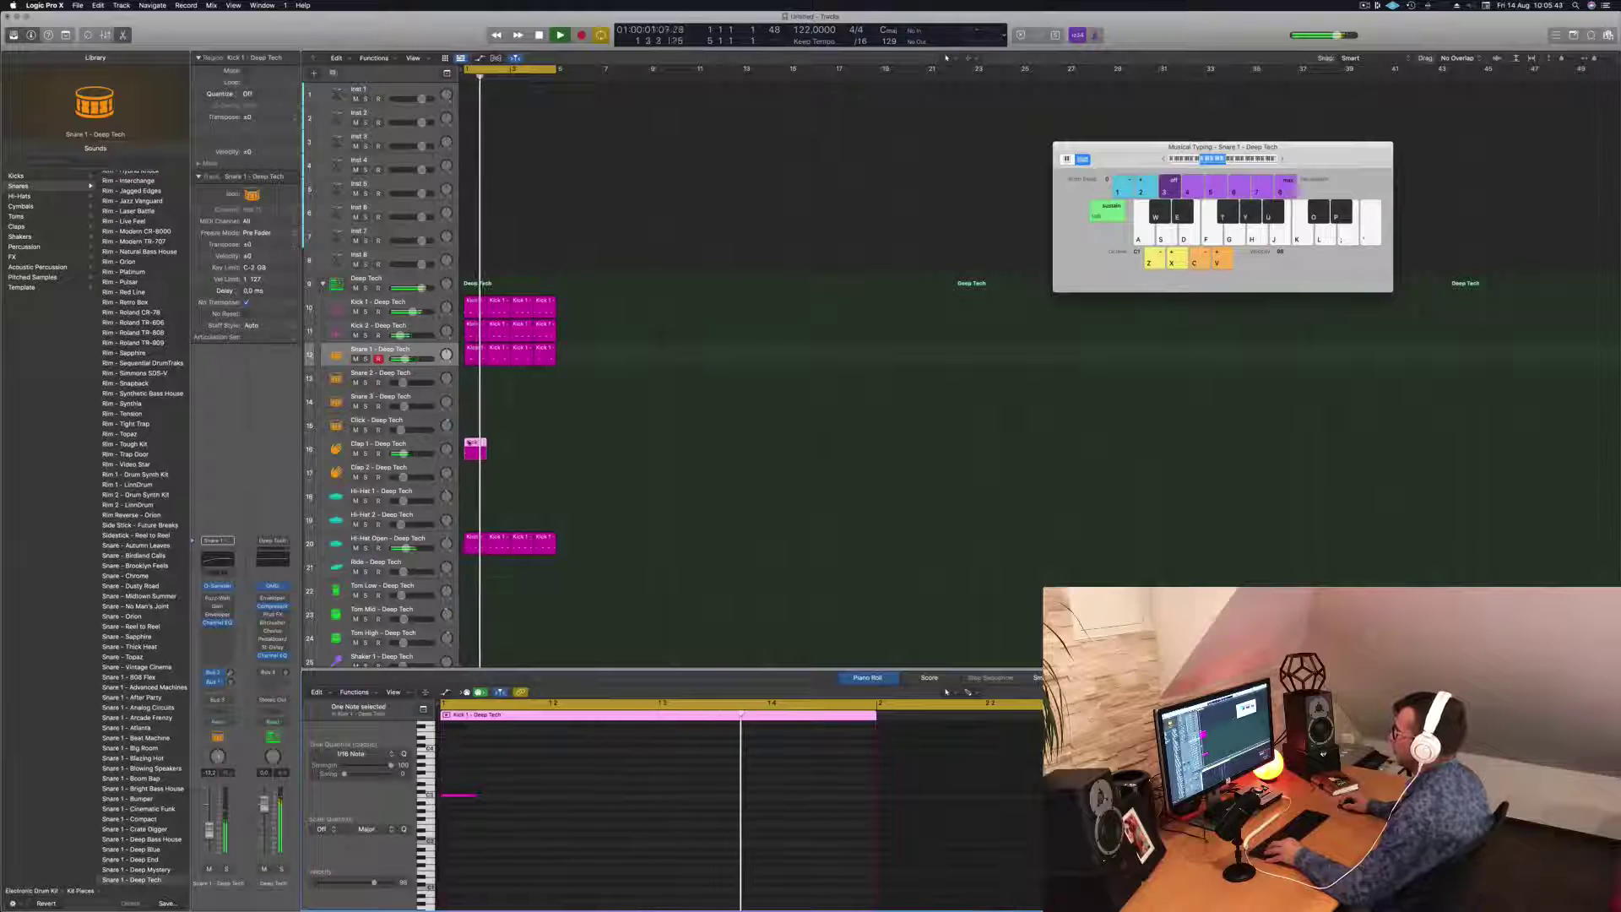
Step: Duplicate the Clap 1 region to fill four bars and lower the Clap 1 track's volume
{"action": "left_click_drag", "start_coordinate": [473, 443], "coordinate": [513, 453]}
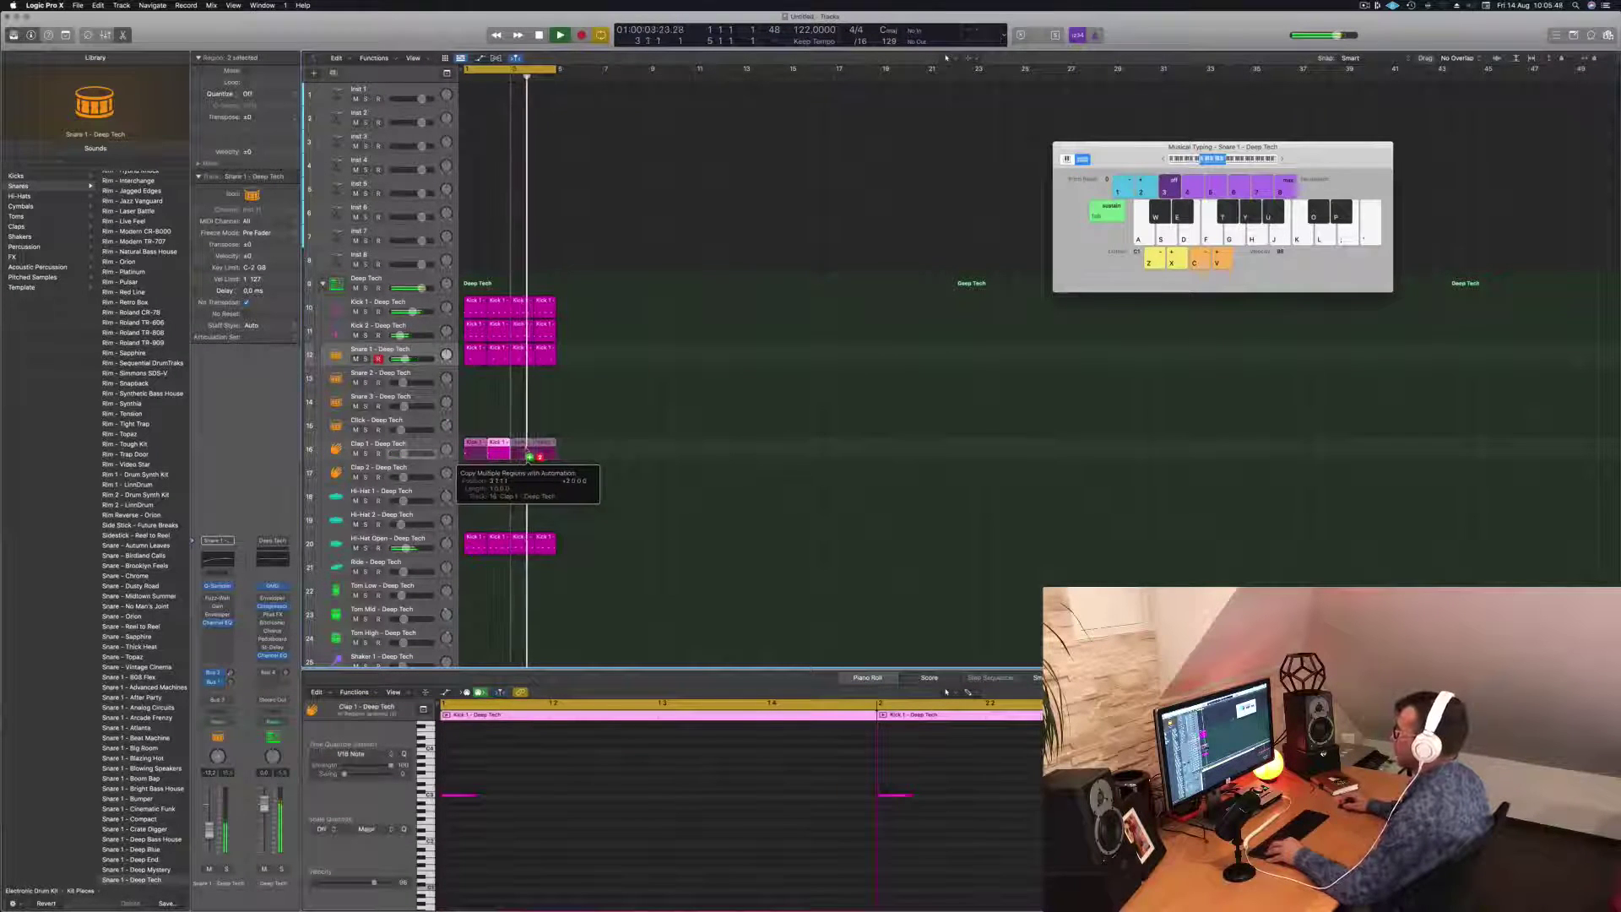
{"action": "left_click_drag", "start_coordinate": [530, 456], "coordinate": [529, 454]}
{"action": "key", "text": "super+Left"}
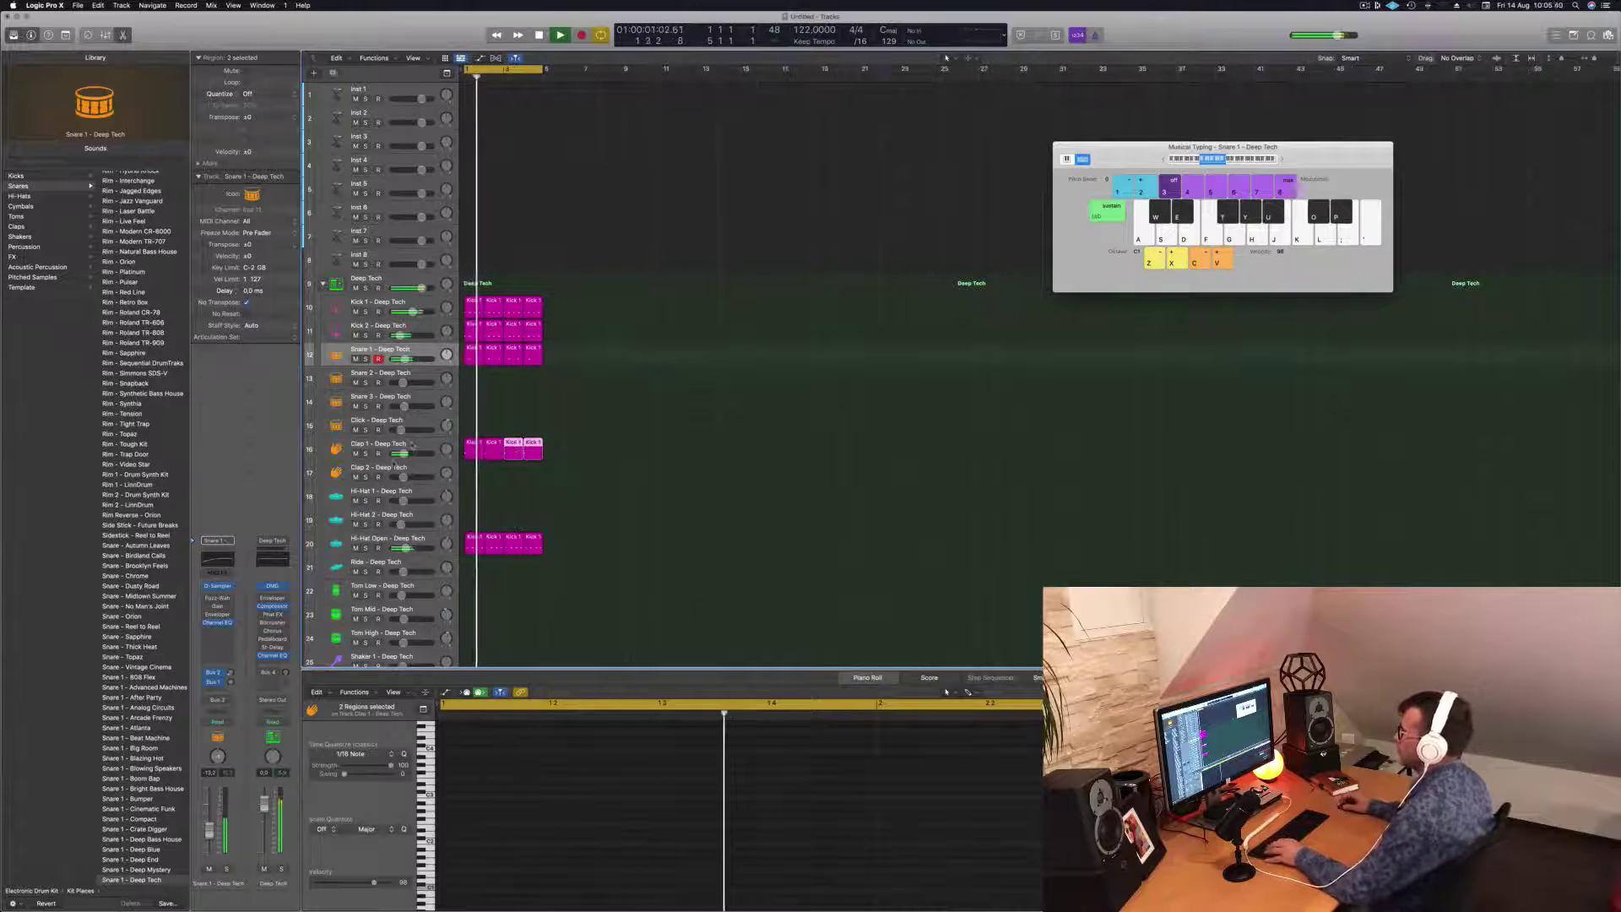
{"action": "left_click", "coordinate": [394, 456]}
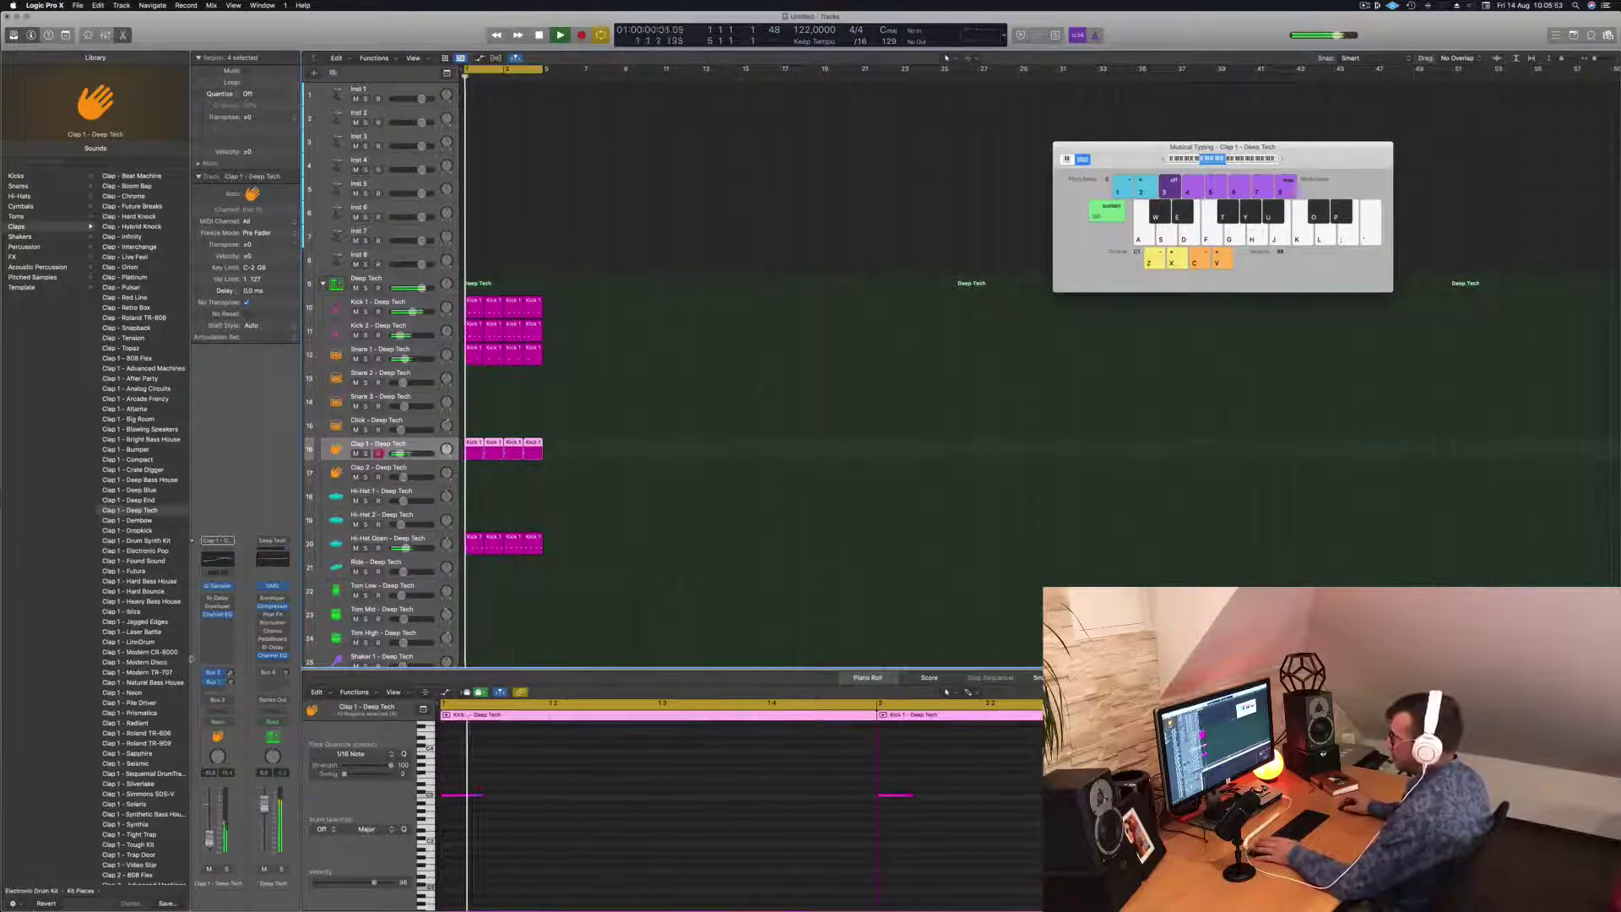
Step: Open the Stereo Delay of the Clap 1 track and try its swing and dotted note presets during playback
{"action": "left_click", "coordinate": [217, 598]}
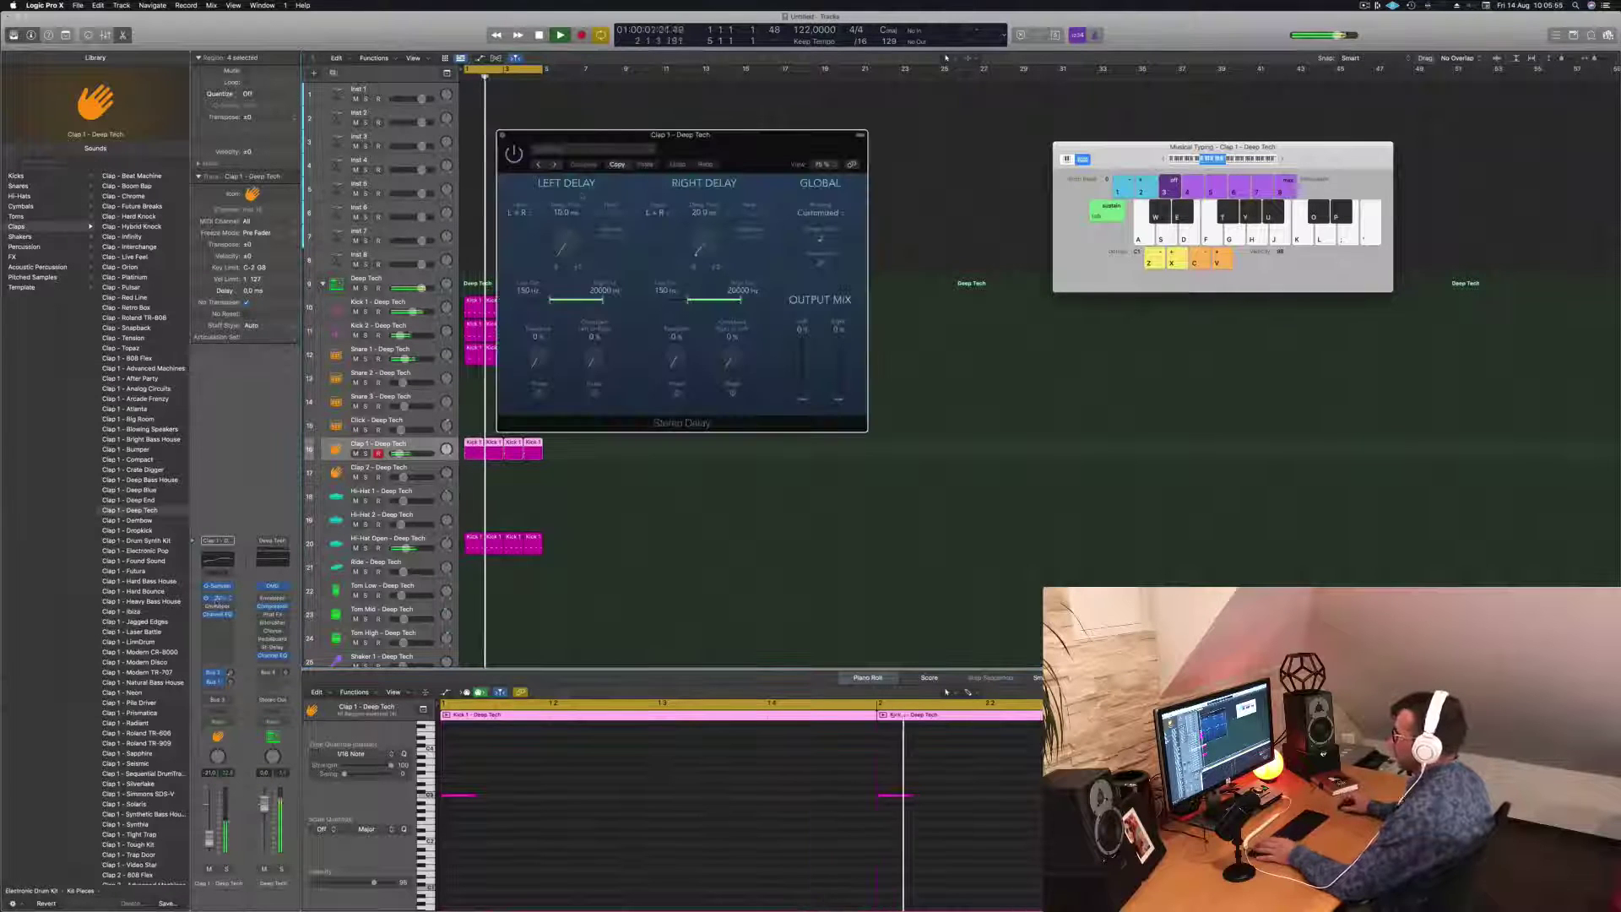
{"action": "left_click_drag", "start_coordinate": [617, 138], "coordinate": [591, 146]}
{"action": "left_click", "coordinate": [530, 172]}
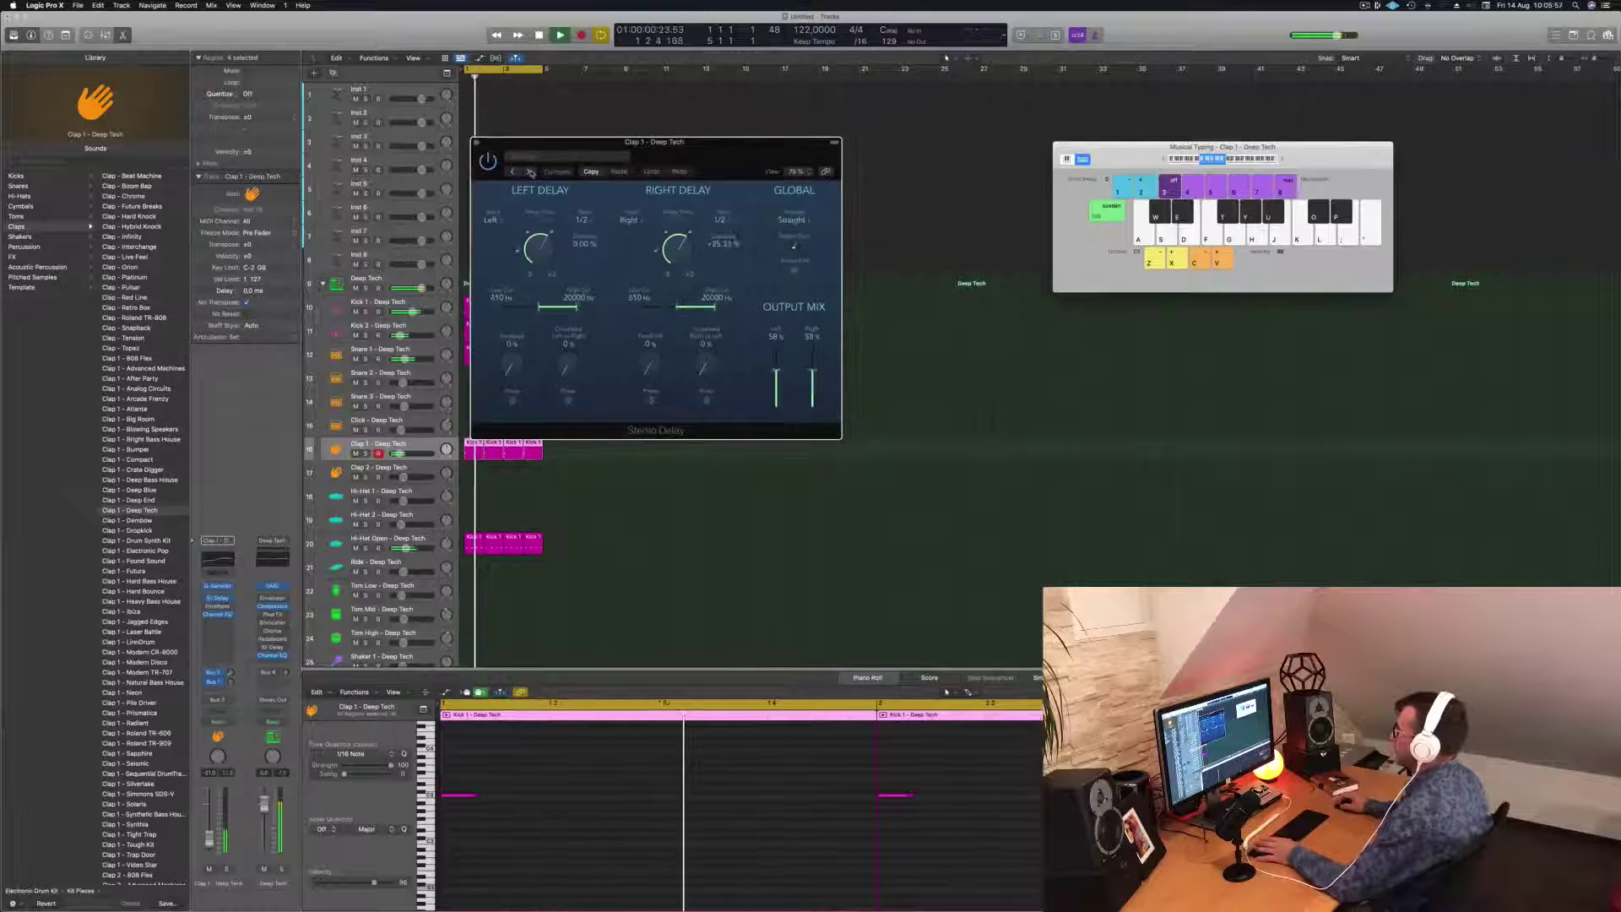
{"action": "left_click_drag", "start_coordinate": [669, 156], "coordinate": [799, 189]}
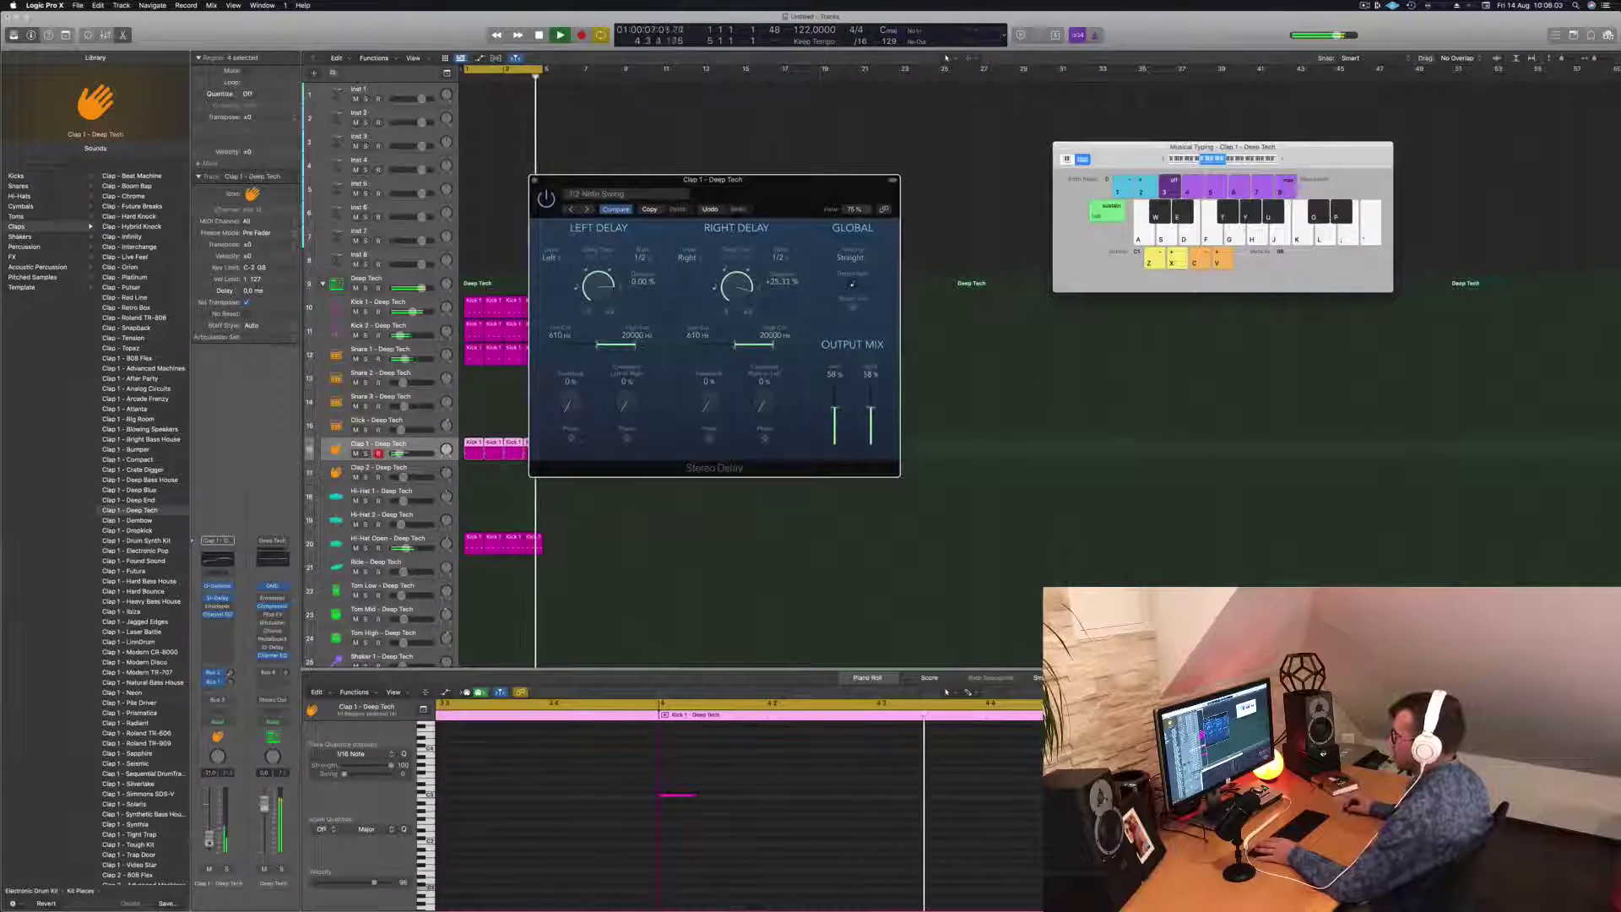
{"action": "left_click", "coordinate": [590, 209]}
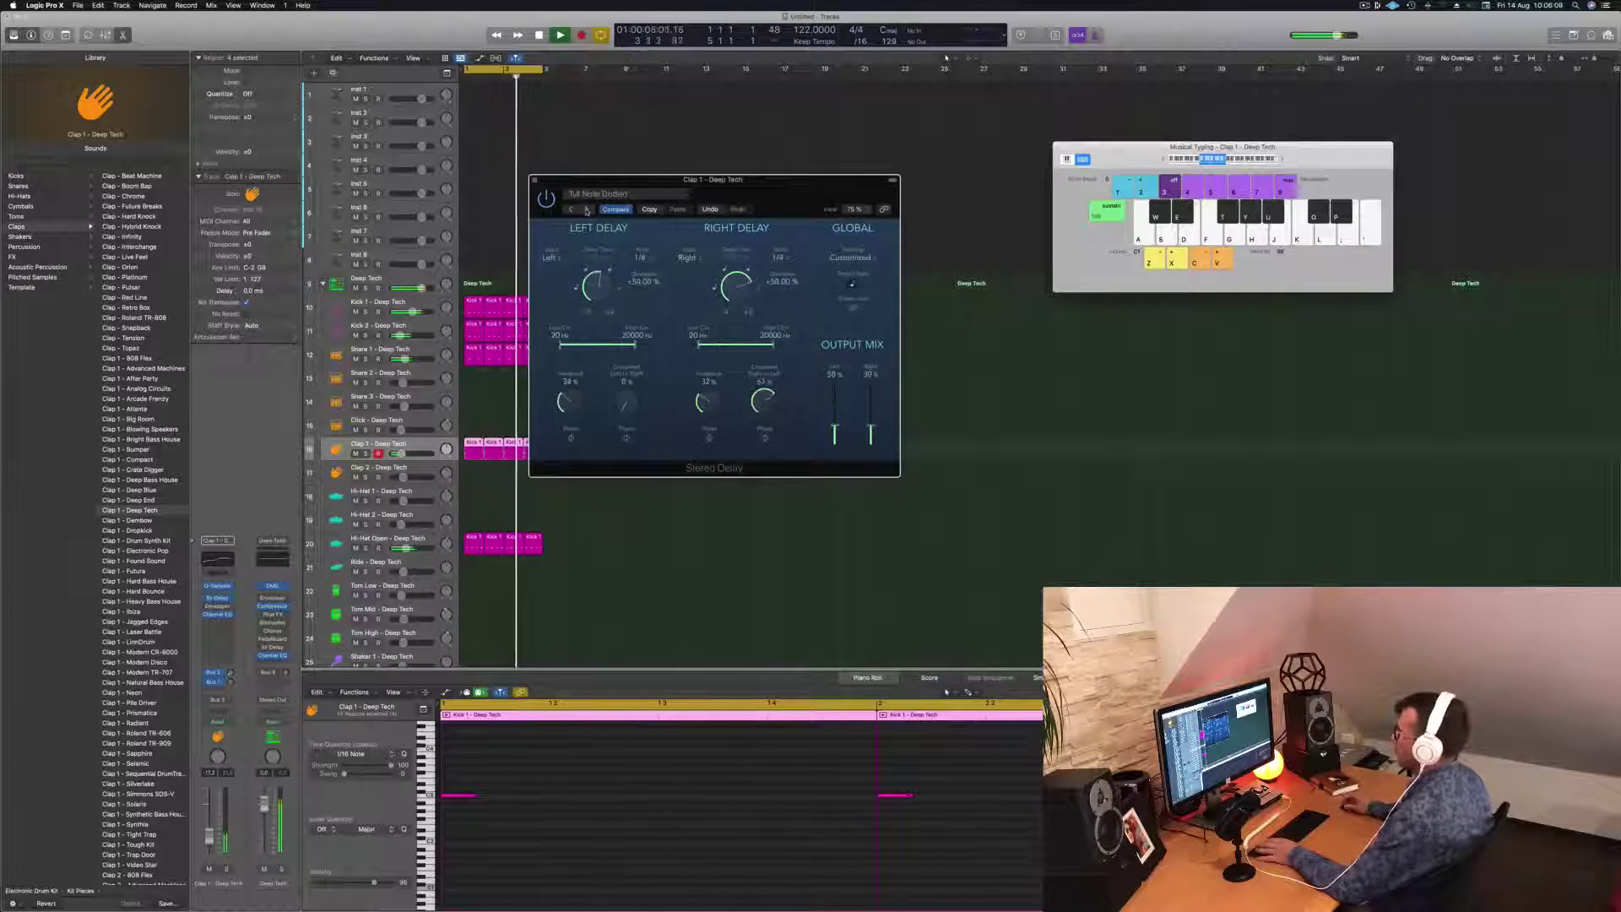
Step: Try the 1/8 Note Dotted preset in the Clap 1 Stereo Delay and lower the track's volume slightly
{"action": "left_click", "coordinate": [587, 209]}
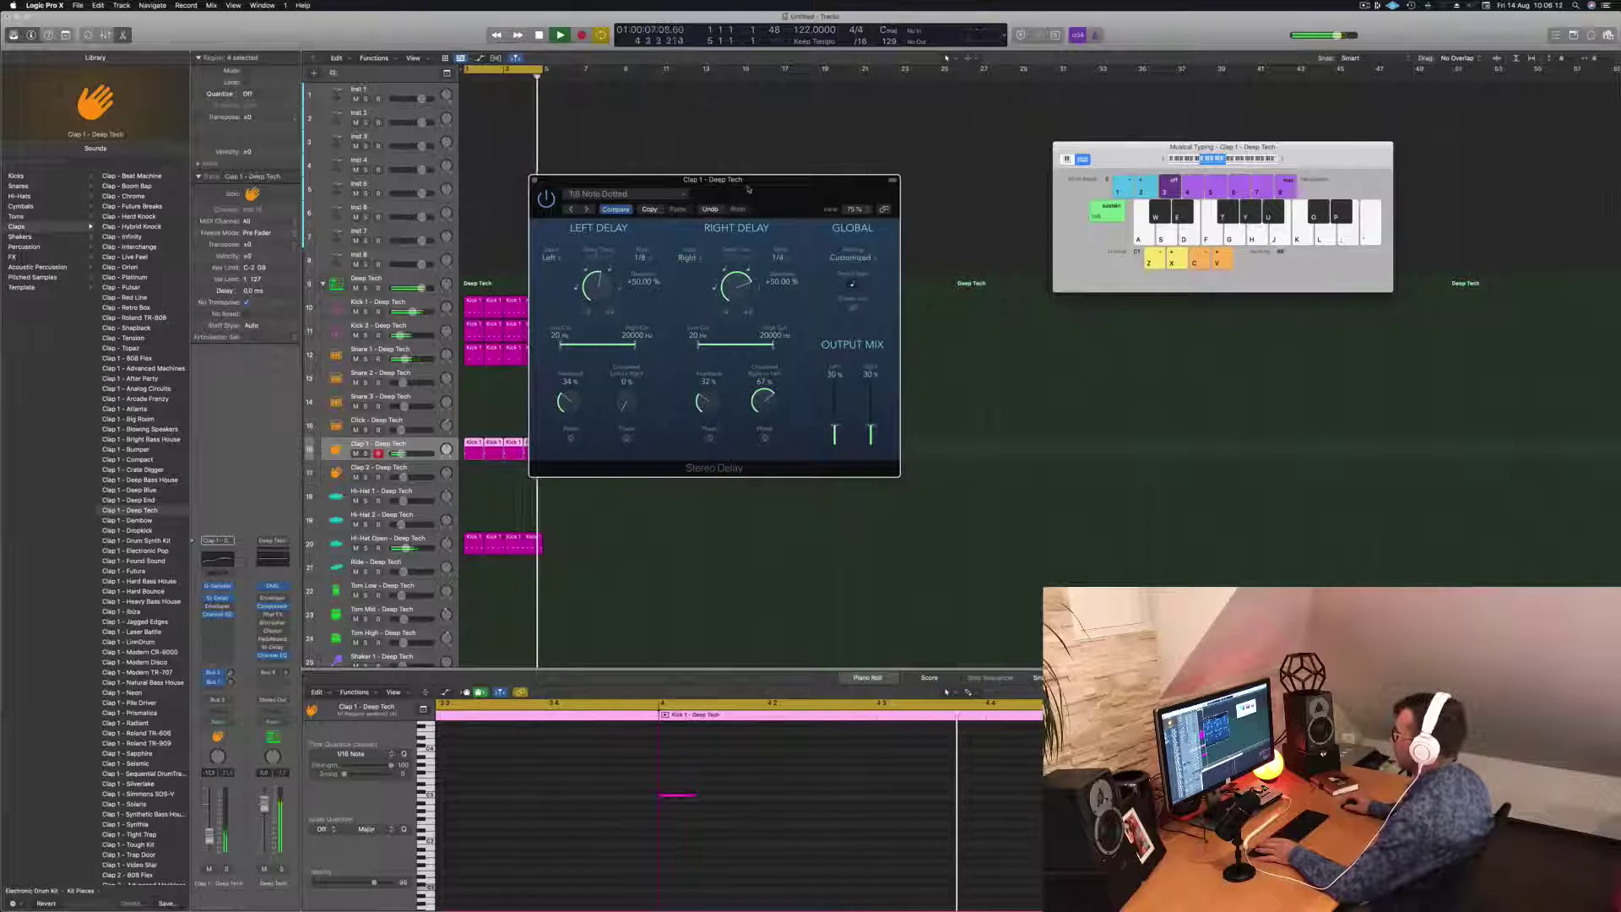
{"action": "left_click_drag", "start_coordinate": [748, 189], "coordinate": [780, 188]}
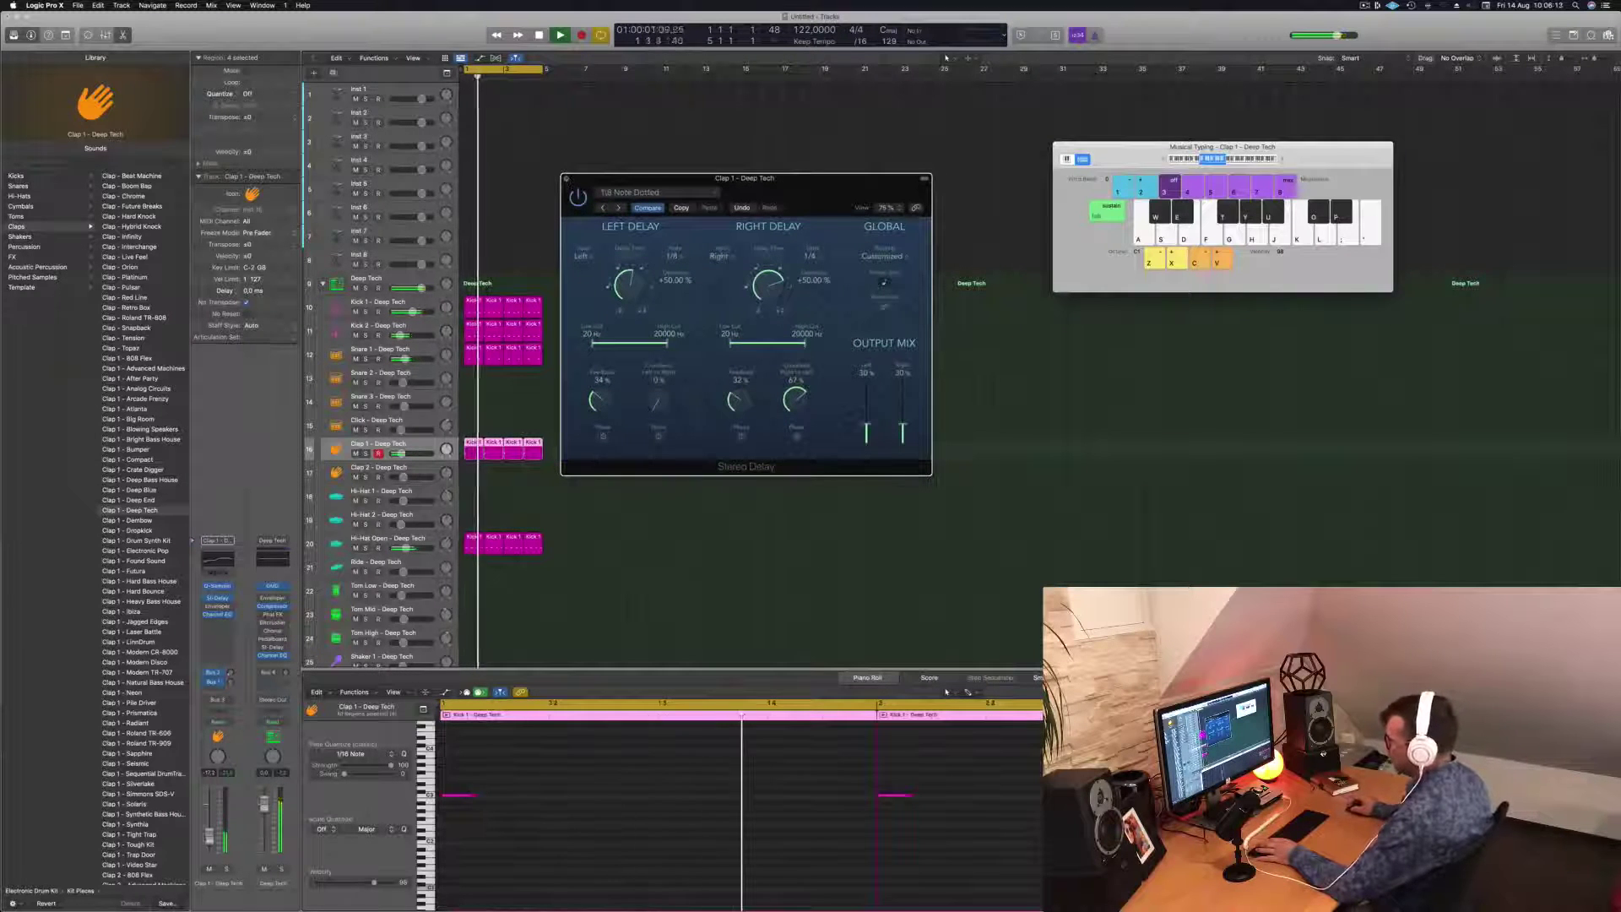
{"action": "left_click_drag", "start_coordinate": [209, 838], "coordinate": [210, 842]}
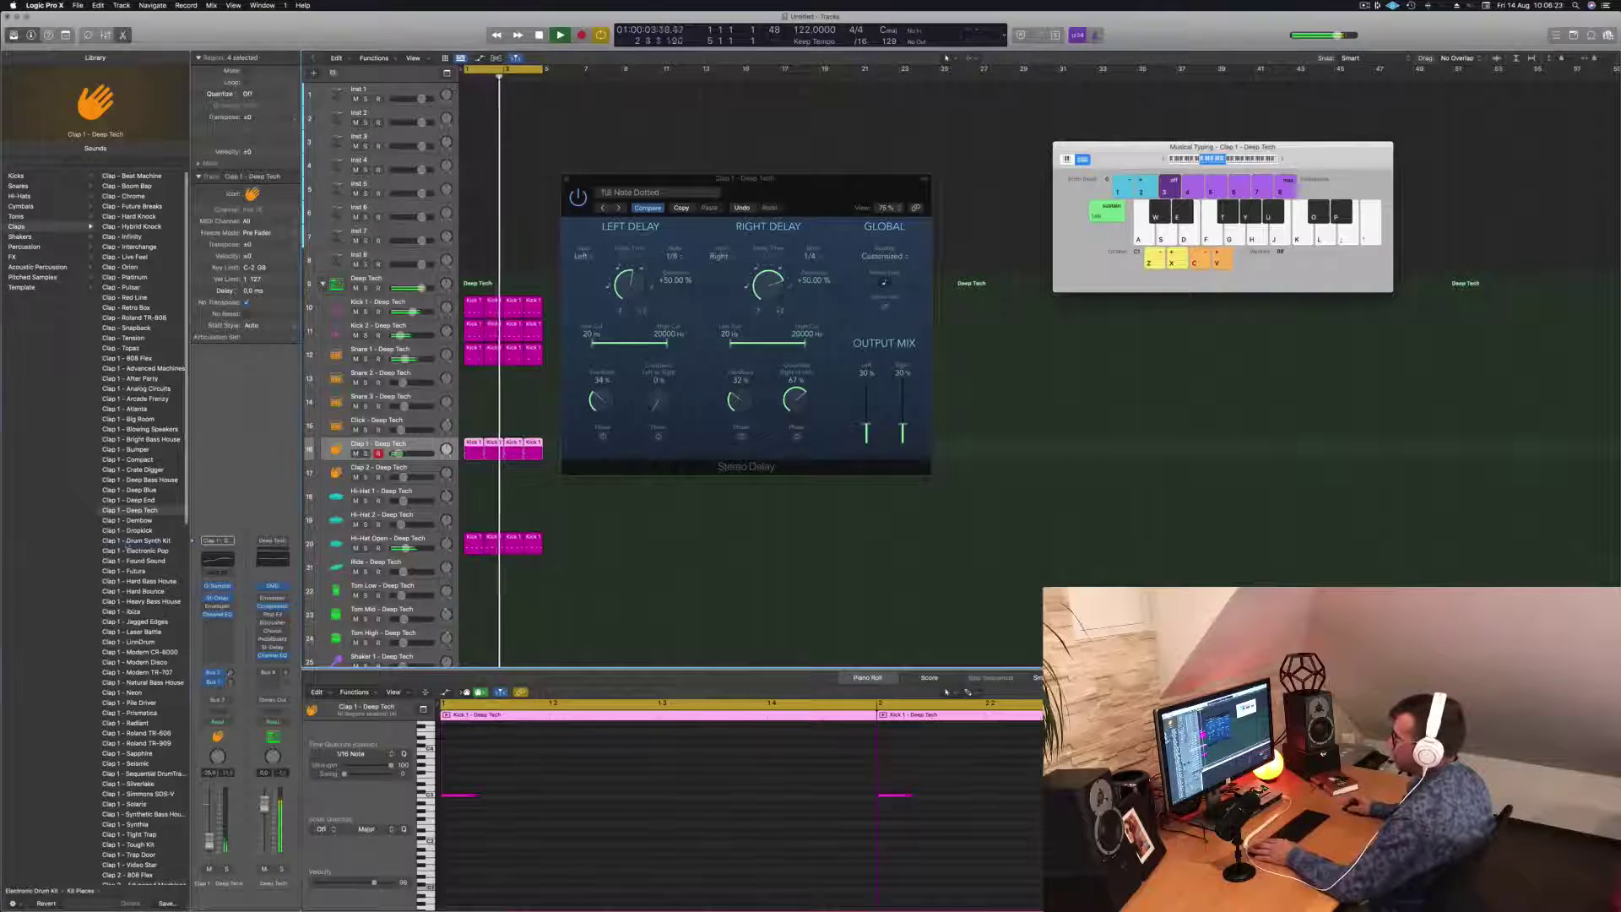
Step: Load the Clap 1 - Drum Synth Kit patch on the Clap 1 track and insert a Stereo Delay after its existing effects
{"action": "left_click", "coordinate": [135, 540]}
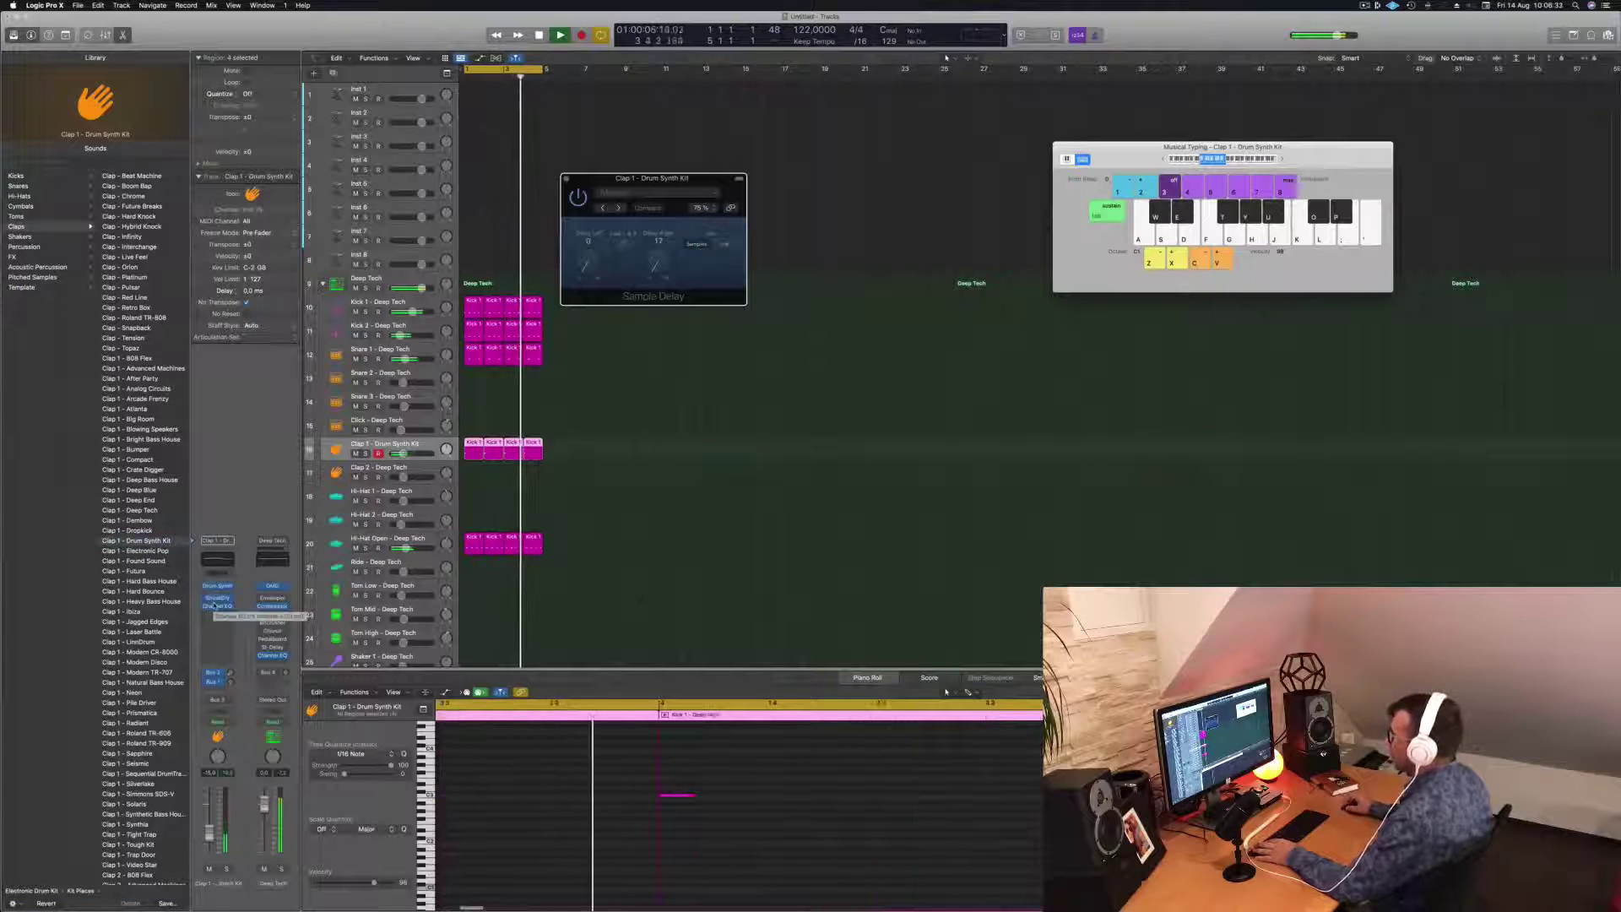
{"action": "left_click", "coordinate": [214, 606]}
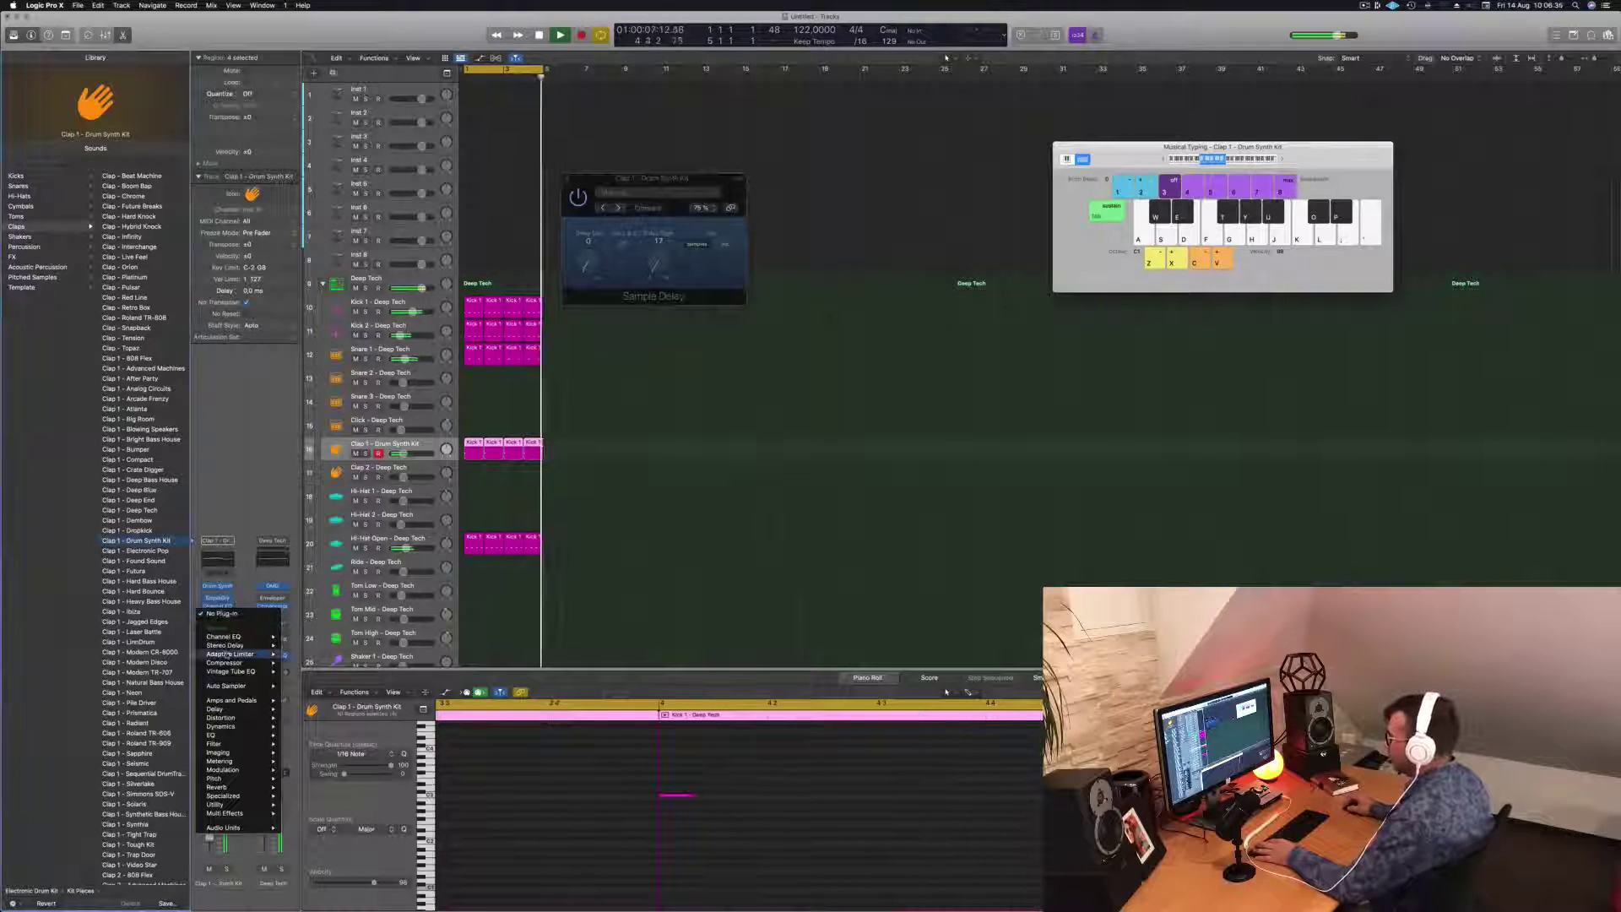
{"action": "mouse_move", "coordinate": [245, 645]}
{"action": "left_click", "coordinate": [301, 645]}
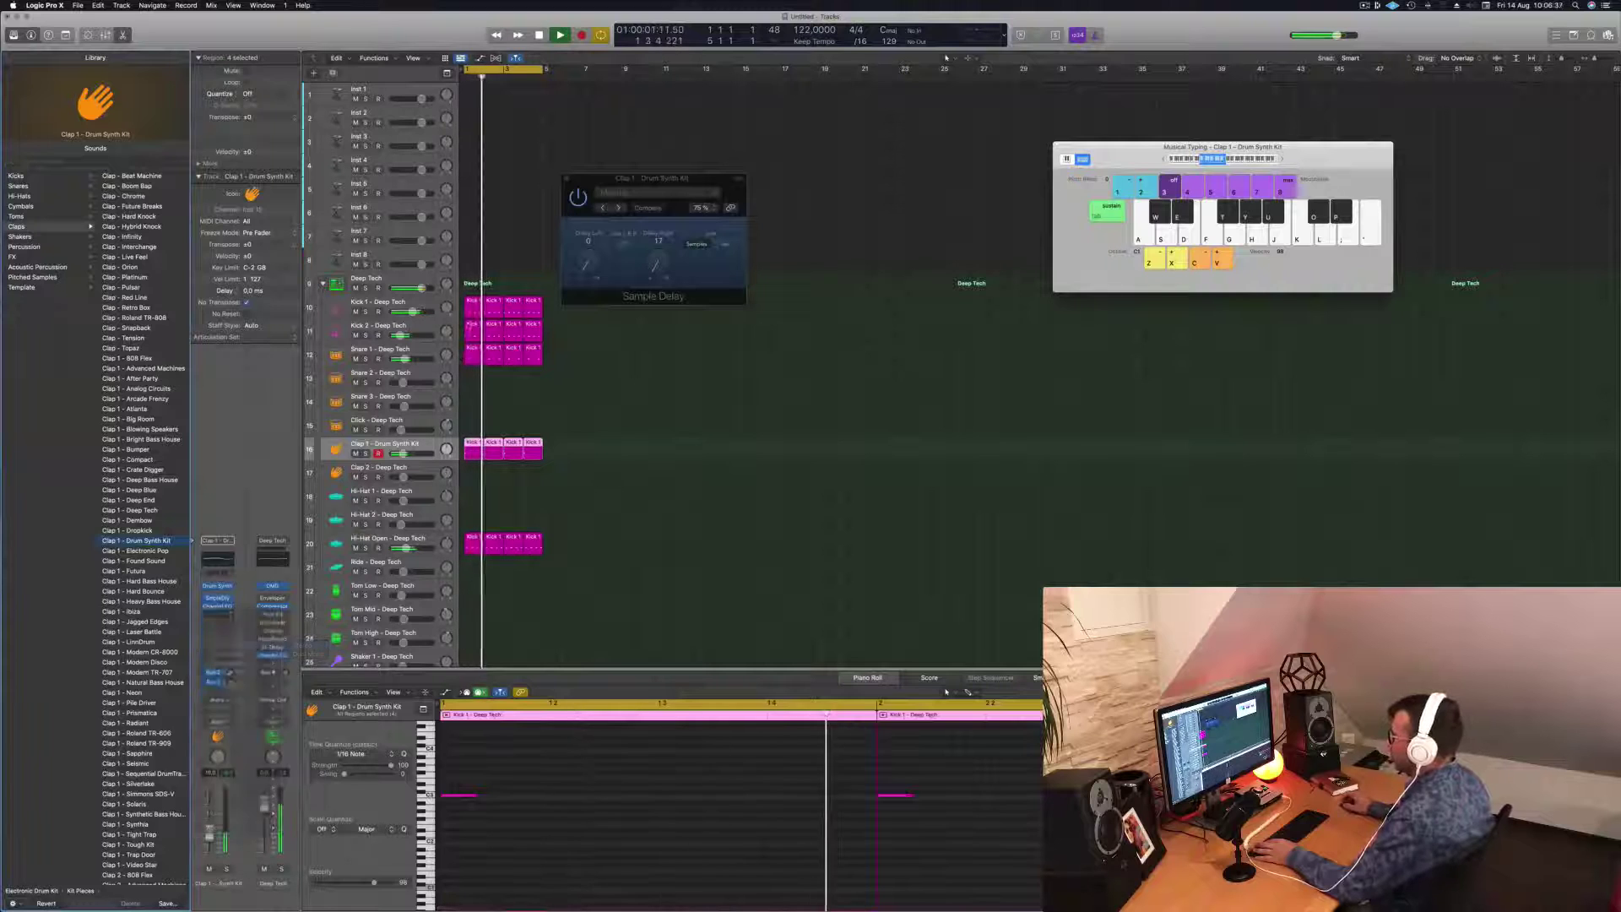
{"action": "left_click_drag", "start_coordinate": [682, 142], "coordinate": [582, 225]}
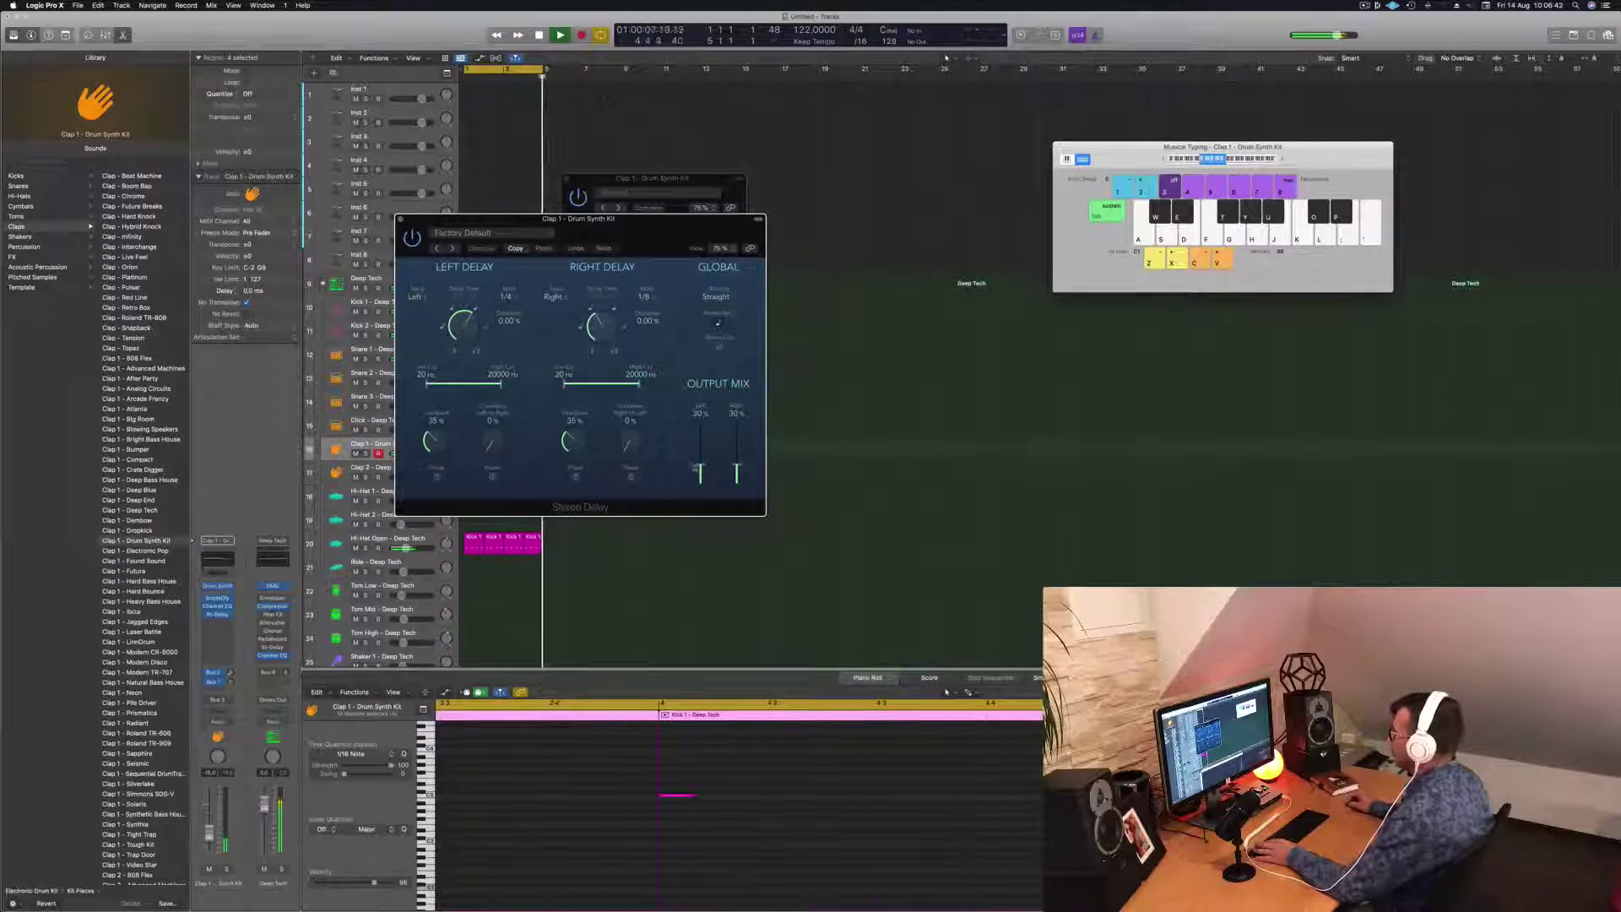
Step: Raise the Stereo Delay's output mix to about 49% for the left channel and 62% for the right, then close the plug-in
{"action": "left_click_drag", "start_coordinate": [699, 471], "coordinate": [736, 456]}
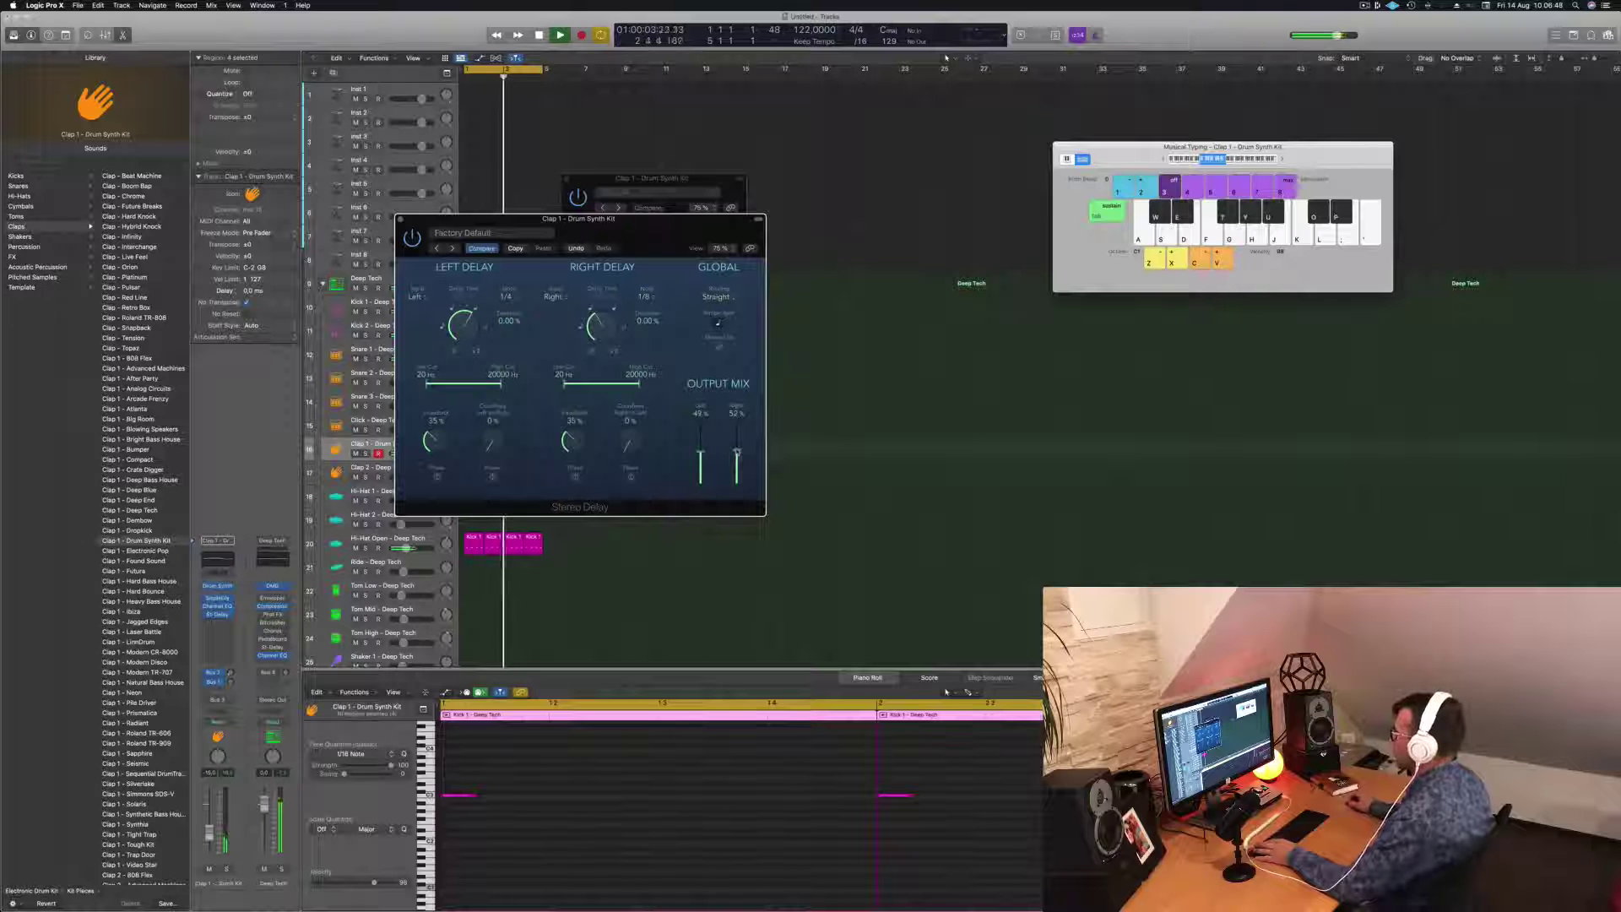
{"action": "left_click_drag", "start_coordinate": [737, 451], "coordinate": [737, 448]}
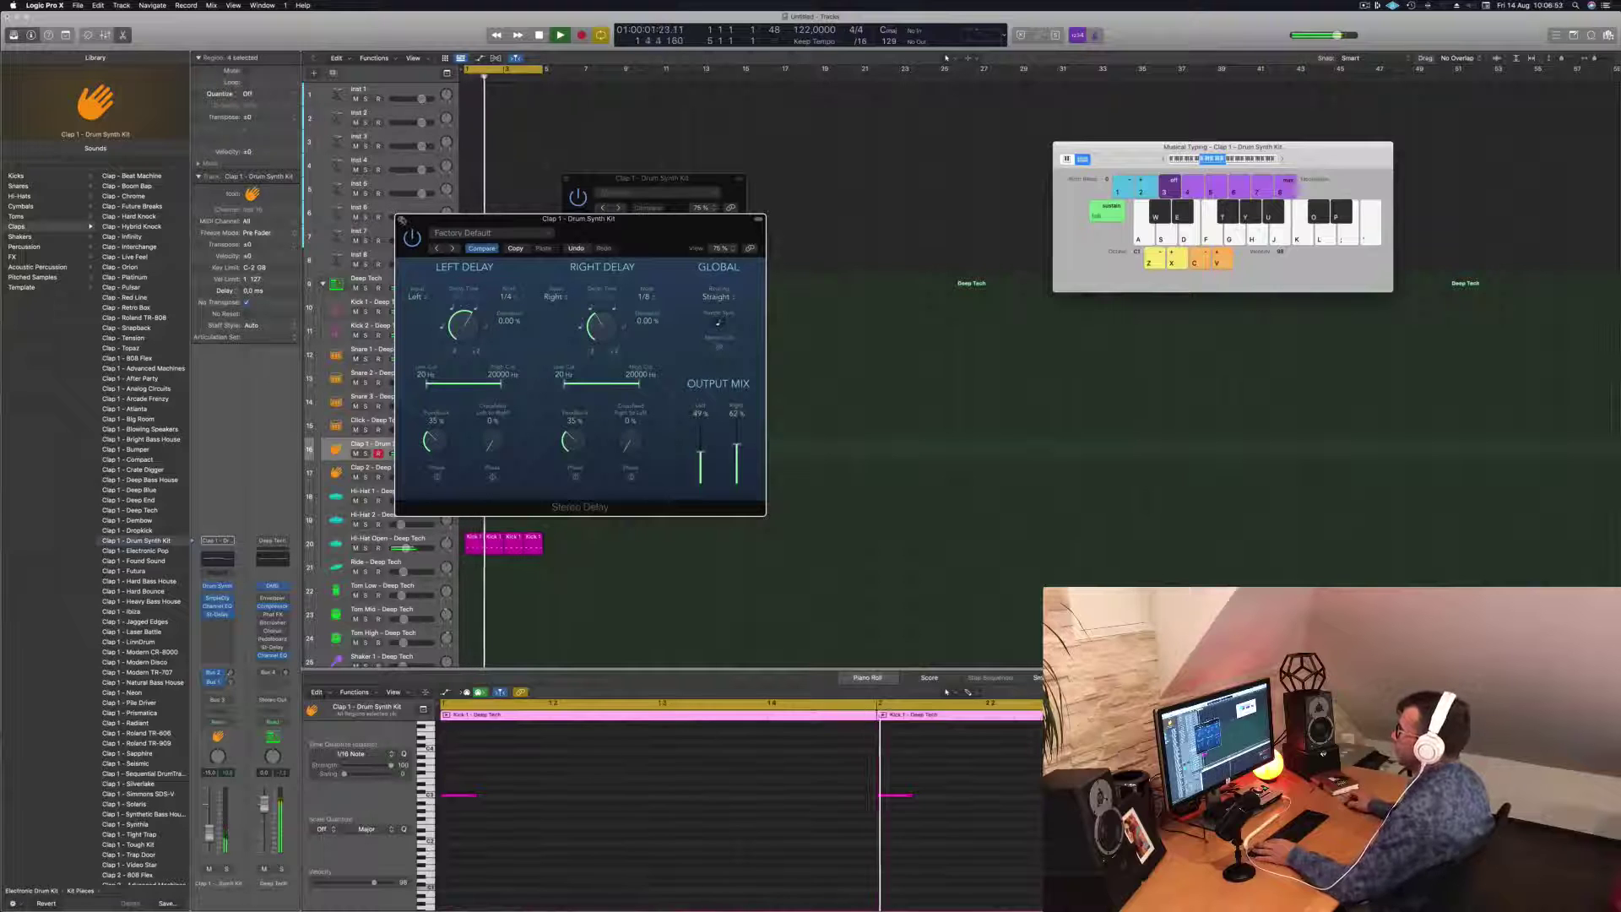
{"action": "left_click", "coordinate": [402, 220]}
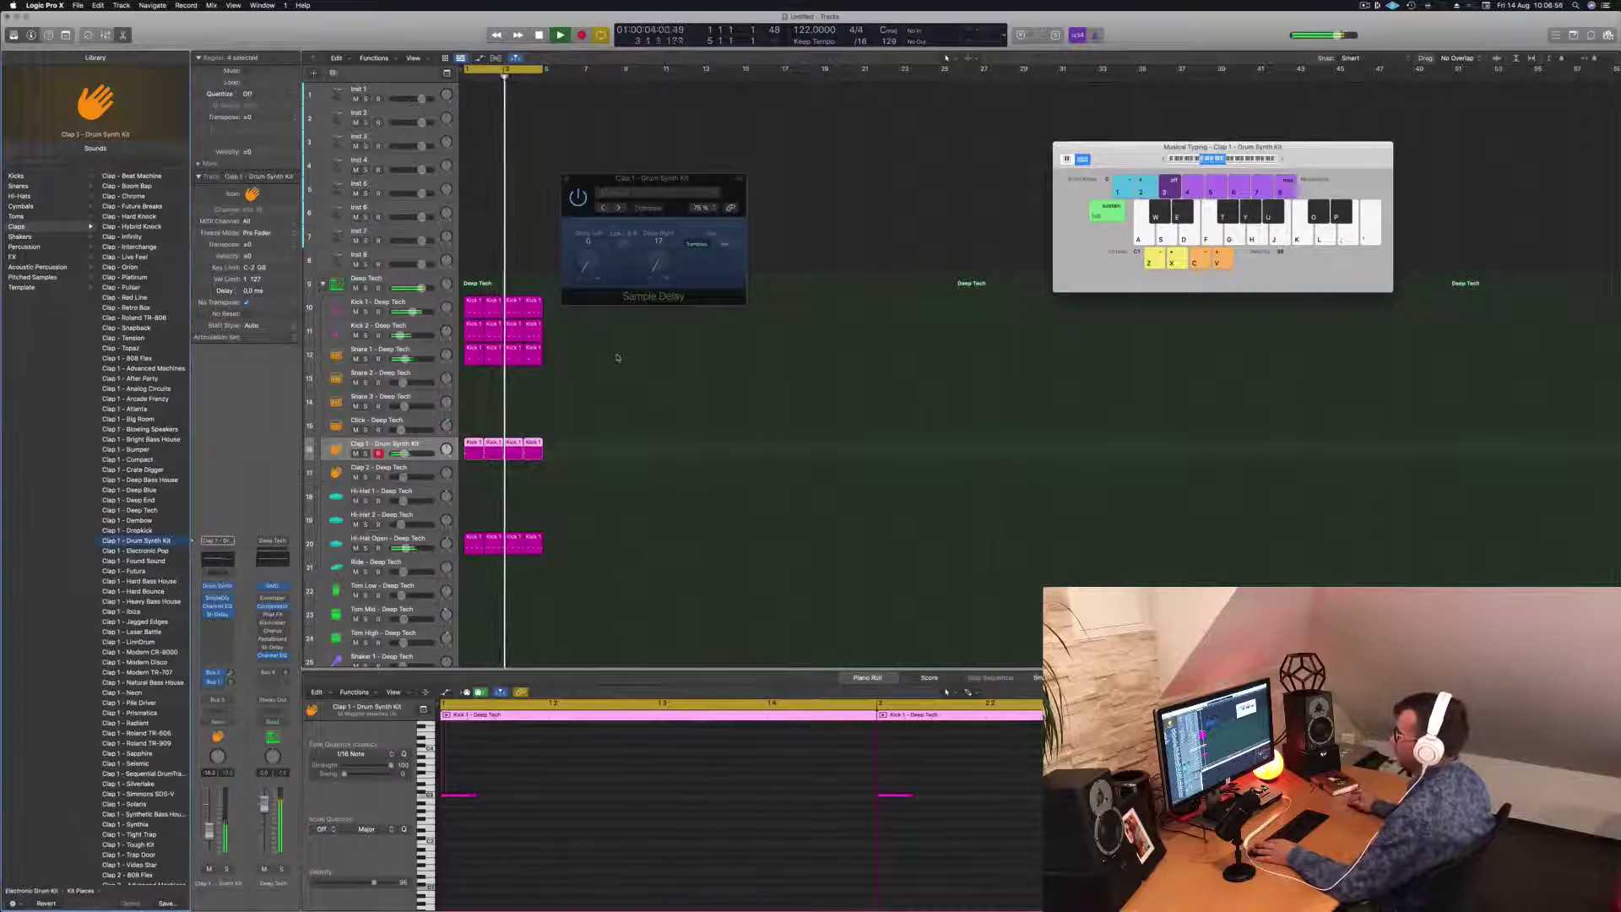
Step: Copy the first Hi-Hat Open region to the Hi-Hat 1 track and shift its four notes onto the beats, checking the track in solo
{"action": "left_click", "coordinate": [603, 396]}
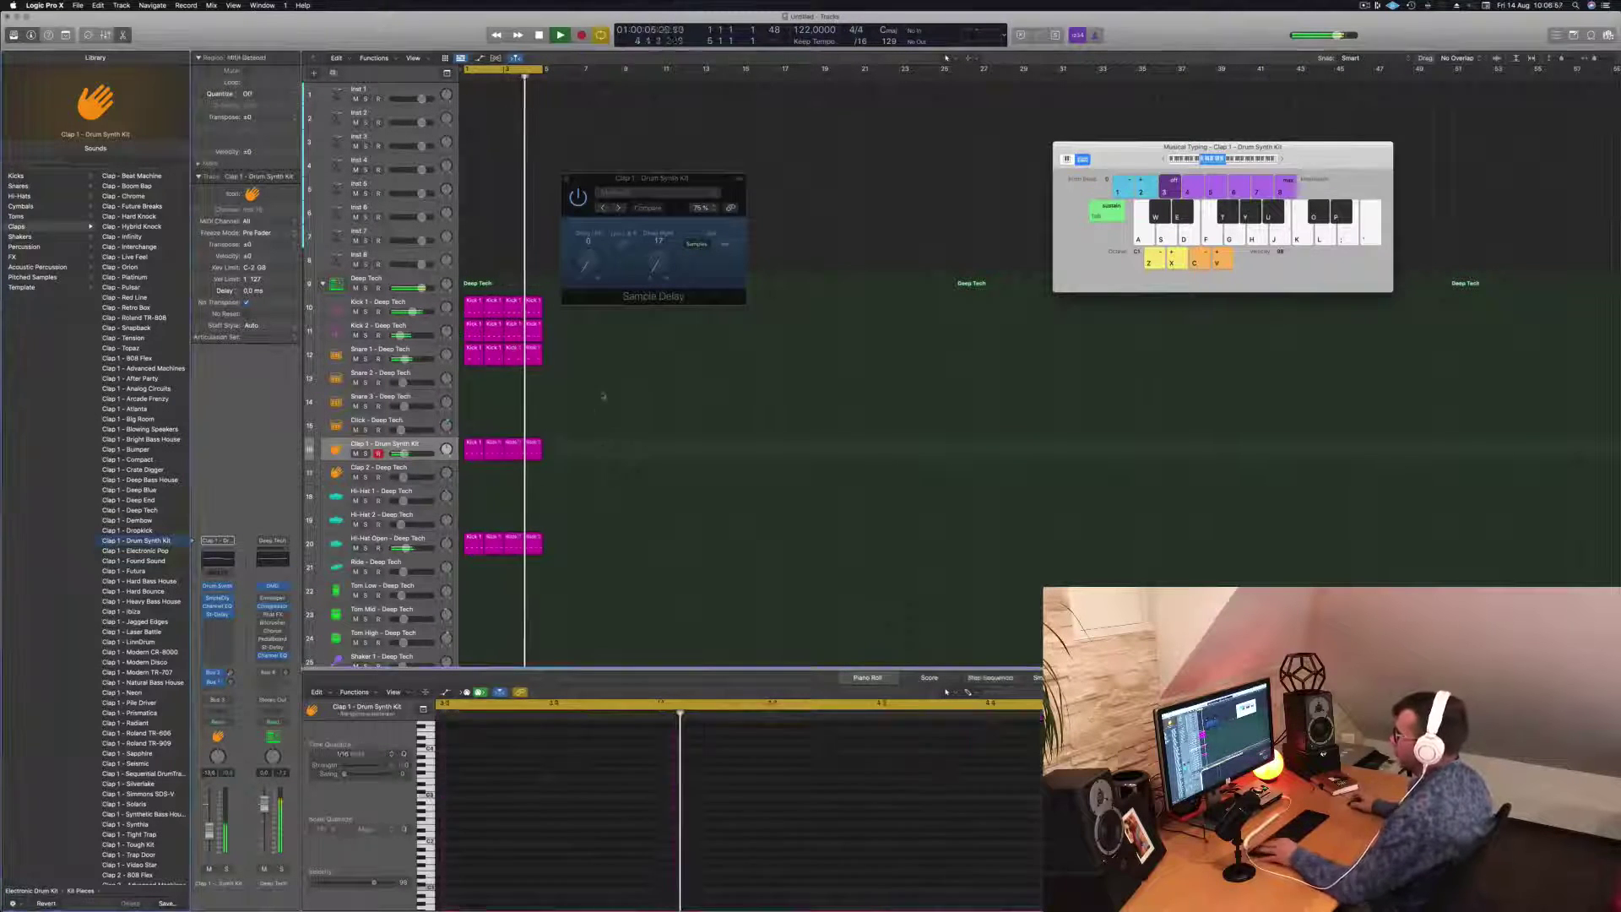
{"action": "scroll", "coordinate": [507, 422], "scroll_direction": "down", "scroll_amount": 4}
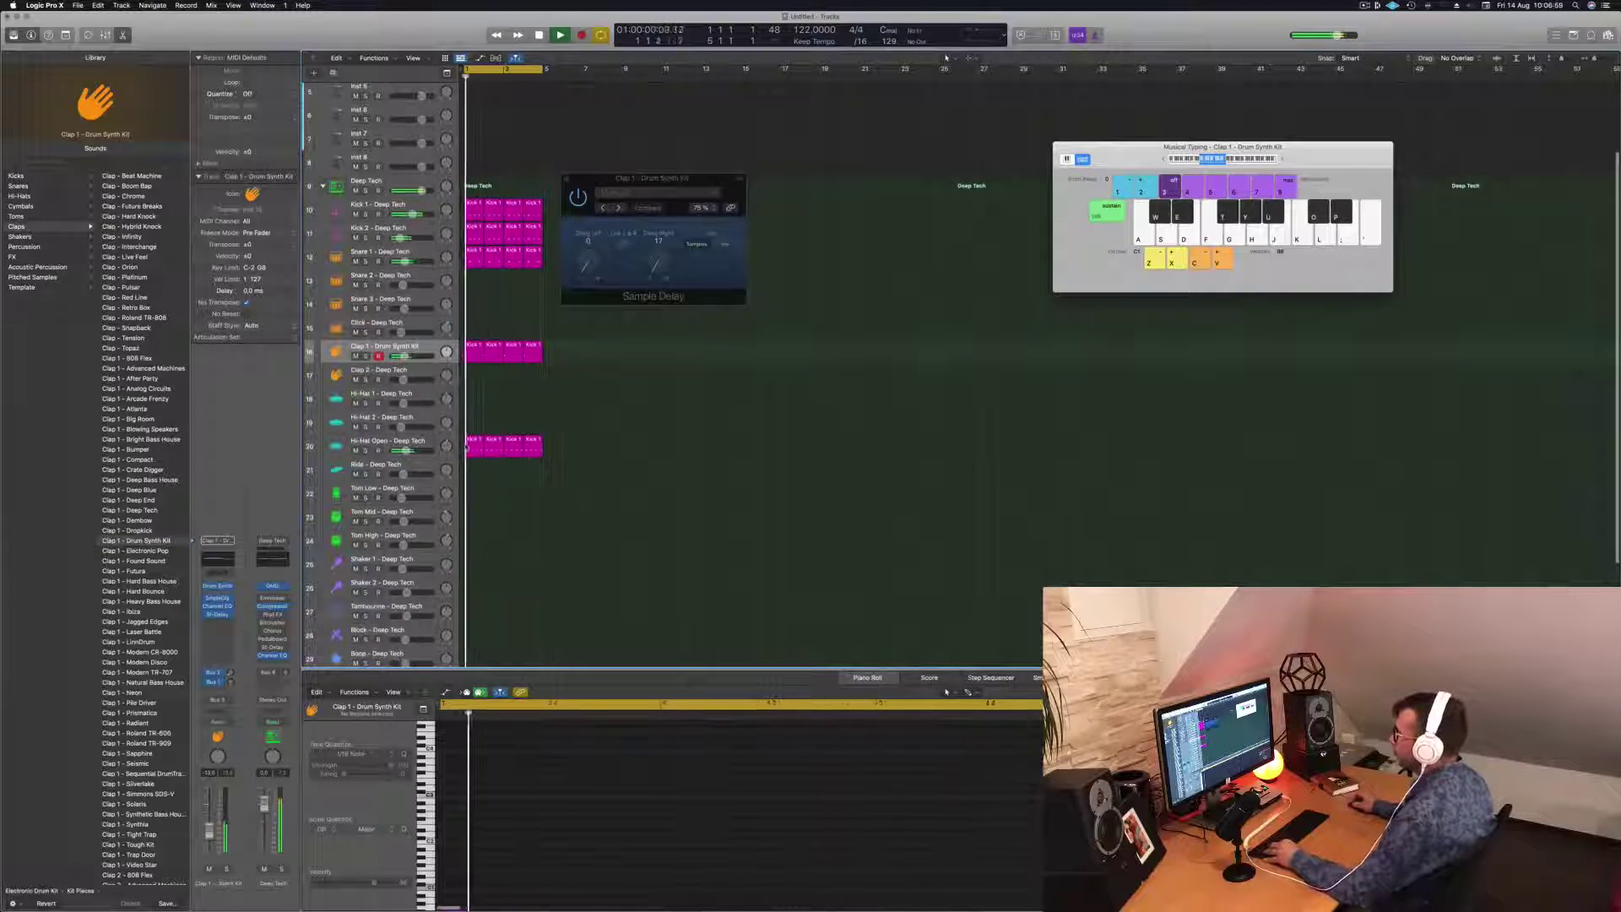
{"action": "left_click_drag", "start_coordinate": [466, 447], "coordinate": [474, 399]}
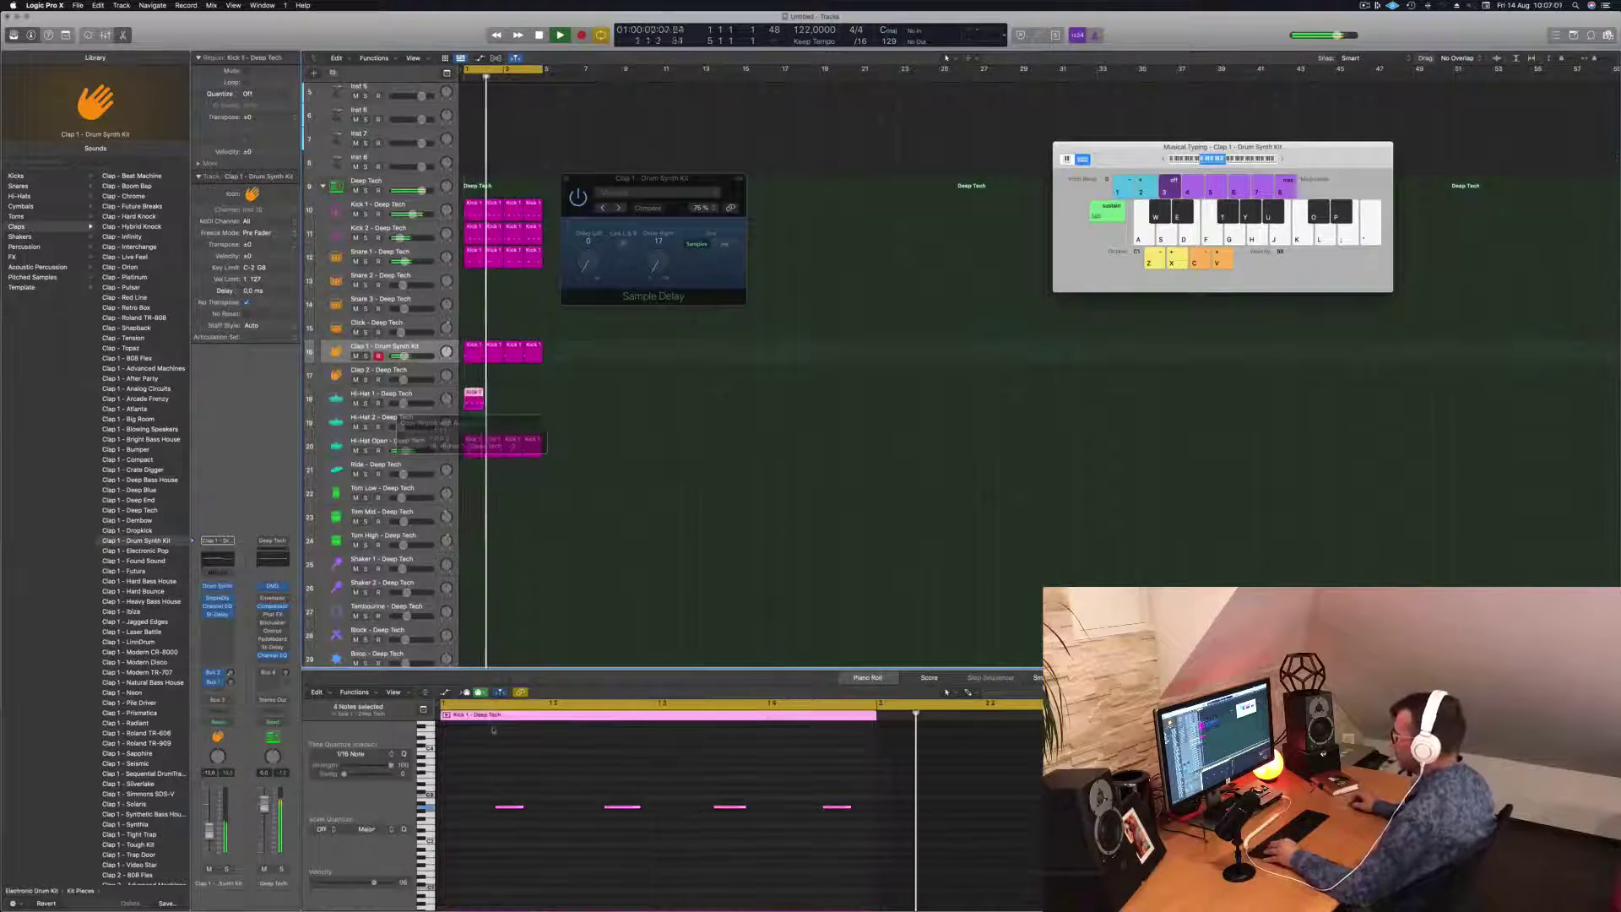
{"action": "left_click", "coordinate": [861, 838]}
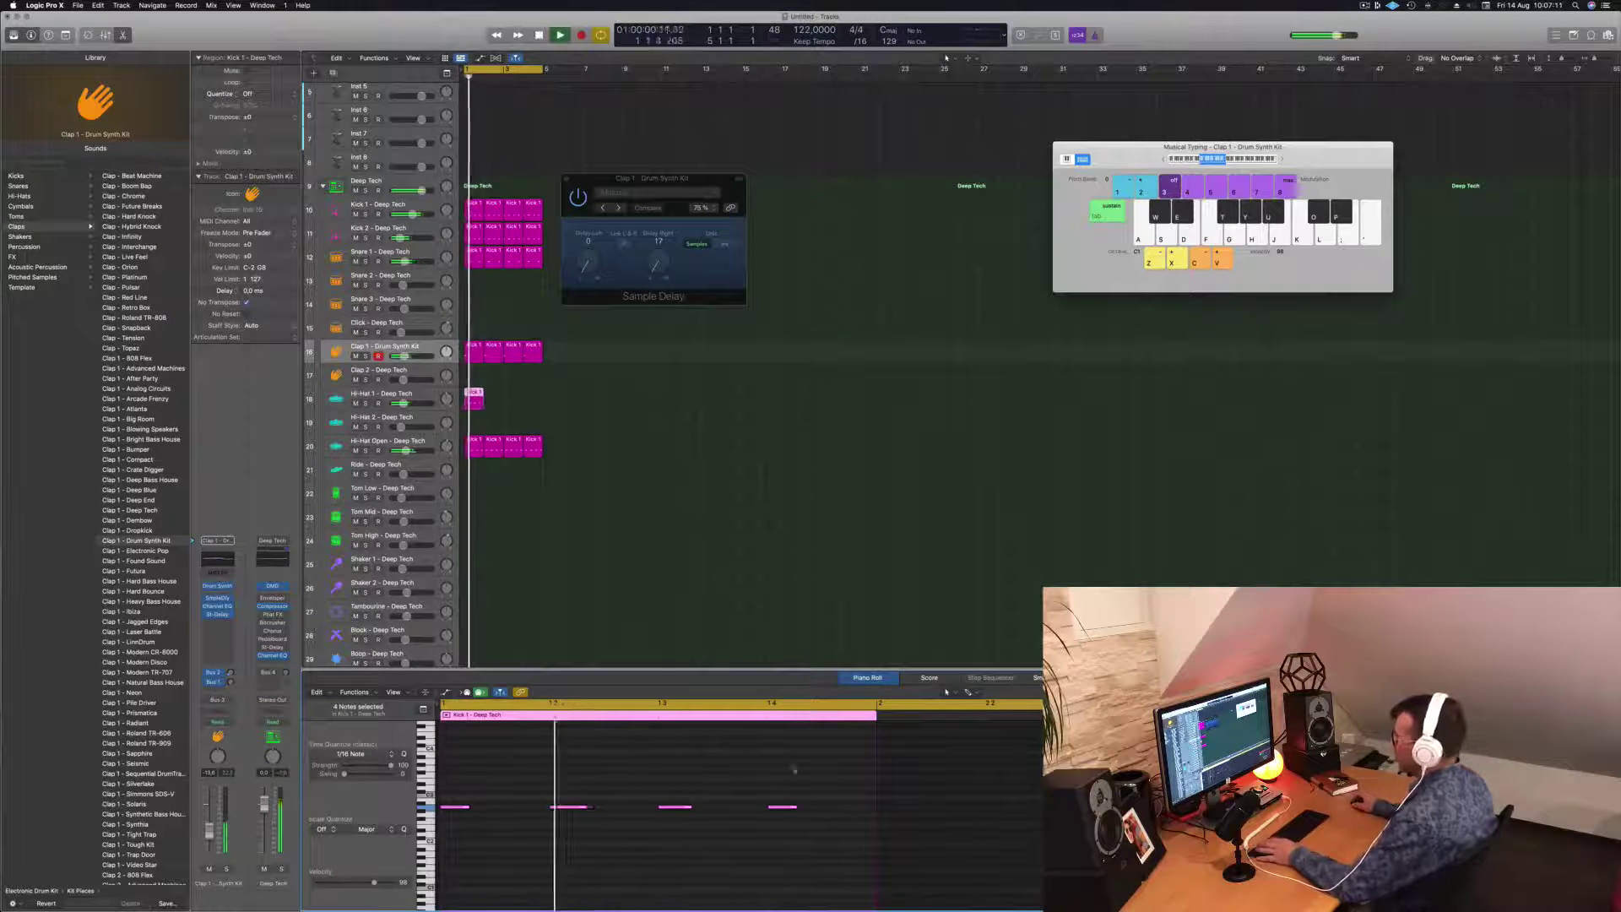
{"action": "left_click", "coordinate": [366, 403]}
{"action": "left_click", "coordinate": [366, 403]}
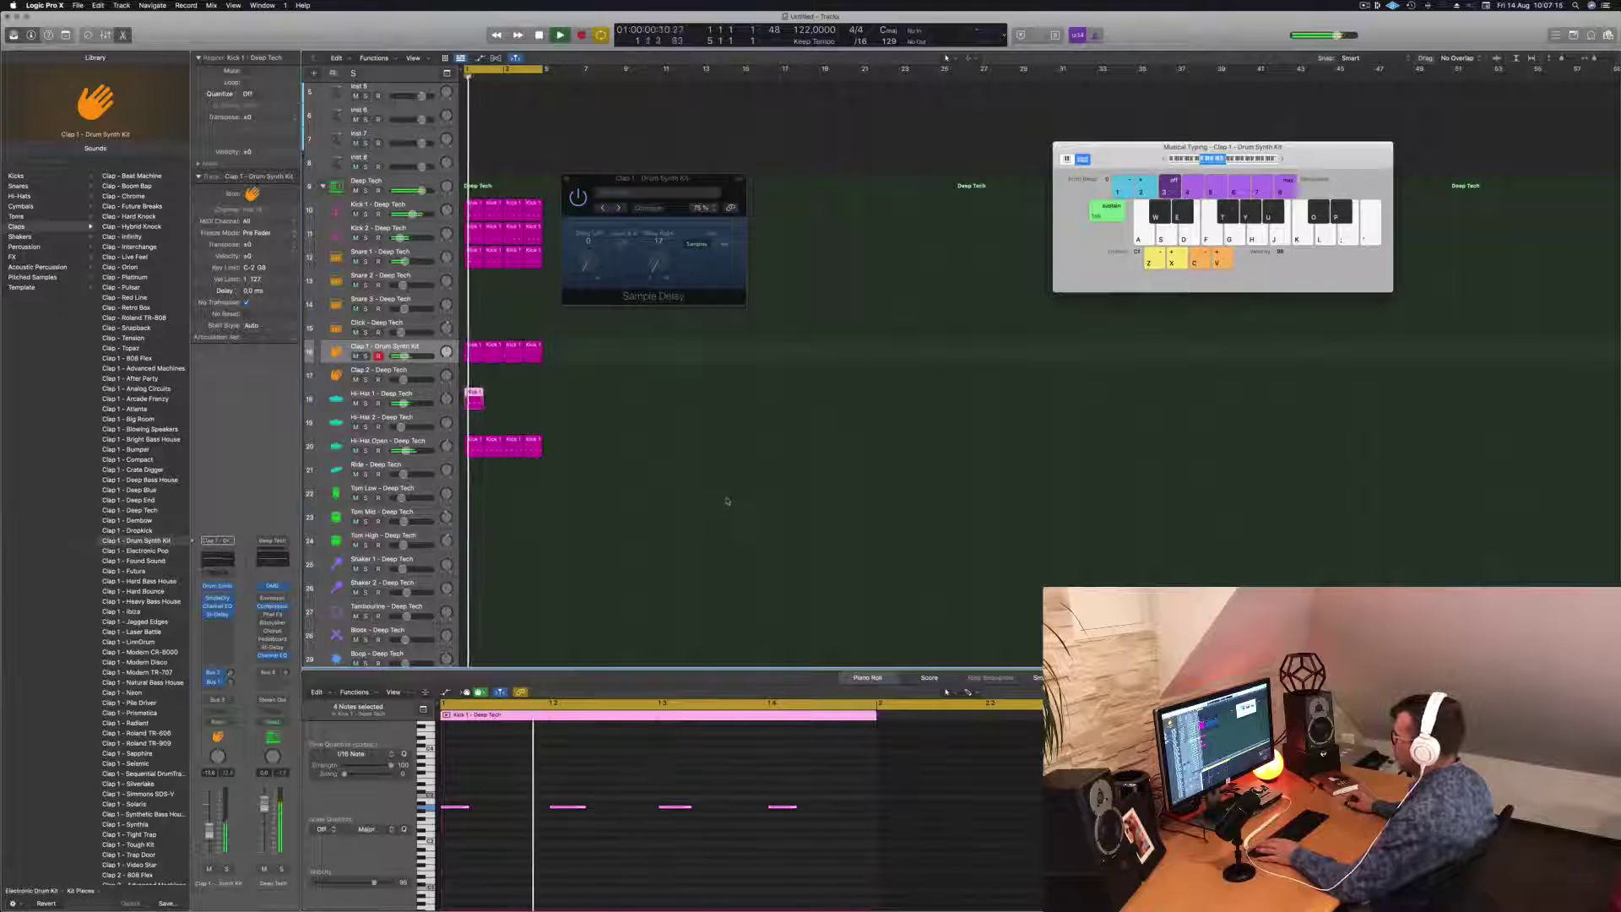
Step: Reduce the Hi-Hat 1 pattern to two notes, on the last sixteenth of beat 1 and the second sixteenth of beat 3
{"action": "left_click_drag", "start_coordinate": [567, 806], "coordinate": [512, 806]}
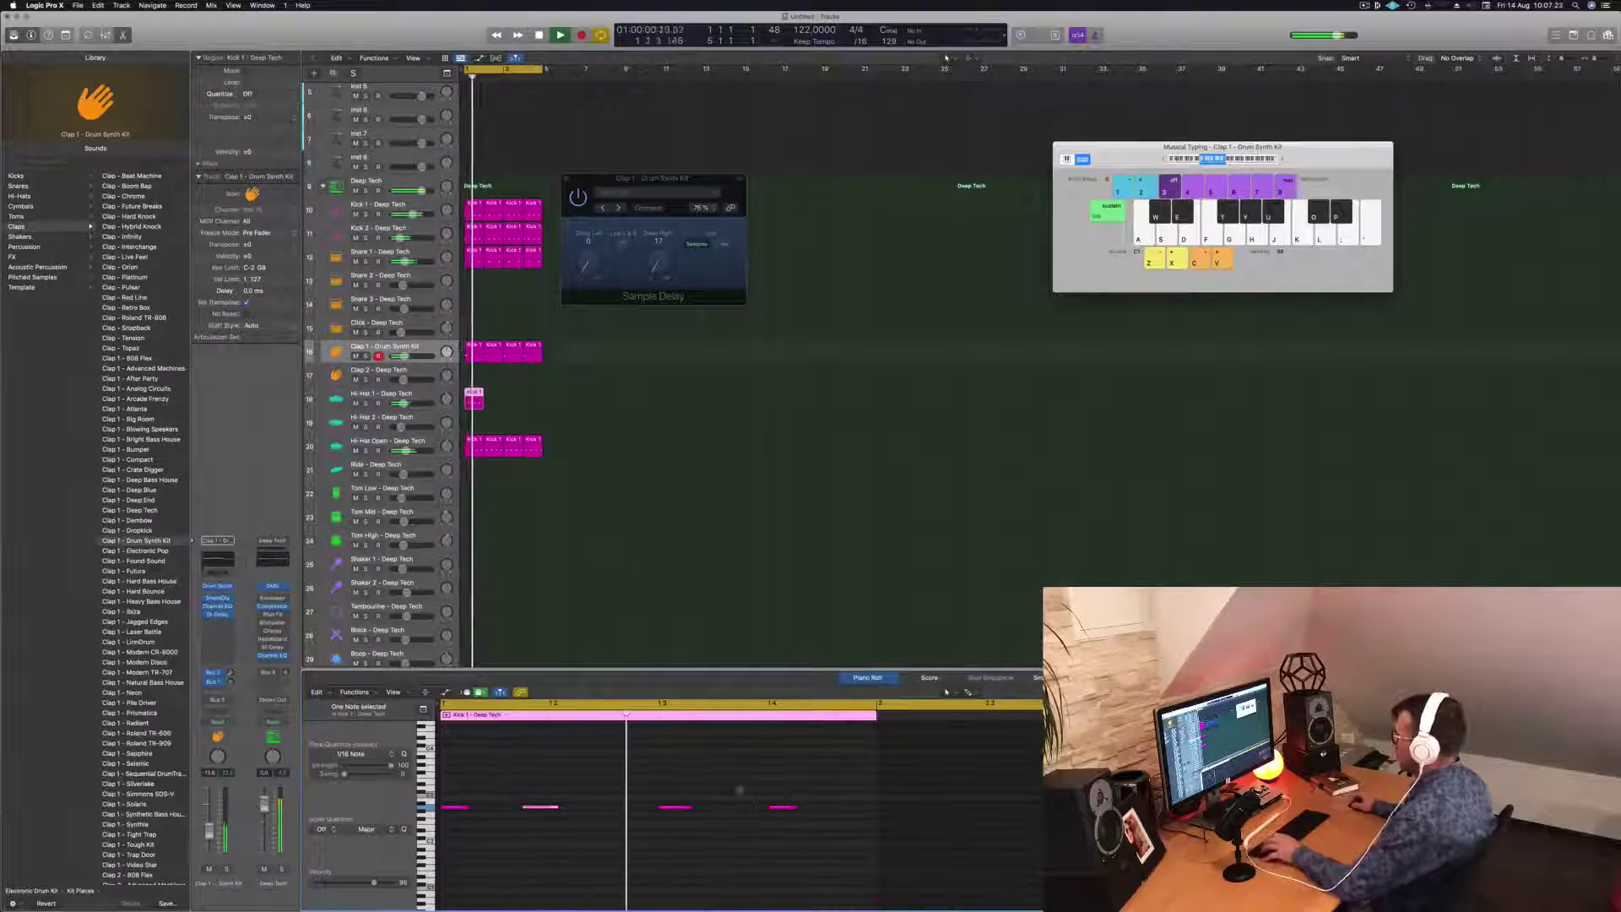
{"action": "key", "text": "alt+Right"}
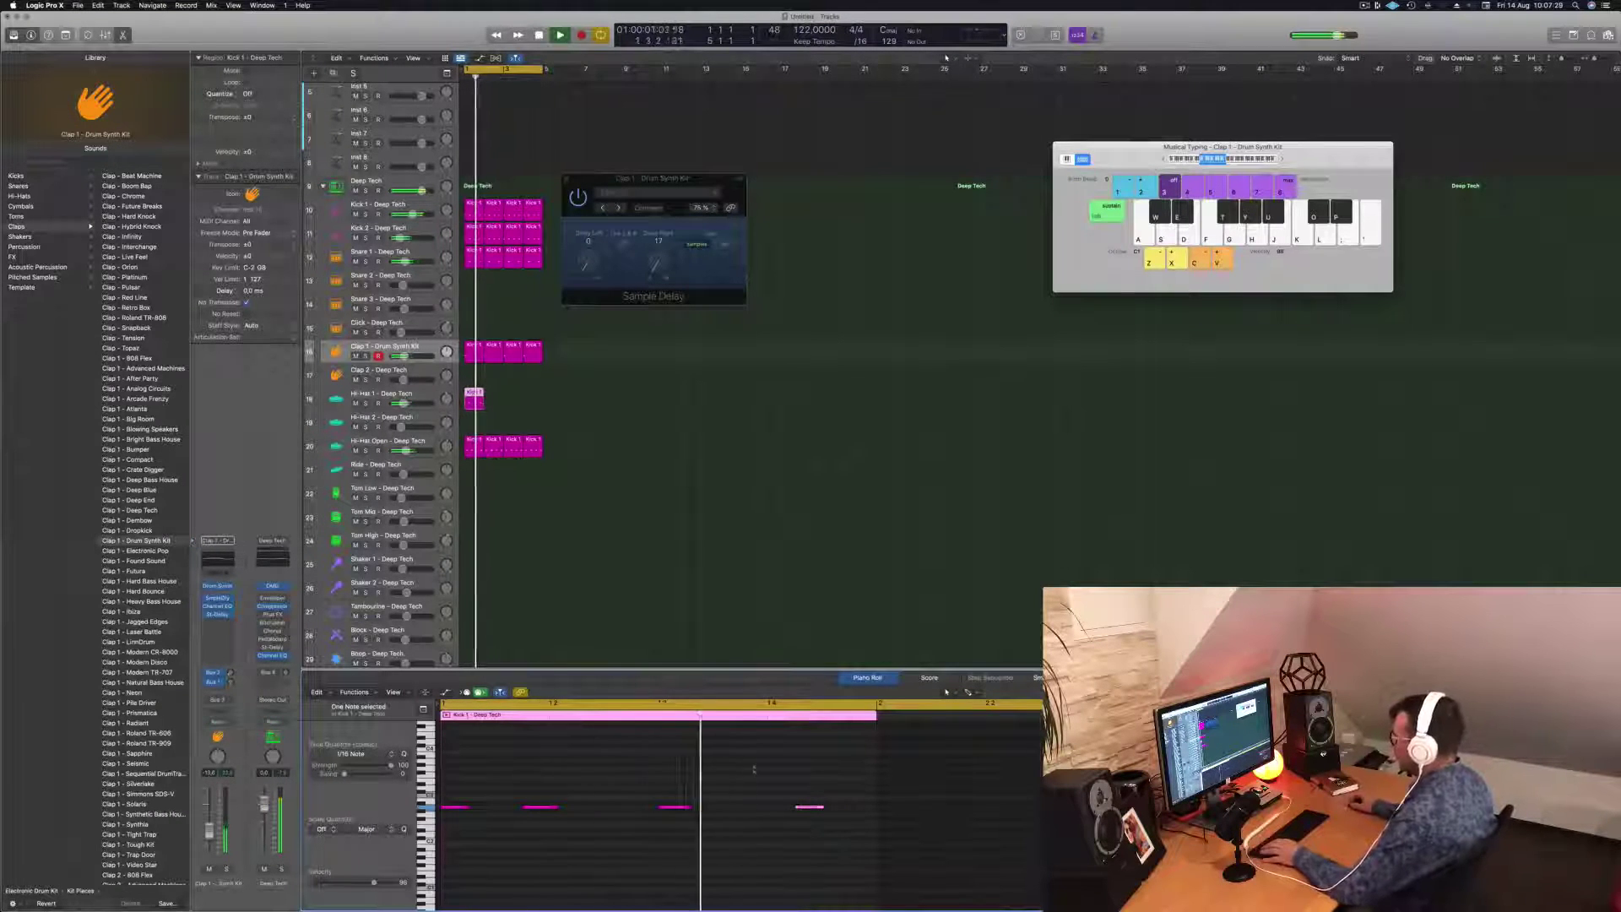
{"action": "key", "text": "alt+Right"}
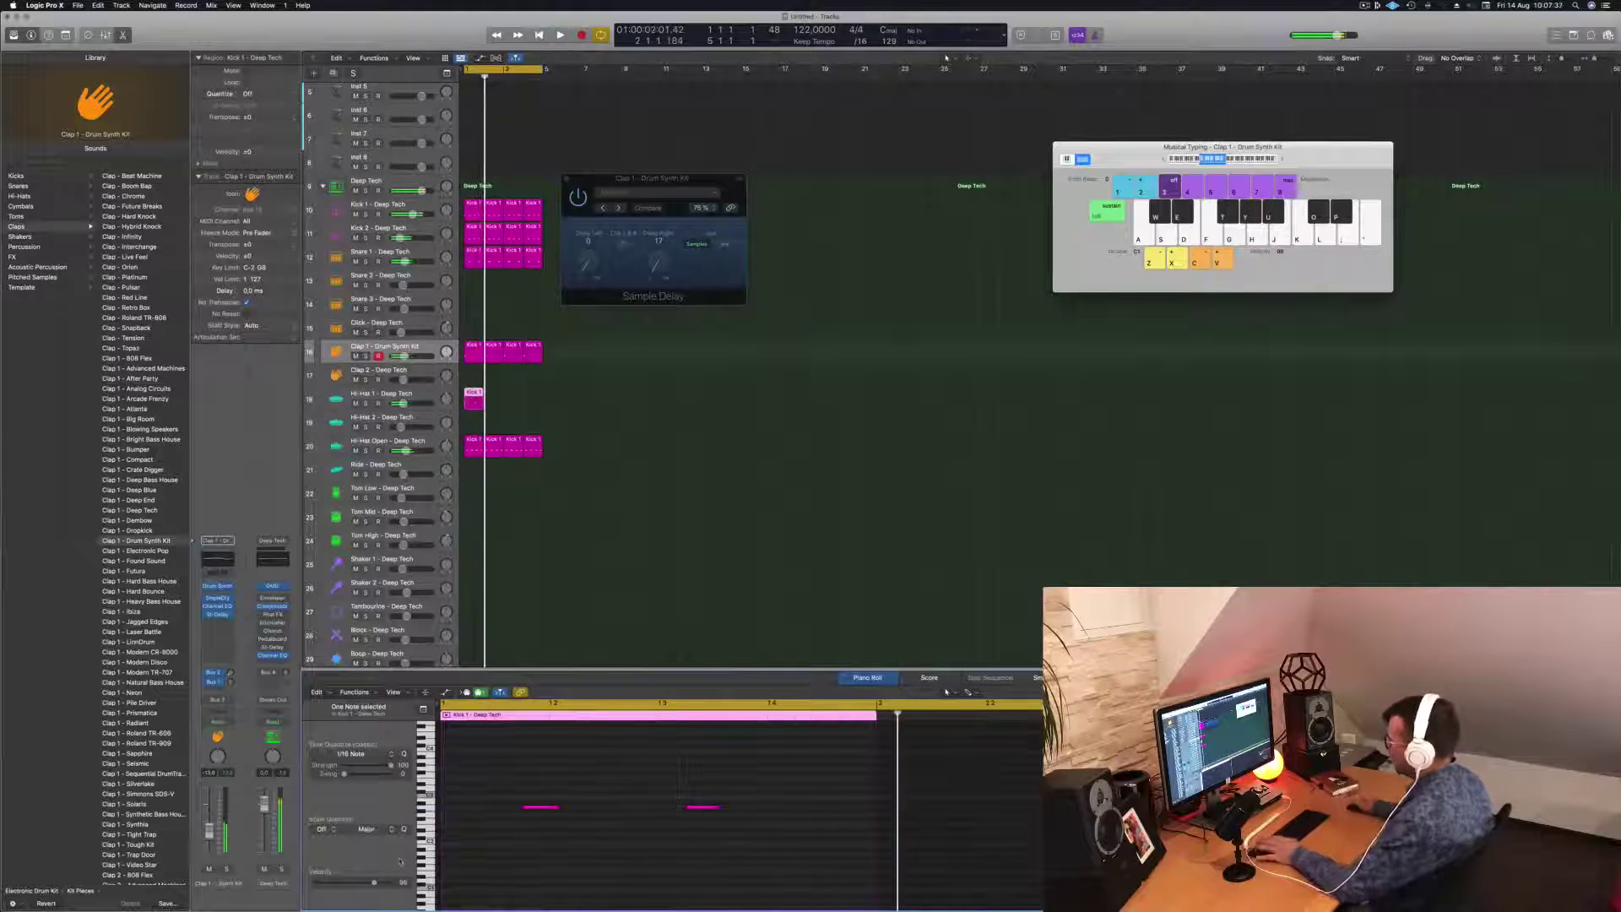
{"action": "key", "text": "space"}
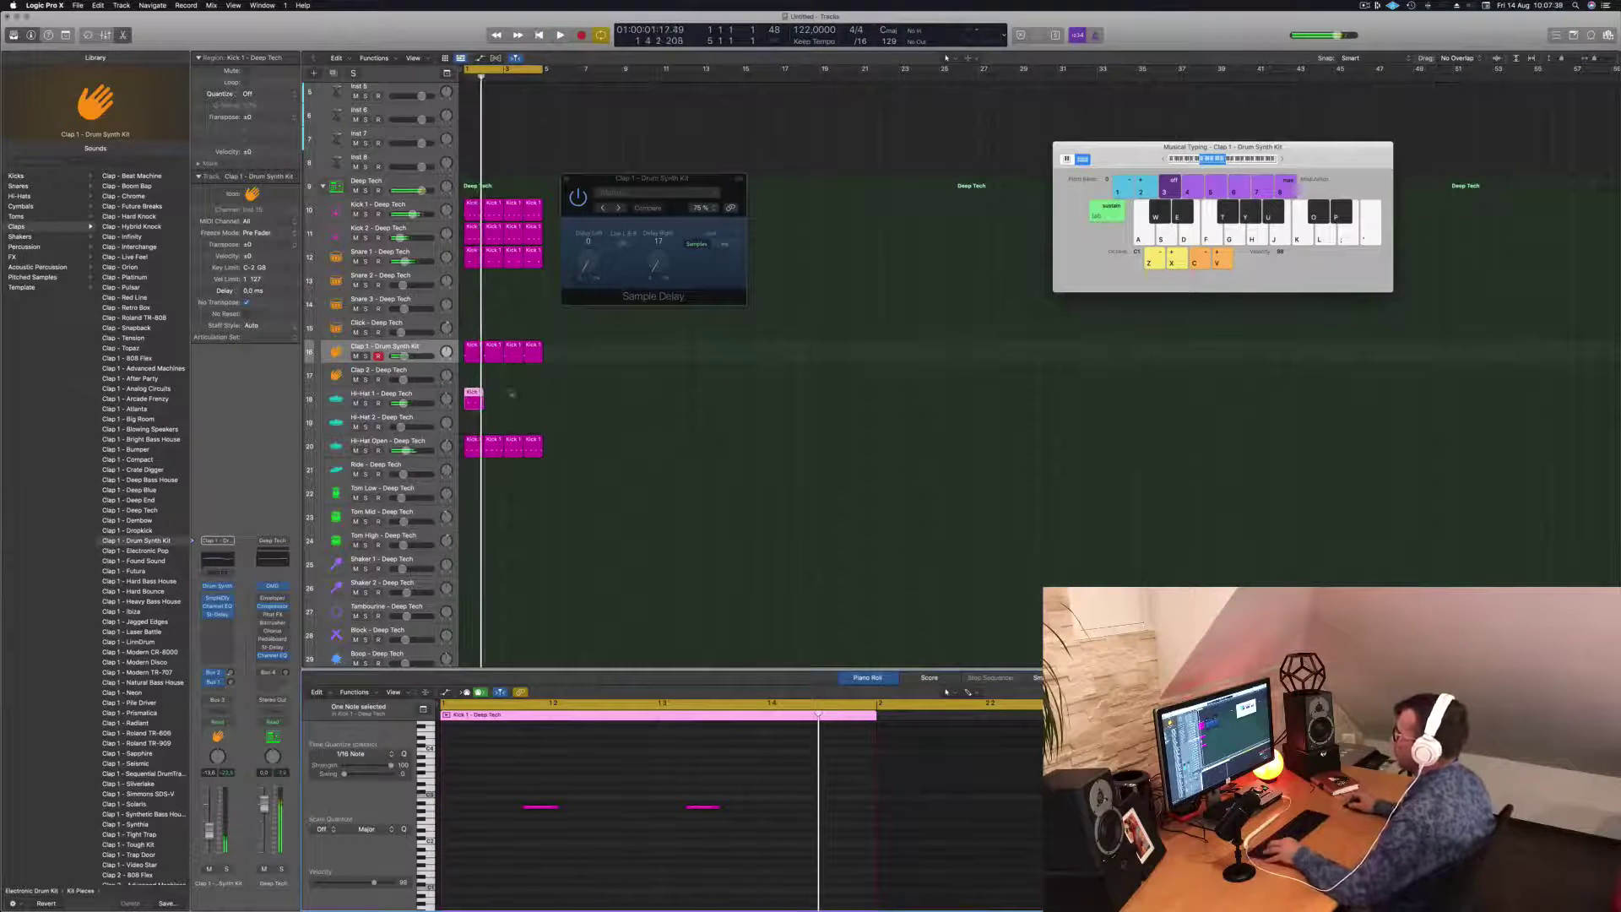
Step: Duplicate the Hi-Hat 1 region to fill four bars and restart playback
{"action": "left_click", "coordinate": [491, 405]}
{"action": "left_click_drag", "start_coordinate": [491, 445], "coordinate": [477, 401]}
{"action": "key", "text": "space"}
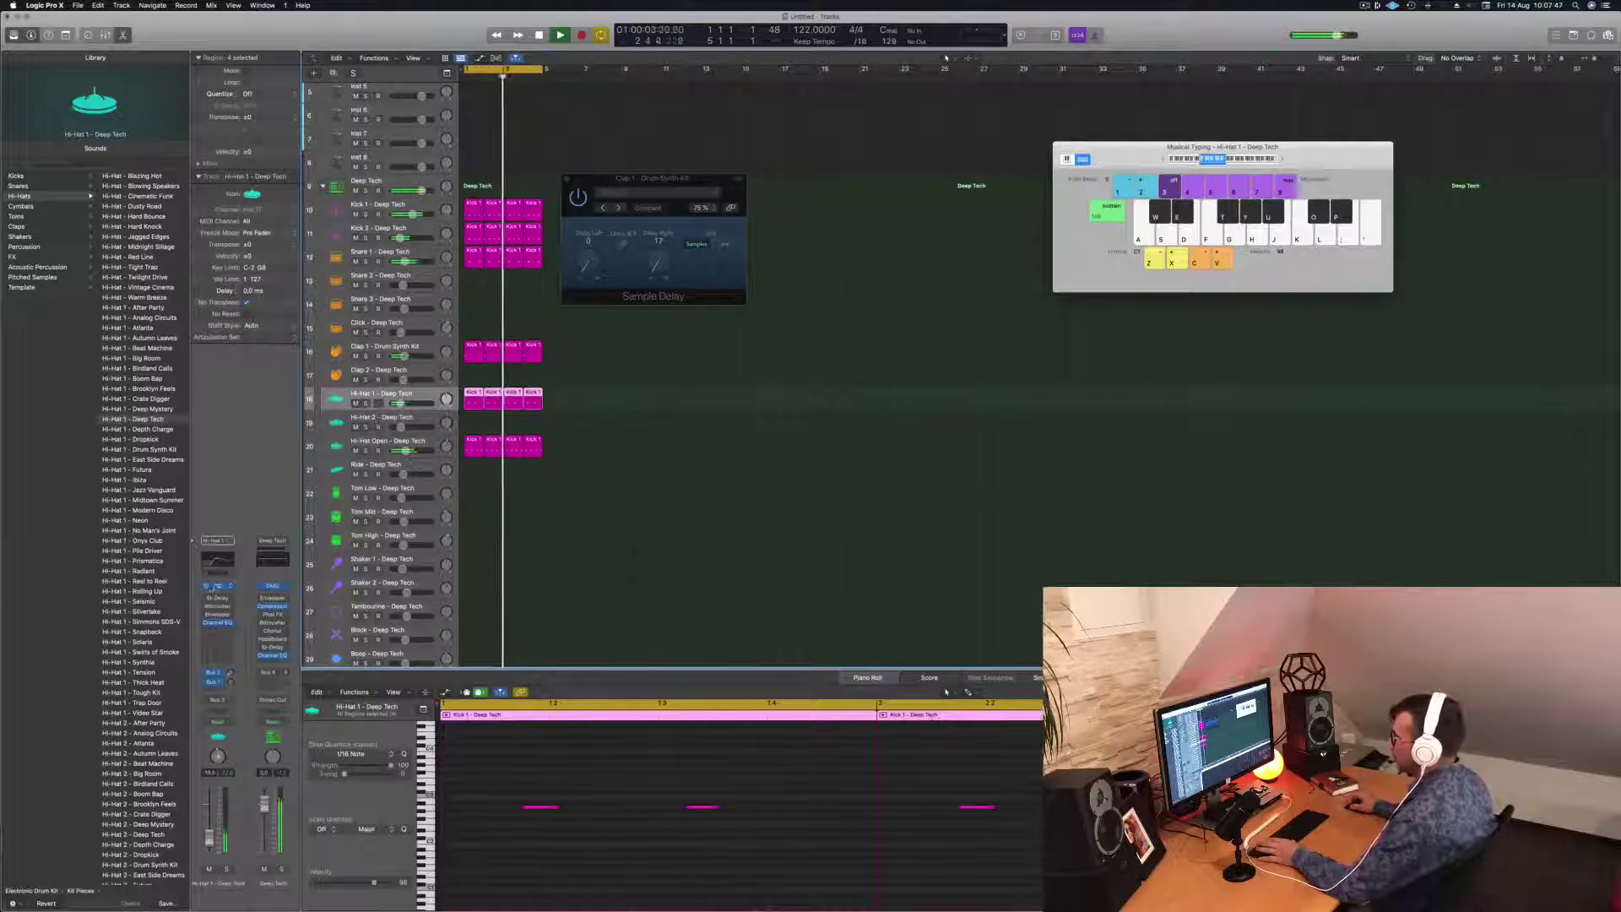
Step: Open the Quick Sampler of the Hi-Hat 1 track and change its filter type to HP 12dB Creamy
{"action": "left_click", "coordinate": [217, 585]}
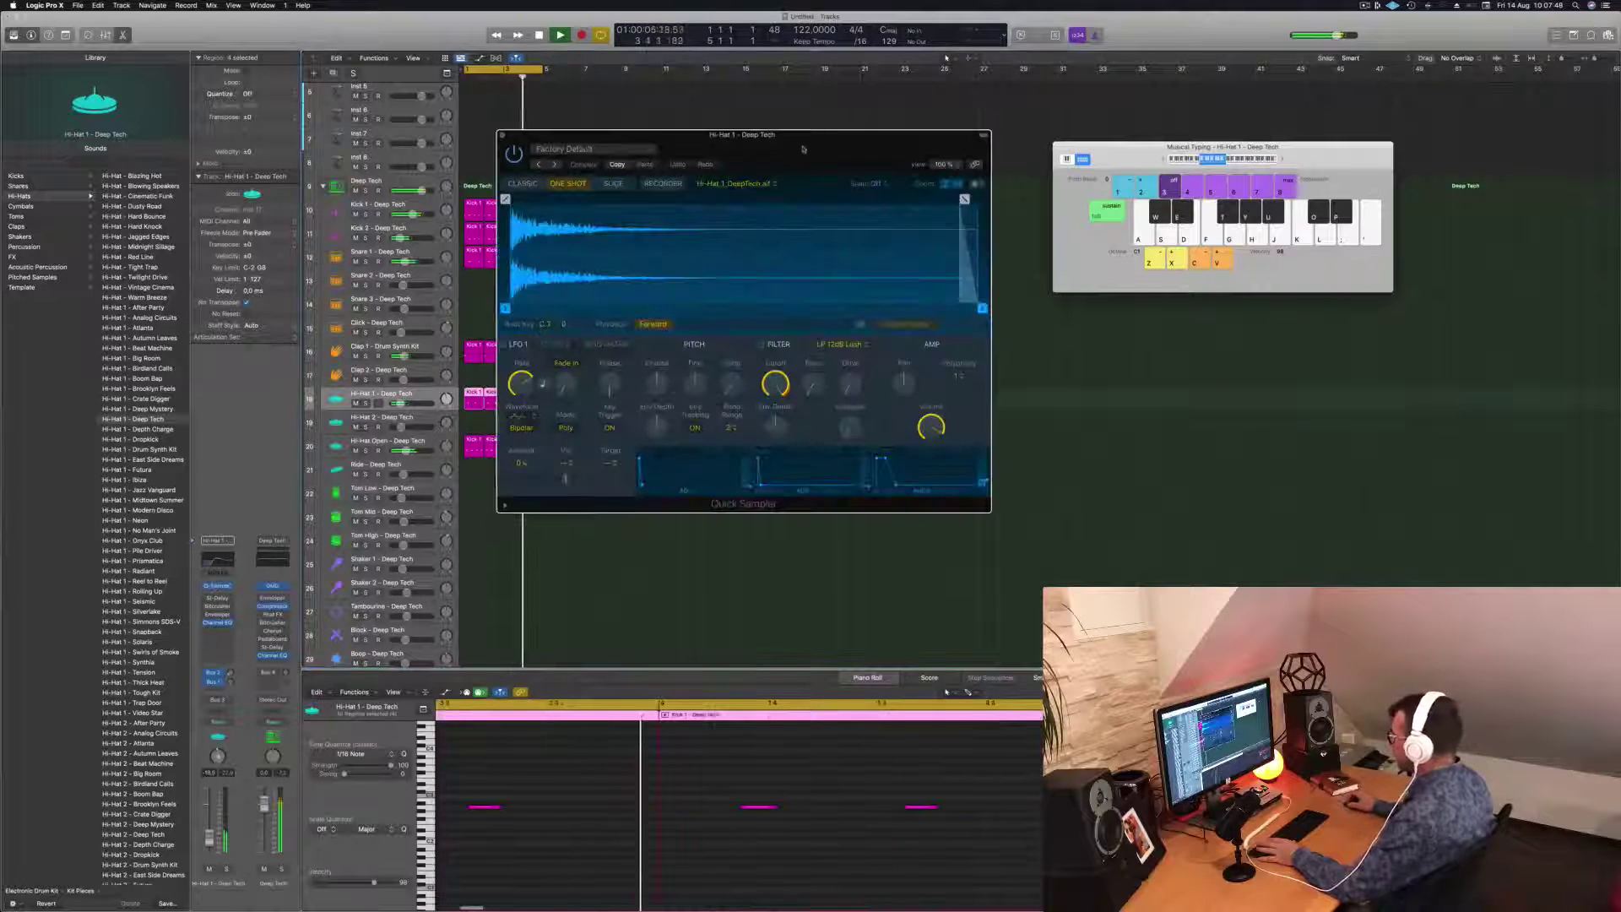
{"action": "left_click_drag", "start_coordinate": [801, 143], "coordinate": [839, 213]}
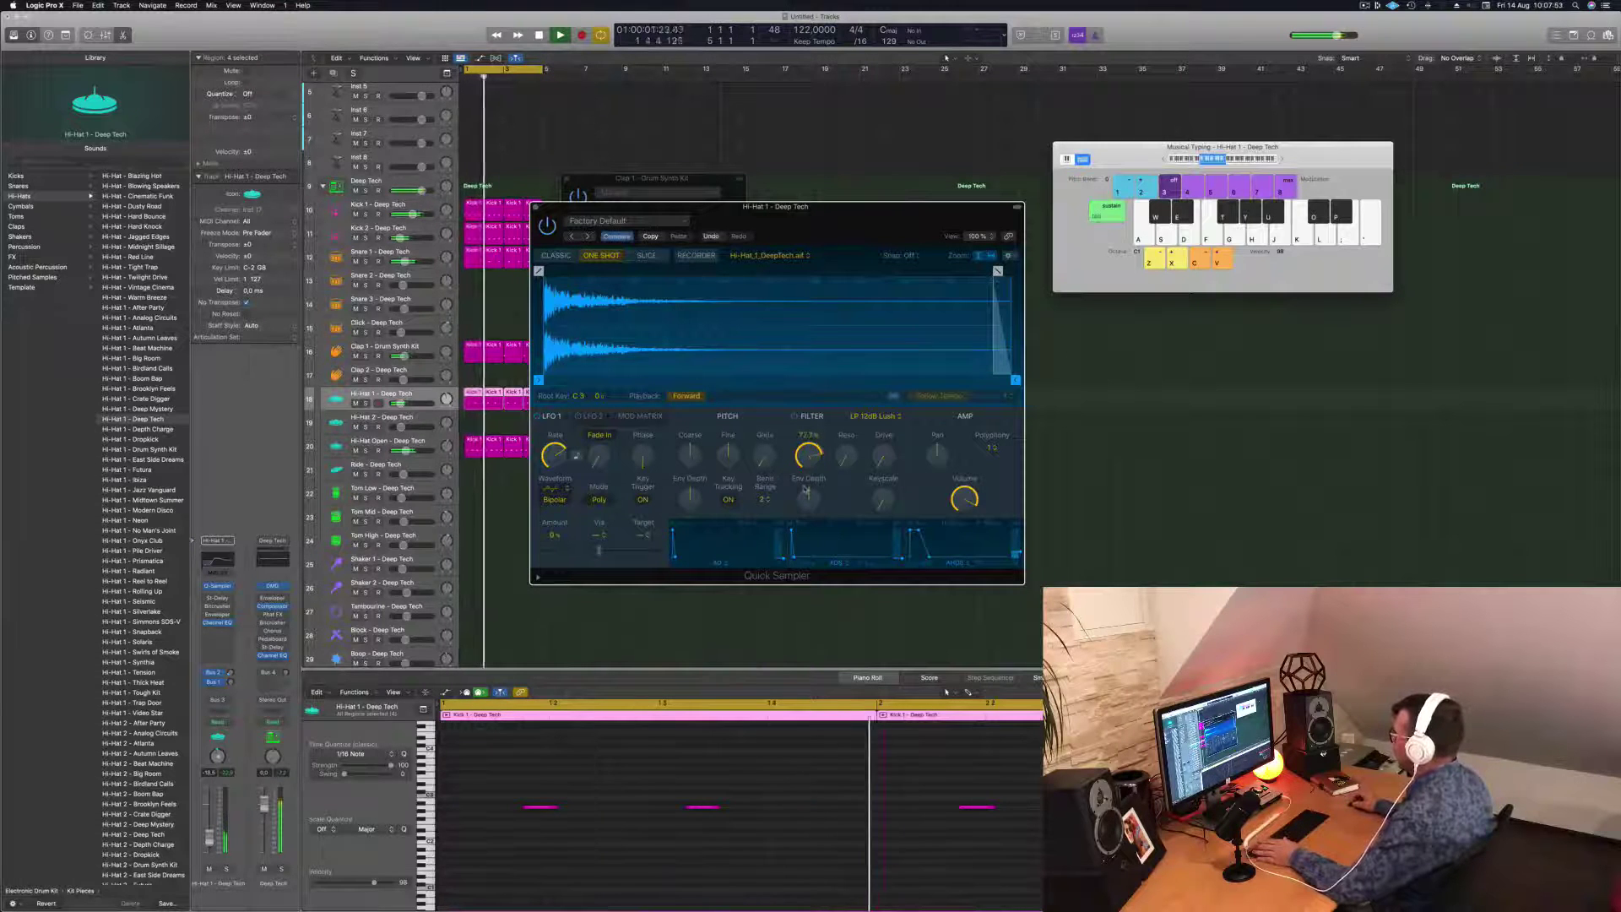
{"action": "left_click_drag", "start_coordinate": [808, 456], "coordinate": [817, 438]}
{"action": "left_click", "coordinate": [875, 416]}
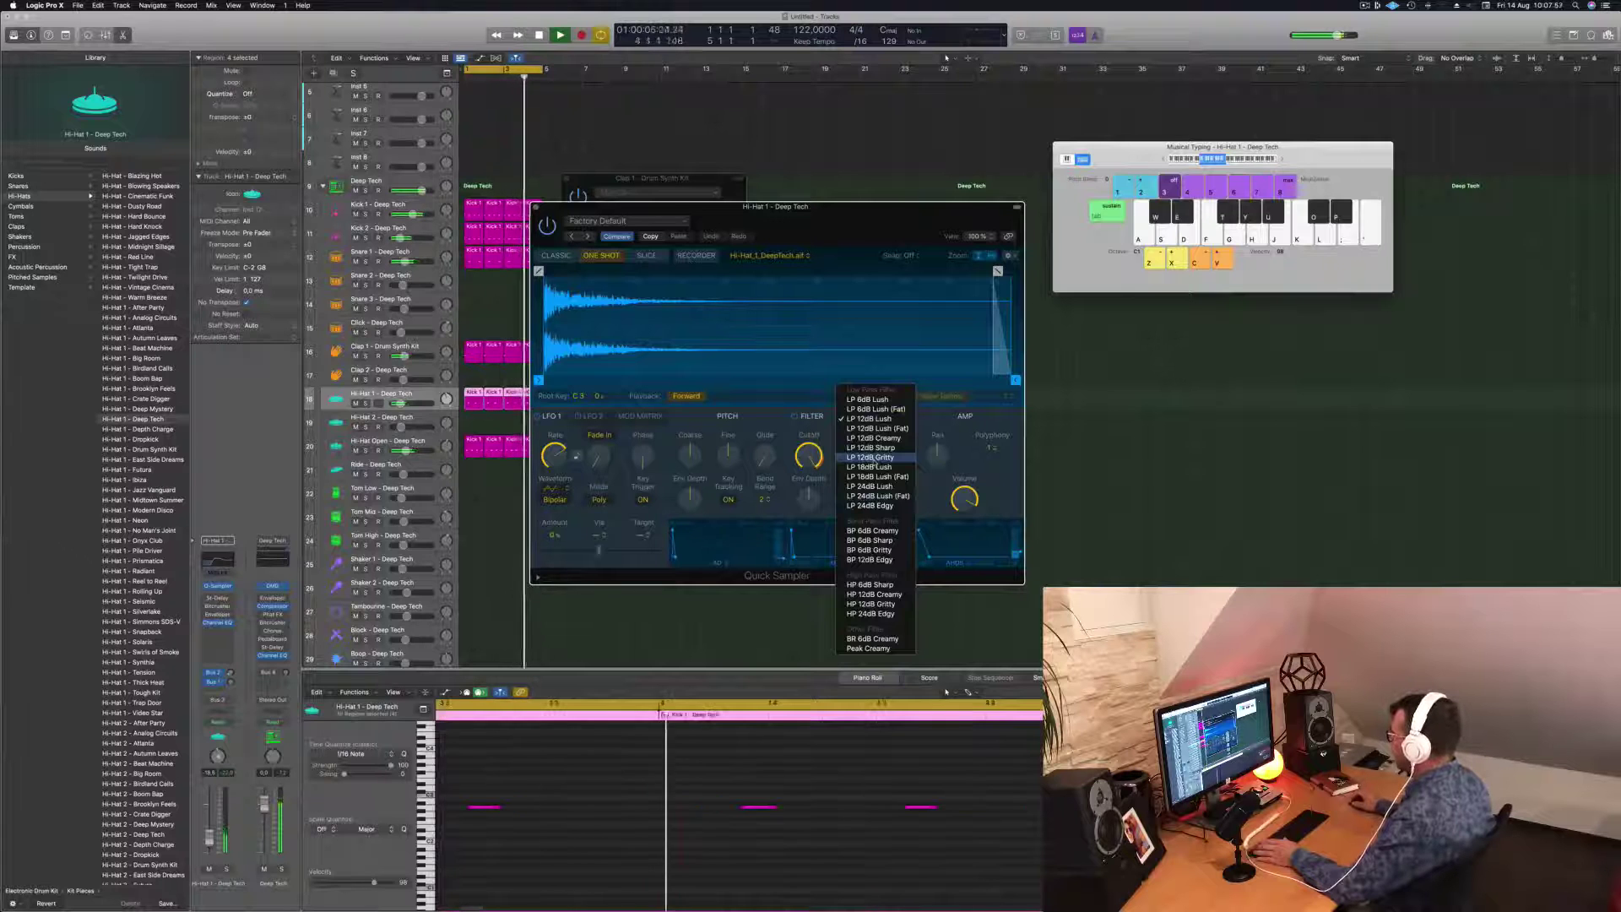
{"action": "left_click", "coordinate": [874, 594]}
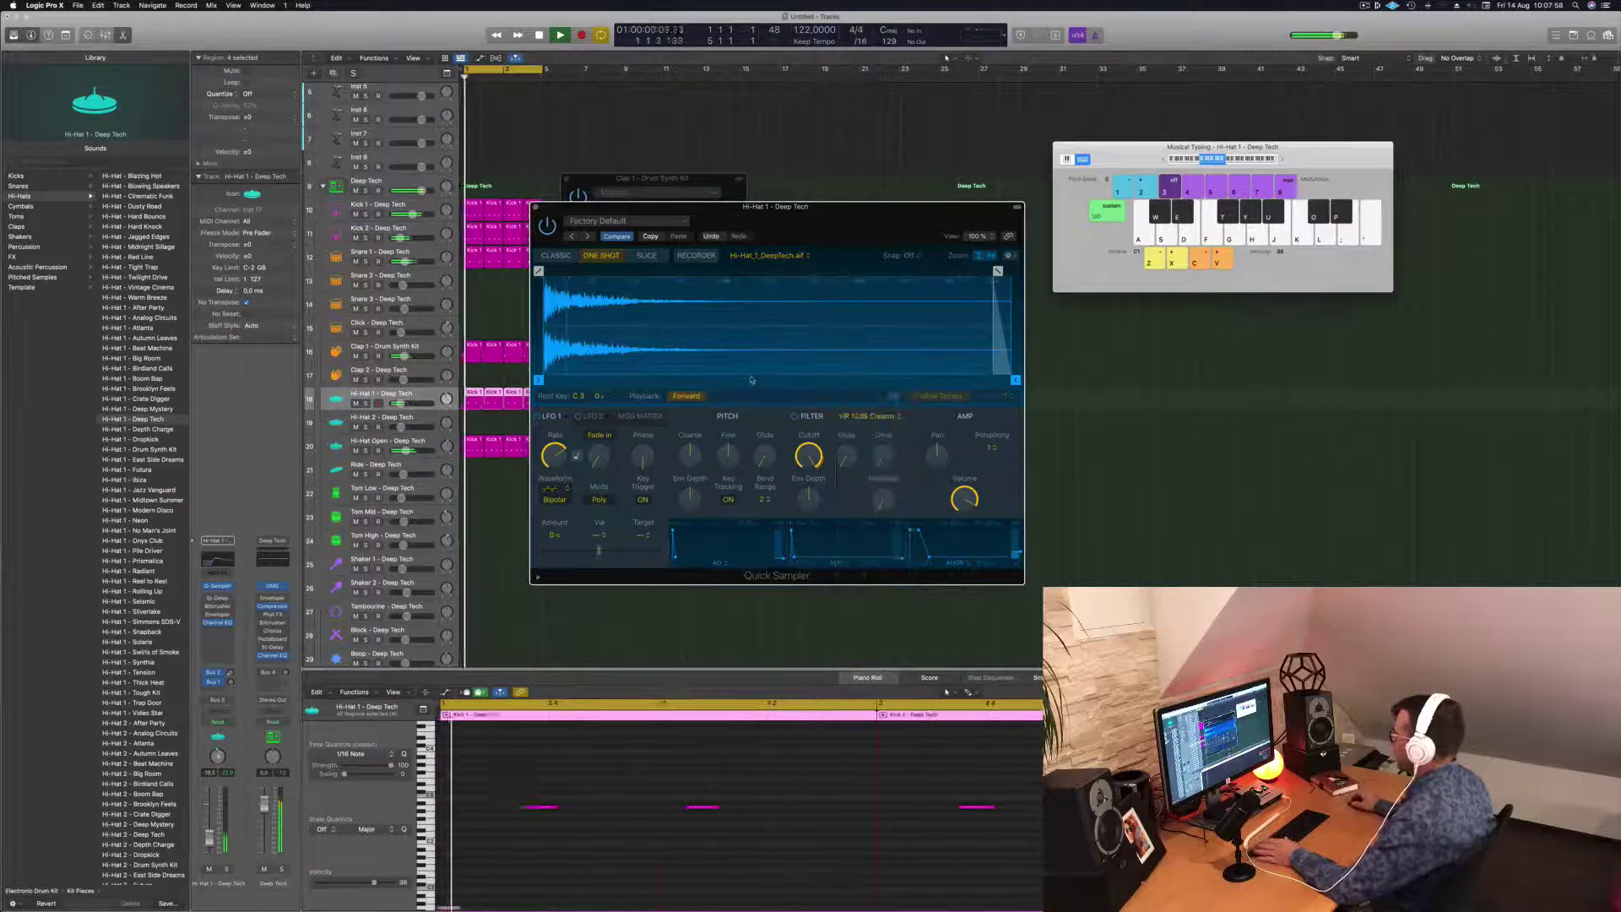
Step: Lower the Hi-Hat 1 filter cutoff, raise its resonance, drive and envelope depth, and close the Quick Sampler
{"action": "left_click_drag", "start_coordinate": [808, 456], "coordinate": [808, 539]}
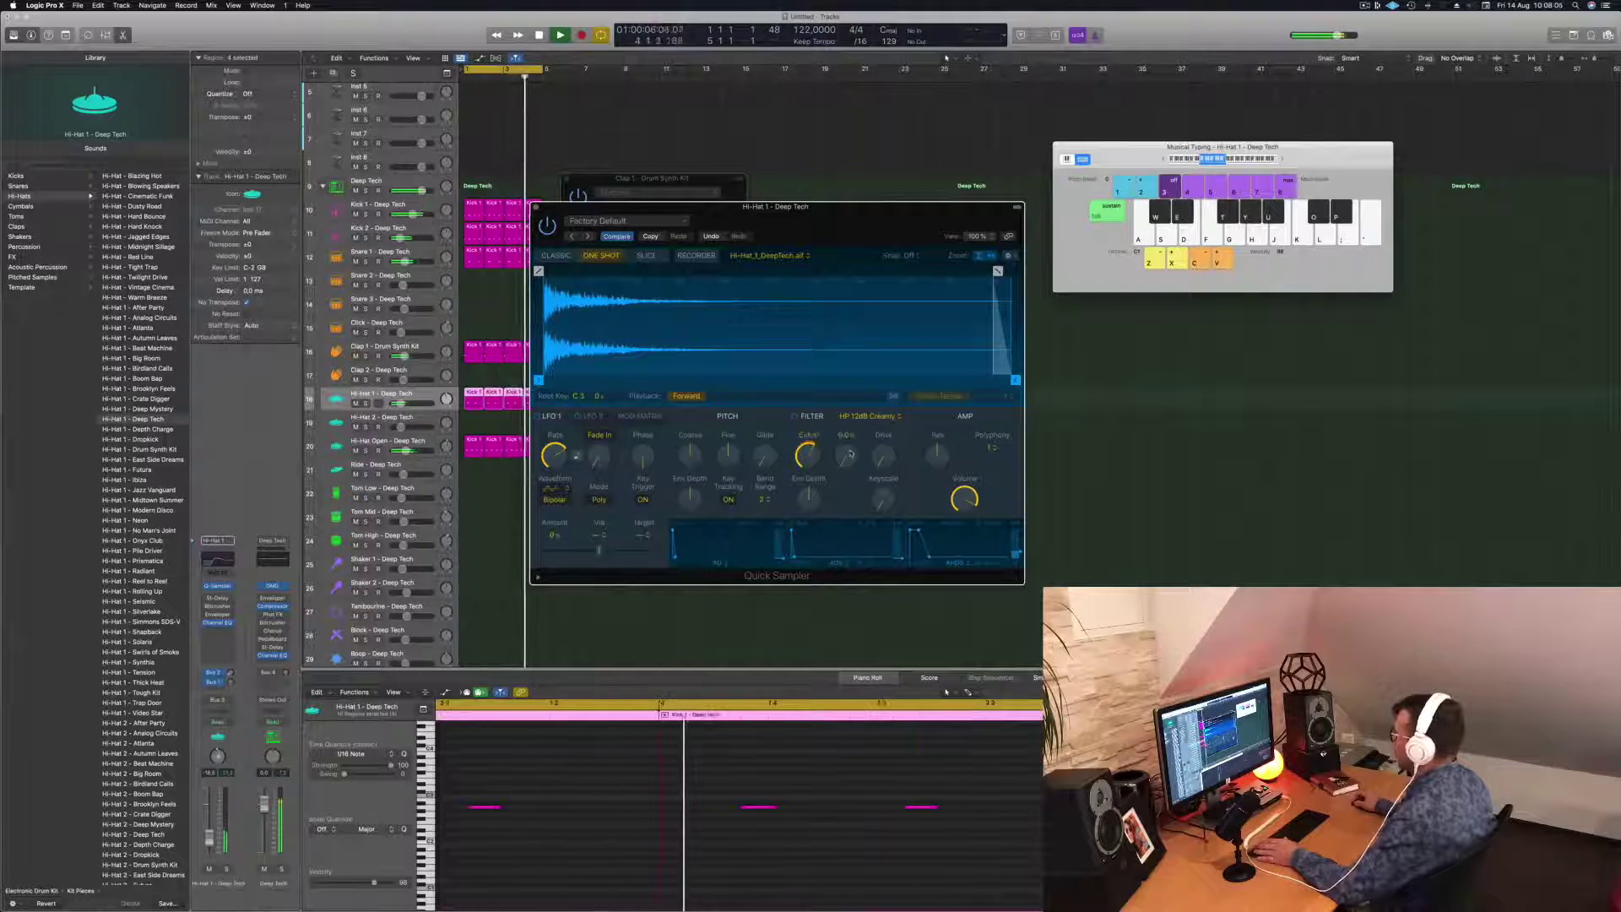
{"action": "left_click_drag", "start_coordinate": [841, 456], "coordinate": [857, 399]}
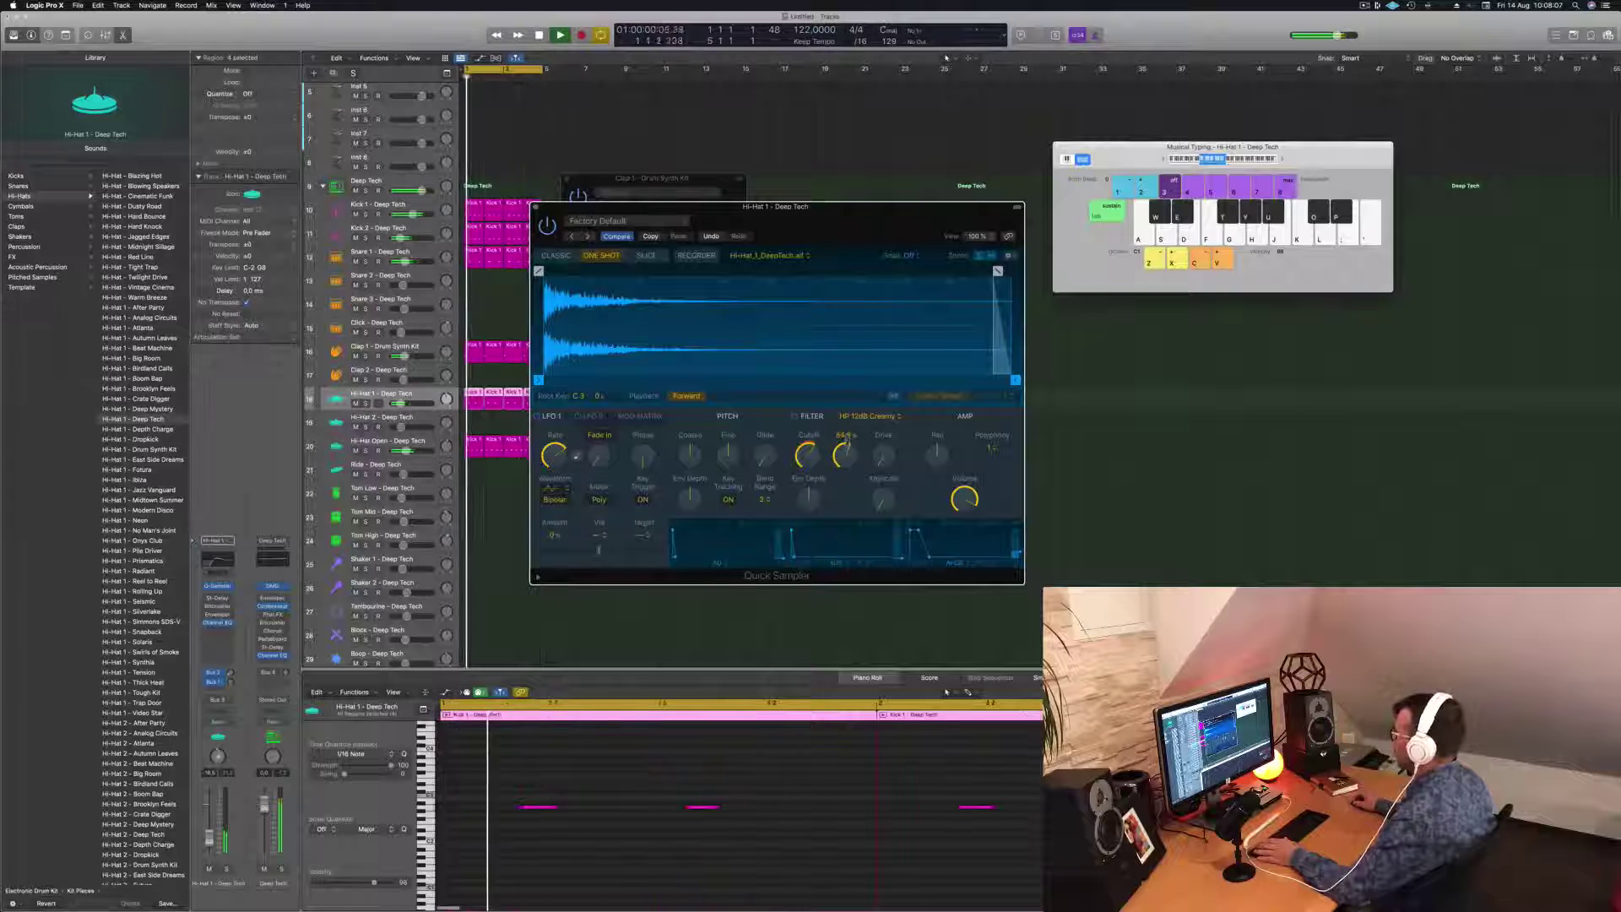
{"action": "left_click_drag", "start_coordinate": [883, 456], "coordinate": [883, 439]}
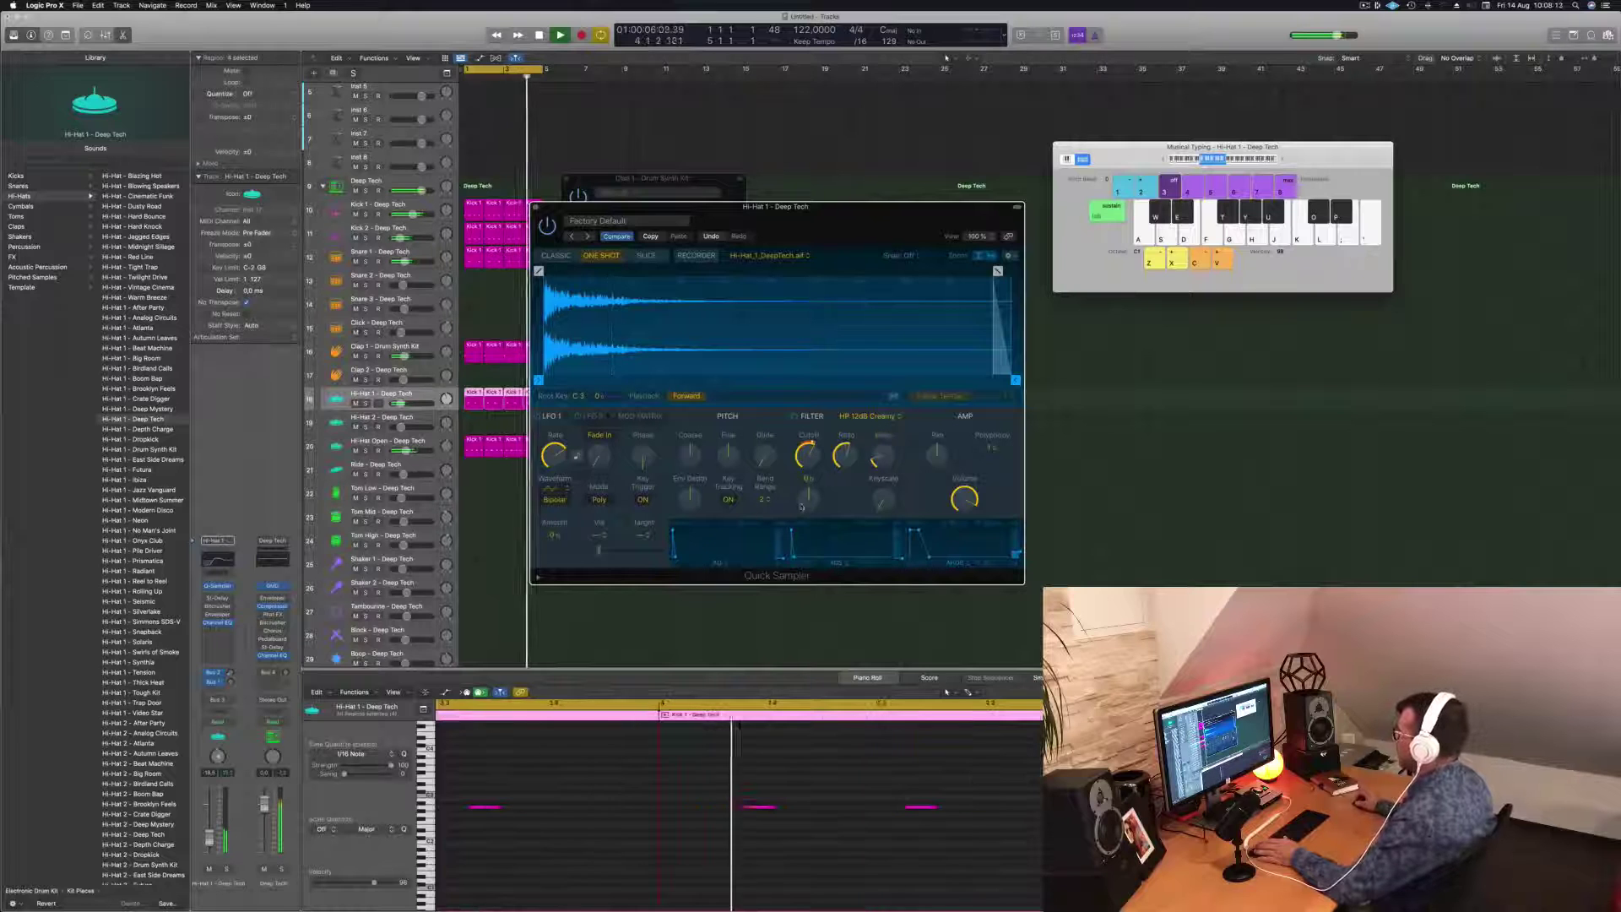
{"action": "left_click_drag", "start_coordinate": [808, 498], "coordinate": [814, 489]}
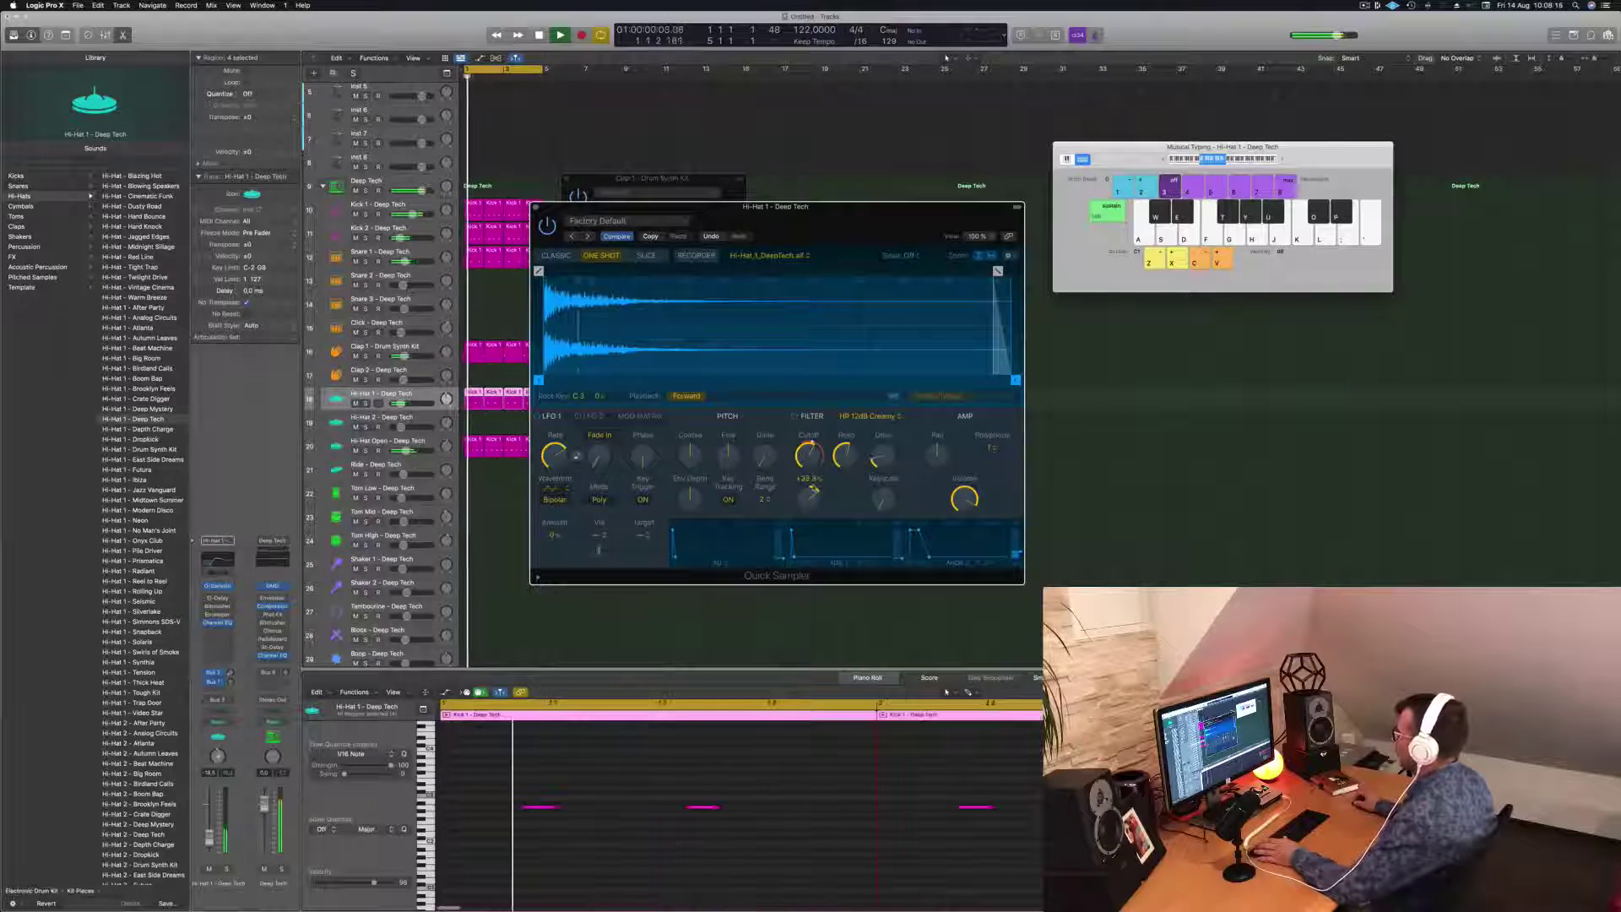
{"action": "left_click", "coordinate": [535, 207]}
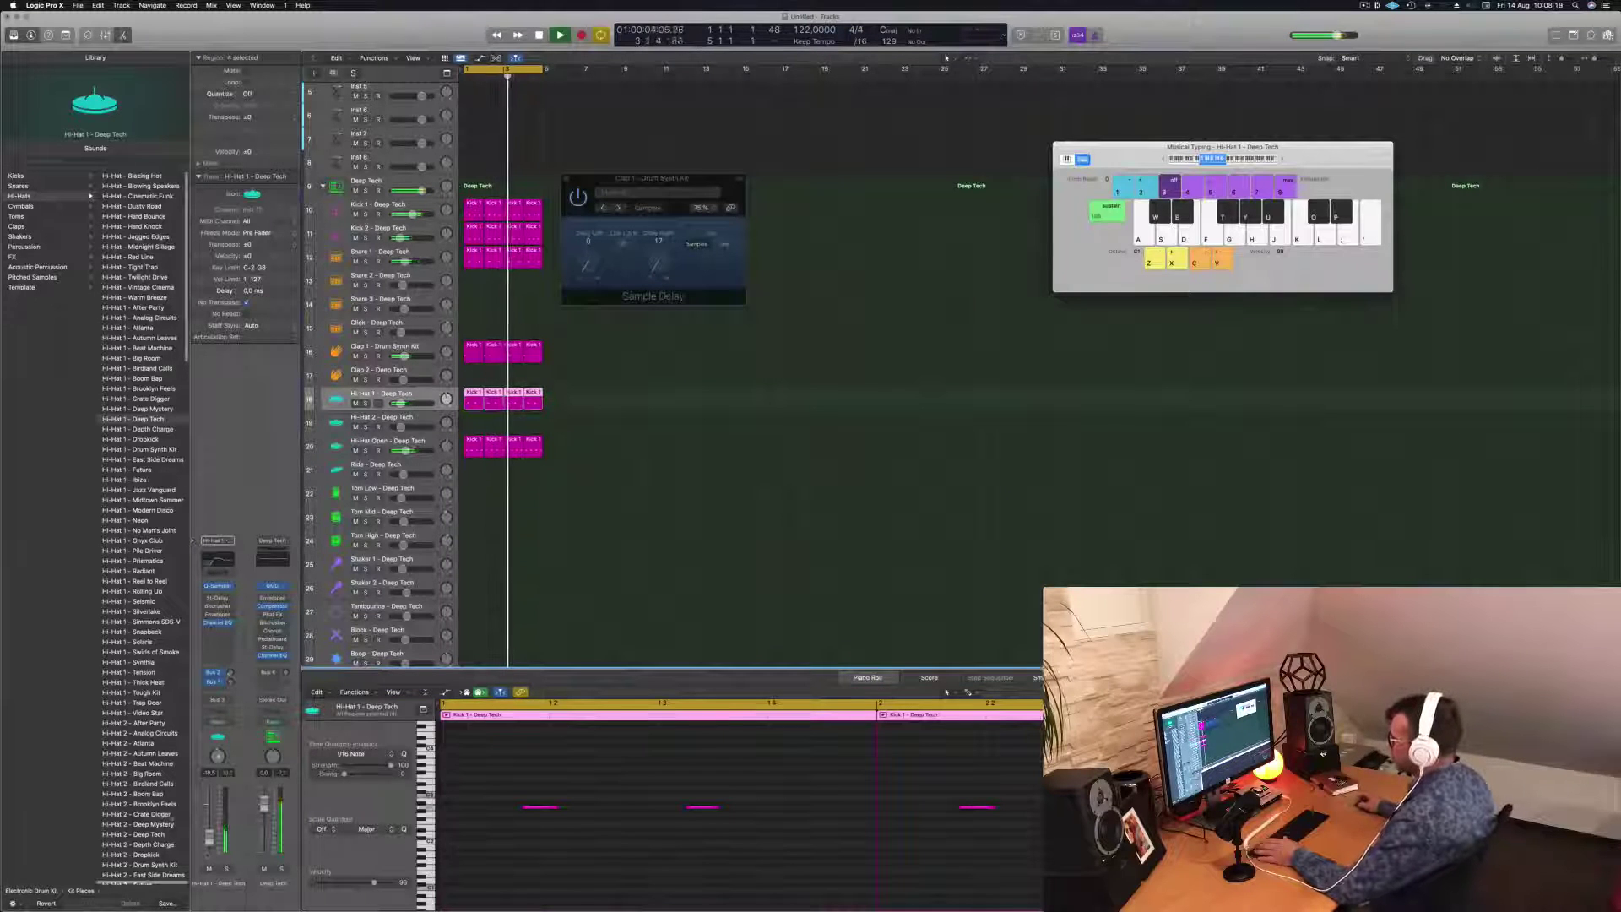
Step: Copy the first Hi-Hat Open region to the Tom Low track and keep only its last note, moved to a lower pitch
{"action": "left_click", "coordinate": [633, 380]}
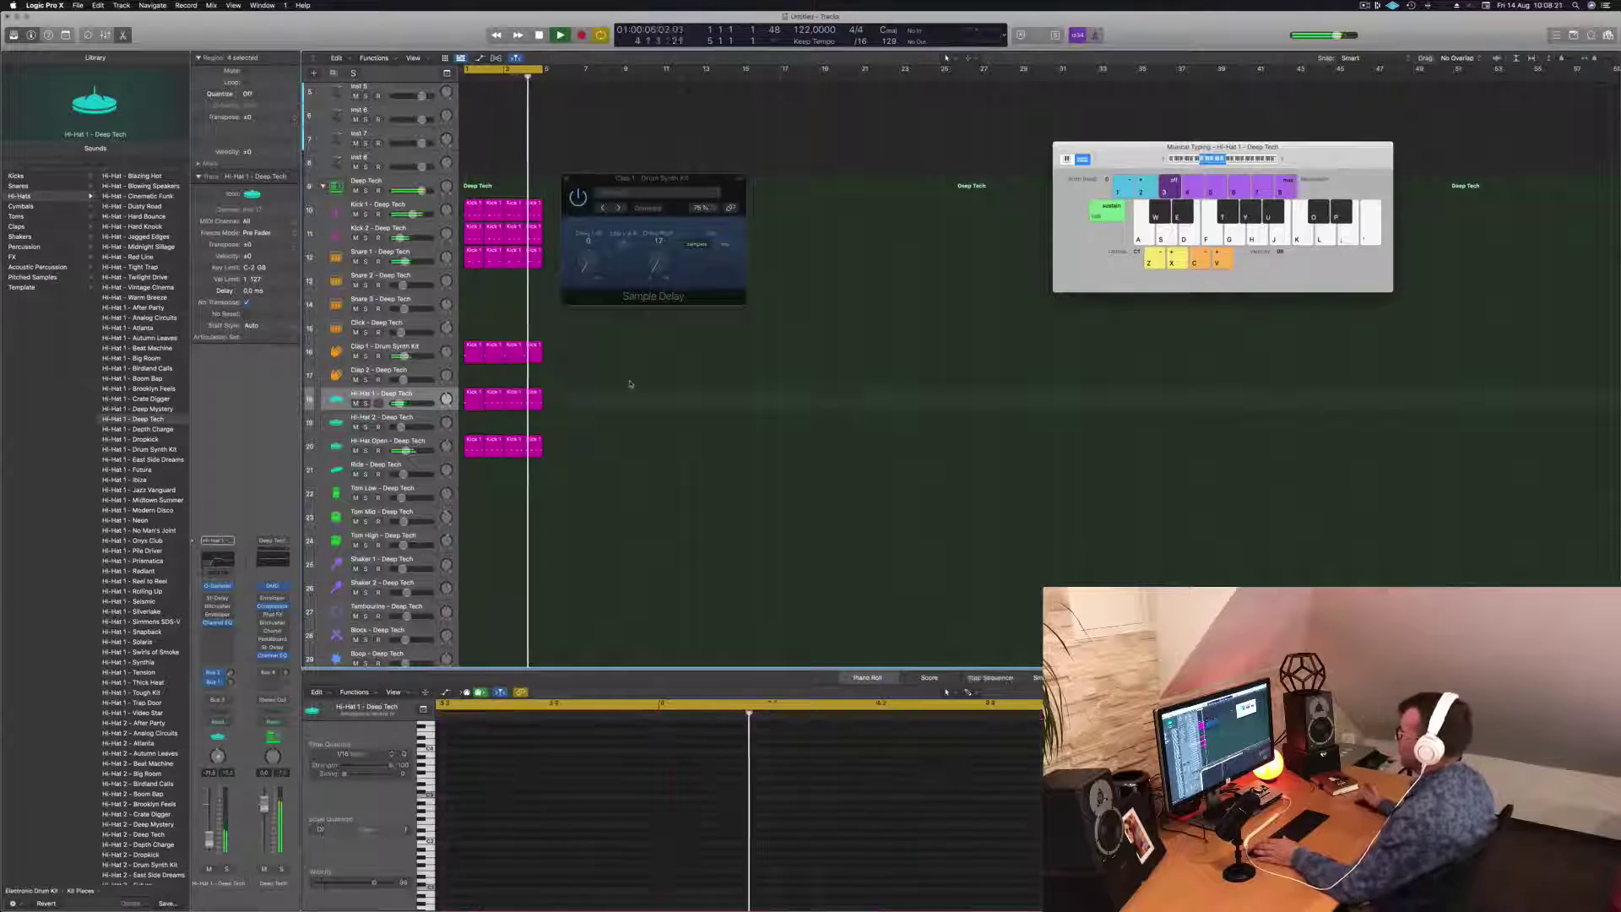
{"action": "scroll", "coordinate": [587, 418], "scroll_direction": "down", "scroll_amount": 1}
{"action": "scroll", "coordinate": [587, 418], "scroll_direction": "down", "scroll_amount": 1}
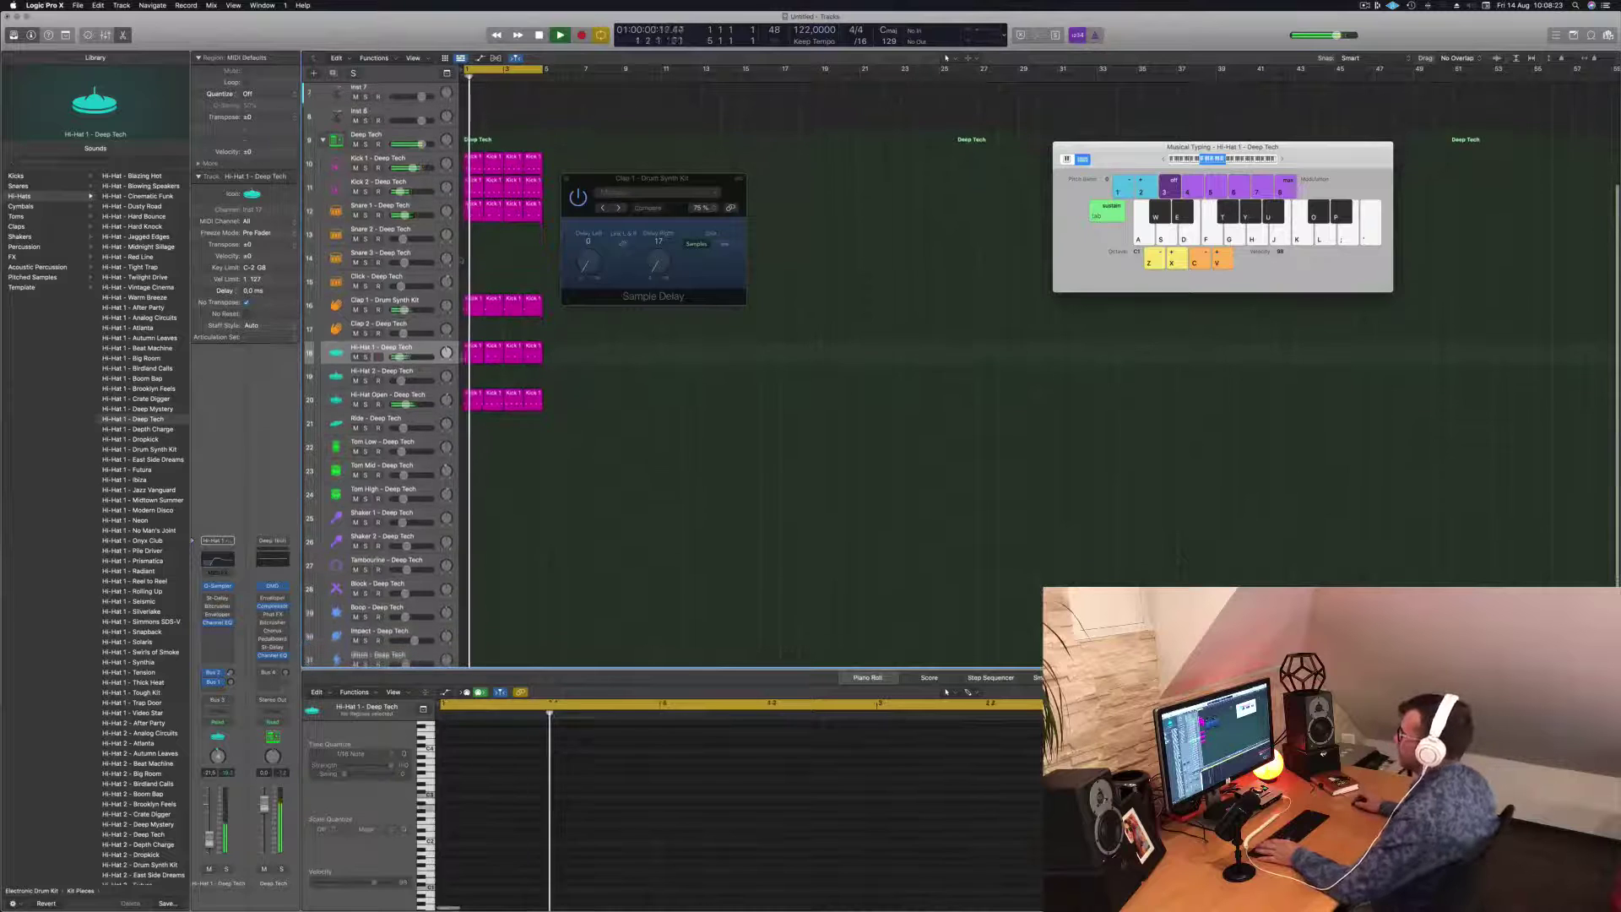
{"action": "left_click", "coordinate": [470, 398]}
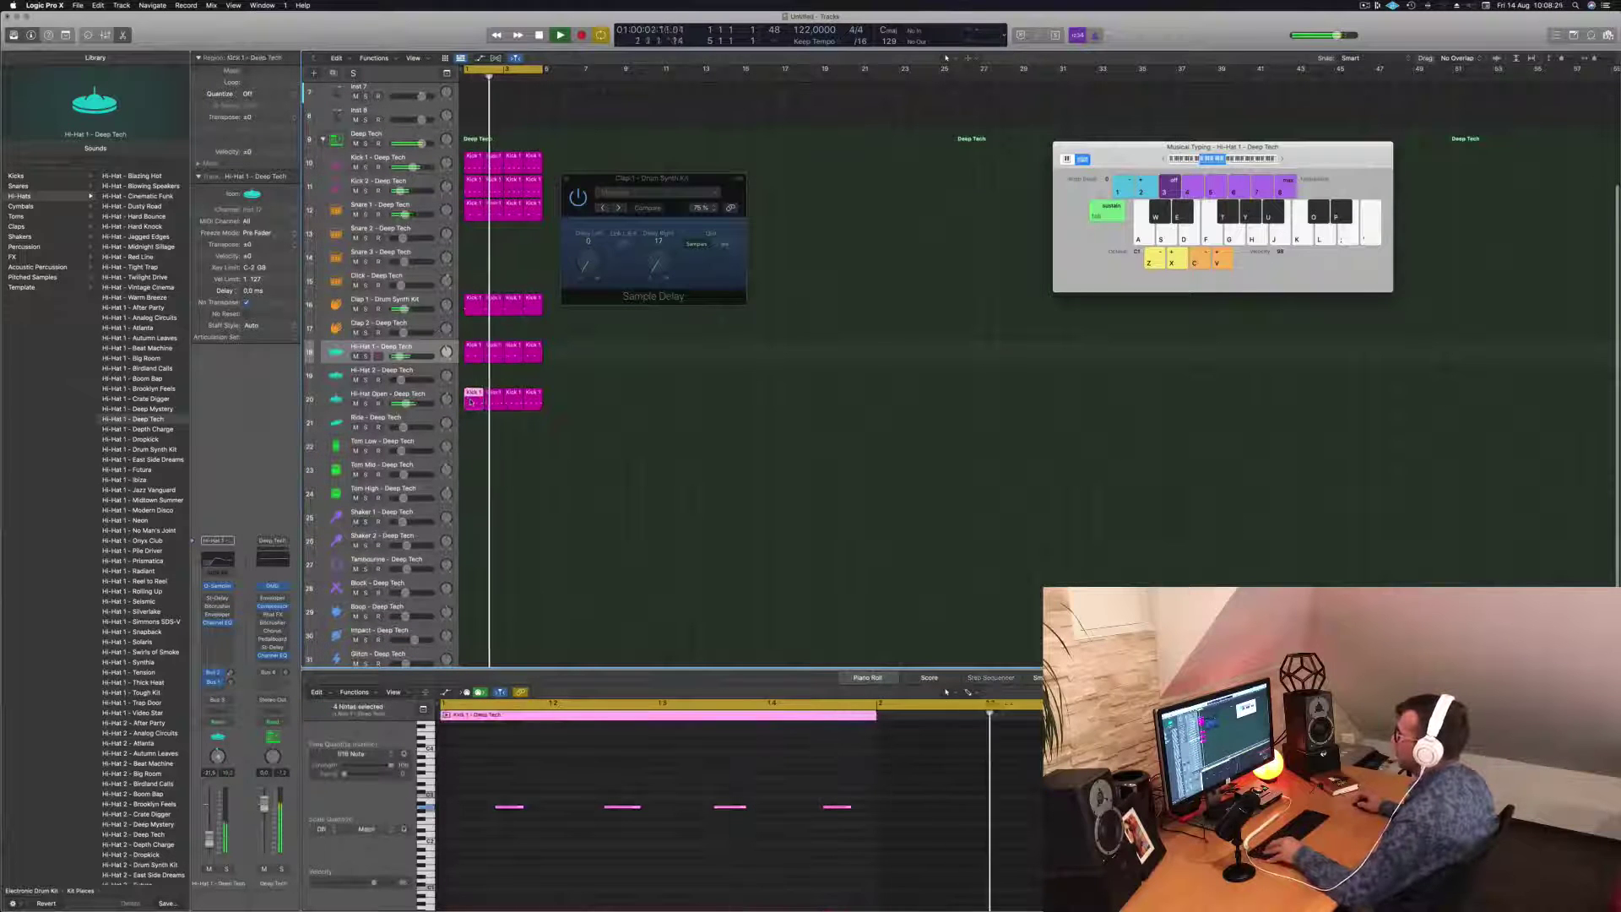
{"action": "left_click_drag", "start_coordinate": [470, 403], "coordinate": [462, 447]}
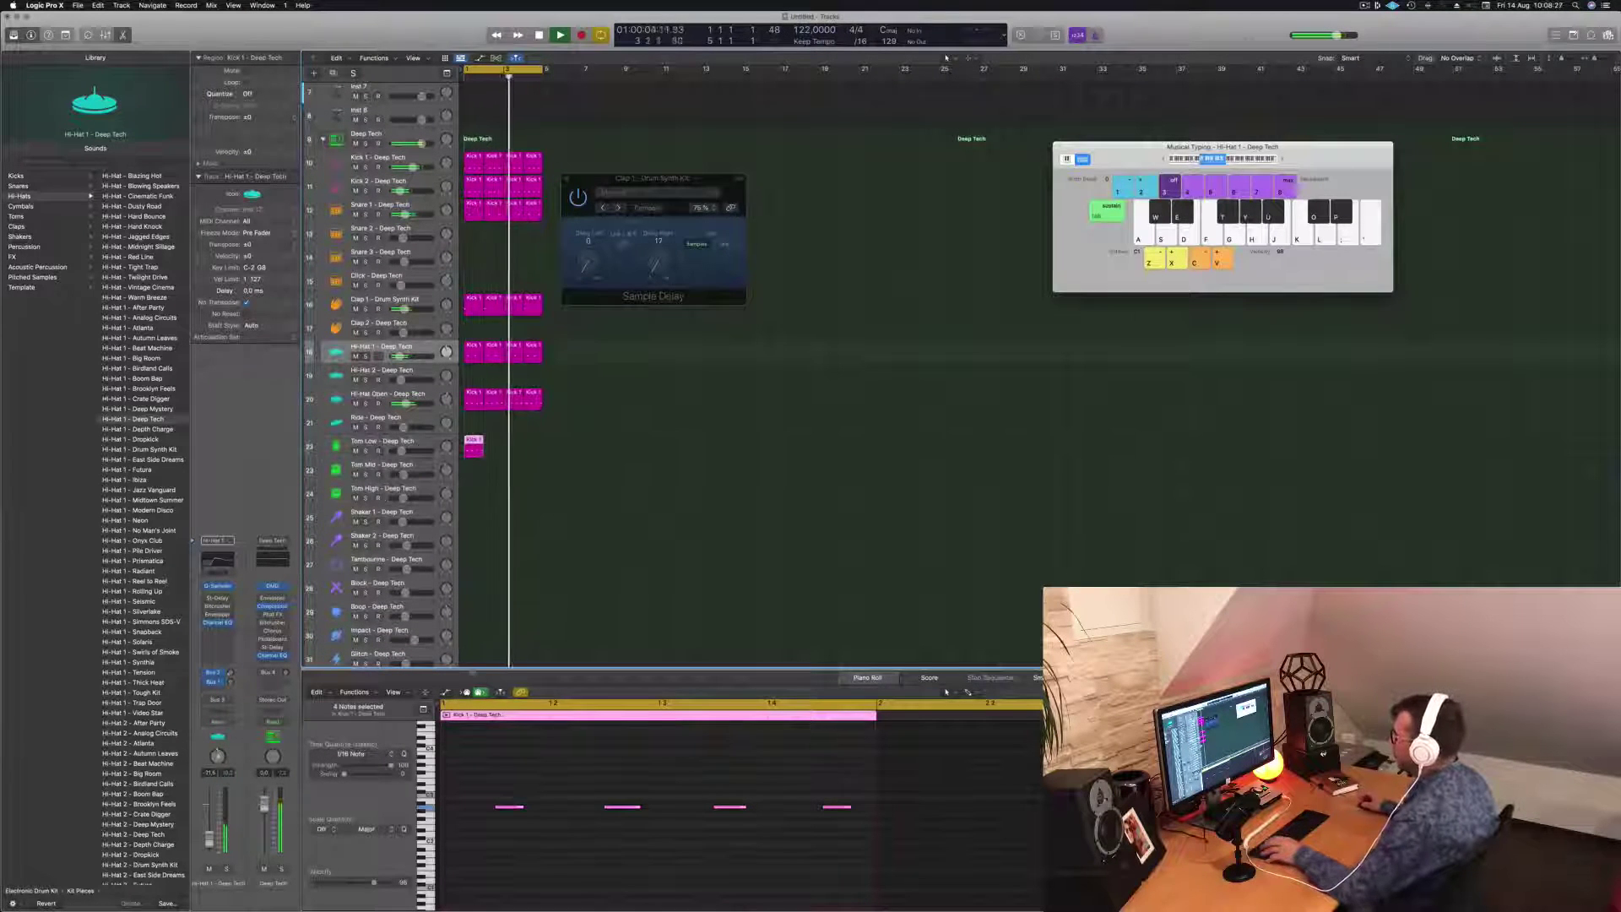
{"action": "left_click_drag", "start_coordinate": [469, 766], "coordinate": [756, 863]}
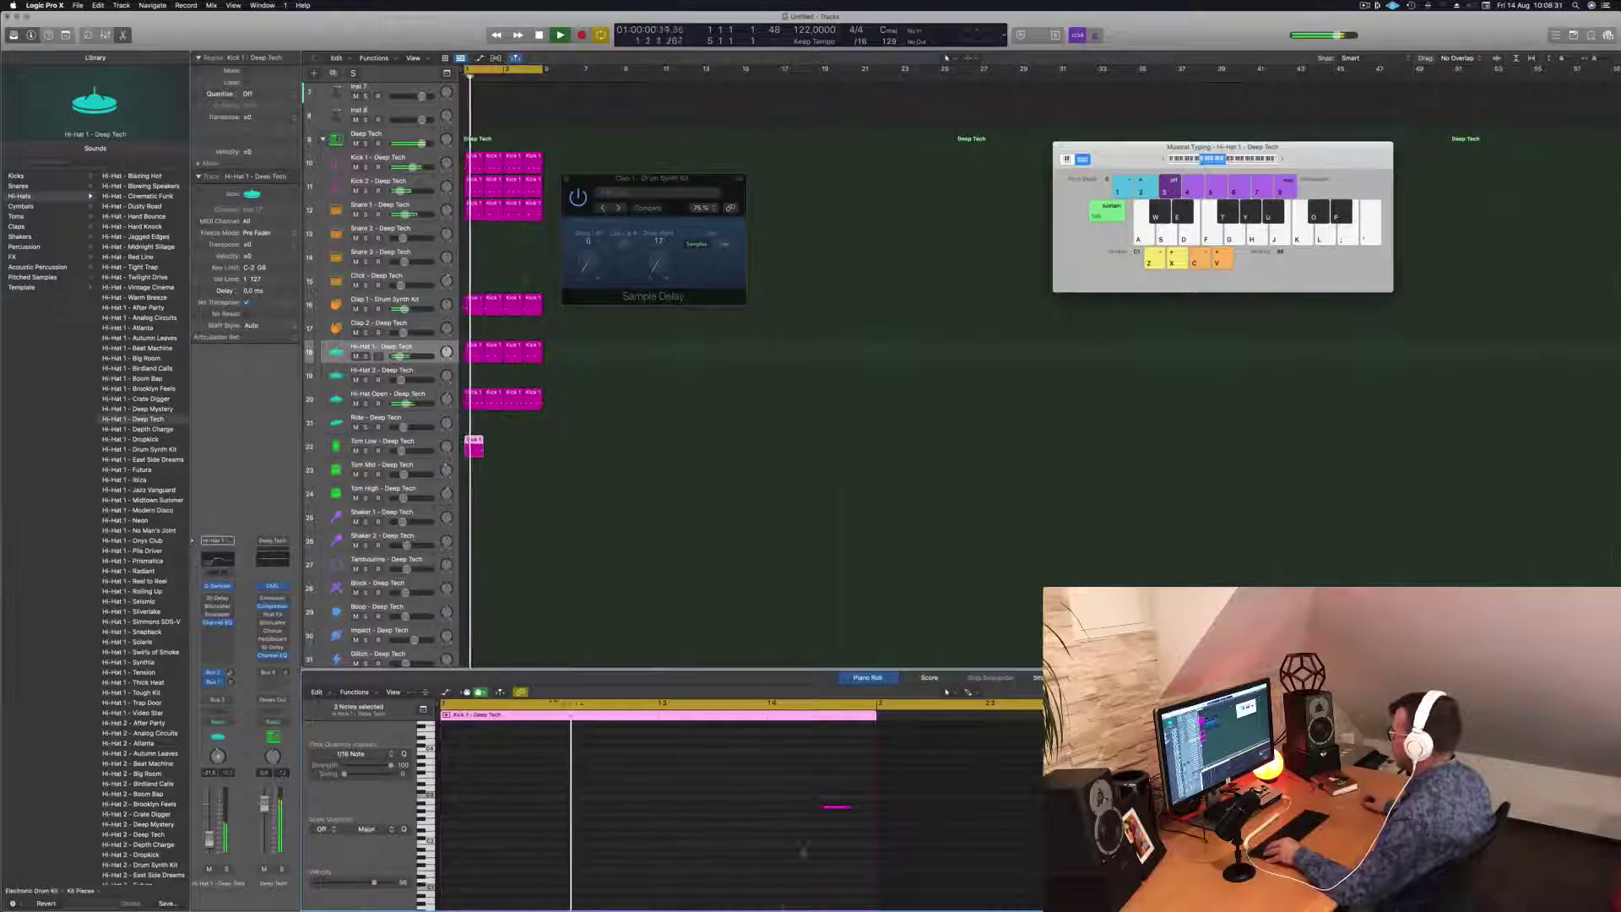
{"action": "left_click_drag", "start_coordinate": [806, 801], "coordinate": [840, 824]}
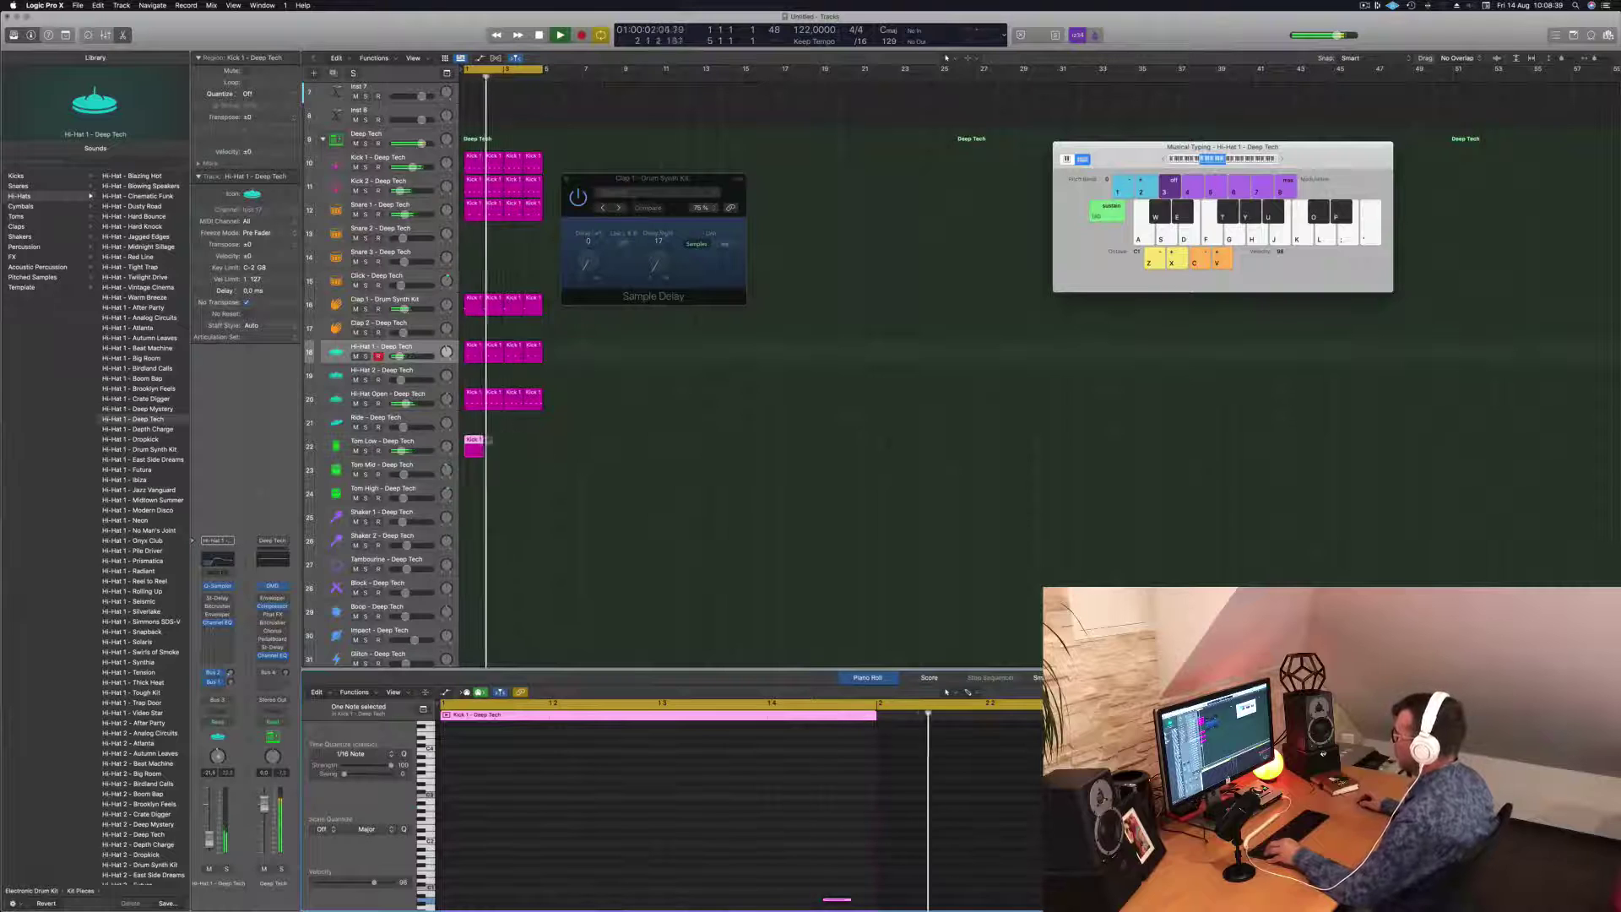
Step: Duplicate the Tom Low region until it fills four bars and select all four Tom Low regions
{"action": "left_click", "coordinate": [498, 450]}
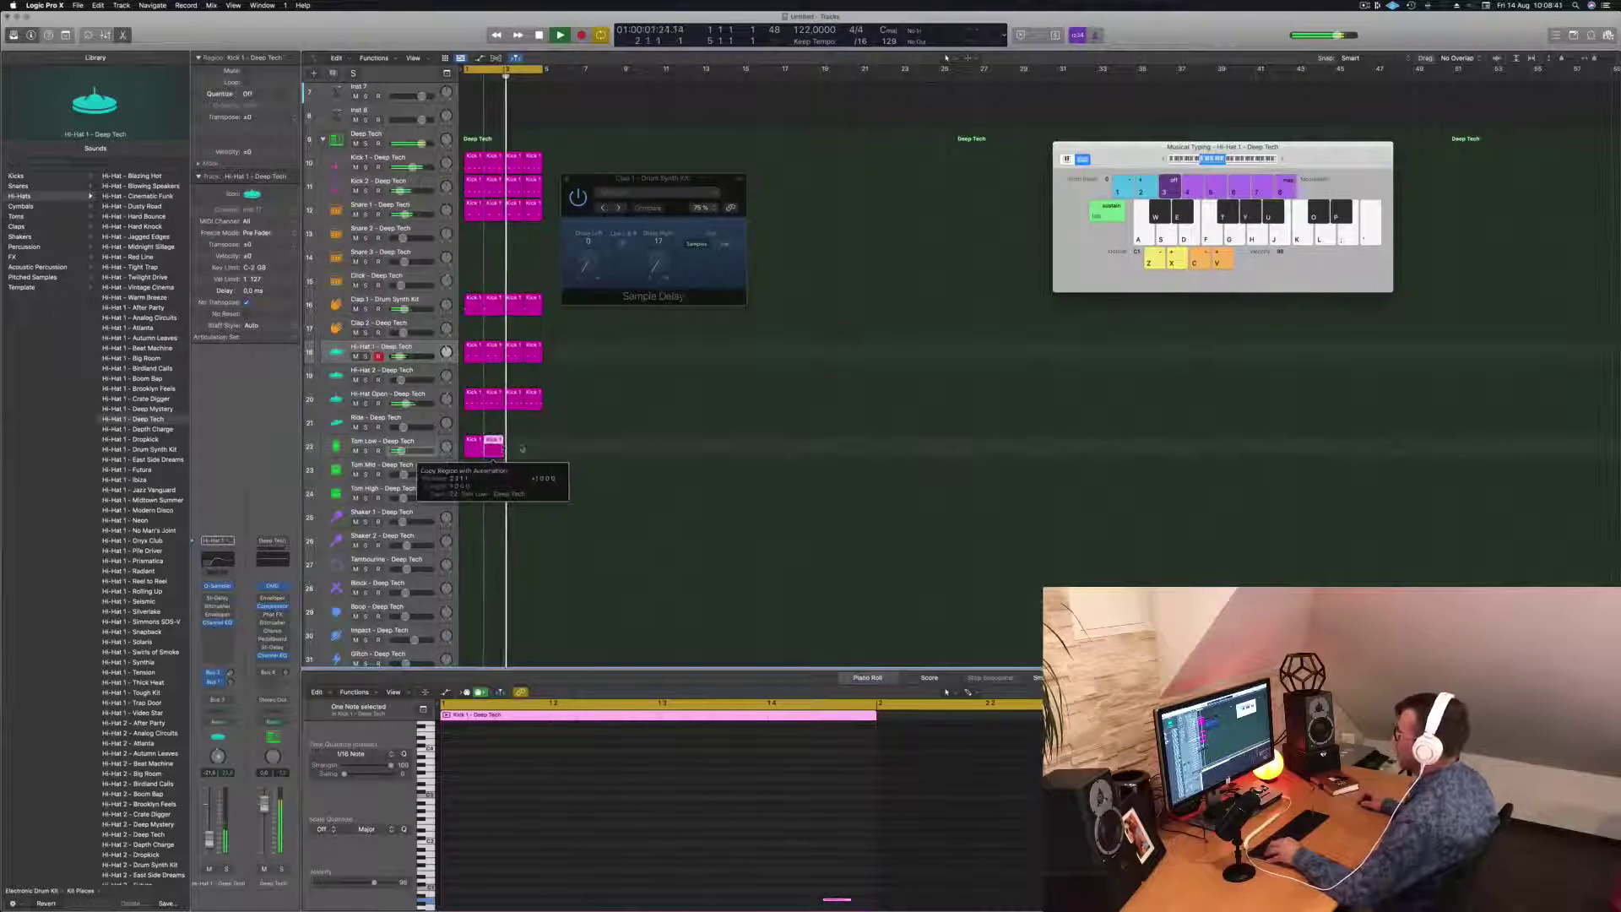
{"action": "mouse_move", "coordinate": [521, 448]}
{"action": "left_mouse_down"}
{"action": "mouse_move", "coordinate": [504, 450]}
{"action": "mouse_move", "coordinate": [518, 448]}
{"action": "left_mouse_up"}
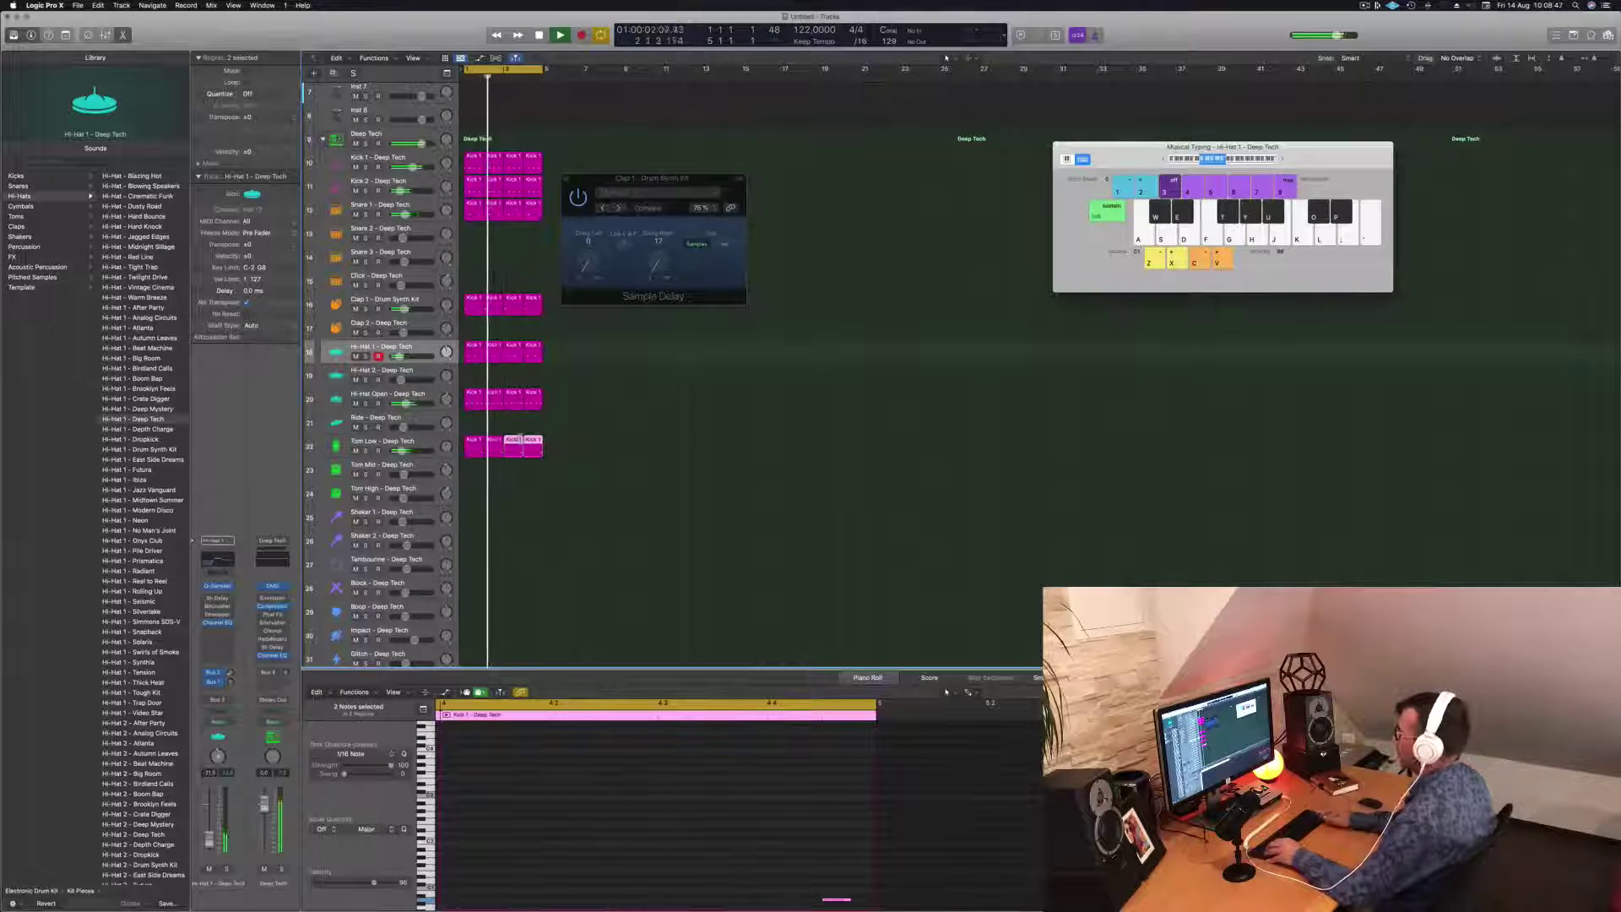
{"action": "left_click", "coordinate": [474, 449], "text": "shift"}
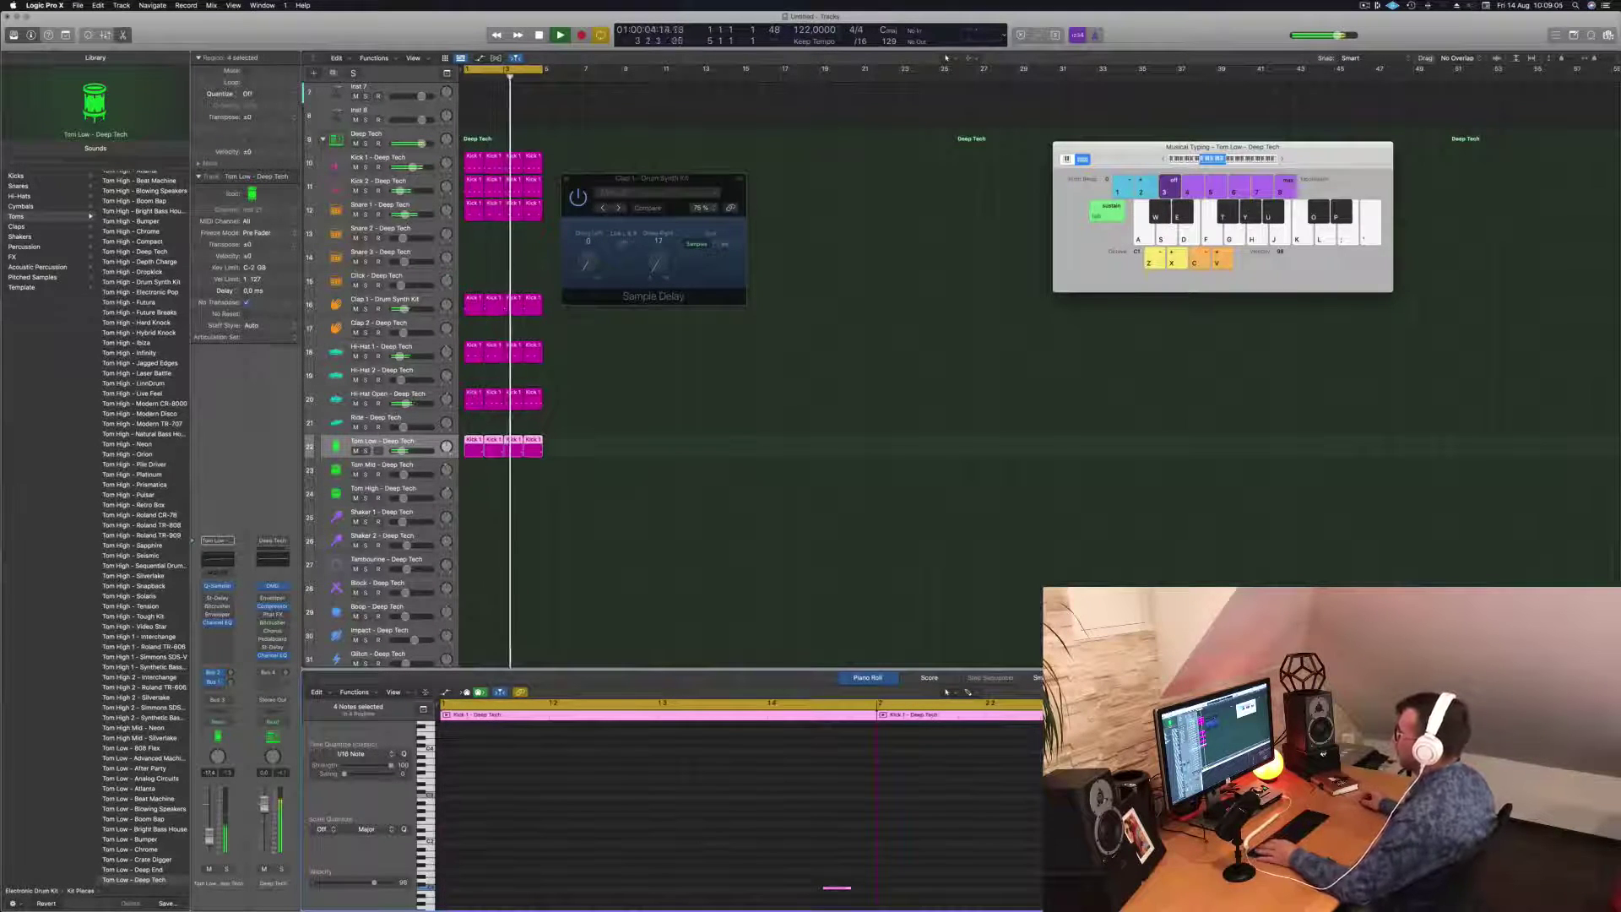
Step: Copy the Tom Low notes to an earlier position at a higher pitch in every bar, and deselect the regions
{"action": "scroll", "coordinate": [579, 787], "scroll_direction": "down", "scroll_amount": 3}
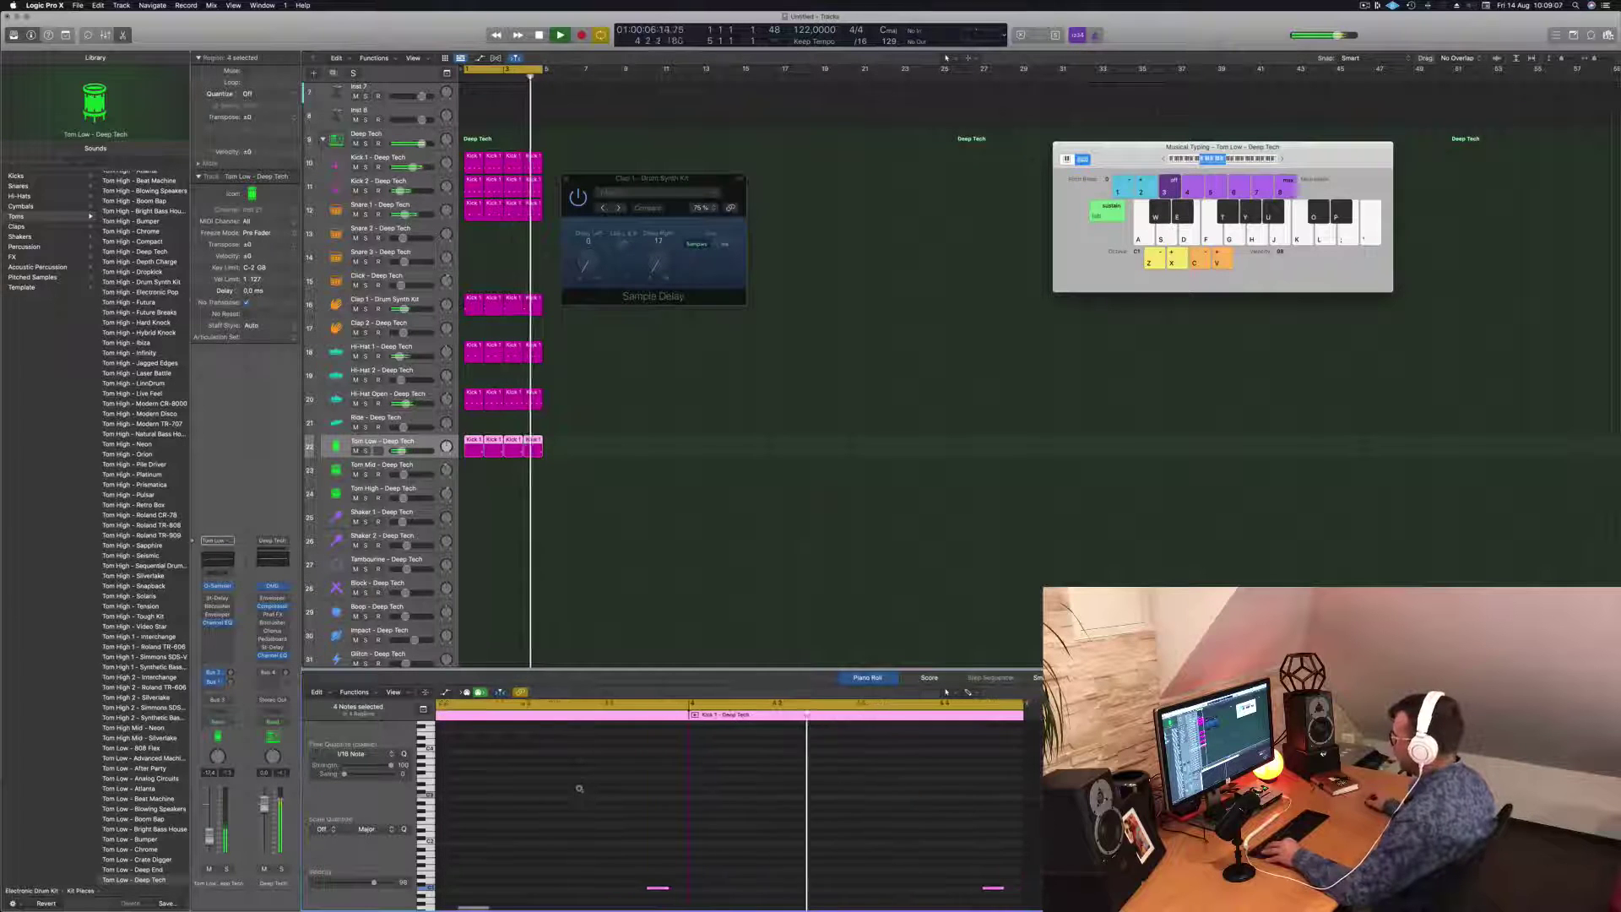
{"action": "scroll", "coordinate": [544, 835], "scroll_direction": "down", "scroll_amount": 2}
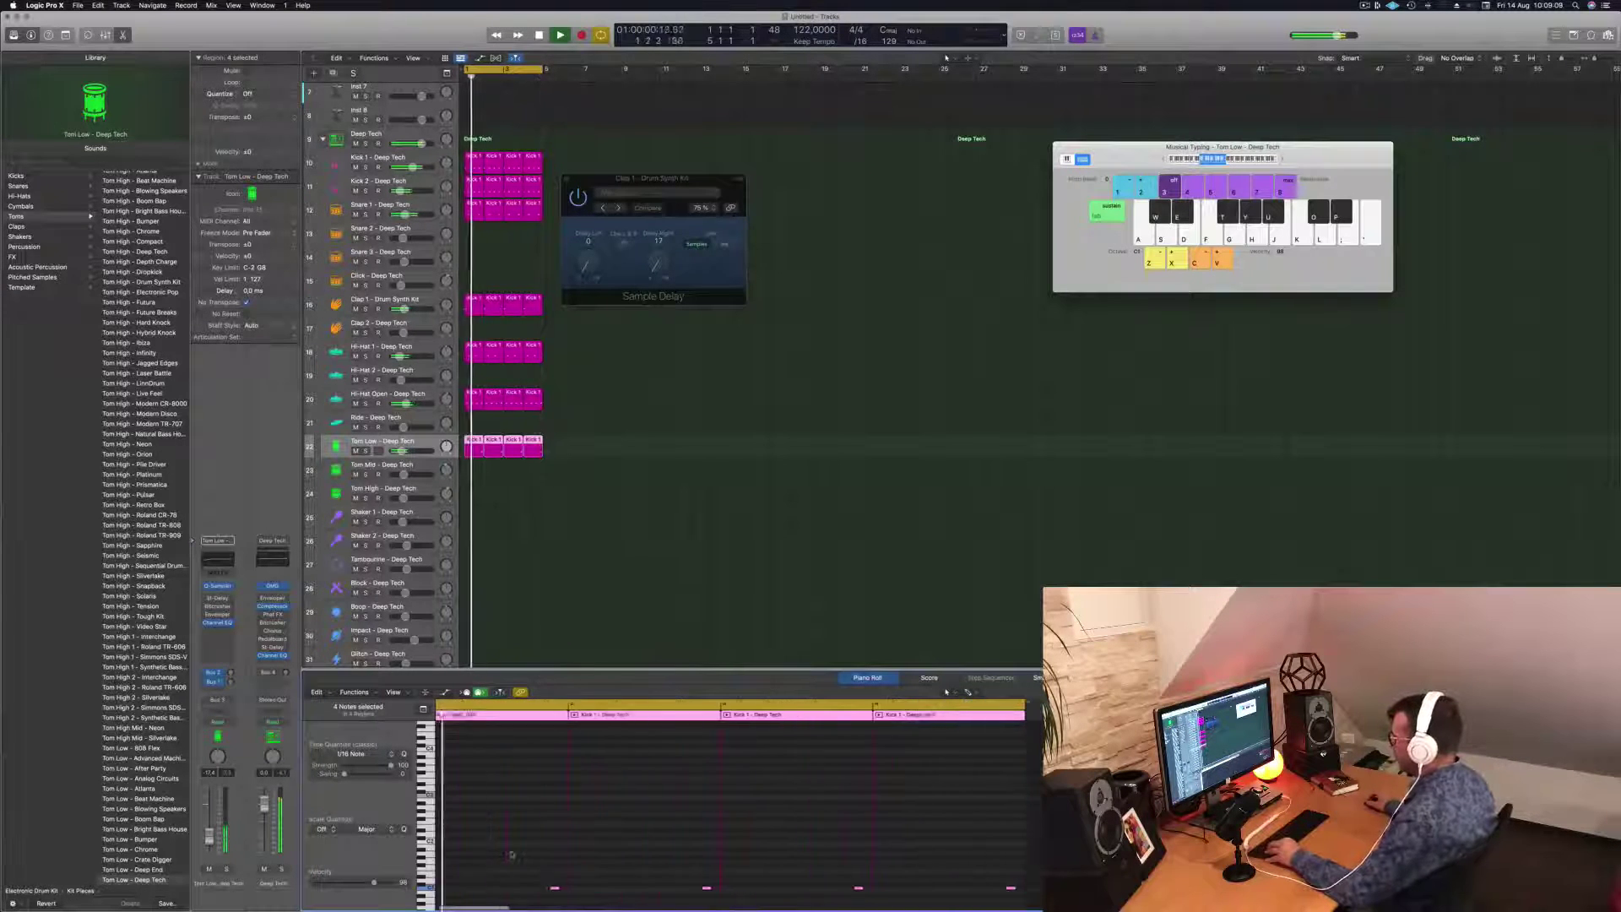
{"action": "left_click_drag", "start_coordinate": [517, 856], "coordinate": [439, 709]}
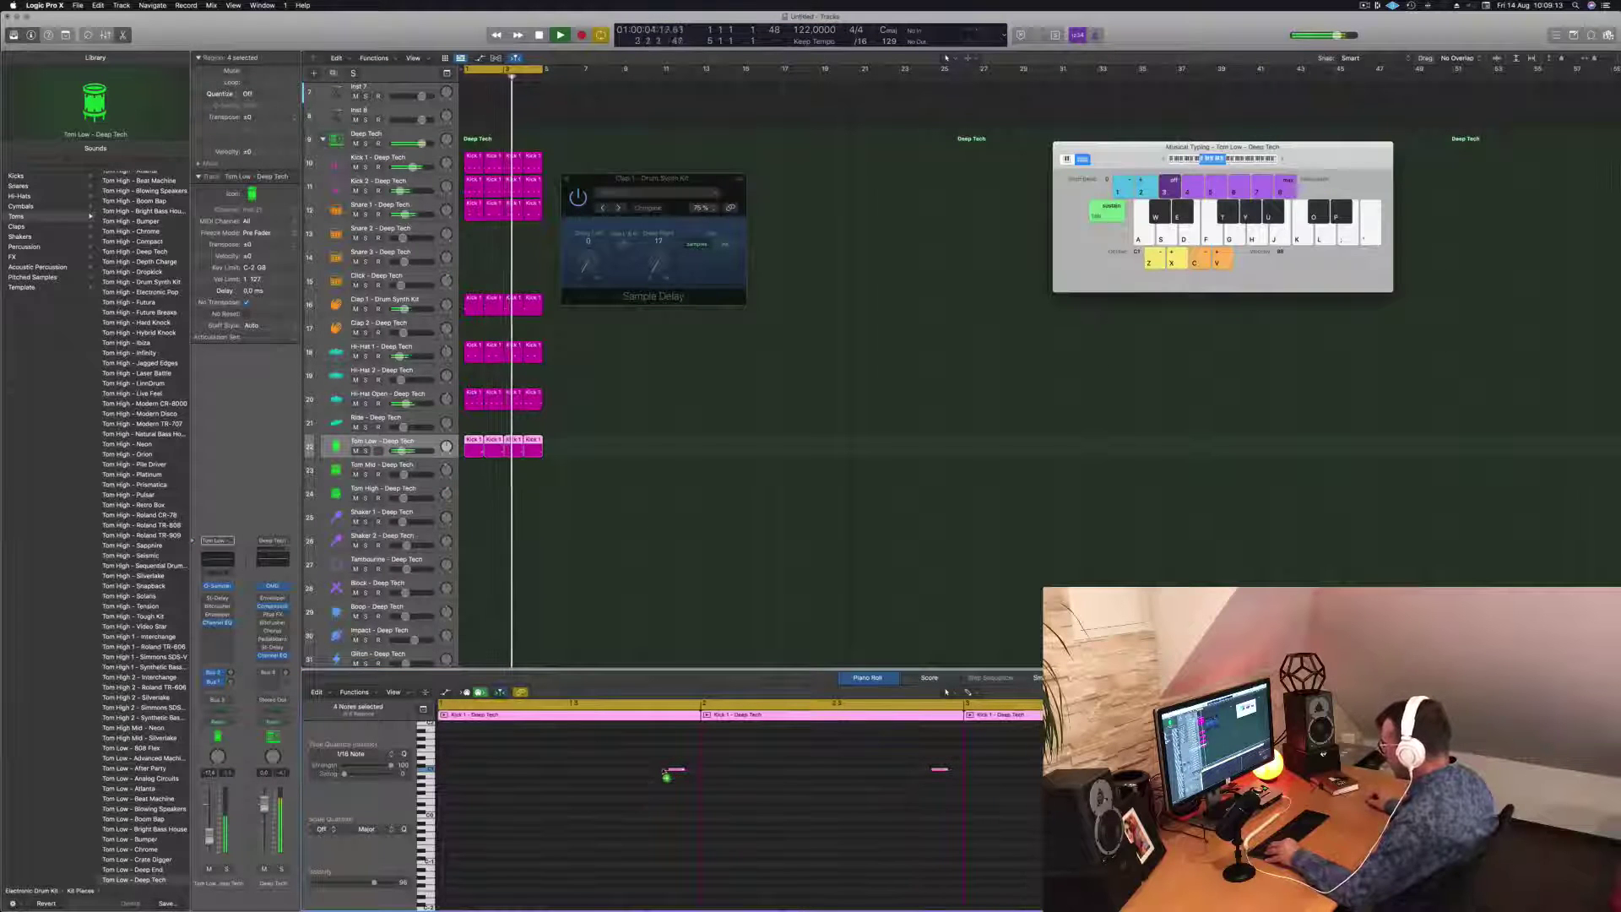
{"action": "left_click_drag", "start_coordinate": [664, 771], "coordinate": [625, 771]}
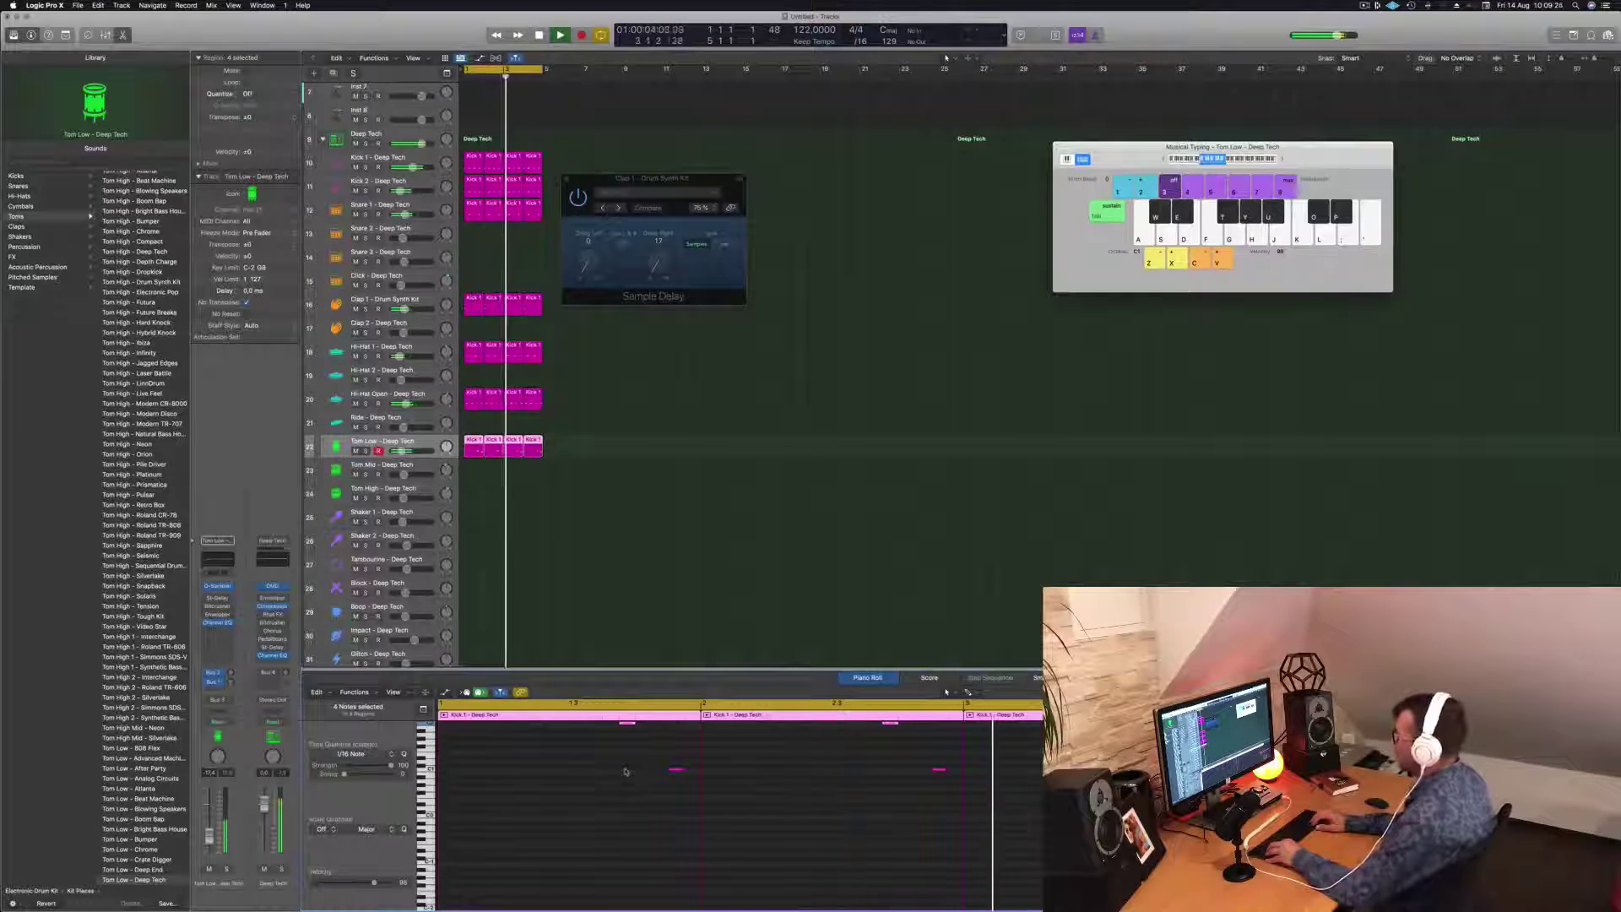
{"action": "left_click", "coordinate": [474, 461]}
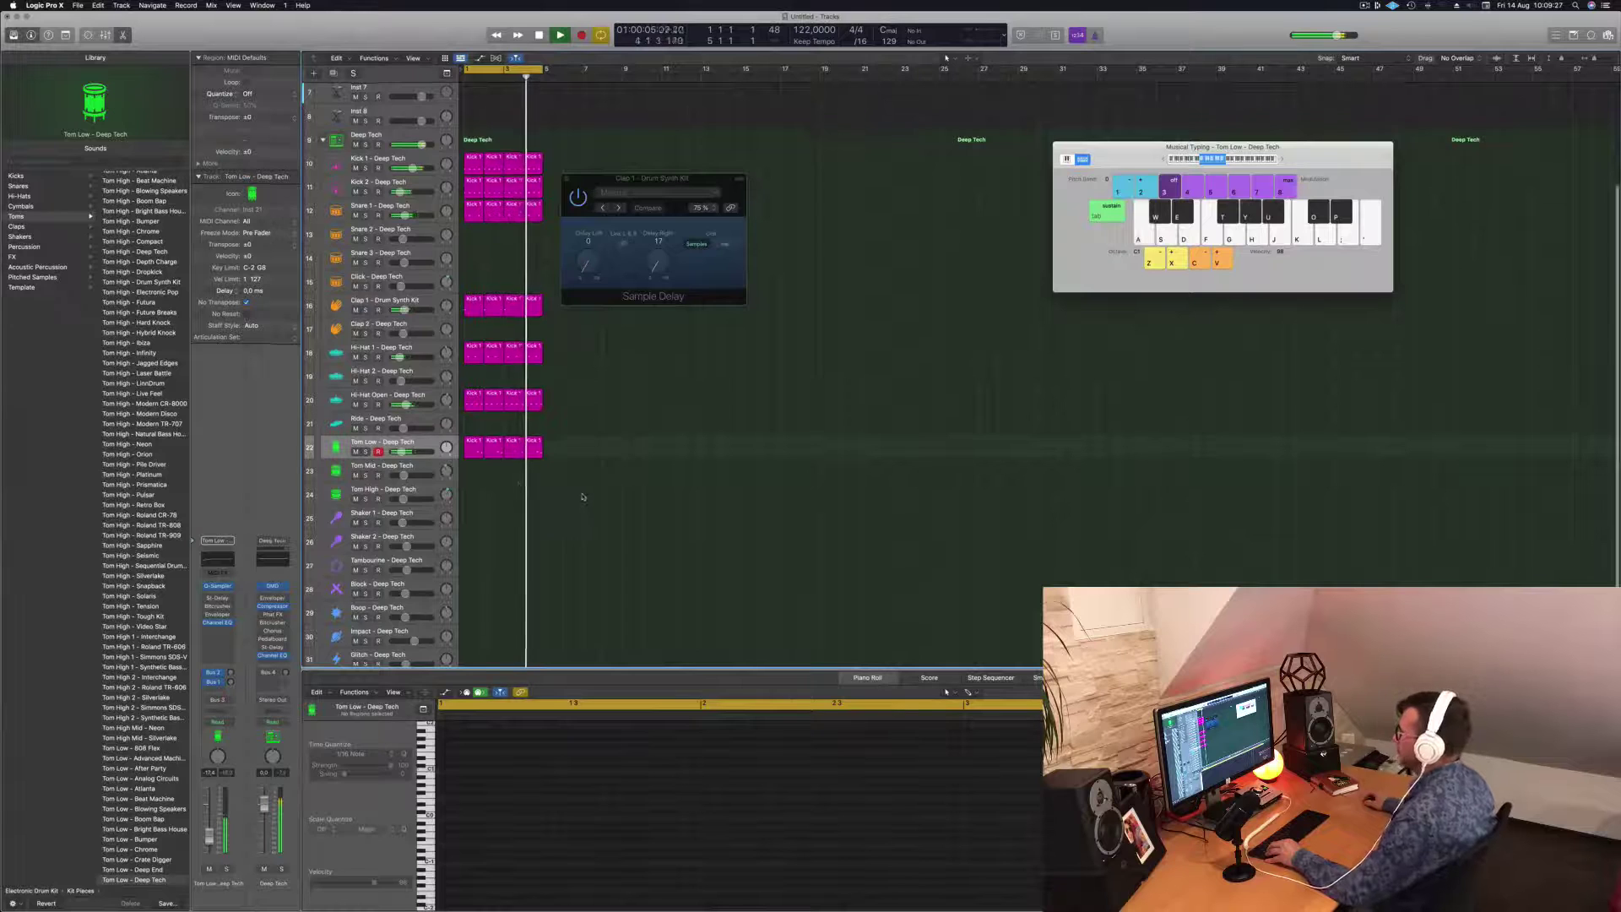
Step: Close the Clap 1 Sample Delay window that covers the arrangement
{"action": "scroll", "coordinate": [487, 479], "scroll_direction": "up", "scroll_amount": 2}
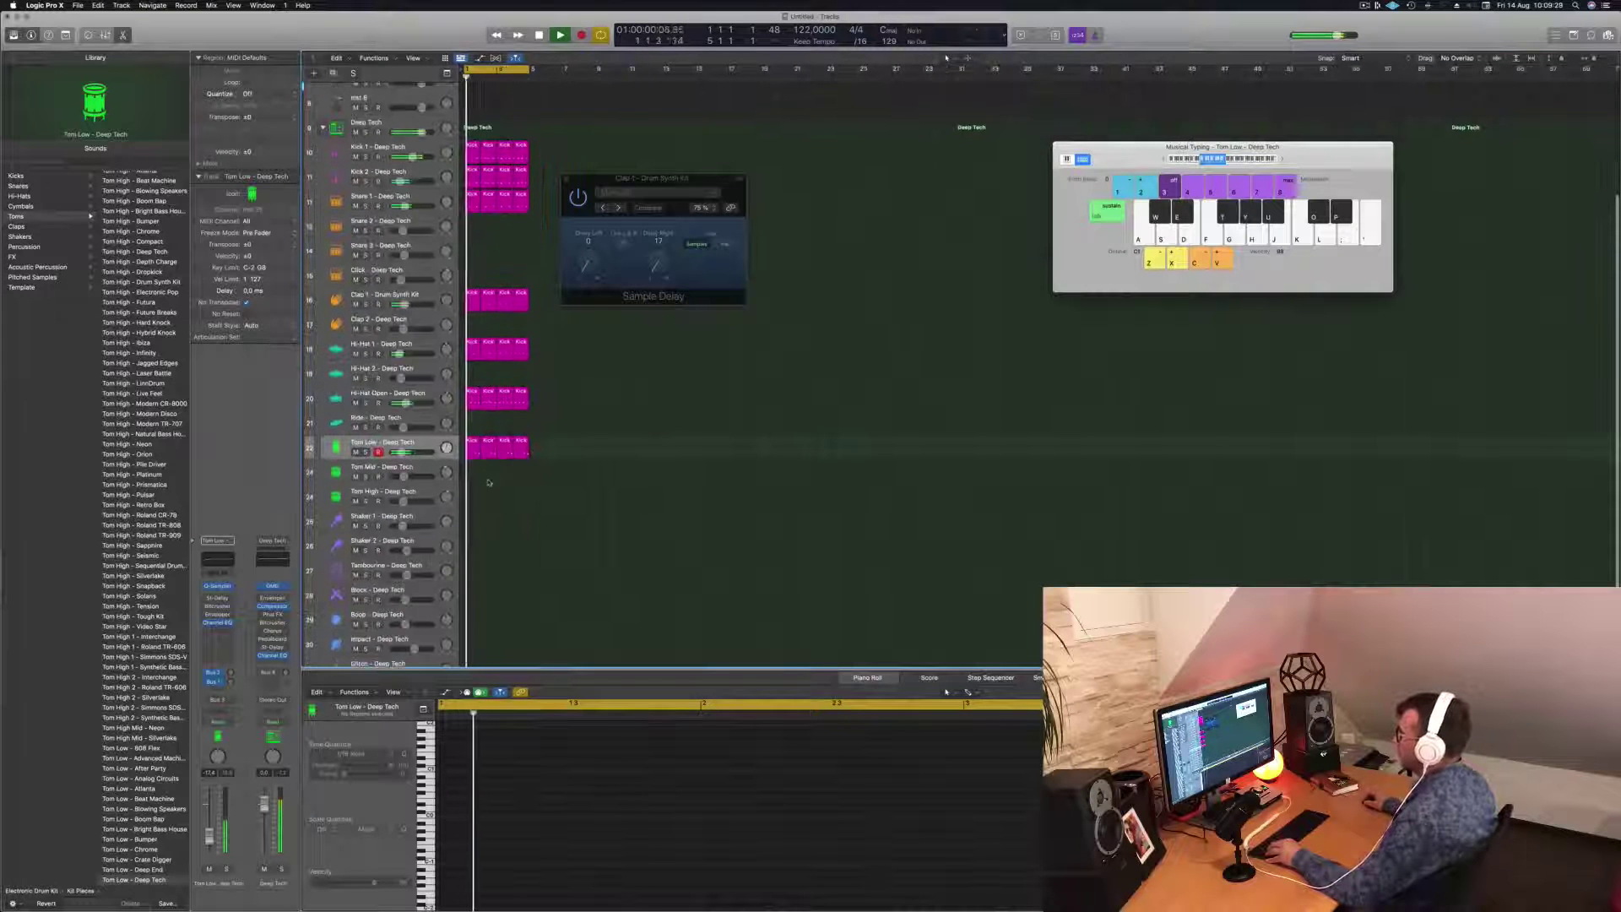
{"action": "scroll", "coordinate": [488, 479], "scroll_direction": "right", "scroll_amount": 2}
{"action": "scroll", "coordinate": [487, 480], "scroll_direction": "right", "scroll_amount": 2}
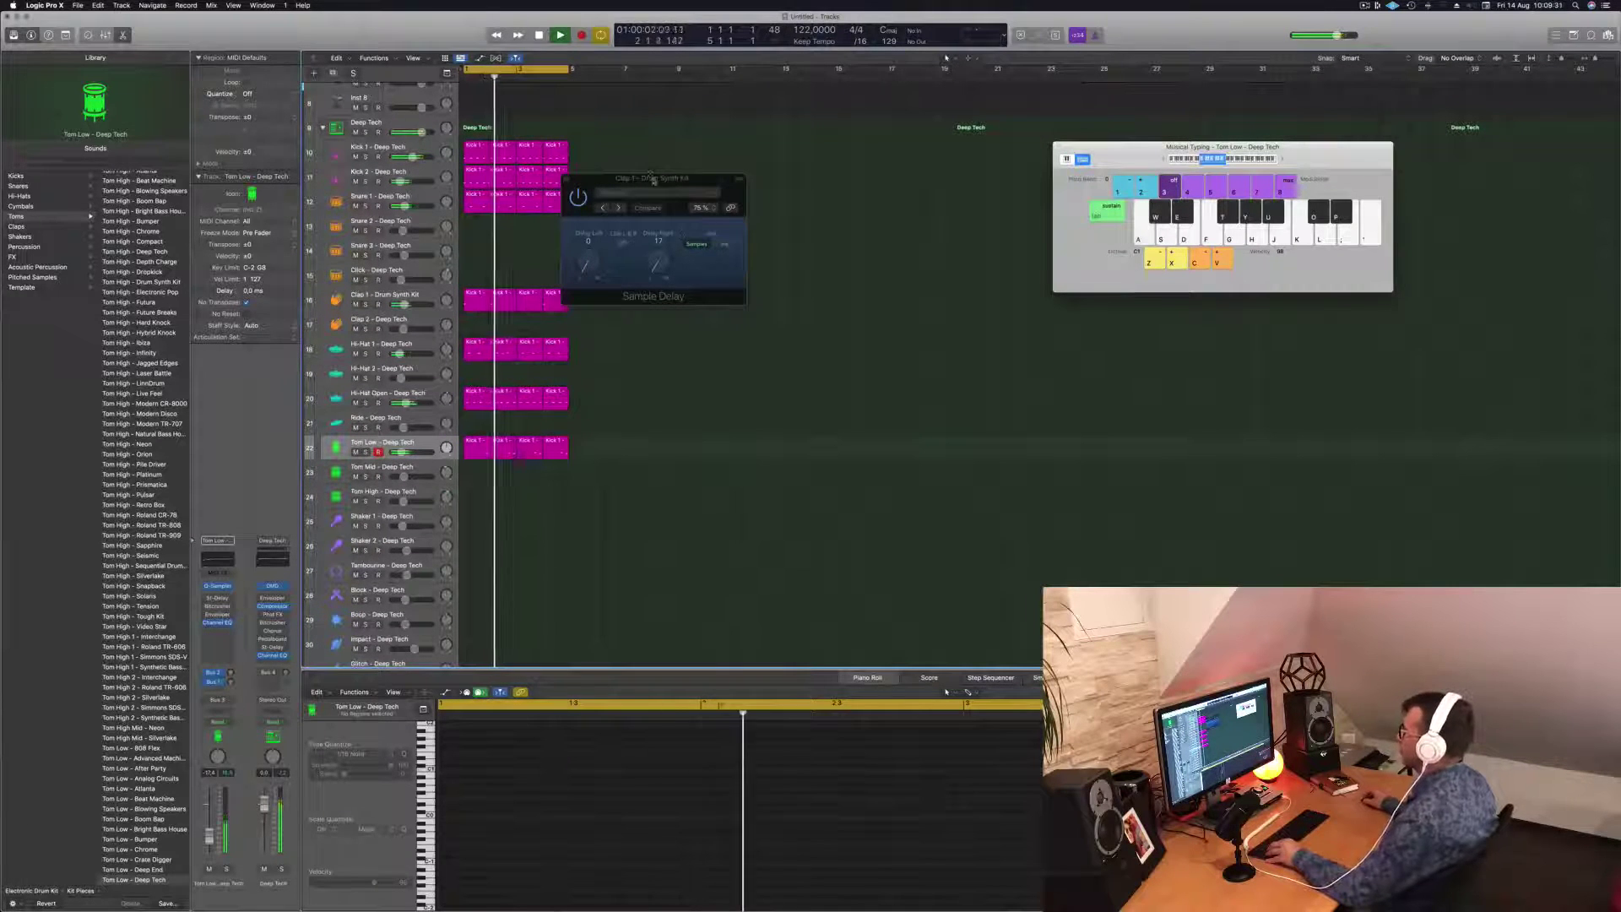
{"action": "left_click_drag", "start_coordinate": [650, 178], "coordinate": [707, 176]}
{"action": "left_click", "coordinate": [624, 177]}
{"action": "scroll", "coordinate": [394, 253], "scroll_direction": "up", "scroll_amount": 5}
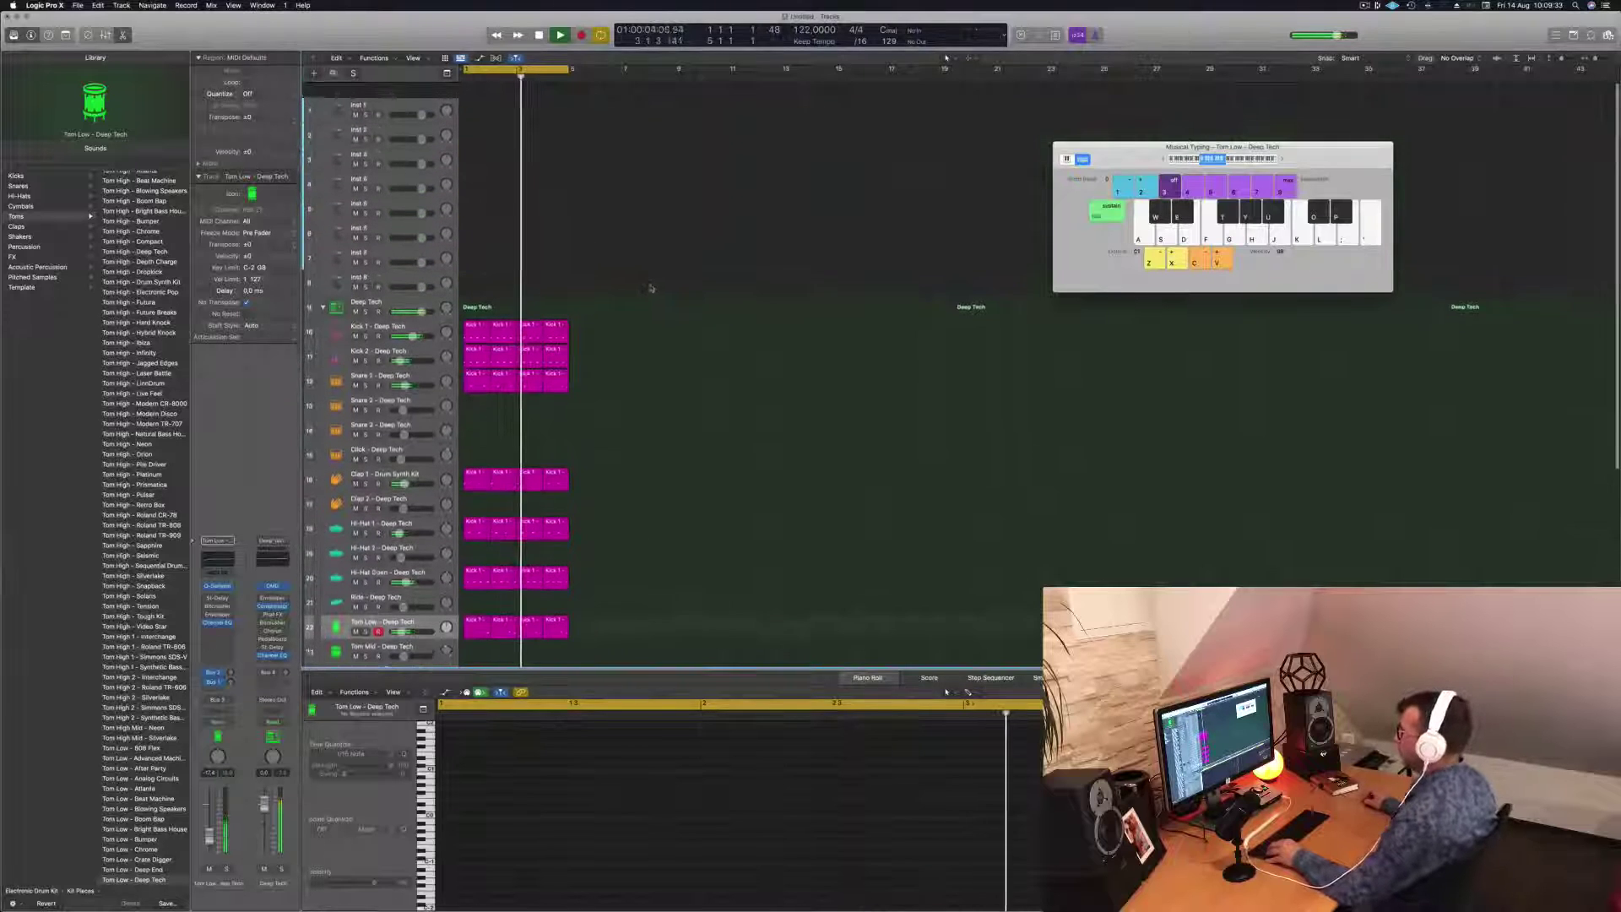
Step: Repeat the four-bar drum regions on all used tracks until they fill 16 bars
{"action": "left_click", "coordinate": [394, 91]}
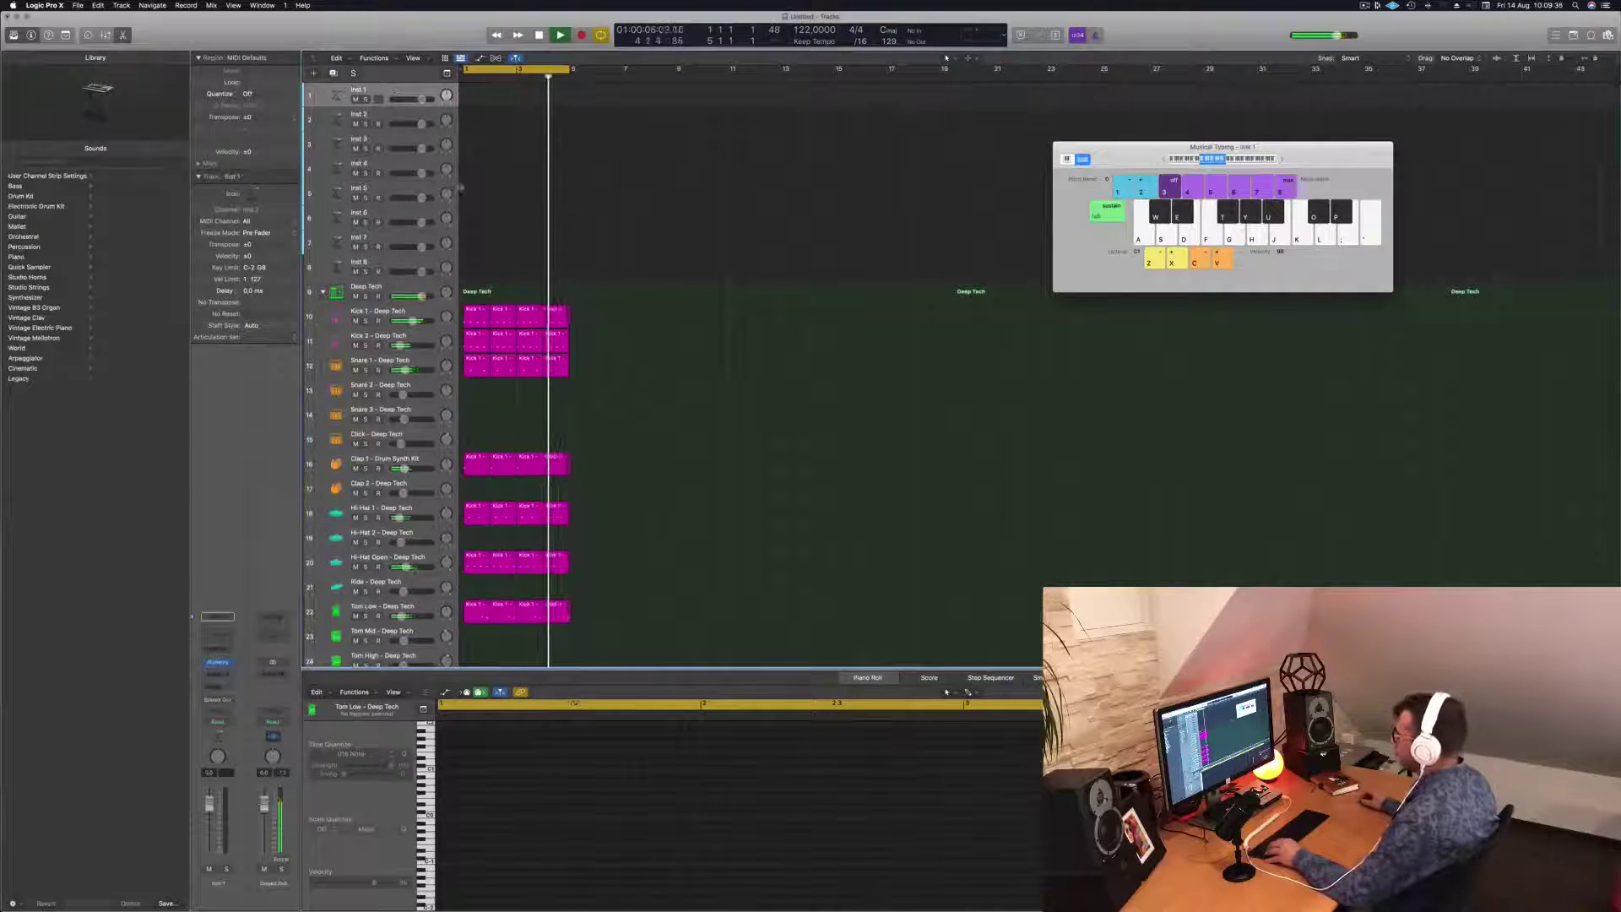
{"action": "scroll", "coordinate": [673, 228], "scroll_direction": "right", "scroll_amount": 1}
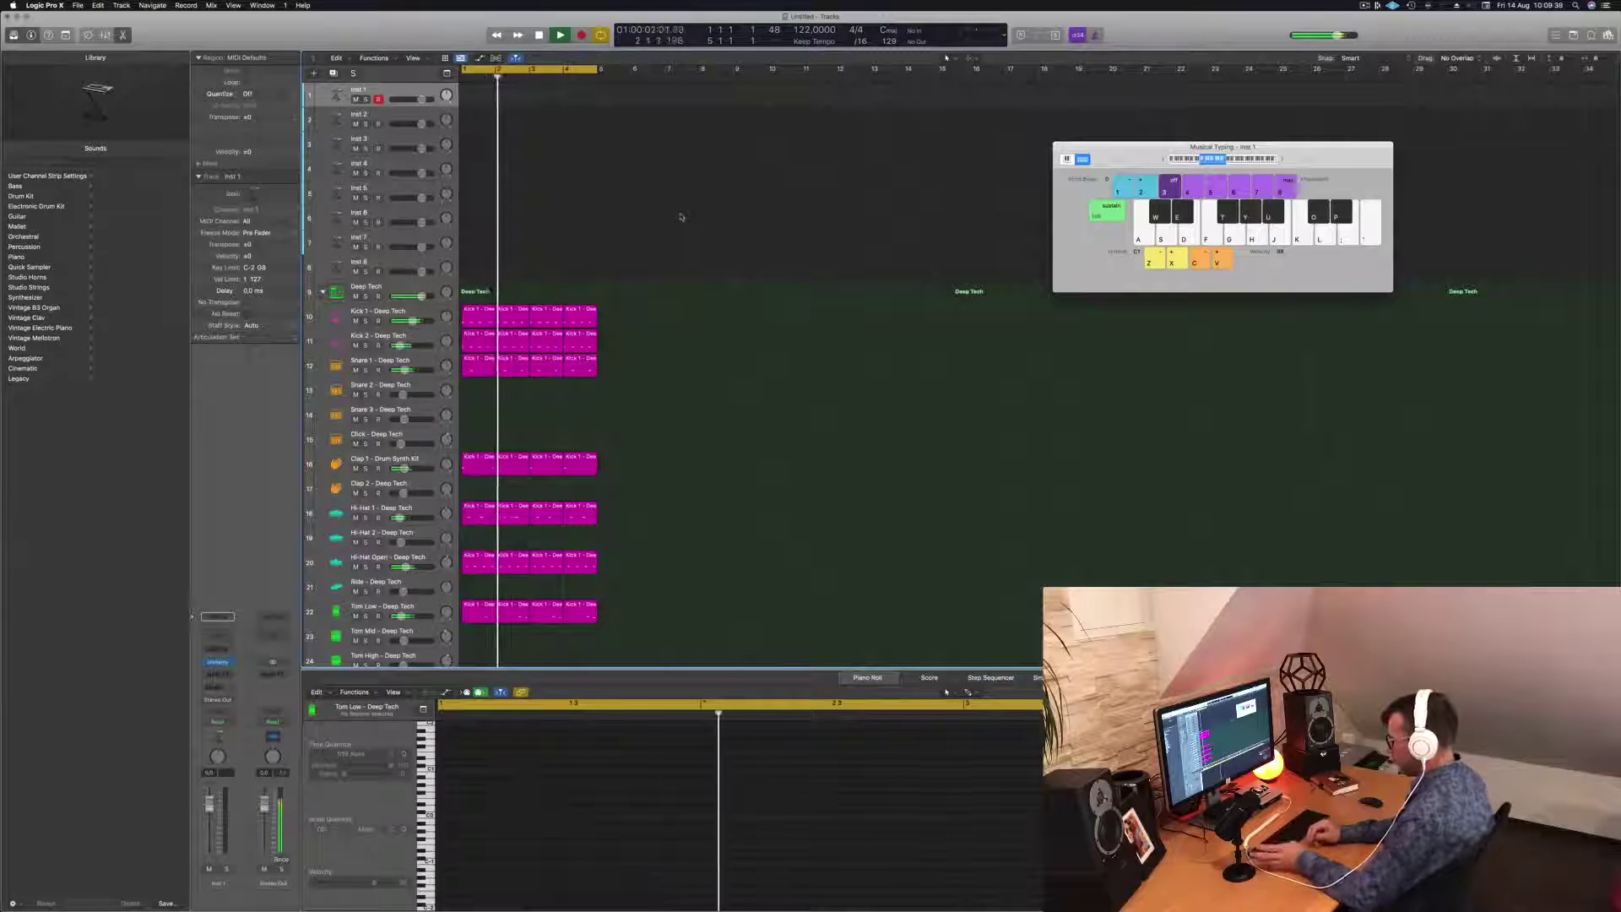
{"action": "key", "text": "super+r"}
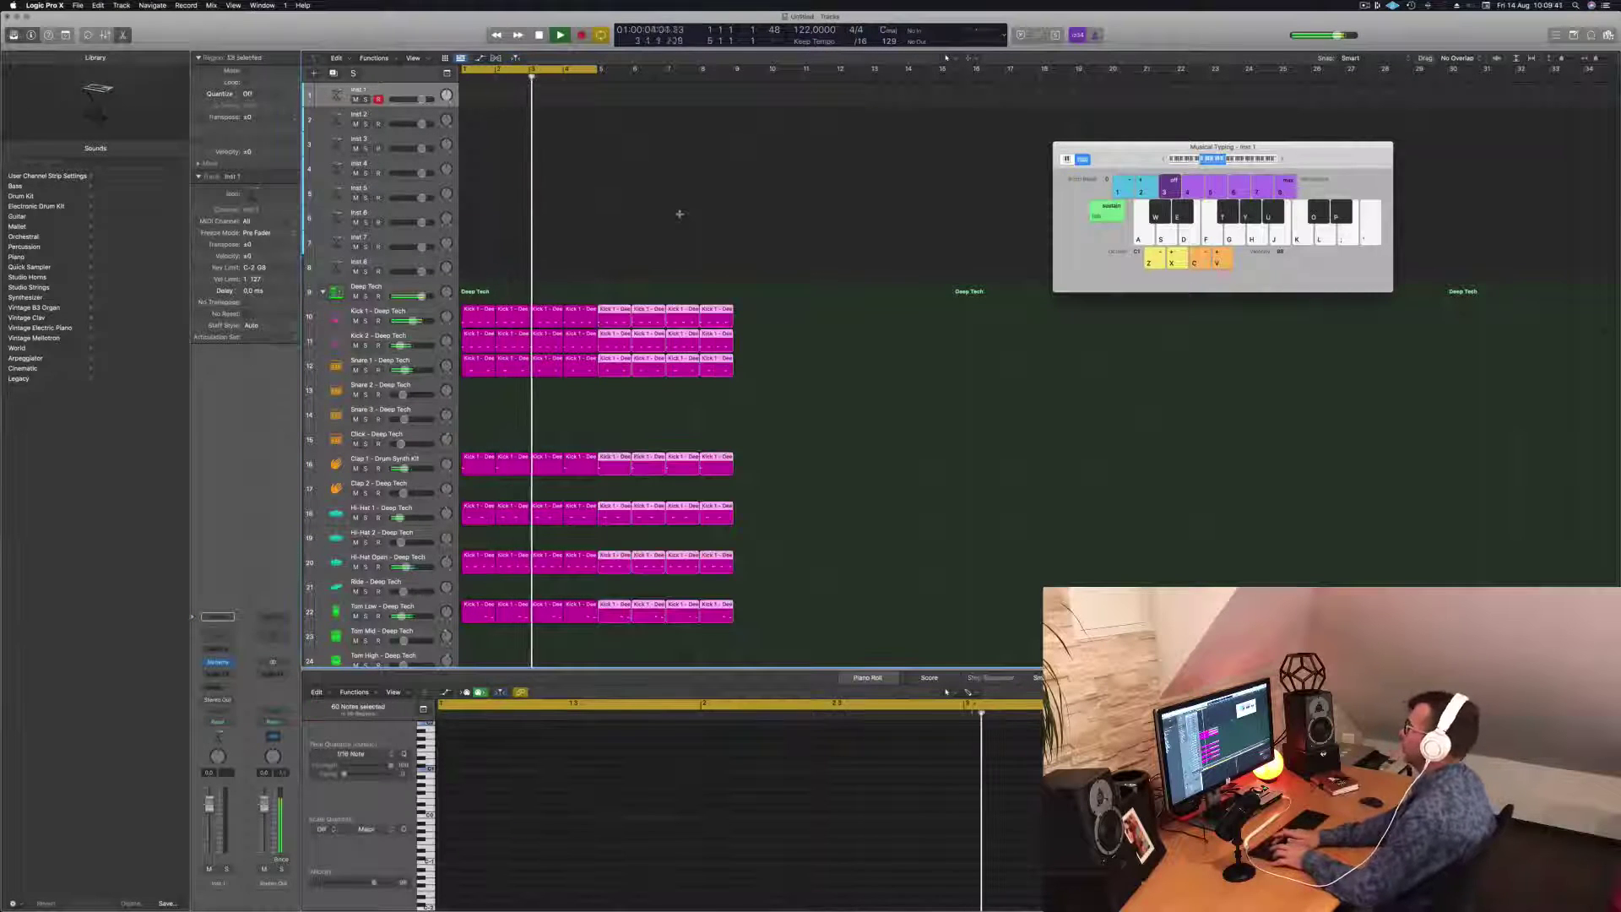
{"action": "key", "text": "super+r"}
{"action": "key", "text": "super+r"}
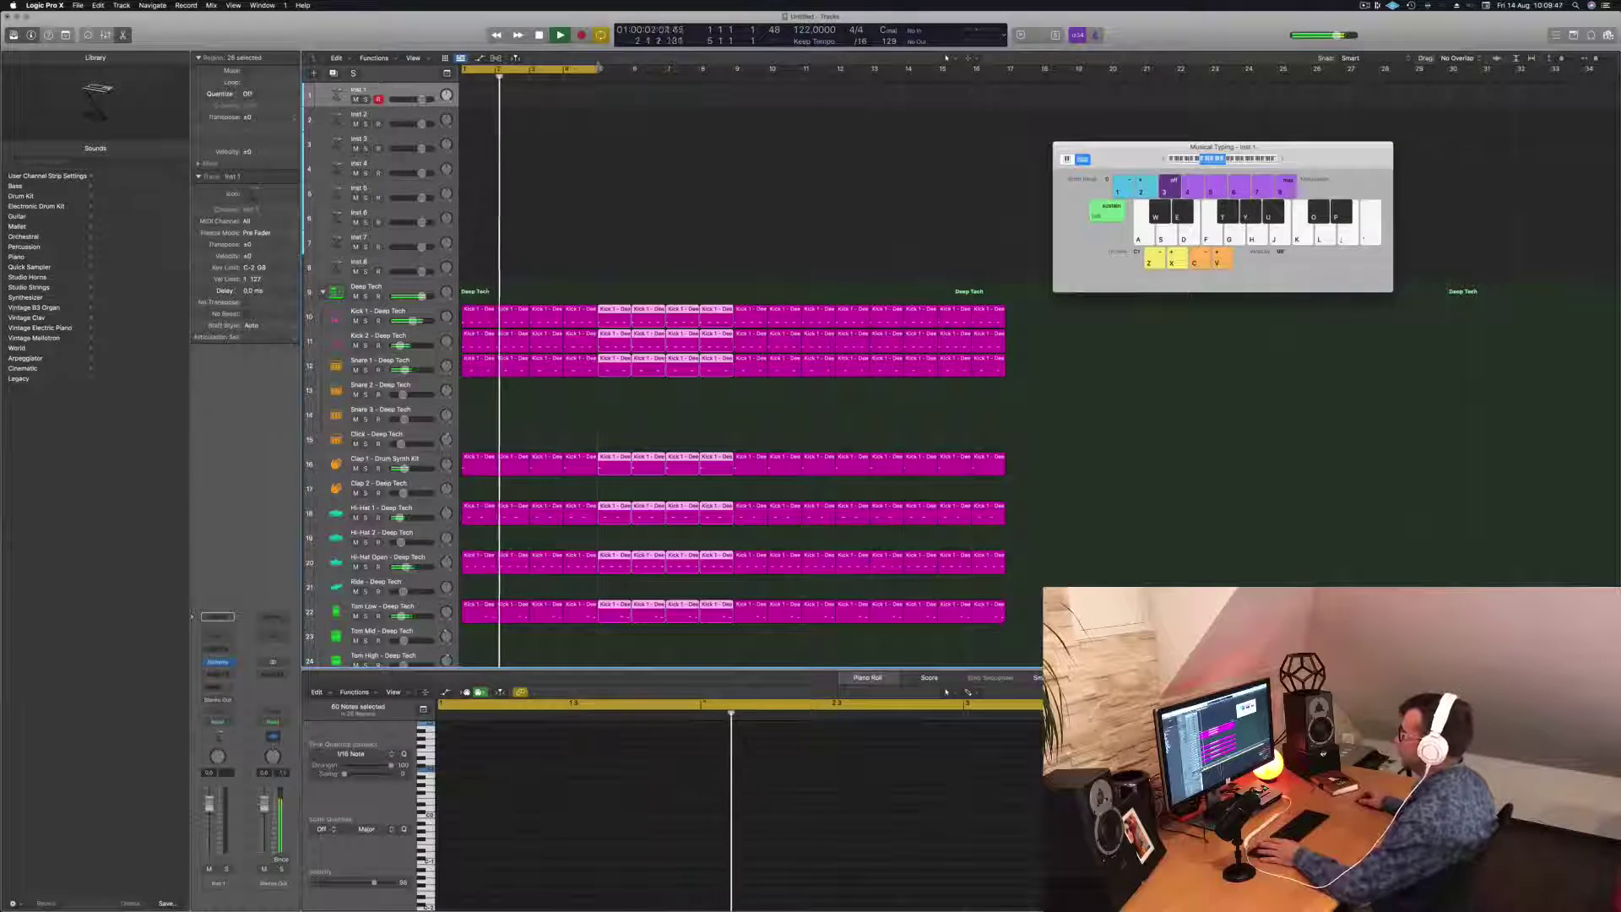
Step: Extend the cycle range over all 16 bars, move the Musical Typing window aside and restart playback
{"action": "left_click_drag", "start_coordinate": [598, 68], "coordinate": [1005, 68]}
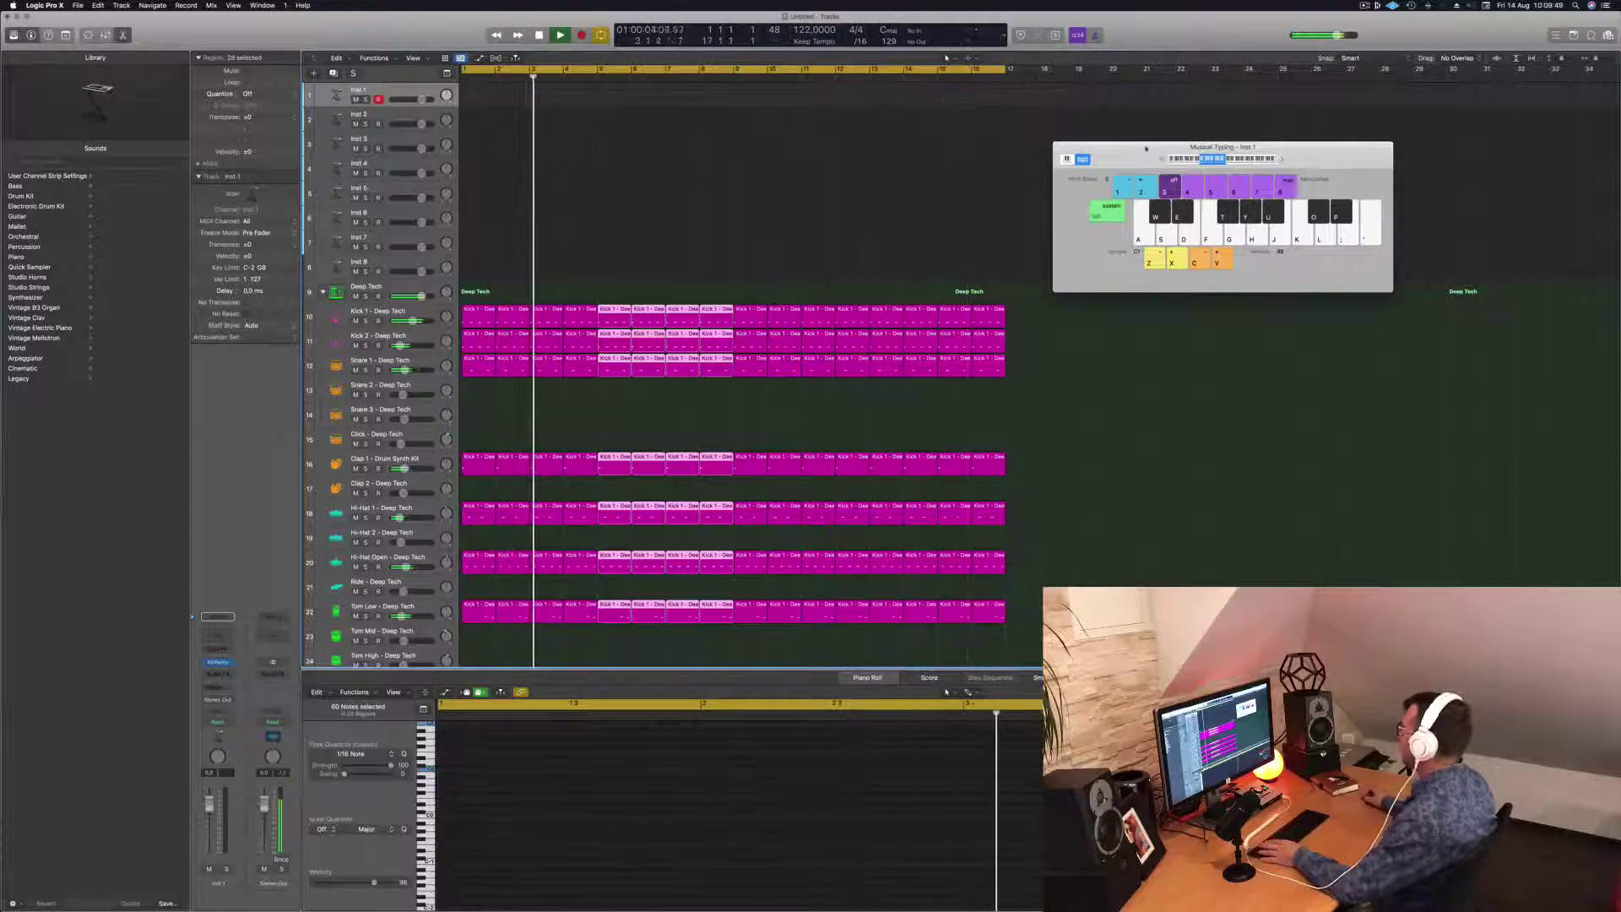
{"action": "left_click_drag", "start_coordinate": [1146, 147], "coordinate": [1277, 171]}
{"action": "key", "text": "space"}
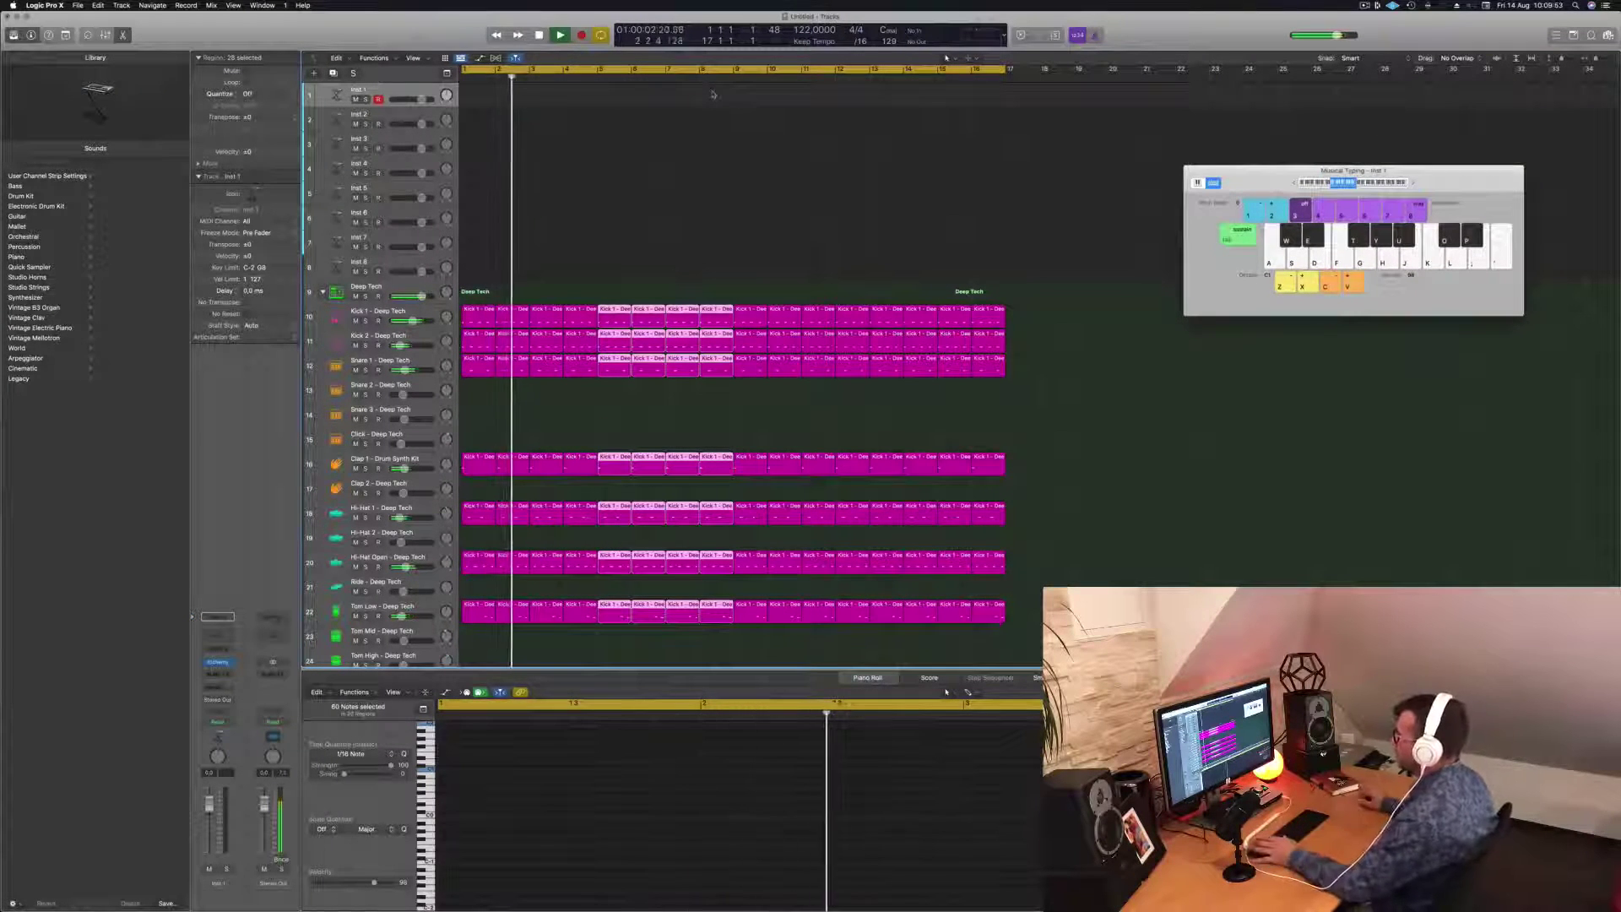
Step: Open the Quick Sampler of the Tom Low track and enable its filter
{"action": "scroll", "coordinate": [424, 574], "scroll_direction": "down", "scroll_amount": 1}
{"action": "left_click", "coordinate": [424, 575]}
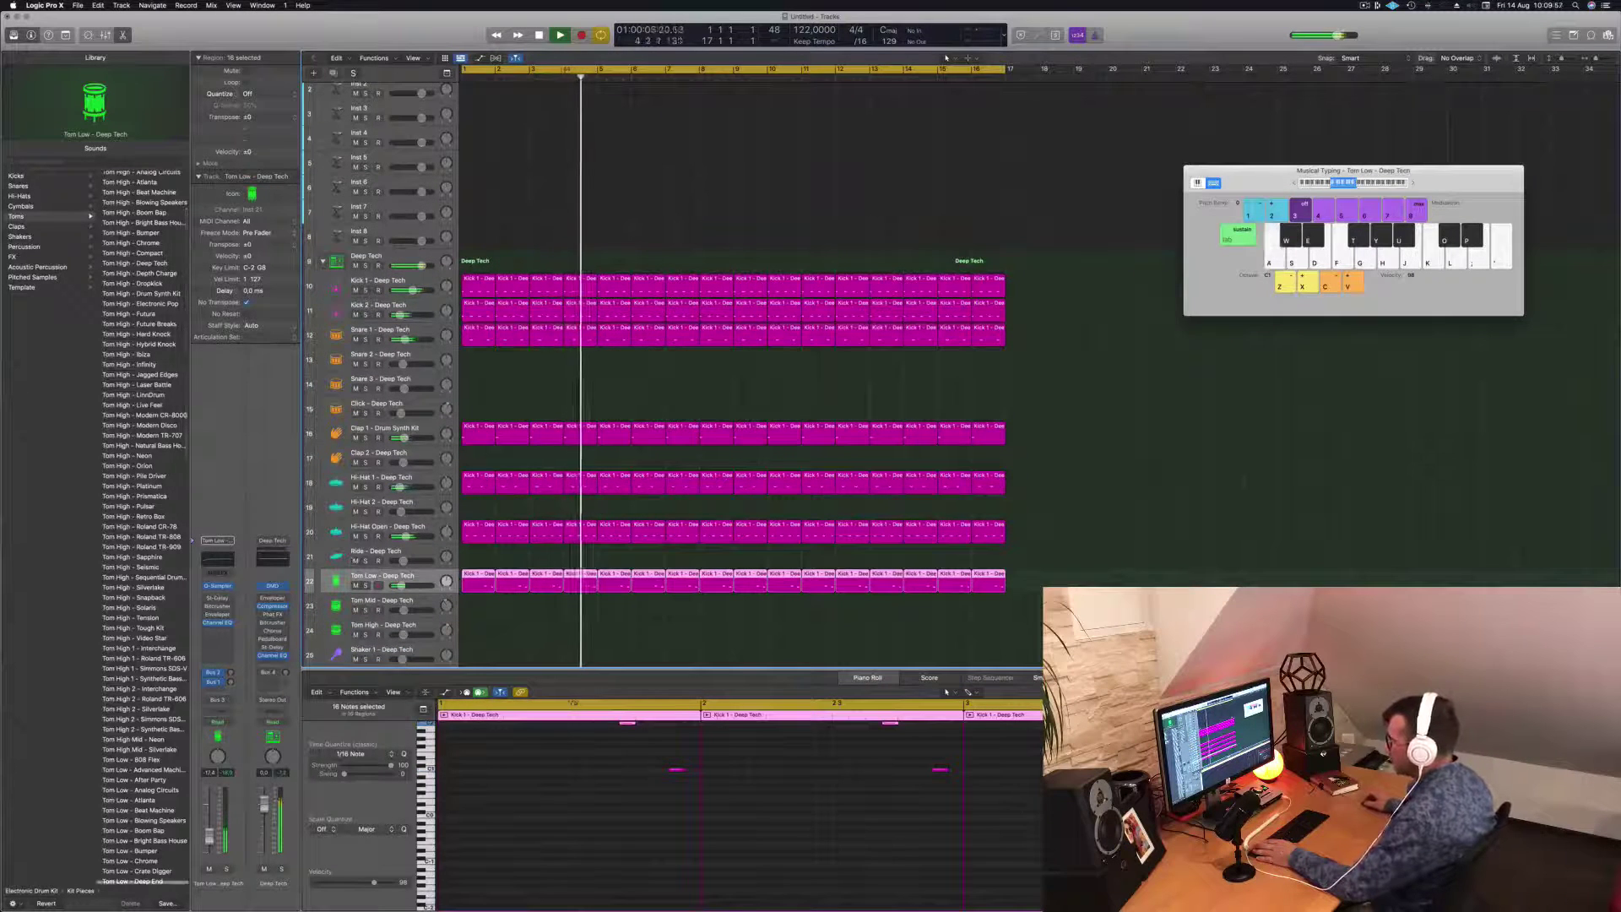
{"action": "left_click", "coordinate": [218, 586]}
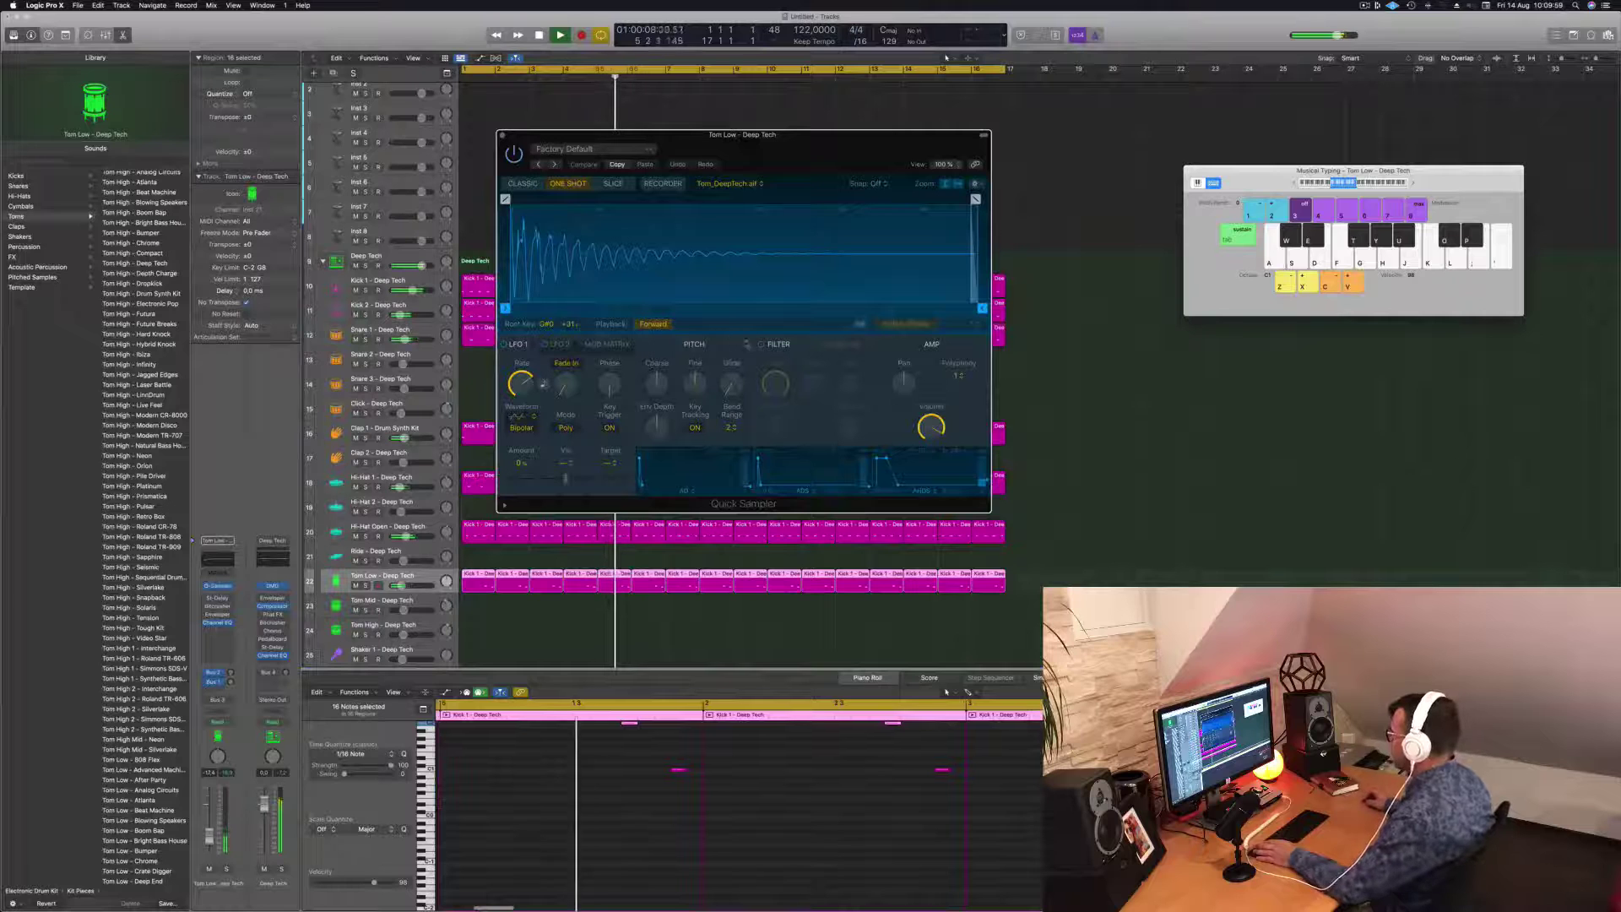
{"action": "left_click", "coordinate": [759, 345]}
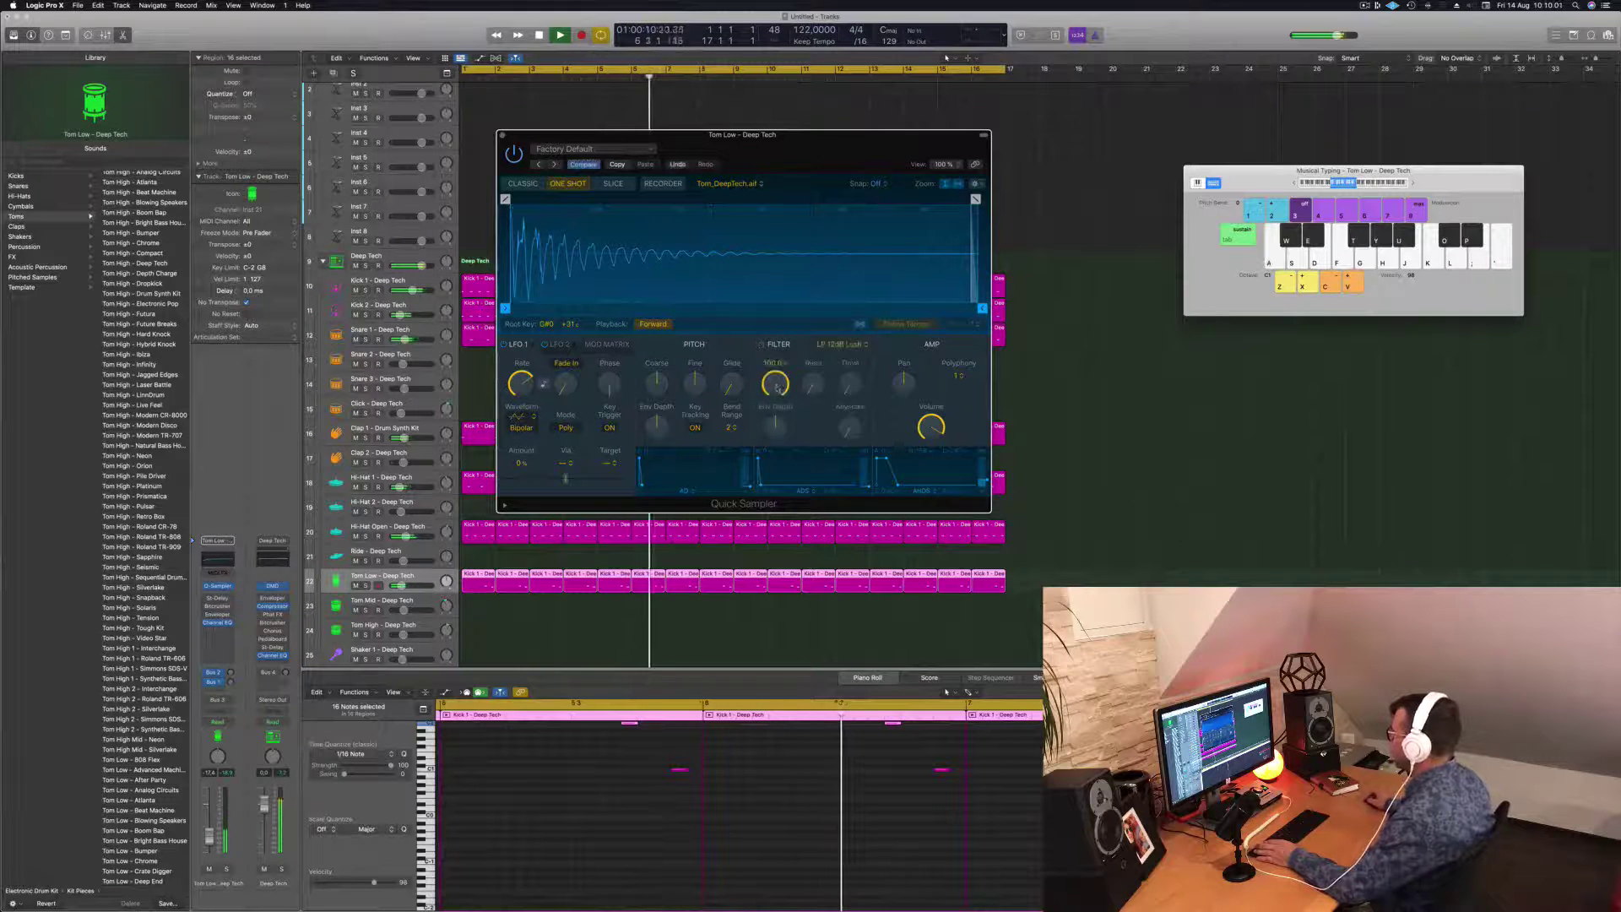
Step: Lower the Tom Low filter cutoff, raise its drive and close the Quick Sampler
{"action": "left_click_drag", "start_coordinate": [777, 411], "coordinate": [778, 400]}
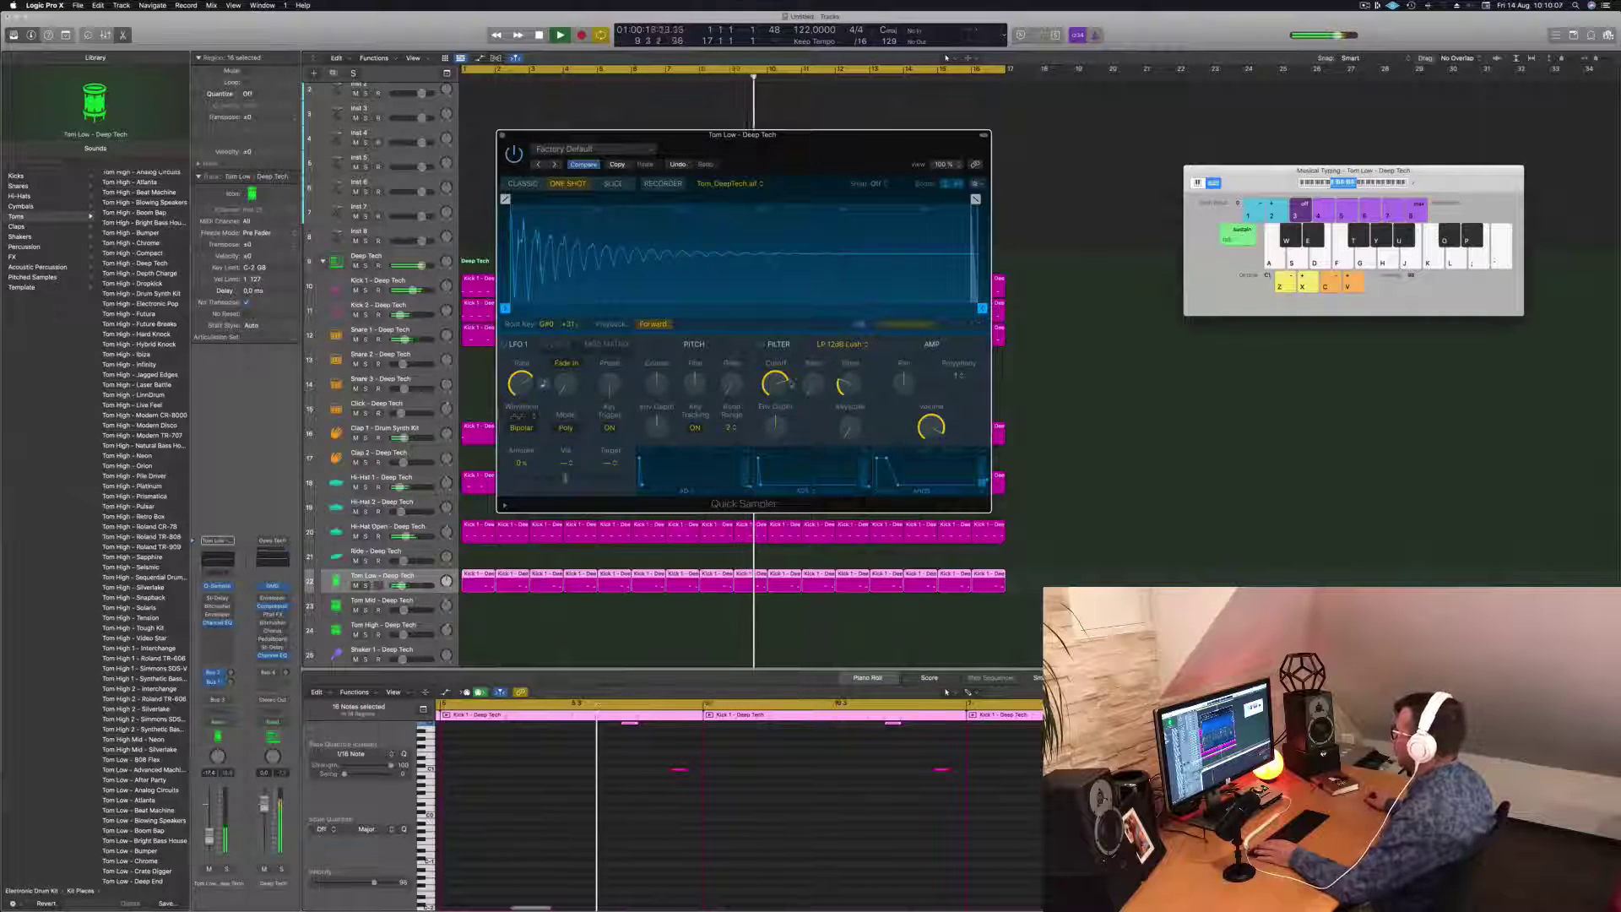
{"action": "left_click_drag", "start_coordinate": [790, 384], "coordinate": [782, 384]}
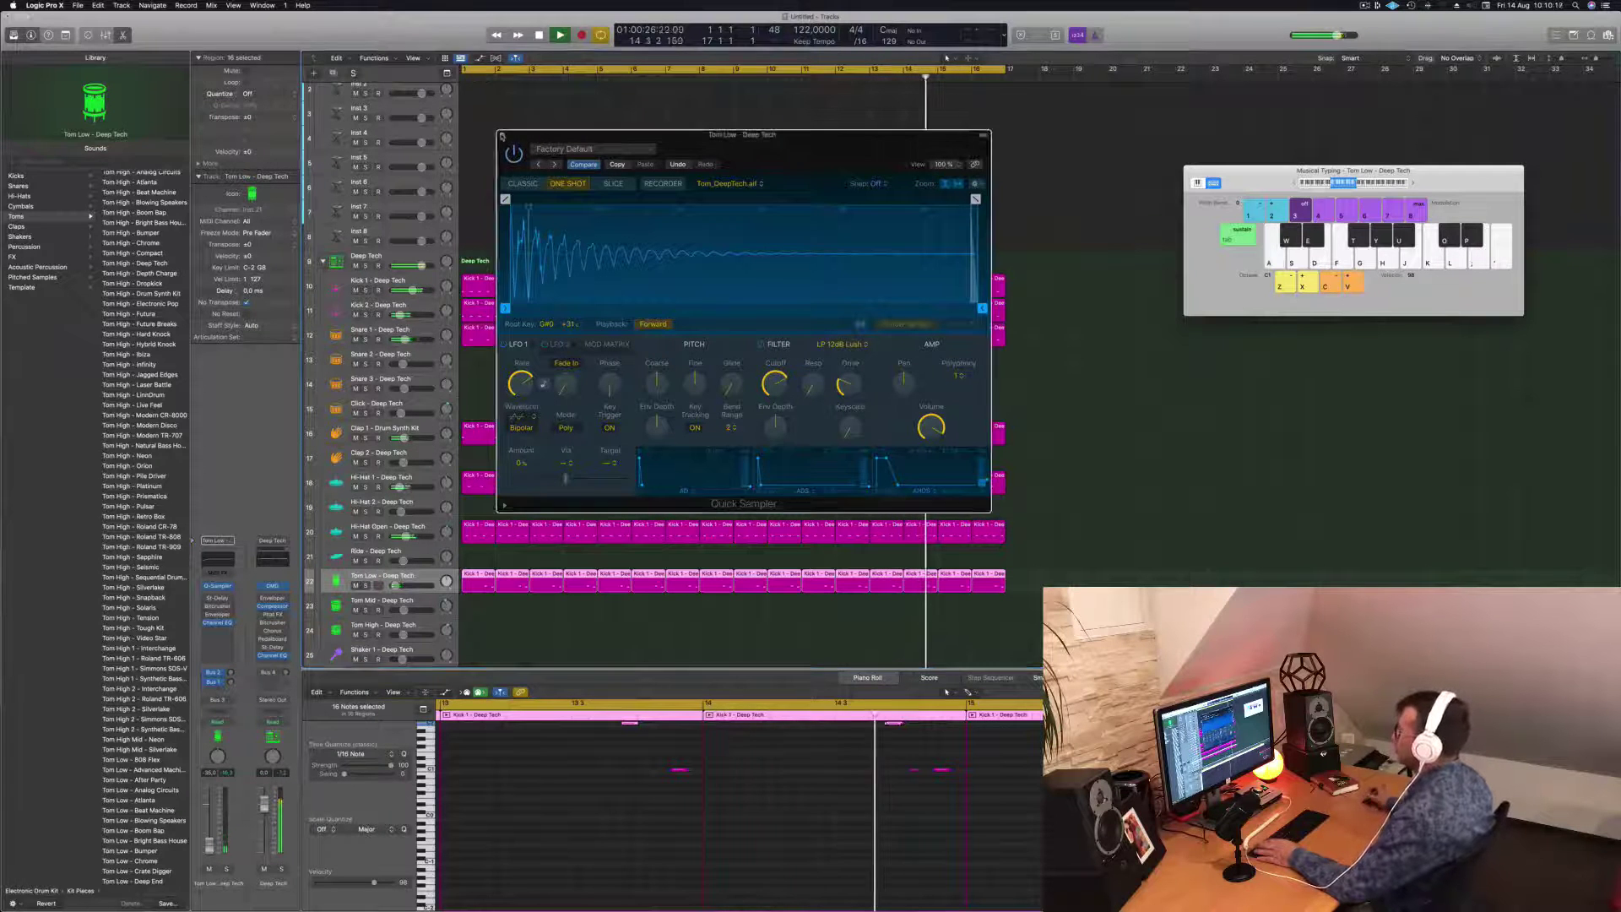
{"action": "key", "text": "super+w"}
Step: Select the Inst 1 track and reduce the track heights so that more tracks fit in the arrangement
{"action": "scroll", "coordinate": [464, 267], "scroll_direction": "up", "scroll_amount": 2}
{"action": "key", "text": "k"}
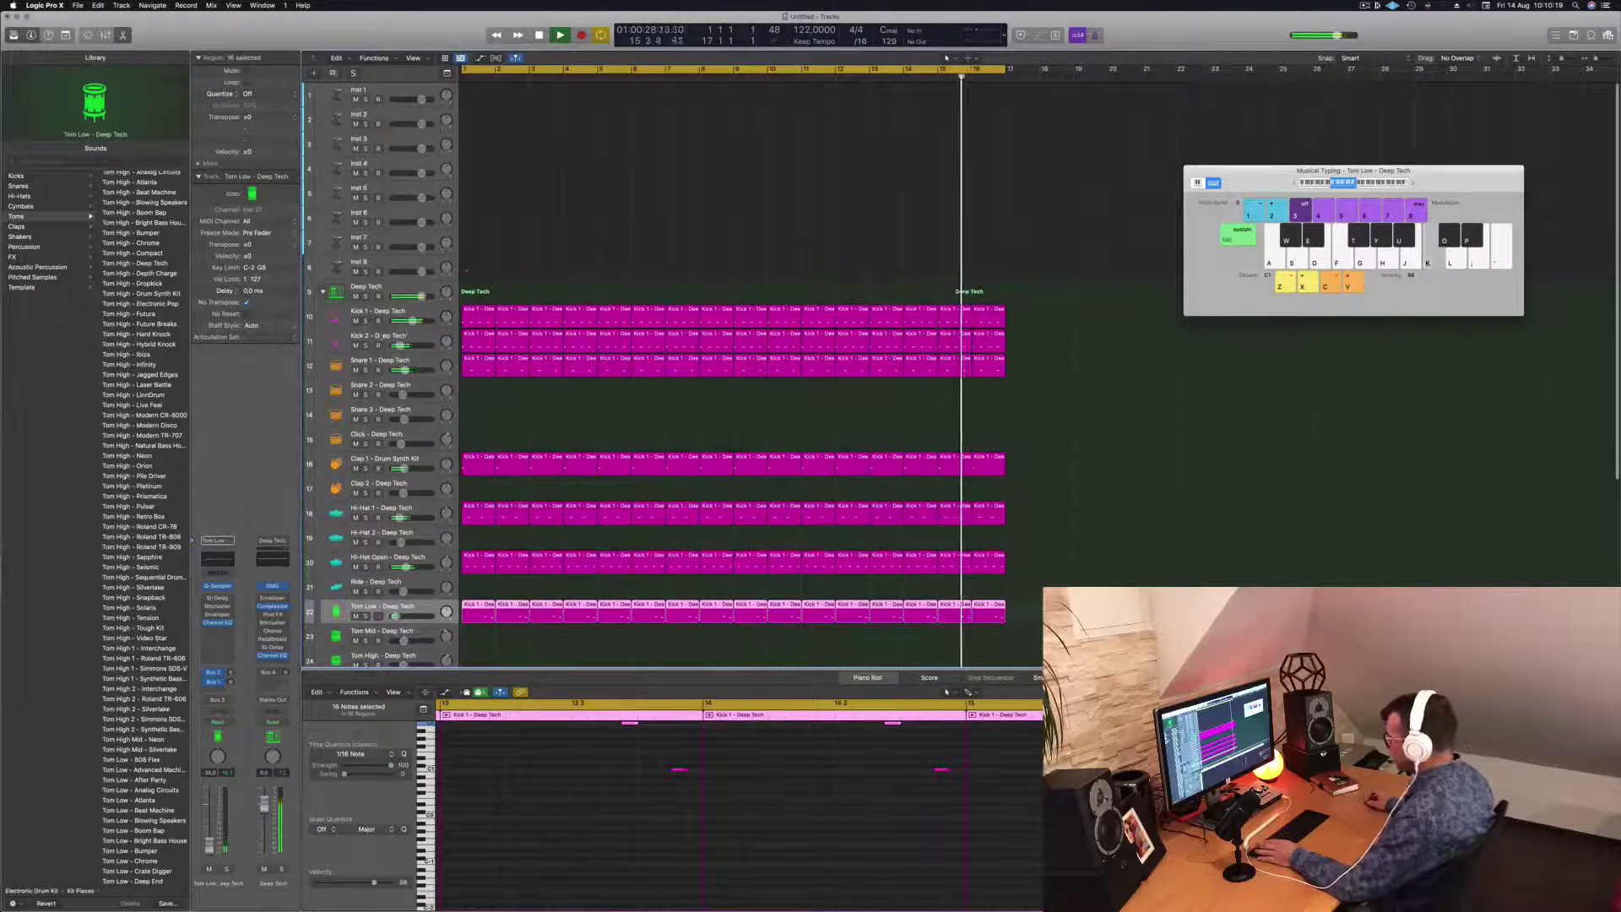
{"action": "key", "text": "a"}
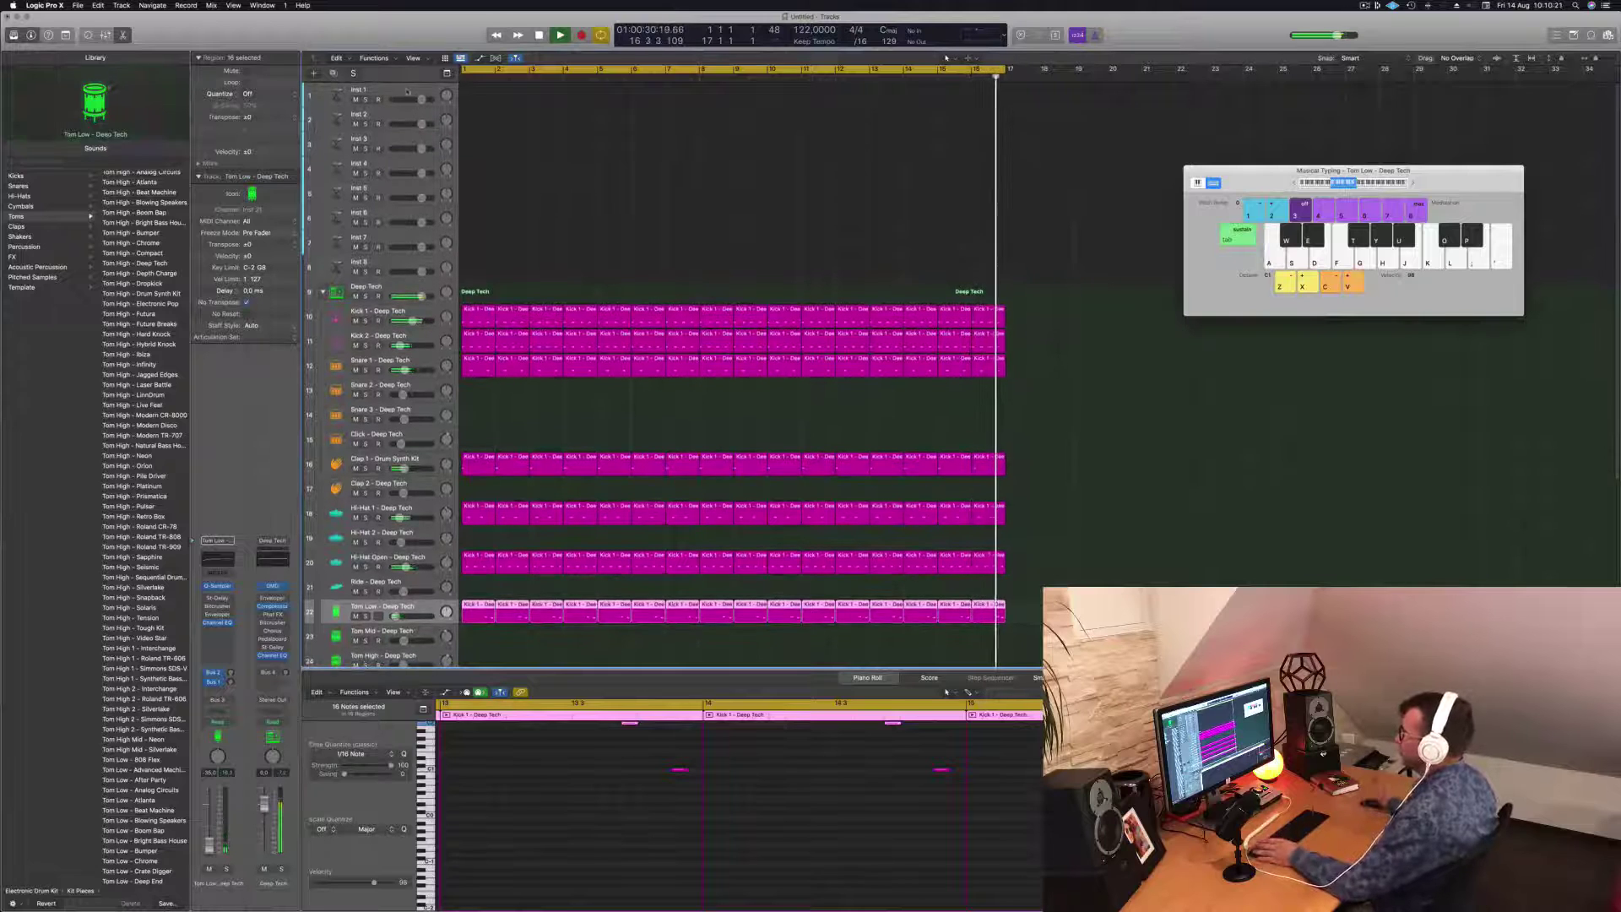
{"action": "left_click", "coordinate": [408, 92]}
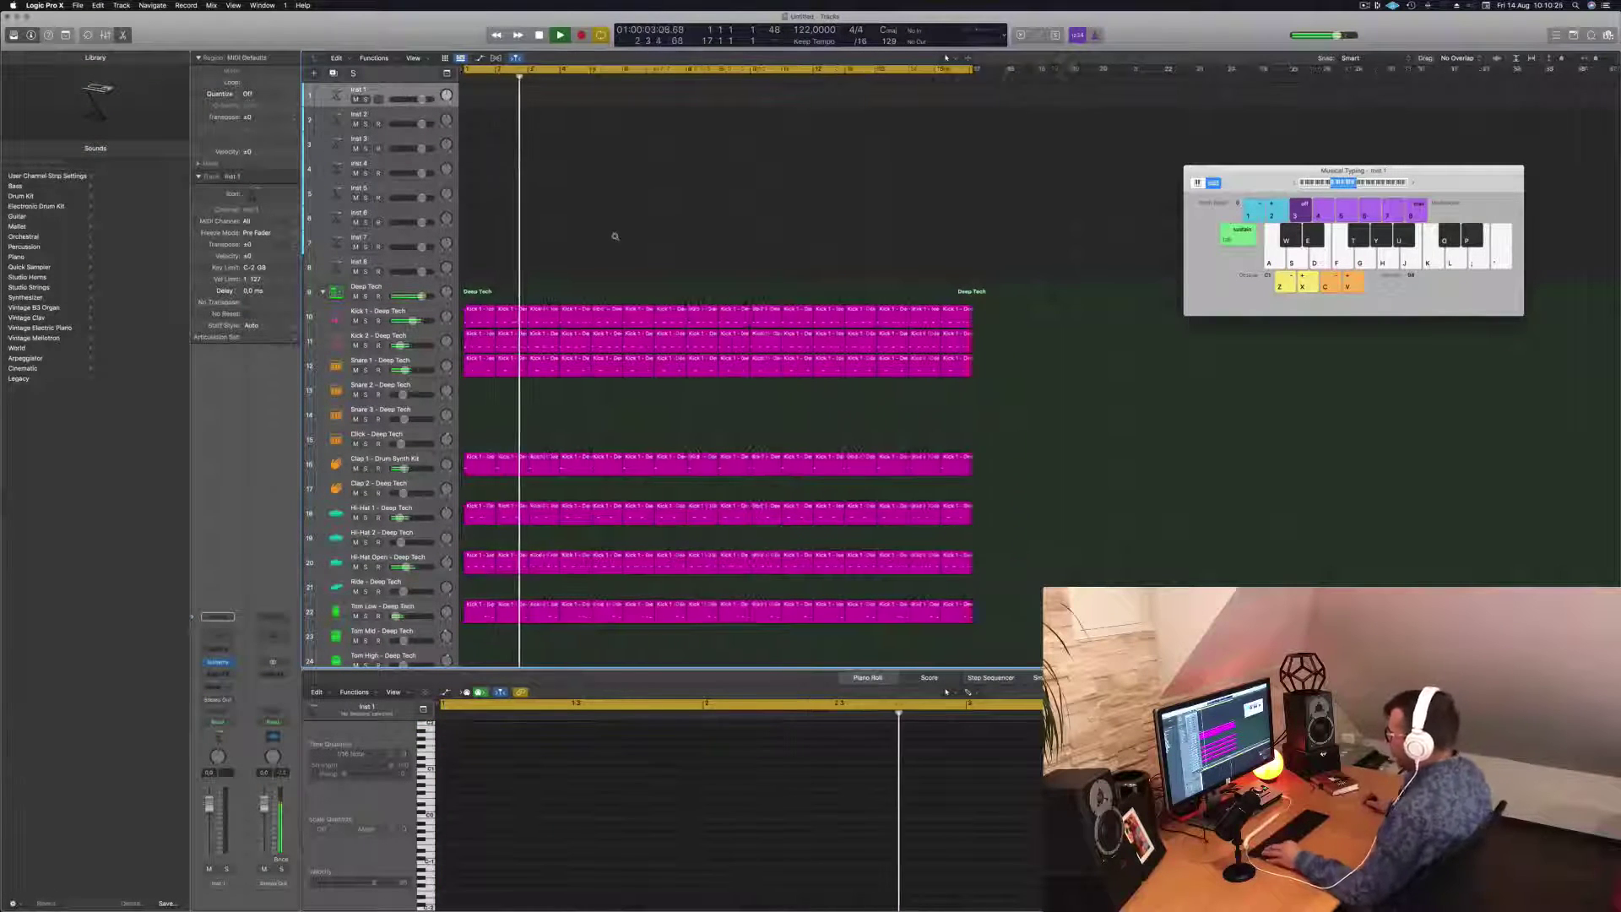
{"action": "key", "text": "super+Left"}
{"action": "key", "text": "super+Up"}
{"action": "key", "text": "super+Up"}
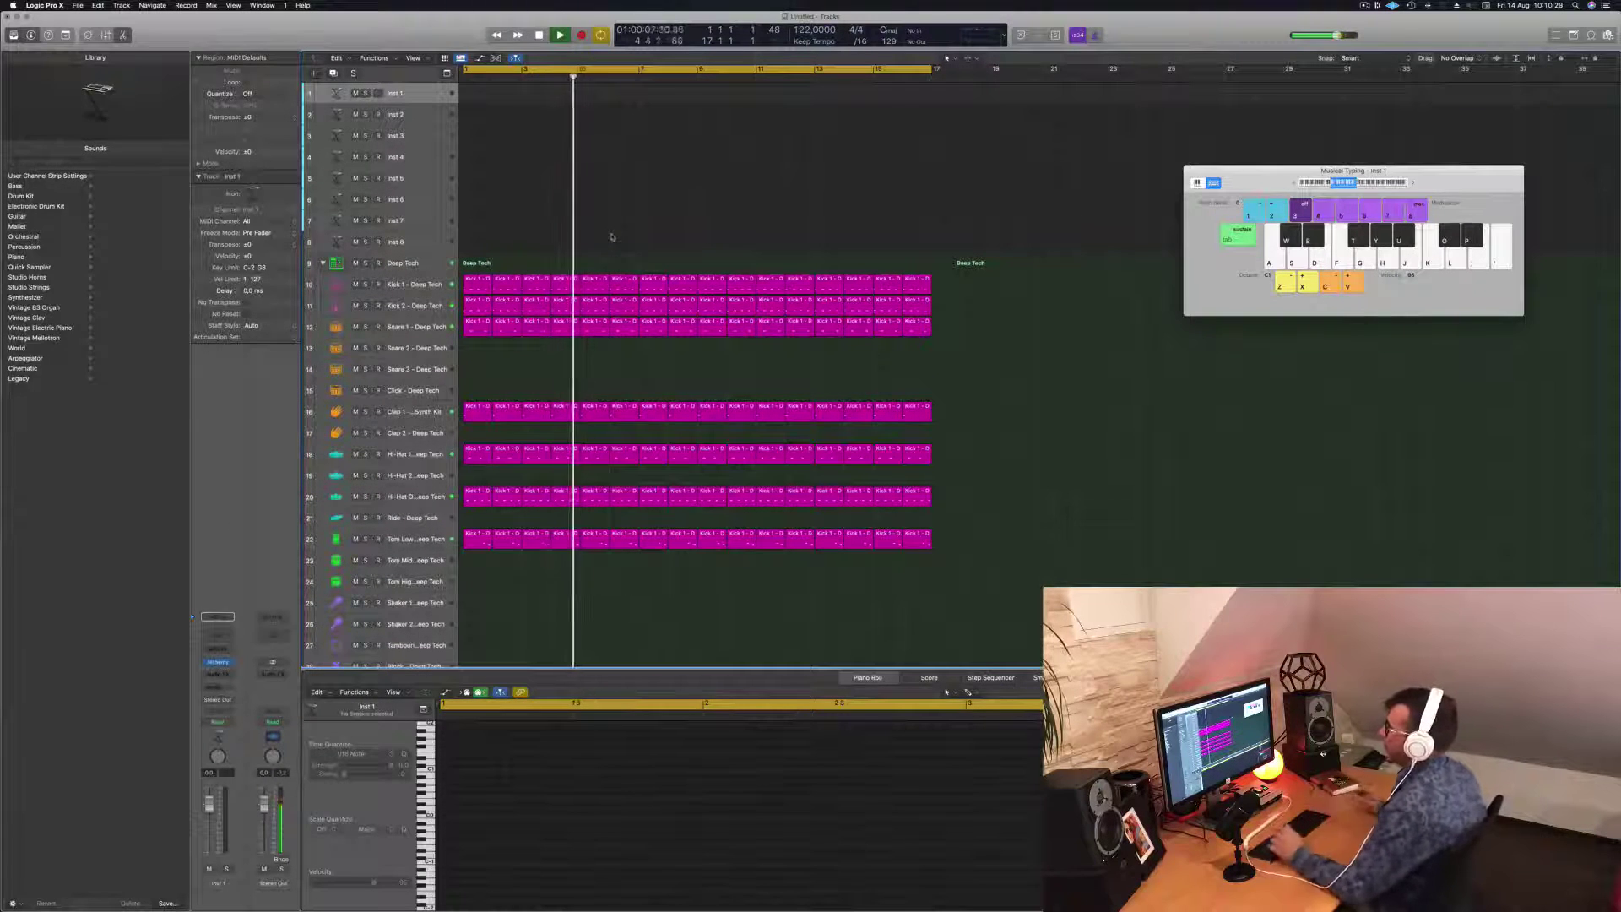
Step: Enlarge the Inst 1 track, open its Alchemy synth and move the Alchemy window clear of the track headers
{"action": "left_click", "coordinate": [413, 497]}
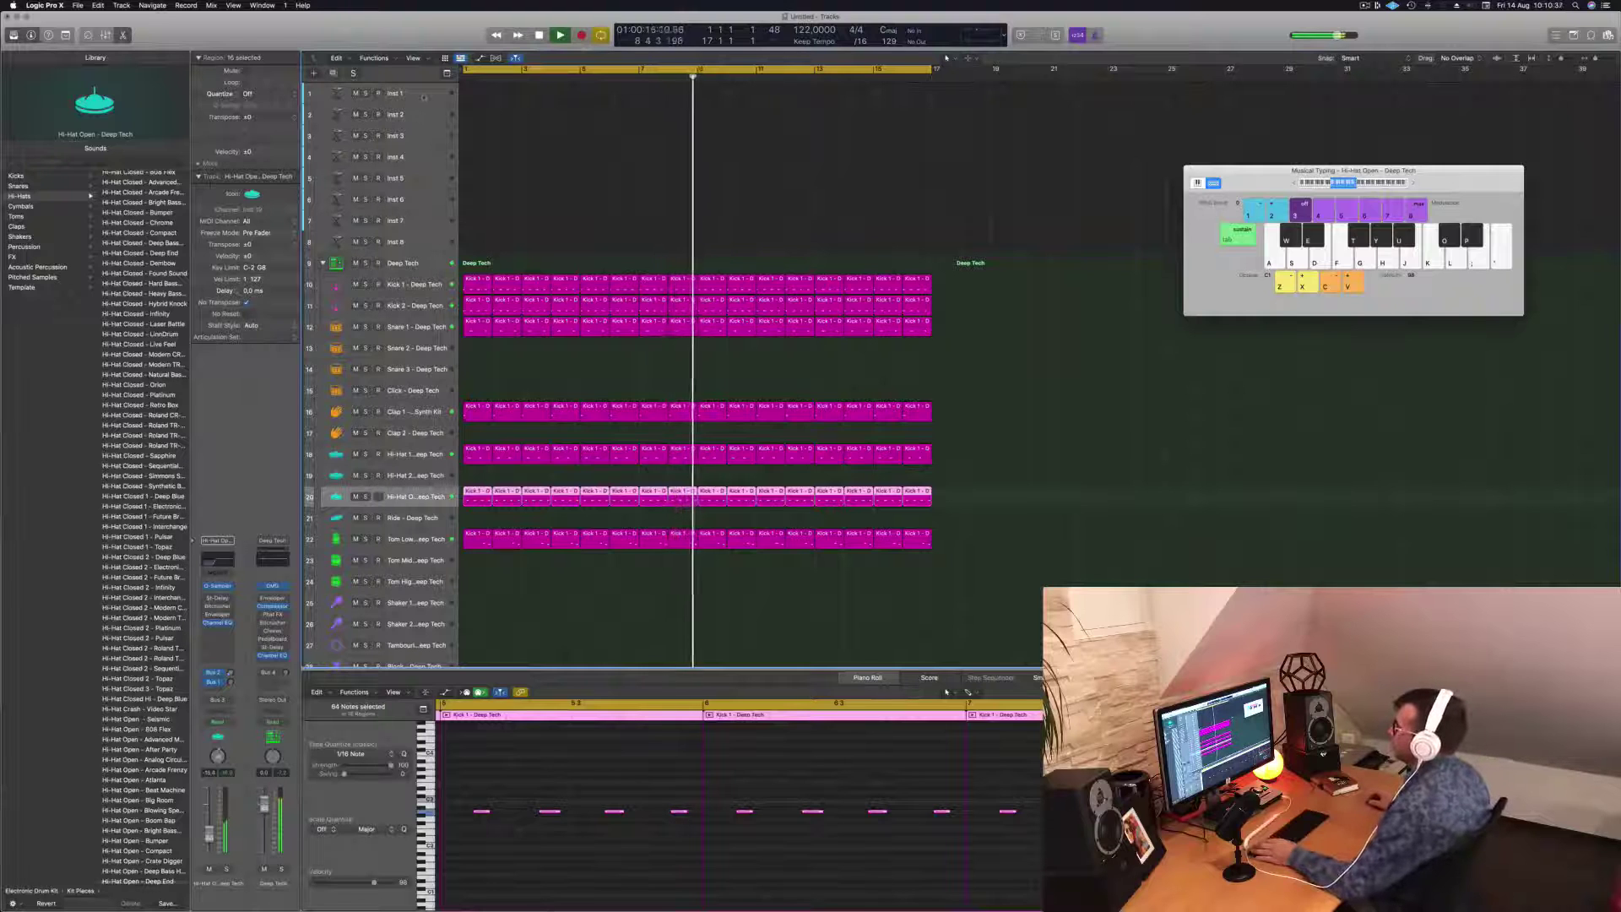
{"action": "left_click", "coordinate": [405, 93]}
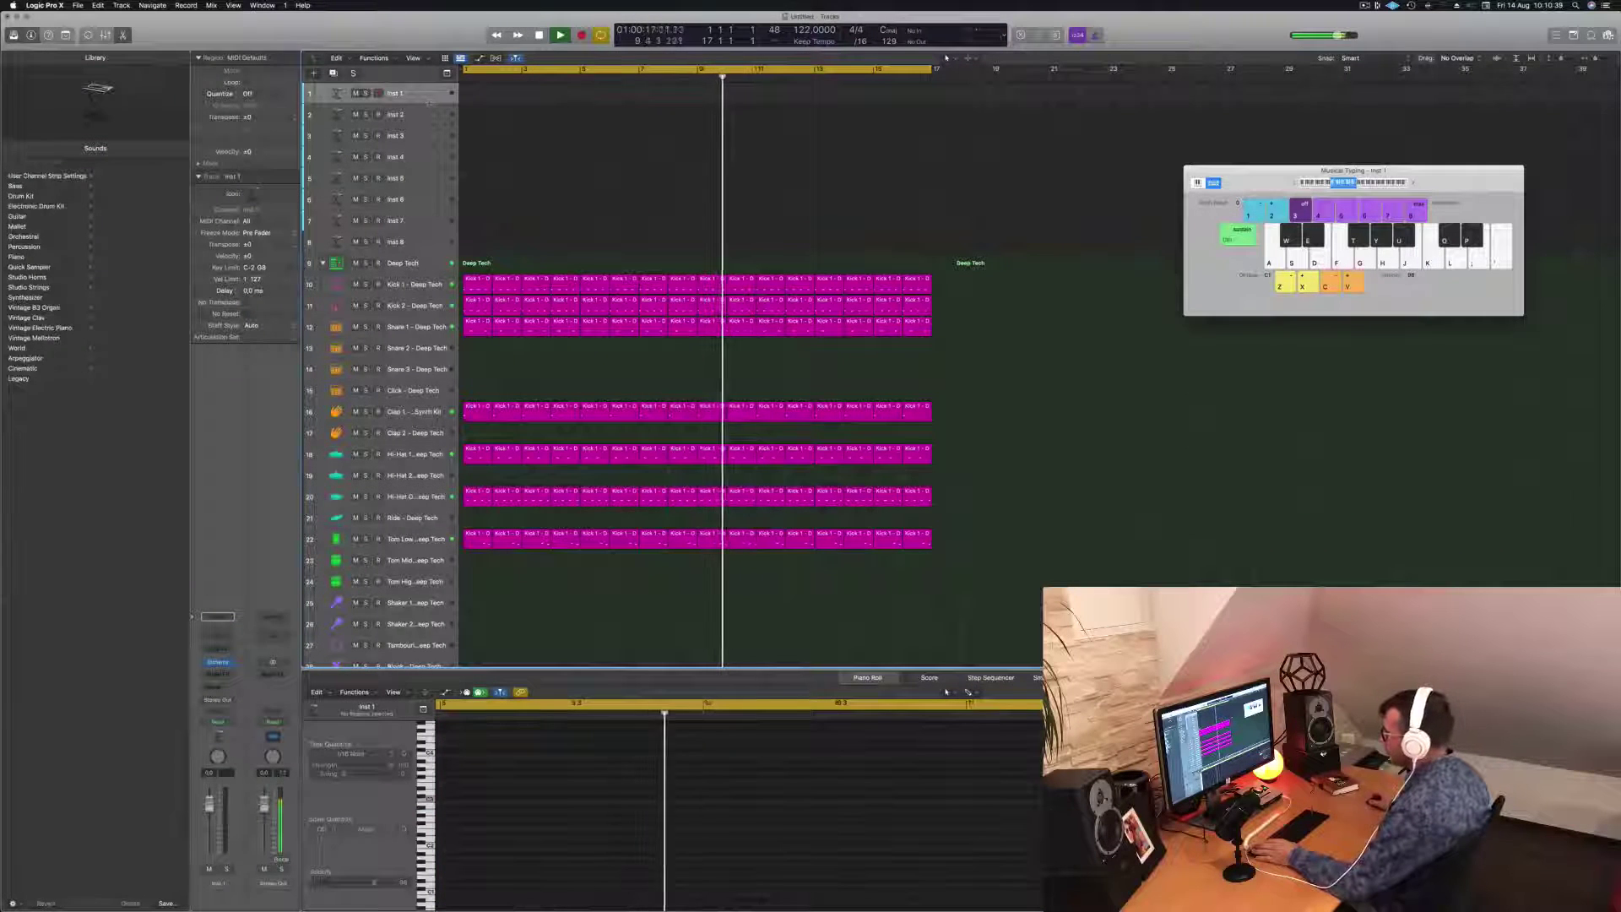
{"action": "key", "text": "ctrl+z"}
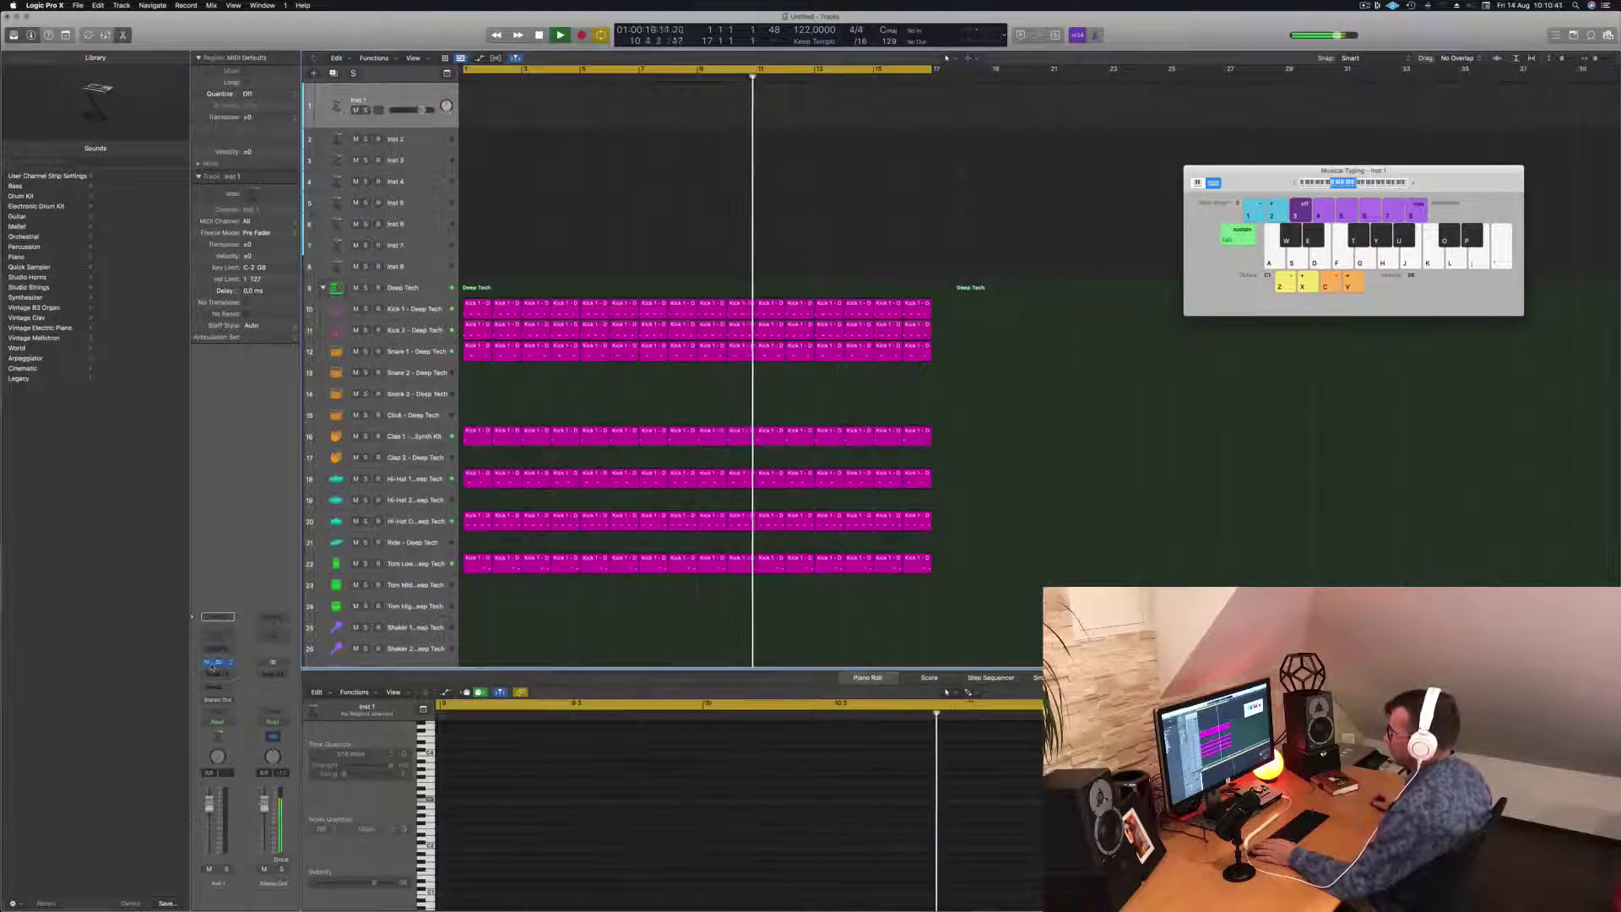
{"action": "left_click", "coordinate": [216, 662]}
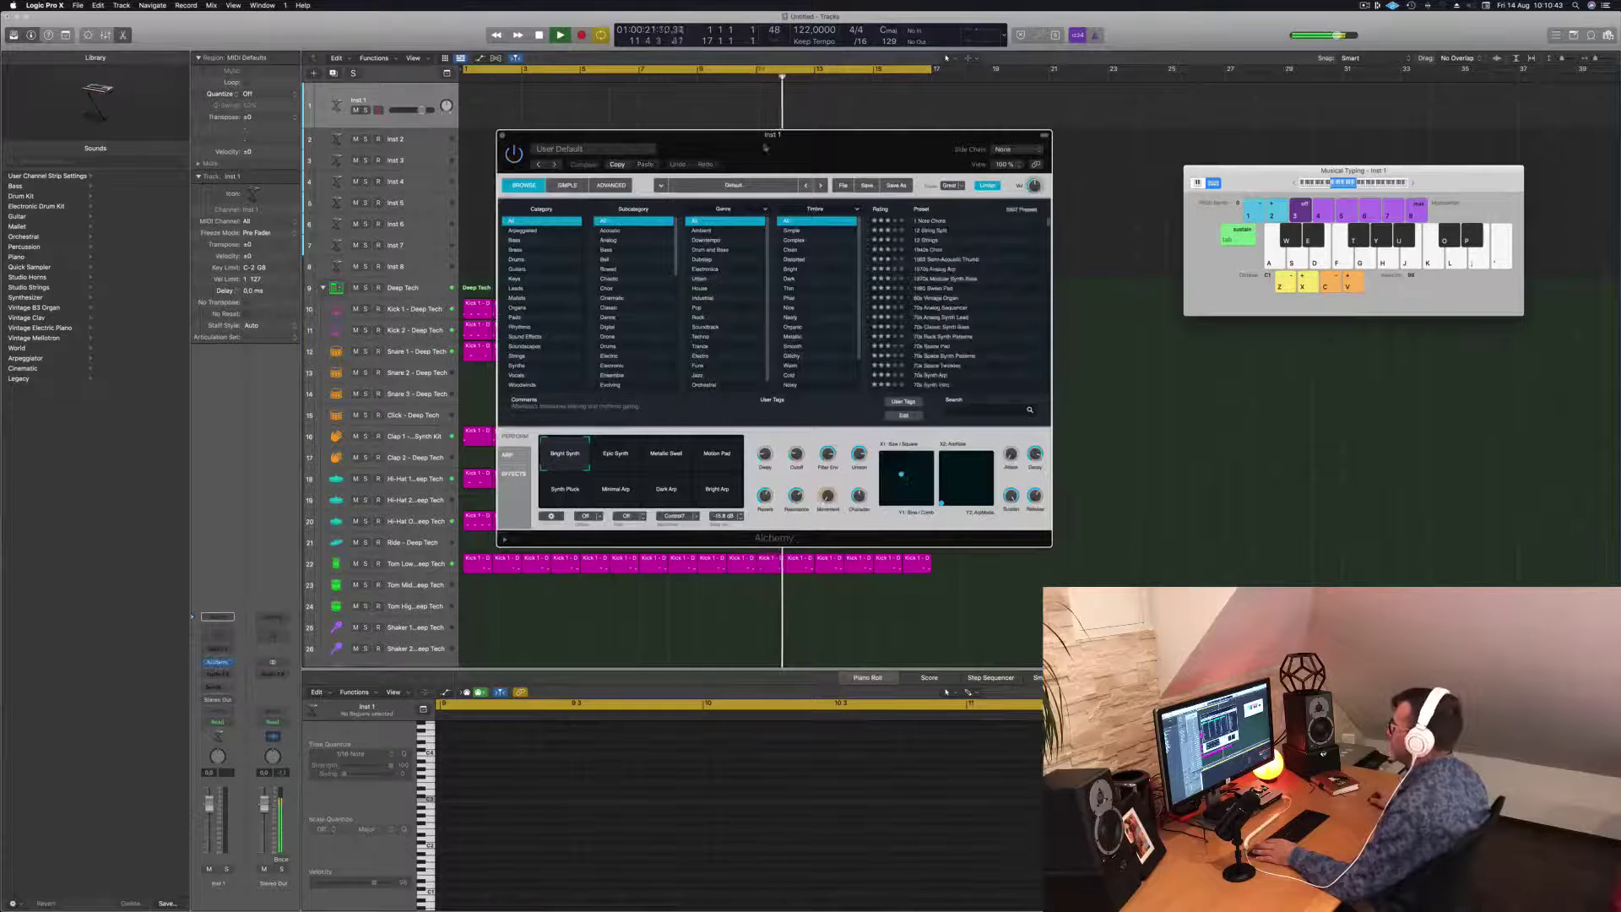
{"action": "left_click_drag", "start_coordinate": [780, 151], "coordinate": [1094, 240]}
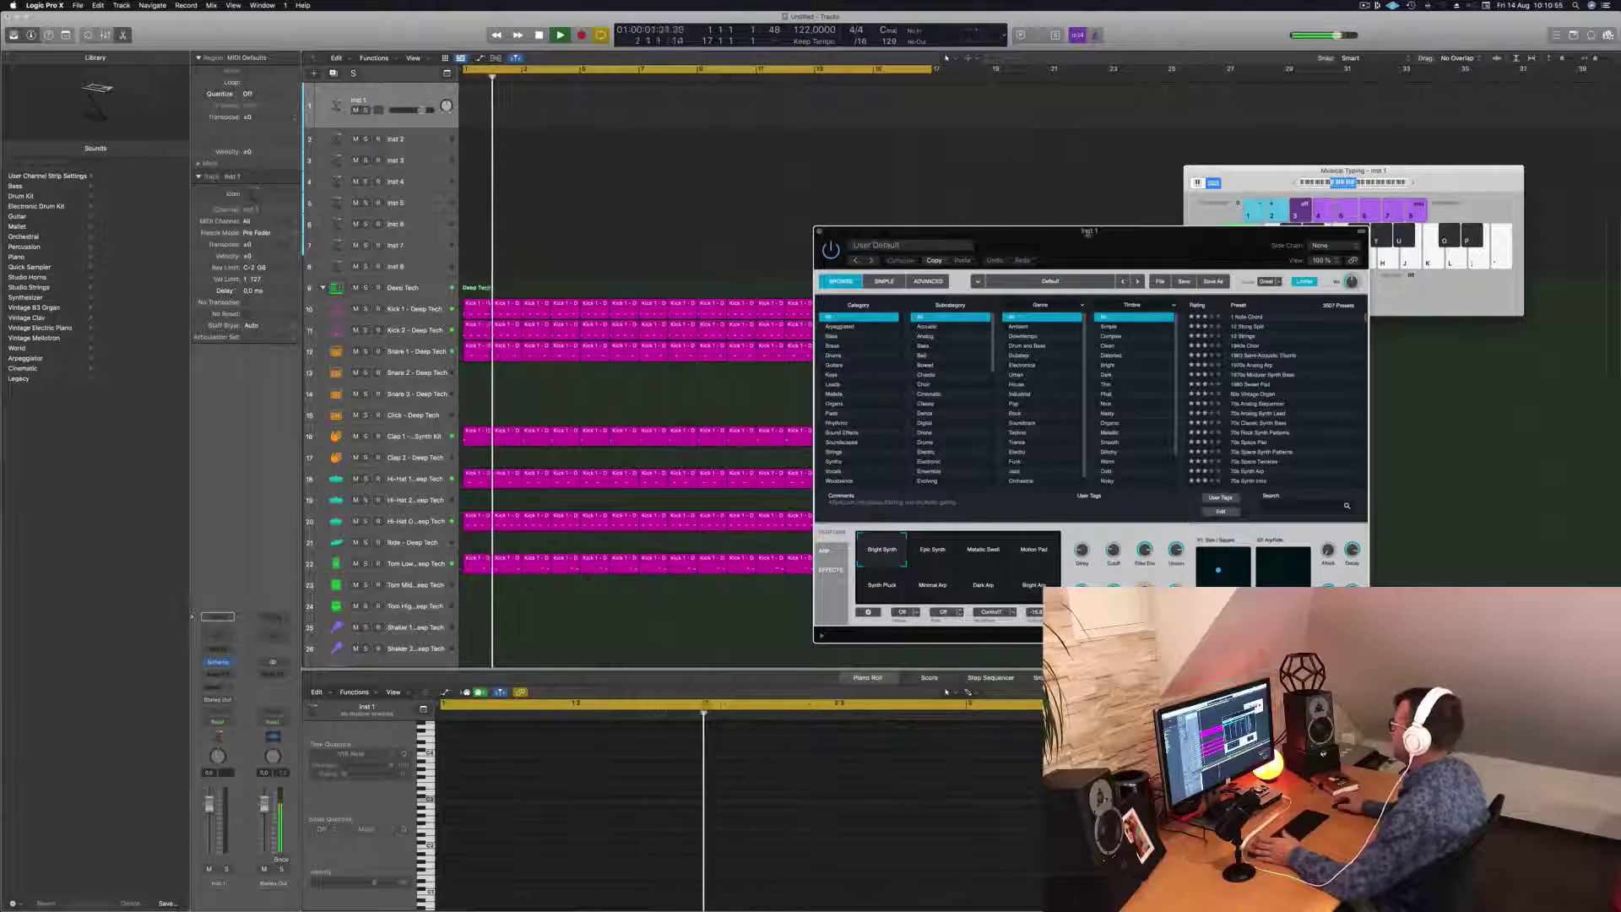
{"action": "left_click_drag", "start_coordinate": [1088, 234], "coordinate": [906, 209]}
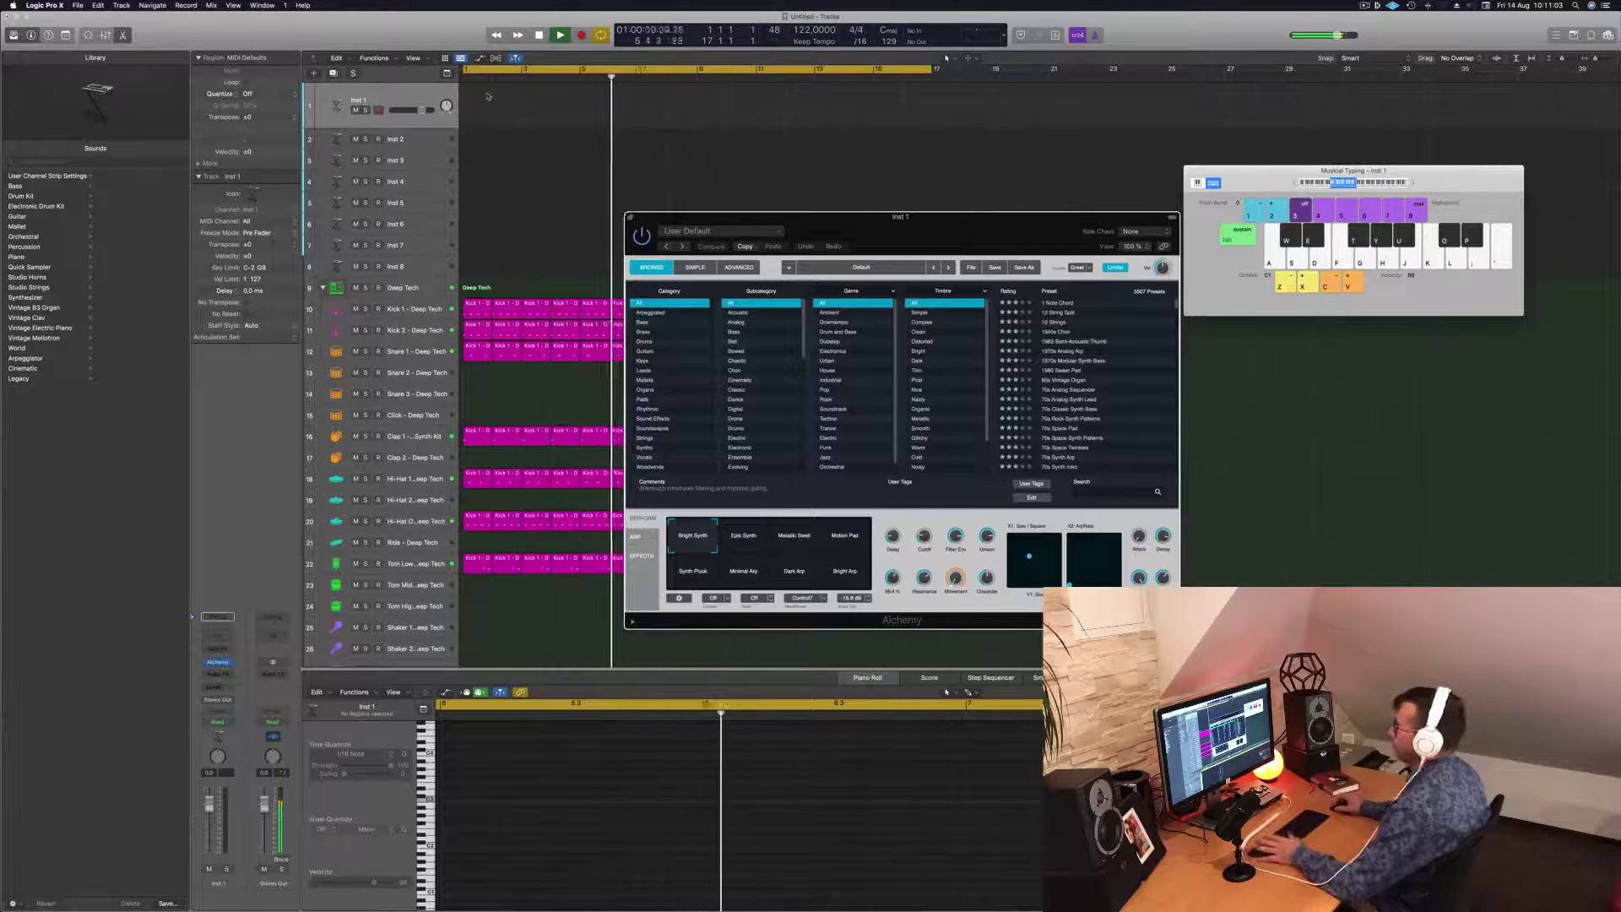
Step: Stop playback, filter the Alchemy presets to the Bass category and load Agile Synth Bass on the Inst 1 track
{"action": "key", "text": "space"}
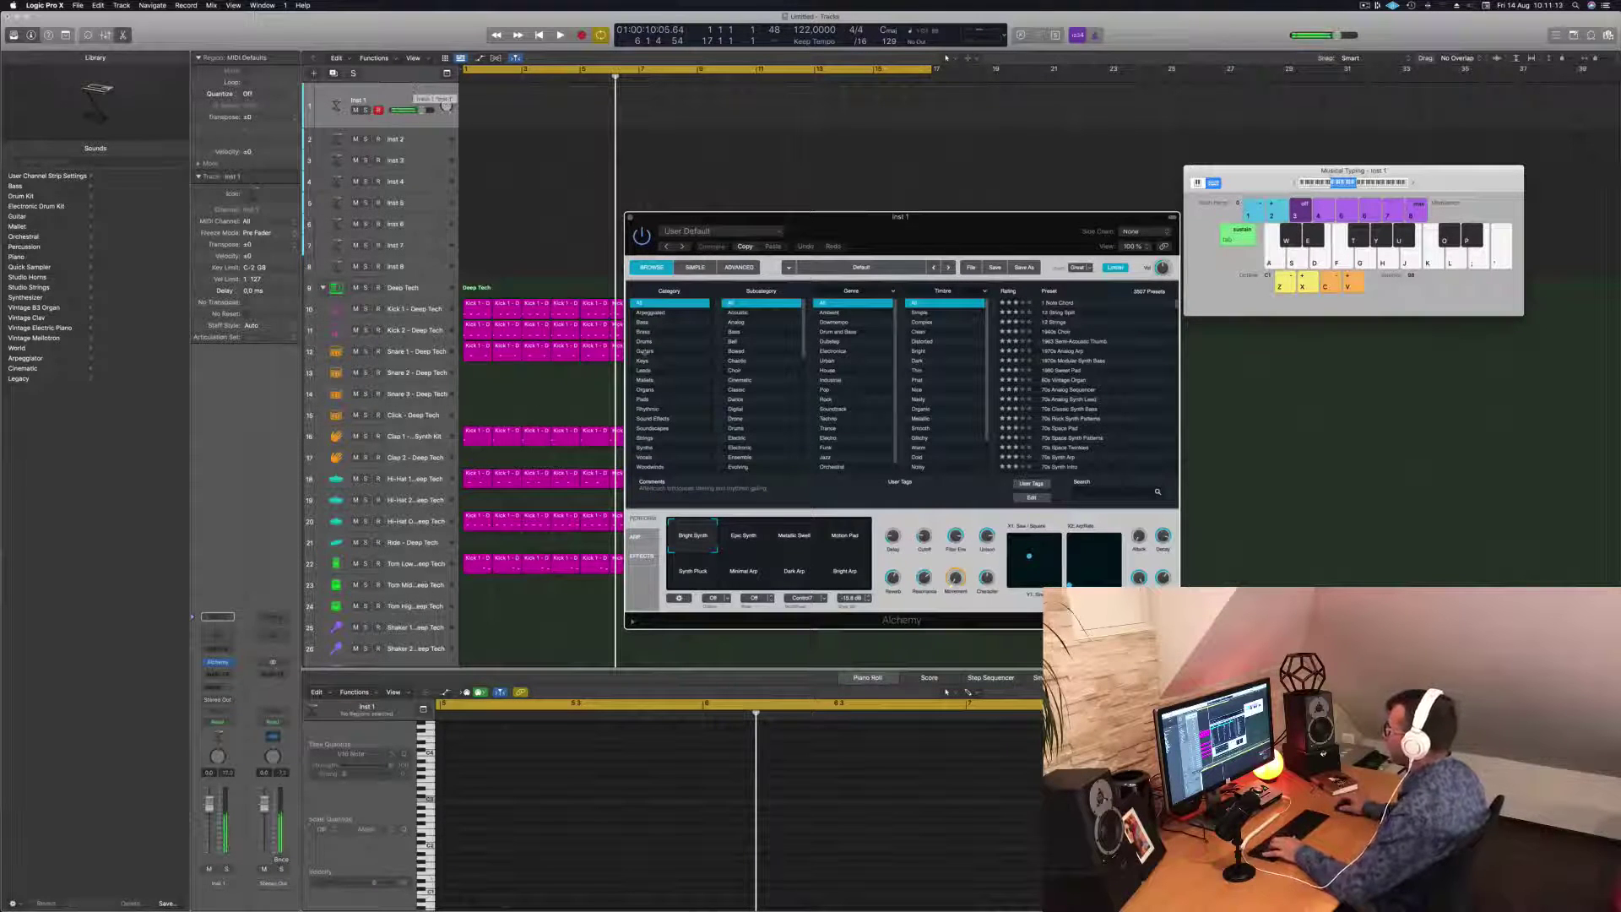
{"action": "left_click", "coordinate": [645, 322]}
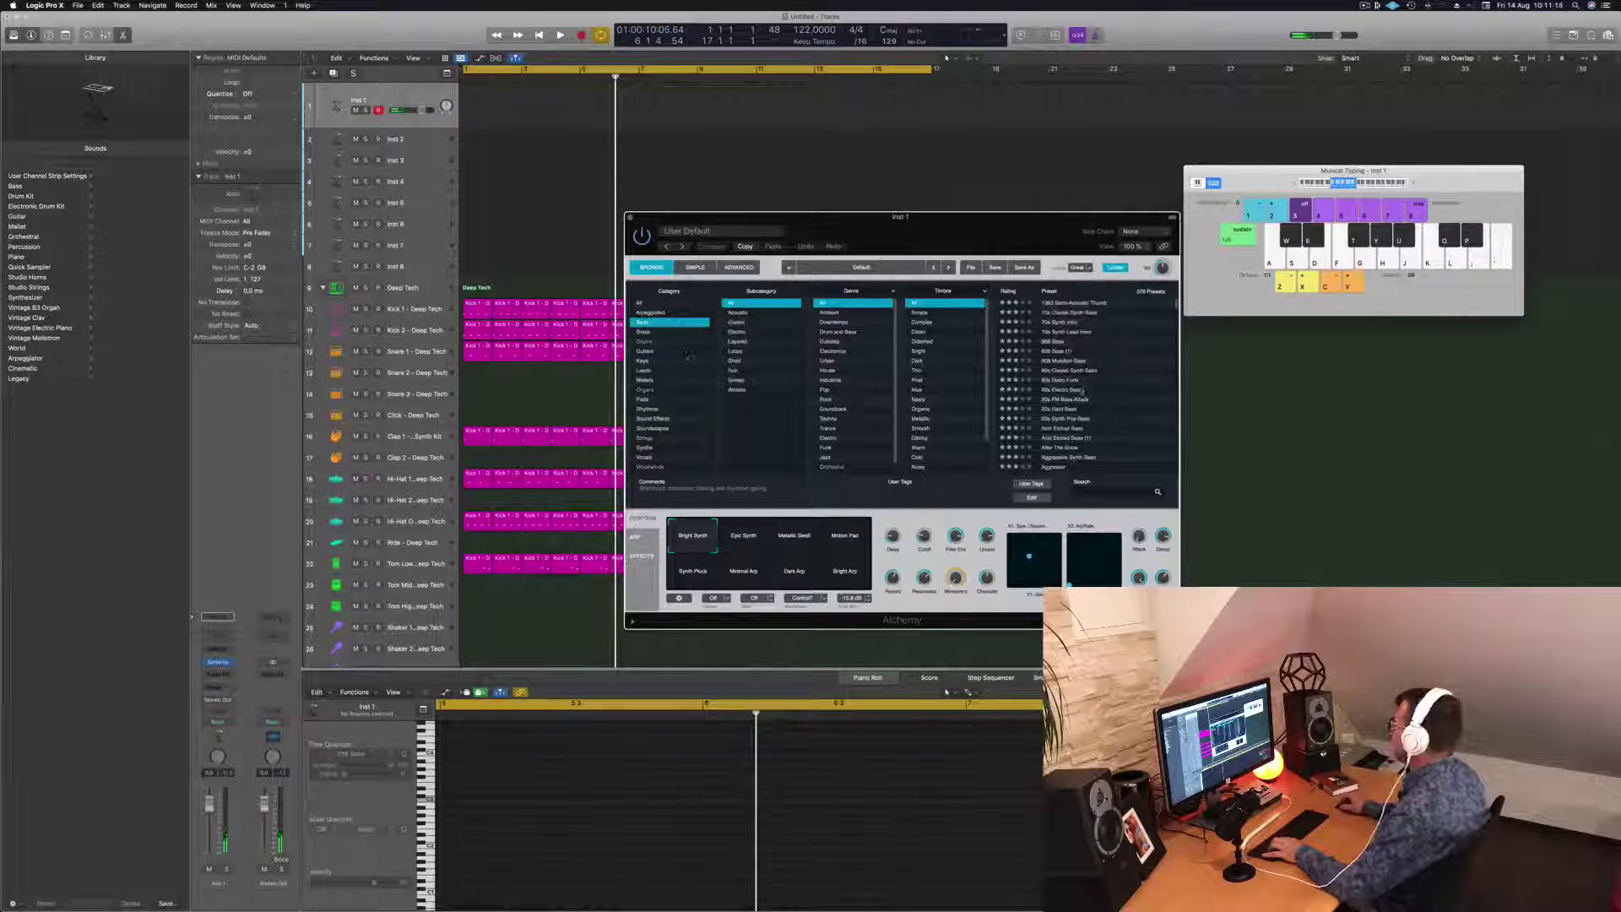
{"action": "scroll", "coordinate": [1082, 390], "scroll_direction": "down", "scroll_amount": 5}
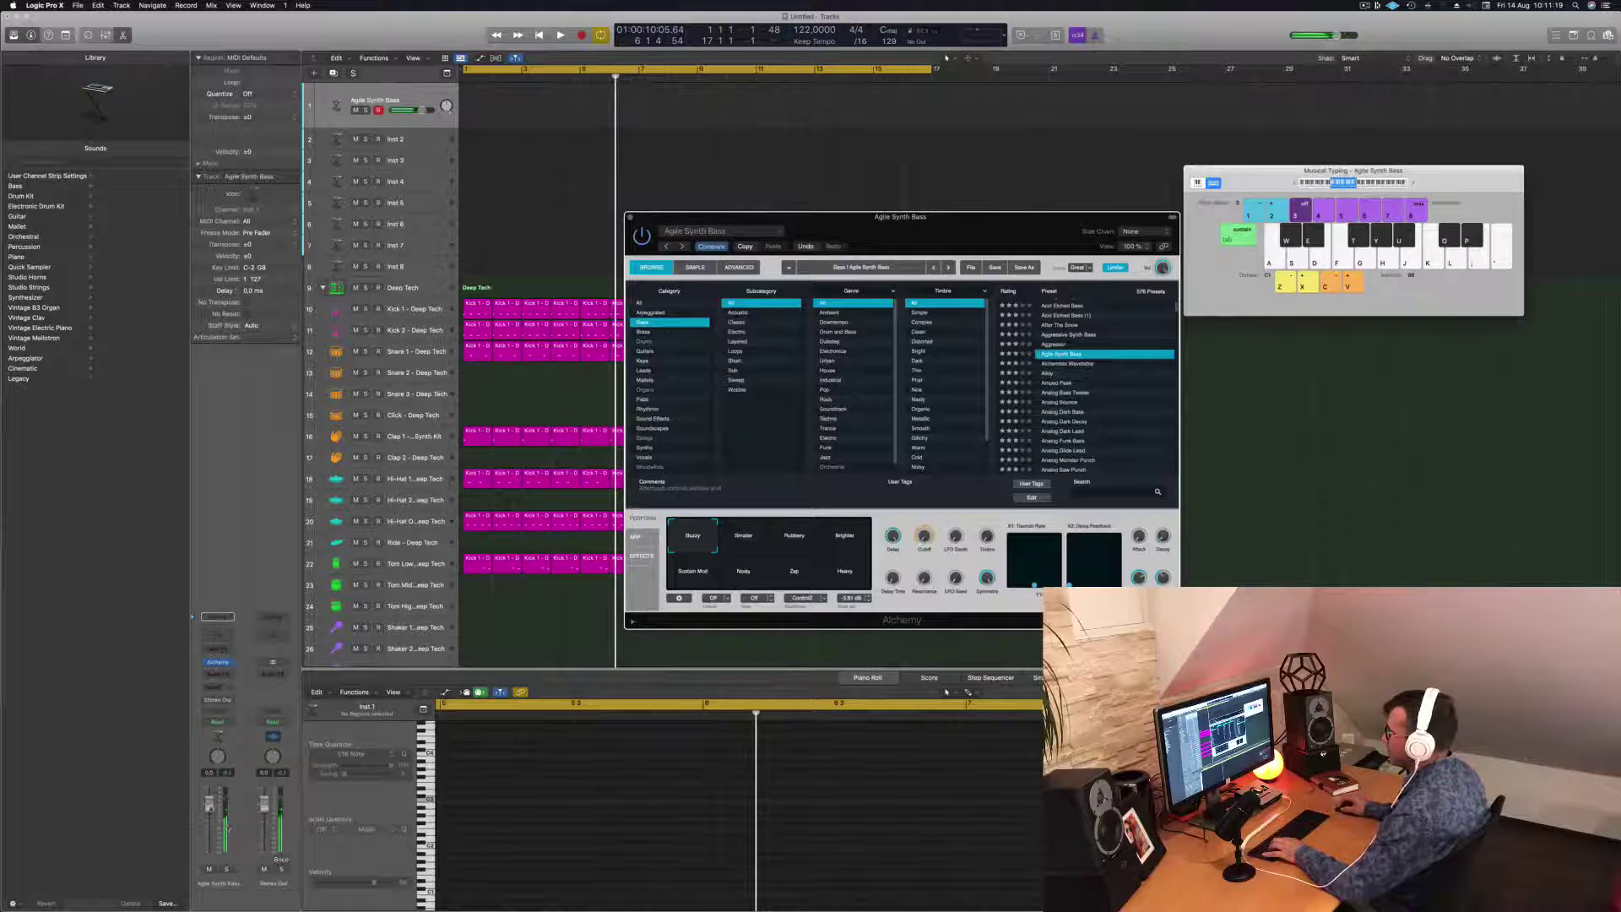
Step: Start playback, load the Alloy bass preset in Alchemy and audition its performance variations up to Res Filter Sweep
{"action": "key", "text": "space"}
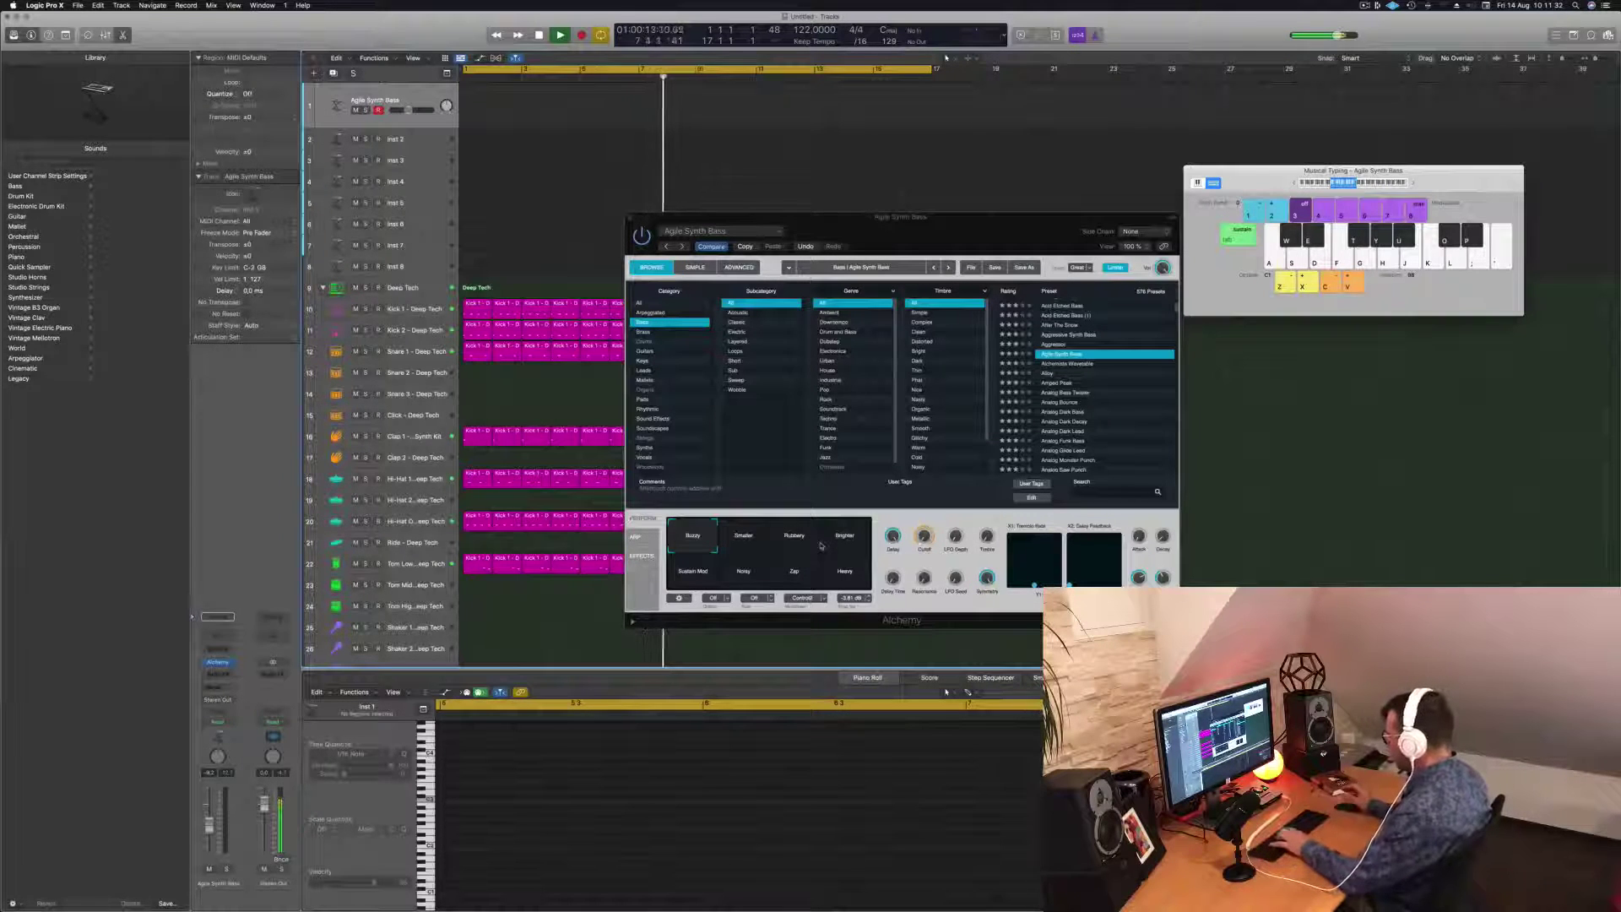
{"action": "left_click_drag", "start_coordinate": [1015, 224], "coordinate": [853, 194]}
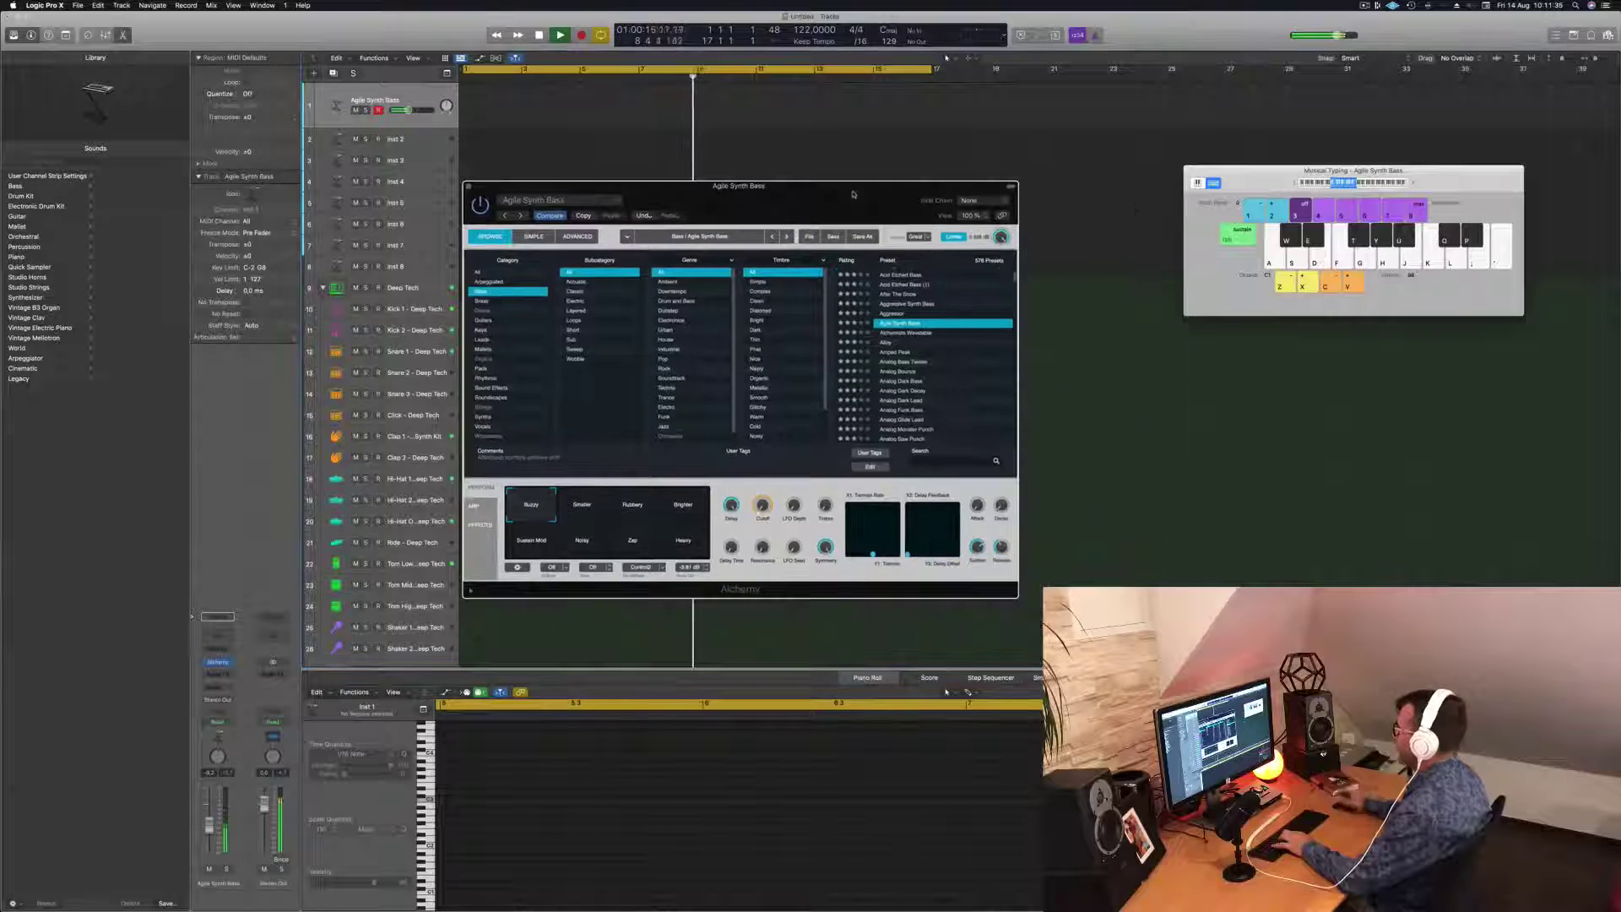
{"action": "left_click", "coordinate": [887, 342]}
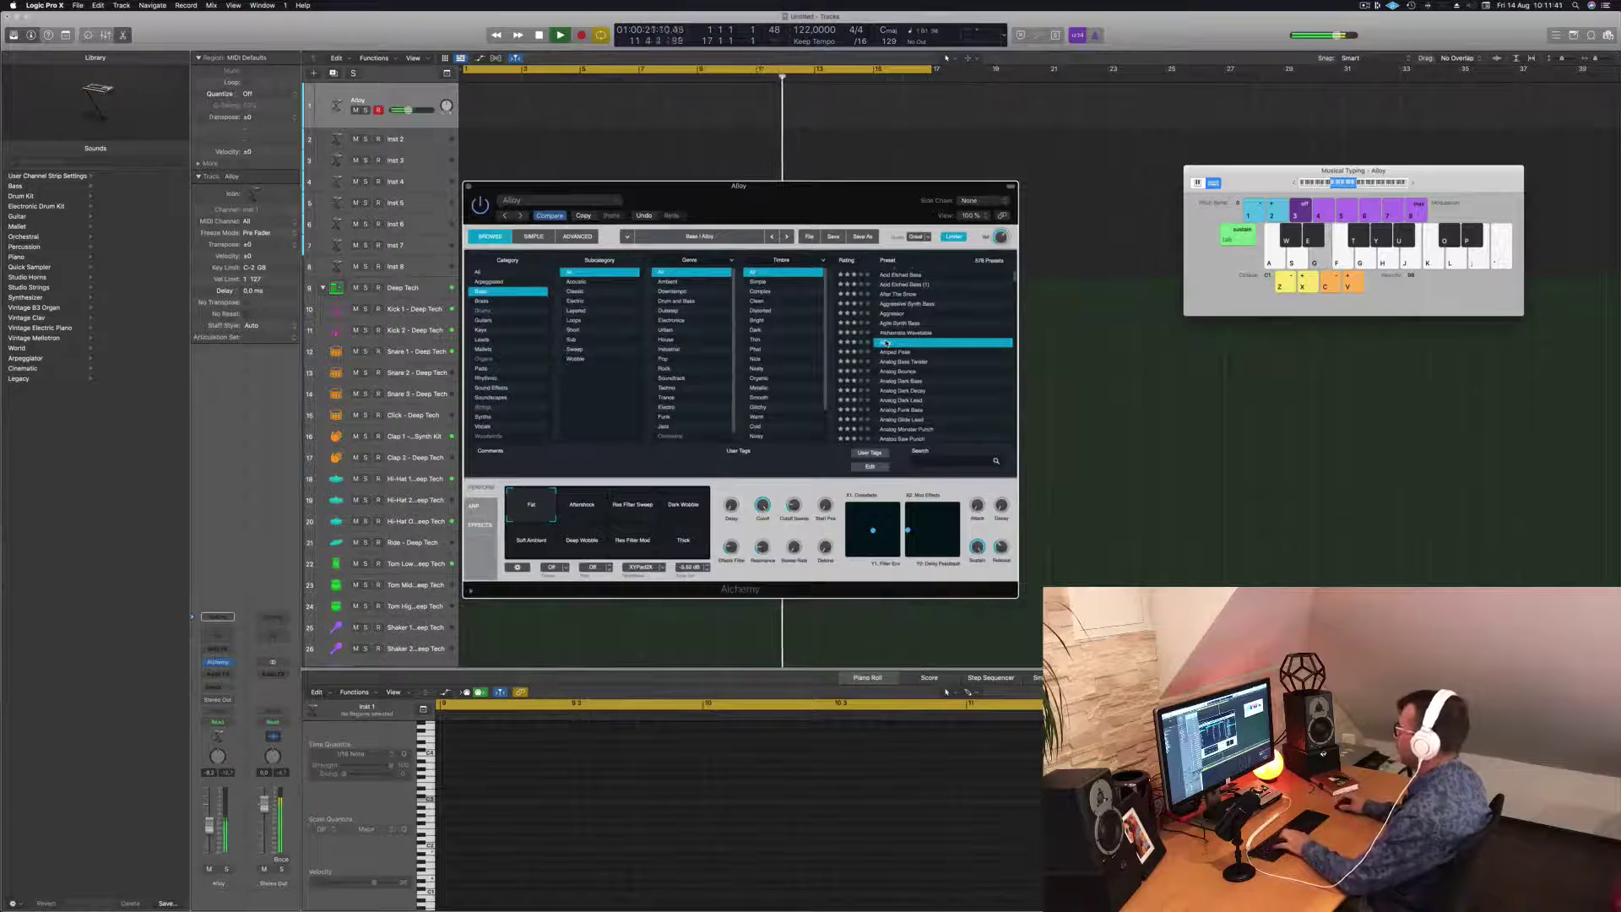
{"action": "left_click_drag", "start_coordinate": [784, 206], "coordinate": [1053, 229]}
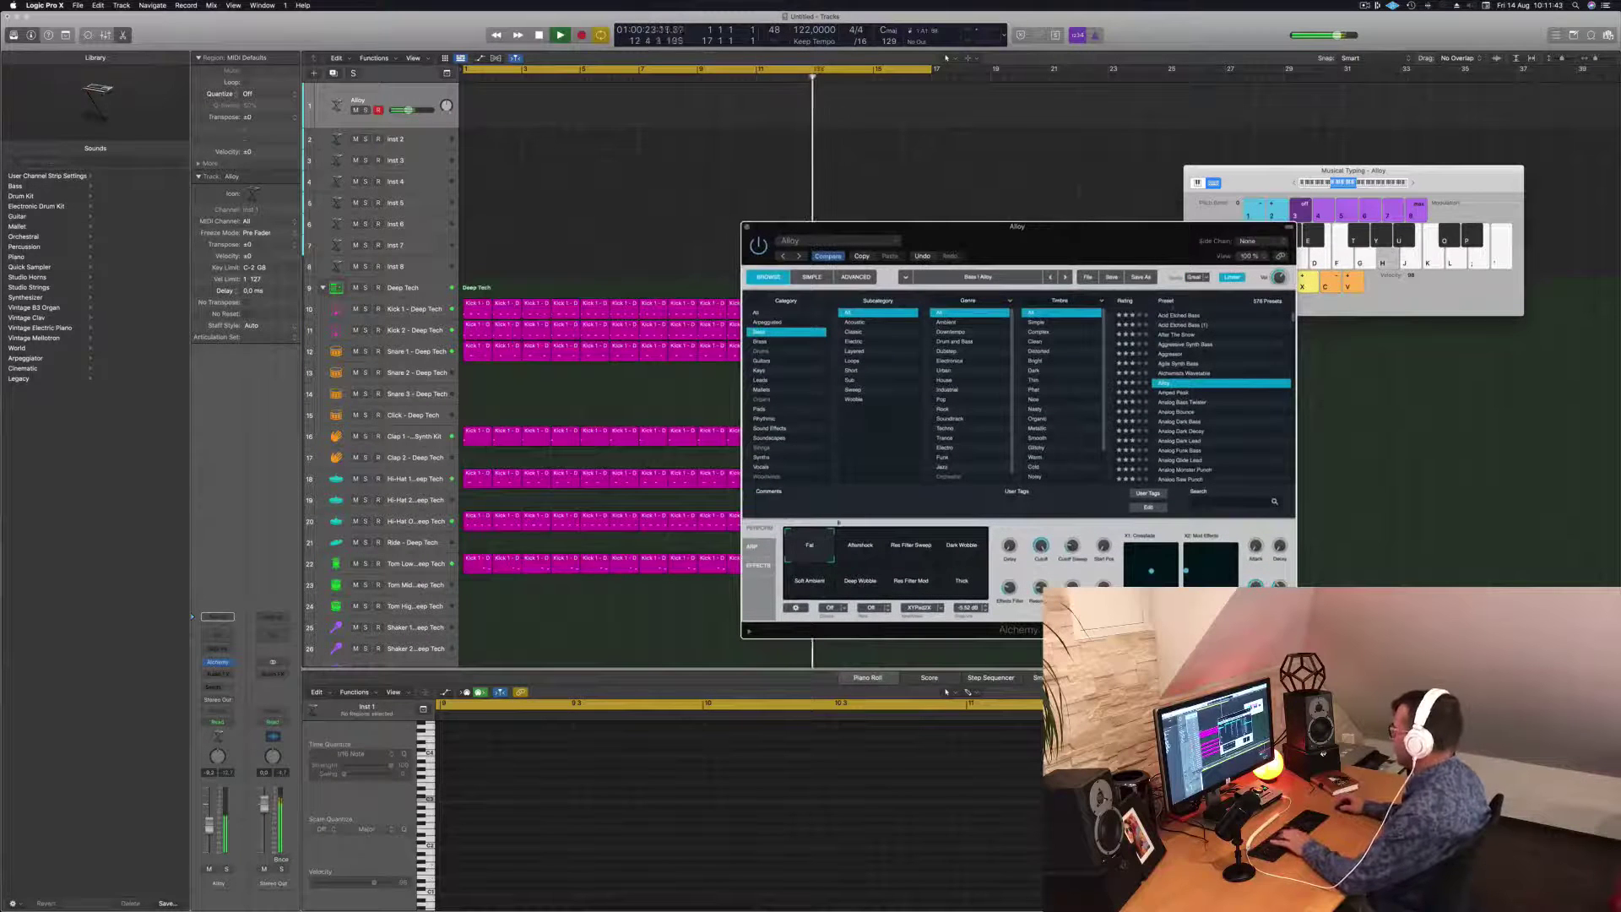
{"action": "left_click_drag", "start_coordinate": [859, 559], "coordinate": [913, 550]}
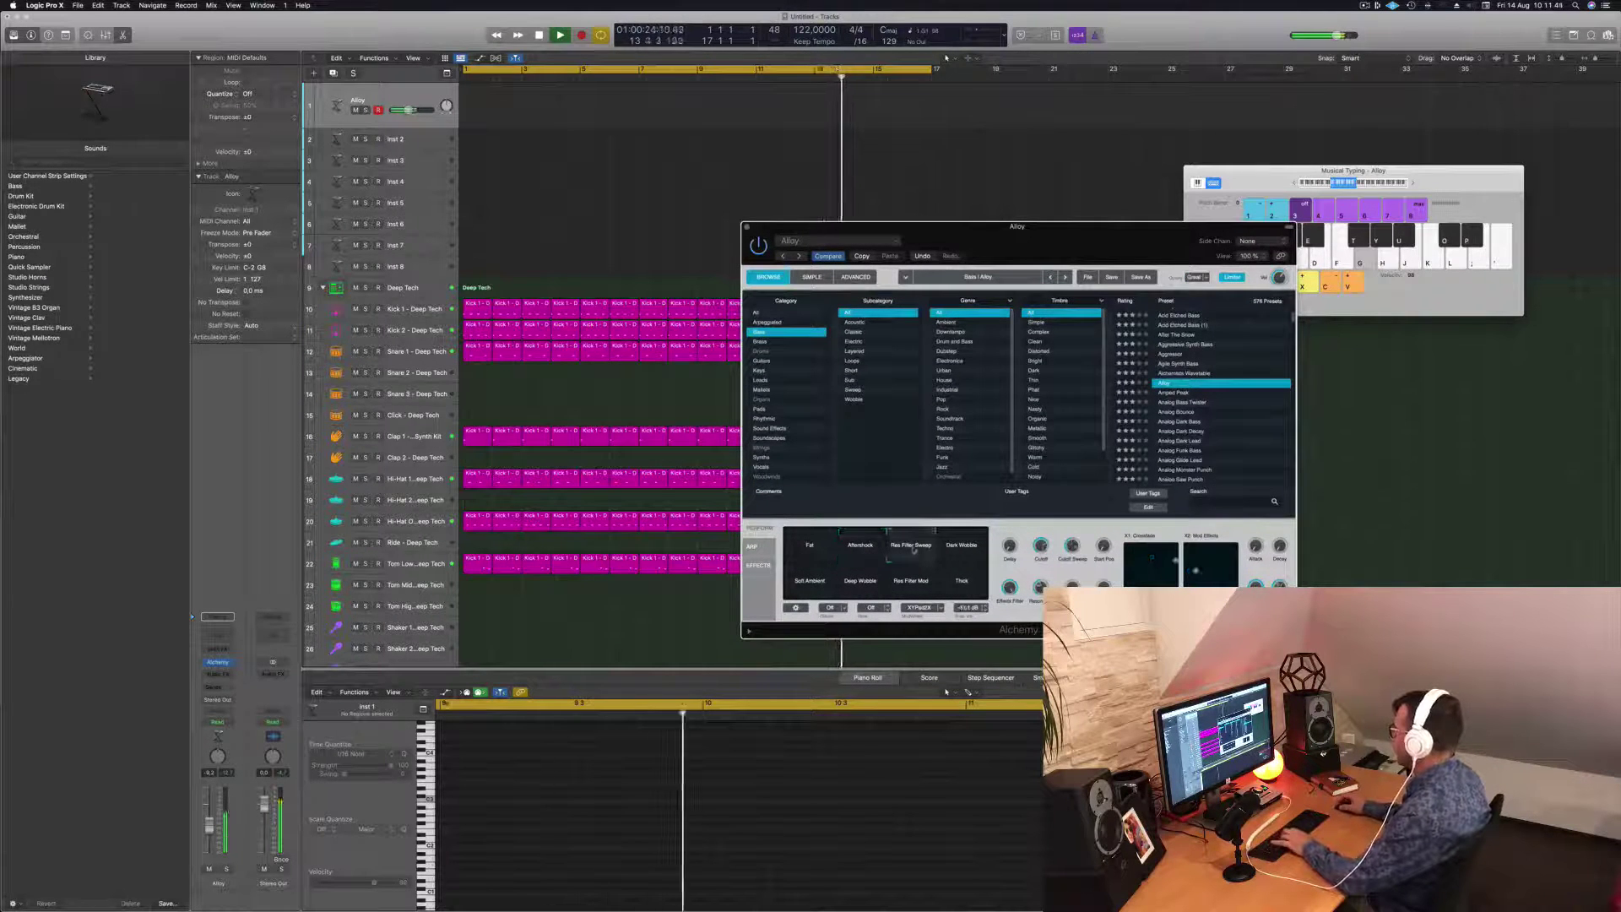
Step: Audition the Amped Peak, Analog Bass Twister and Analog Bounce presets, including the Sub Click variation of Analog Bounce
{"action": "left_click", "coordinate": [1165, 393]}
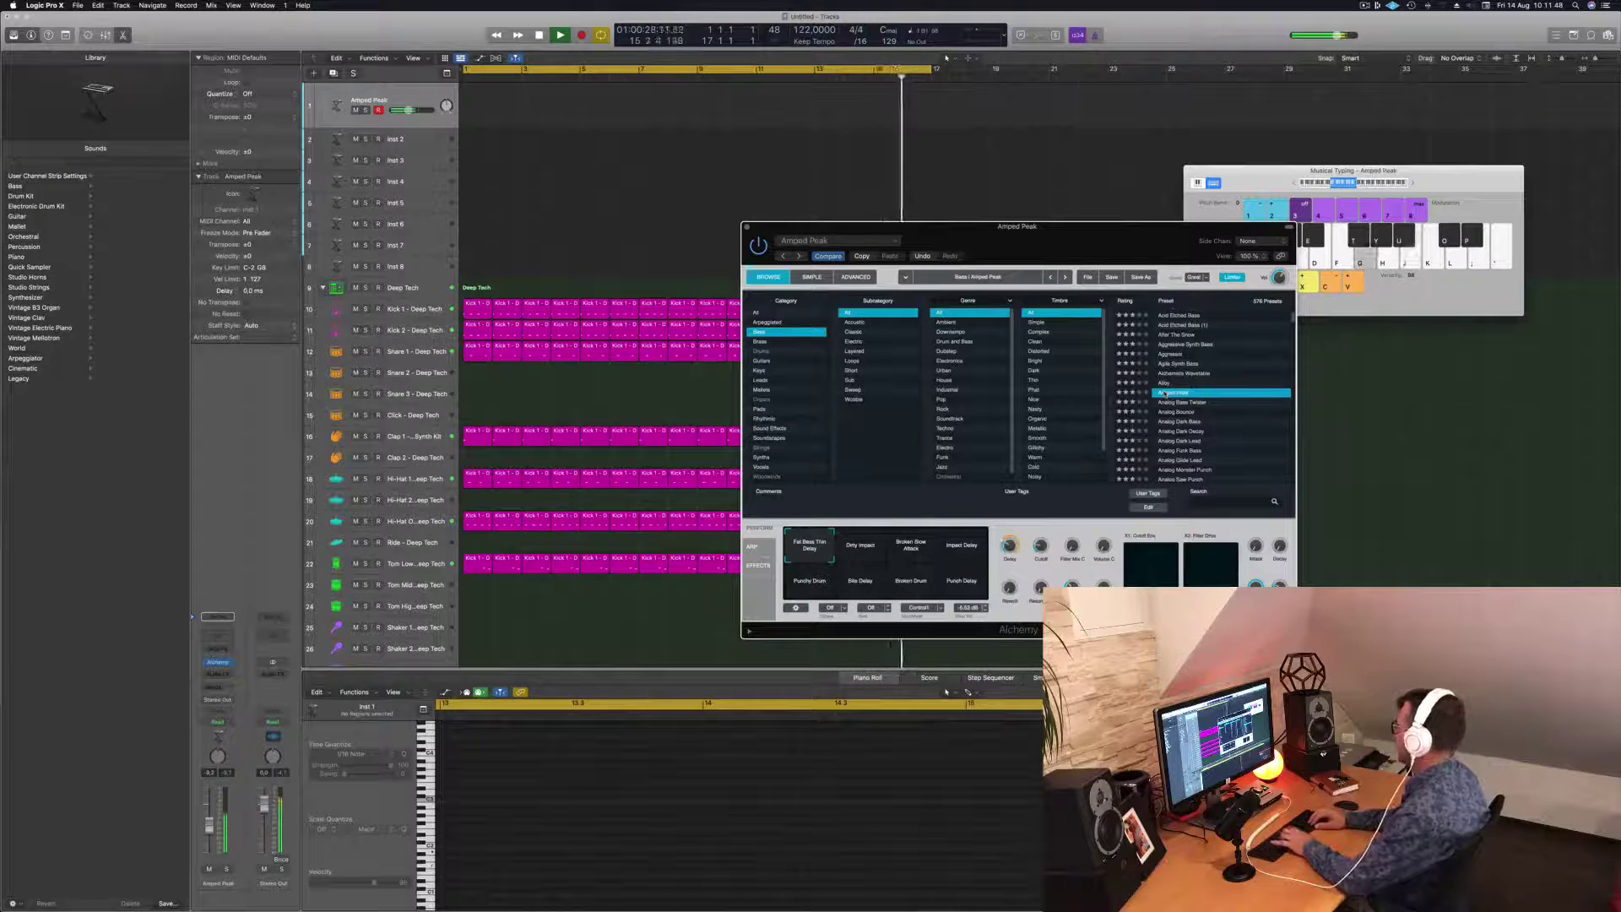
{"action": "scroll", "coordinate": [1163, 393], "scroll_direction": "down", "scroll_amount": 1}
{"action": "left_click", "coordinate": [1164, 393]}
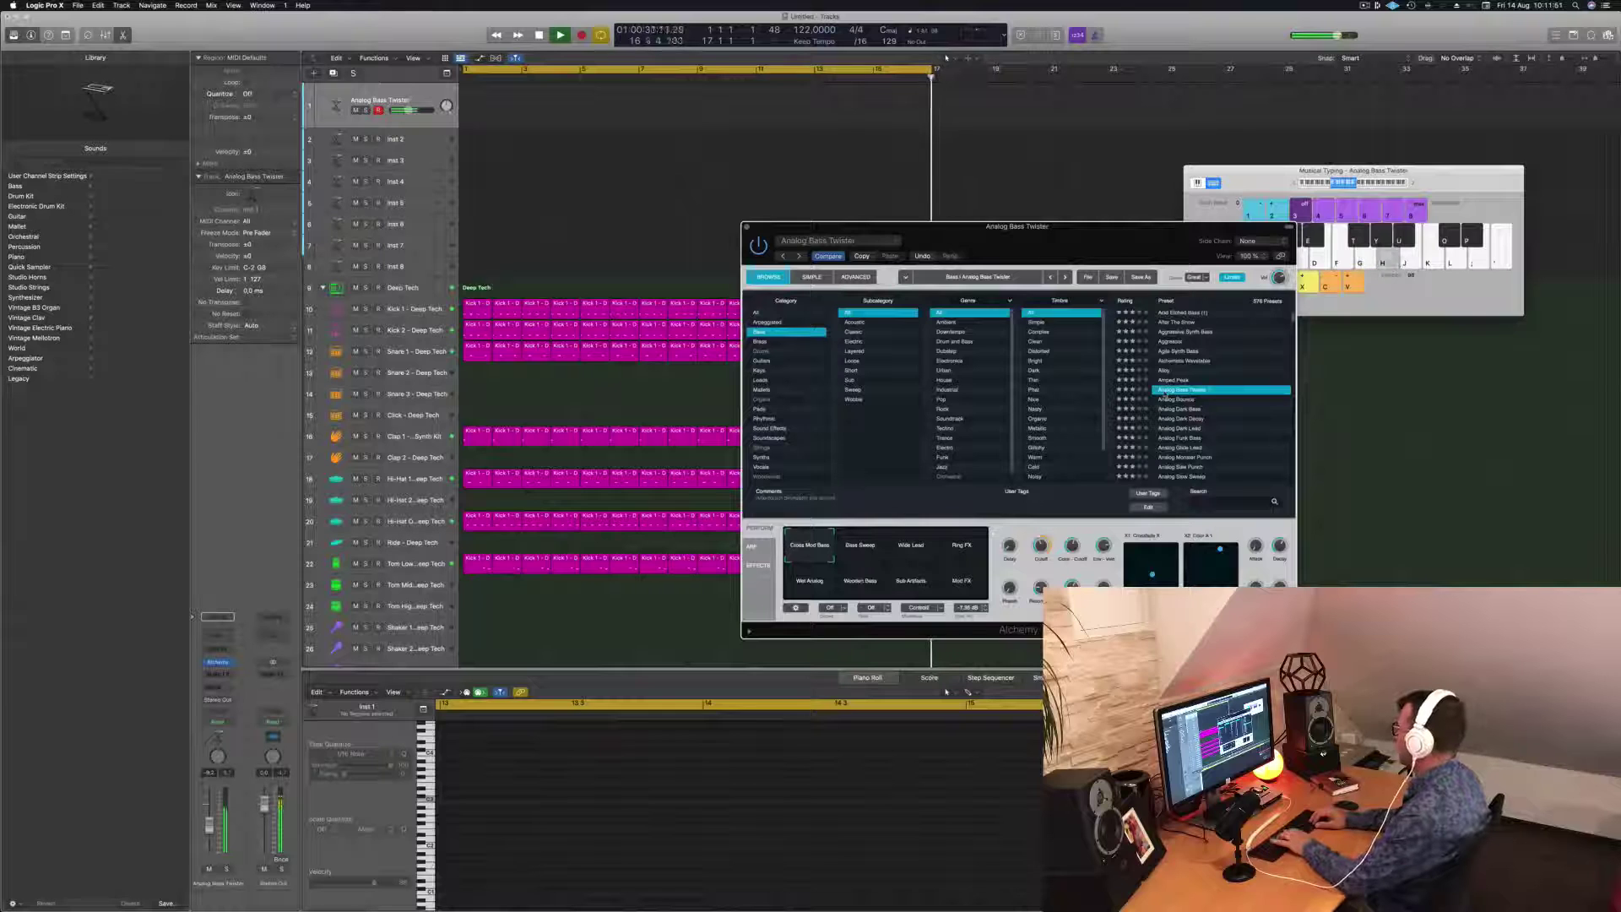
{"action": "scroll", "coordinate": [1165, 394], "scroll_direction": "down", "scroll_amount": 1}
{"action": "left_click", "coordinate": [1165, 393]}
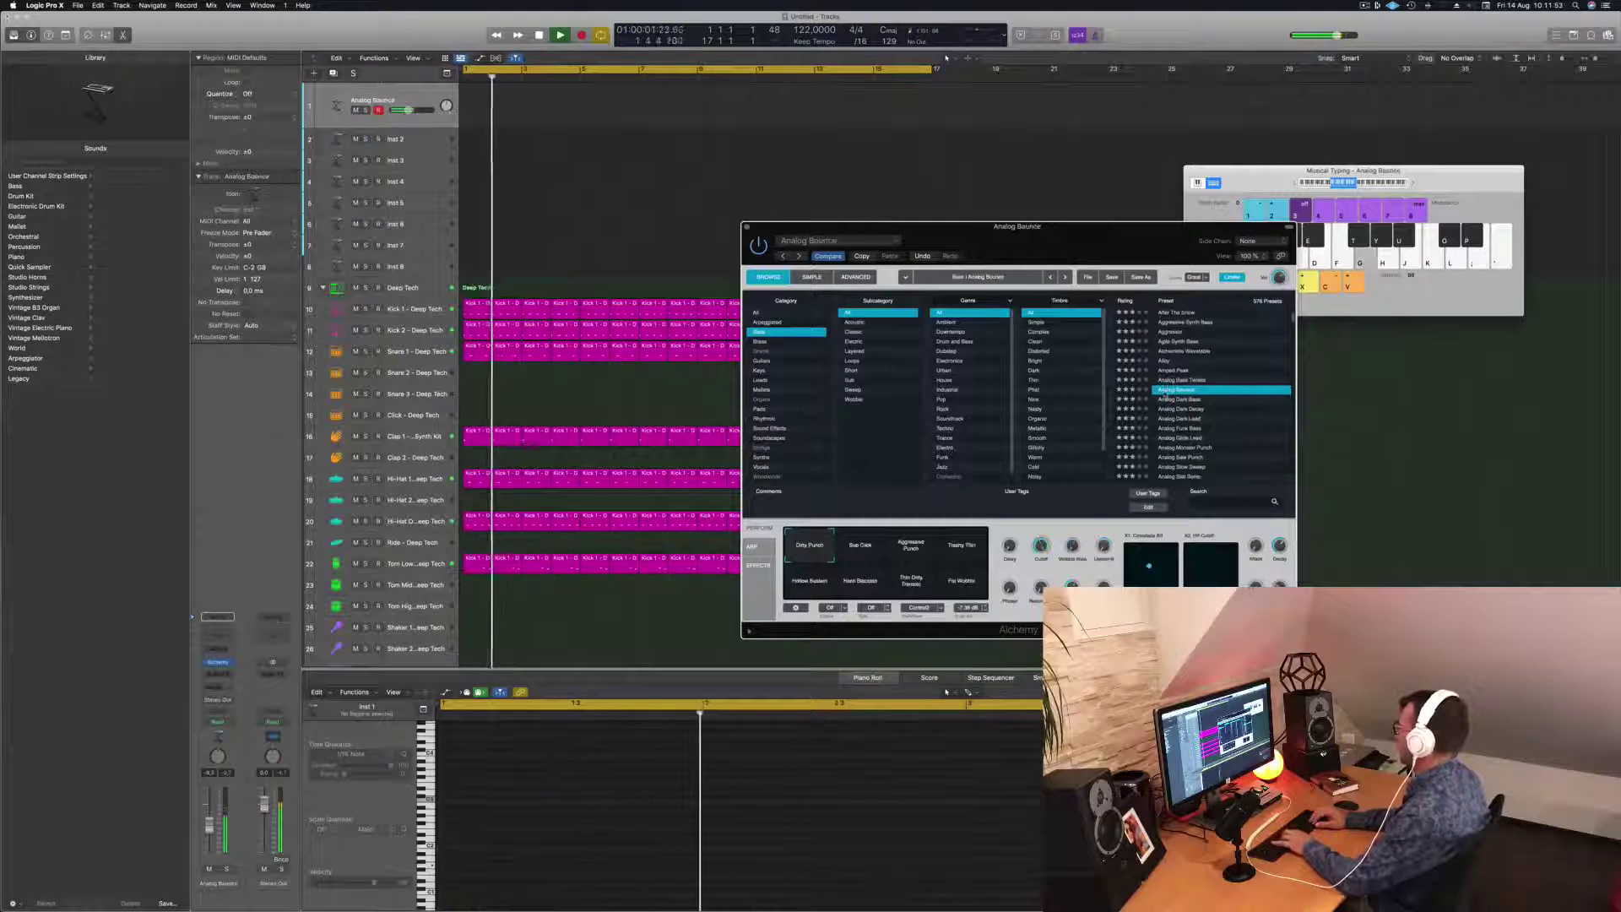
{"action": "left_click", "coordinate": [855, 548]}
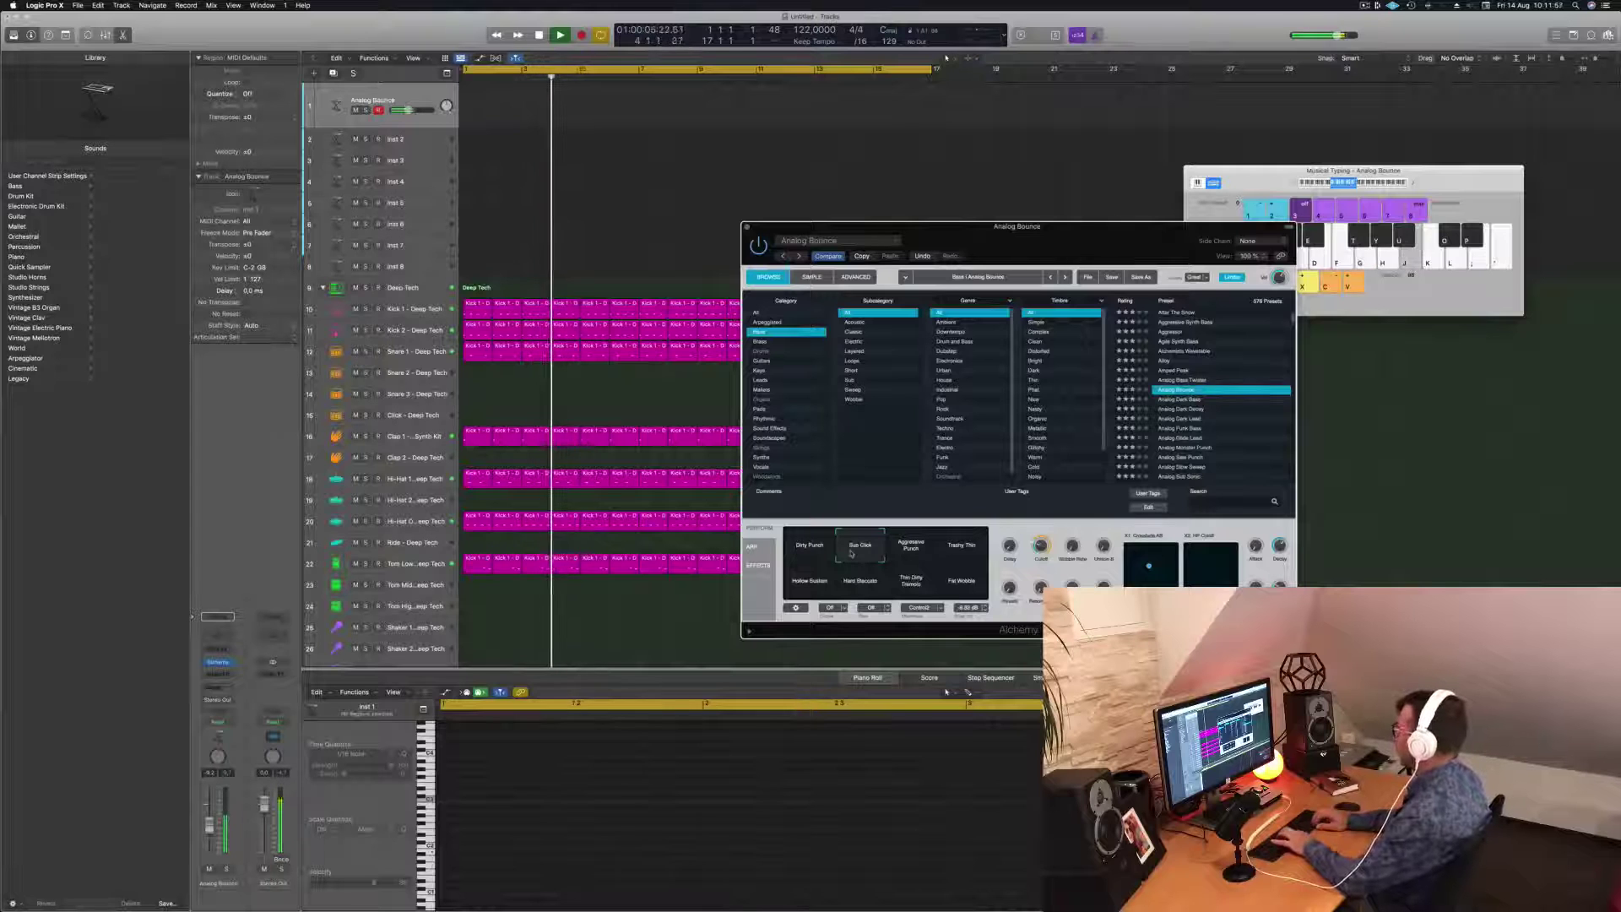
Step: Step through the bass presets to Analog Slow Sweep and back to Analog Bounce
{"action": "key", "text": "Down"}
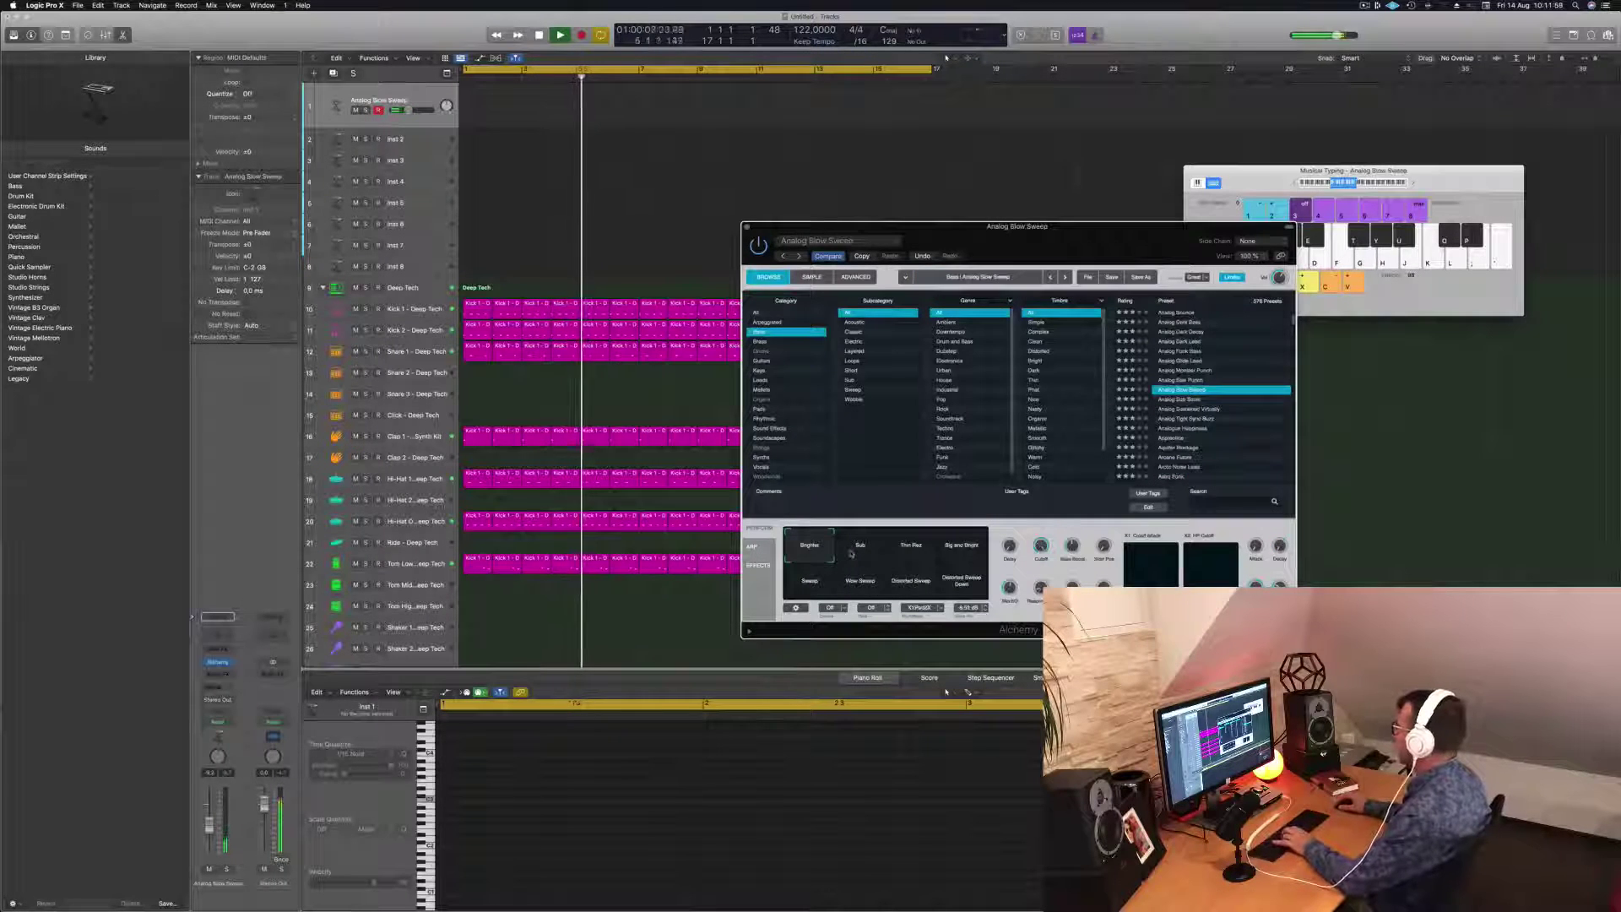
{"action": "key", "text": "Up"}
{"action": "key", "text": "Up"}
{"action": "key", "text": "Up"}
{"action": "key", "text": "Up"}
{"action": "key", "text": "Up"}
{"action": "key", "text": "Up"}
{"action": "key", "text": "Up"}
{"action": "key", "text": "Up"}
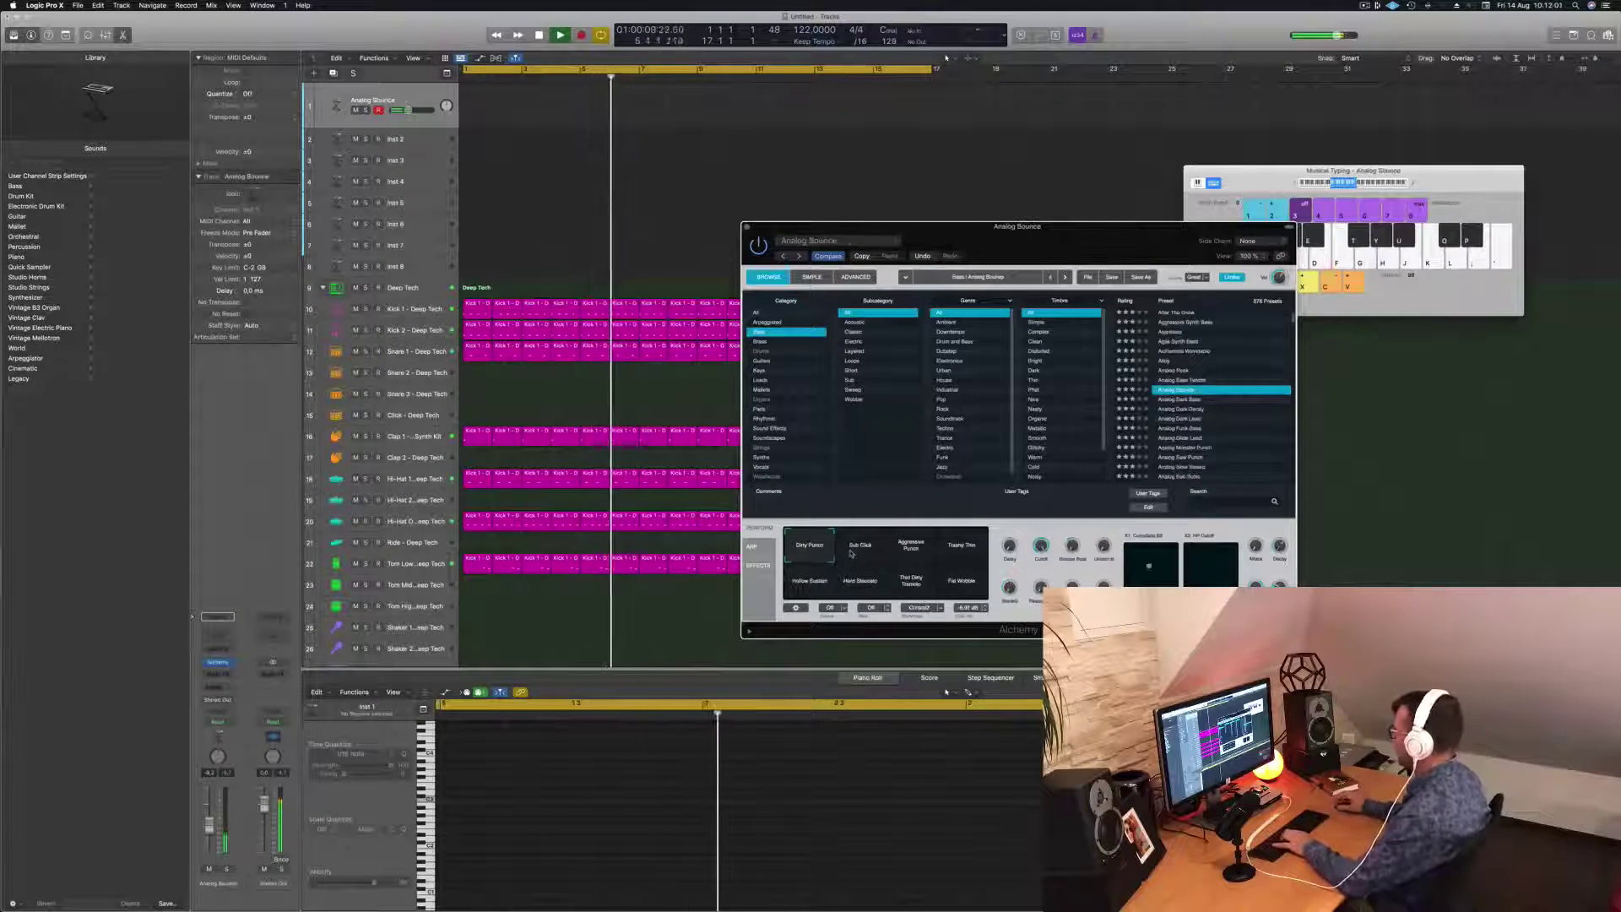
Step: Audition the remaining Analog Bounce variations, including Aggressive Punch, Hollow Sustain, Hard Staccato and Fat Wobble
{"action": "left_click", "coordinate": [911, 549]}
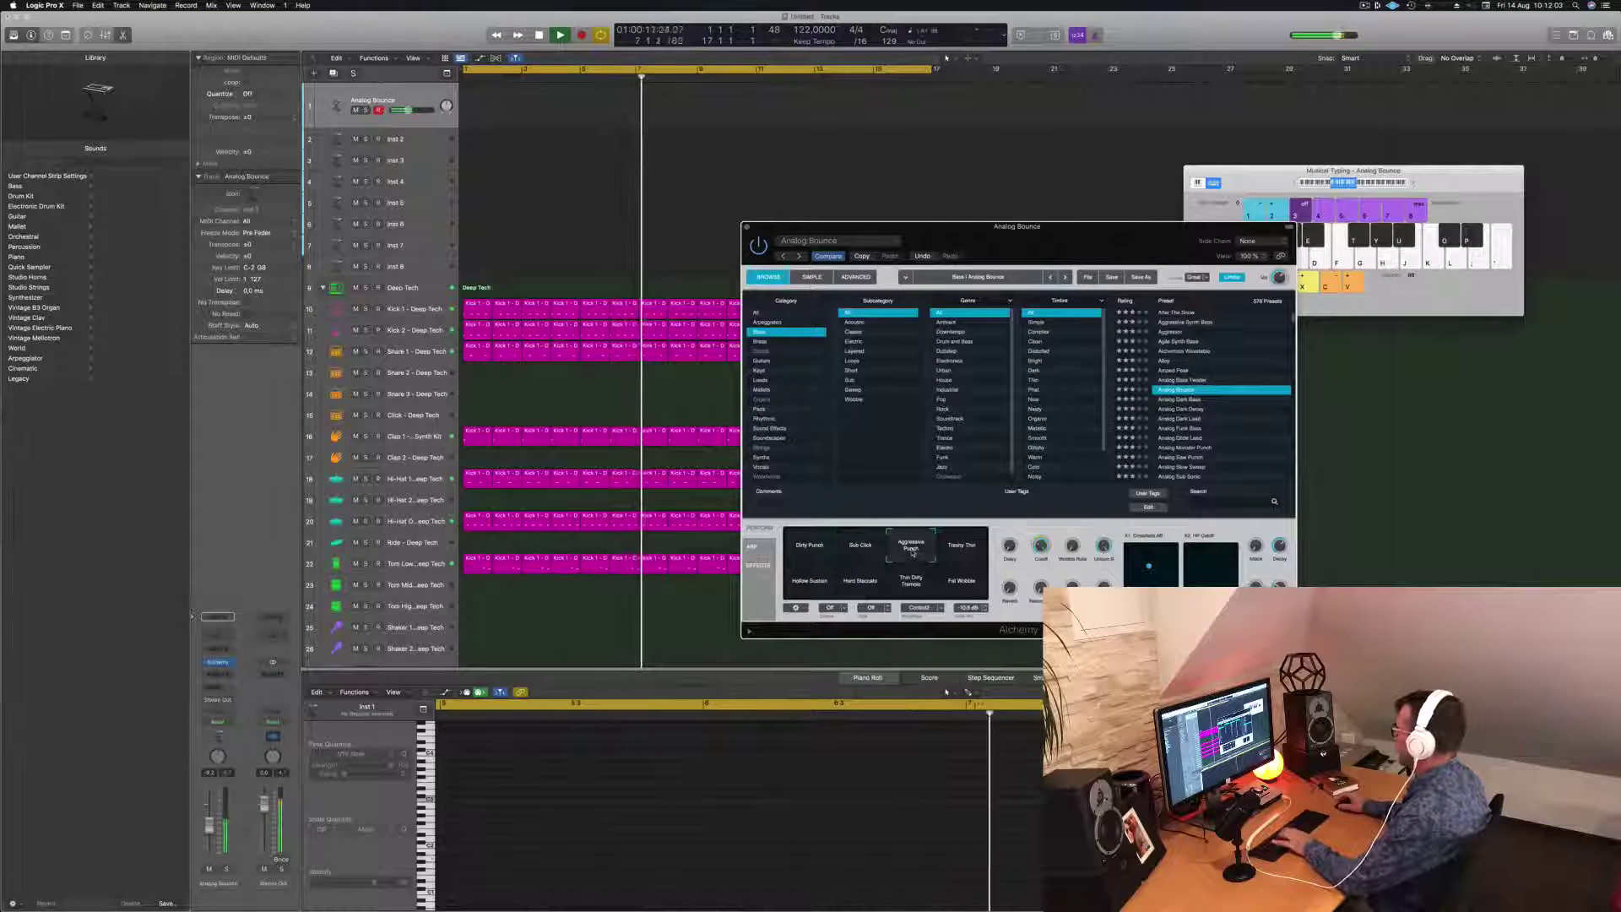
{"action": "left_click", "coordinate": [952, 549]}
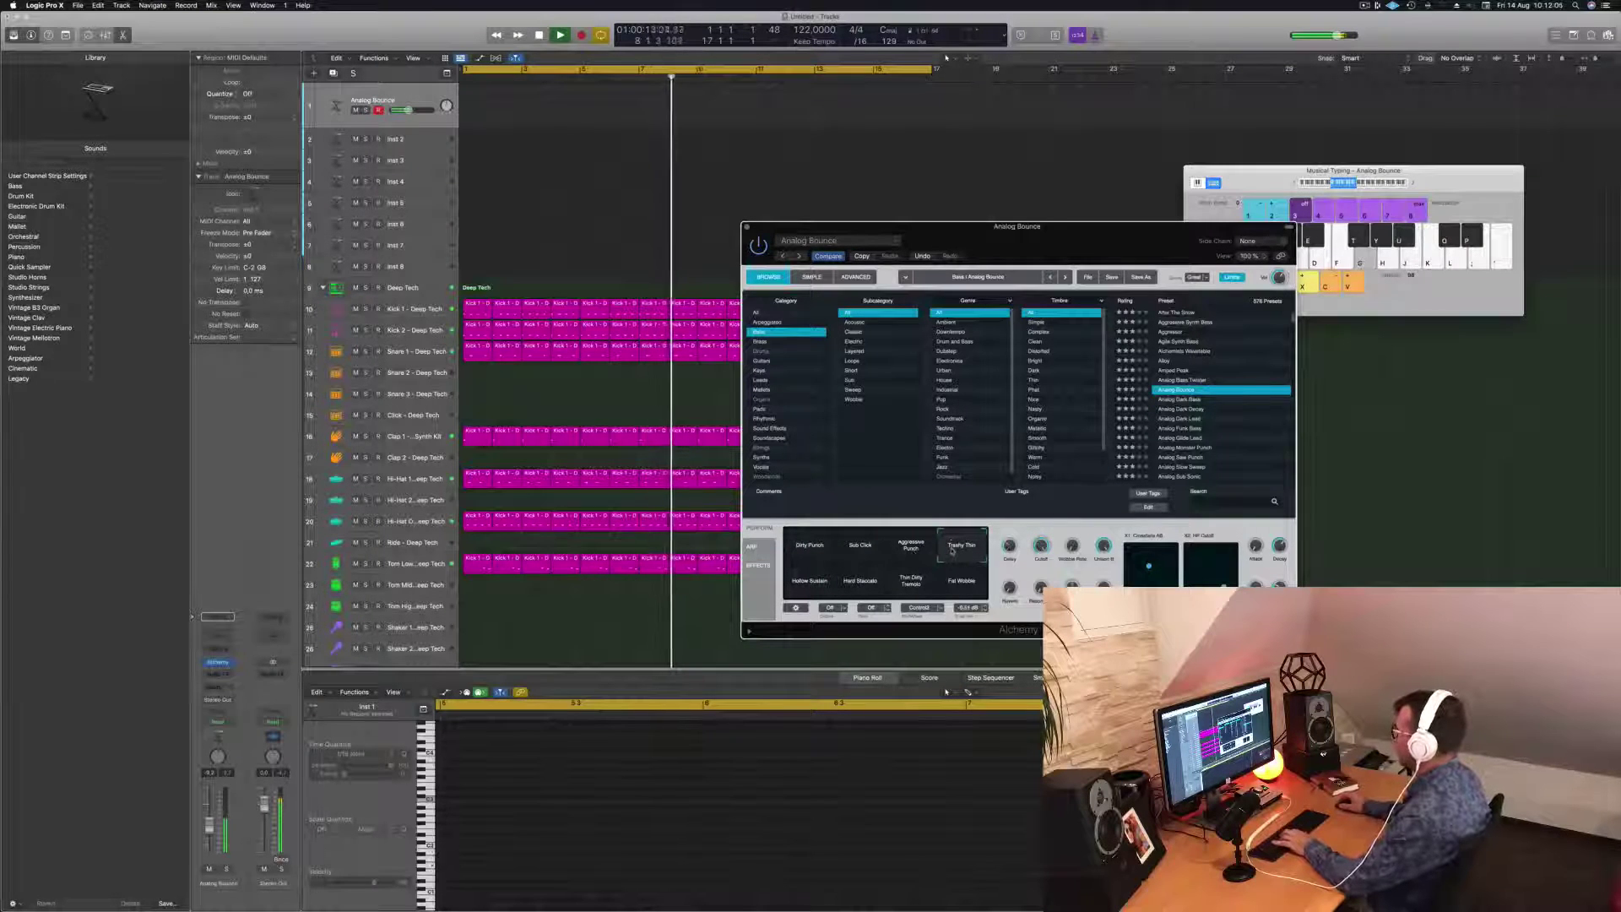
{"action": "left_click", "coordinate": [819, 579]}
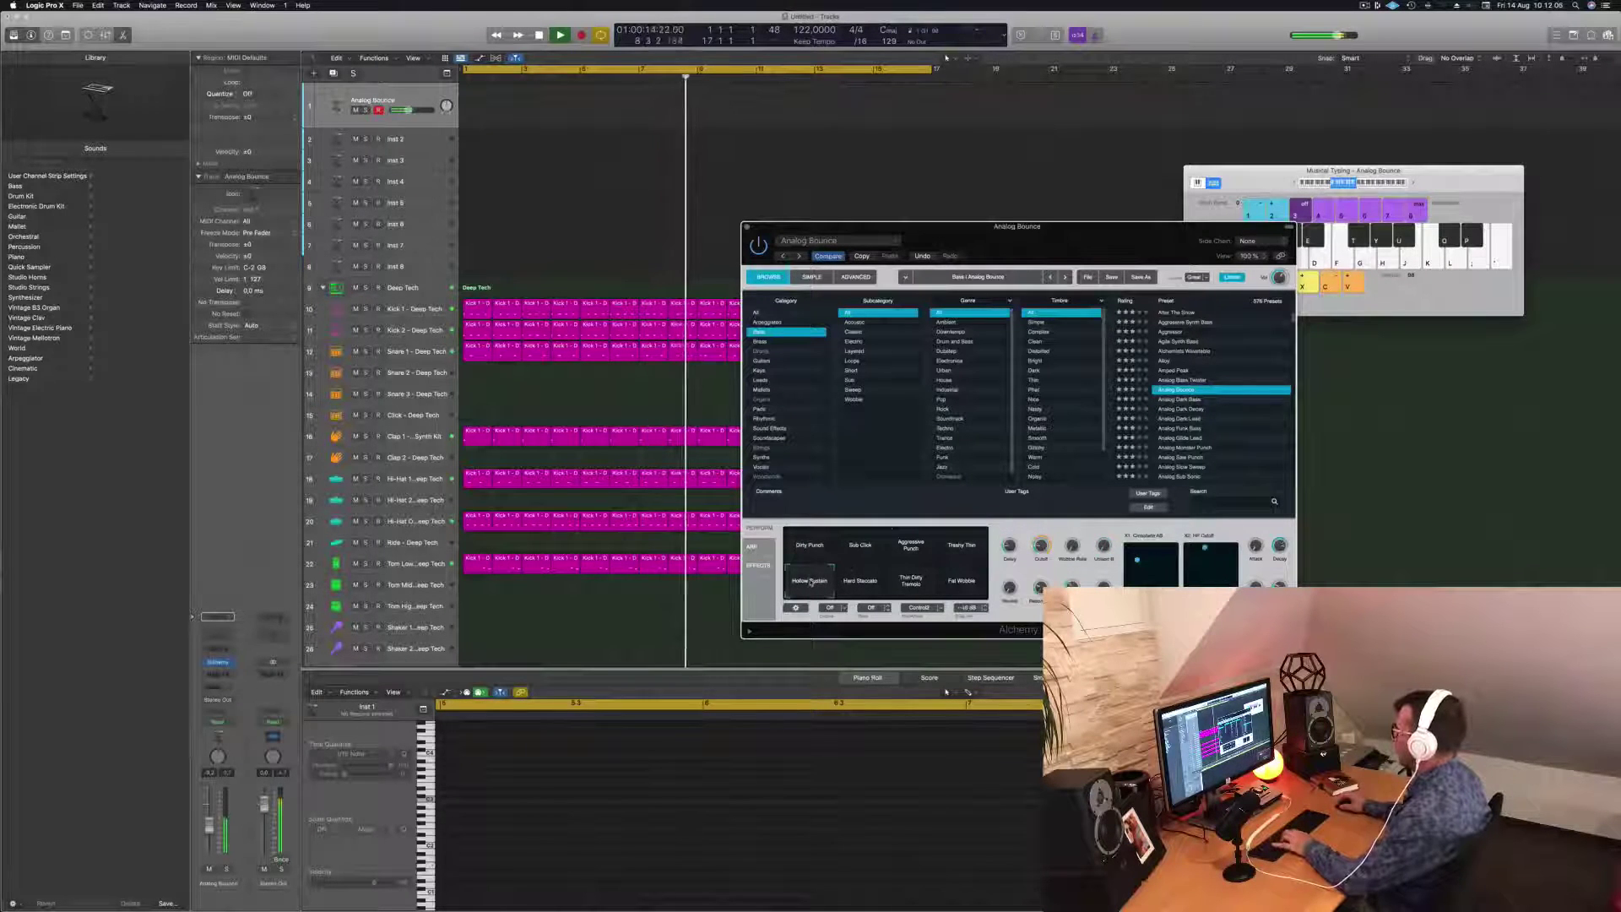
{"action": "left_click", "coordinate": [856, 581]}
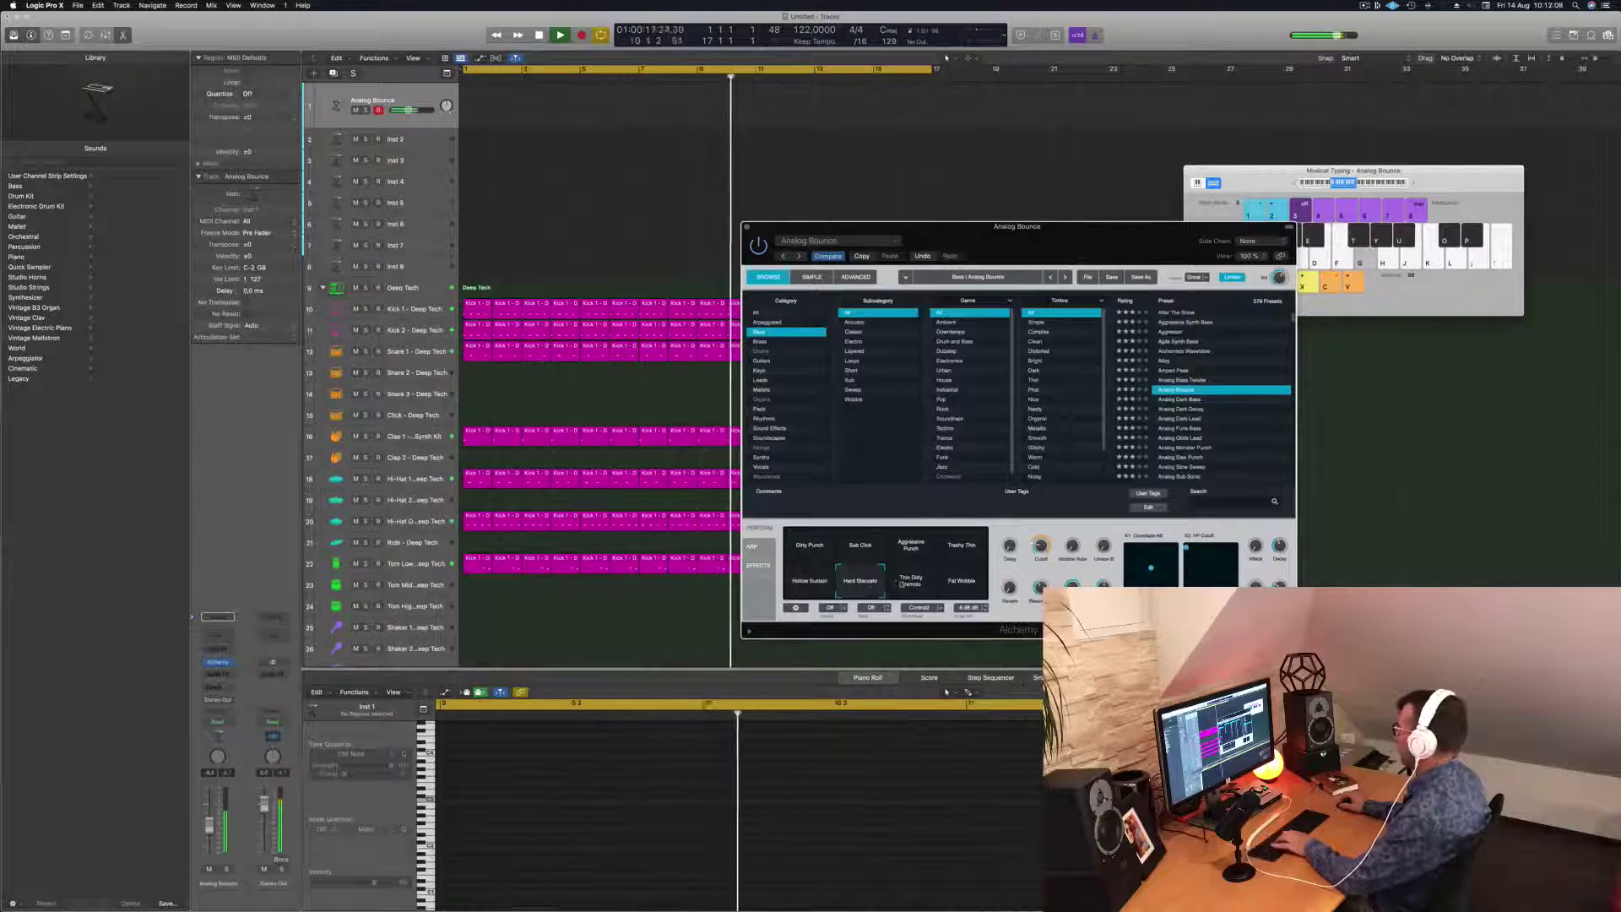
{"action": "left_click", "coordinate": [905, 581]}
Step: Load the Analog Dark Bass preset and set the Musical Typing octave range for playing the bass
{"action": "scroll", "coordinate": [1219, 384], "scroll_direction": "down", "scroll_amount": 2}
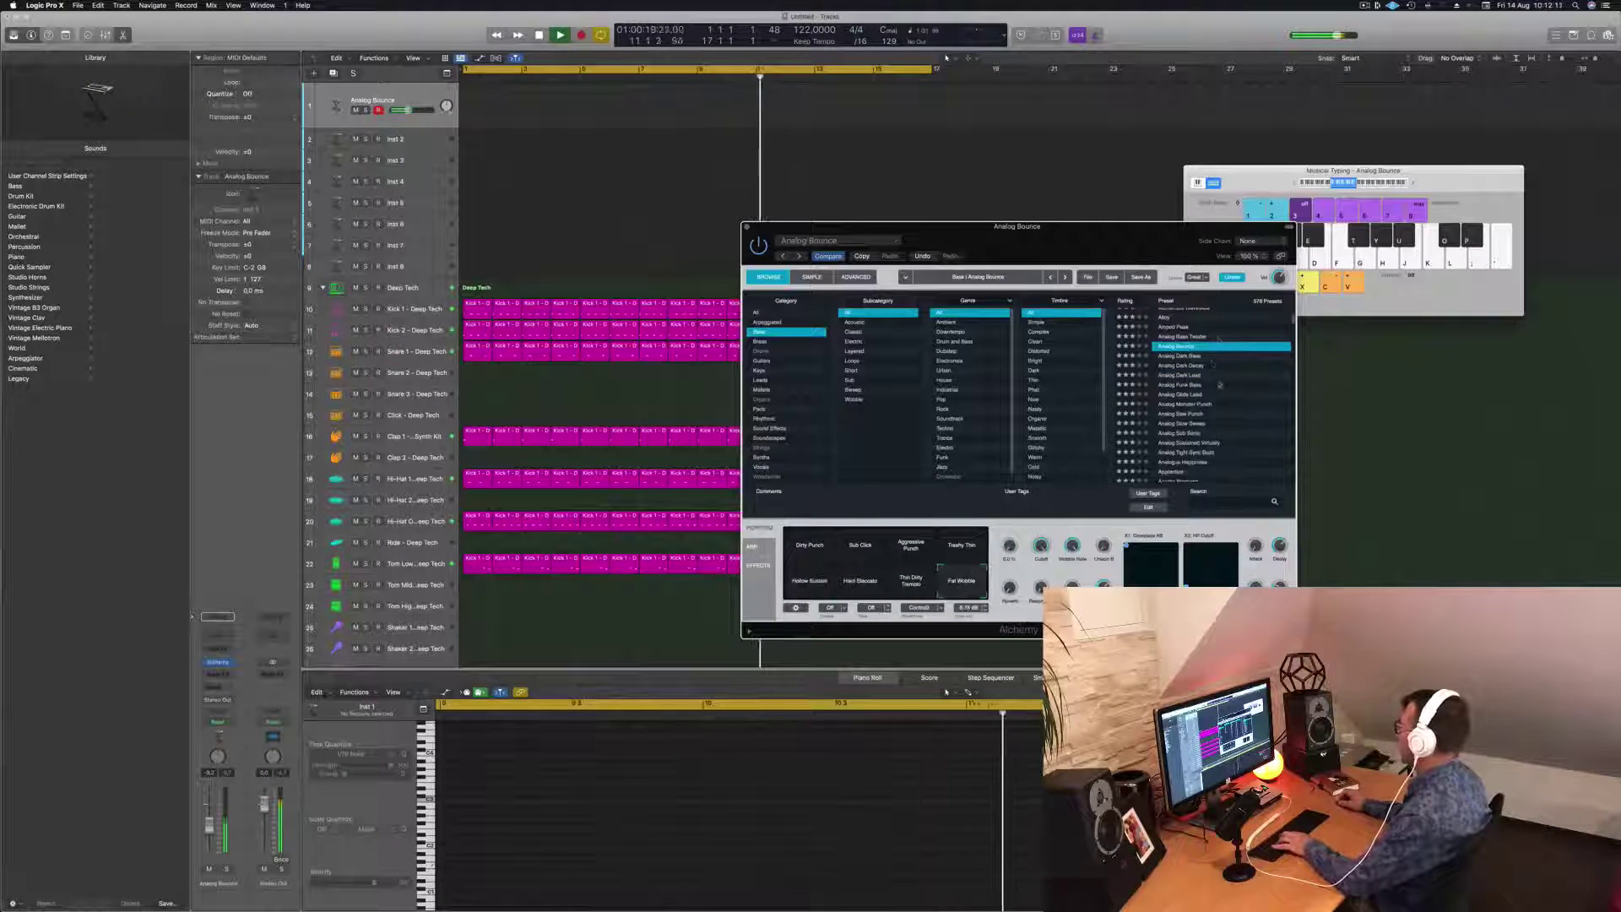
{"action": "left_click", "coordinate": [1177, 356]}
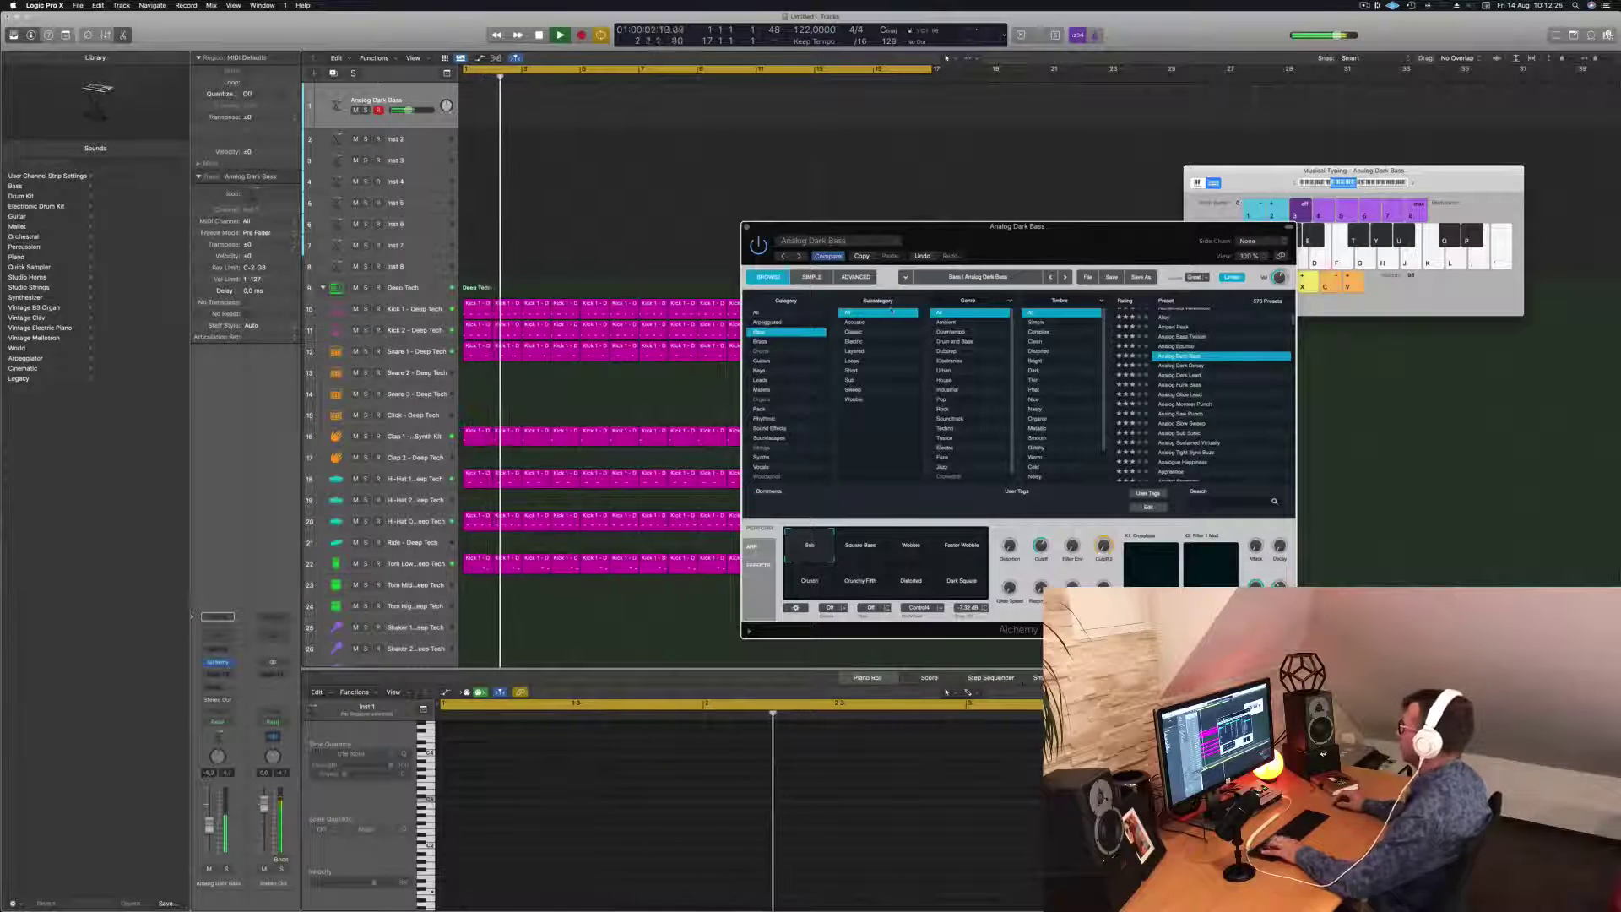
{"action": "left_click", "coordinate": [1291, 184]}
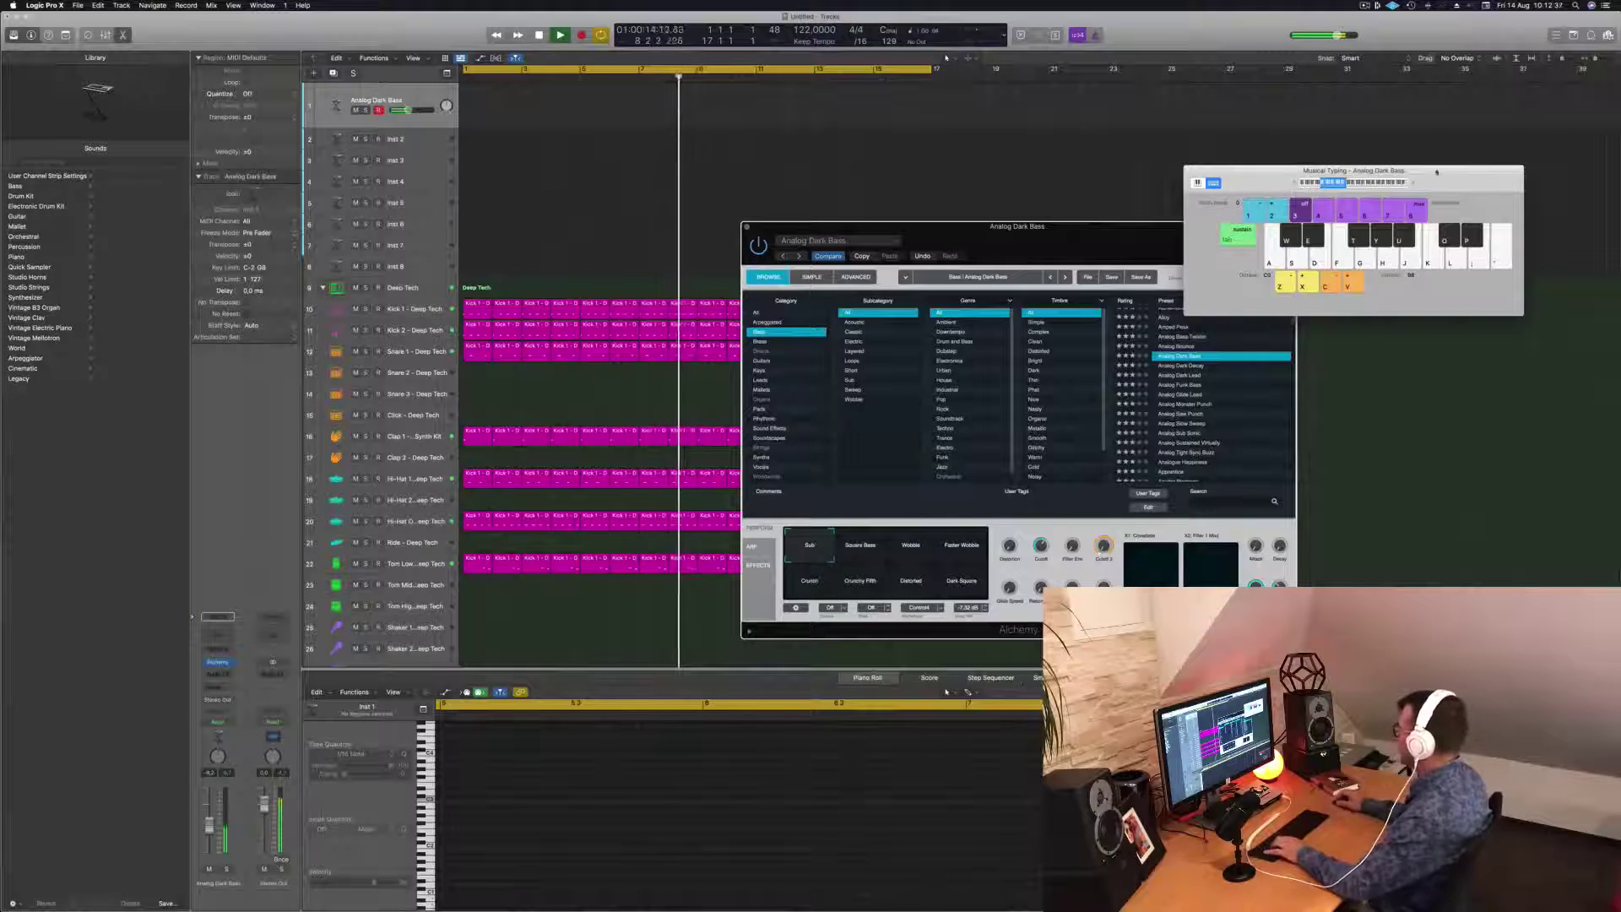
{"action": "key", "text": "x"}
Step: Record a bass line of long held notes on the Analog Dark Bass track with Musical Typing and stop at bar 13
{"action": "key", "text": "s"}
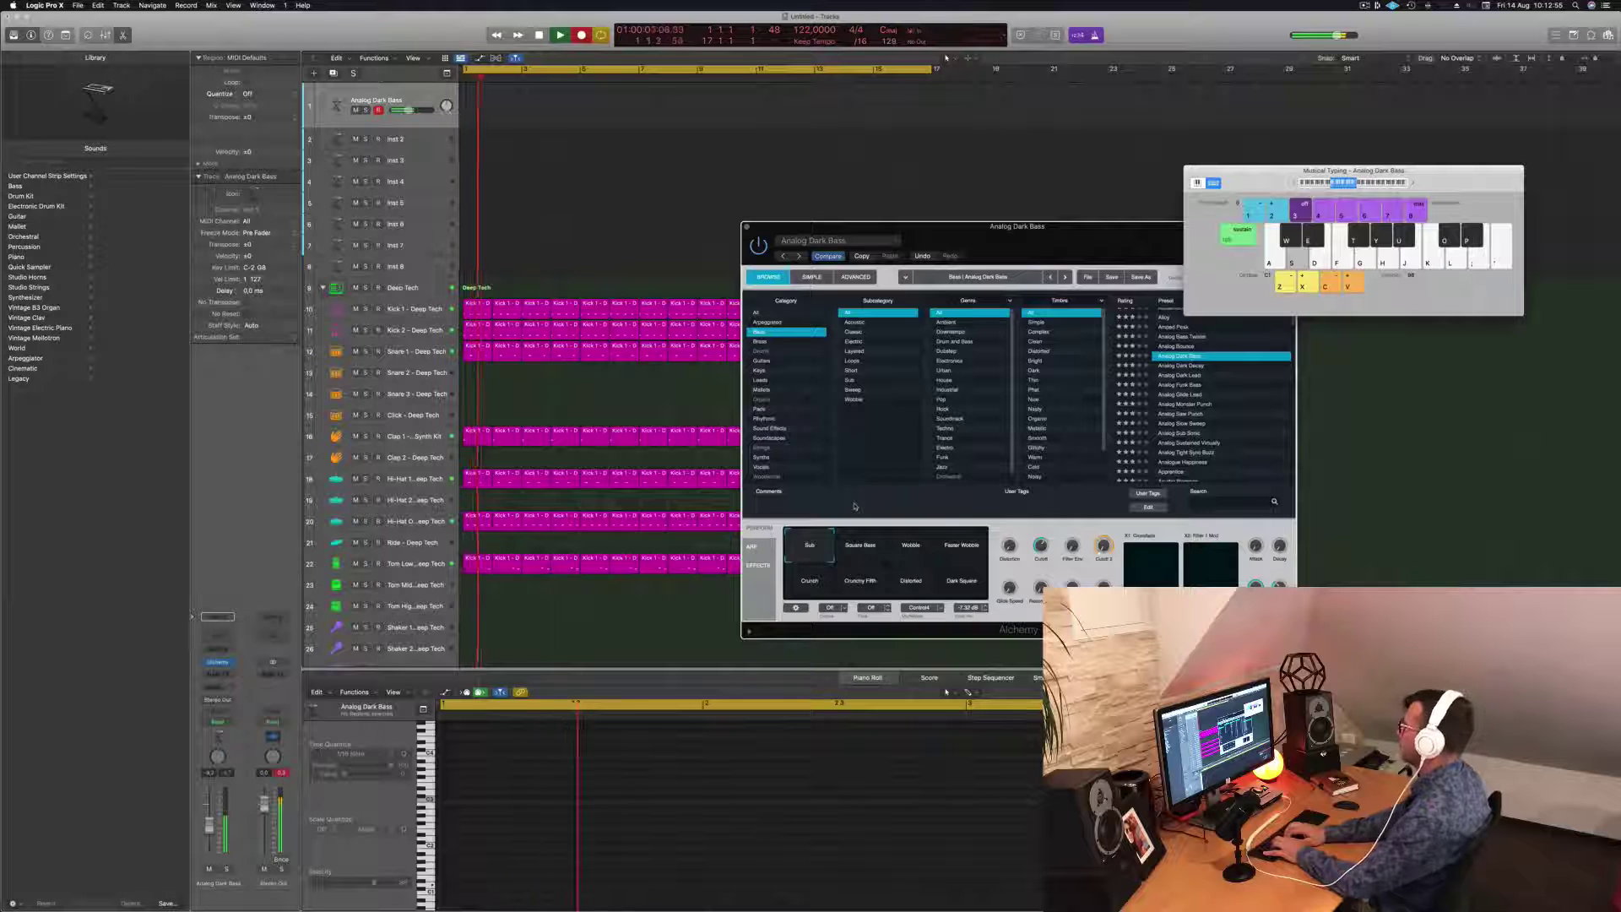
{"action": "key", "text": "f"}
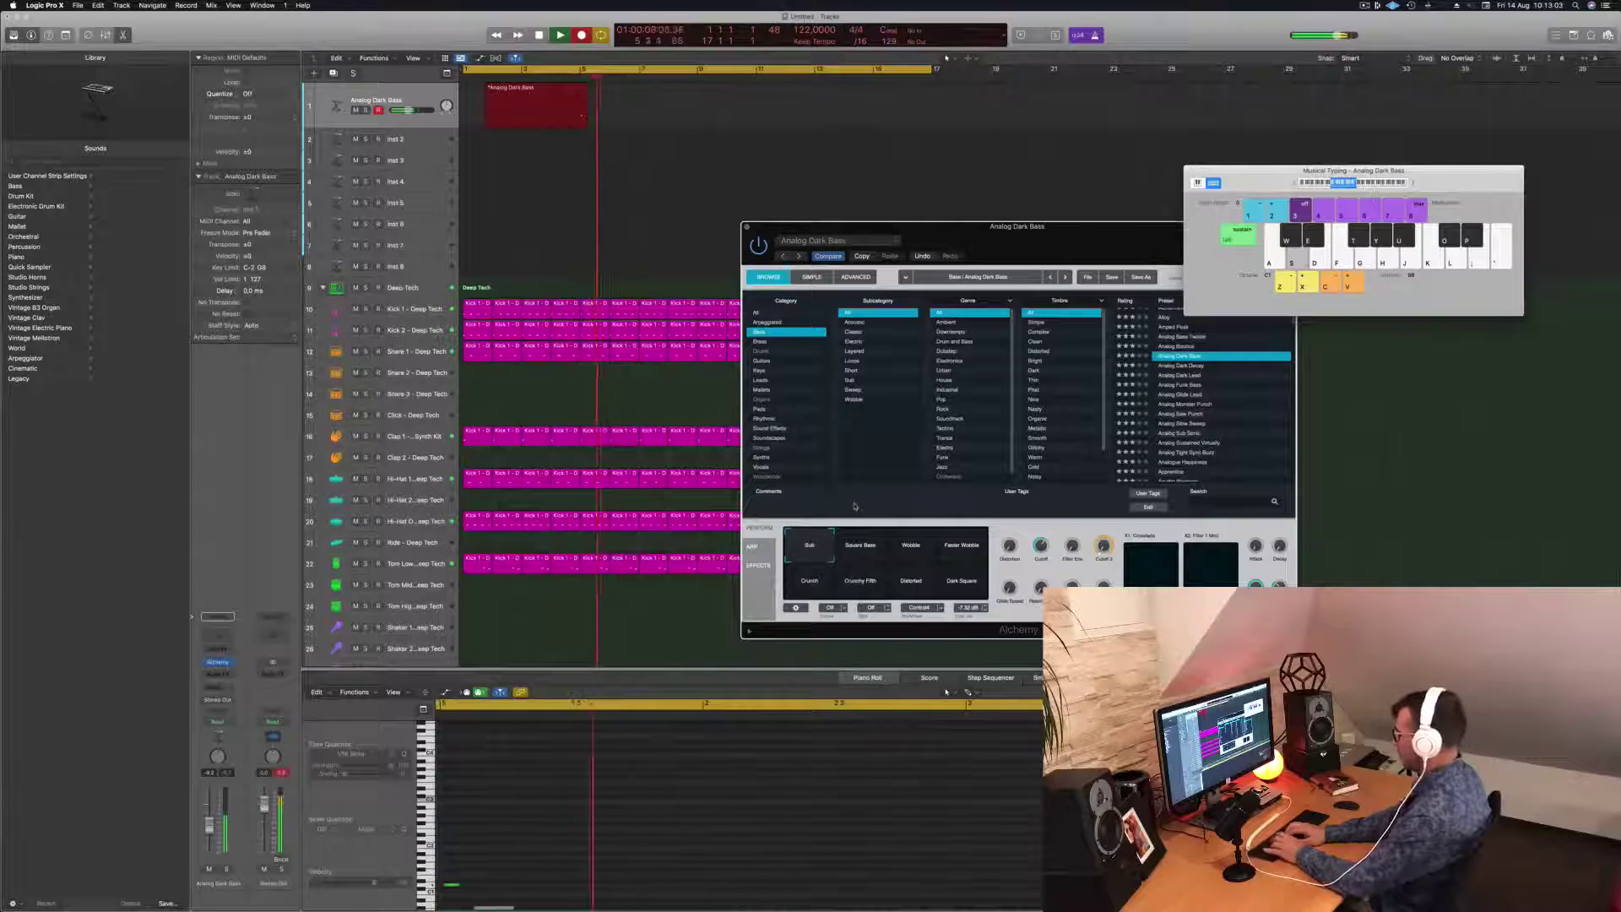
{"action": "key", "text": "g"}
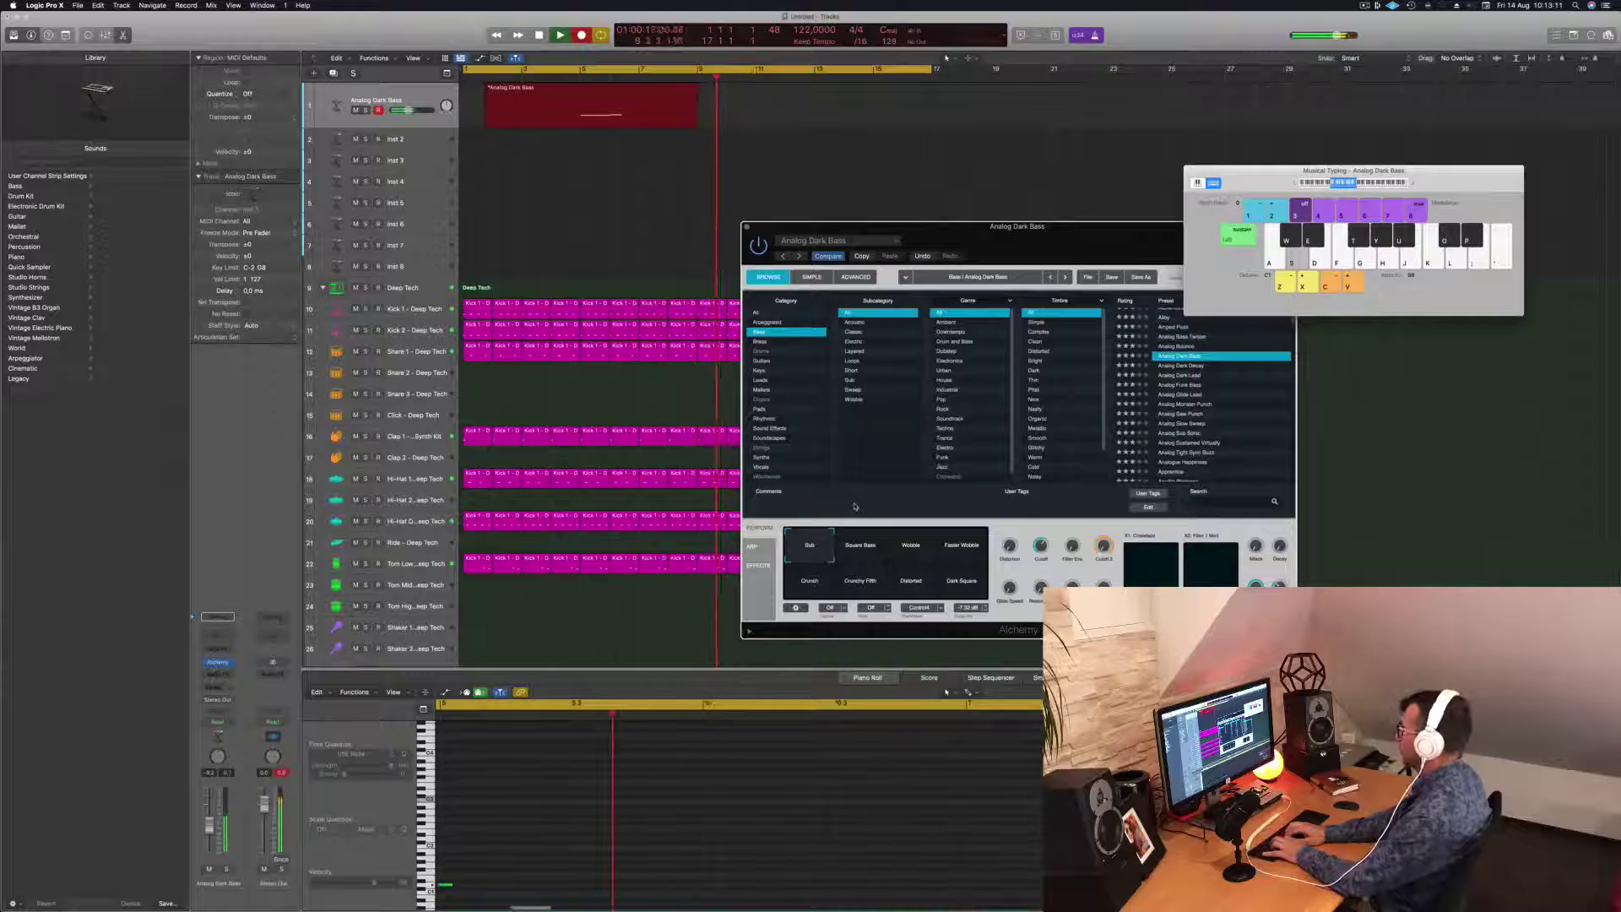
{"action": "key", "text": "g"}
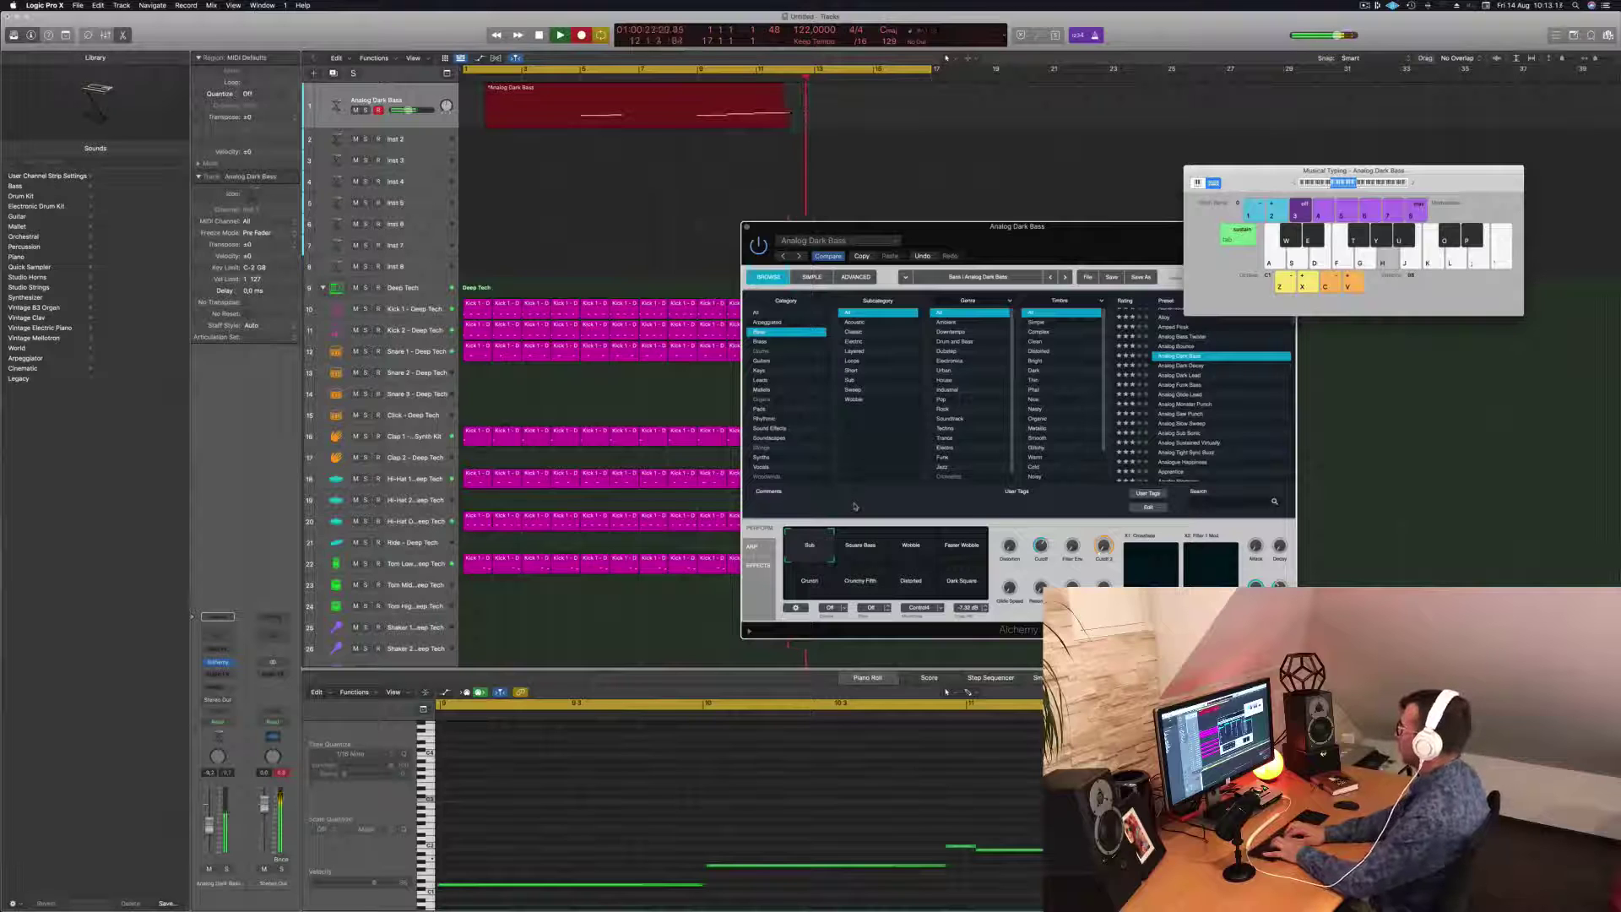
{"action": "key", "text": "space"}
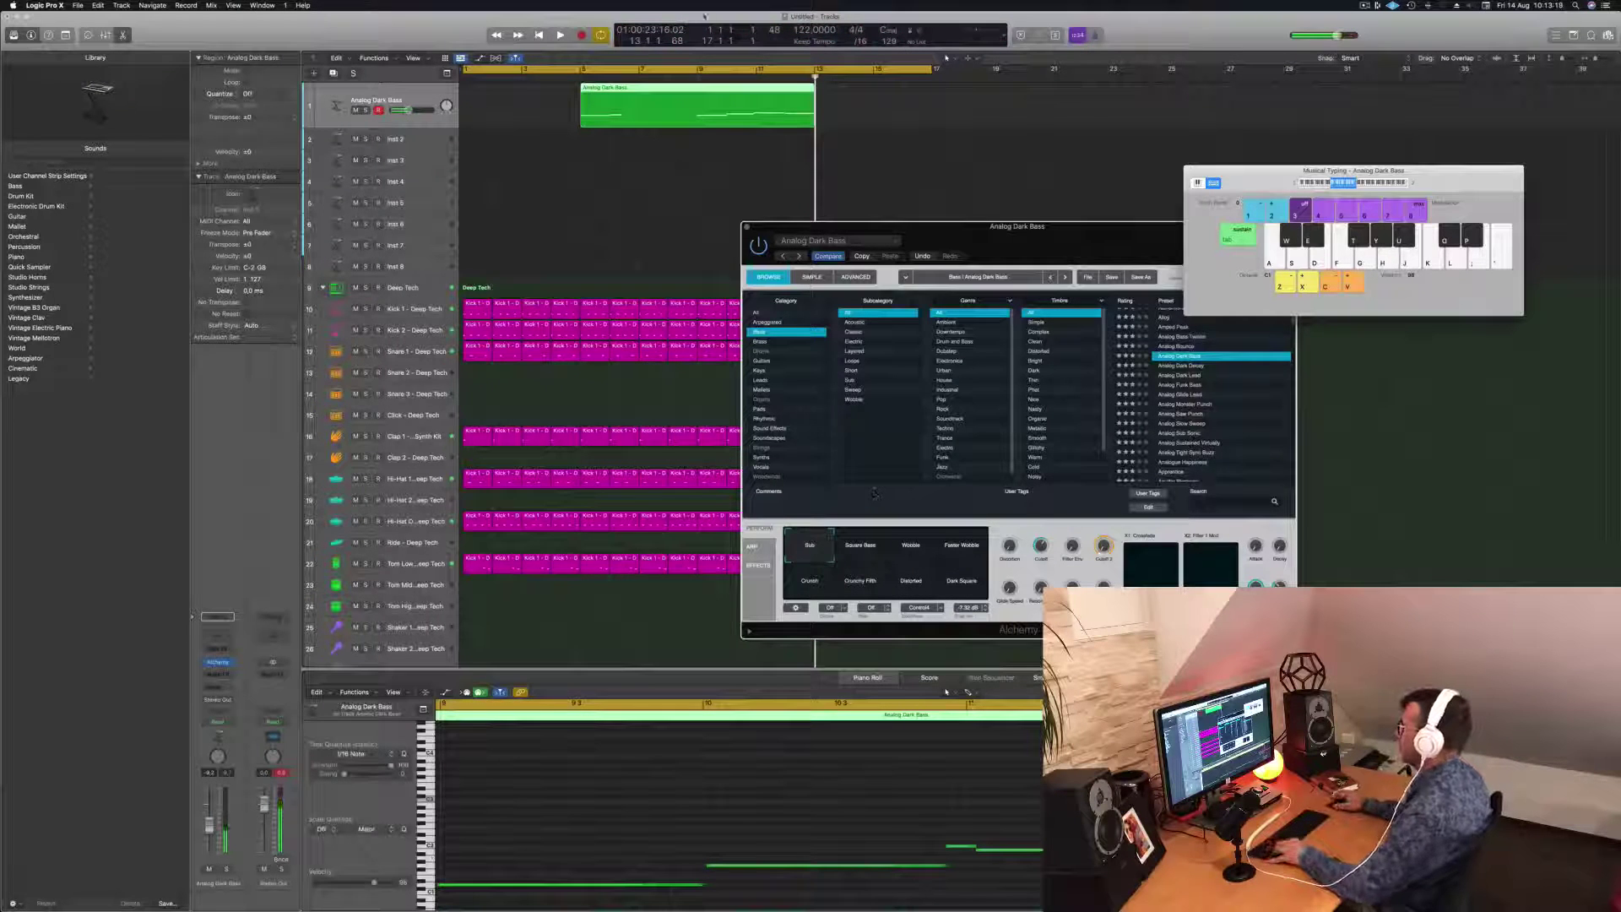
Step: Return to the project start, try trimming the start of the recorded bass region to bar 9 and undo the trim
{"action": "key", "text": "Return"}
{"action": "key", "text": "space"}
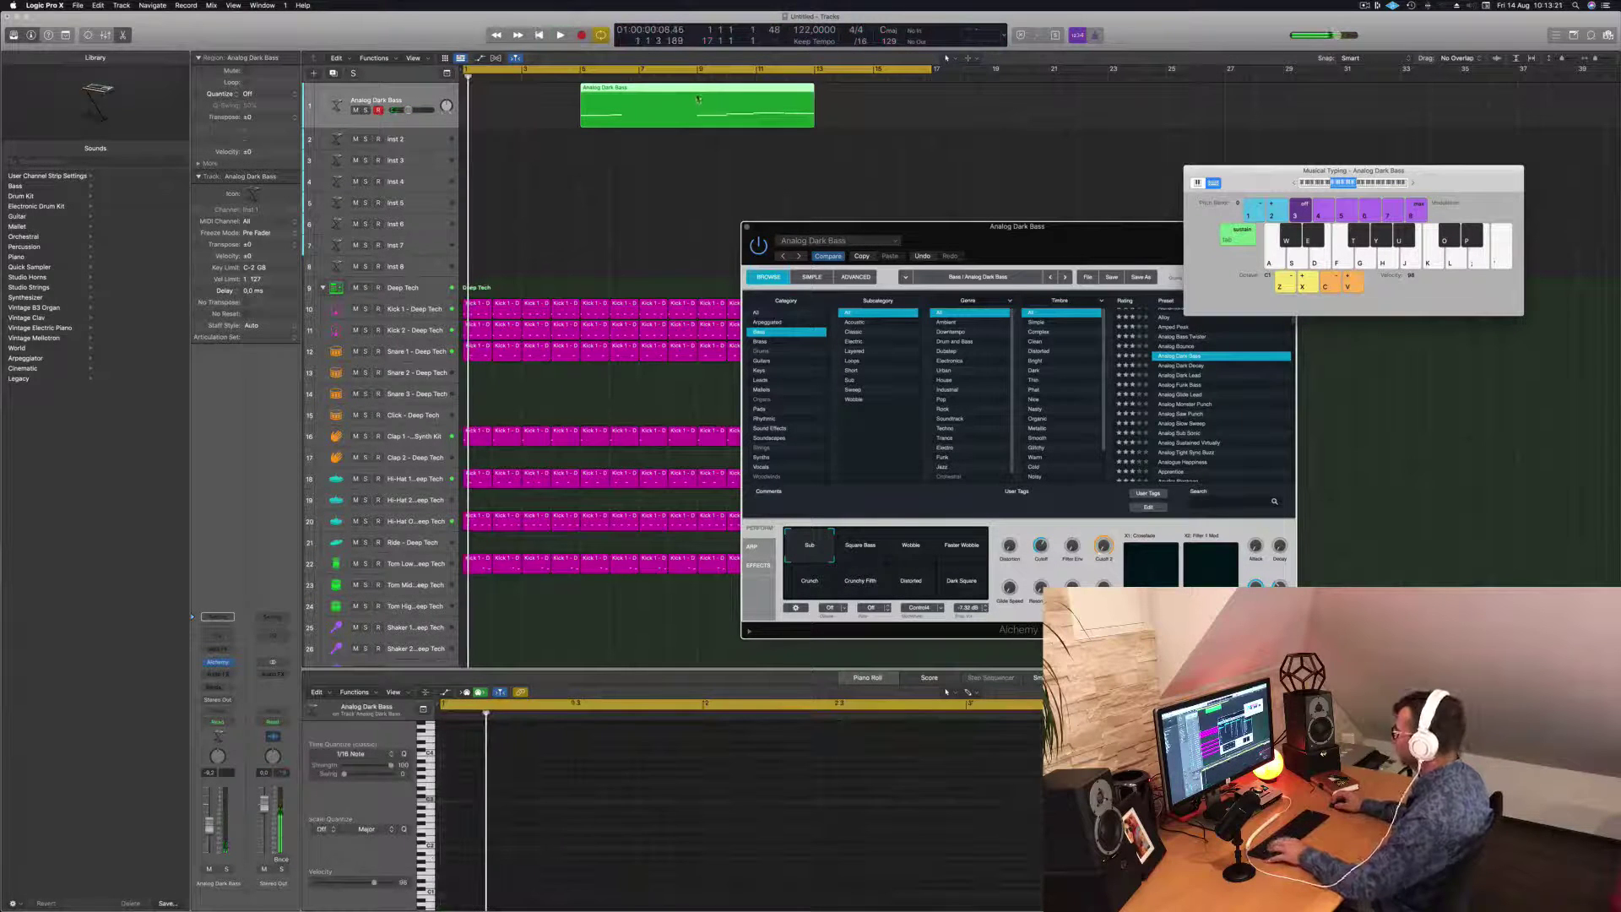
{"action": "left_click", "coordinate": [614, 88]}
{"action": "left_click", "coordinate": [583, 110]}
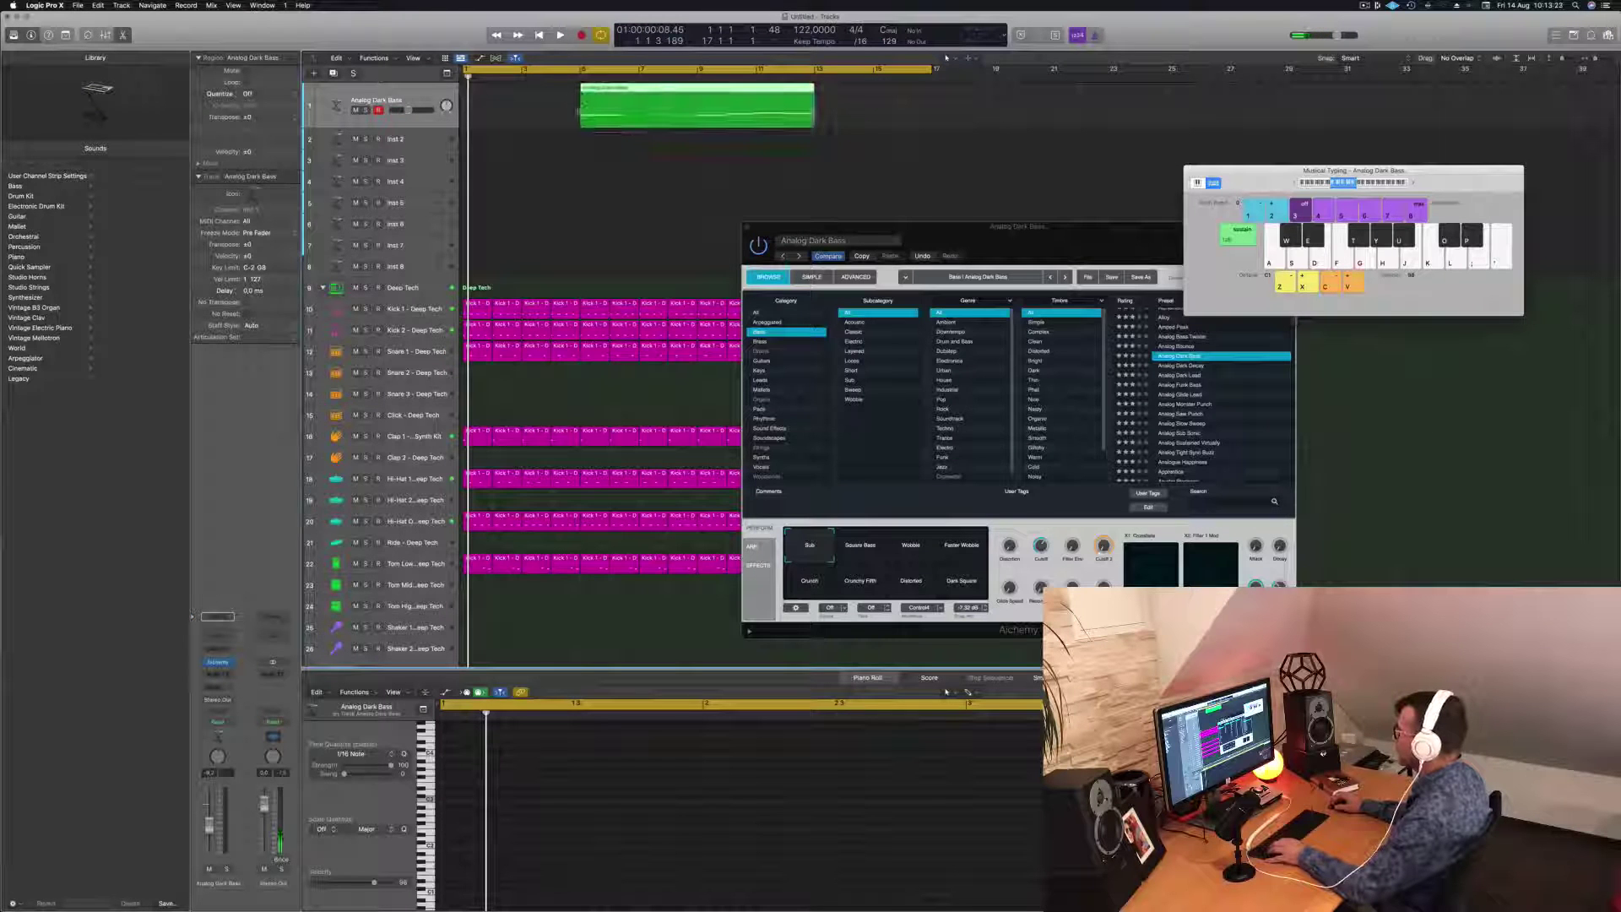
{"action": "left_click_drag", "start_coordinate": [583, 119], "coordinate": [698, 119]}
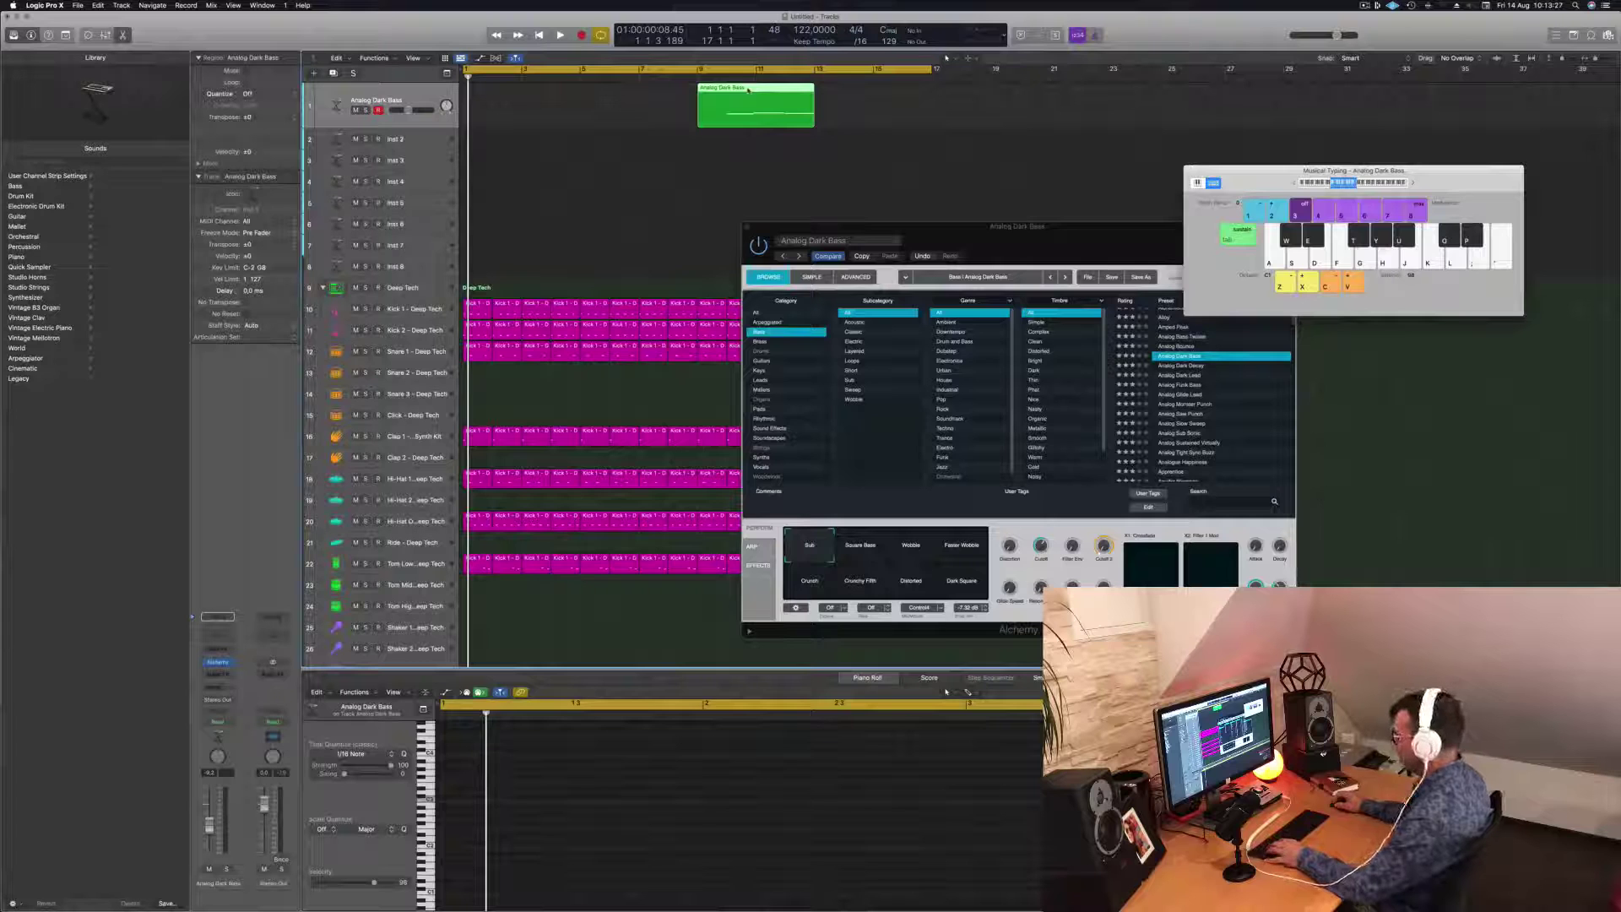
{"action": "key", "text": "super+z"}
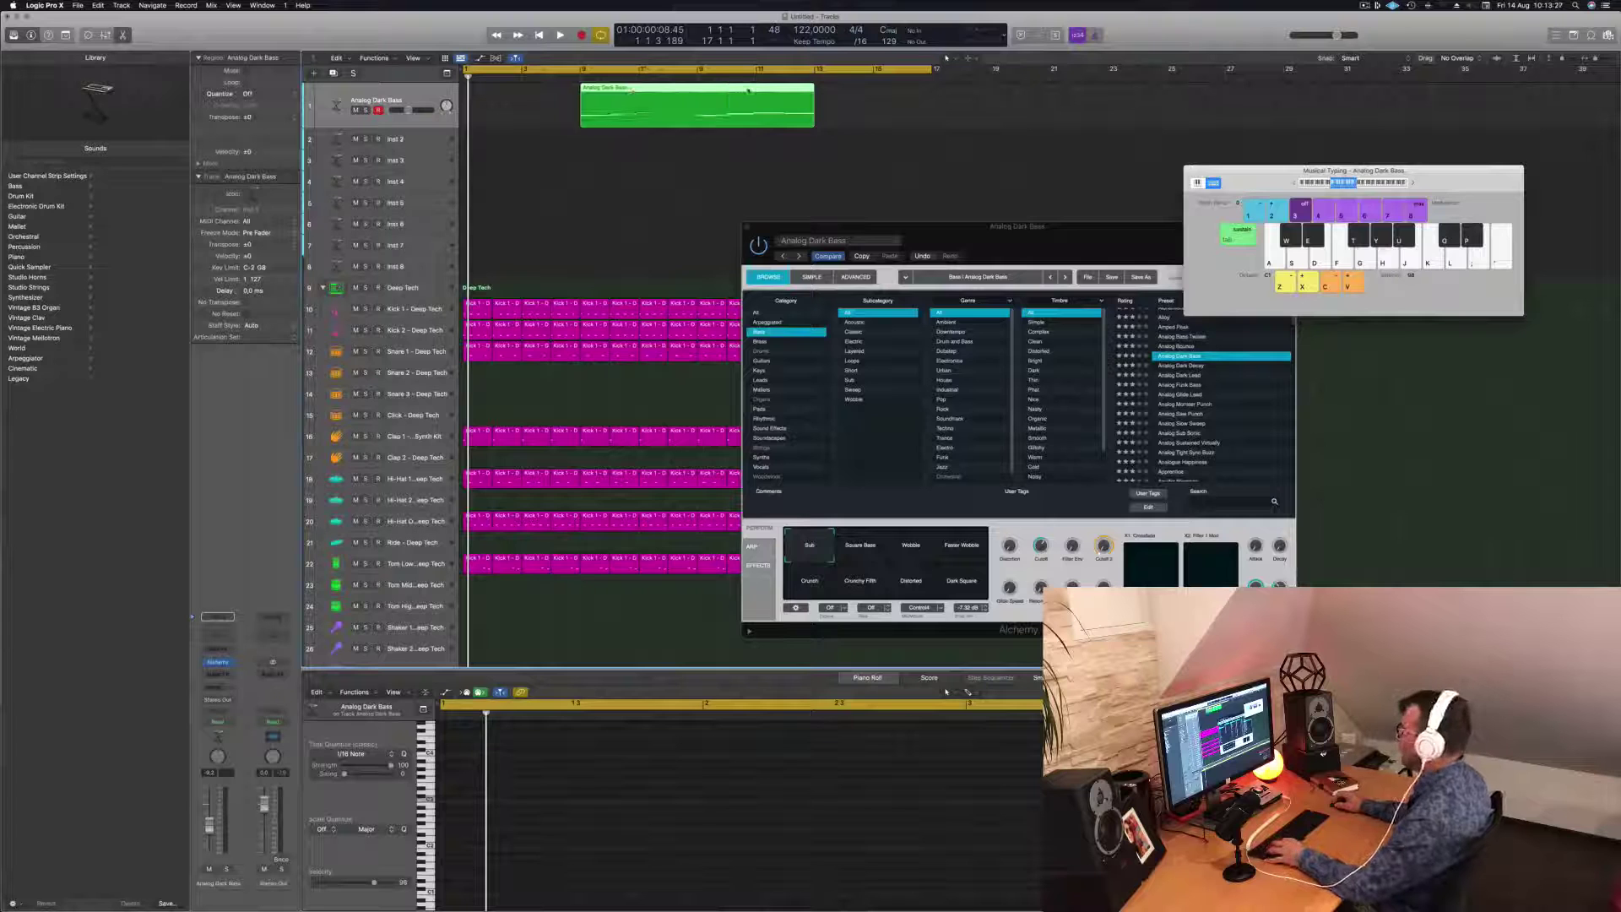
Step: Split the bass region and its crossing notes at bar 9, delete the first part and move the remaining part to bar 1
{"action": "left_click", "coordinate": [705, 95]}
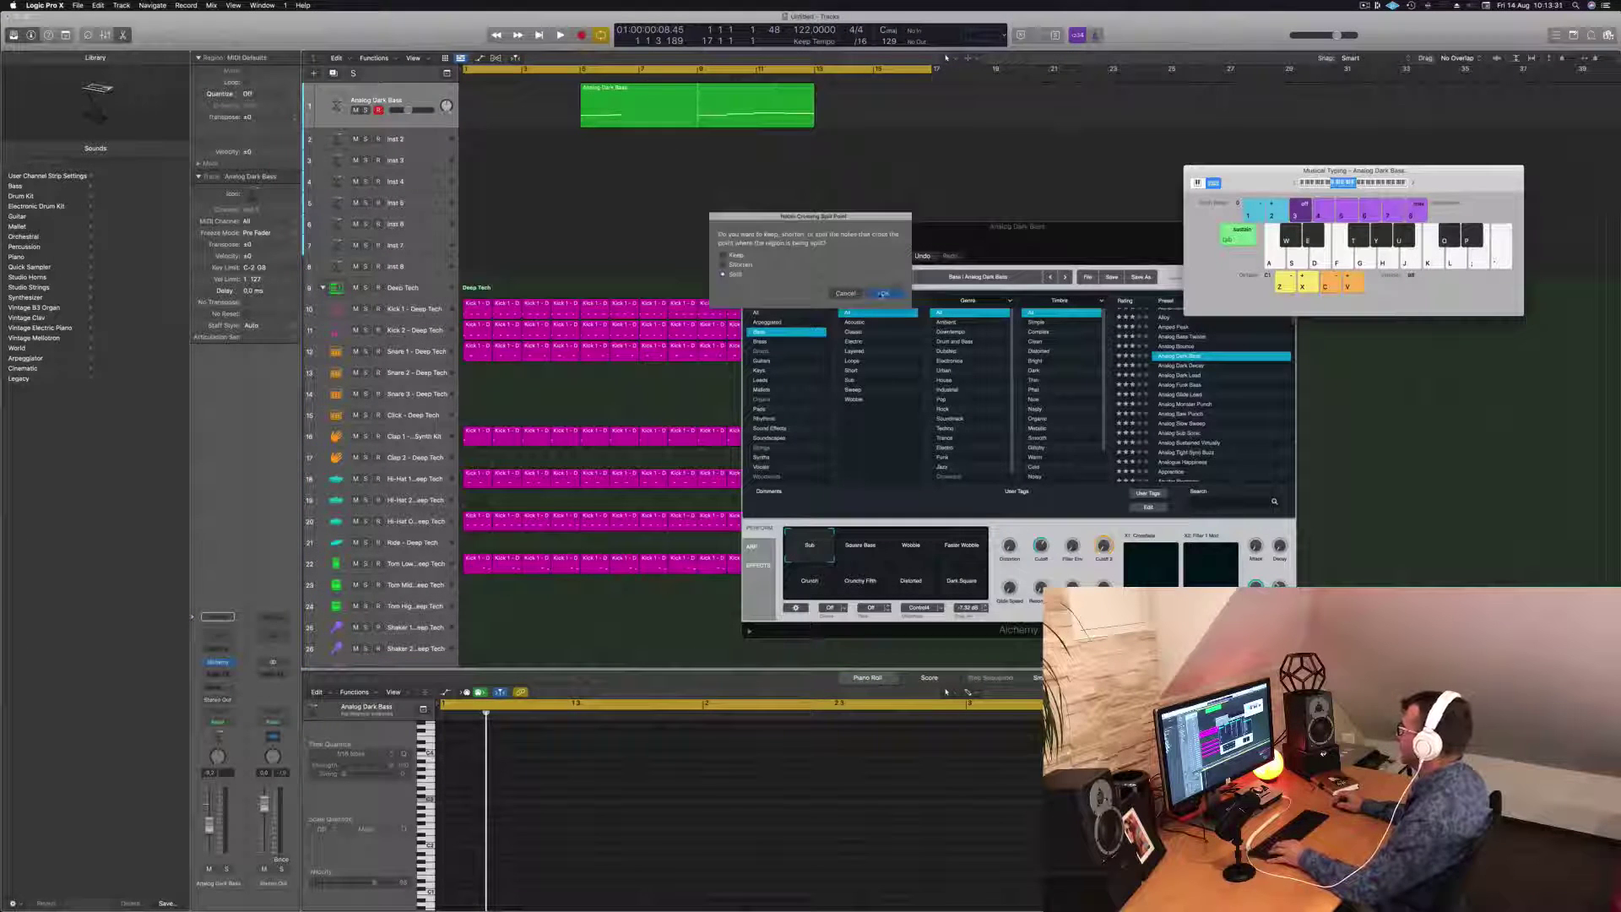
{"action": "left_click", "coordinate": [882, 293]}
{"action": "key", "text": "Delete"}
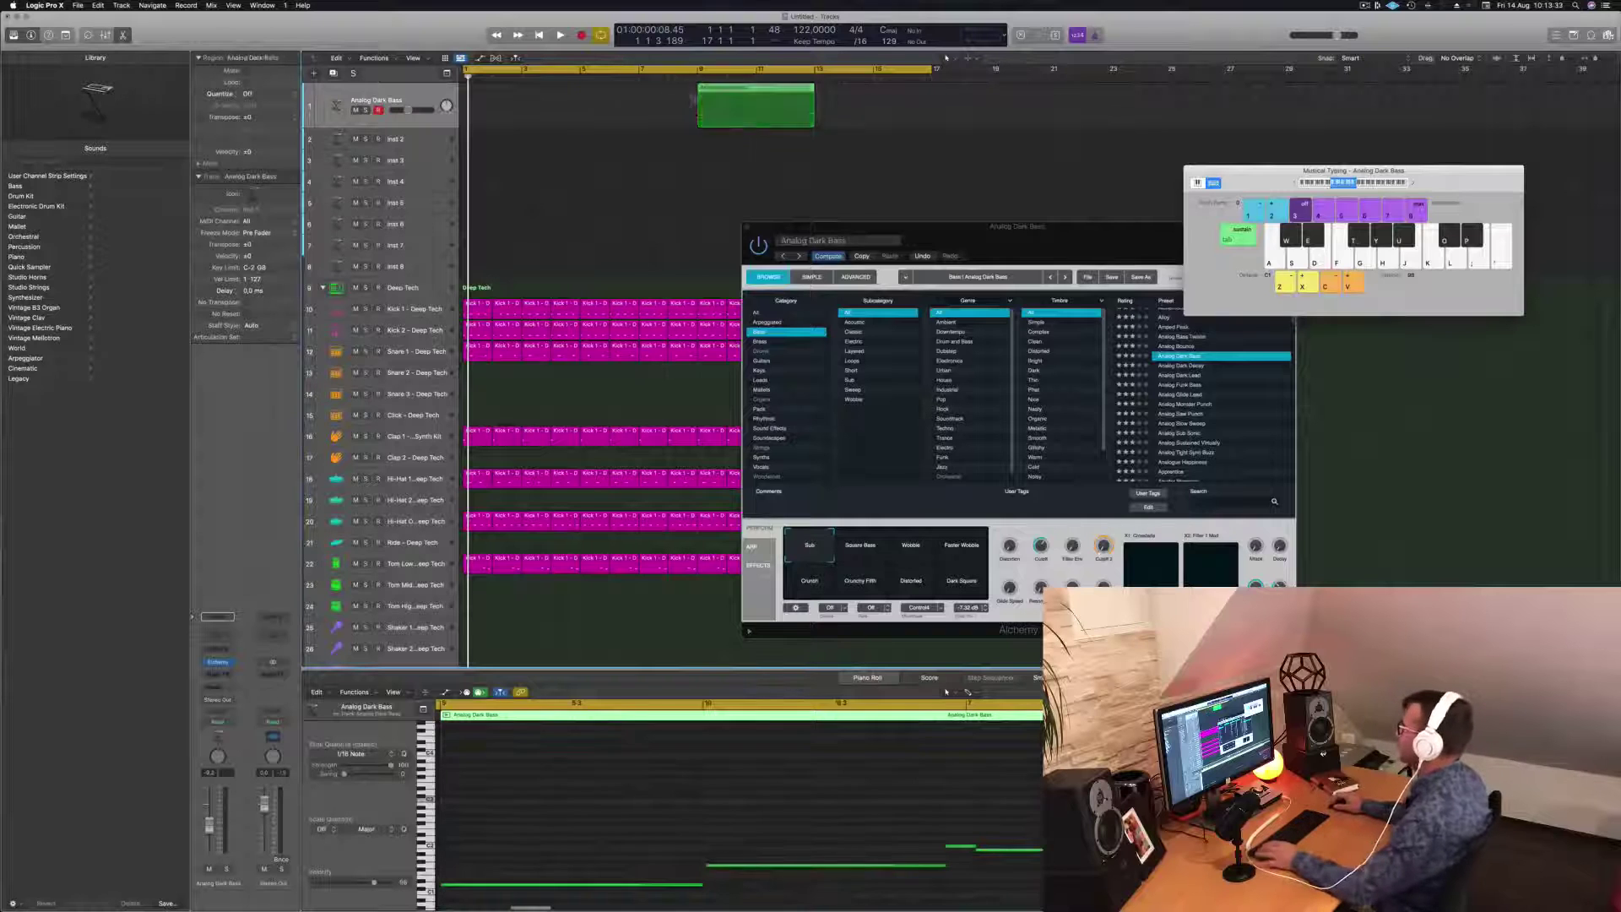
{"action": "left_click_drag", "start_coordinate": [755, 101], "coordinate": [523, 100]}
Step: Tighten the bass timing in the Piano Roll by shortening the second note and shifting the following notes earlier, replaying from the start
{"action": "key", "text": "space"}
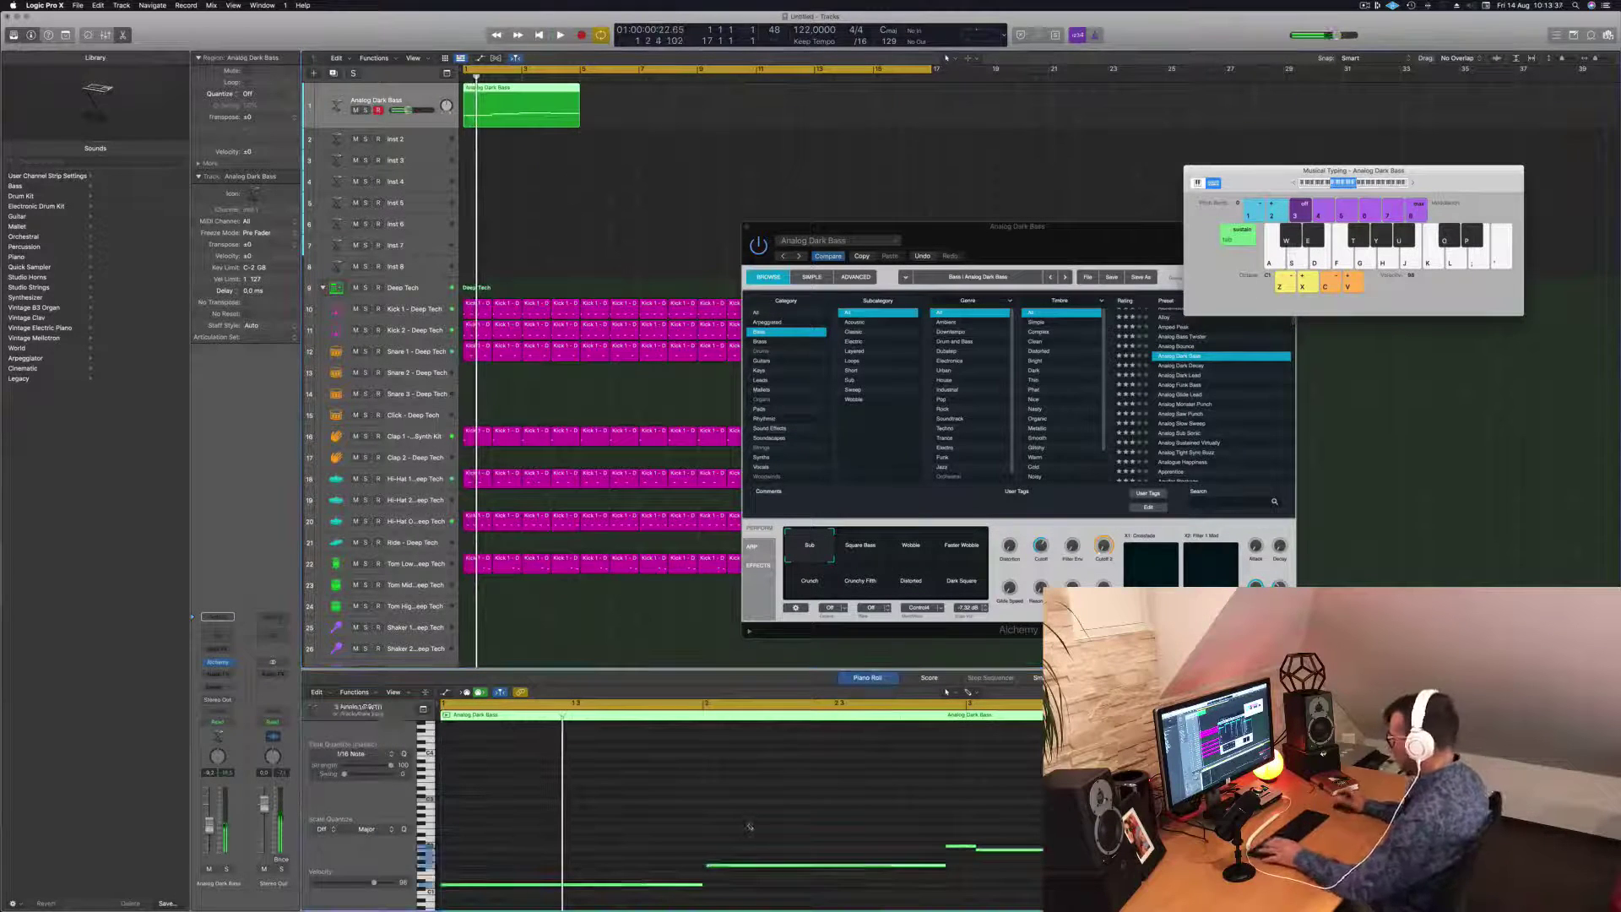
{"action": "key", "text": "space"}
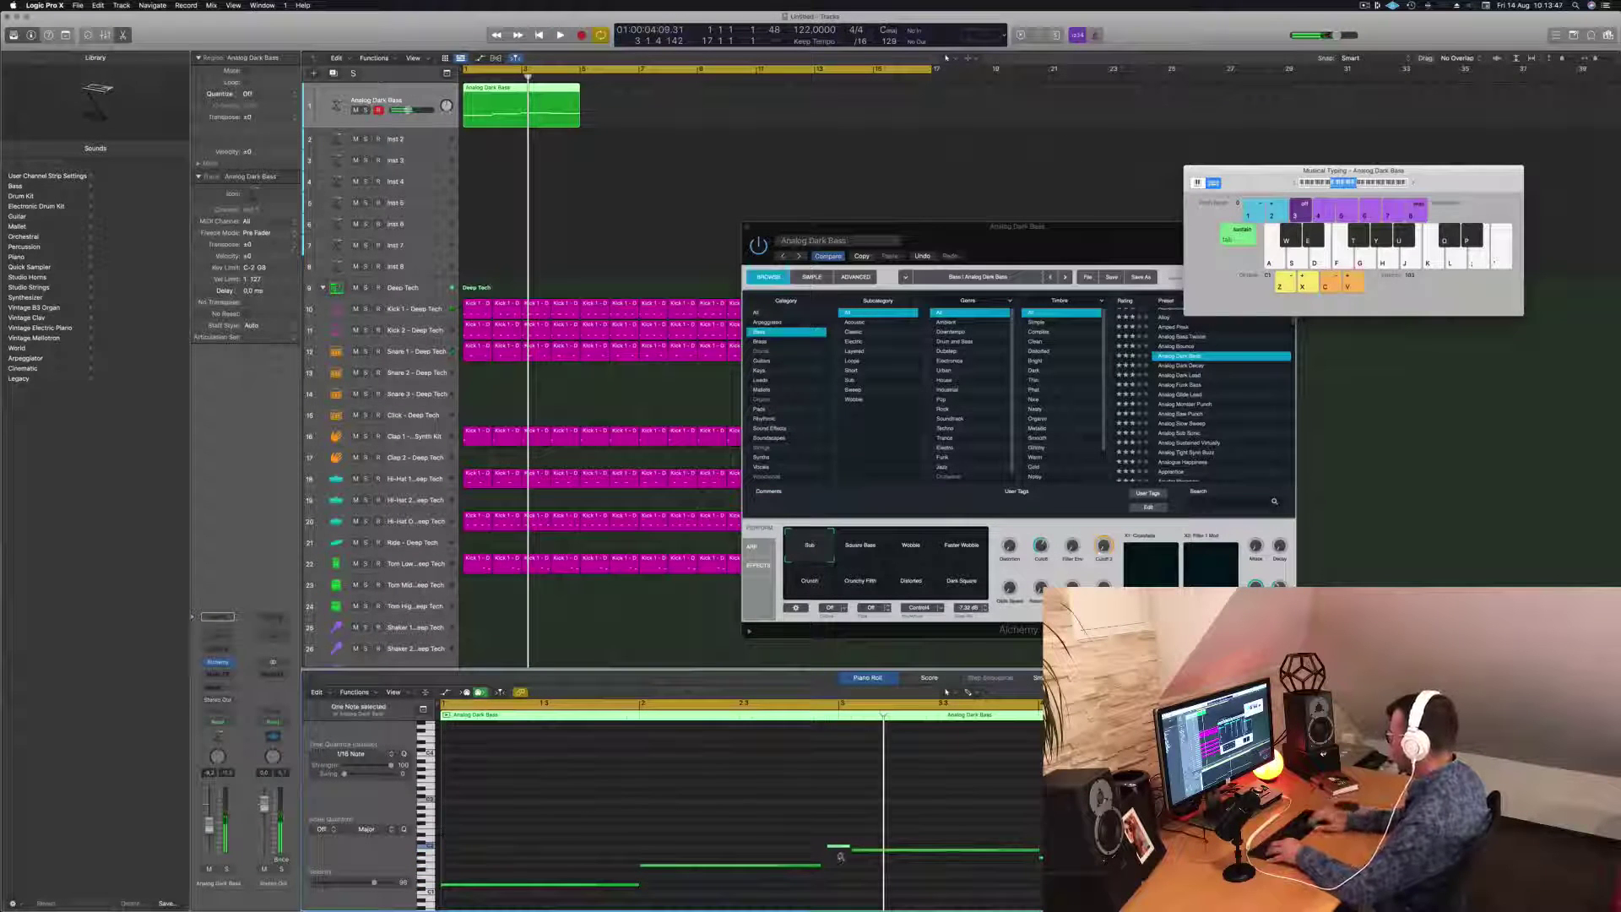
{"action": "key", "text": "space"}
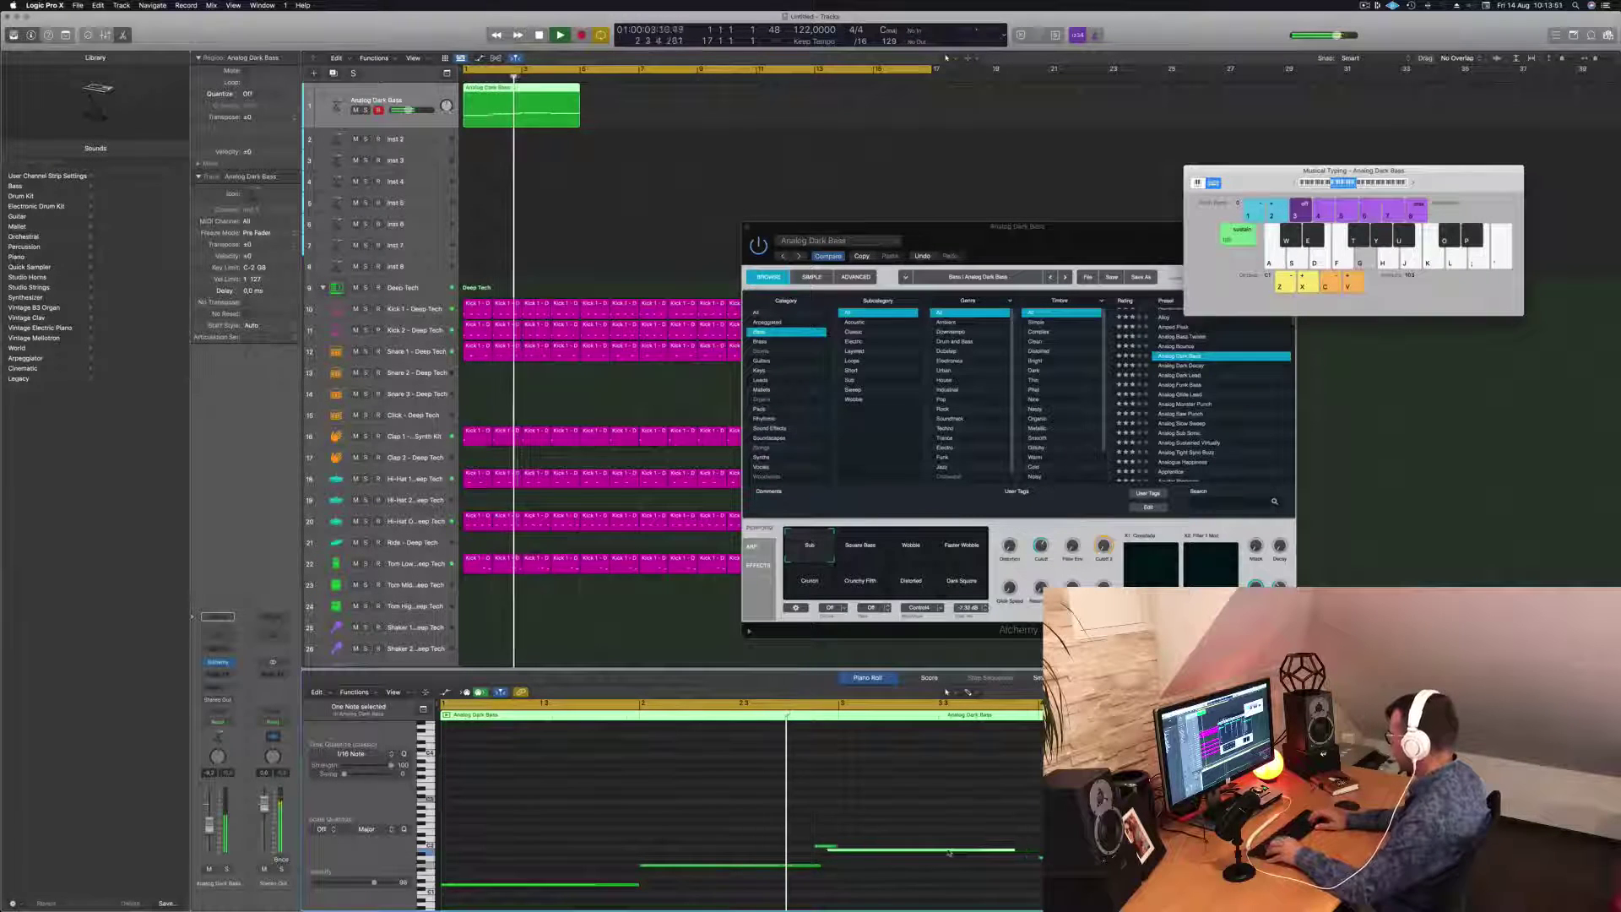
{"action": "key", "text": "Return"}
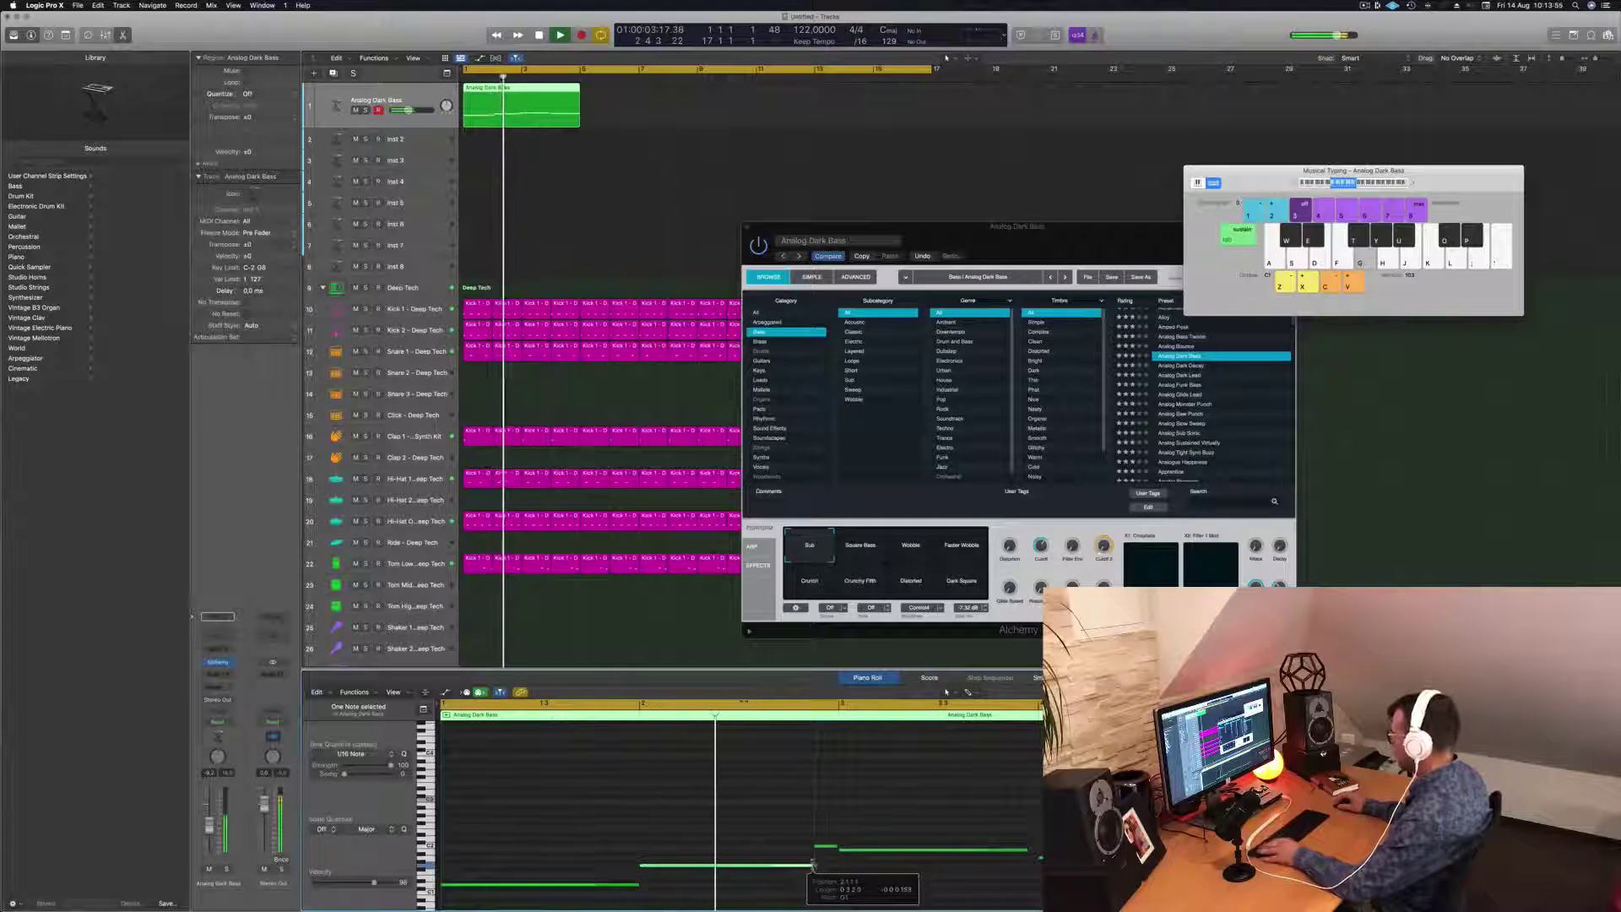
{"action": "left_click", "coordinate": [762, 828]}
{"action": "key", "text": "Return"}
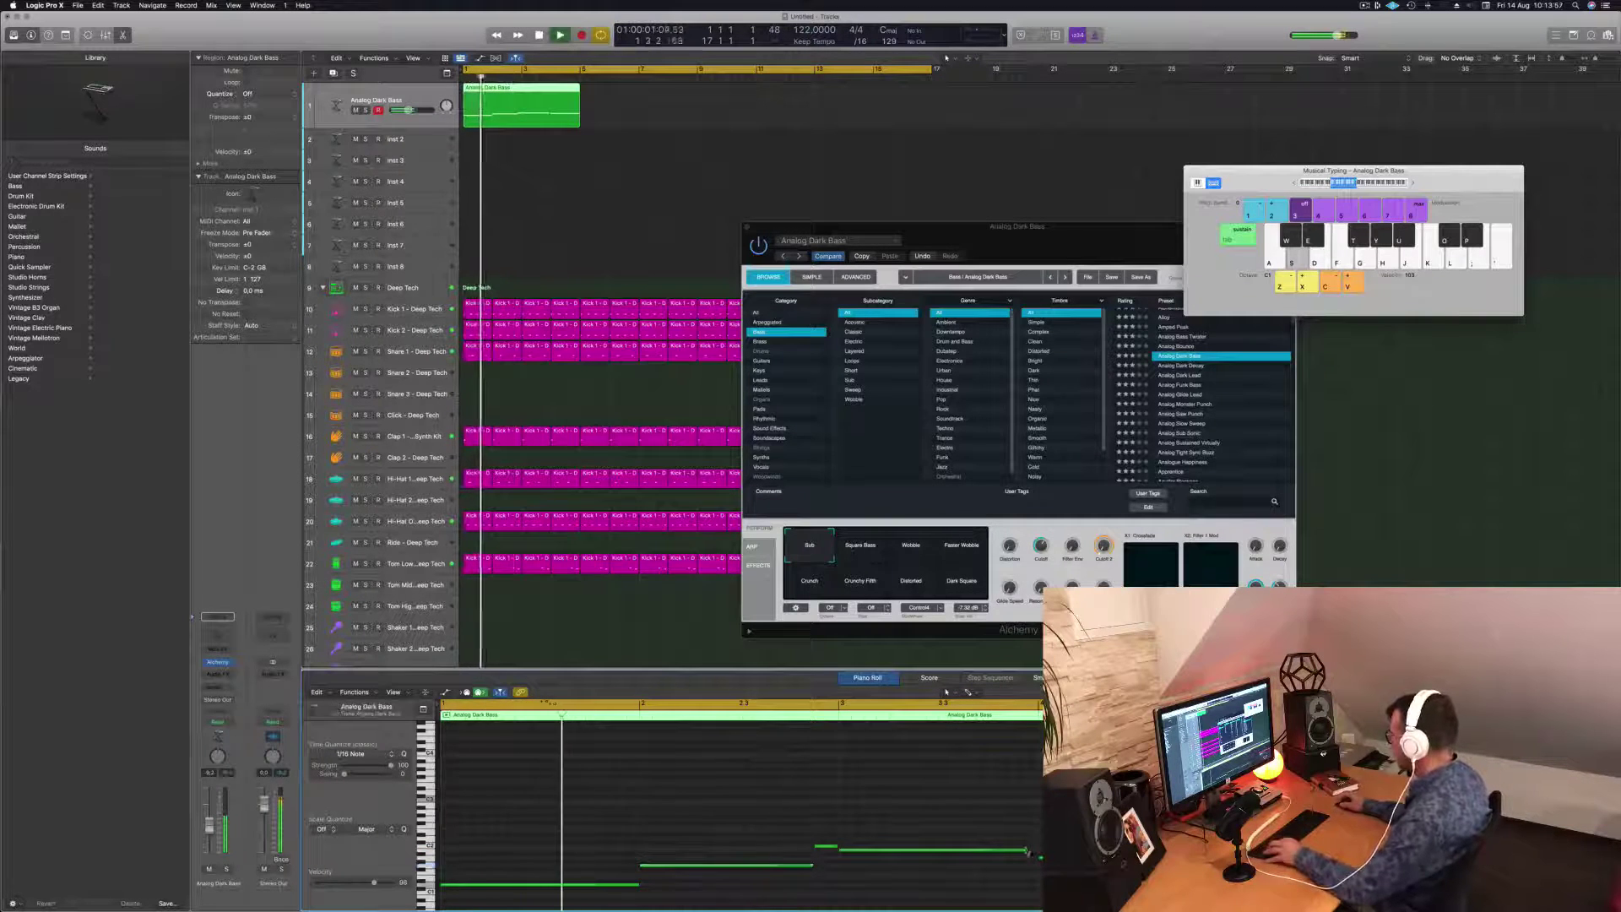
{"action": "scroll", "coordinate": [789, 788], "scroll_direction": "down", "scroll_amount": 2}
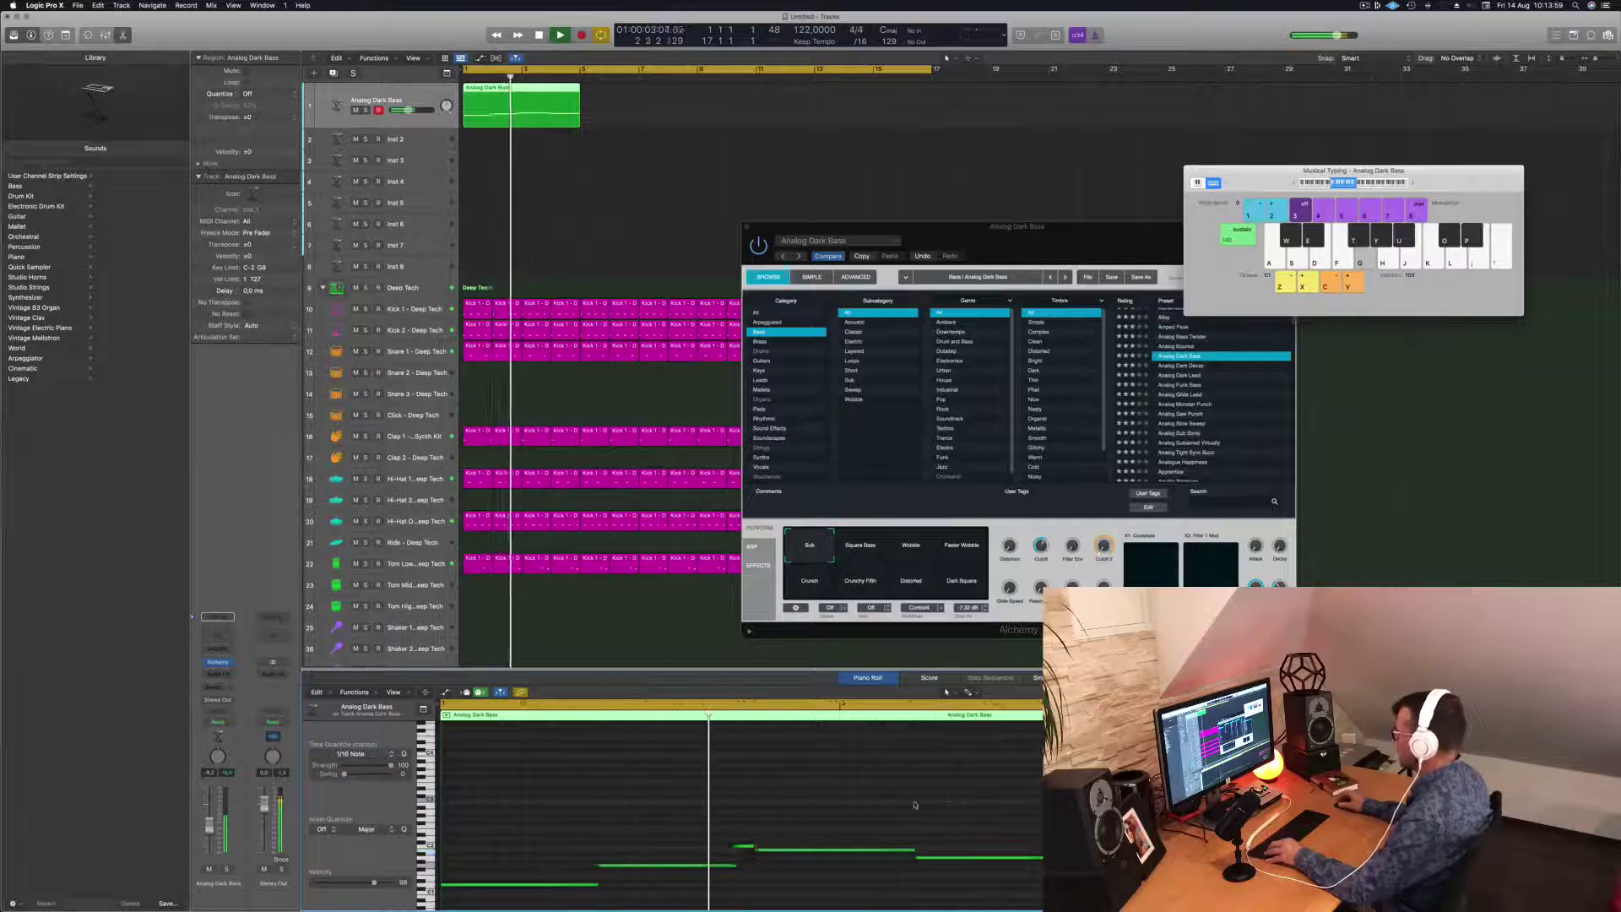
Step: Copy the four-bar bass region along its track to fill all 16 bars
{"action": "scroll", "coordinate": [603, 785], "scroll_direction": "down", "scroll_amount": 2}
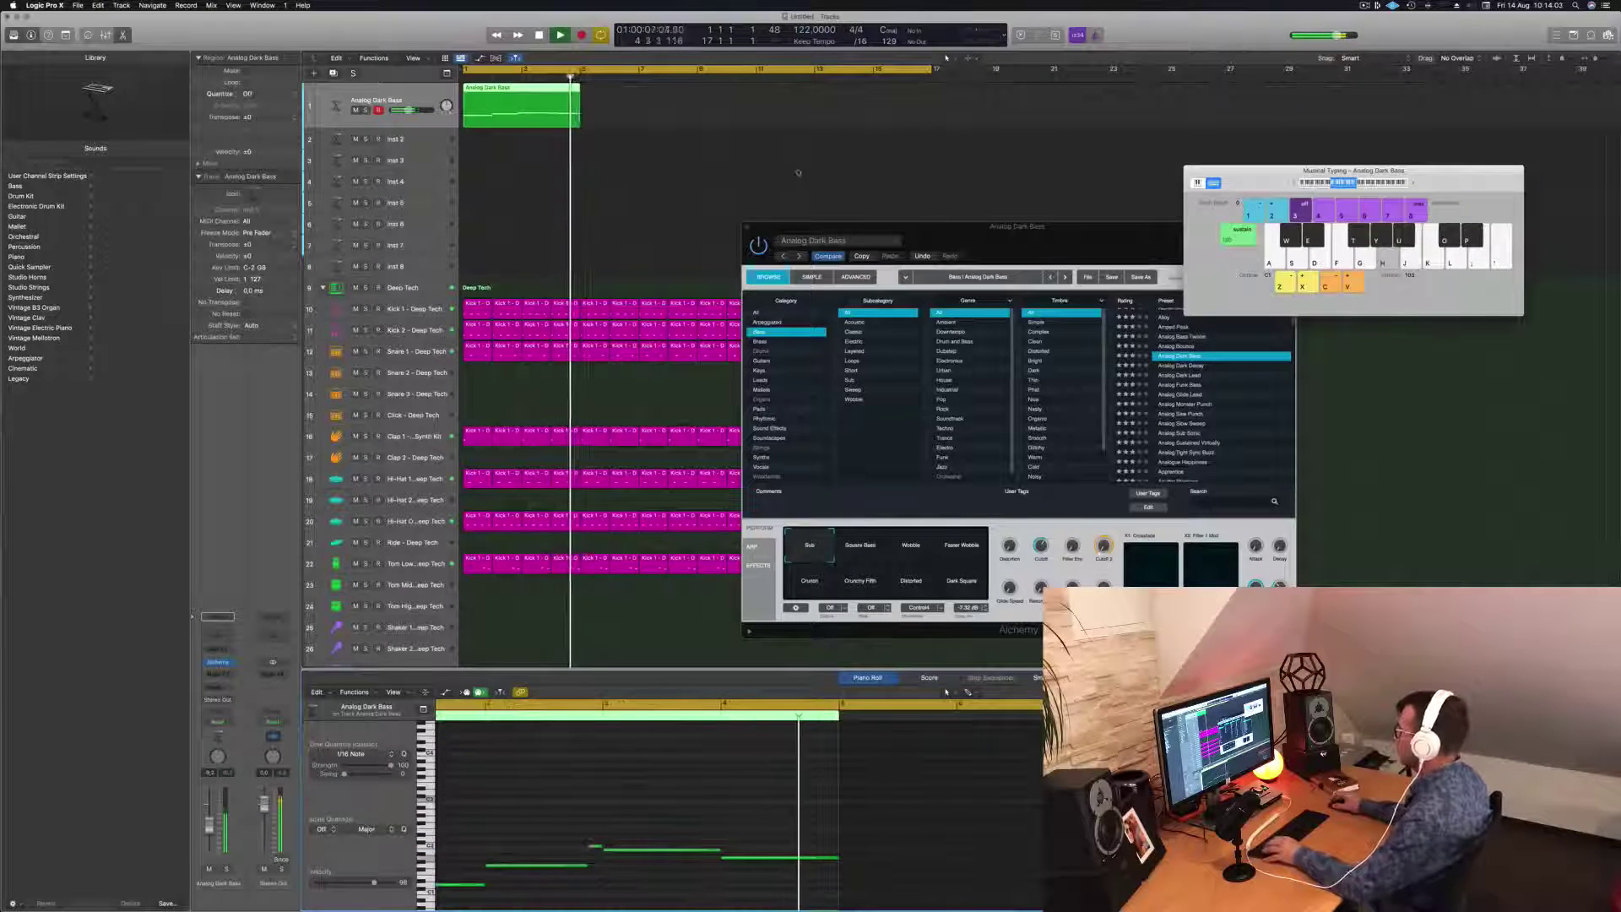
{"action": "left_click_drag", "start_coordinate": [515, 101], "coordinate": [764, 99]}
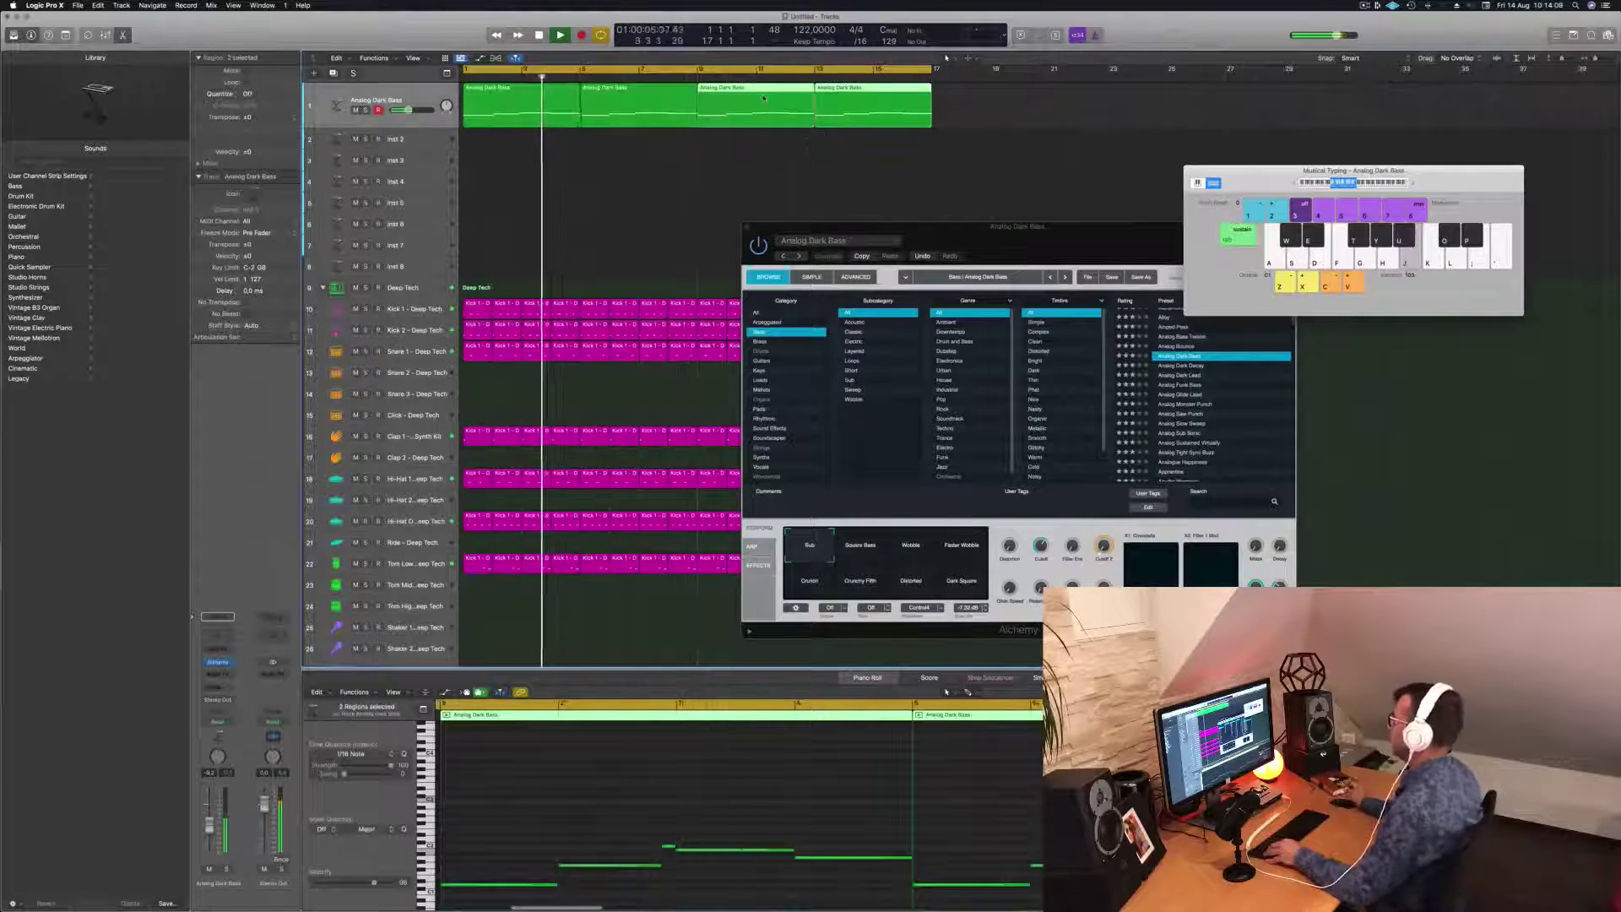
Step: Audition the Alchemy variations Square Bass, Wobble, Faster Wobble, Crunch, Crunchy Fifth, Distorted and Dark Square during playback
{"action": "left_click_drag", "start_coordinate": [1022, 249], "coordinate": [906, 221]}
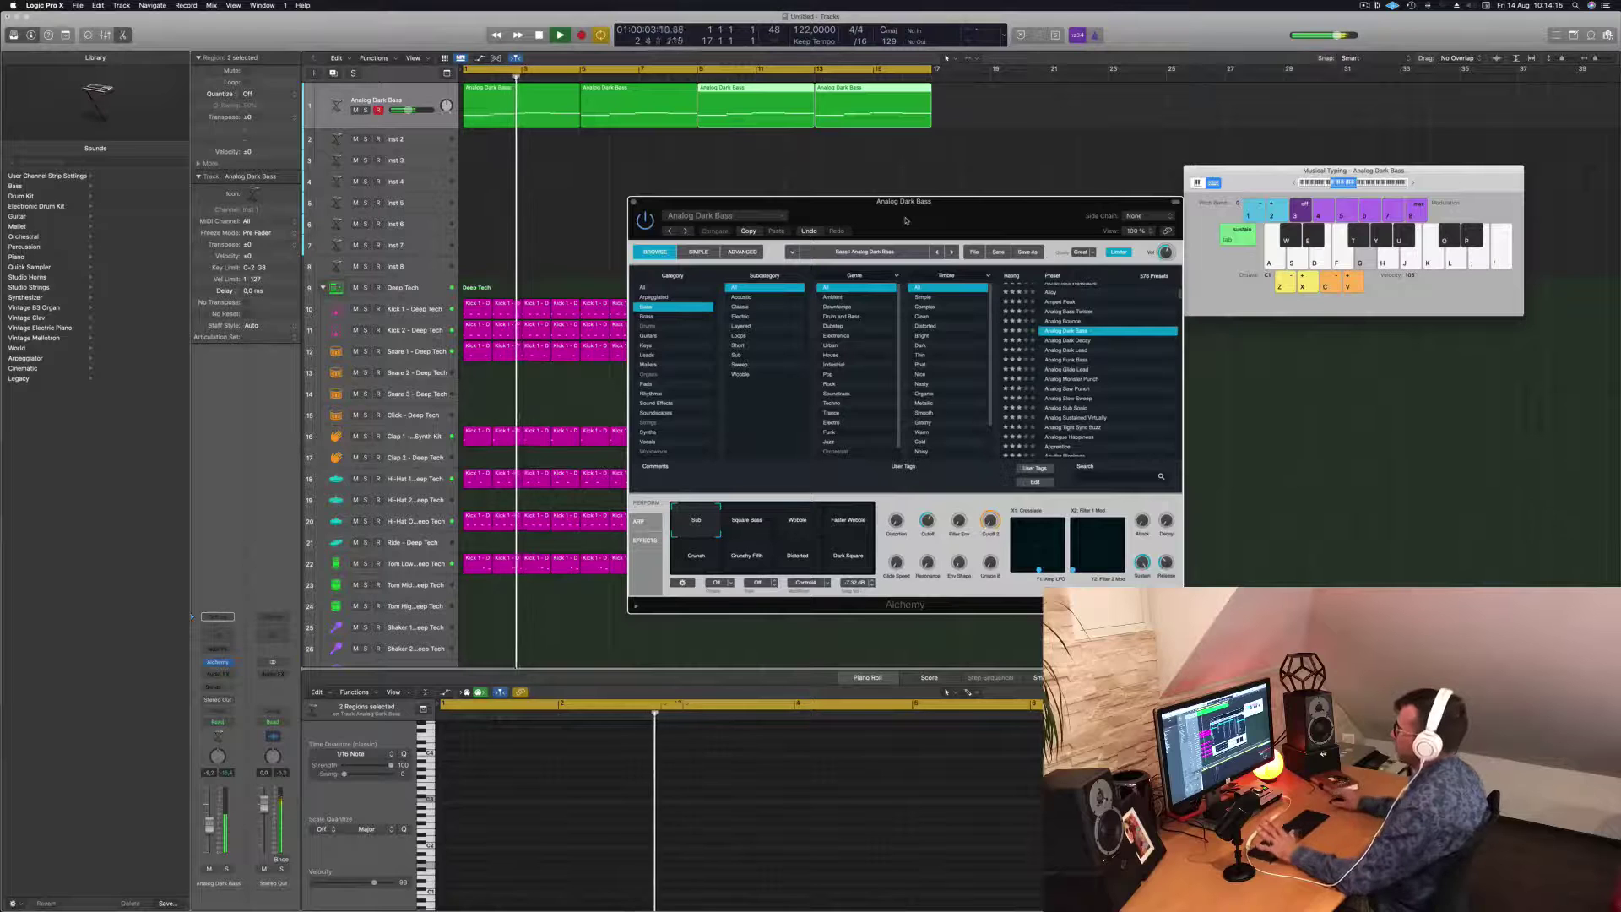
{"action": "left_click_drag", "start_coordinate": [906, 220], "coordinate": [945, 223]}
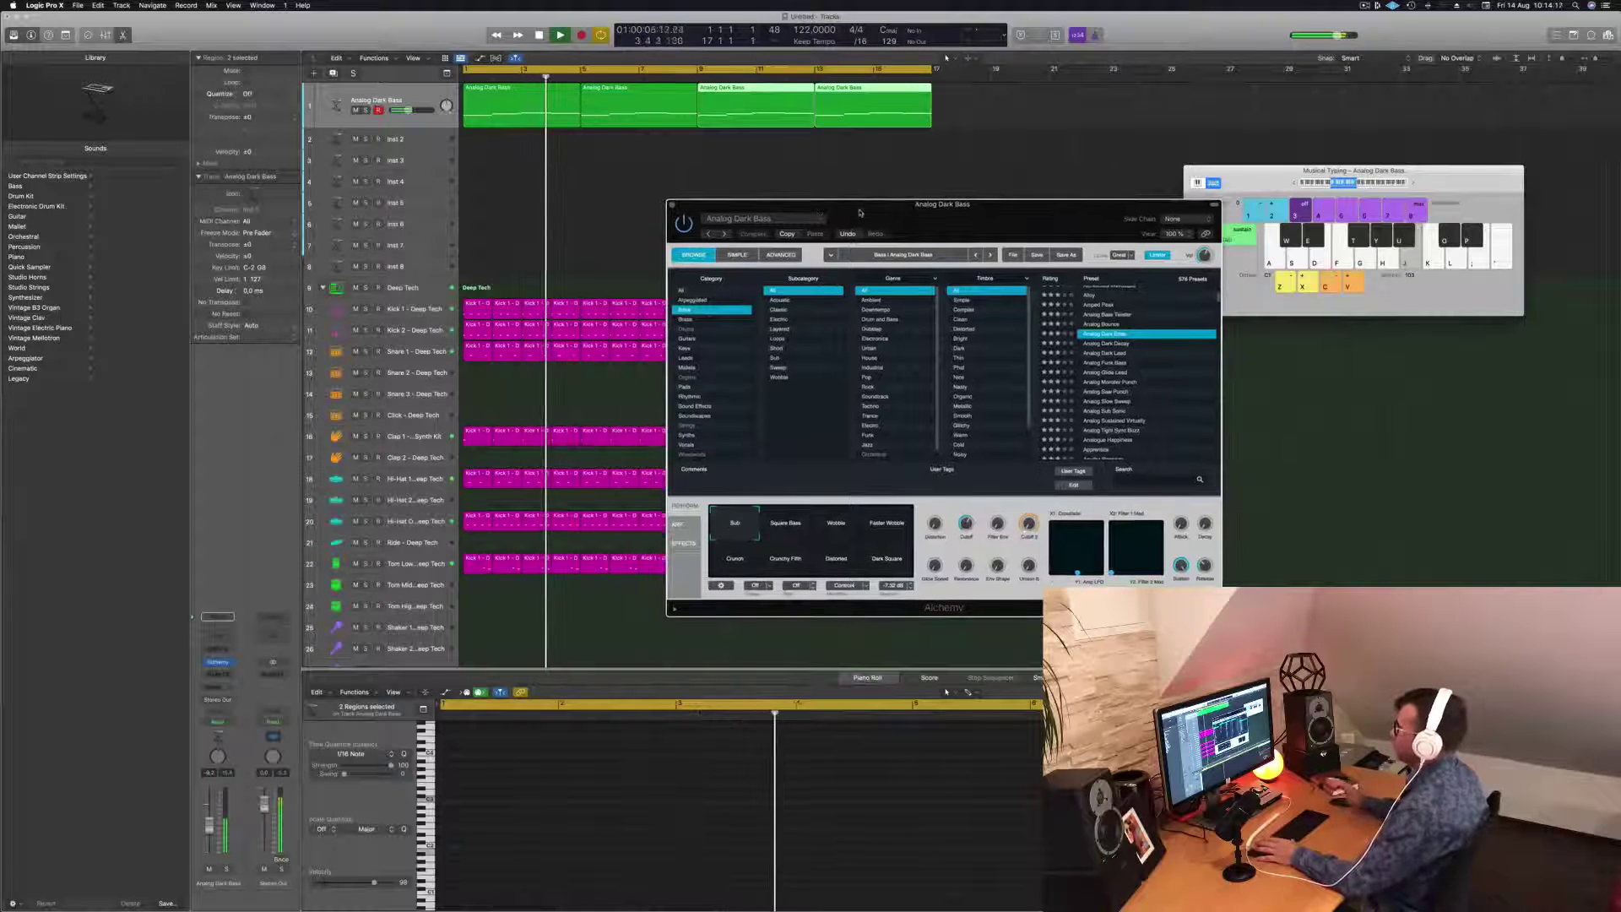
{"action": "left_click", "coordinate": [783, 523]}
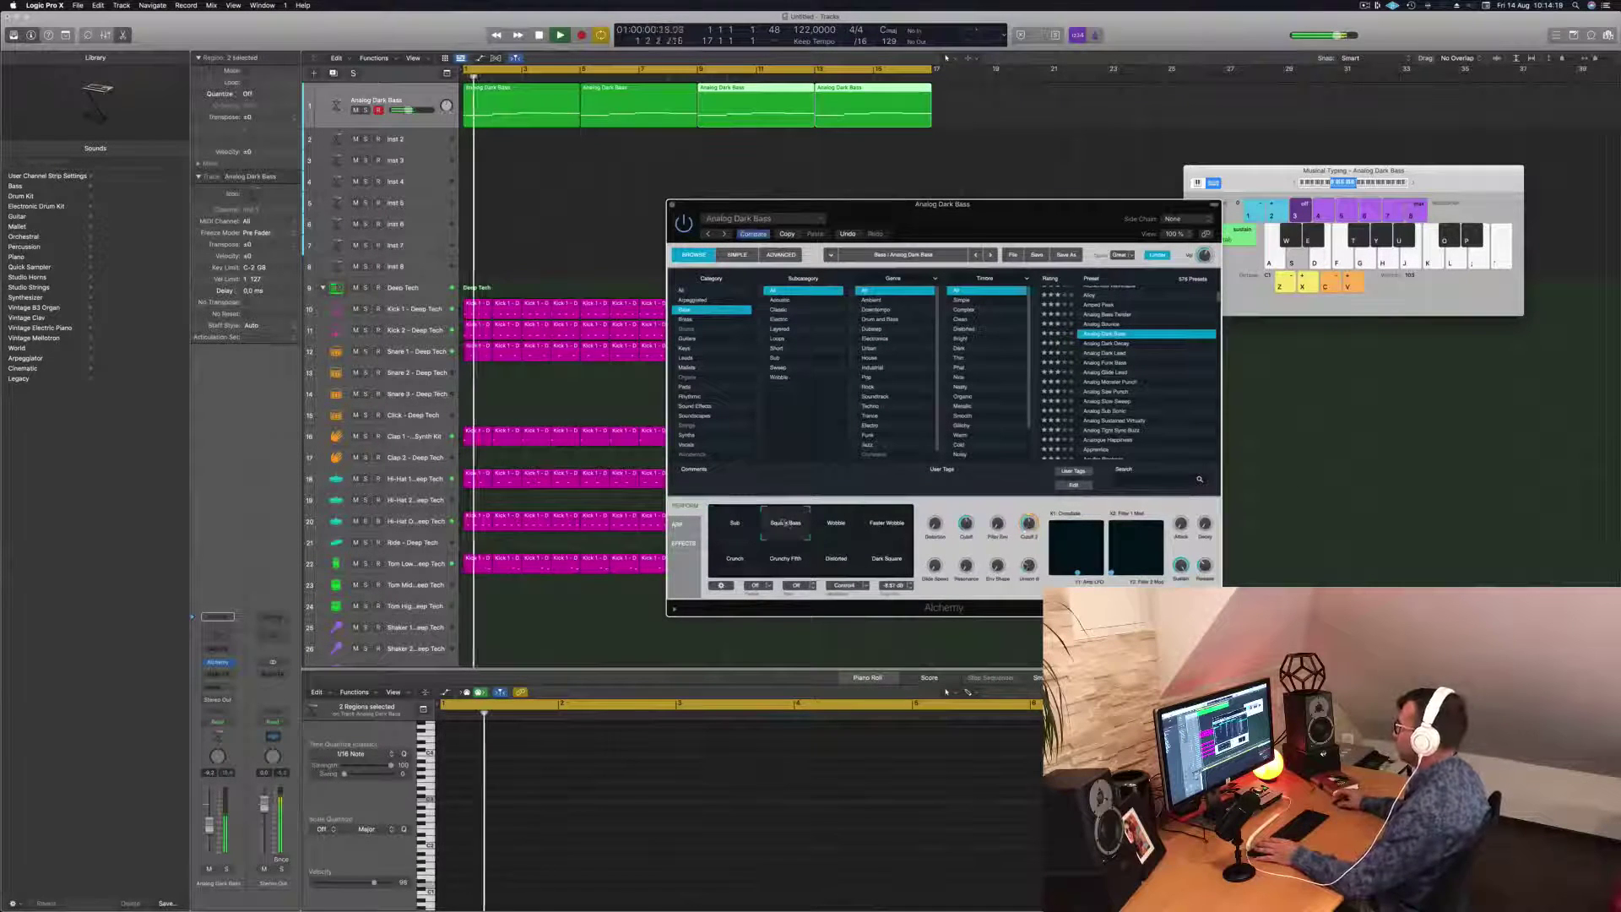
{"action": "left_click", "coordinate": [835, 524]}
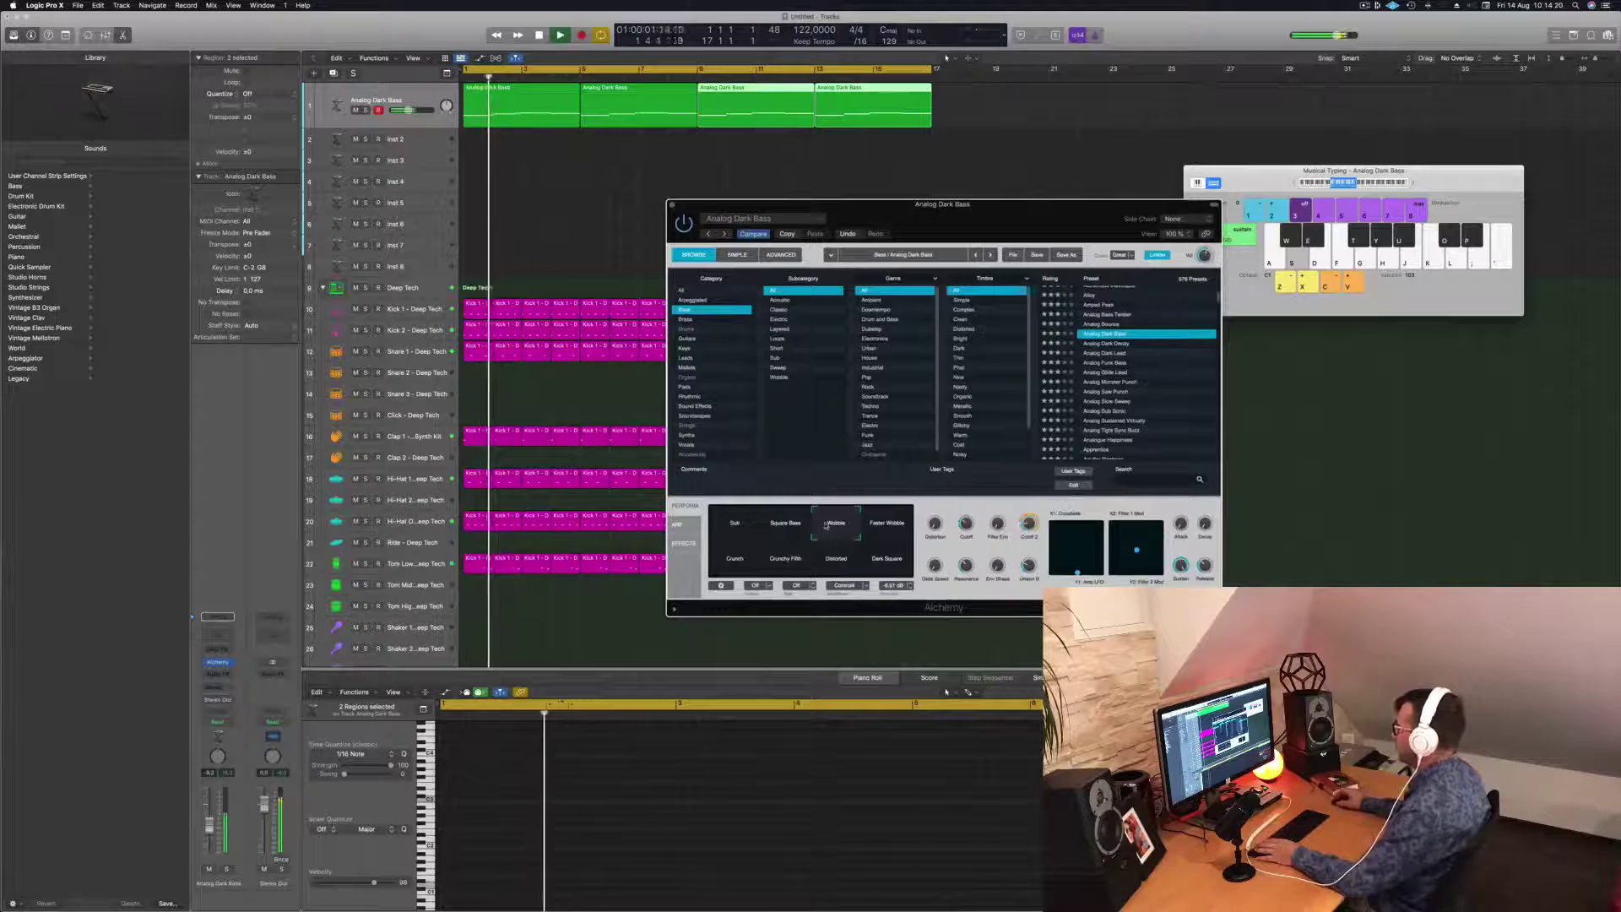
{"action": "left_click", "coordinate": [884, 525]}
{"action": "left_click", "coordinate": [736, 559]}
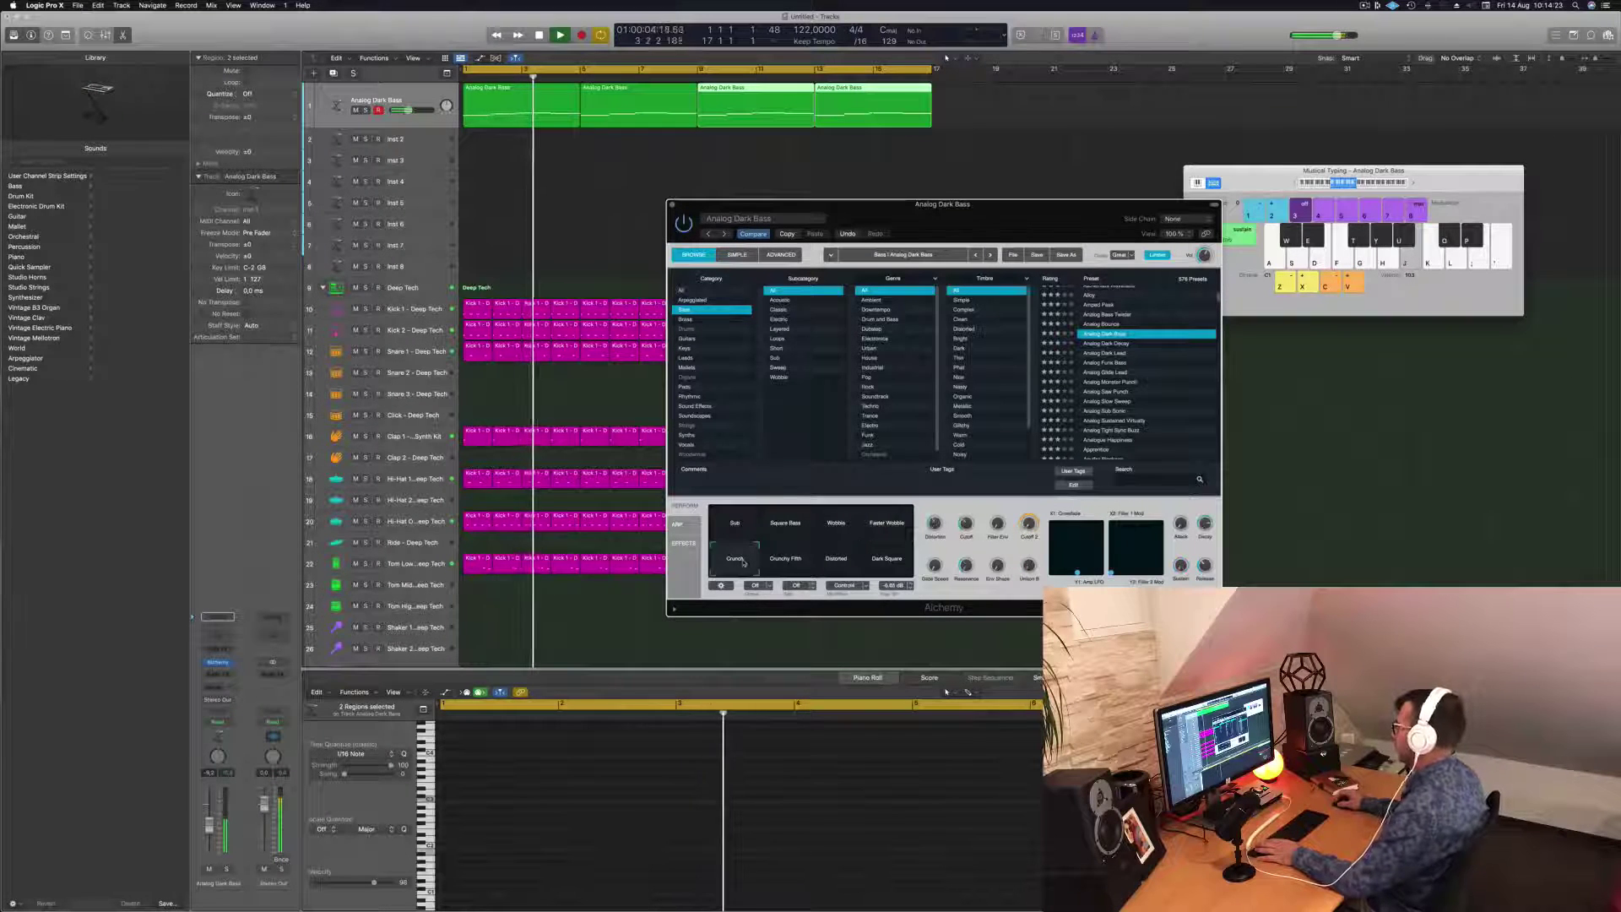
{"action": "left_click", "coordinate": [782, 559]}
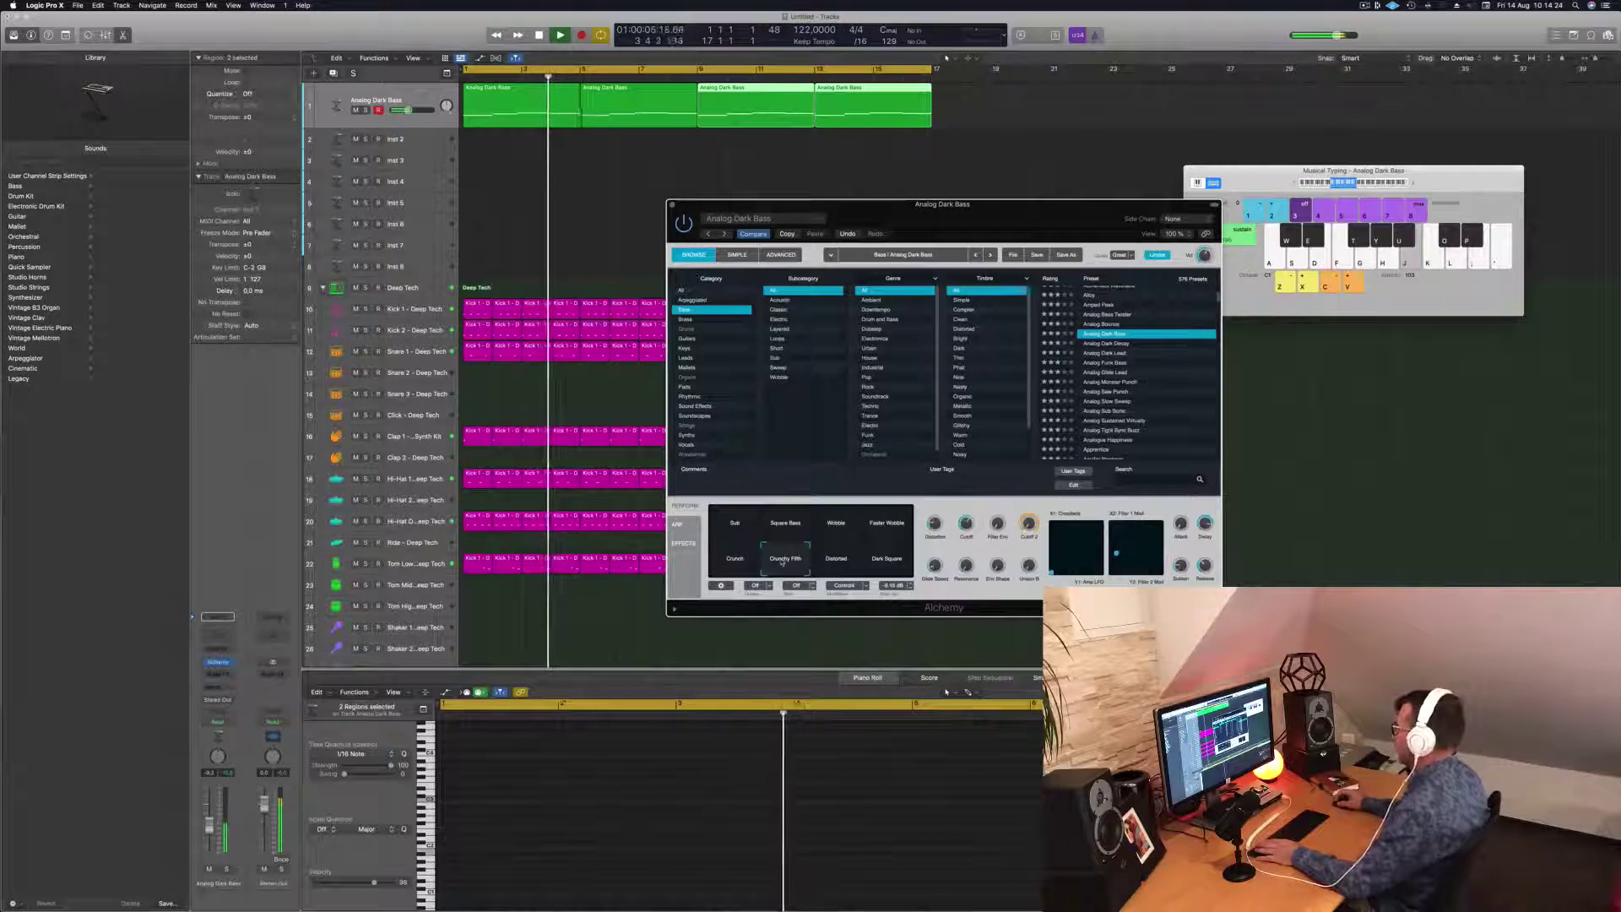
{"action": "left_click", "coordinate": [841, 563]}
{"action": "left_click", "coordinate": [883, 563]}
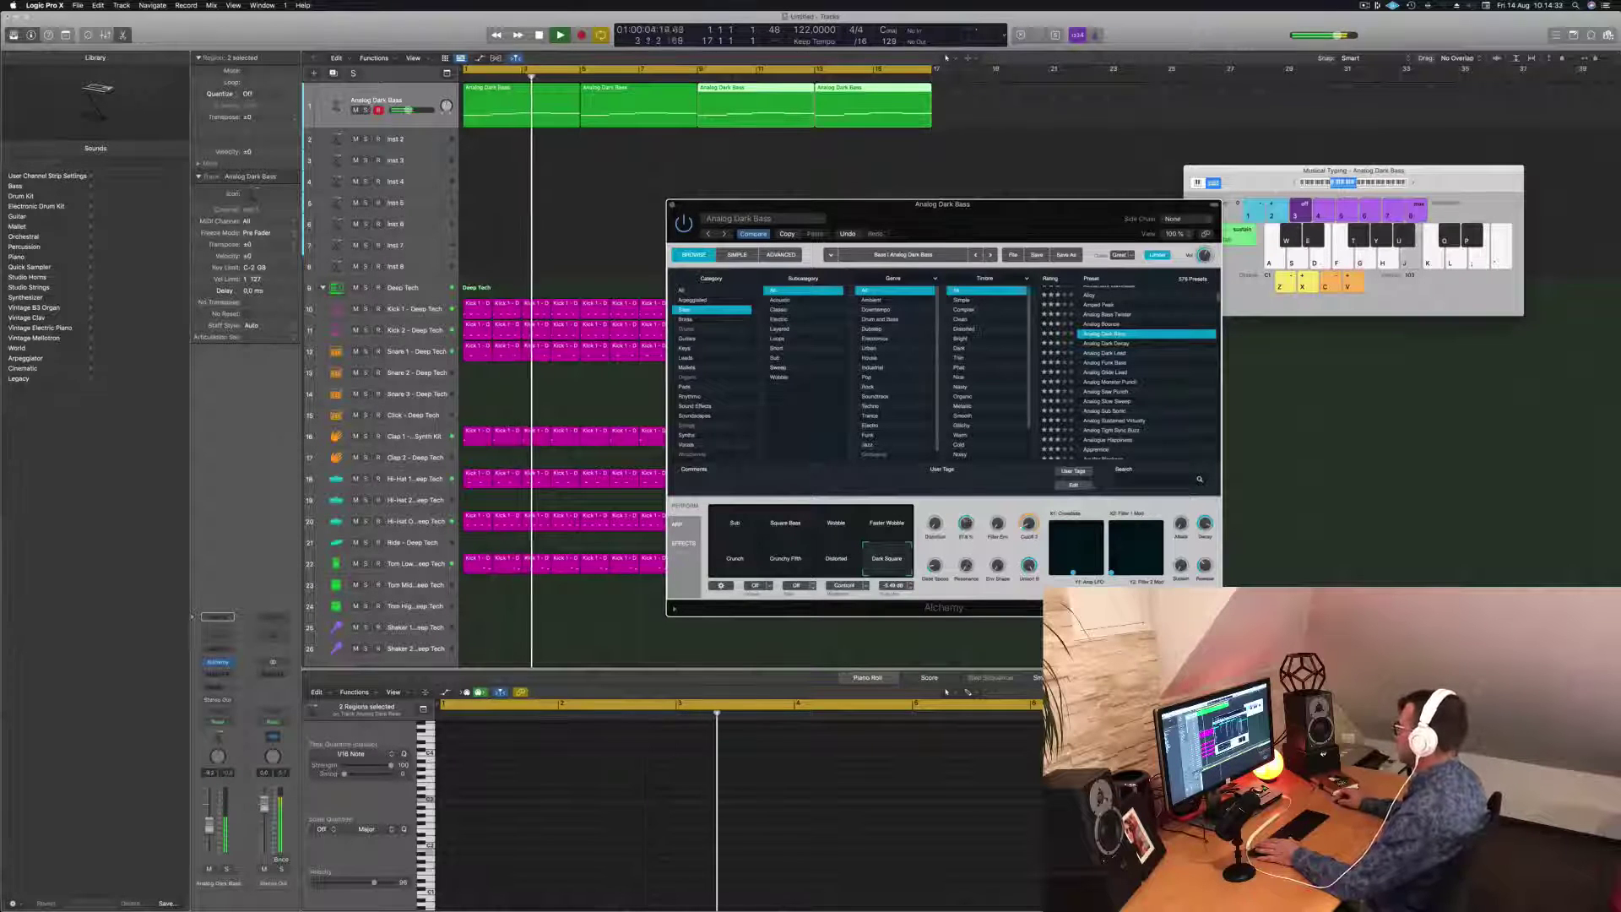
Step: Move the Alchemy window clear of the regions and load the Analog Dark Decay preset
{"action": "left_click", "coordinate": [786, 234]}
{"action": "left_click_drag", "start_coordinate": [789, 204], "coordinate": [742, 150]}
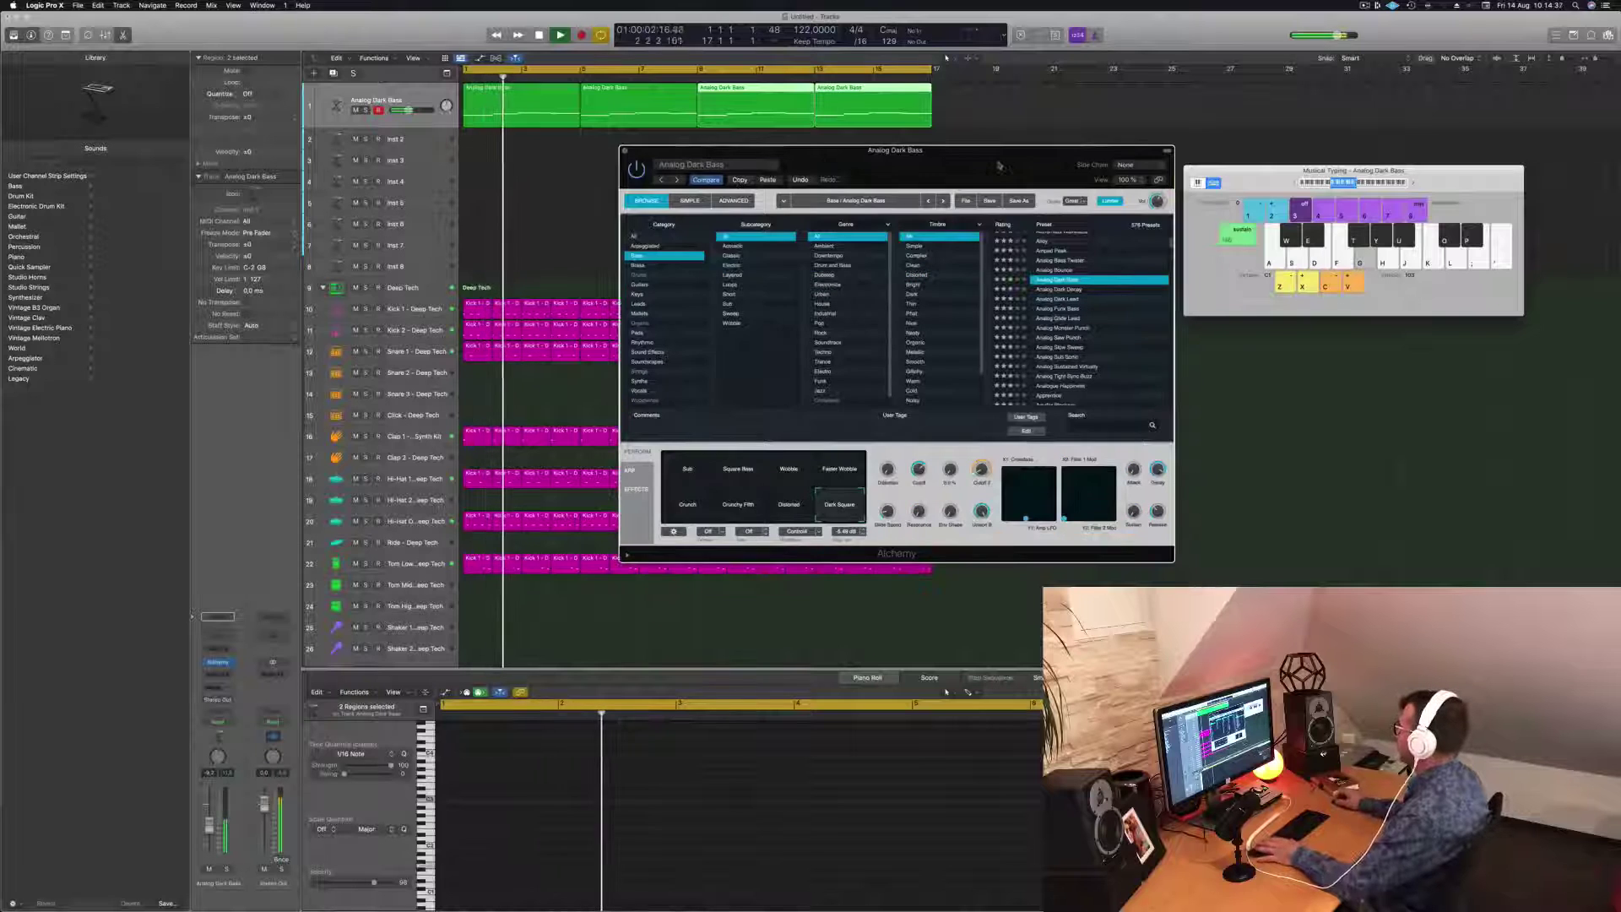
{"action": "left_click", "coordinate": [1065, 290]}
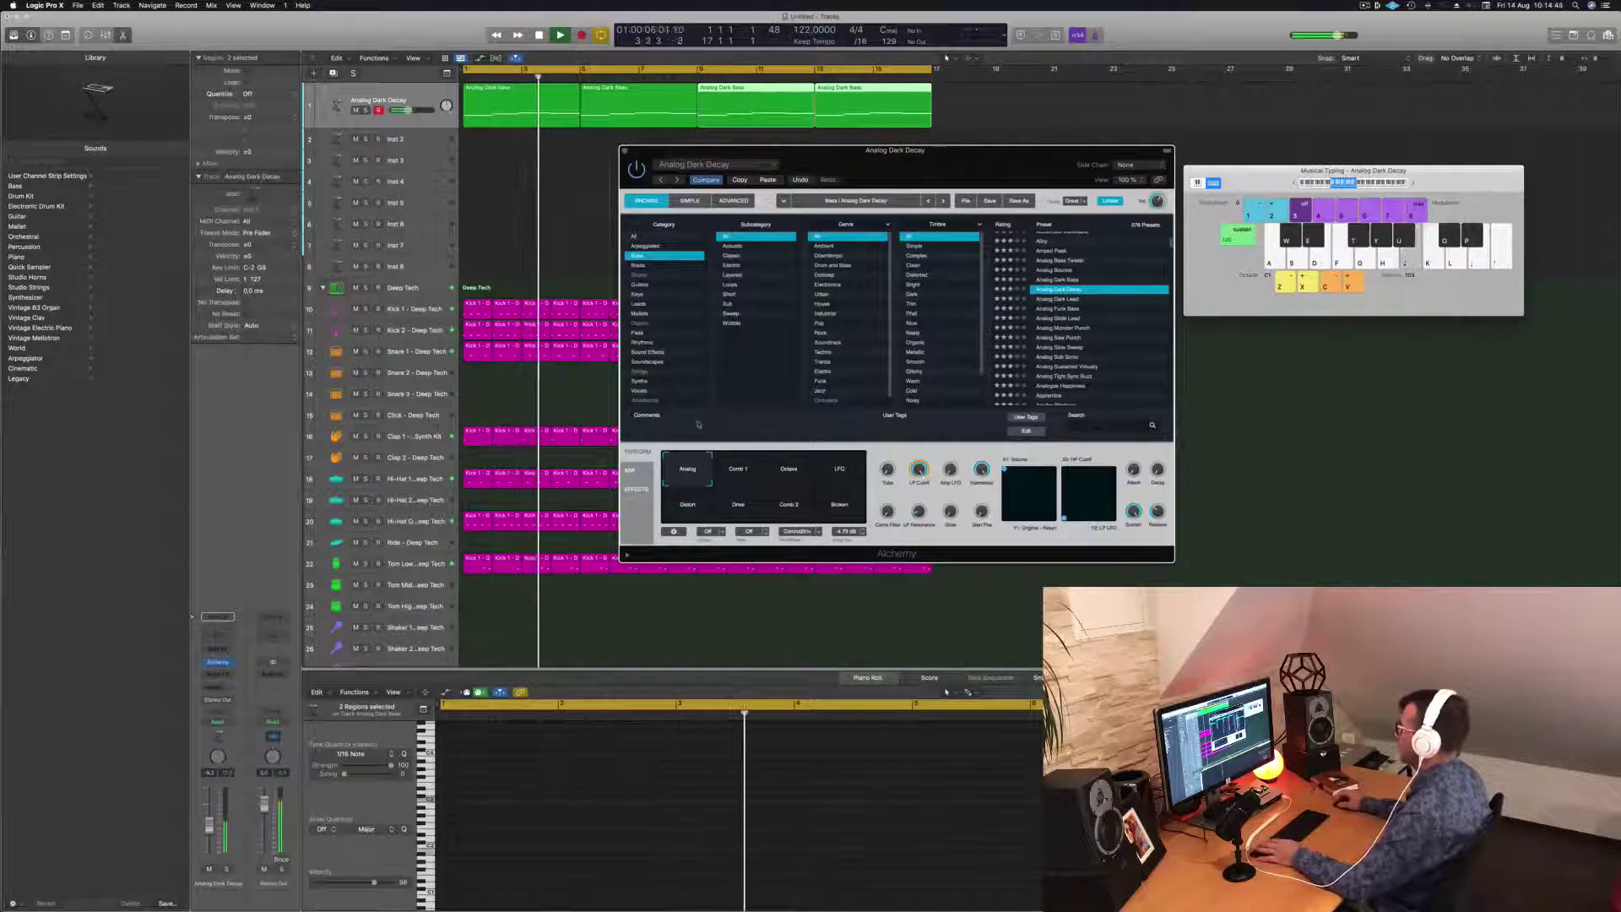
Step: Shorten the first note of the first bass region slightly so it ends before the second note, and replay from the start
{"action": "key", "text": "Return"}
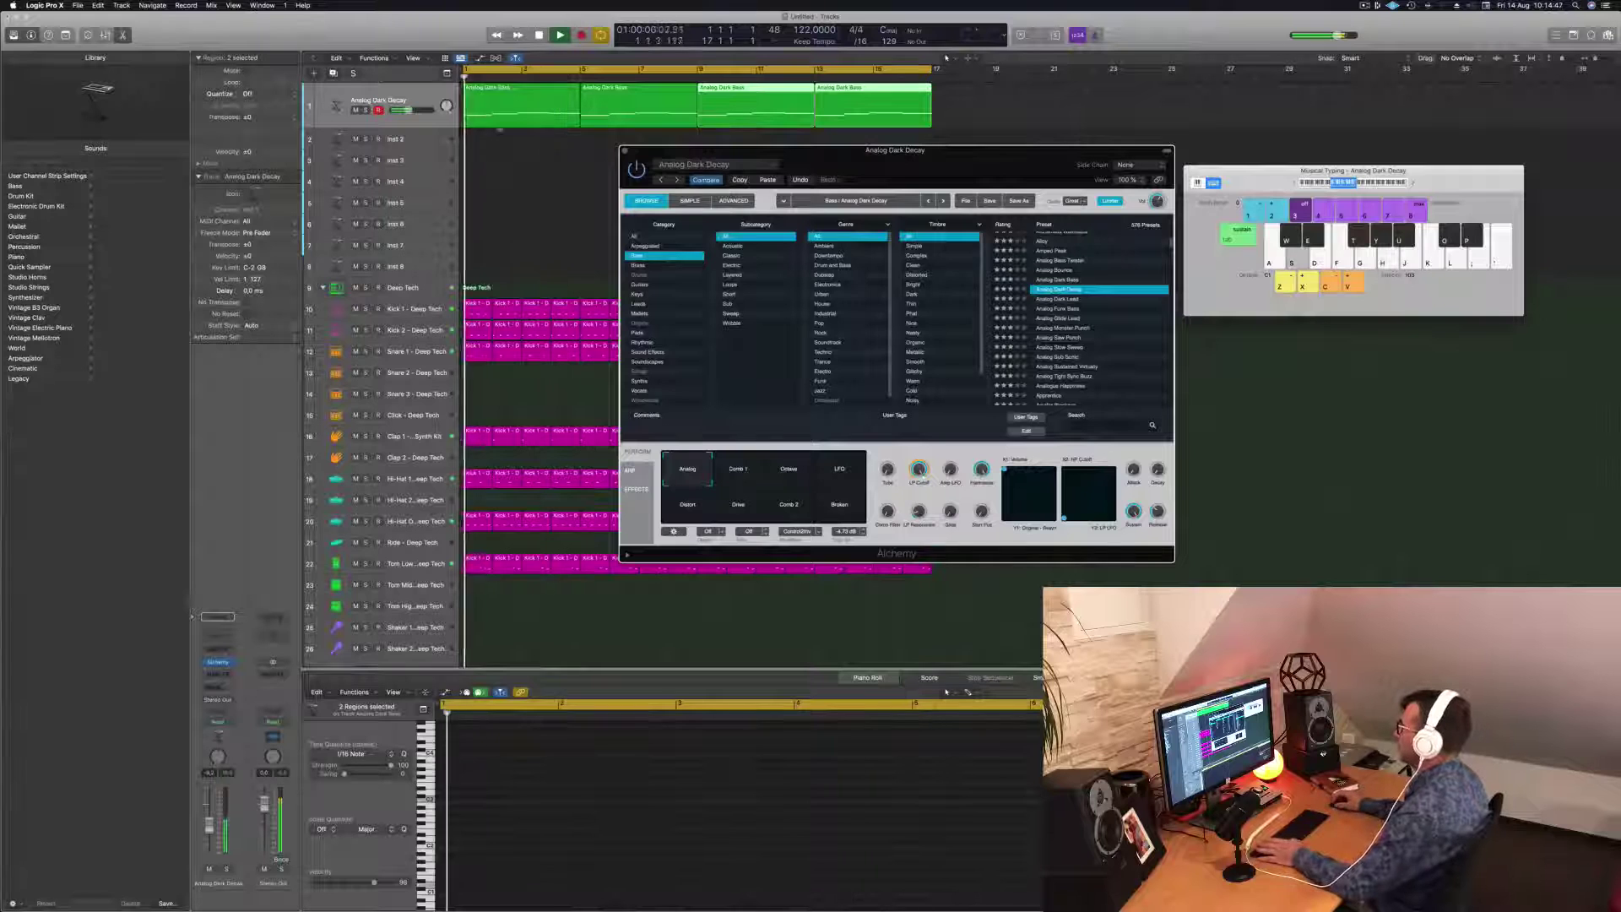
{"action": "left_click", "coordinate": [506, 106]}
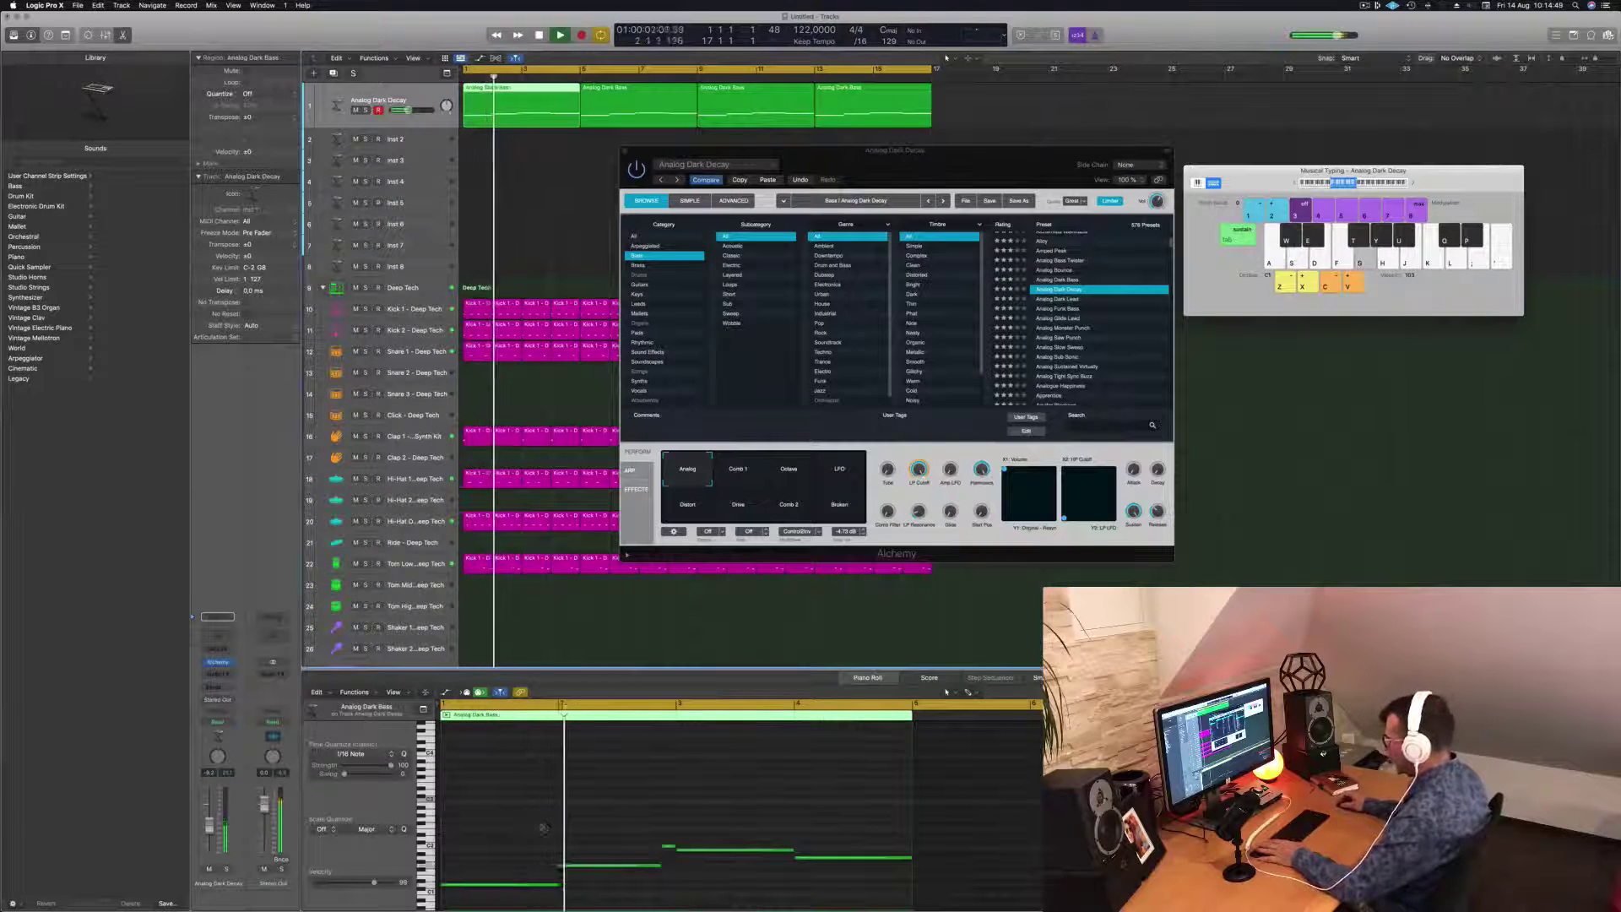
{"action": "key", "text": "super+Right"}
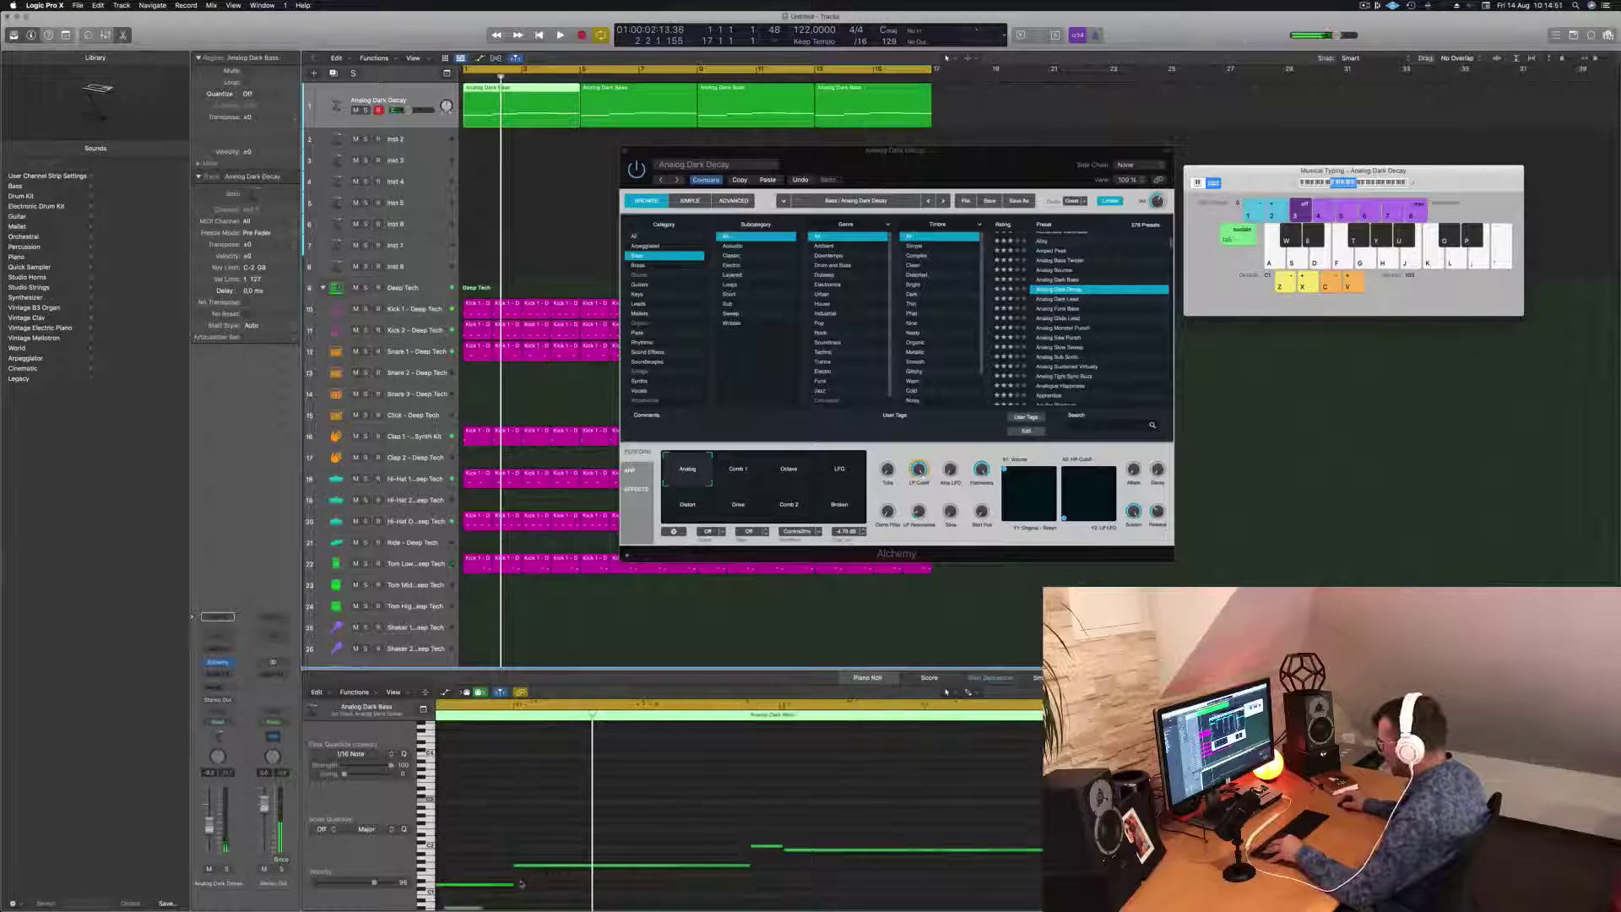
{"action": "left_click", "coordinate": [513, 885]}
{"action": "key", "text": "Return"}
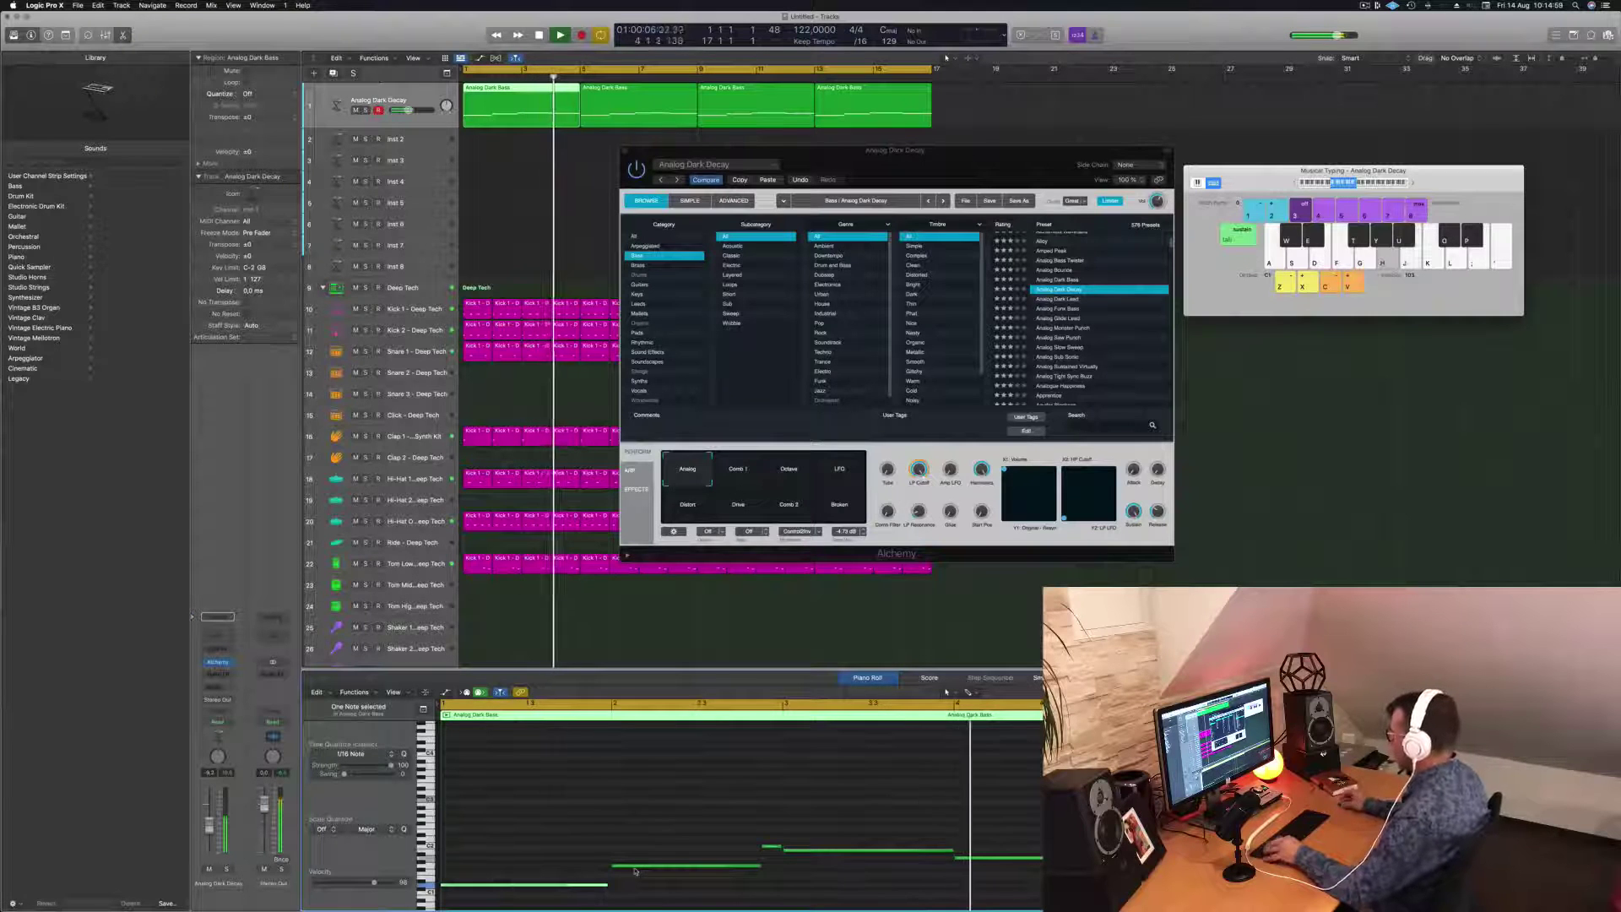
Step: Audition the Octave, LFO, Distort and Drive variations of Analog Dark Decay, then return to the Analog variation
{"action": "key", "text": "Return"}
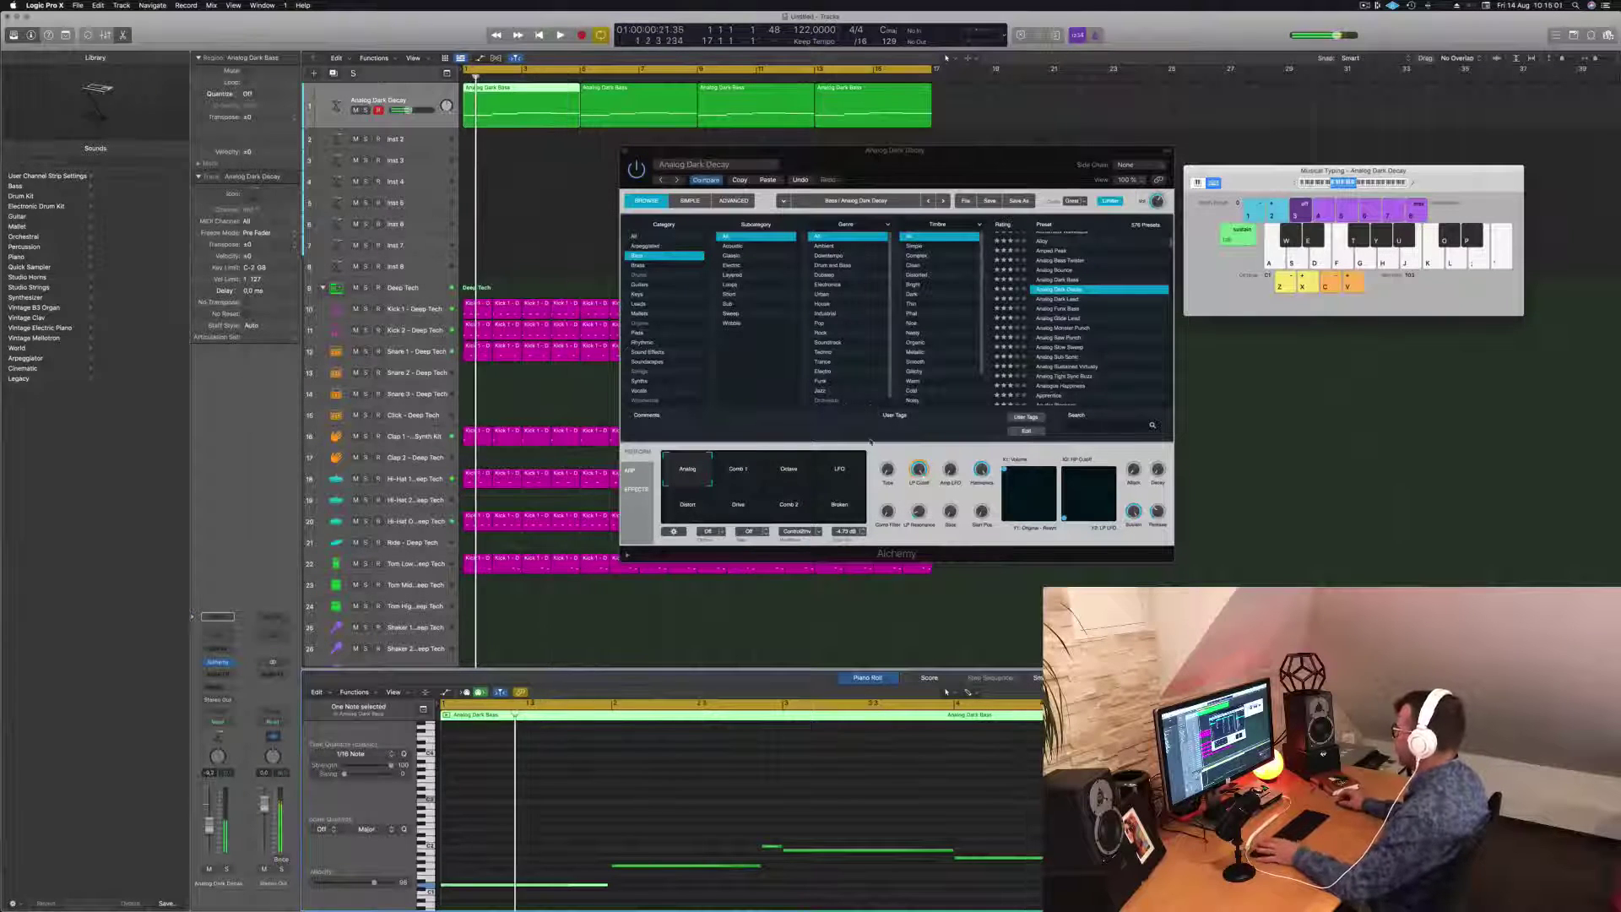
{"action": "left_click", "coordinate": [810, 475]}
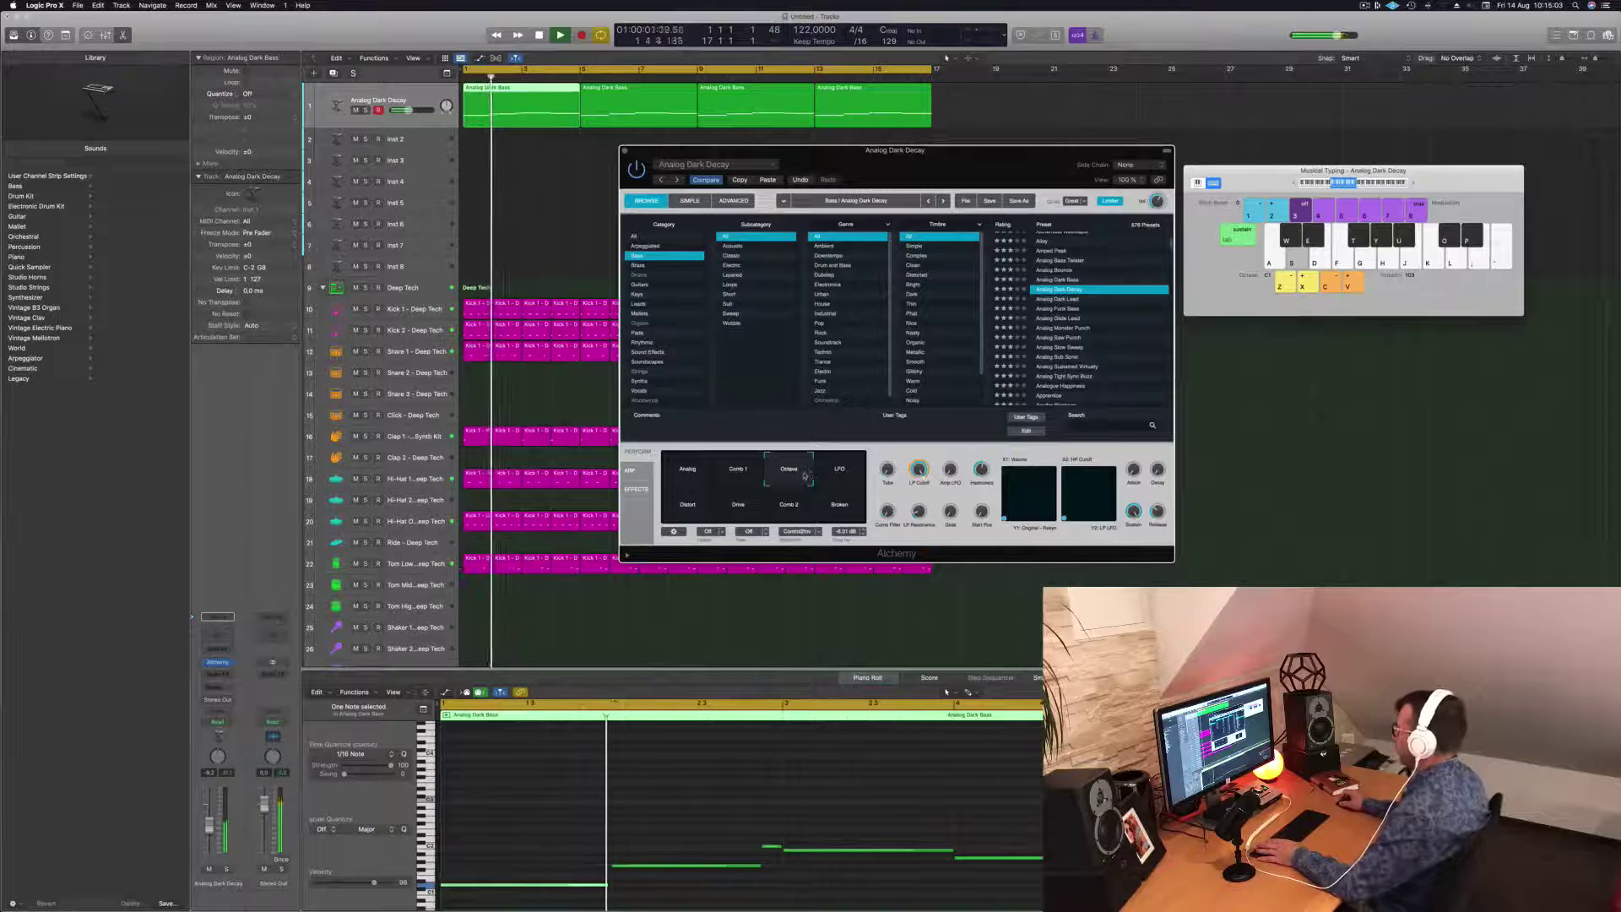
{"action": "key", "text": "Return"}
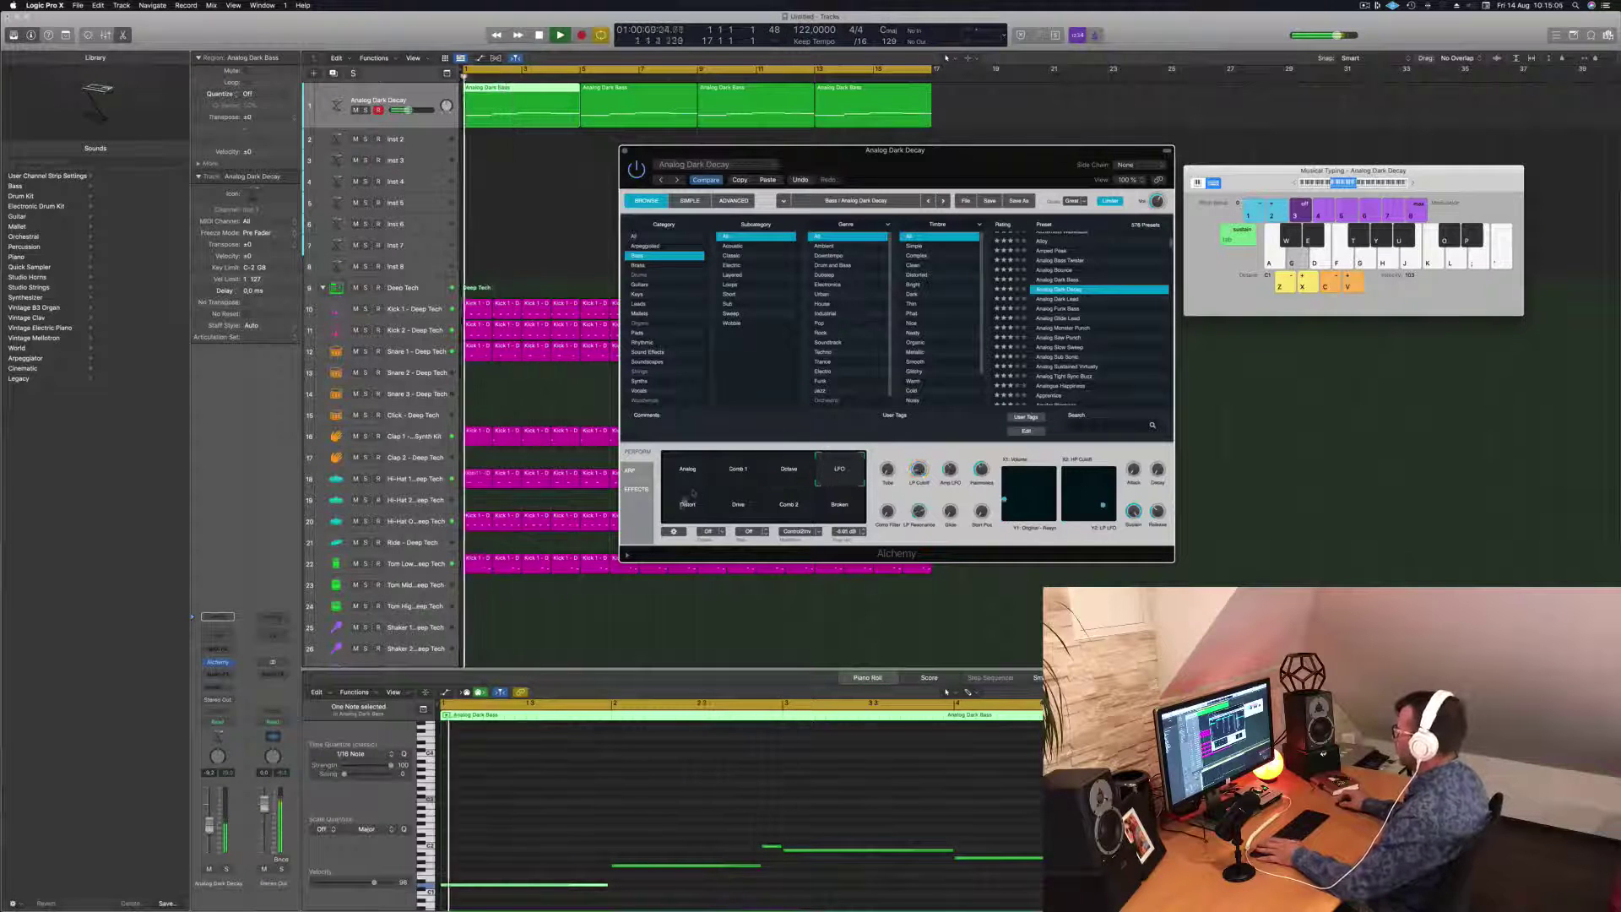
{"action": "left_click", "coordinate": [692, 494]}
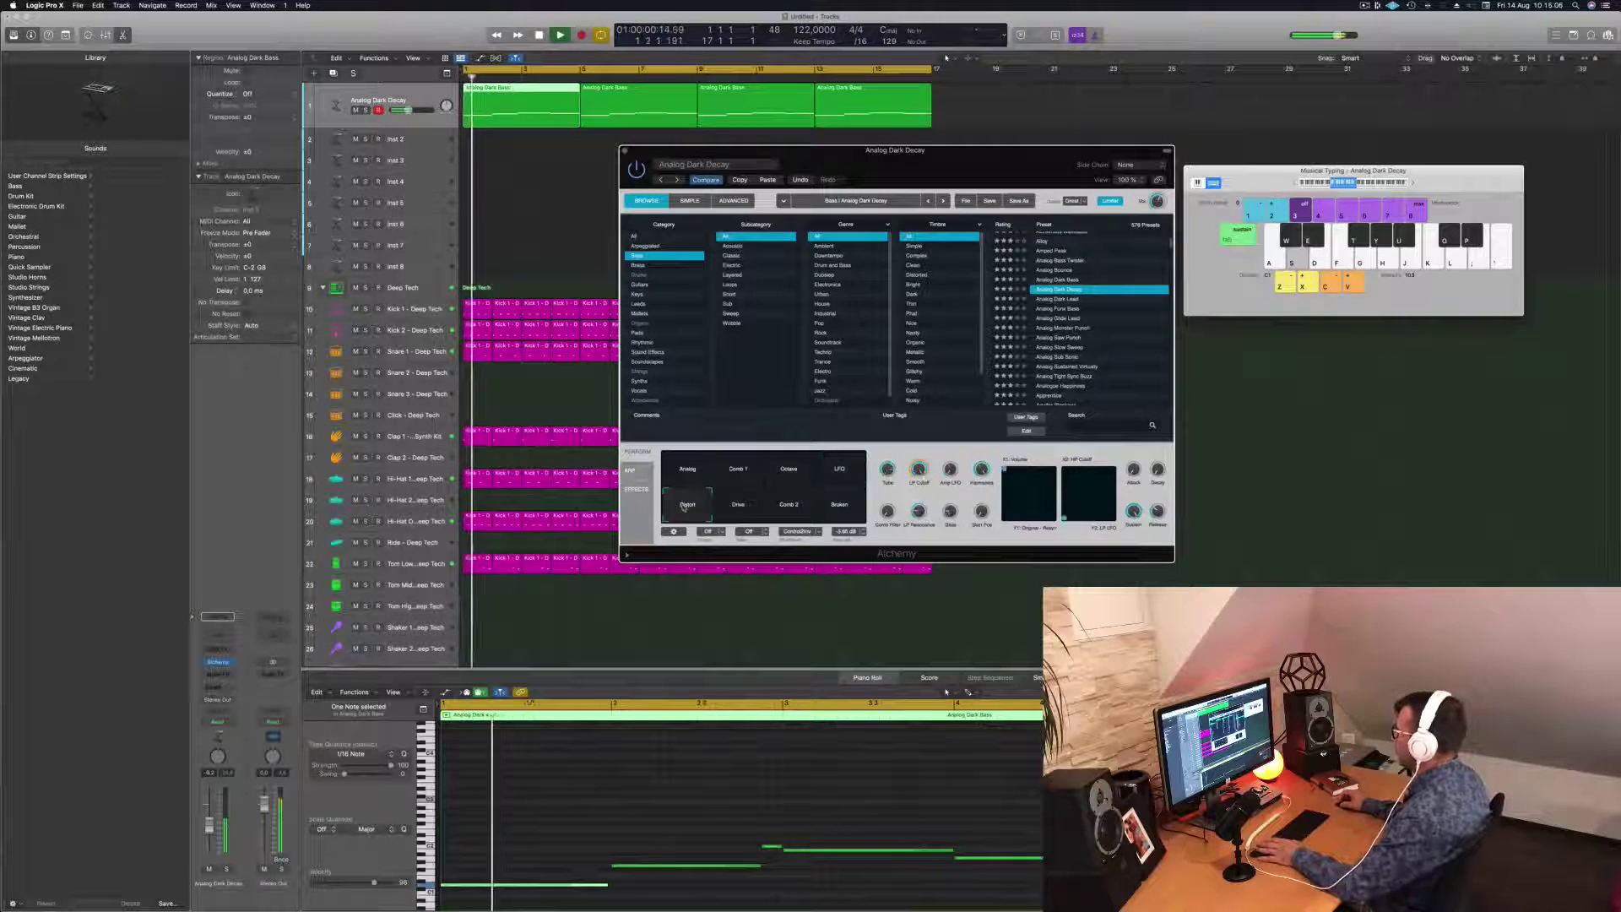
{"action": "left_click", "coordinate": [737, 507]}
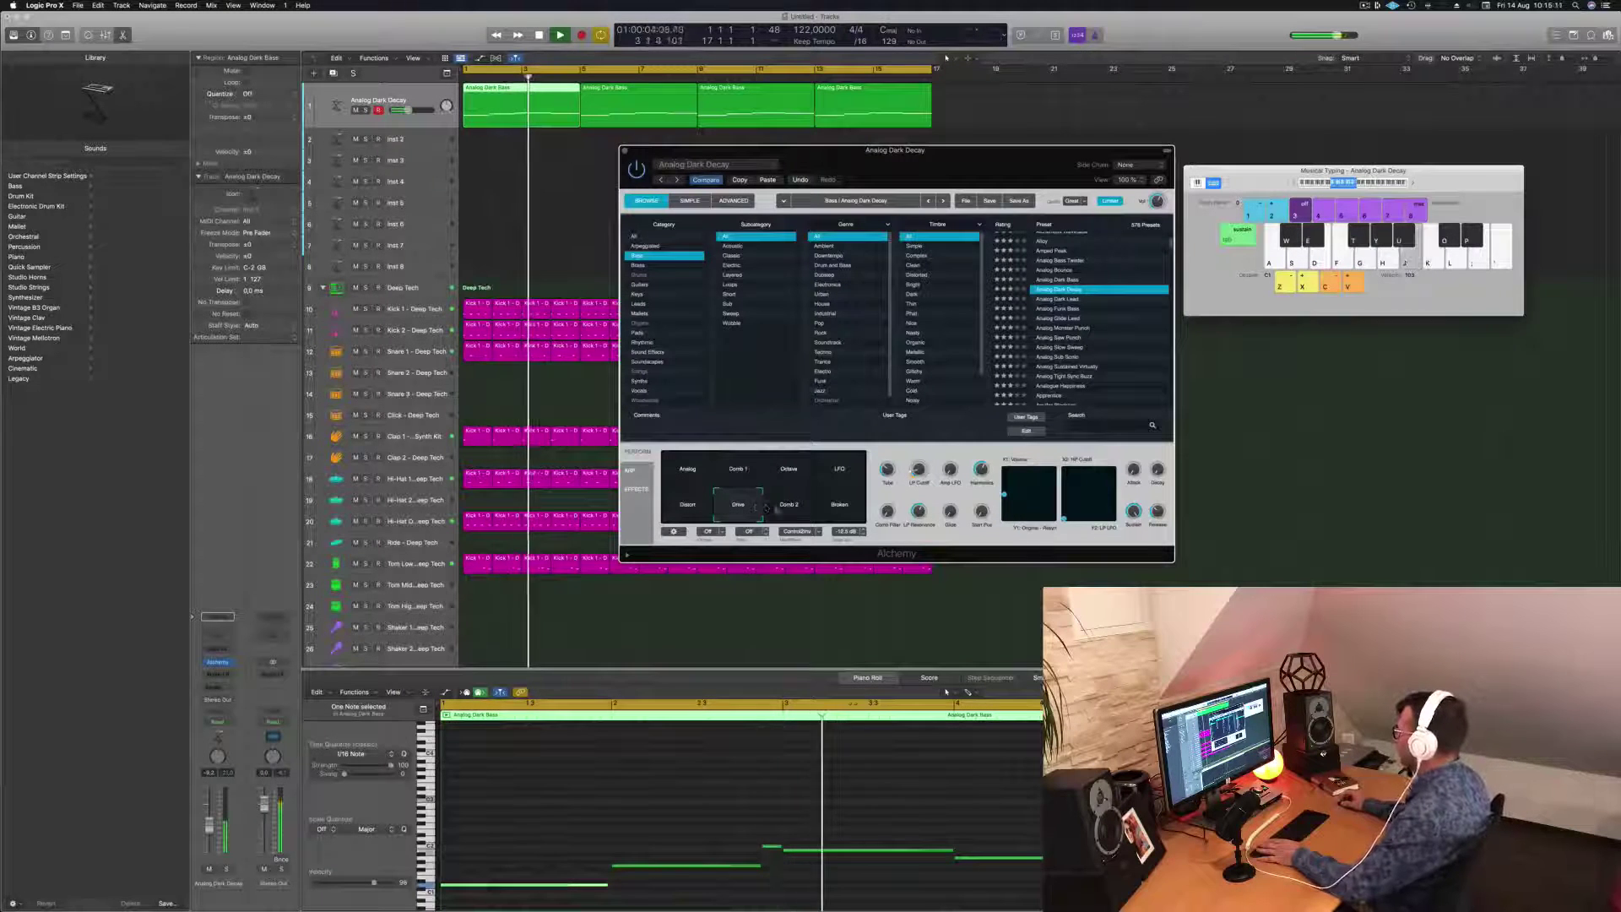
{"action": "left_click", "coordinate": [698, 474]}
{"action": "key", "text": "Return"}
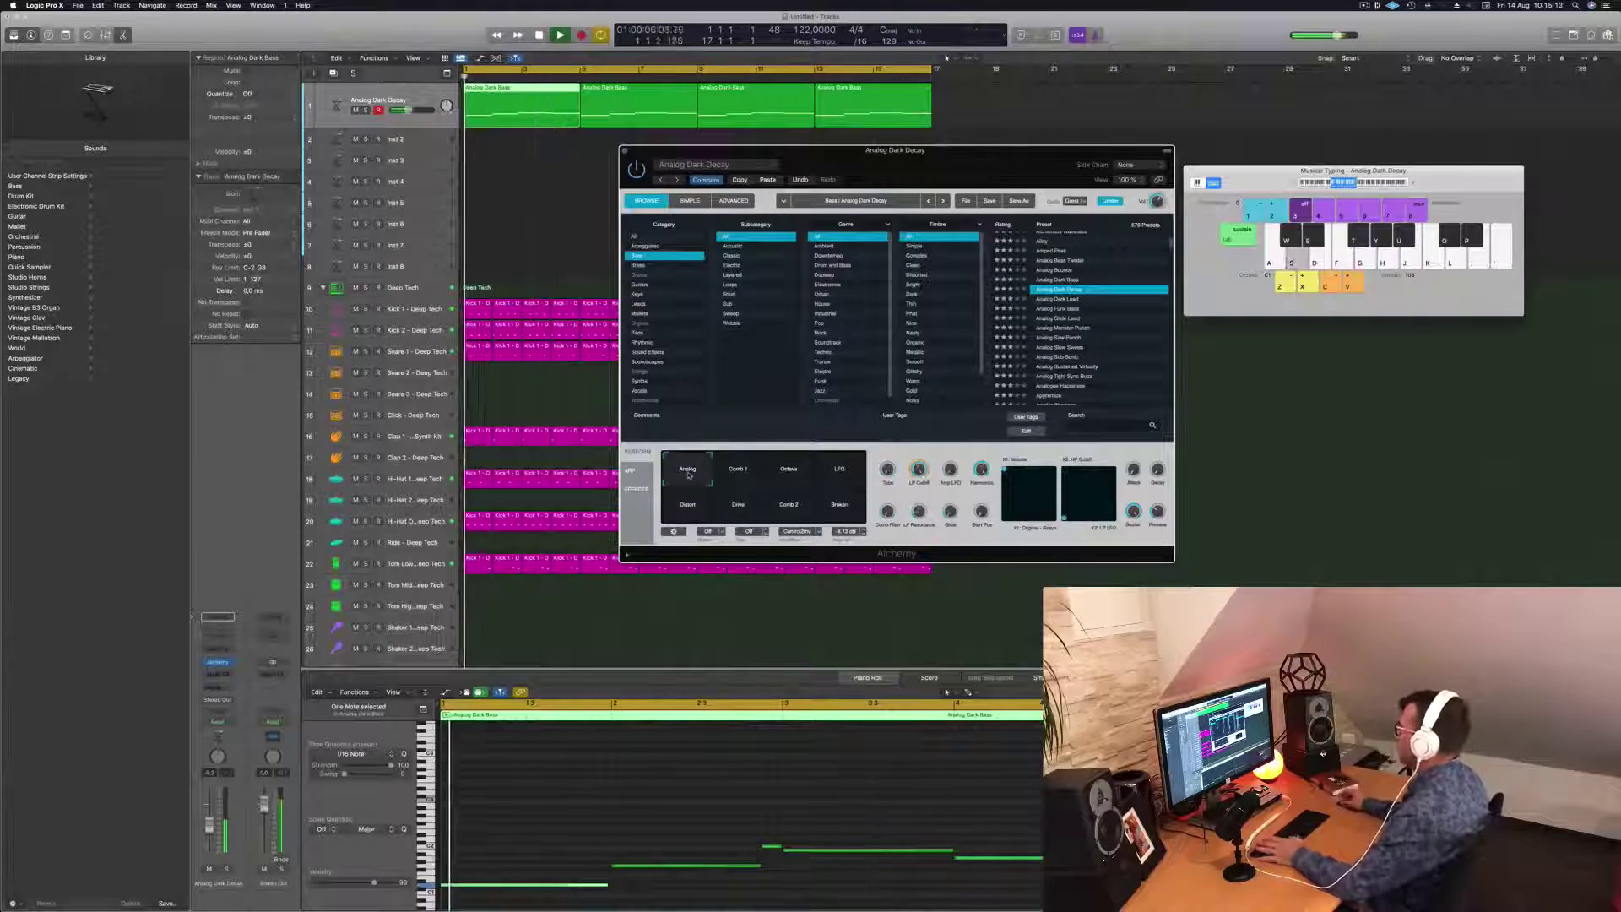
Step: Close the Alchemy window and replay the loop from the start, raising the bass track's volume slightly
{"action": "left_click_drag", "start_coordinate": [1011, 160], "coordinate": [1039, 130]}
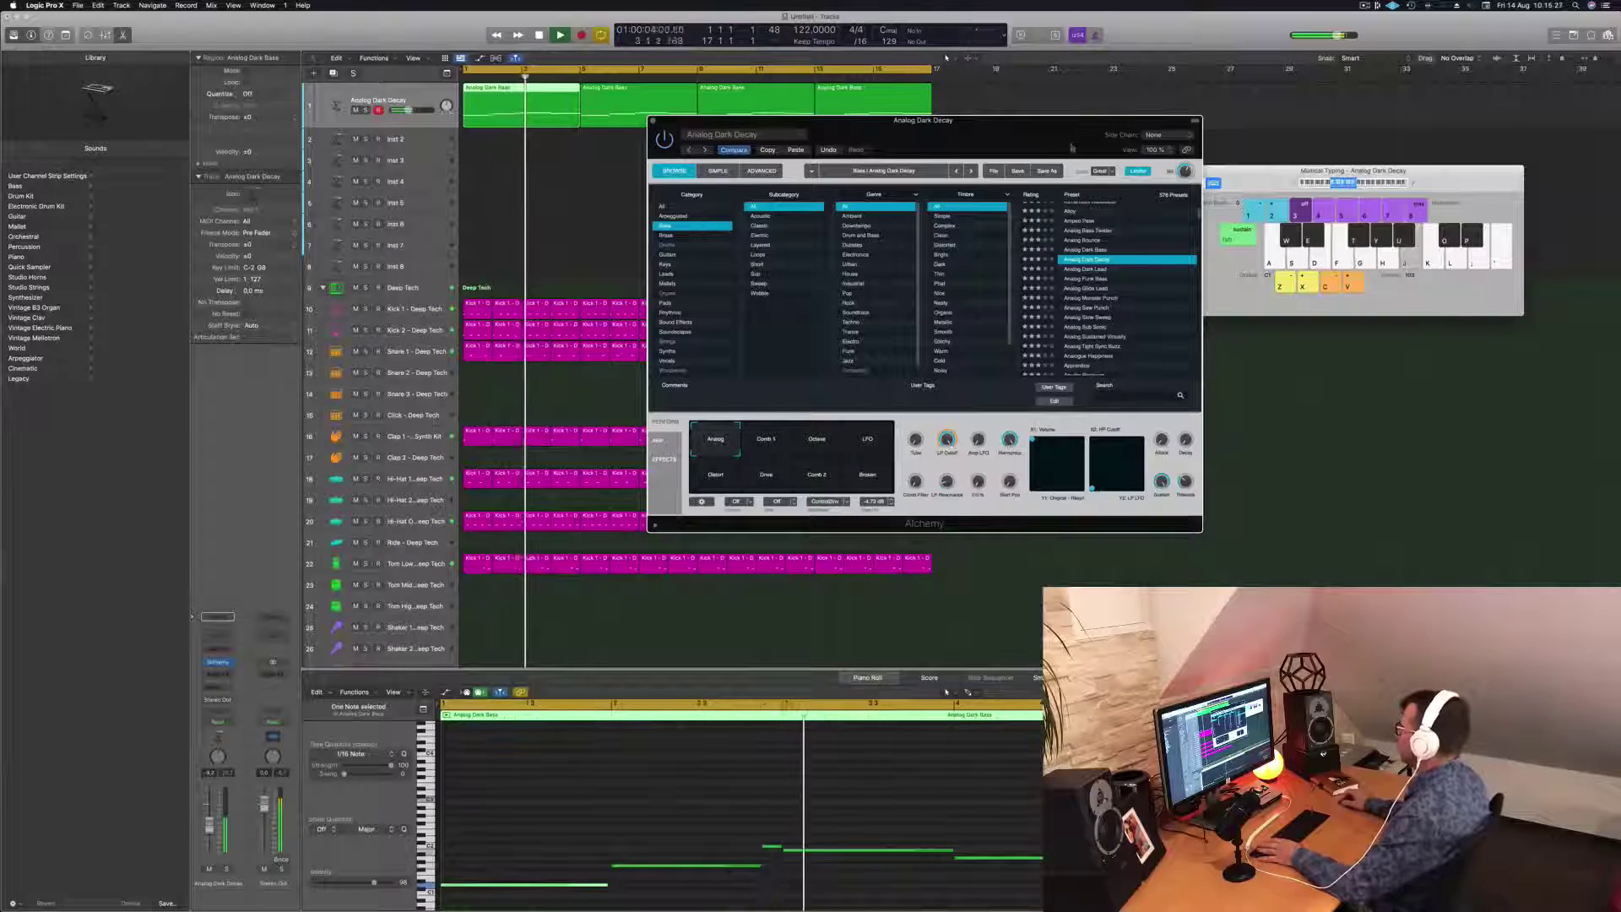
{"action": "left_click_drag", "start_coordinate": [955, 140], "coordinate": [918, 249]}
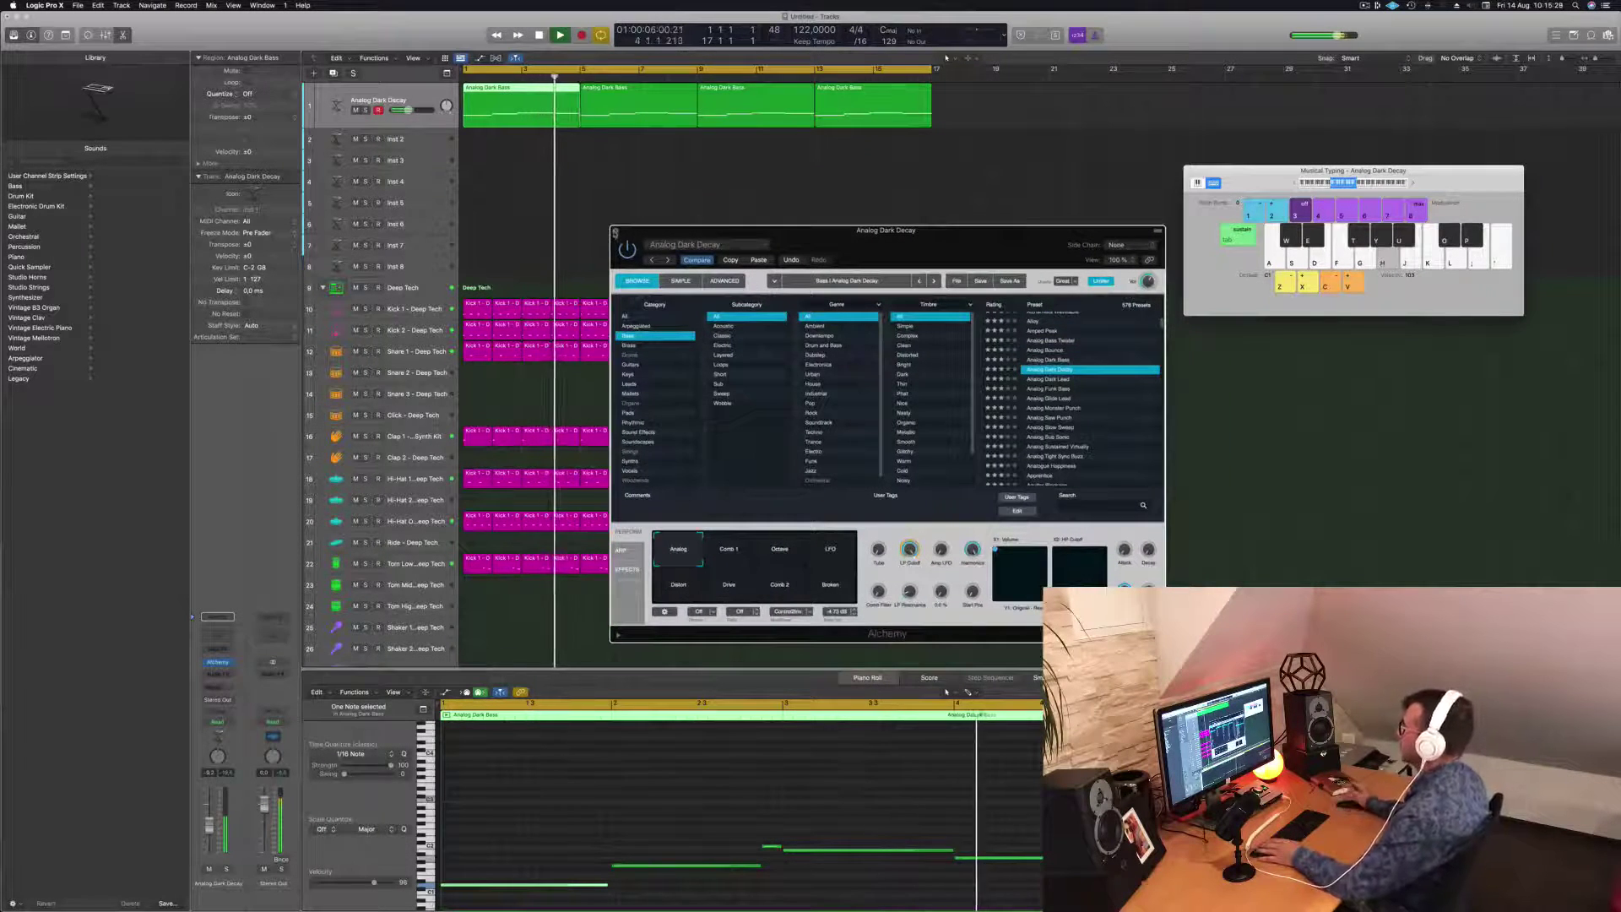
{"action": "key", "text": "super+w"}
{"action": "key", "text": "Return"}
{"action": "key", "text": "super+a"}
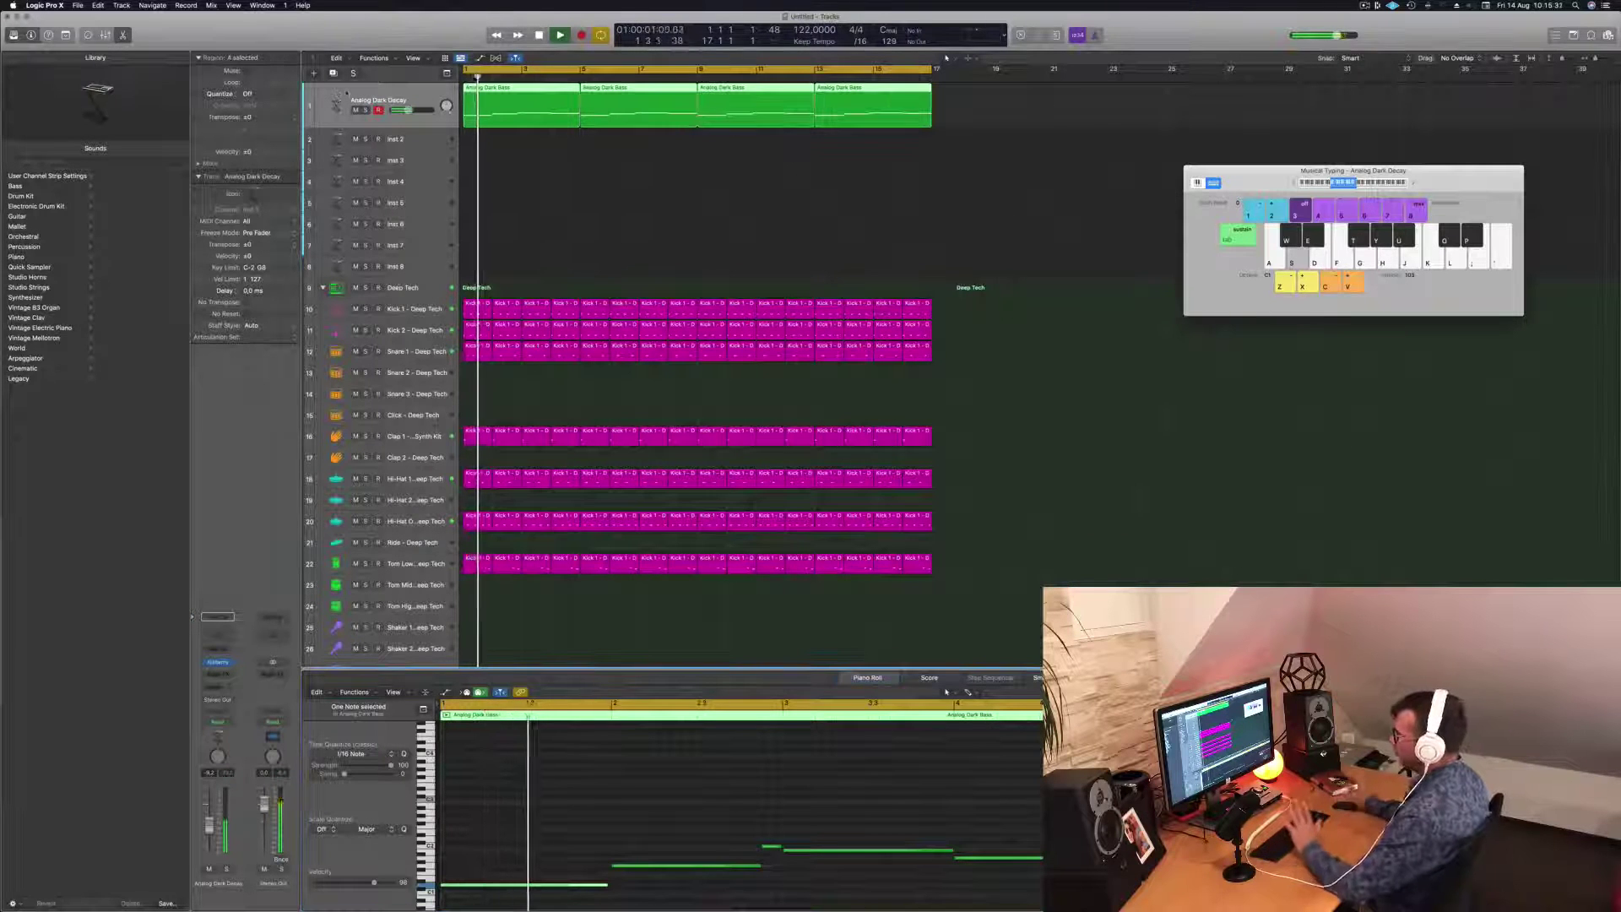
{"action": "key", "text": "Return"}
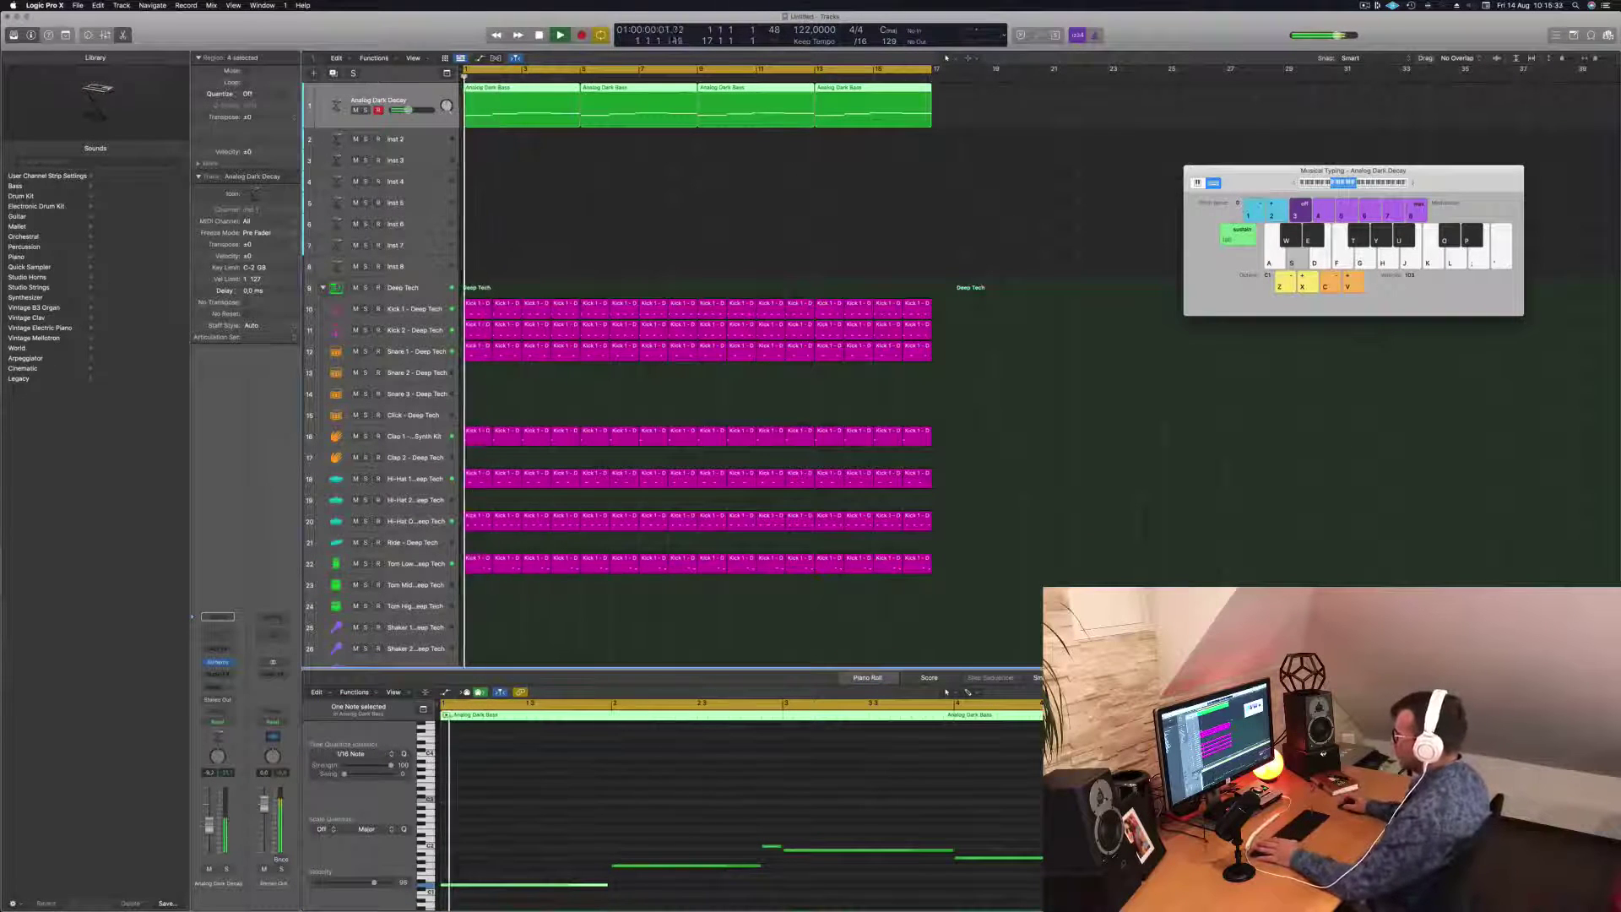
{"action": "key", "text": "Return"}
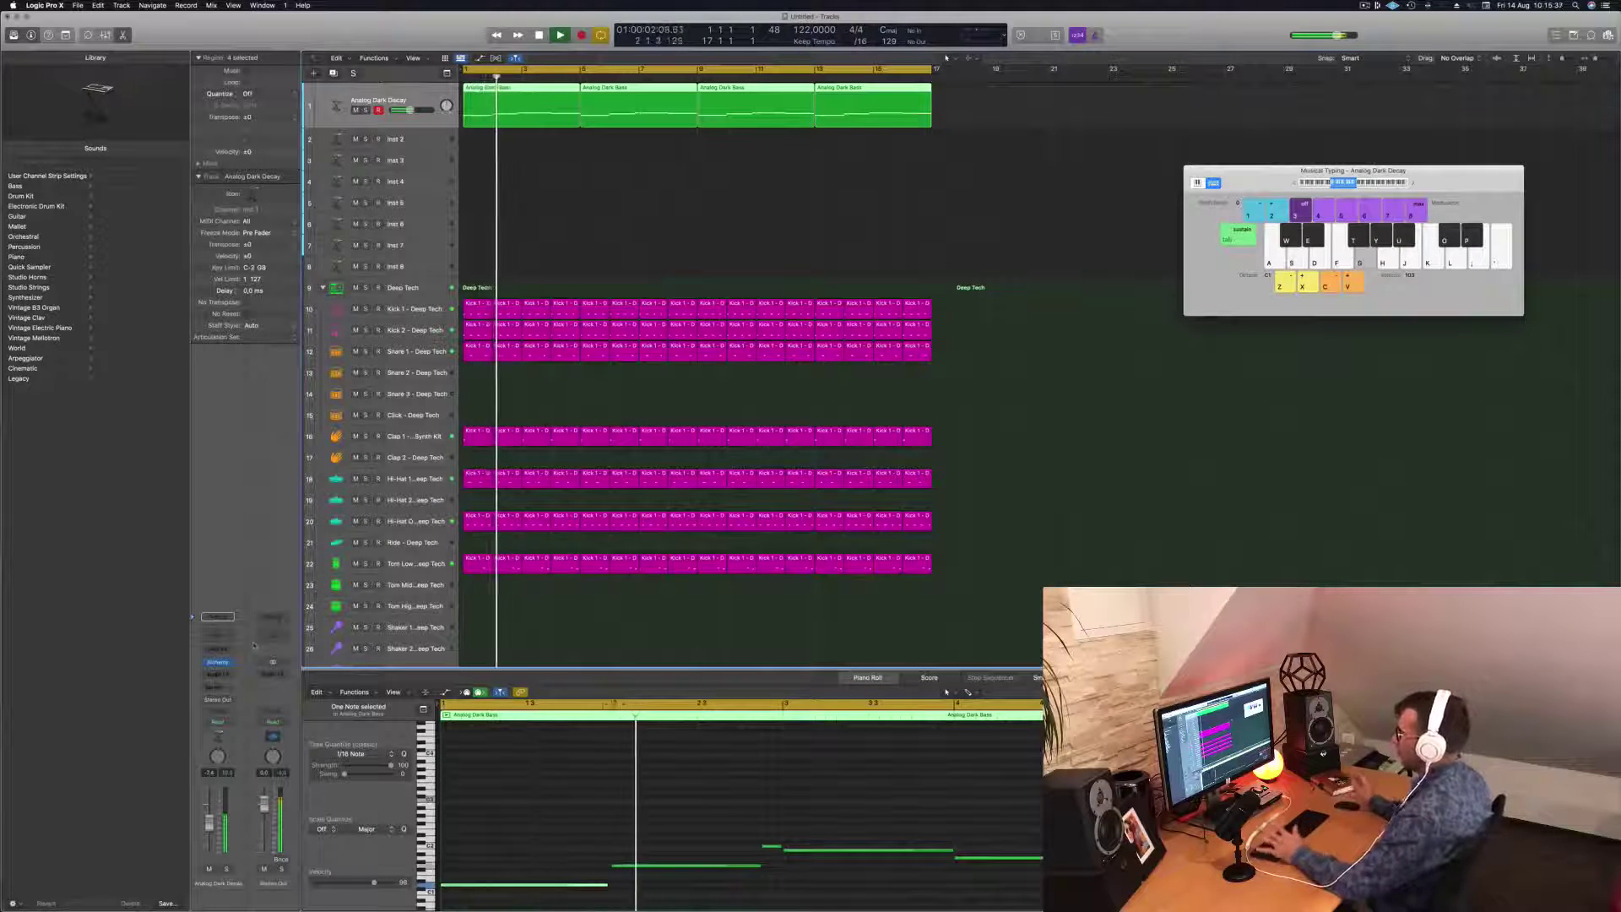
{"action": "key", "text": "Return"}
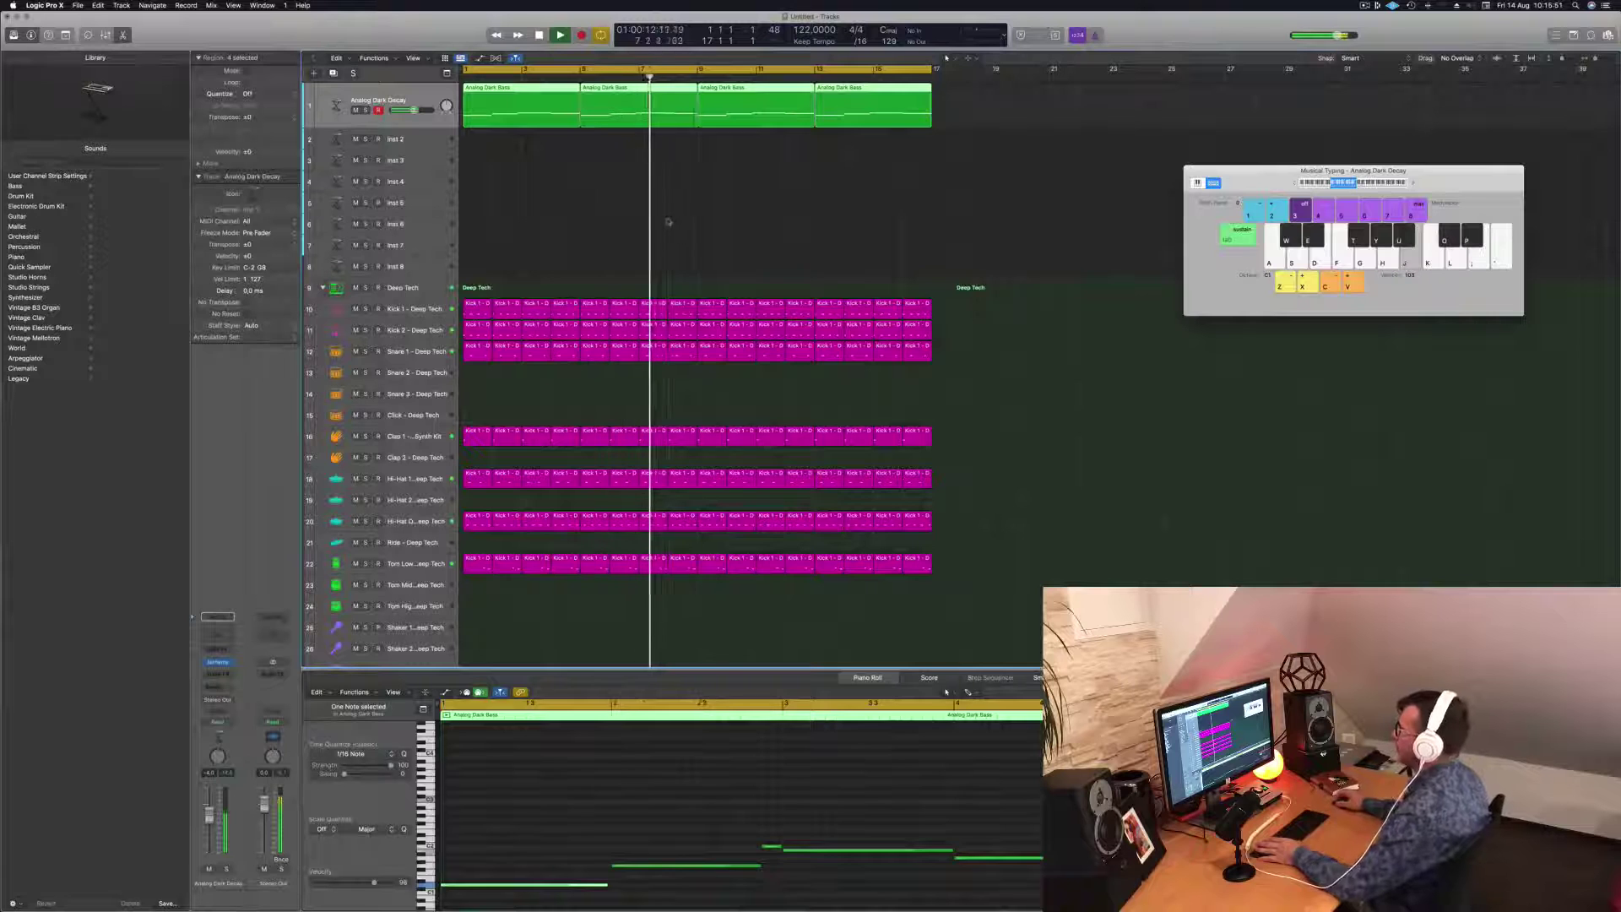
Step: Delete the three older bass copies and refill the 16 bars with copies of the edited first region, resuming playback
{"action": "key", "text": "space"}
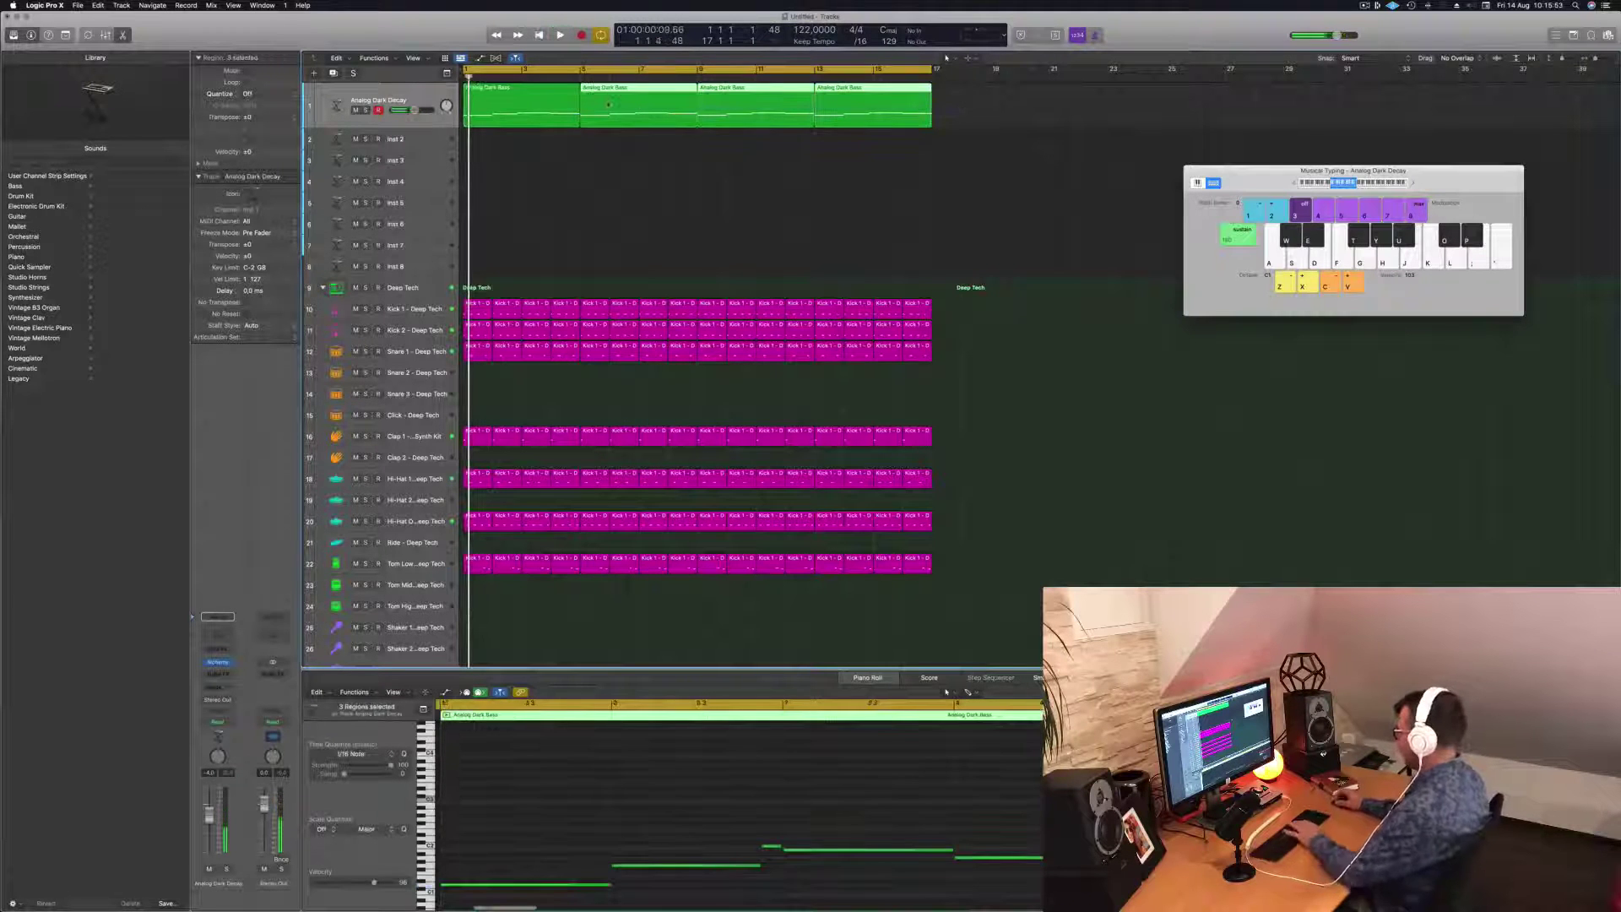
{"action": "key", "text": "Delete"}
{"action": "left_click_drag", "start_coordinate": [514, 103], "coordinate": [768, 123]}
{"action": "left_click", "coordinate": [556, 88], "text": "shift"}
{"action": "key", "text": "space"}
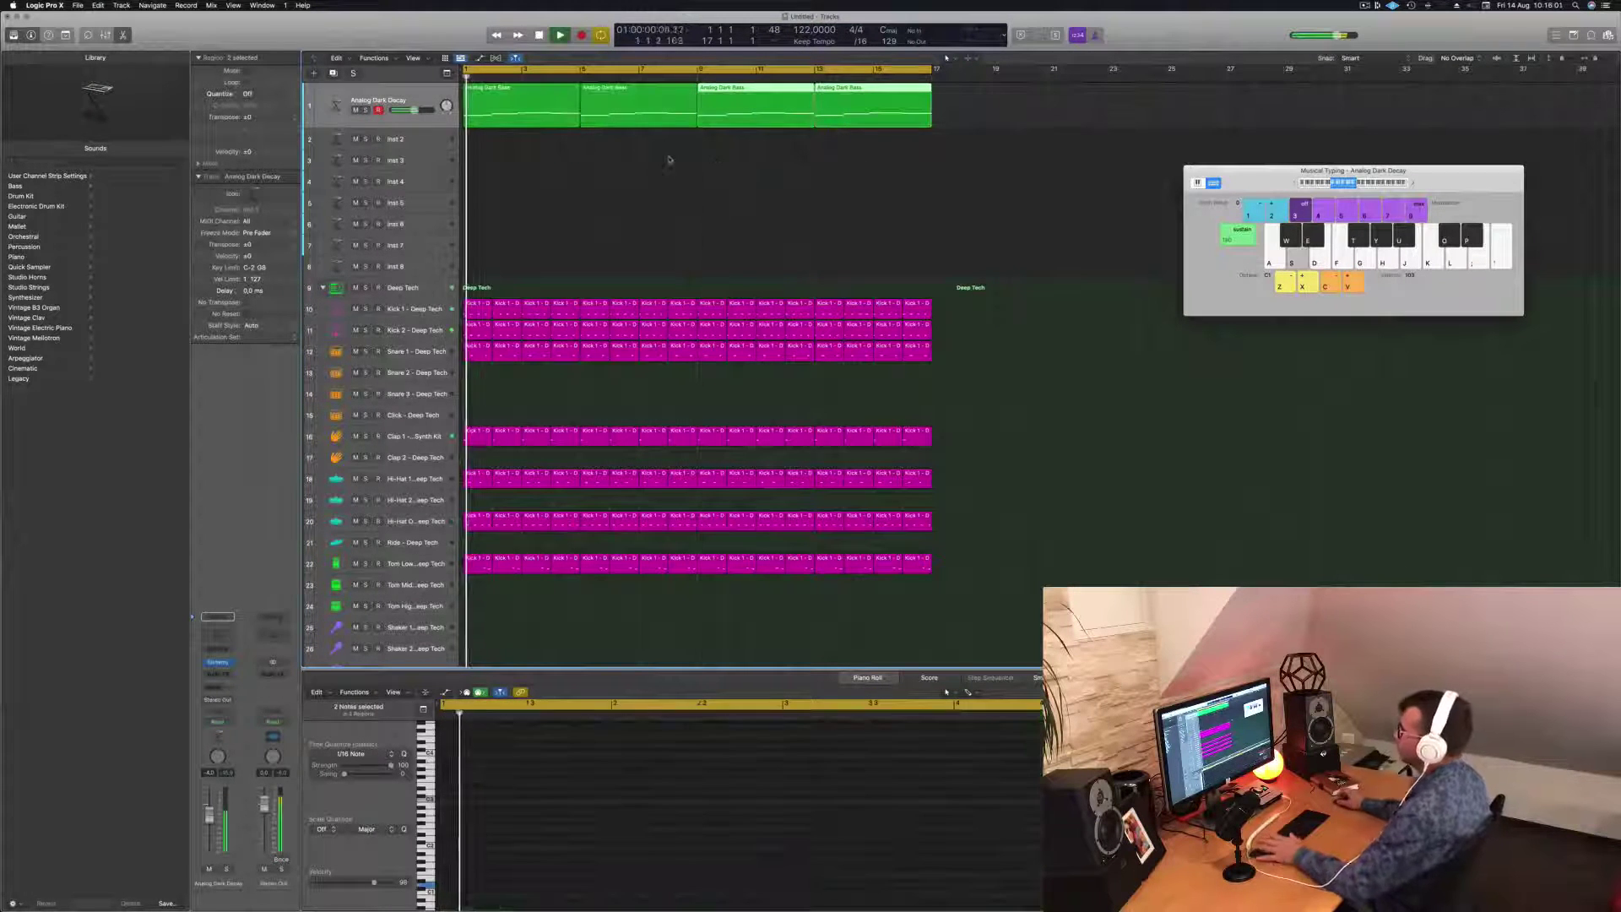
Step: Stop playback and insert a stereo Compressor after Alchemy on the Analog Dark Decay track
{"action": "left_click", "coordinate": [391, 127]}
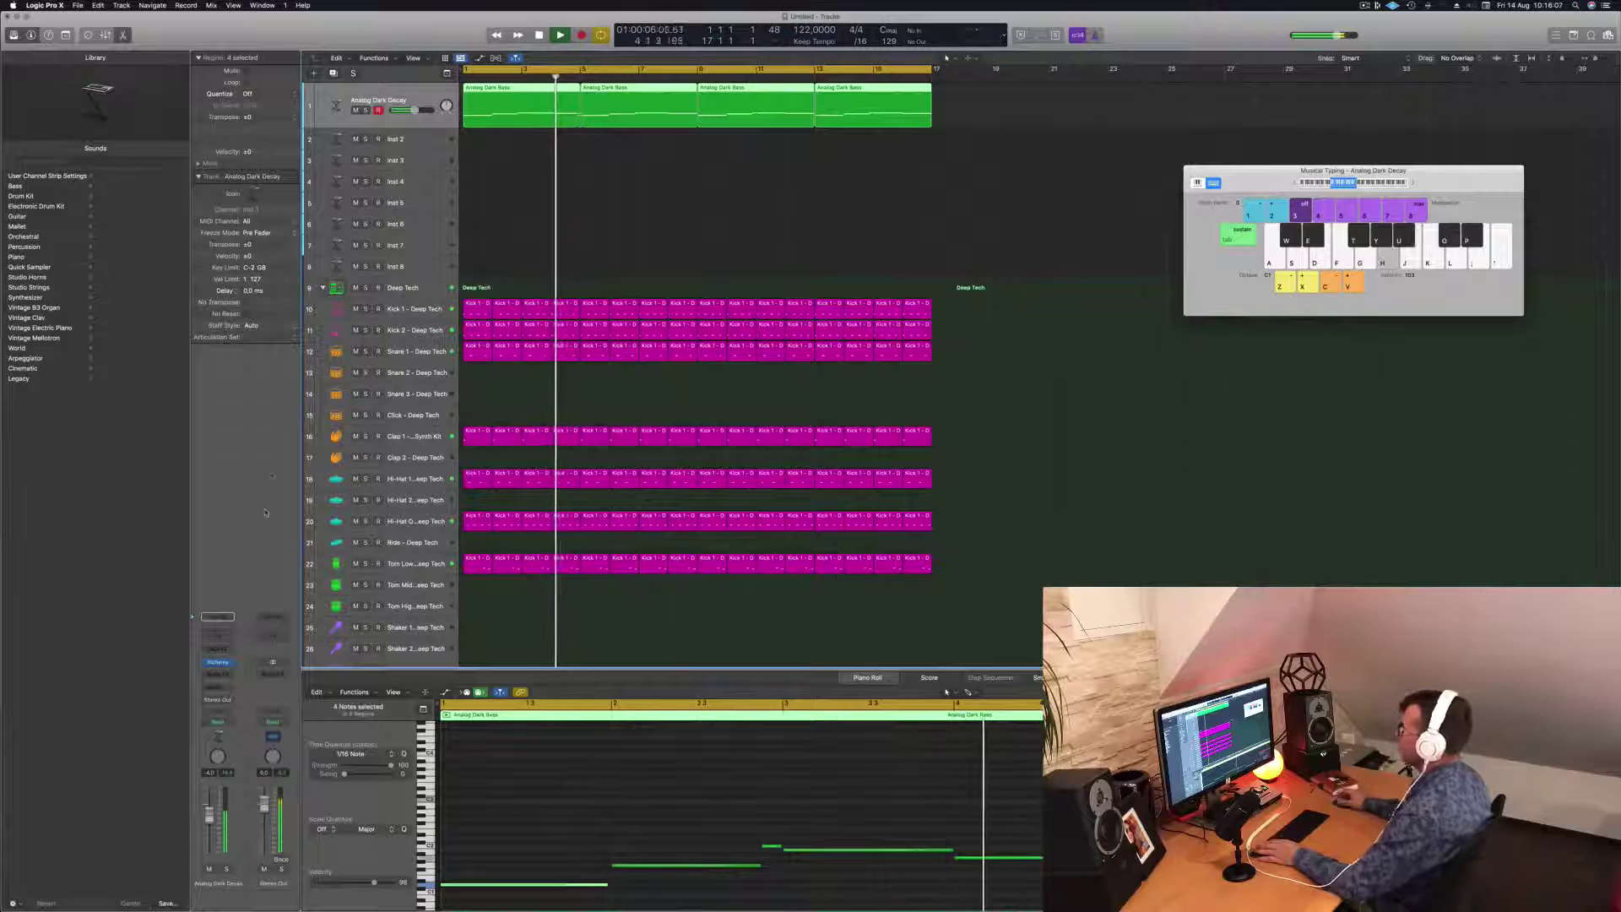
{"action": "key", "text": "space"}
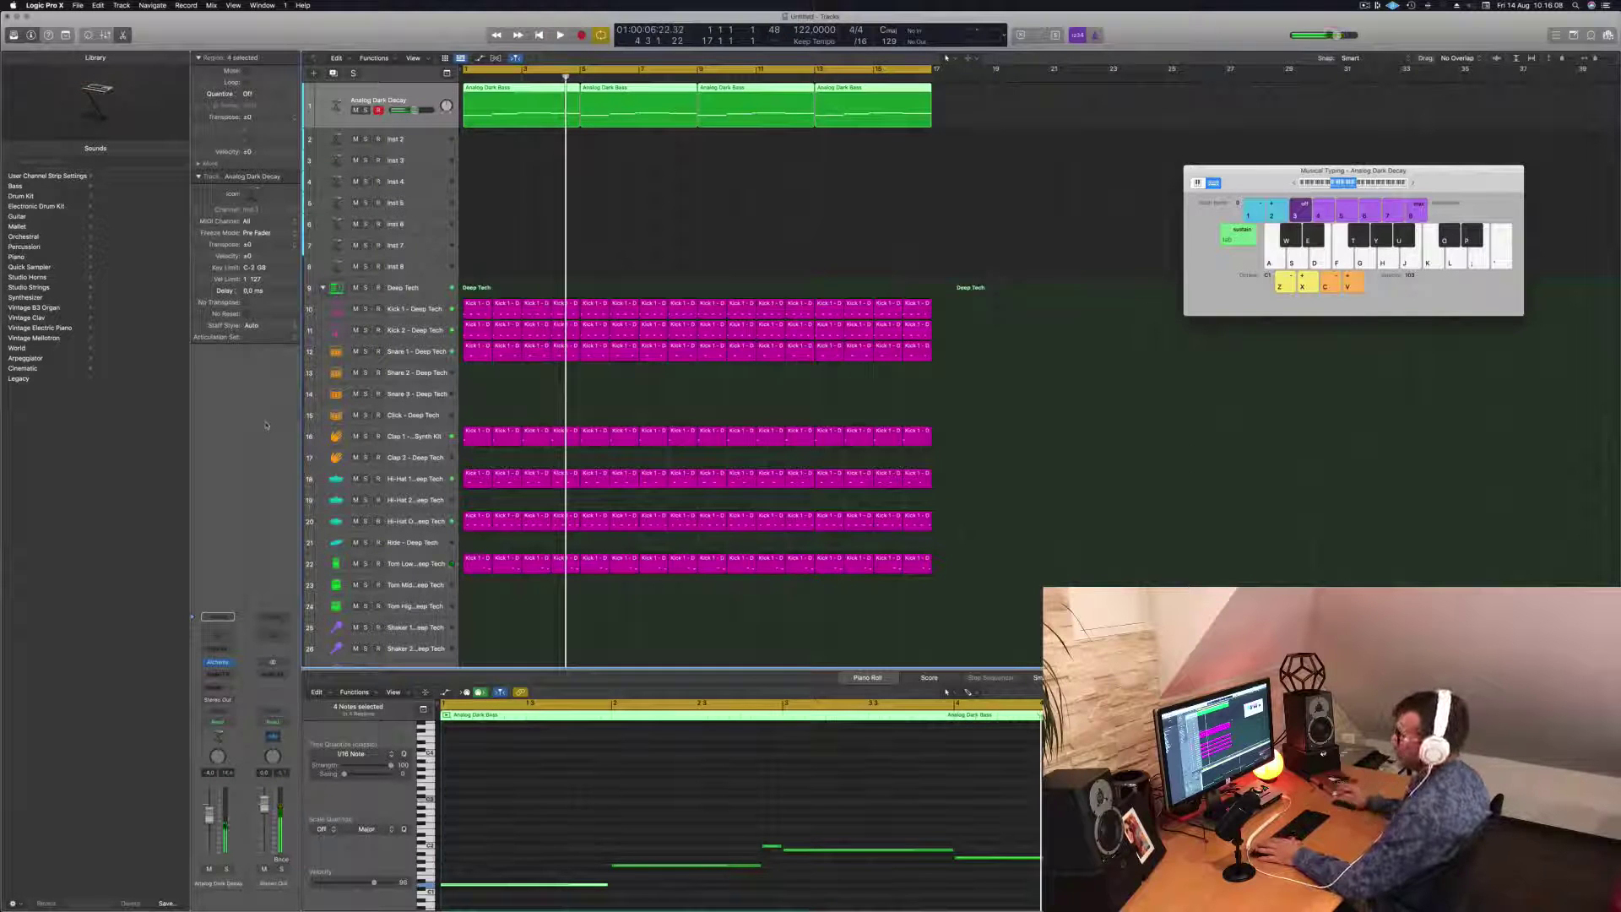
{"action": "left_click", "coordinate": [226, 669]}
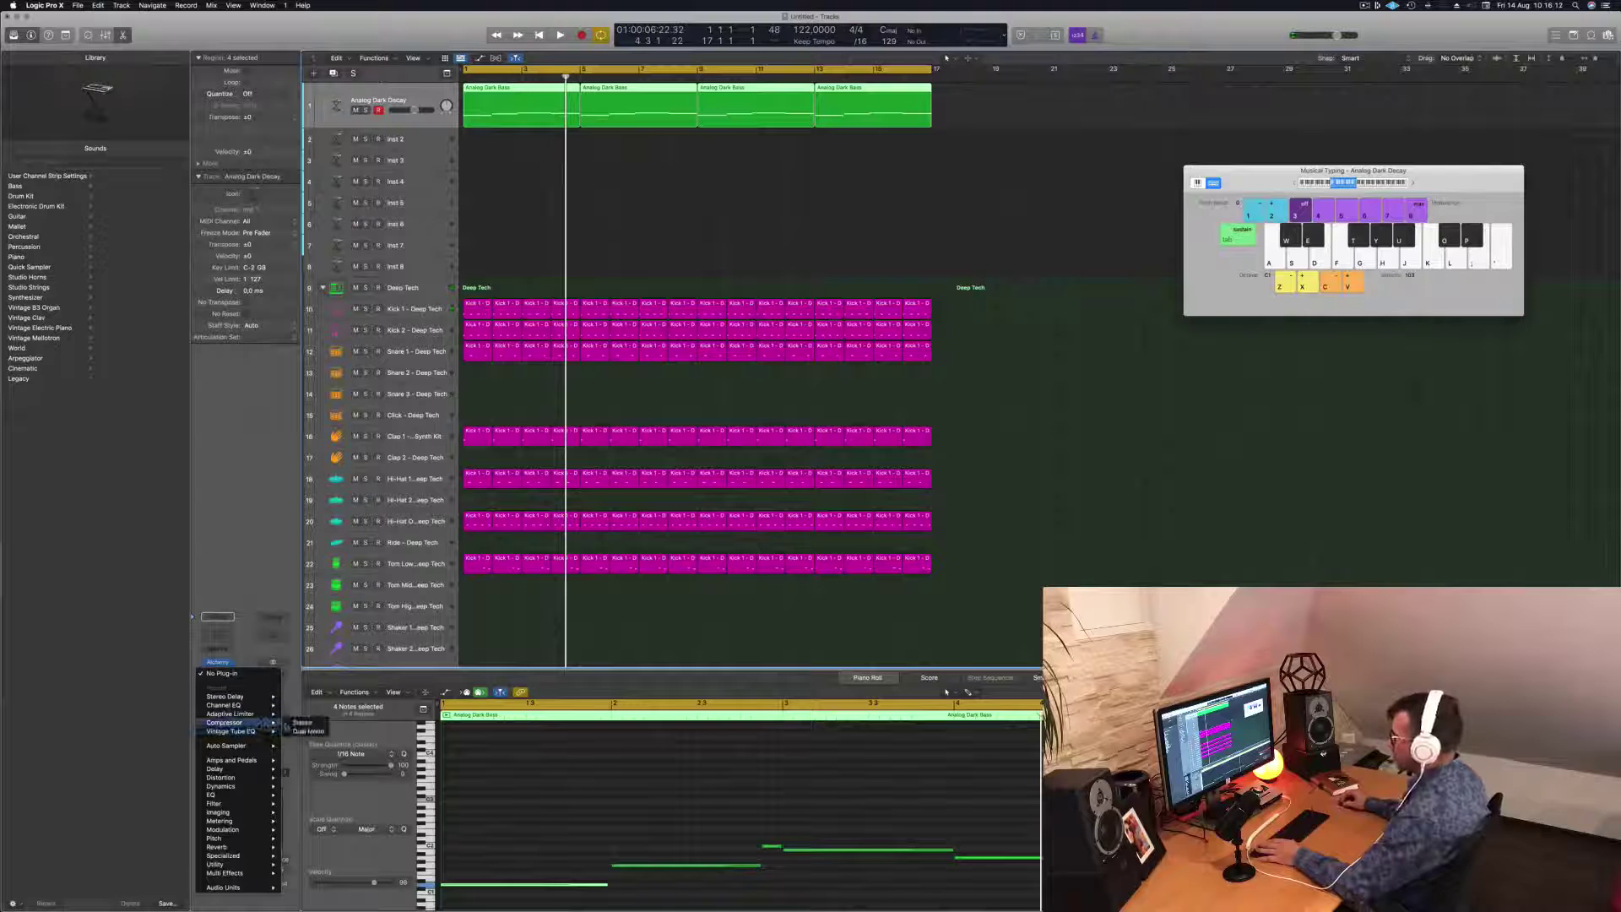
{"action": "left_click", "coordinate": [292, 723]}
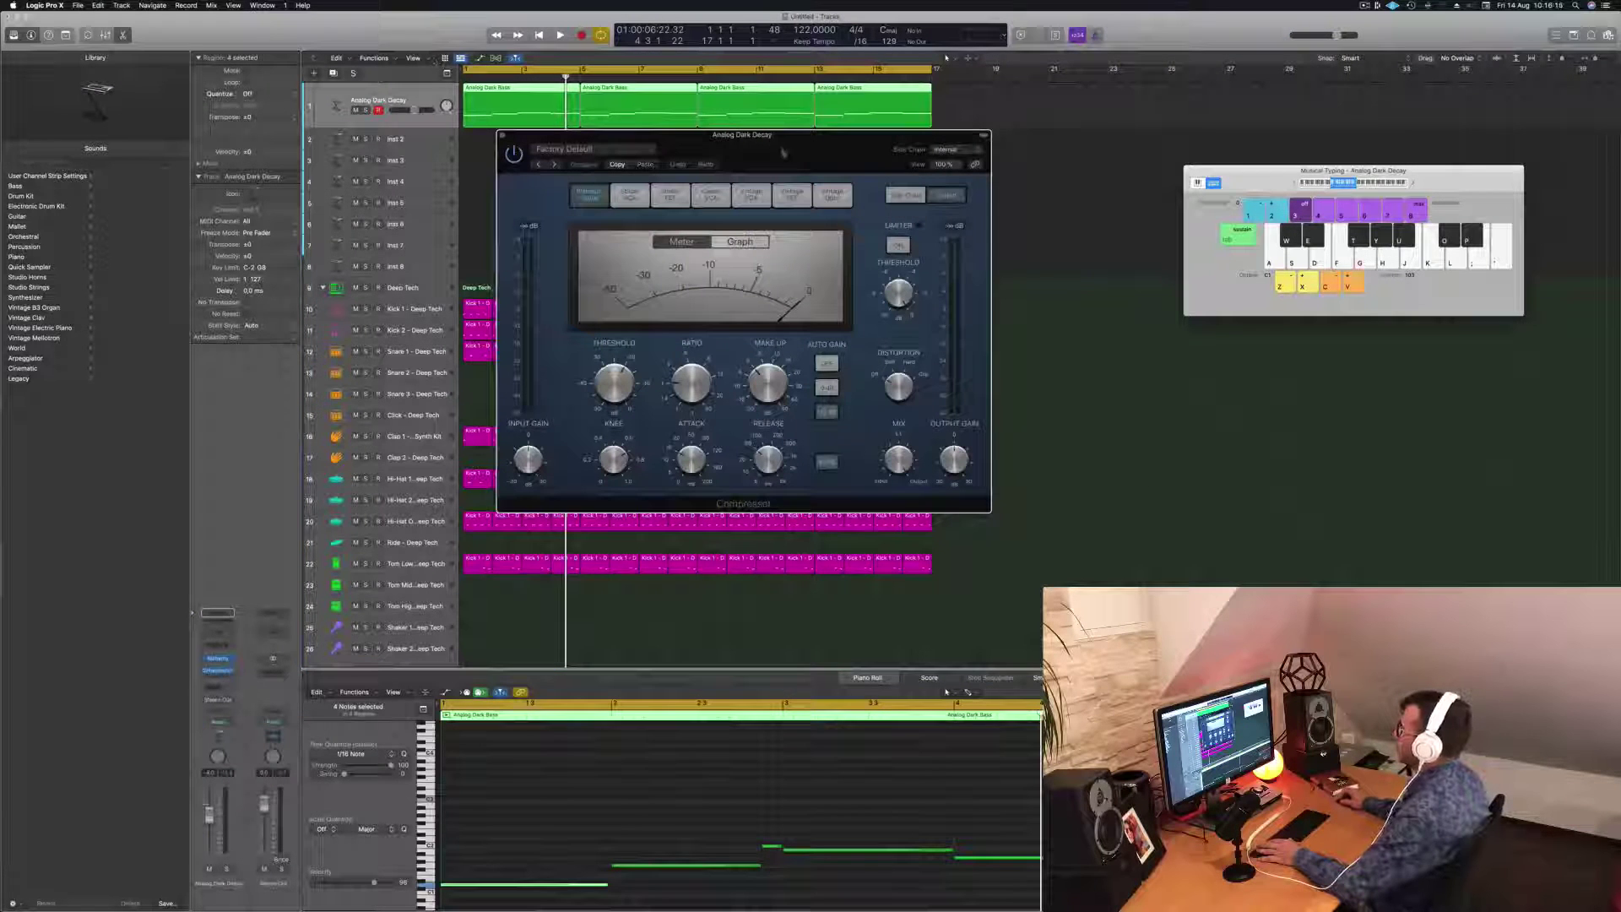
Step: Set the Compressor's side chain source to the Kick 1 - Deep Tech instrument and start playback
{"action": "left_click_drag", "start_coordinate": [783, 152], "coordinate": [749, 166]}
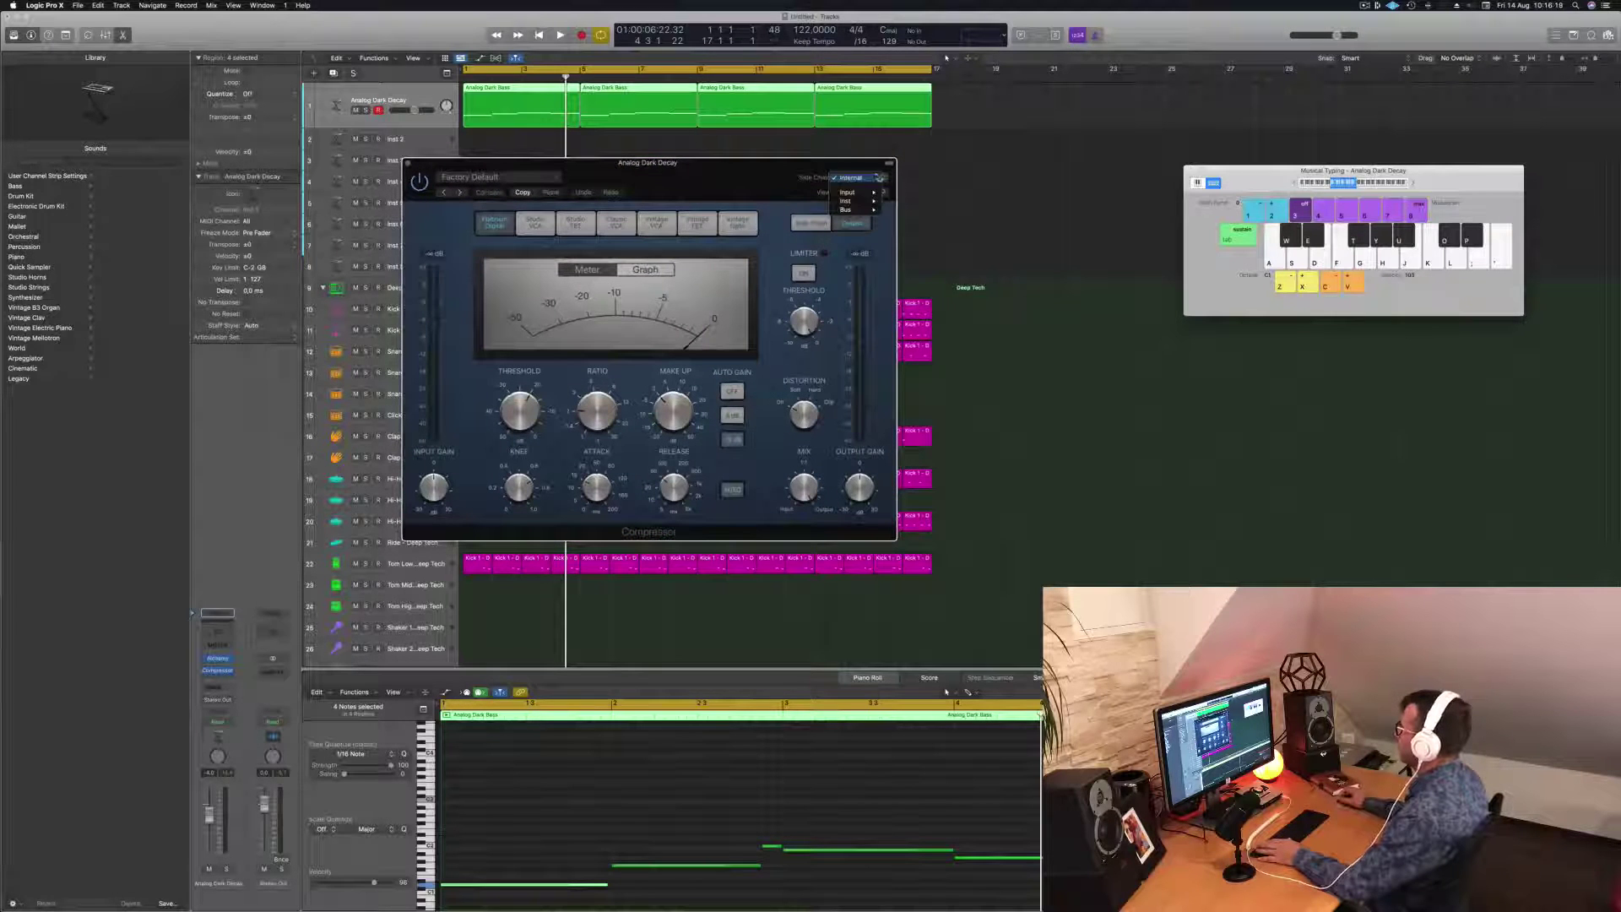
{"action": "mouse_move", "coordinate": [863, 206]}
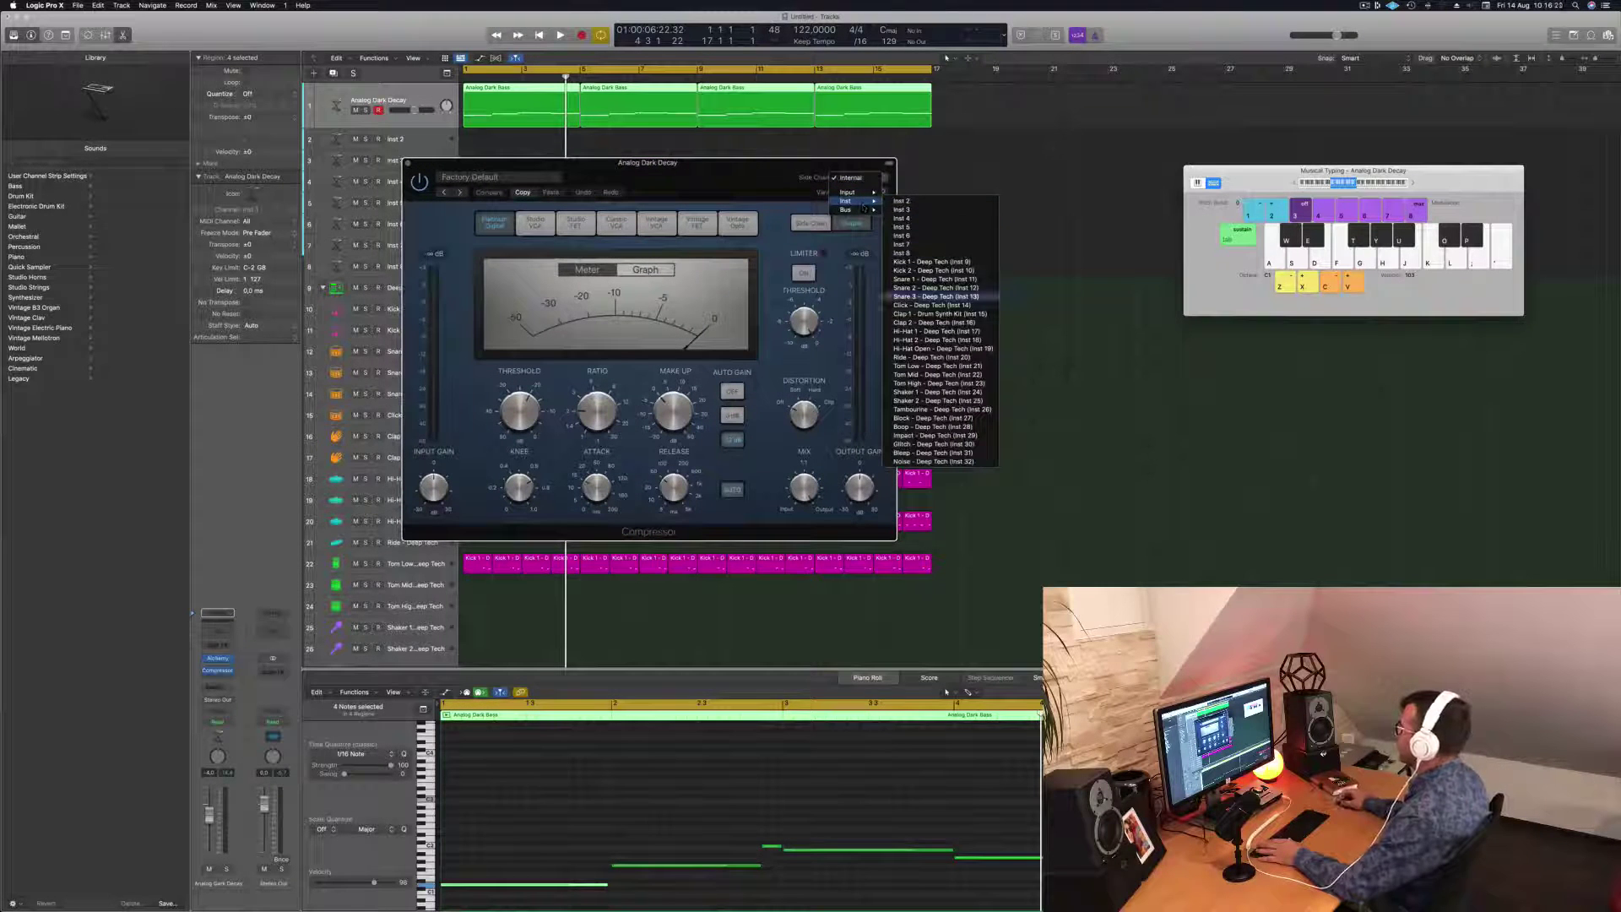
{"action": "left_click", "coordinate": [949, 266]}
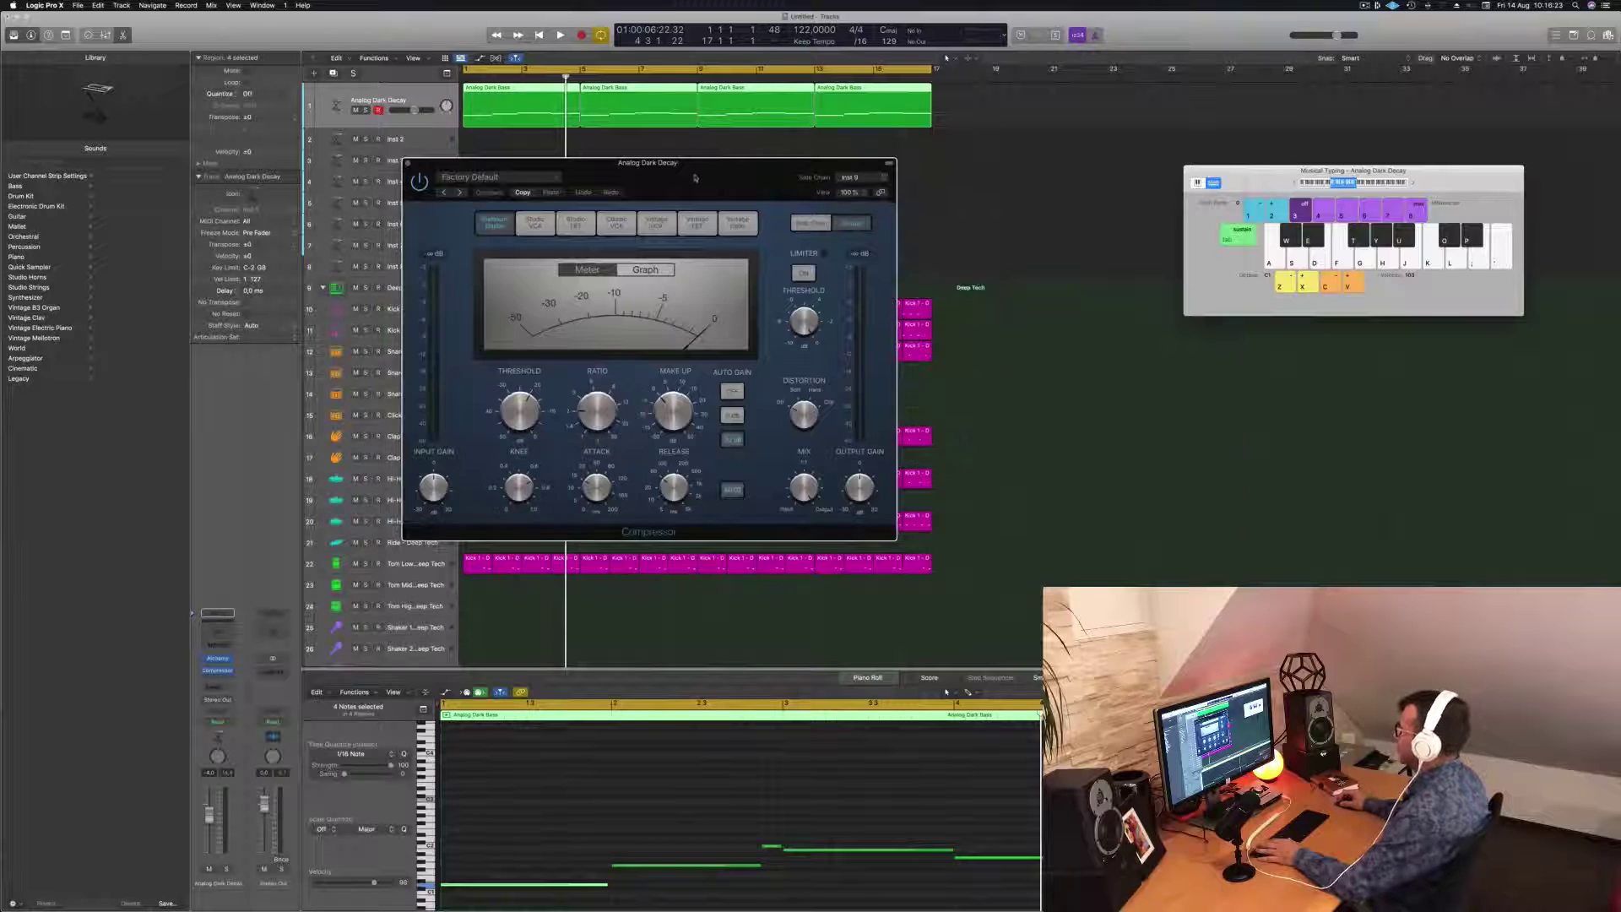
{"action": "left_click_drag", "start_coordinate": [634, 162], "coordinate": [977, 170]}
{"action": "key", "text": "space"}
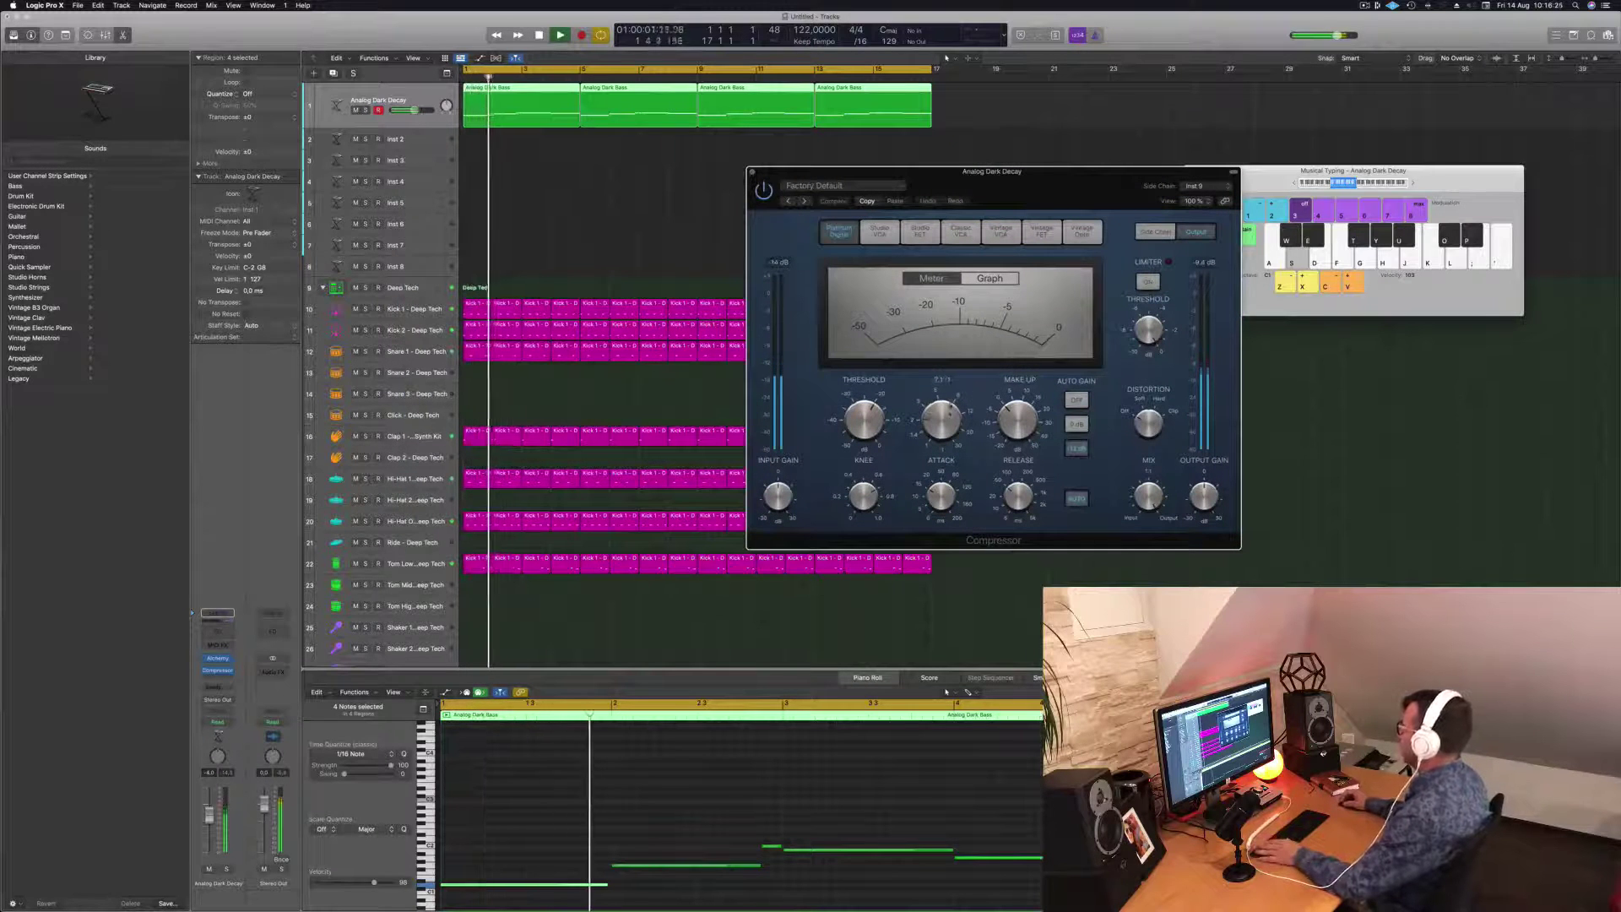
Step: Adjust the Compressor's ratio and threshold while replaying the loop with the kick side chain
{"action": "left_click_drag", "start_coordinate": [973, 397], "coordinate": [950, 379]}
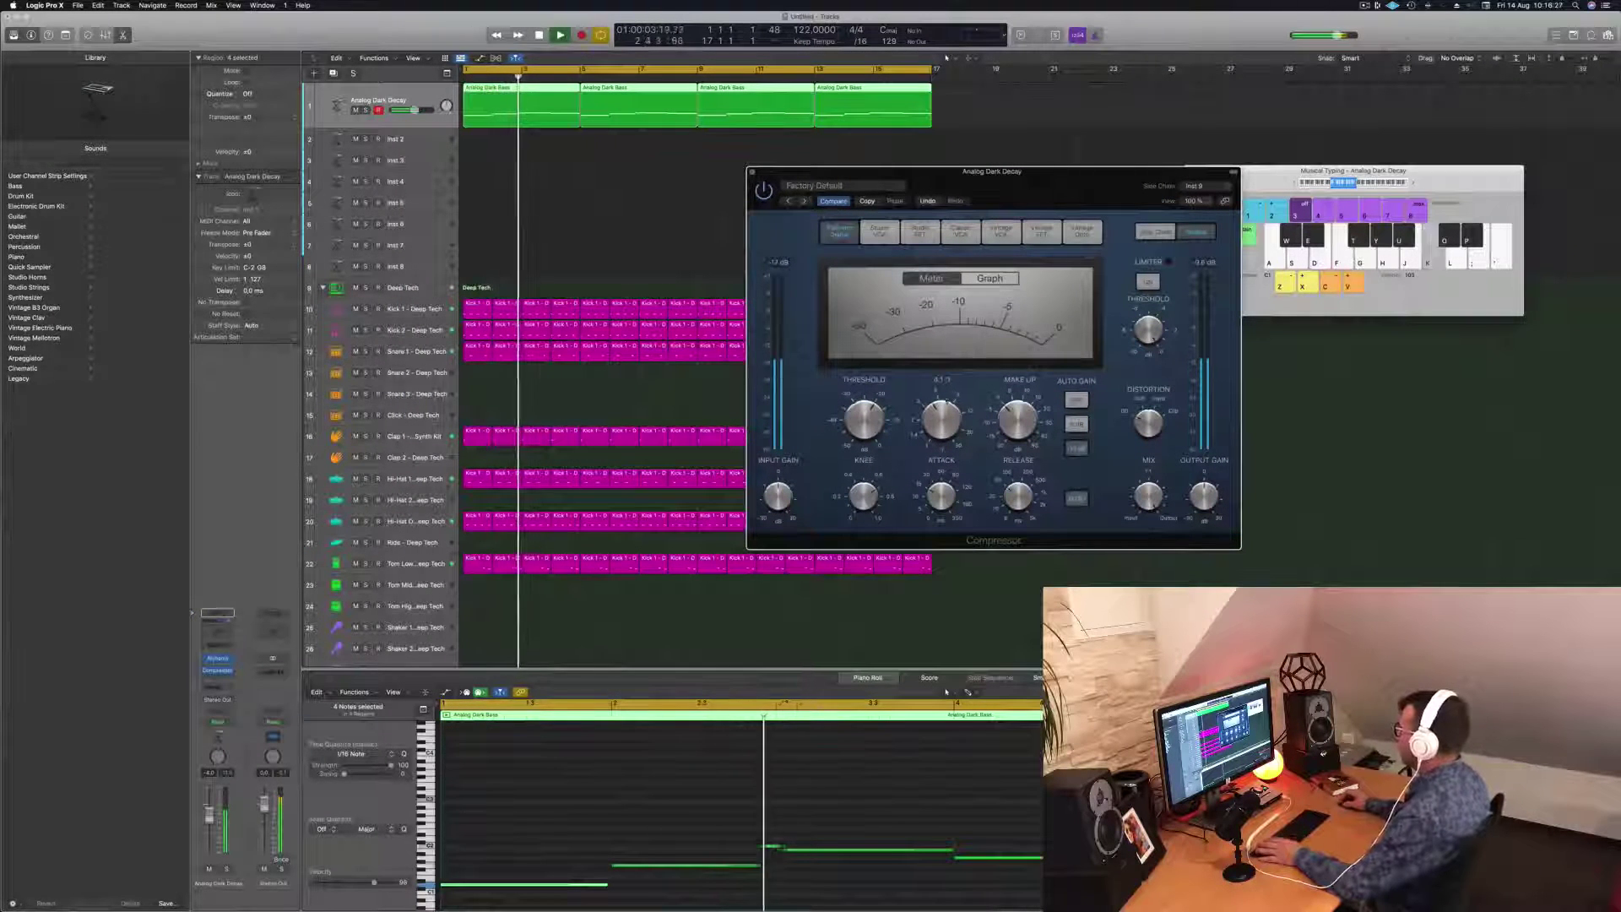
{"action": "key", "text": "space"}
{"action": "key", "text": "space"}
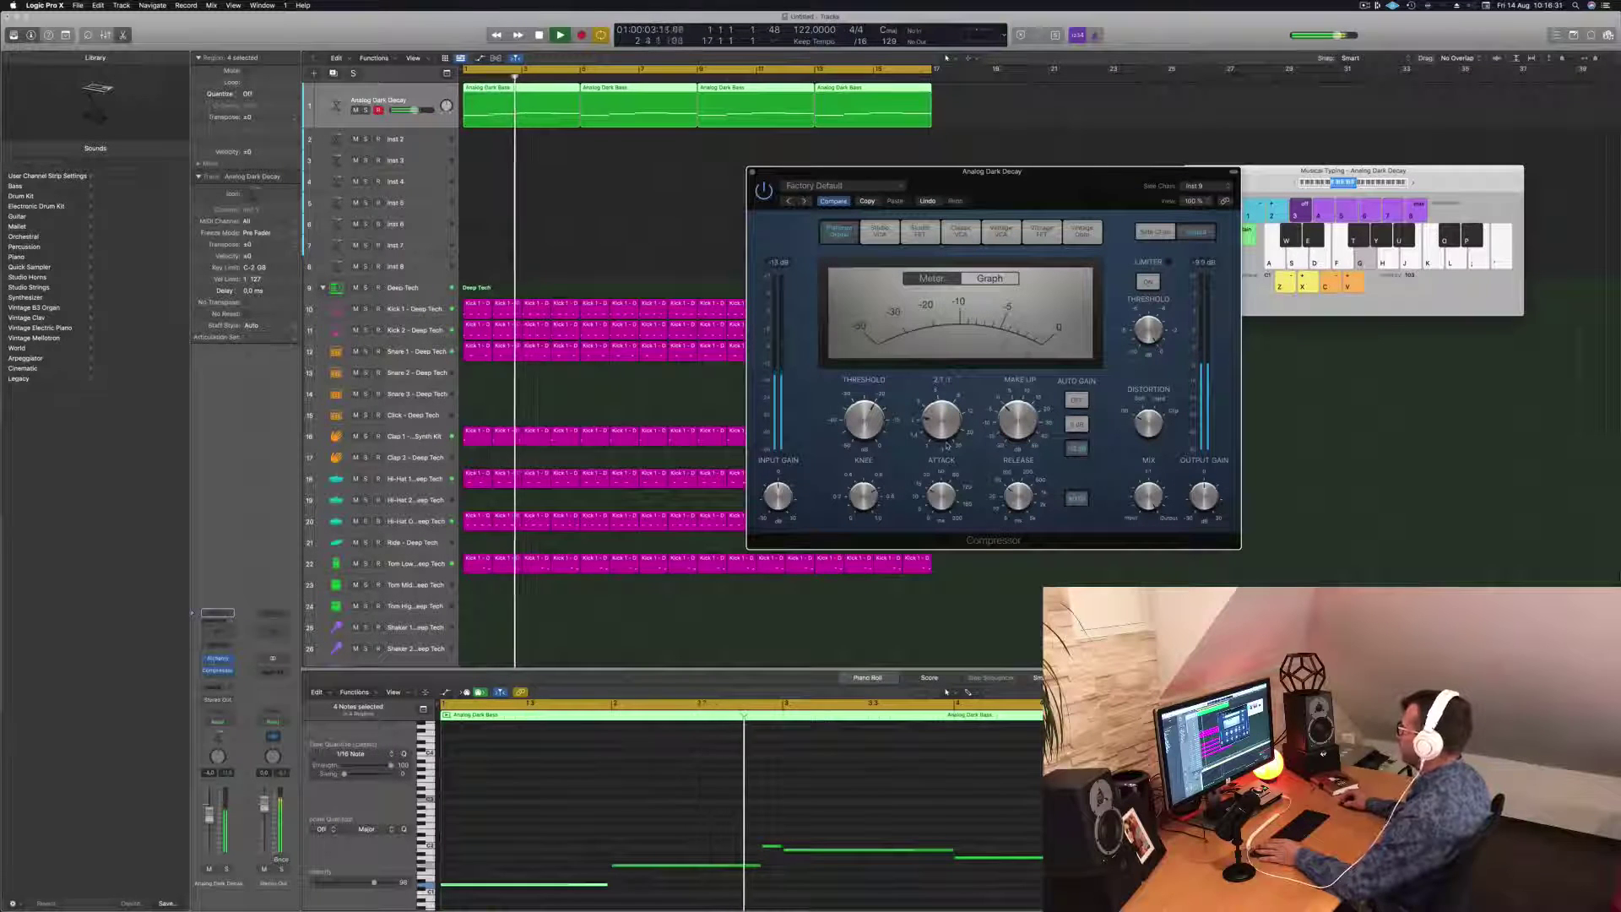
{"action": "left_click_drag", "start_coordinate": [945, 444], "coordinate": [848, 396]}
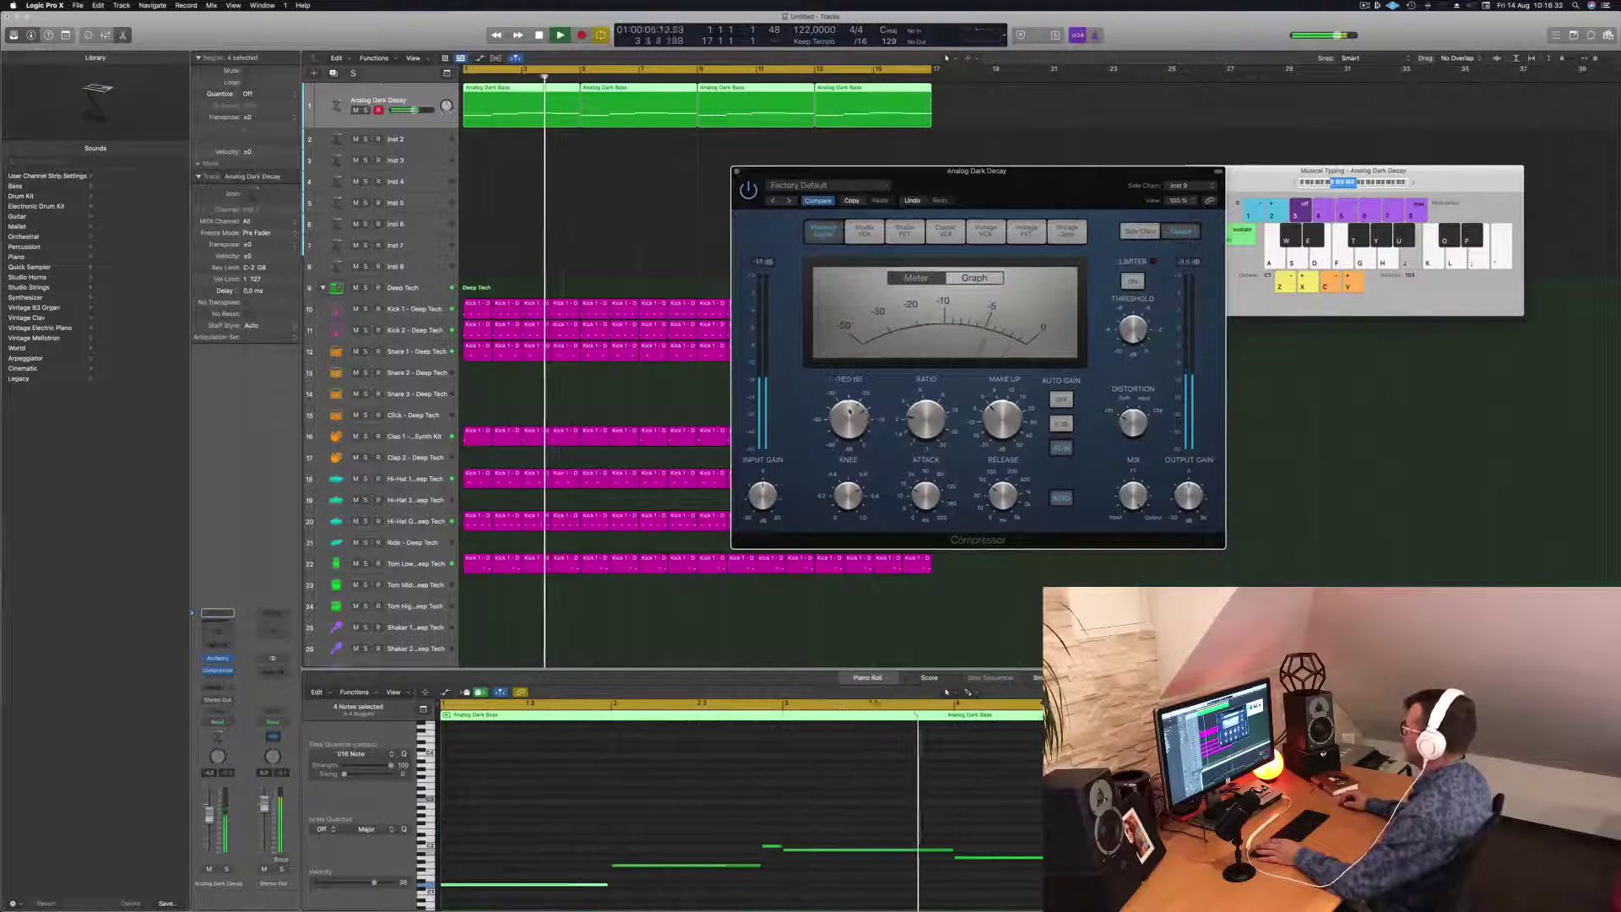
{"action": "left_click_drag", "start_coordinate": [1041, 204], "coordinate": [970, 212]}
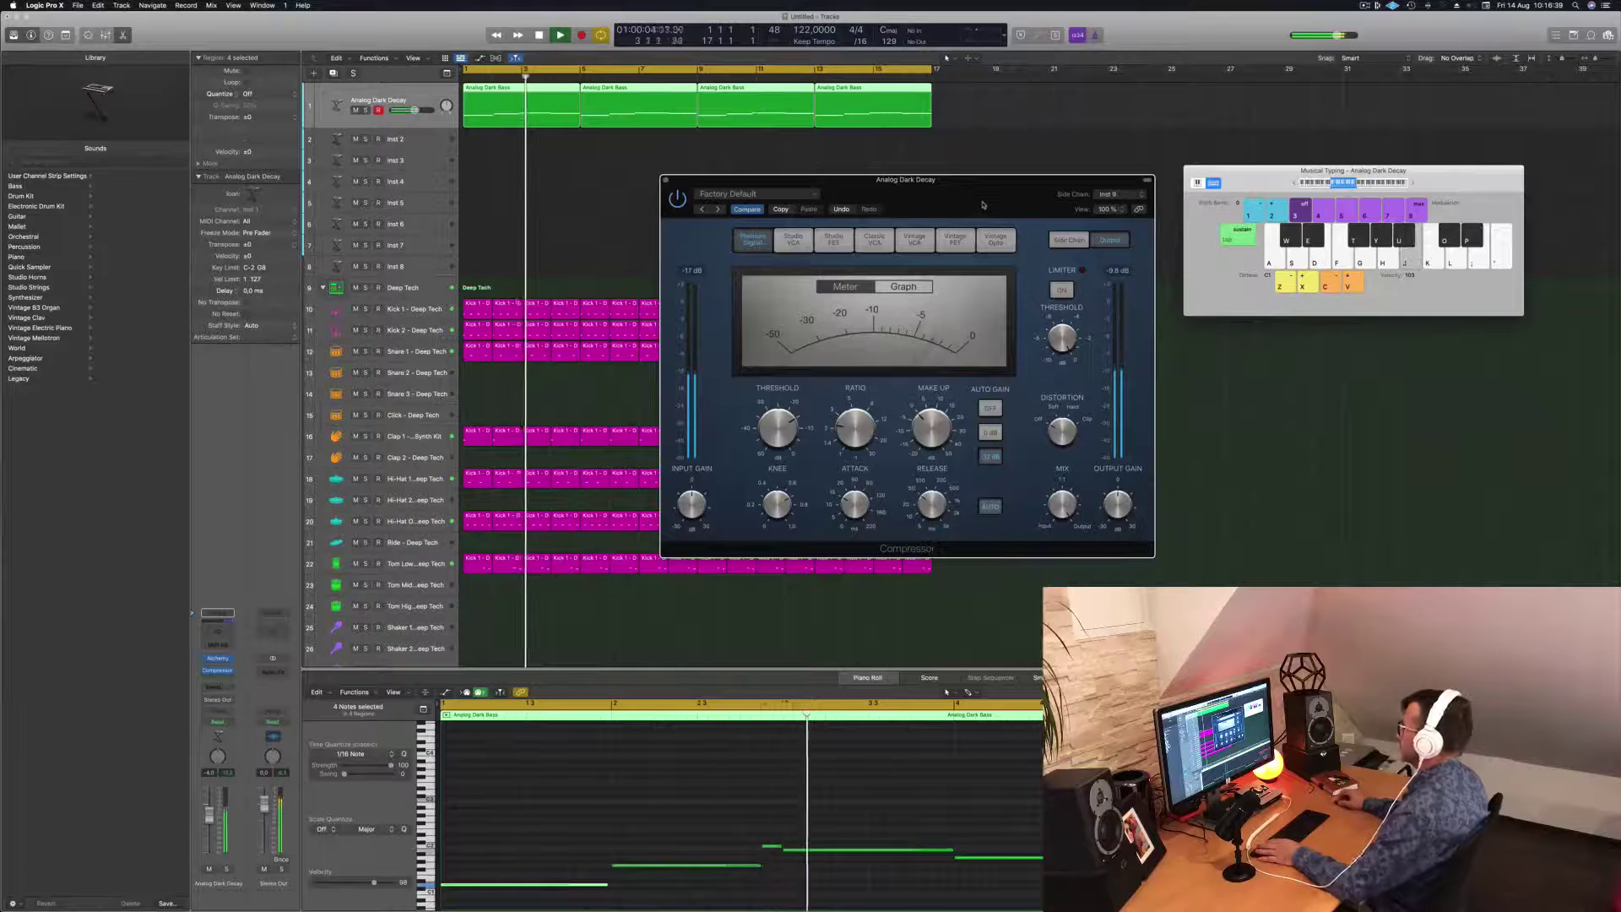
Step: Replay from the start with the Analog Dark Decay track soloed and fine-tune the Compressor's threshold
{"action": "key", "text": "space"}
{"action": "key", "text": "space"}
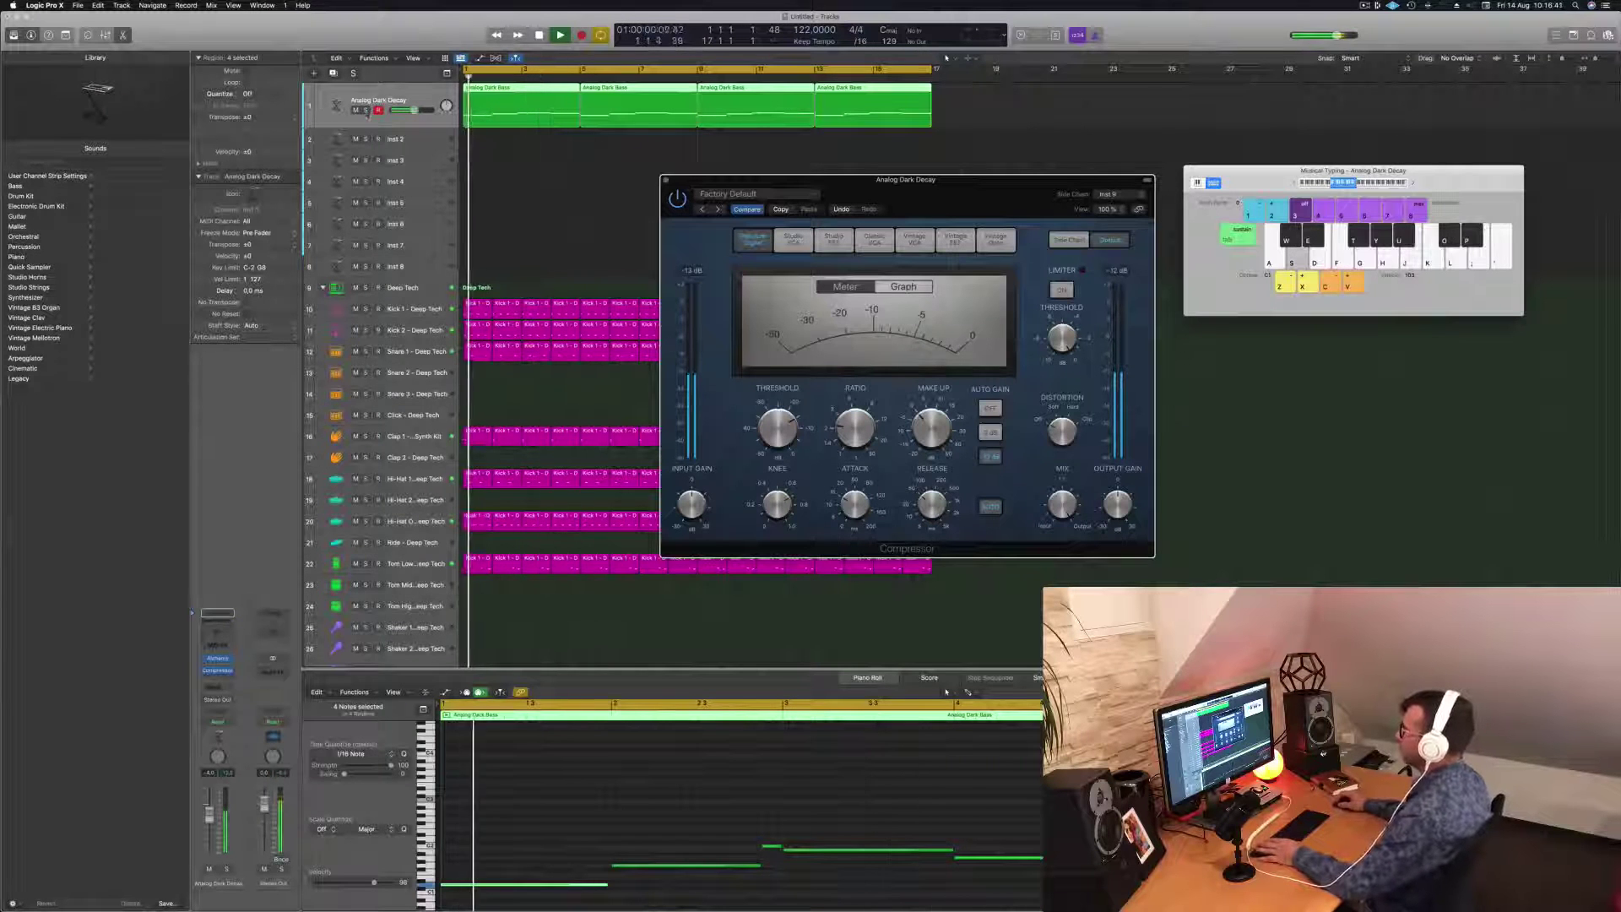
{"action": "left_click", "coordinate": [366, 111]}
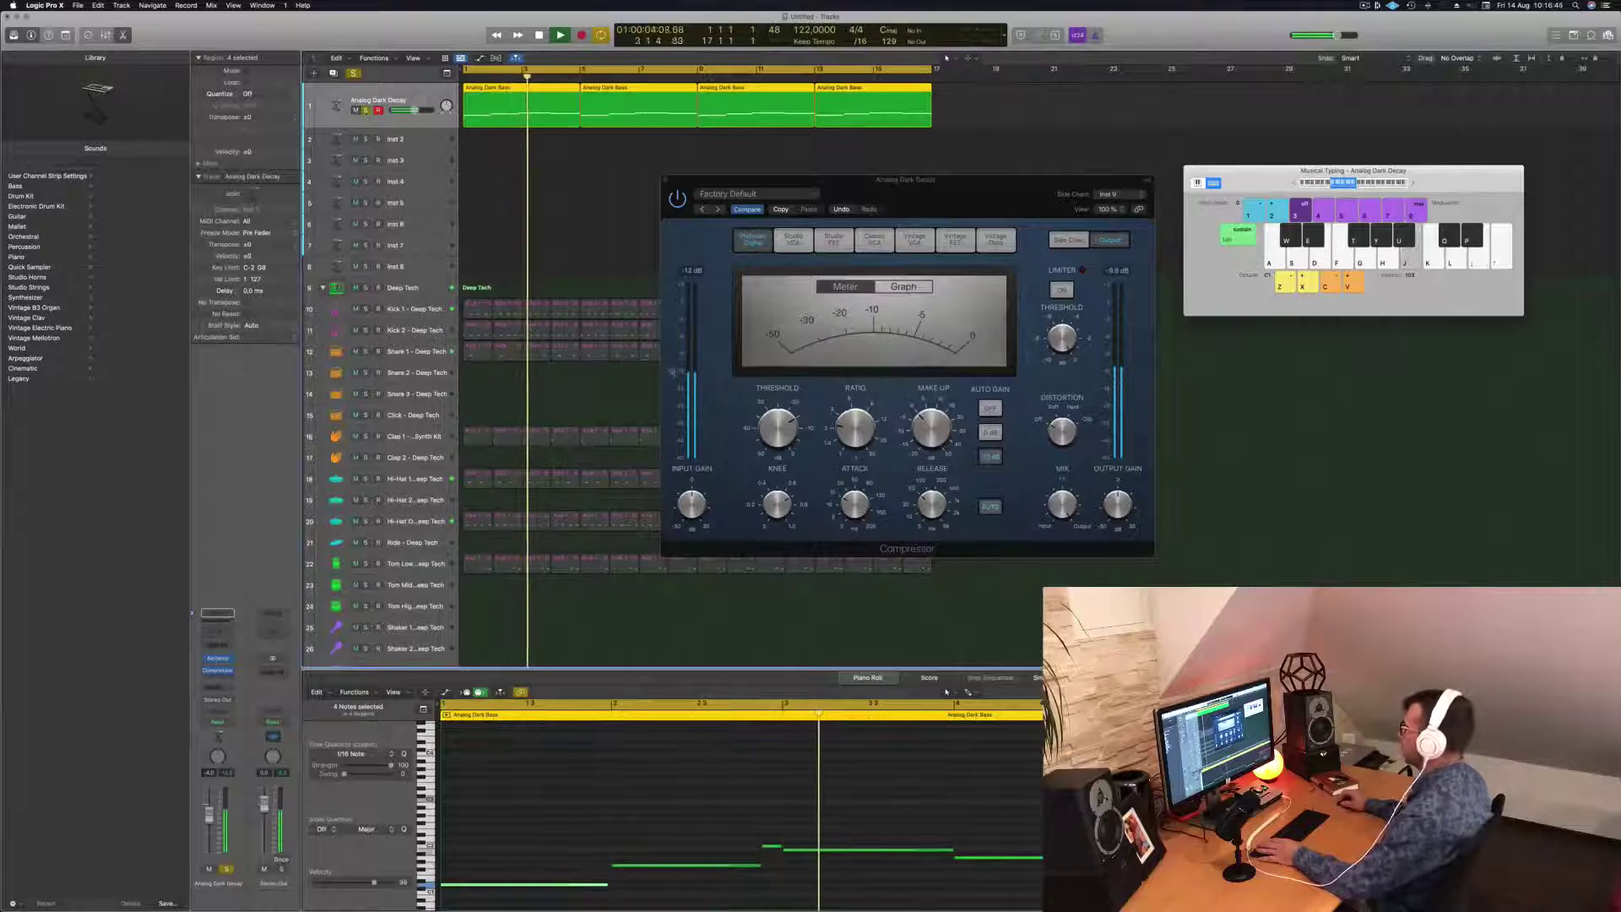
{"action": "left_click", "coordinate": [780, 453]}
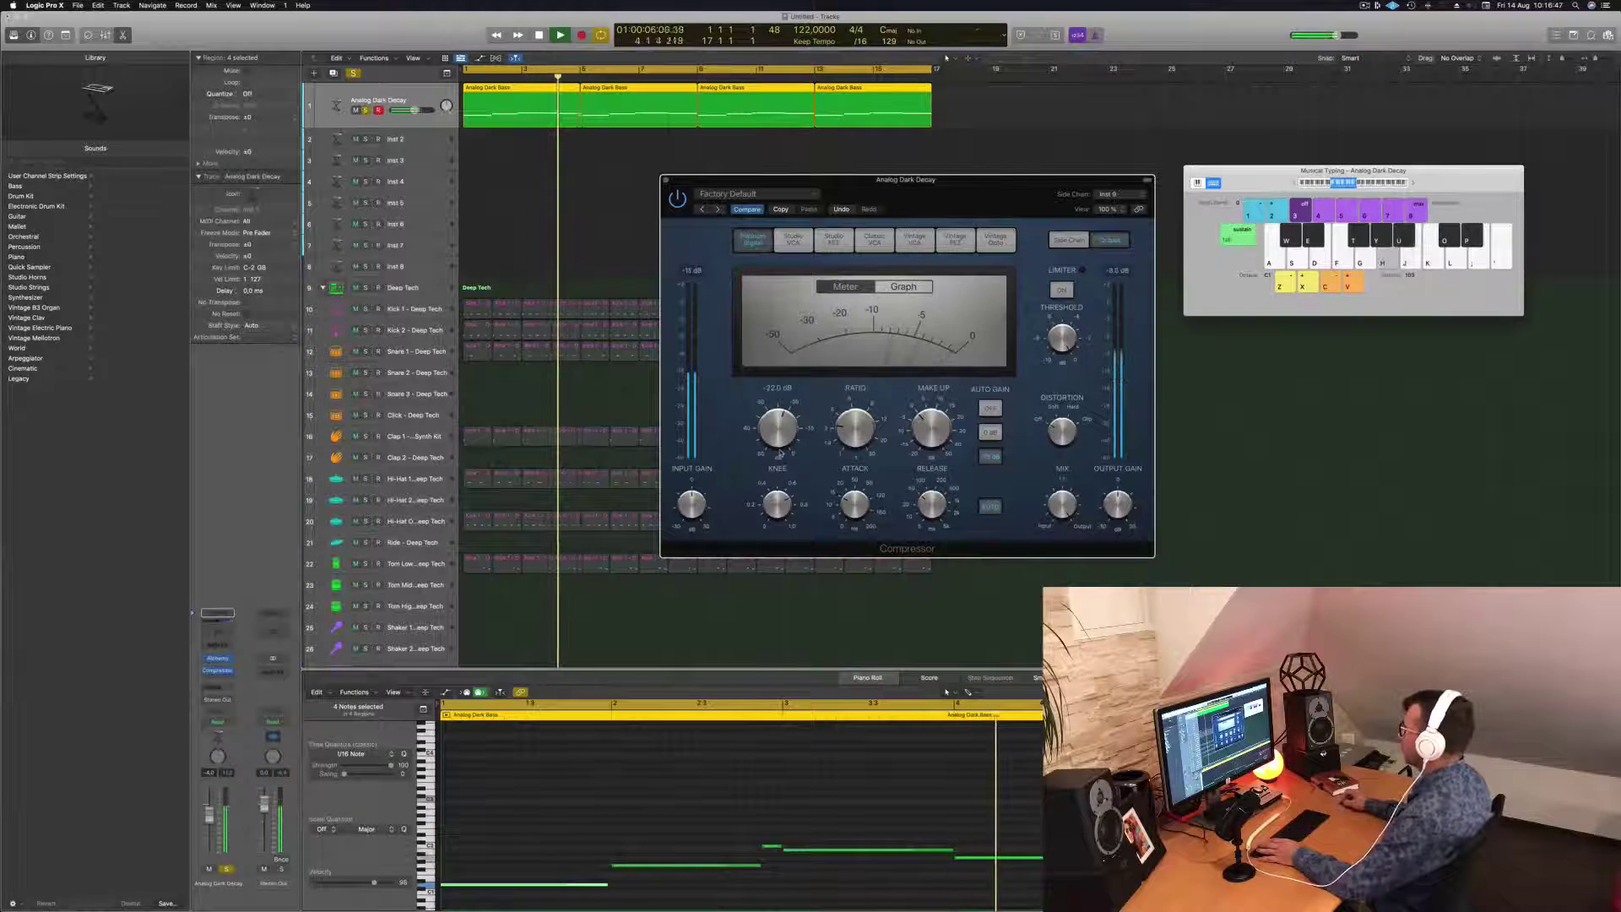
{"action": "left_click_drag", "start_coordinate": [780, 454], "coordinate": [784, 448]}
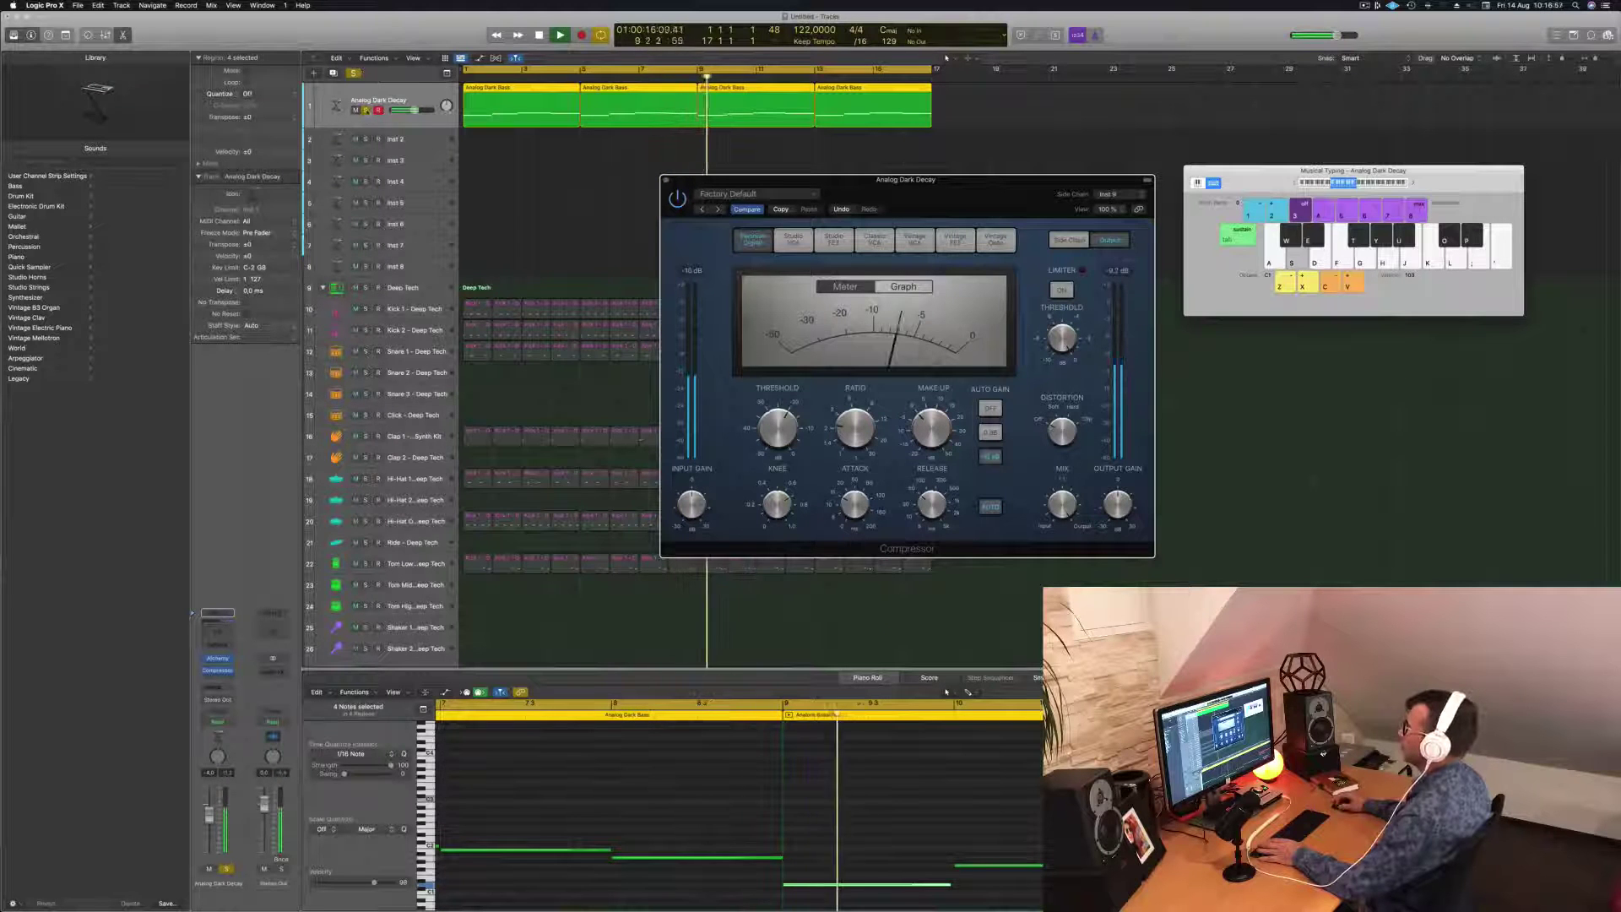
Step: Turn off the bass track's solo, replay the full loop from the start and close the Compressor window
{"action": "key", "text": "s"}
{"action": "key", "text": "Return"}
{"action": "left_click_drag", "start_coordinate": [687, 176], "coordinate": [614, 192]}
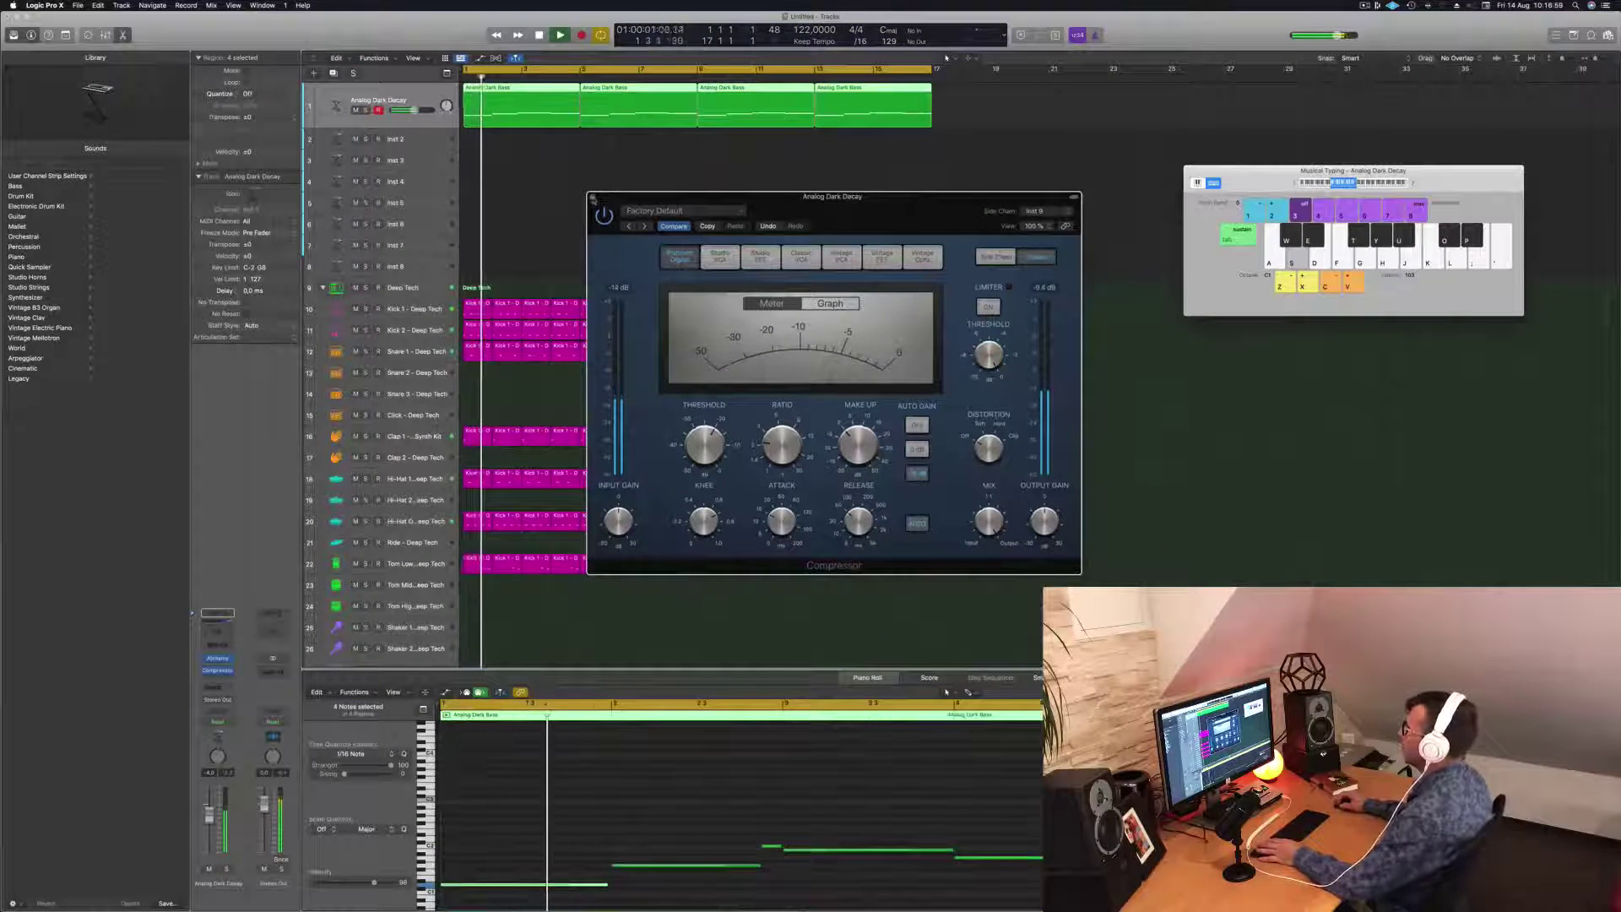
{"action": "left_click", "coordinate": [592, 197]}
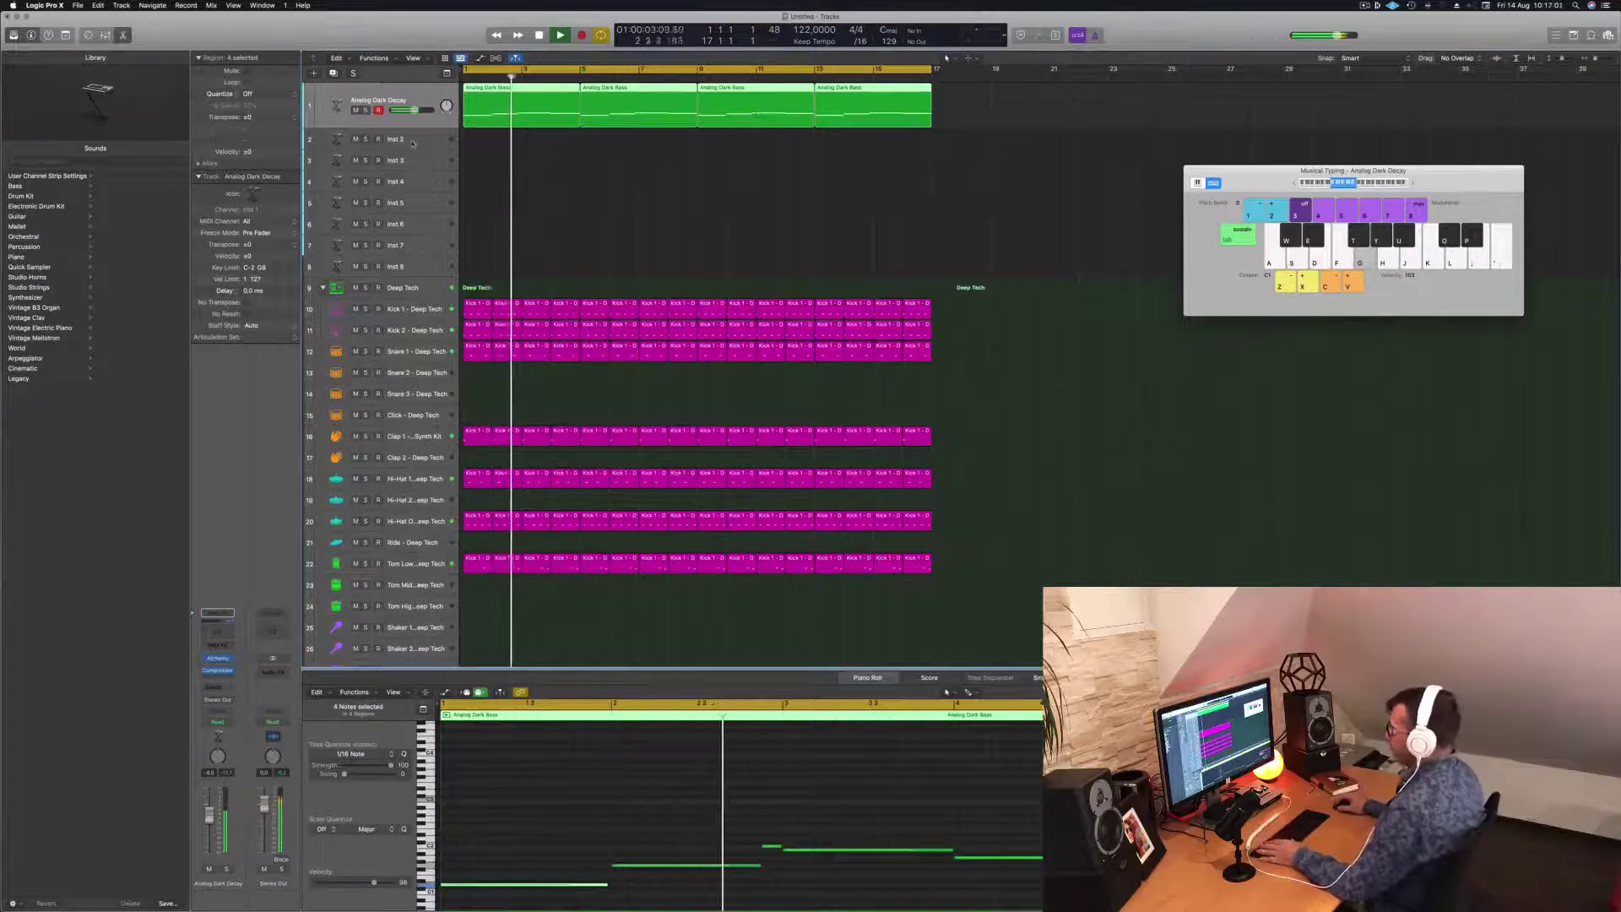
Step: Stop playback and copy the first Analog Dark Bass region onto the Inst 2 track at bar 1
{"action": "left_click", "coordinate": [524, 140]}
{"action": "left_click", "coordinate": [532, 104]}
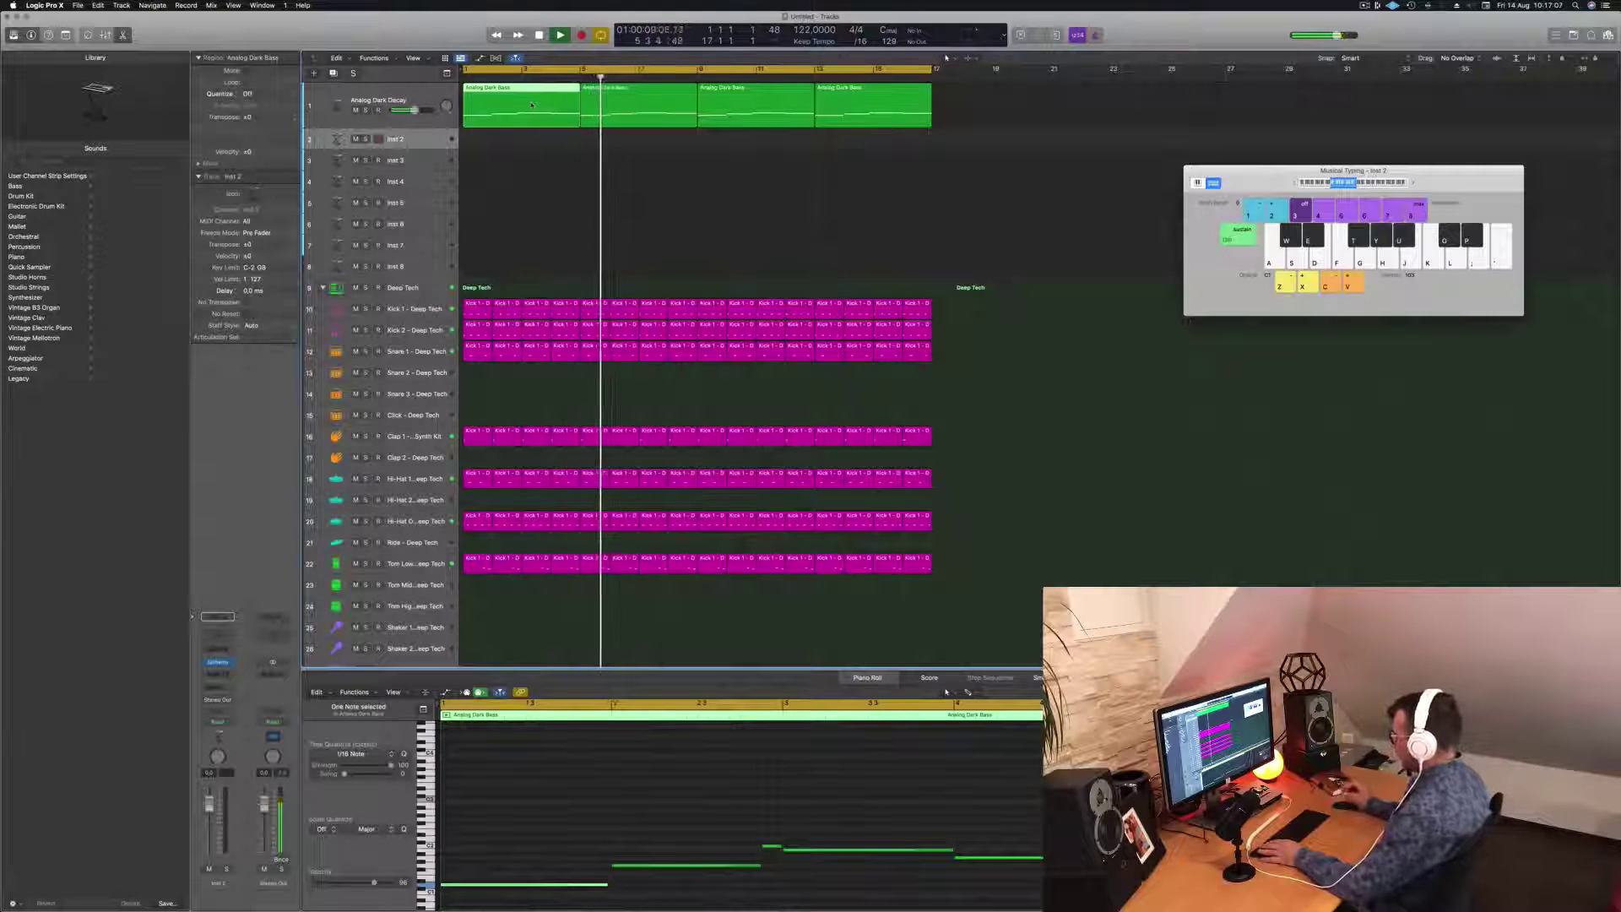
{"action": "key", "text": "space"}
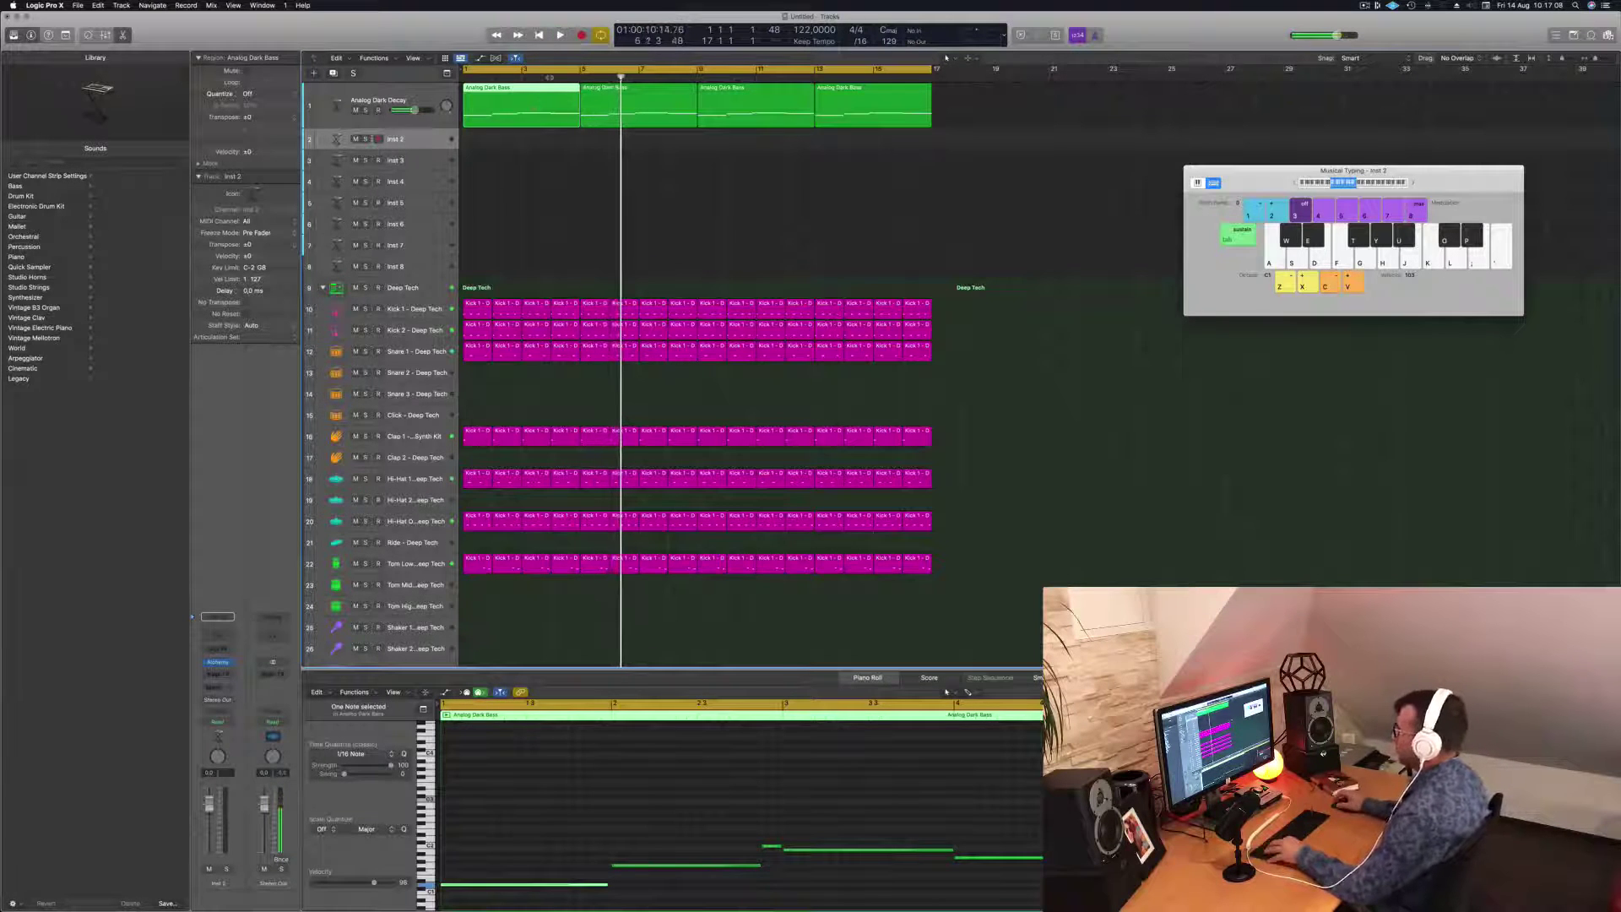
{"action": "left_click_drag", "start_coordinate": [521, 105], "coordinate": [521, 140]}
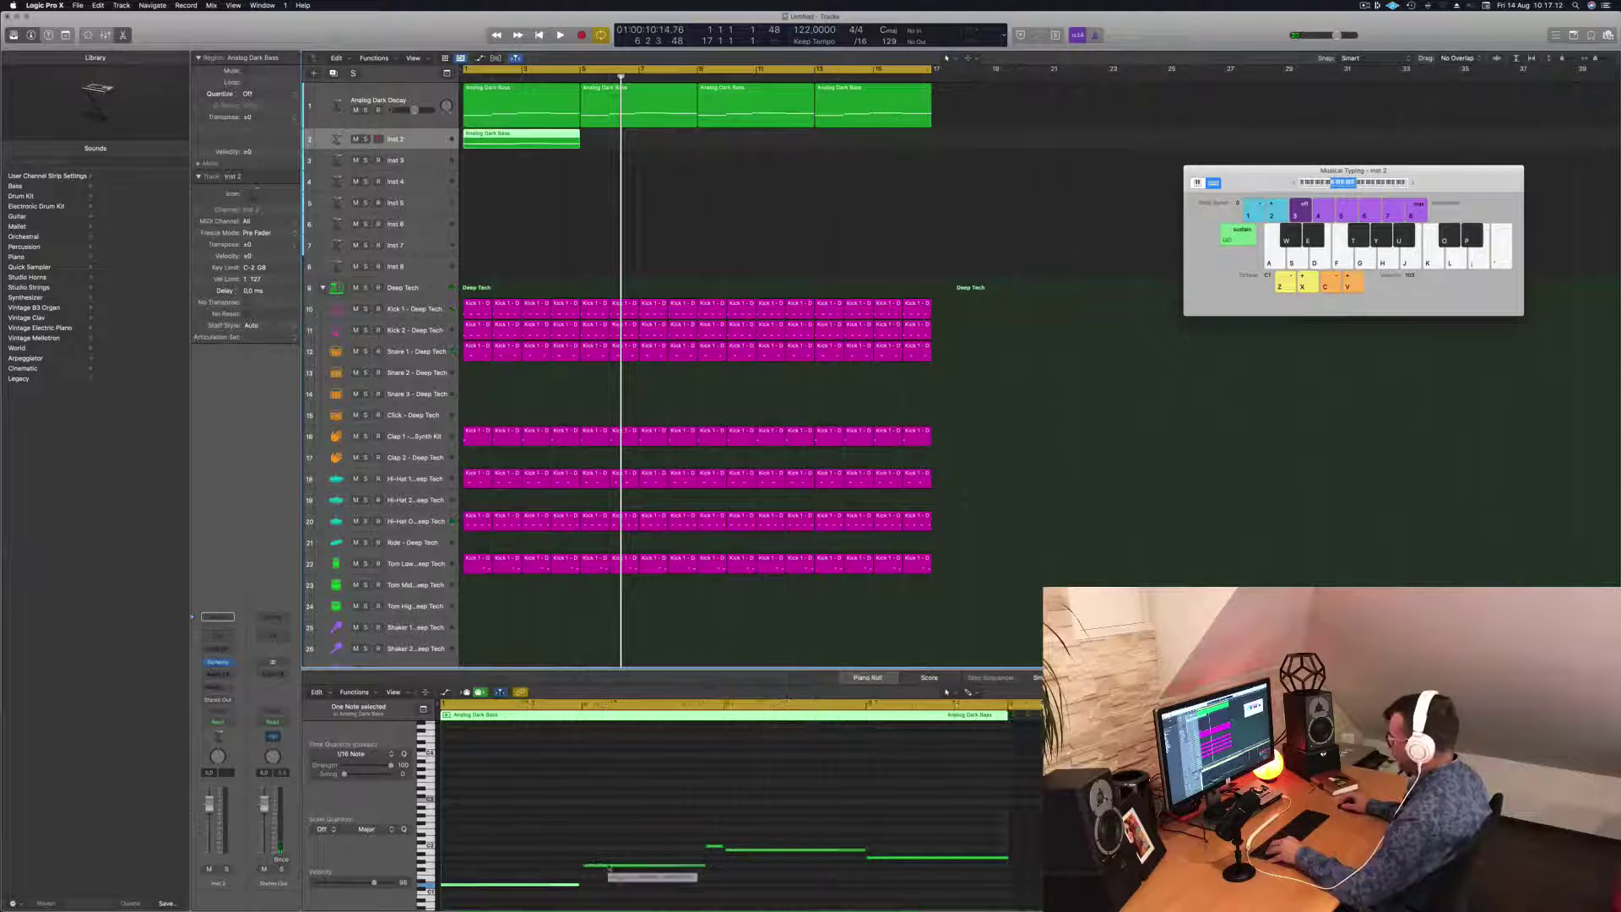
Step: Stack two of the copied region's notes above its first note as a chord and delete the remaining notes
{"action": "left_click_drag", "start_coordinate": [610, 866], "coordinate": [608, 868]}
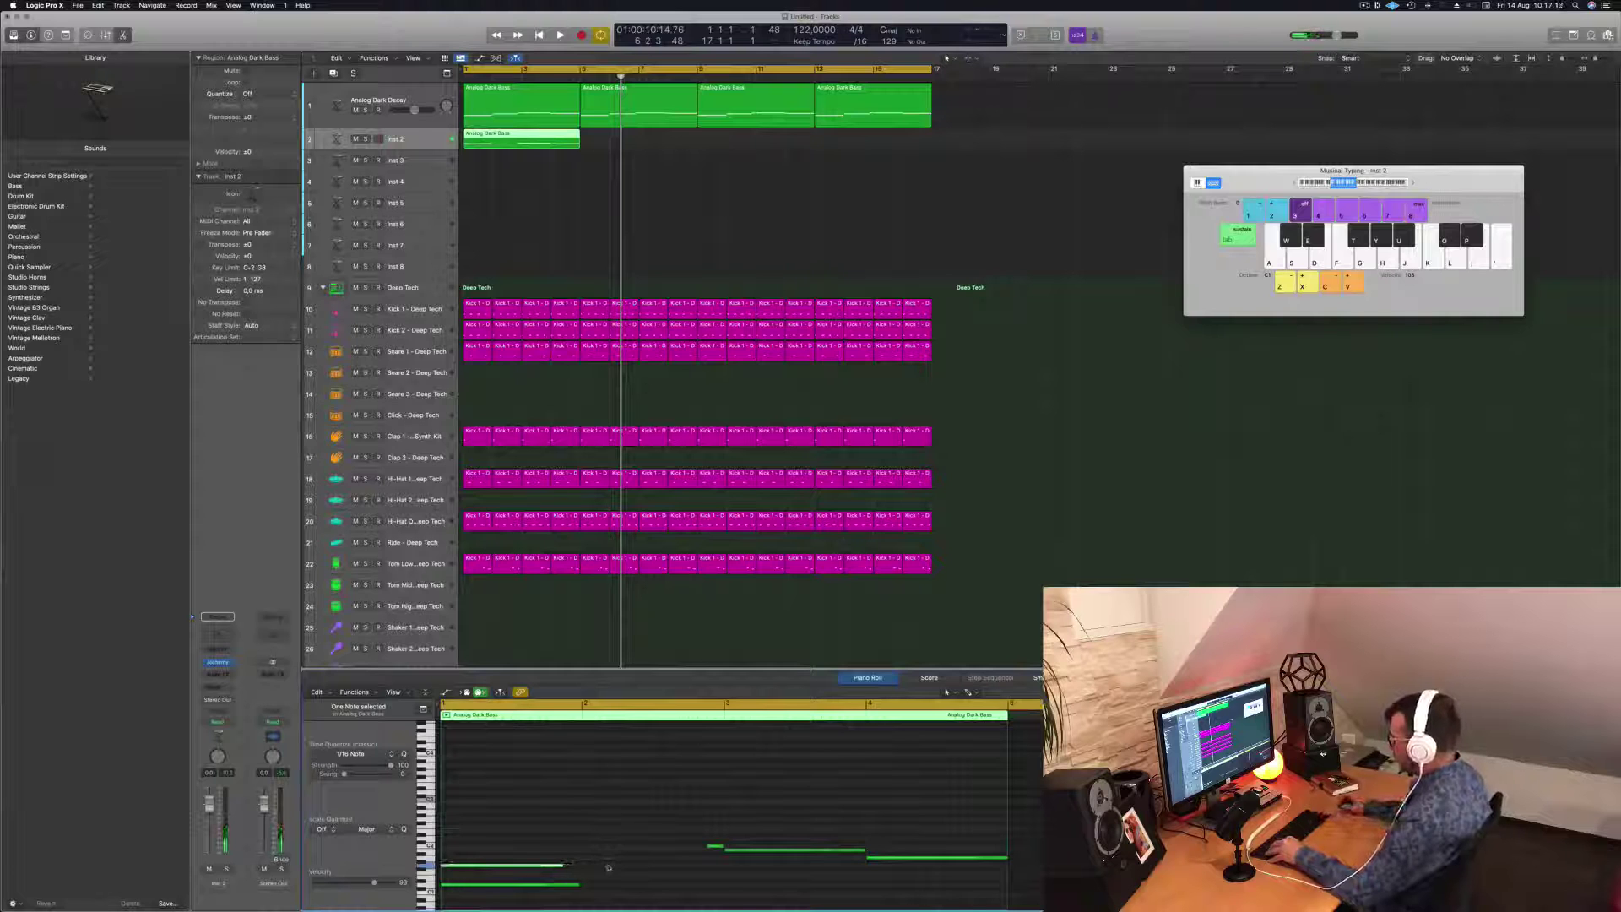
{"action": "left_click_drag", "start_coordinate": [817, 852], "coordinate": [532, 856]}
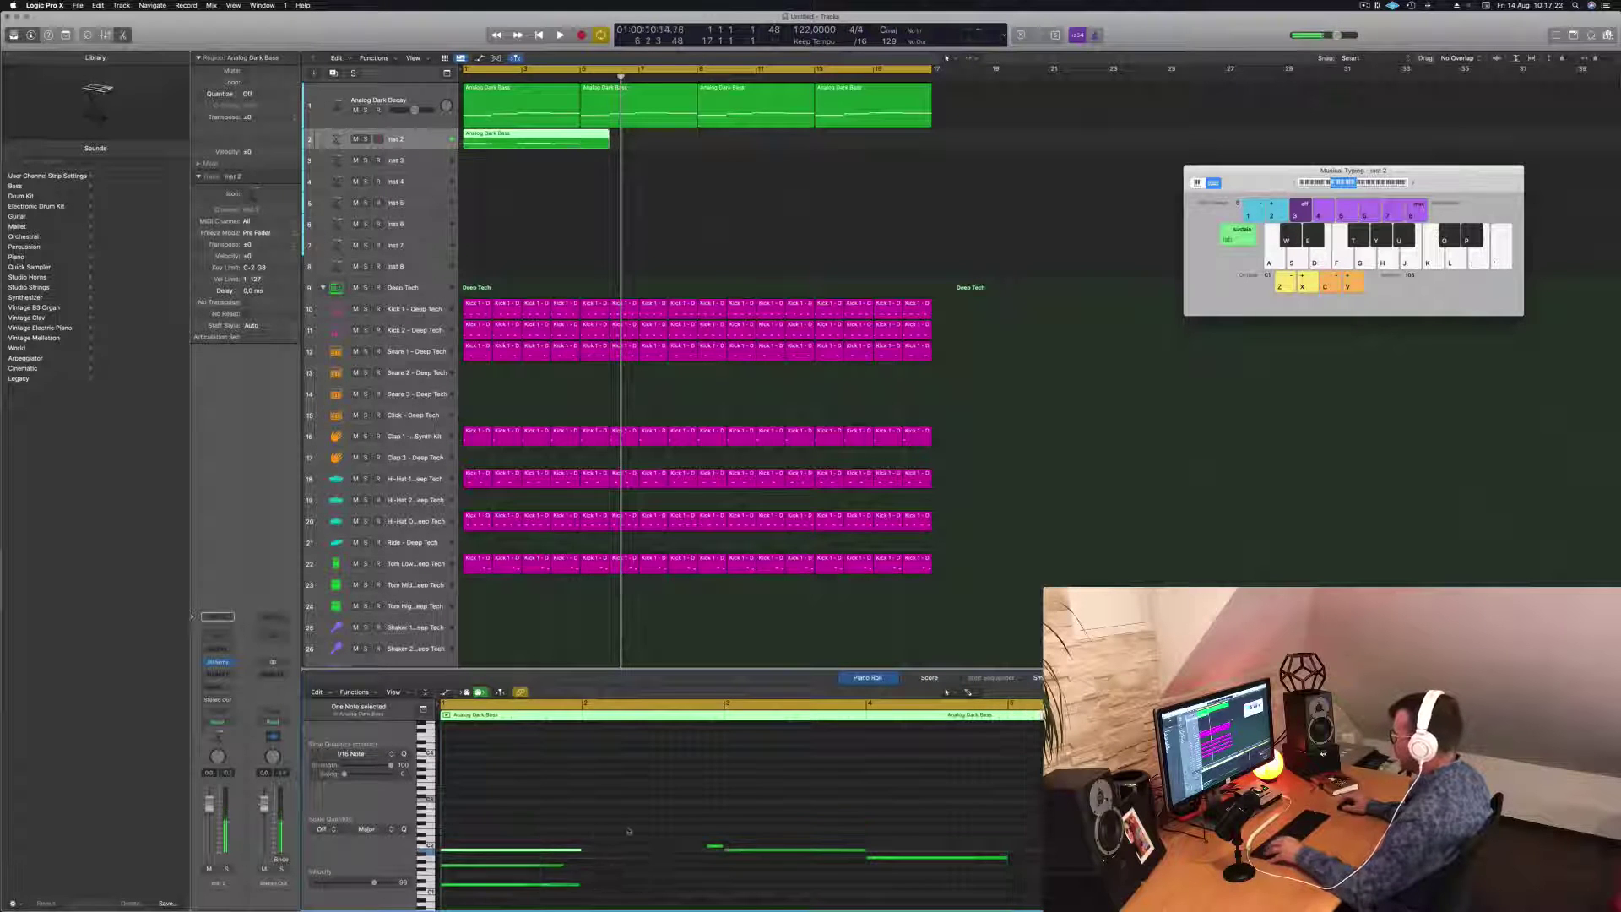
{"action": "scroll", "coordinate": [726, 810], "scroll_direction": "down", "scroll_amount": 3}
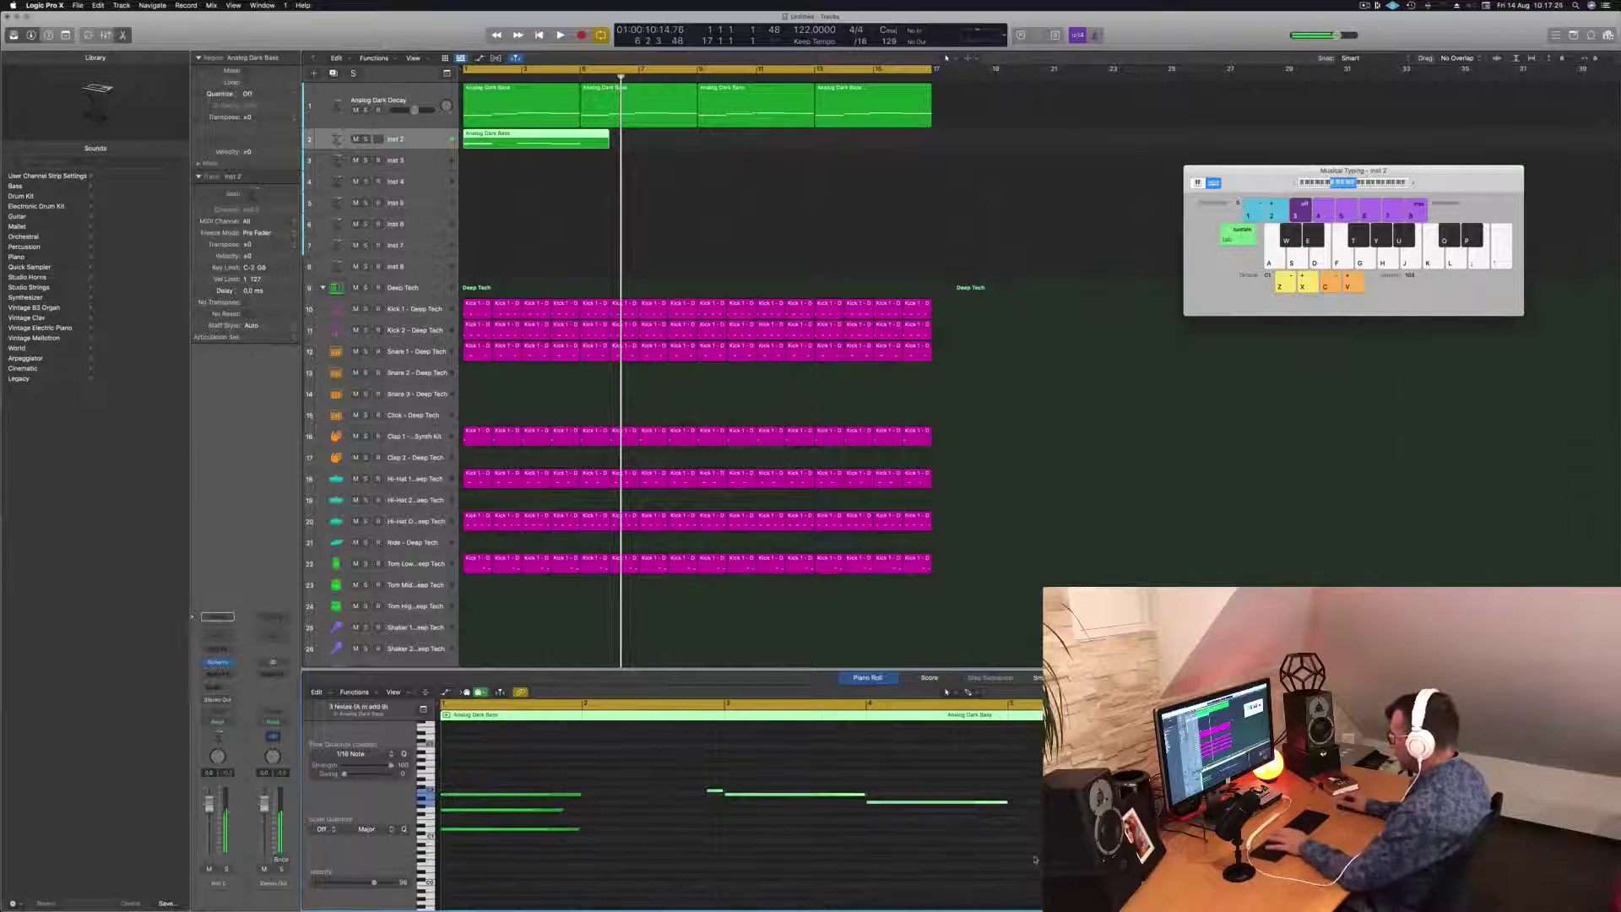
{"action": "key", "text": "Delete"}
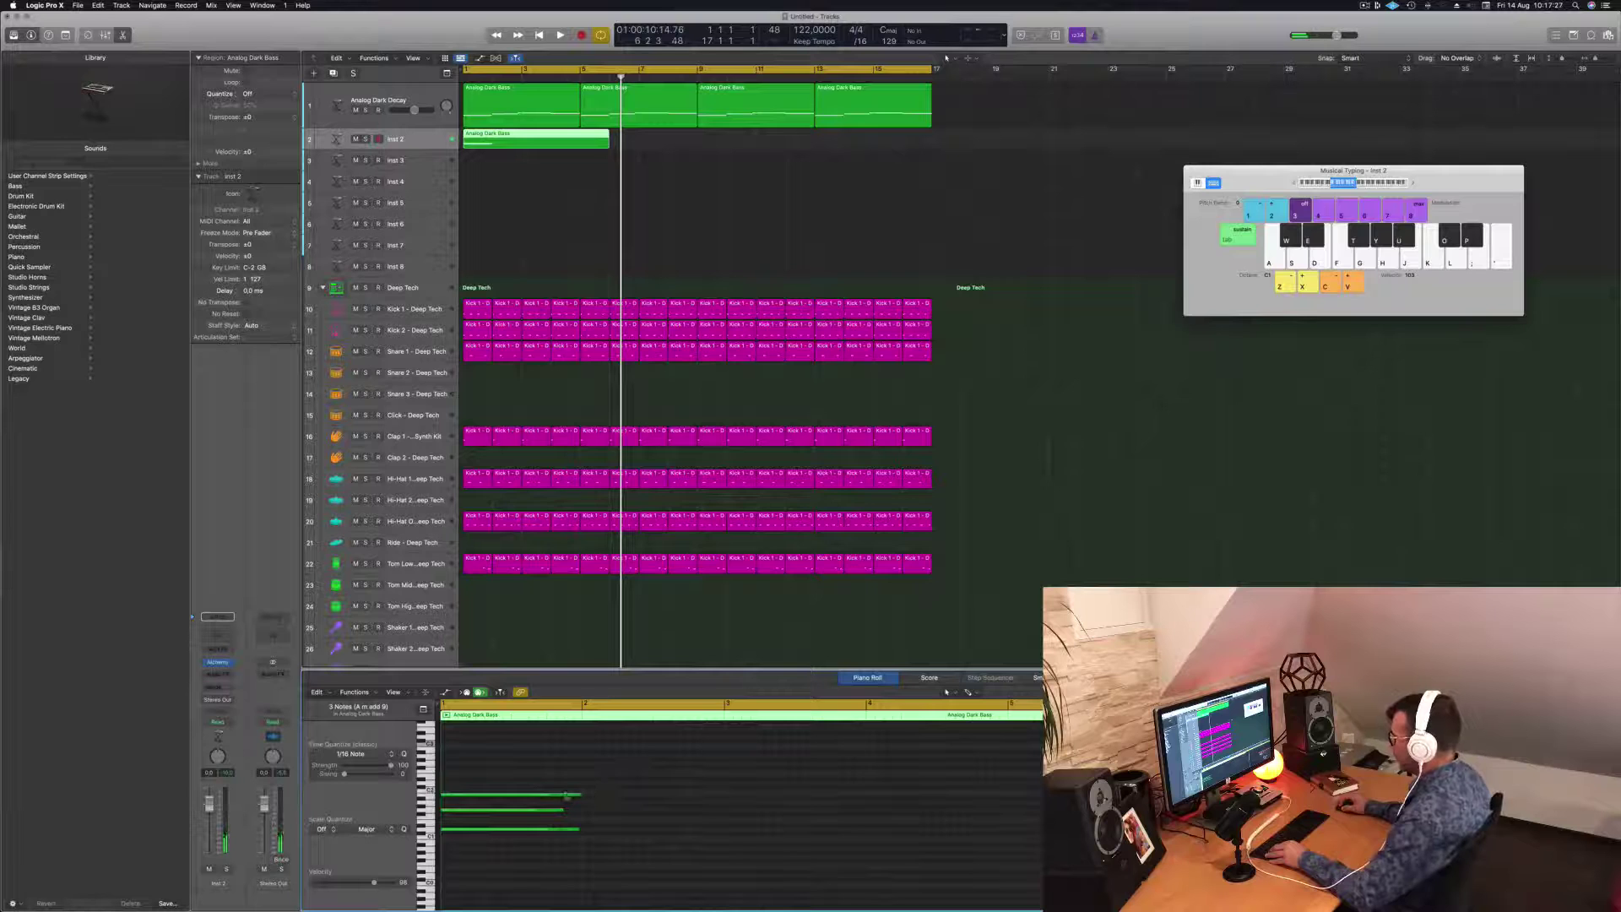
Step: Shorten the three chord notes to a brief stab and make the region two bars long, repeated at bar 3
{"action": "left_click_drag", "start_coordinate": [579, 793], "coordinate": [453, 811]}
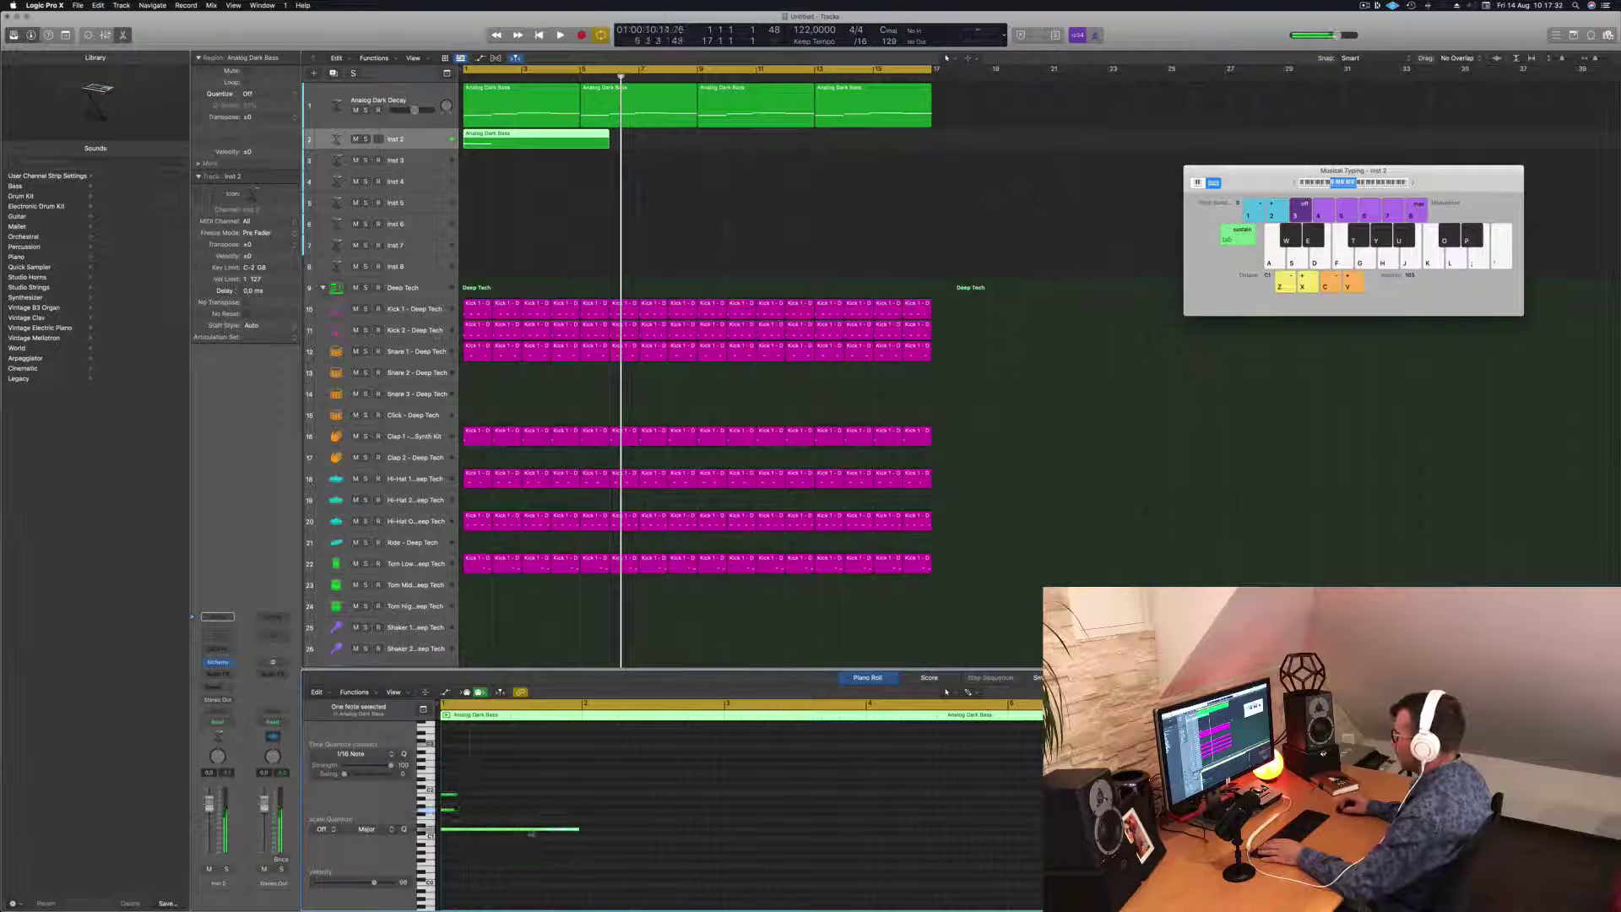
{"action": "left_click_drag", "start_coordinate": [579, 829], "coordinate": [453, 830]}
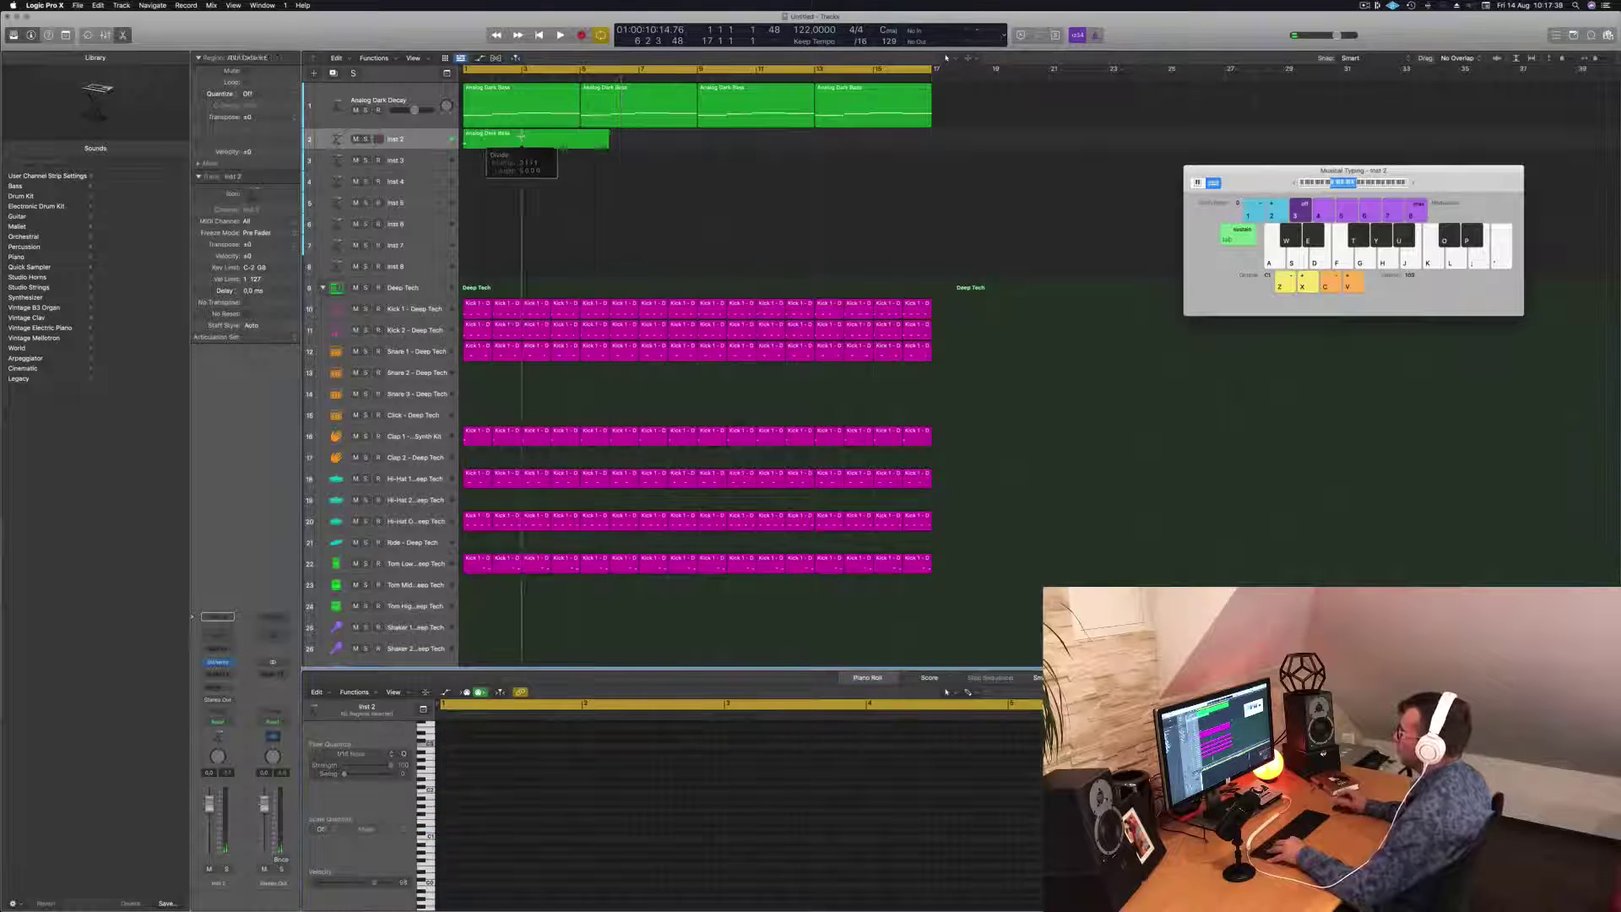
{"action": "left_click_drag", "start_coordinate": [606, 140], "coordinate": [553, 136]}
{"action": "key", "text": "space"}
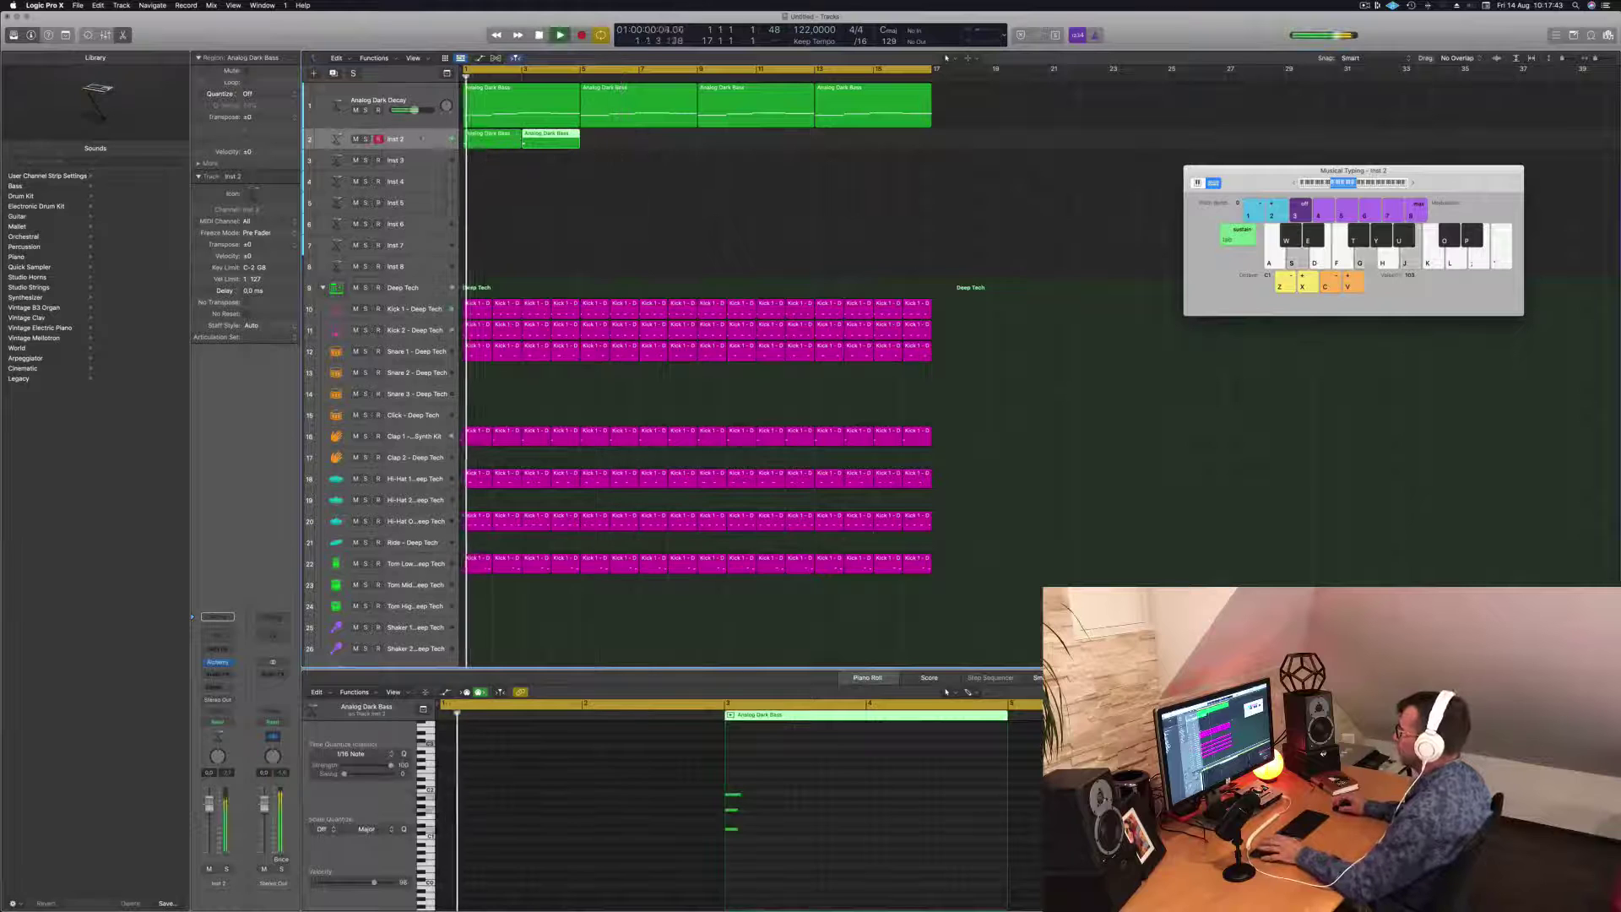
Step: Try the chord stabs without their top note, and discard both regions from the Inst 2 track with playback stopped
{"action": "key", "text": "space"}
{"action": "left_click", "coordinate": [422, 138]}
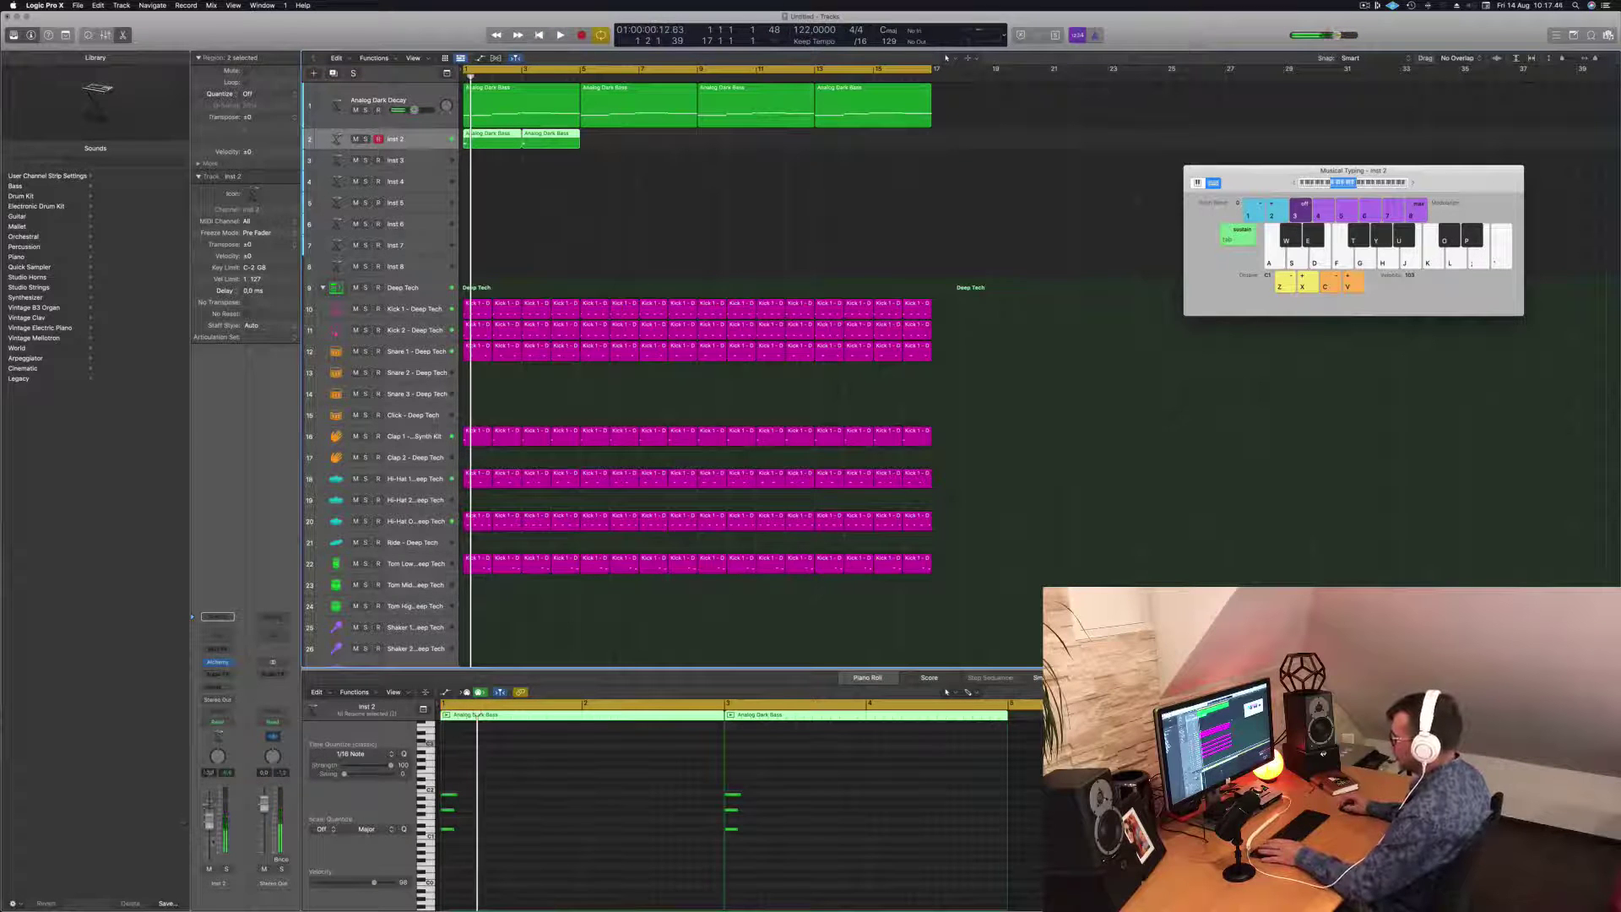
{"action": "key", "text": "space"}
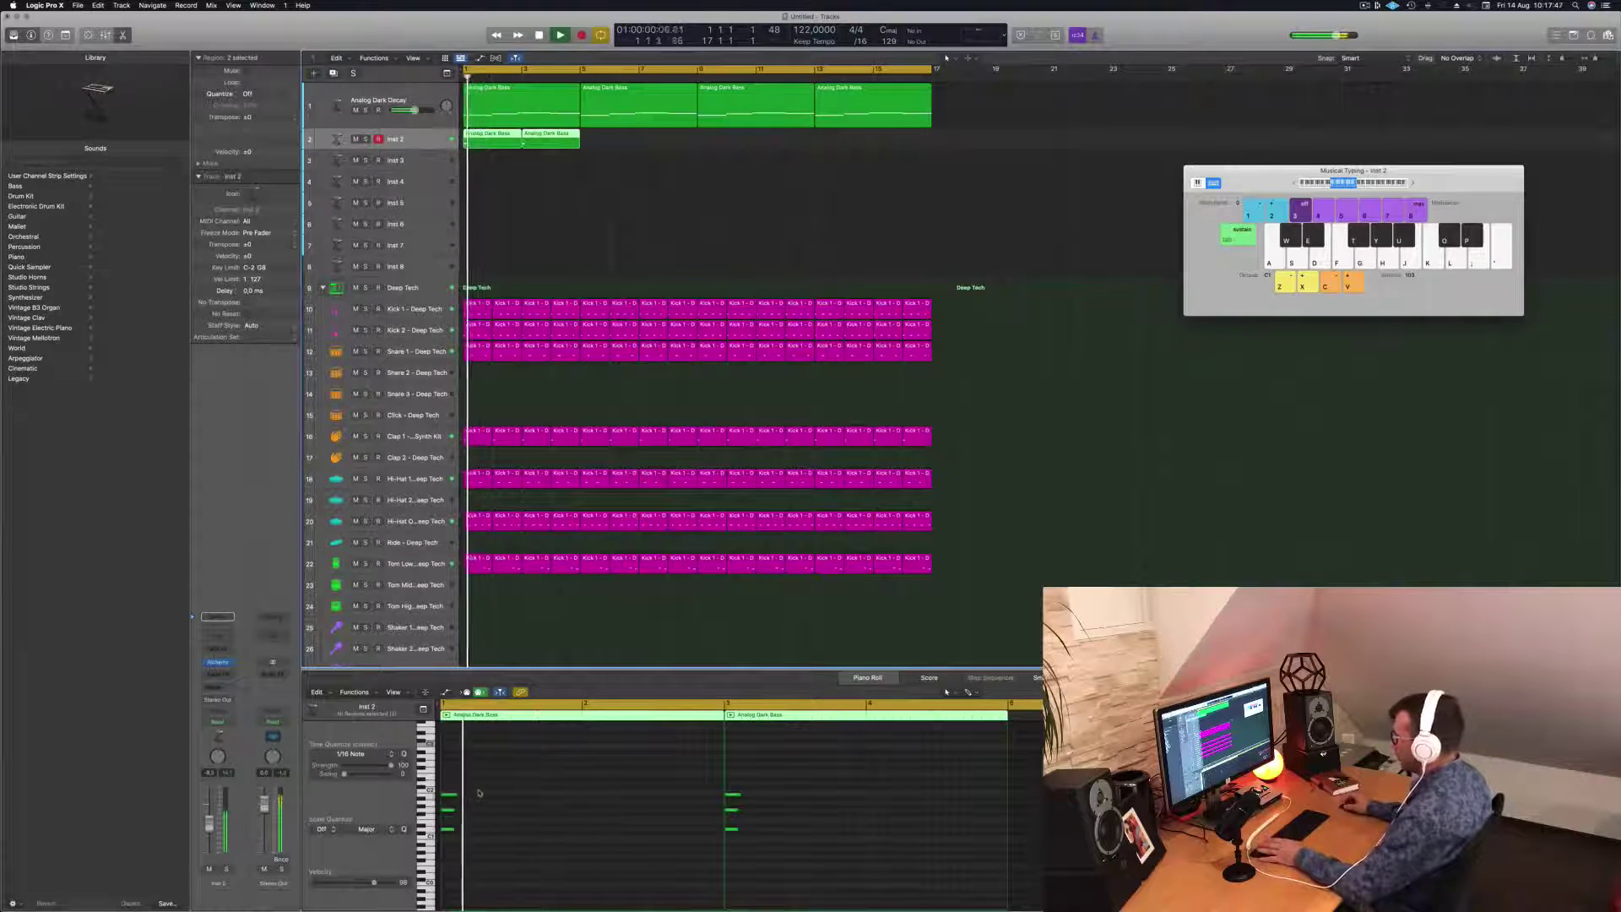
{"action": "key", "text": "space"}
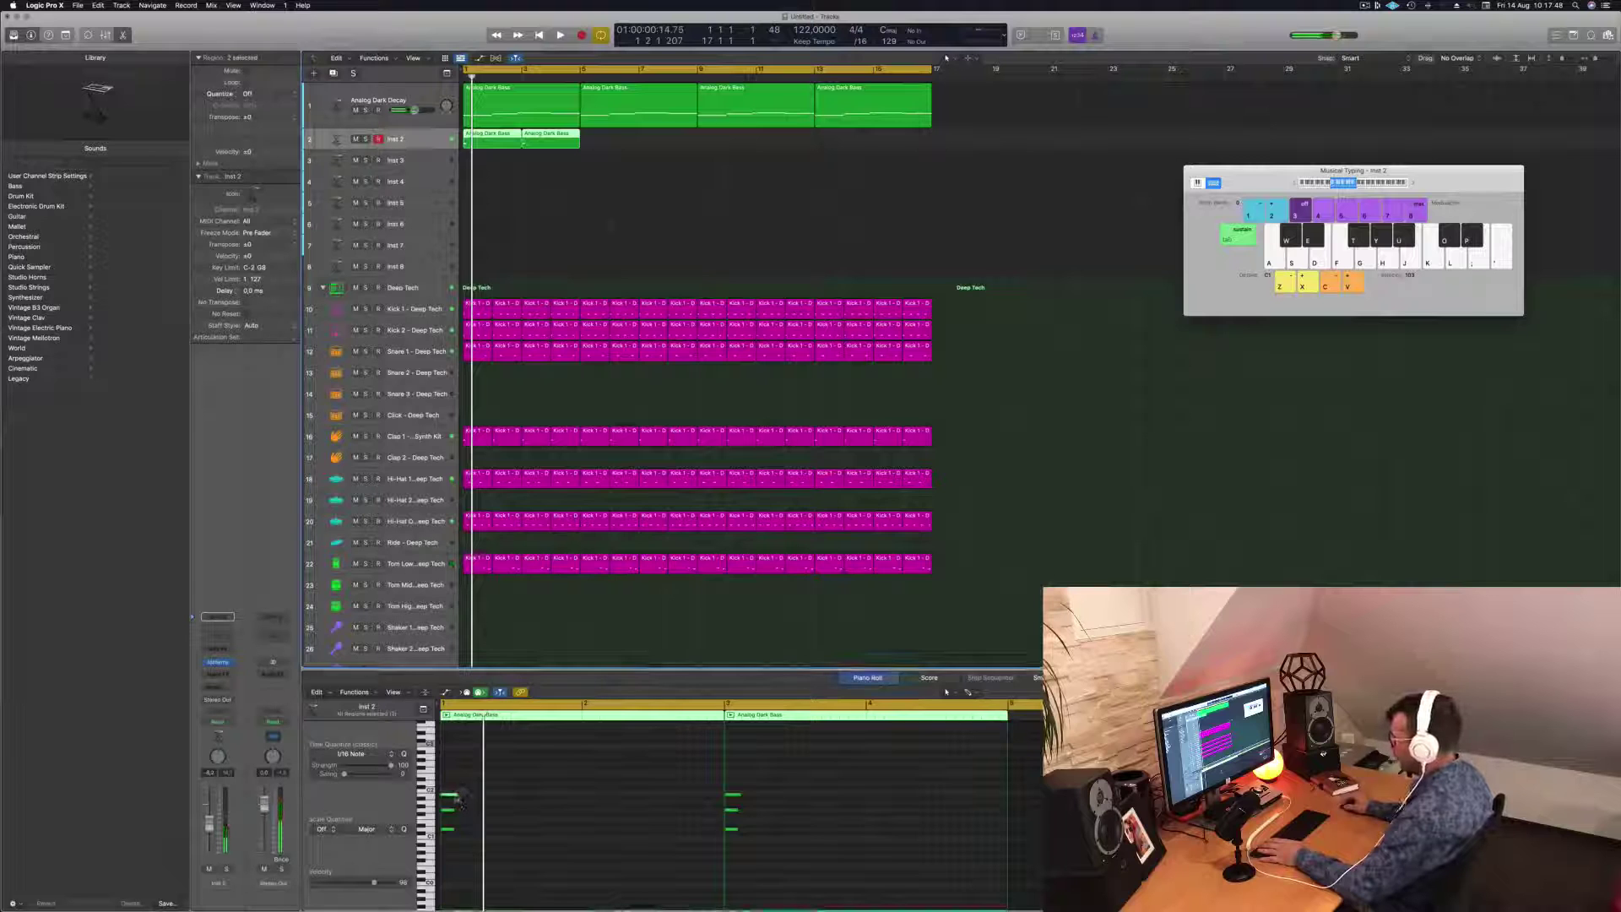
{"action": "left_click", "coordinate": [452, 796]}
{"action": "key", "text": "space"}
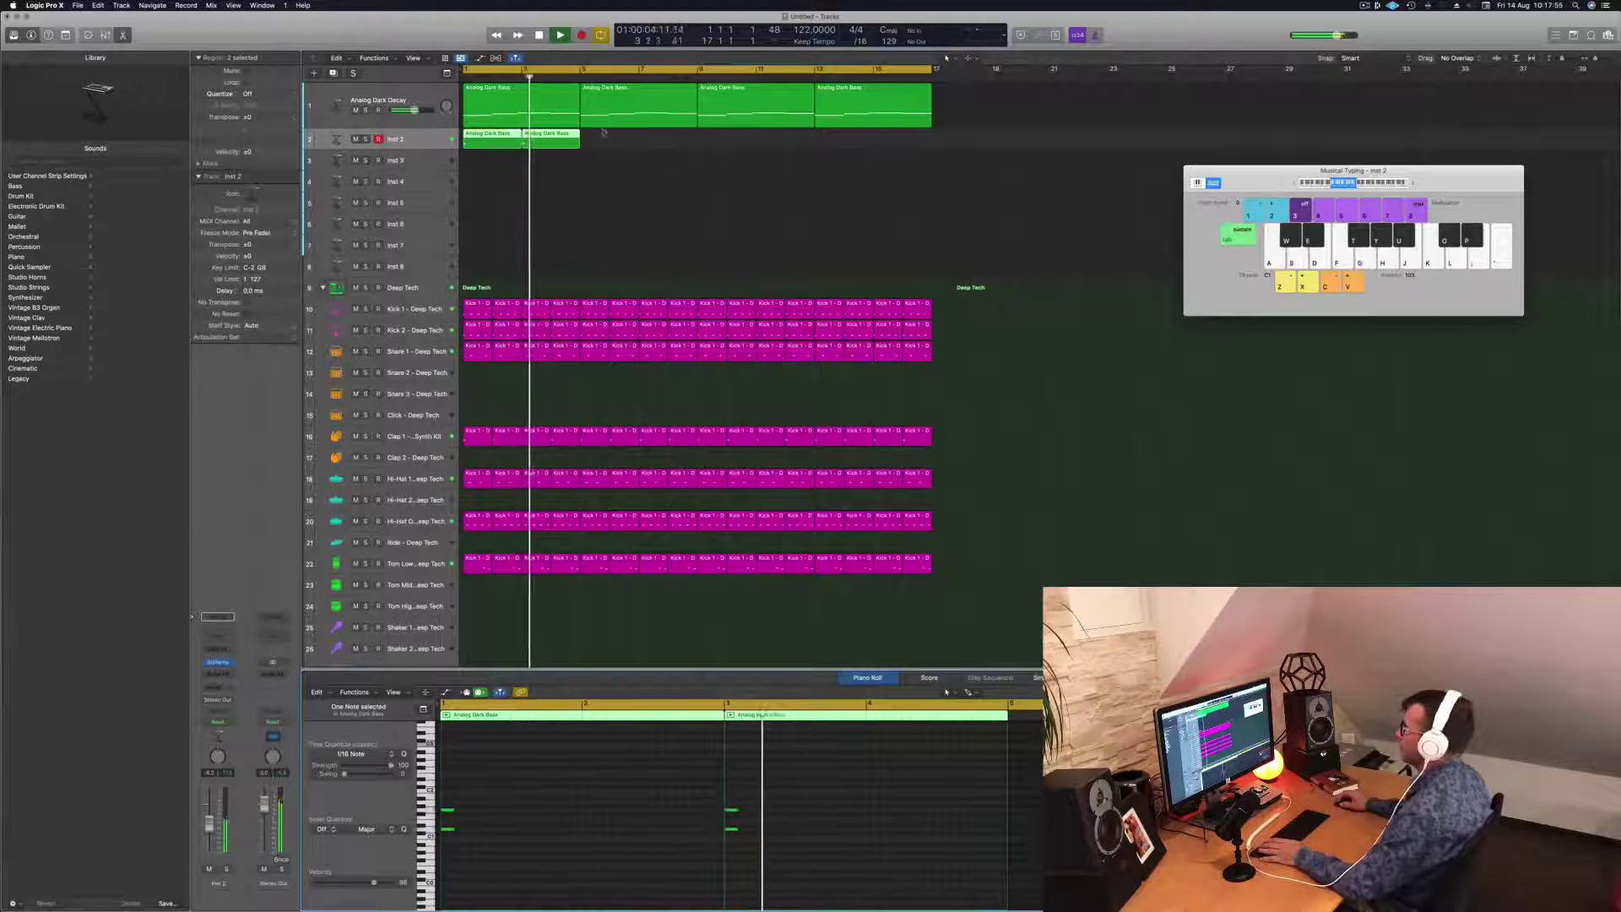
{"action": "key", "text": "Delete"}
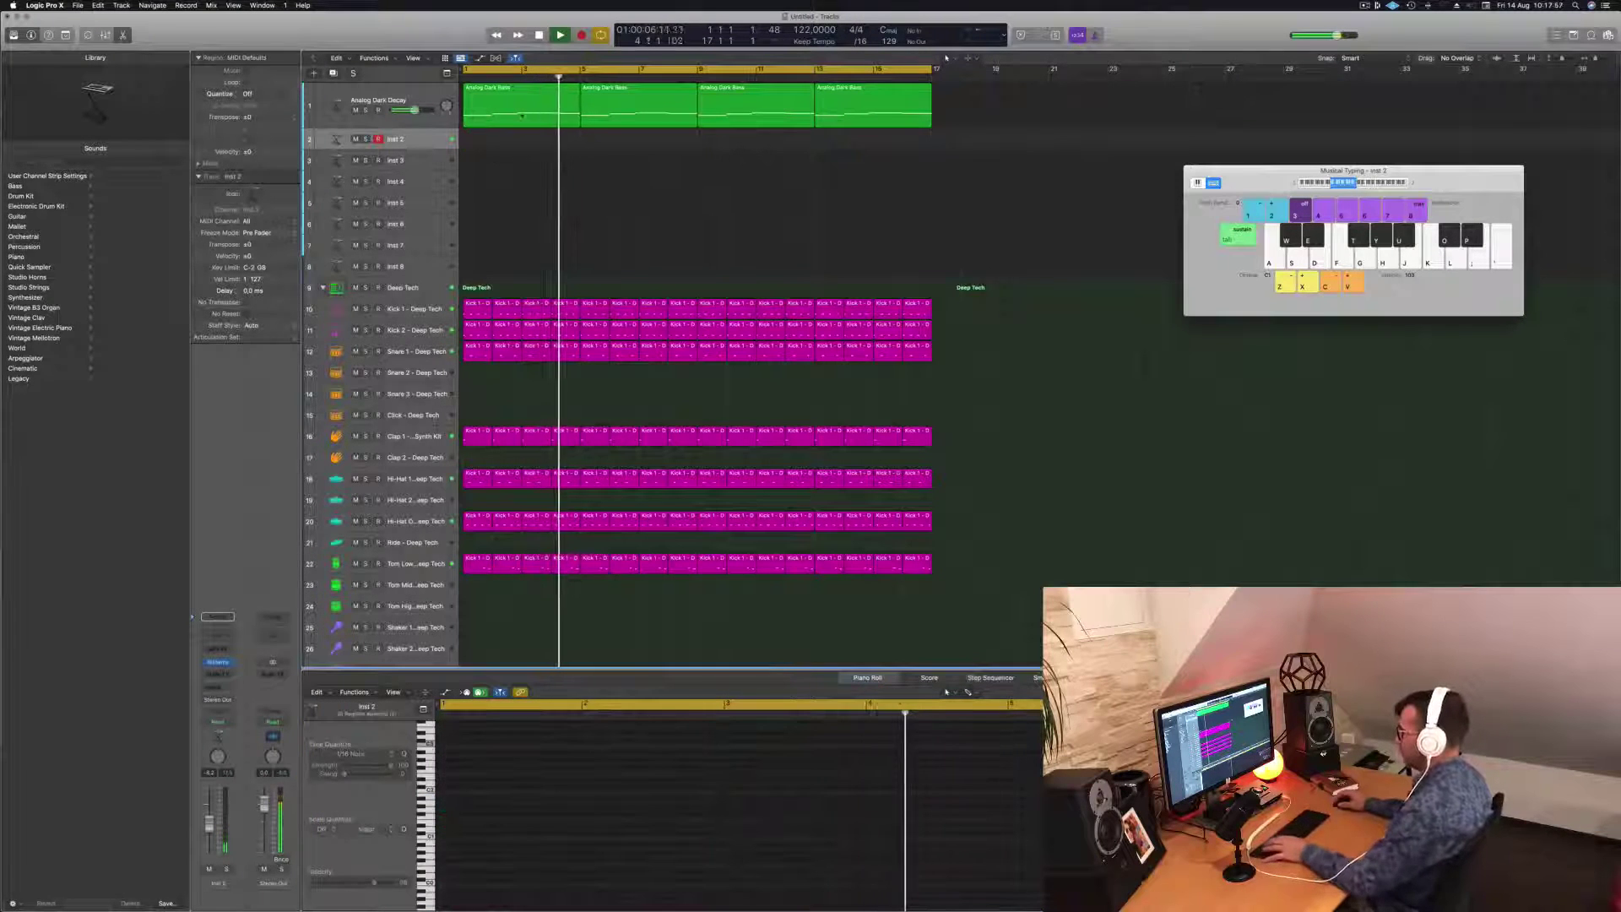
{"action": "key", "text": "space"}
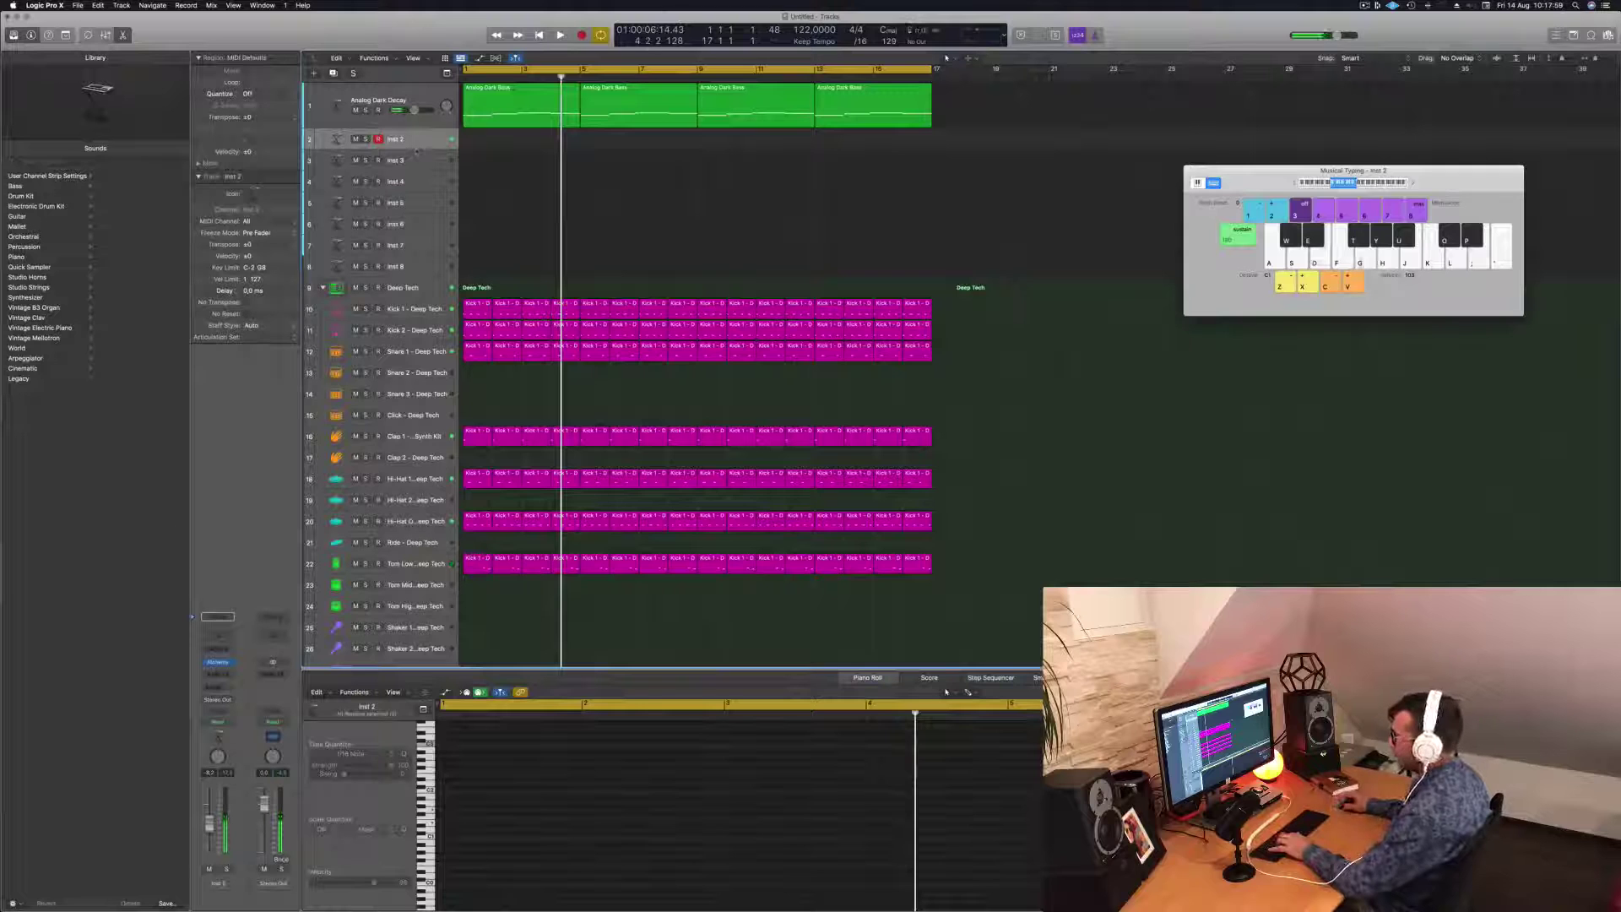
Step: Open Alchemy on the Inst 2 track, filter the presets by the Keys category and audition the Afterthought preset
{"action": "left_click", "coordinate": [218, 662]}
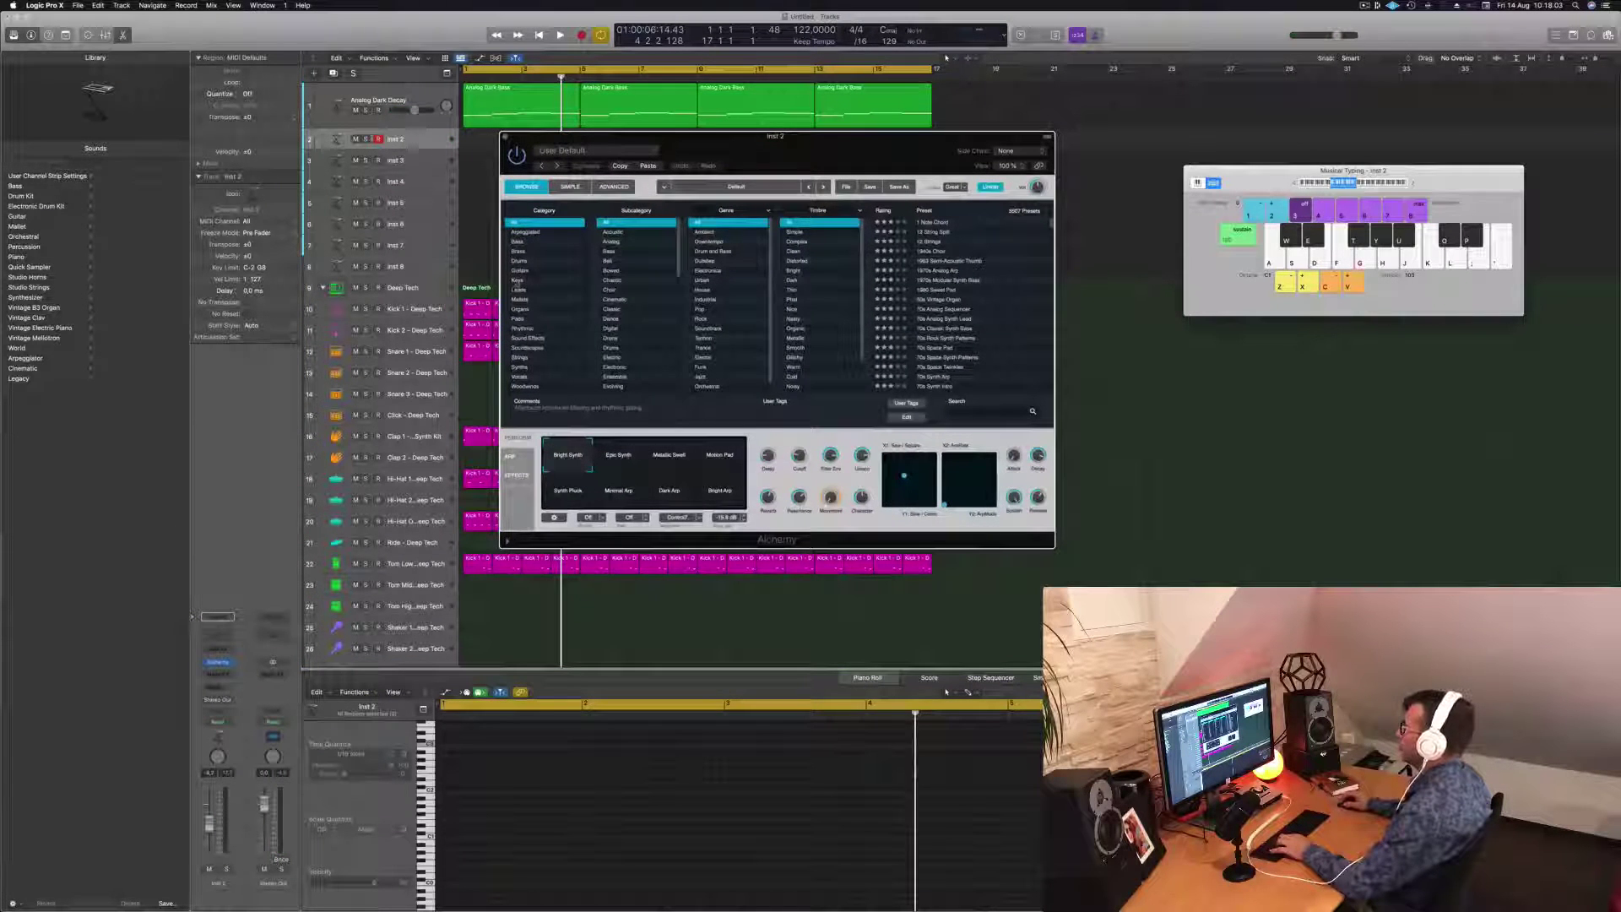
{"action": "left_click", "coordinate": [518, 280]}
{"action": "scroll", "coordinate": [947, 291], "scroll_direction": "down", "scroll_amount": 2}
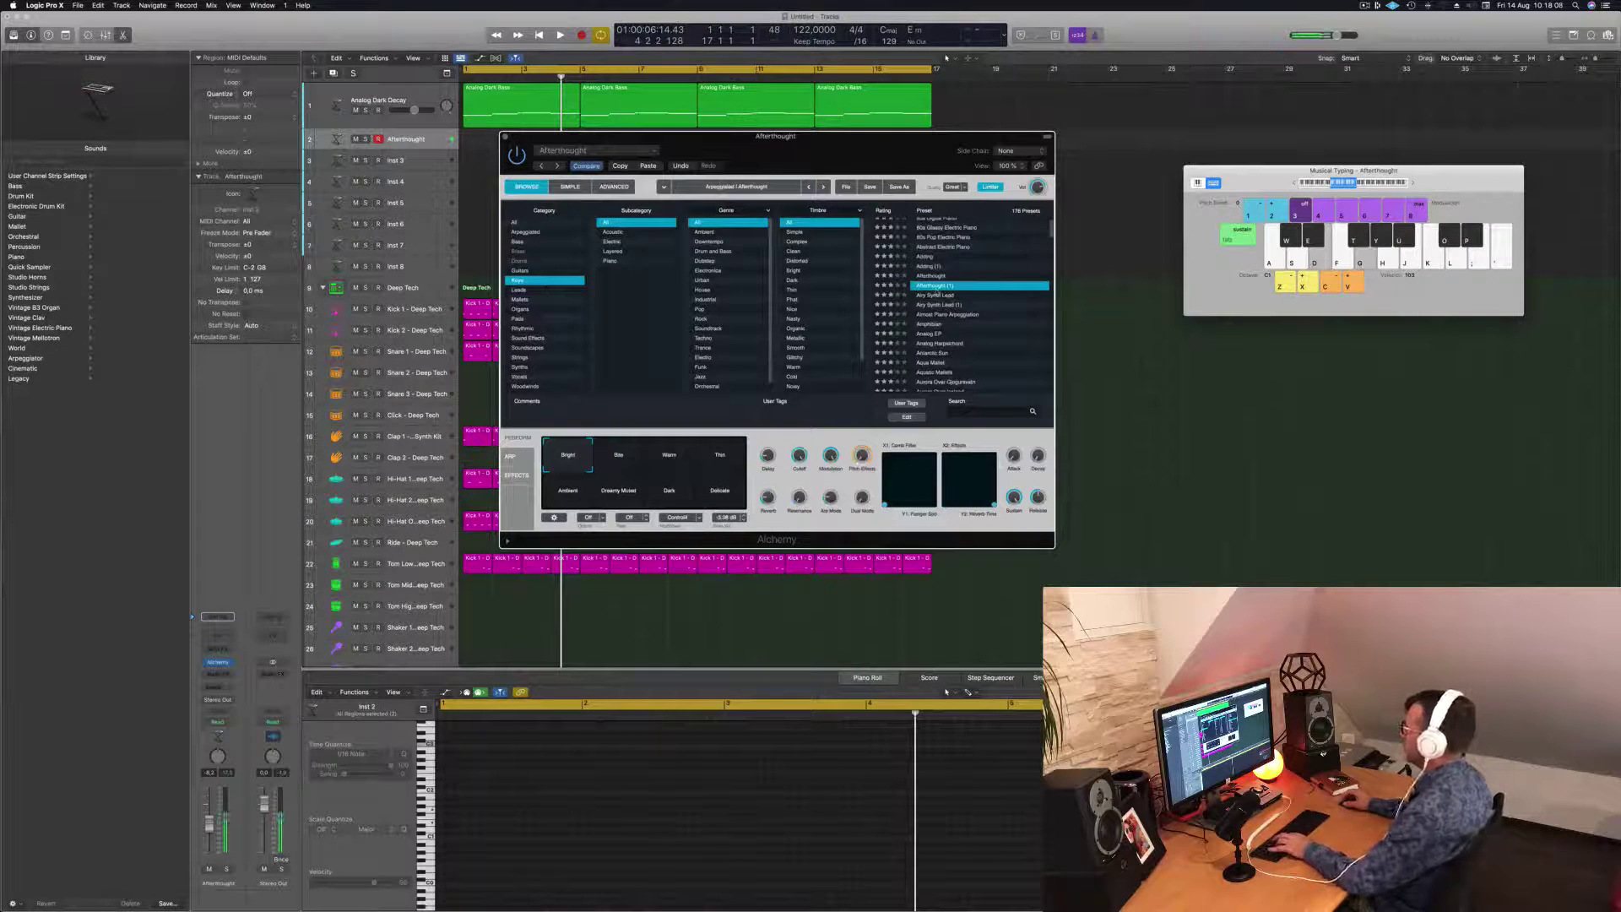
{"action": "key", "text": "d"}
{"action": "key", "text": "f"}
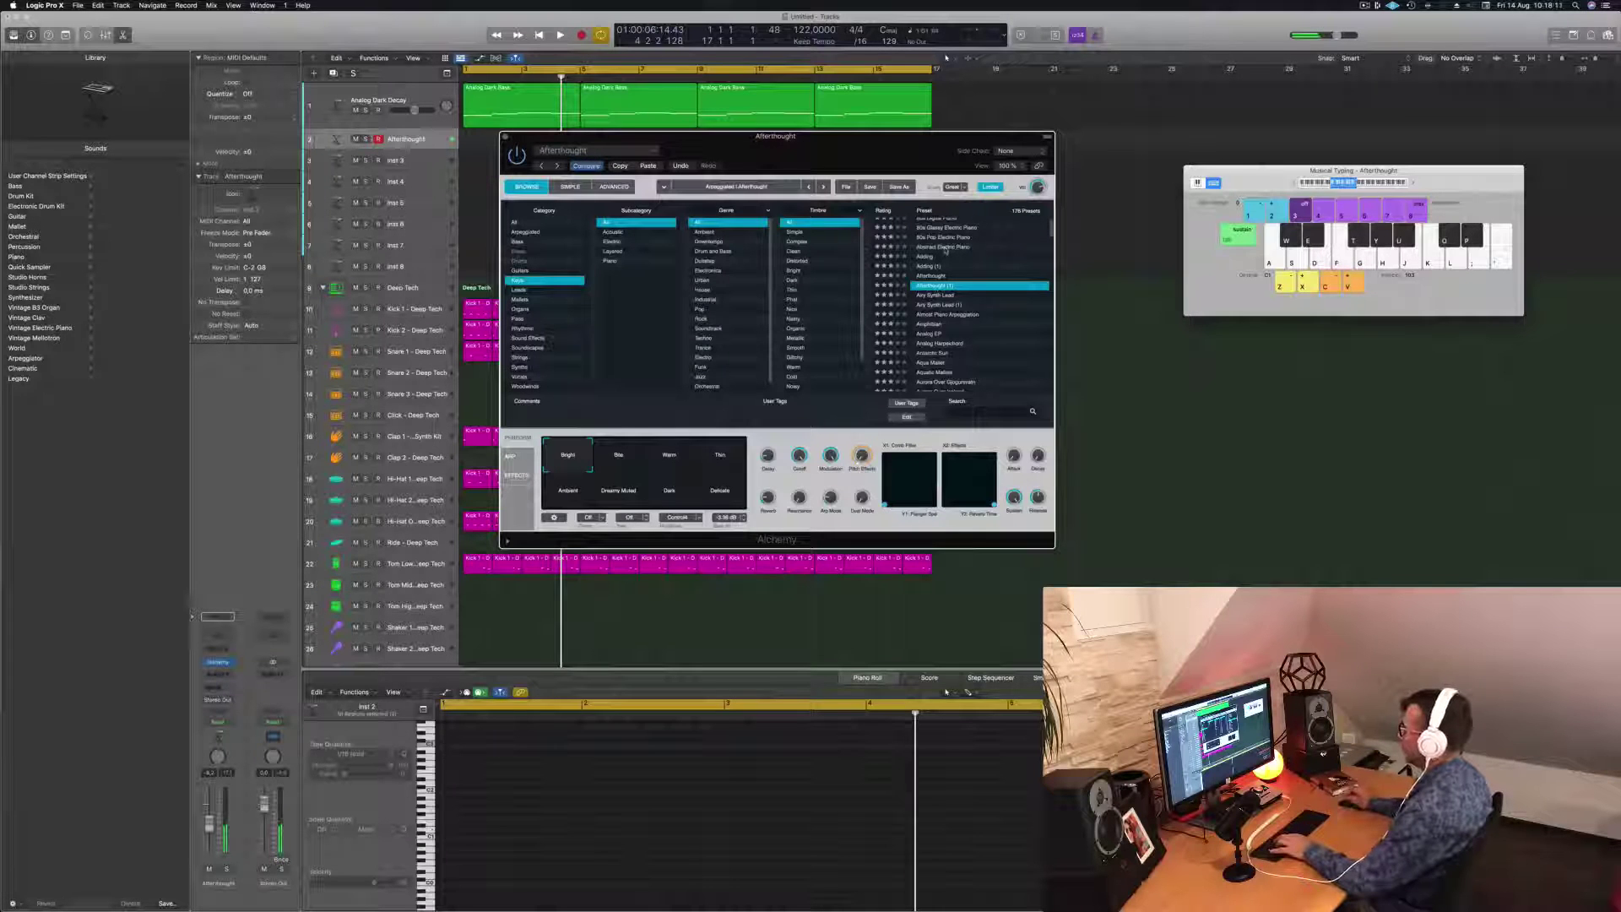
Step: Load the Abstract Electric Piano preset and audition it with a few played notes
{"action": "left_click", "coordinate": [944, 248]}
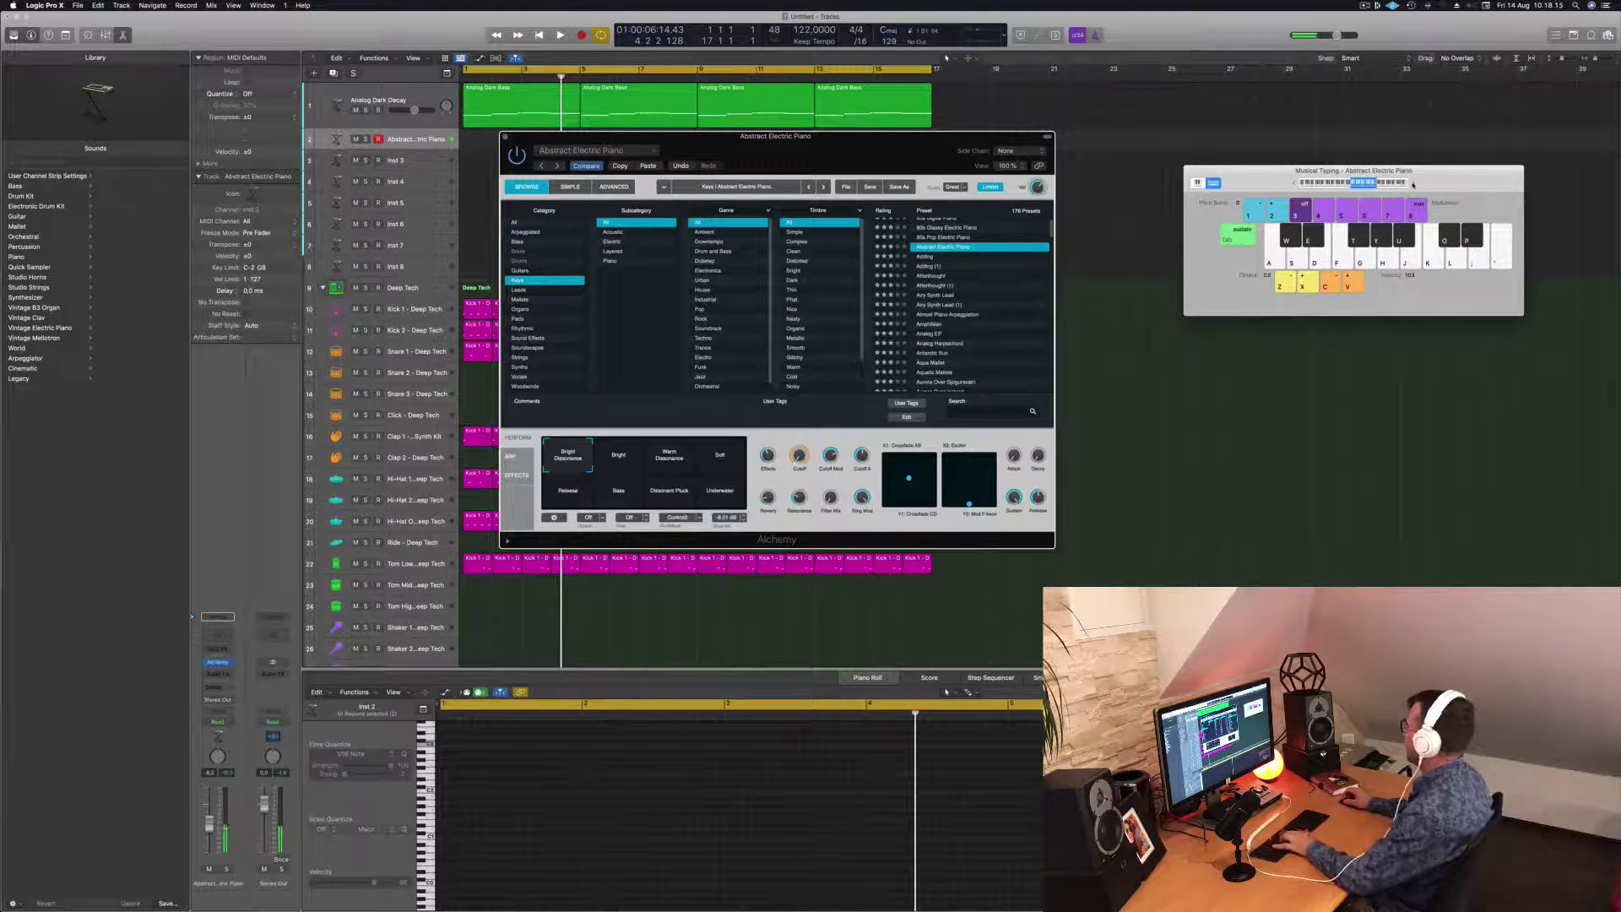
{"action": "key", "text": "f"}
{"action": "key", "text": "h"}
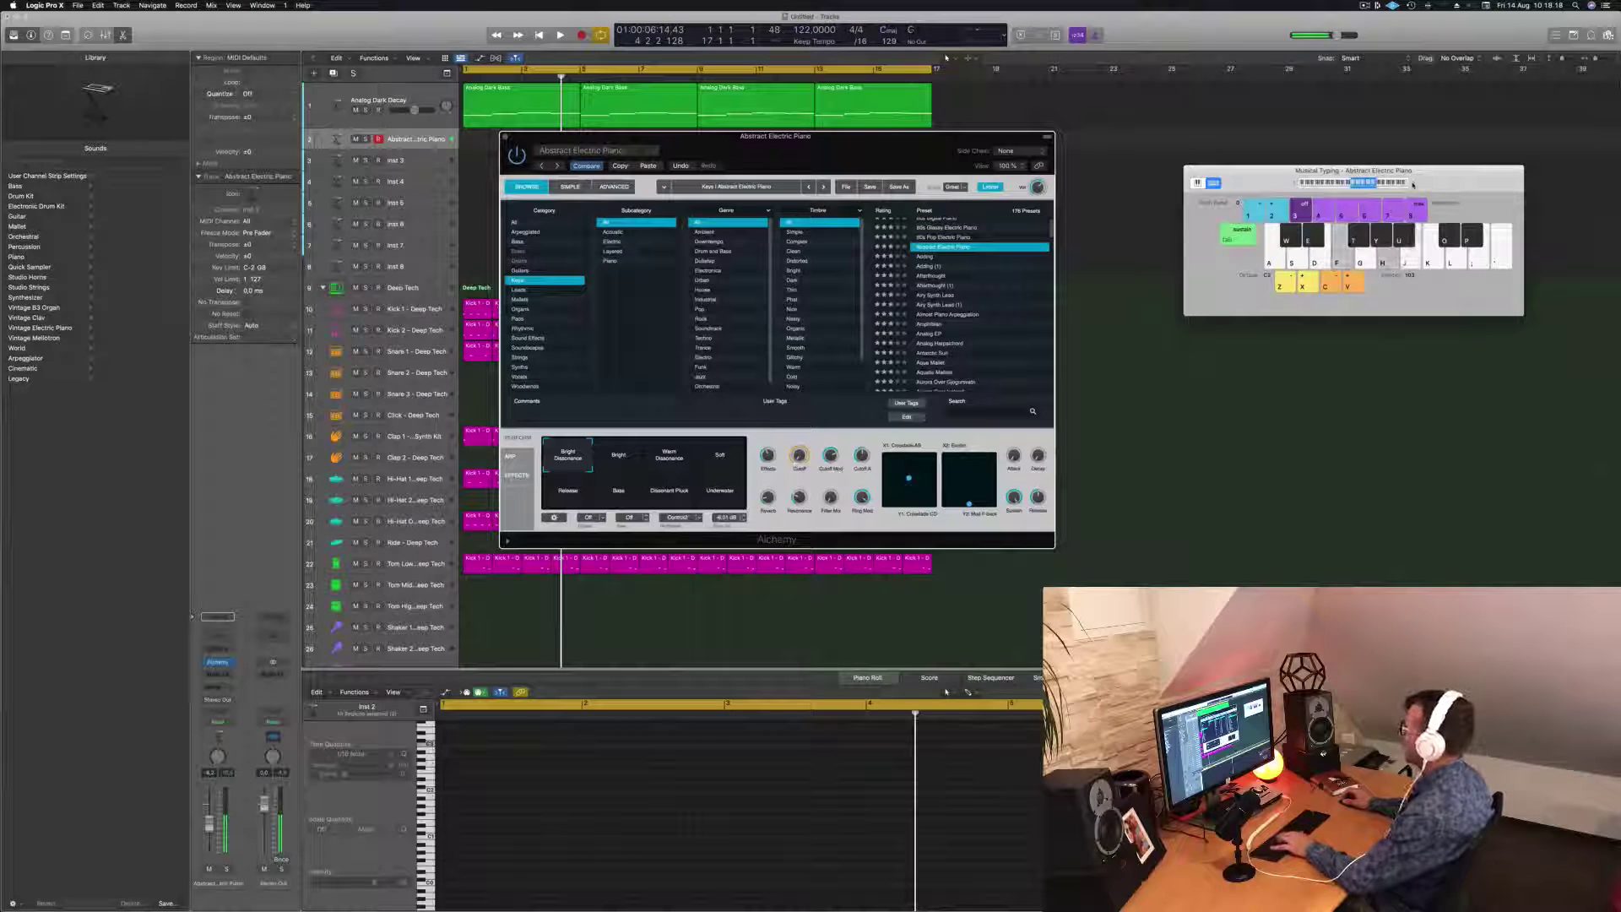
Step: Audition the Adding and Afterthought keys presets in Alchemy with a few played notes each
{"action": "left_click", "coordinate": [926, 257]}
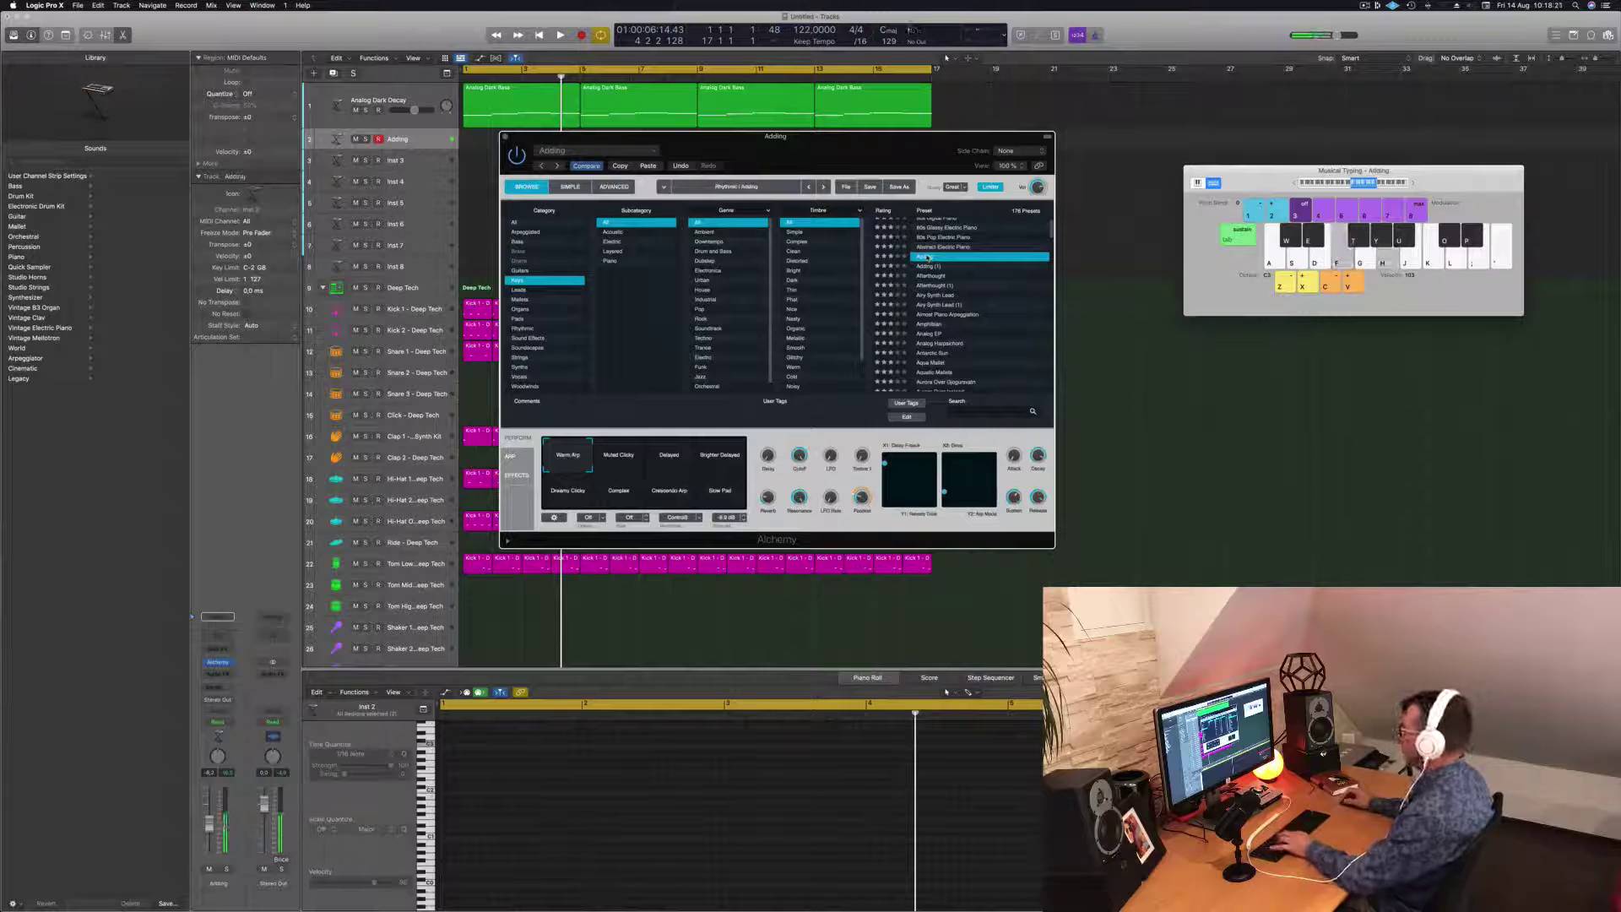
{"action": "key", "text": "h"}
{"action": "key", "text": "k"}
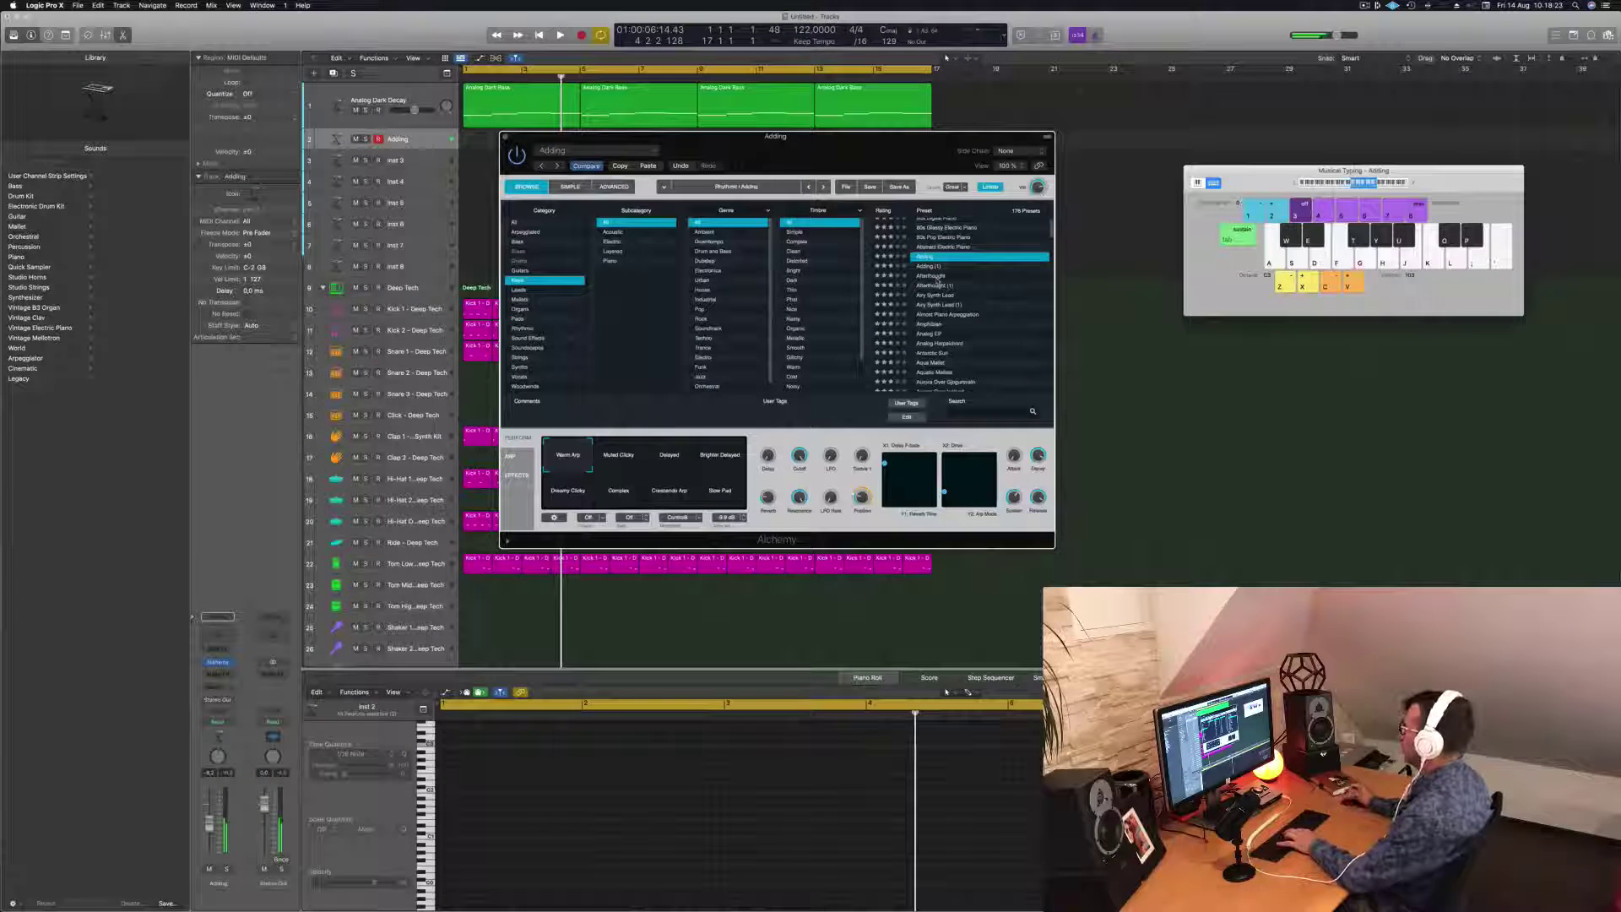
{"action": "left_click", "coordinate": [931, 276]}
{"action": "key", "text": "j"}
{"action": "key", "text": "k"}
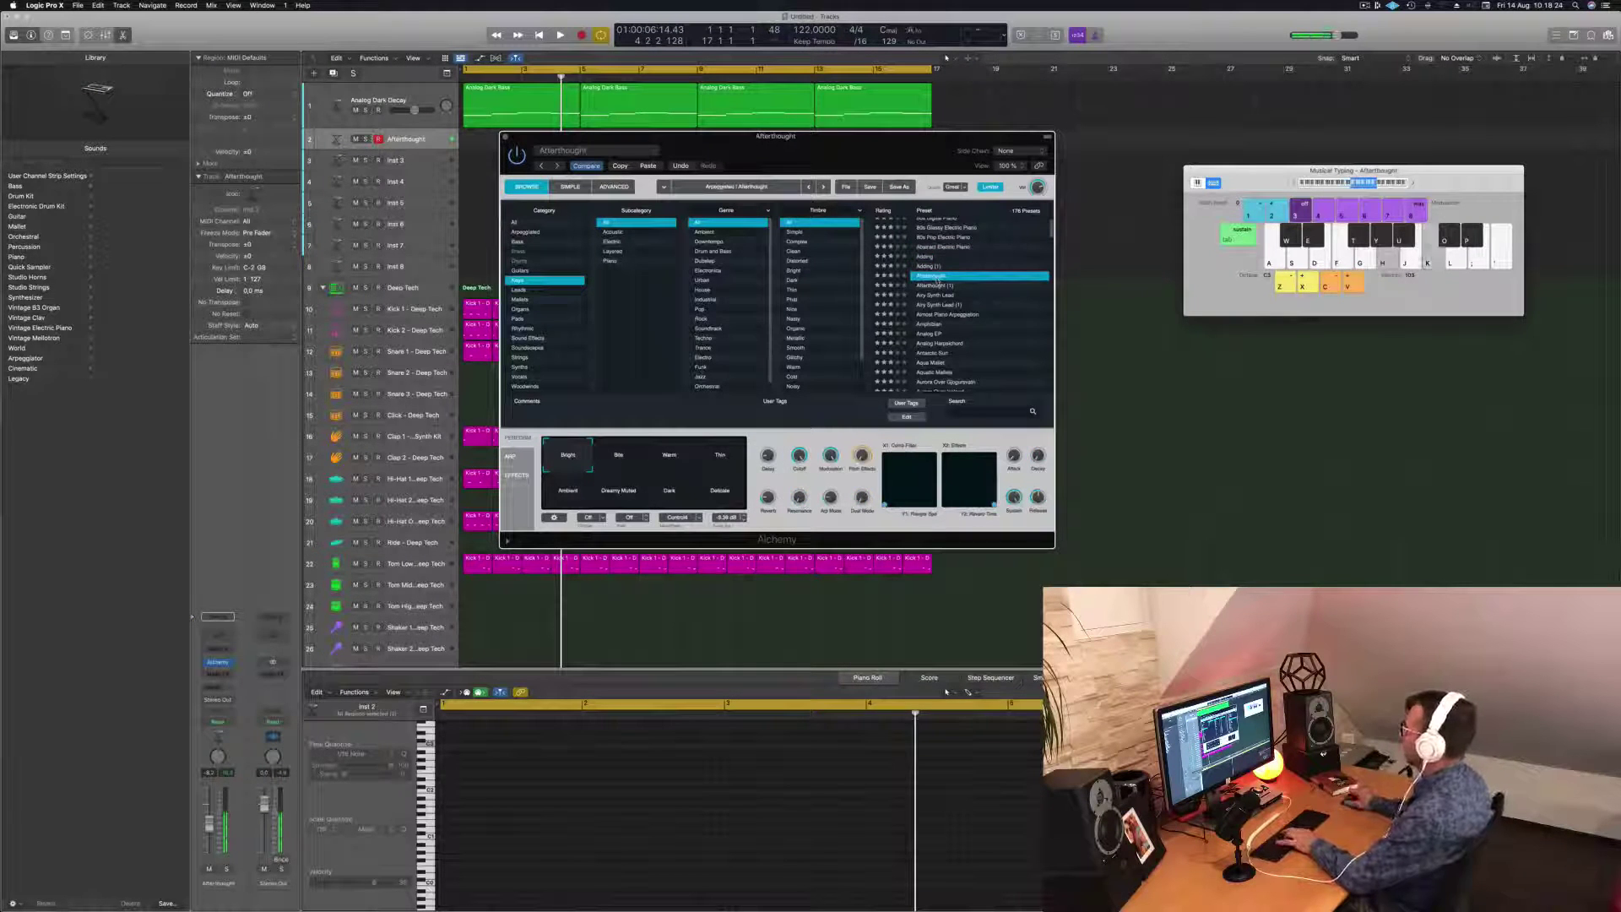
Step: Load the Analog Harpsichord preset in Alchemy and audition it with a few played notes
{"action": "scroll", "coordinate": [970, 338], "scroll_direction": "down", "scroll_amount": 2}
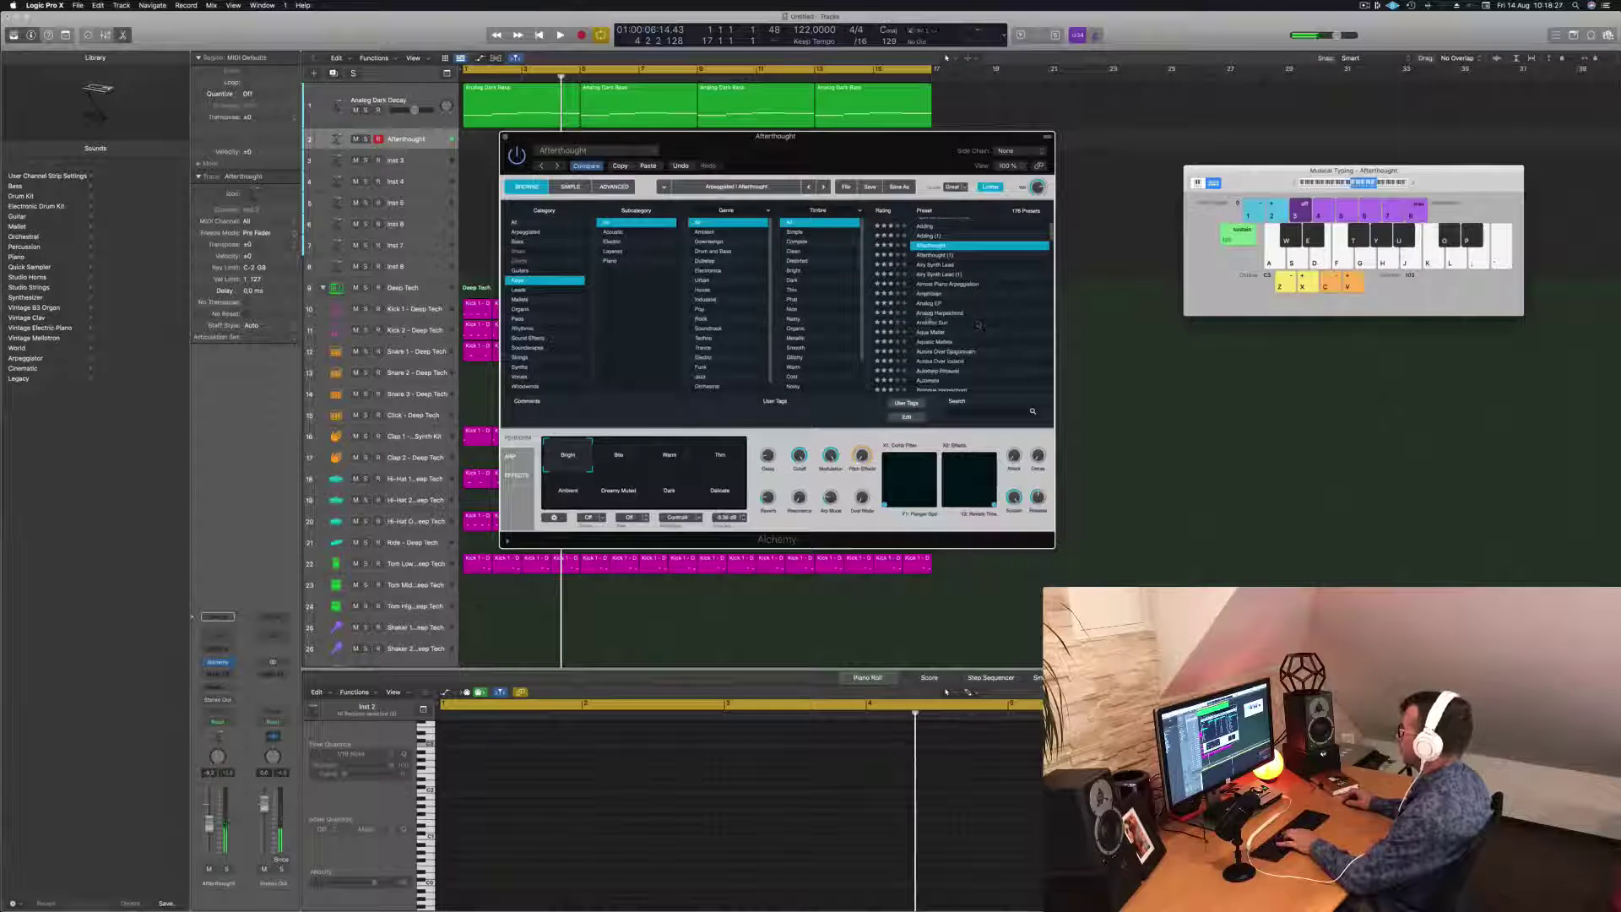
{"action": "left_click", "coordinate": [931, 313]}
{"action": "key", "text": "f"}
{"action": "key", "text": "h"}
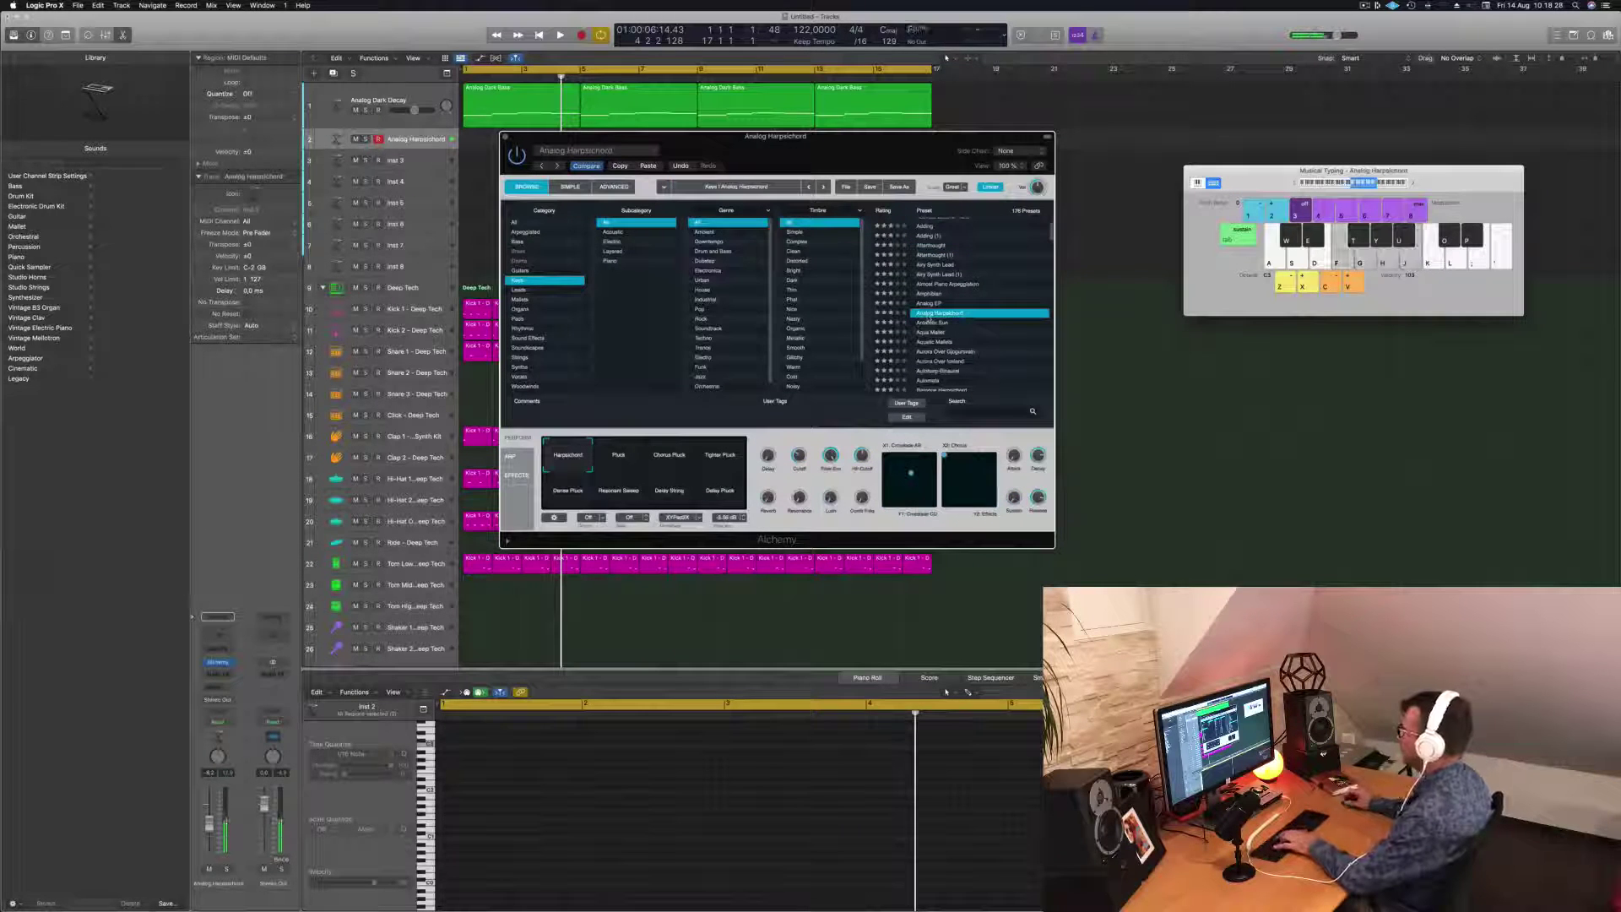
{"action": "key", "text": "g"}
{"action": "key", "text": "j"}
Step: Add a Bus 6 send to the Analog Harpsichord track, turn it up, and insert the SilverVerb reverb on its aux
{"action": "left_click", "coordinate": [218, 685]}
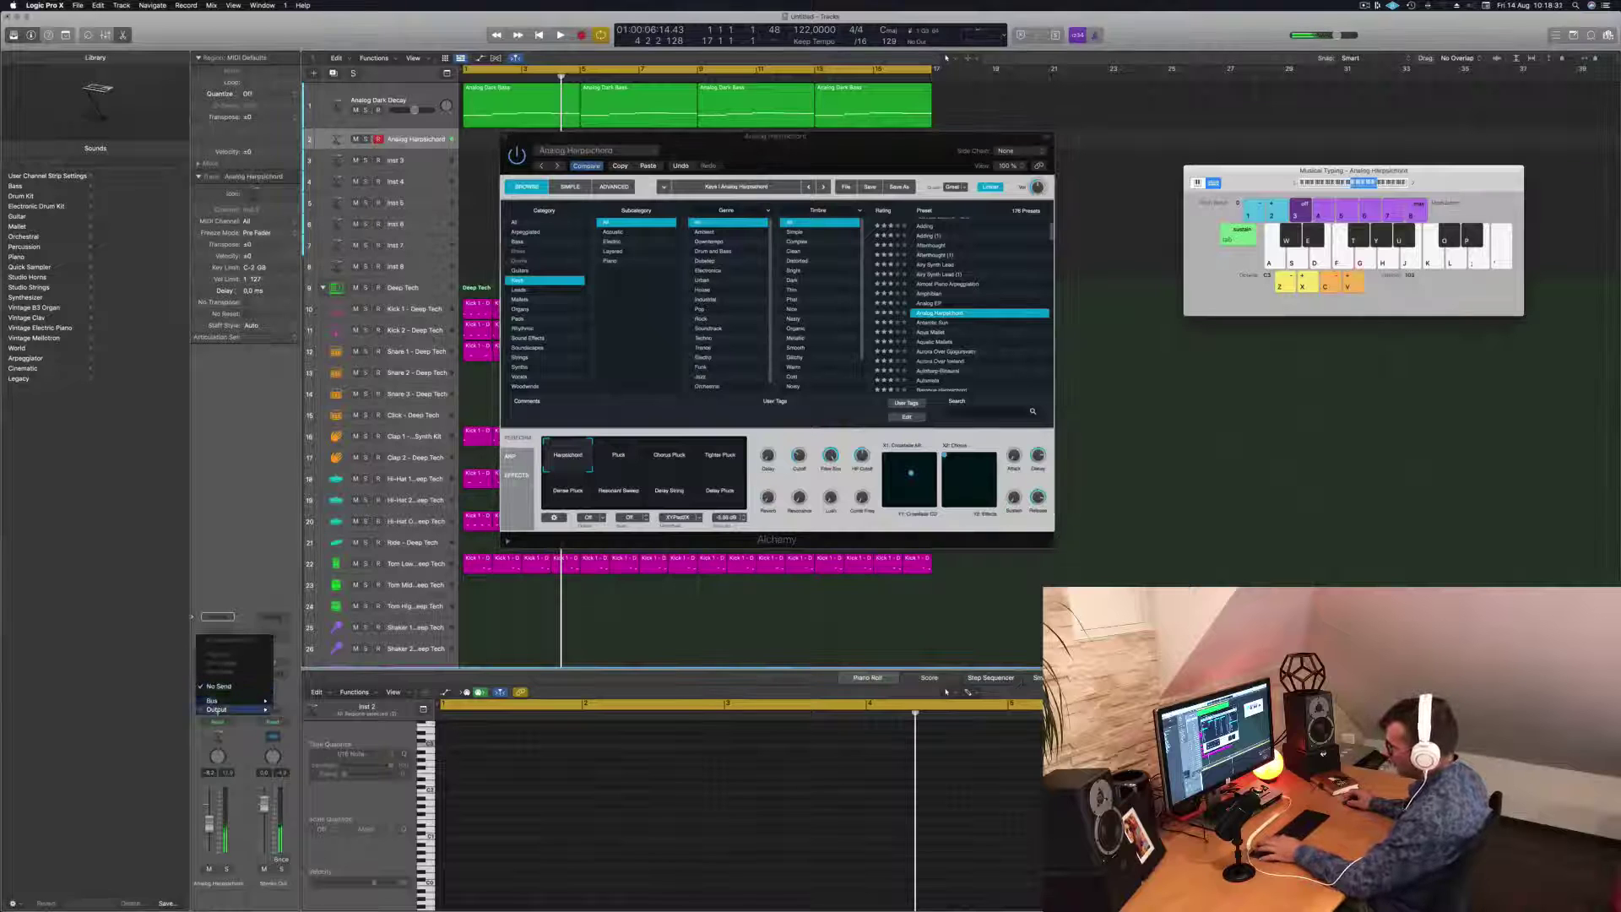
{"action": "mouse_move", "coordinate": [219, 703]}
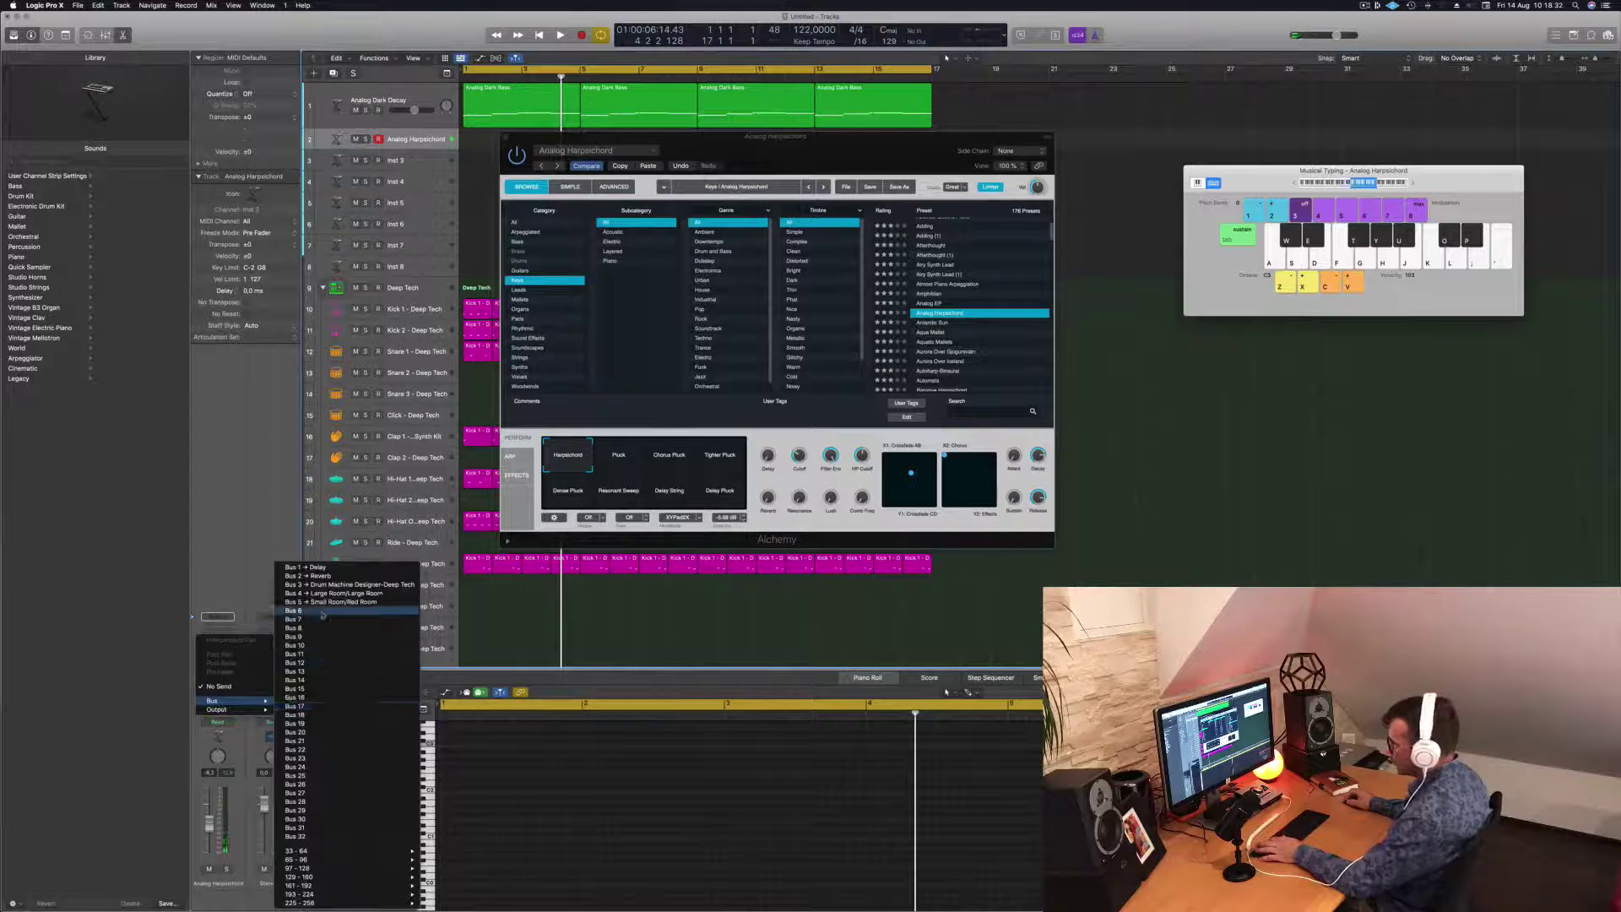
{"action": "left_click", "coordinate": [319, 610]}
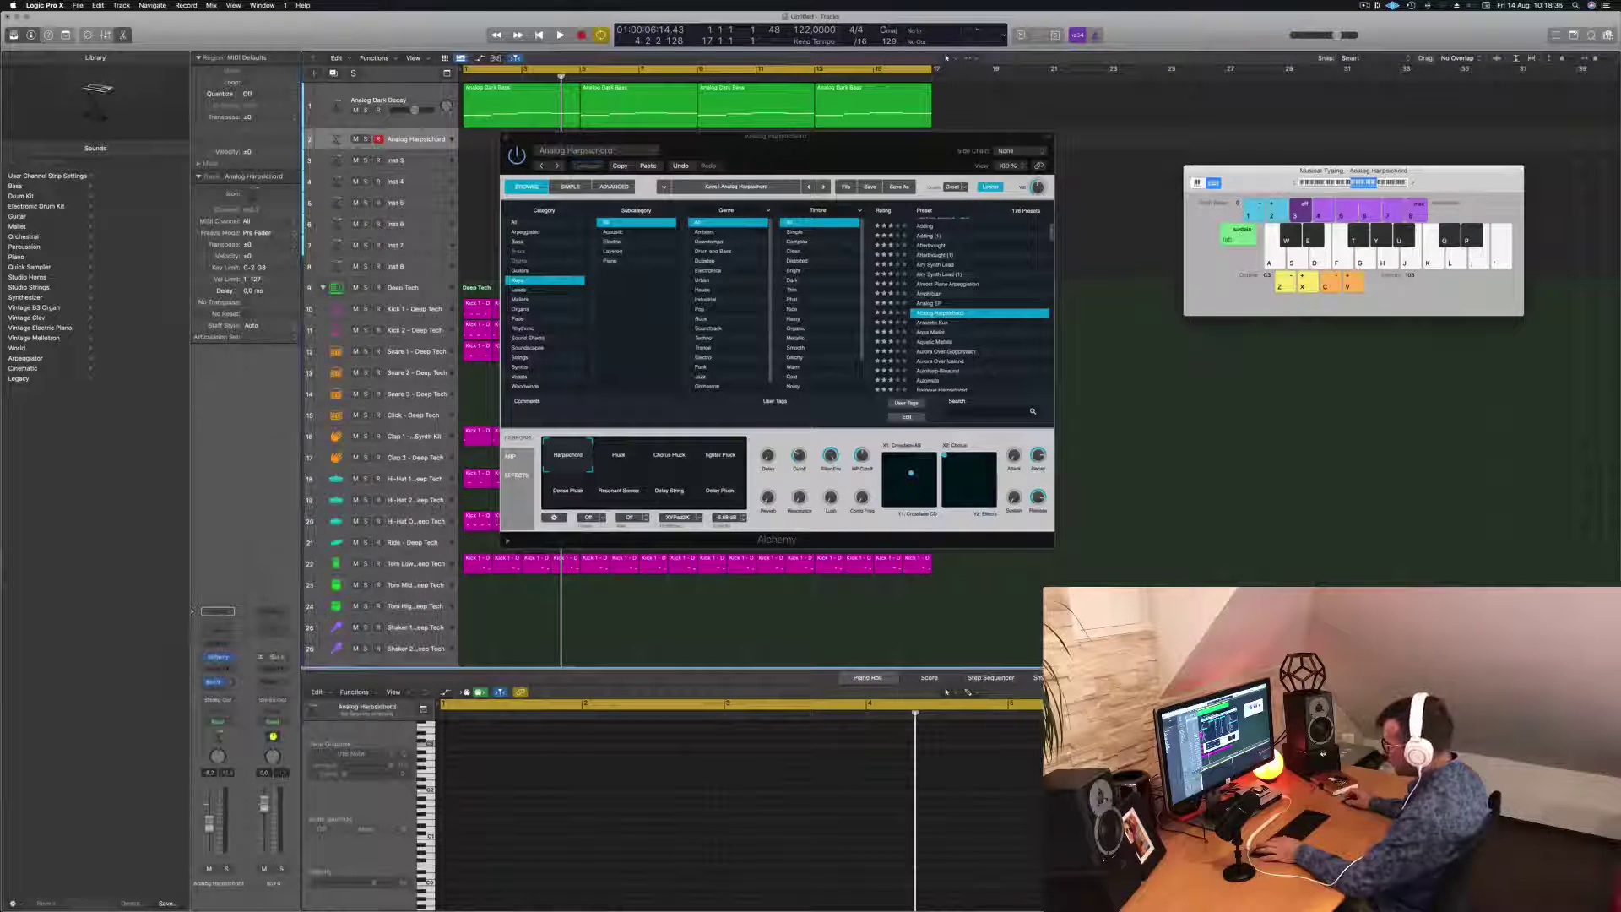
{"action": "left_click", "coordinate": [274, 667]}
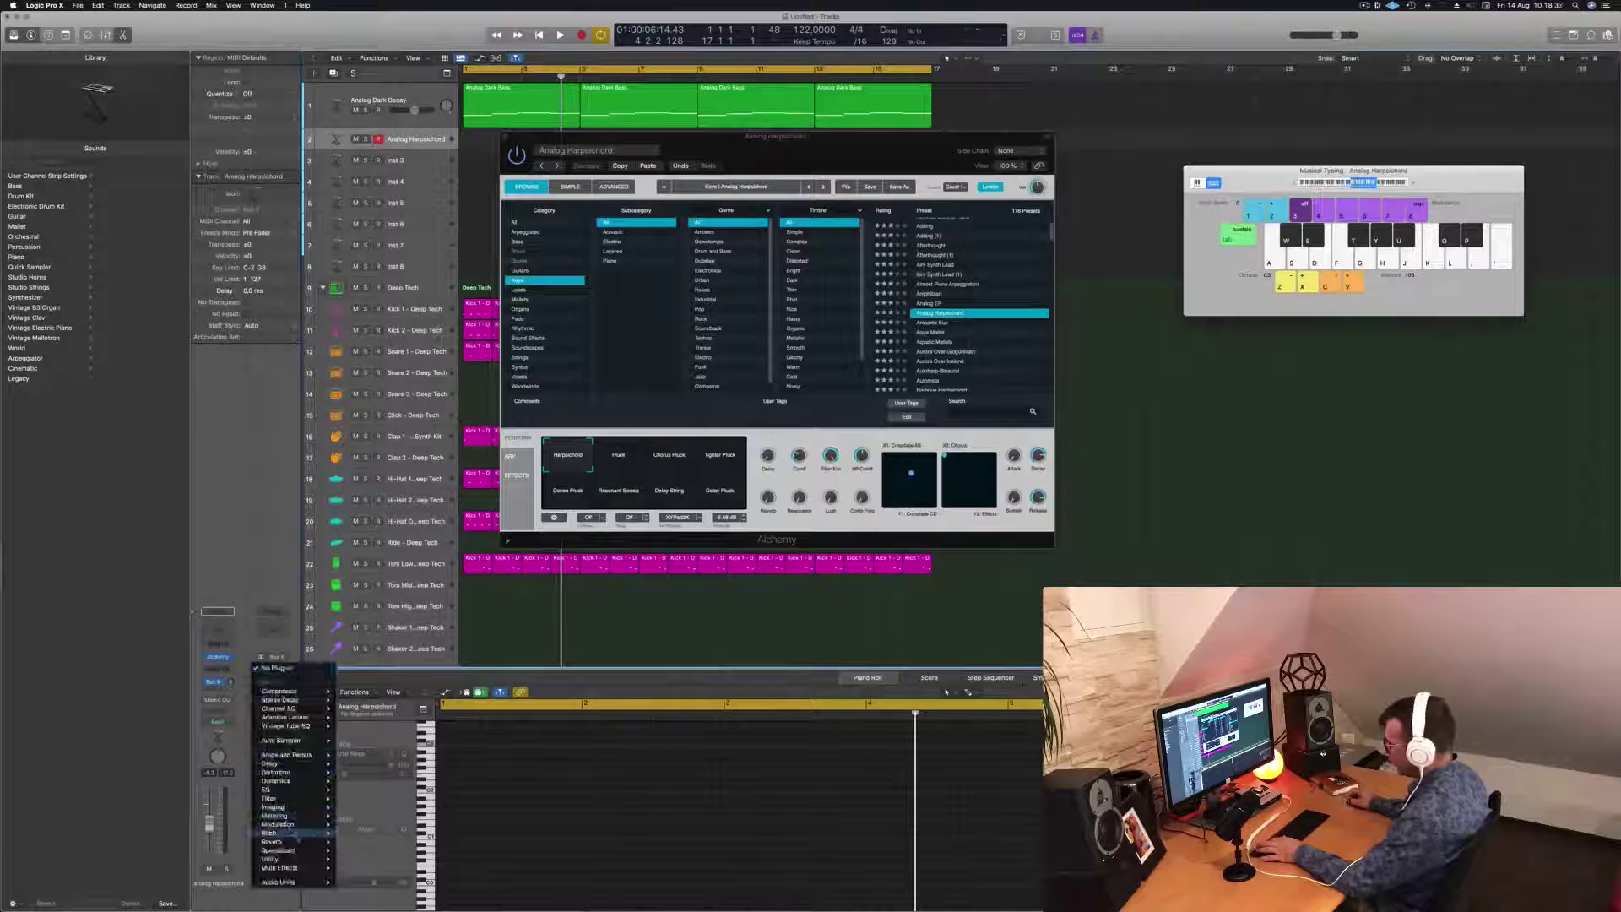
{"action": "mouse_move", "coordinate": [293, 833]}
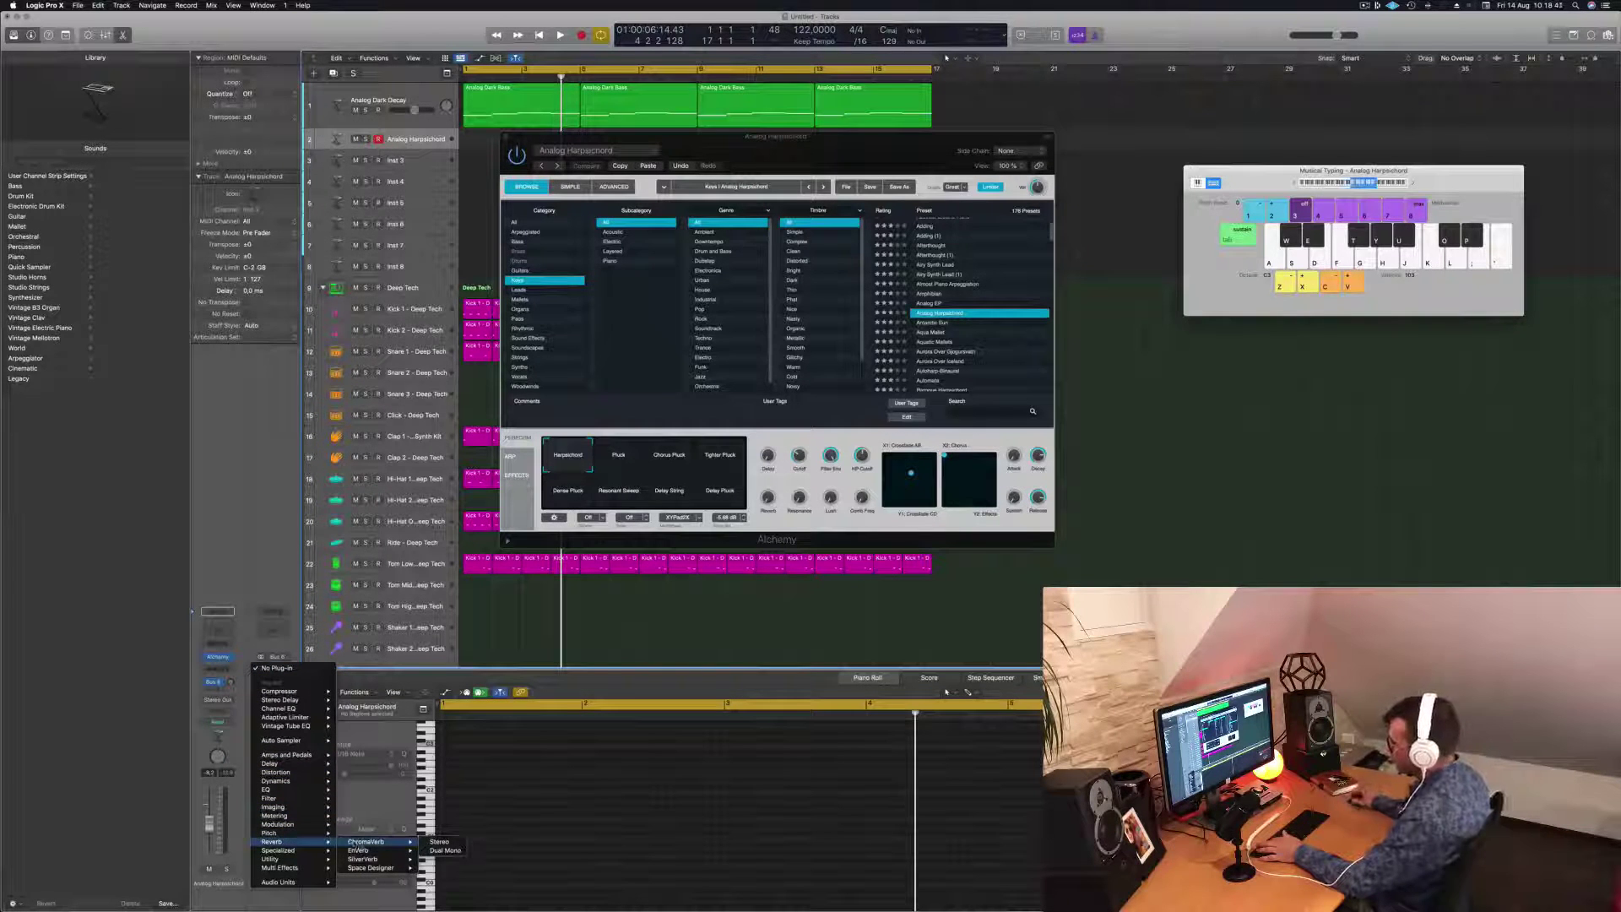
{"action": "mouse_move", "coordinate": [364, 859]}
{"action": "left_click", "coordinate": [441, 859]}
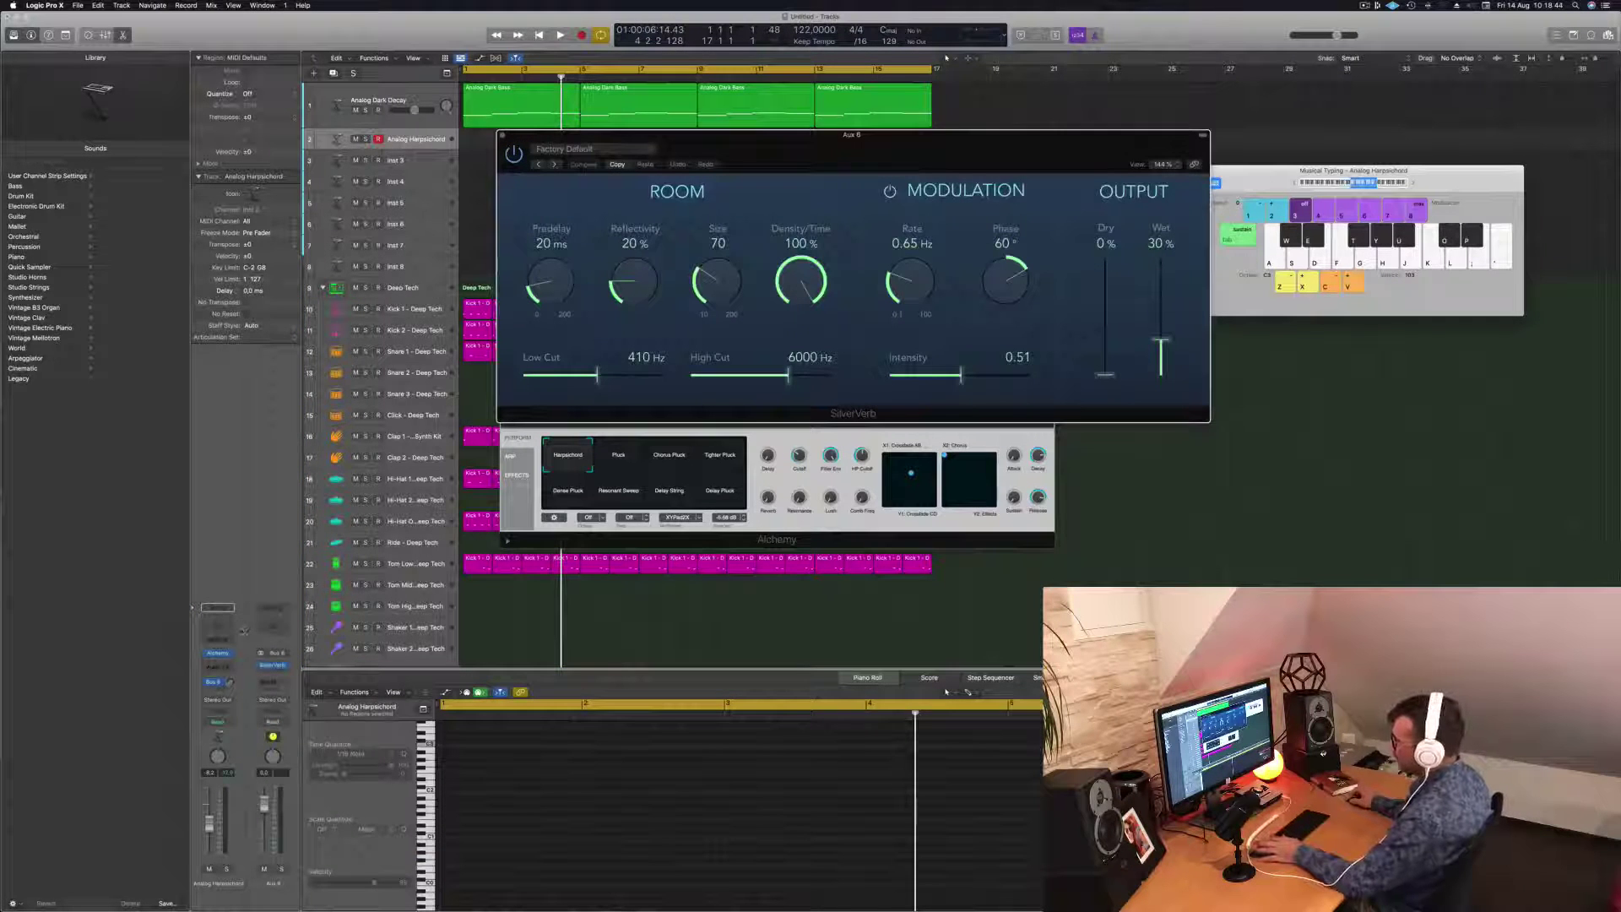
{"action": "left_click", "coordinate": [237, 641]}
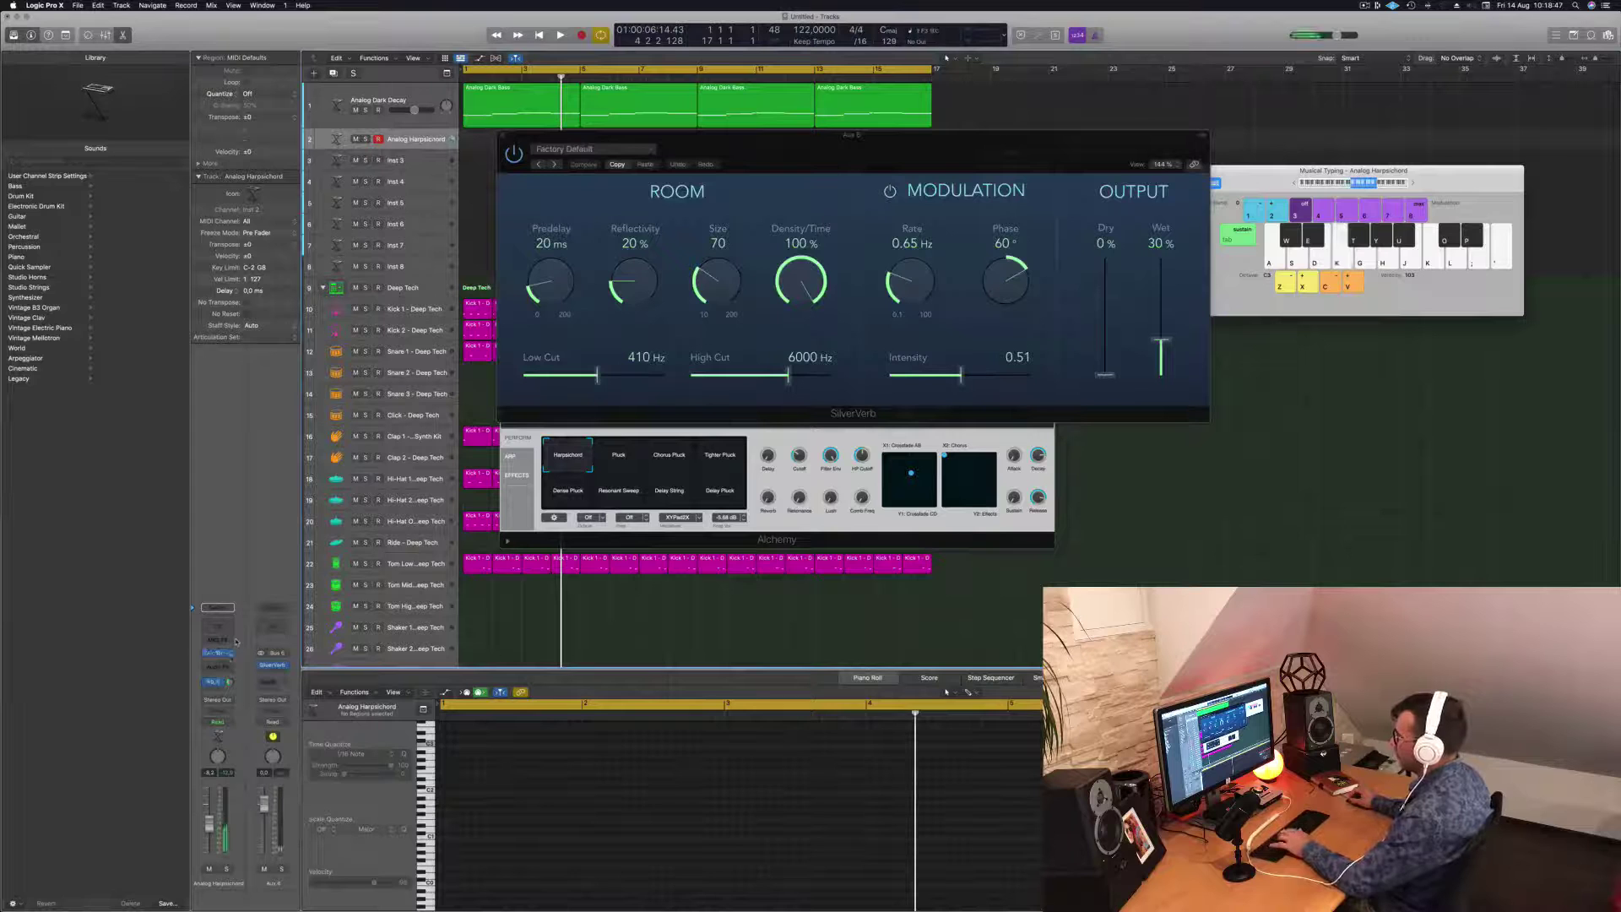
Step: Load the SilverVerb preset with 92% reflectivity and size 162, set the wet output to 100% and close the reverb
{"action": "left_click", "coordinate": [604, 156]}
{"action": "key", "text": "Return"}
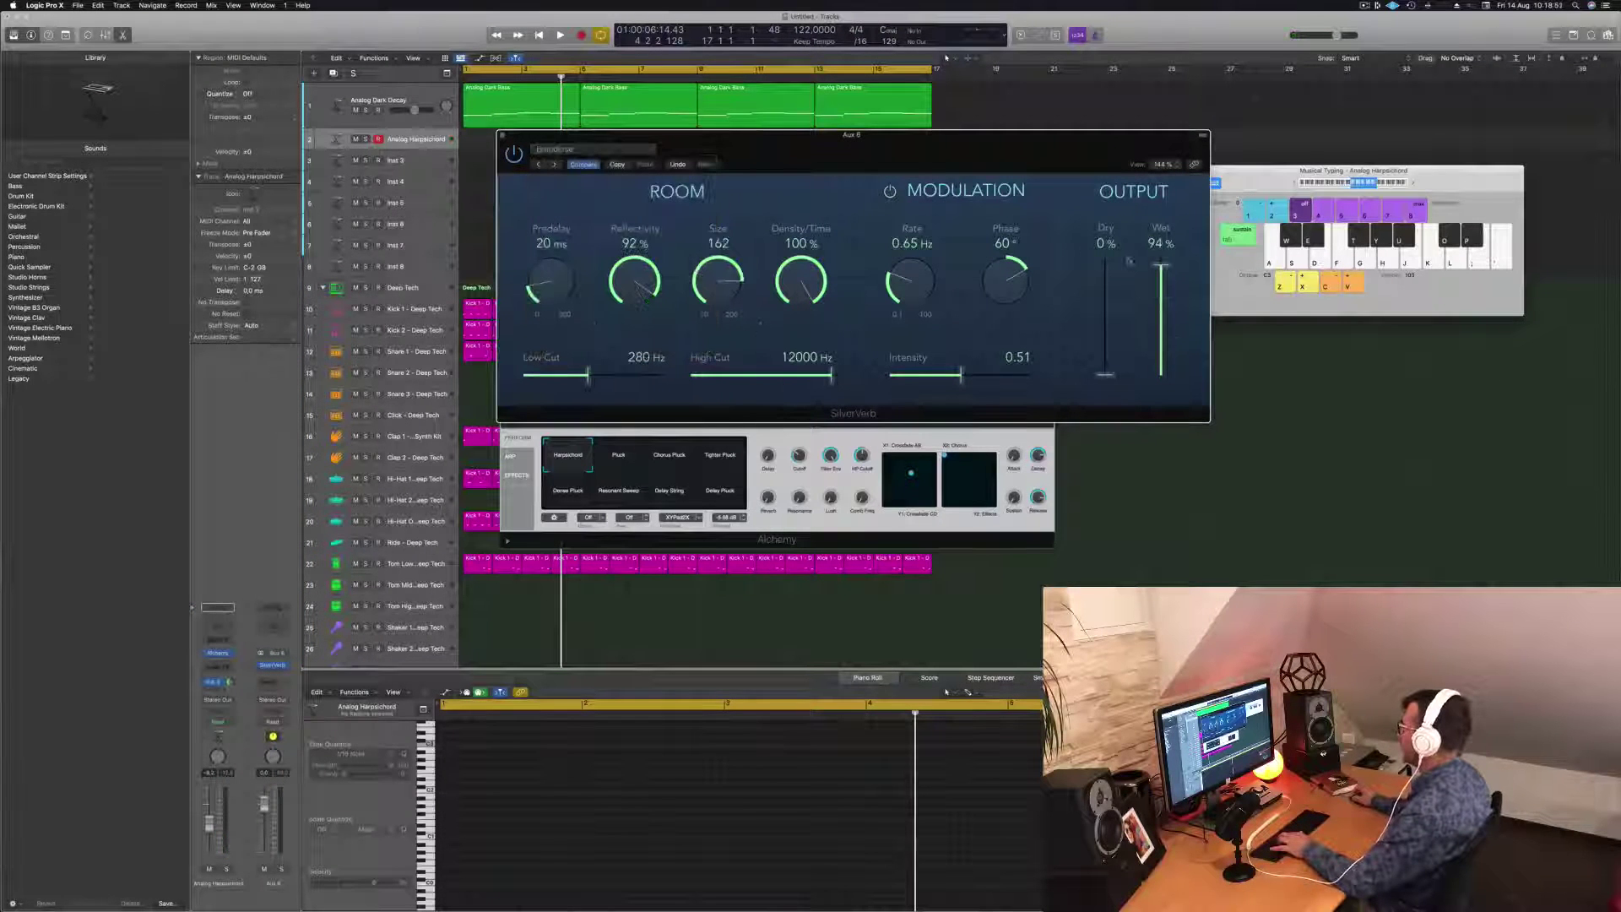
{"action": "left_click_drag", "start_coordinate": [994, 146], "coordinate": [1179, 193]}
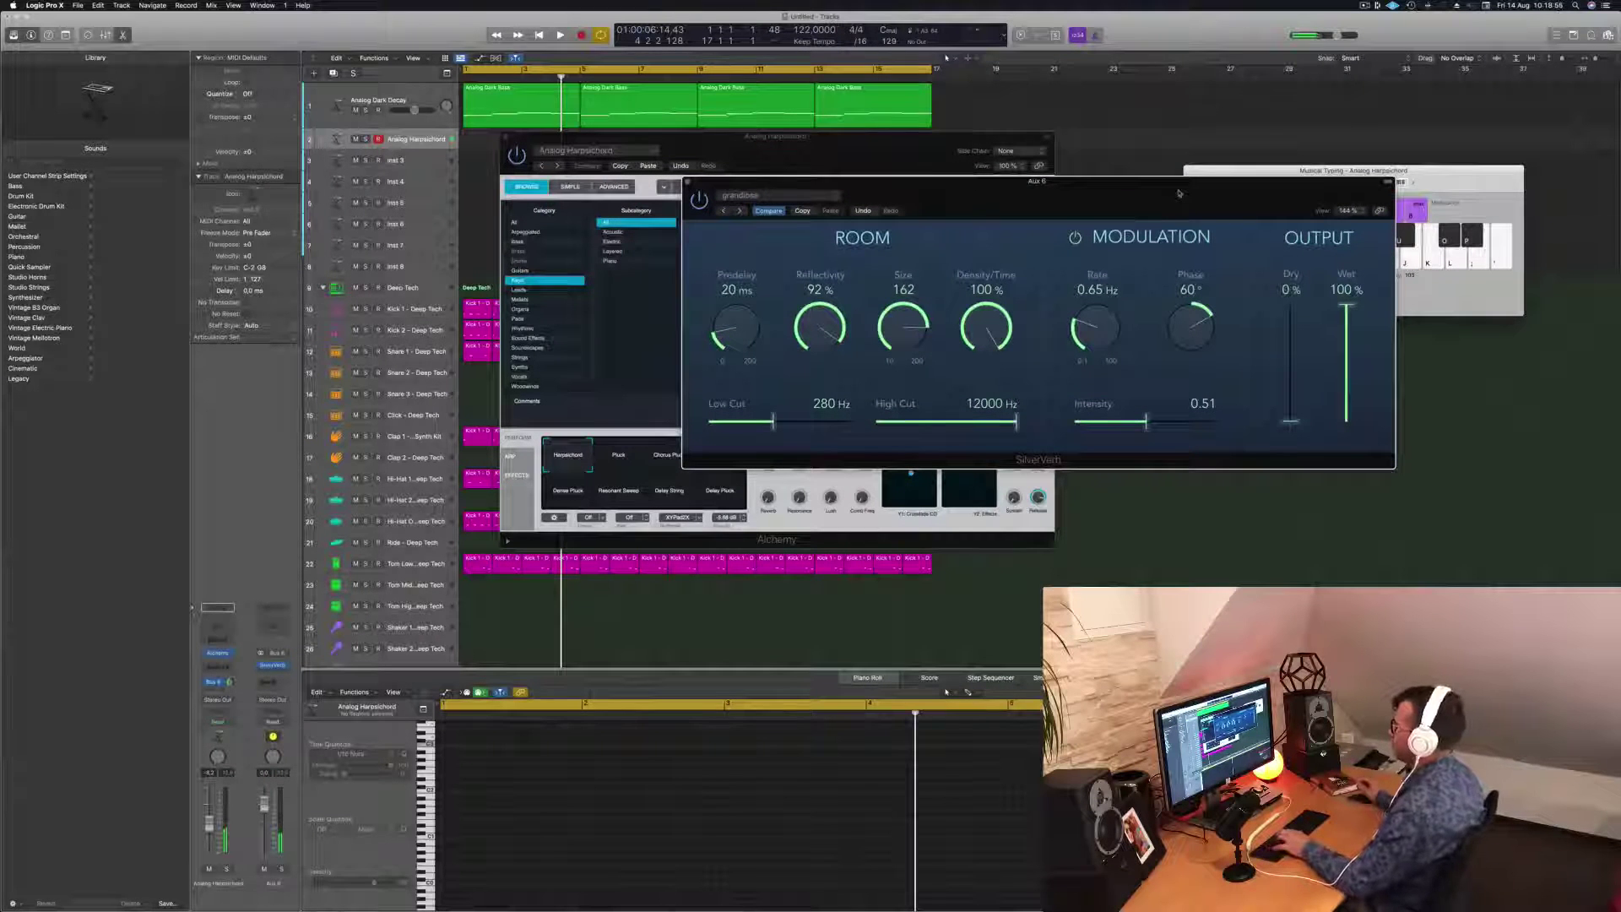
{"action": "left_click_drag", "start_coordinate": [1102, 193], "coordinate": [1121, 193]}
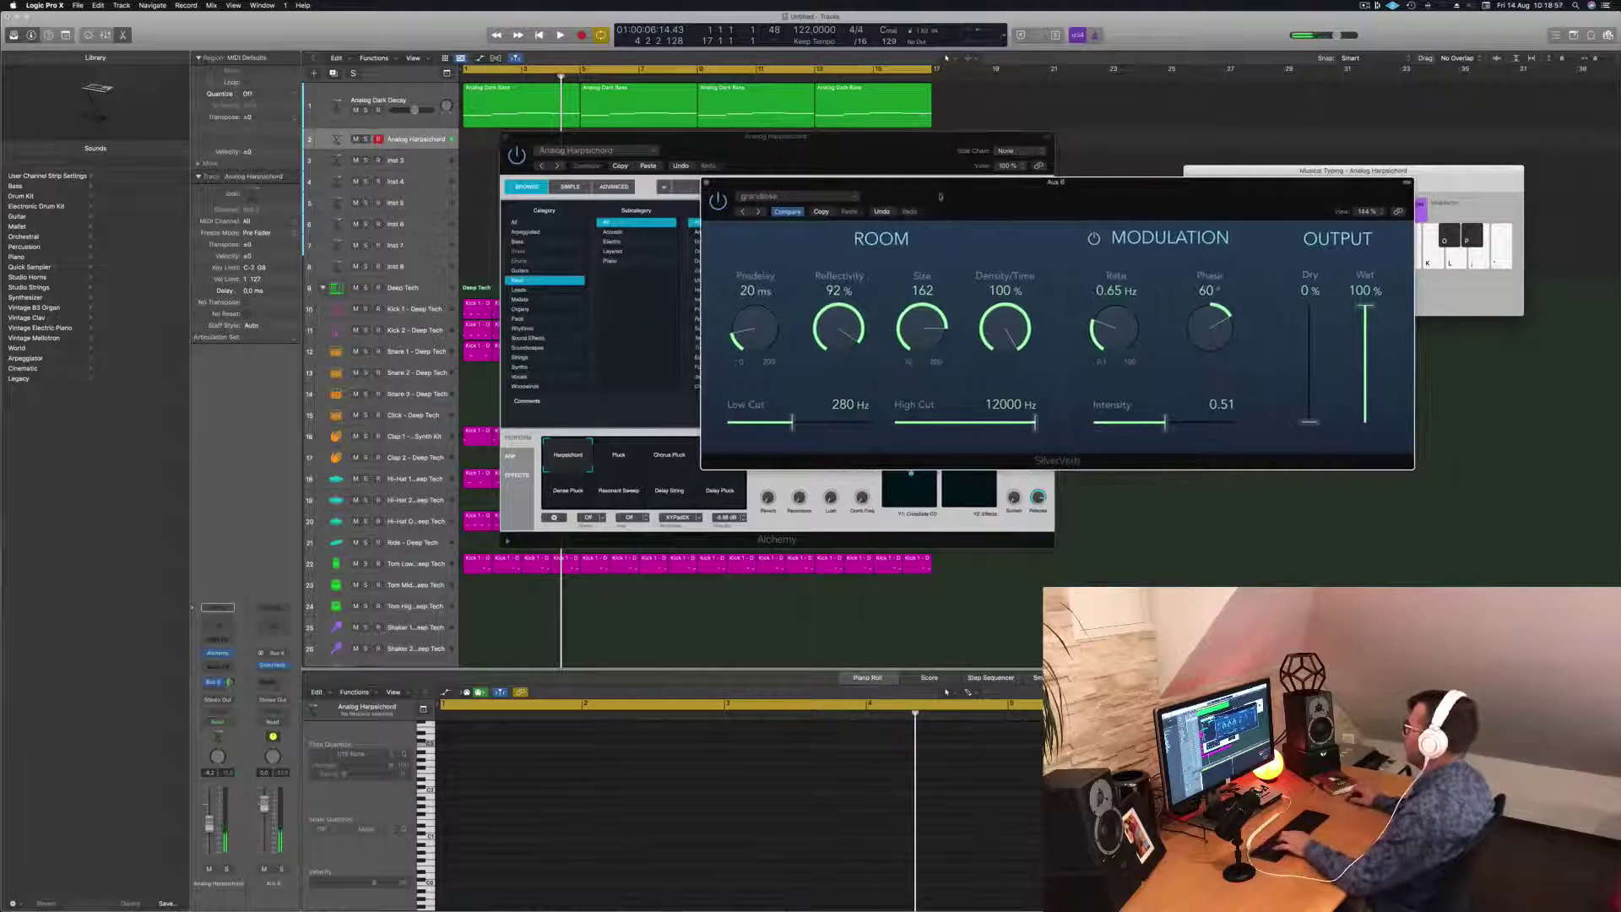
{"action": "left_click", "coordinate": [705, 183]}
Step: Start playback and try out notes with the Analog Harpsichord sound over the drums and bass
{"action": "left_click_drag", "start_coordinate": [825, 167], "coordinate": [865, 155]}
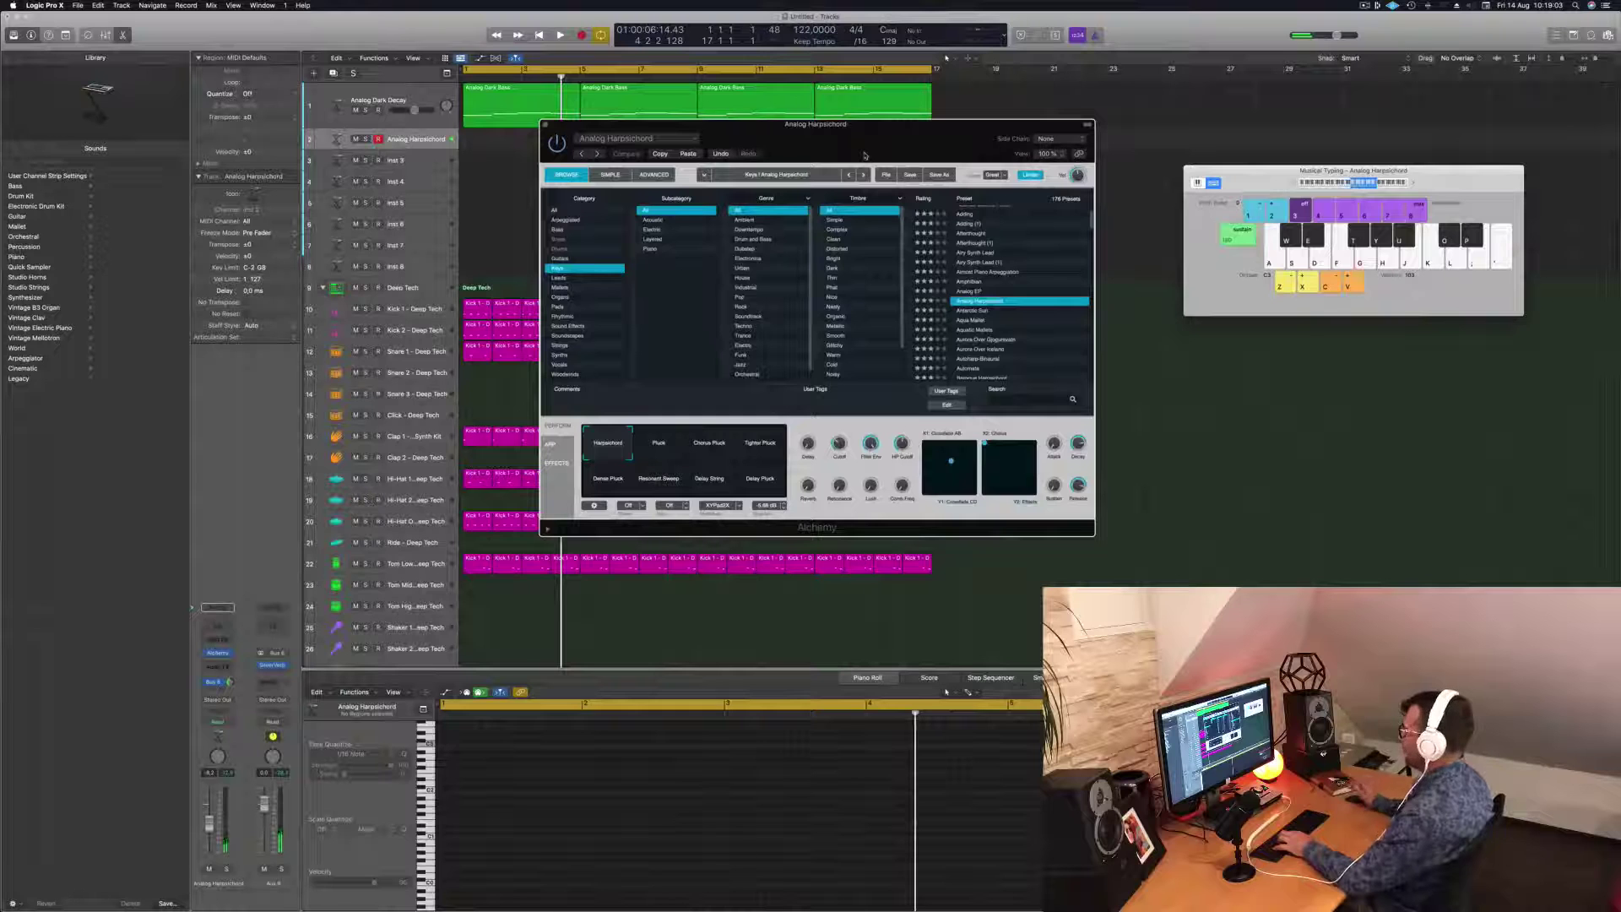
{"action": "key", "text": "space"}
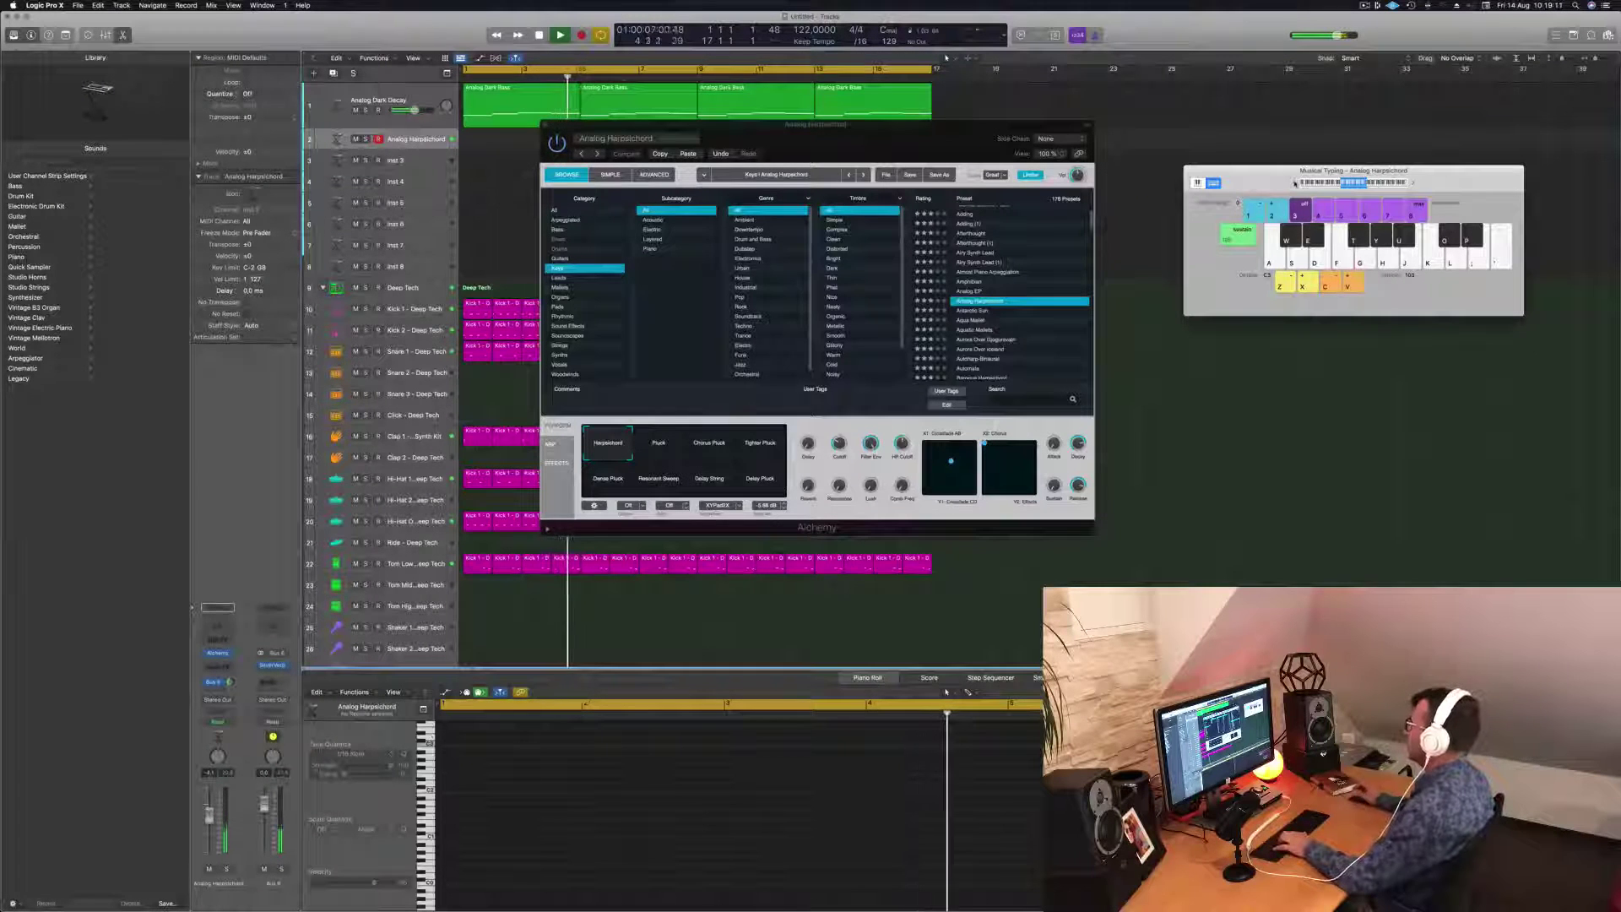
{"action": "key", "text": "g"}
{"action": "key", "text": "s"}
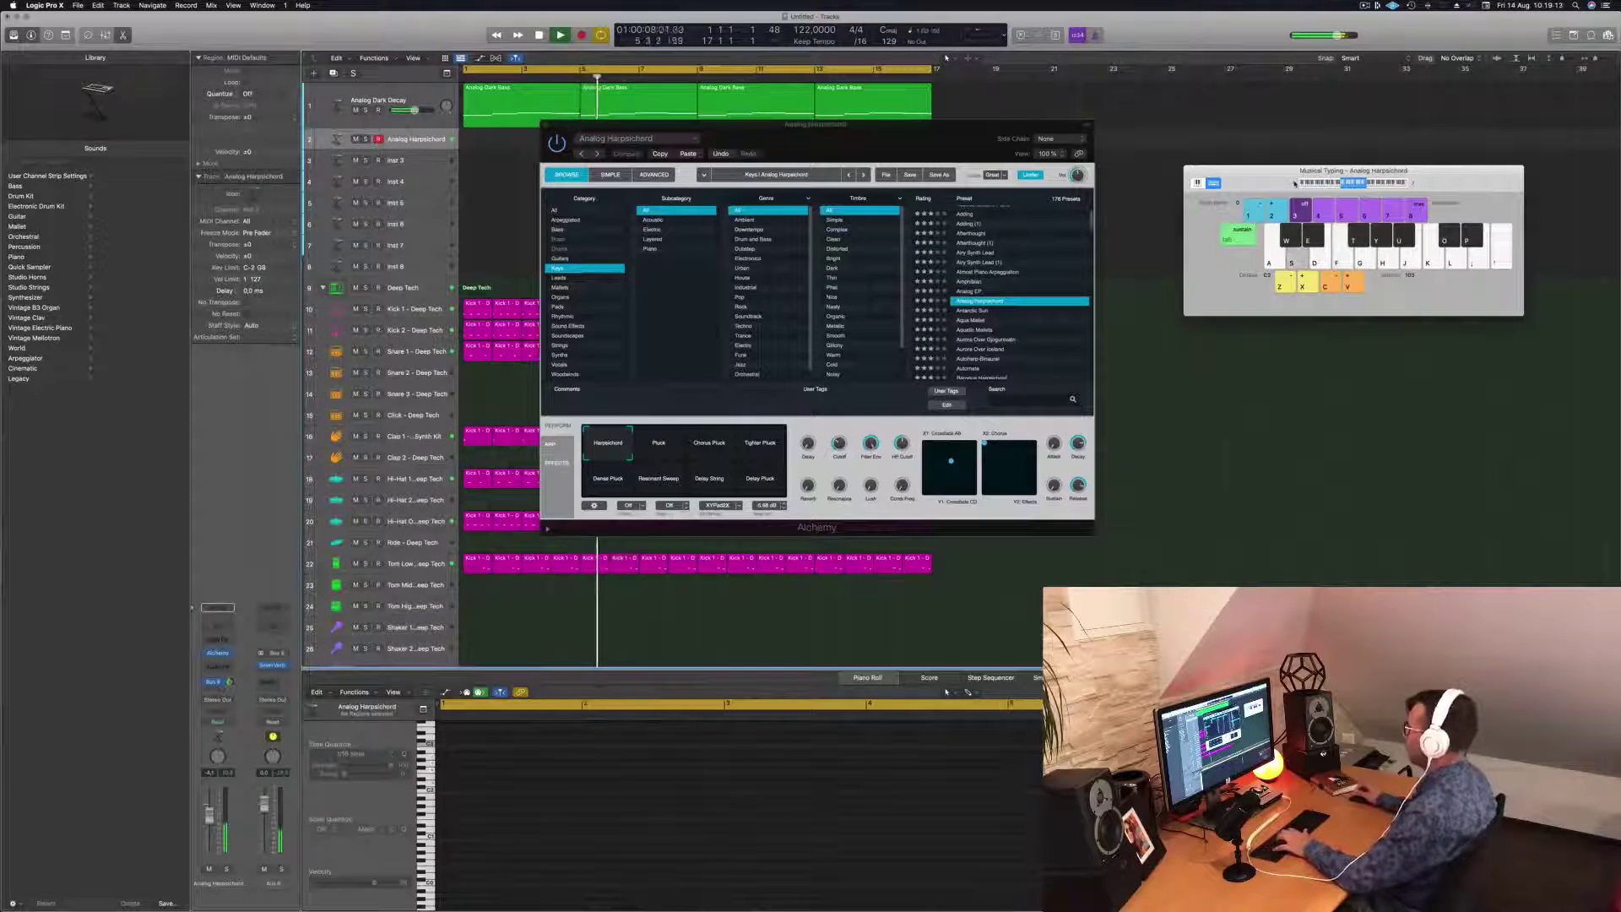
{"action": "key", "text": "a"}
{"action": "key", "text": "h"}
{"action": "key", "text": "f"}
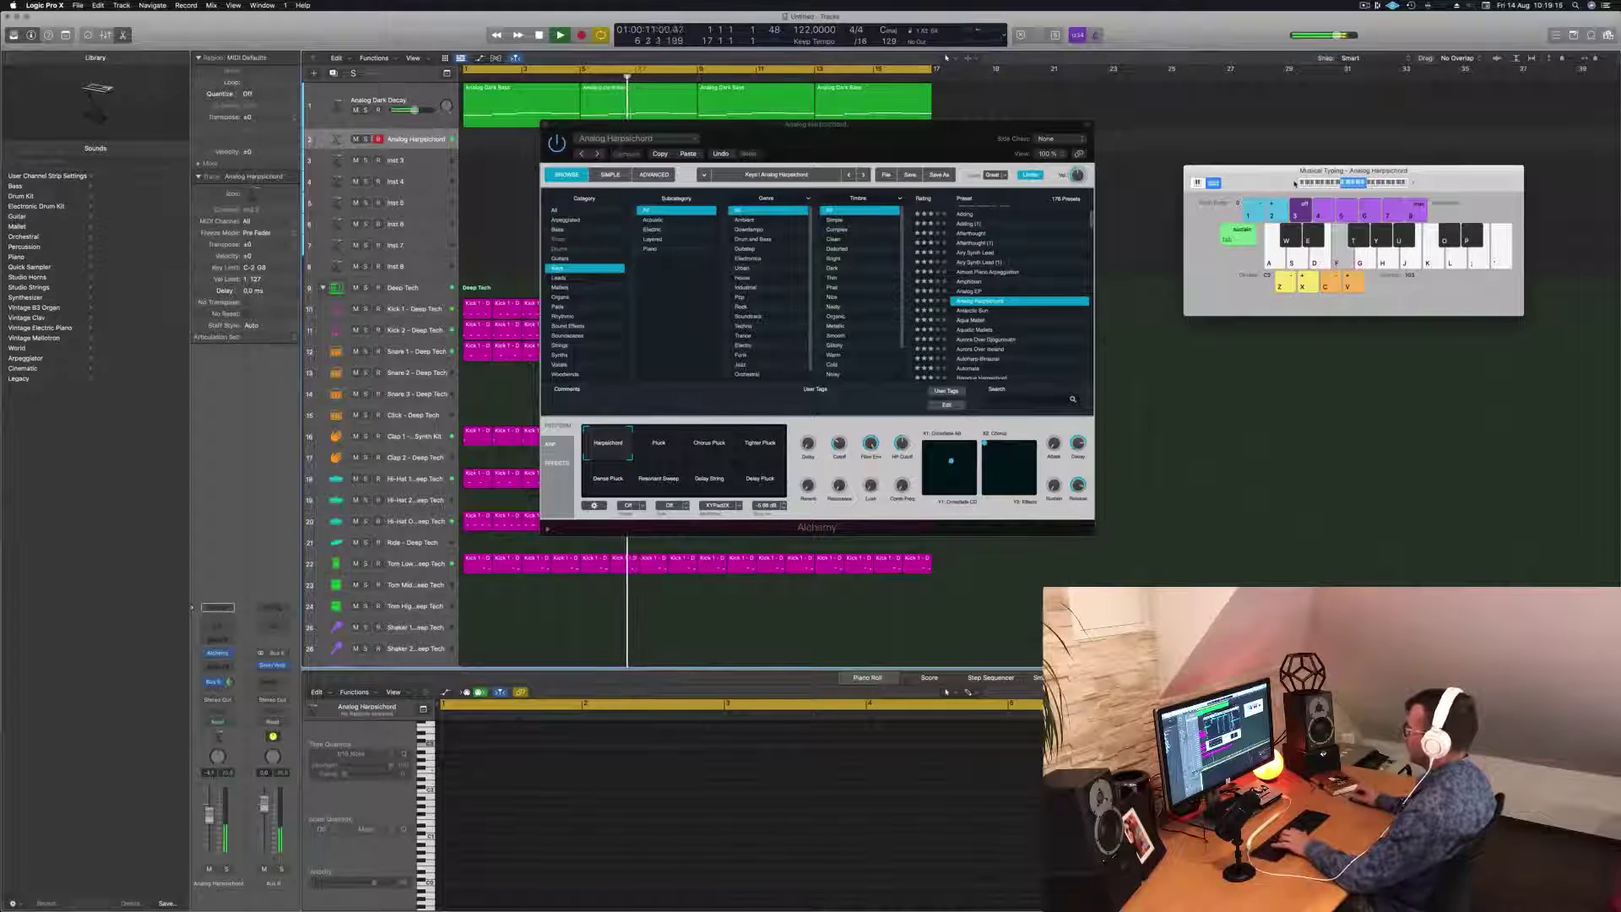
Step: Audition the Pluck and Chorus Pluck variations of Analog Harpsichord with played notes while the track runs
{"action": "left_click", "coordinate": [652, 439]}
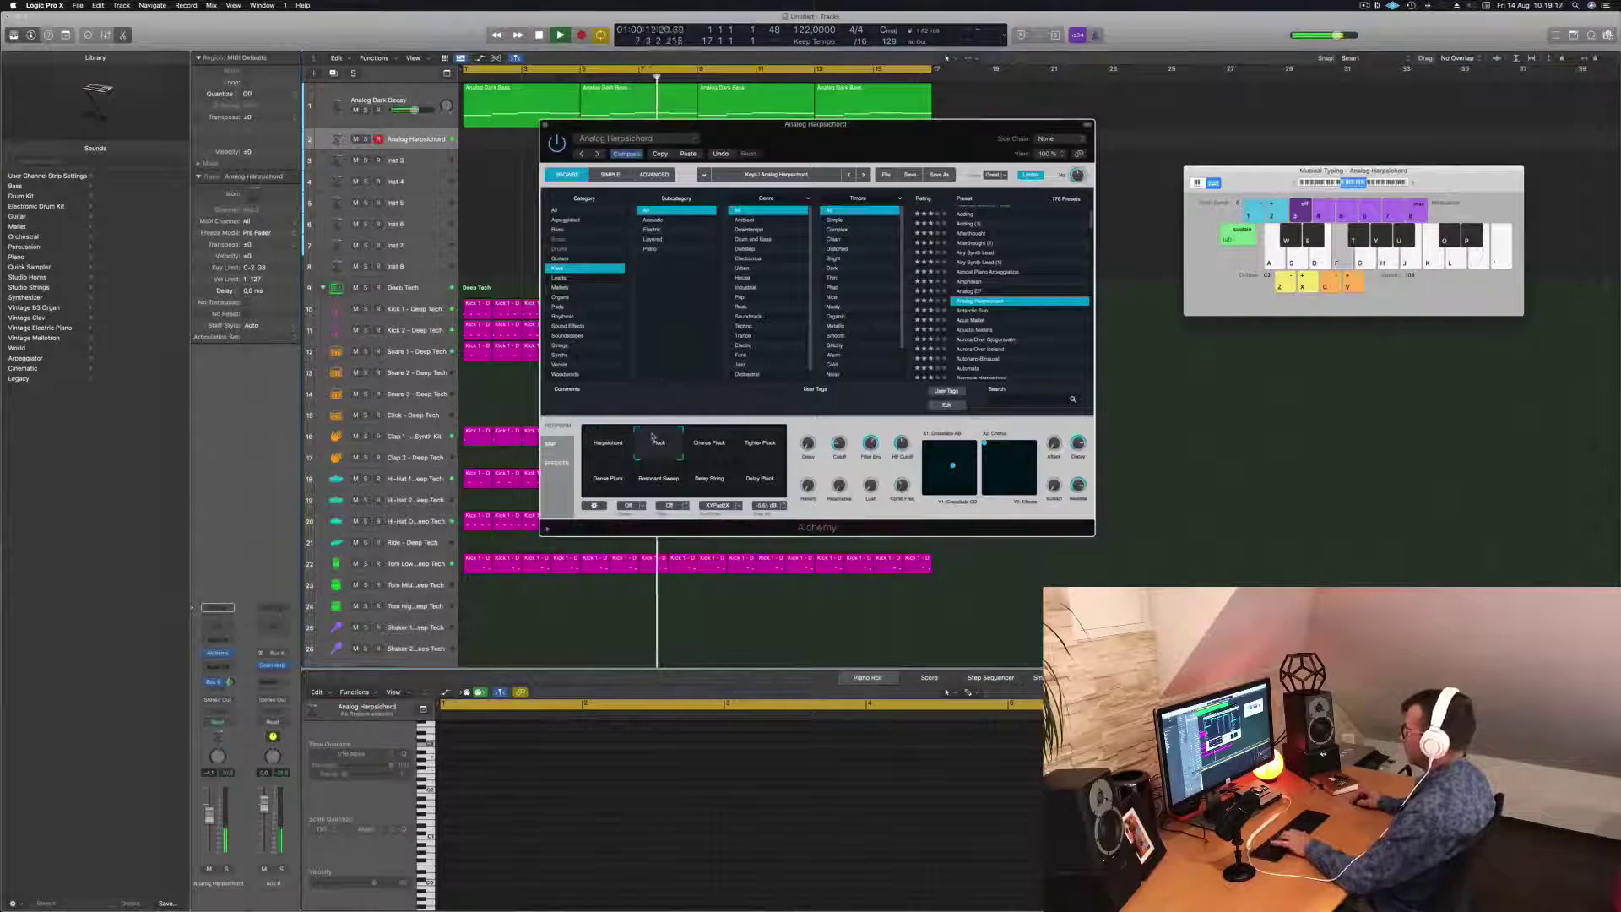
{"action": "key", "text": "f"}
{"action": "key", "text": "d"}
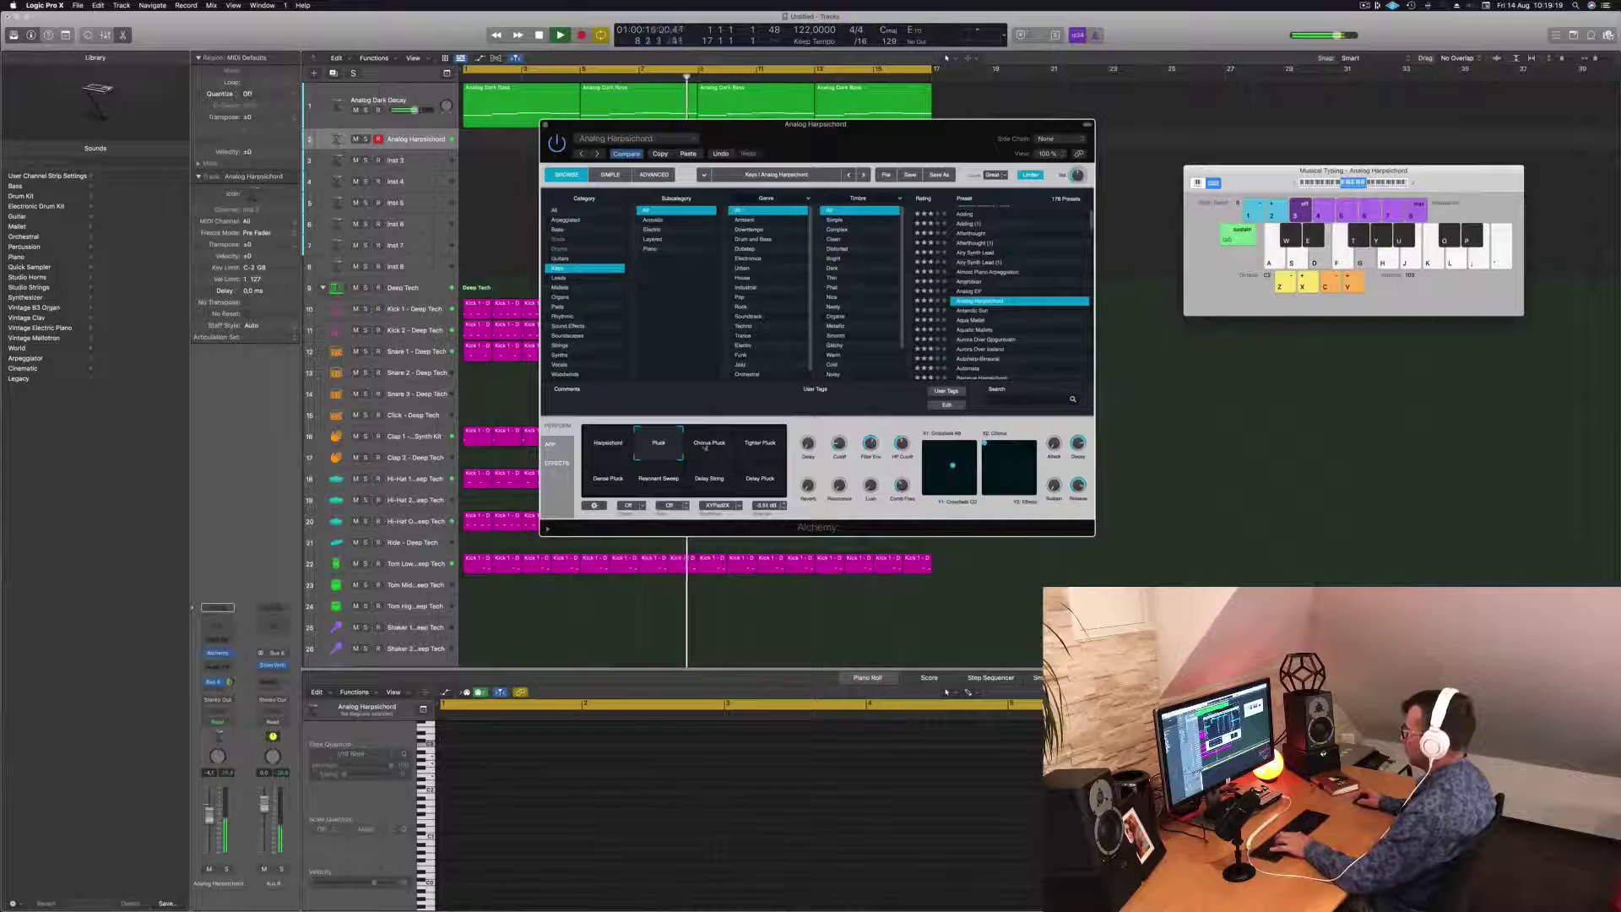
{"action": "left_click", "coordinate": [713, 444]}
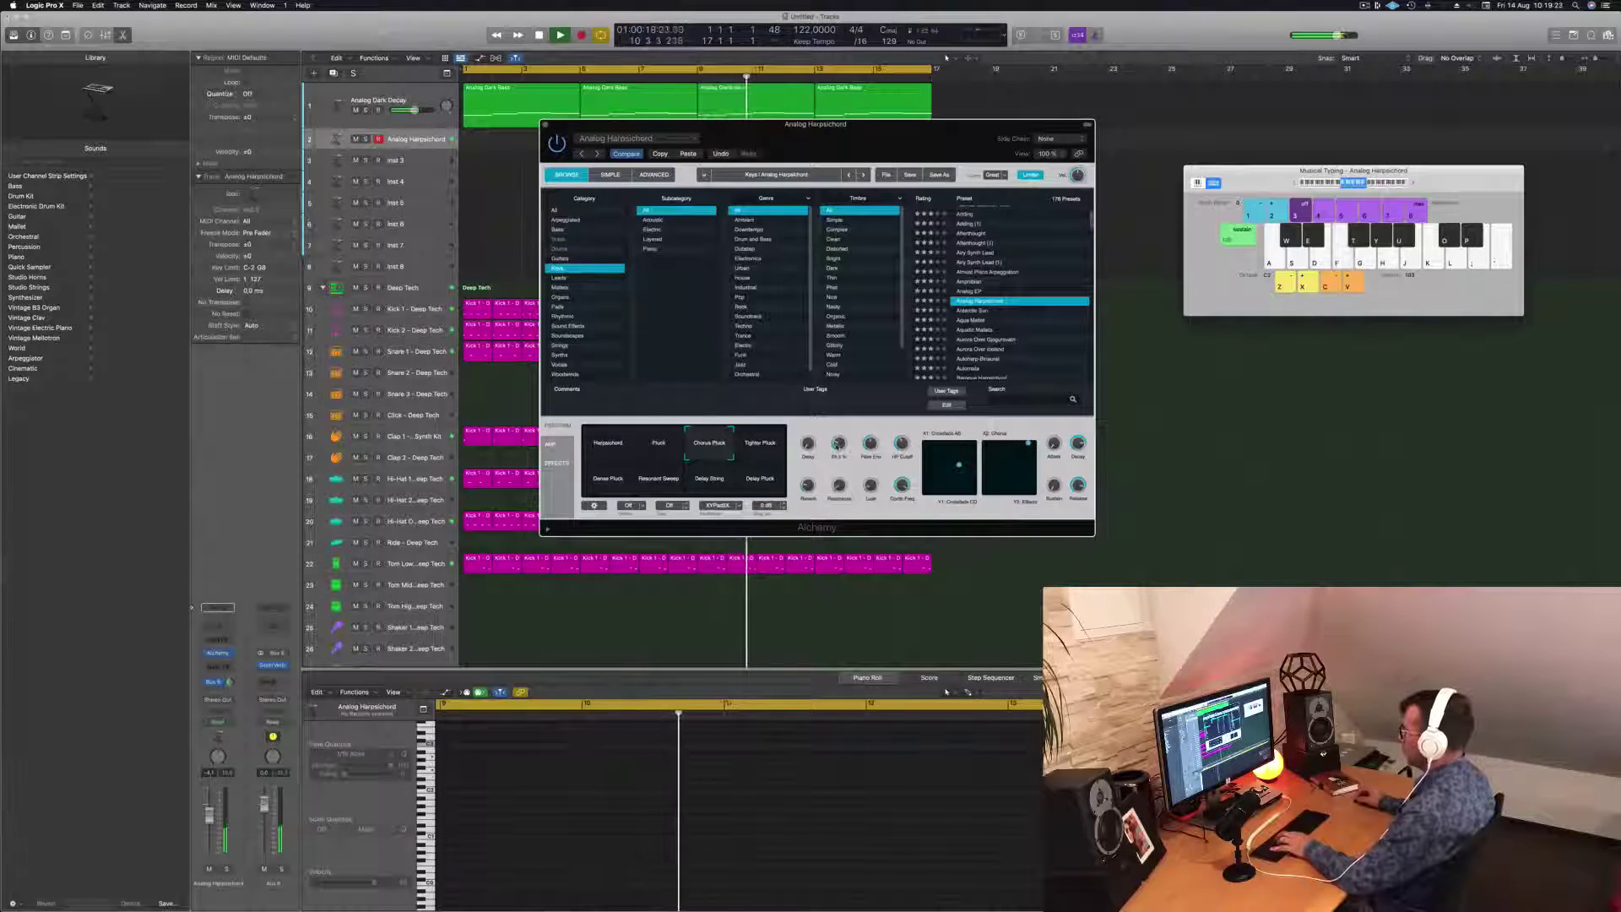
{"action": "mouse_move", "coordinate": [838, 445]}
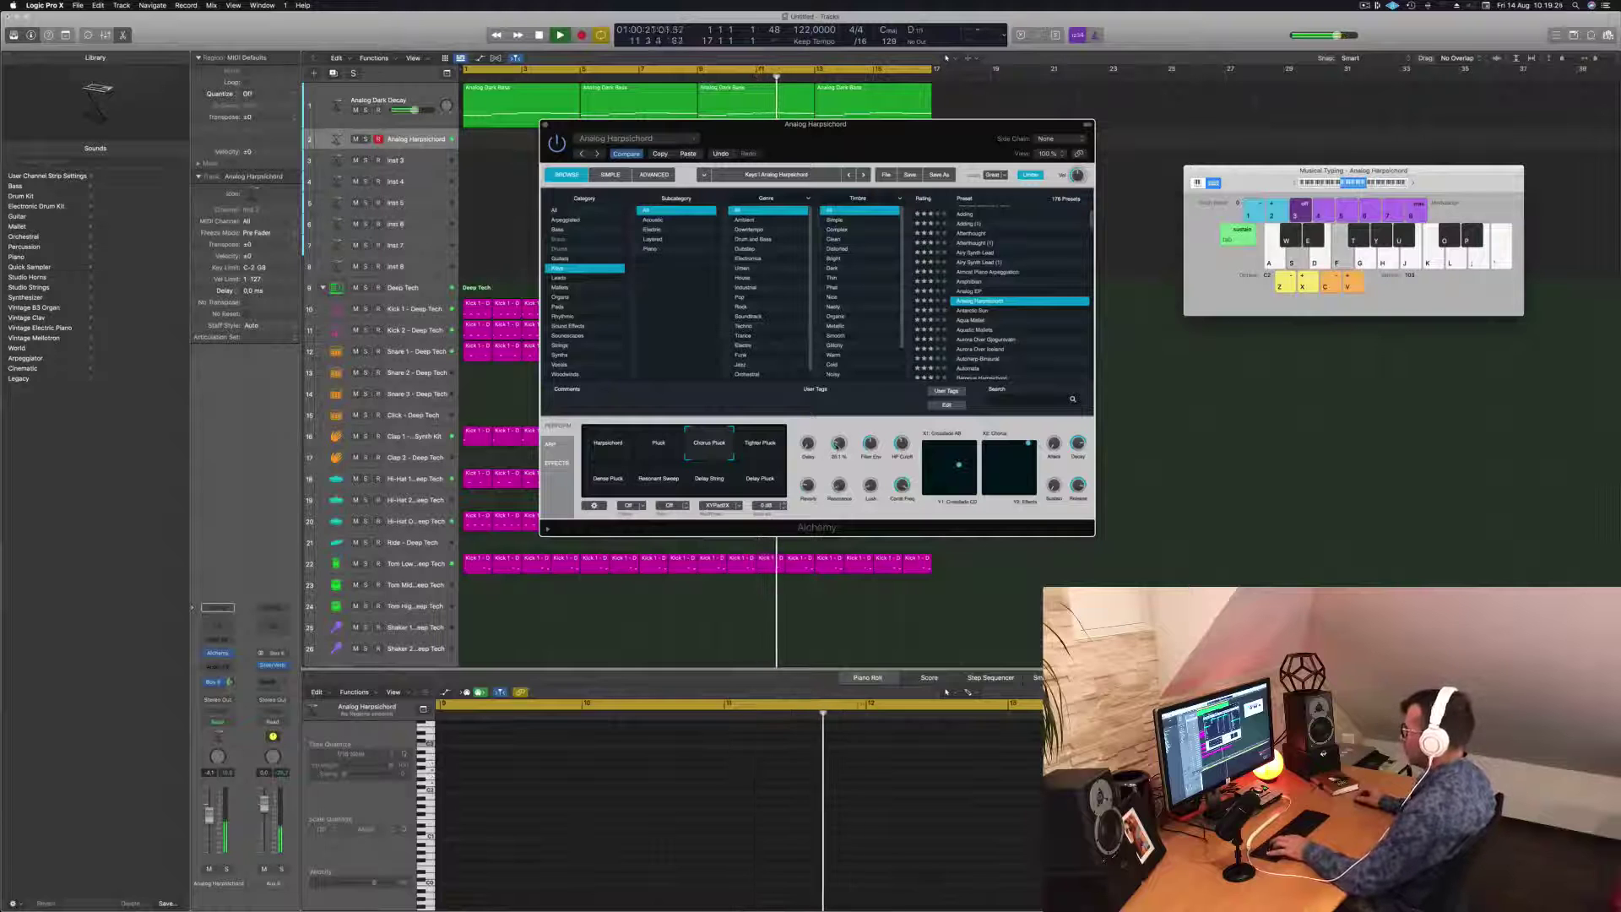
{"action": "key", "text": "a"}
{"action": "key", "text": "s"}
{"action": "key", "text": "d"}
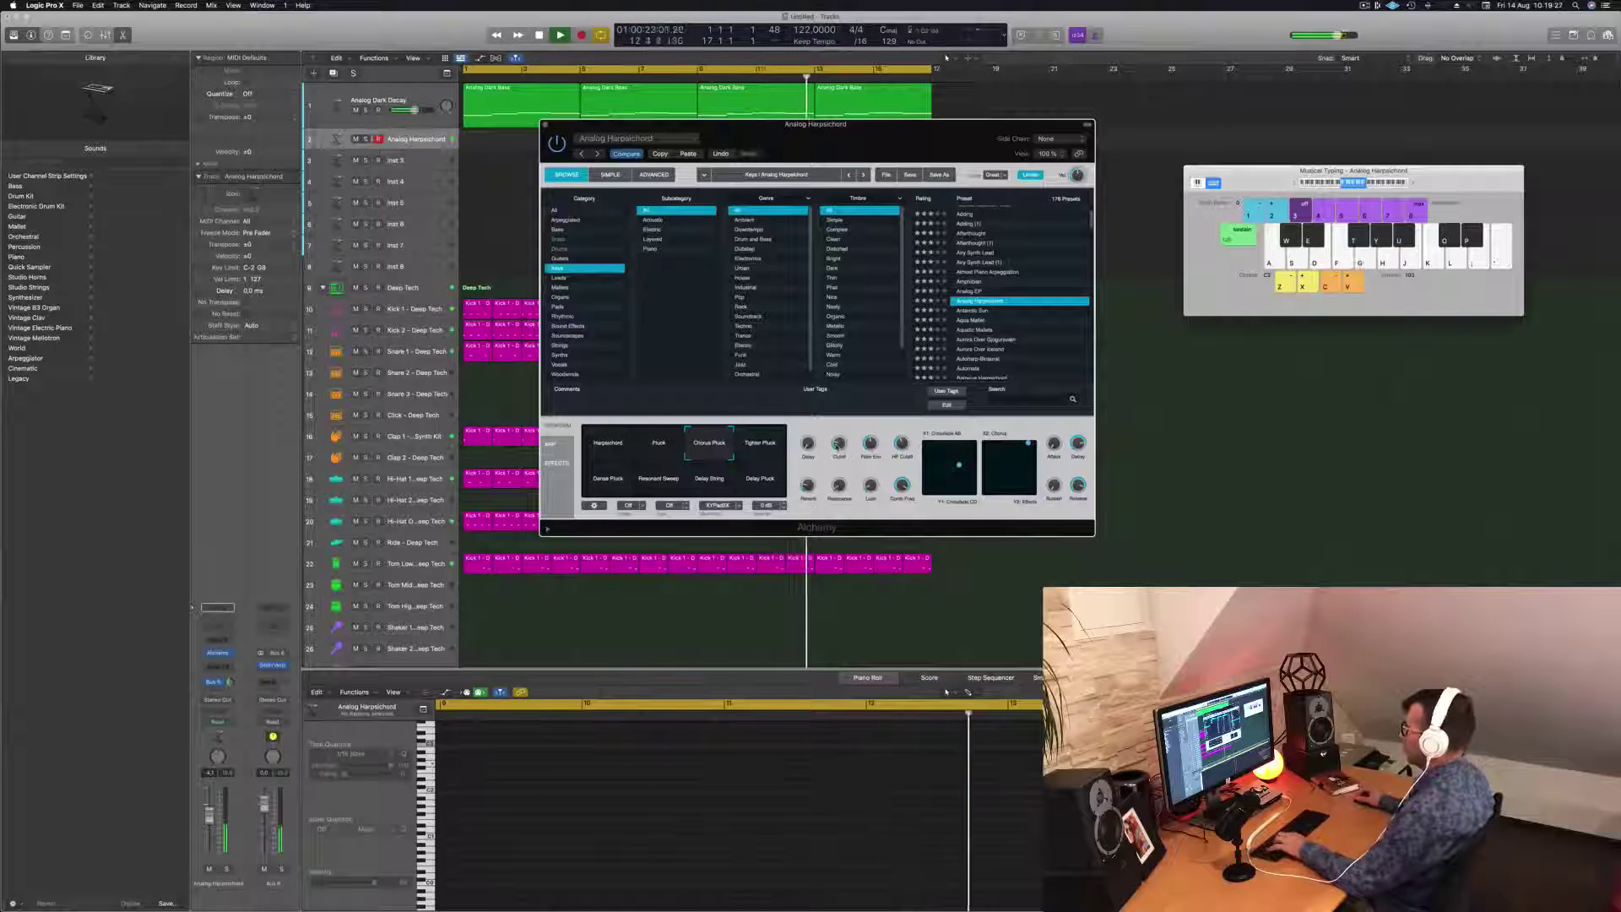
{"action": "key", "text": "a"}
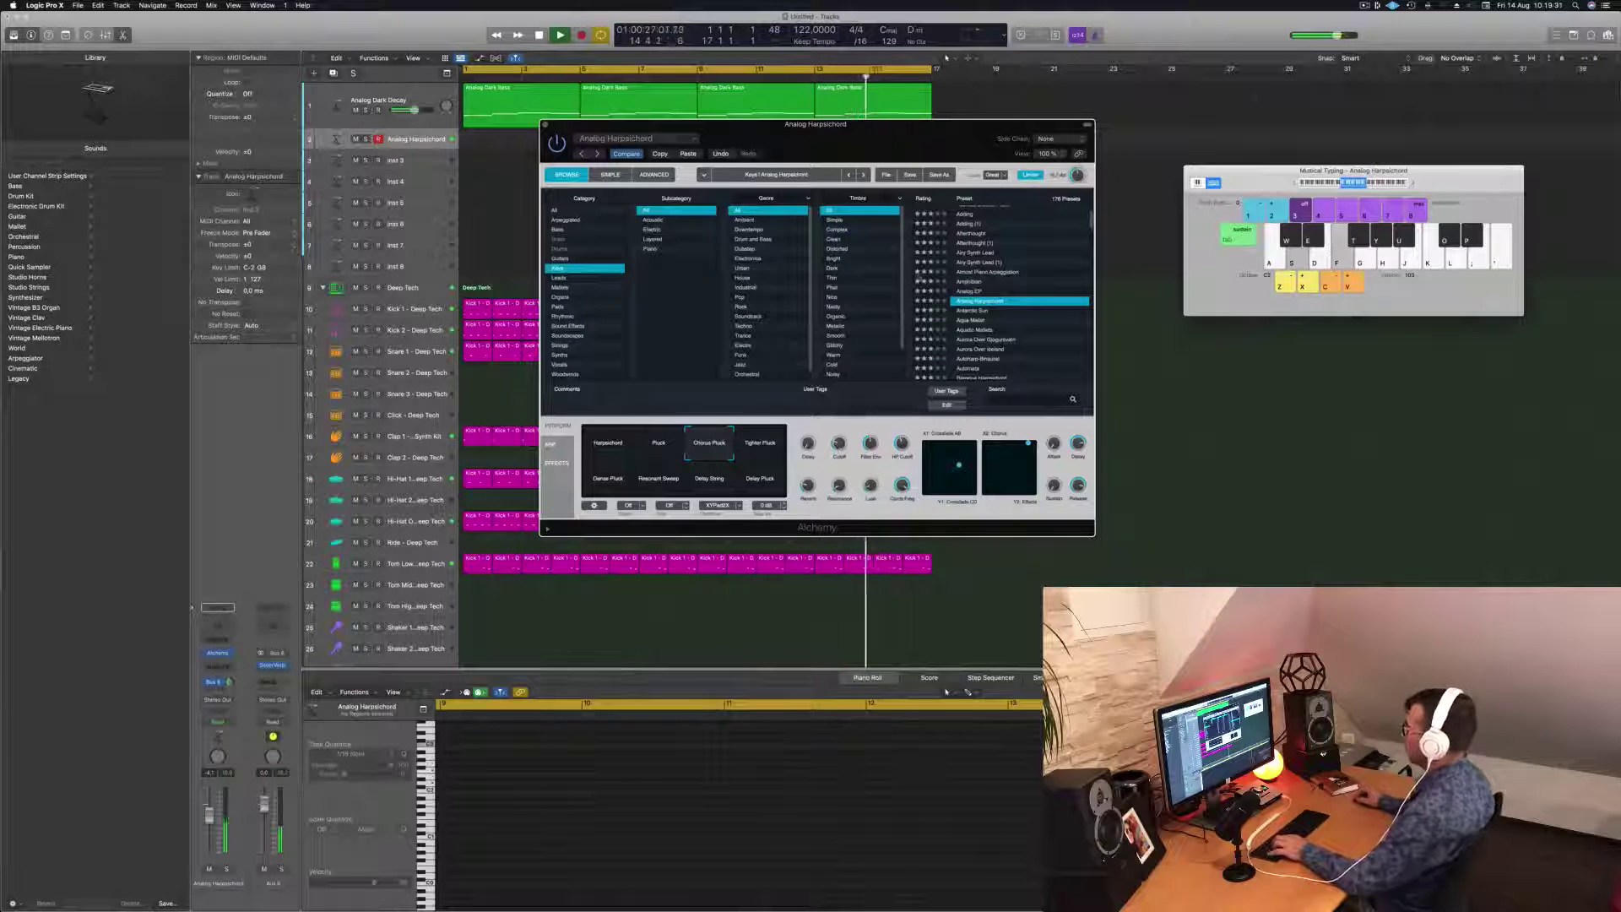
Step: Switch Analog Harpsichord to the Tighter Pluck and Dense Pluck variations and audition the latter with played notes
{"action": "left_click", "coordinate": [759, 442]}
{"action": "left_click", "coordinate": [615, 481]}
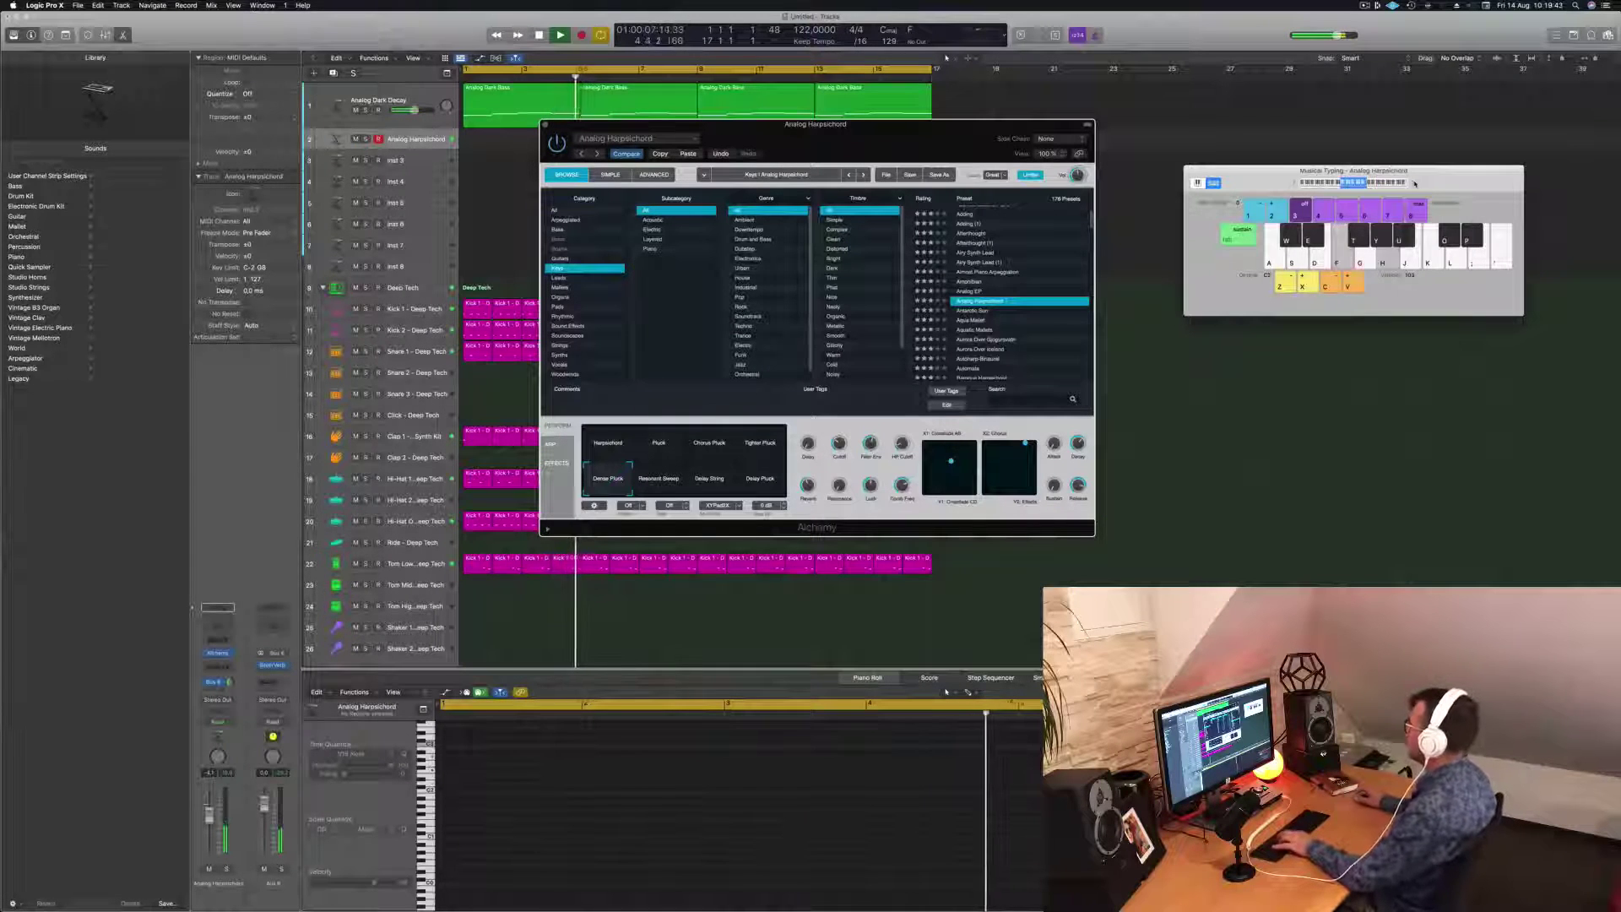
{"action": "key", "text": "d"}
{"action": "key", "text": "g"}
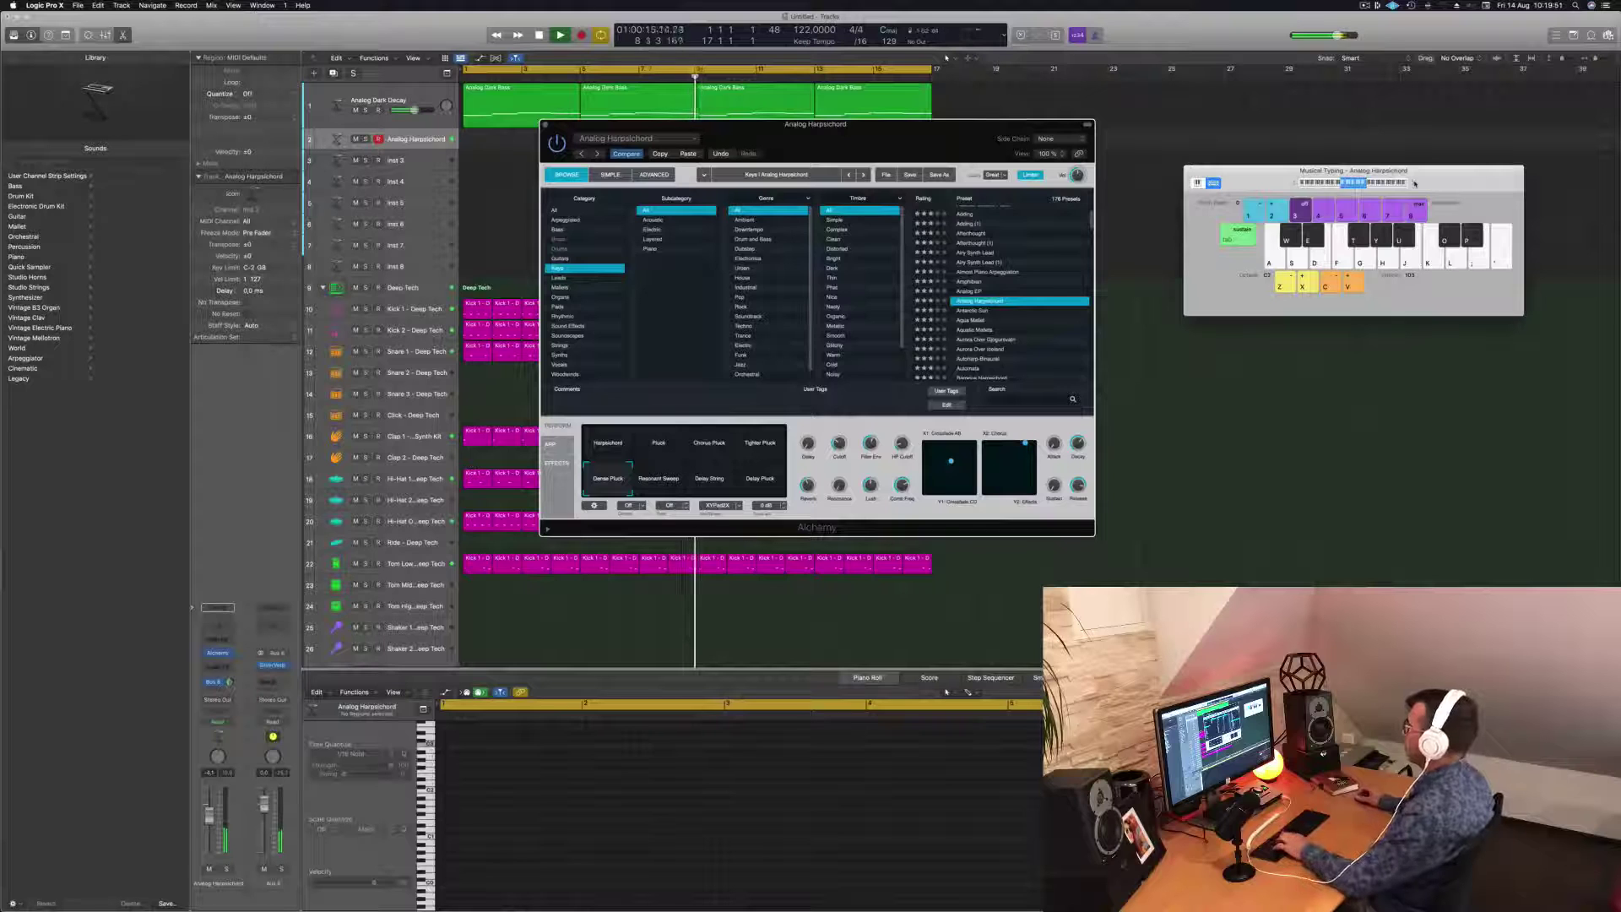
{"action": "key", "text": "a"}
{"action": "key", "text": "a"}
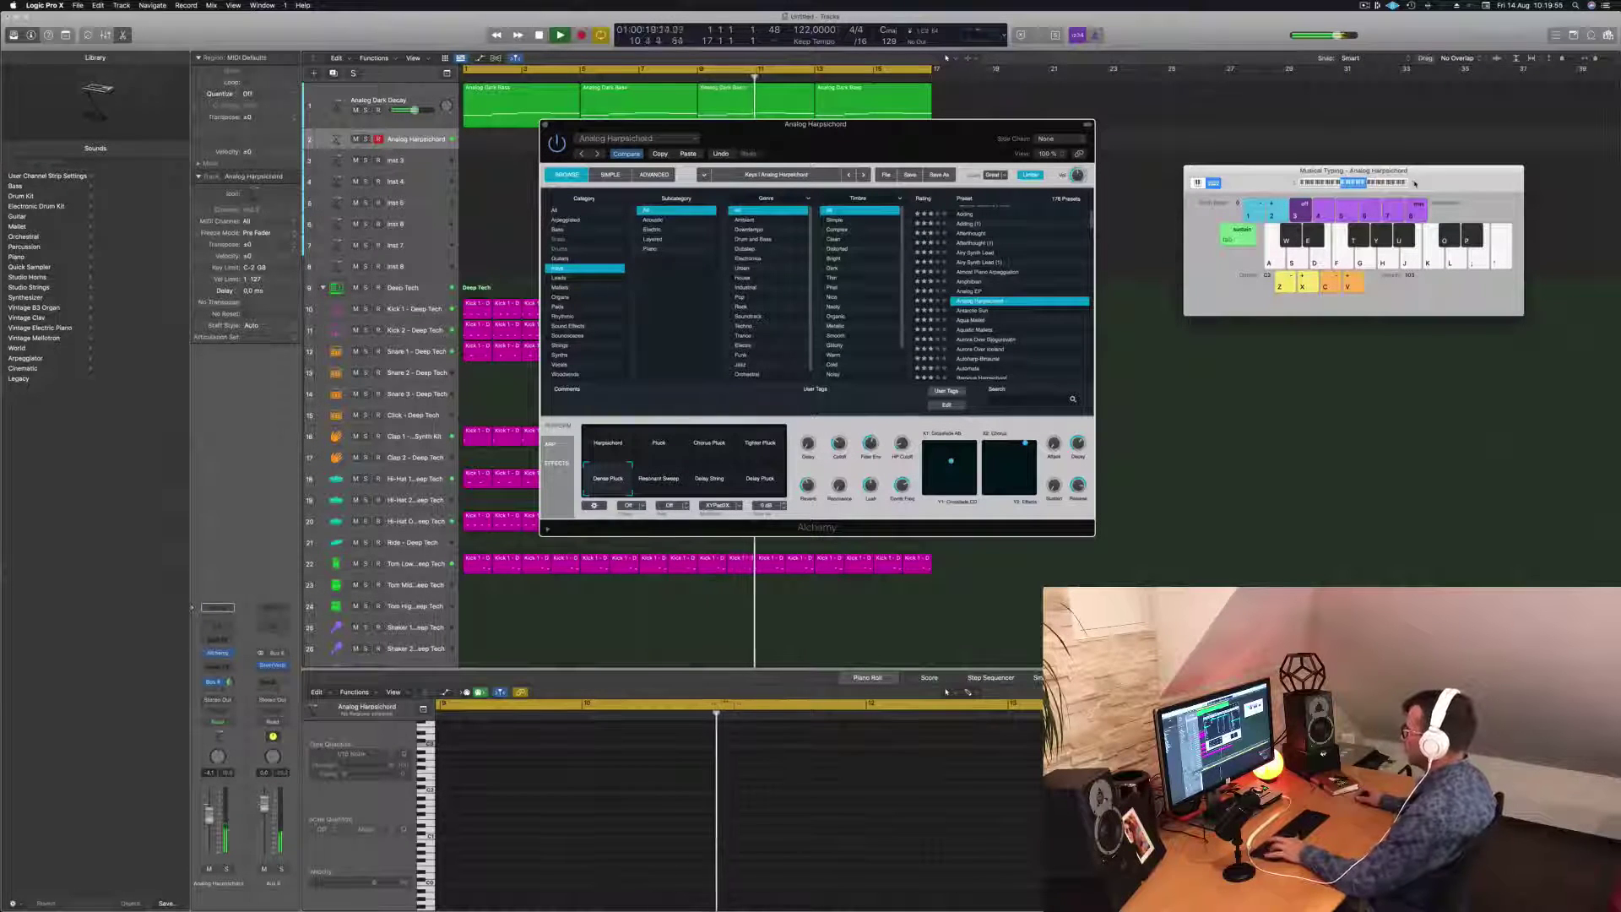
{"action": "key", "text": "a"}
{"action": "key", "text": "a"}
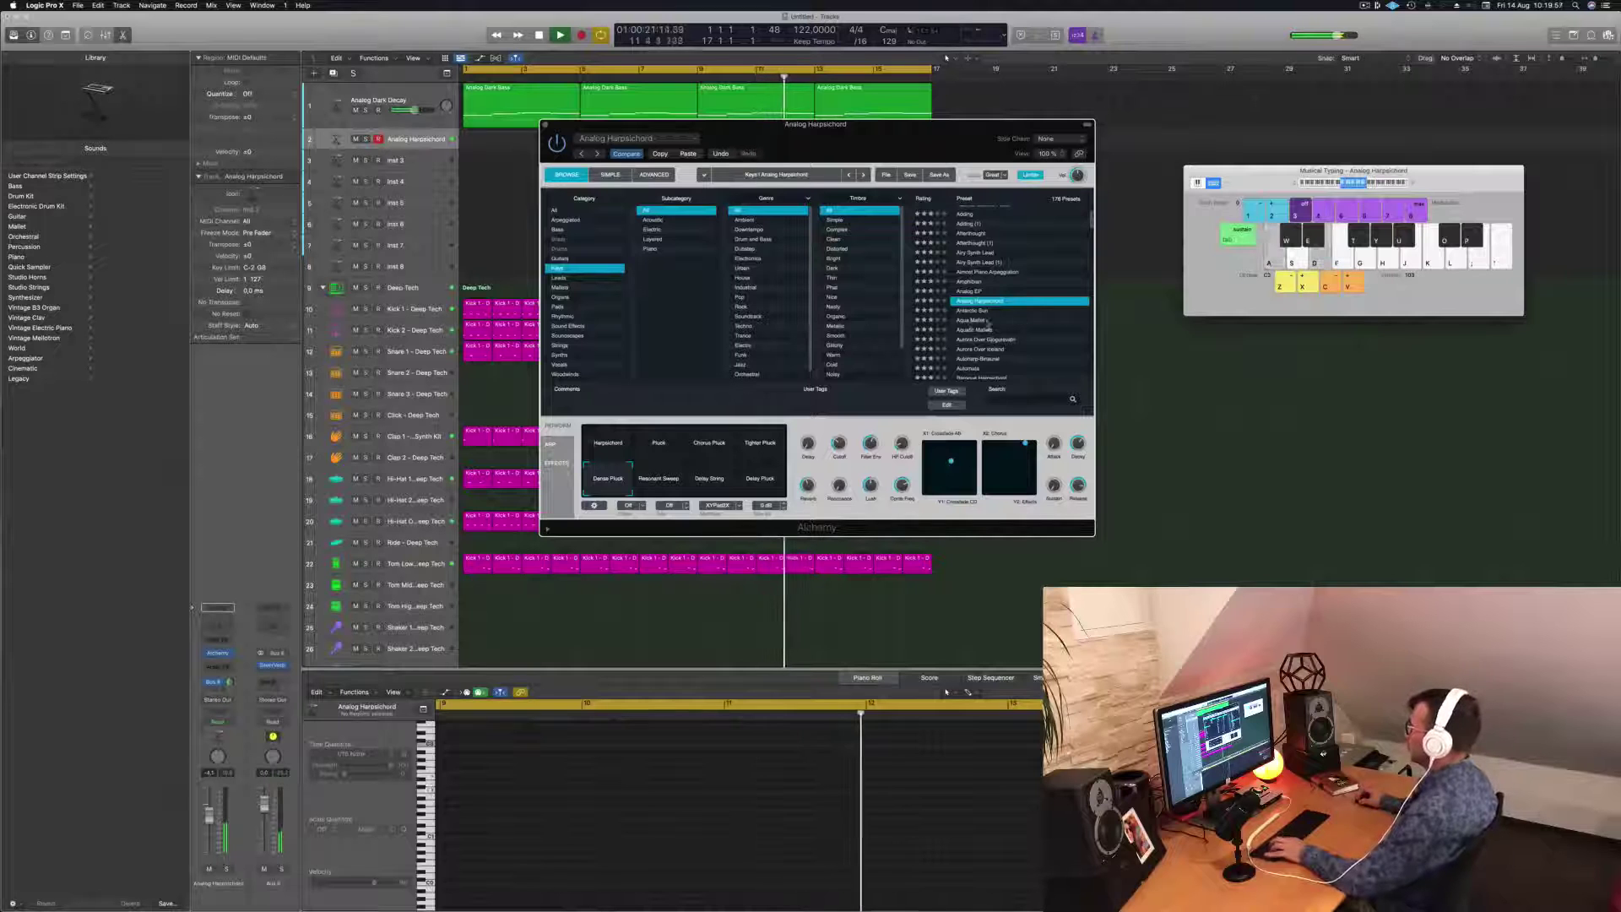
Step: Load the Antarctic Sun preset in Alchemy and audition it over the running track
{"action": "left_click", "coordinate": [976, 311]}
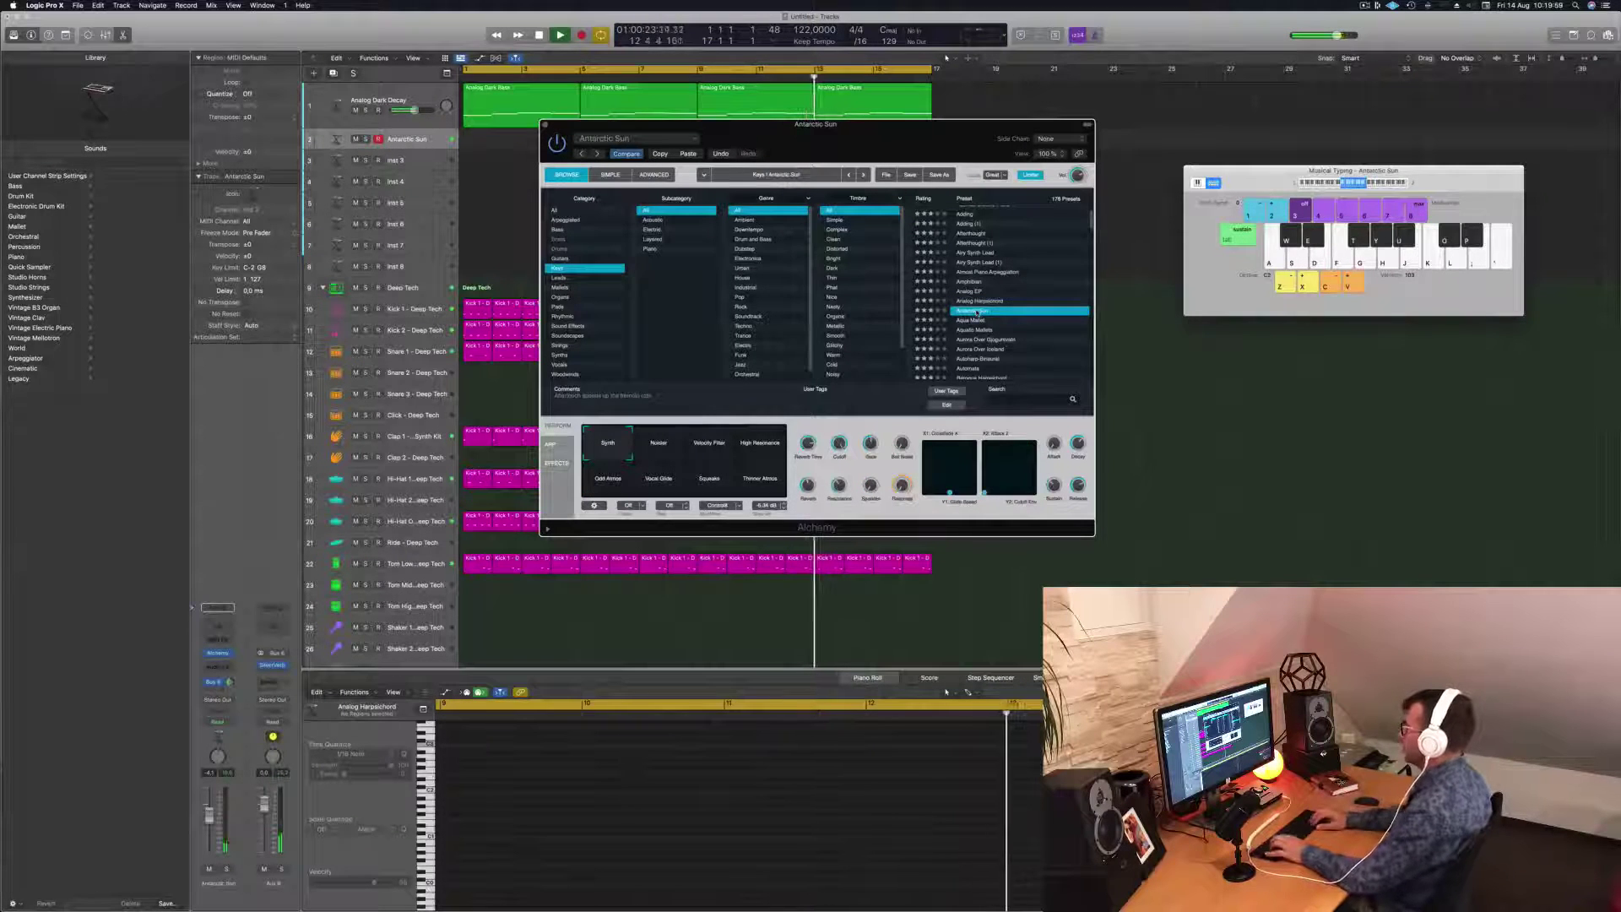
{"action": "key", "text": "a"}
{"action": "key", "text": "d"}
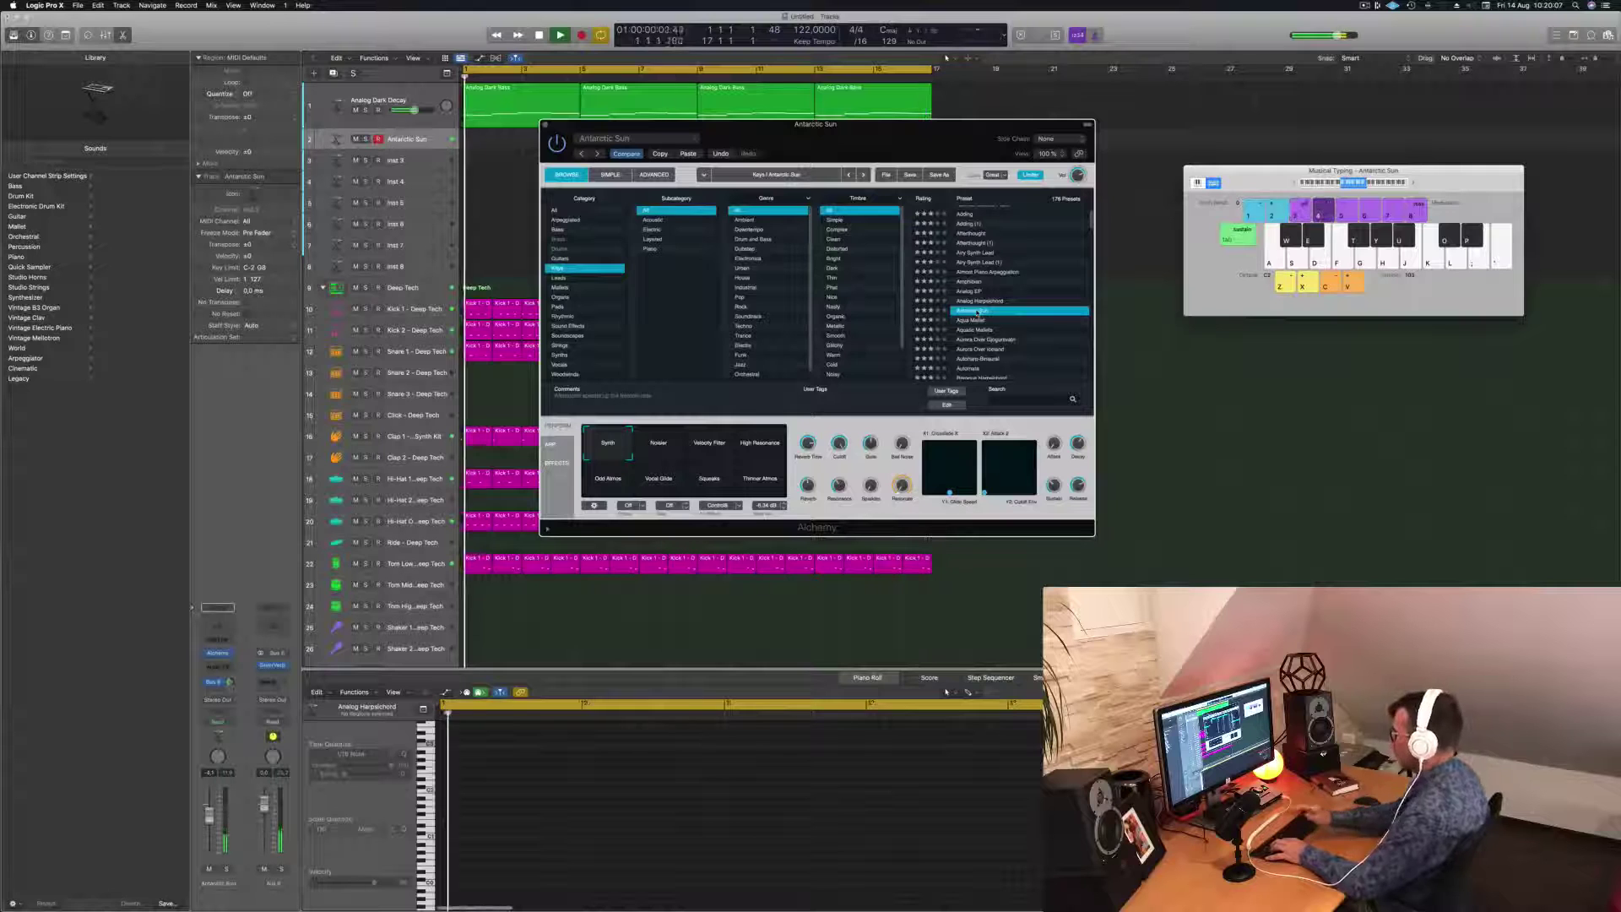
Step: Set the Musical Typing modulation one level above off, record an Antarctic Sun part from about bar 3 and stop around bar 13
{"action": "key", "text": "4"}
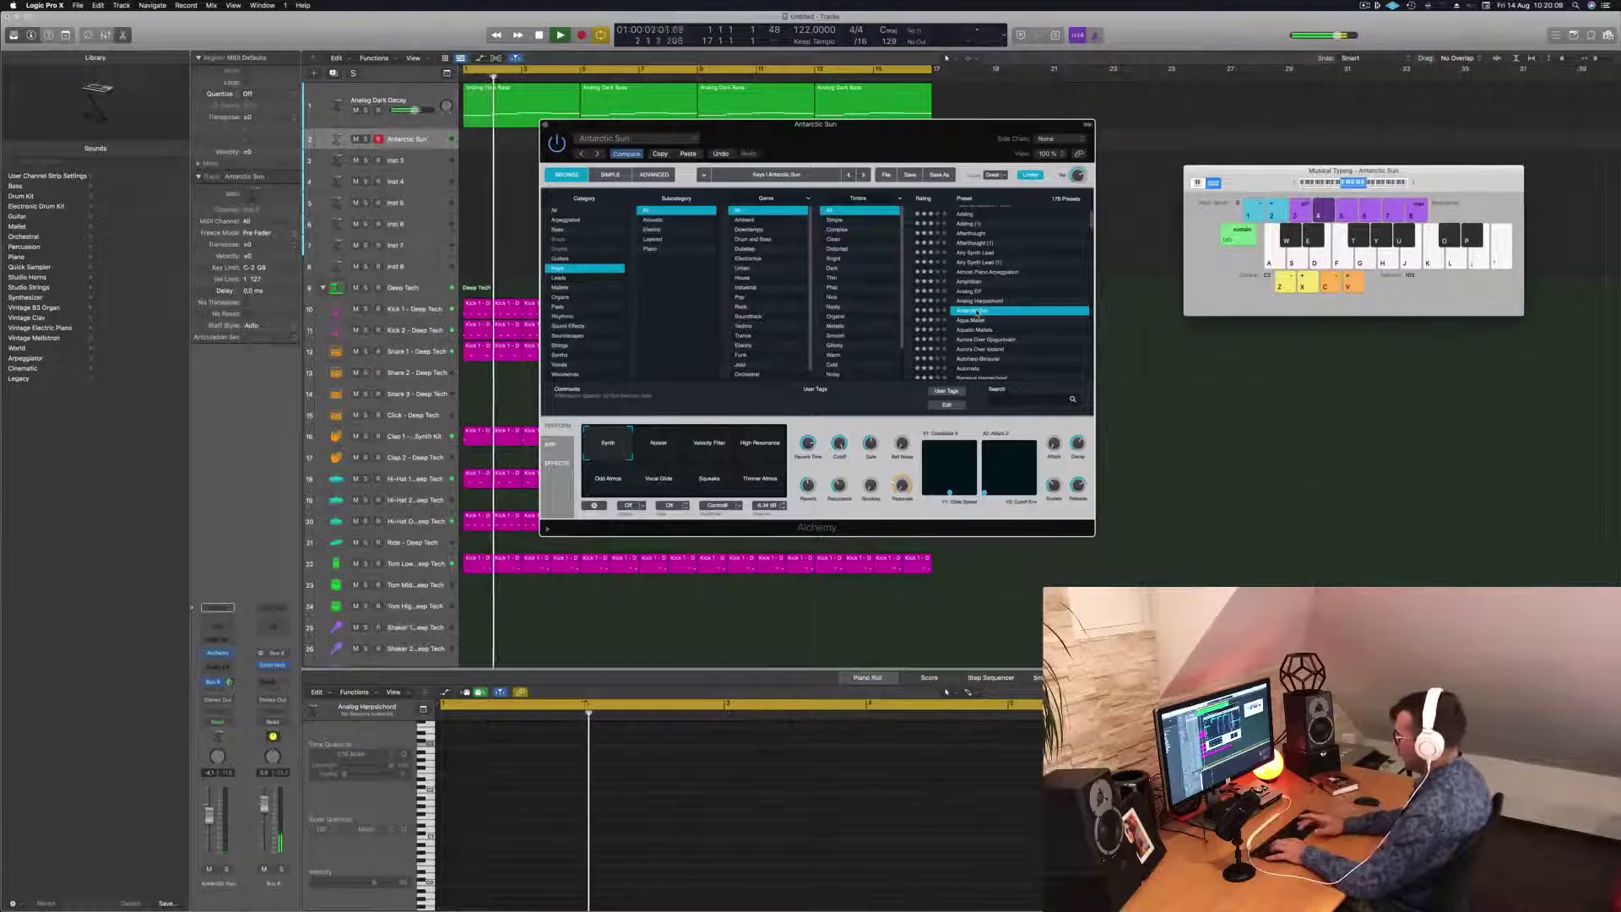
{"action": "key", "text": "r"}
{"action": "key", "text": "a"}
{"action": "key", "text": "d"}
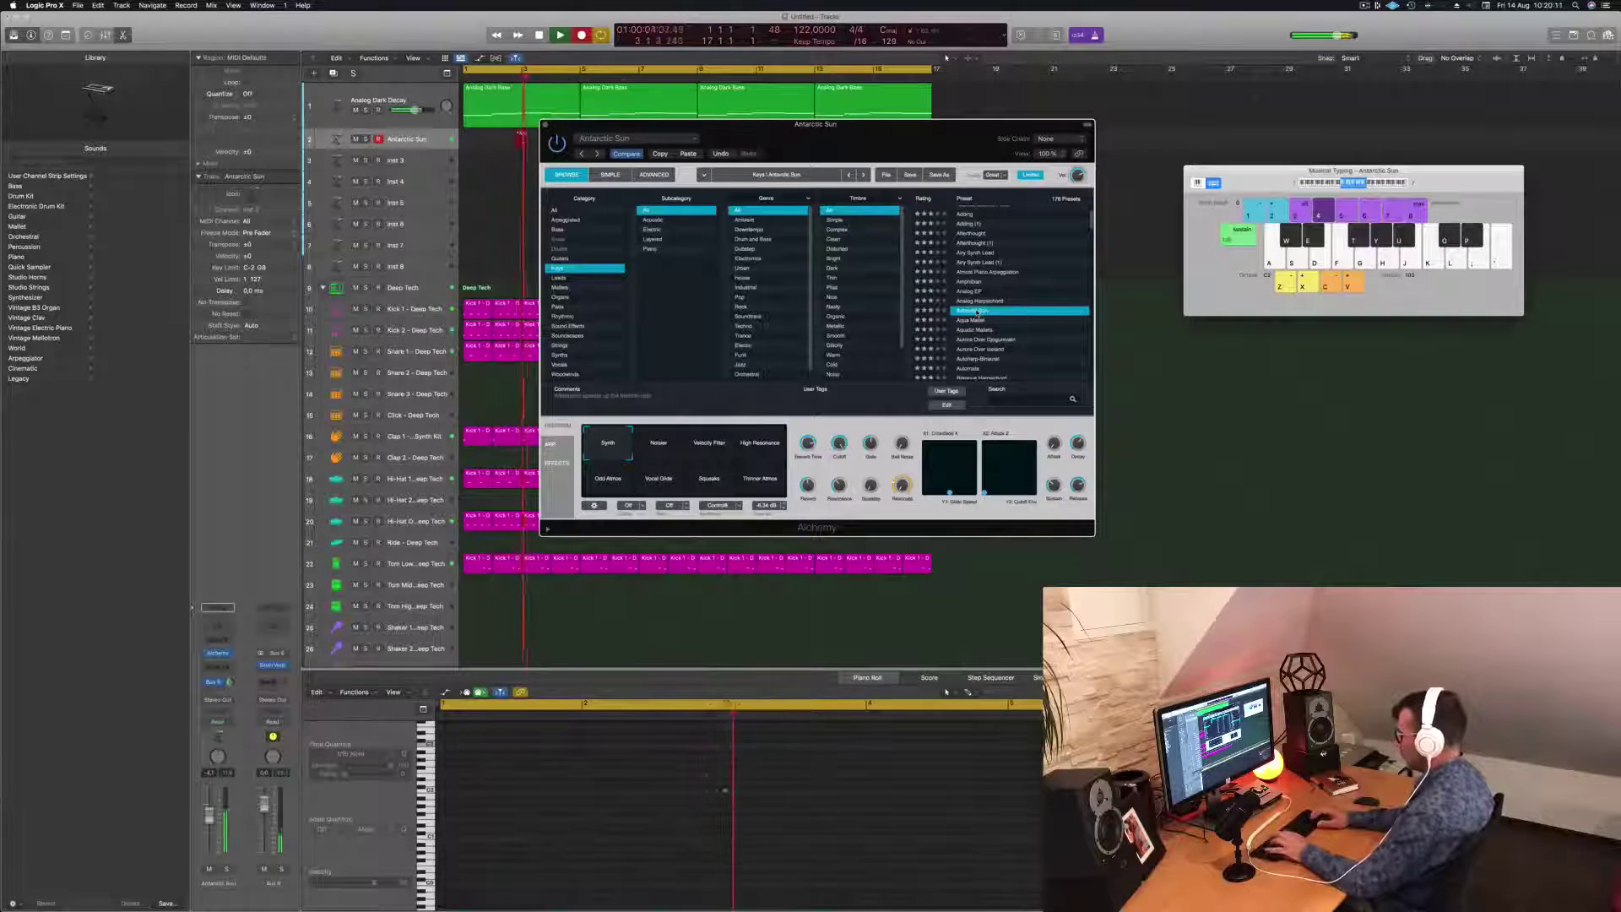
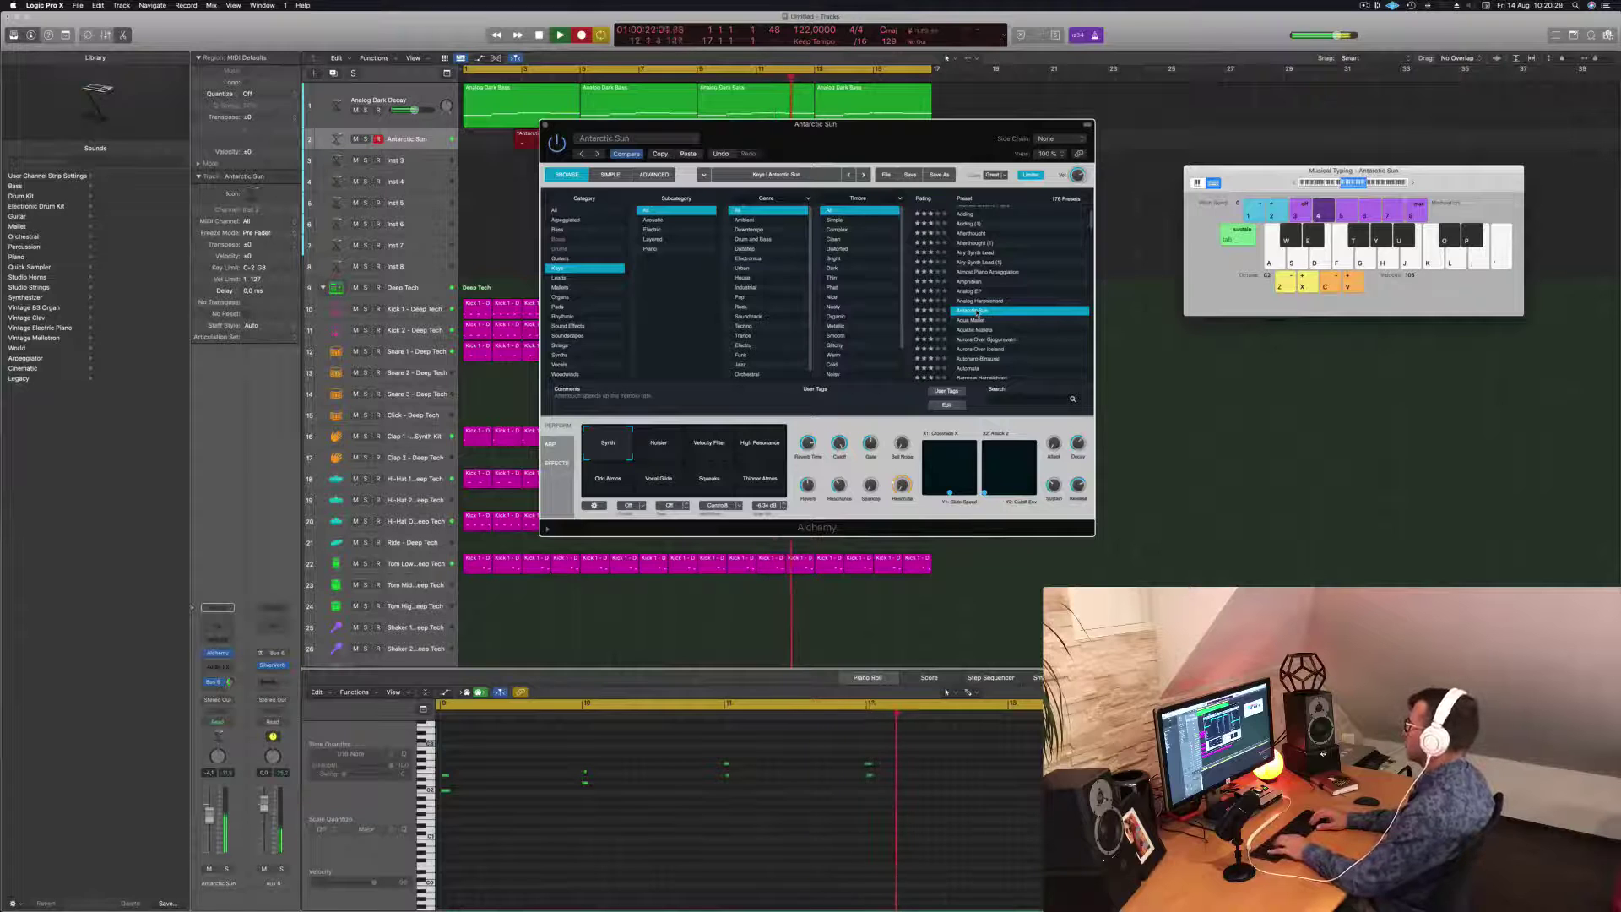
{"action": "key", "text": "f"}
{"action": "key", "text": "space"}
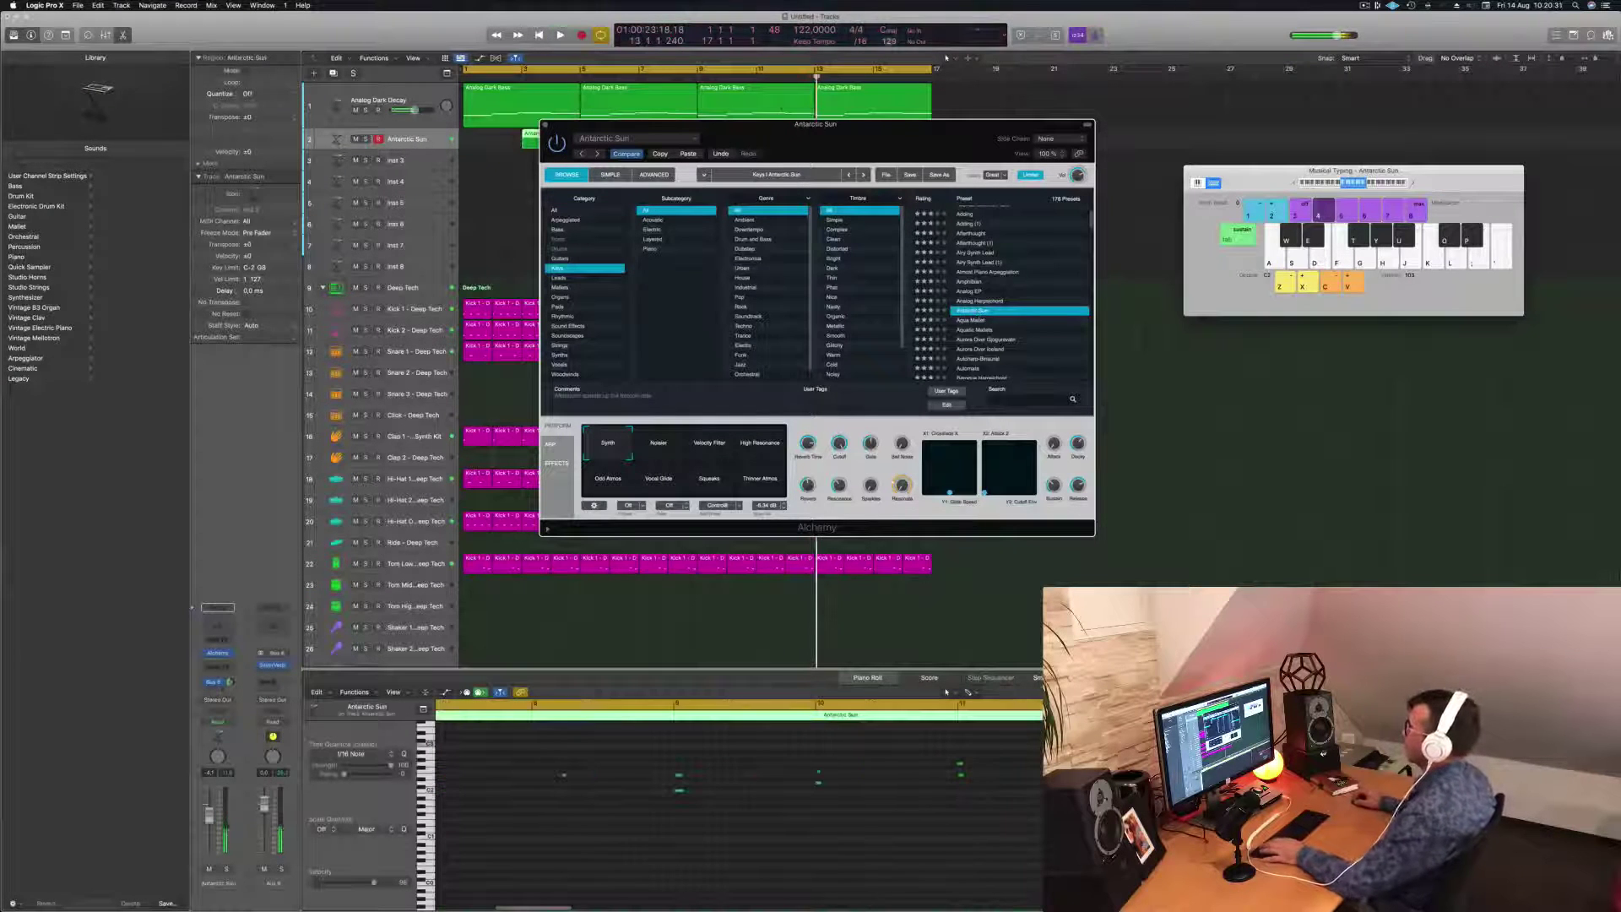
Step: Split the Antarctic Sun region at bar 9, delete its first part and move the remaining four bars to bar 1
{"action": "left_click_drag", "start_coordinate": [760, 153], "coordinate": [1287, 205]}
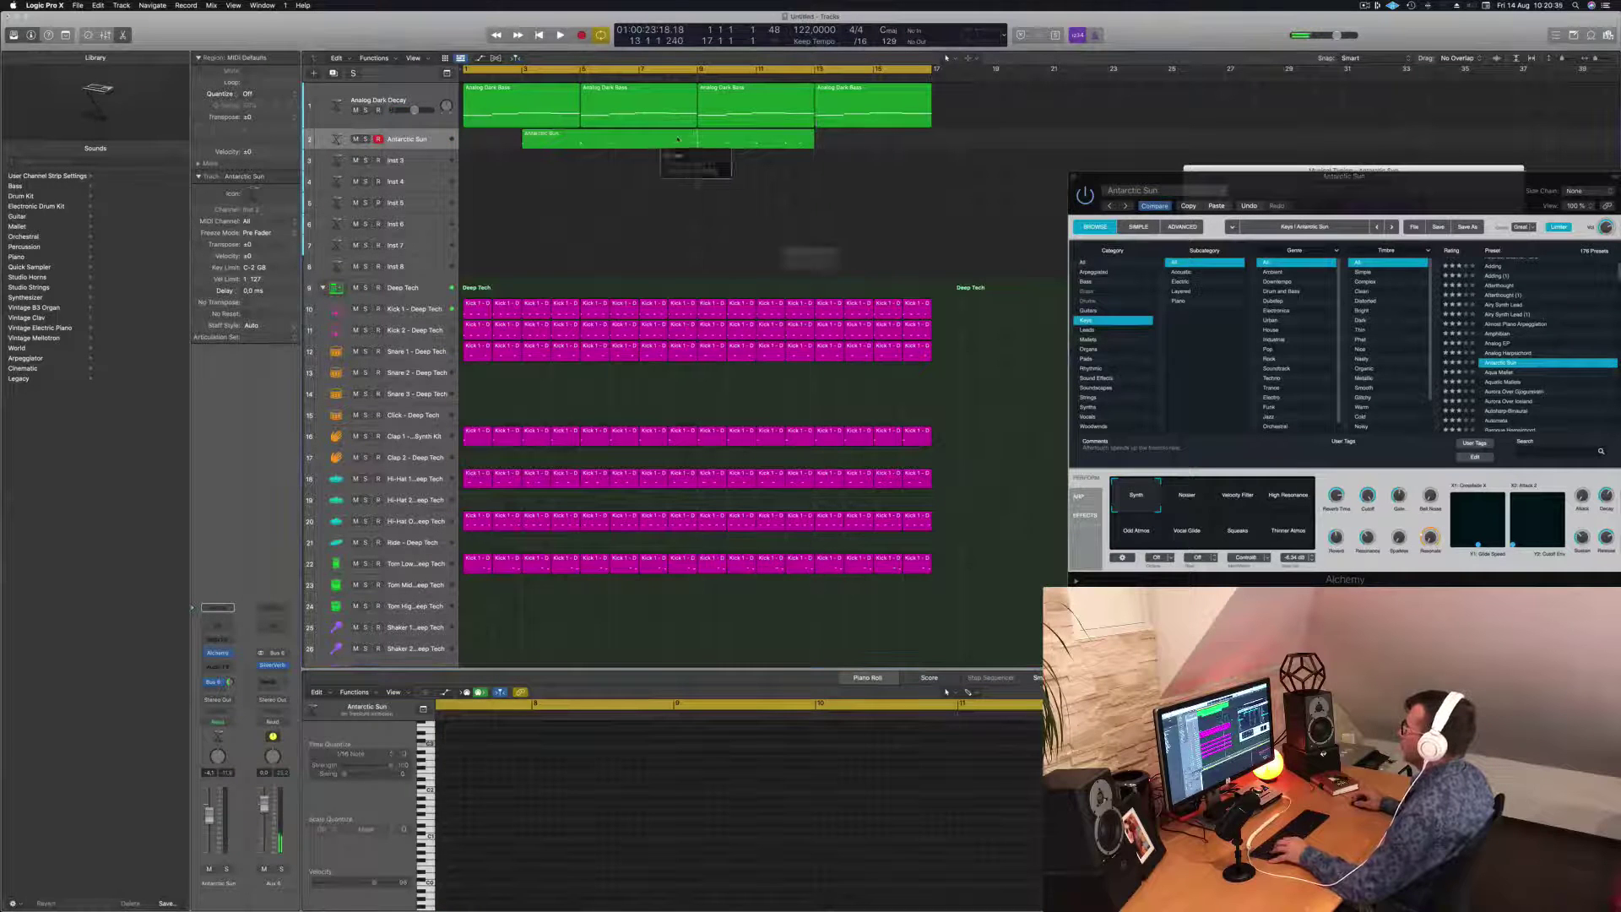
{"action": "left_click", "coordinate": [697, 140]}
{"action": "left_click", "coordinate": [895, 294]}
{"action": "left_click", "coordinate": [639, 141]}
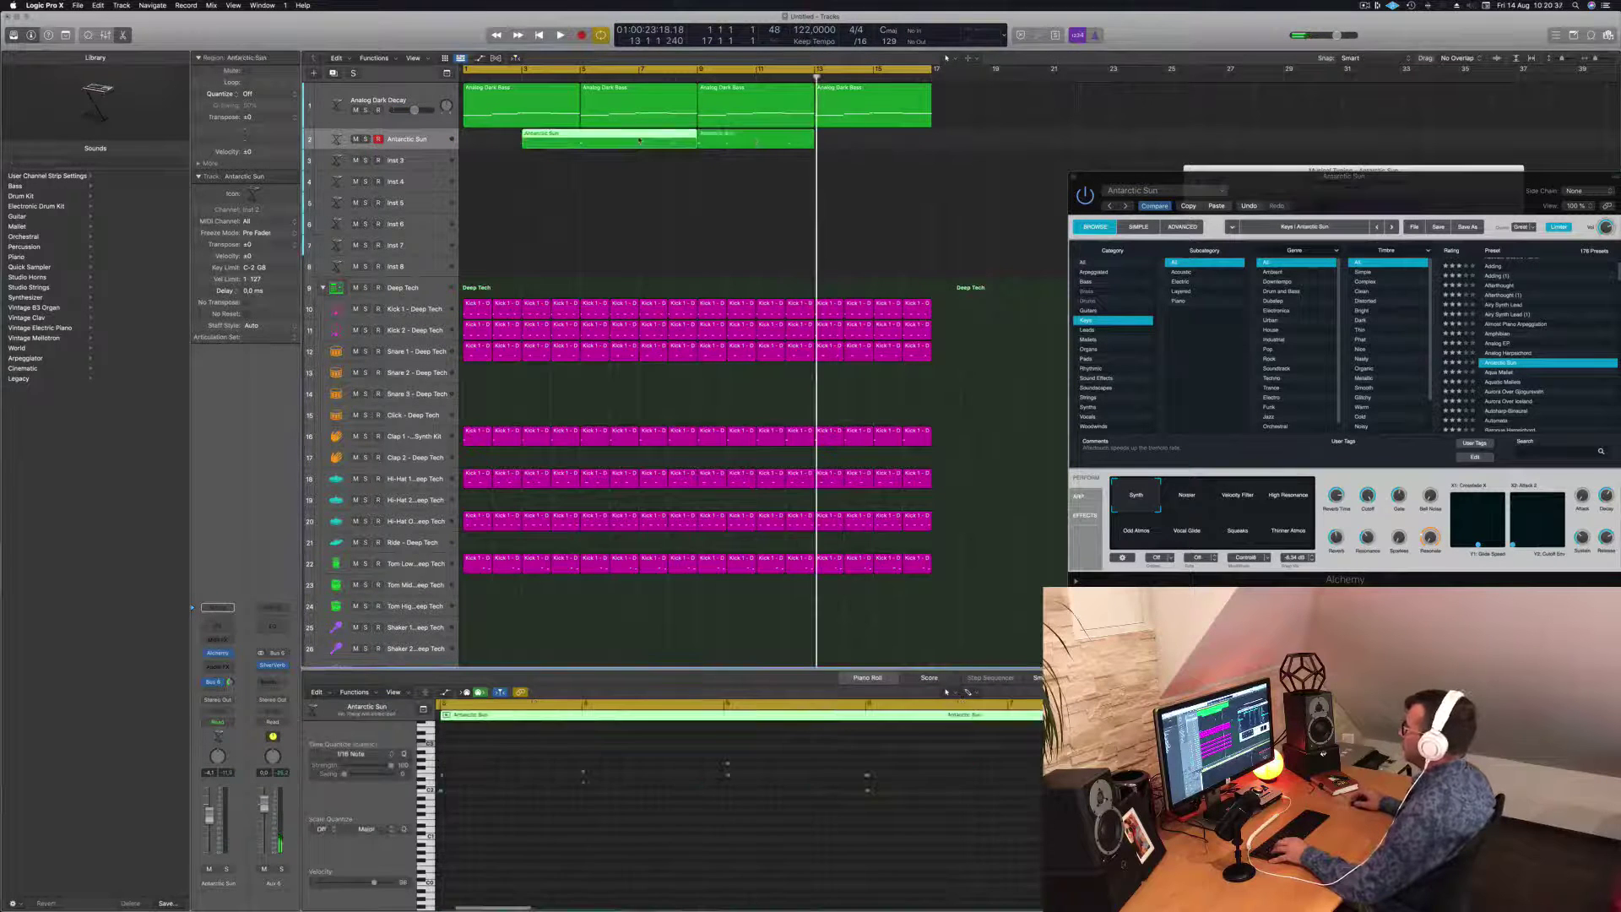
{"action": "key", "text": "Delete"}
{"action": "left_click_drag", "start_coordinate": [746, 138], "coordinate": [512, 137]}
Step: Play the track from the start to check the moved Antarctic Sun region against the drums and bass
{"action": "key", "text": "Return"}
{"action": "key", "text": "space"}
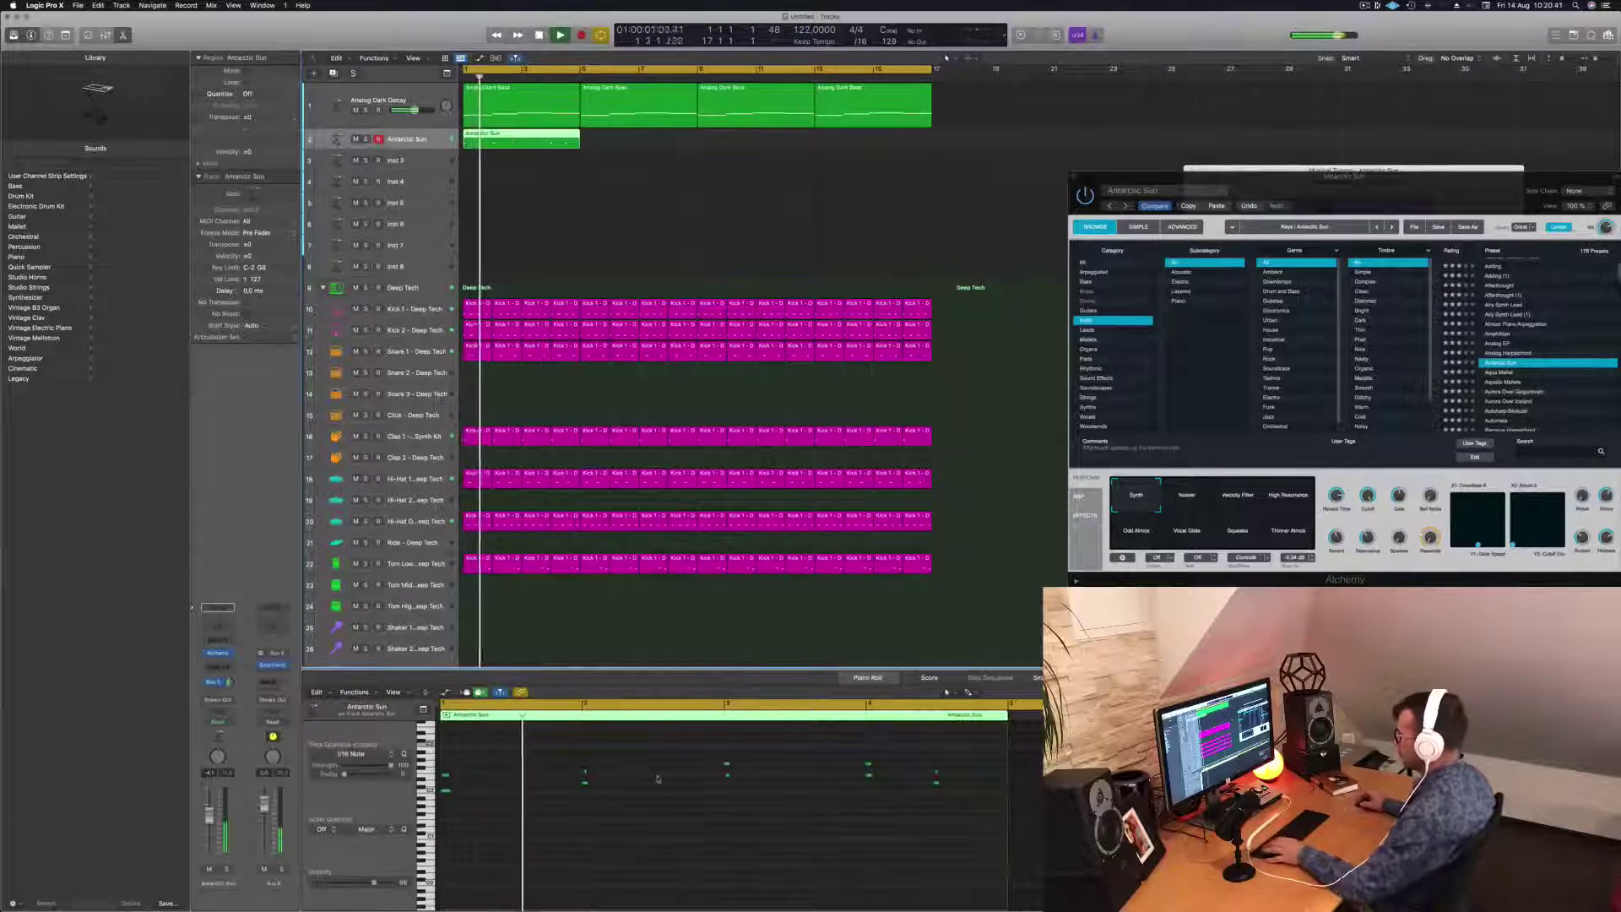
{"action": "key", "text": "space"}
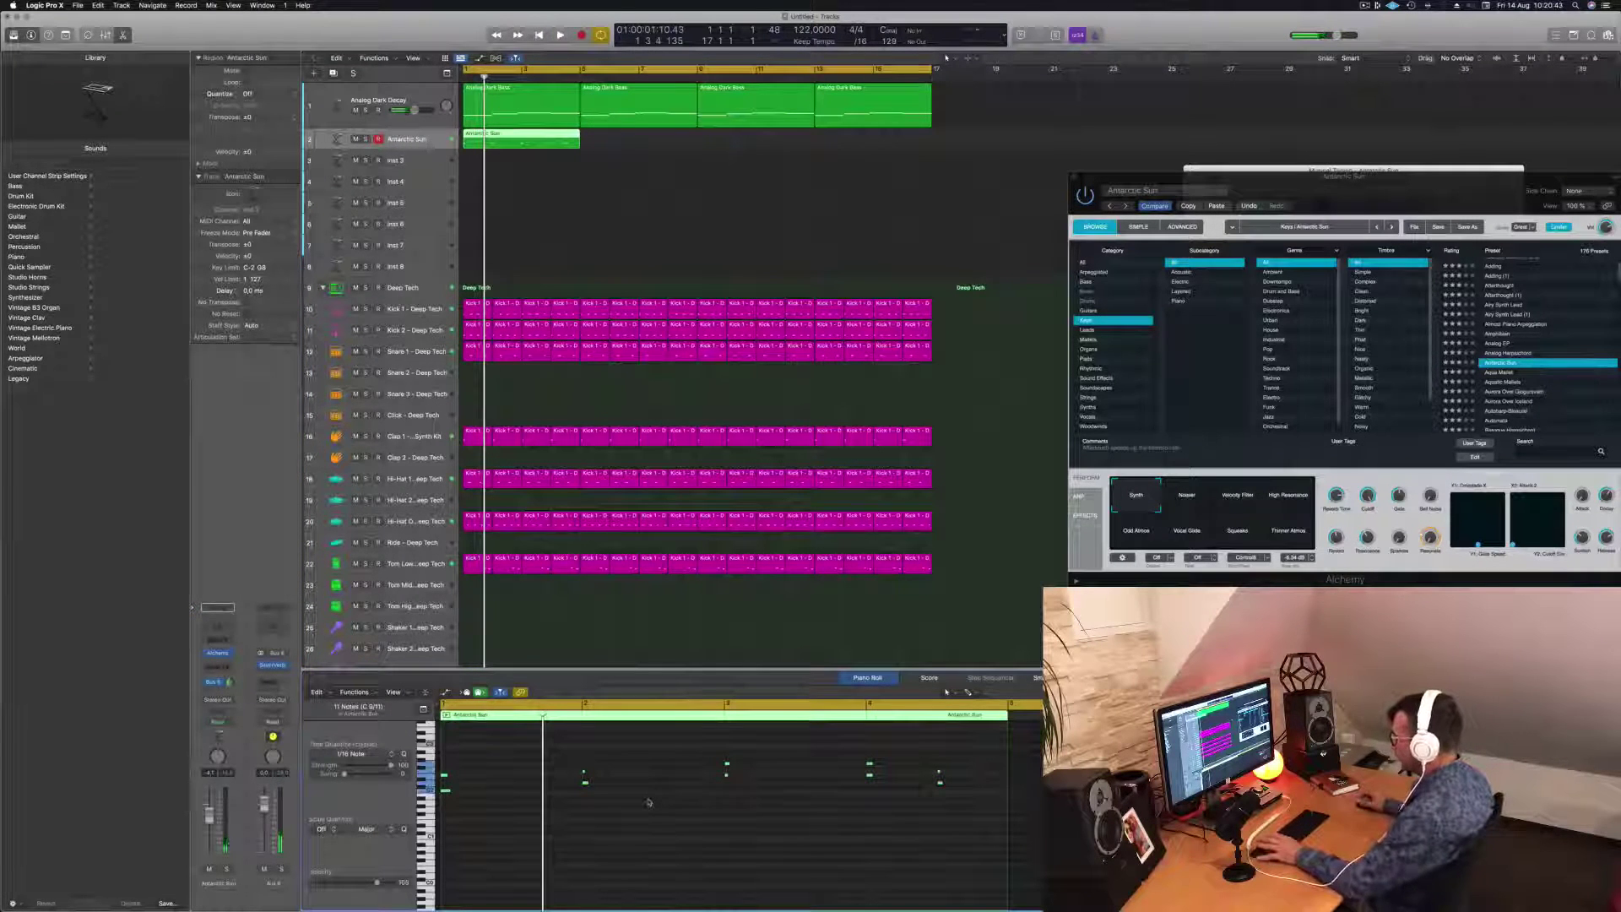
{"action": "key", "text": "space"}
{"action": "scroll", "coordinate": [667, 809], "scroll_direction": "up", "scroll_amount": 2}
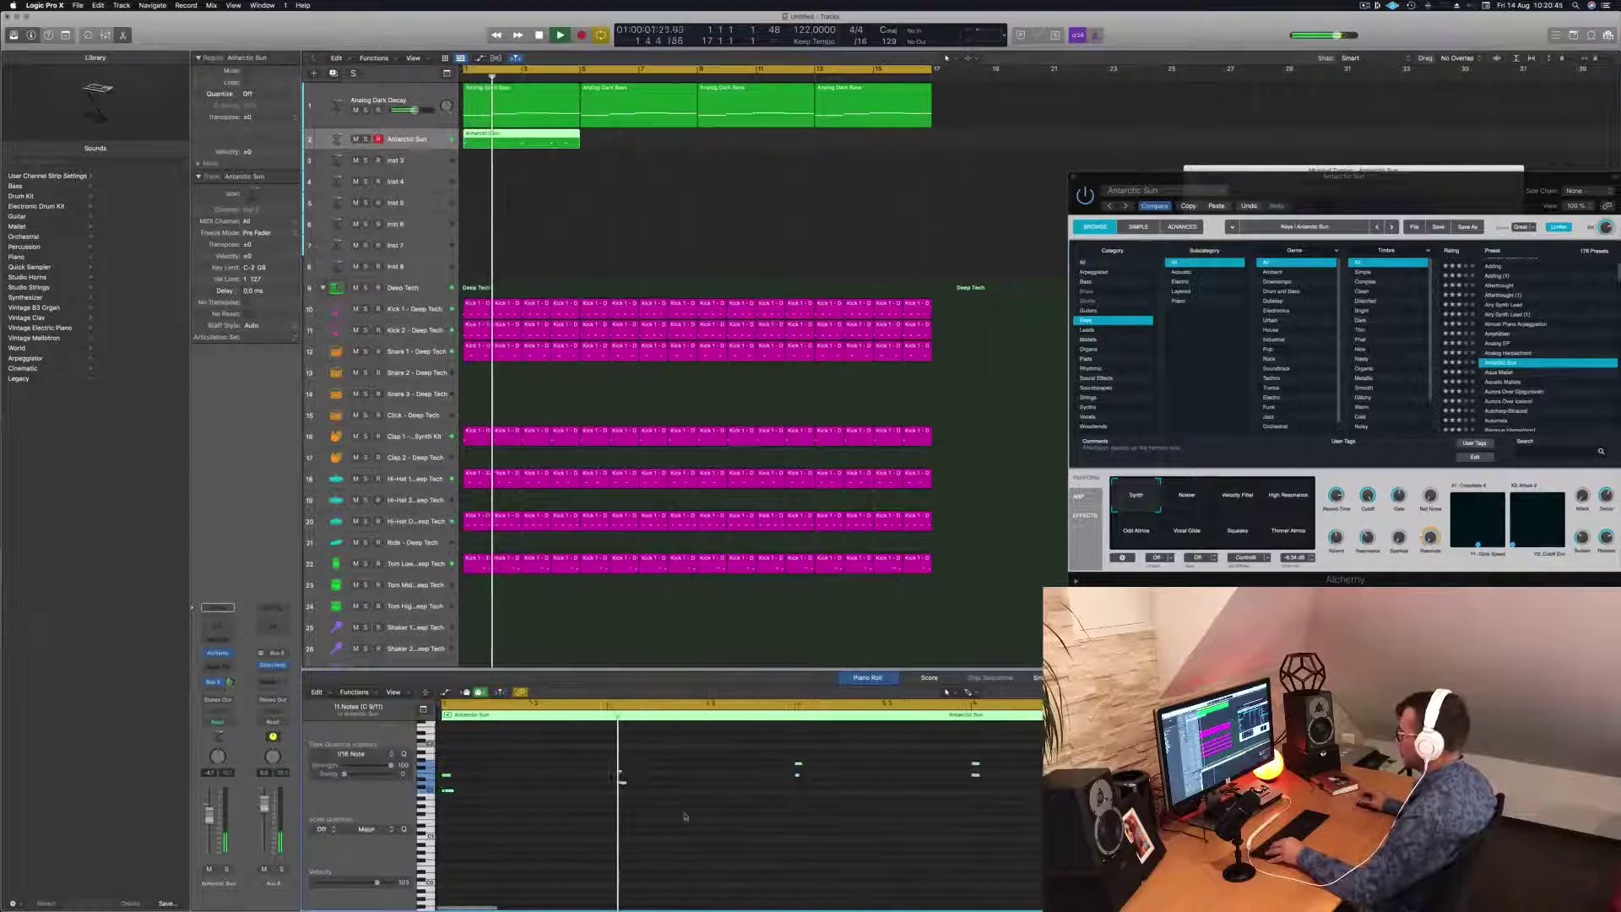
{"action": "scroll", "coordinate": [709, 806], "scroll_direction": "down", "scroll_amount": 2}
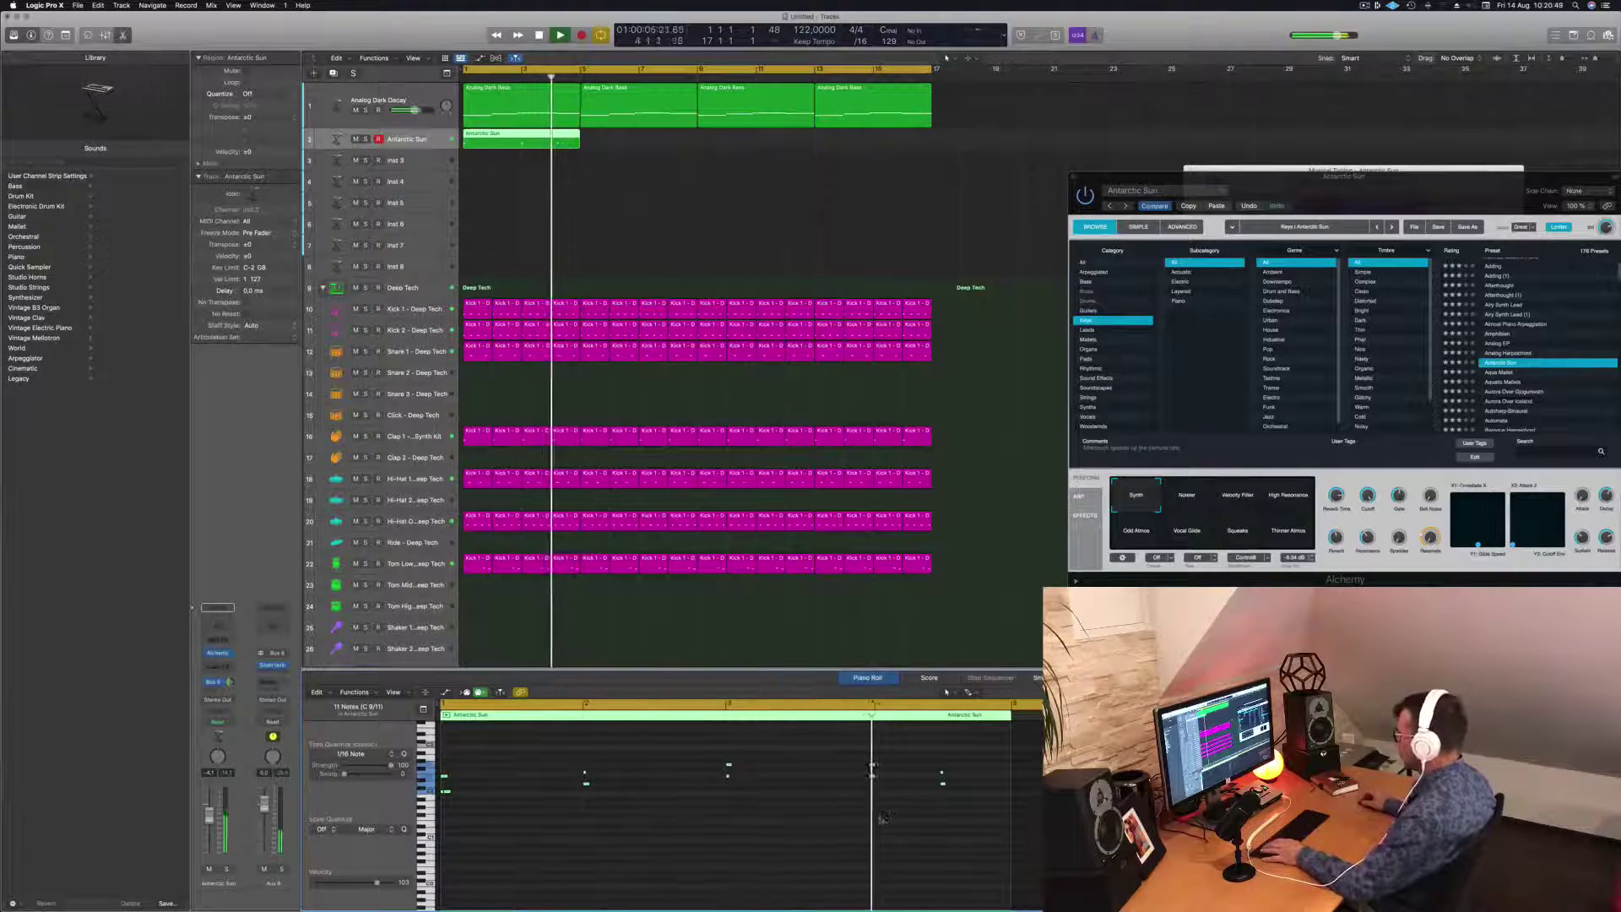
{"action": "key", "text": "space"}
Step: Replace the chord at bar 4 of the Antarctic Sun region with the region's last chord and listen from the start
{"action": "left_click_drag", "start_coordinate": [851, 757], "coordinate": [905, 795]}
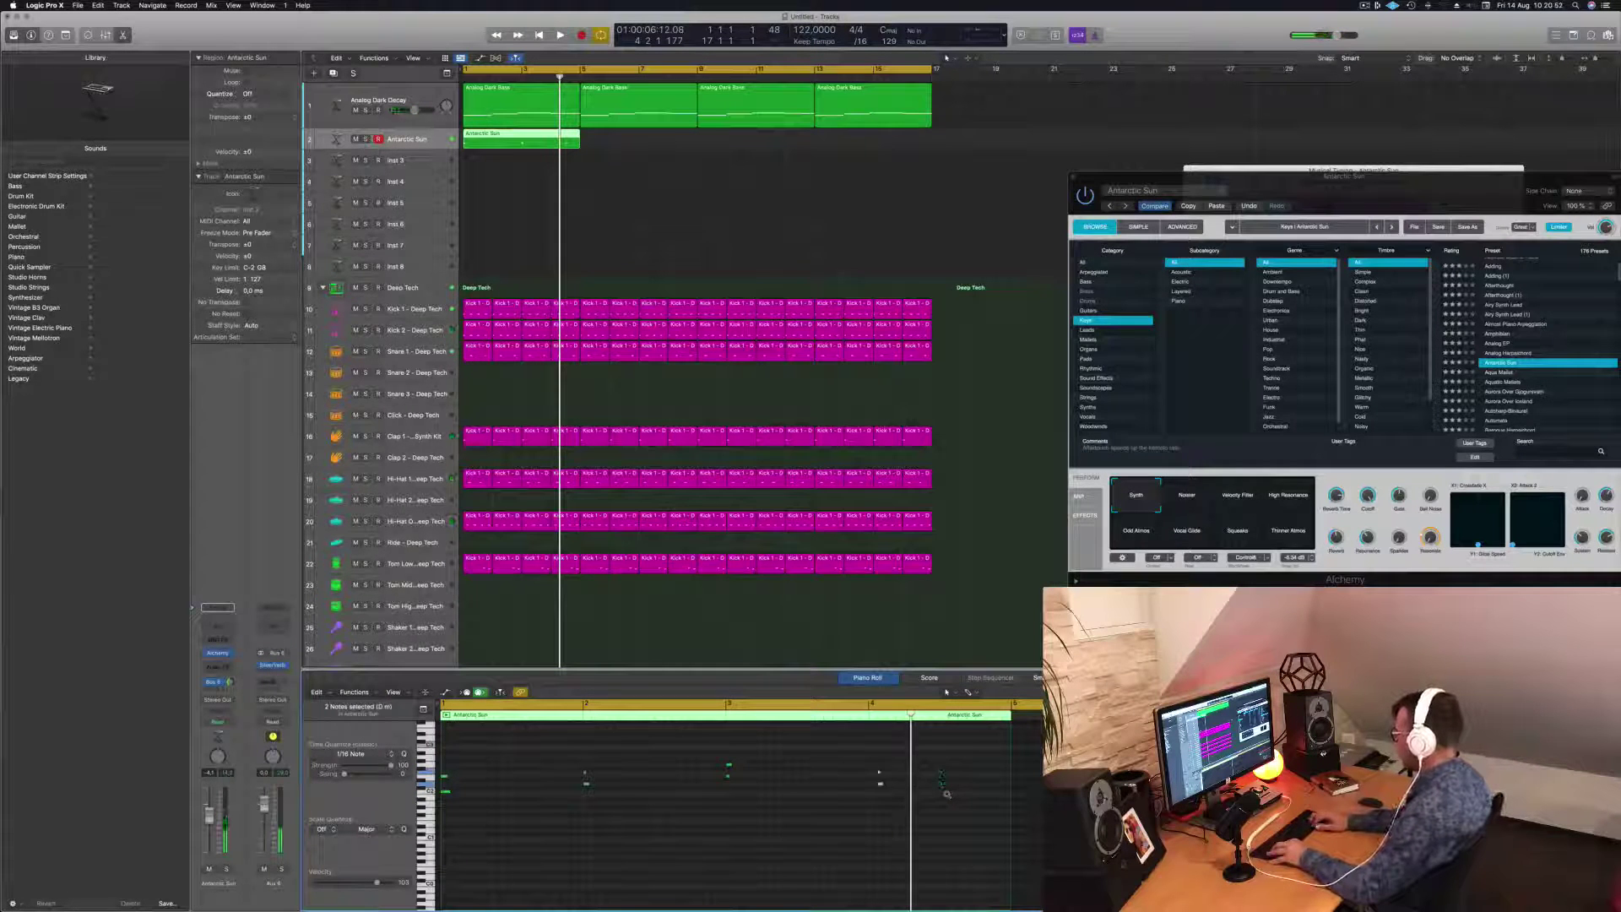
{"action": "key", "text": "Return"}
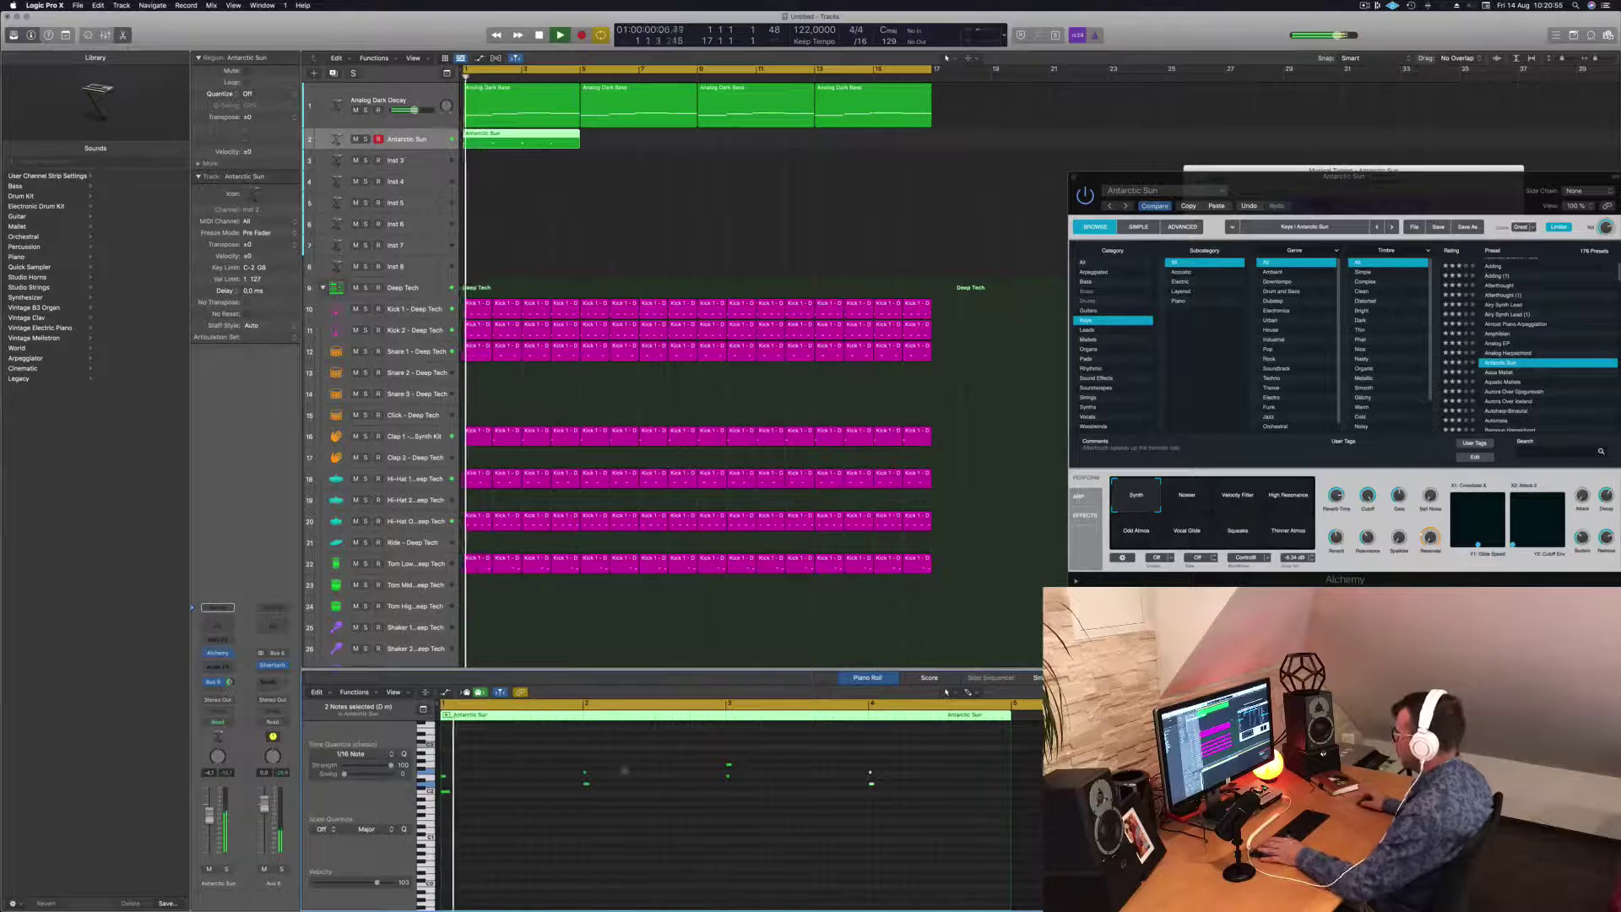
{"action": "key", "text": "space"}
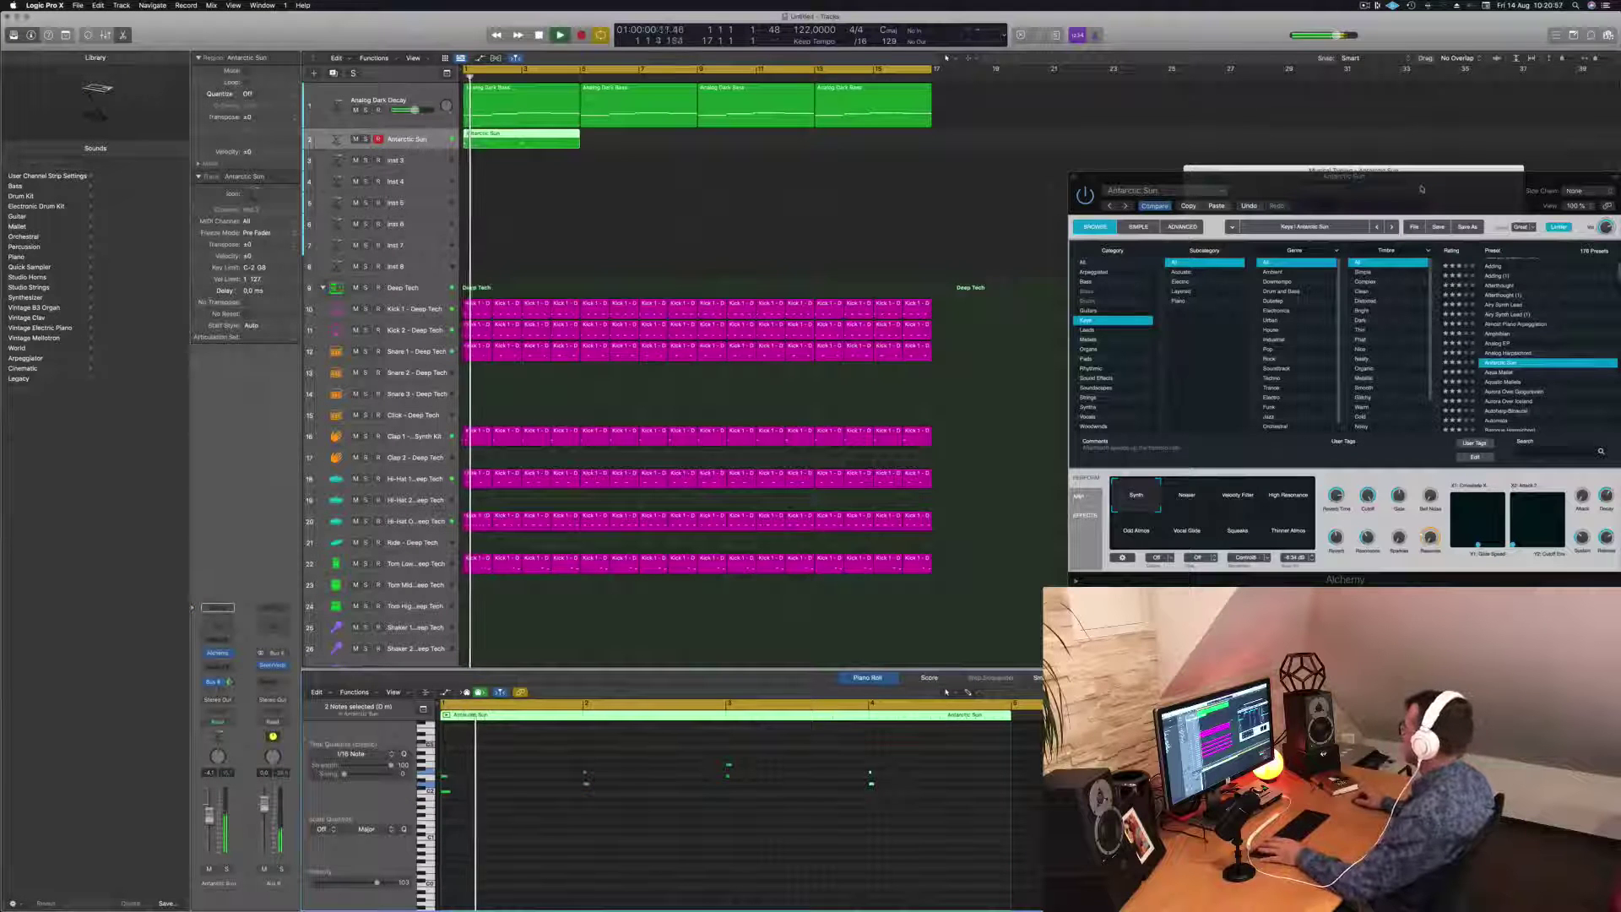
{"action": "left_click_drag", "start_coordinate": [1417, 189], "coordinate": [978, 170]}
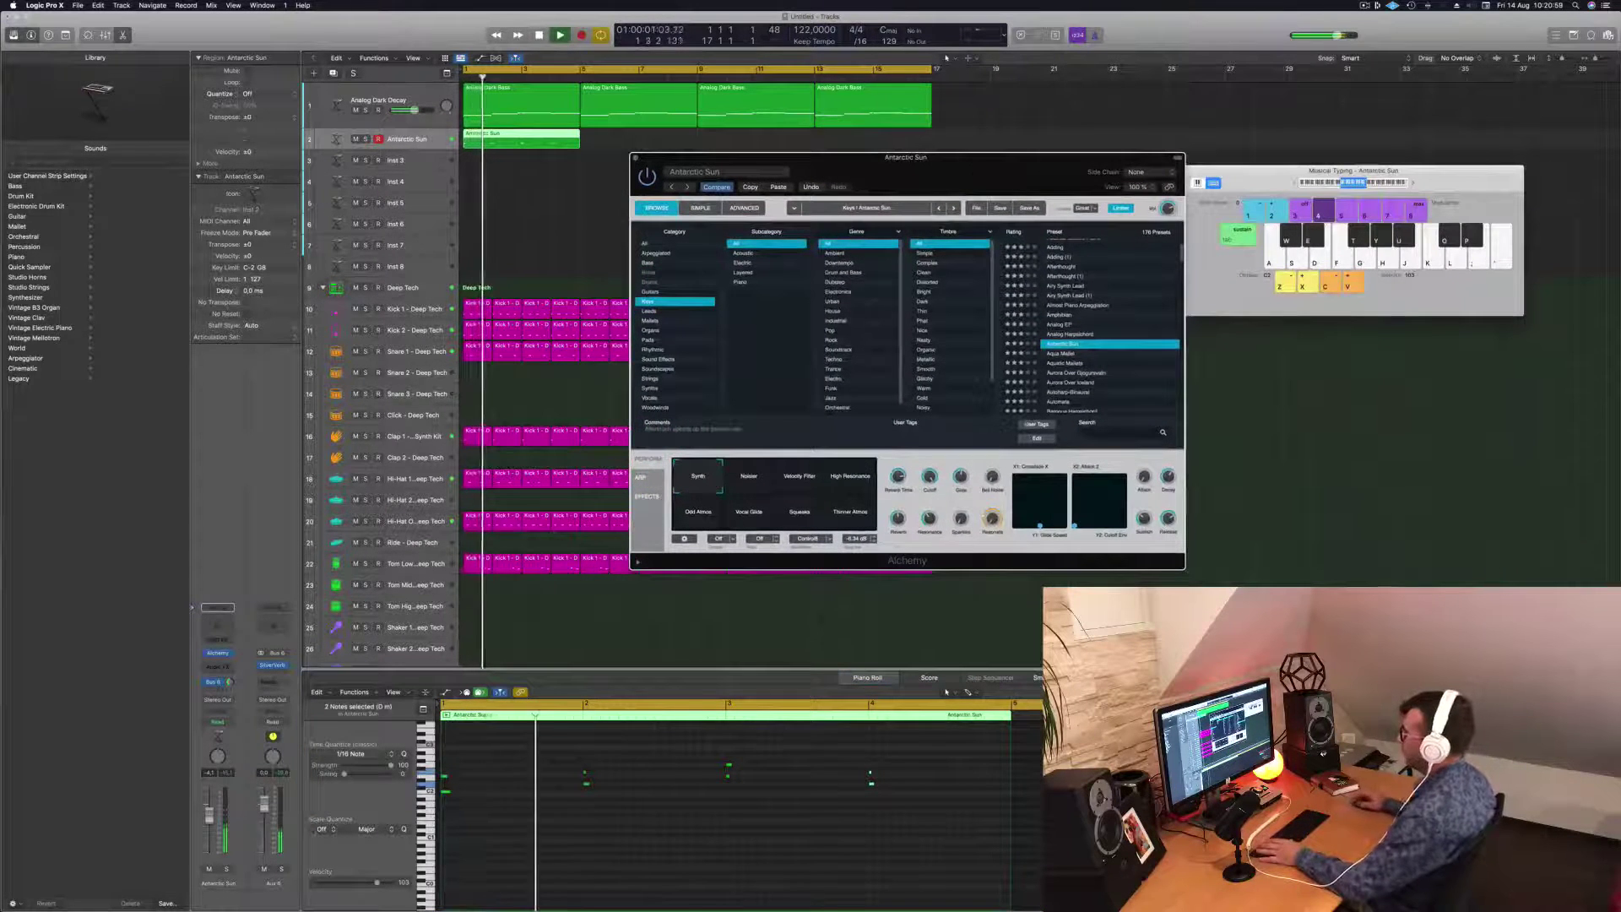
{"action": "key", "text": "Return"}
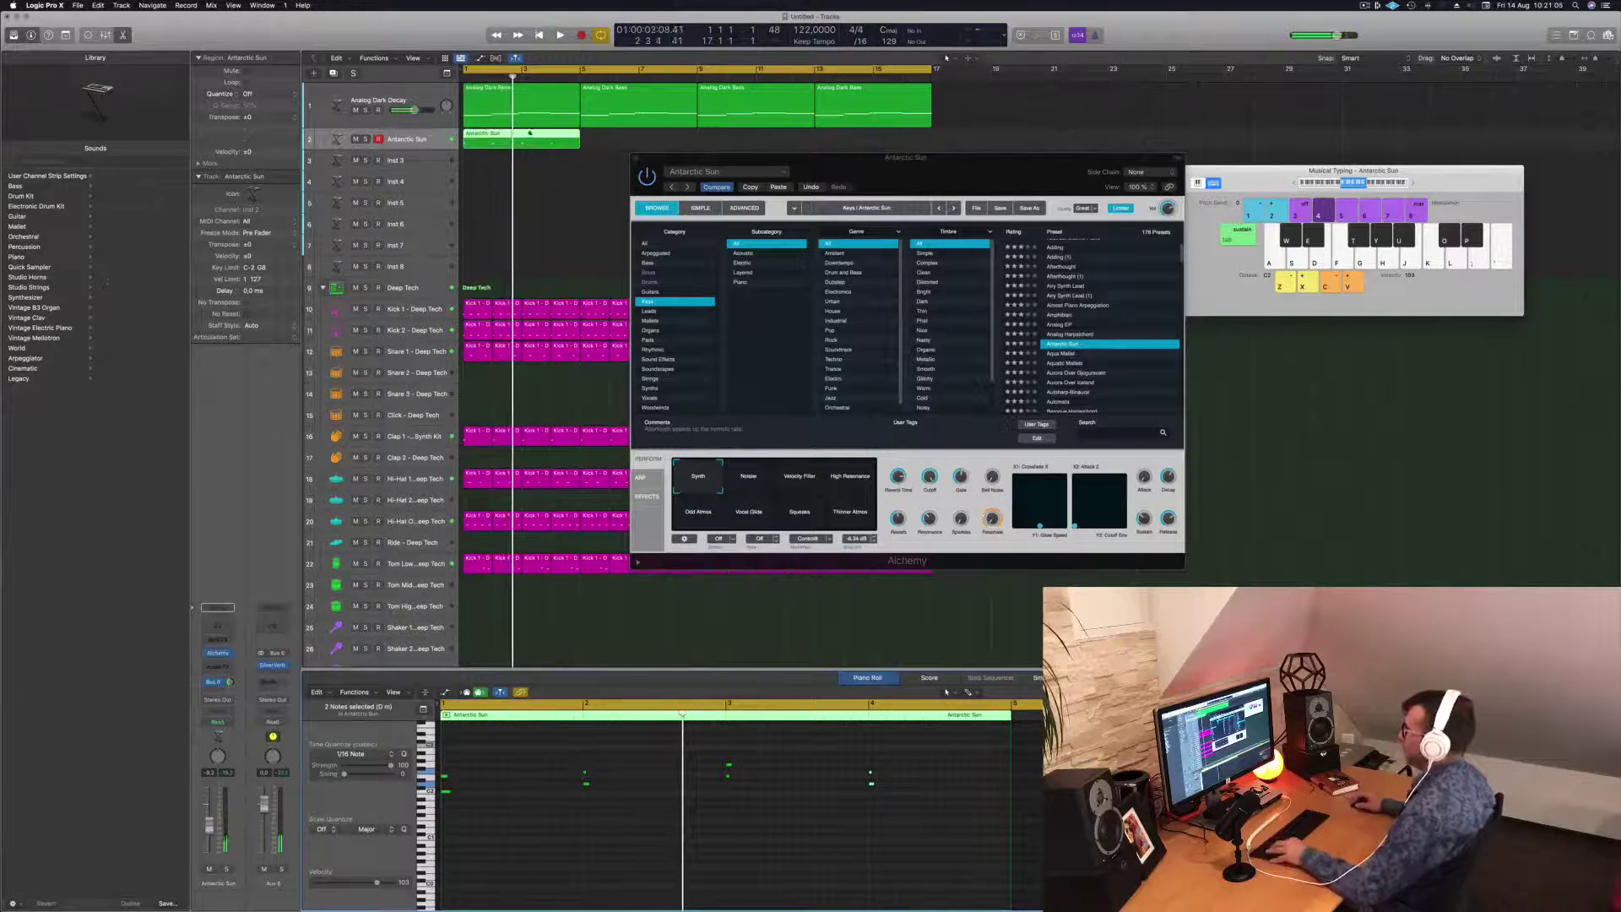
Step: Duplicate the four-bar Antarctic Sun region three times so the part fills the cycle from bar 1 to bar 17
{"action": "left_click_drag", "start_coordinate": [529, 133], "coordinate": [662, 137]}
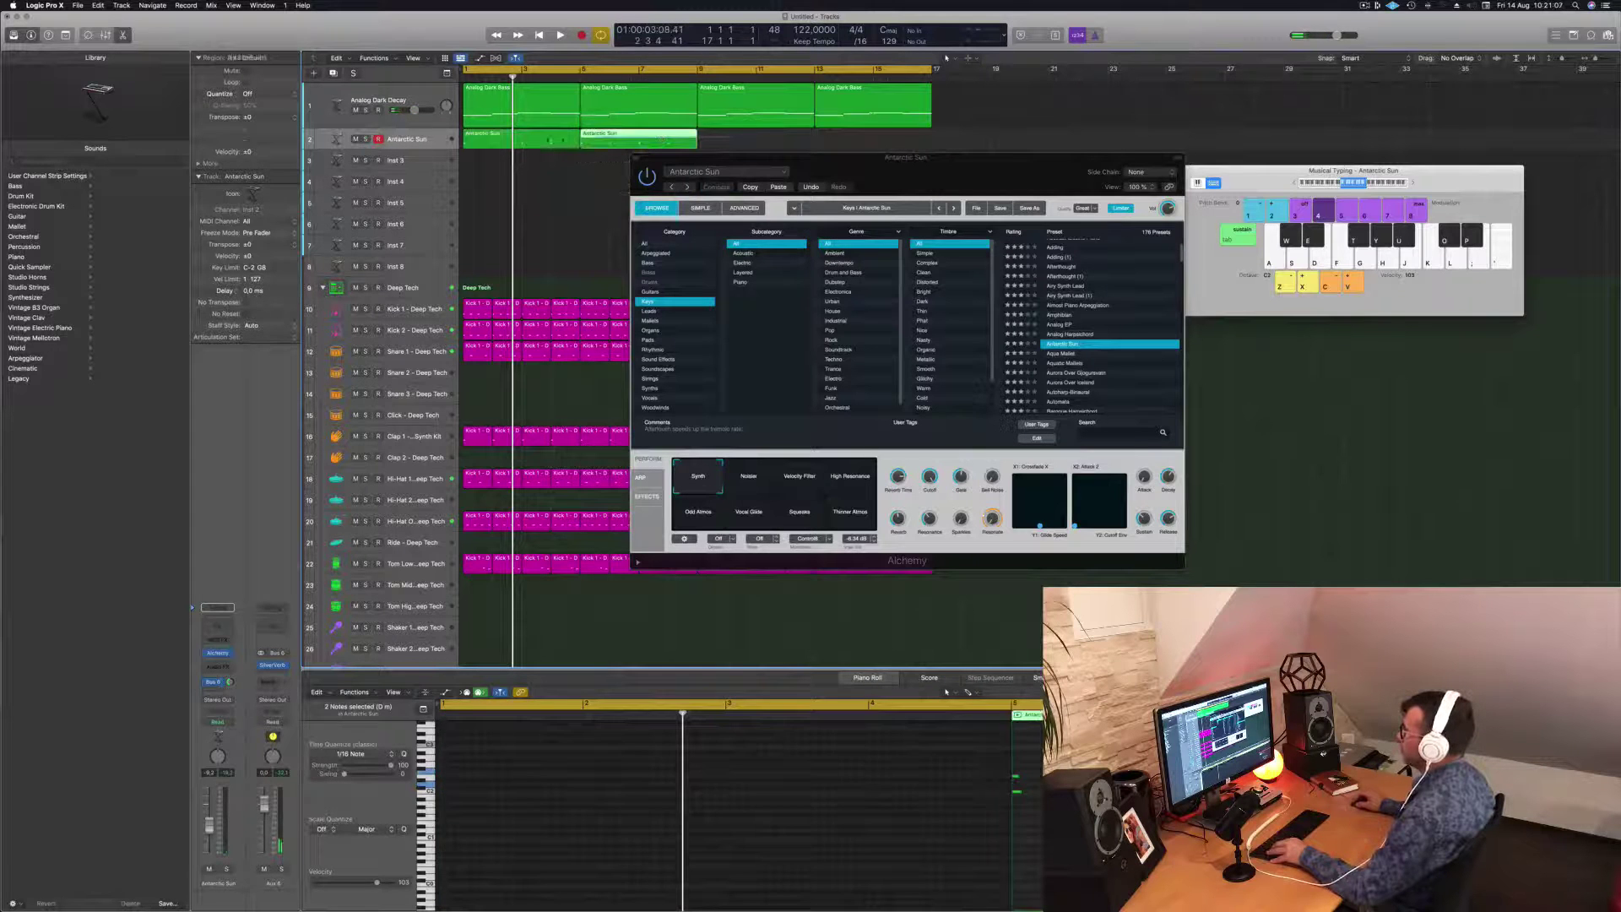
{"action": "left_click", "coordinate": [549, 141], "text": "shift"}
{"action": "left_click_drag", "start_coordinate": [549, 140], "coordinate": [770, 142]}
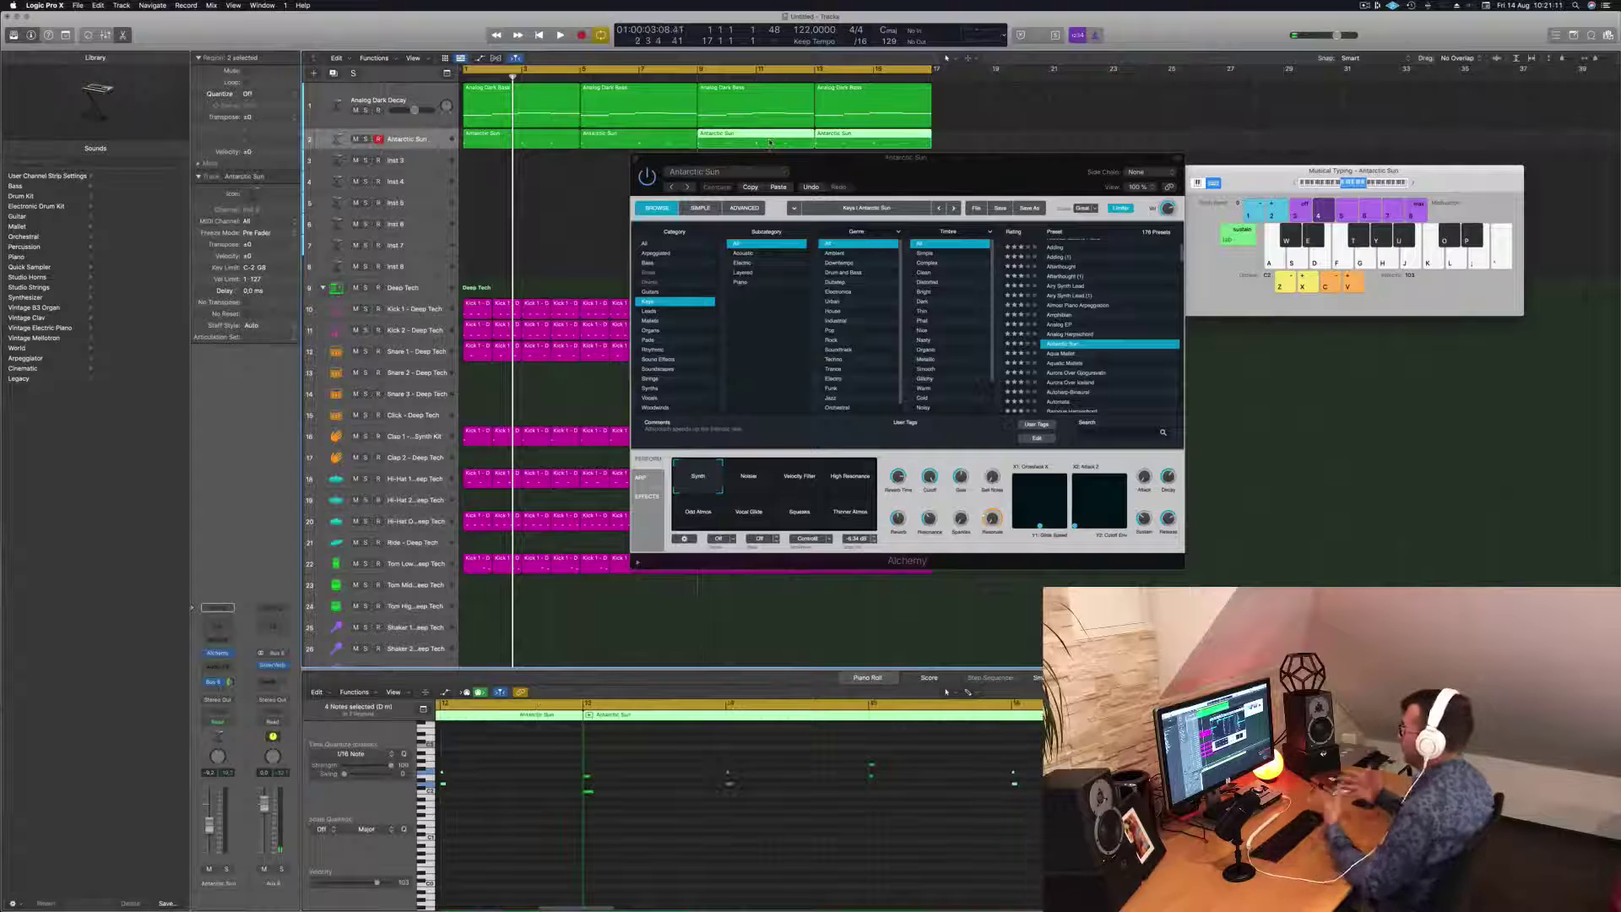
Step: Play from the start and audition the upper-row variations of Antarctic Sun, including Velocity Filter and High Resonance
{"action": "key", "text": "Return"}
{"action": "key", "text": "space"}
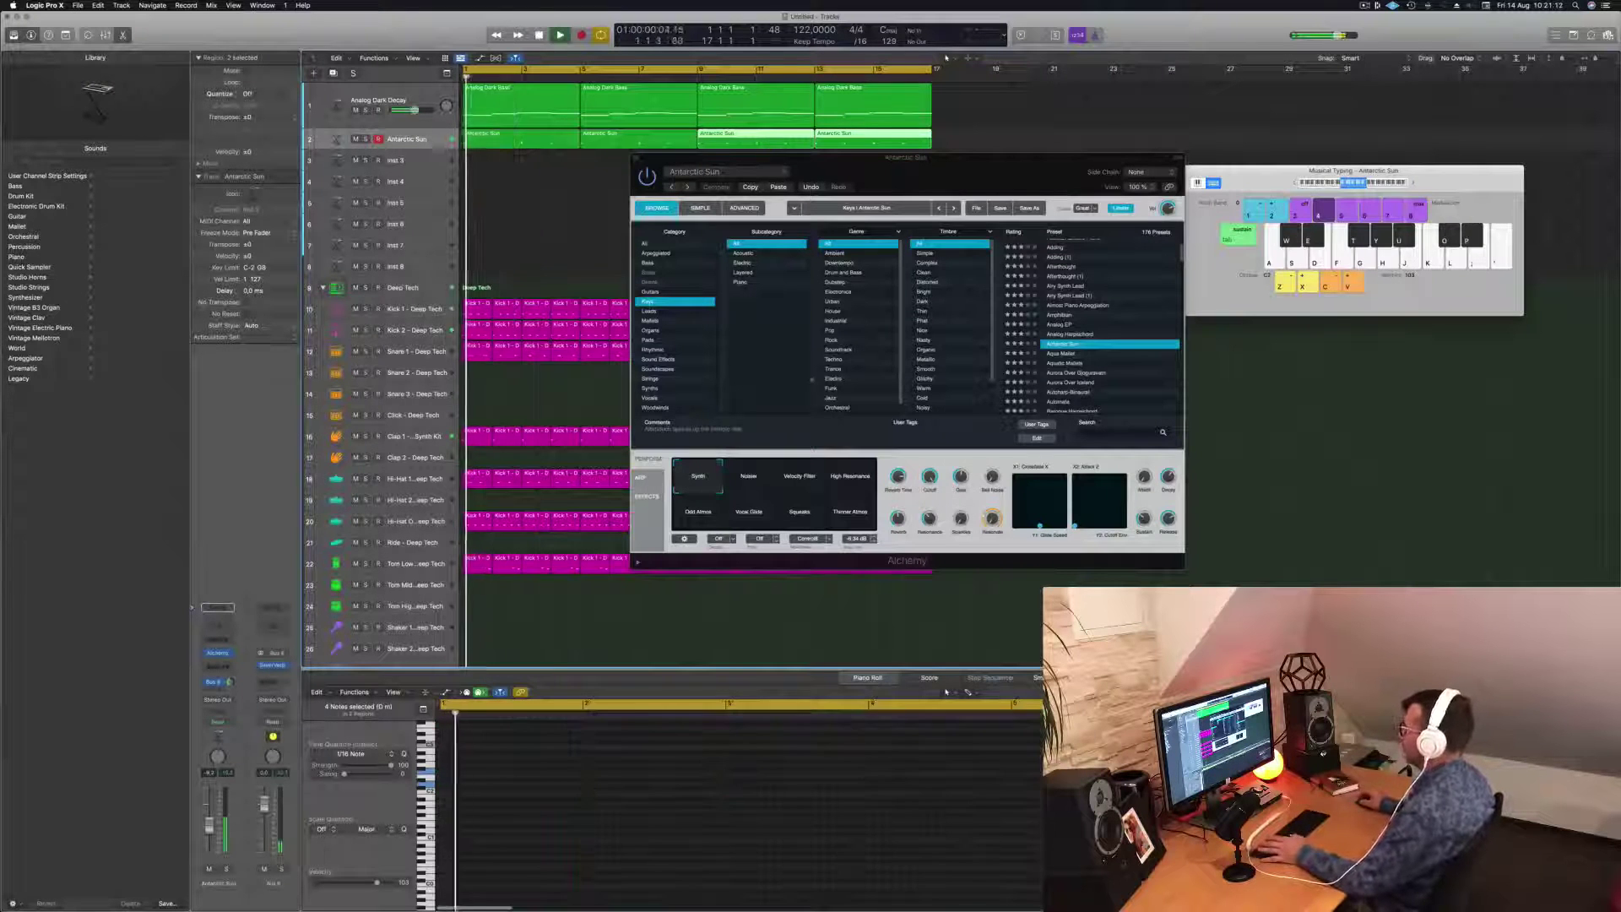
{"action": "left_click", "coordinate": [742, 485]}
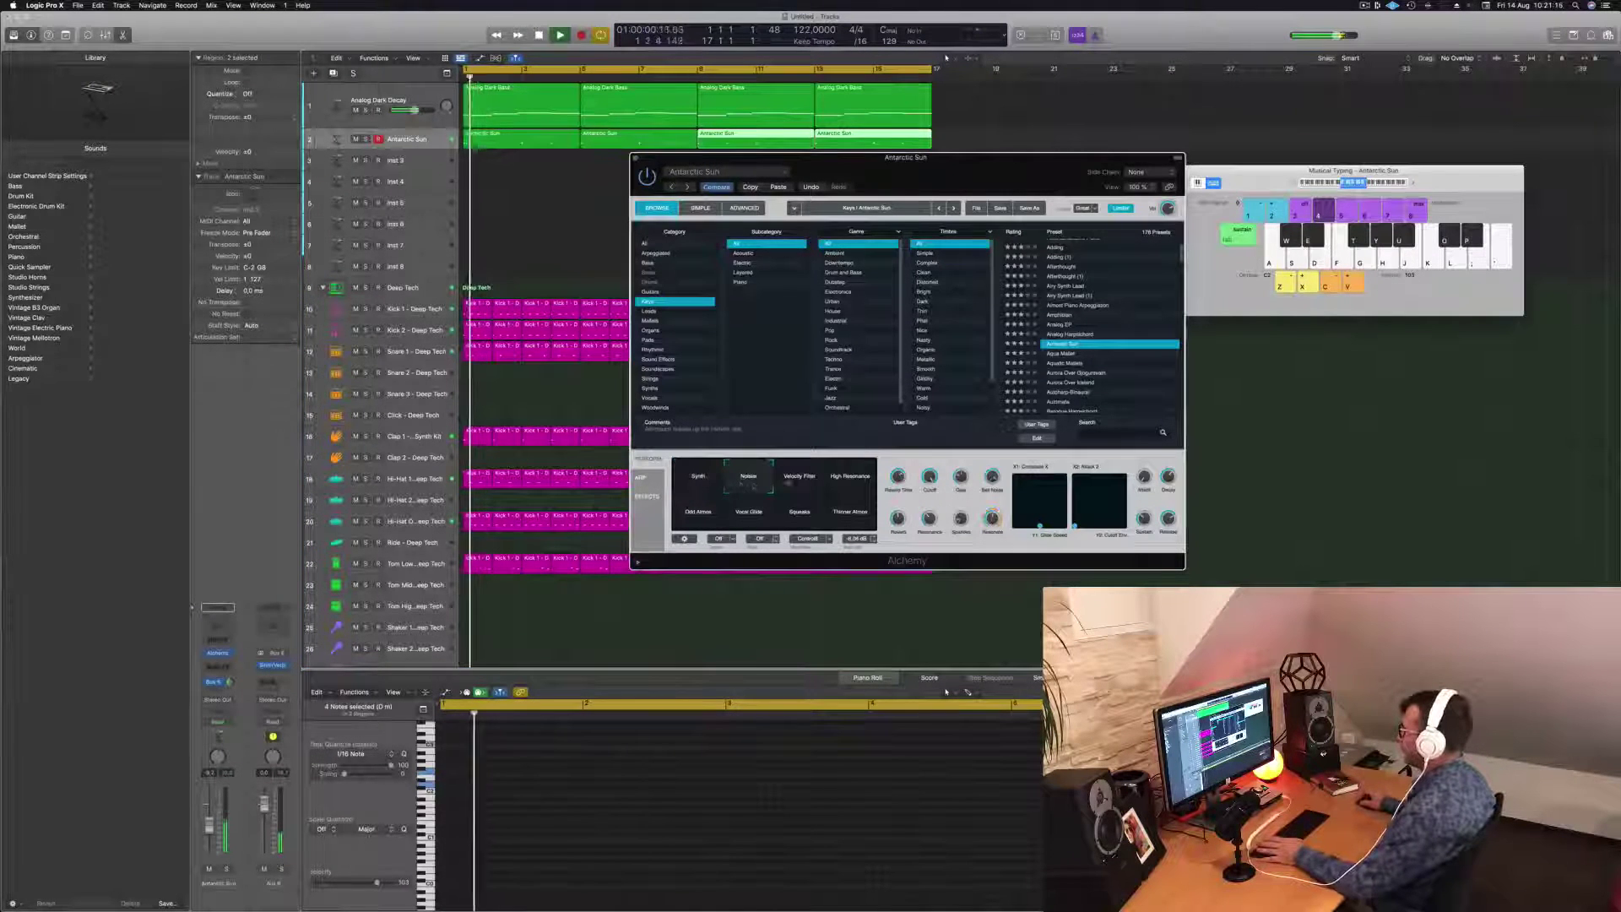
{"action": "left_click", "coordinate": [800, 486]}
{"action": "left_click", "coordinate": [839, 485]}
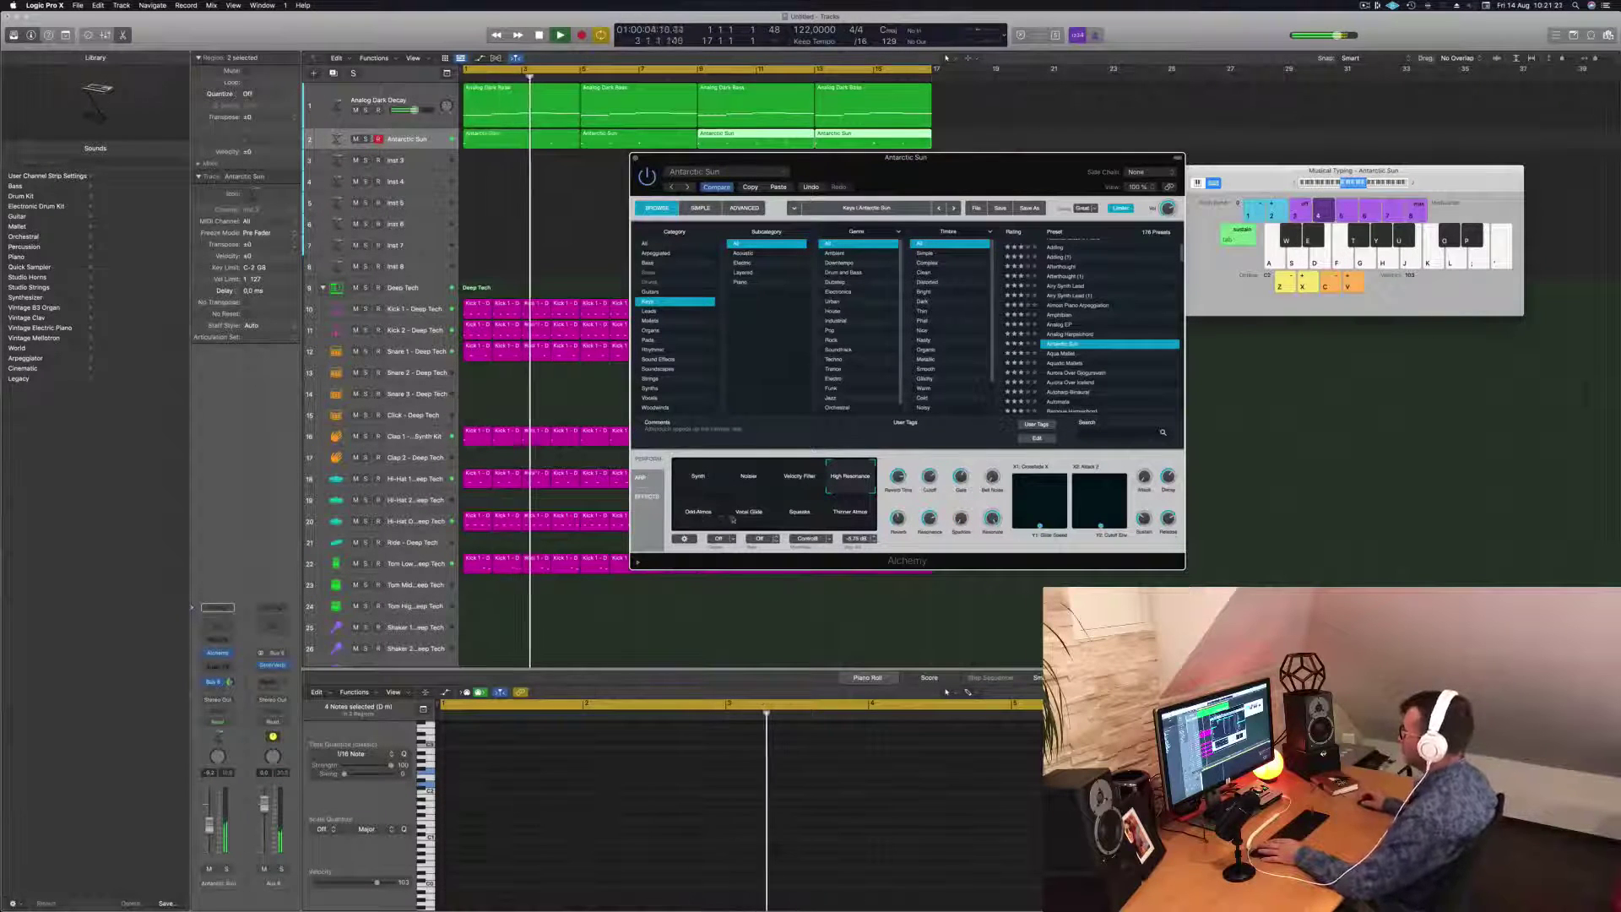
Step: Audition the lower-row variations of Antarctic Sun from Odd Atmos and Vocal Glide to Thinner Atmos, replaying from the start
{"action": "key", "text": "Return"}
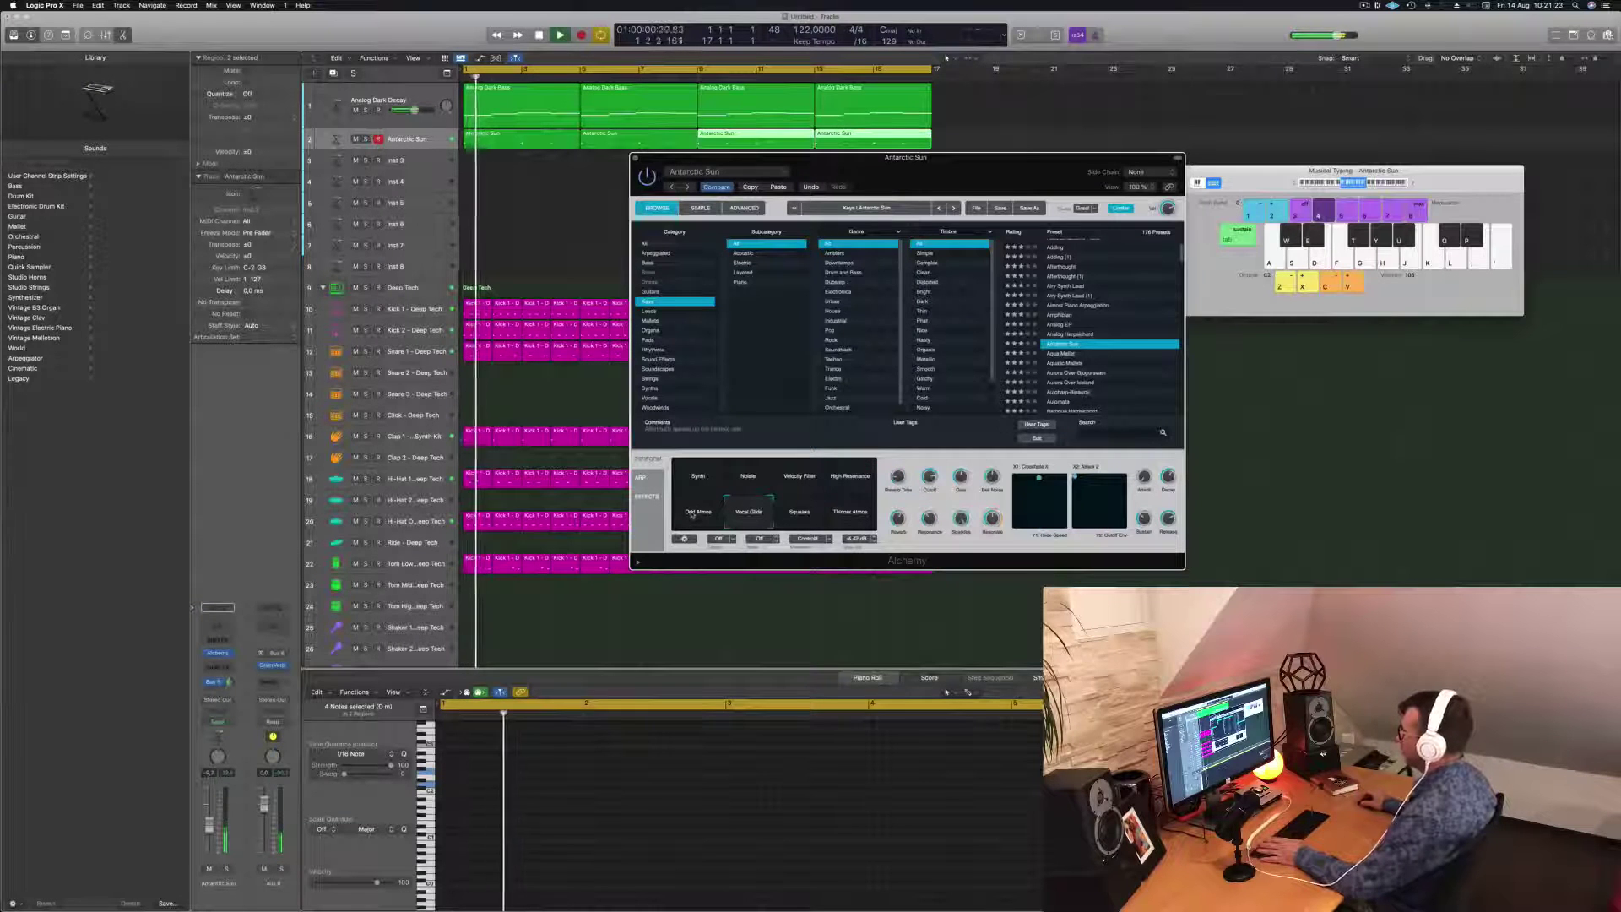
{"action": "left_click", "coordinate": [692, 513]}
{"action": "key", "text": "Return"}
{"action": "left_click", "coordinate": [751, 516]}
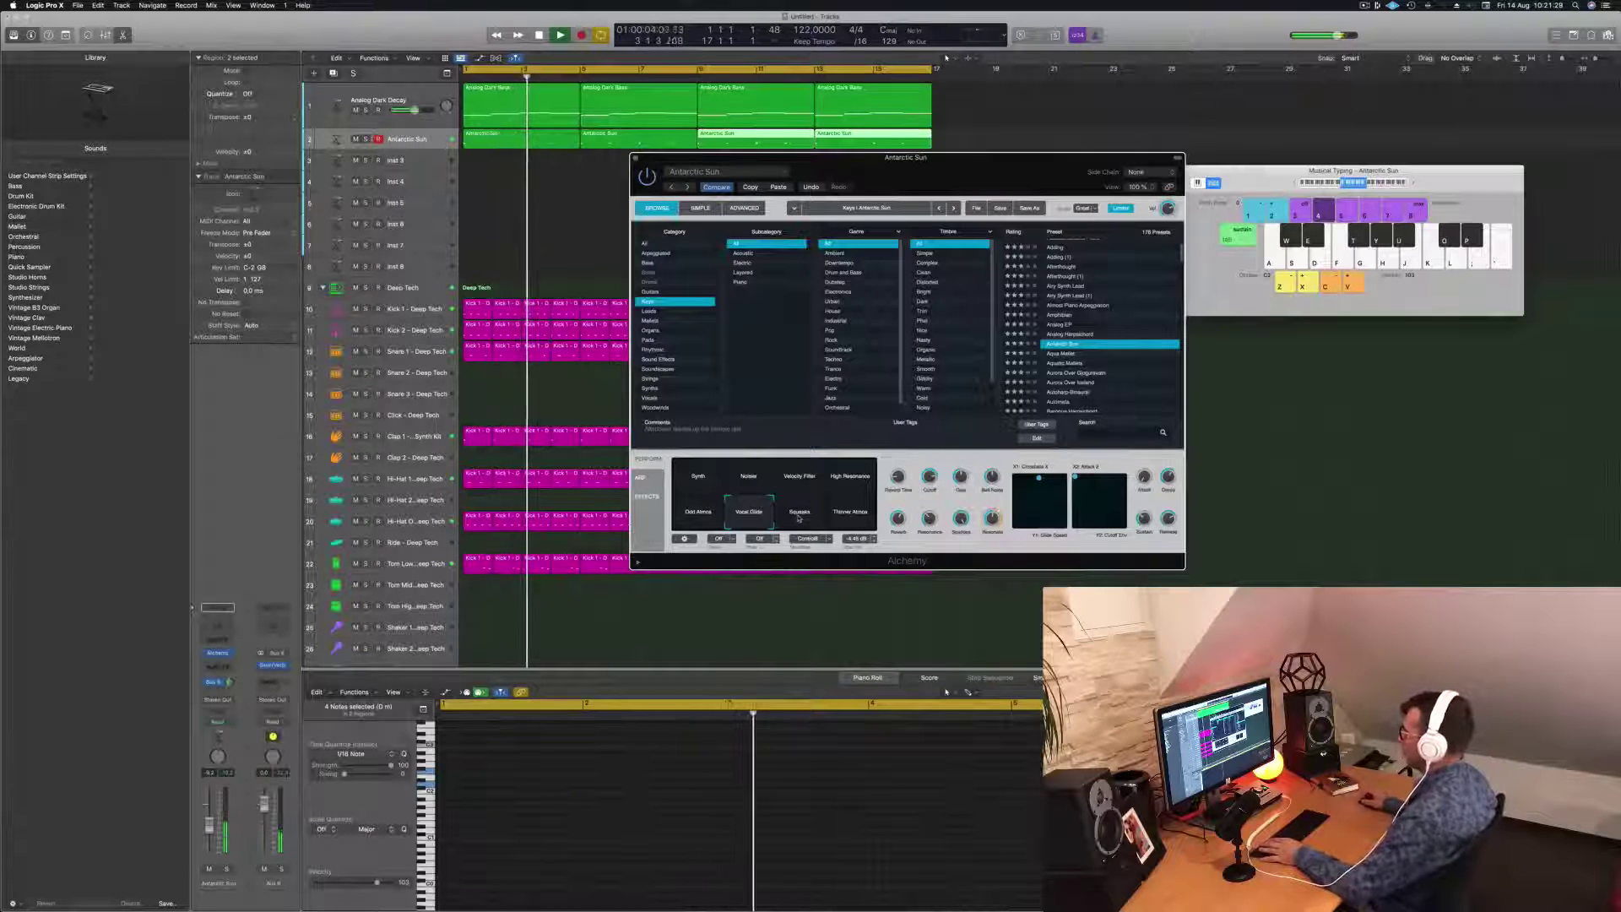
{"action": "left_click", "coordinate": [798, 516]}
{"action": "key", "text": "Return"}
{"action": "left_click", "coordinate": [841, 517]}
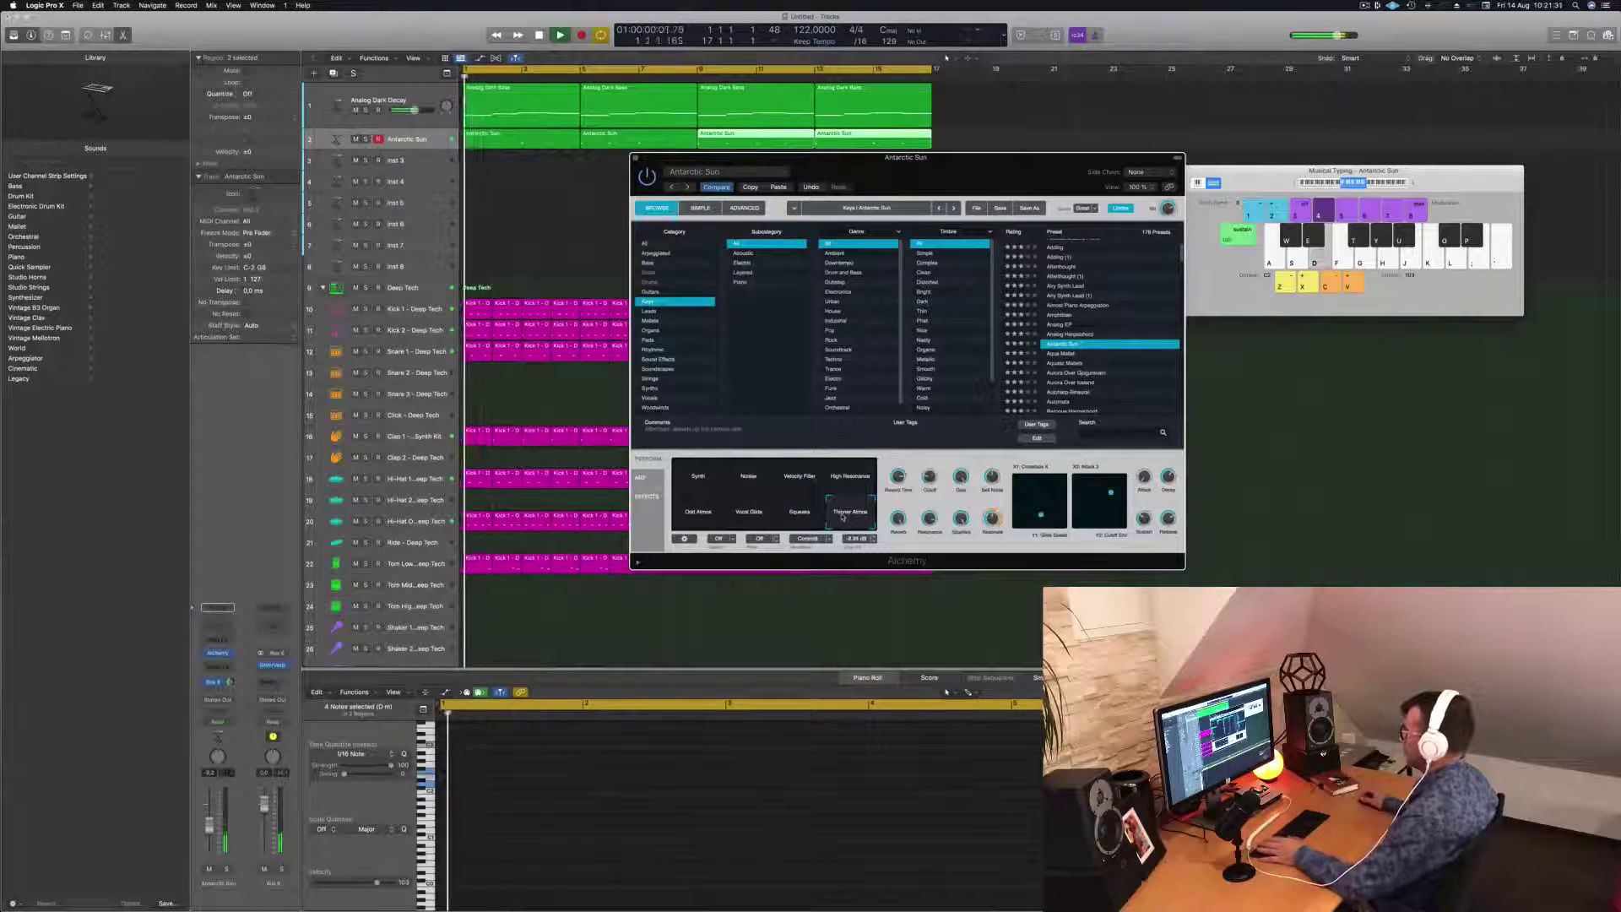
{"action": "key", "text": "Return"}
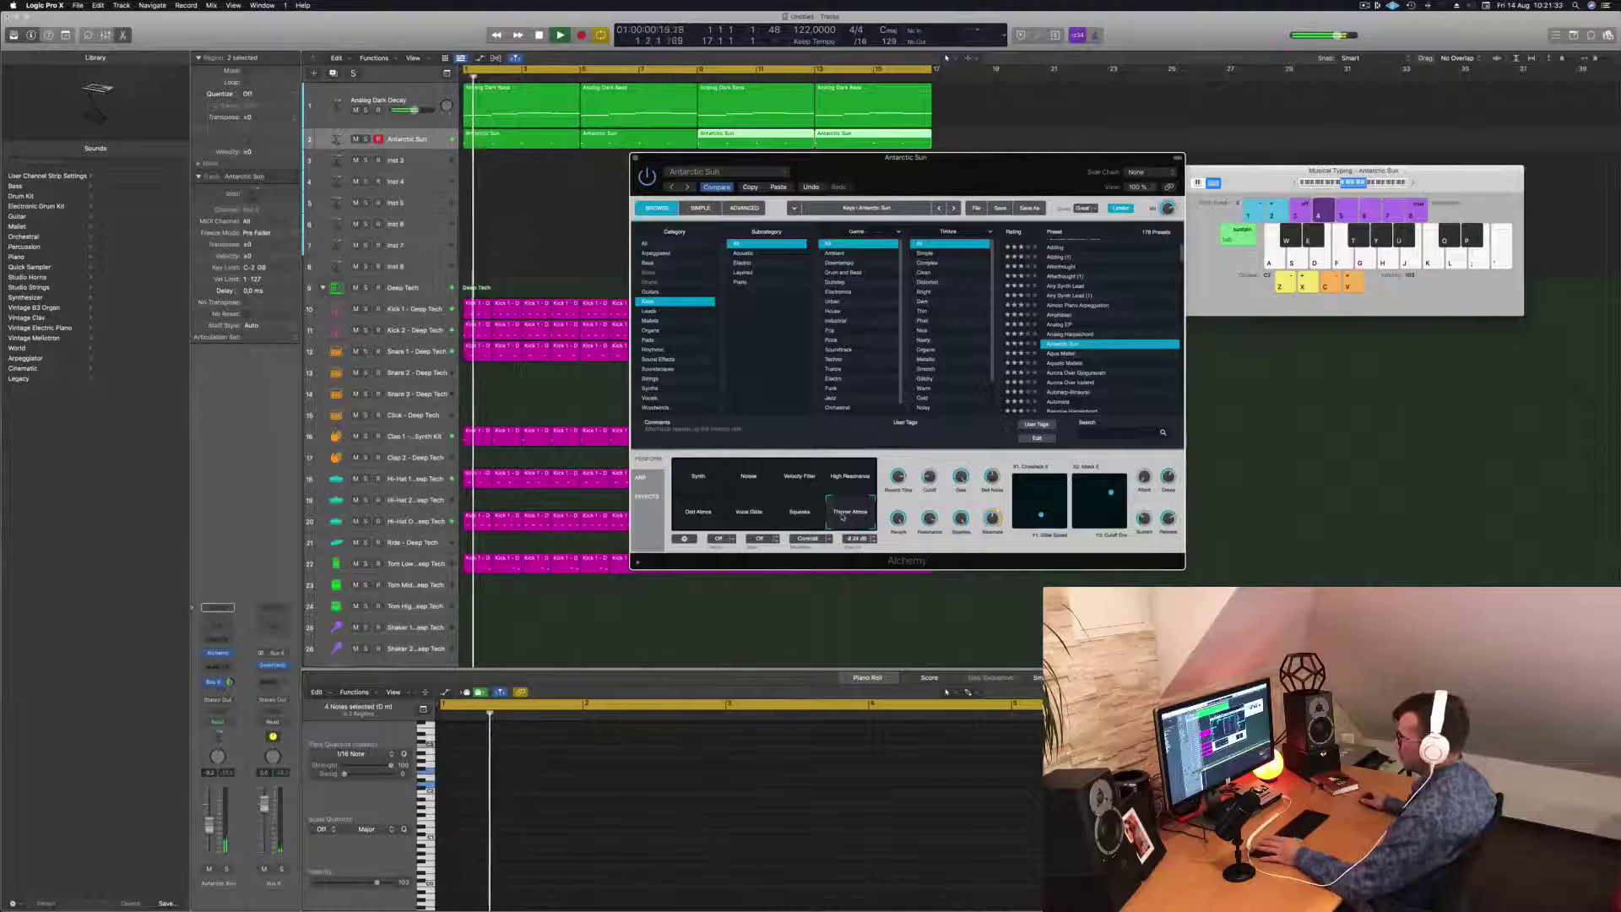
{"action": "key", "text": "space"}
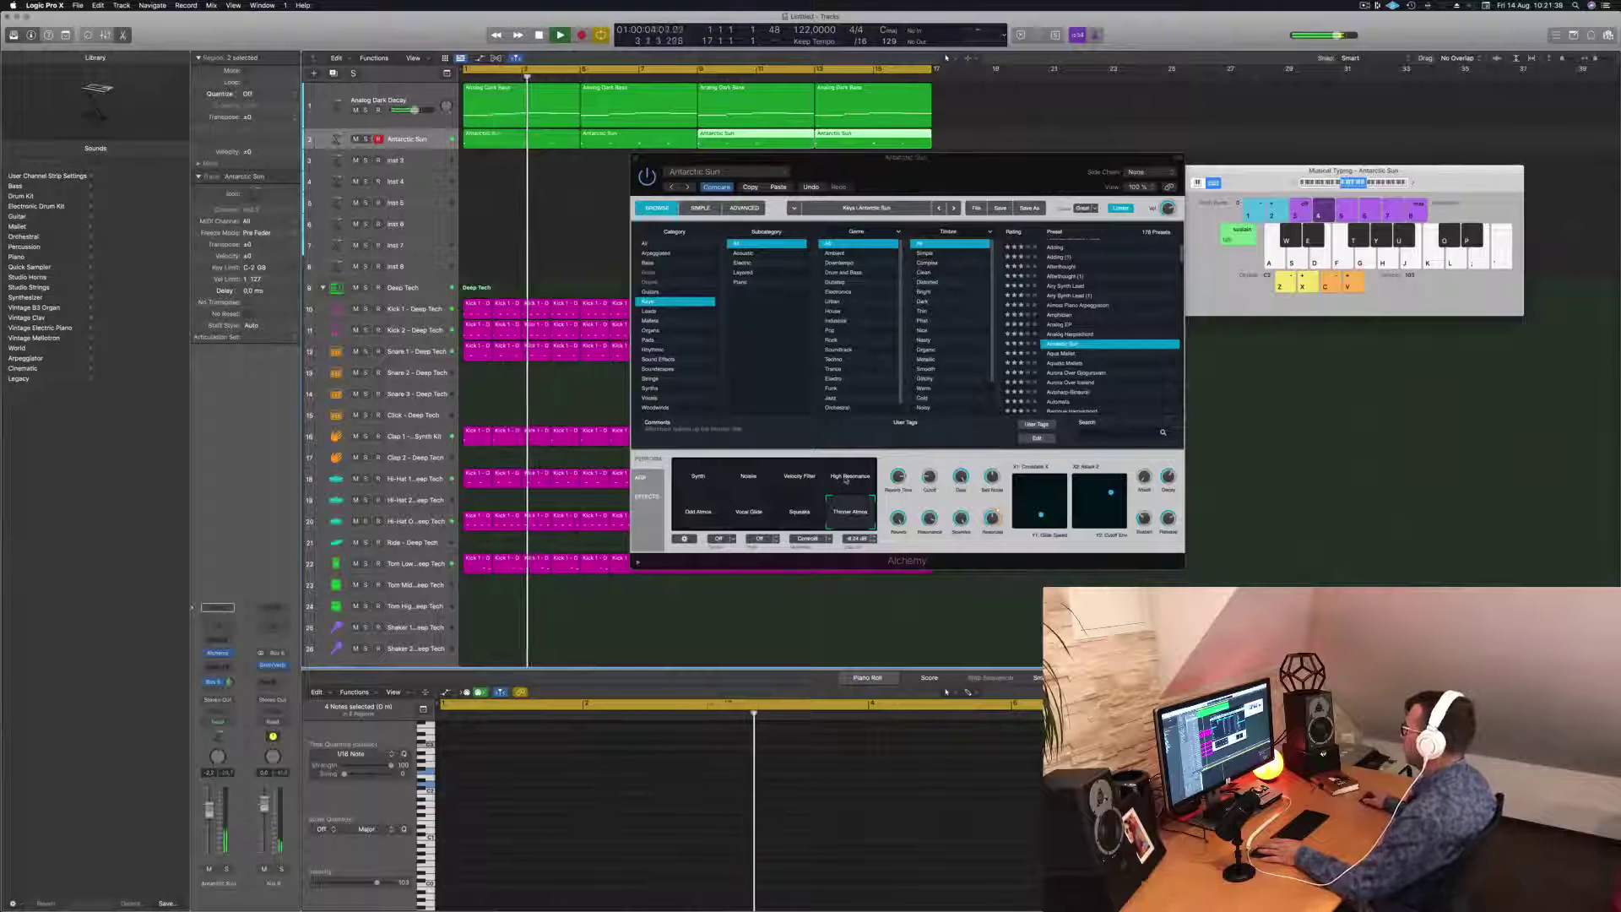
Step: Switch Antarctic Sun back to the Synth variation and listen to it from the start of the track
{"action": "left_click", "coordinate": [697, 477]}
{"action": "key", "text": "Return"}
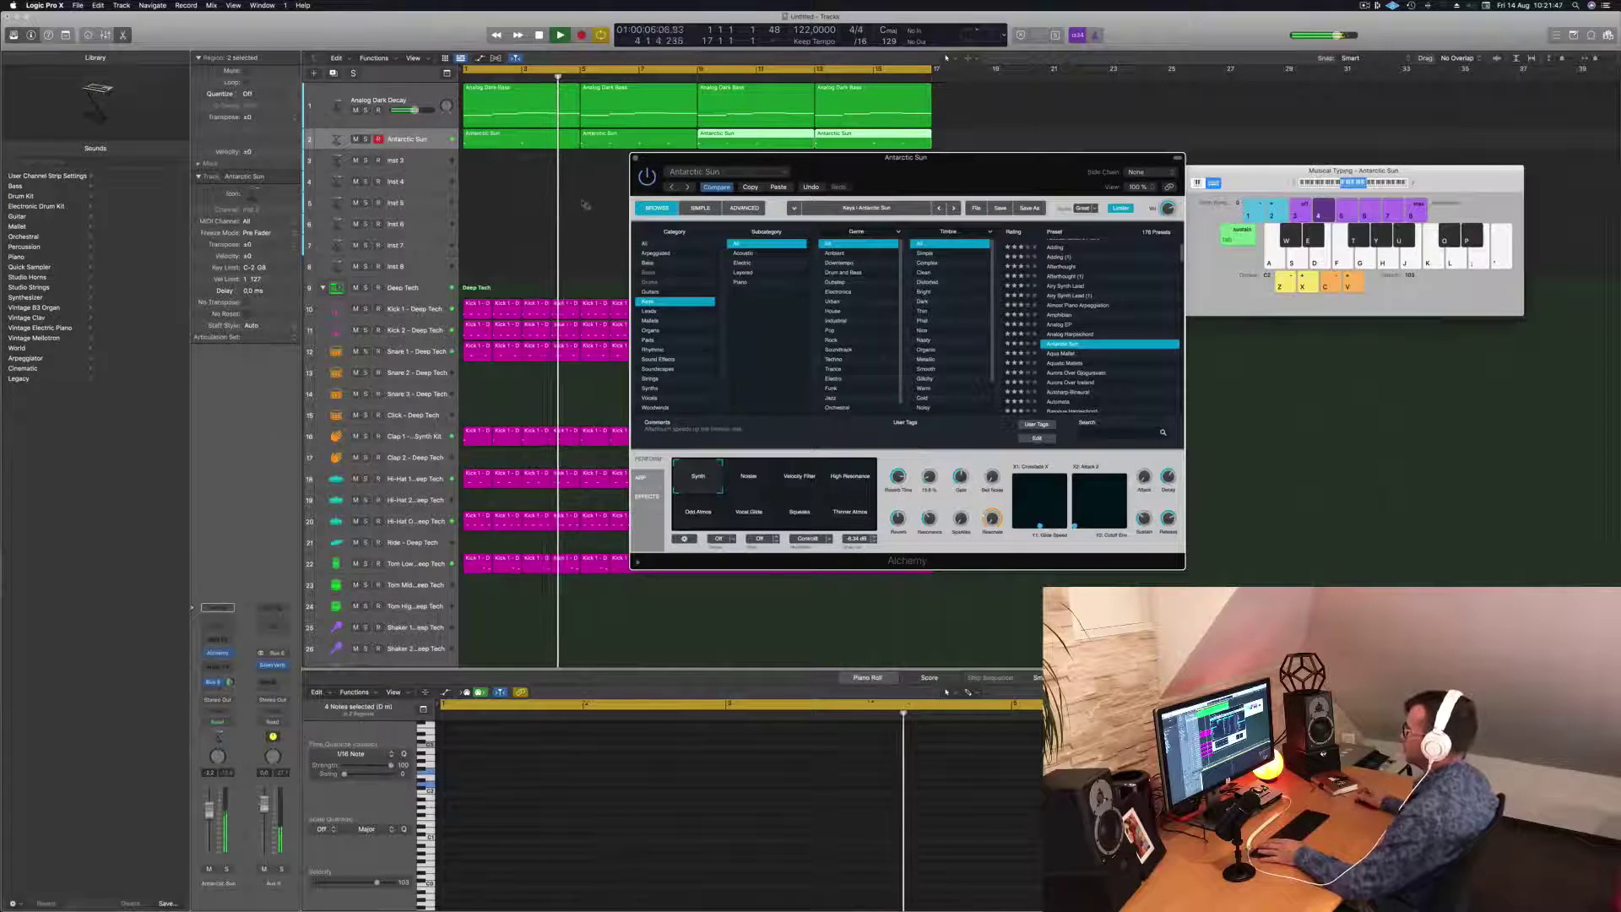
{"action": "left_click_drag", "start_coordinate": [970, 157], "coordinate": [894, 192]}
{"action": "key", "text": "Return"}
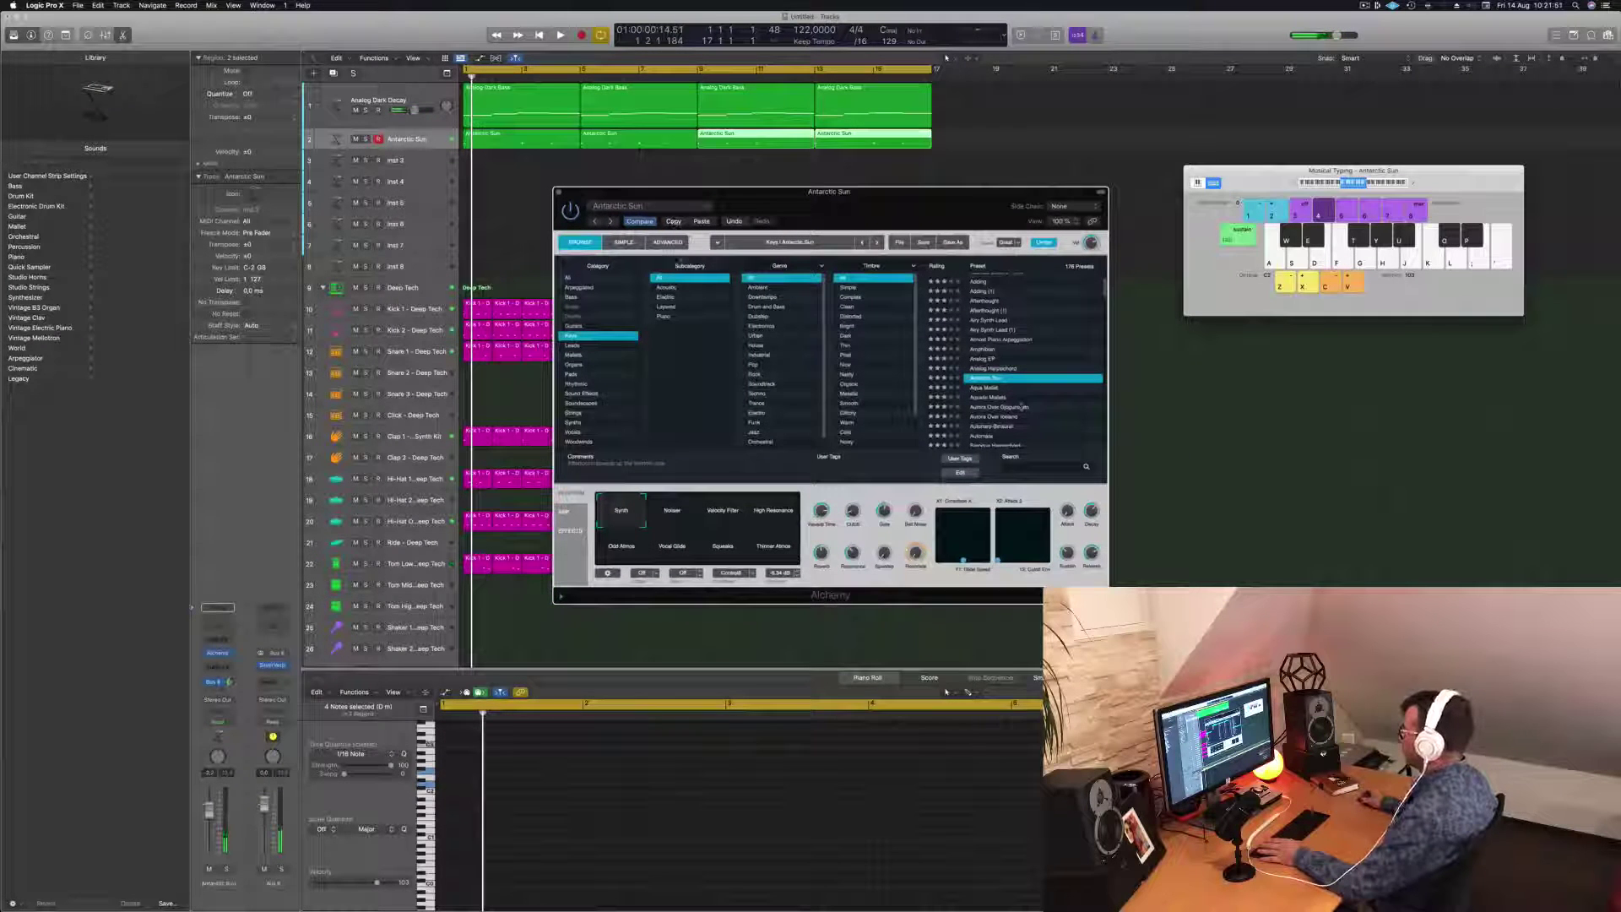
Step: Audition the Aurora Over Iceland and Autoharp-Binaural keys presets in Alchemy over the running track
{"action": "scroll", "coordinate": [1022, 406], "scroll_direction": "down", "scroll_amount": 3}
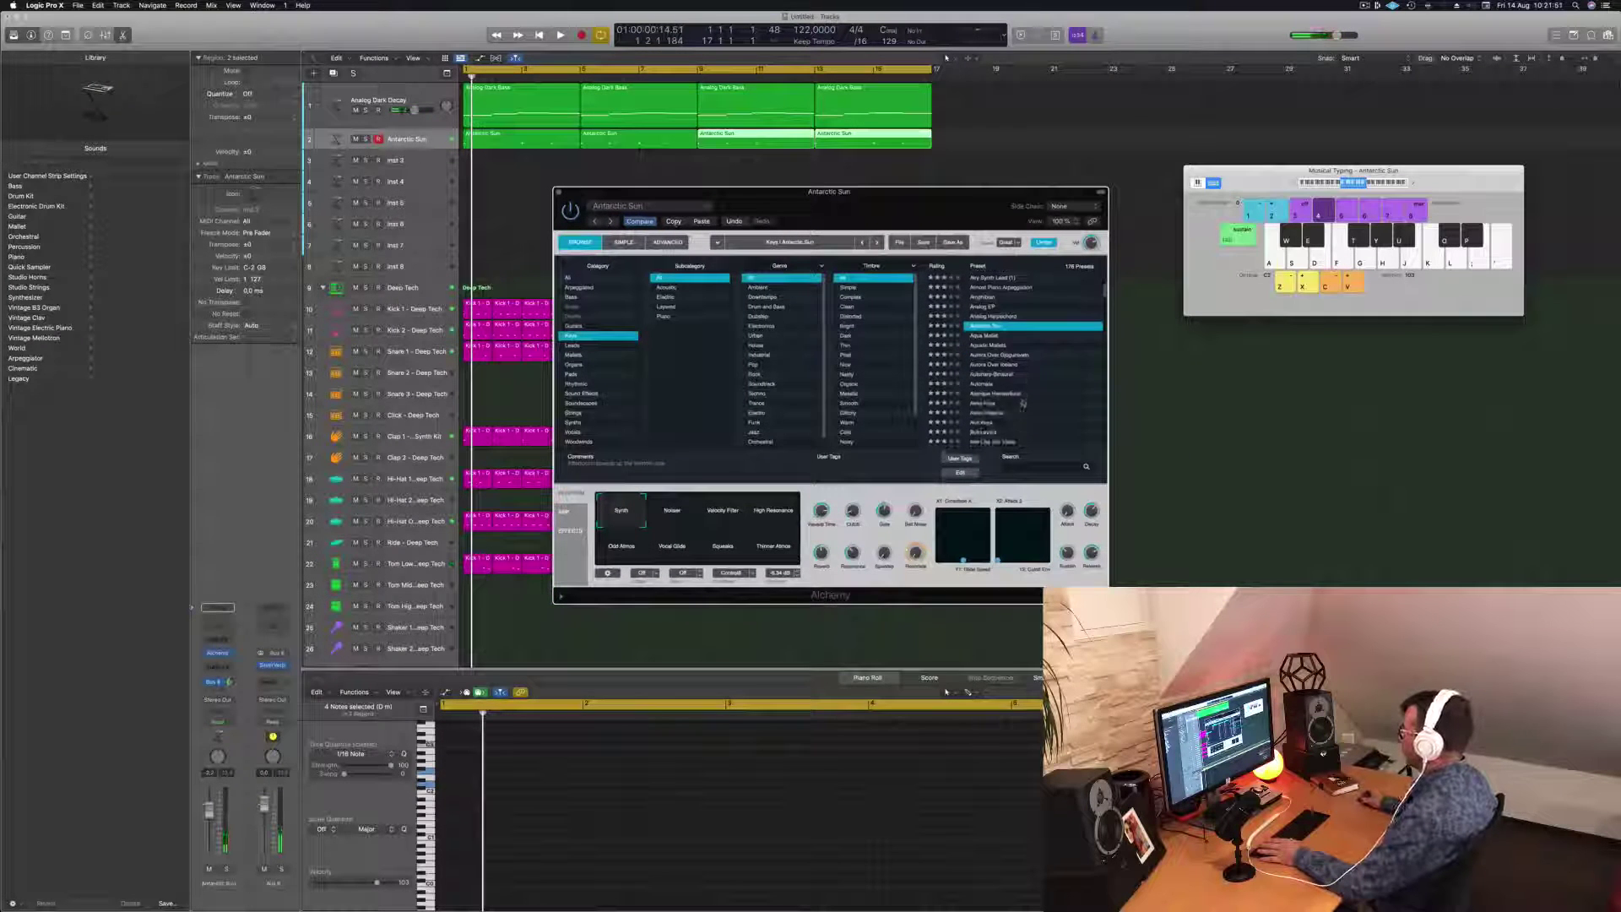
{"action": "key", "text": "space"}
{"action": "left_click", "coordinate": [1001, 365]}
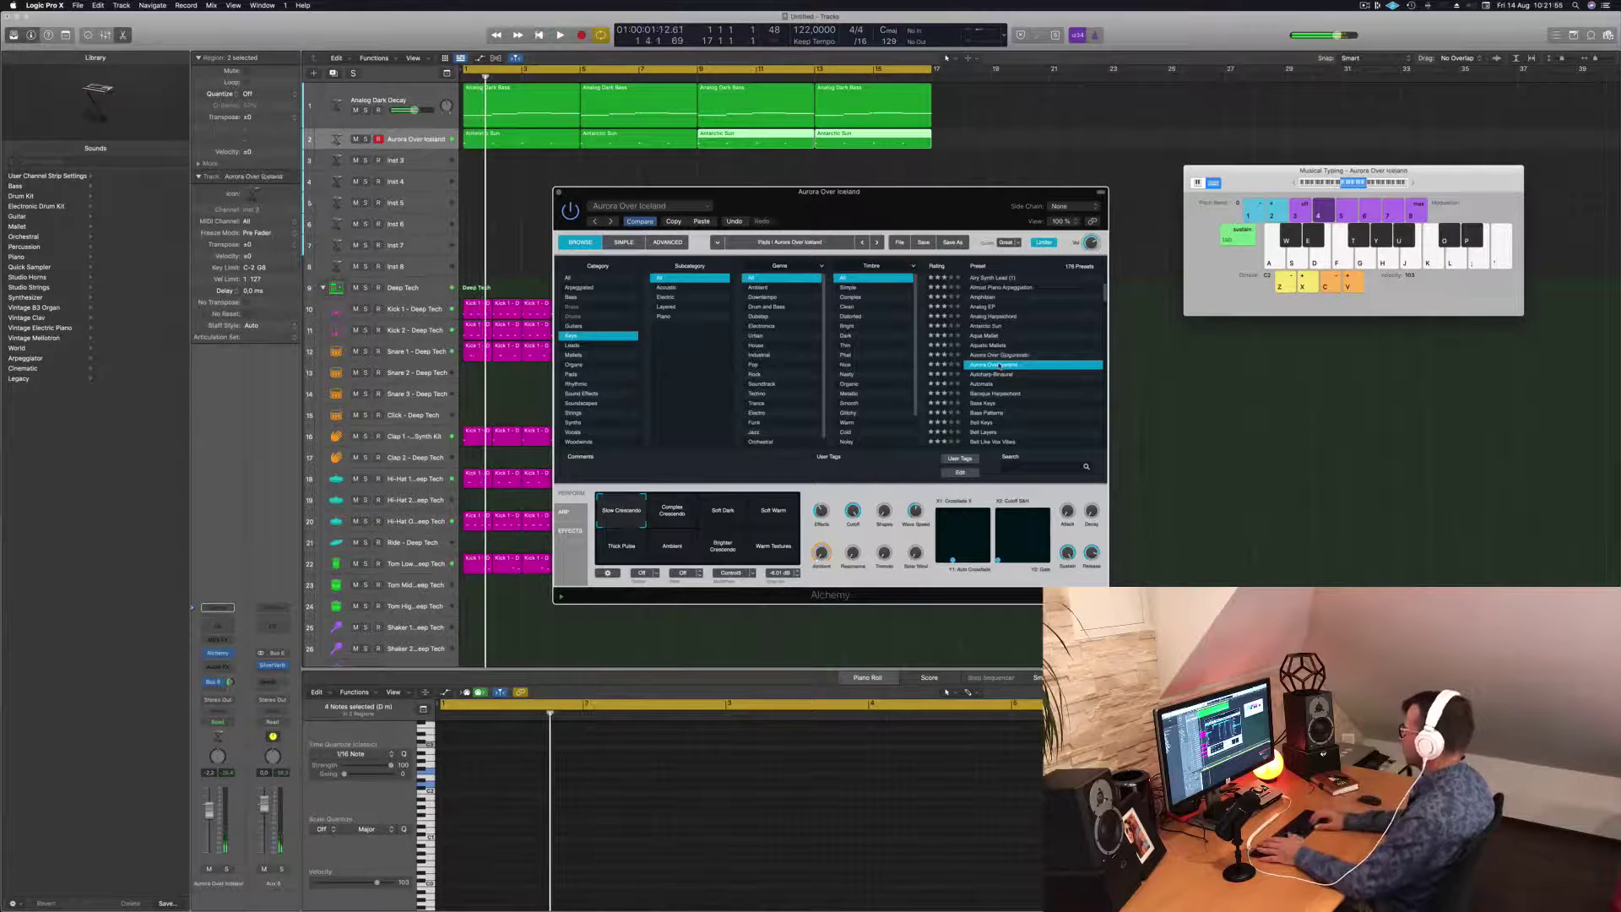
{"action": "key", "text": "Return"}
{"action": "key", "text": "Down"}
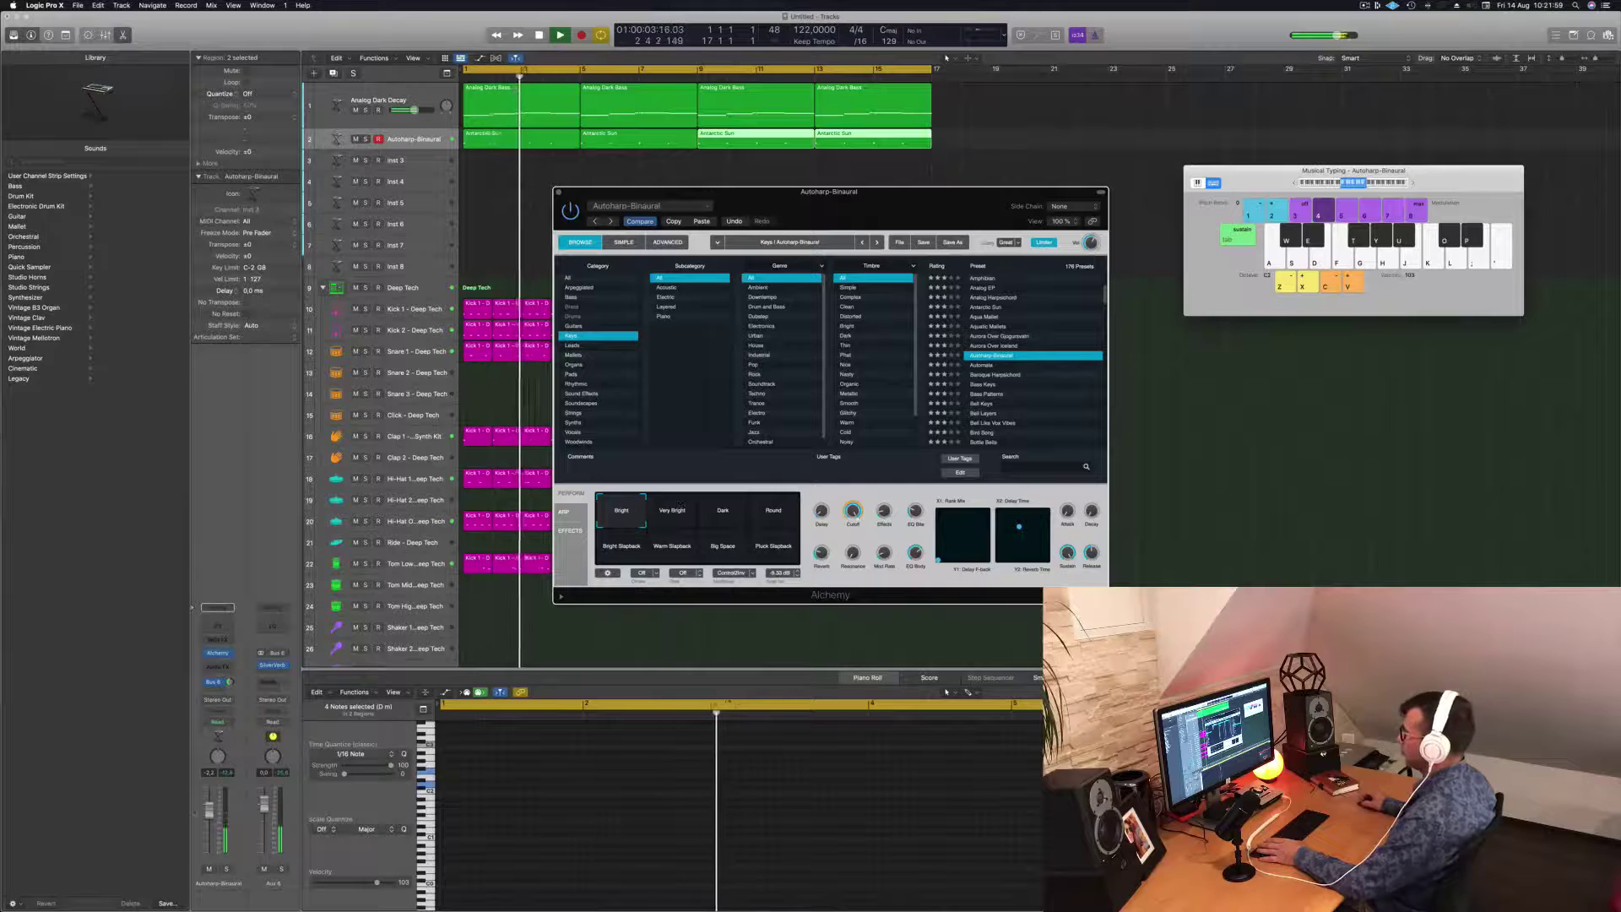
{"action": "key", "text": "Return"}
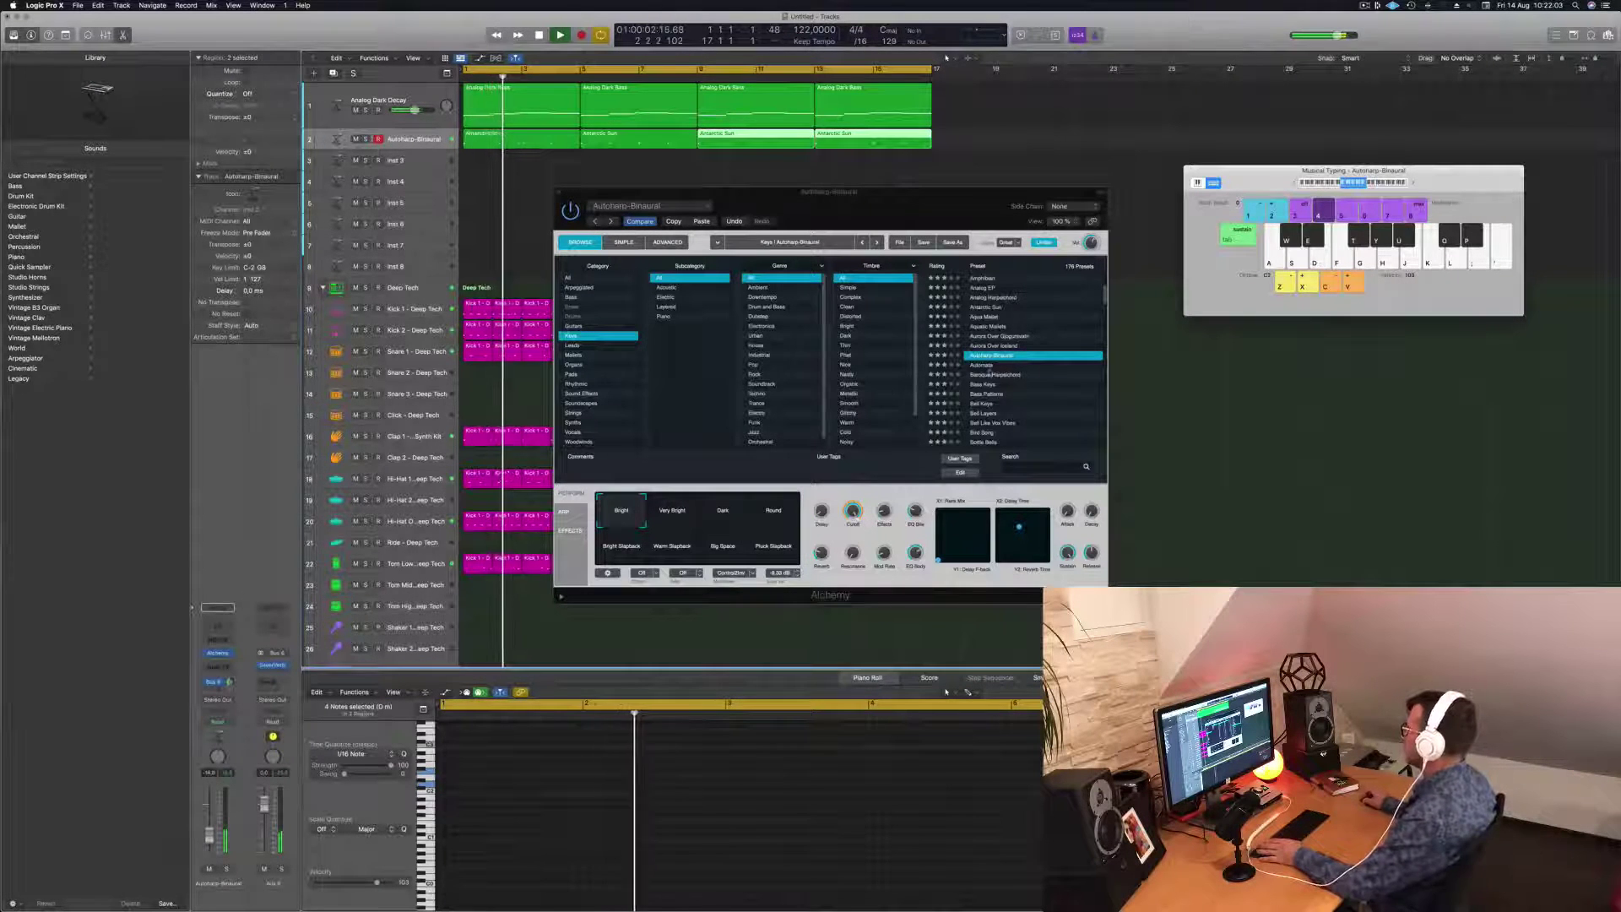
Step: Go through the keys presets past Baroque Harpsichord, load Bell Keys and listen to it over the running track
{"action": "left_click", "coordinate": [990, 372]}
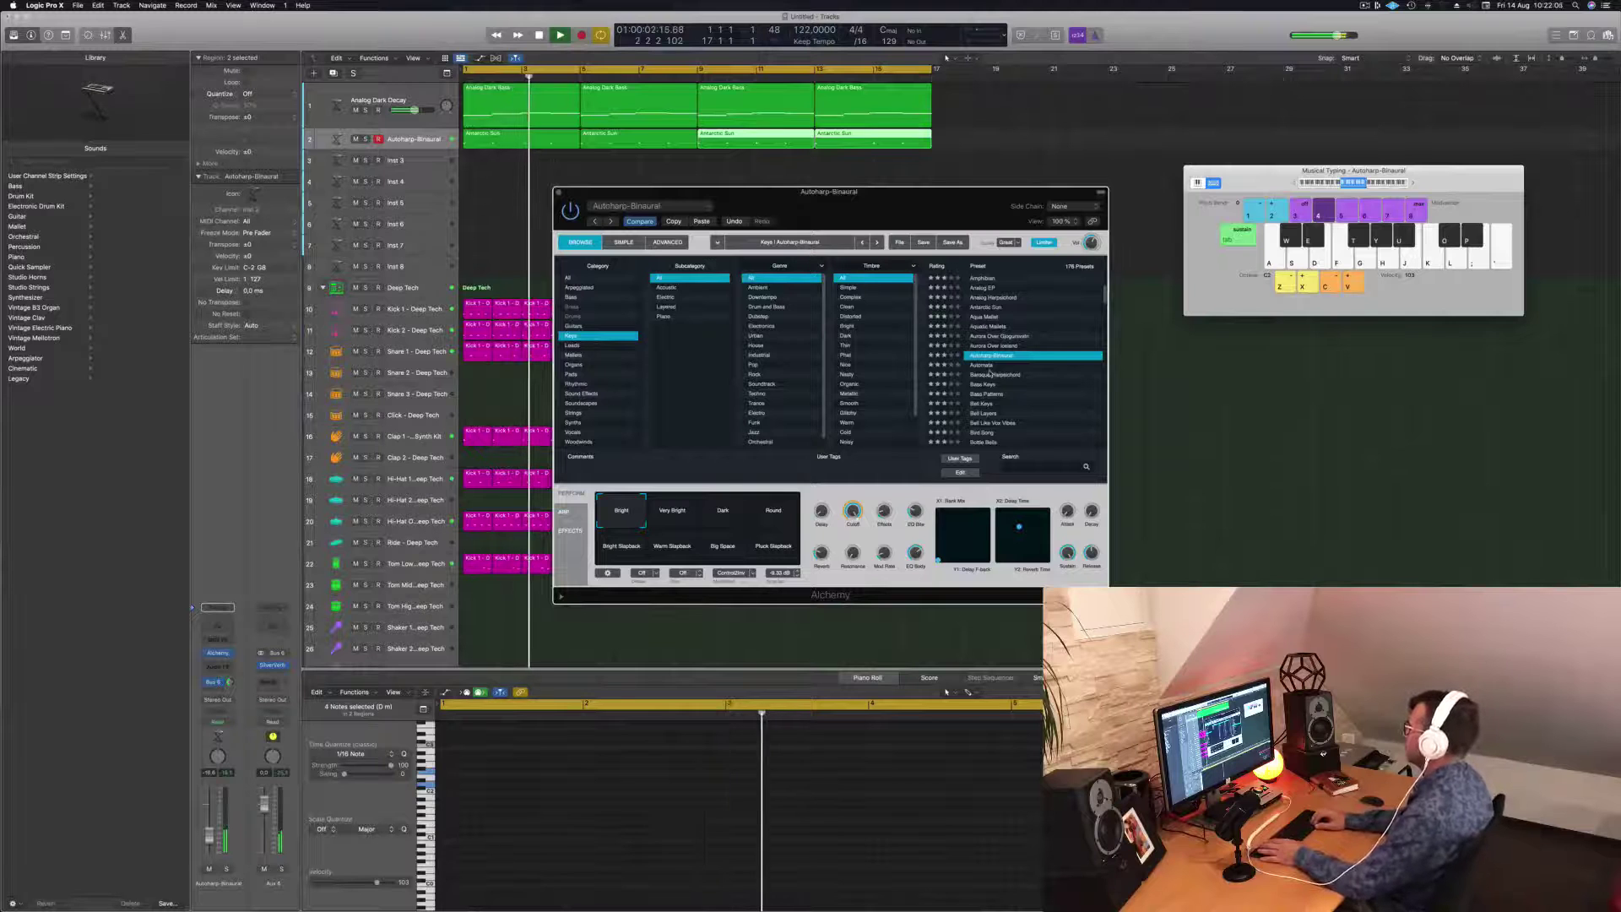
{"action": "key", "text": "Down"}
{"action": "key", "text": "Return"}
{"action": "key", "text": "Down"}
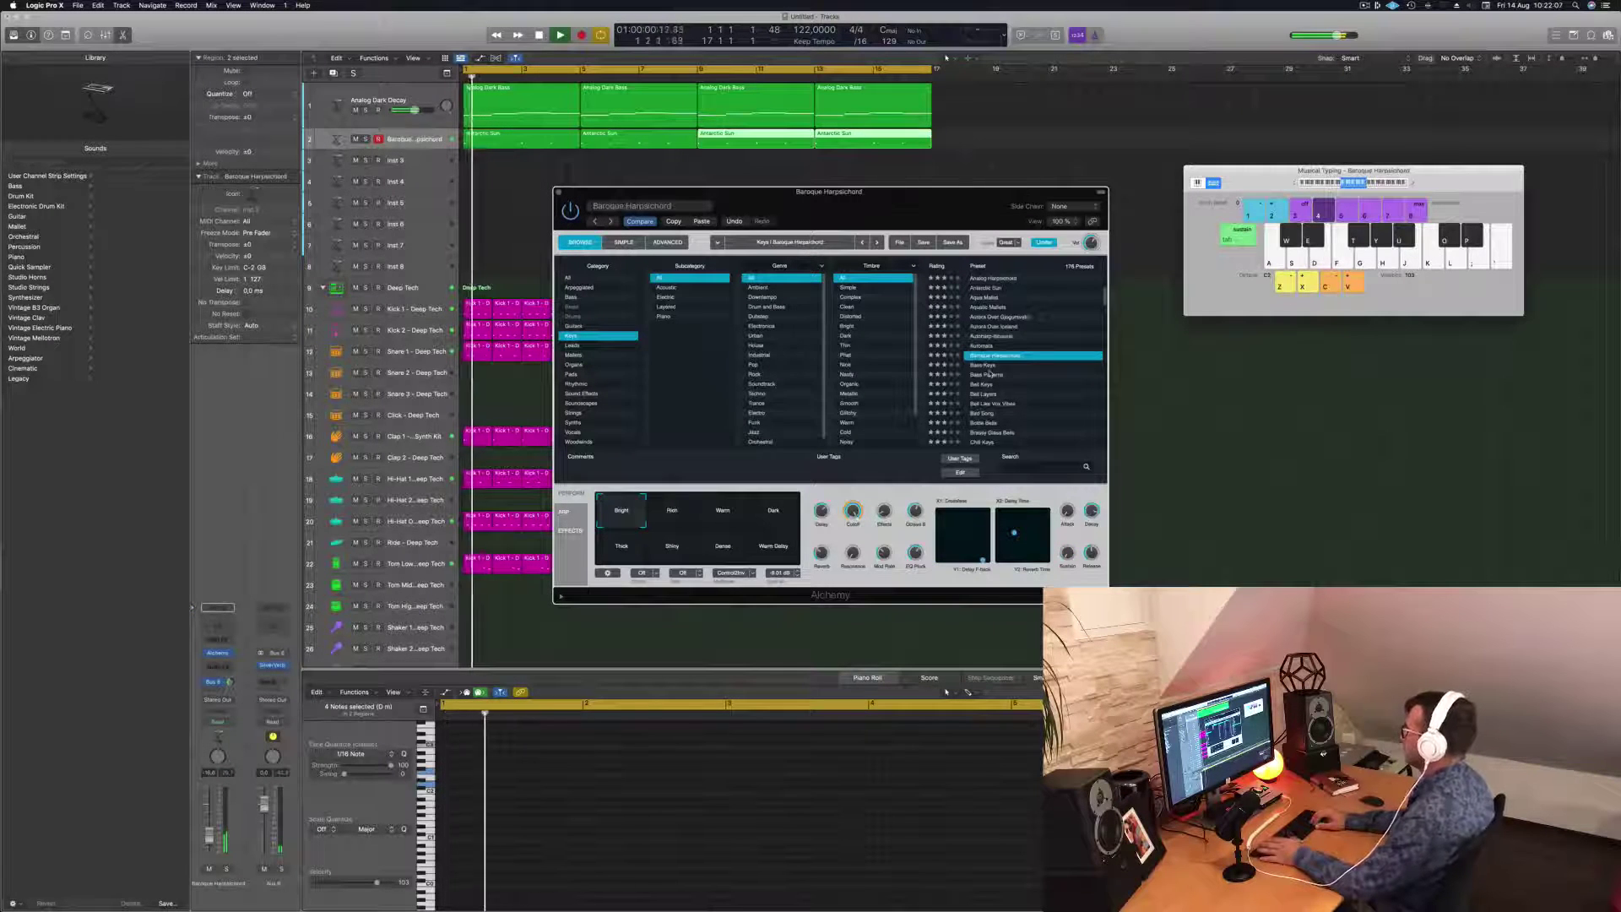
{"action": "key", "text": "Down"}
{"action": "key", "text": "Down"}
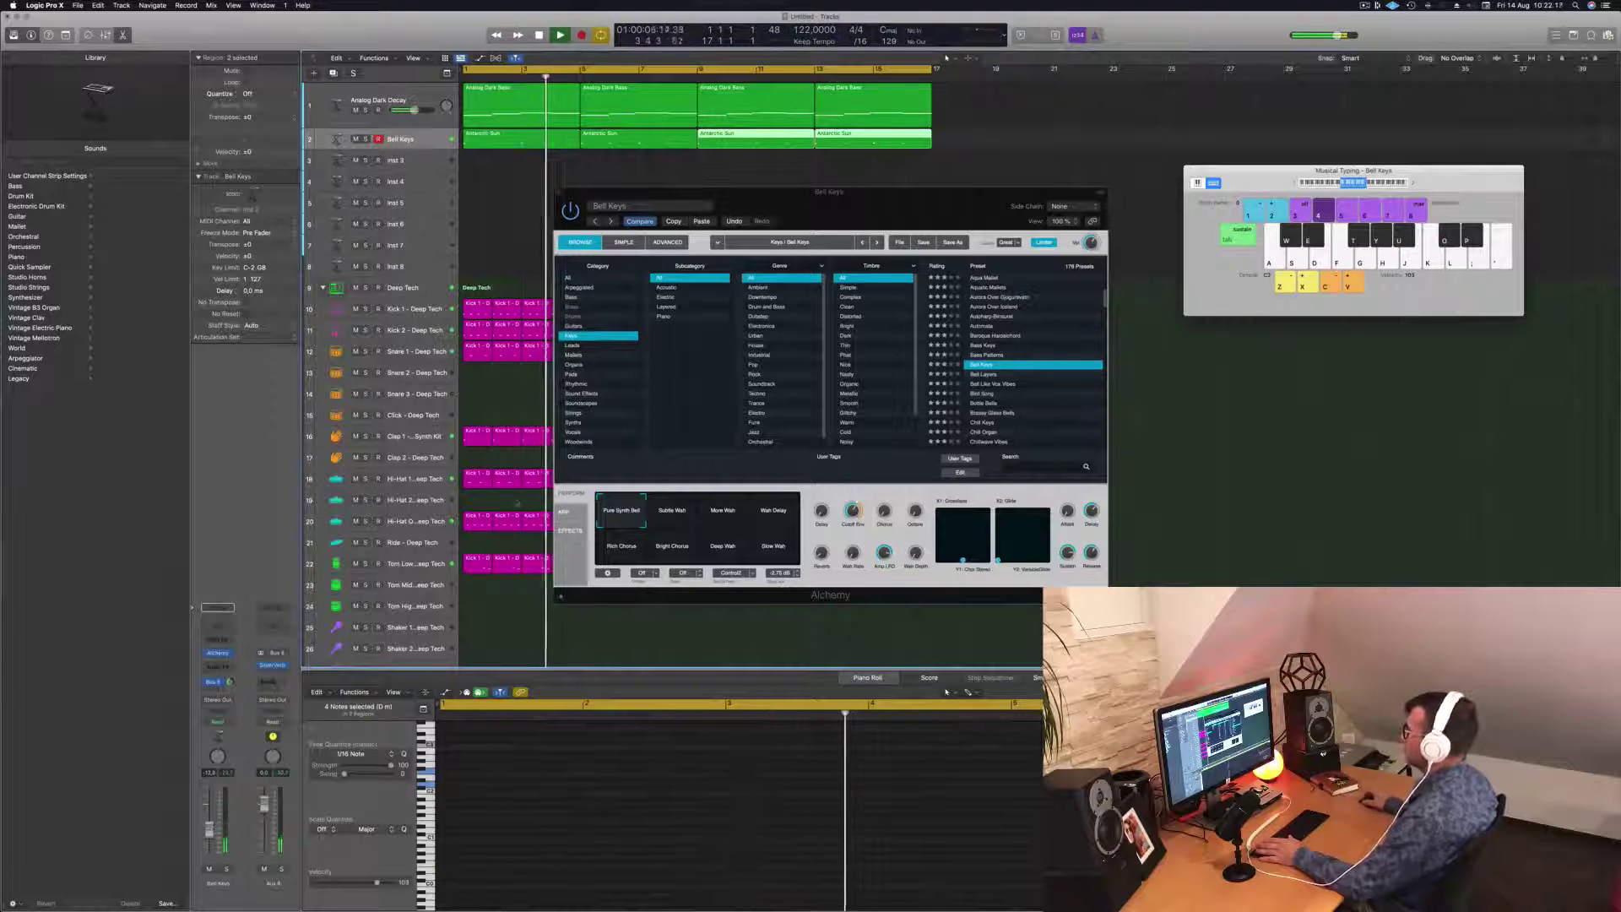
Step: Audition the Subtle Wah, More Wah, Wah Delay and Rich Chorus variations of Bell Keys and return to Pure Synth Bell
{"action": "mouse_move", "coordinate": [900, 207]}
{"action": "left_mouse_down"}
{"action": "mouse_move", "coordinate": [975, 181]}
{"action": "mouse_move", "coordinate": [879, 196]}
{"action": "left_mouse_up"}
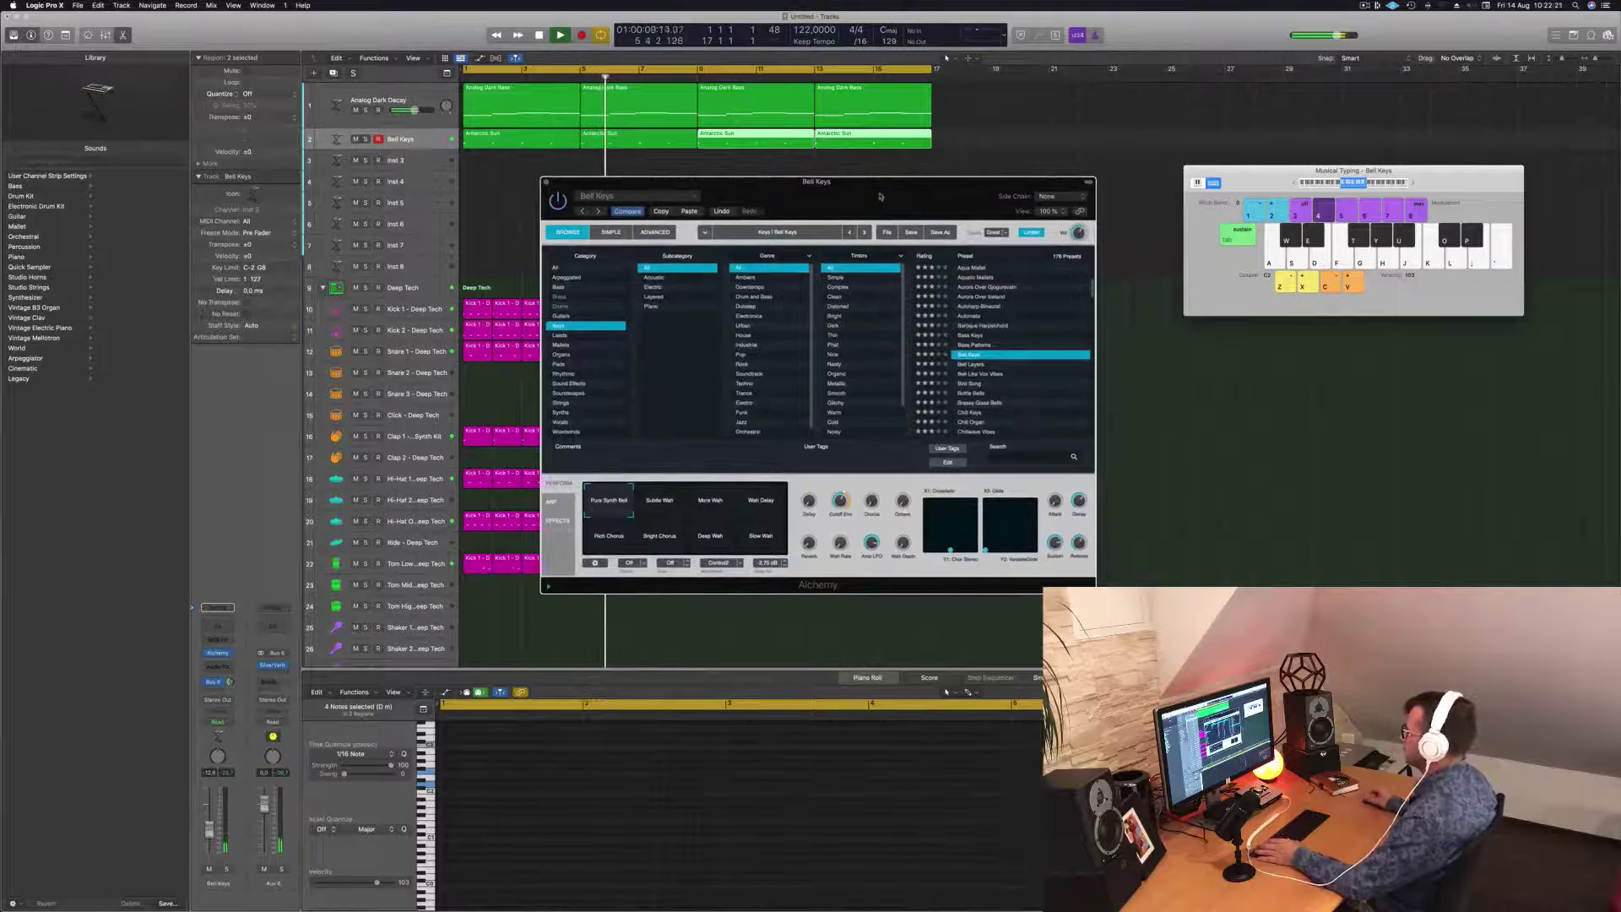
{"action": "left_click", "coordinate": [661, 504]}
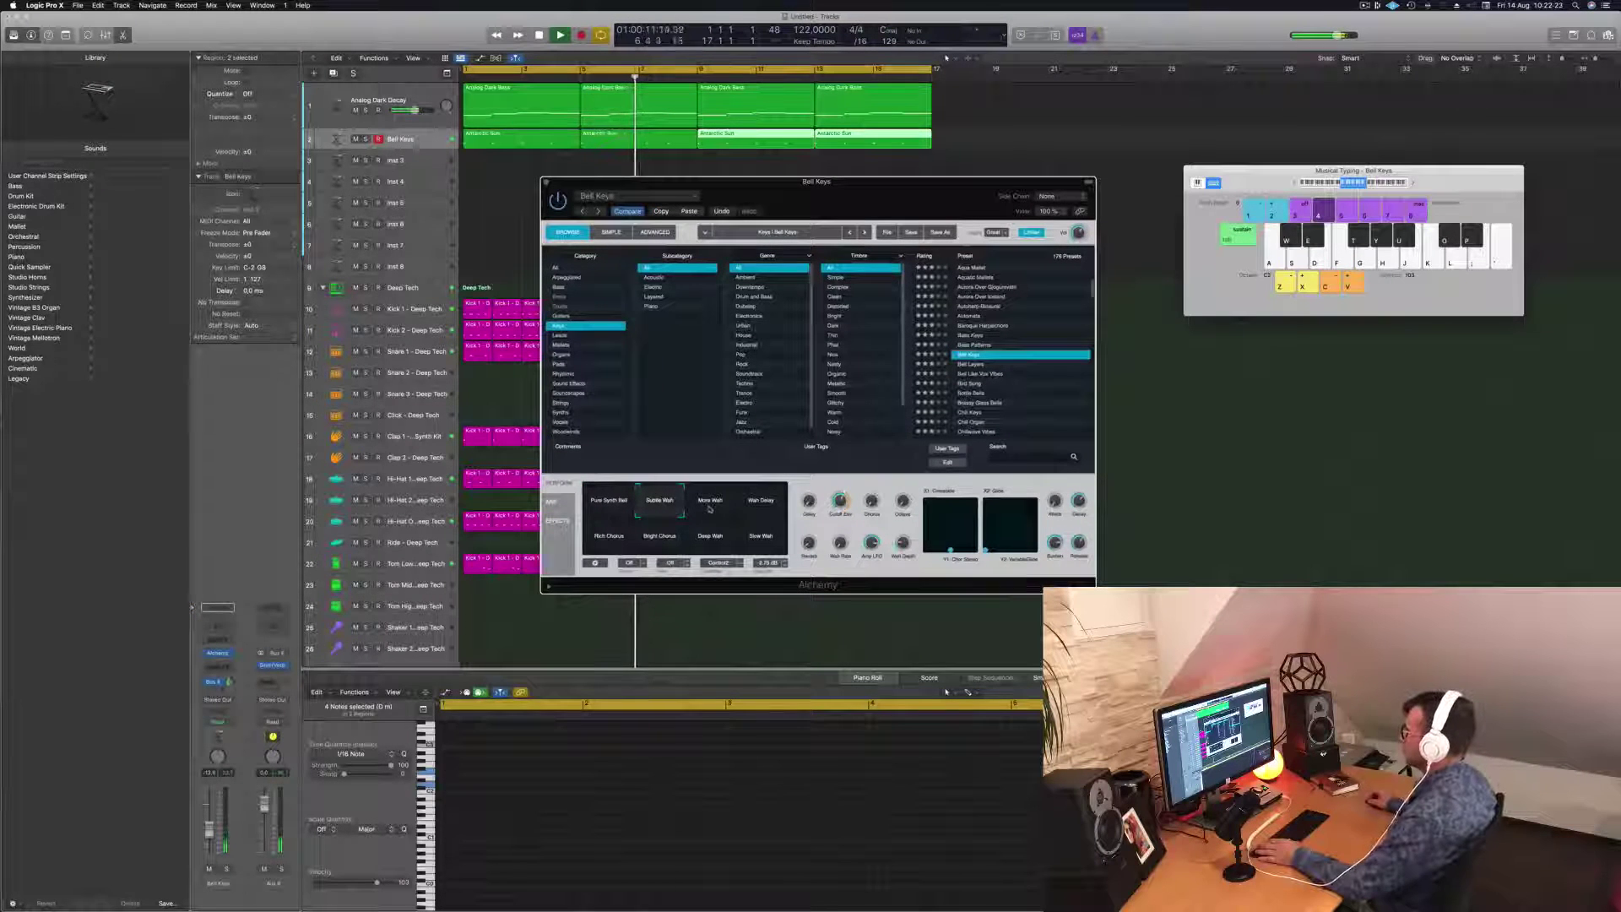
{"action": "left_click", "coordinate": [710, 508]}
{"action": "left_click", "coordinate": [759, 507]}
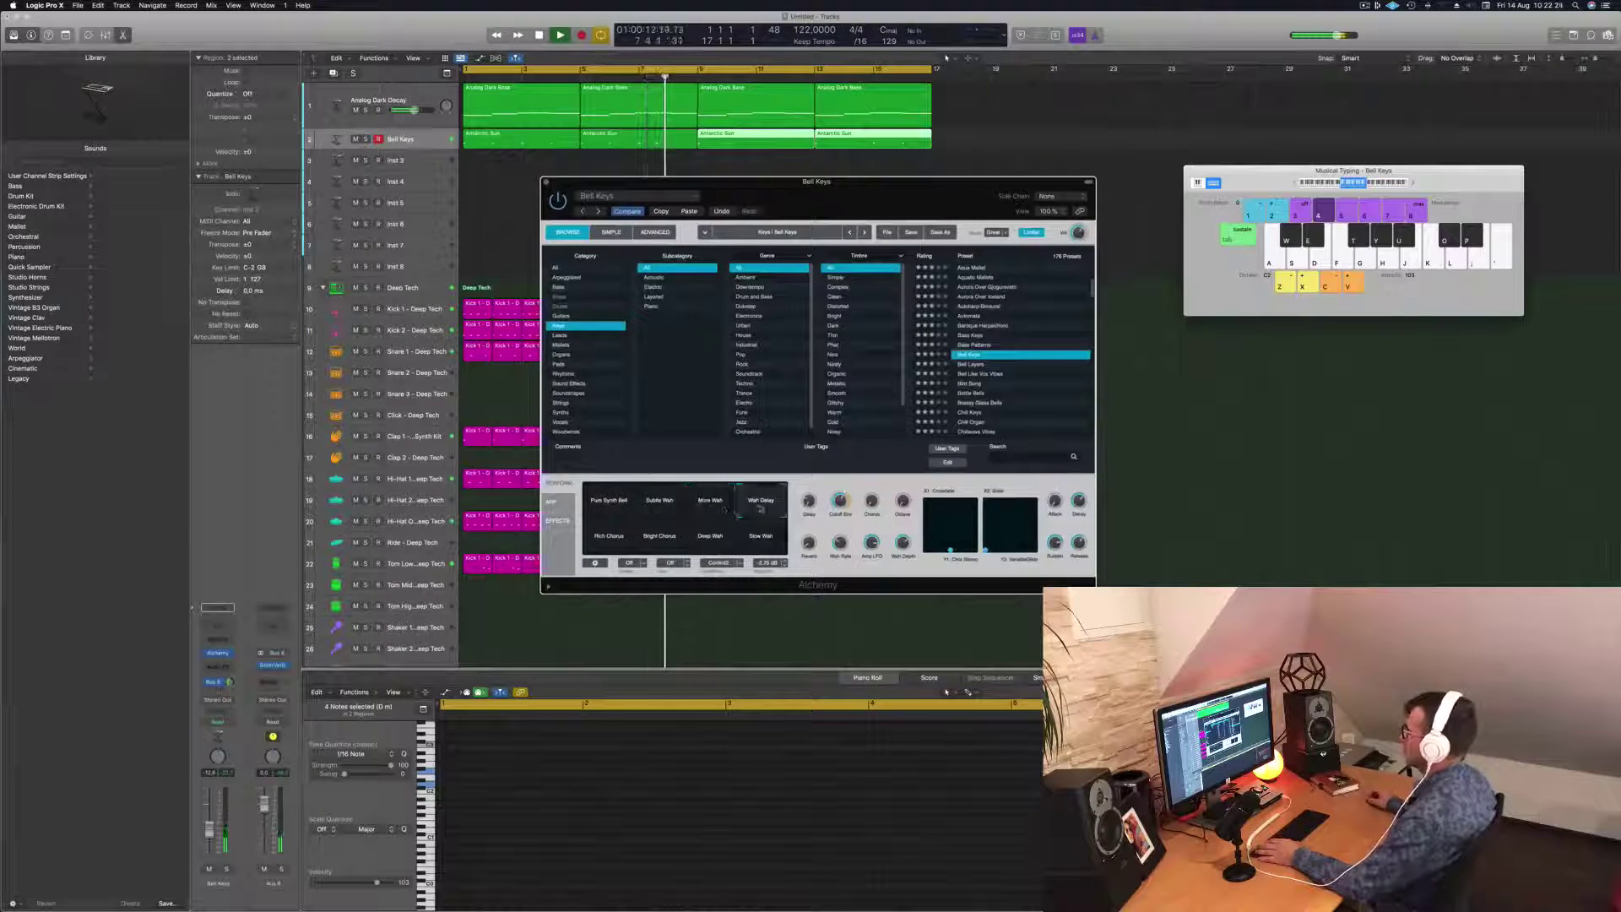
{"action": "left_click", "coordinate": [601, 540]}
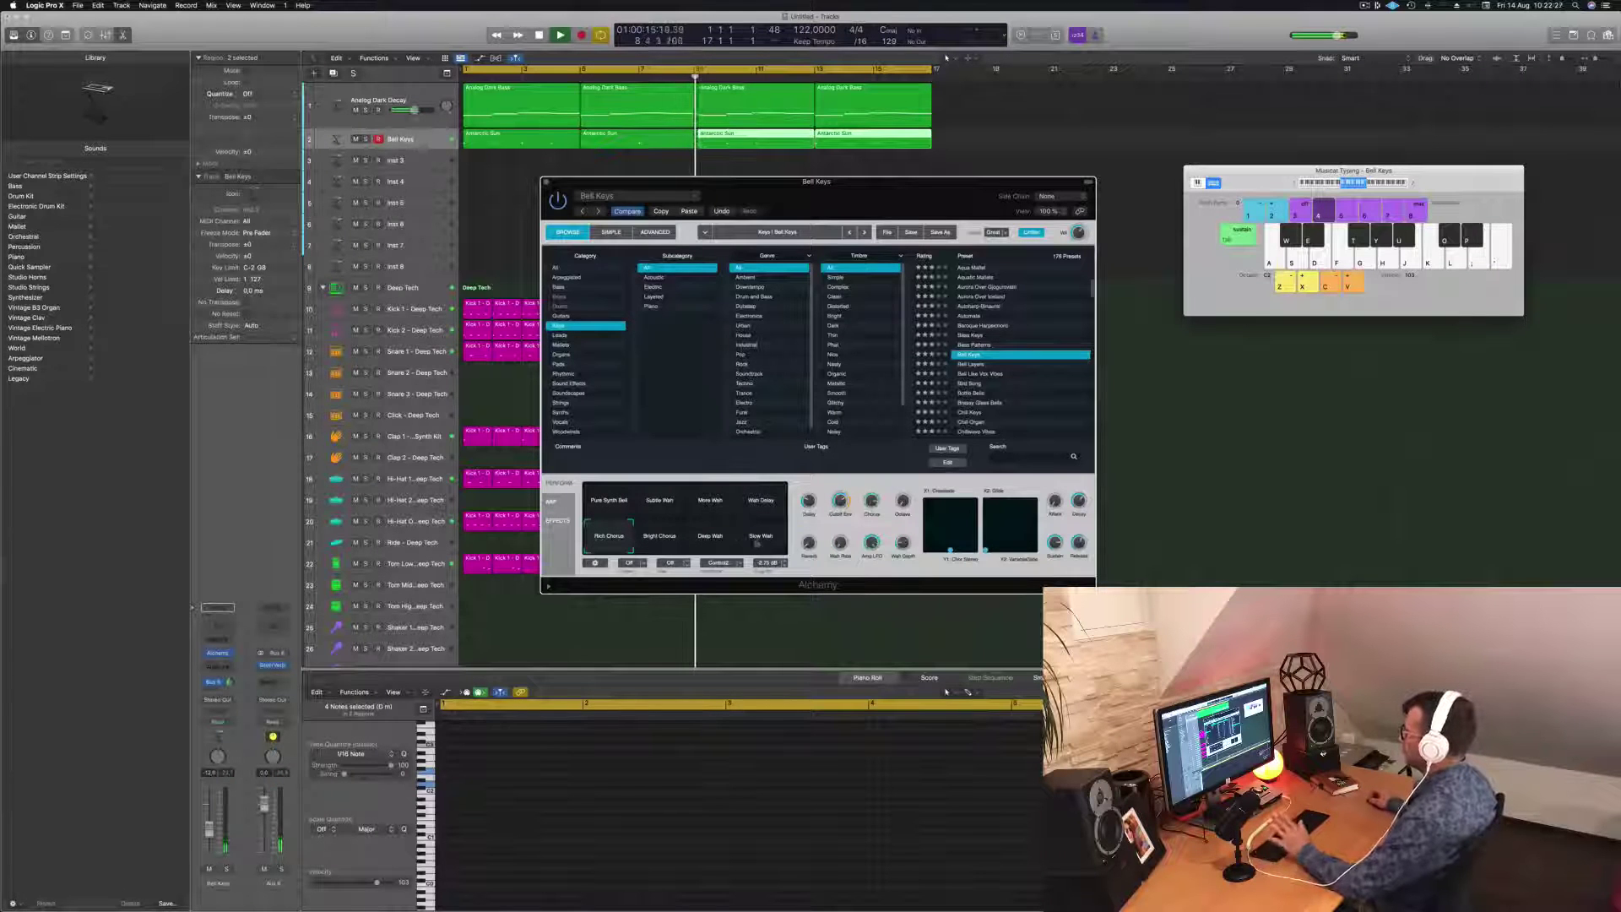
{"action": "left_click", "coordinate": [598, 501]}
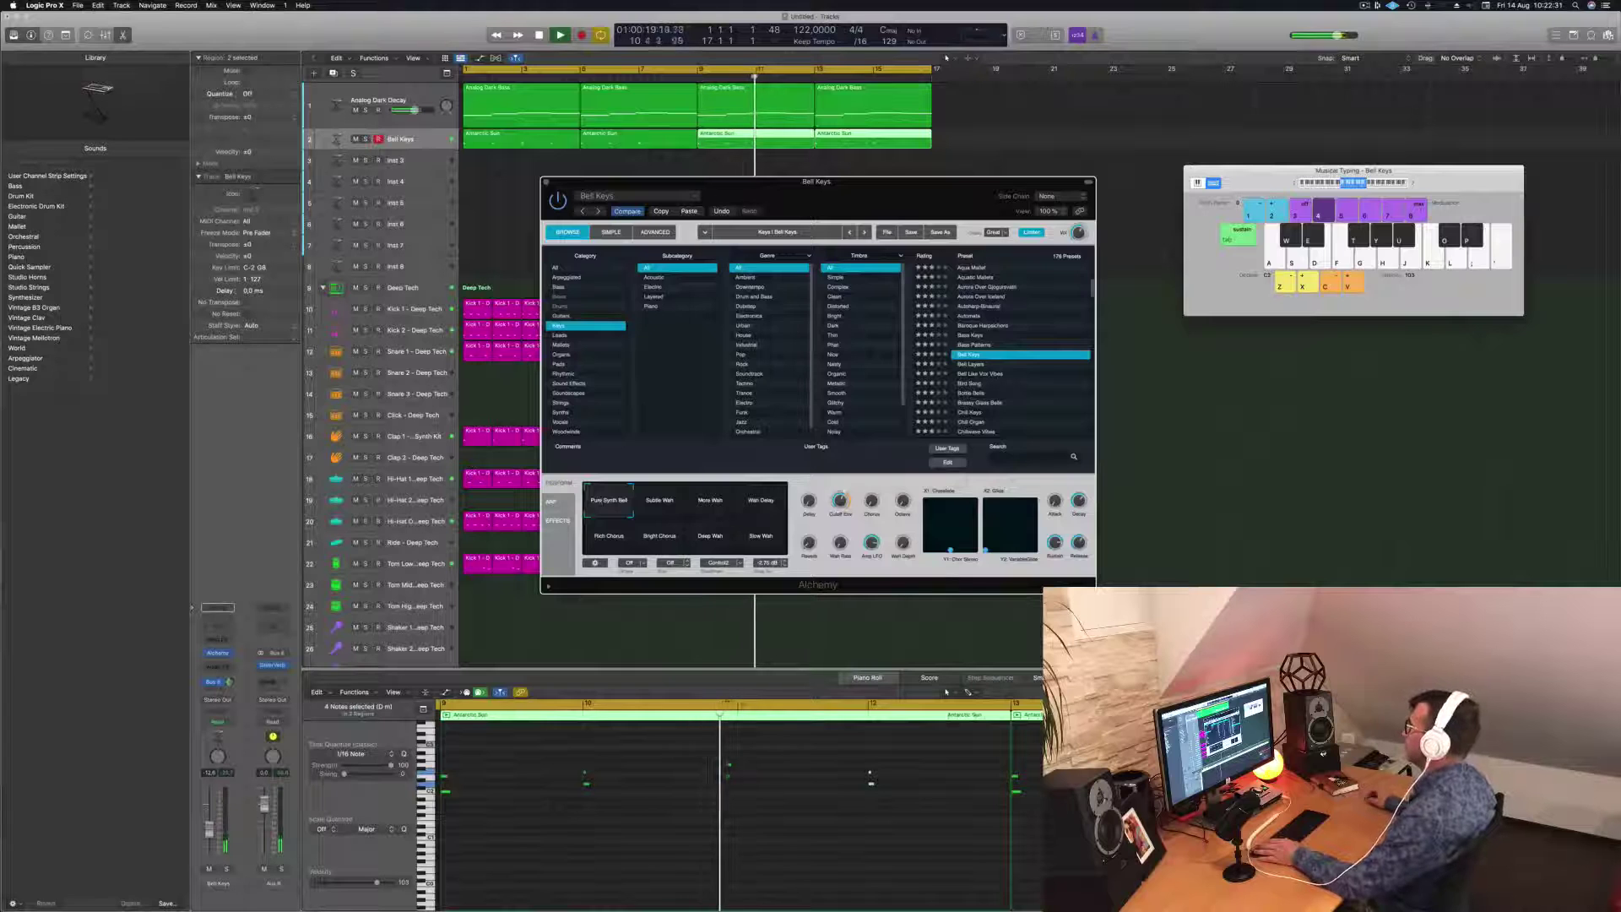
Step: Close the Alchemy window and examine the notes of the first Analog Dark Bass region in the Piano Roll
{"action": "left_click_drag", "start_coordinate": [841, 200], "coordinate": [898, 213]}
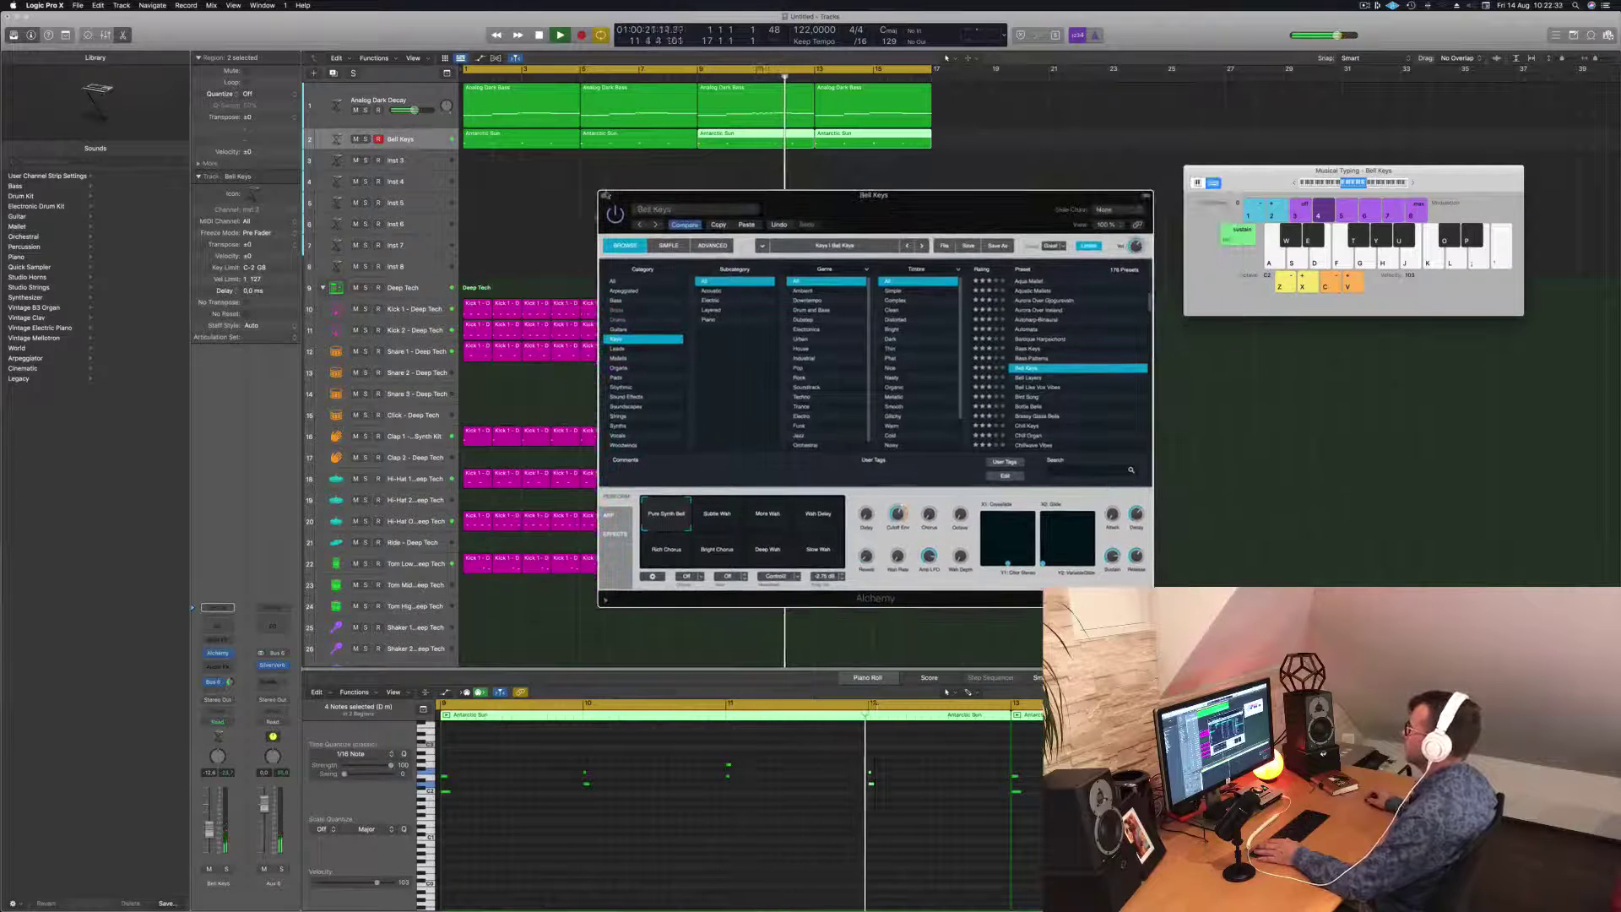
{"action": "left_click", "coordinate": [602, 195]}
{"action": "left_click", "coordinate": [520, 111]}
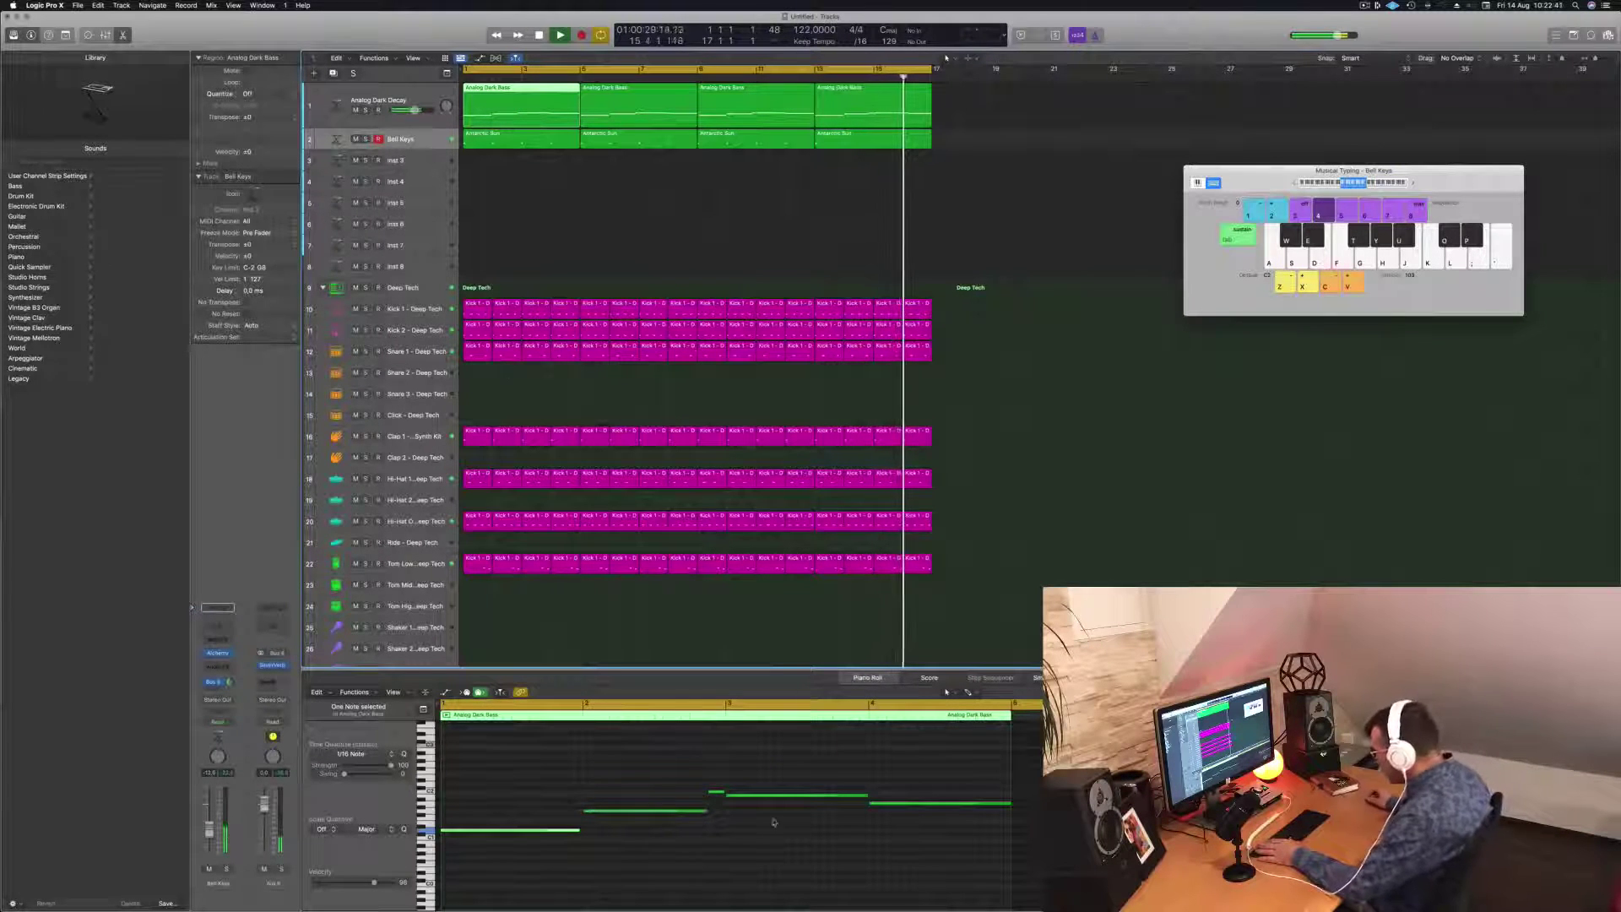
{"action": "key", "text": "space"}
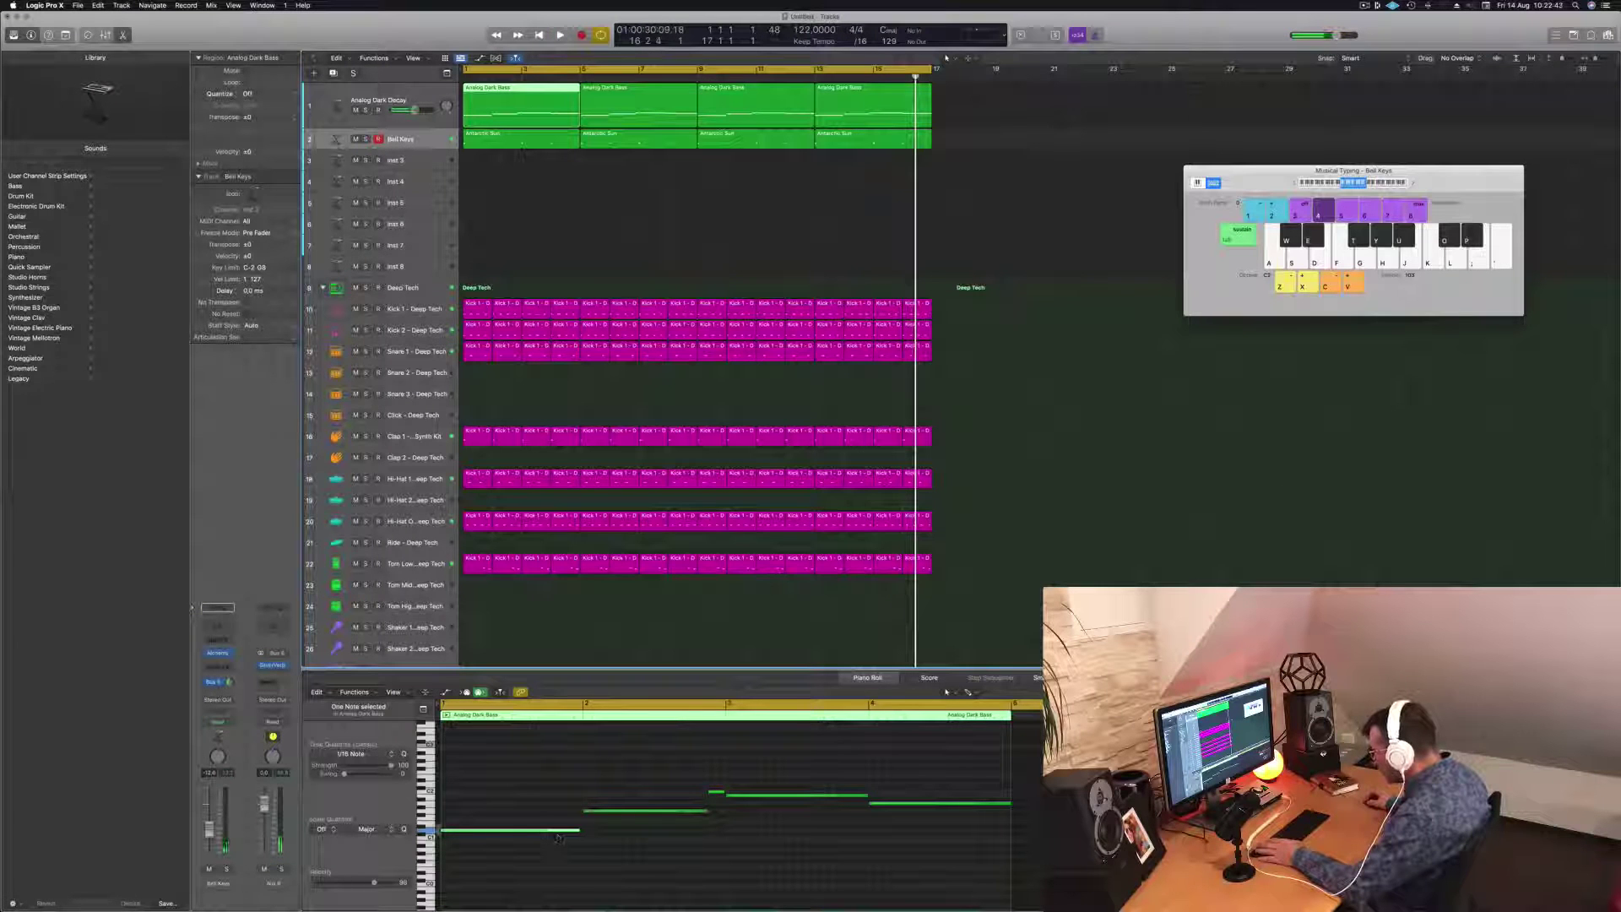
{"action": "left_click", "coordinate": [742, 796]}
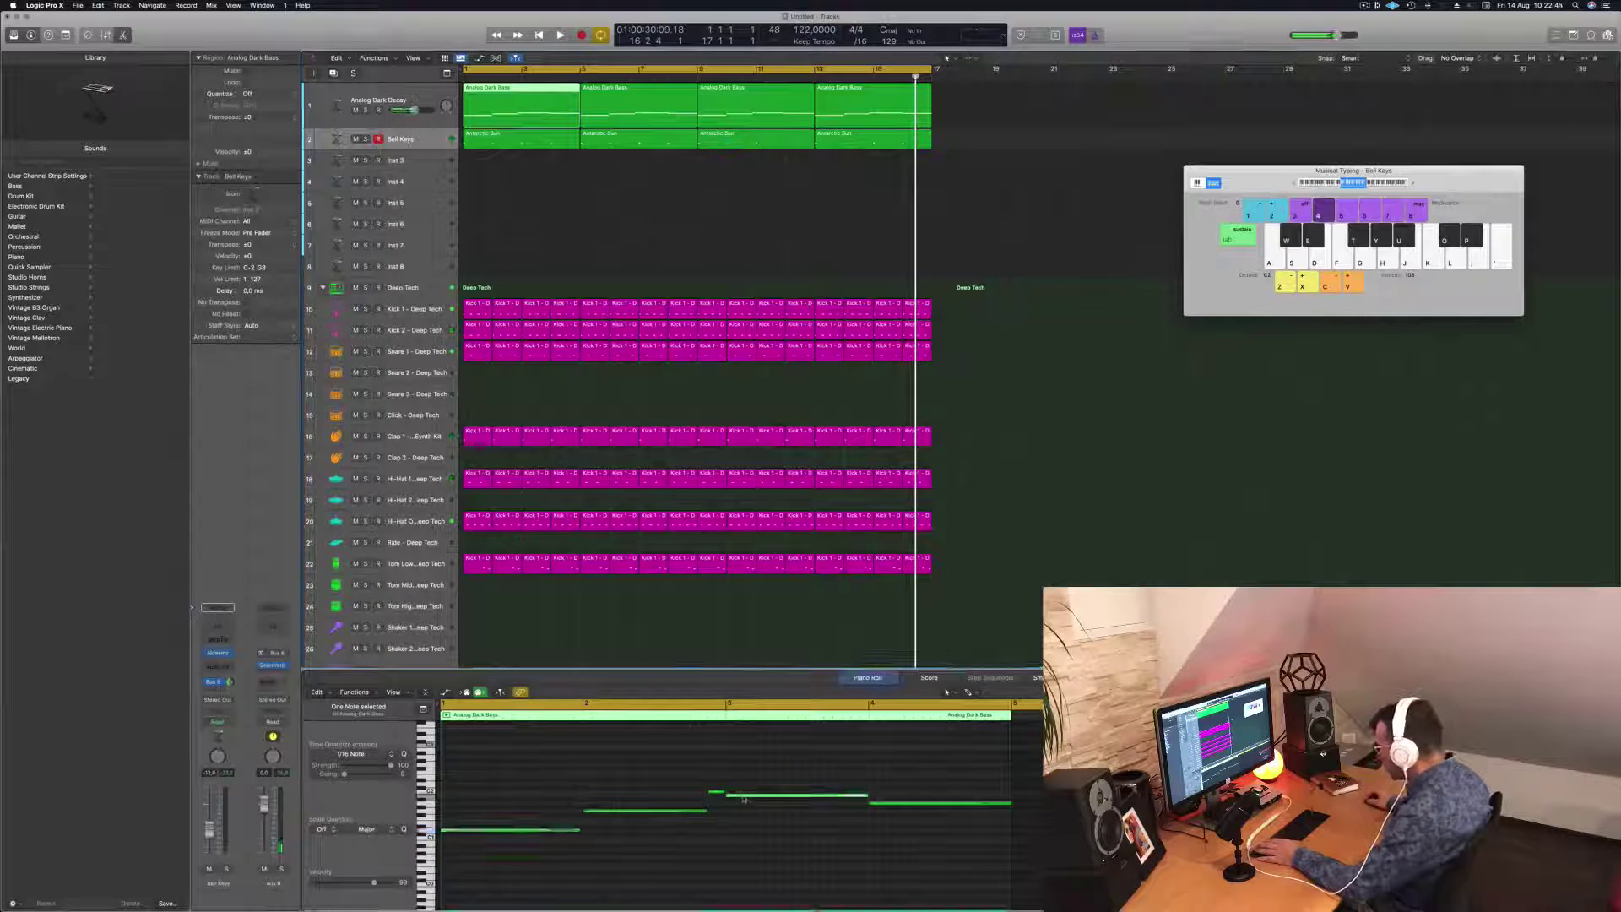
Step: Play from the start and show the notes of the first Bell Keys region in the Piano Roll
{"action": "key", "text": "Return"}
{"action": "key", "text": "space"}
{"action": "left_click", "coordinate": [517, 141]}
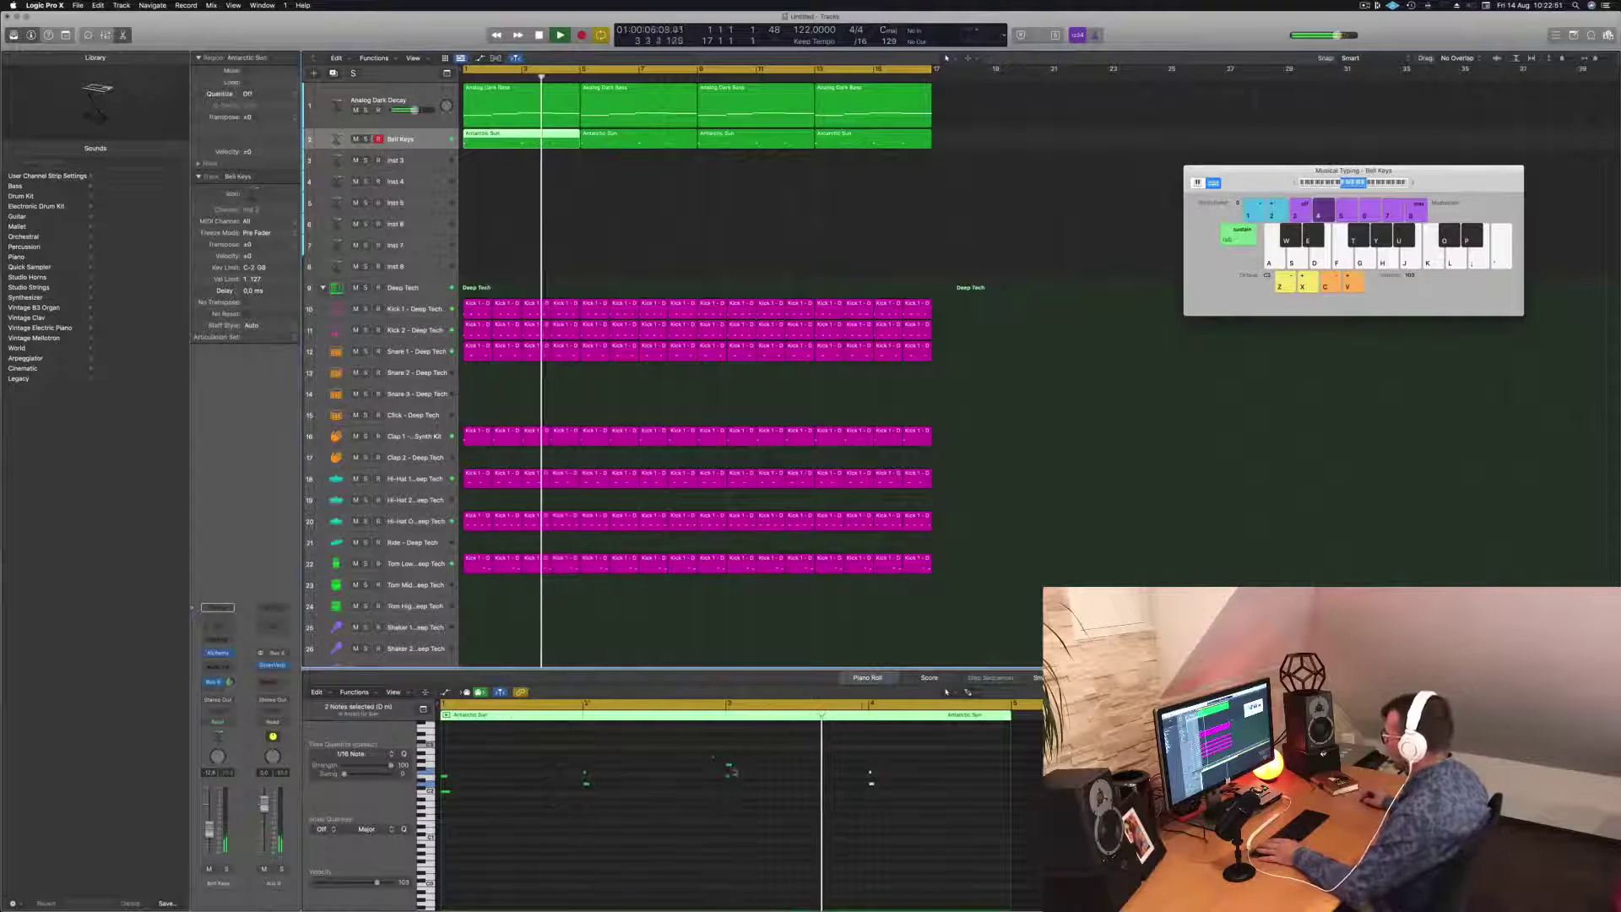
Step: Try lowering the two notes of the bar 3 chord in the first Bell Keys region
{"action": "left_click", "coordinate": [728, 790]}
{"action": "key", "text": "space"}
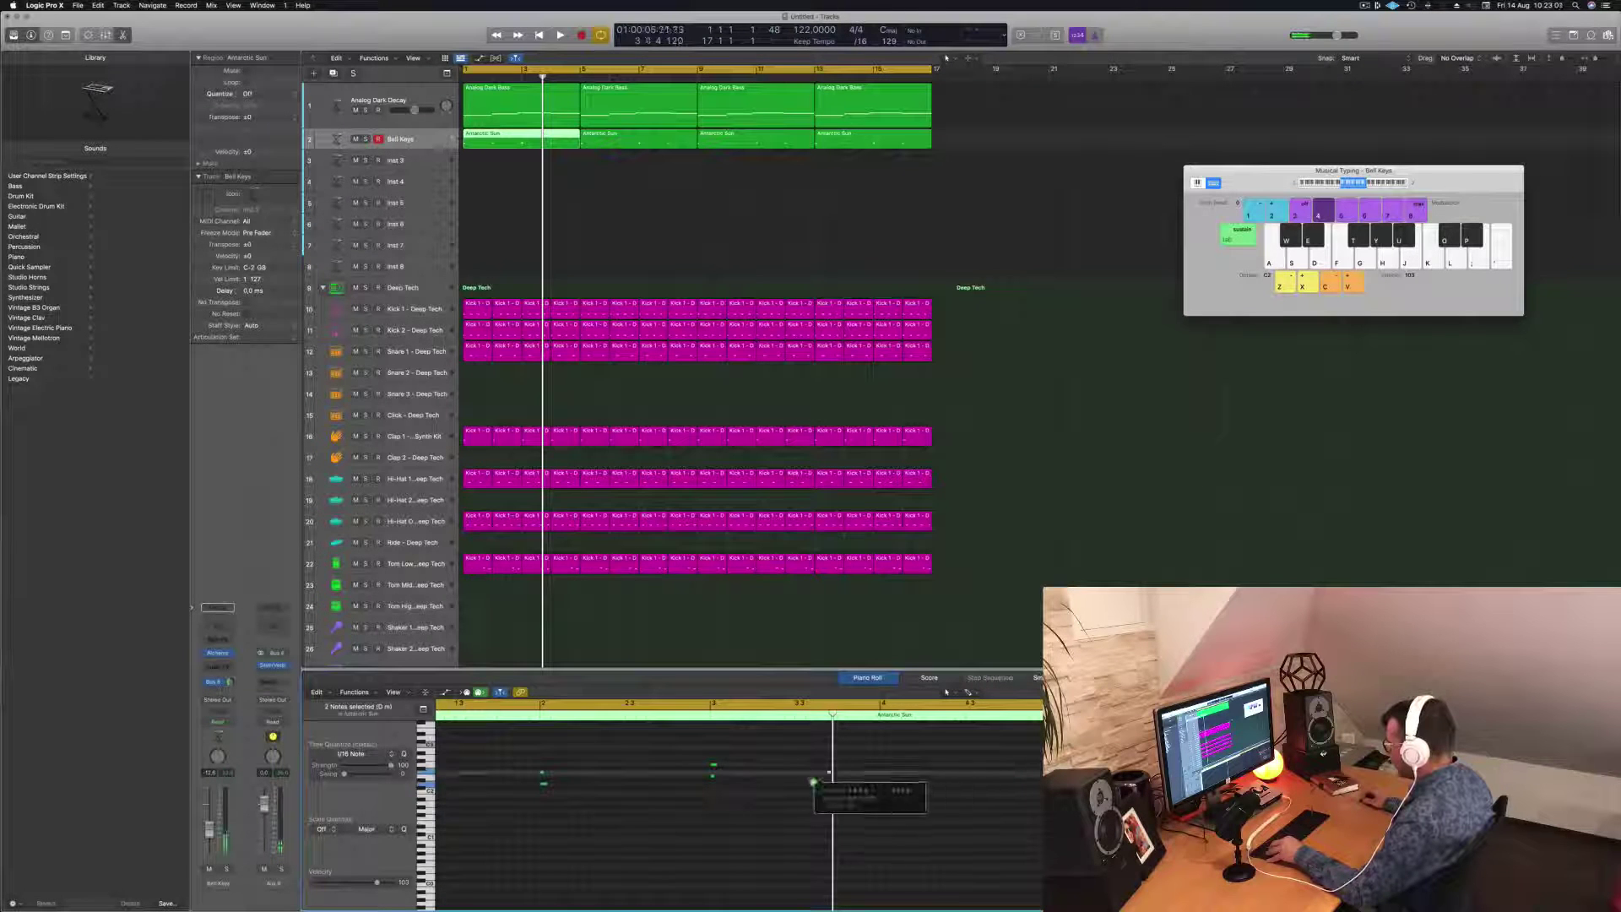
{"action": "left_click_drag", "start_coordinate": [712, 773], "coordinate": [714, 773]}
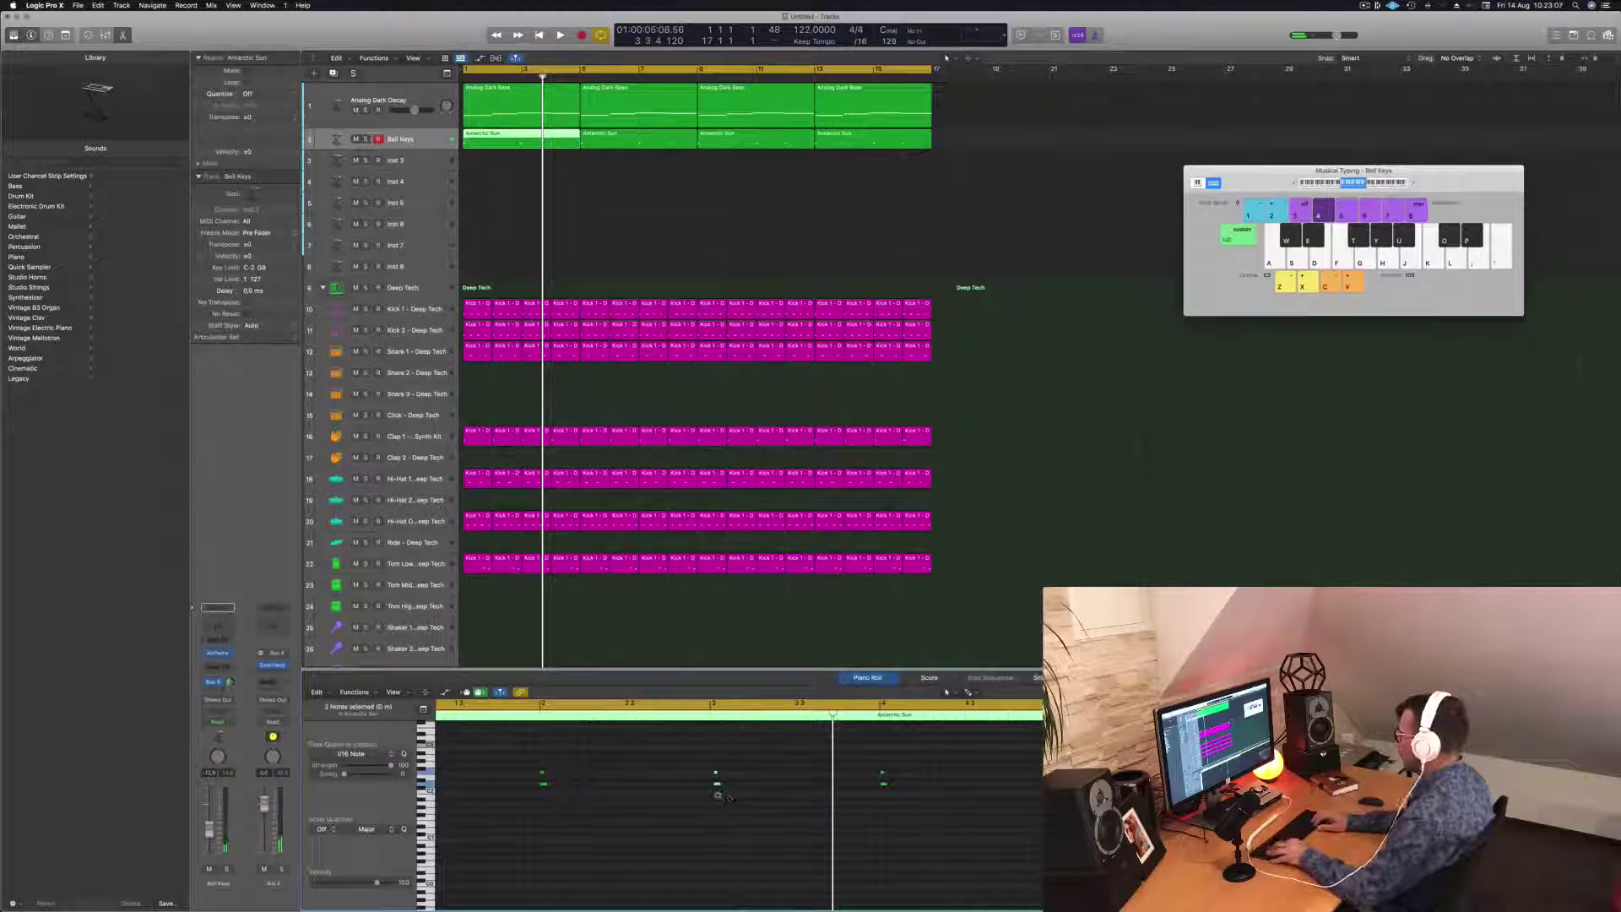
{"action": "key", "text": "super+q"}
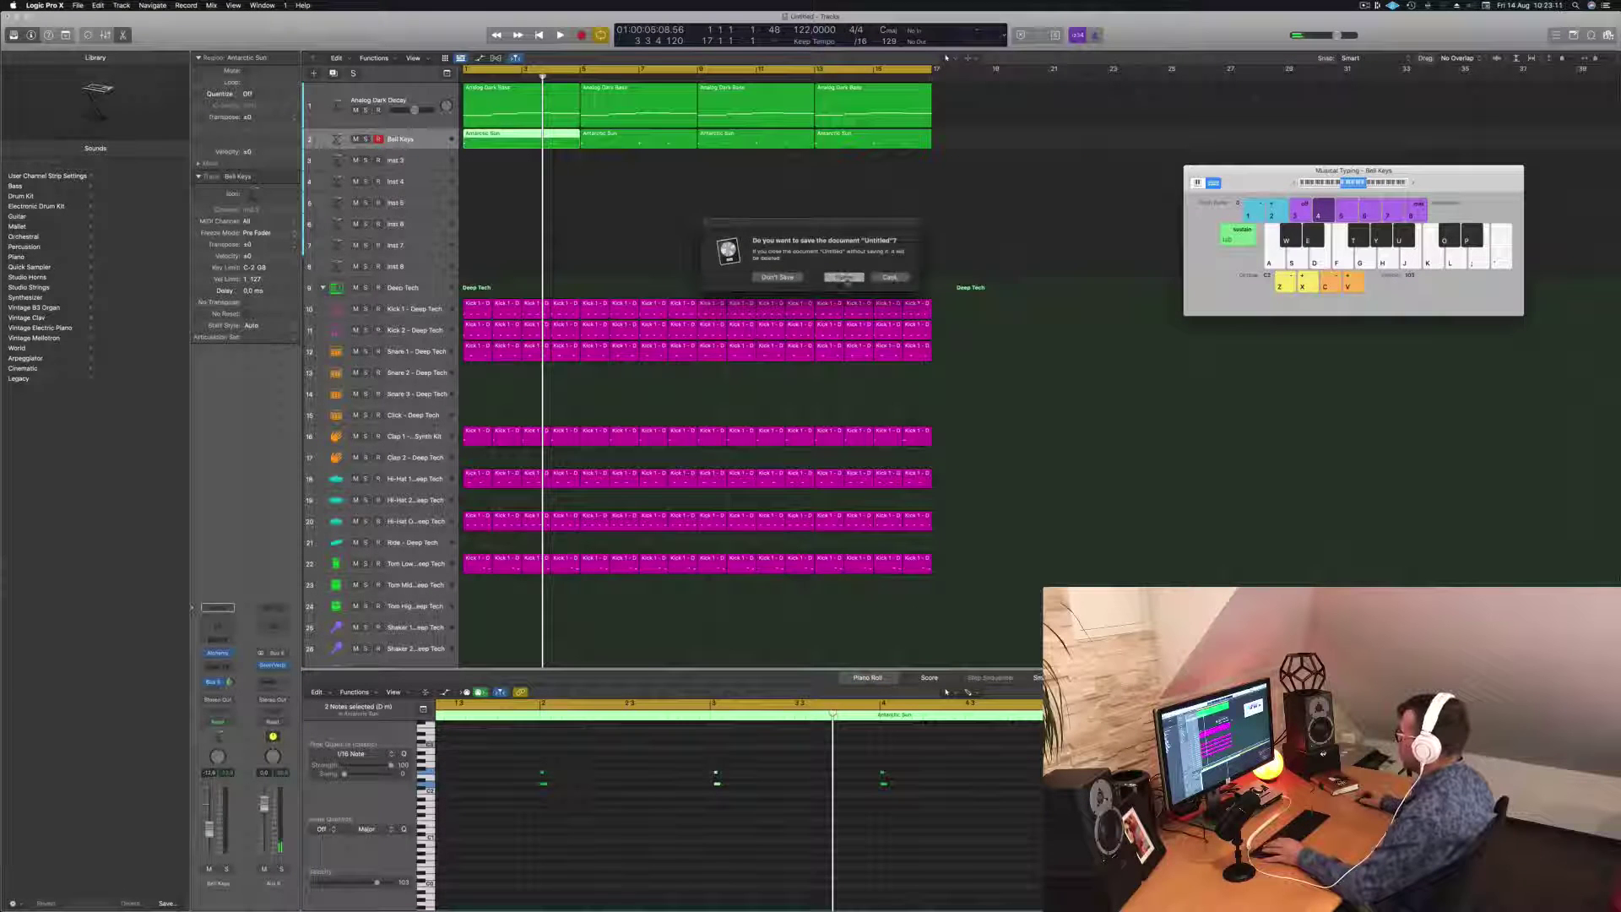
{"action": "key", "text": "space"}
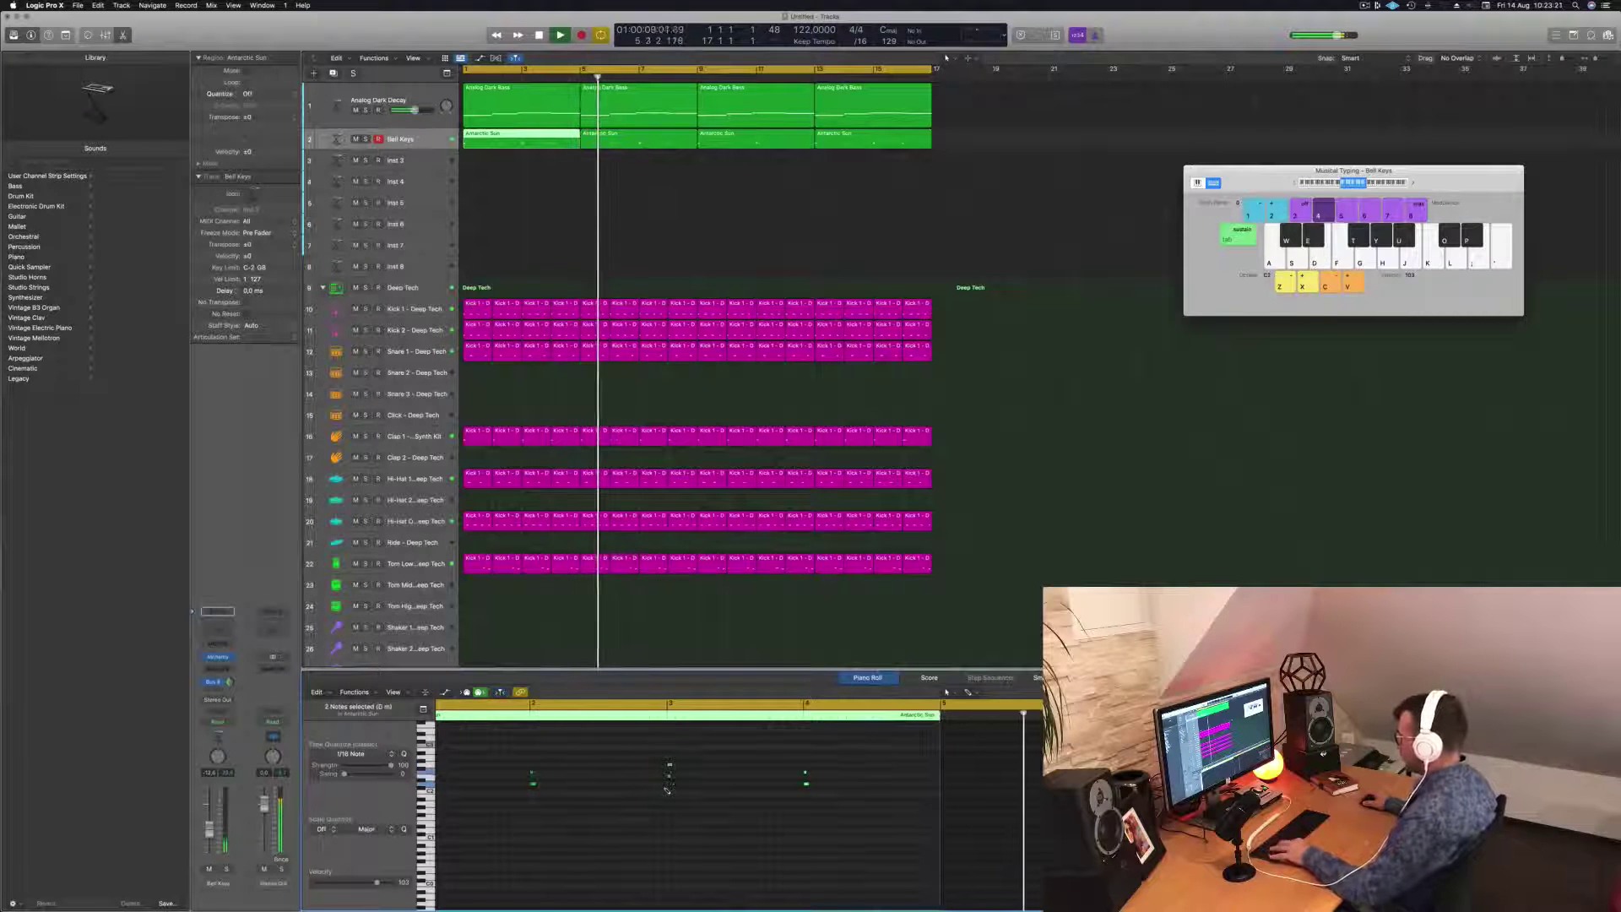
Step: Delete the short passing note before bar 3 in the first Analog Dark Bass region and lengthen the bar 2 note to bar 3
{"action": "key", "text": "Return"}
{"action": "left_click", "coordinate": [691, 145]}
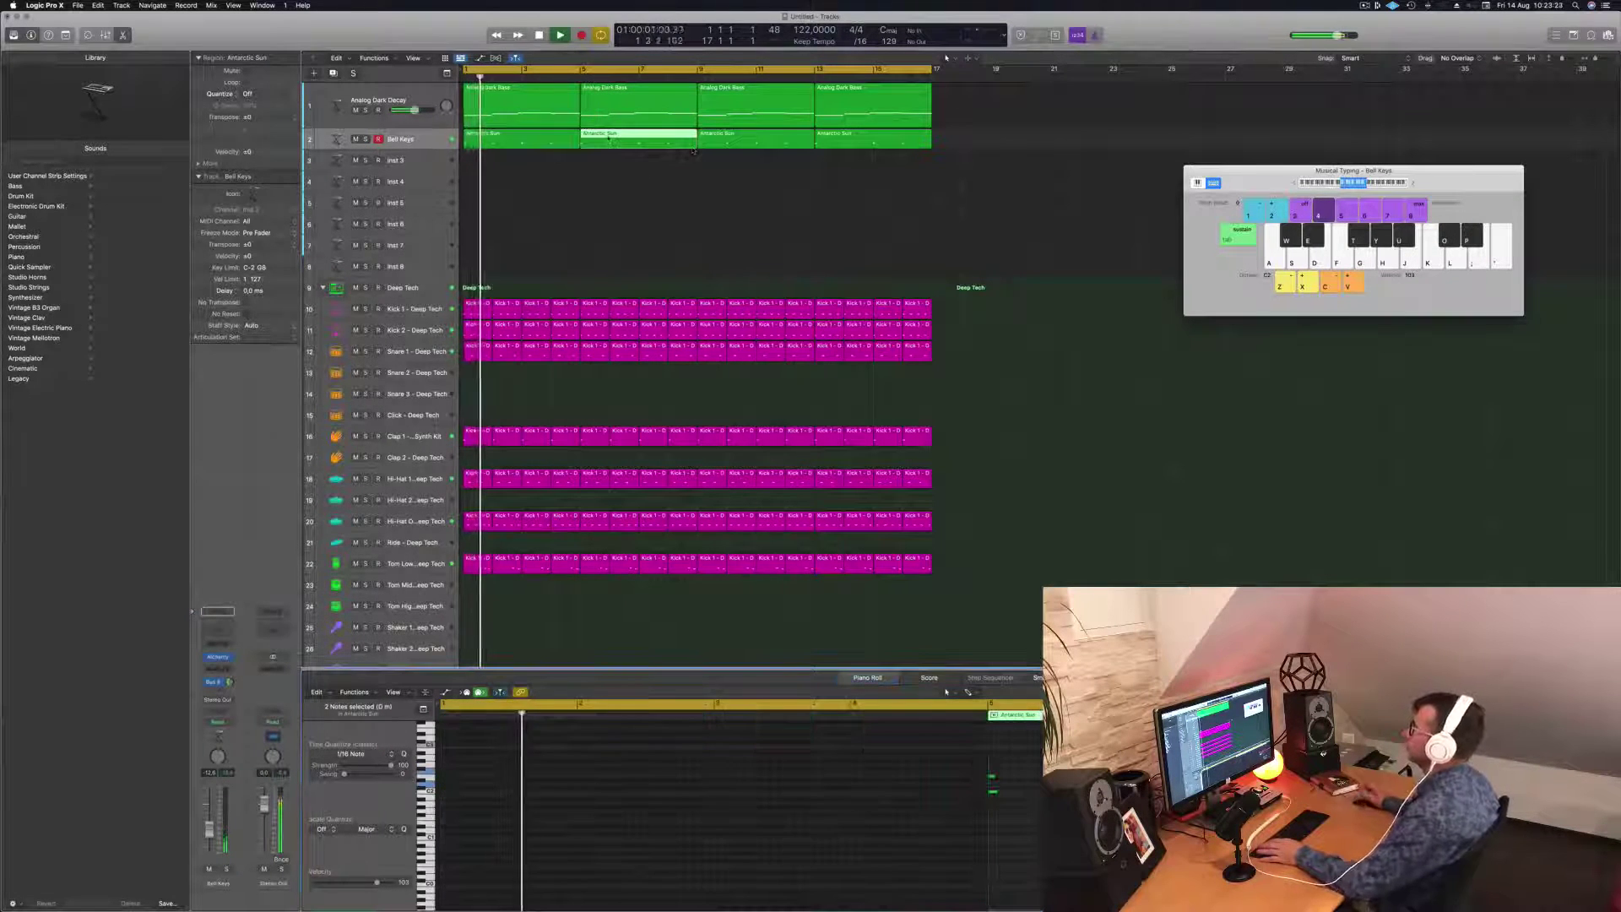
{"action": "left_click", "coordinate": [531, 141]}
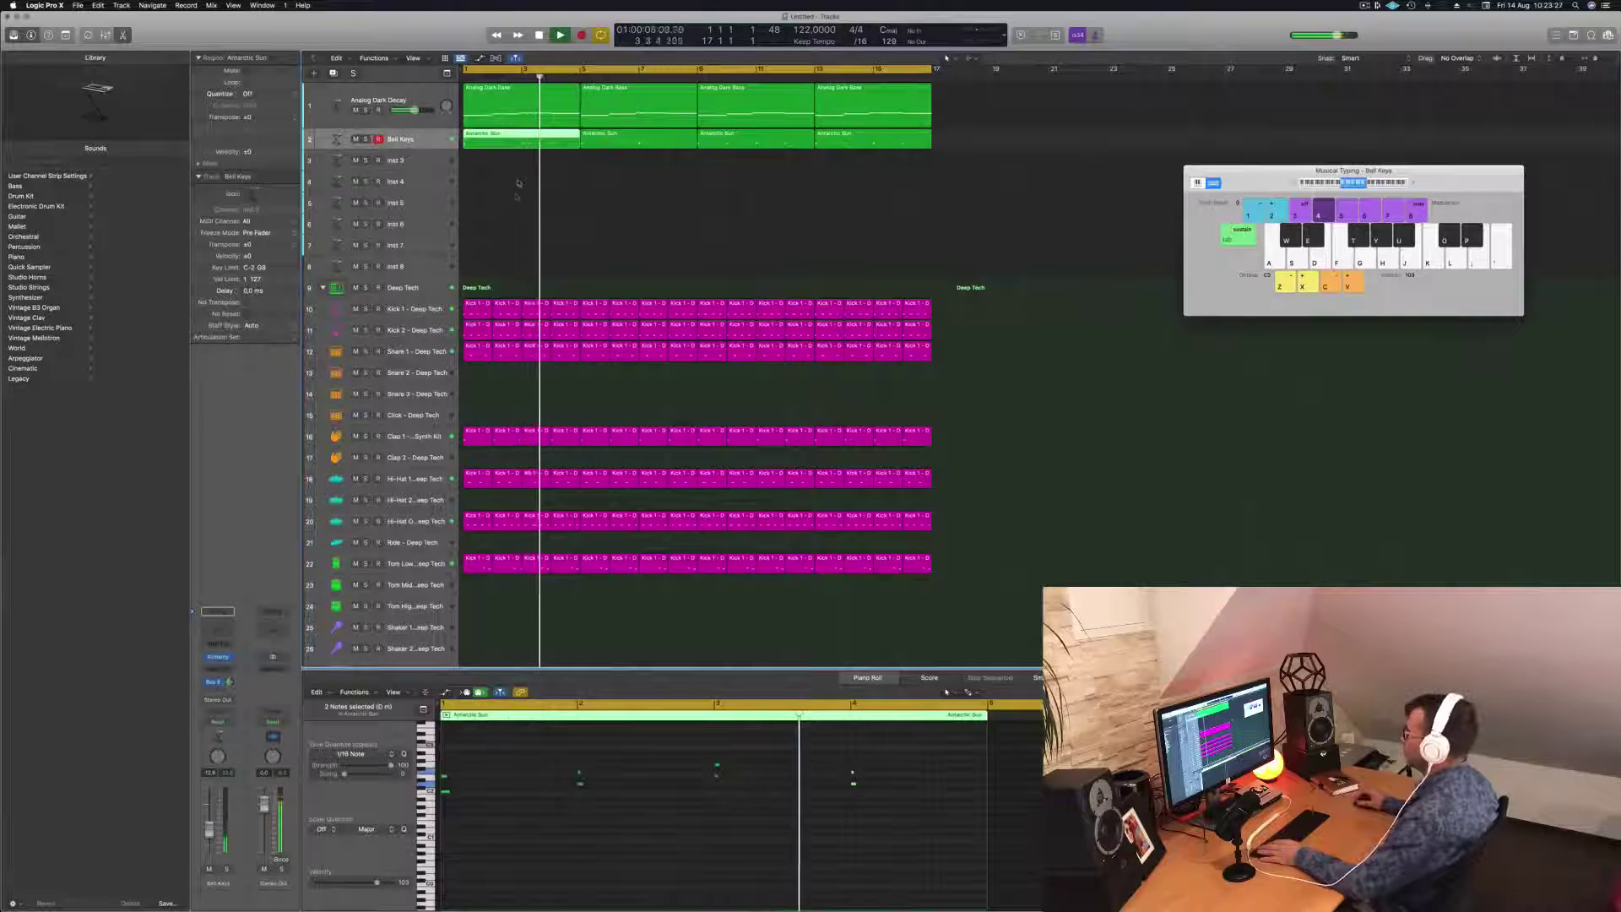
{"action": "left_click", "coordinate": [517, 108]}
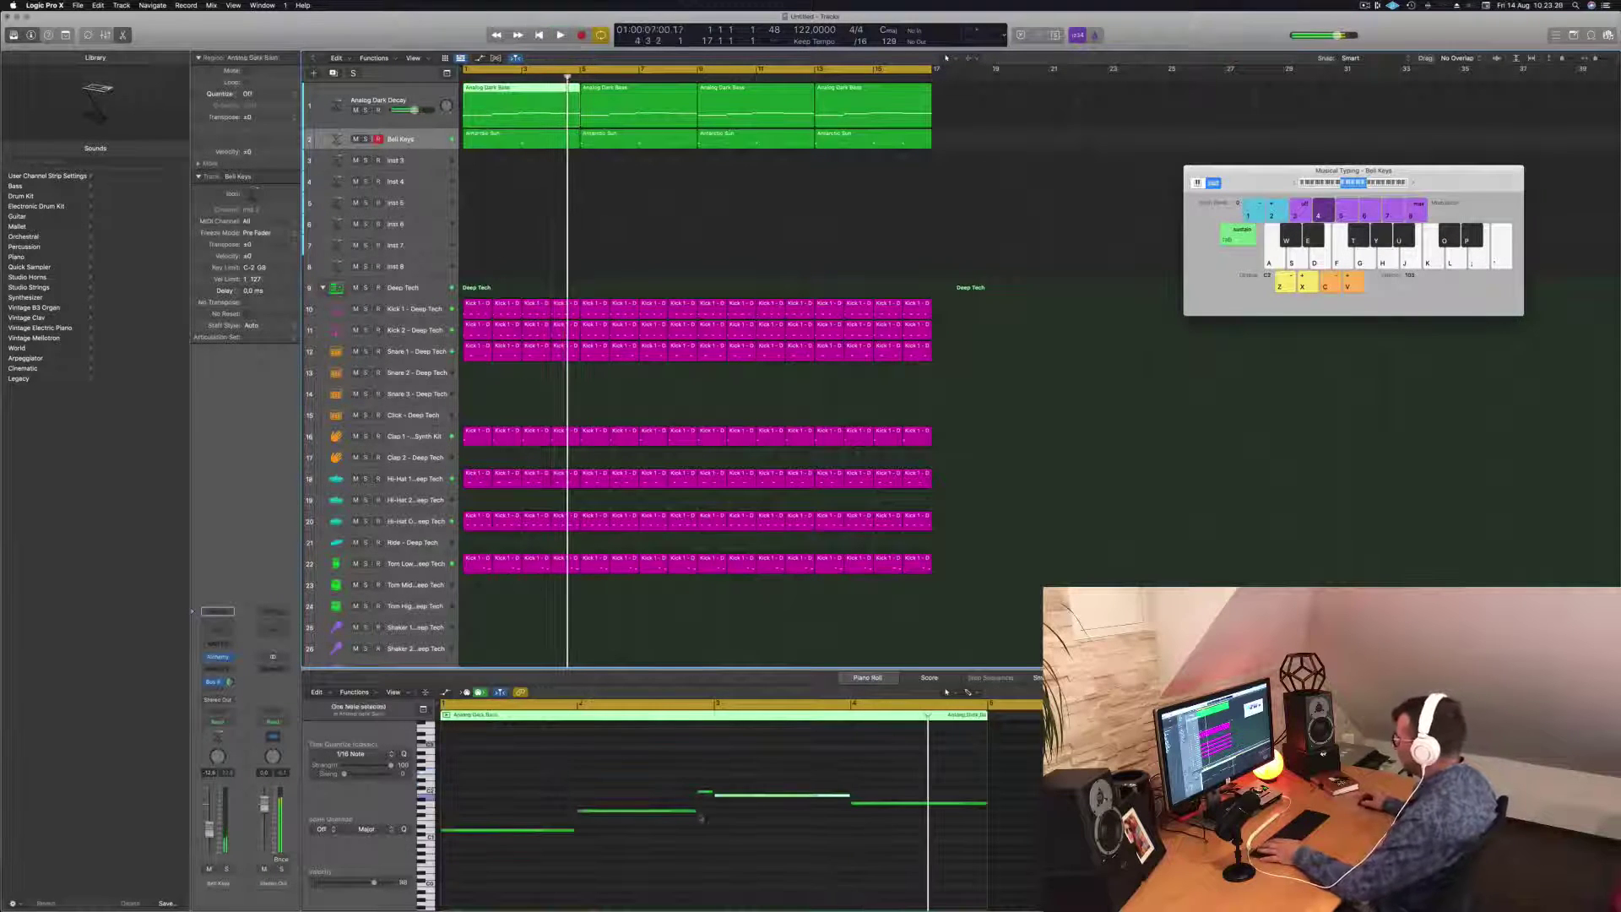
{"action": "left_click", "coordinate": [700, 791]}
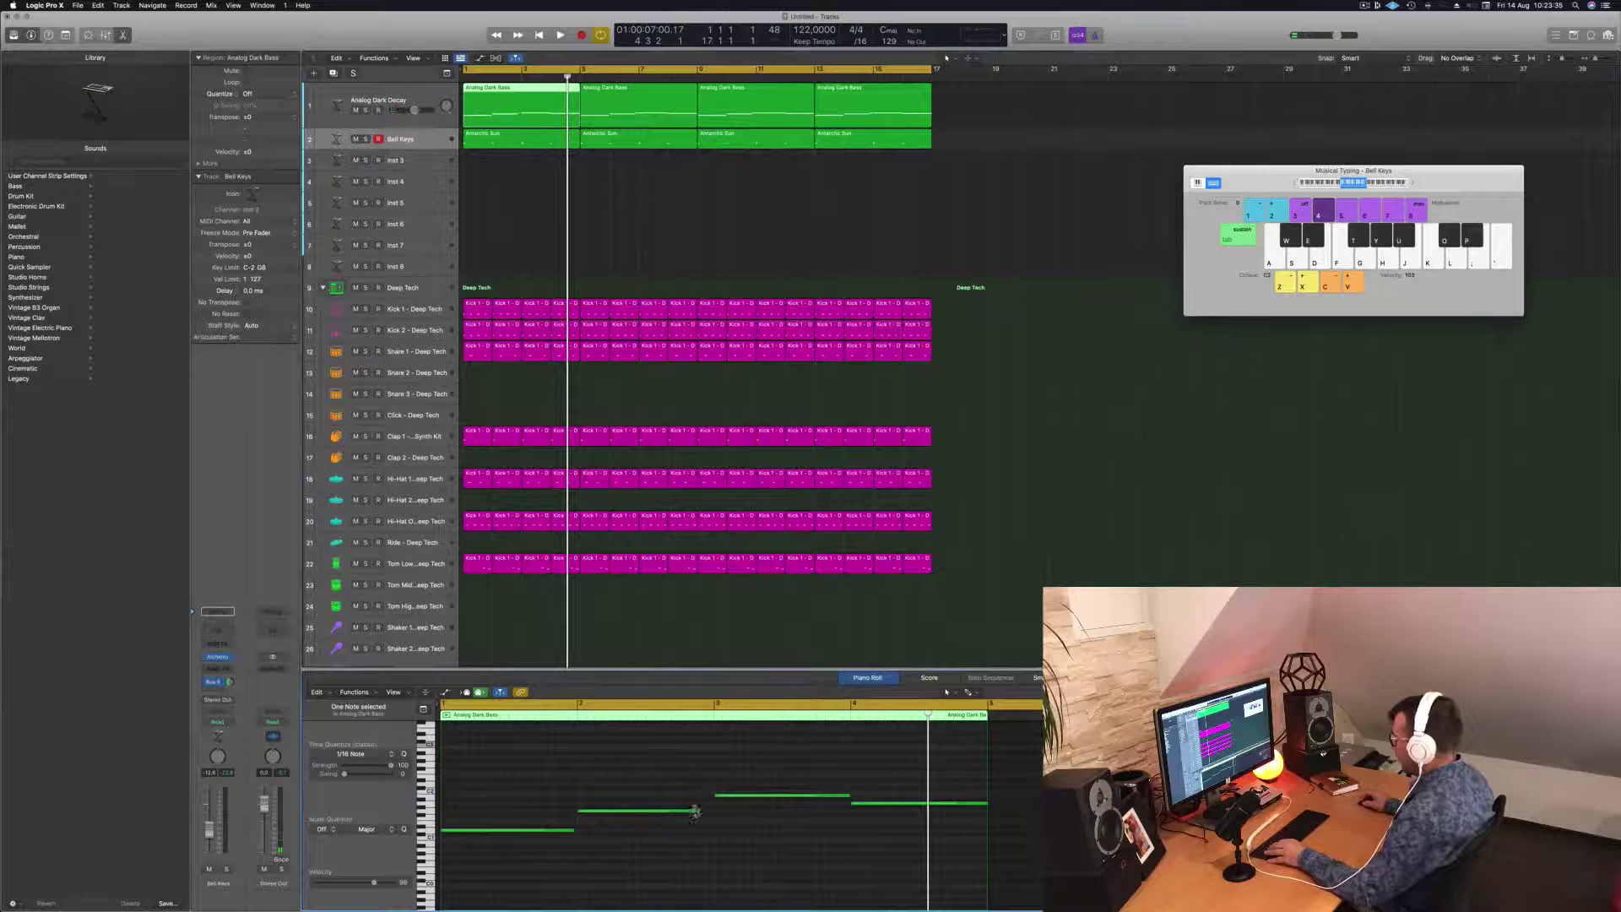
{"action": "left_click_drag", "start_coordinate": [694, 811], "coordinate": [709, 810]}
{"action": "key", "text": "space"}
{"action": "key", "text": "super+Left"}
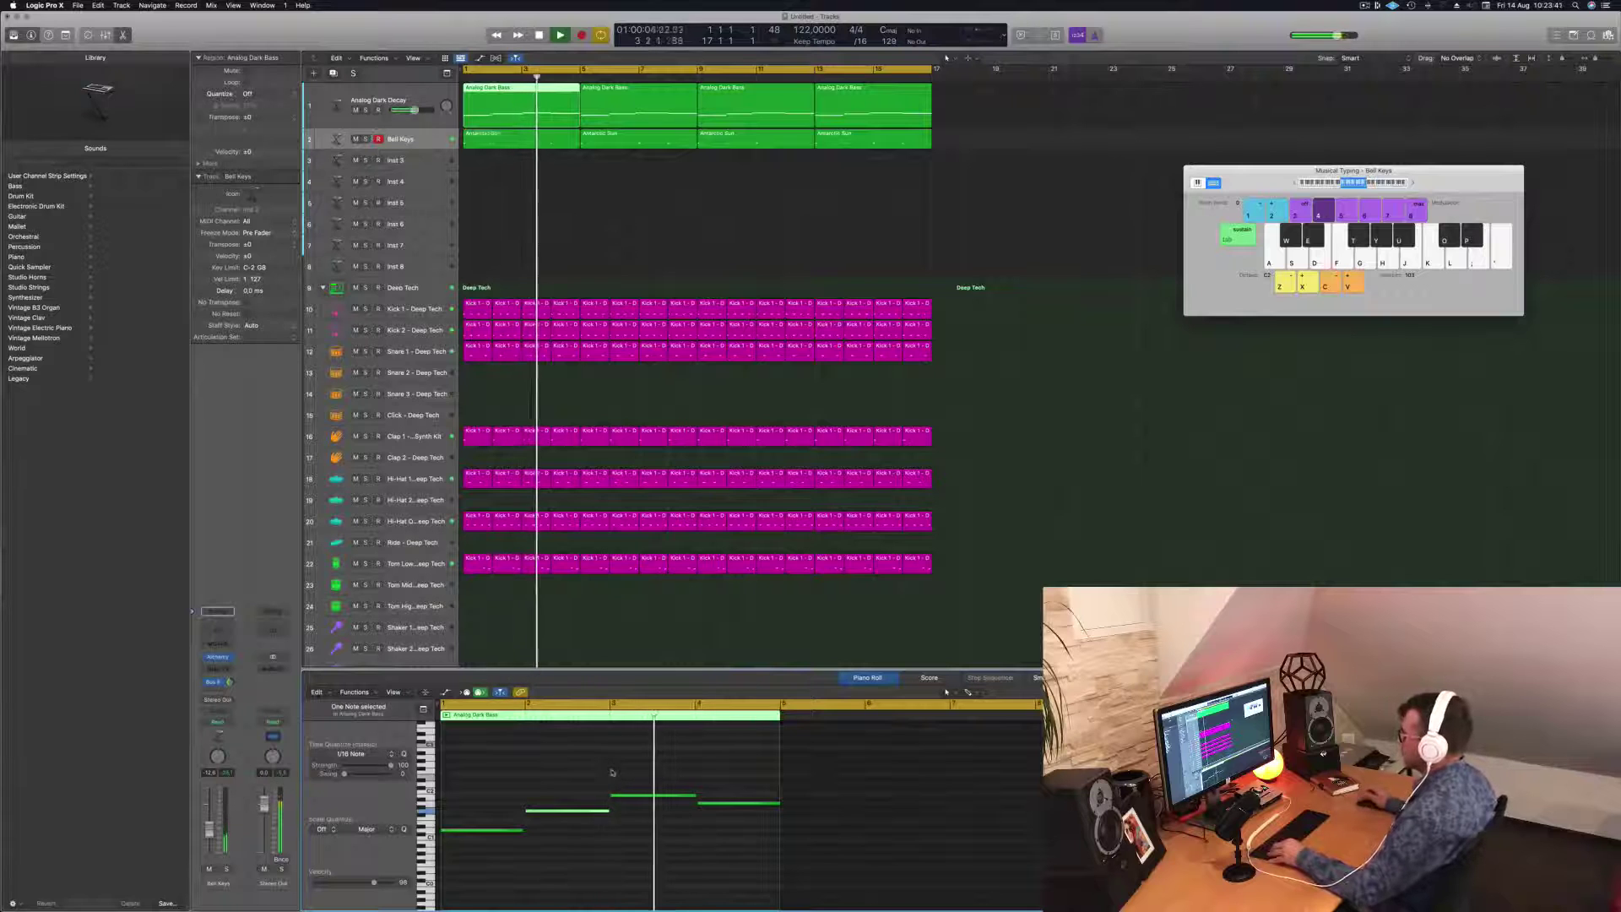
Step: Try lower pitches for the bar 3 bass note while auditioning the loop
{"action": "key", "text": "space"}
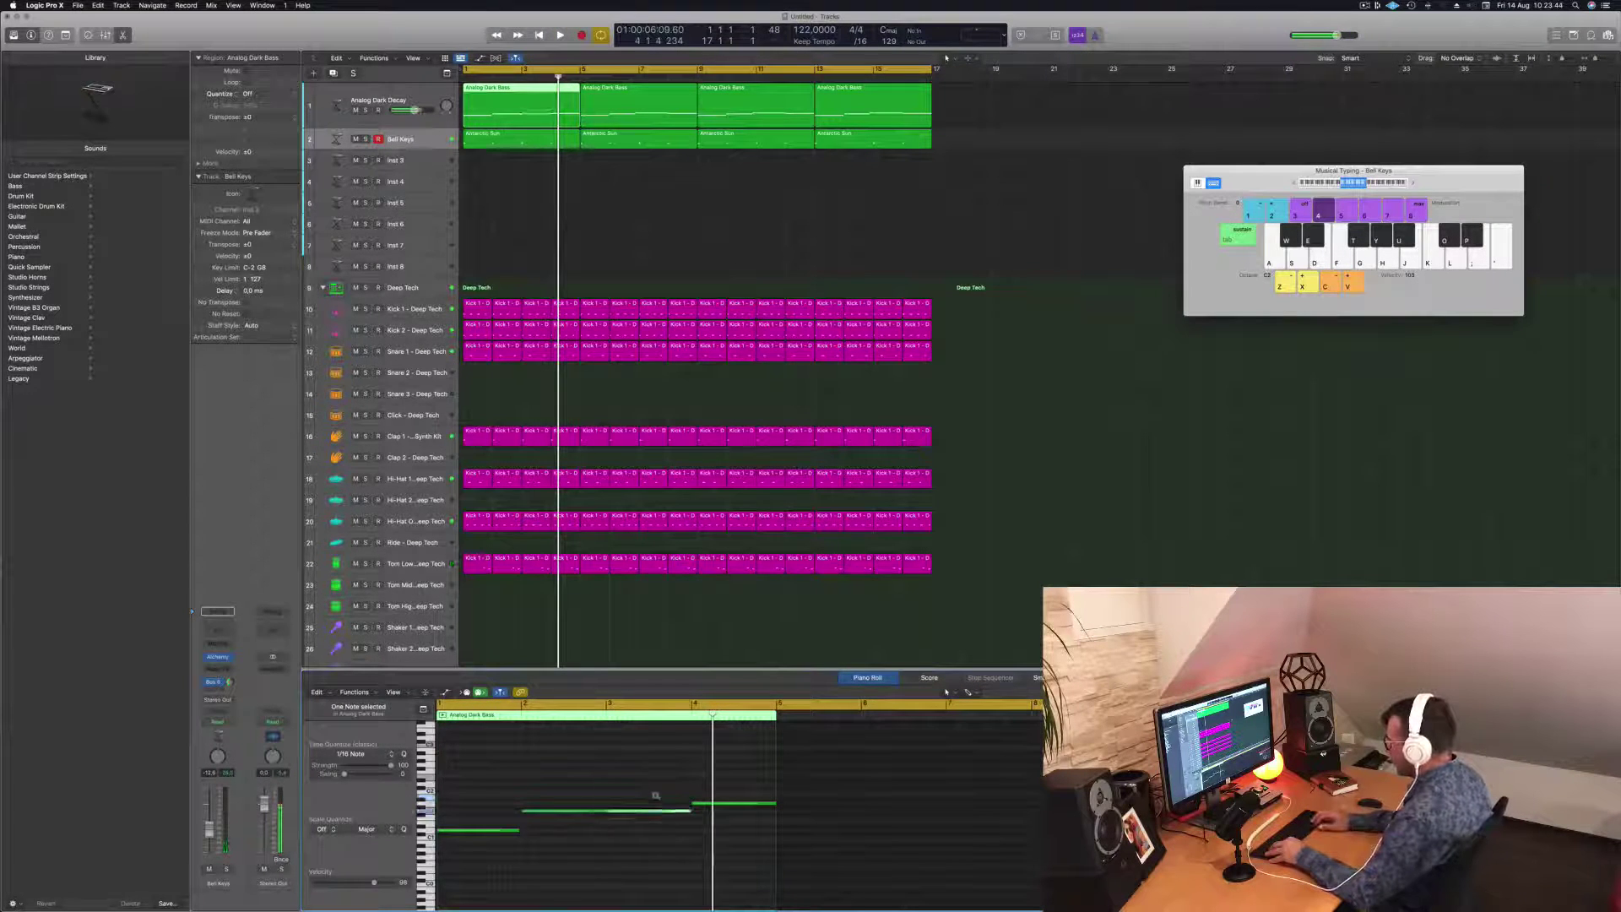
{"action": "key", "text": "space"}
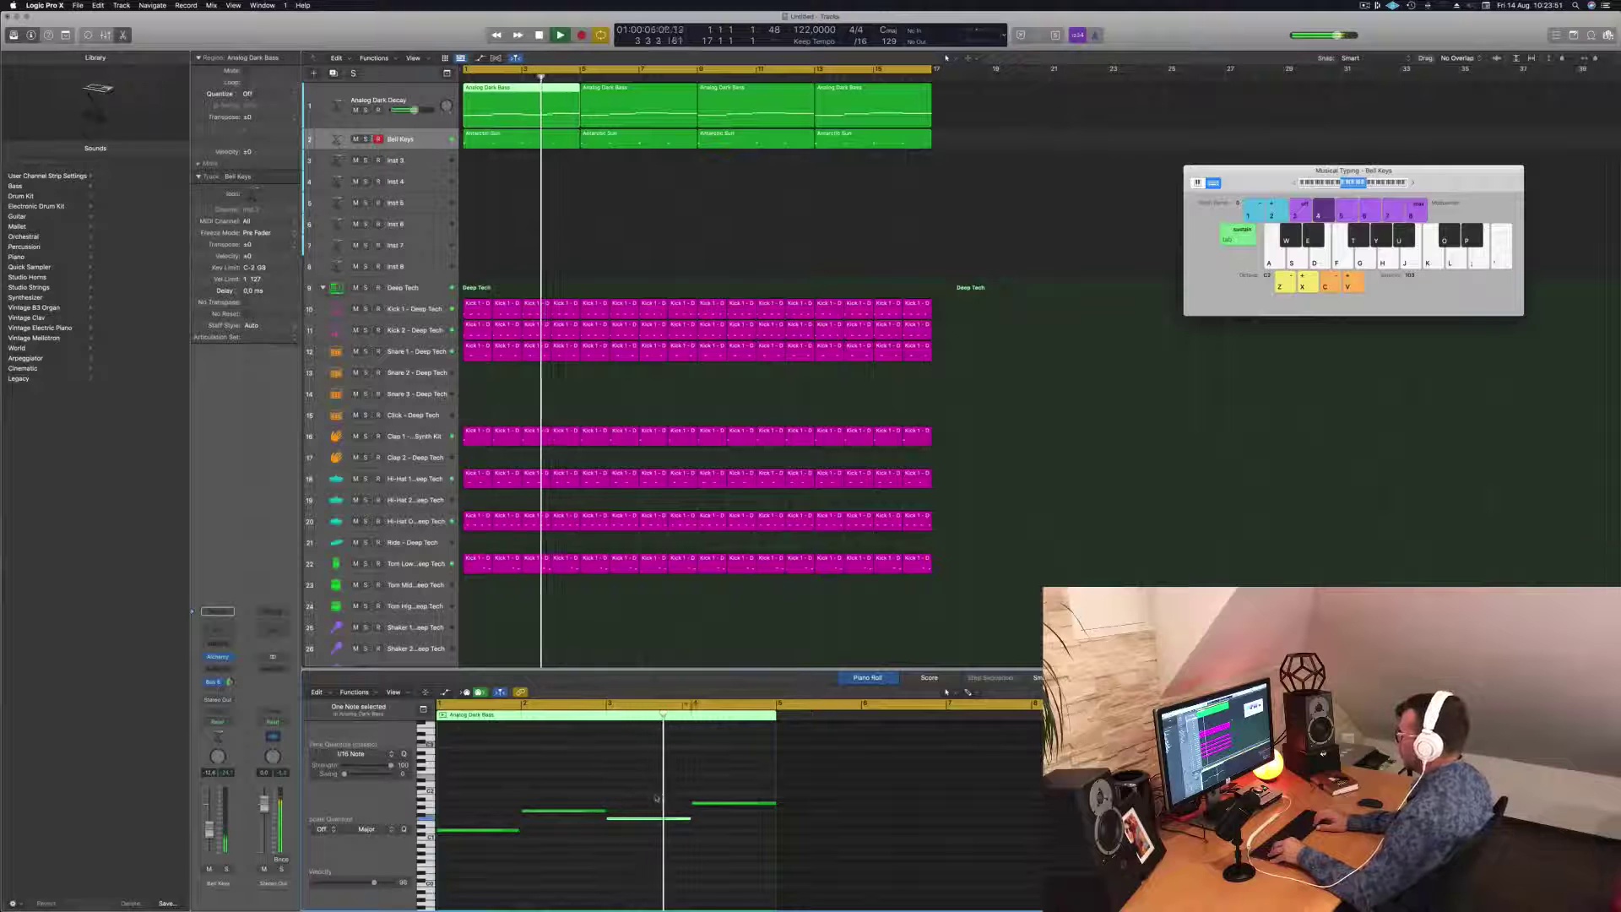
{"action": "key", "text": "space"}
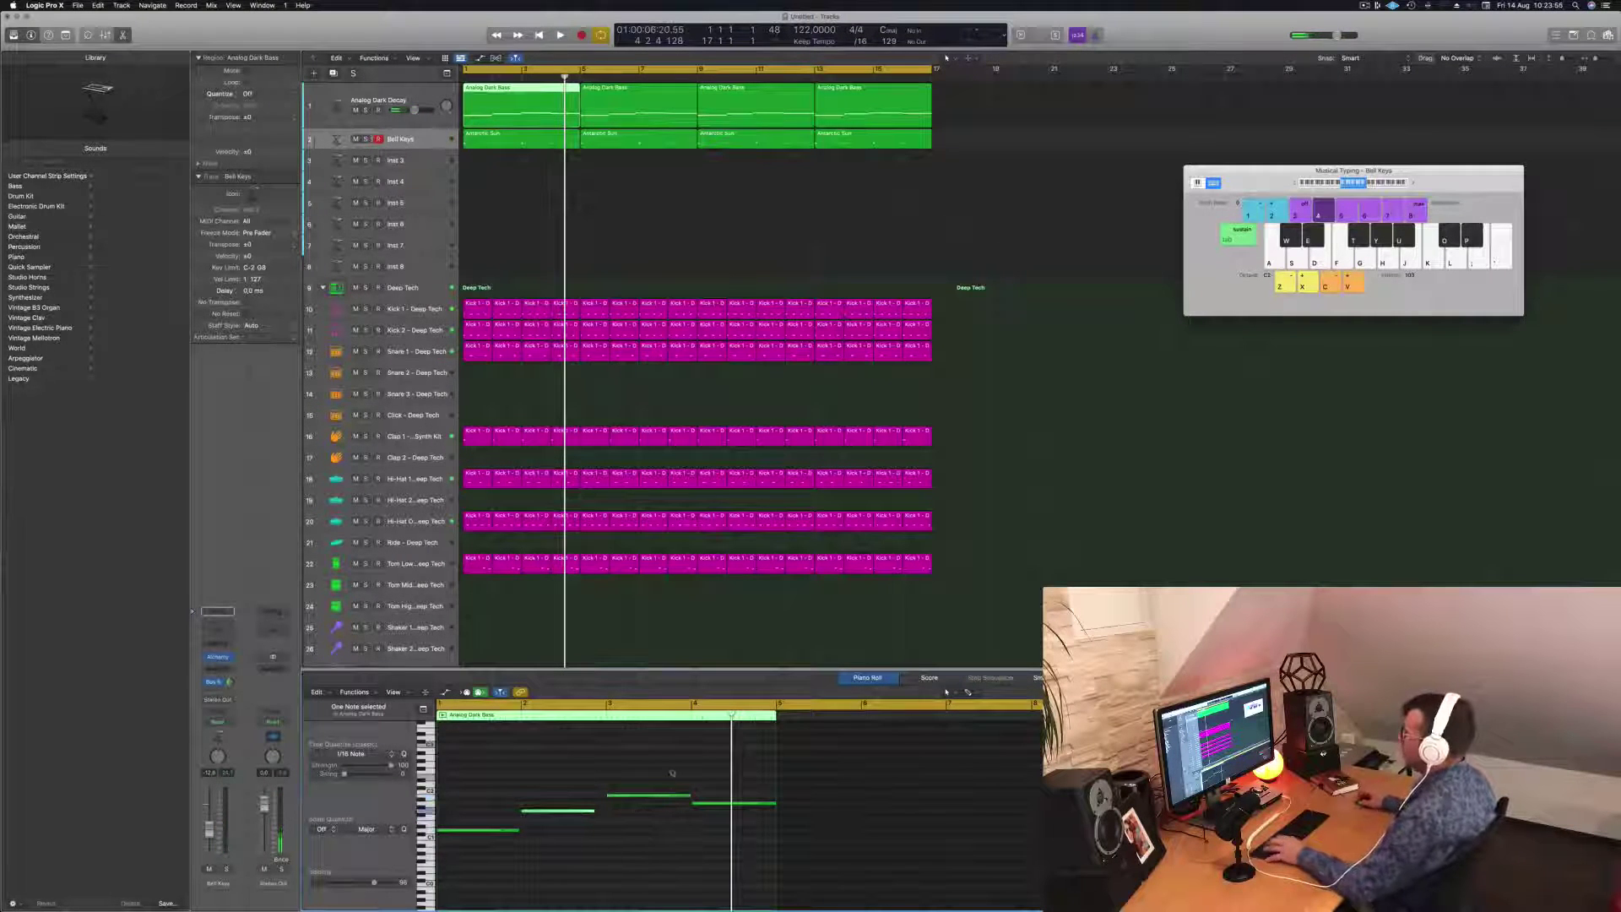
{"action": "key", "text": "space"}
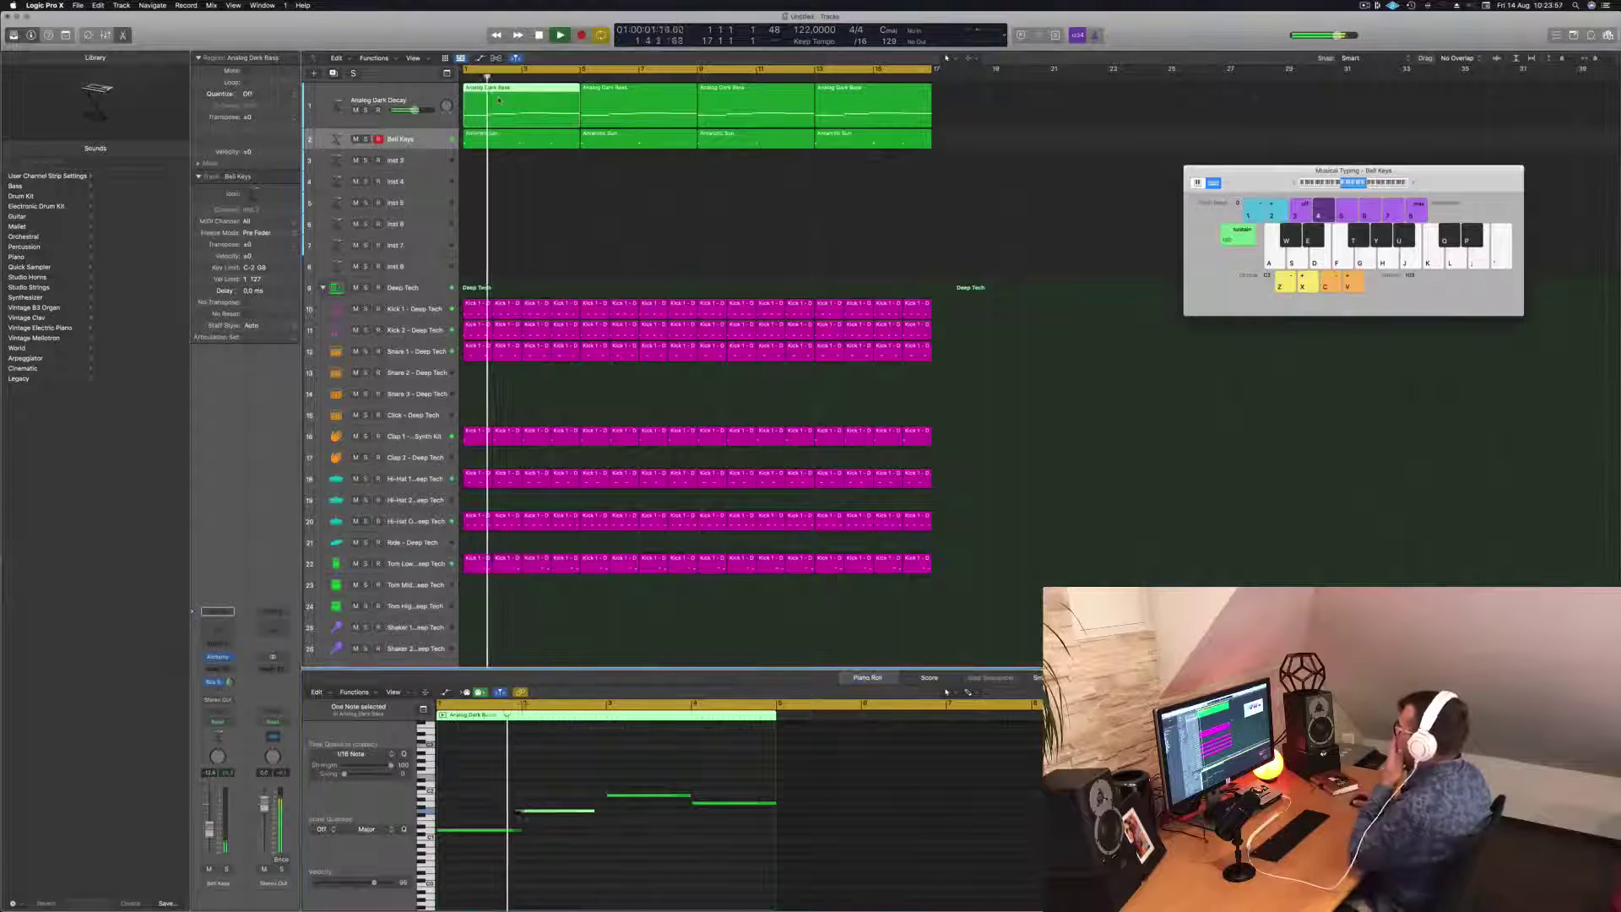
Step: Delete the chords in bars 2 to 4 of the first Bell Keys region and play the loop
{"action": "left_click", "coordinate": [541, 145]}
{"action": "key", "text": "space"}
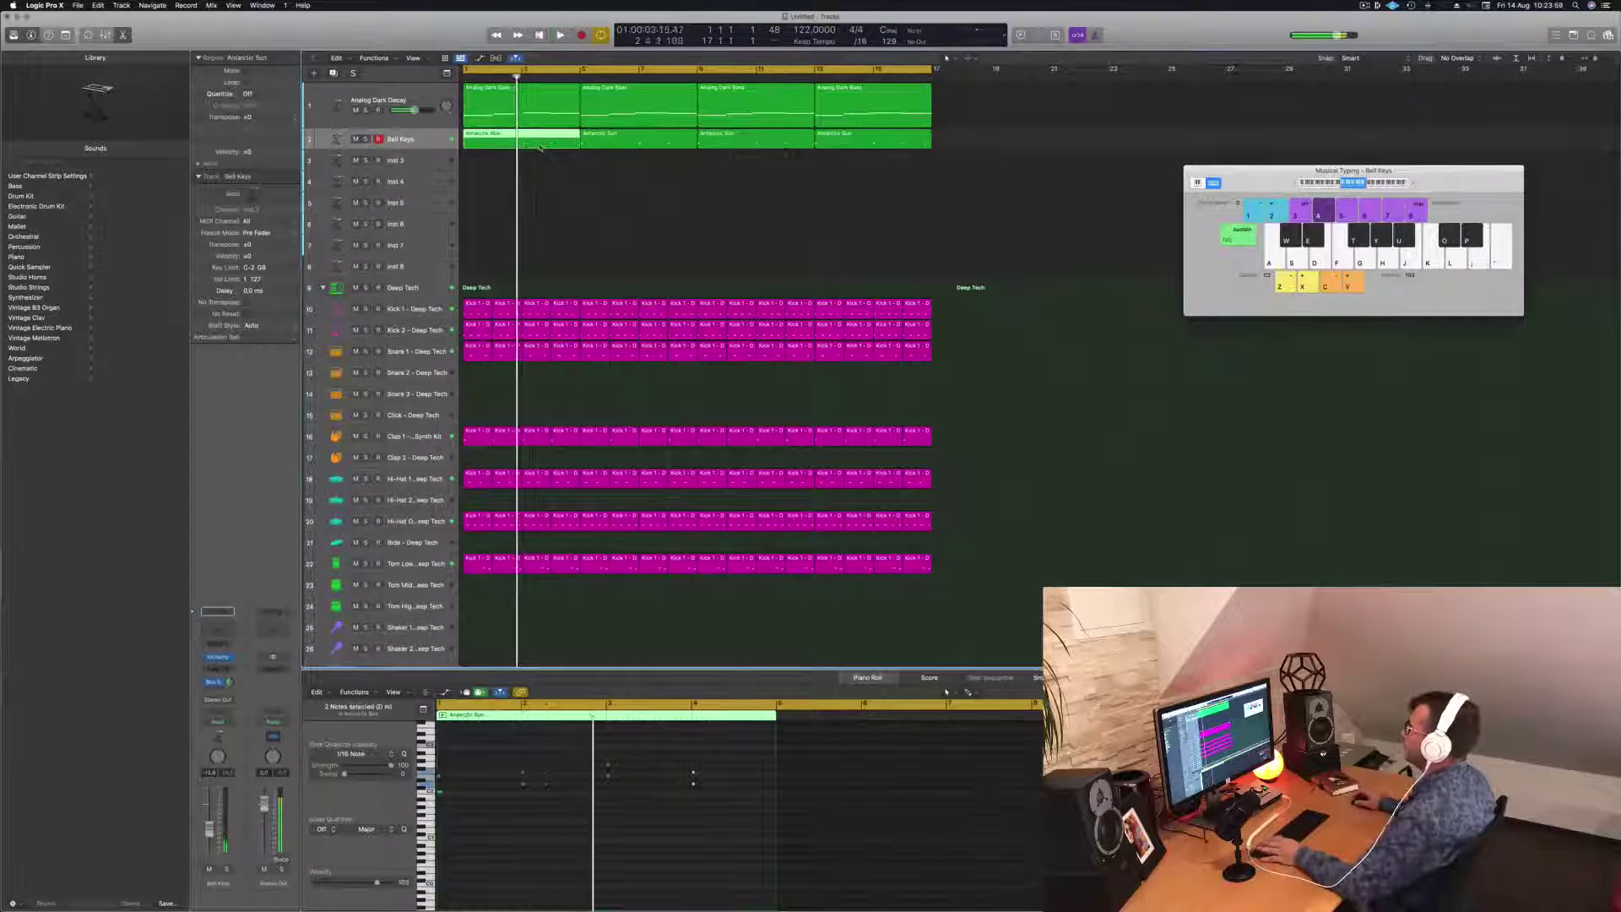
{"action": "key", "text": "space"}
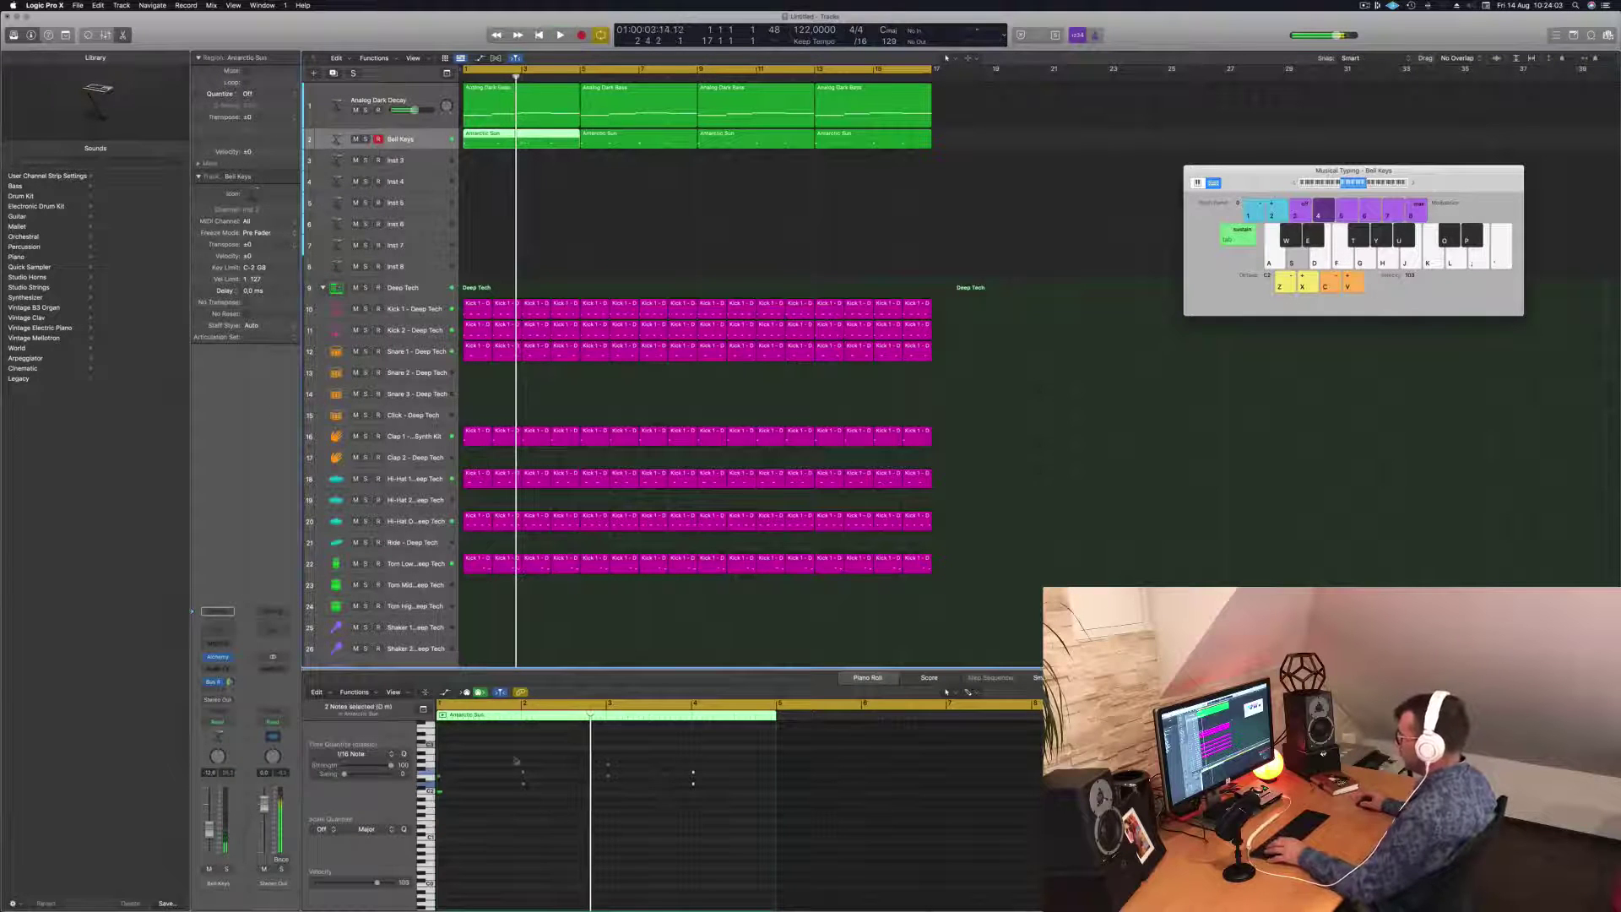
{"action": "left_click_drag", "start_coordinate": [515, 761], "coordinate": [700, 820]}
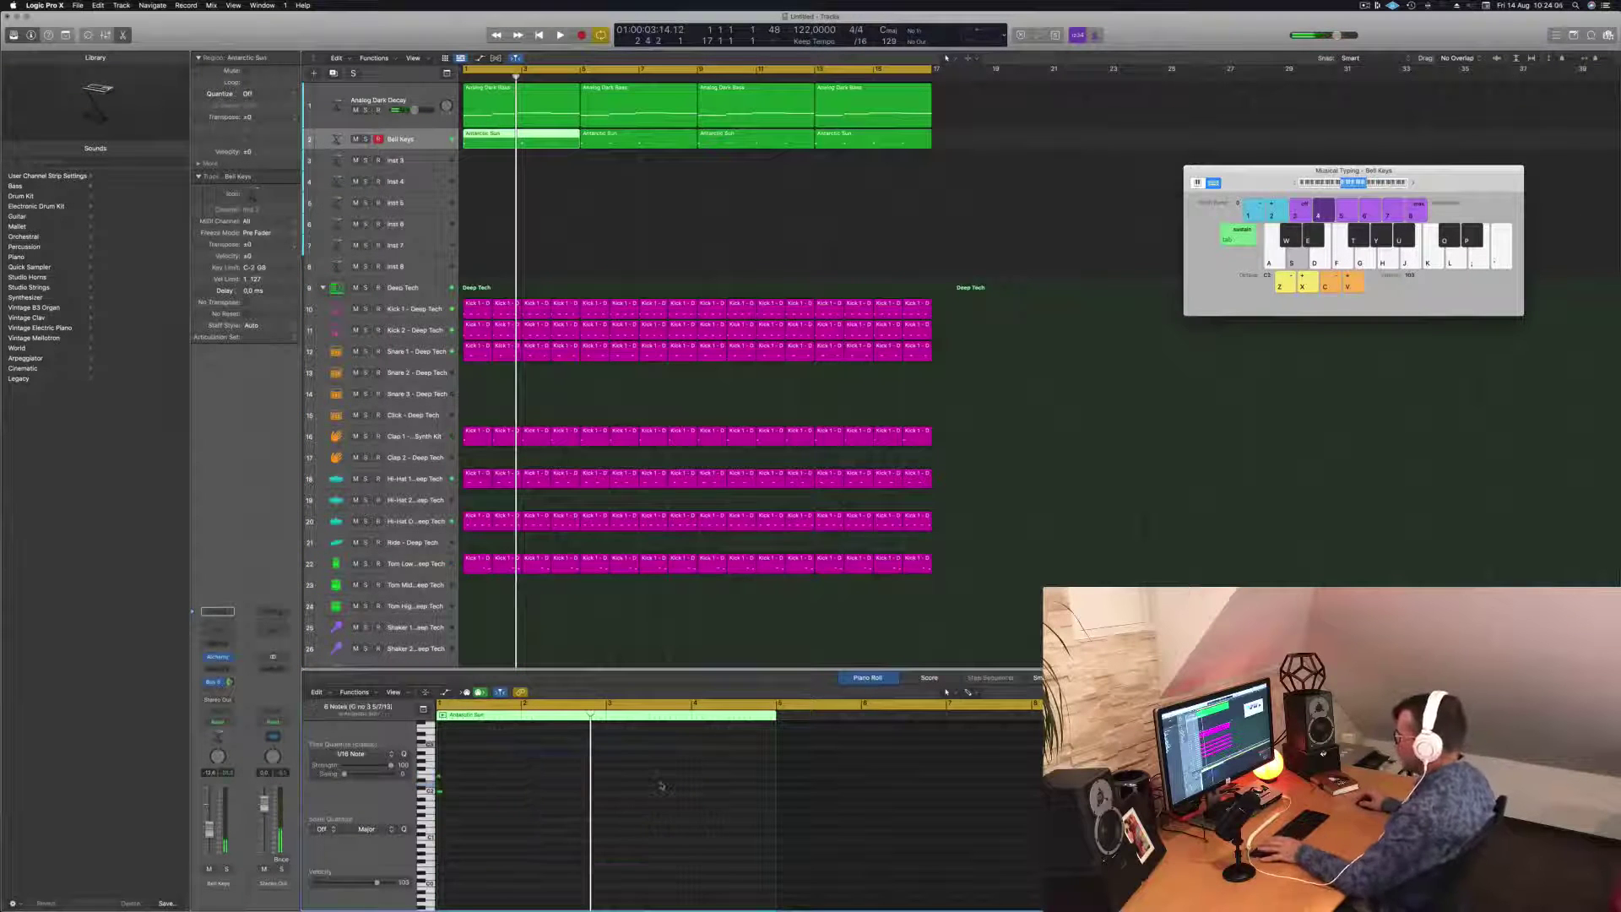
{"action": "key", "text": "space"}
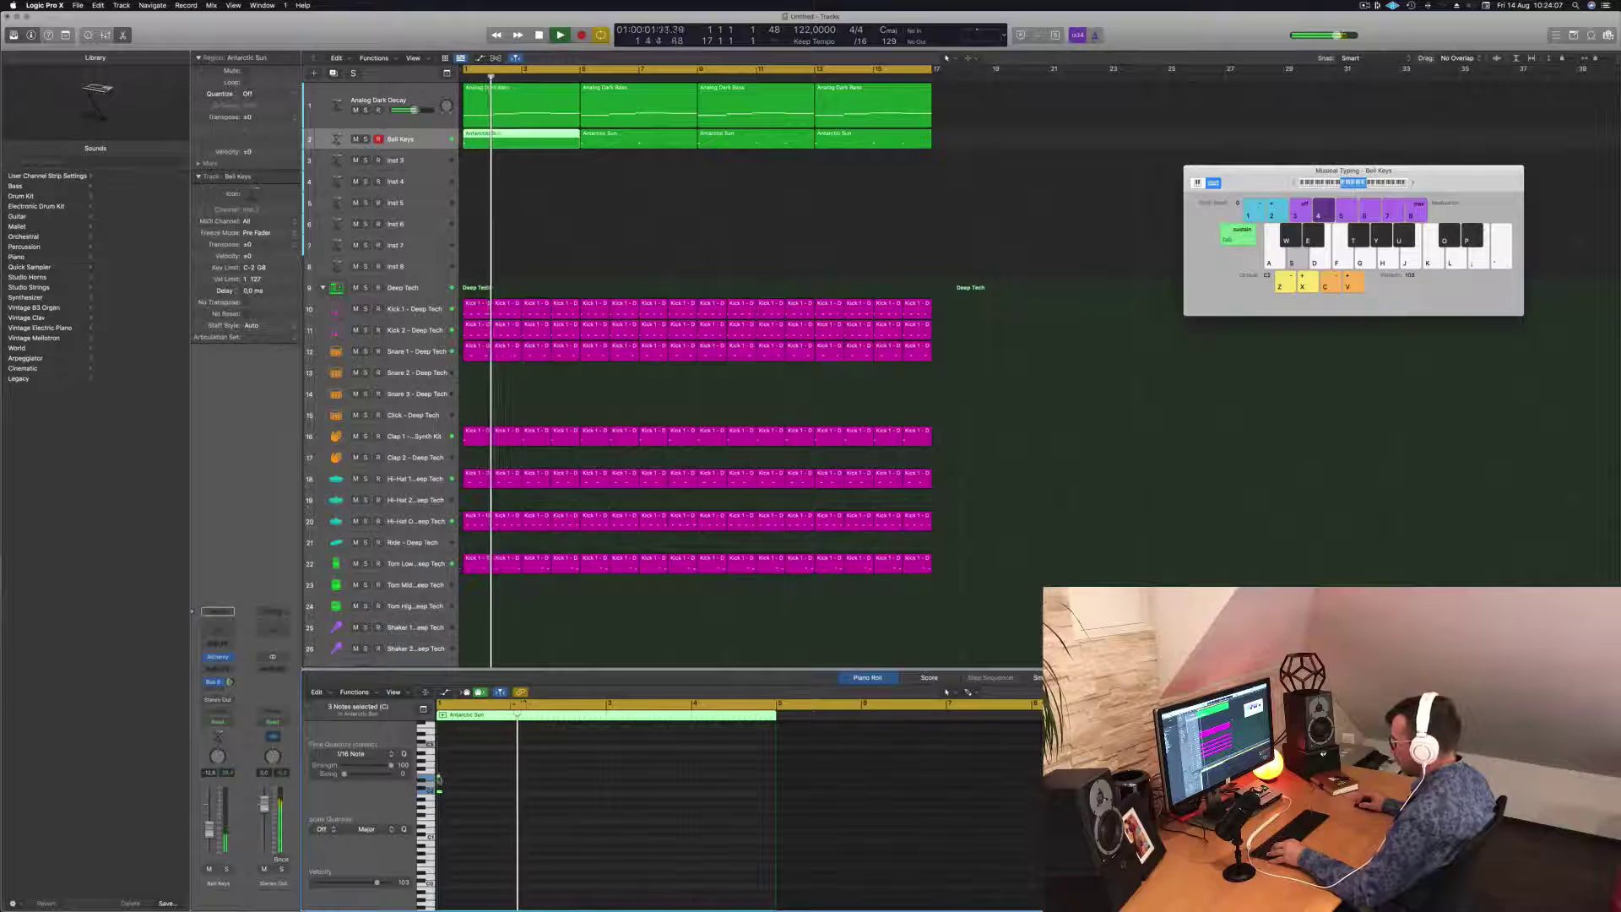
Step: Copy the opening bell chord to the start of bar 3 in the same region and audition it
{"action": "left_click_drag", "start_coordinate": [464, 776], "coordinate": [599, 781]}
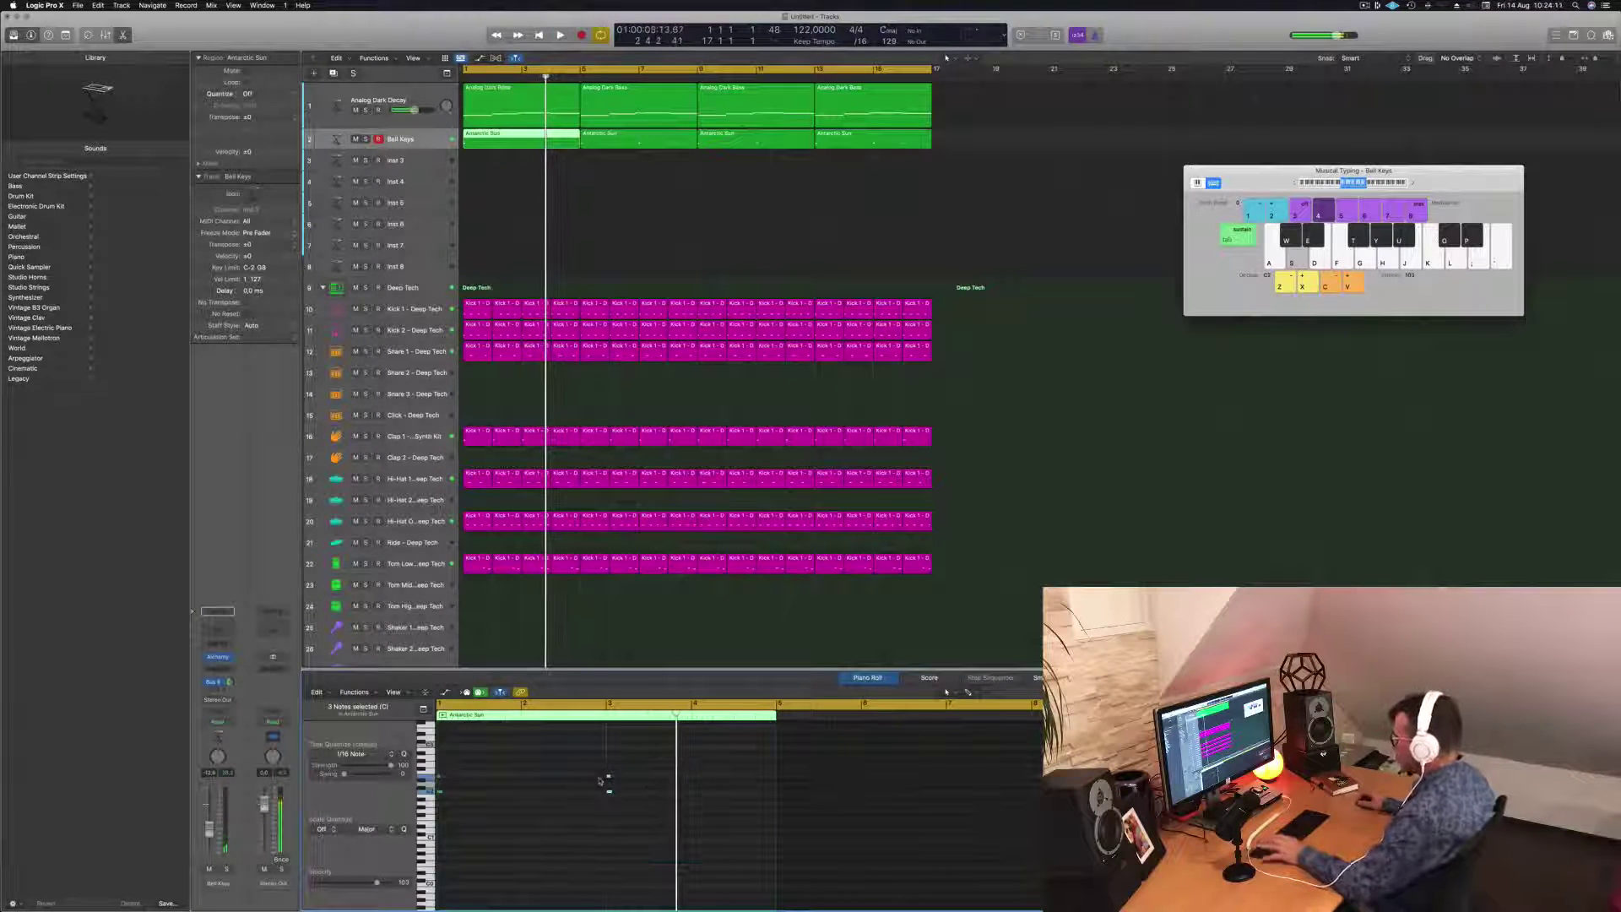
{"action": "key", "text": "space"}
{"action": "key", "text": "super+Right"}
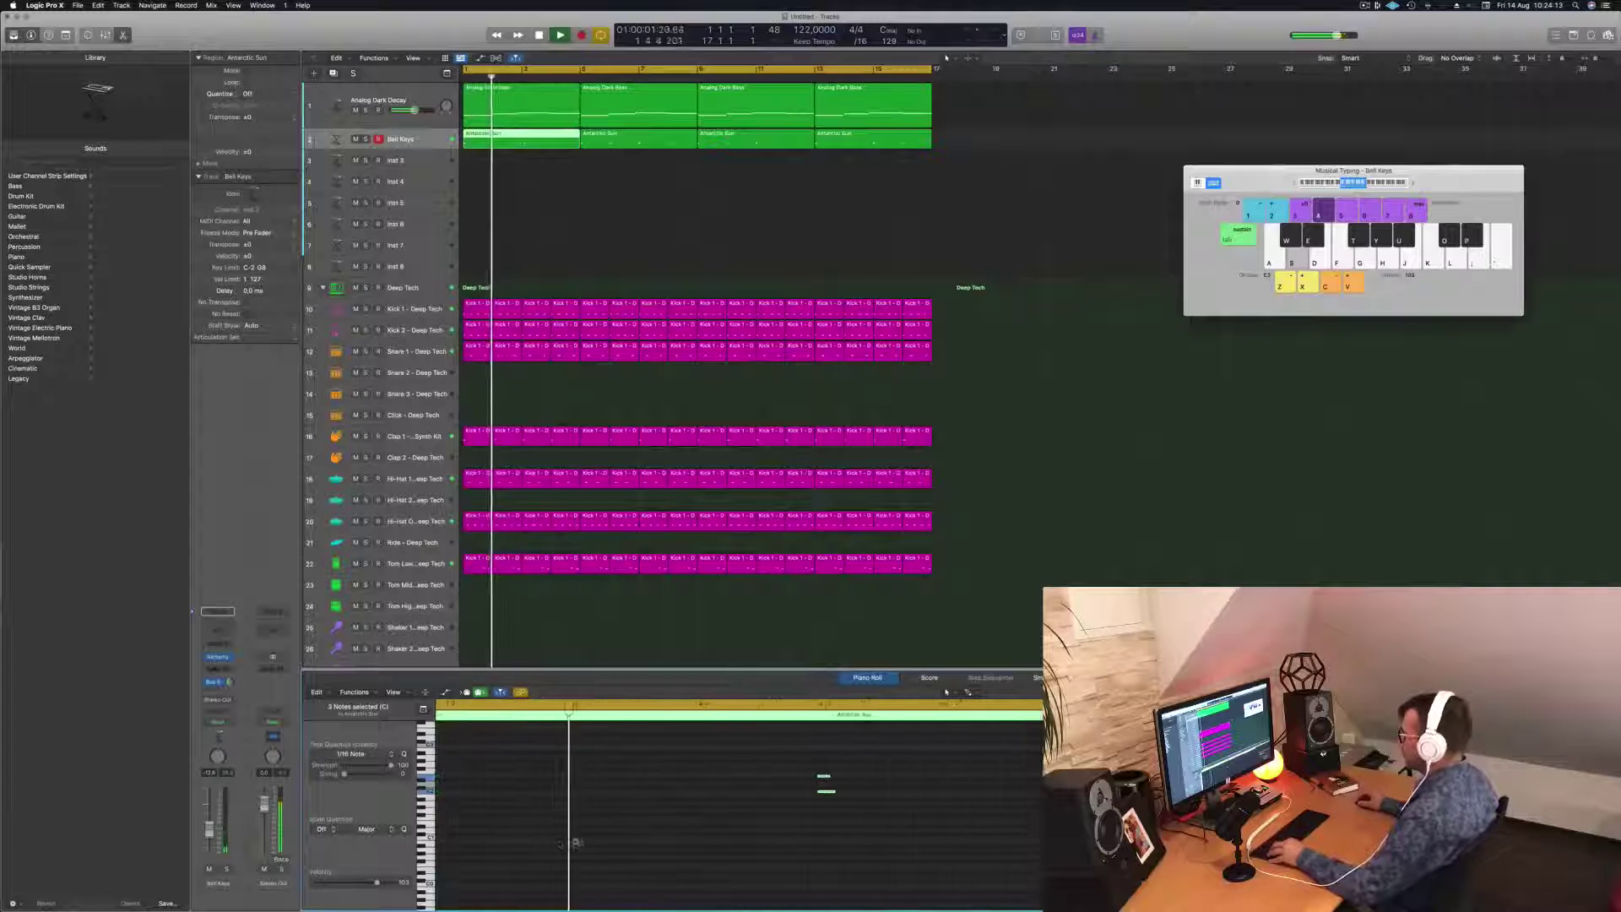
{"action": "key", "text": "super+Left"}
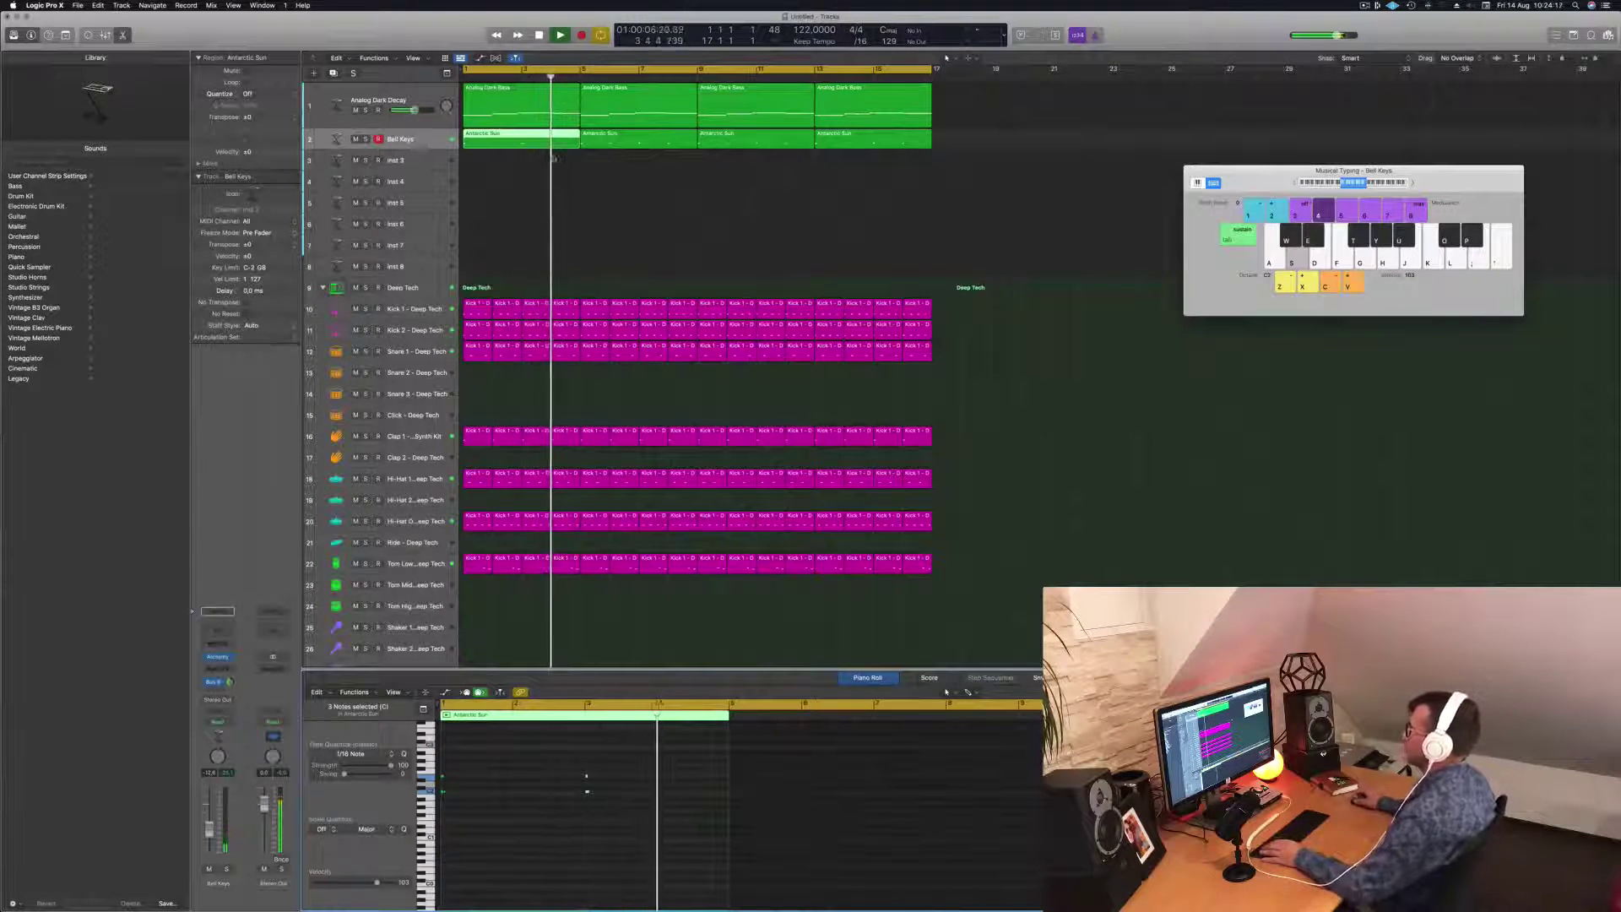
Step: Replace the other three Bell Keys regions with copies of the edited first region and play from the start
{"action": "key", "text": "space"}
{"action": "left_click_drag", "start_coordinate": [587, 156], "coordinate": [847, 142]}
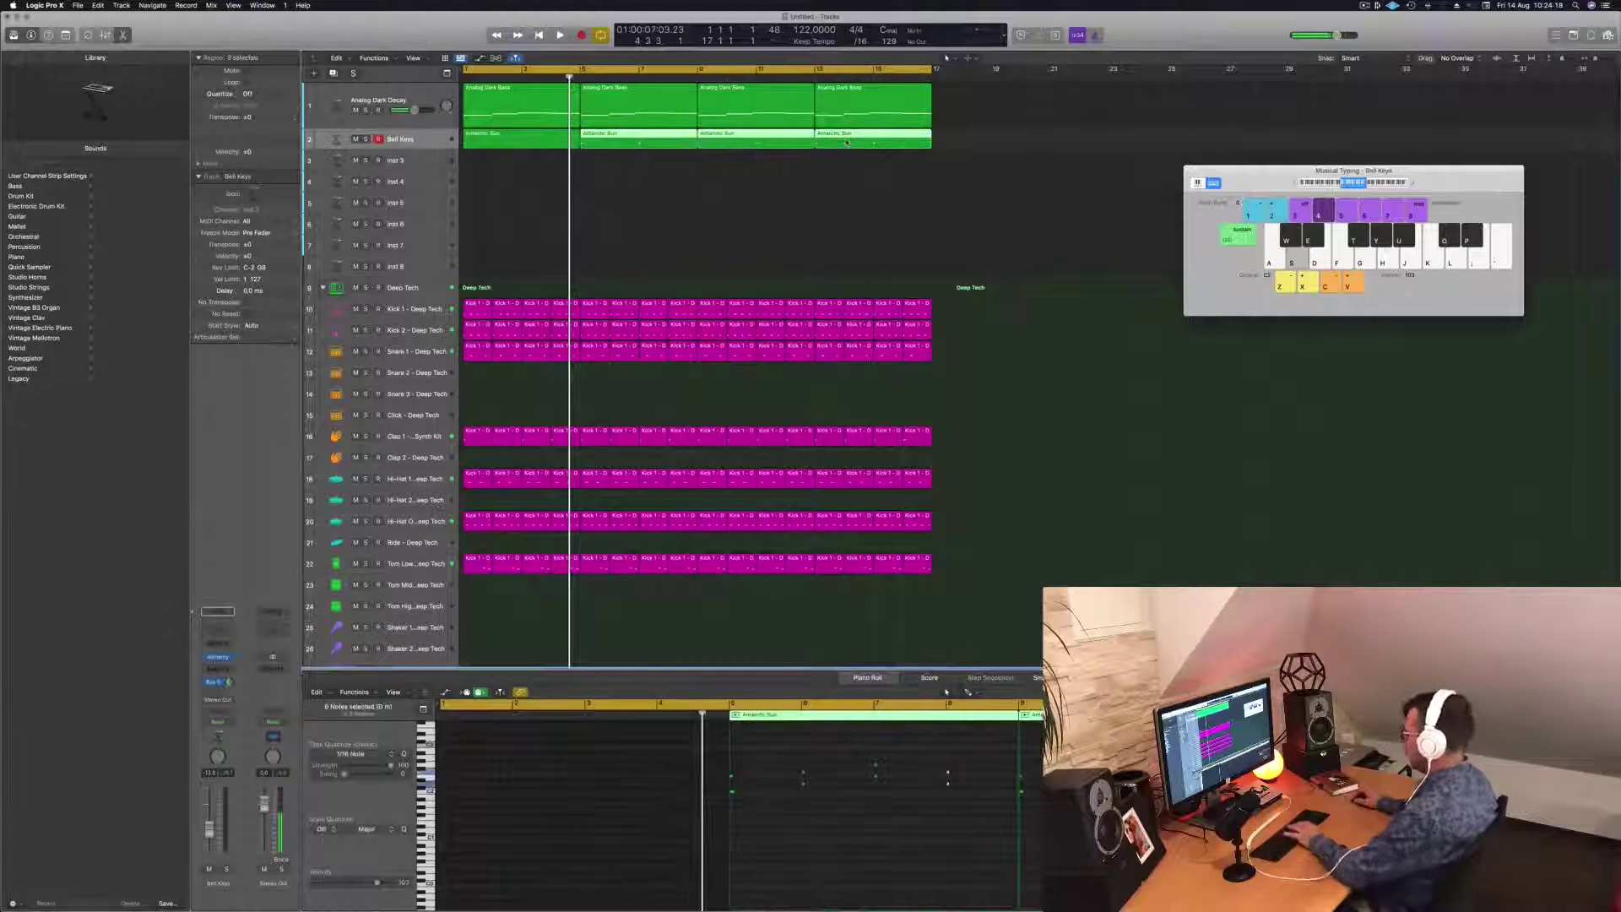
{"action": "key", "text": "Delete"}
{"action": "left_click_drag", "start_coordinate": [519, 137], "coordinate": [638, 139]}
{"action": "left_click", "coordinate": [516, 138], "text": "shift"}
{"action": "left_click_drag", "start_coordinate": [516, 140], "coordinate": [751, 151]}
{"action": "key", "text": "Return"}
{"action": "key", "text": "space"}
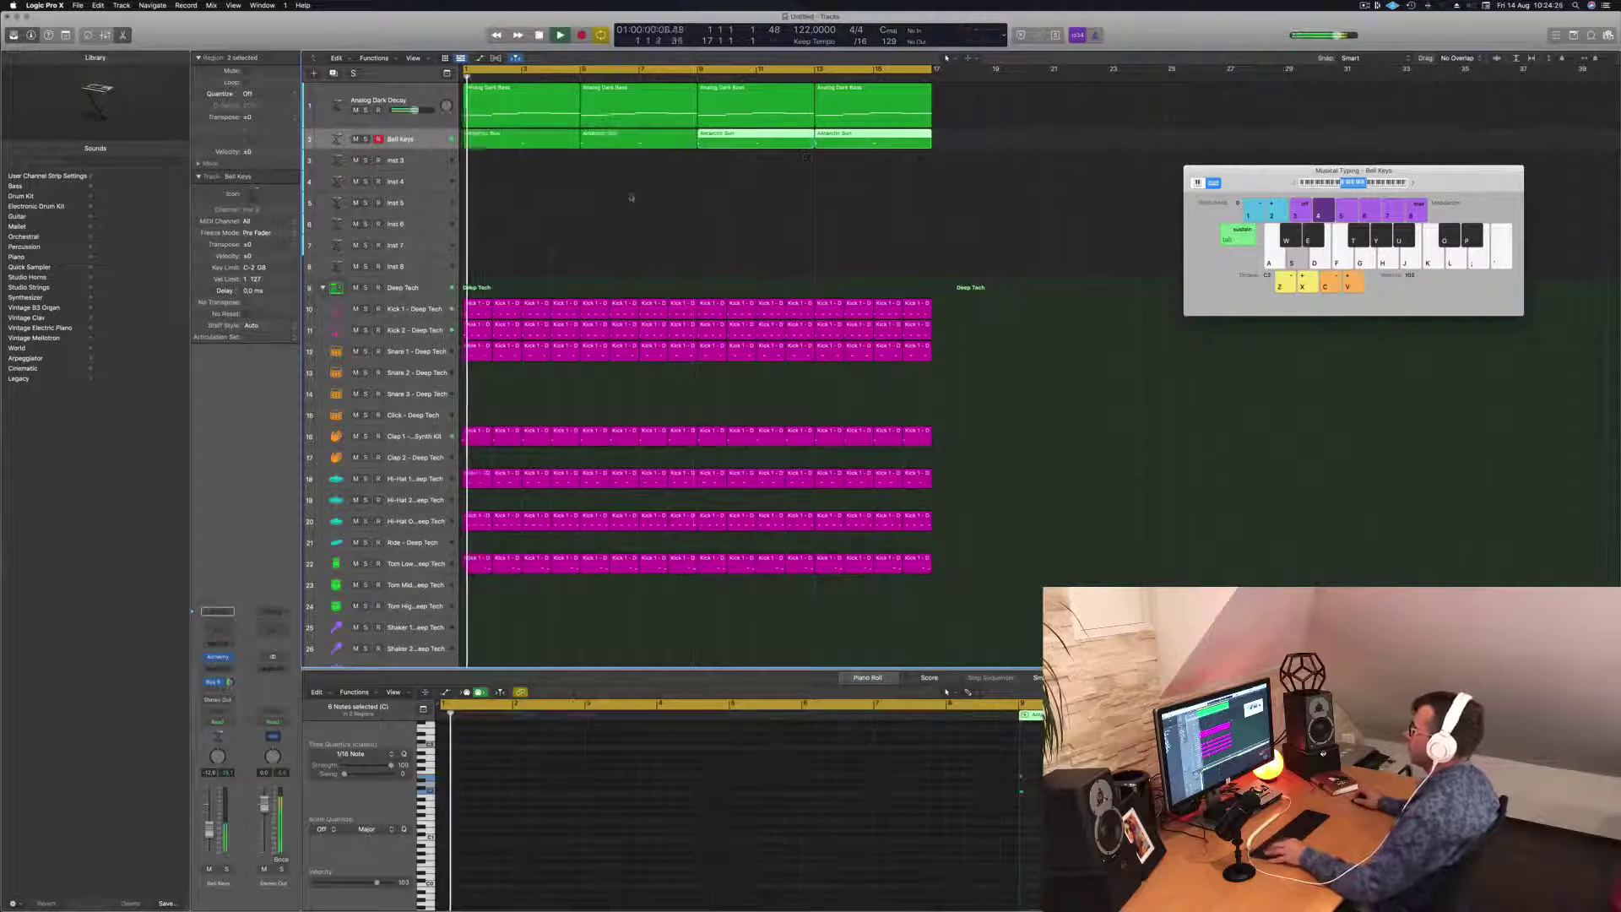
{"action": "key", "text": "super+Left"}
{"action": "key", "text": "super+Left"}
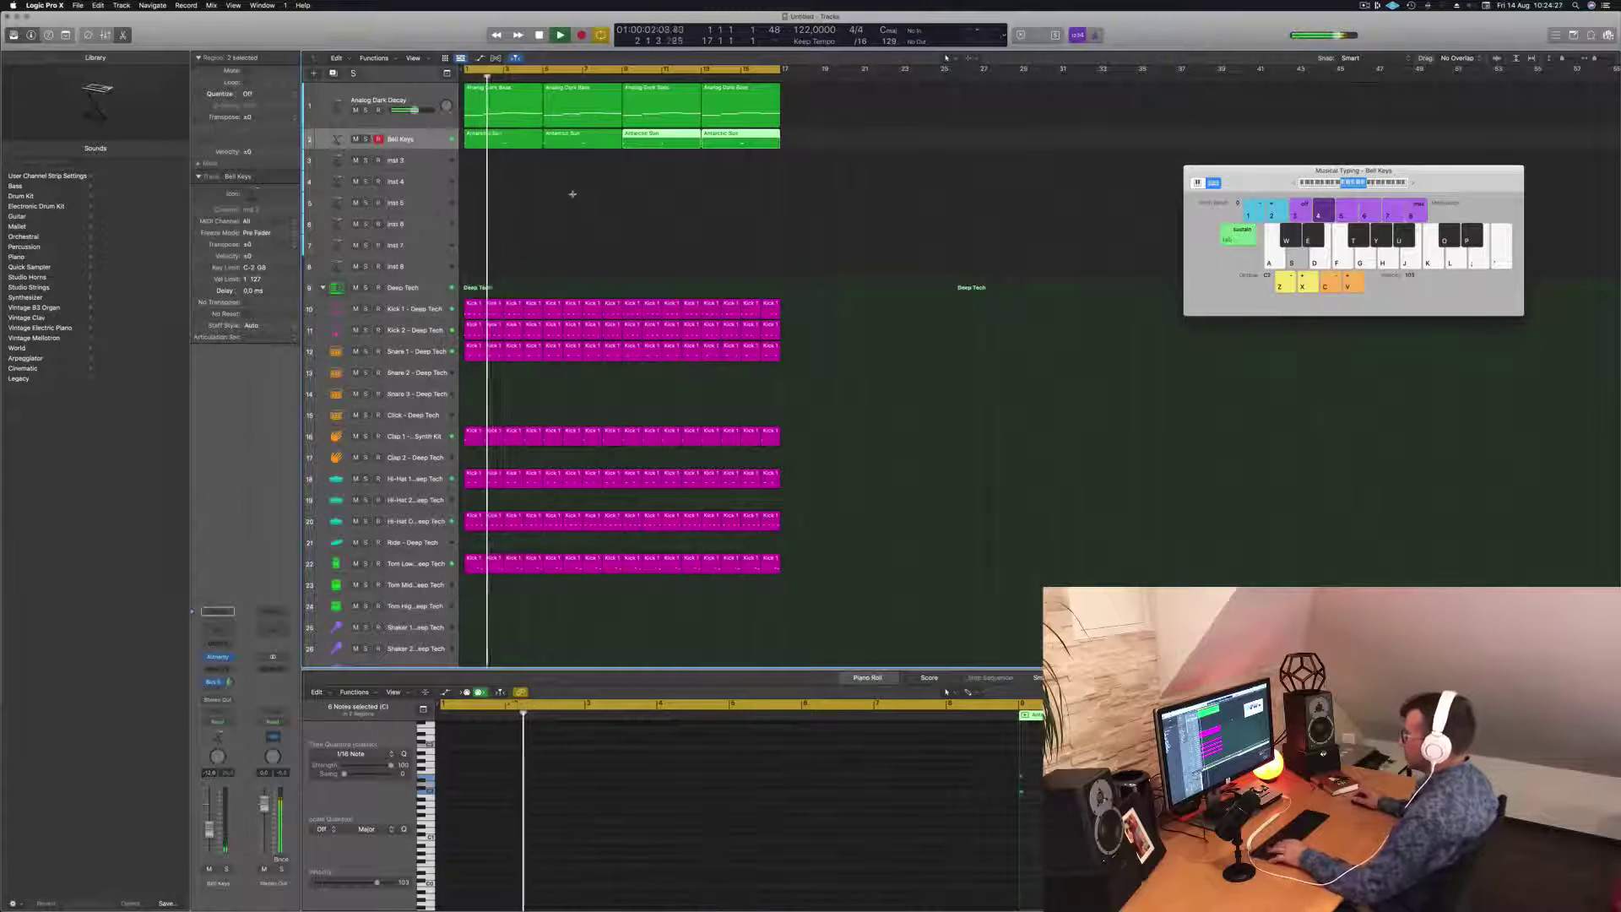
Step: Save the project in the Logic folder under a new episode name
{"action": "key", "text": "super+s"}
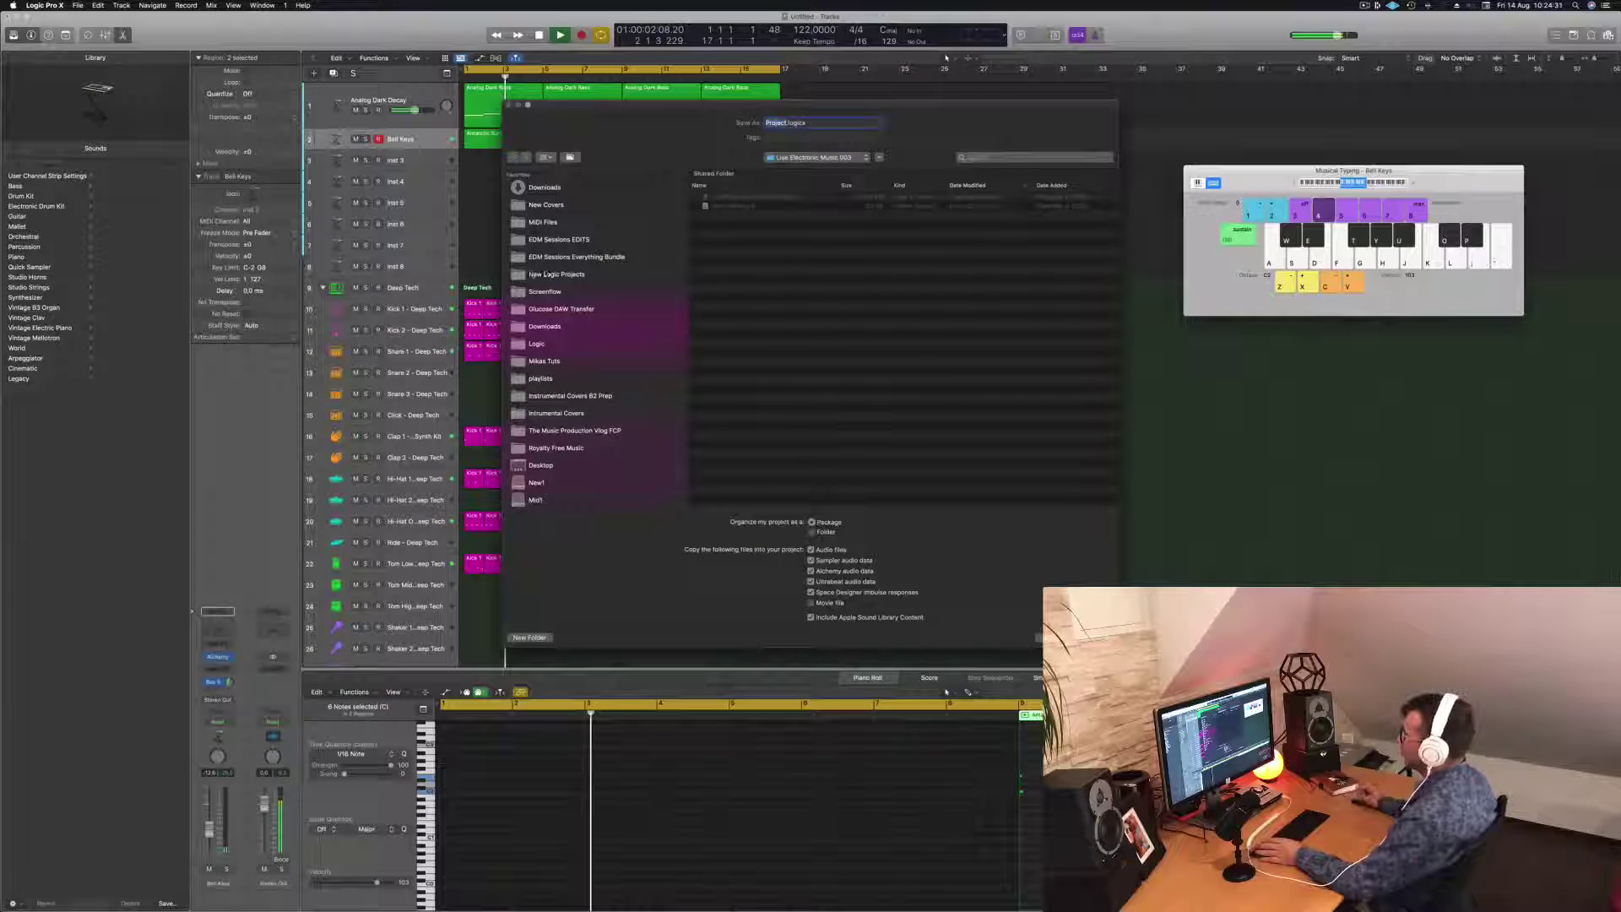
{"action": "left_click", "coordinate": [537, 343]}
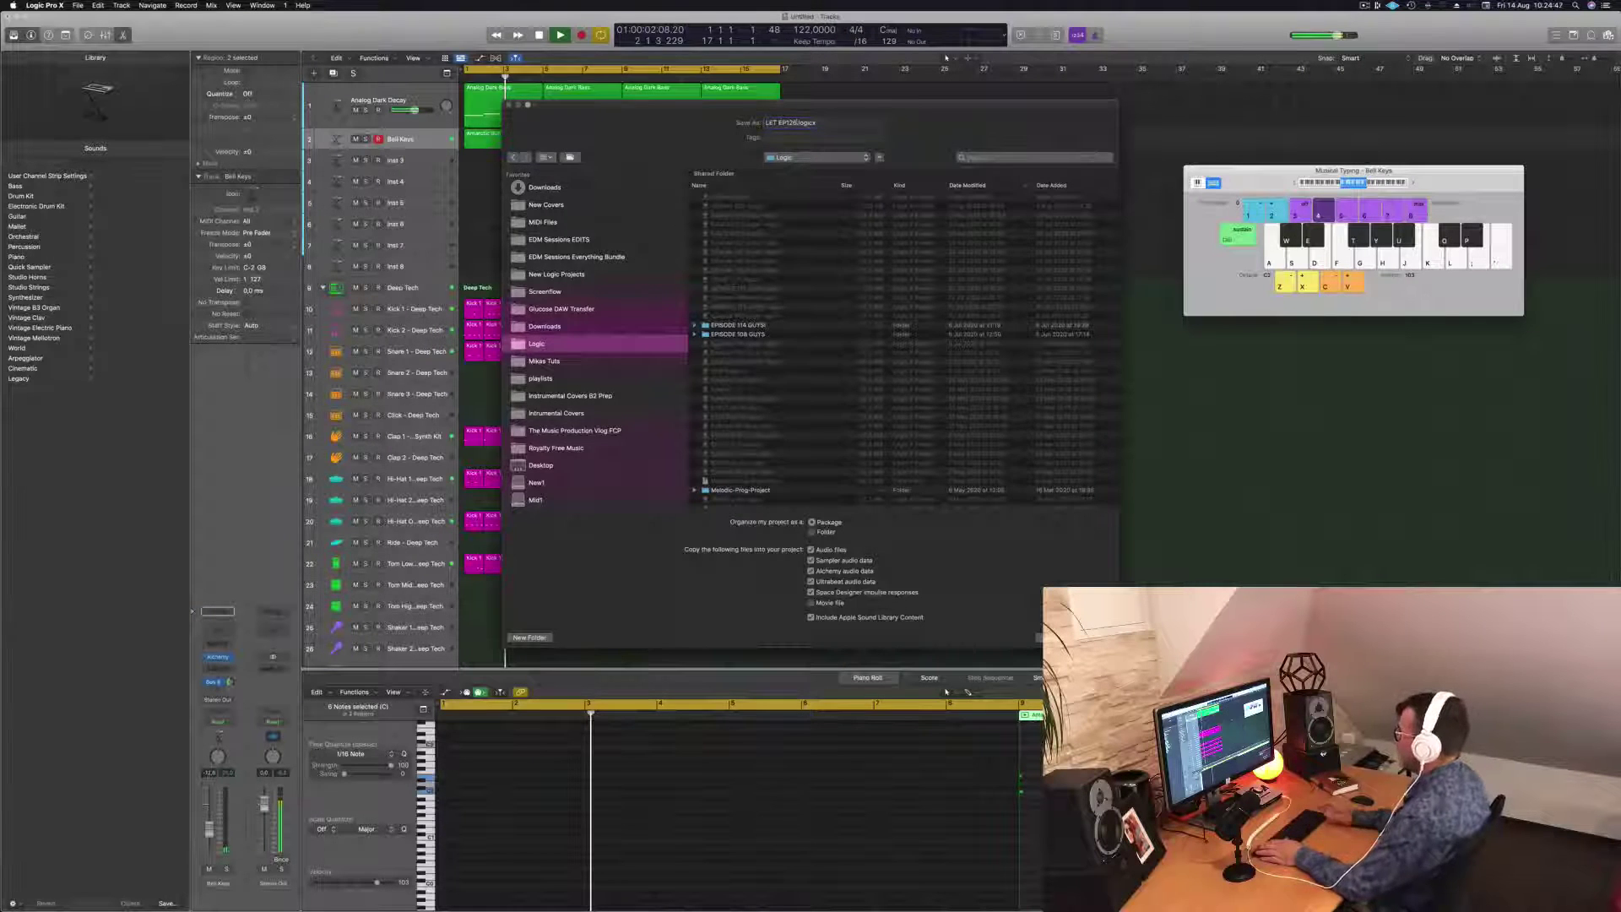
{"action": "key", "text": "Return"}
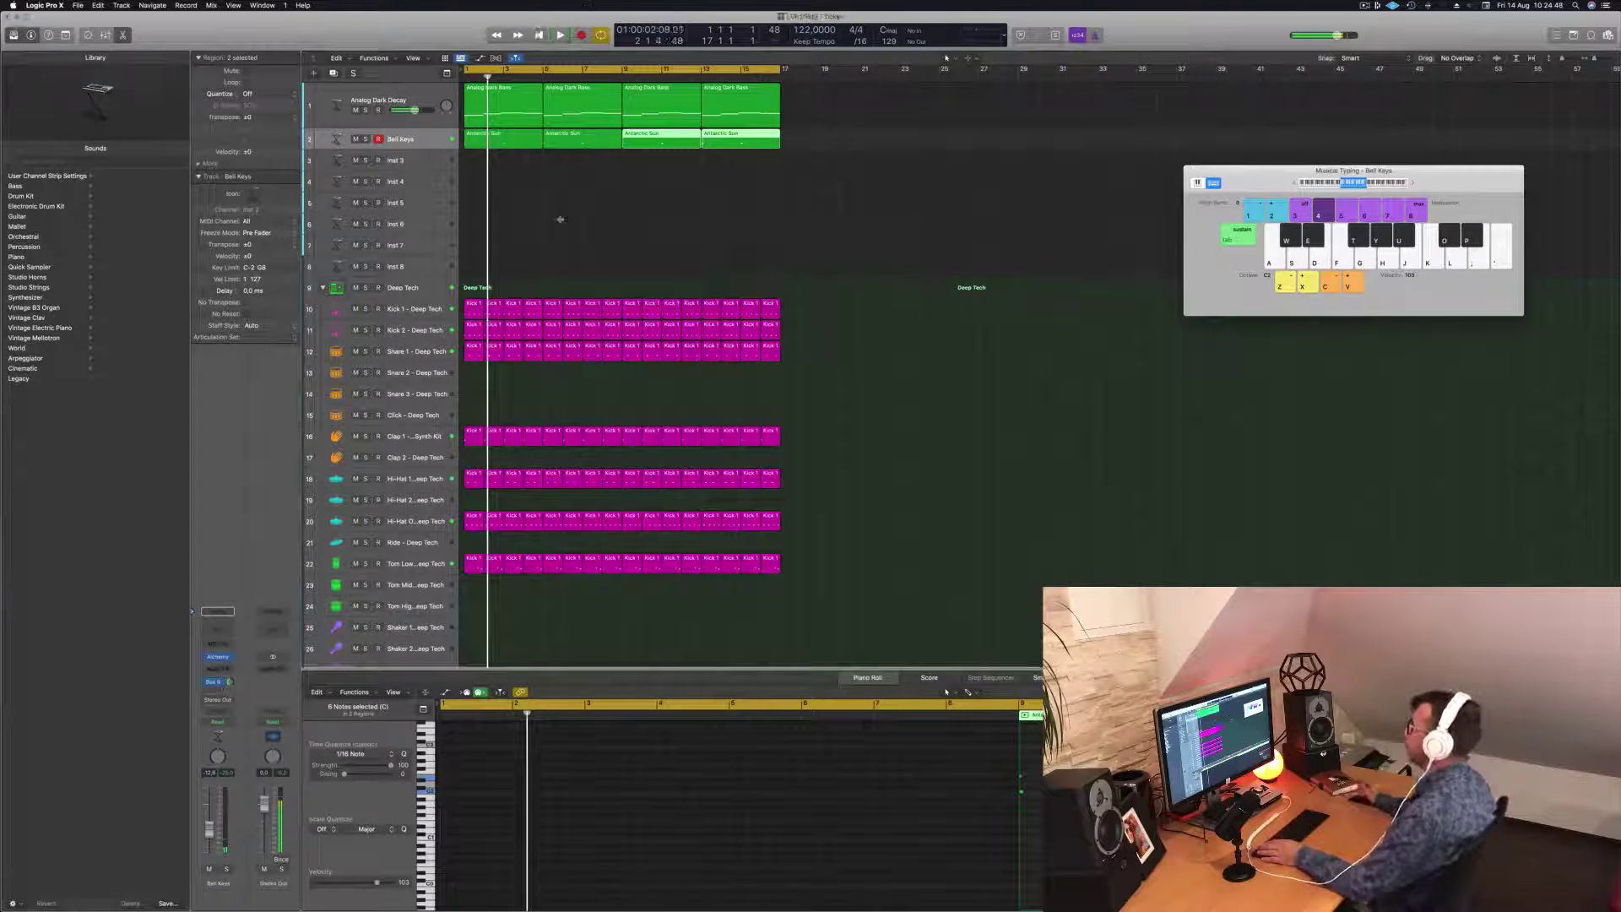
Step: Play the loop, select the empty Inst 3 track and open its Alchemy synthesizer
{"action": "key", "text": "space"}
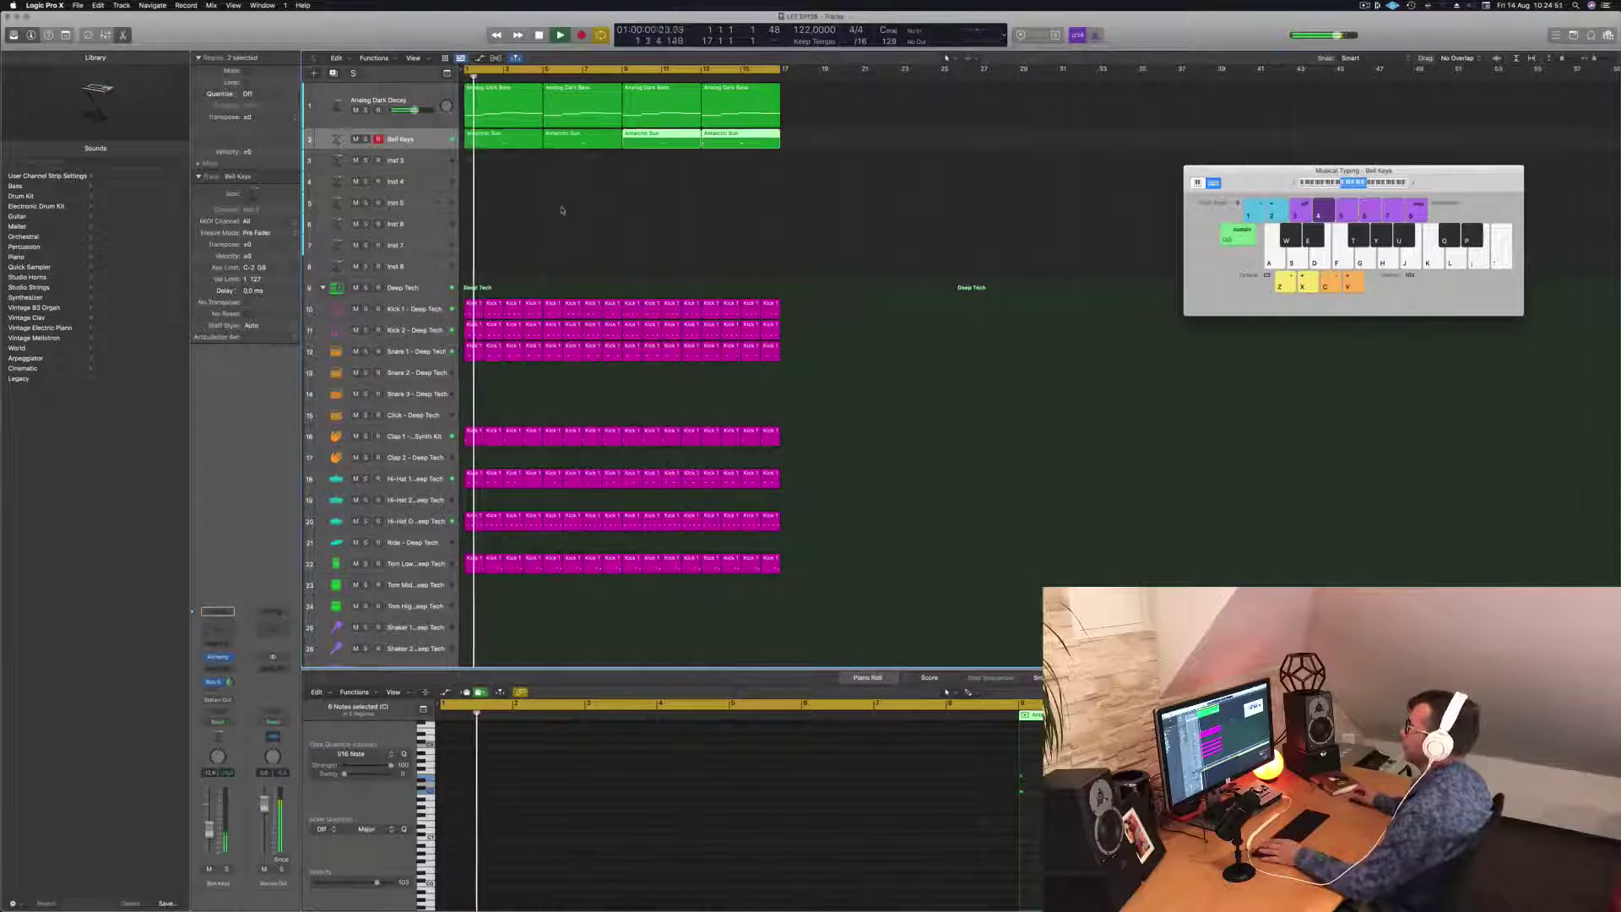
{"action": "left_click", "coordinate": [561, 213]}
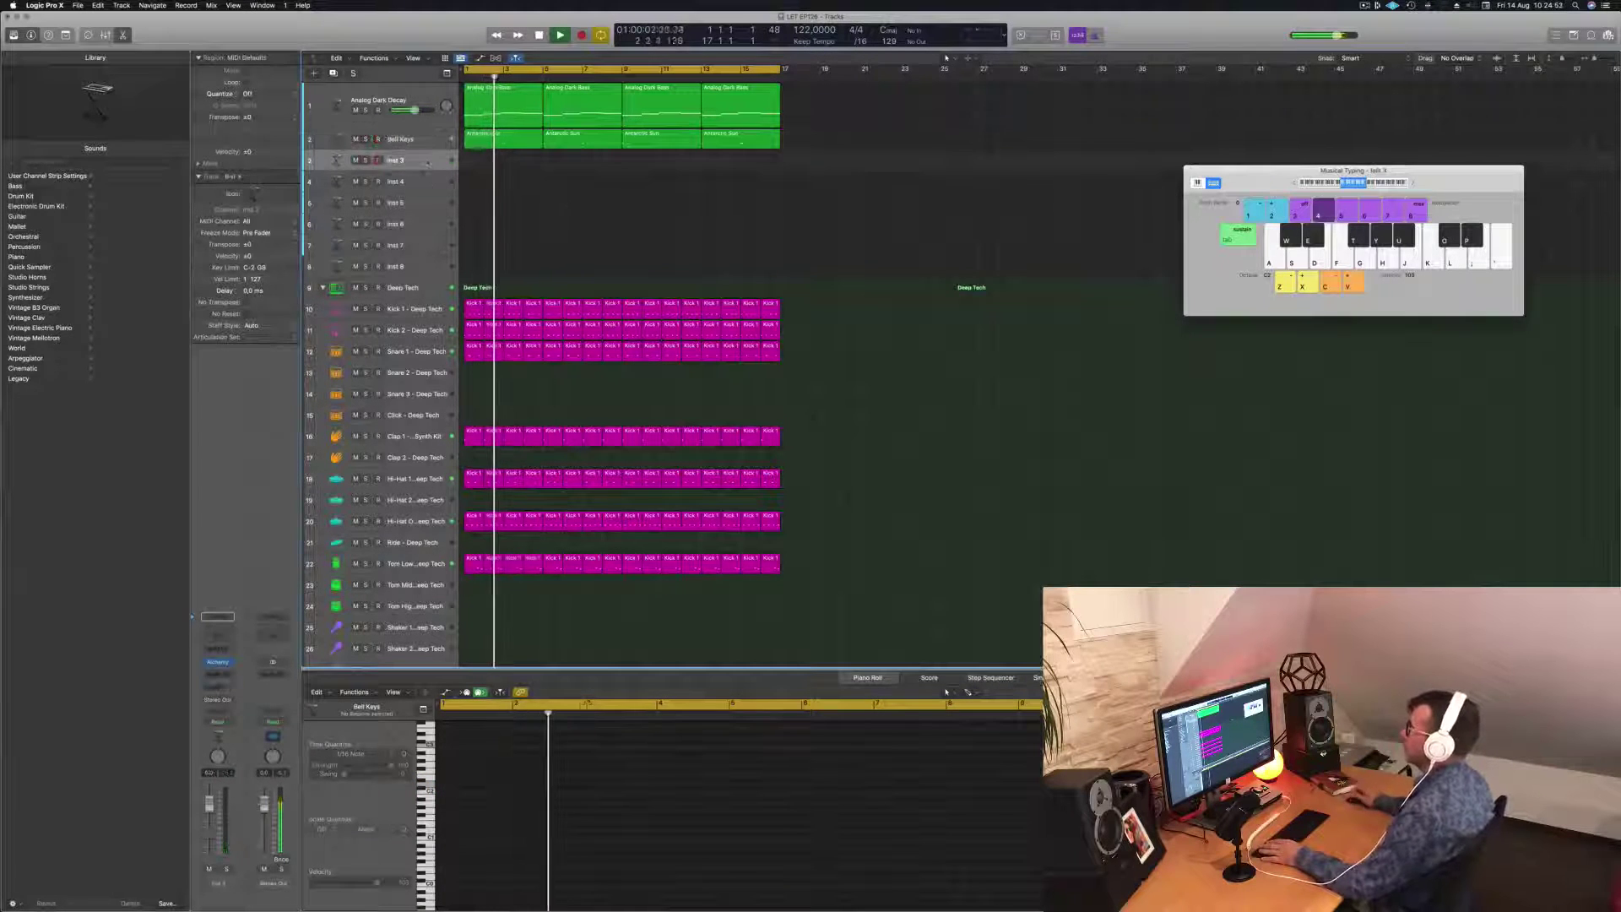
{"action": "key", "text": "Down"}
{"action": "key", "text": "Return"}
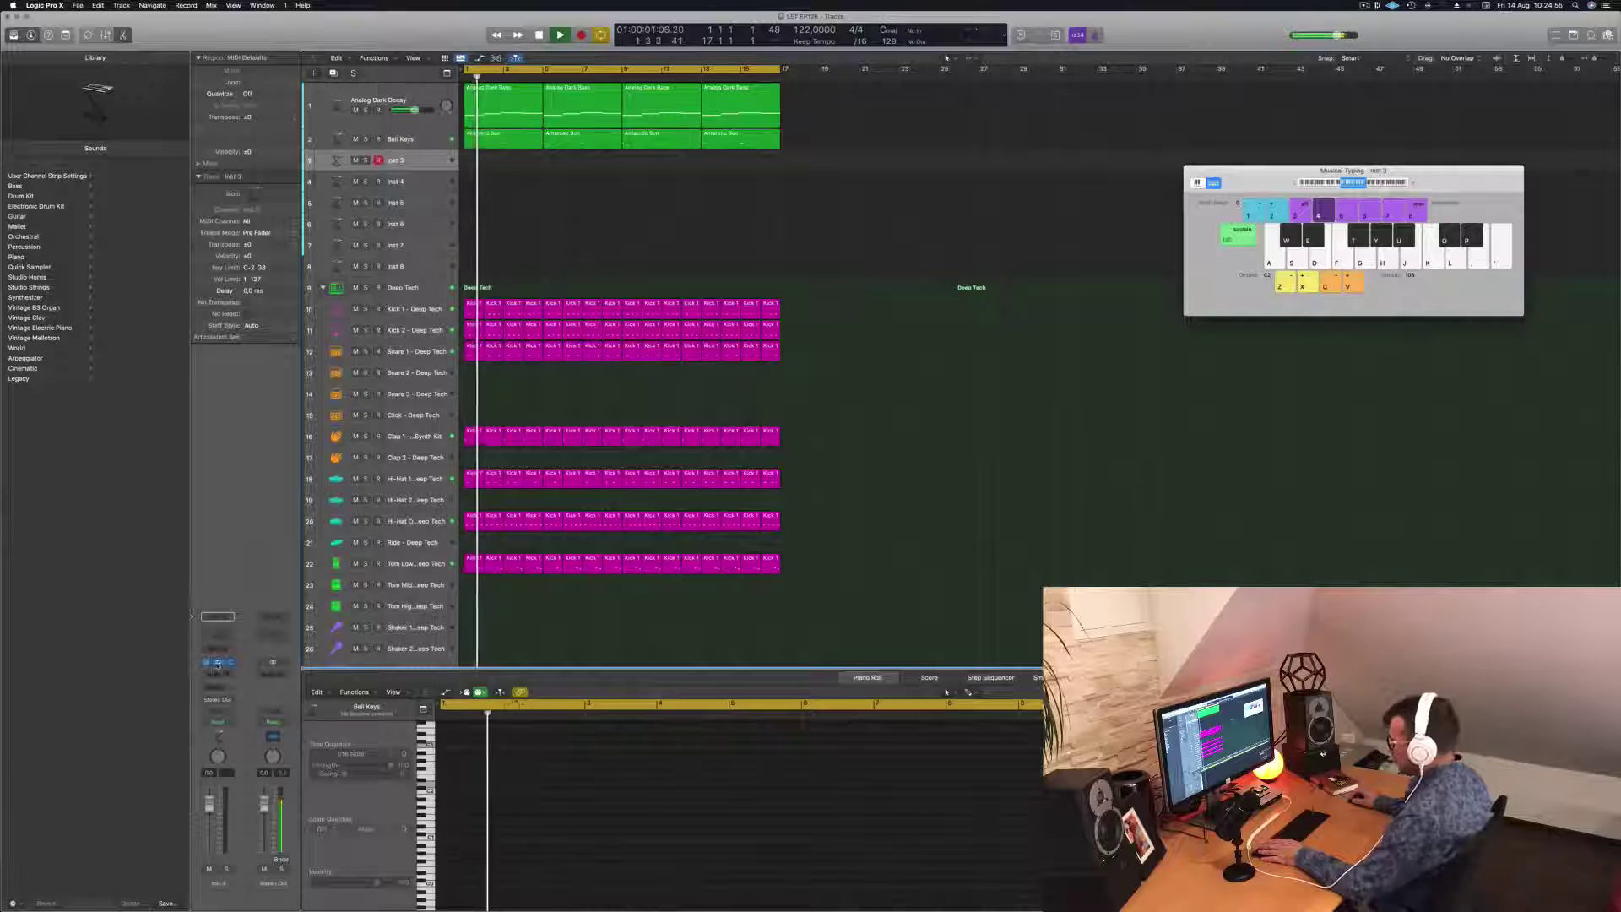
{"action": "left_click", "coordinate": [218, 661]}
{"action": "left_click", "coordinate": [218, 662]}
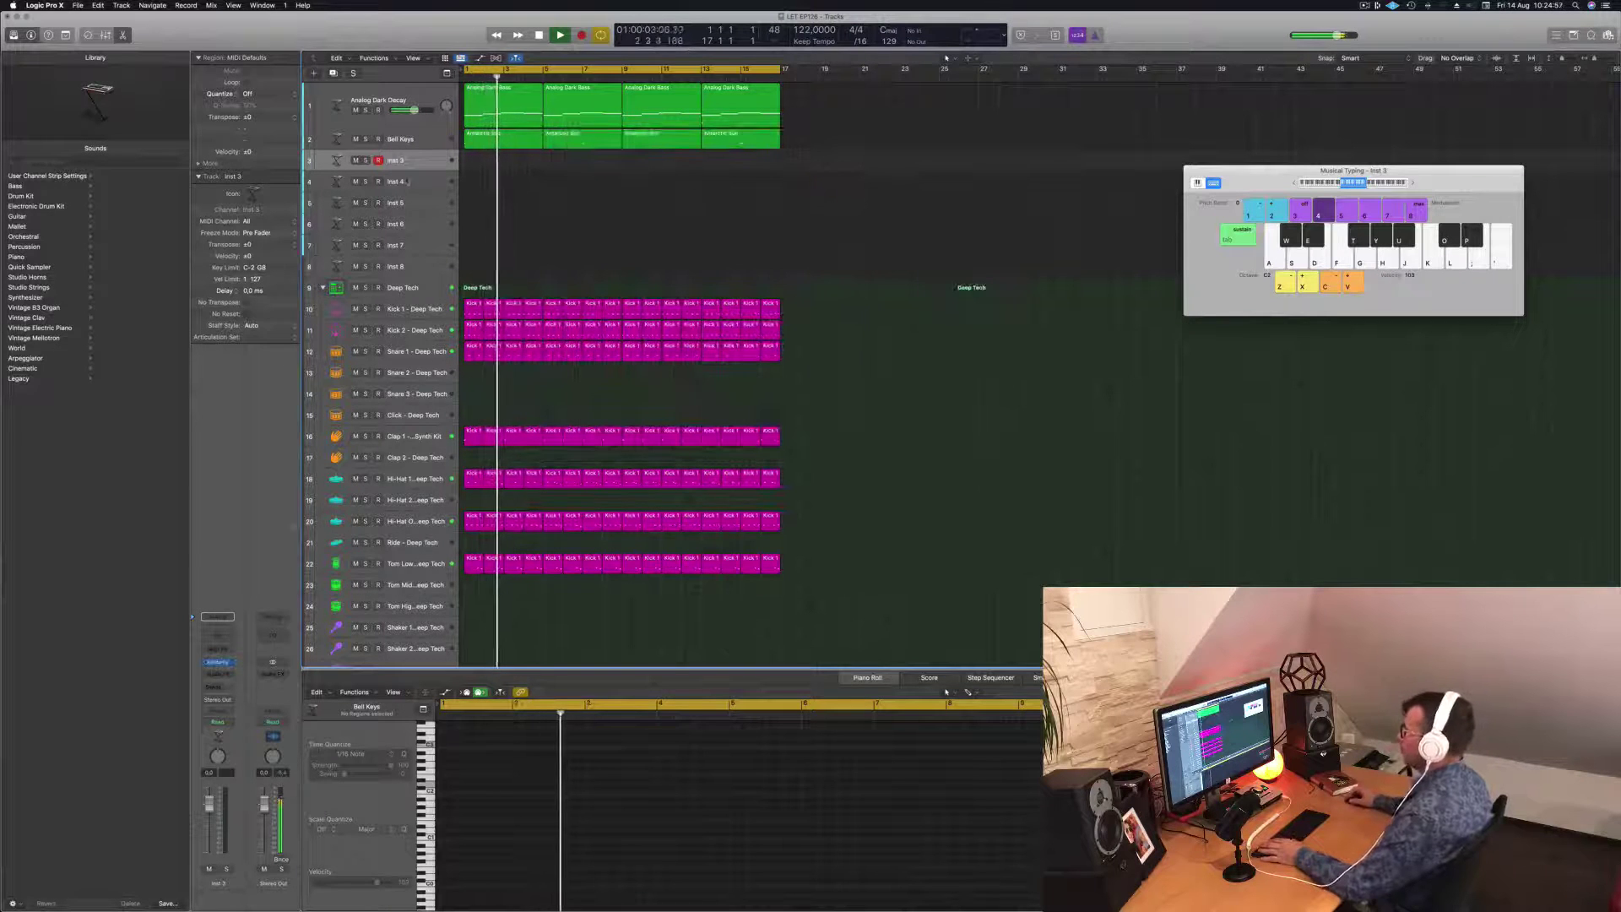
{"action": "left_click", "coordinate": [218, 663]}
{"action": "left_click_drag", "start_coordinate": [802, 170], "coordinate": [933, 294]}
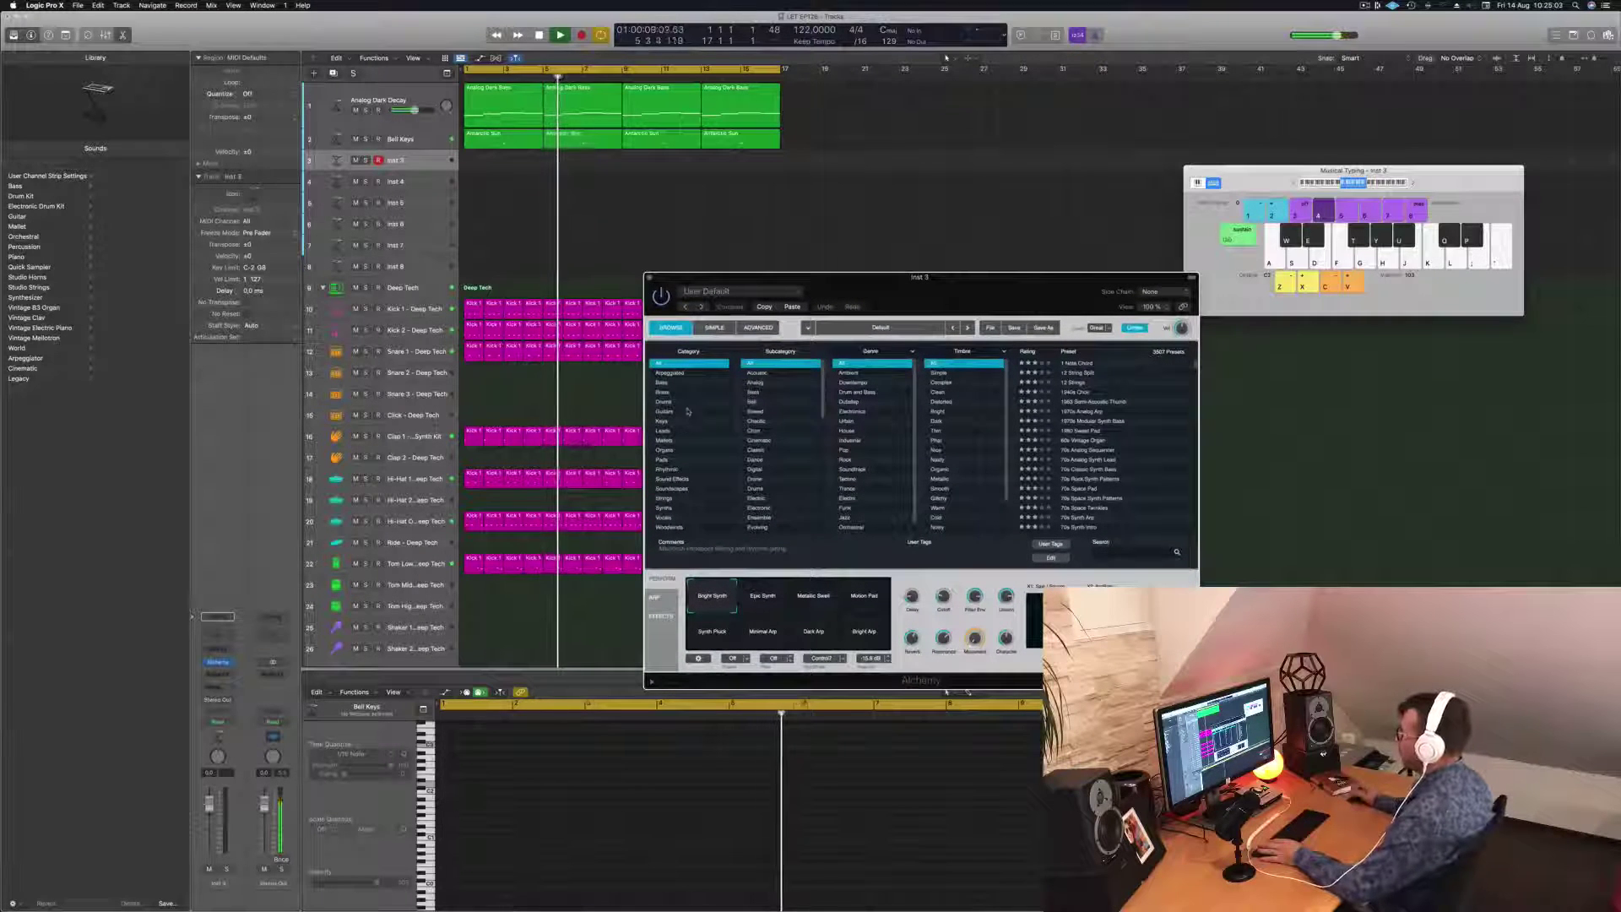
Step: Load the Abandoned Pad preset from Alchemy's Pads category and audition it with the loop
{"action": "left_click", "coordinate": [662, 460]}
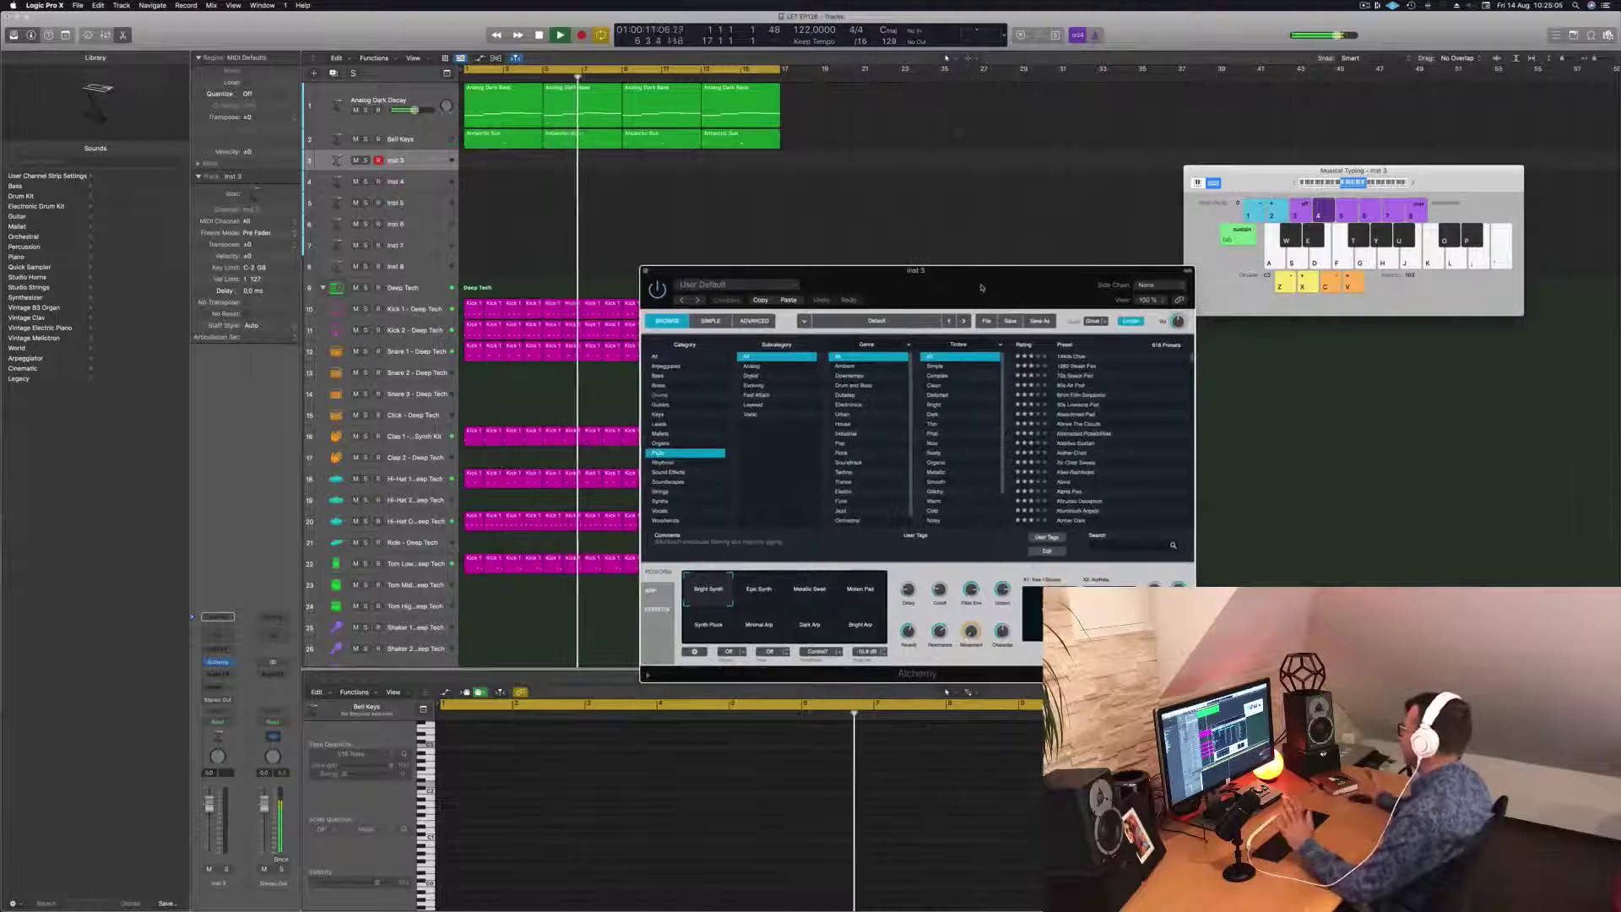
{"action": "left_click_drag", "start_coordinate": [984, 294], "coordinate": [917, 268]}
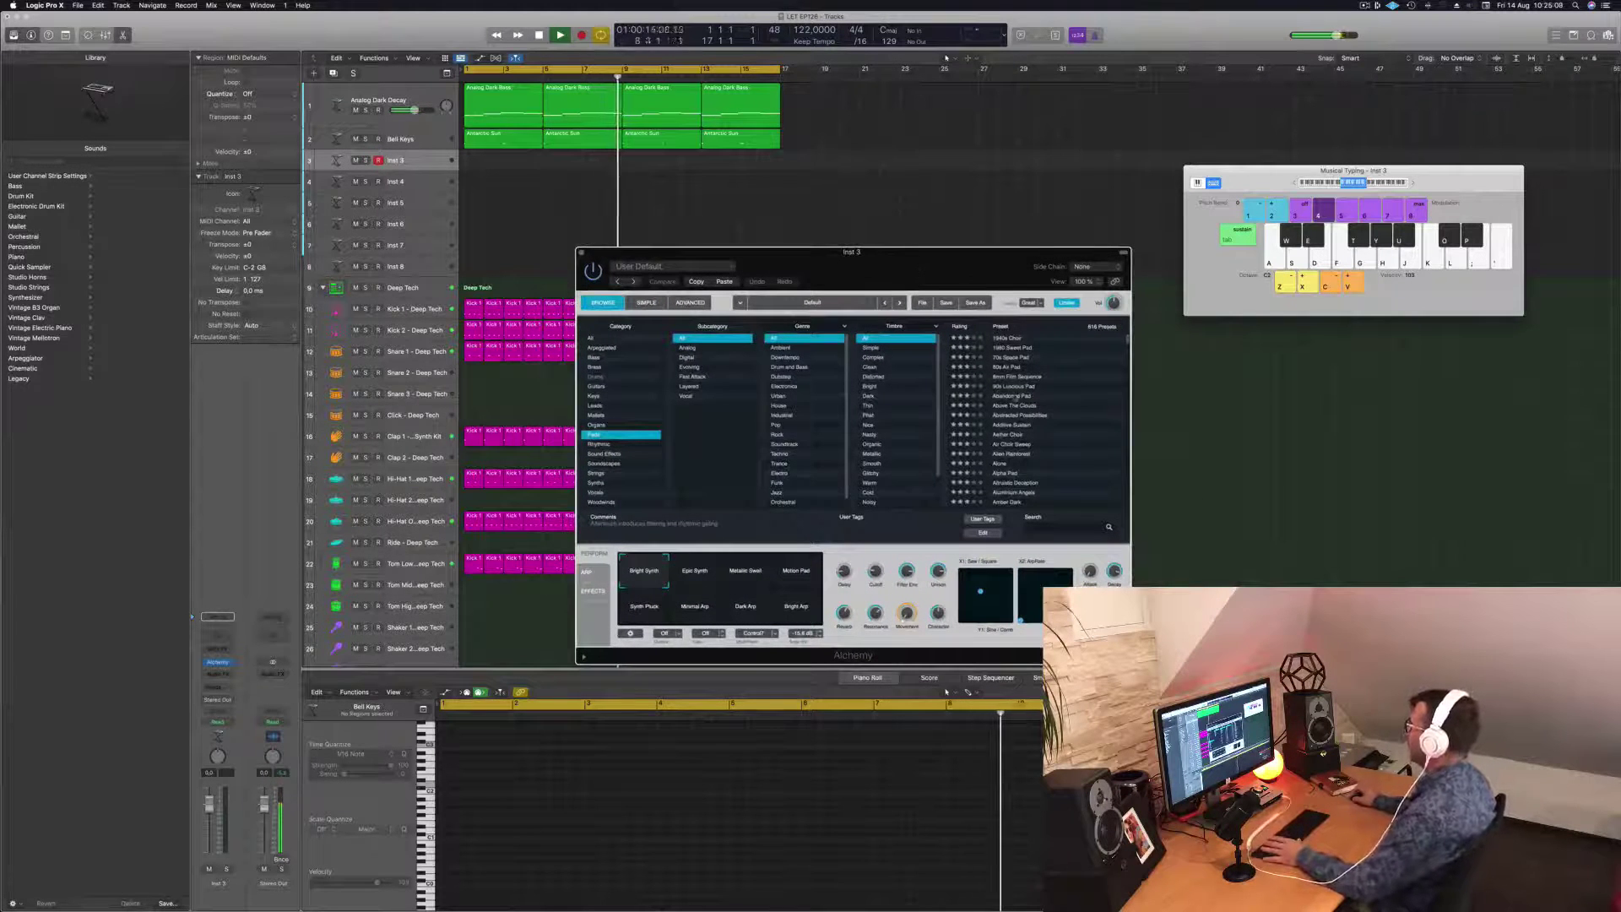
{"action": "left_click", "coordinate": [1016, 397]}
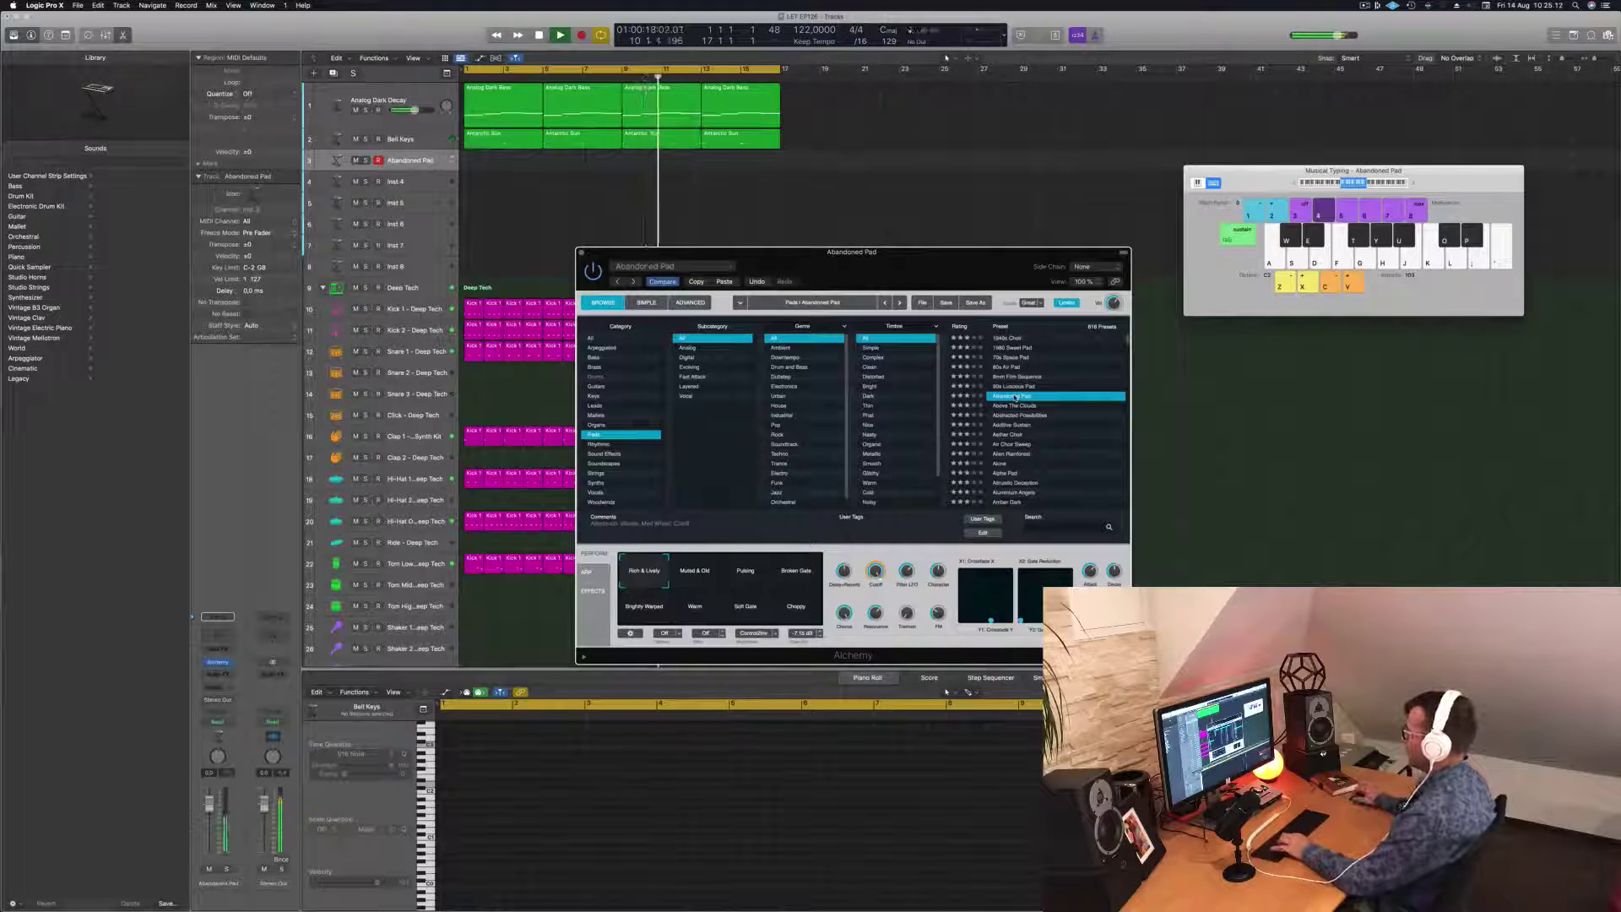
{"action": "left_click", "coordinate": [1135, 141]}
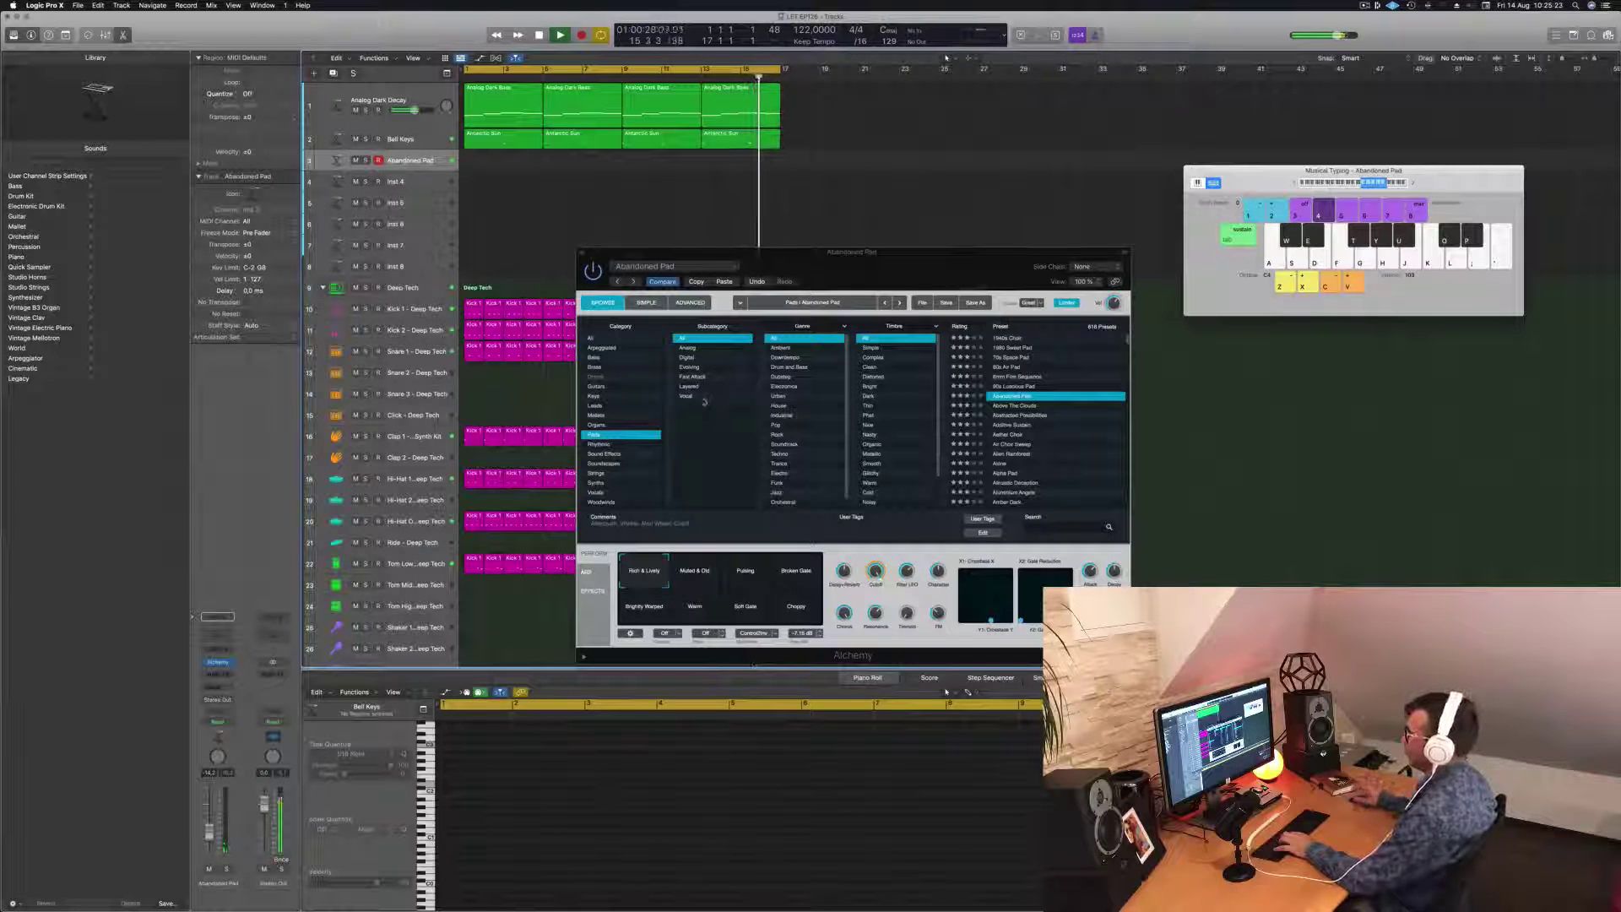
Step: Lower the Musical Typing octave and play the Abandoned Pad preset over the loop
{"action": "left_click_drag", "start_coordinate": [799, 282], "coordinate": [766, 282]}
{"action": "left_click_drag", "start_coordinate": [874, 275], "coordinate": [900, 263]}
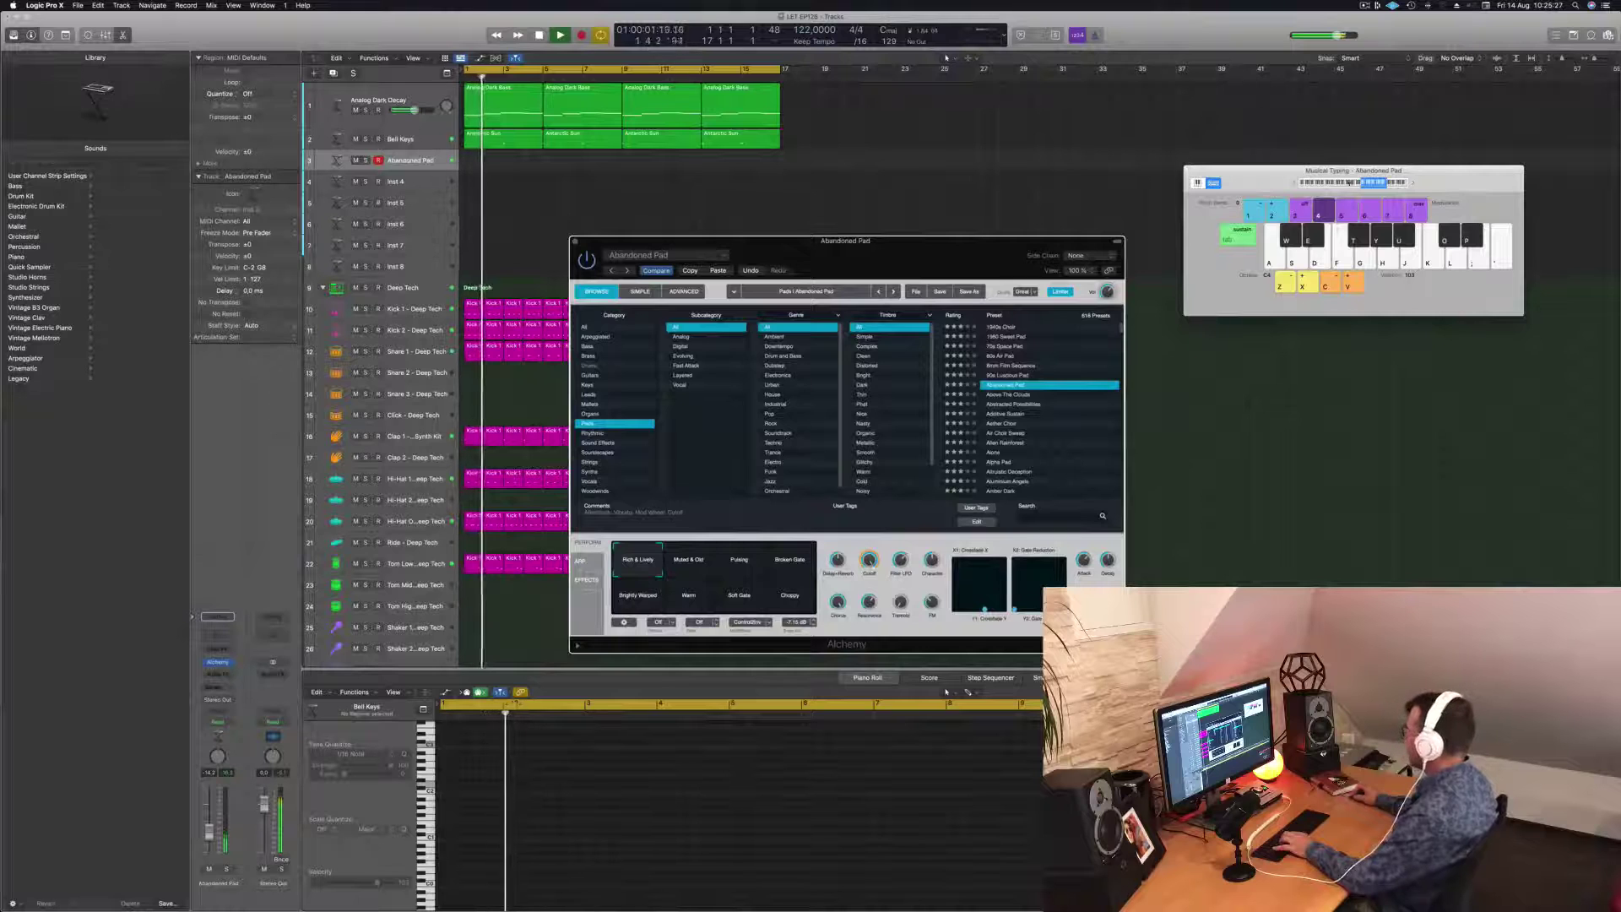
{"action": "key", "text": "z"}
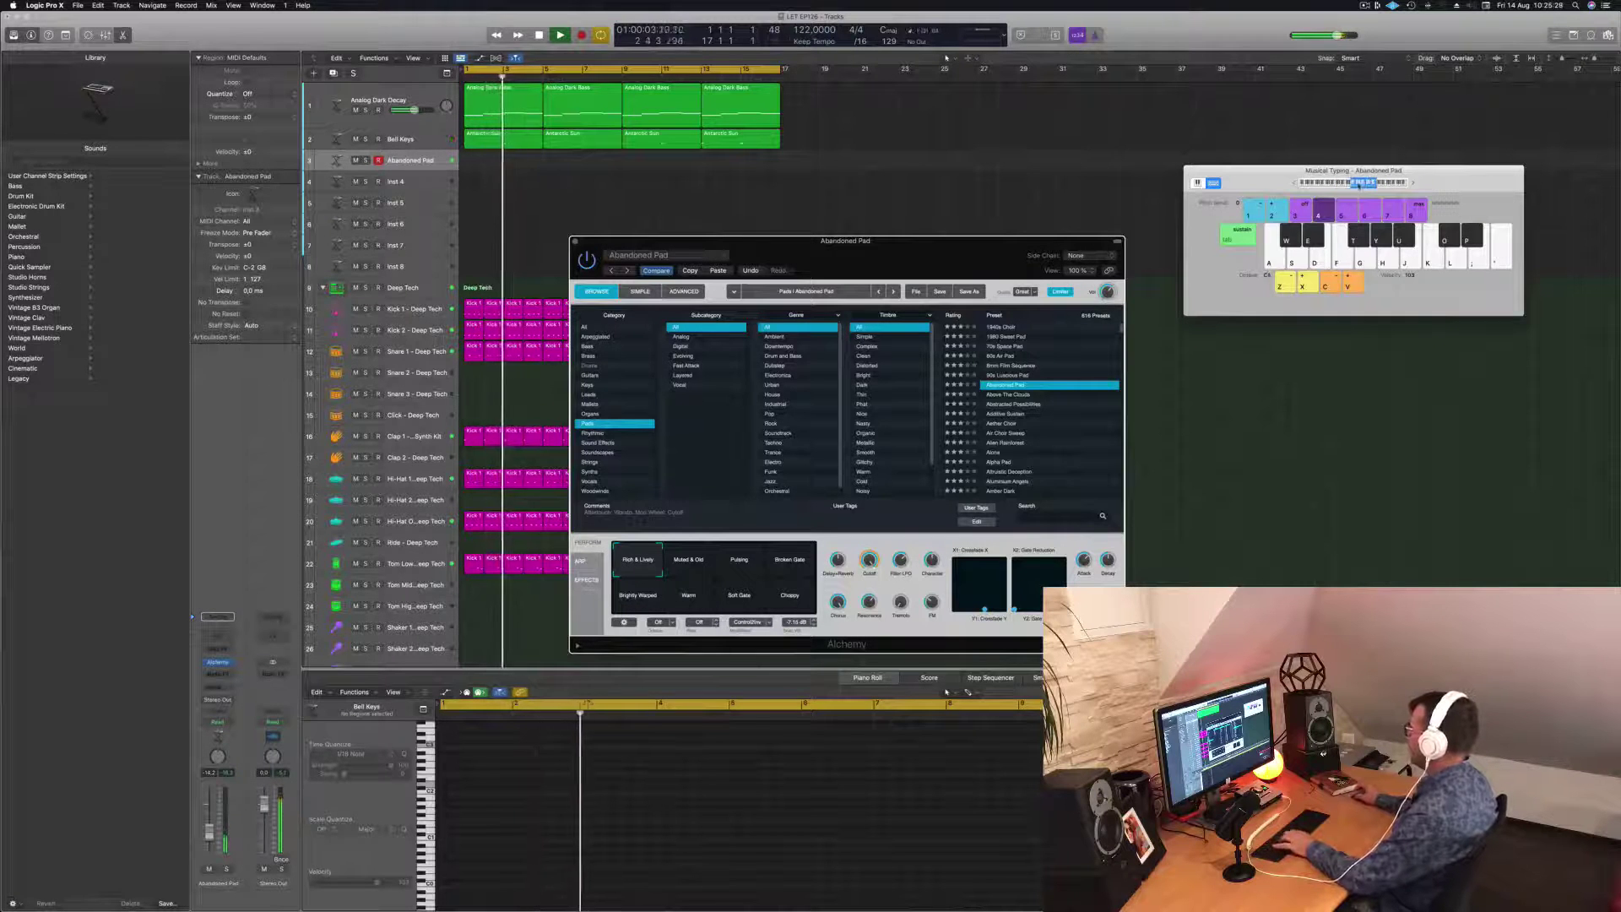
{"action": "key", "text": "h"}
{"action": "key", "text": "f"}
{"action": "key", "text": "g"}
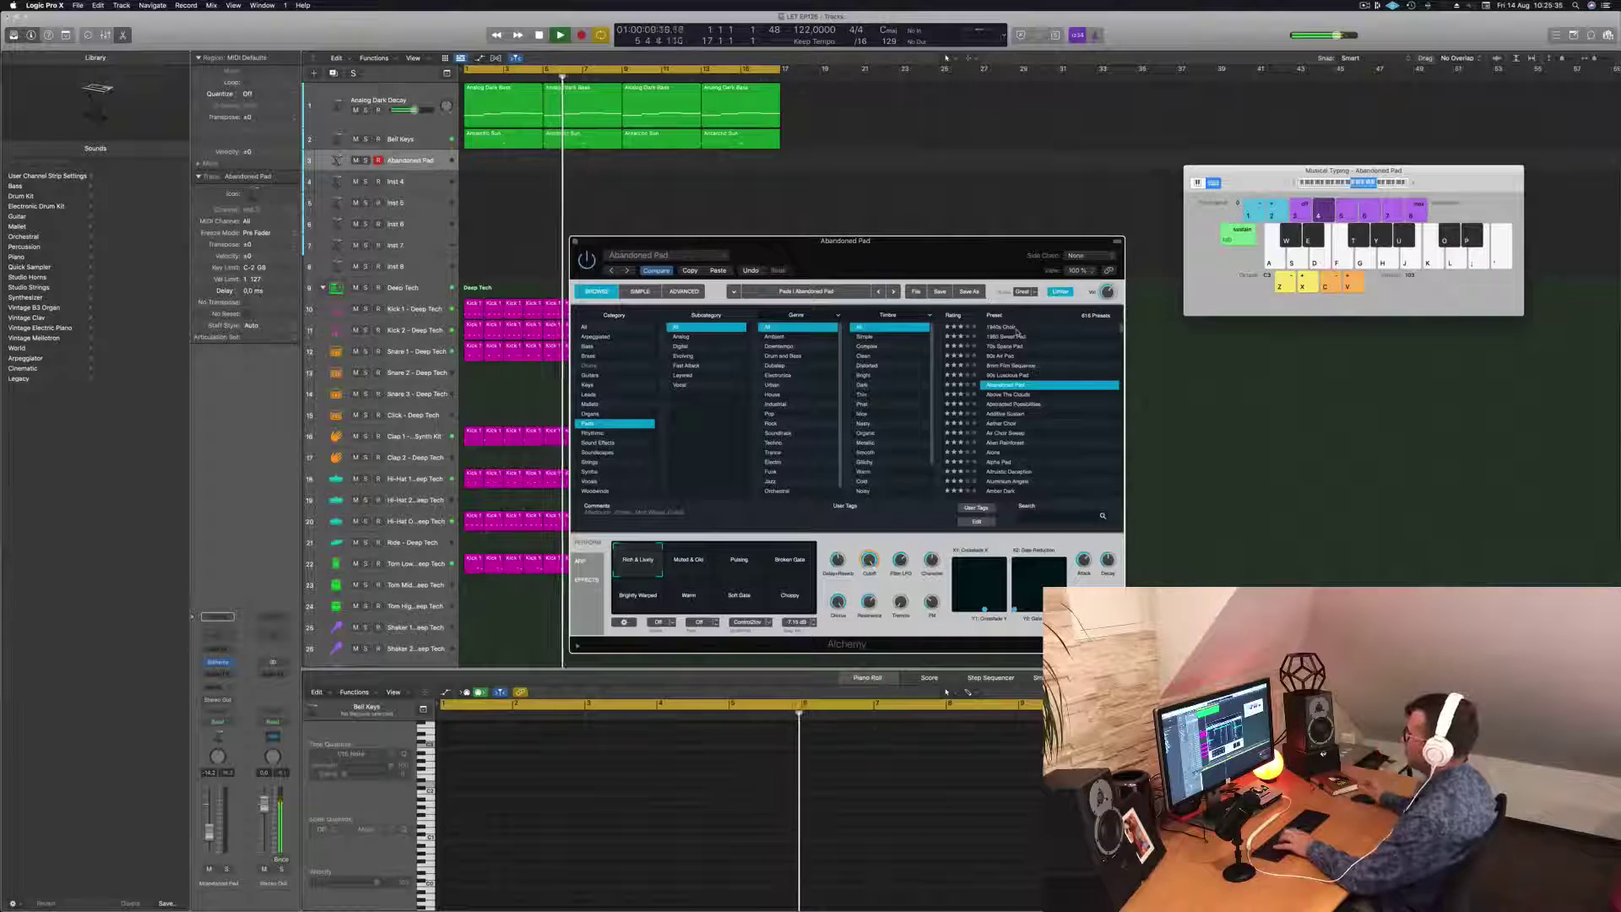
{"action": "key", "text": "g"}
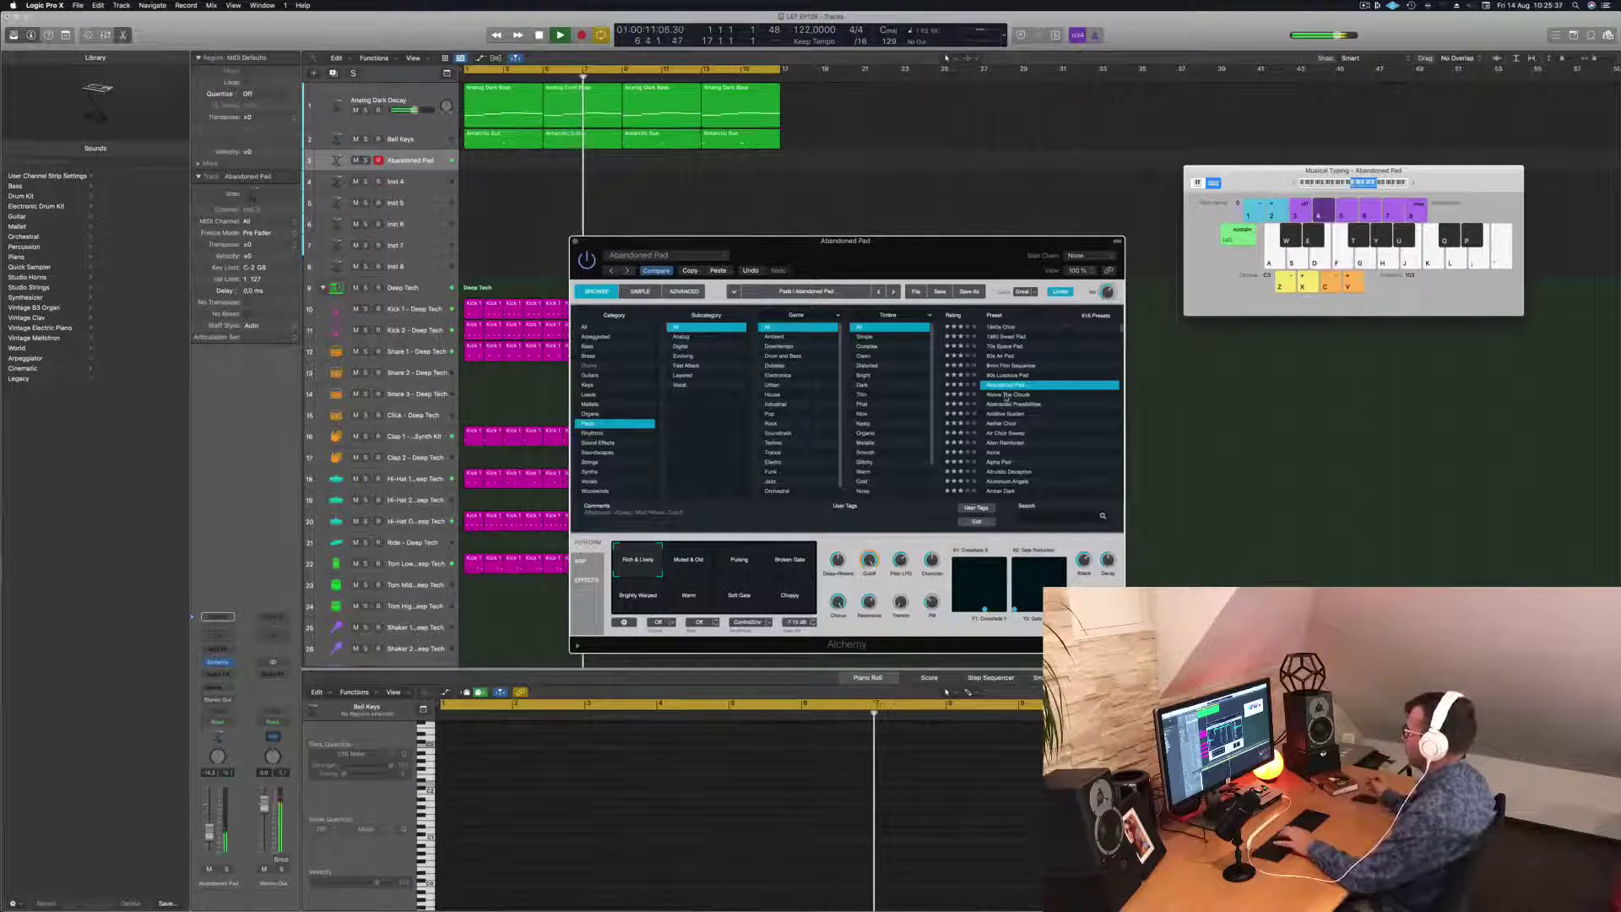
Step: Audition the Above The Clouds preset in Alchemy and replace it with the Air Choir Sweep preset
{"action": "left_click", "coordinate": [1007, 394]}
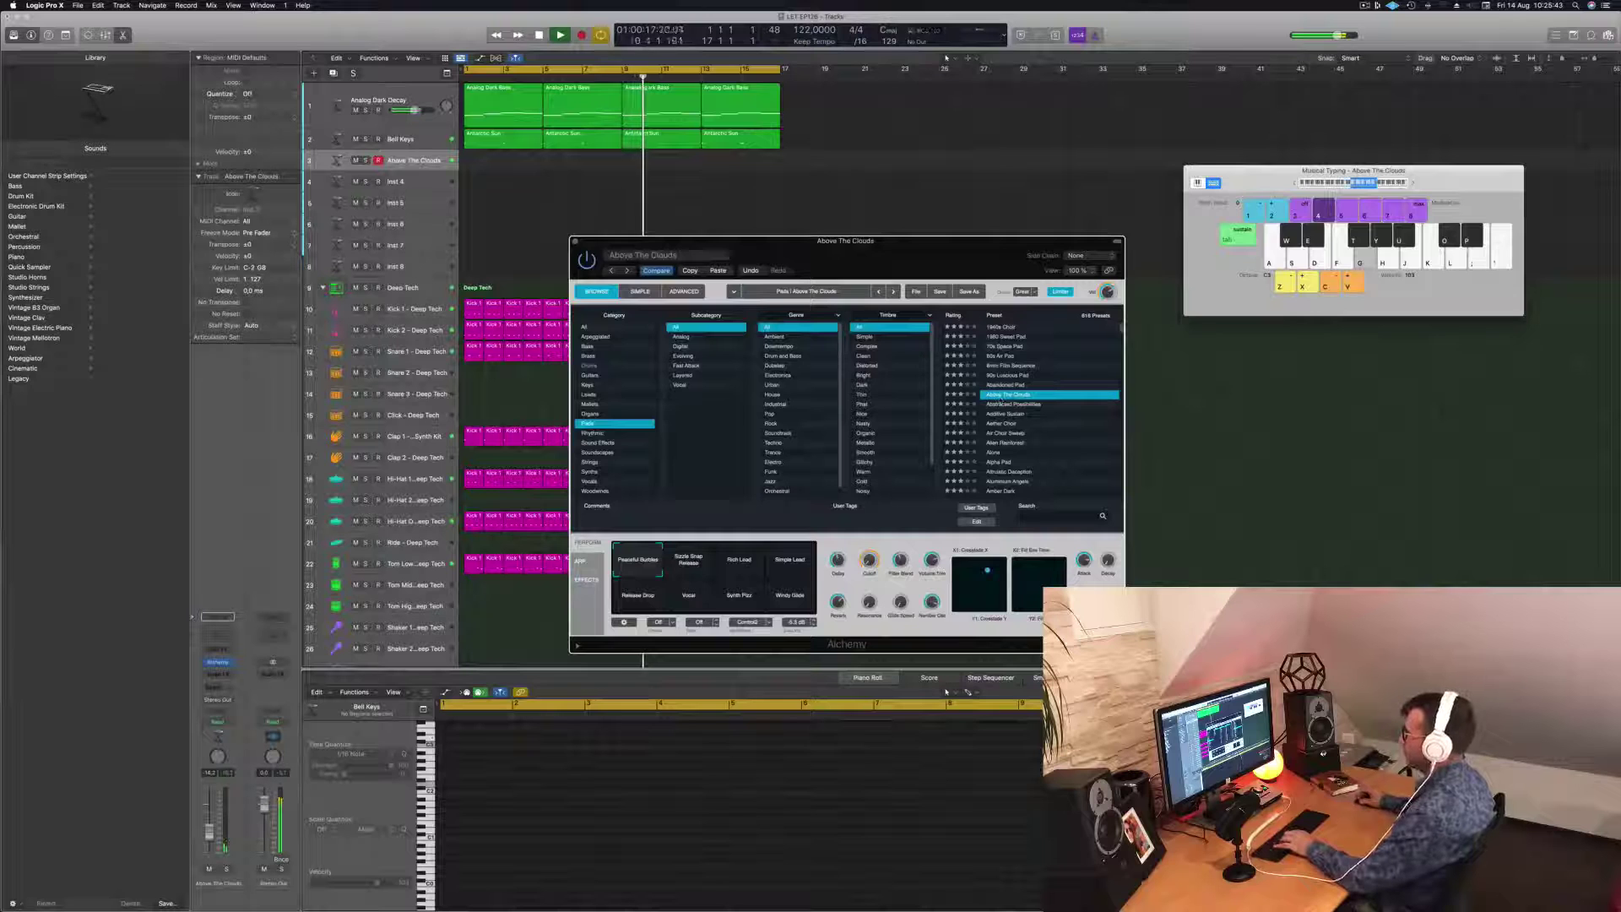
{"action": "key", "text": "f"}
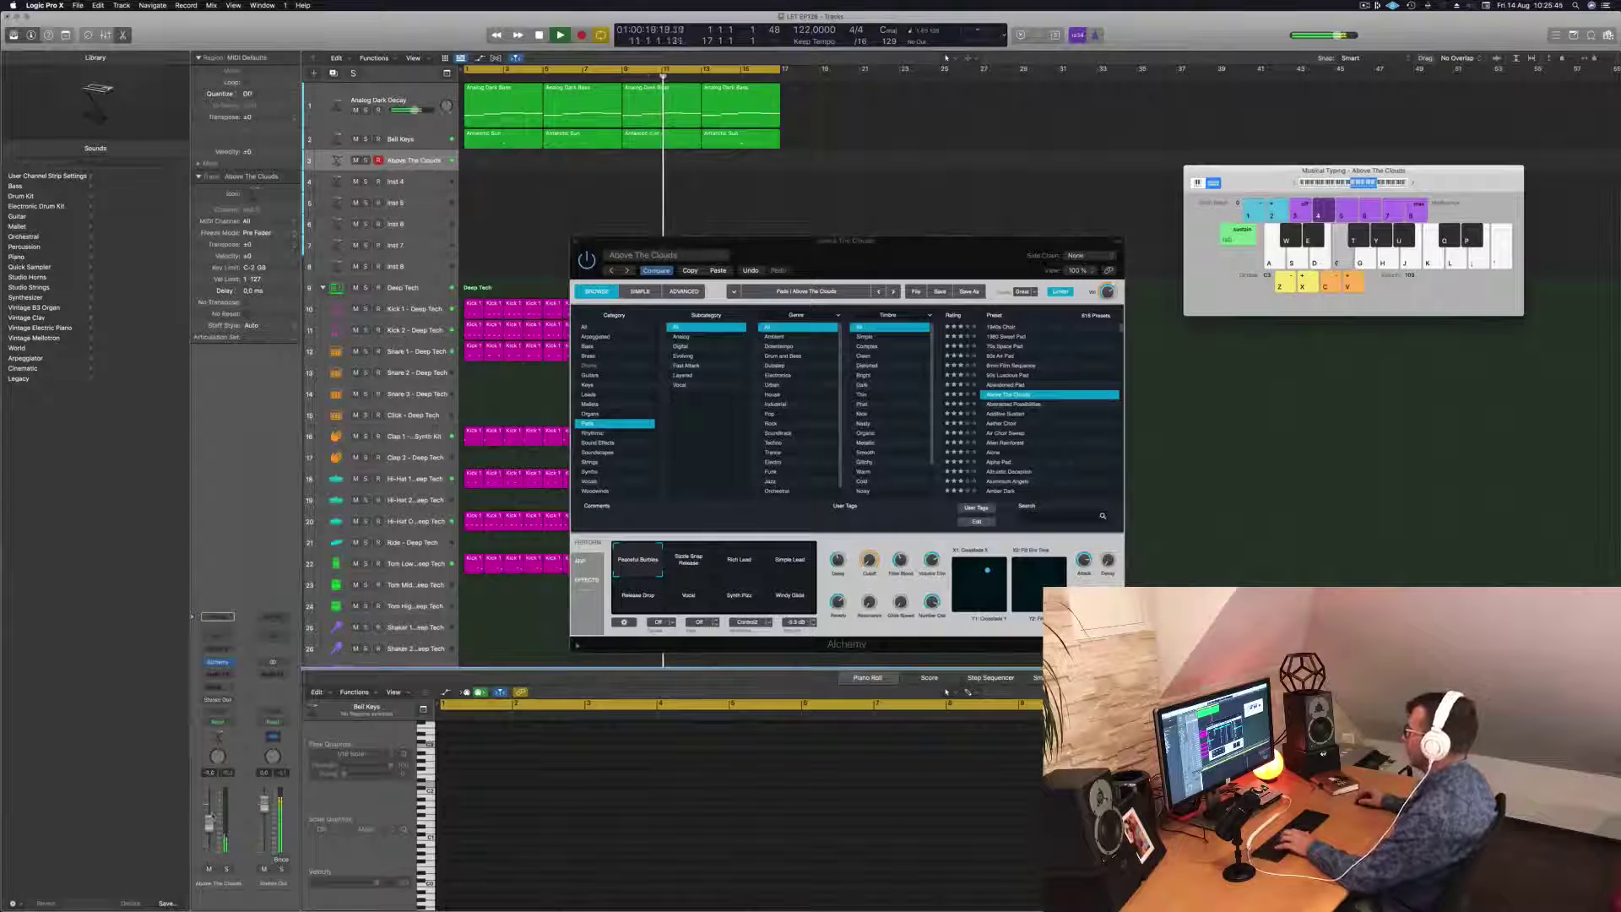
{"action": "left_click", "coordinate": [1006, 434]}
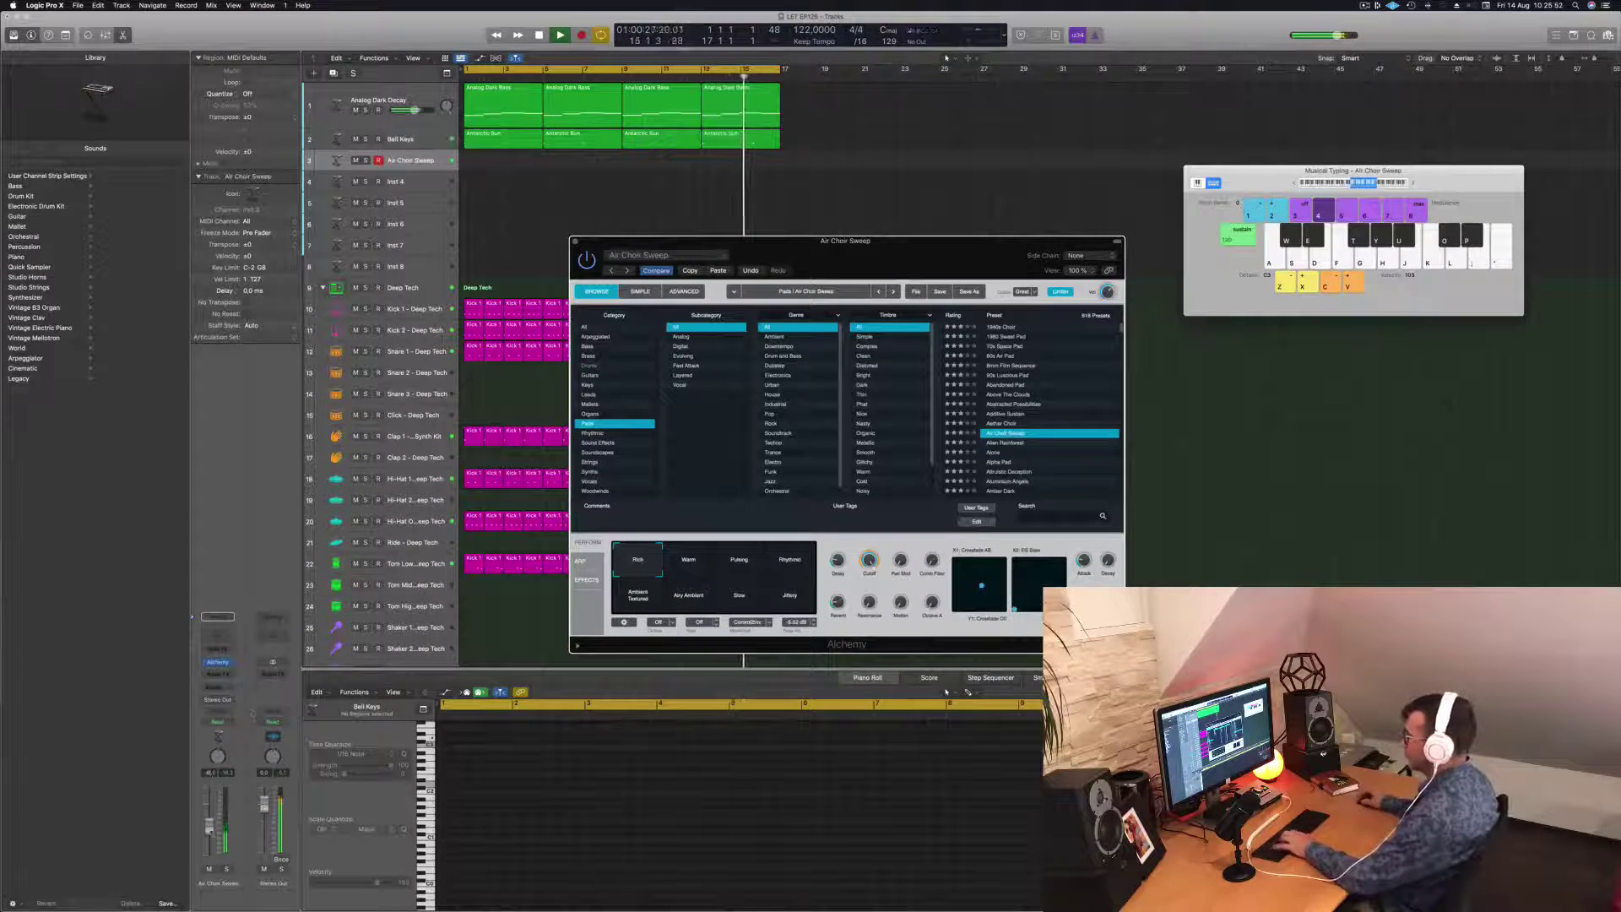
Step: Add a bus send to the Air Choir Sweep track and choose Alchemy's Warm performance variation
{"action": "left_click", "coordinate": [218, 687]}
{"action": "mouse_move", "coordinate": [247, 703]}
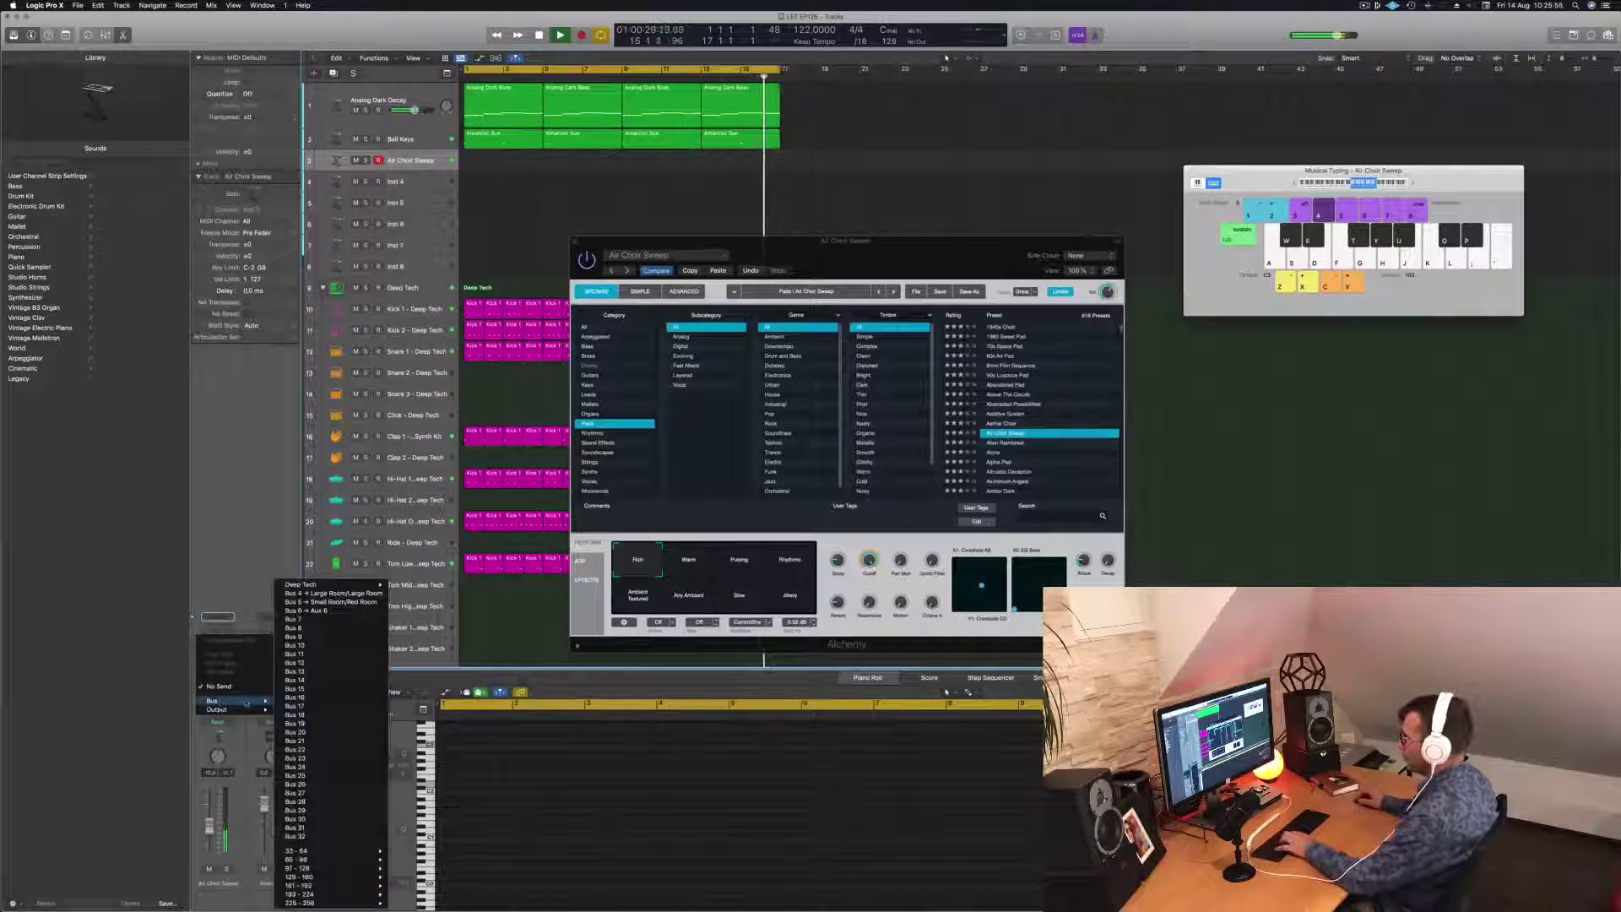
{"action": "left_click", "coordinate": [330, 621]}
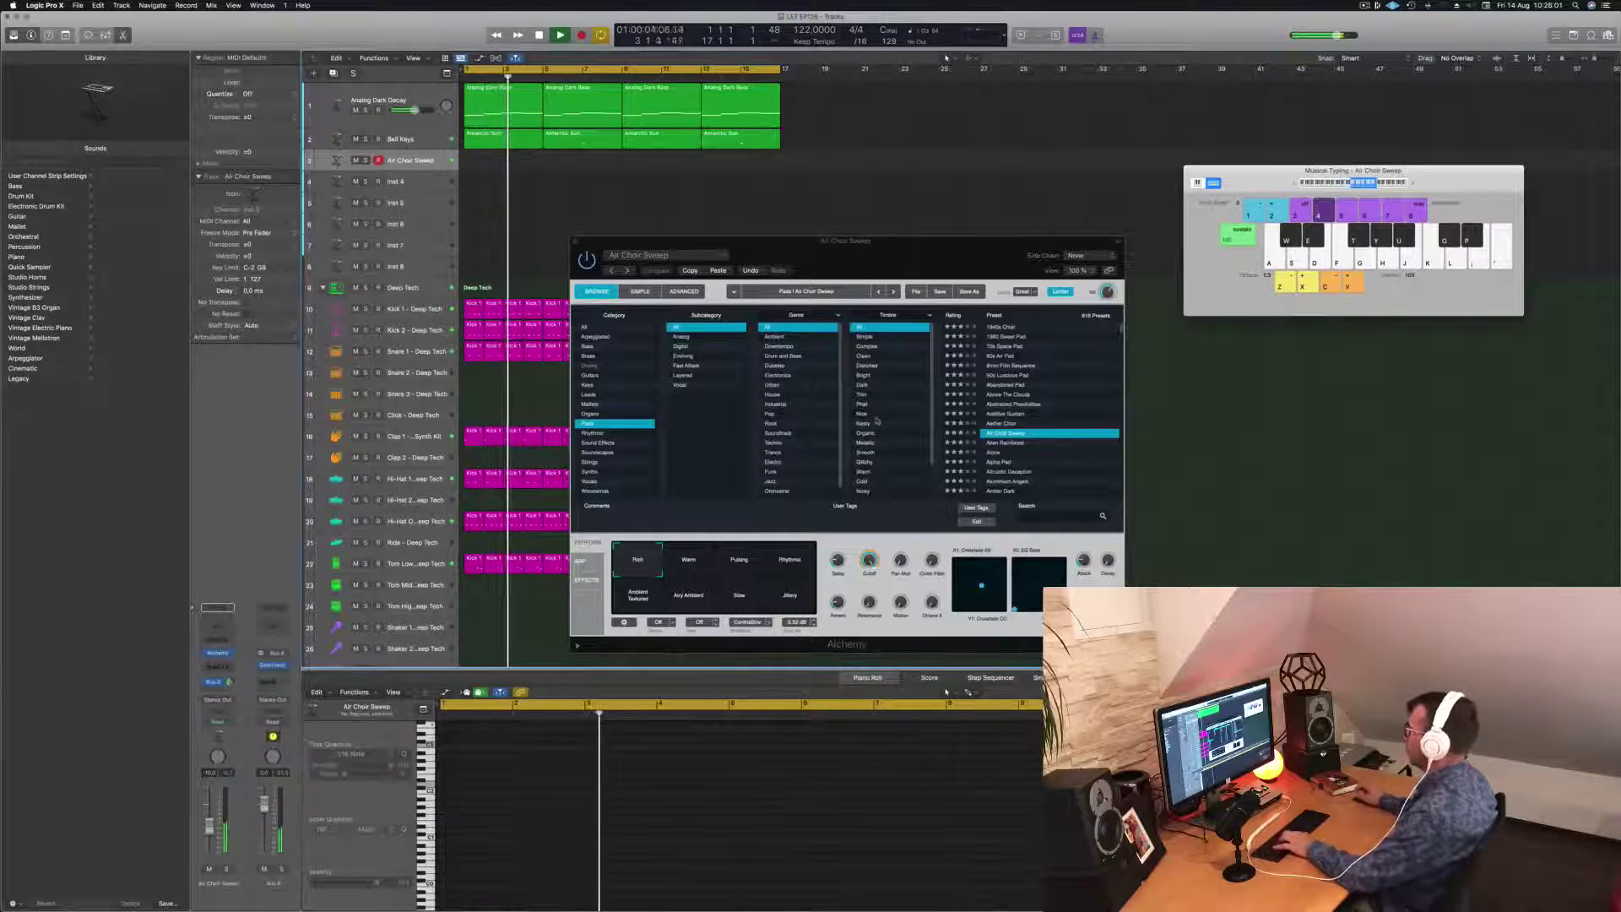
{"action": "left_click", "coordinate": [690, 568]}
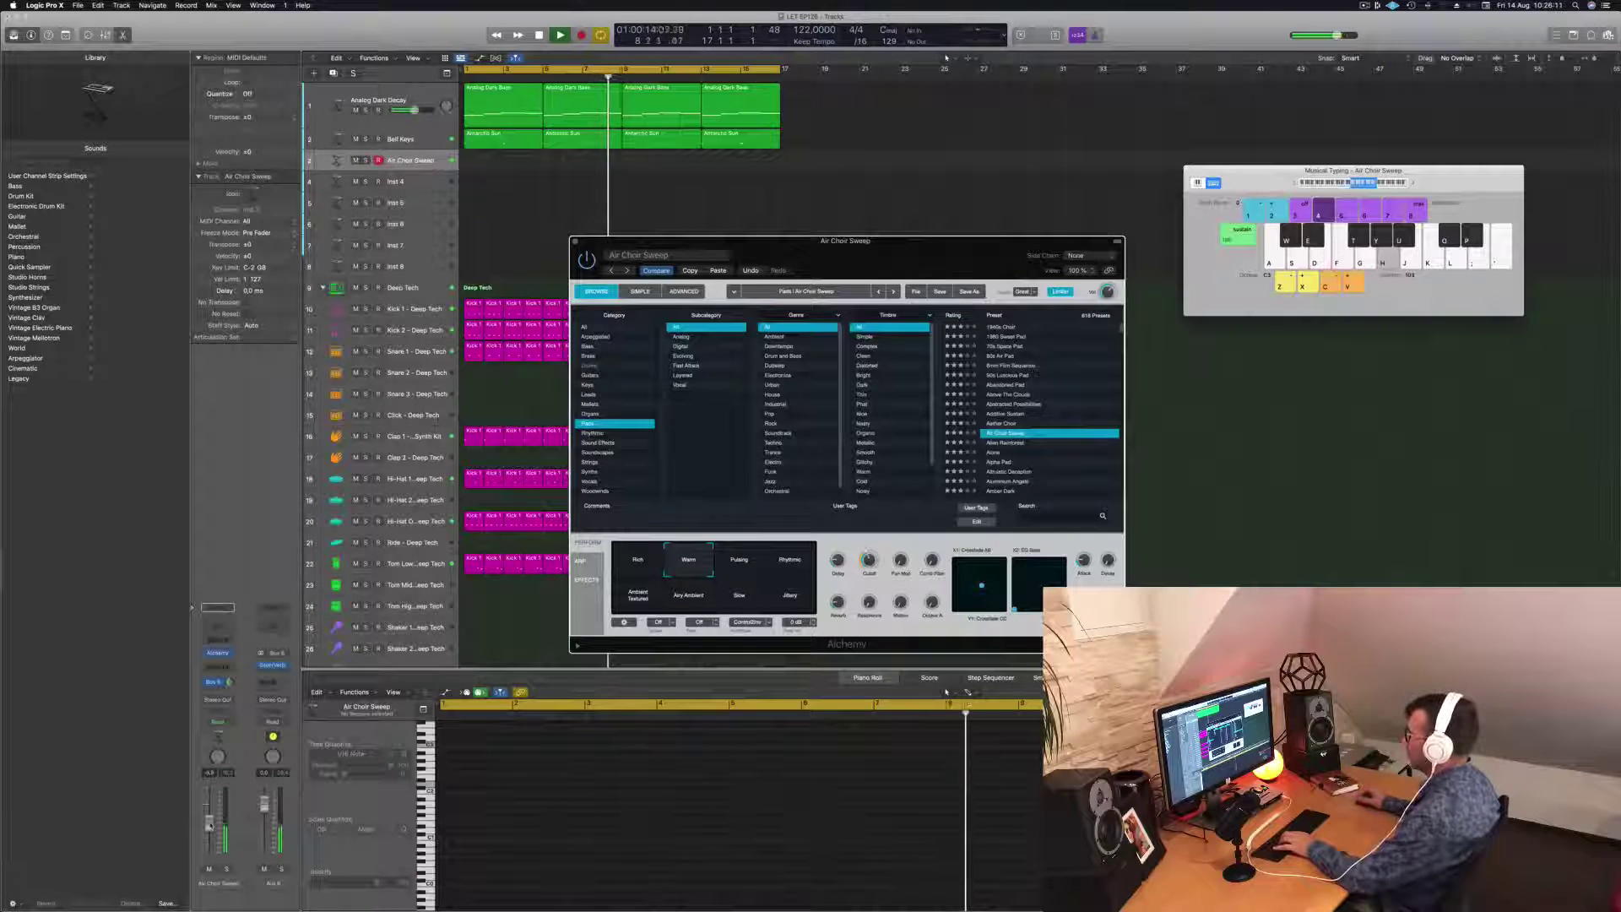
Step: Record a two-note sustained Air Choir Sweep part over the last four bars of the loop
{"action": "left_click", "coordinate": [209, 823]}
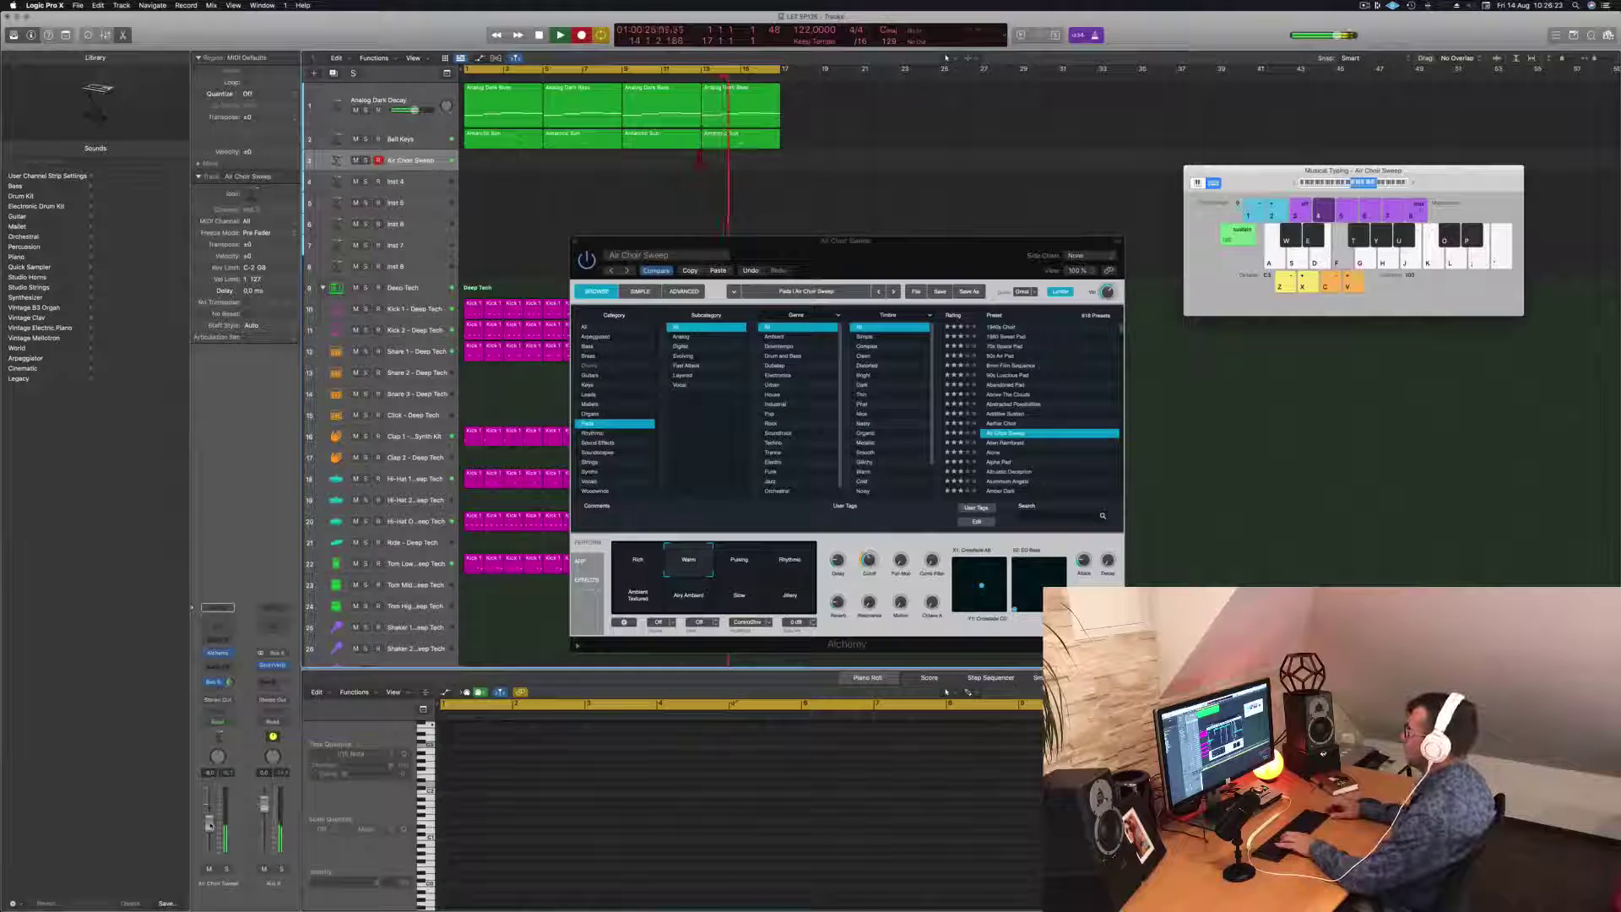
{"action": "key", "text": "h"}
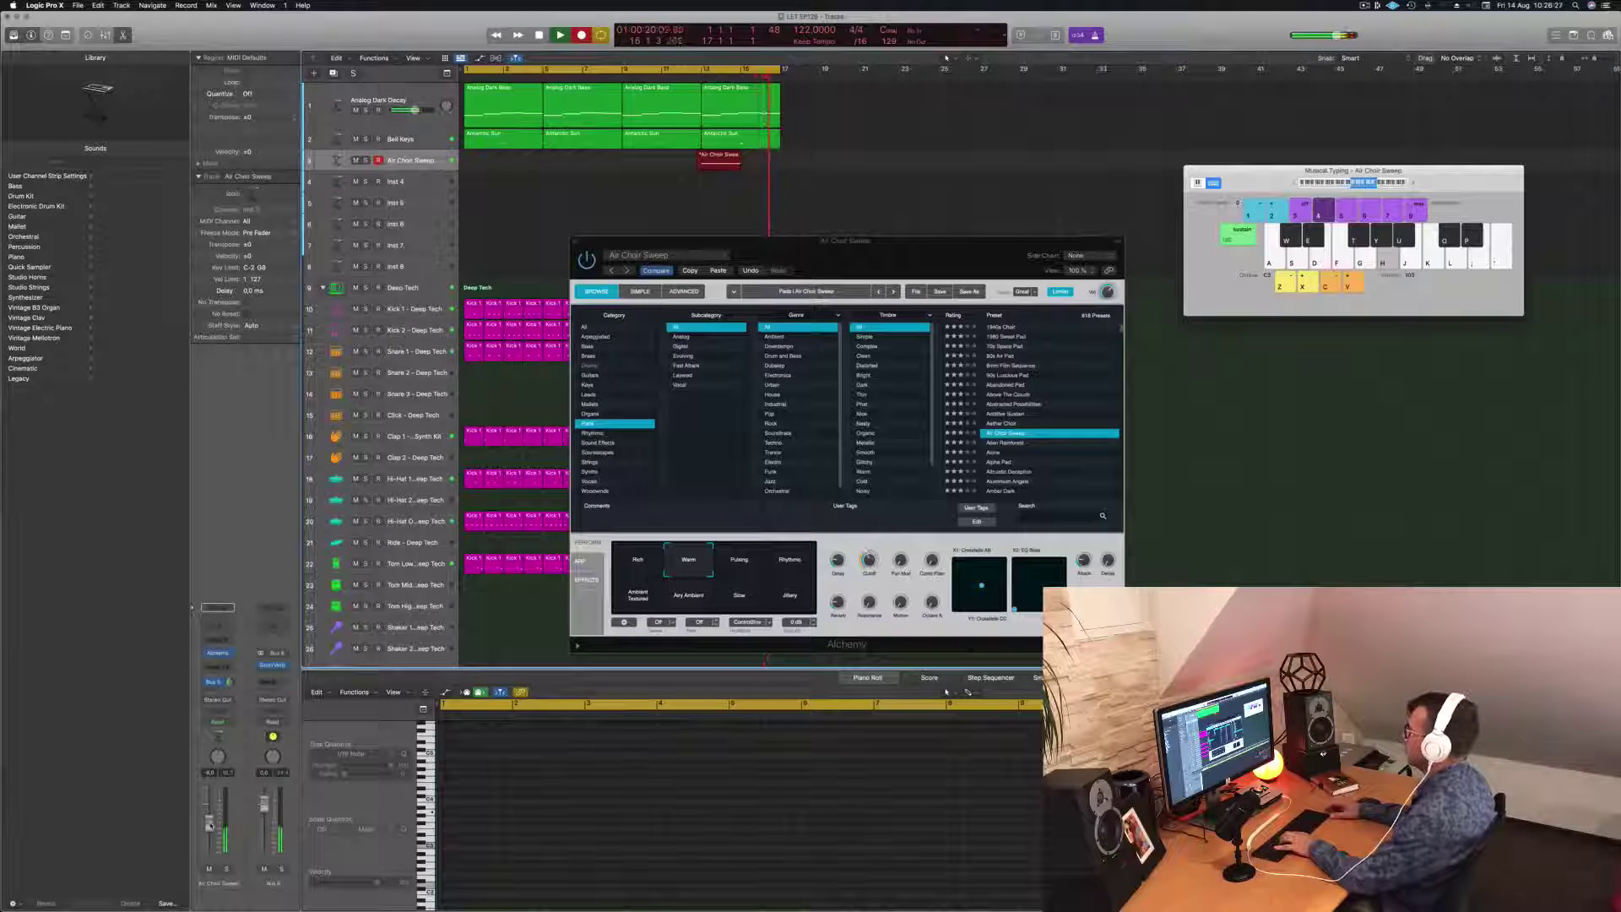
{"action": "key", "text": "space"}
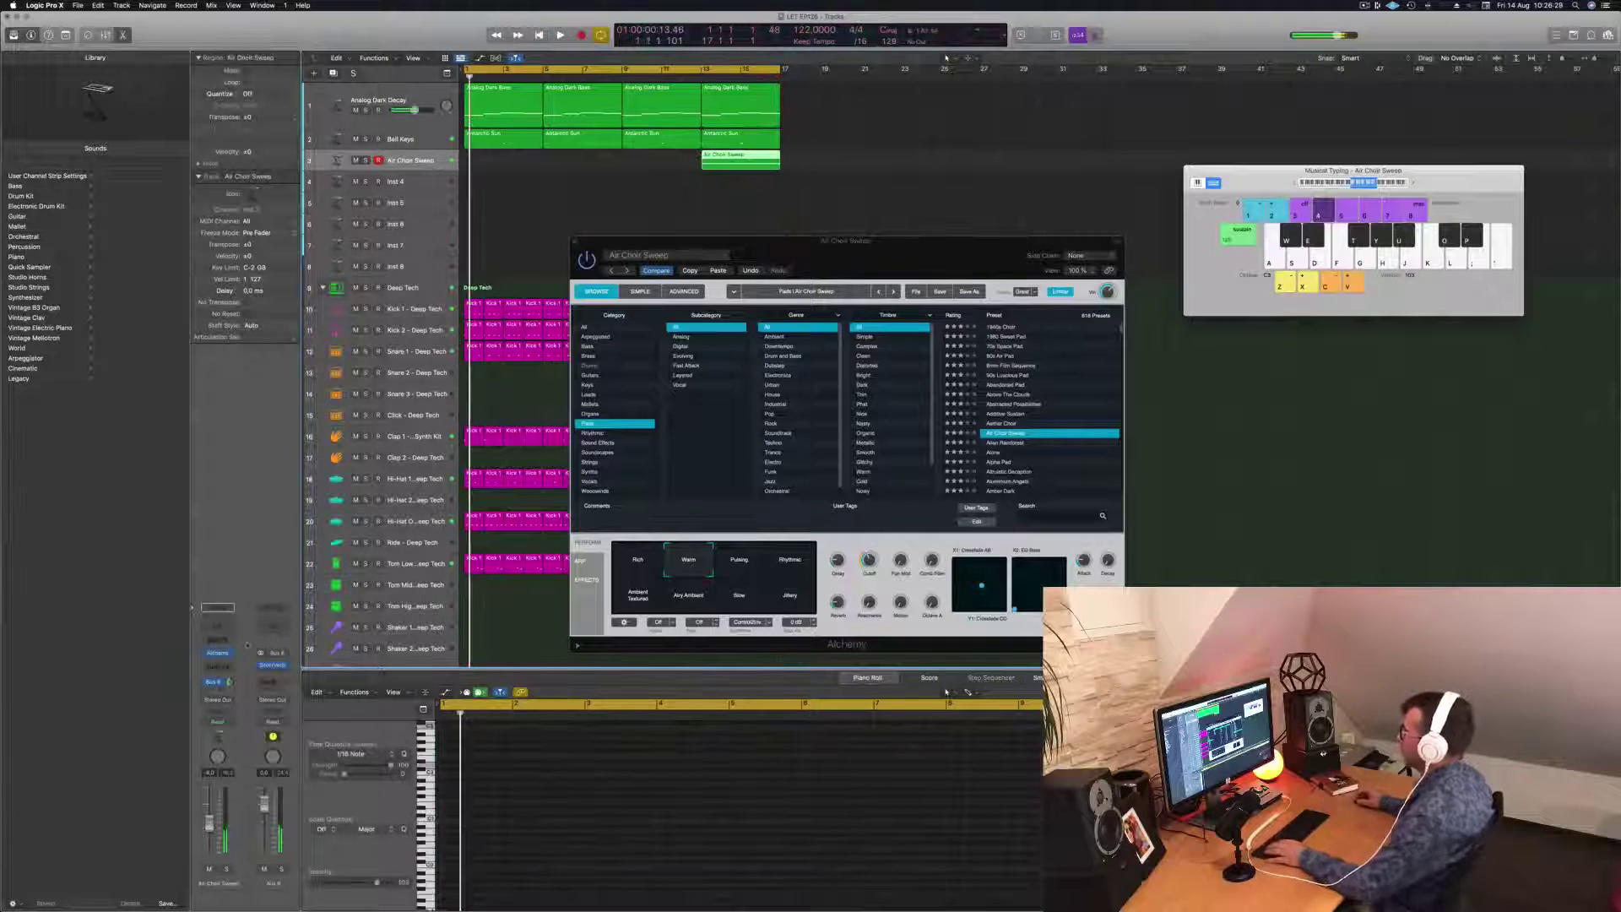
Step: Move the recorded pad region to bar 1 and remove the overlap between its two notes
{"action": "left_click_drag", "start_coordinate": [754, 155], "coordinate": [519, 158]}
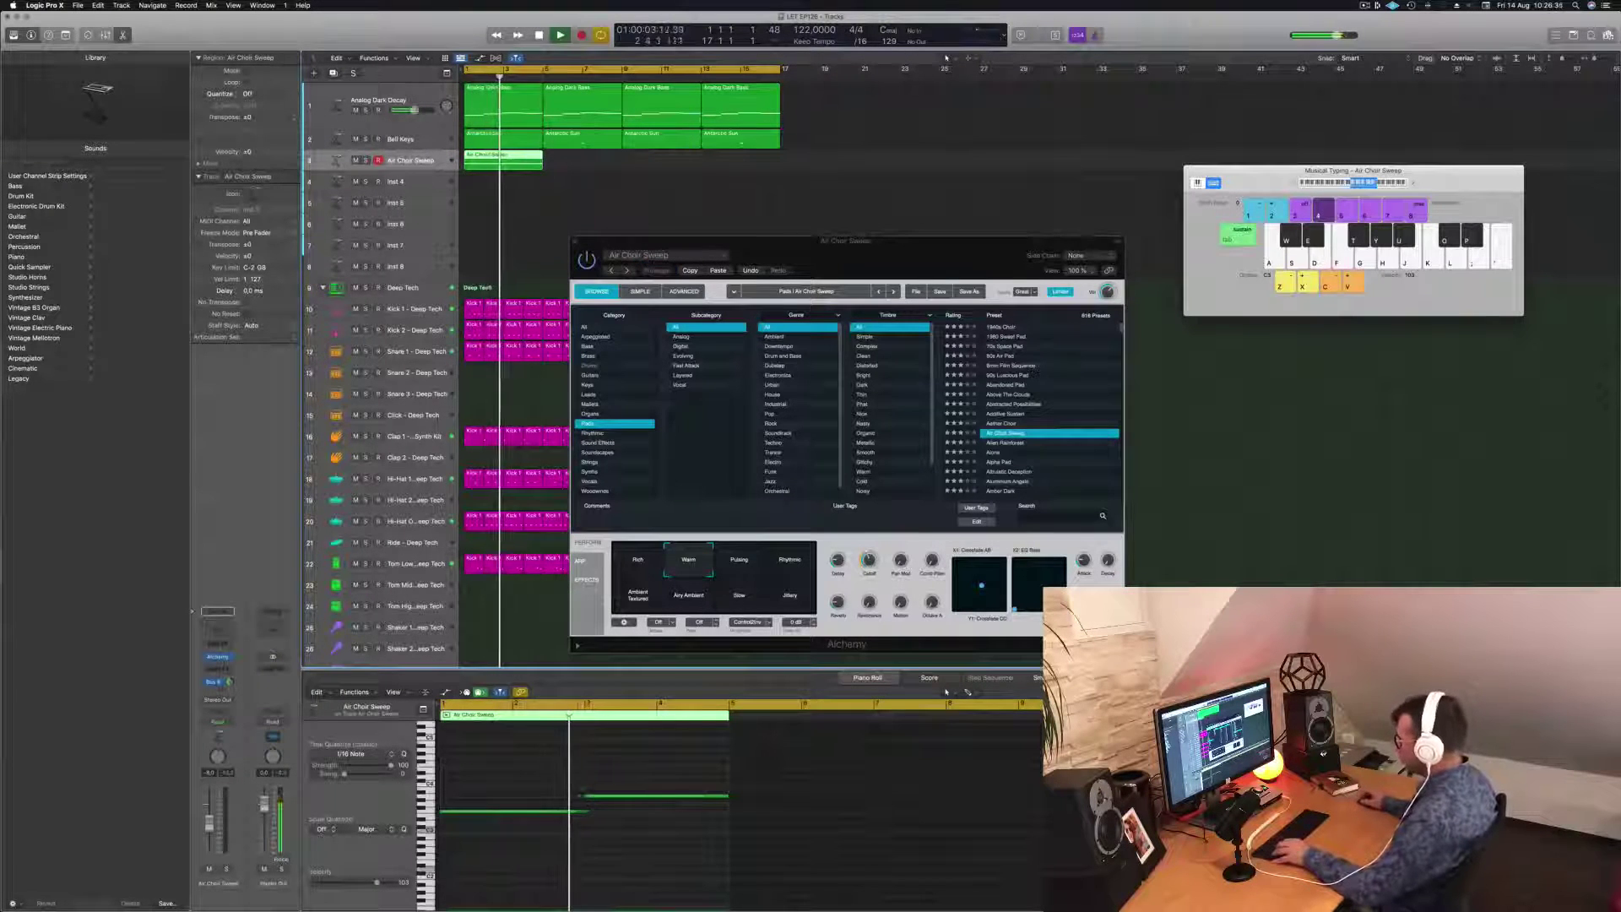
{"action": "left_click", "coordinate": [552, 870]}
{"action": "key", "text": "super+a"}
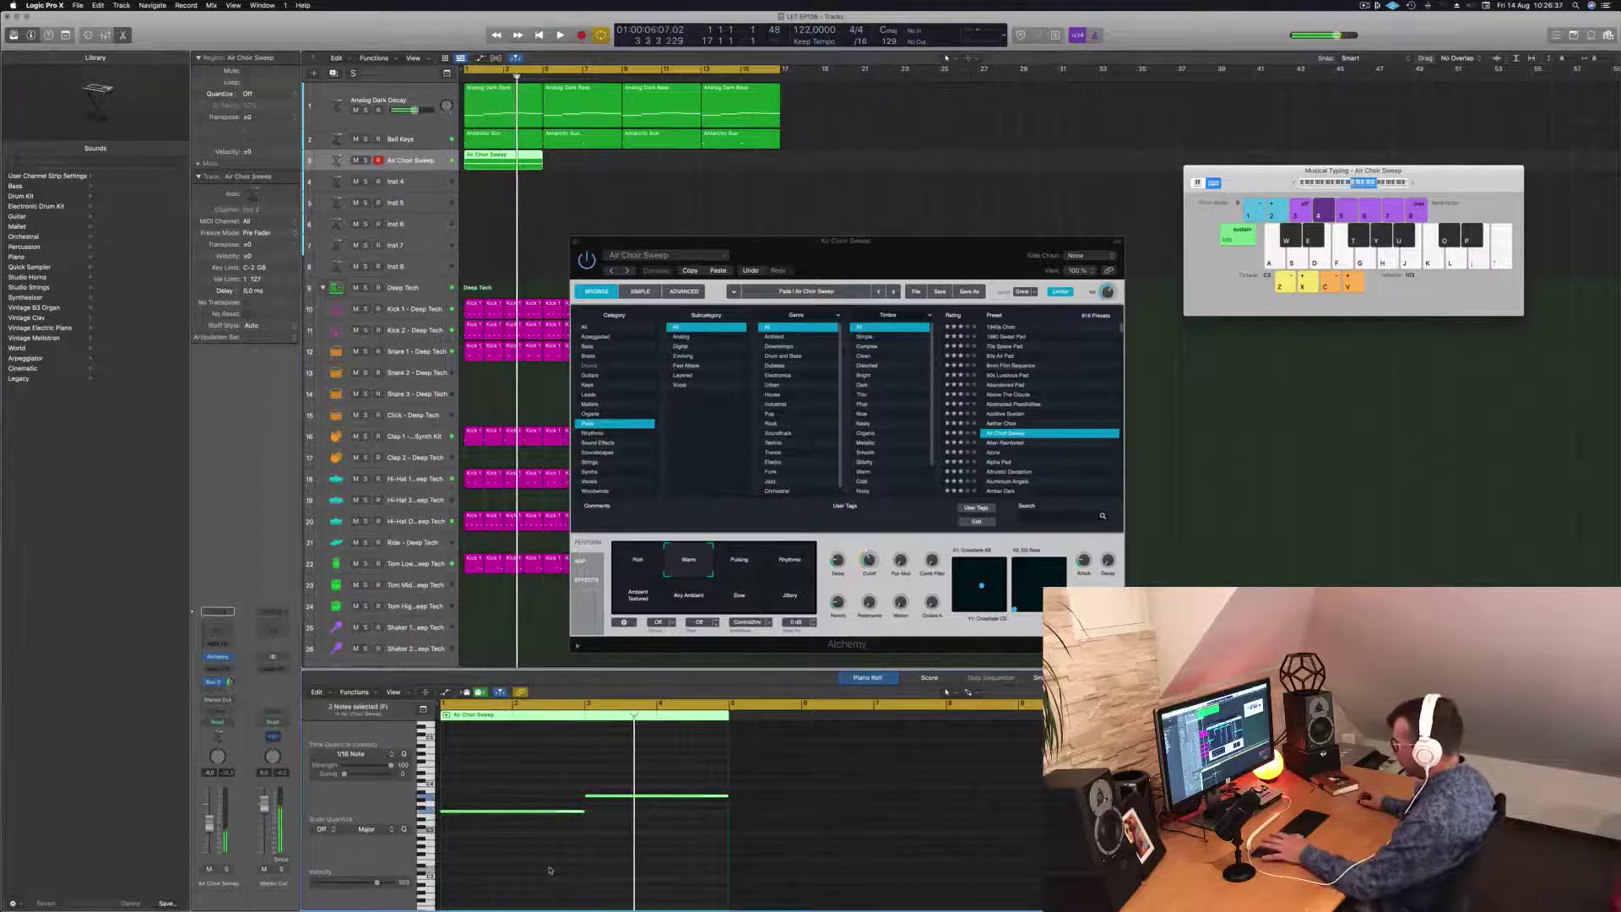
Step: Copy the Air Choir Sweep region to fill the 16-bar loop and move the Alchemy window clear of the tracks
{"action": "left_click_drag", "start_coordinate": [509, 161], "coordinate": [691, 165]}
{"action": "left_click_drag", "start_coordinate": [782, 253], "coordinate": [914, 204]}
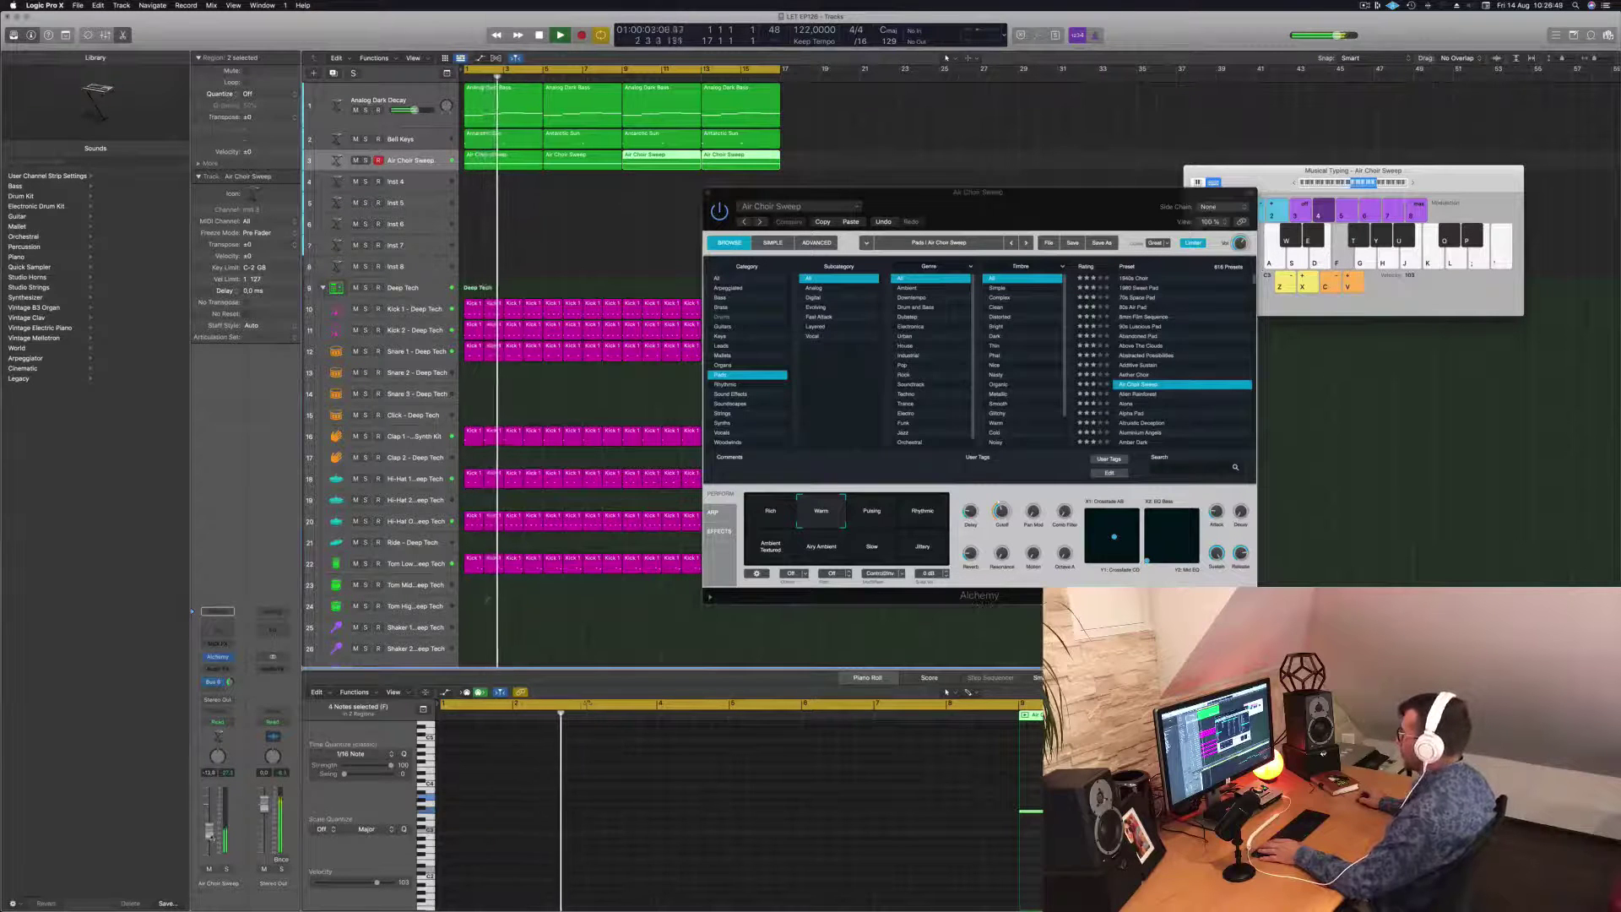
{"action": "left_click_drag", "start_coordinate": [1069, 181], "coordinate": [1303, 79]}
{"action": "left_click", "coordinate": [489, 210]}
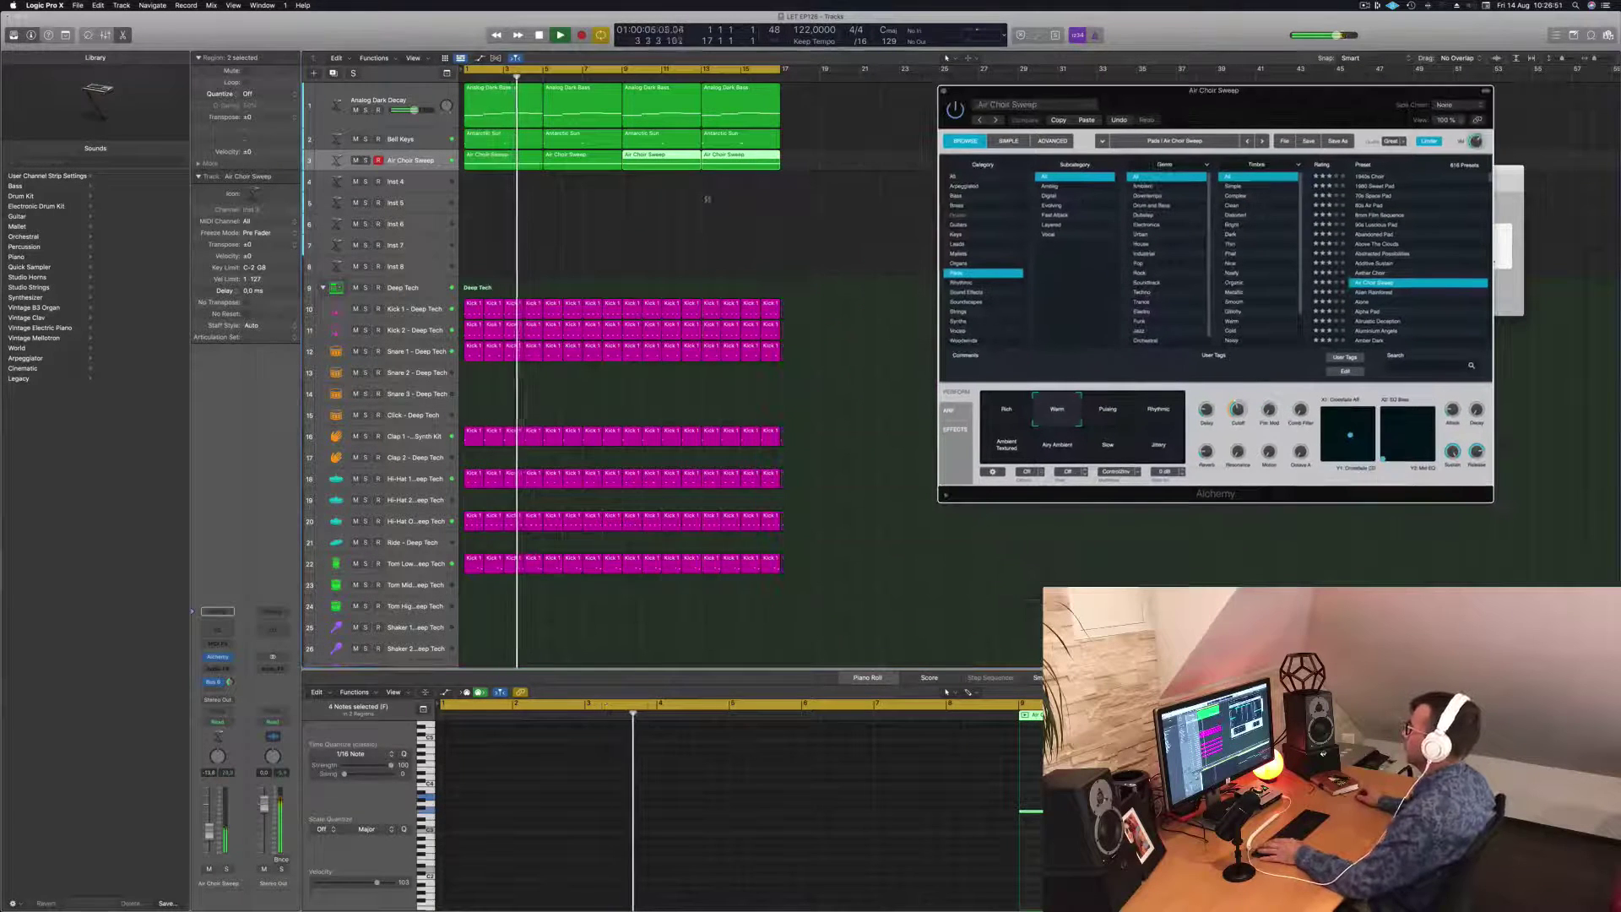
{"action": "key", "text": "Return"}
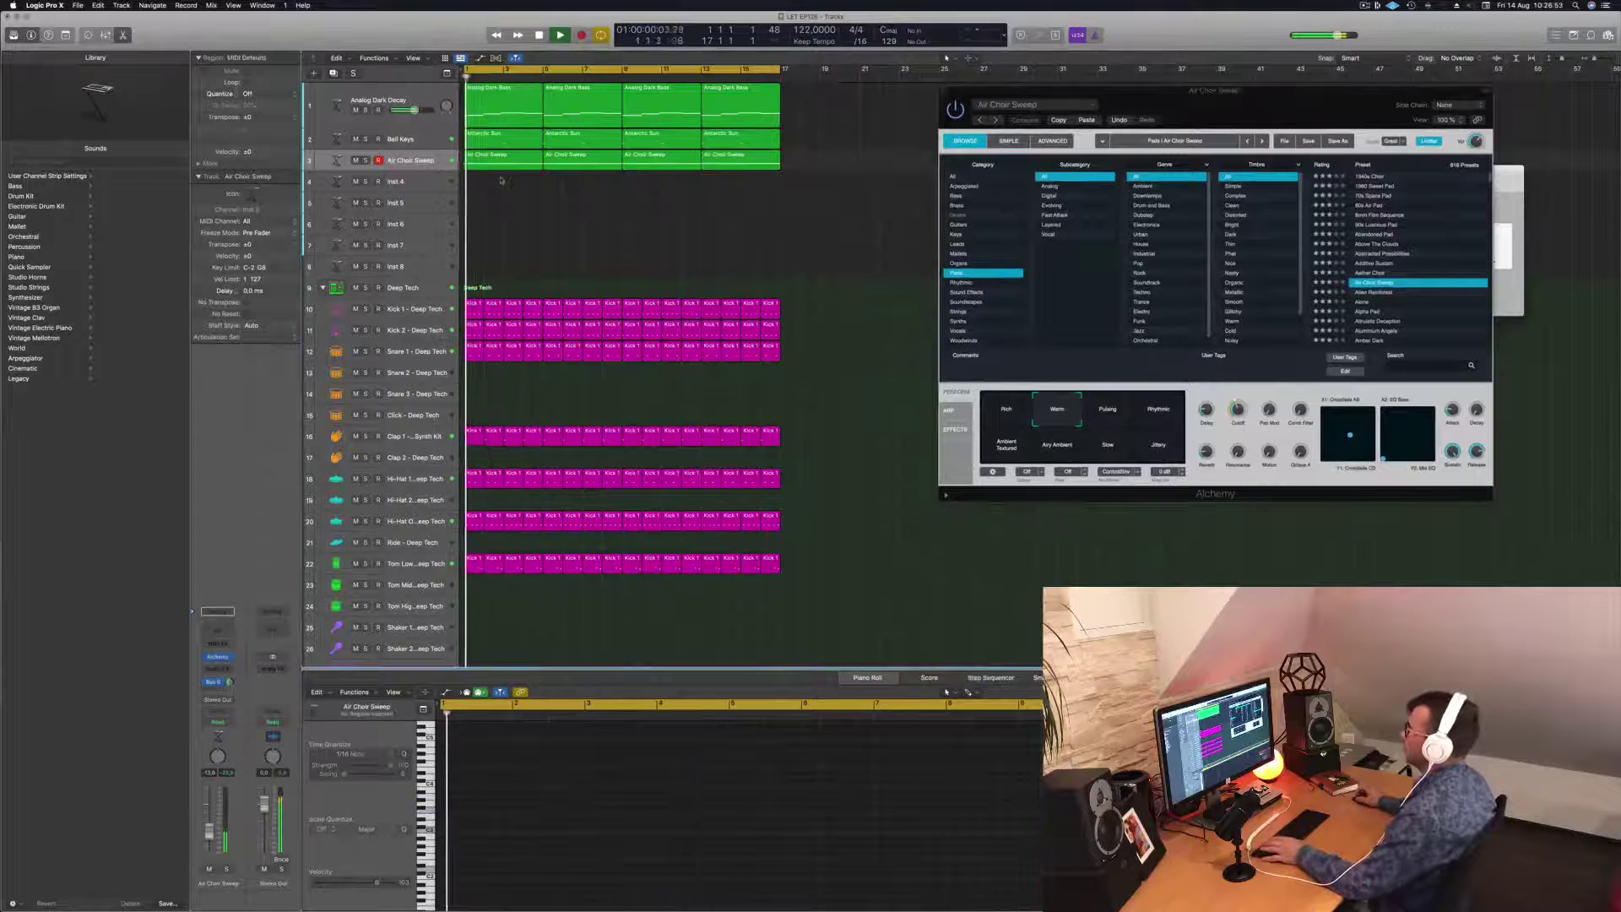
Step: Duplicate the Analog Dark Decay track with its settings and copy the first Air Choir Sweep region onto the new track
{"action": "left_click", "coordinate": [504, 98]}
{"action": "key", "text": "space"}
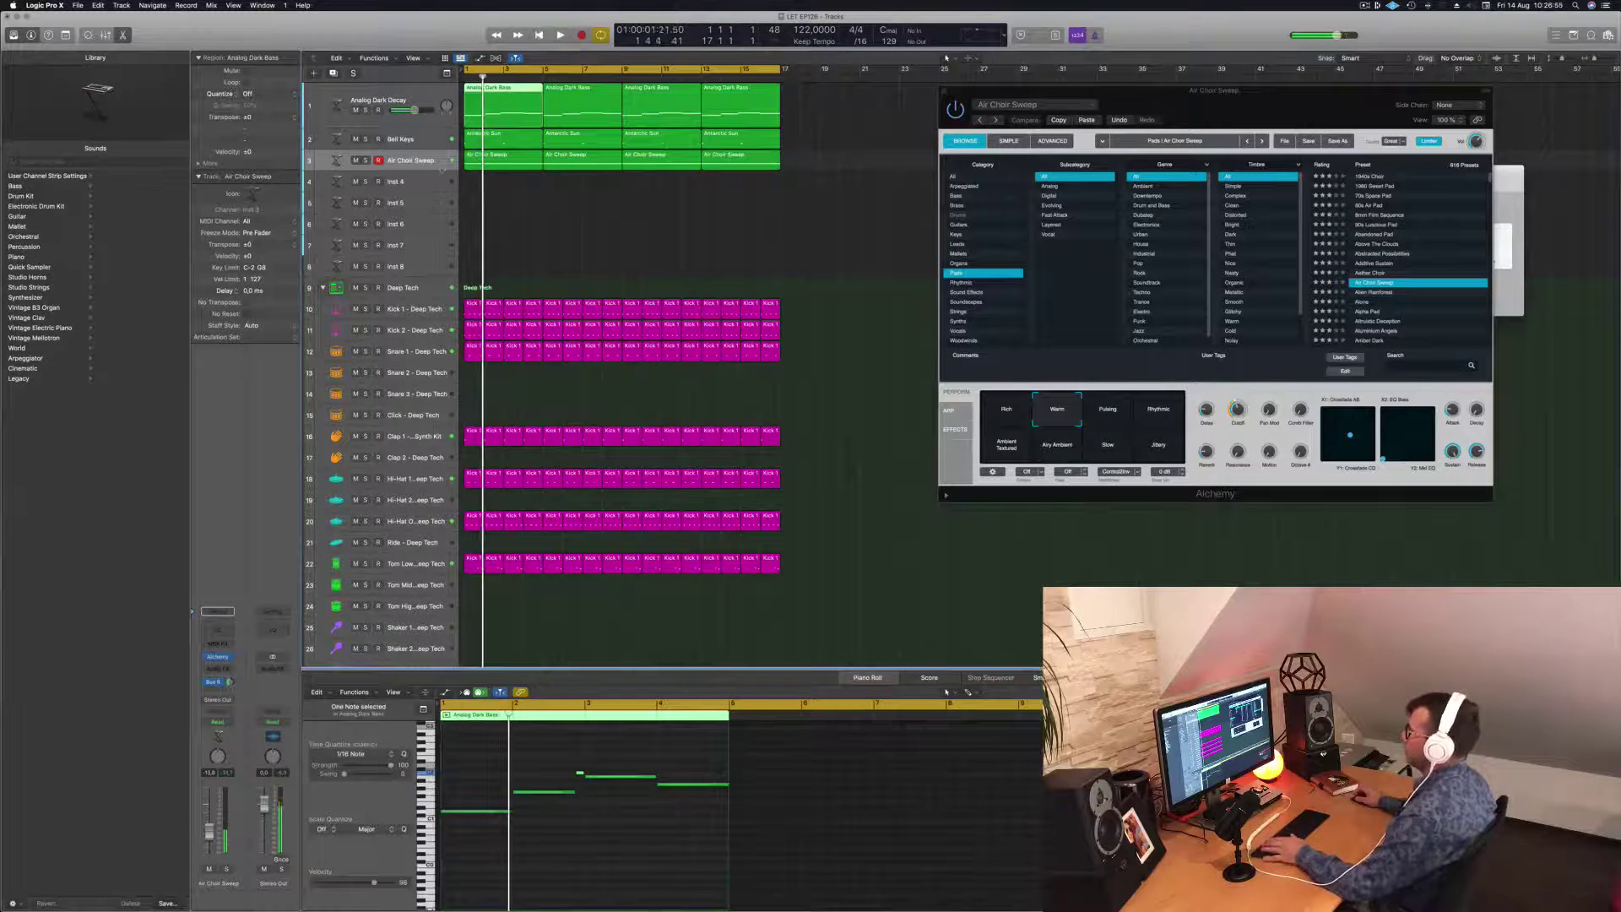
{"action": "left_click", "coordinate": [517, 159]}
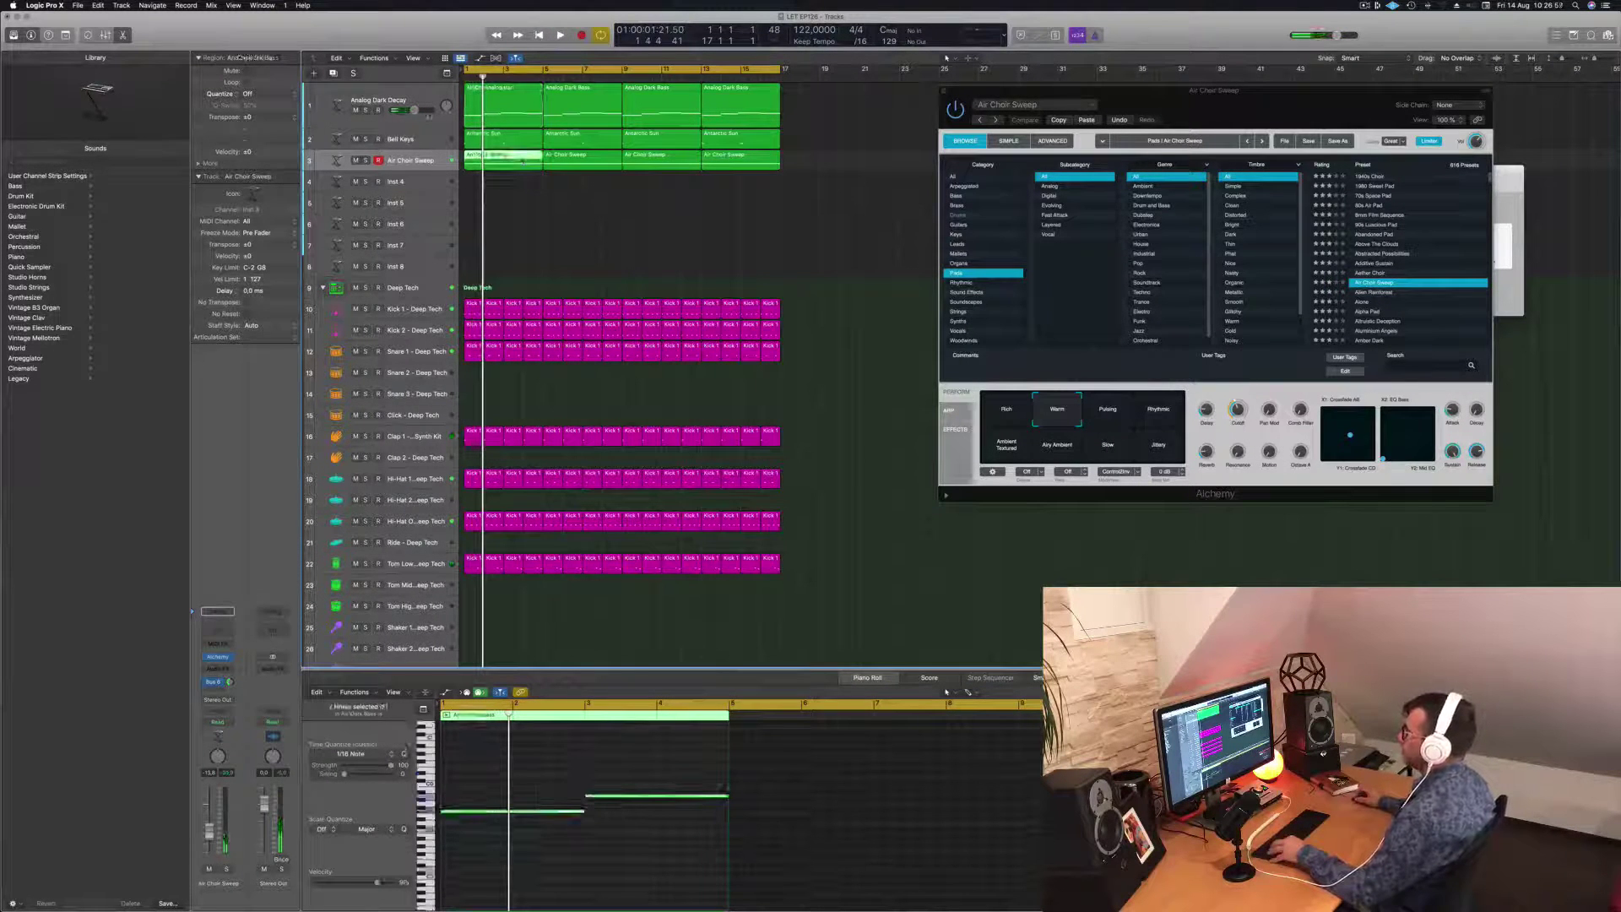
{"action": "left_click", "coordinate": [397, 105]}
{"action": "key", "text": "alt+super+s"}
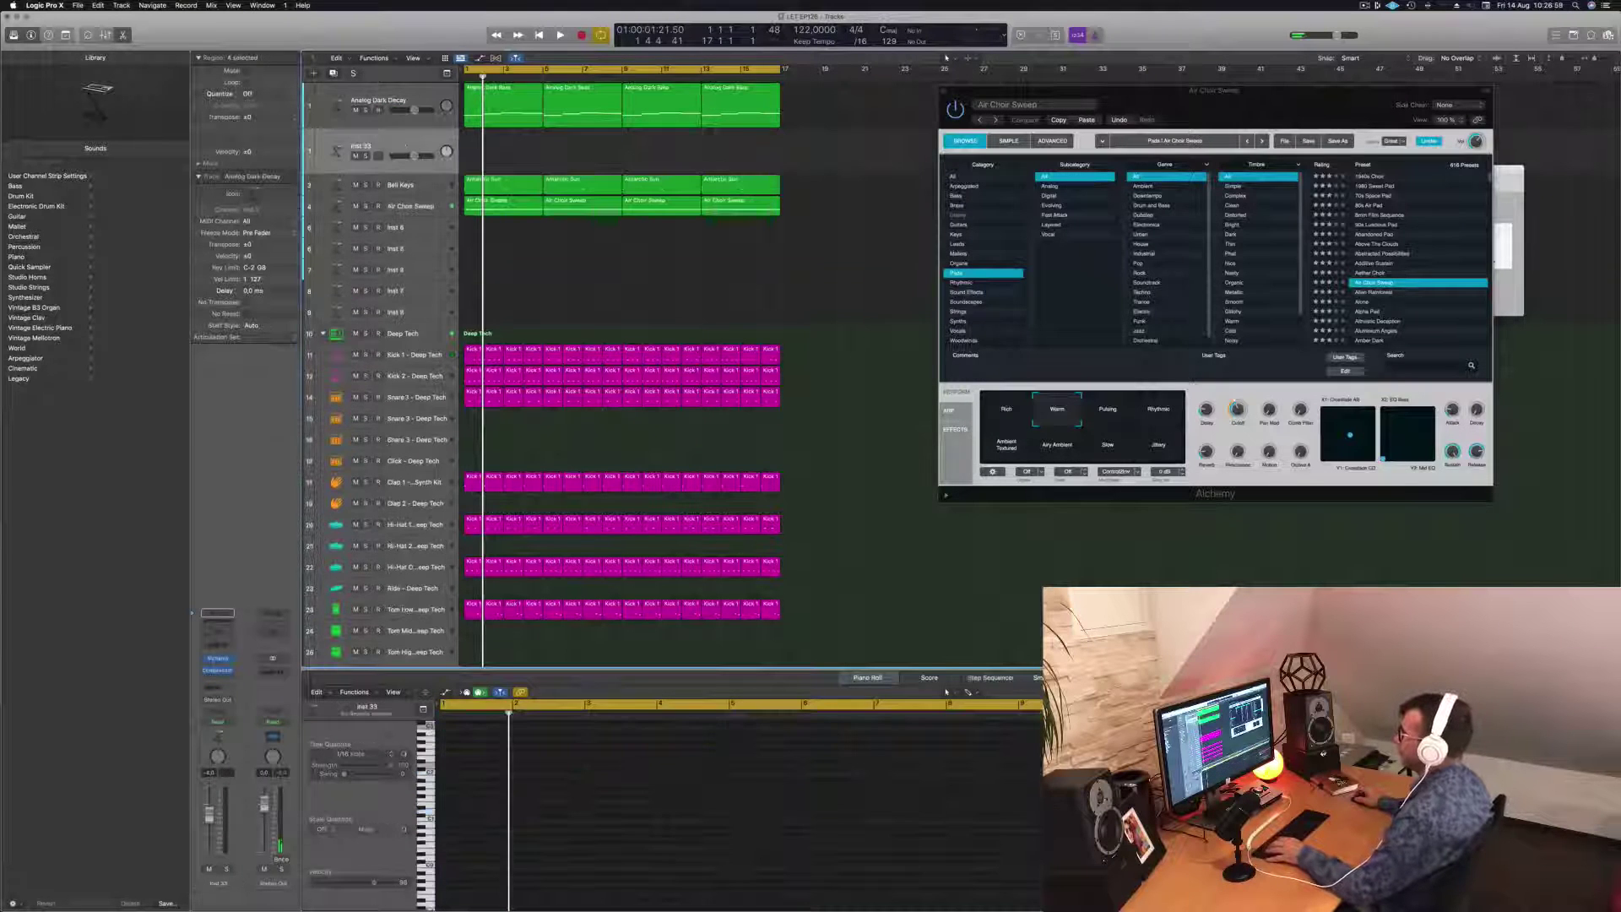
{"action": "left_click_drag", "start_coordinate": [495, 206], "coordinate": [496, 166]}
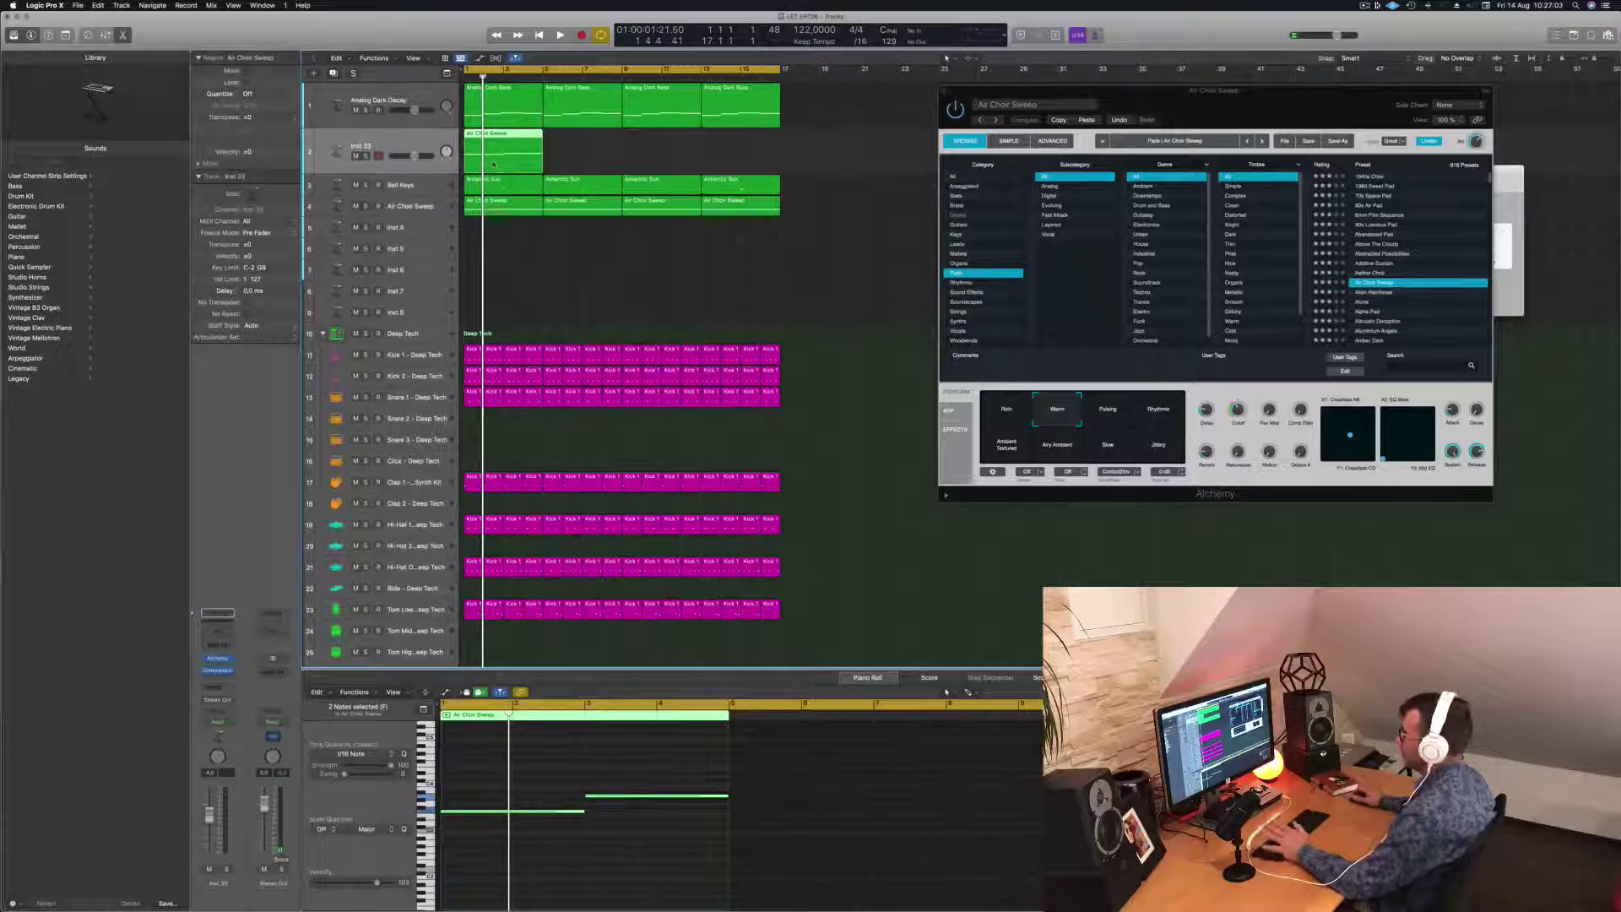
Step: Play the loop and slightly shorten the end of the first note in the region on the duplicated bass track
{"action": "key", "text": "space"}
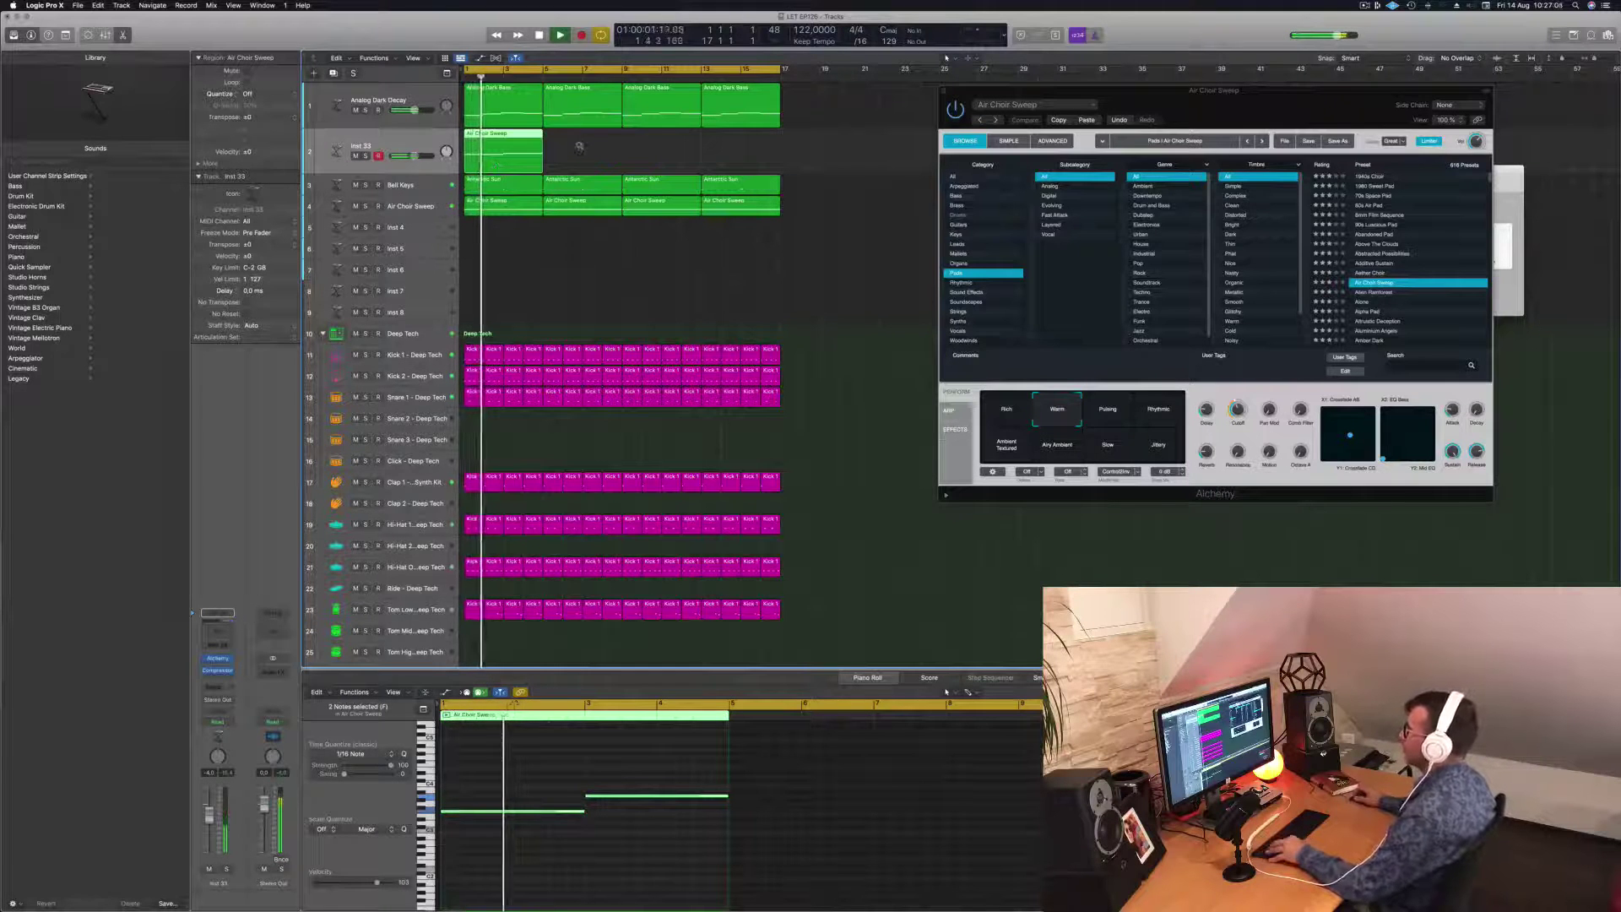
{"action": "scroll", "coordinate": [579, 147], "scroll_direction": "down", "scroll_amount": 5}
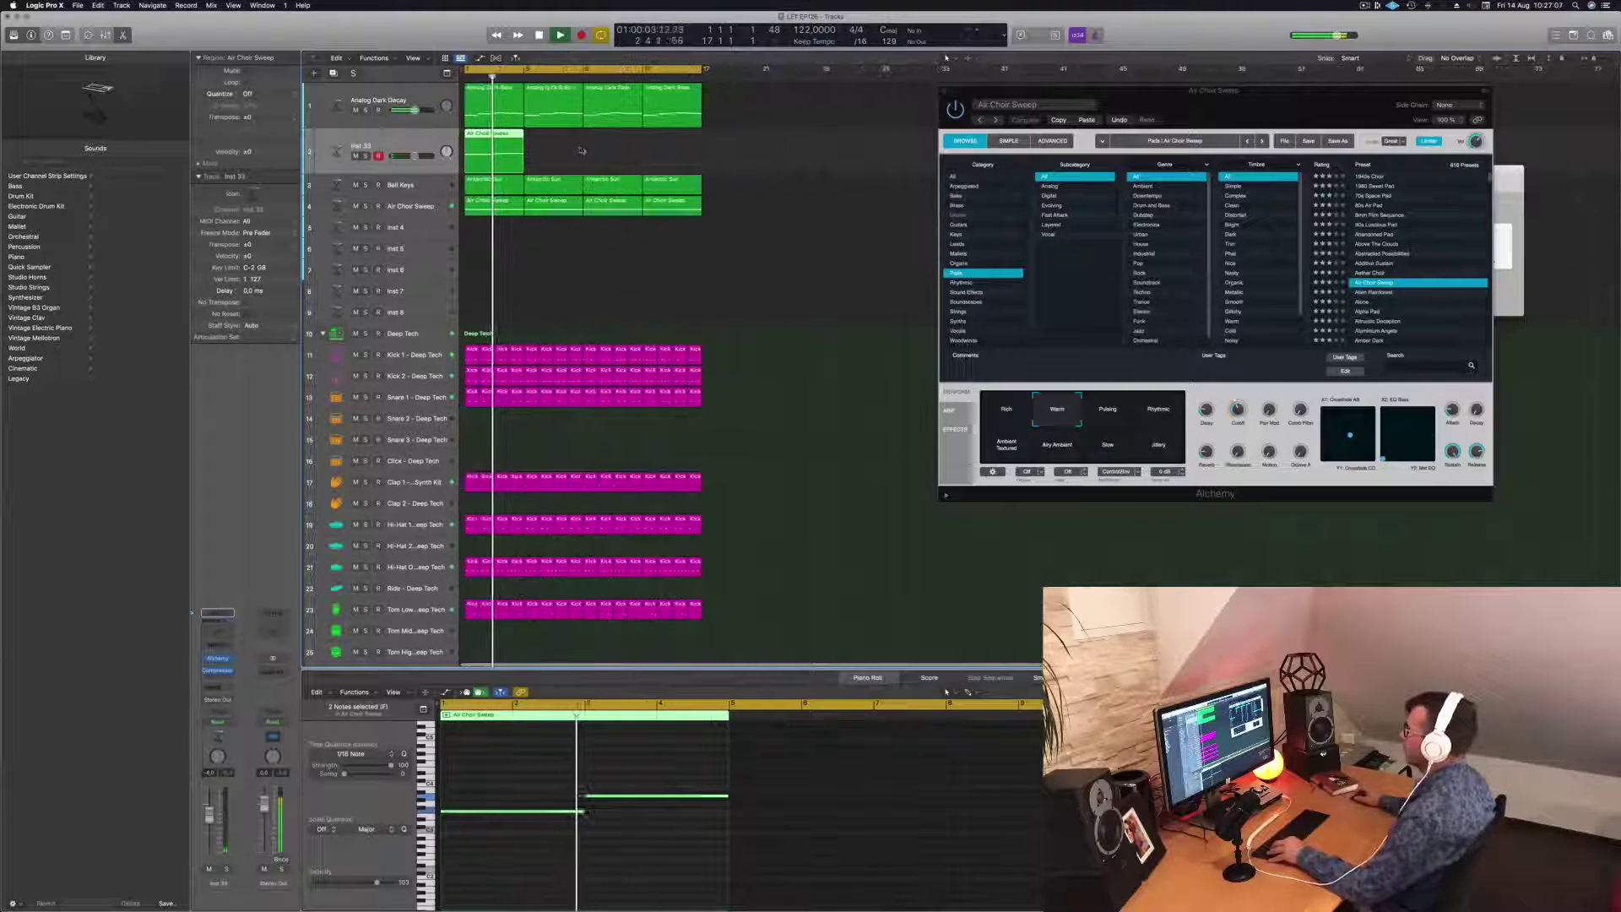
{"action": "scroll", "coordinate": [580, 150], "scroll_direction": "down", "scroll_amount": 1}
{"action": "scroll", "coordinate": [583, 150], "scroll_direction": "up", "scroll_amount": 2}
{"action": "key", "text": "space"}
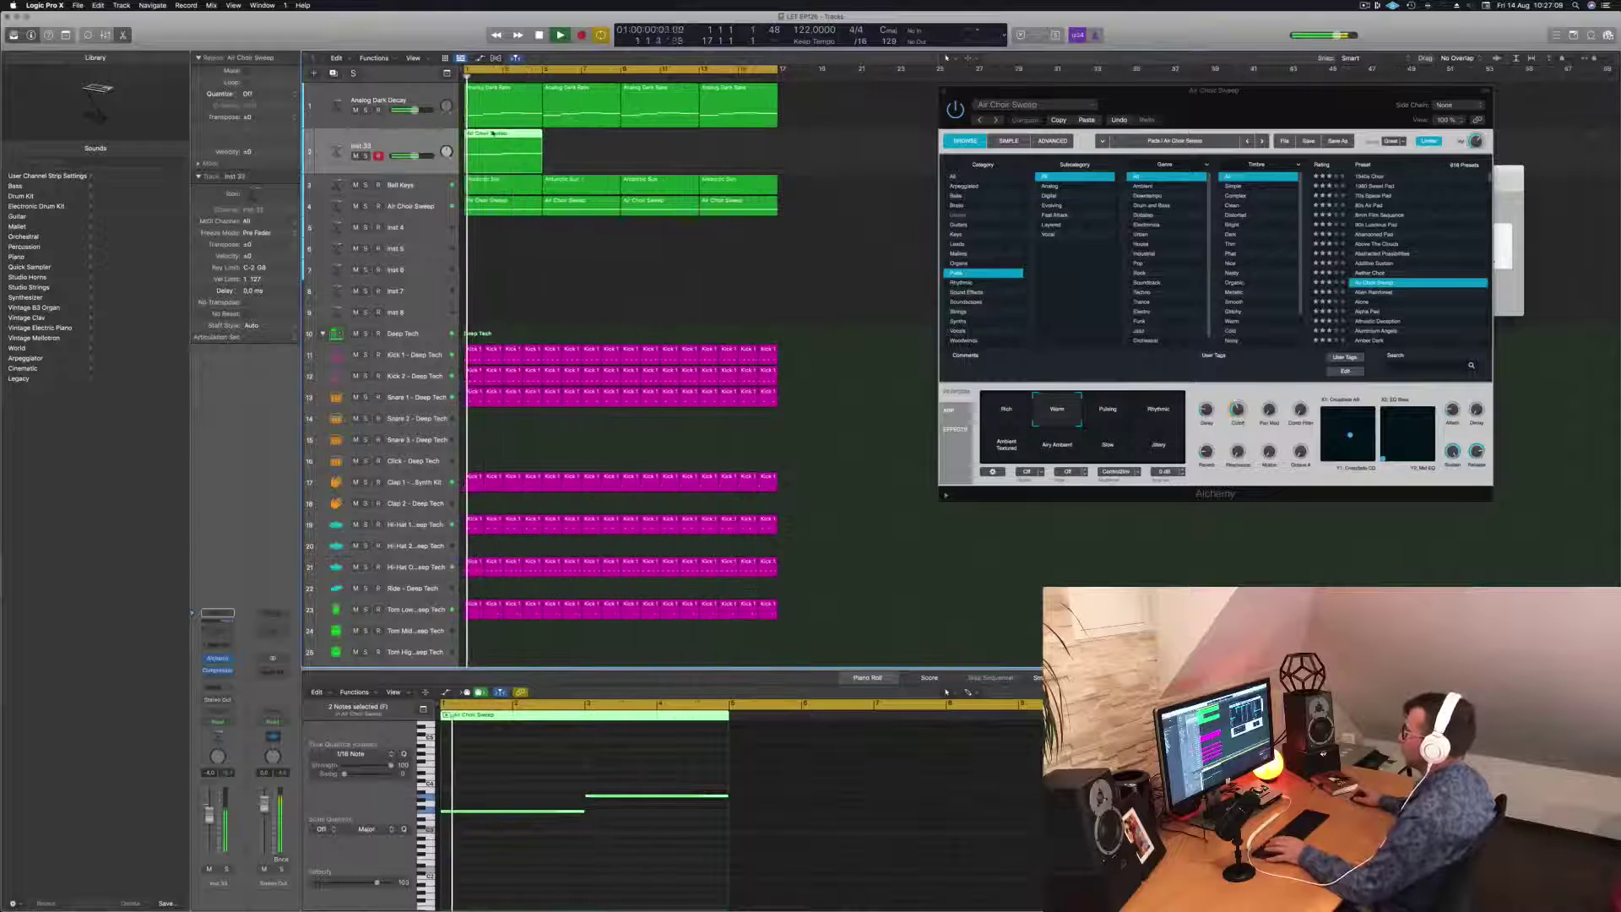
{"action": "left_click", "coordinate": [580, 810]}
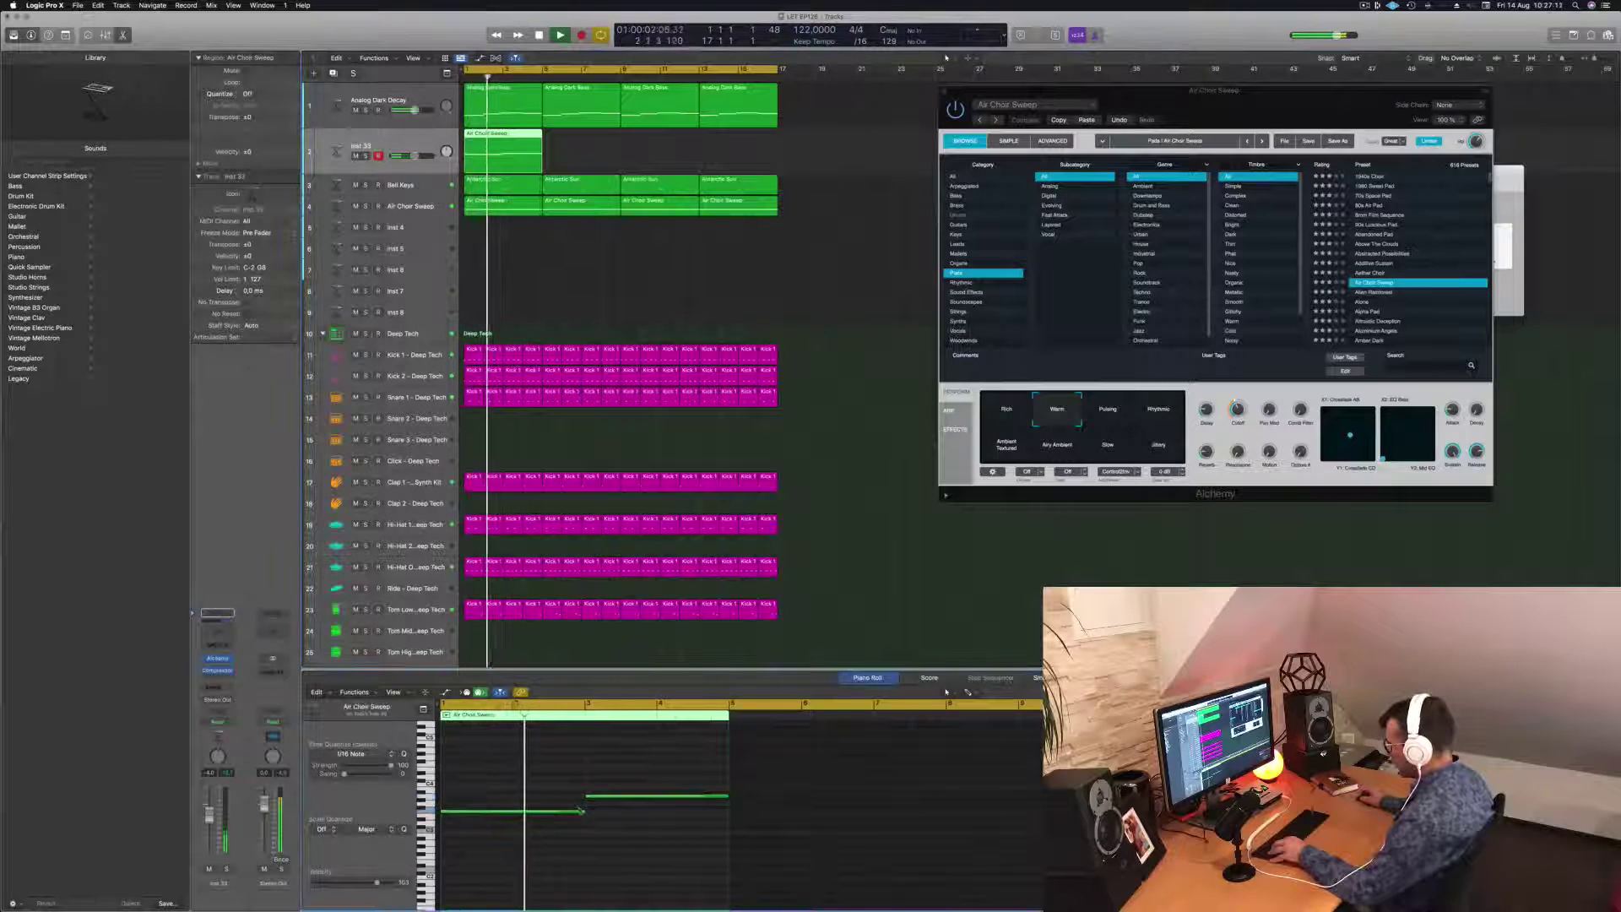
{"action": "left_click", "coordinate": [583, 809]}
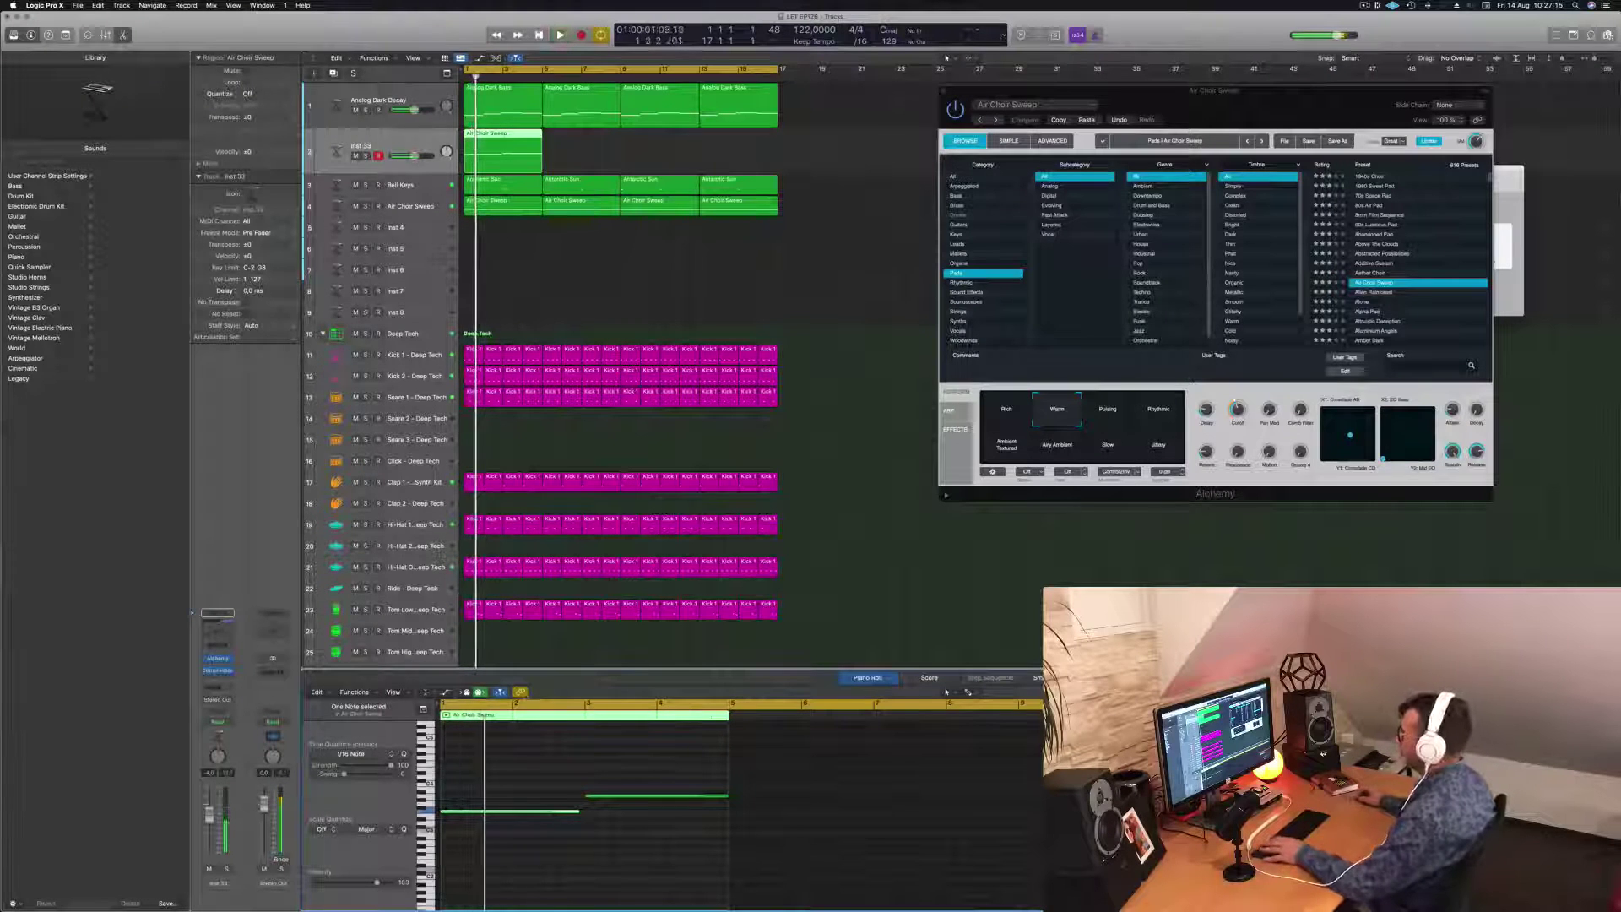
Step: Transpose both notes of the copied region on the duplicated bass track down two octaves
{"action": "left_click_drag", "start_coordinate": [543, 781], "coordinate": [636, 834]}
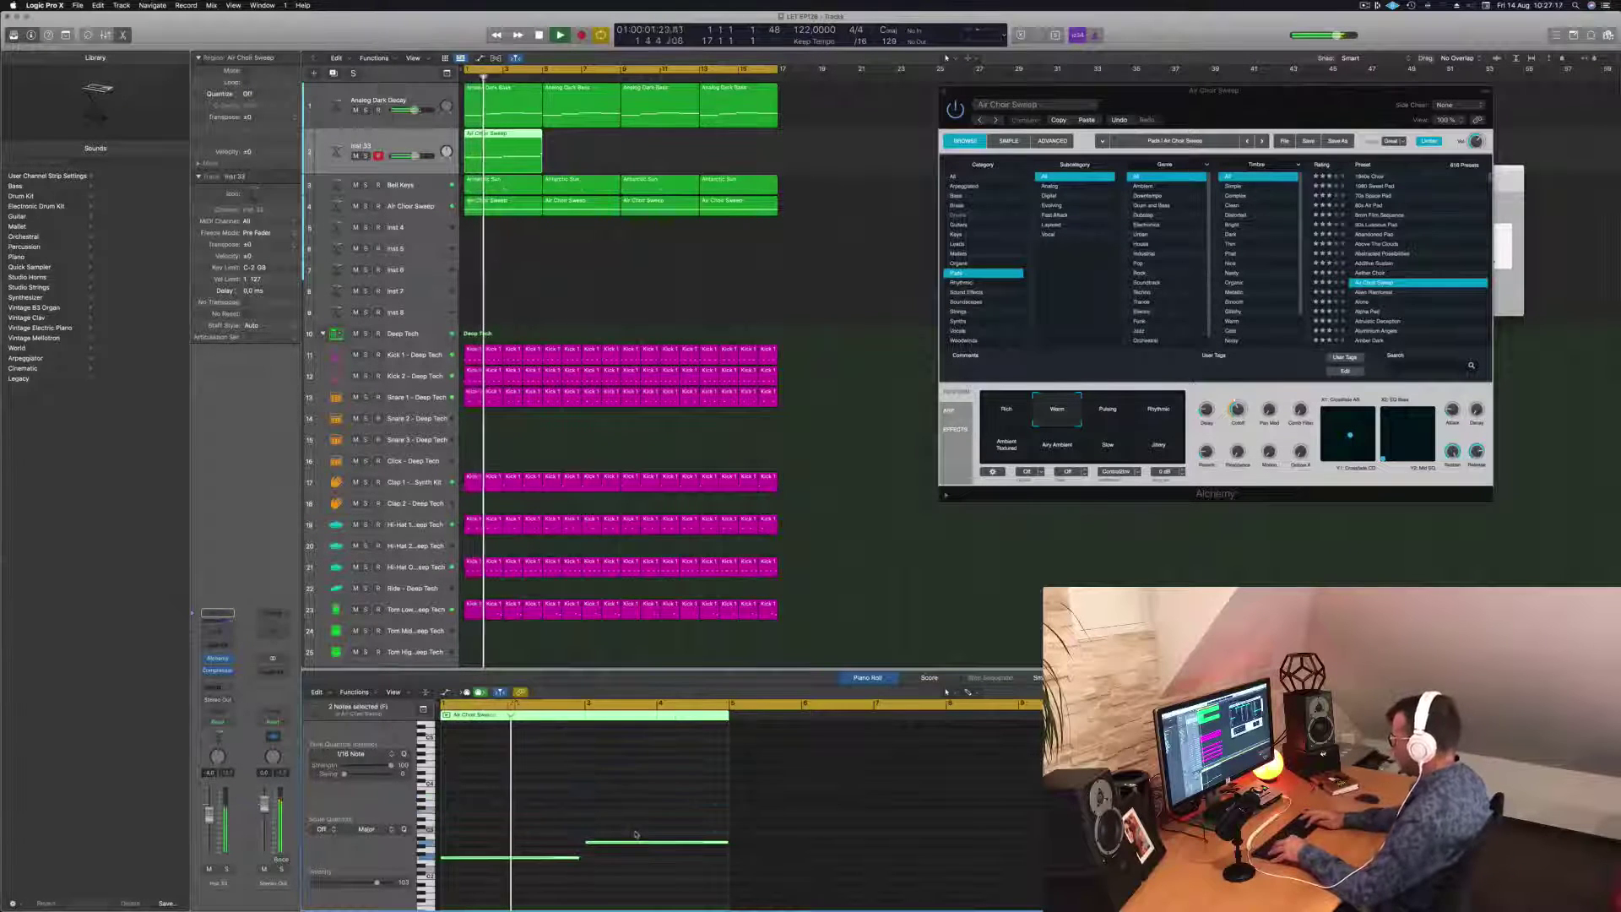
{"action": "key", "text": "alt+shift+Down"}
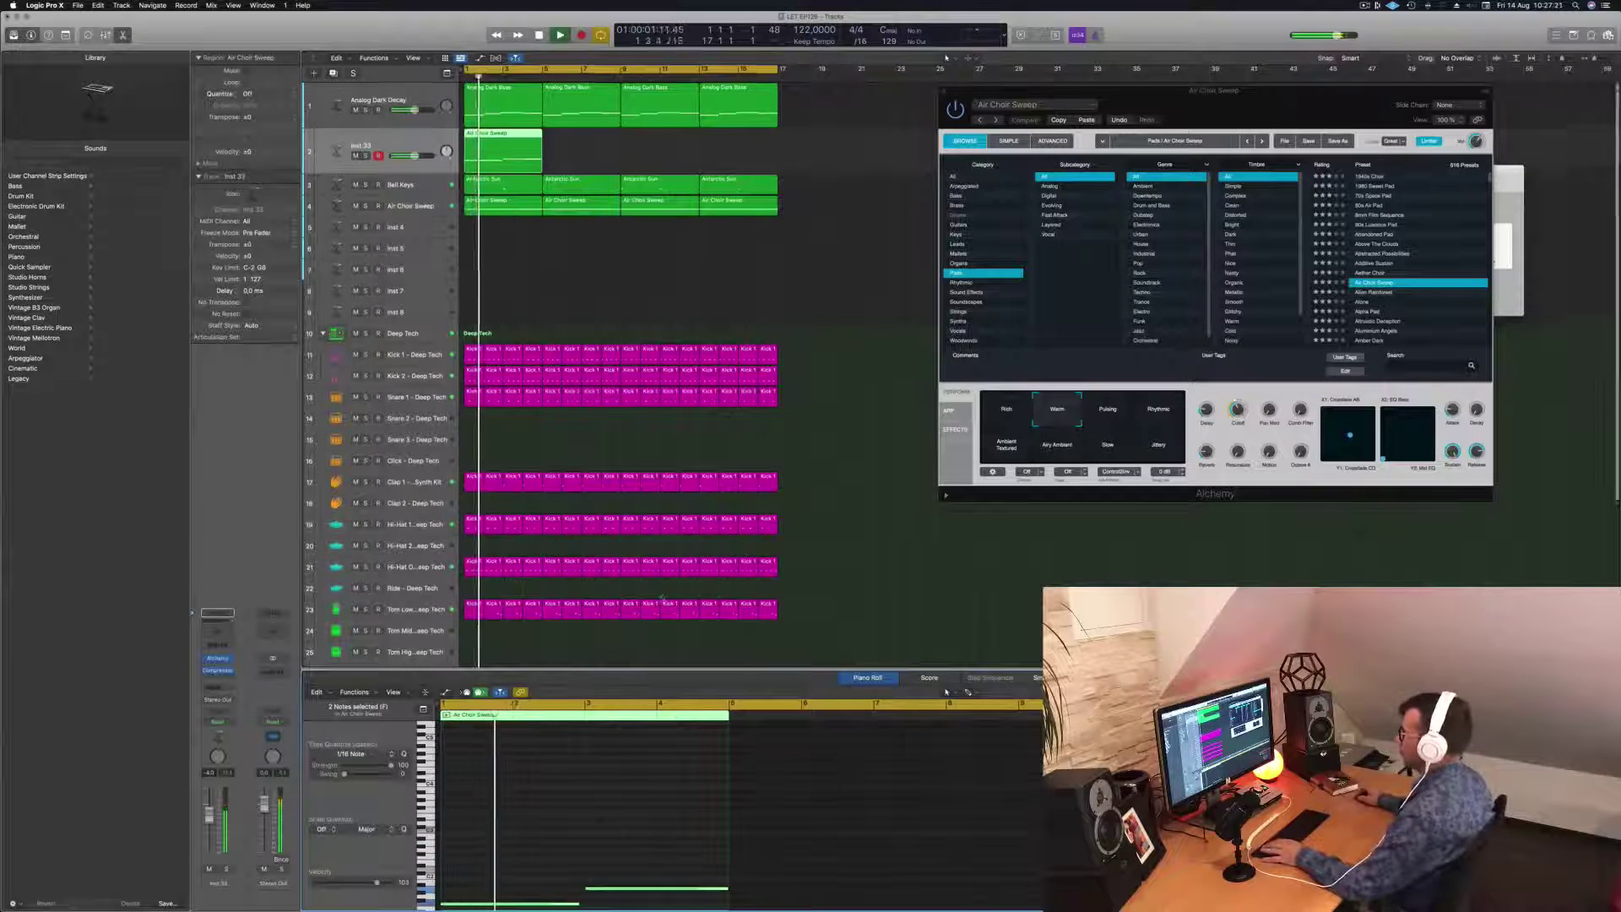
{"action": "scroll", "coordinate": [746, 262], "scroll_direction": "down", "scroll_amount": 2}
{"action": "scroll", "coordinate": [478, 888], "scroll_direction": "down", "scroll_amount": 3}
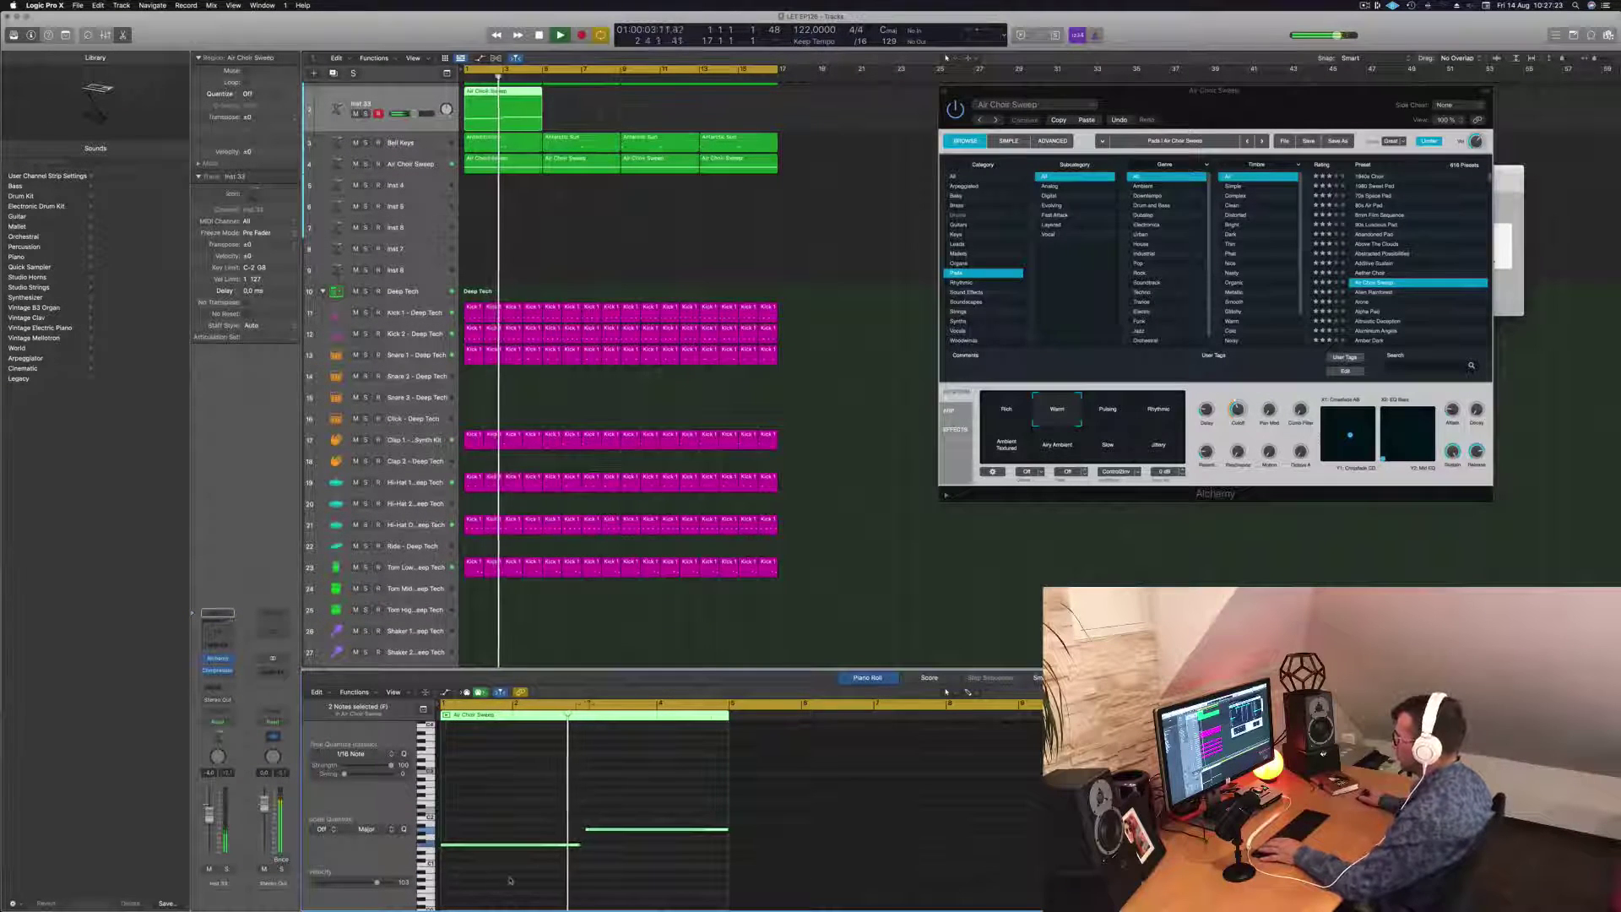
Step: Mute the Analog Dark Decay track and copy the transposed region across the duplicated bass track to fill the loop
{"action": "scroll", "coordinate": [346, 119], "scroll_direction": "up", "scroll_amount": 1}
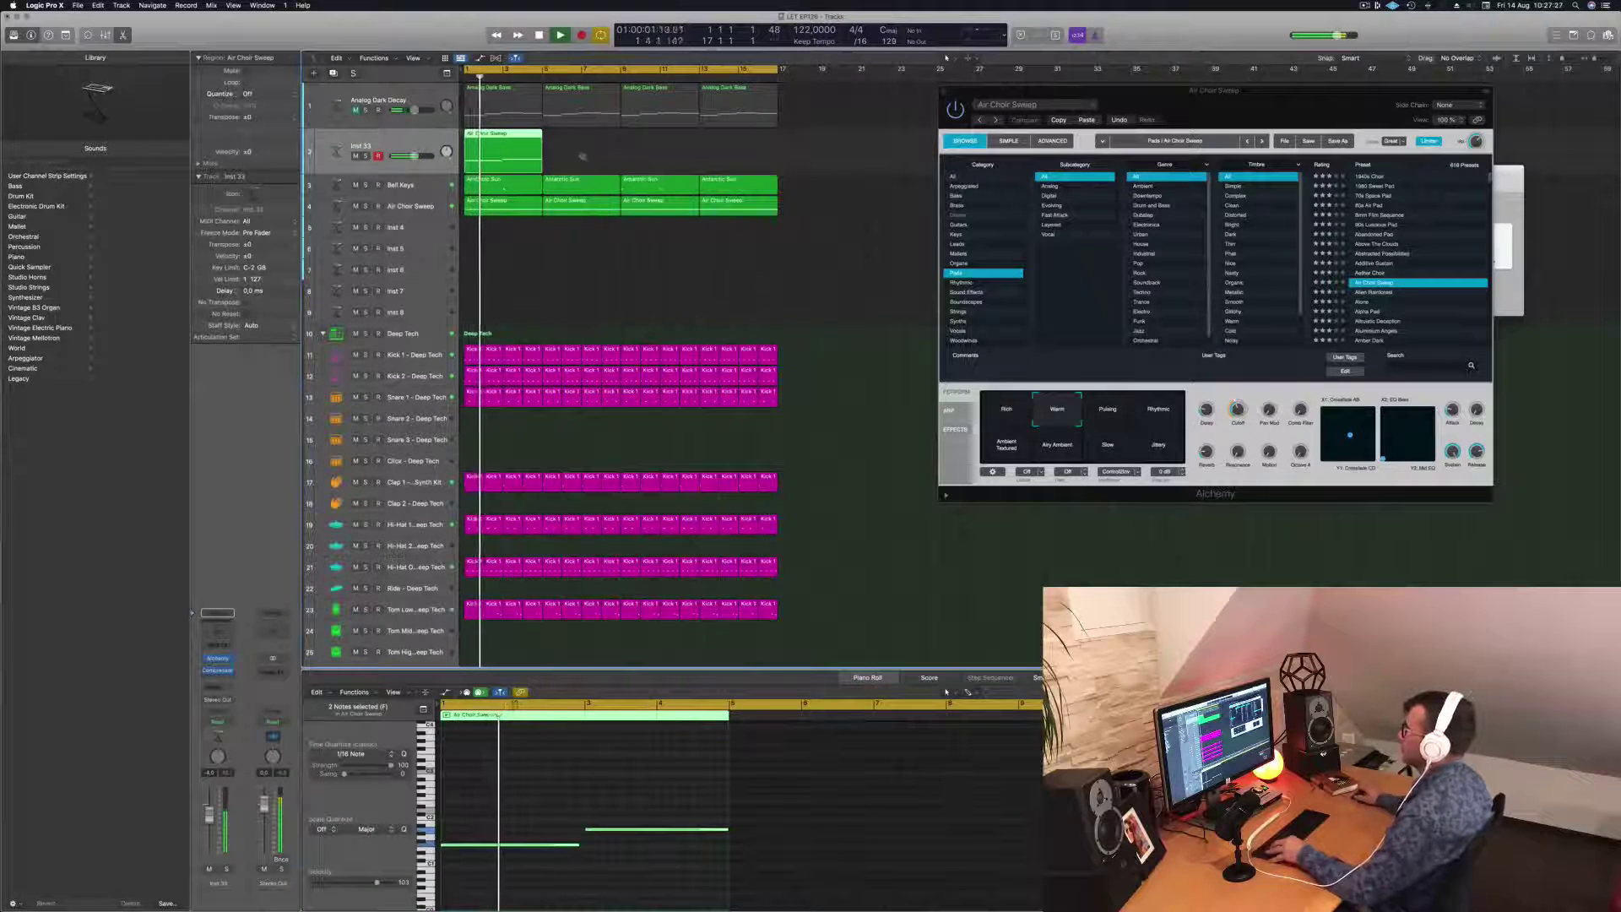
{"action": "scroll", "coordinate": [583, 157], "scroll_direction": "down", "scroll_amount": 5}
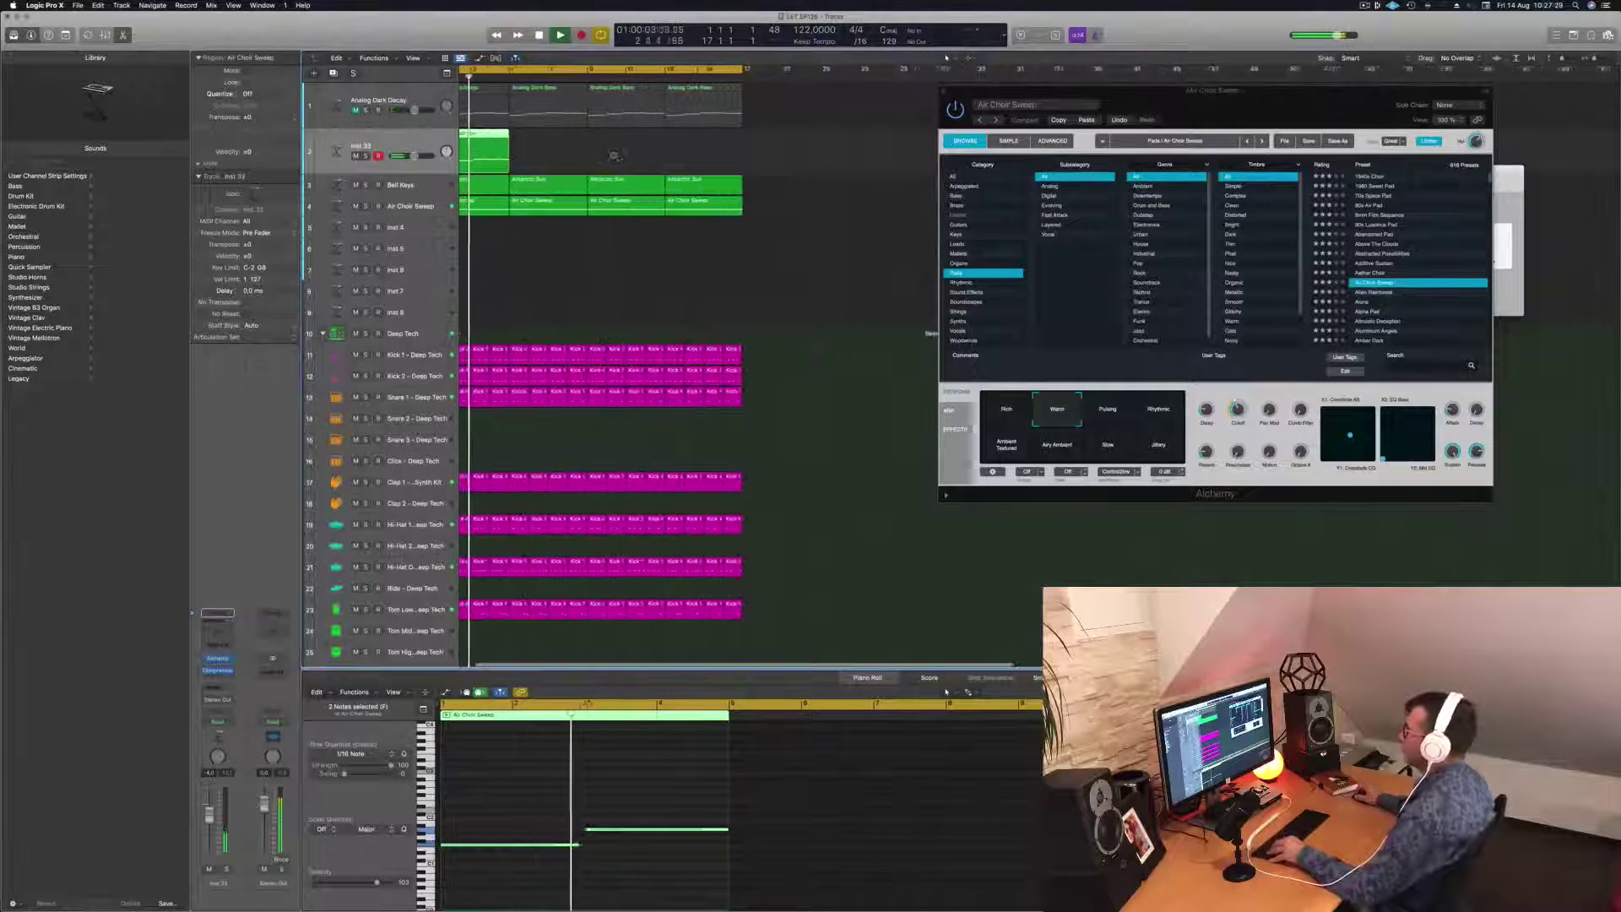
{"action": "scroll", "coordinate": [611, 155], "scroll_direction": "up", "scroll_amount": 3}
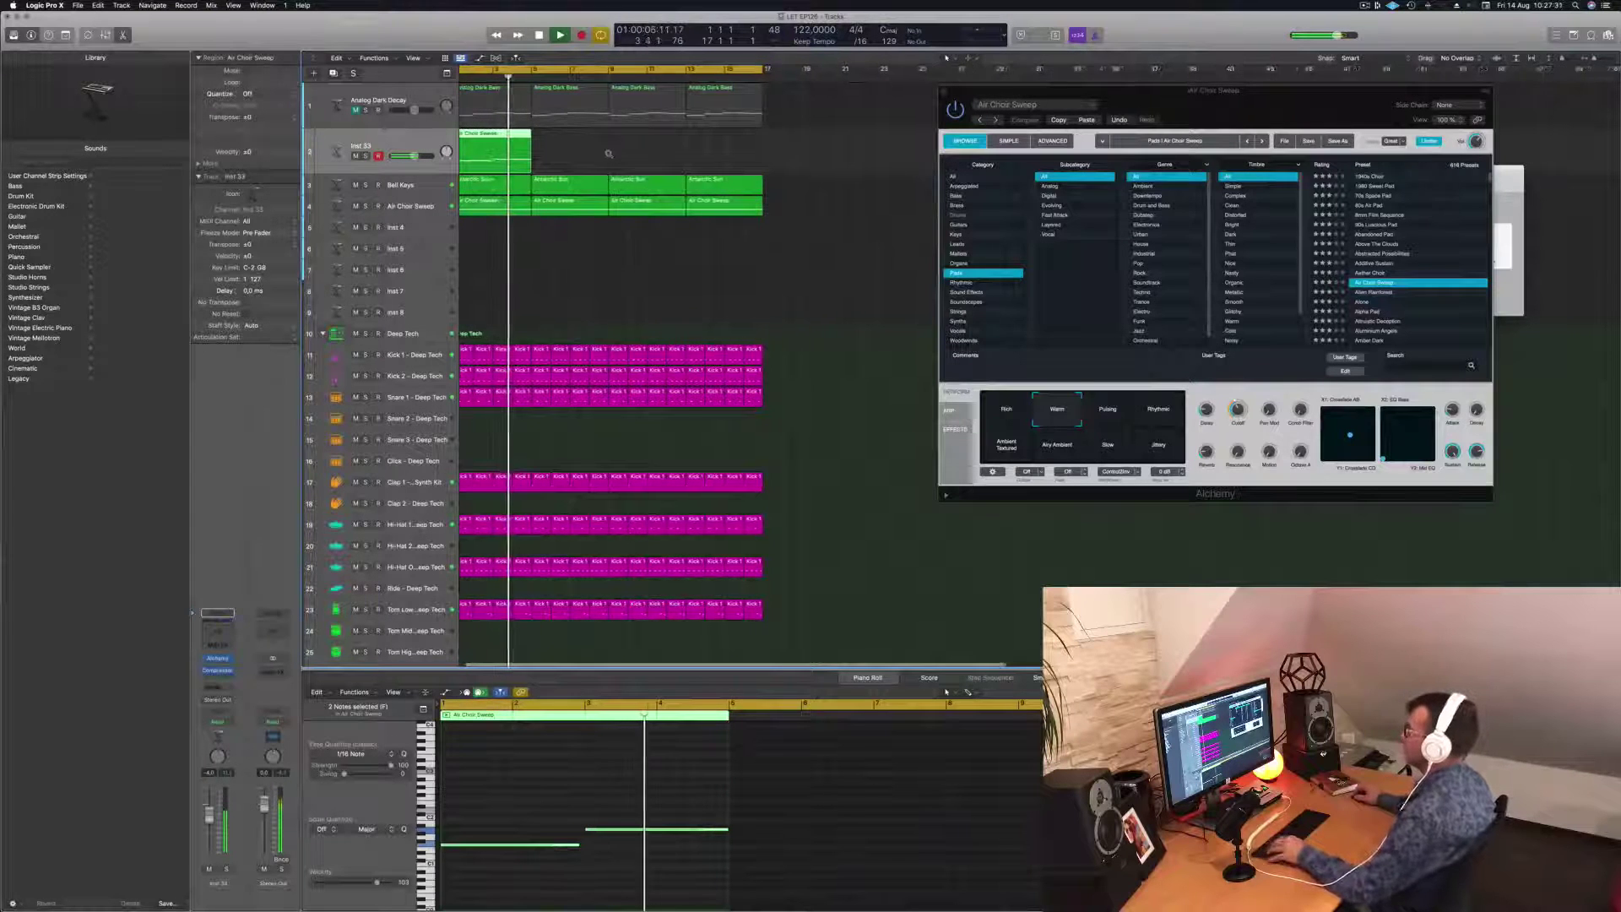
{"action": "scroll", "coordinate": [608, 154], "scroll_direction": "down", "scroll_amount": 2}
{"action": "left_click_drag", "start_coordinate": [497, 156], "coordinate": [635, 145]}
{"action": "left_click", "coordinate": [501, 144], "text": "shift"}
Step: Shorten the first region's second note to one bar and fill the region's last bar with a slightly higher note
{"action": "left_click", "coordinate": [654, 751]}
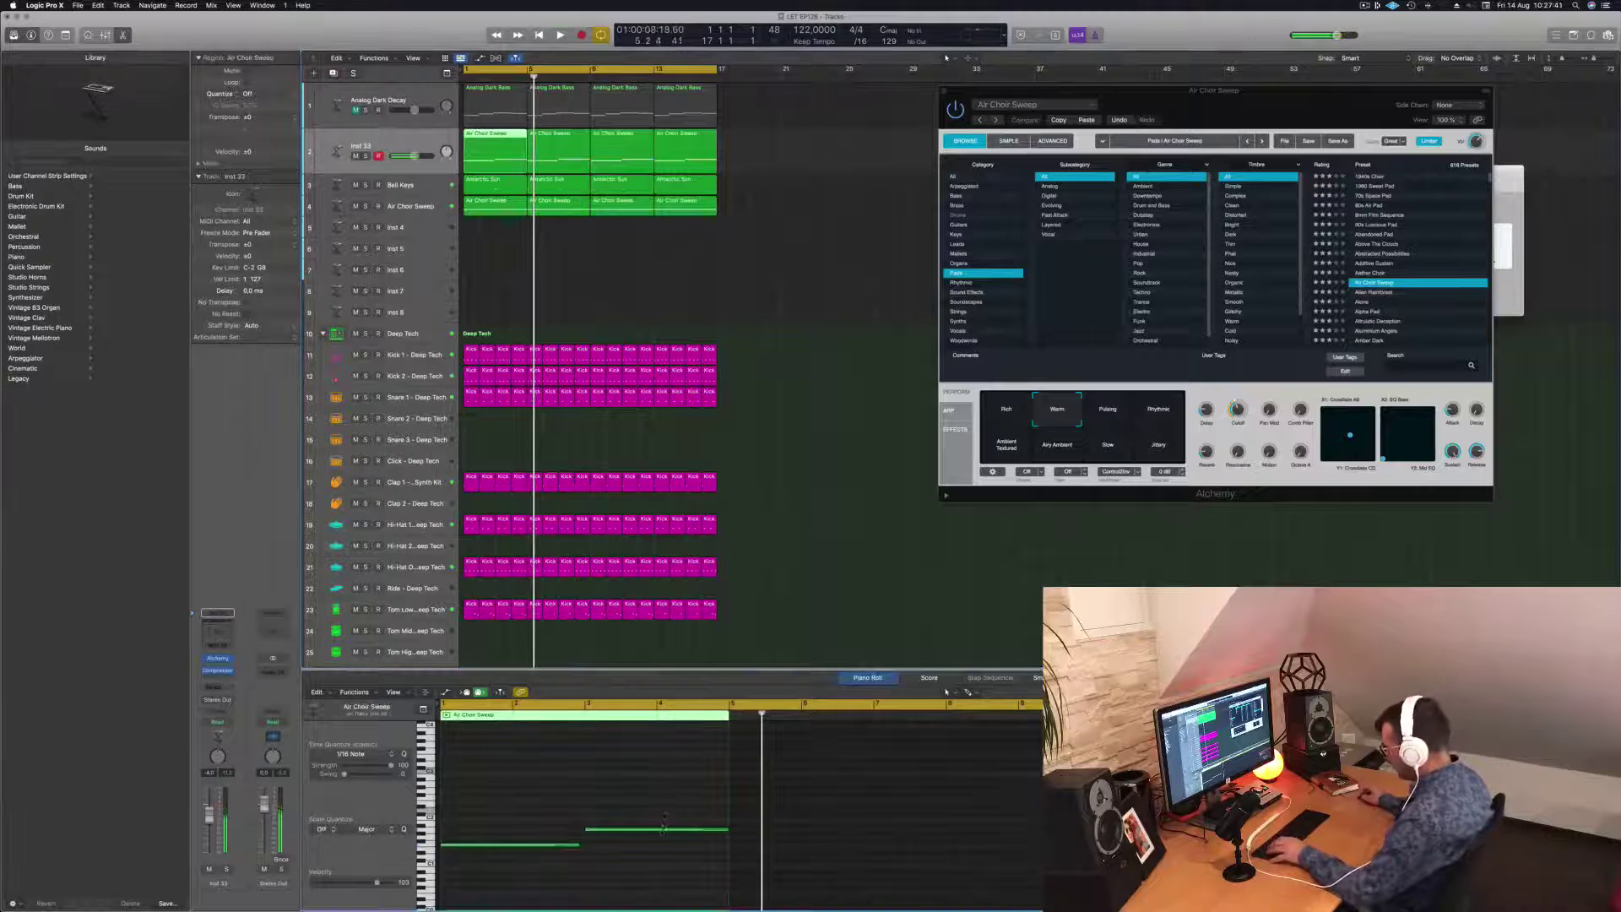
{"action": "mouse_move", "coordinate": [726, 830]}
{"action": "left_mouse_down"}
{"action": "mouse_move", "coordinate": [655, 829]}
{"action": "mouse_move", "coordinate": [706, 829]}
{"action": "left_mouse_up"}
{"action": "key", "text": "shift+space"}
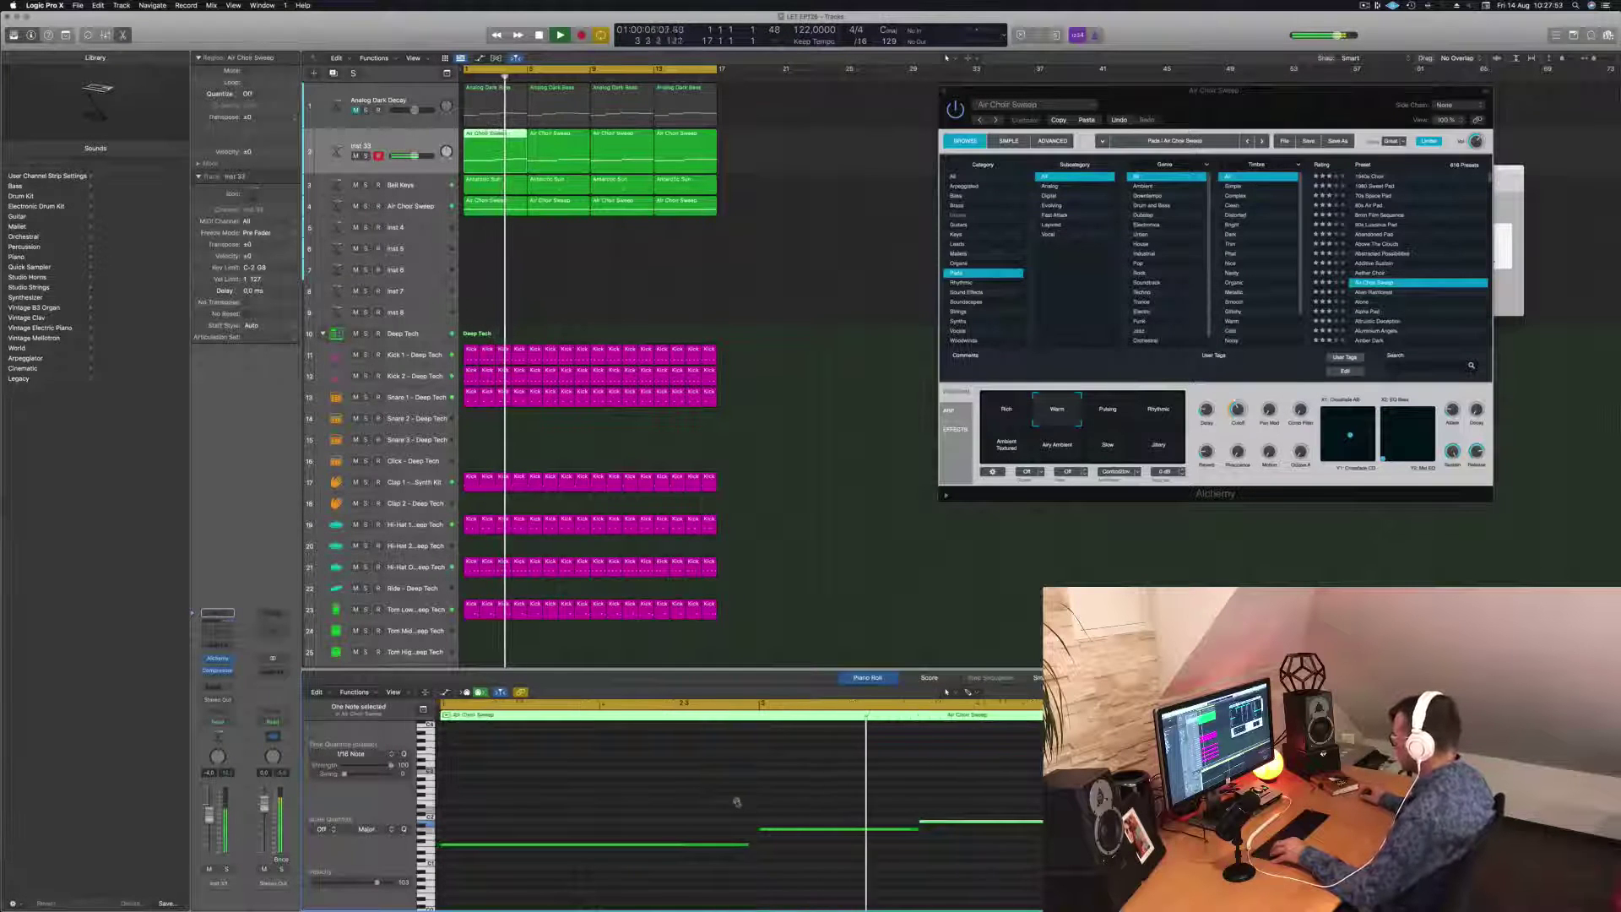
Step: Replace the three old copies on the Inst 33 bass track with copies of the edited first region, and play the loop
{"action": "key", "text": "z"}
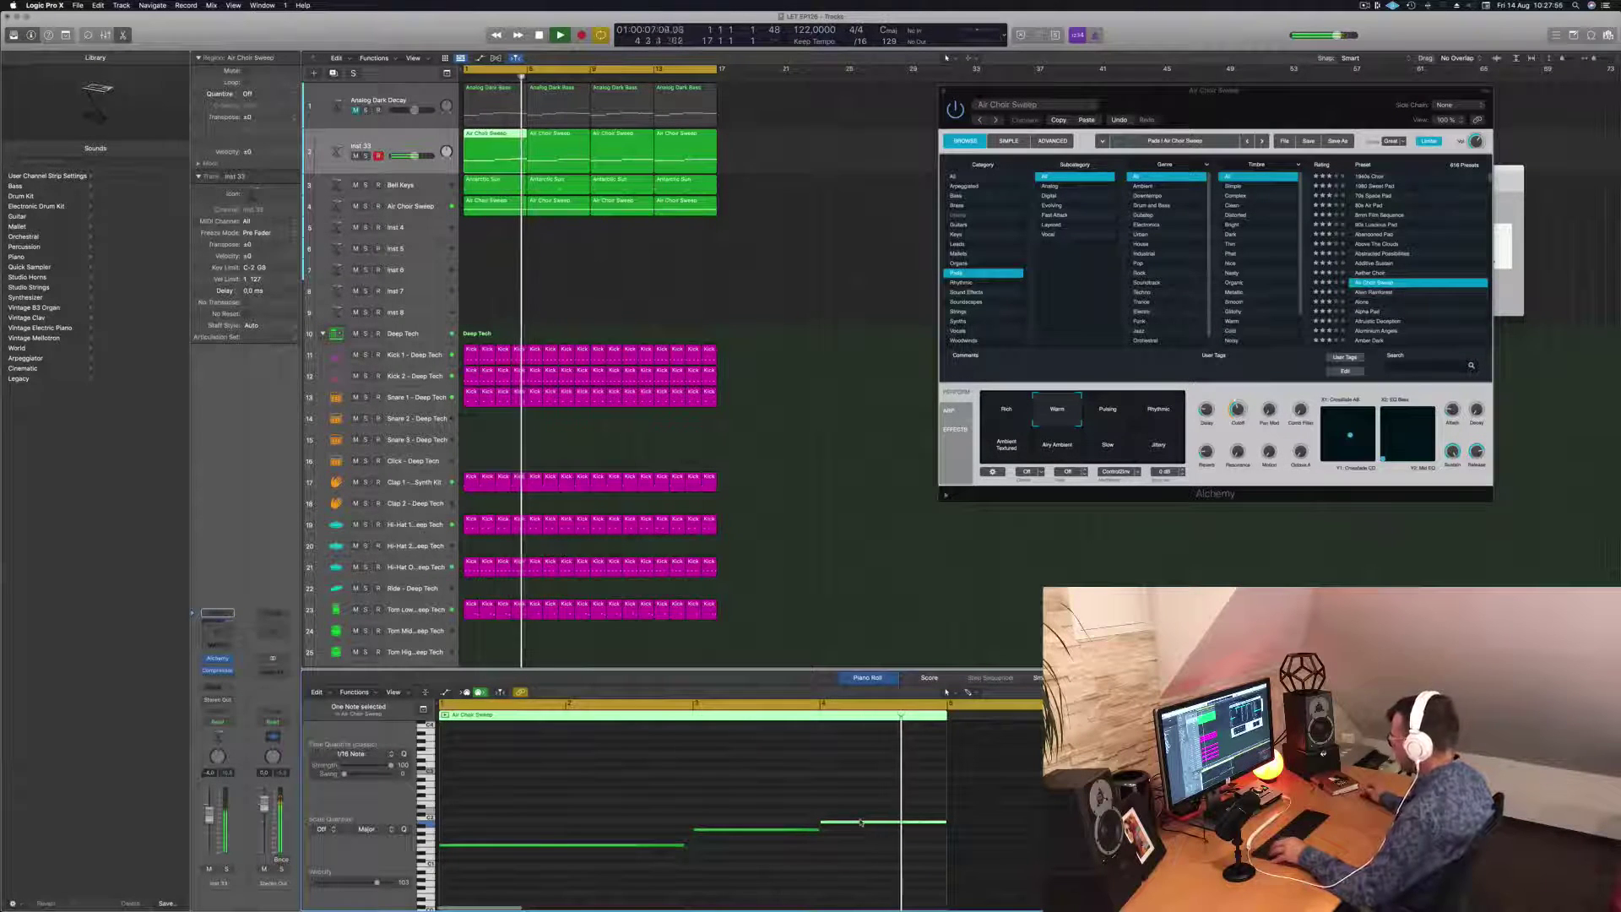
{"action": "key", "text": "Return"}
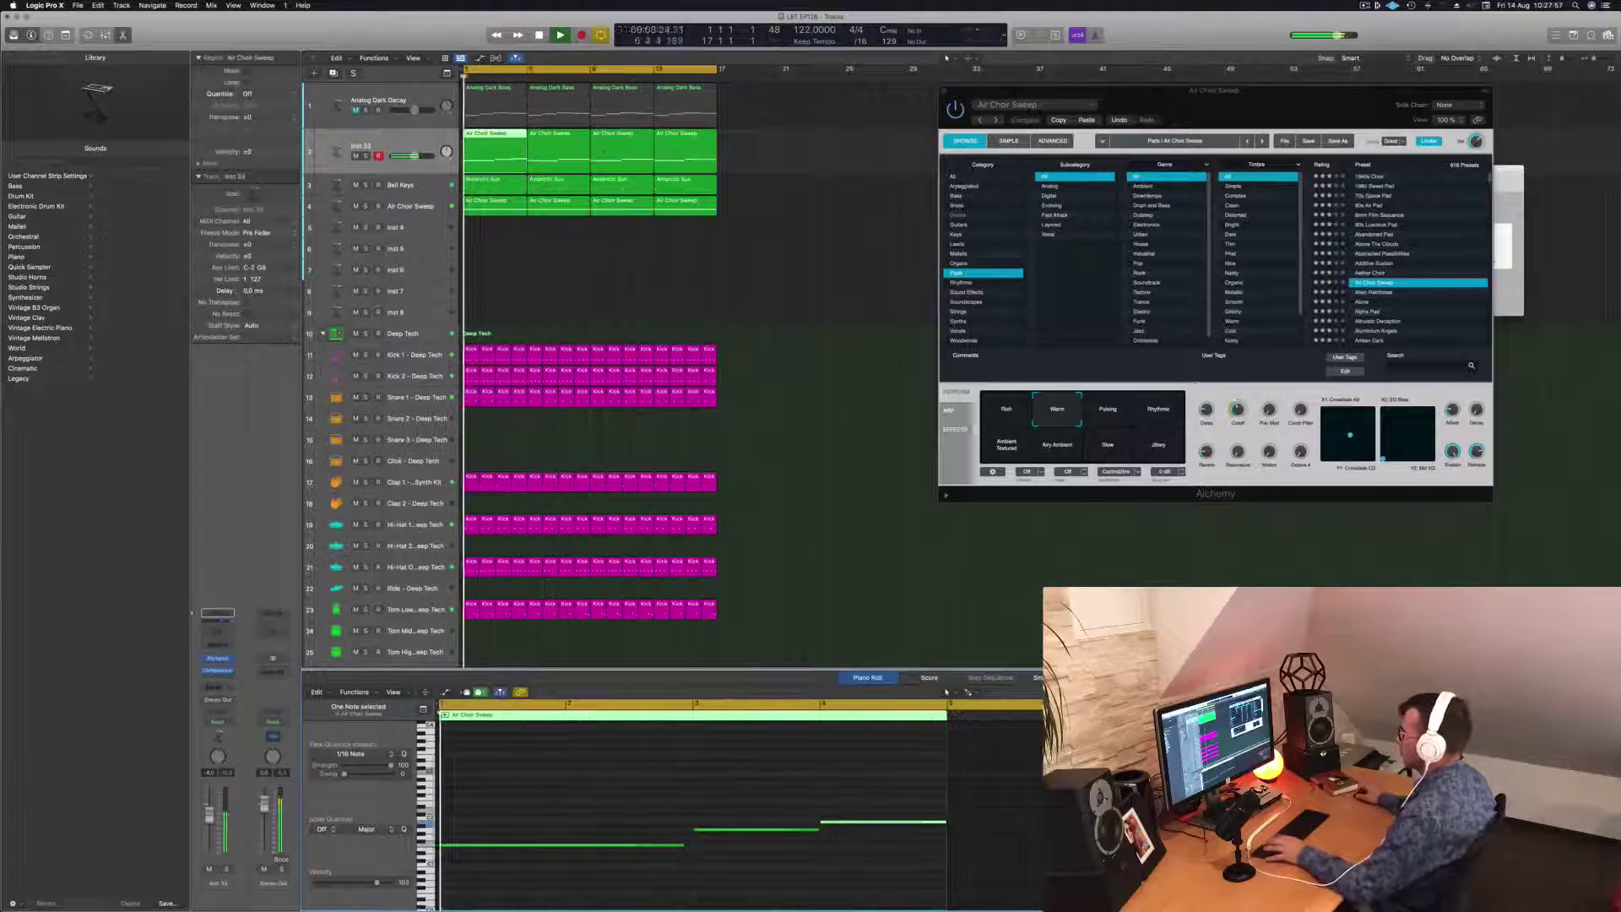
{"action": "left_click", "coordinate": [557, 159]}
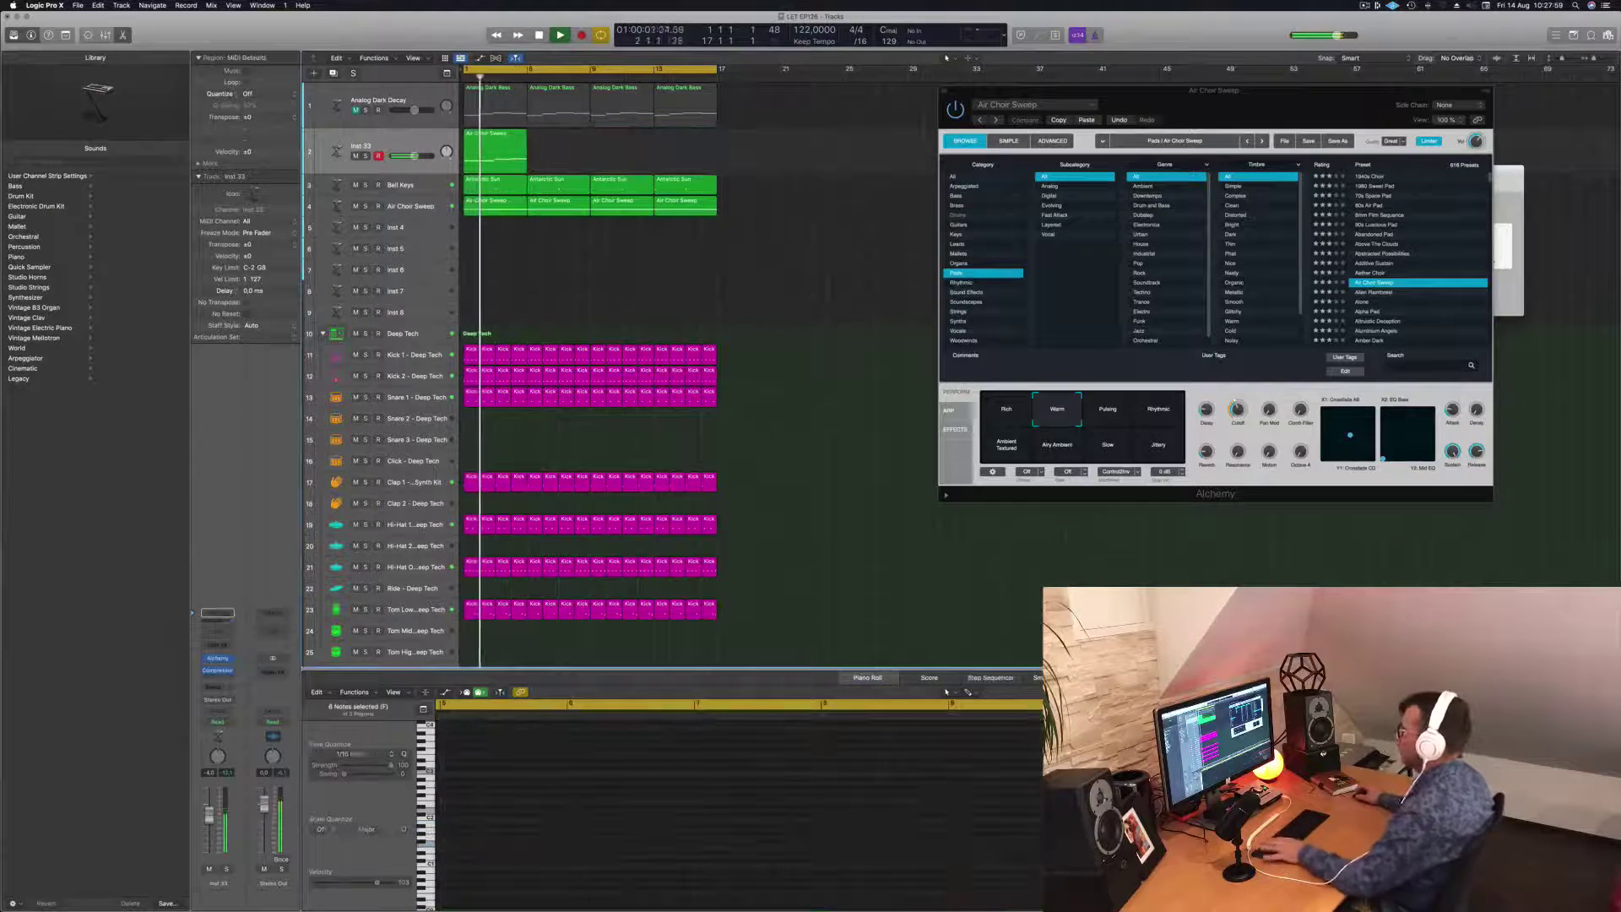
{"action": "left_click_drag", "start_coordinate": [557, 158], "coordinate": [631, 139]}
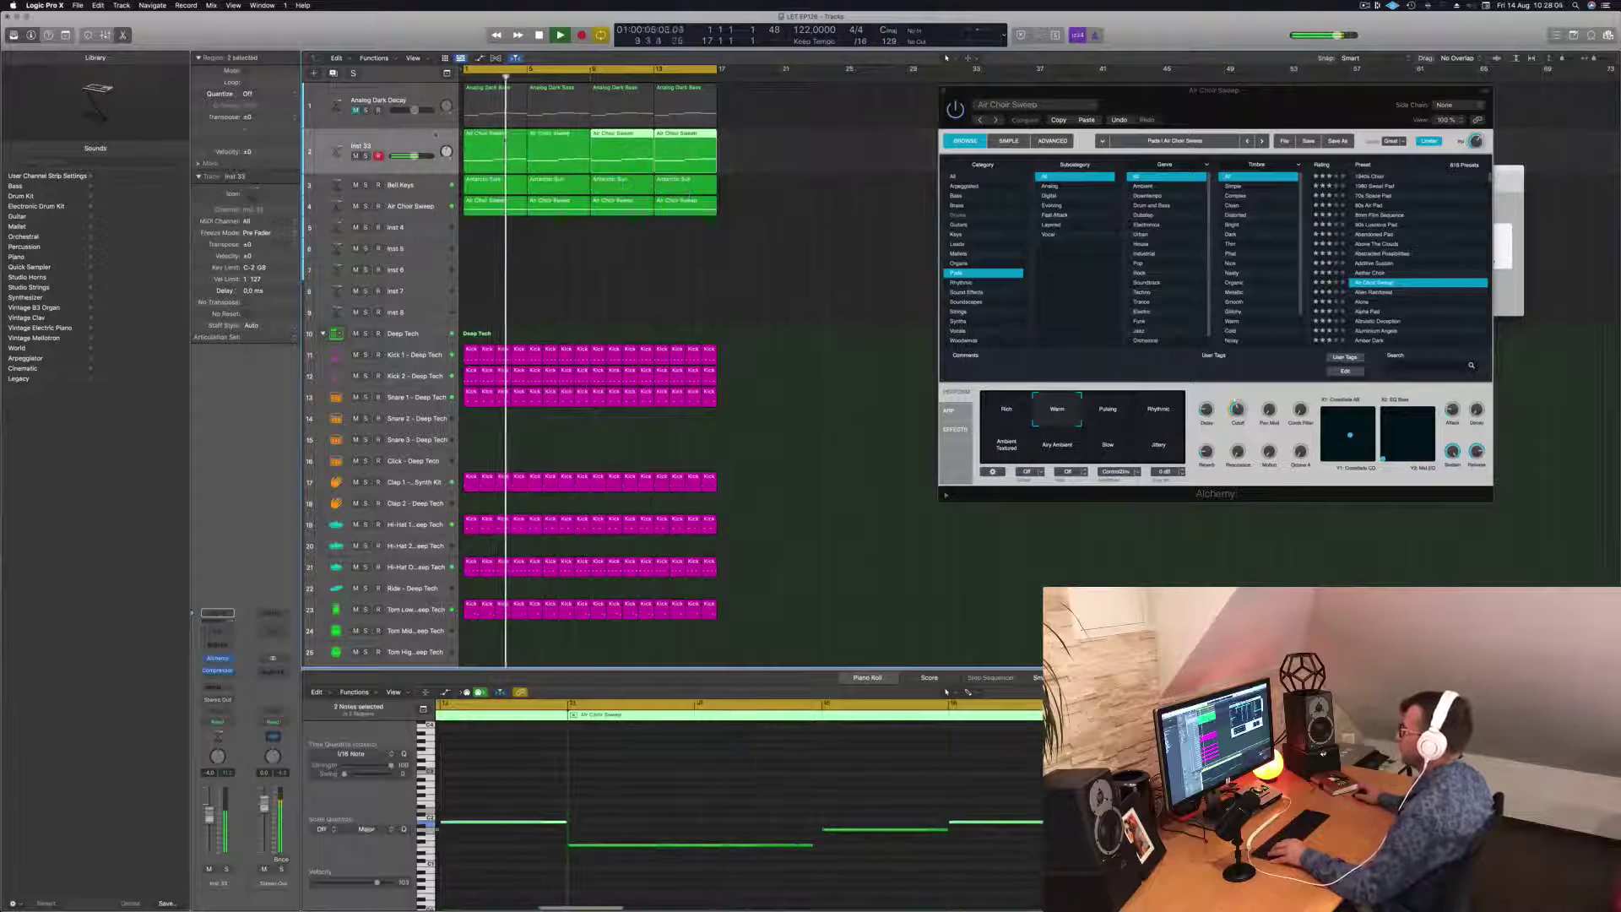
{"action": "left_click", "coordinate": [415, 139]}
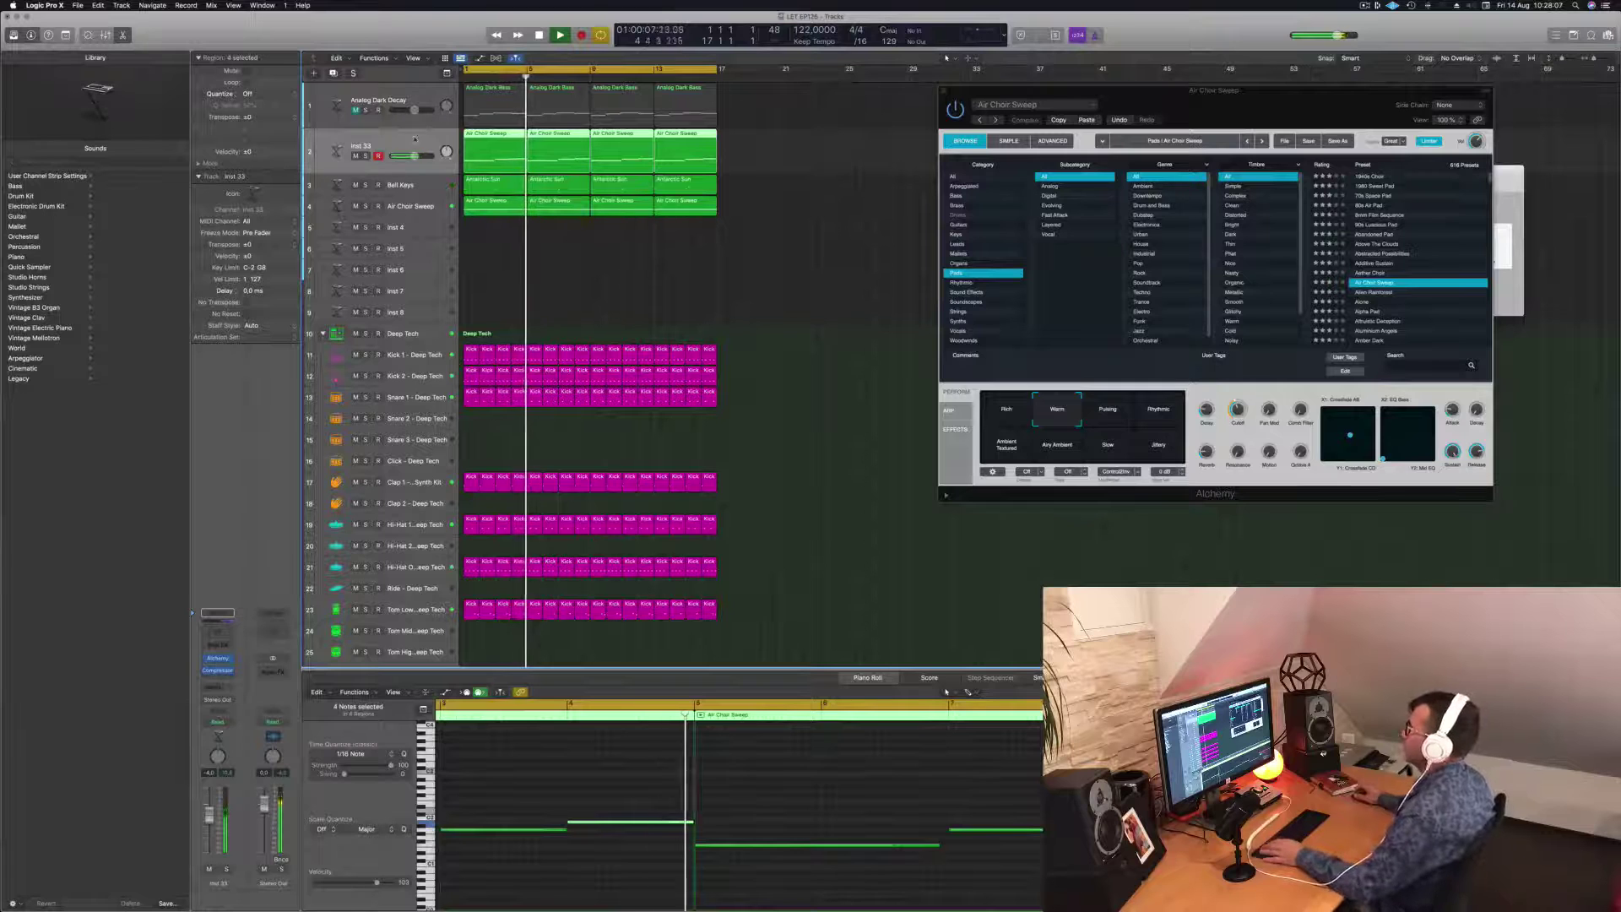
{"action": "key", "text": "Return"}
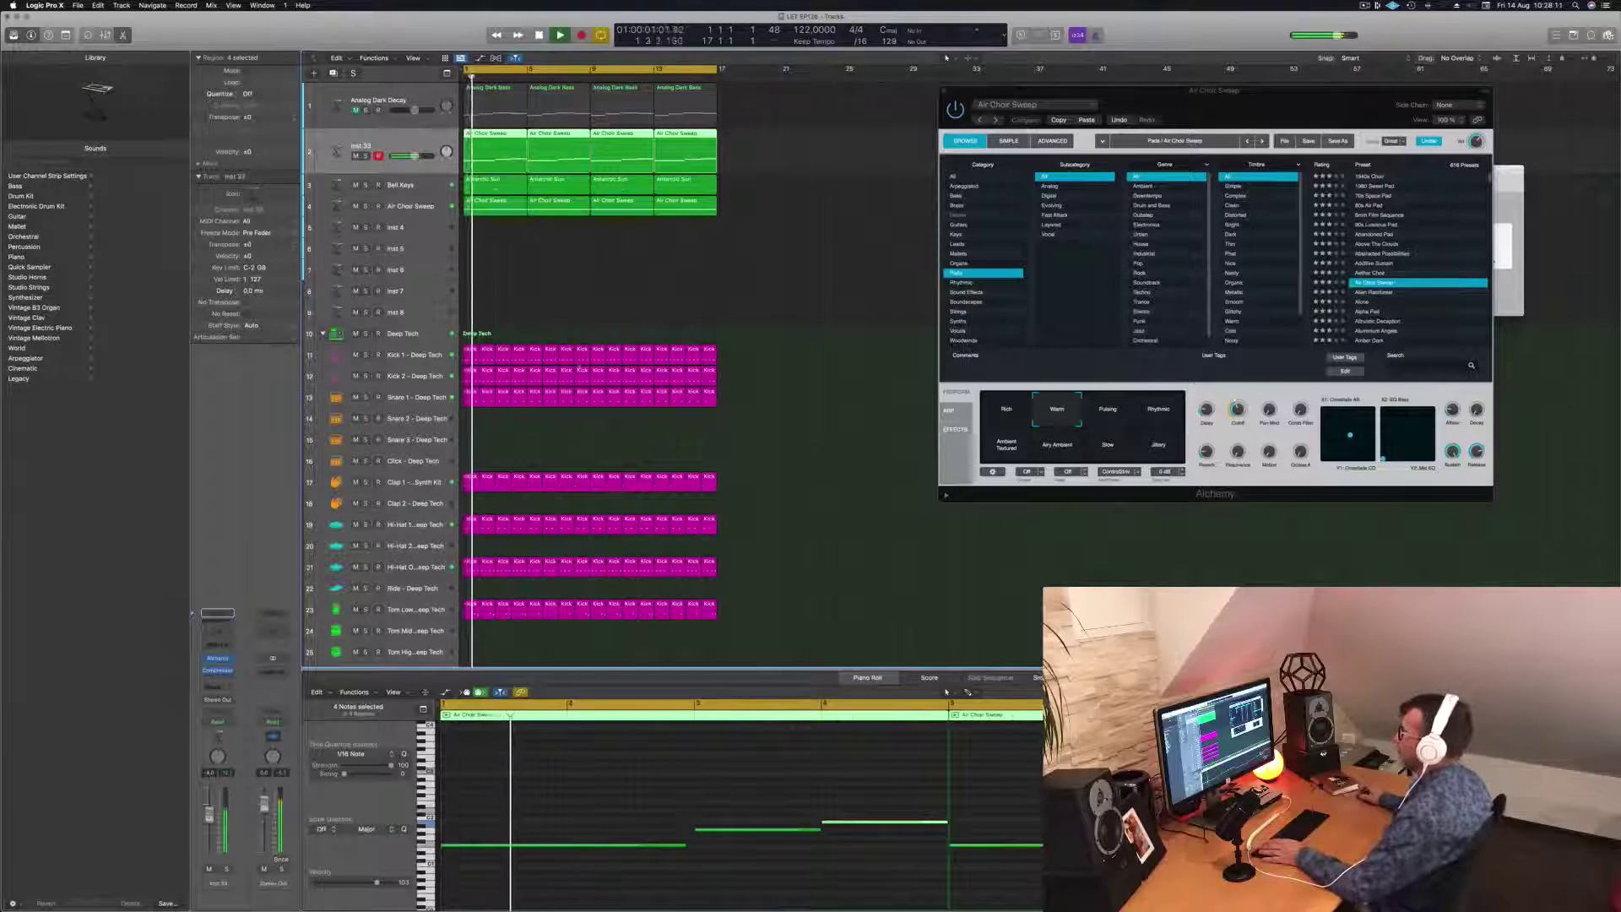
{"action": "left_click", "coordinate": [626, 269]}
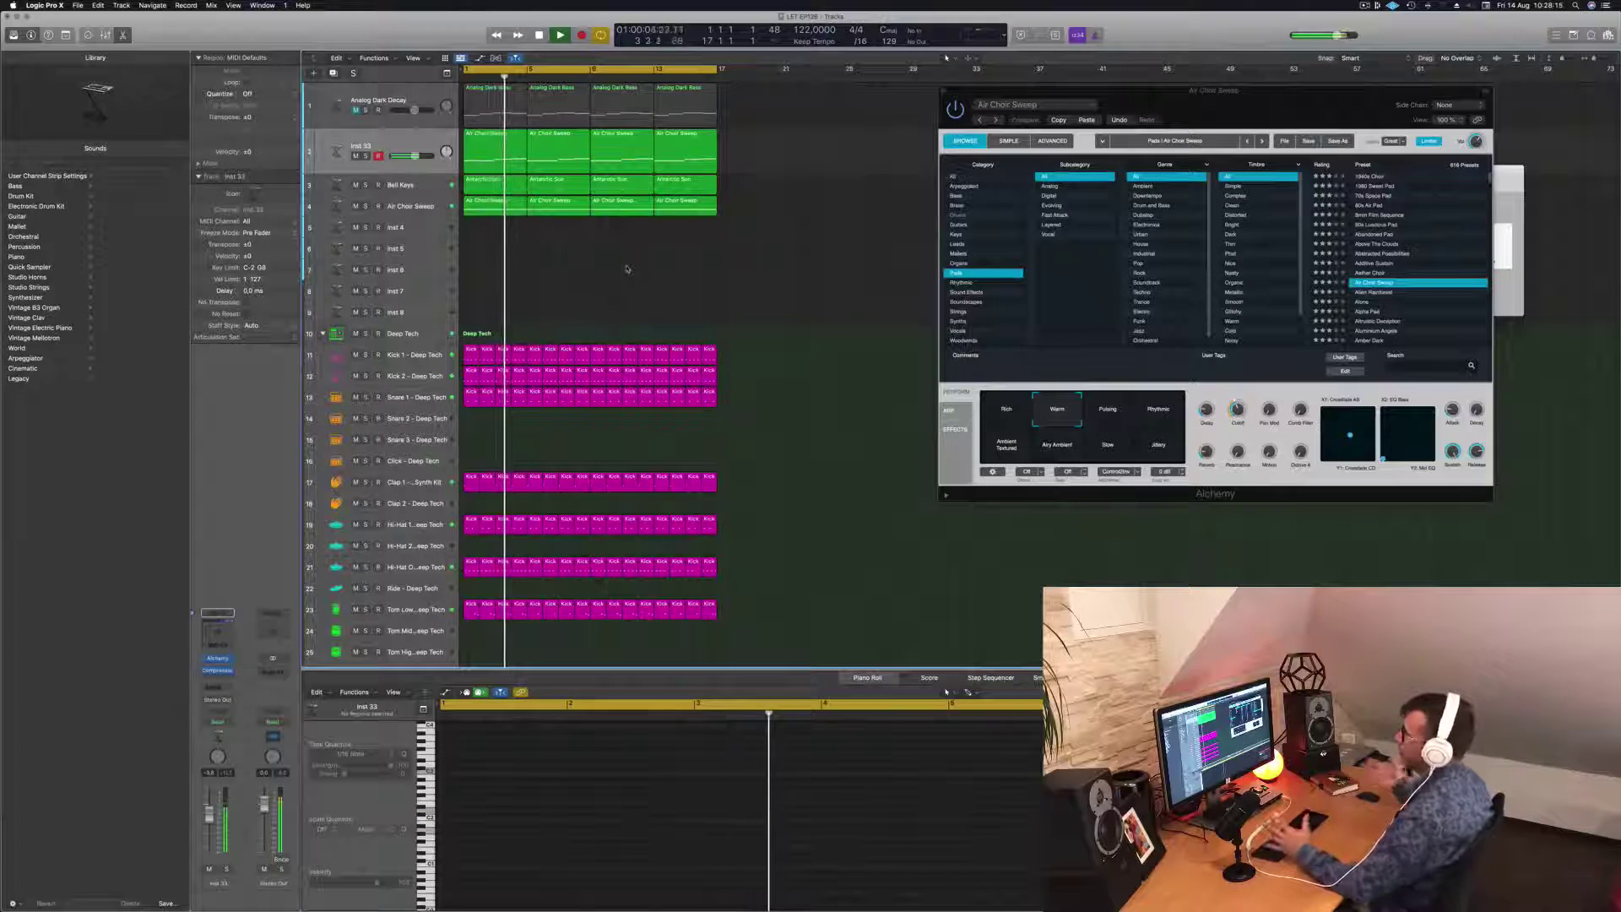
Step: Duplicate the Inst 33 track and copy its first region onto the new track
{"action": "left_click", "coordinate": [427, 143]}
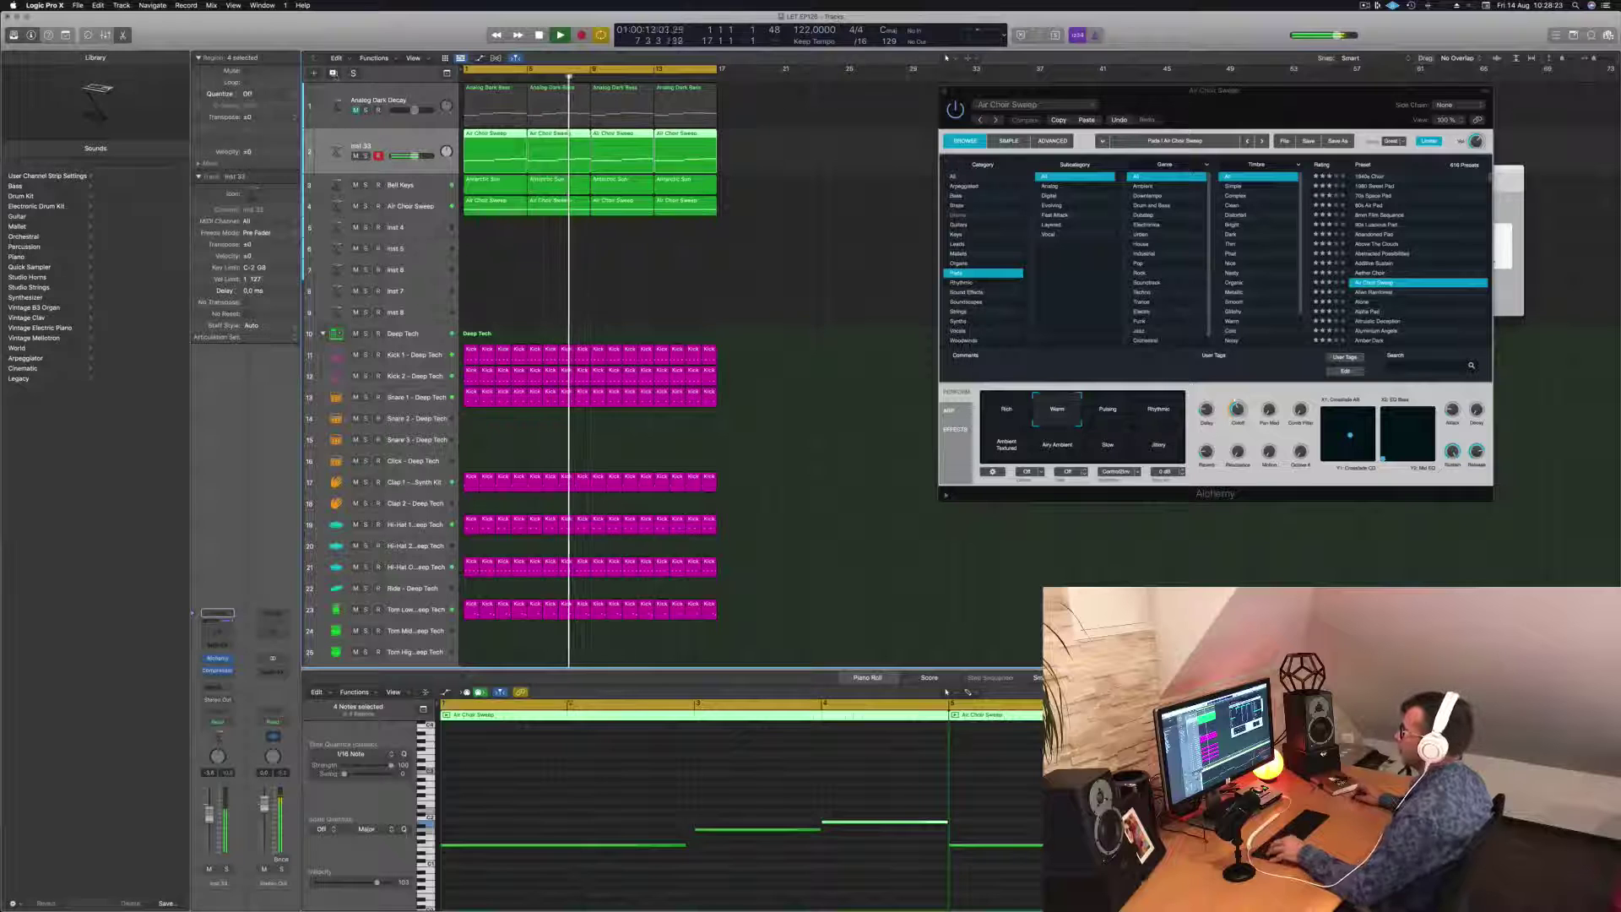
{"action": "key", "text": "super+d"}
{"action": "key", "text": "Return"}
{"action": "left_click", "coordinate": [490, 157]}
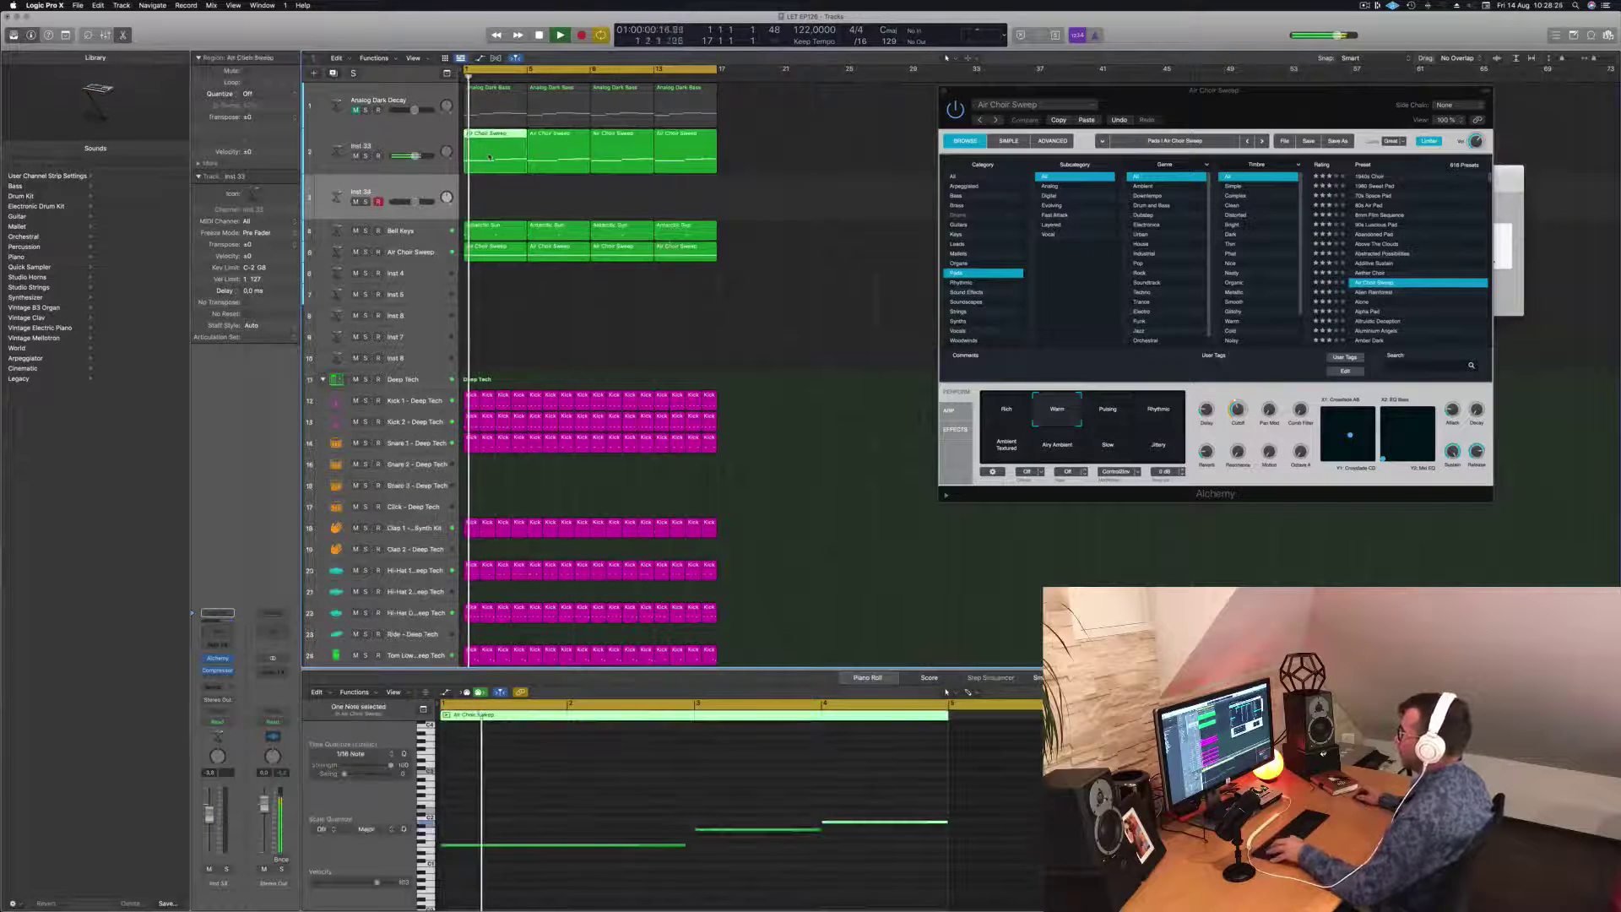
{"action": "left_click_drag", "start_coordinate": [489, 157], "coordinate": [489, 201]}
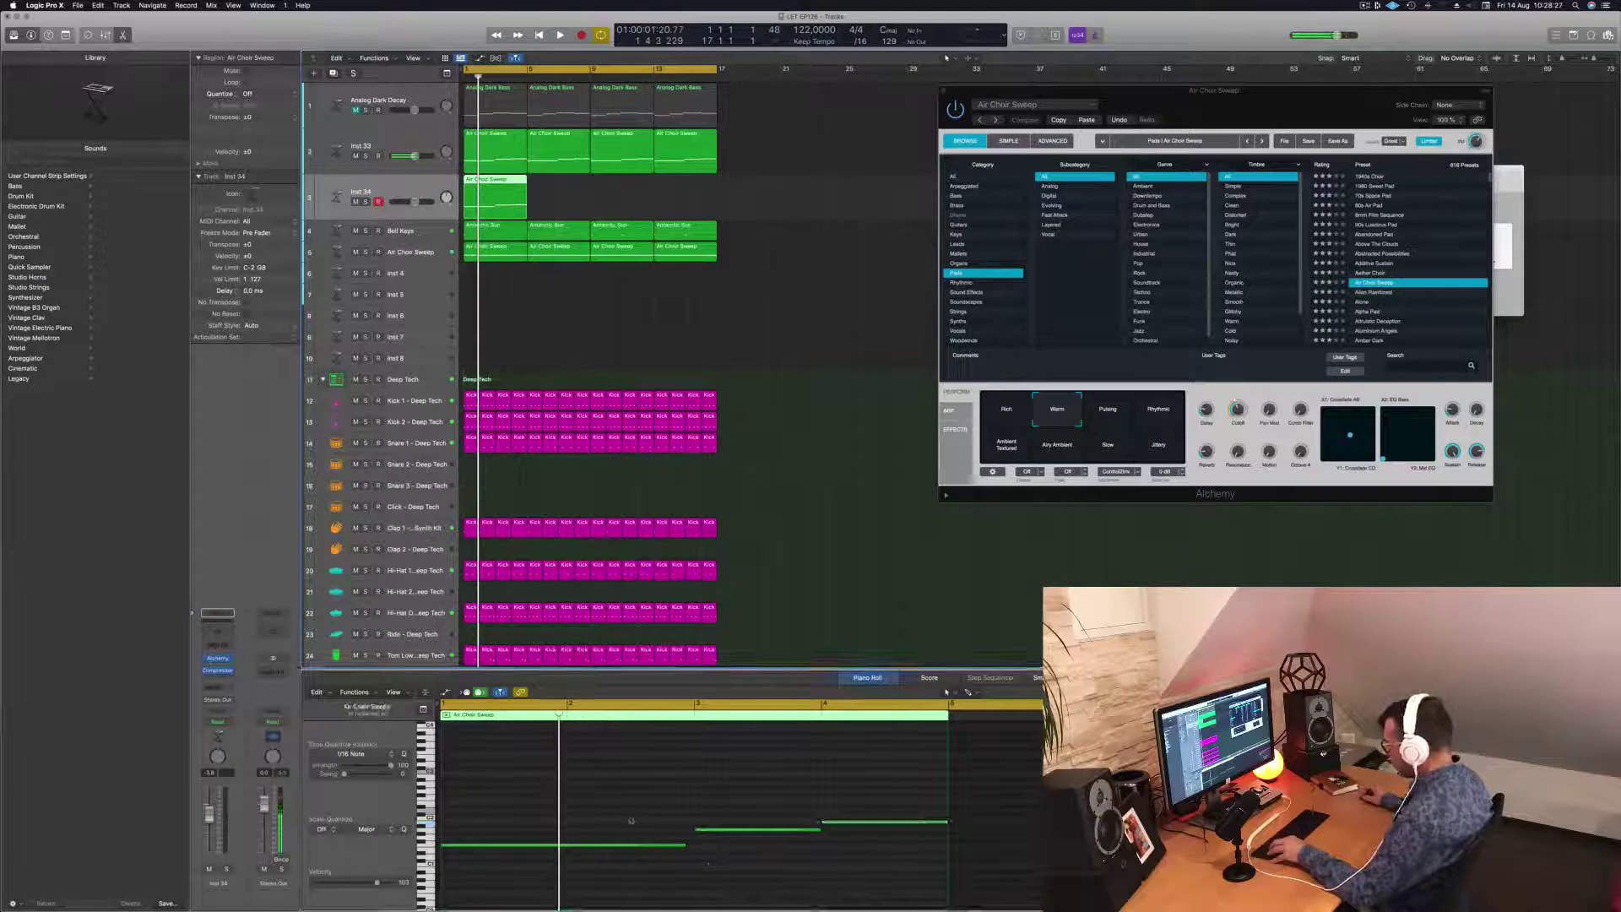
Step: Shorten the first note of the new track's region to one and a half beats and copy it to the first bar's fourth beat
{"action": "left_click_drag", "start_coordinate": [675, 845], "coordinate": [573, 847]}
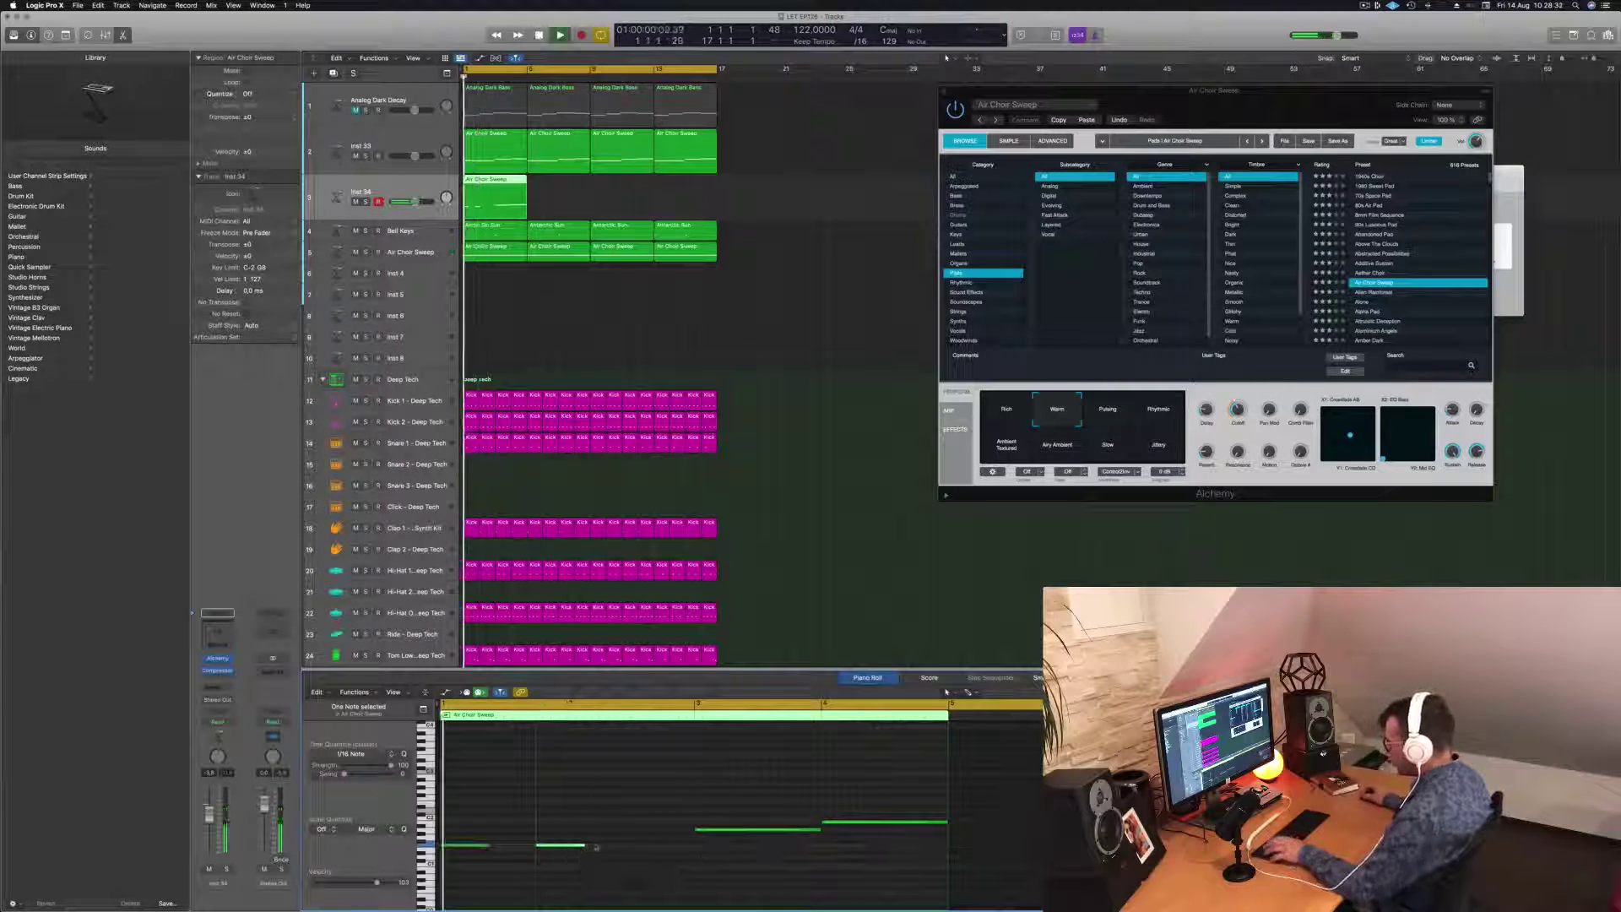
{"action": "key", "text": "space"}
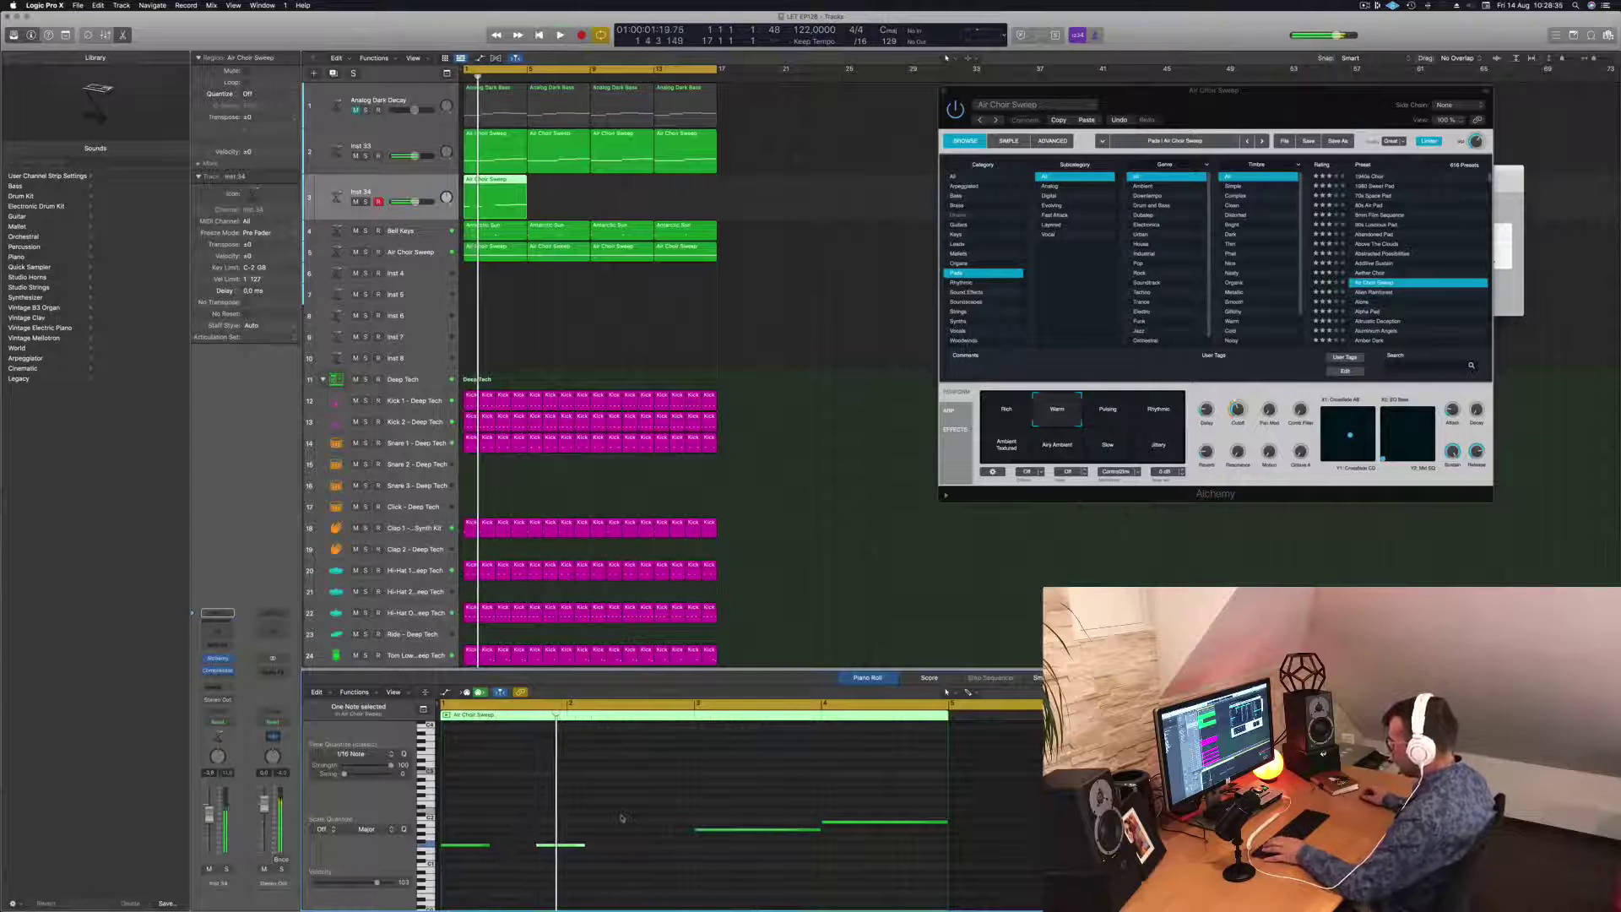
Step: Load the Space Brass preset from the Brass category in the new track's Alchemy and audition it with the loop
{"action": "left_click", "coordinate": [400, 189]}
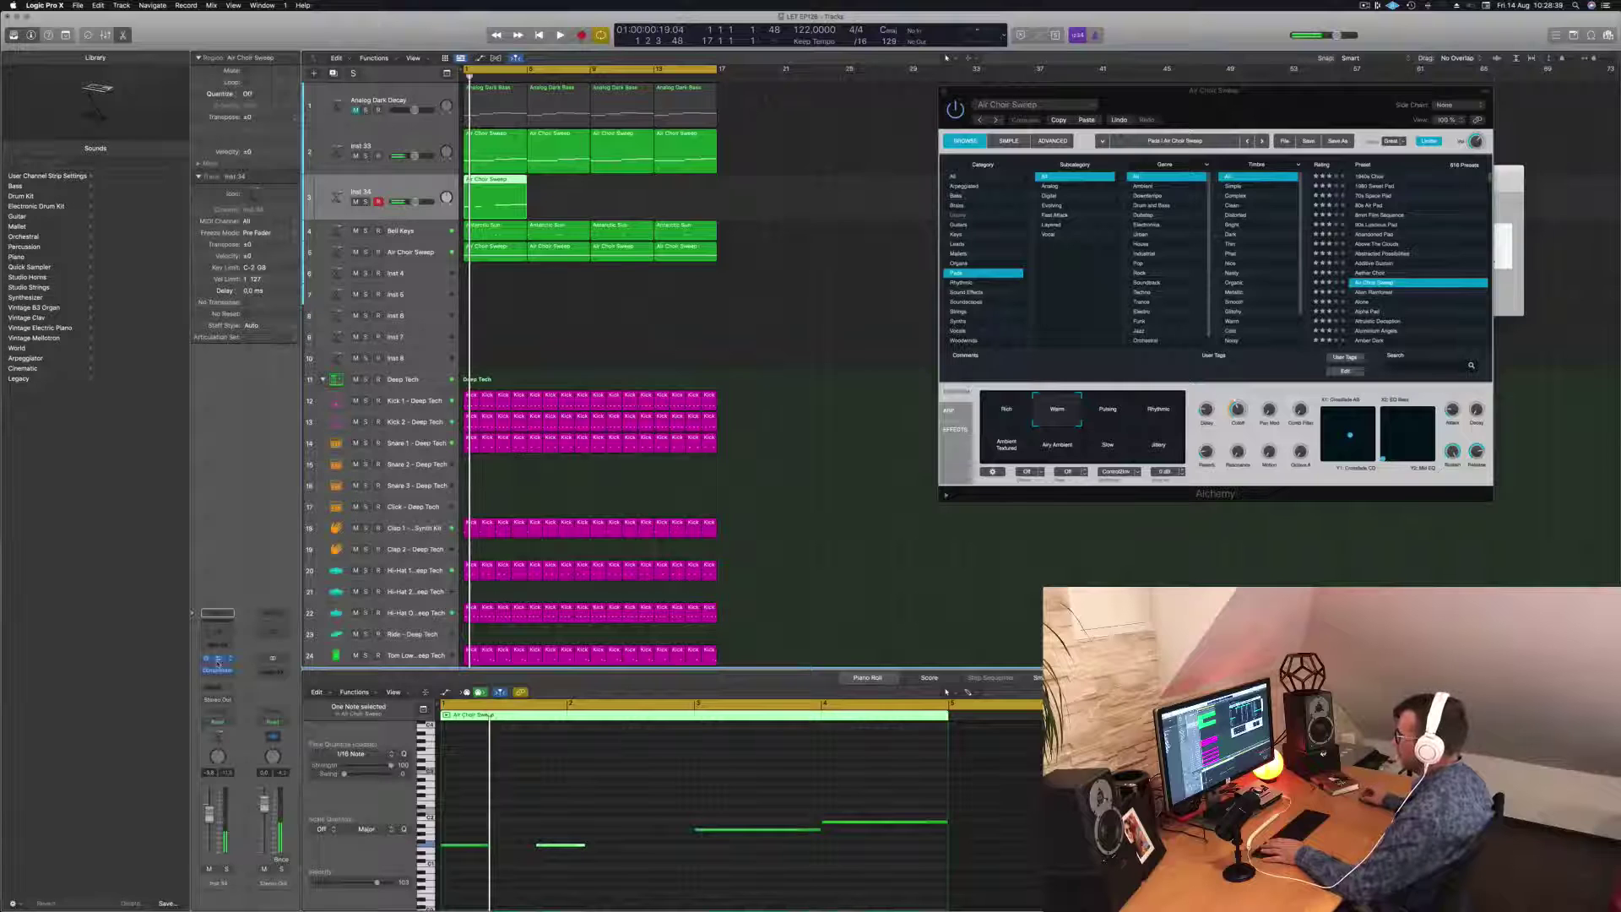
{"action": "left_click", "coordinate": [218, 658]}
{"action": "left_click_drag", "start_coordinate": [794, 129], "coordinate": [799, 125]}
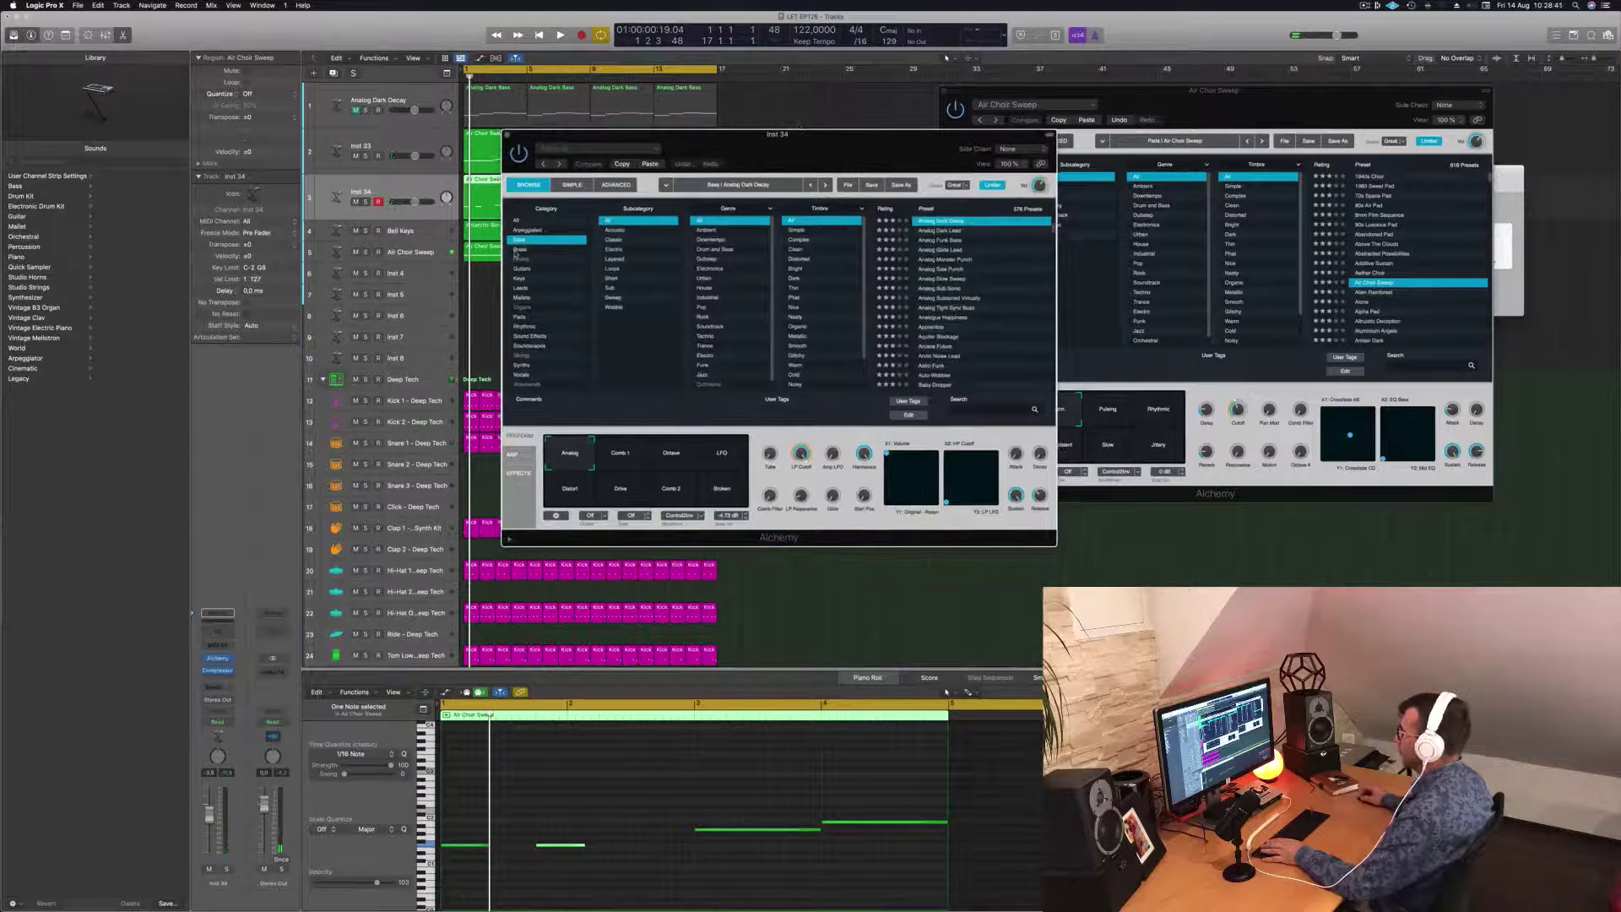
{"action": "left_click", "coordinate": [519, 250]}
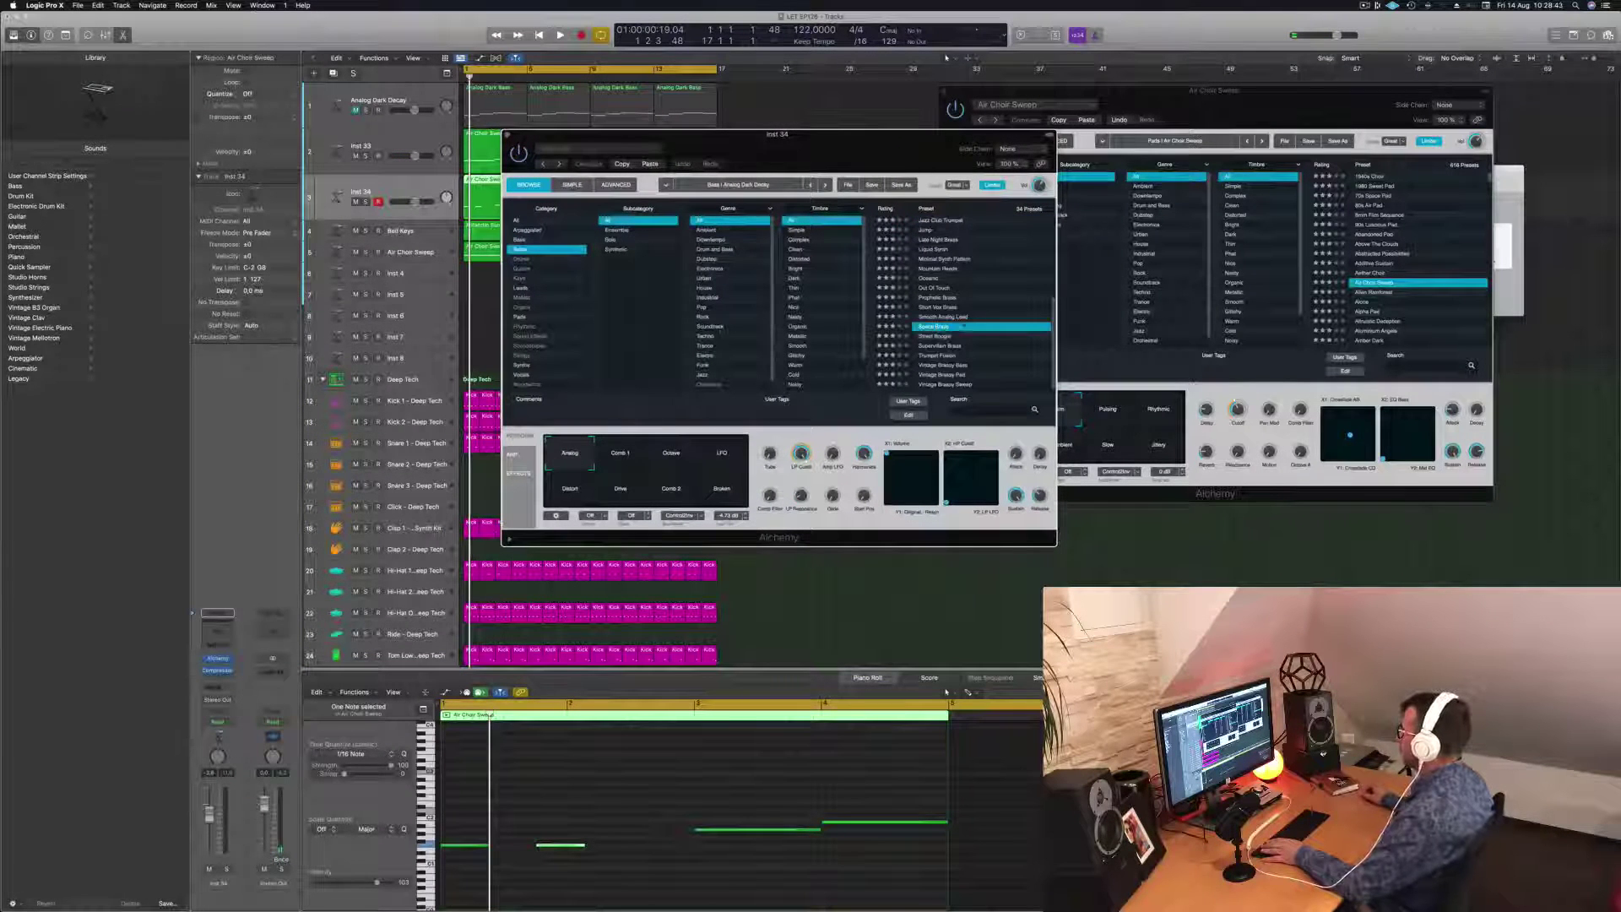
{"action": "left_click_drag", "start_coordinate": [866, 142], "coordinate": [1115, 158]}
{"action": "key", "text": "space"}
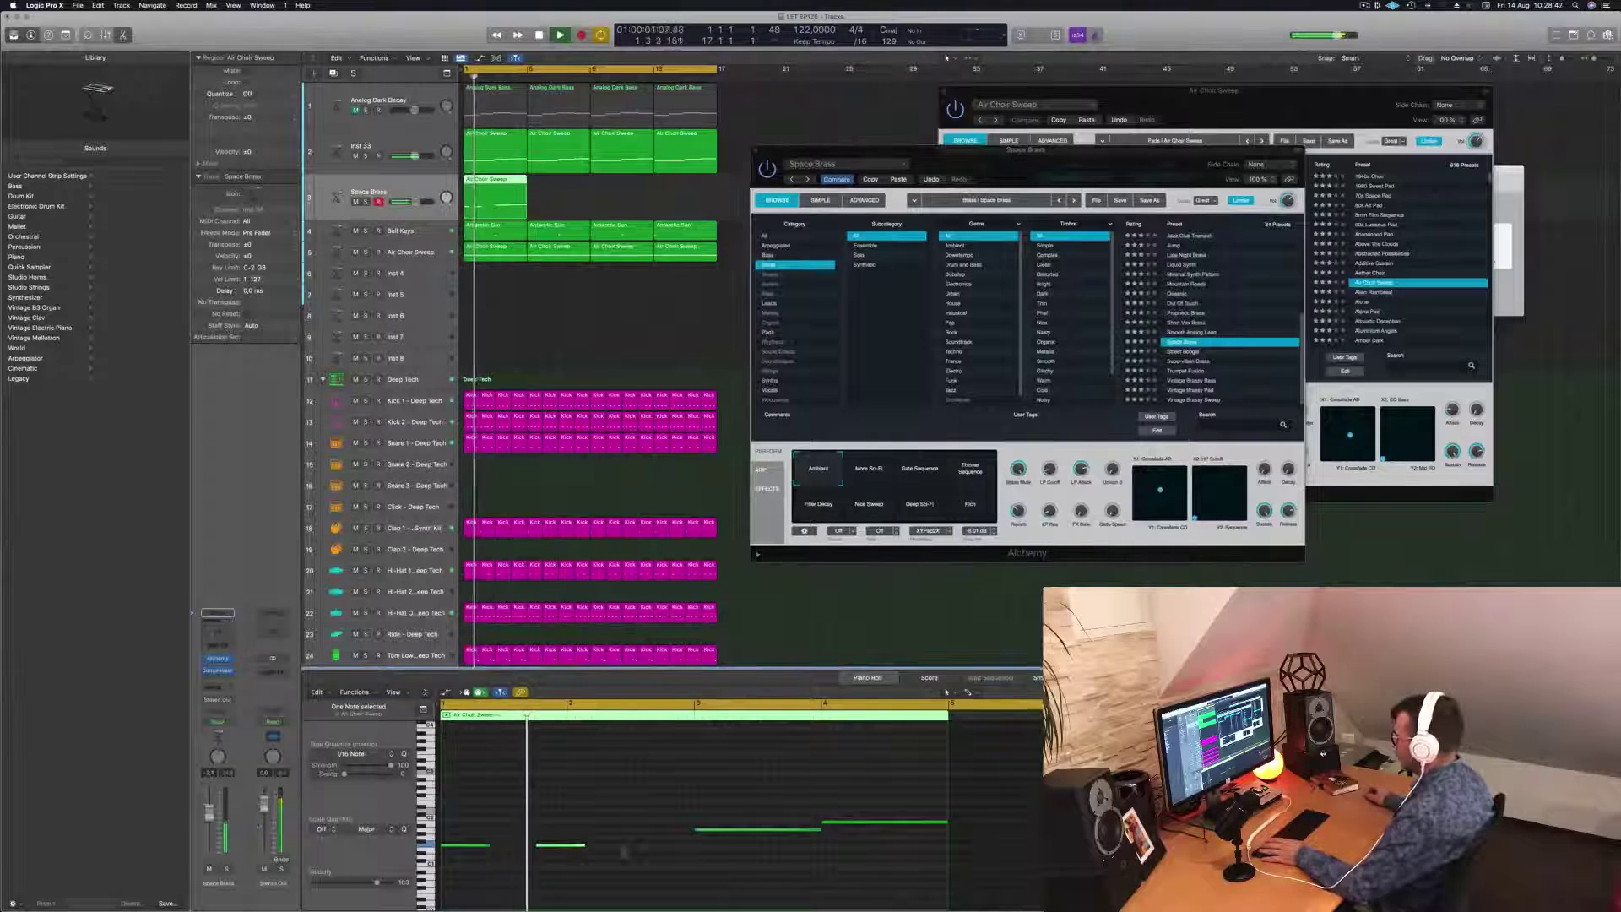
{"action": "key", "text": "space"}
{"action": "key", "text": "space"}
Step: Transpose all four notes in the region up two octaves, then back down one octave, while listening to the loop
{"action": "left_click_drag", "start_coordinate": [474, 799], "coordinate": [854, 866]}
{"action": "key", "text": "space"}
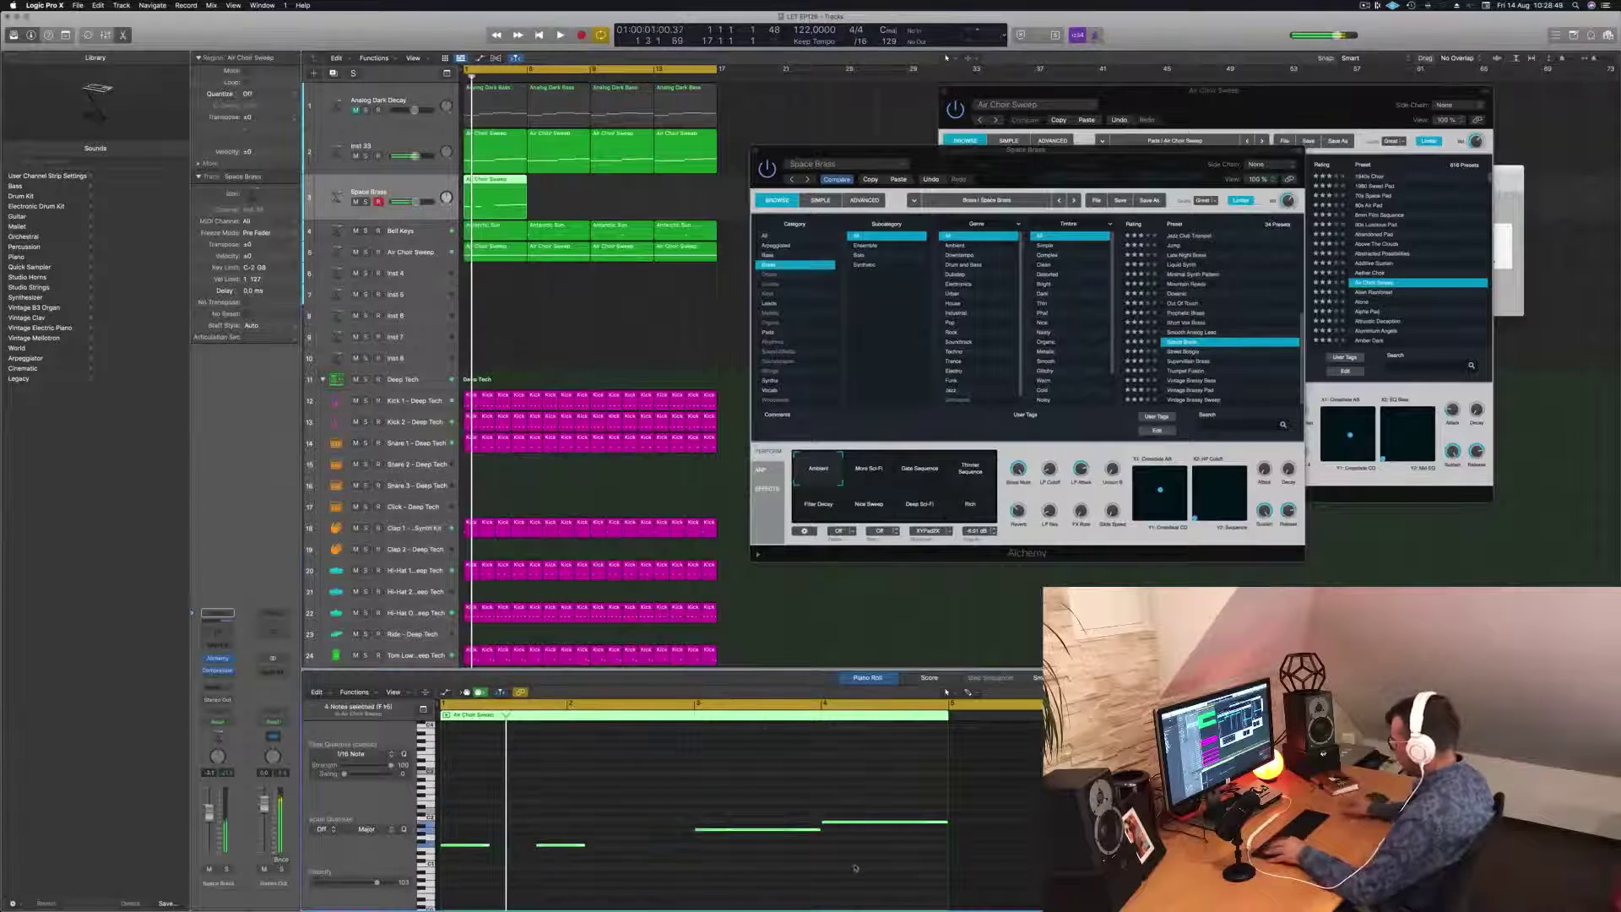
{"action": "key", "text": "alt+shift+Up"}
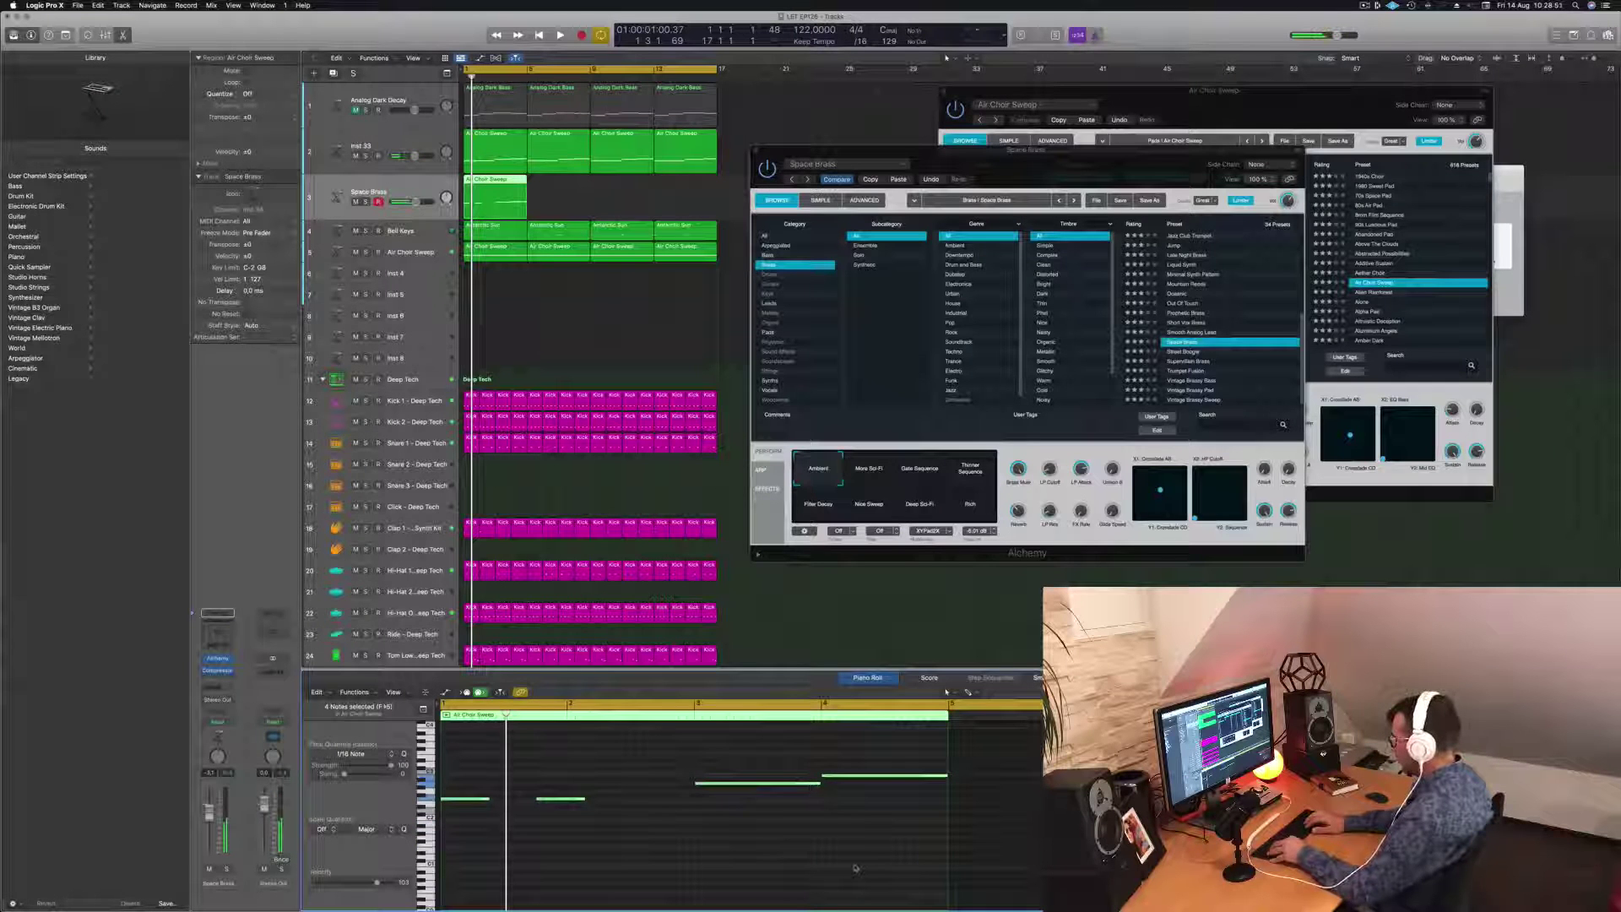
{"action": "key", "text": "space"}
{"action": "key", "text": "alt+shift+Up"}
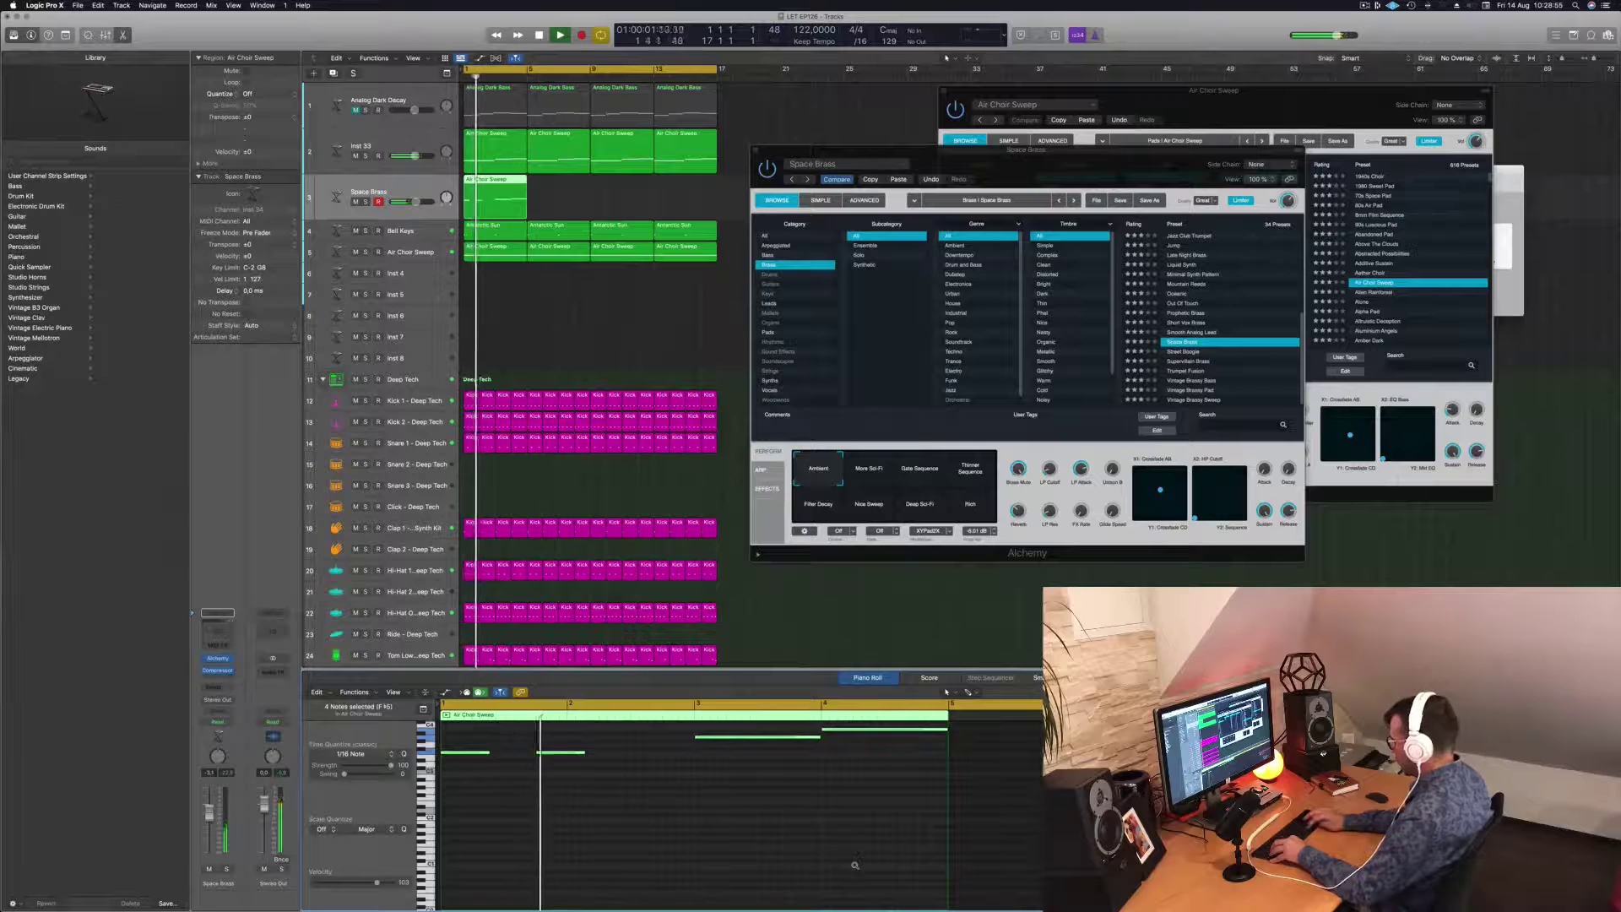
{"action": "key", "text": "alt+shift+Down"}
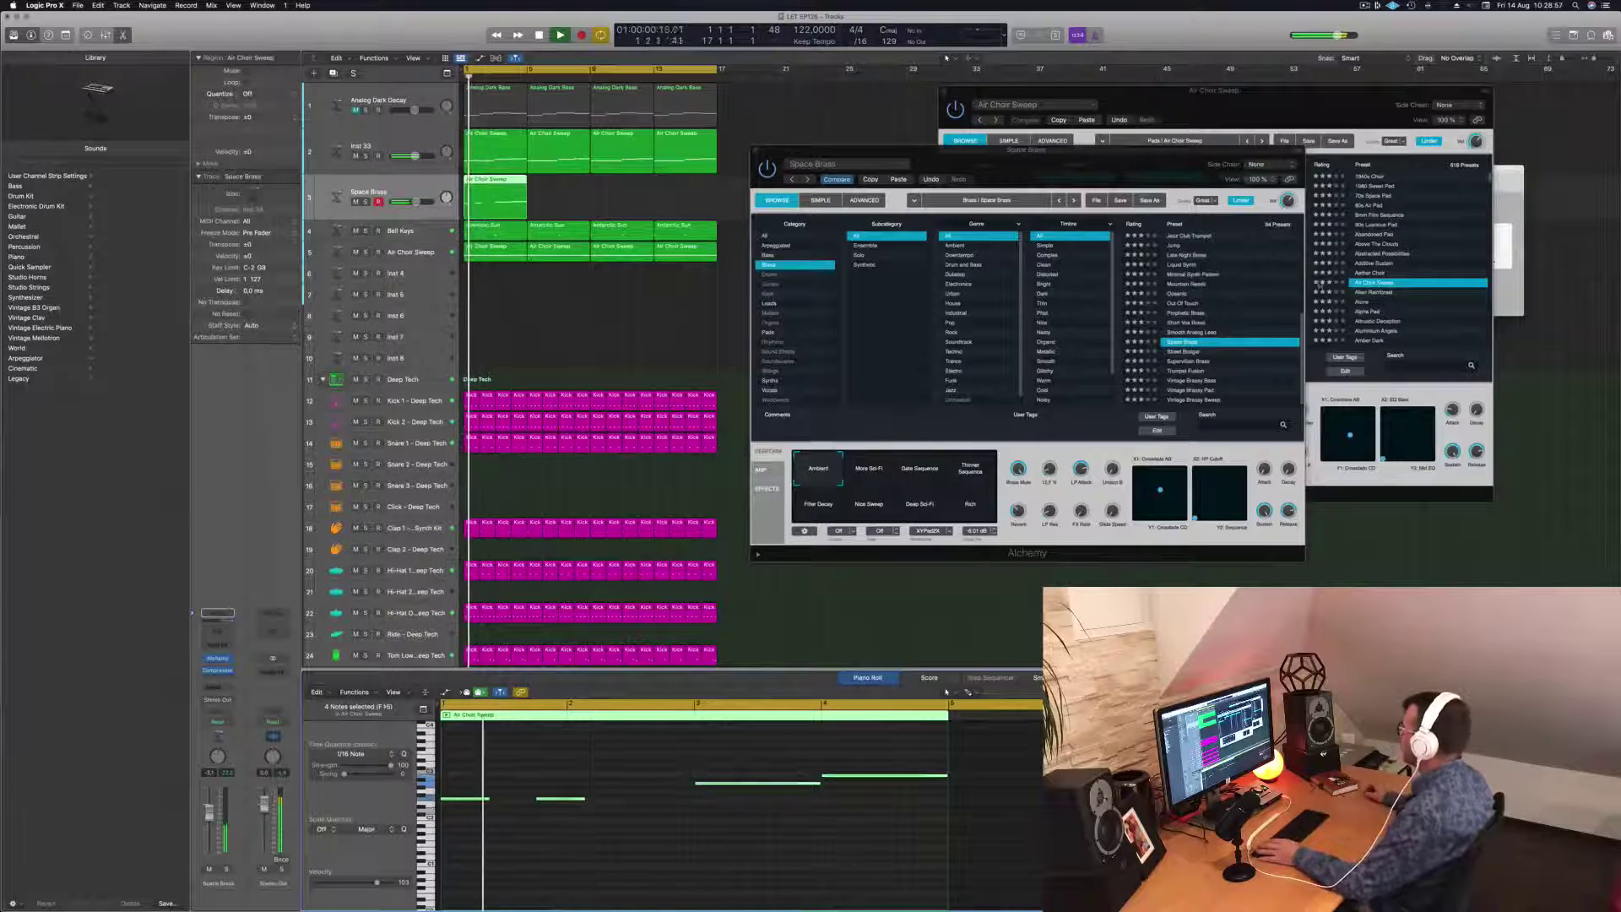
Step: Switch the new track's Alchemy preset to Liquid Synth and audition it with the loop
{"action": "left_click", "coordinate": [1183, 265]}
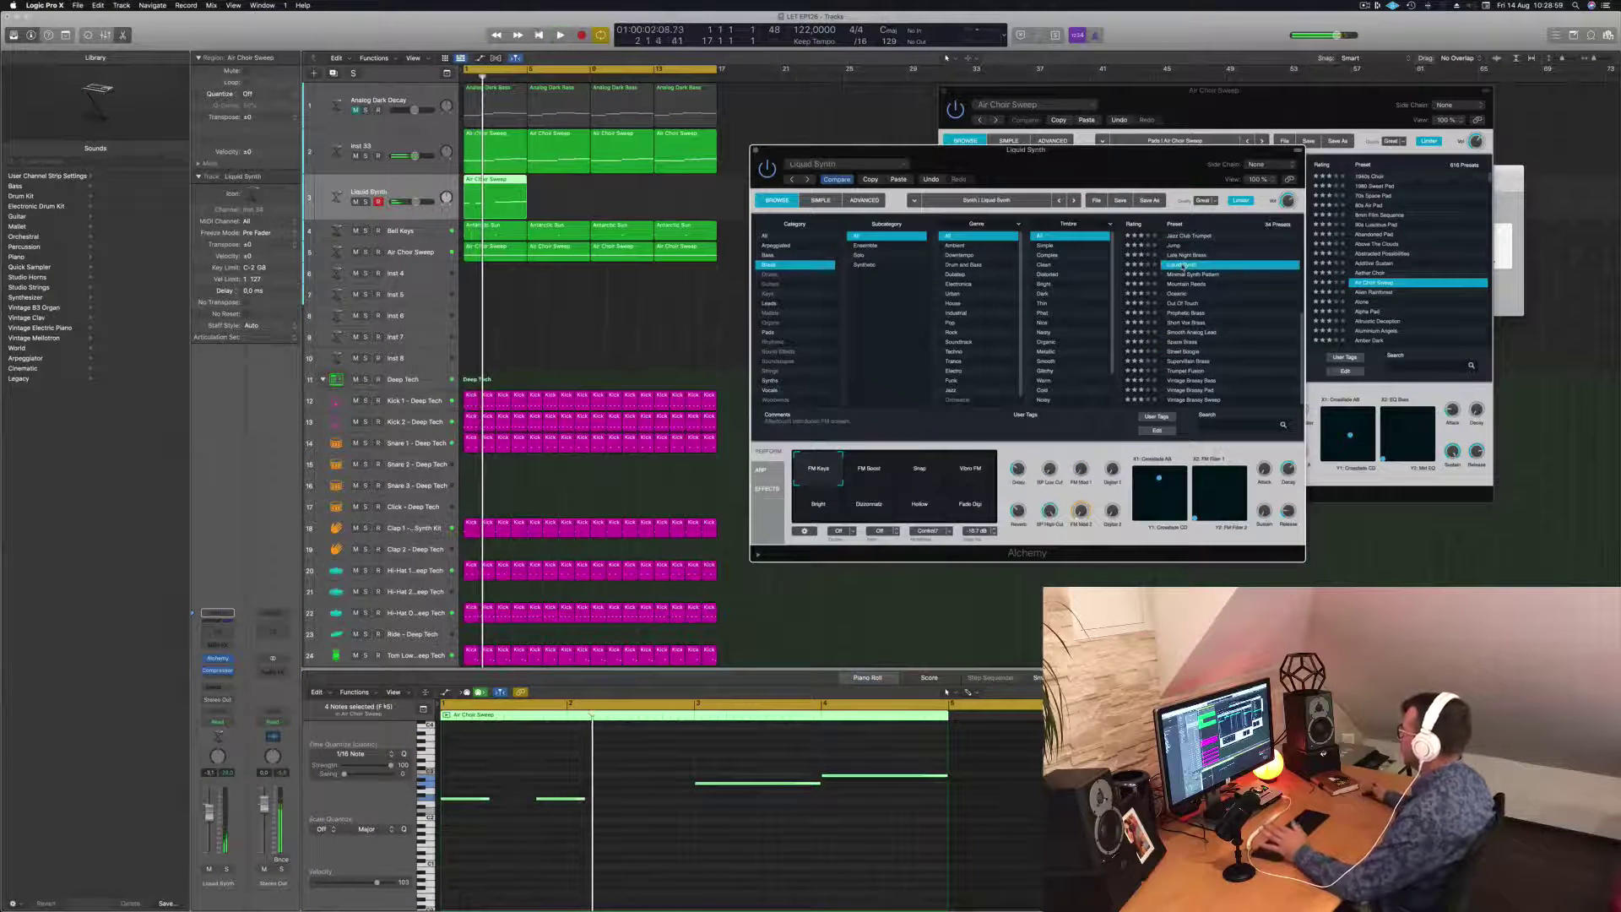
{"action": "scroll", "coordinate": [1199, 287], "scroll_direction": "up", "scroll_amount": 3}
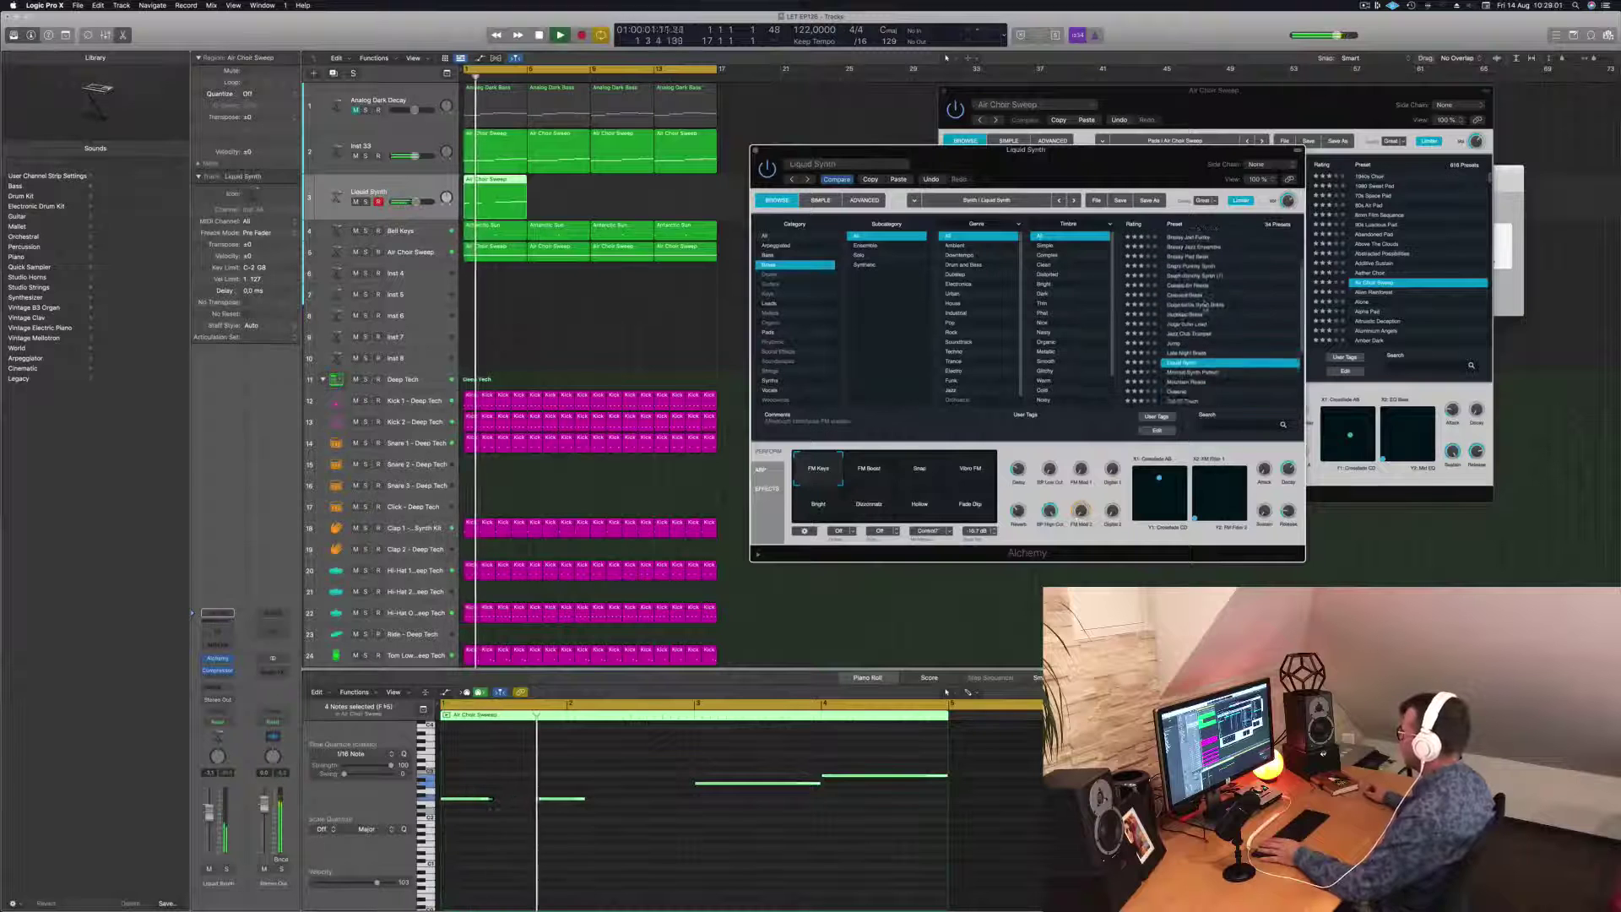
{"action": "scroll", "coordinate": [1207, 307], "scroll_direction": "up", "scroll_amount": 3}
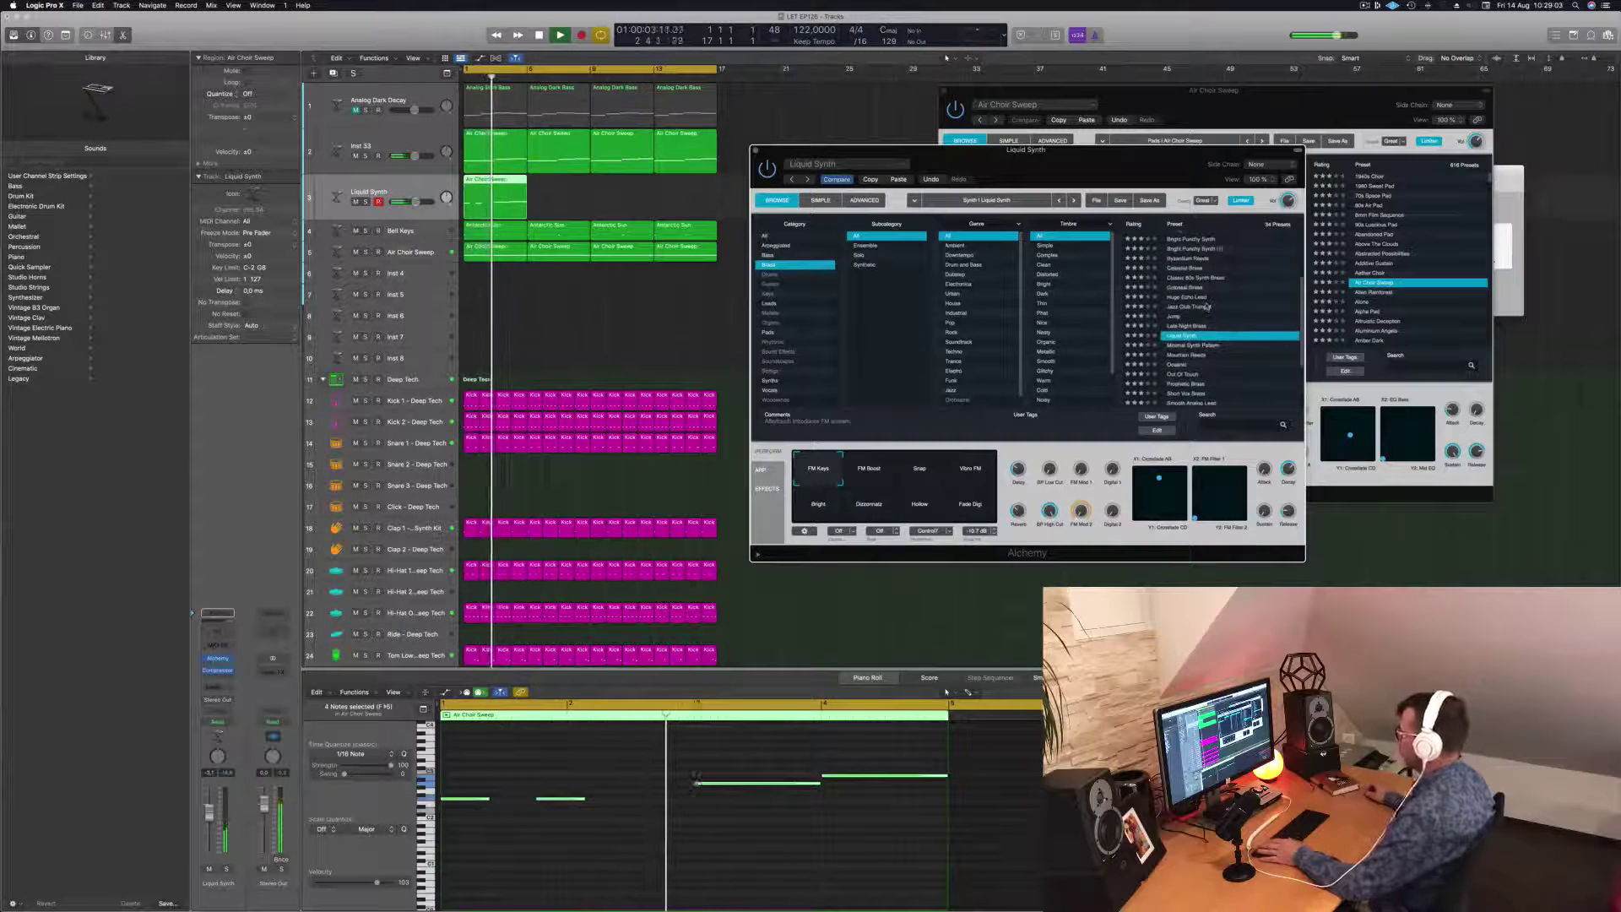
{"action": "key", "text": "space"}
Step: Shorten all four notes of the Liquid Synth region to one beat each
{"action": "left_click", "coordinate": [809, 797]}
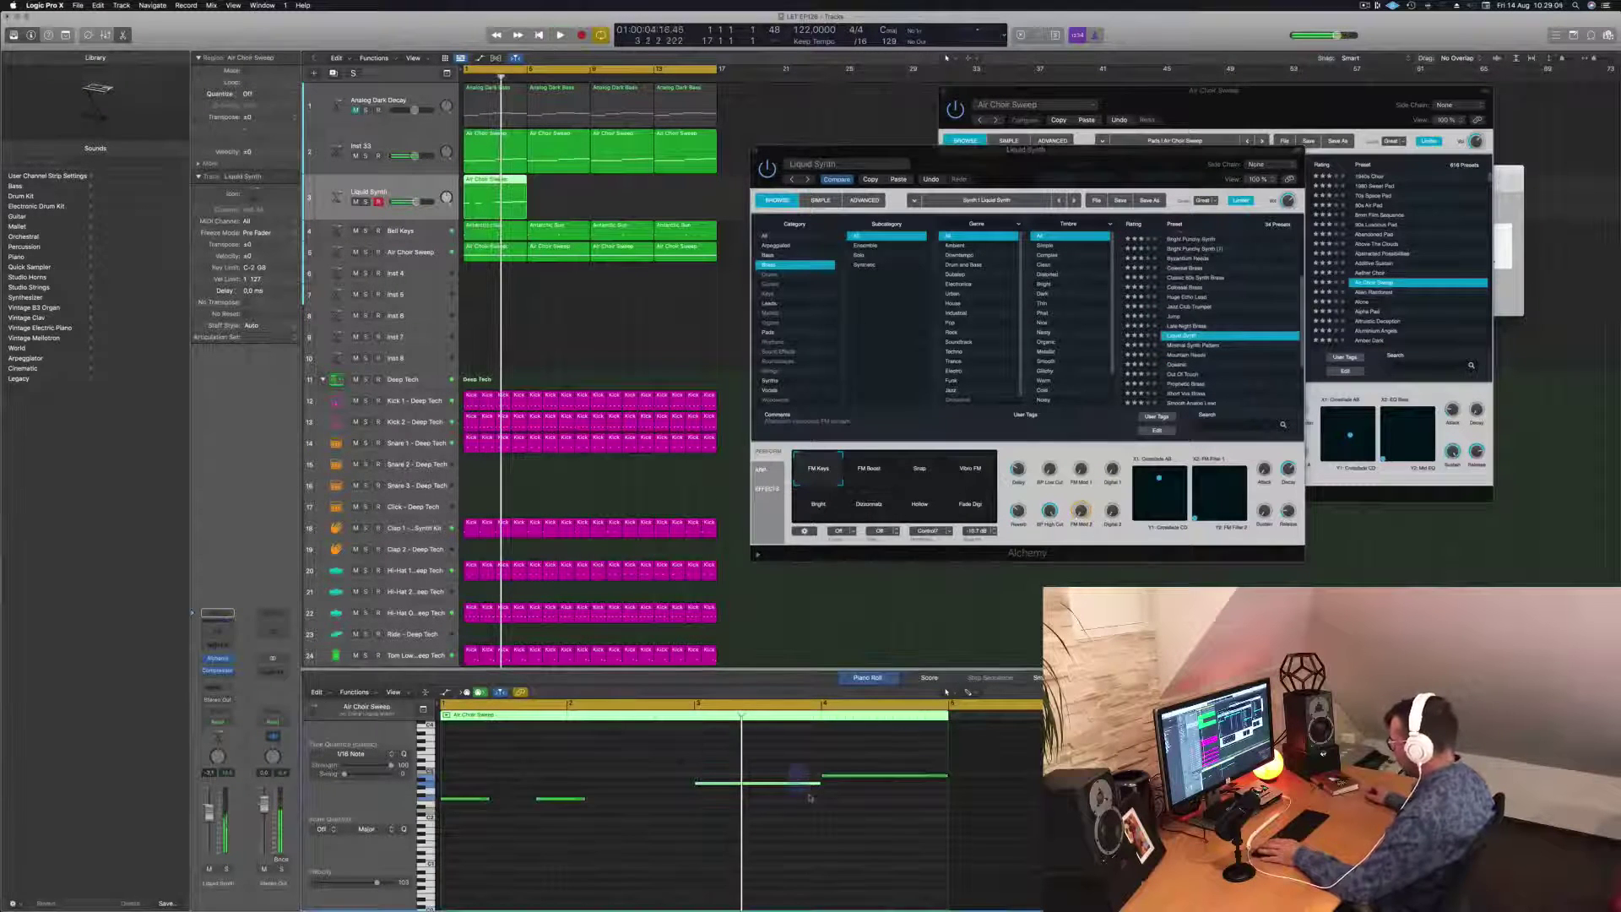
{"action": "left_click", "coordinate": [931, 772]}
{"action": "left_click_drag", "start_coordinate": [947, 775], "coordinate": [851, 775]}
{"action": "key", "text": "space"}
{"action": "left_click_drag", "start_coordinate": [486, 795], "coordinate": [586, 836]}
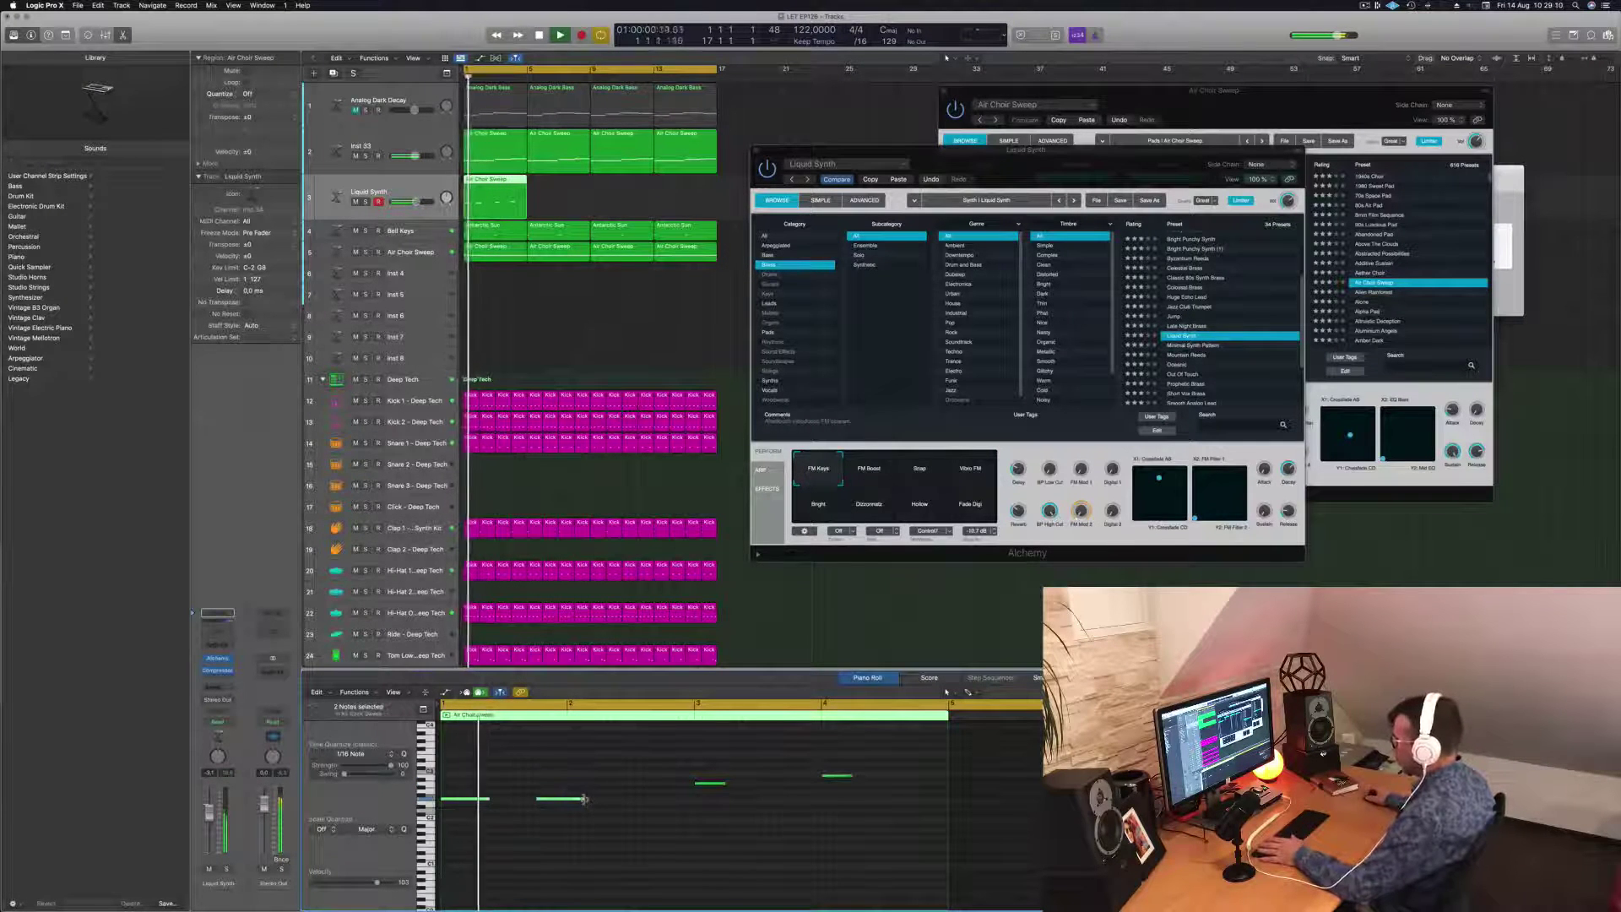
{"action": "left_click_drag", "start_coordinate": [584, 799], "coordinate": [572, 802]}
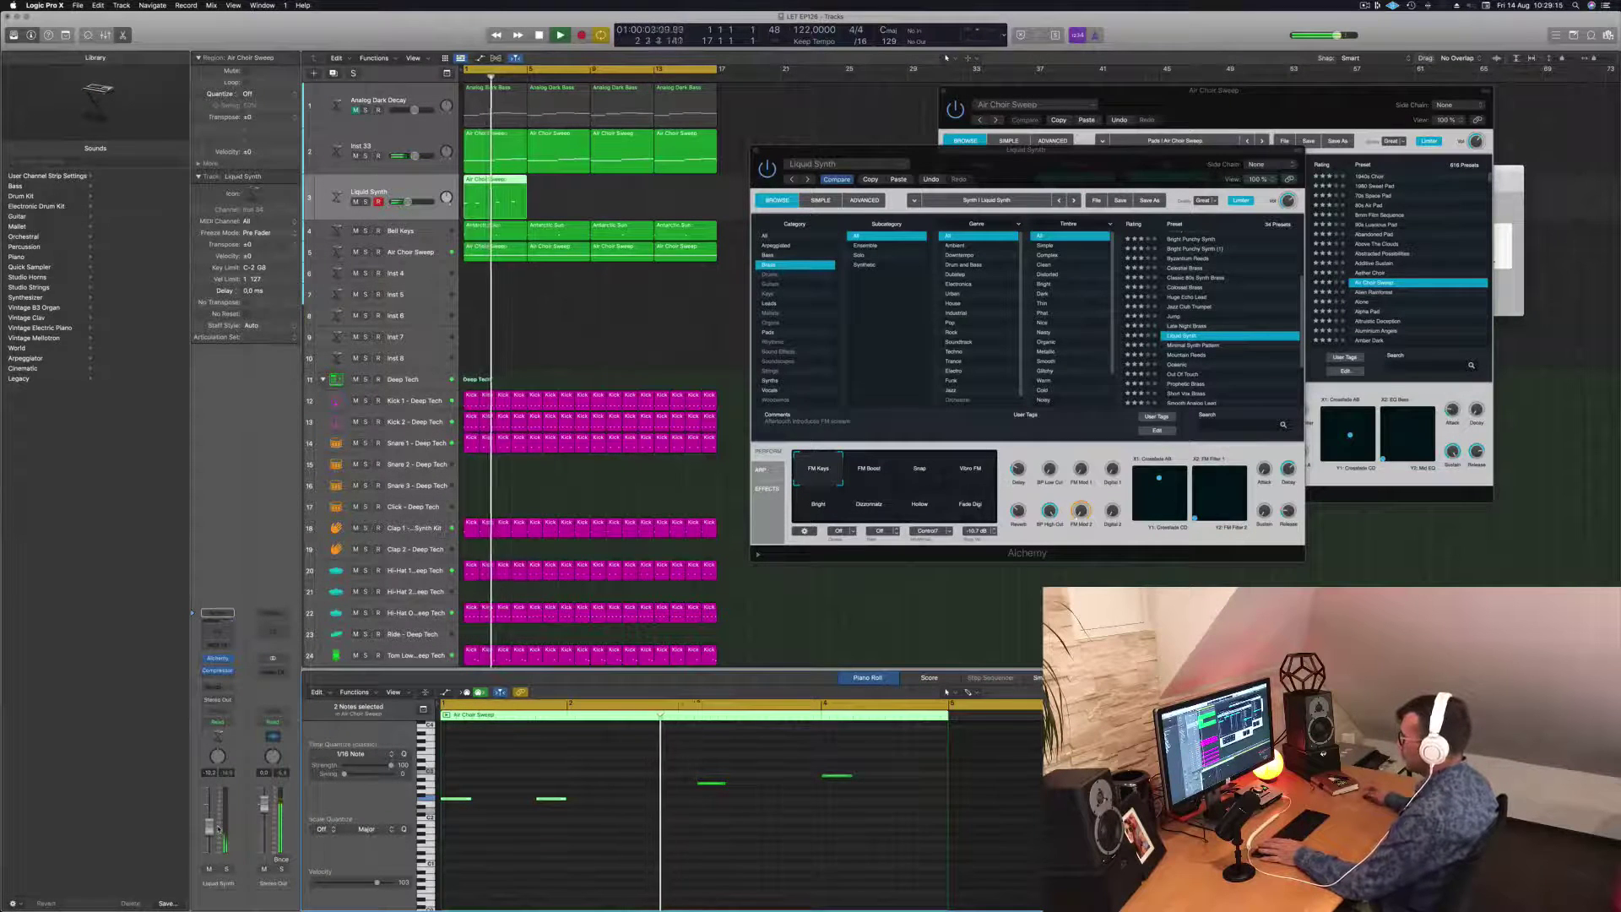
Step: Transpose all four notes of the Liquid Synth region down one octave
{"action": "left_click_drag", "start_coordinate": [454, 763], "coordinate": [893, 838]}
{"action": "key", "text": "alt+shift+Down"}
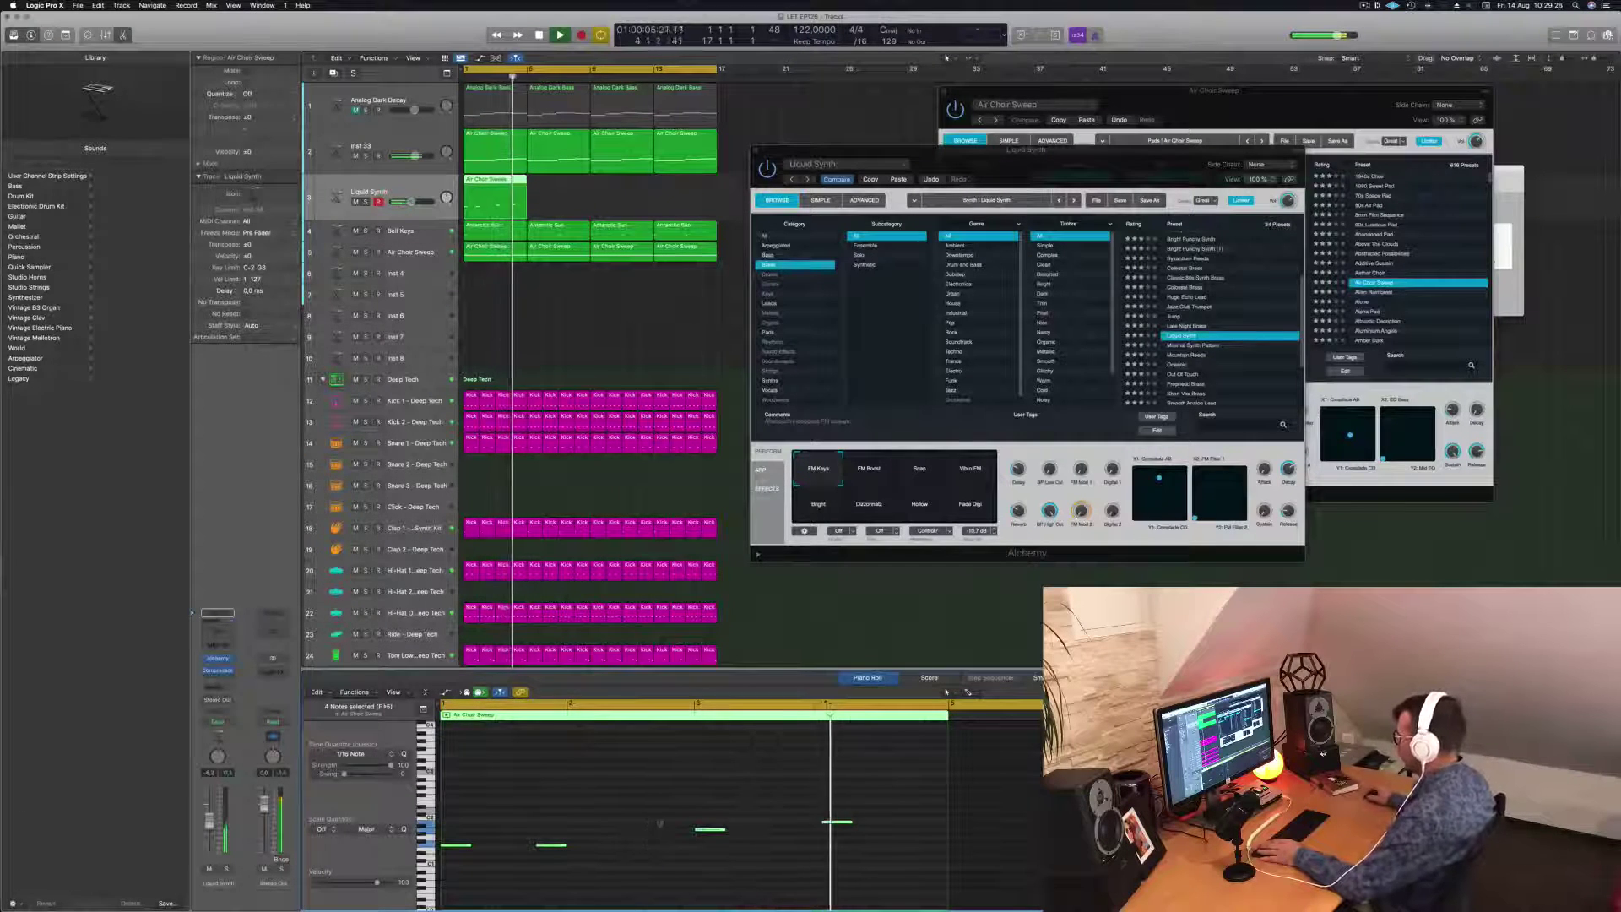
Step: Copy the Liquid Synth region's third note to the fourth beat of the third bar and play the loop
{"action": "left_click", "coordinate": [836, 821]}
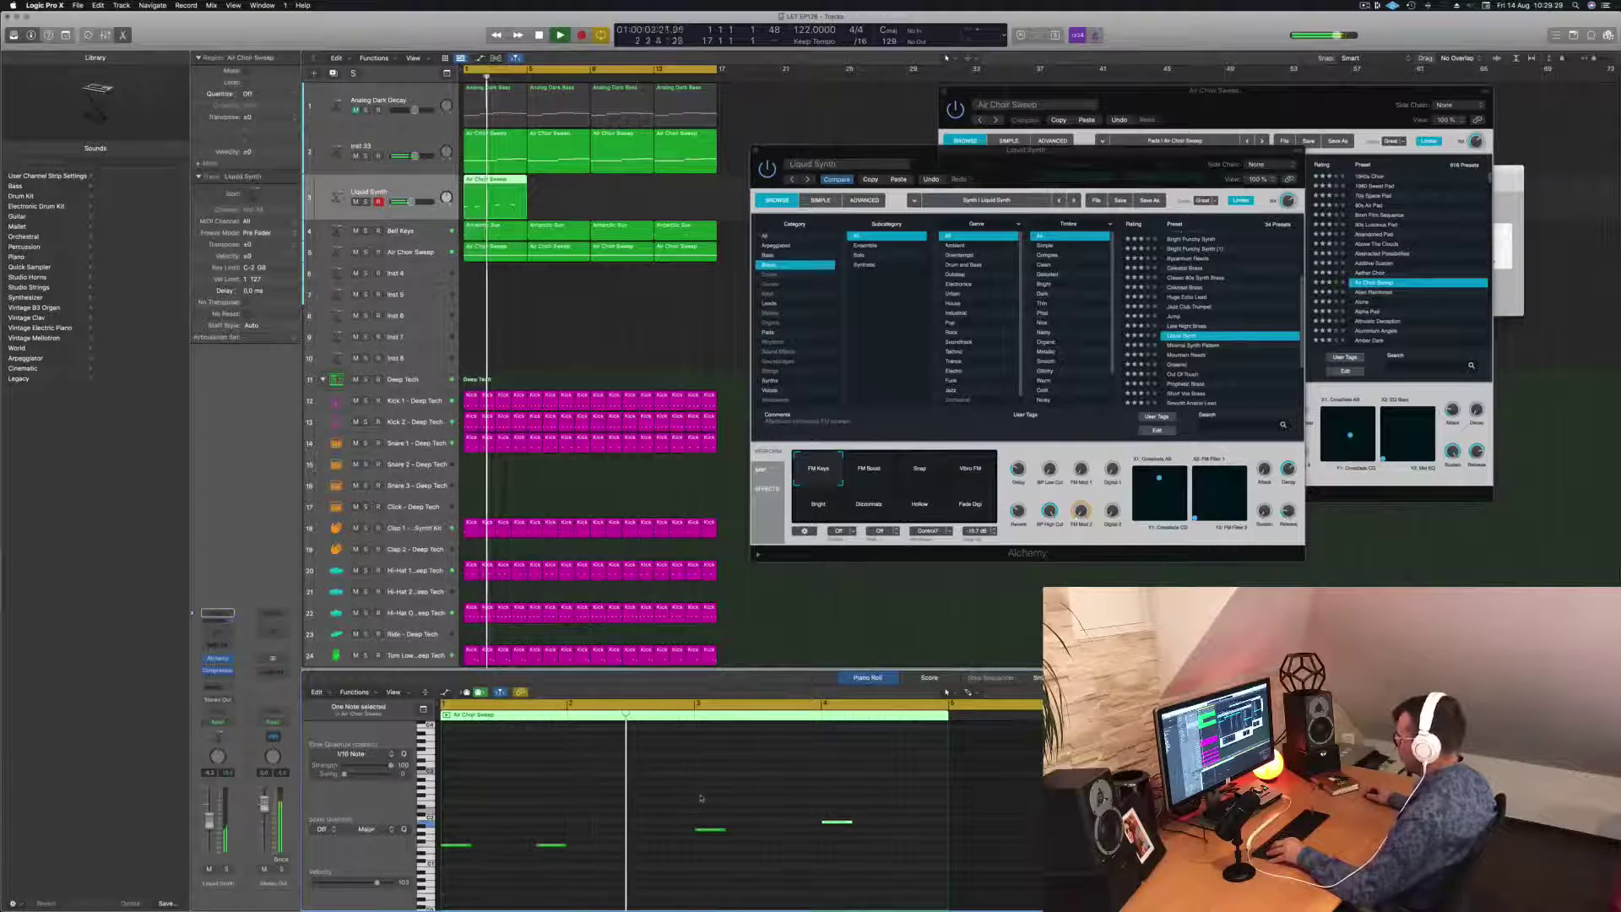
{"action": "left_click", "coordinate": [751, 819]}
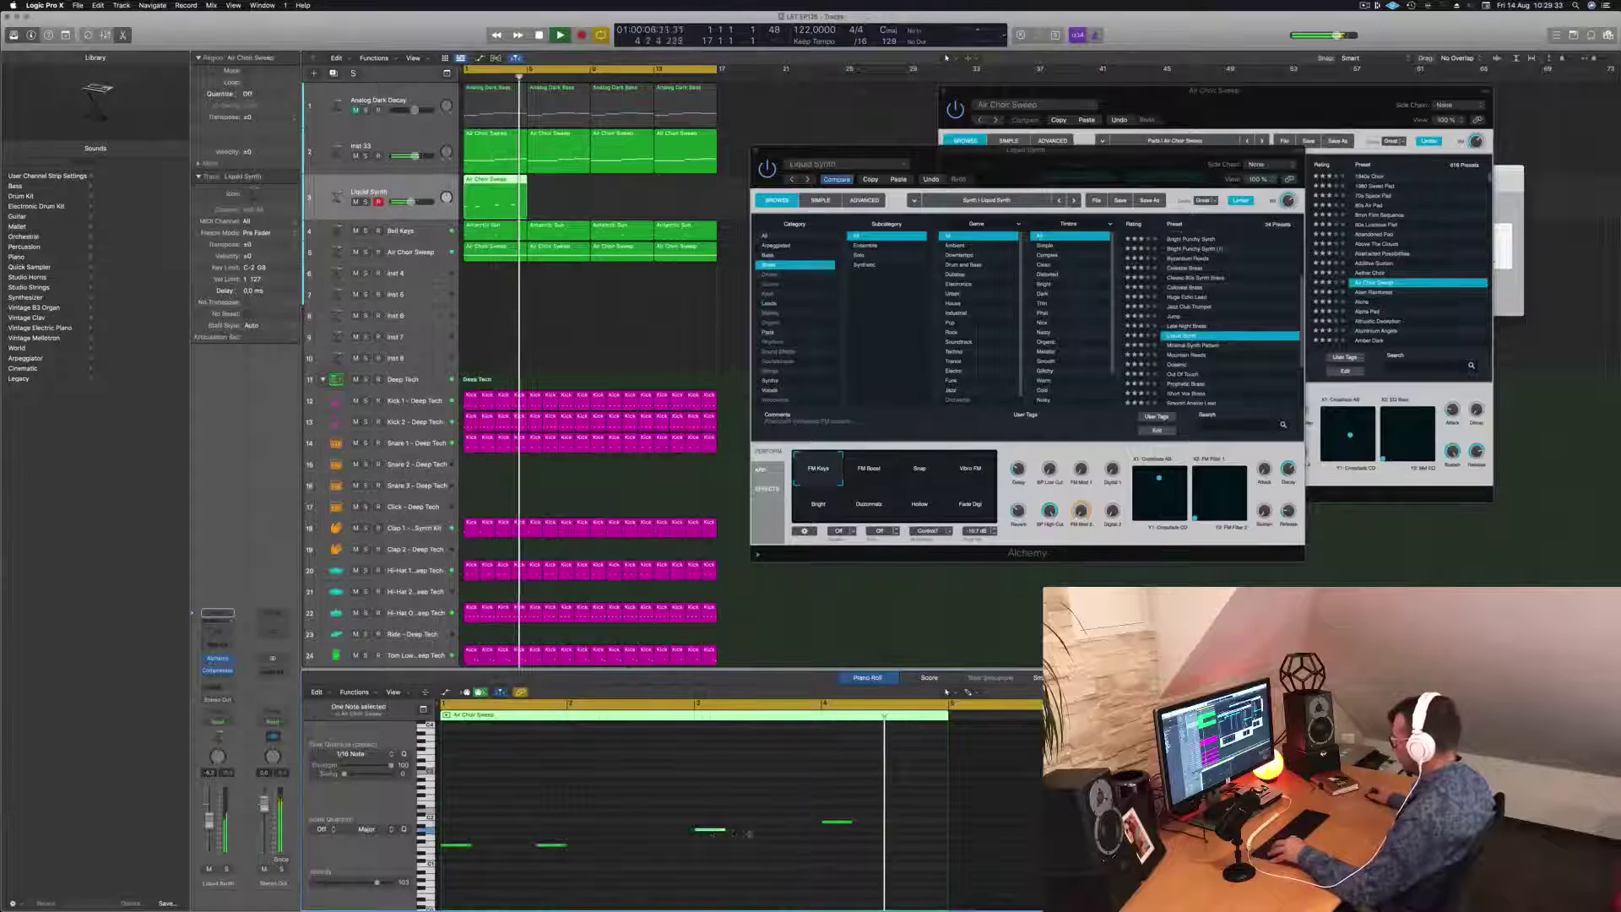
{"action": "left_click_drag", "start_coordinate": [714, 833], "coordinate": [807, 834]}
{"action": "key", "text": "space"}
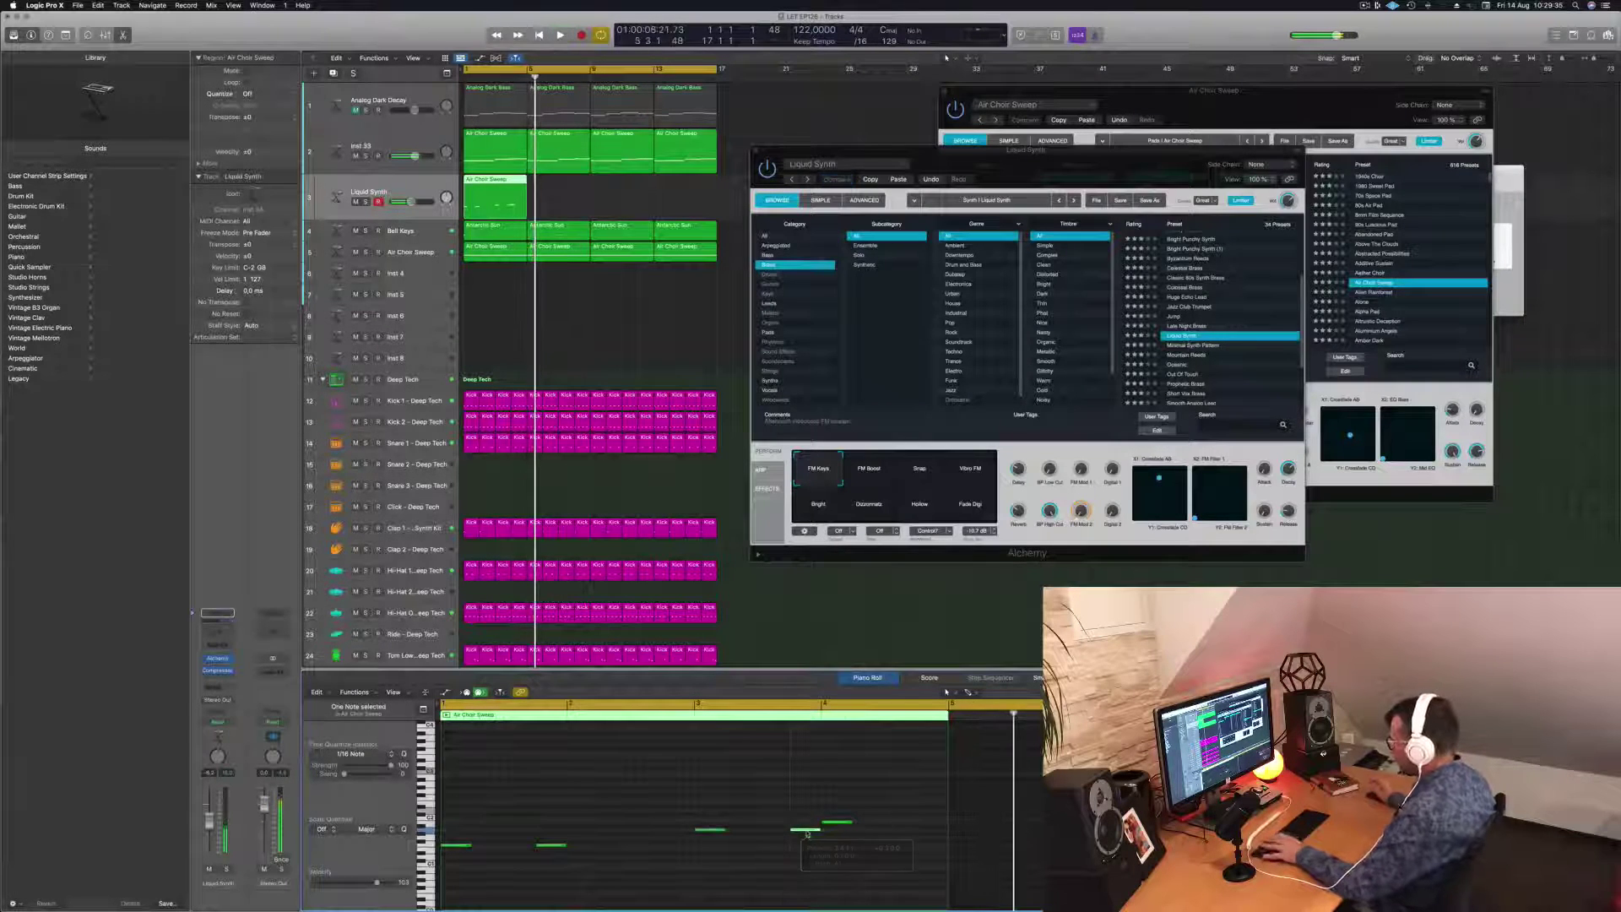
{"action": "key", "text": "space"}
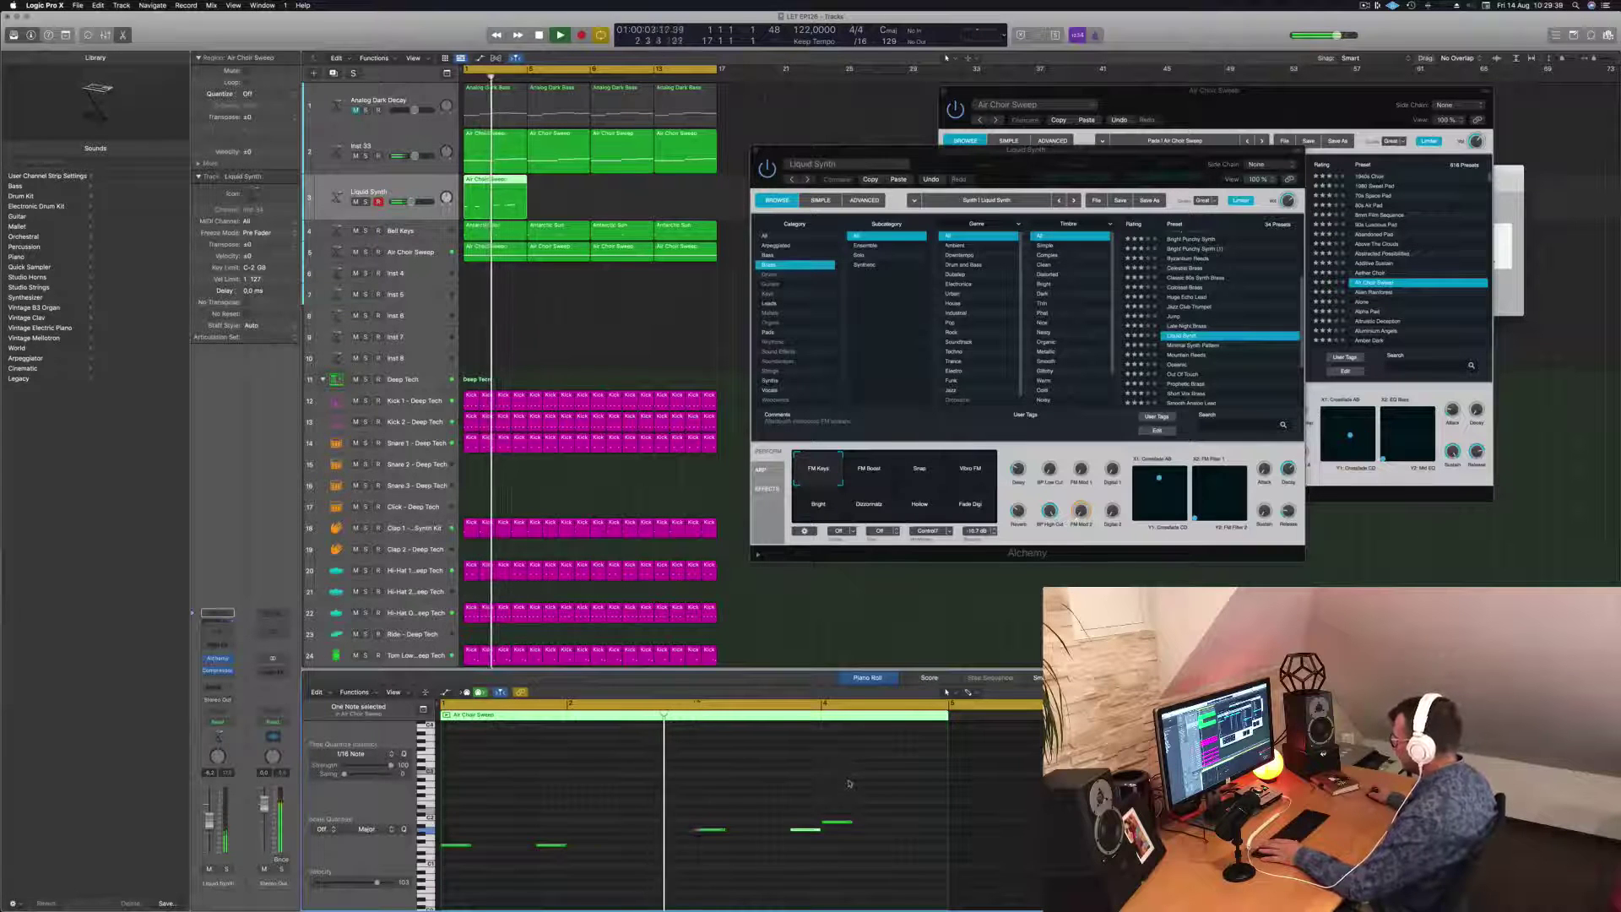
{"action": "left_click", "coordinate": [679, 783]}
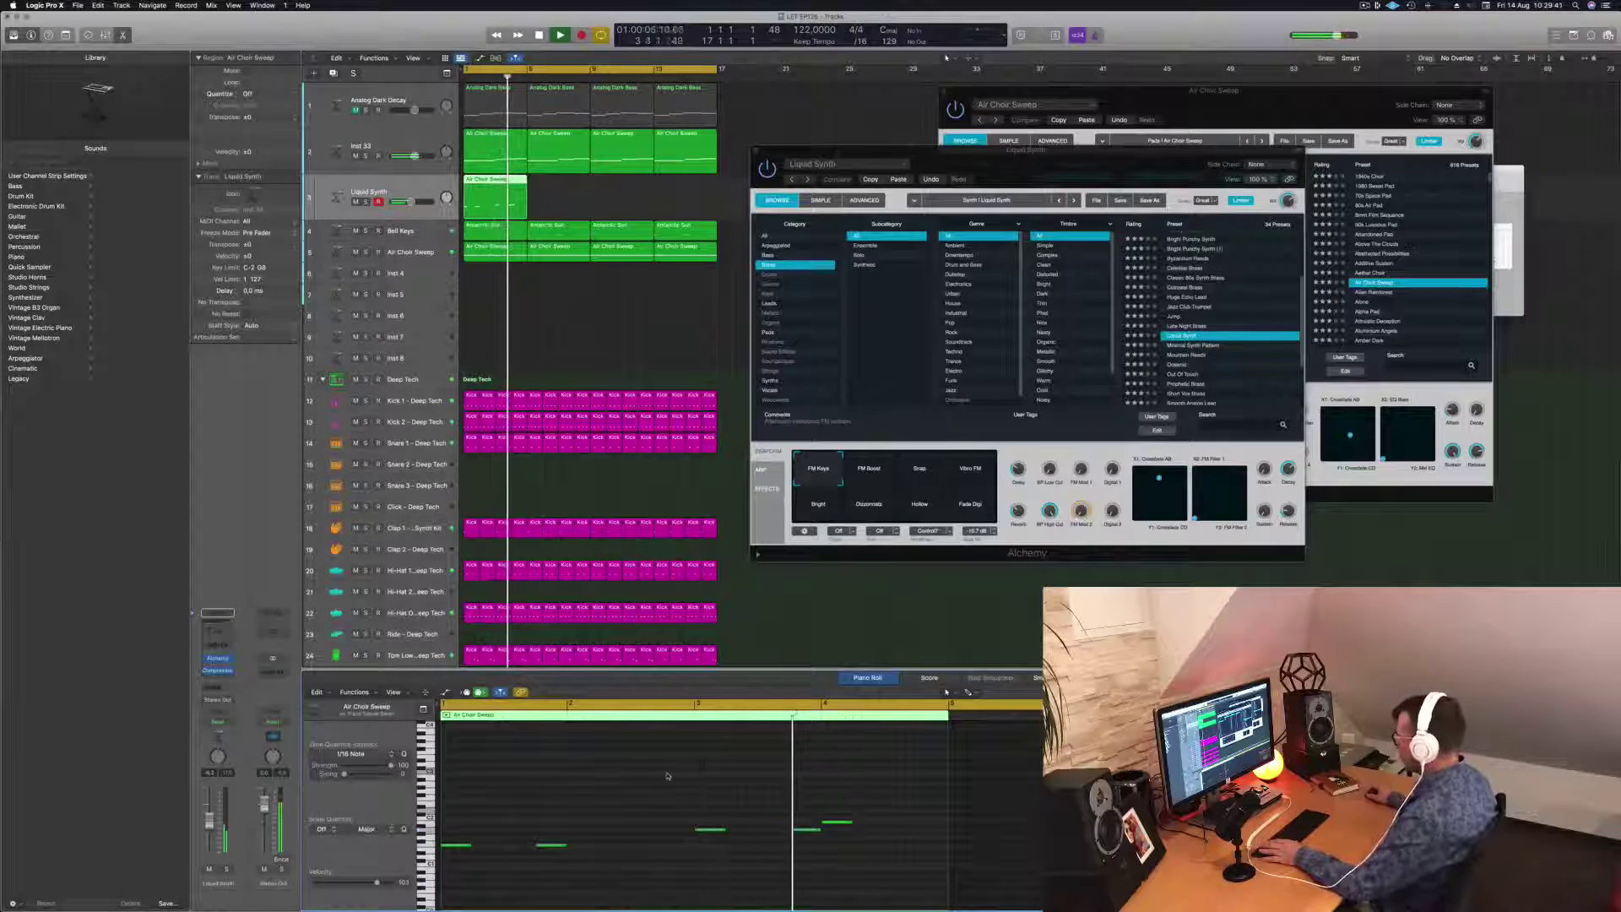
Step: Move the Liquid Synth region's last note to the third beat of the fourth bar and replay the loop from the start
{"action": "left_click", "coordinate": [836, 822]}
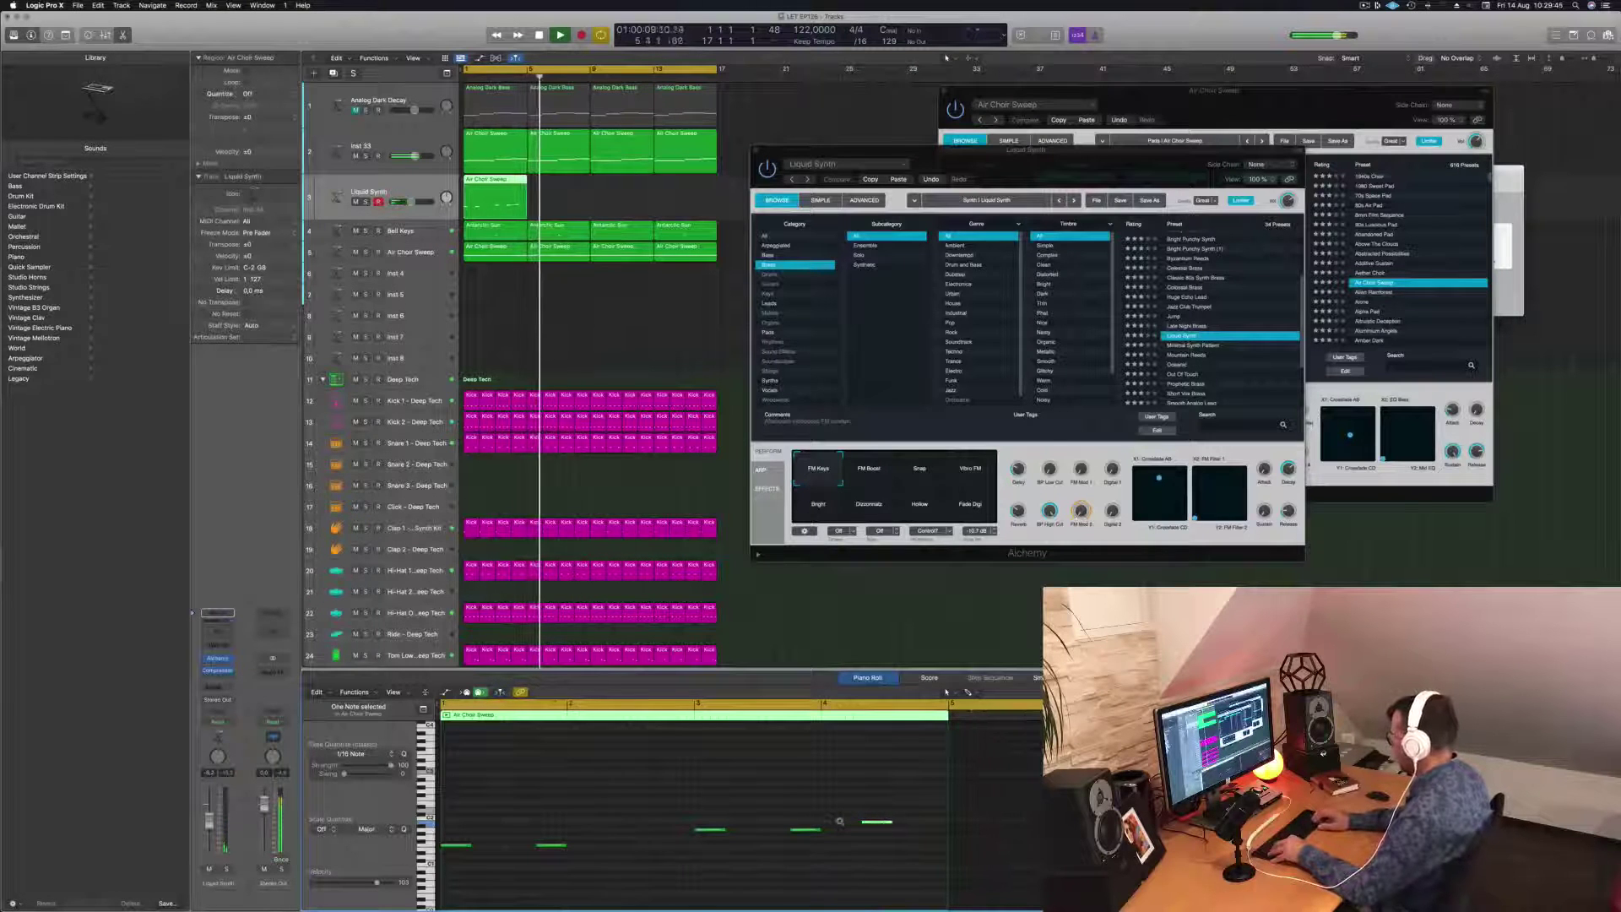
{"action": "key", "text": "alt+Right"}
{"action": "key", "text": "Return"}
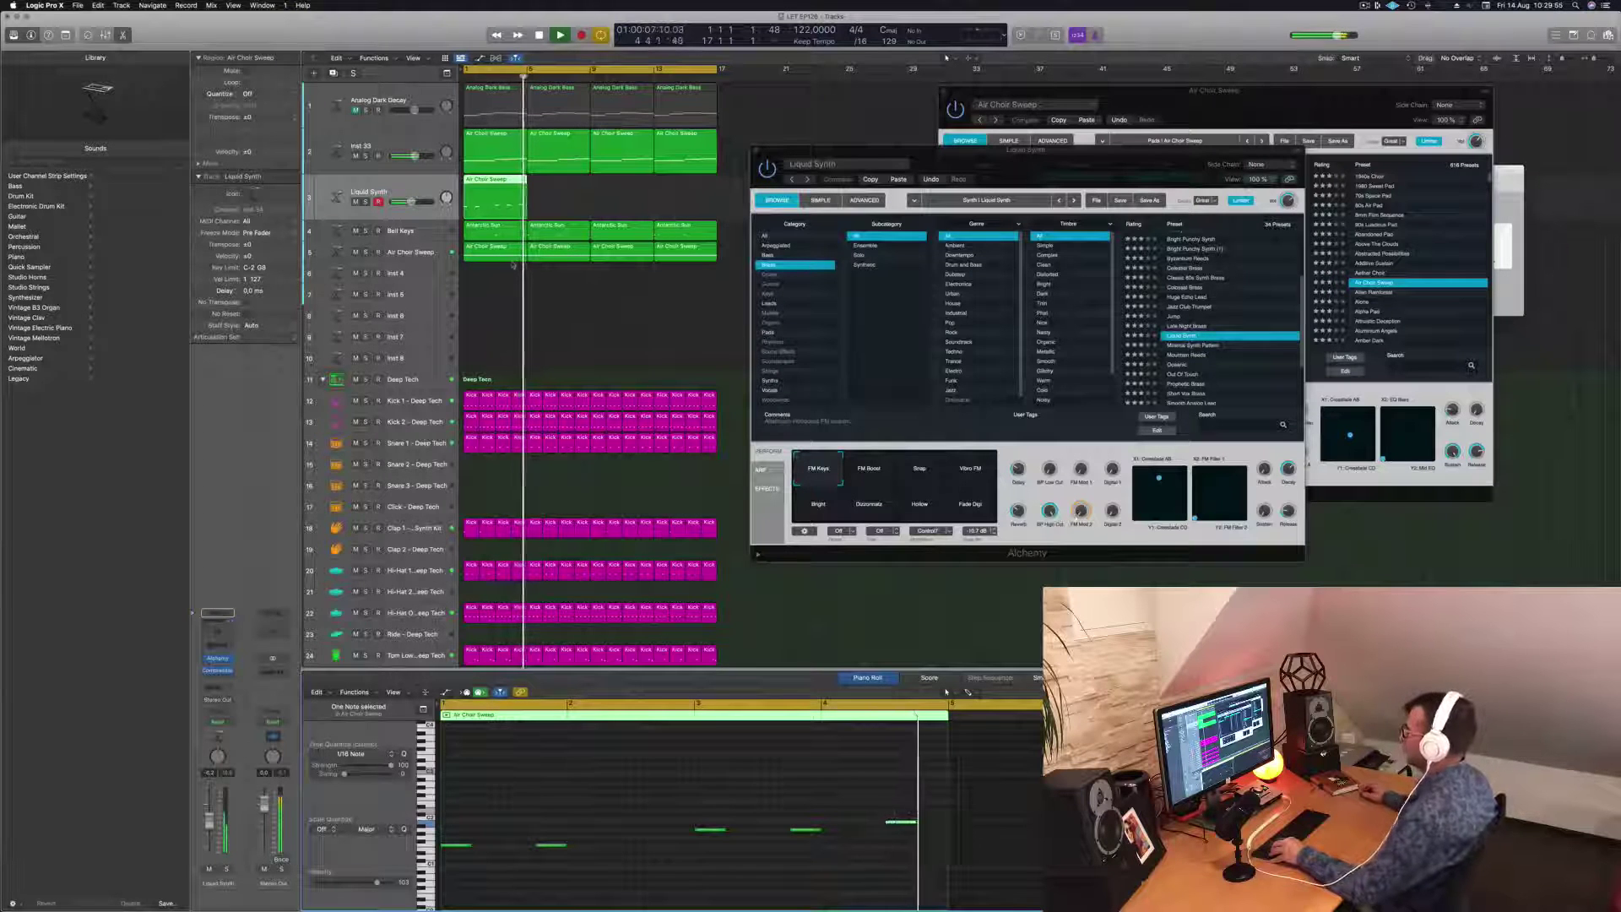
{"action": "key", "text": "Return"}
{"action": "key", "text": "space"}
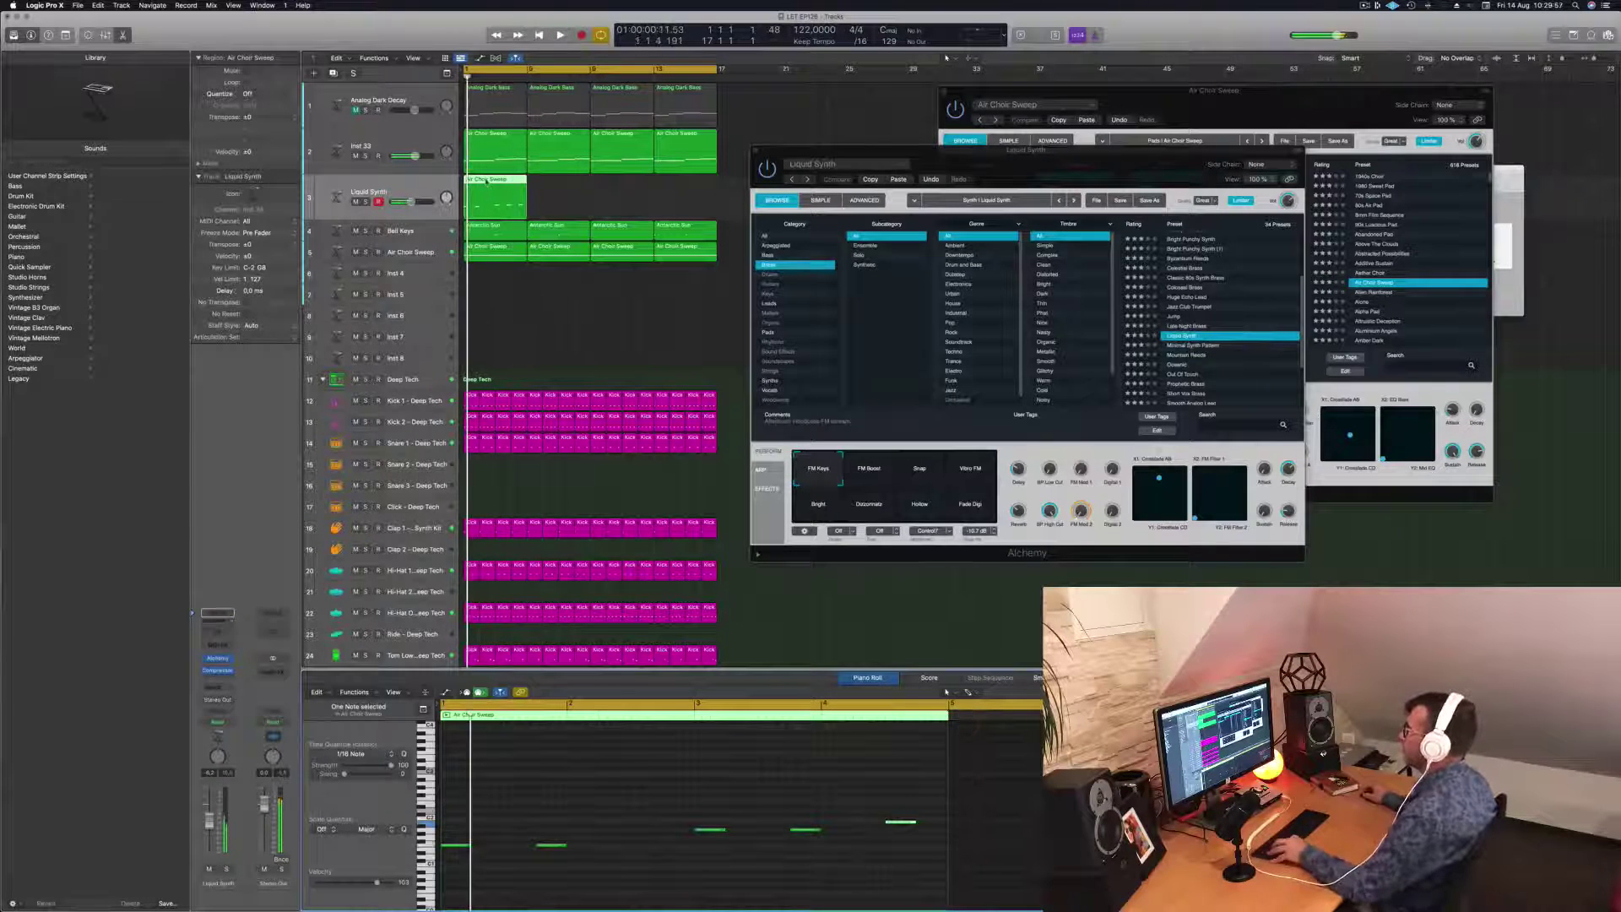
Step: Copy the Liquid Synth region along its track so it fills the 16-bar loop, and play the loop
{"action": "left_click_drag", "start_coordinate": [482, 181], "coordinate": [622, 187]}
{"action": "key", "text": "space"}
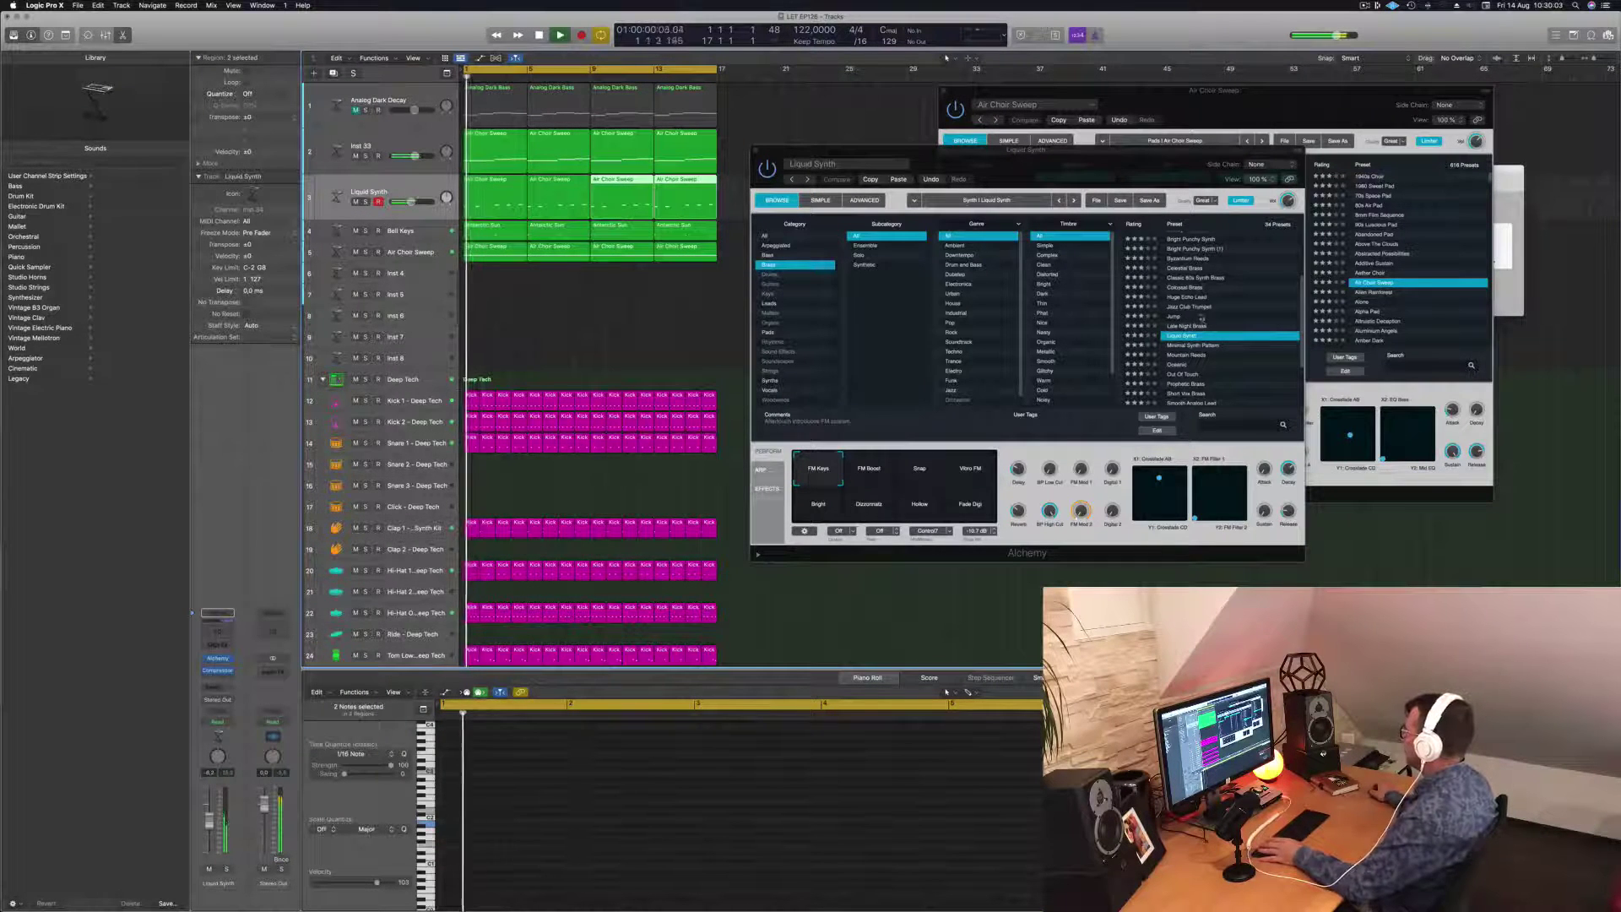
Step: Audition the Minimal Synth Pattern and Brassy Jazz Ensemble presets on the short-note synth track
{"action": "left_click", "coordinate": [1190, 346]}
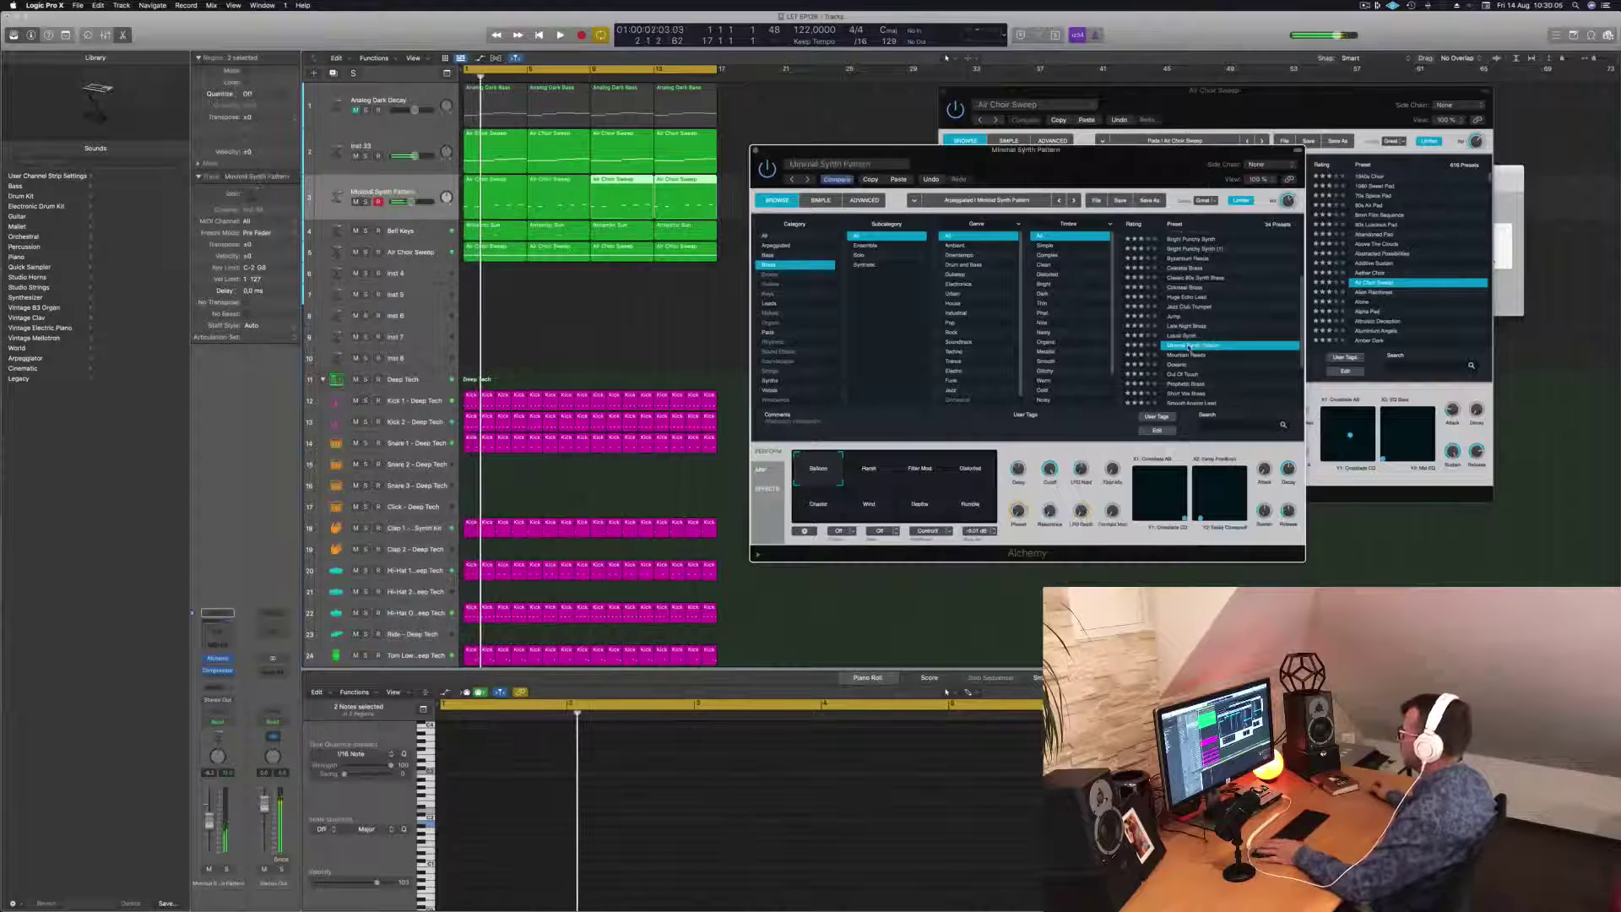
{"action": "scroll", "coordinate": [1189, 321], "scroll_direction": "up", "scroll_amount": 3}
{"action": "left_click", "coordinate": [1188, 289]}
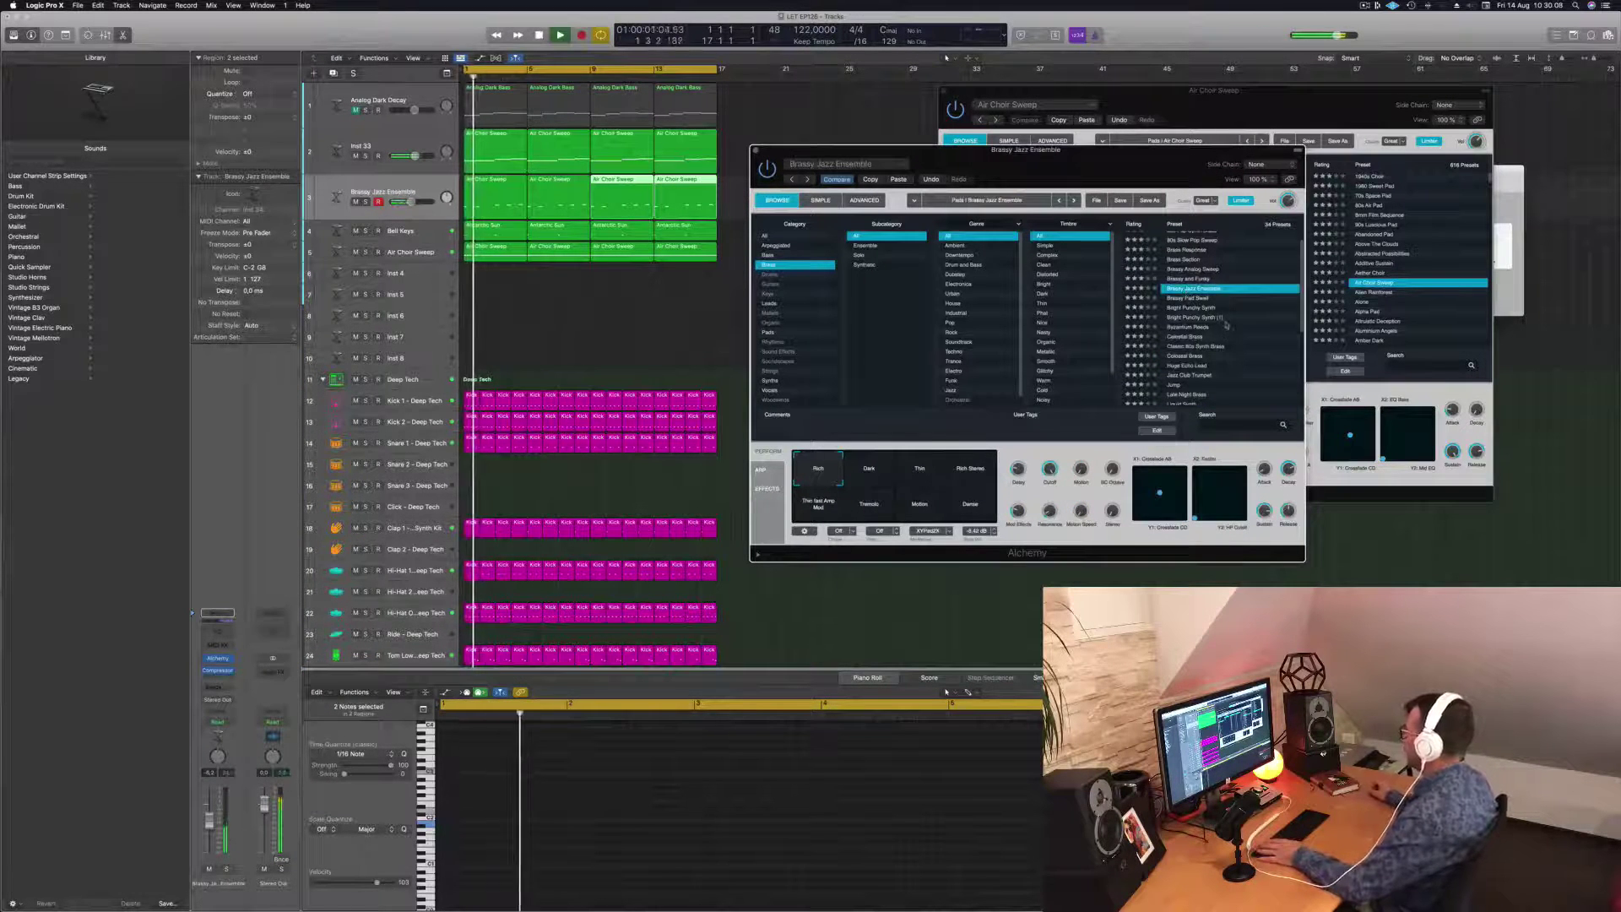
{"action": "scroll", "coordinate": [1226, 325], "scroll_direction": "up", "scroll_amount": 1}
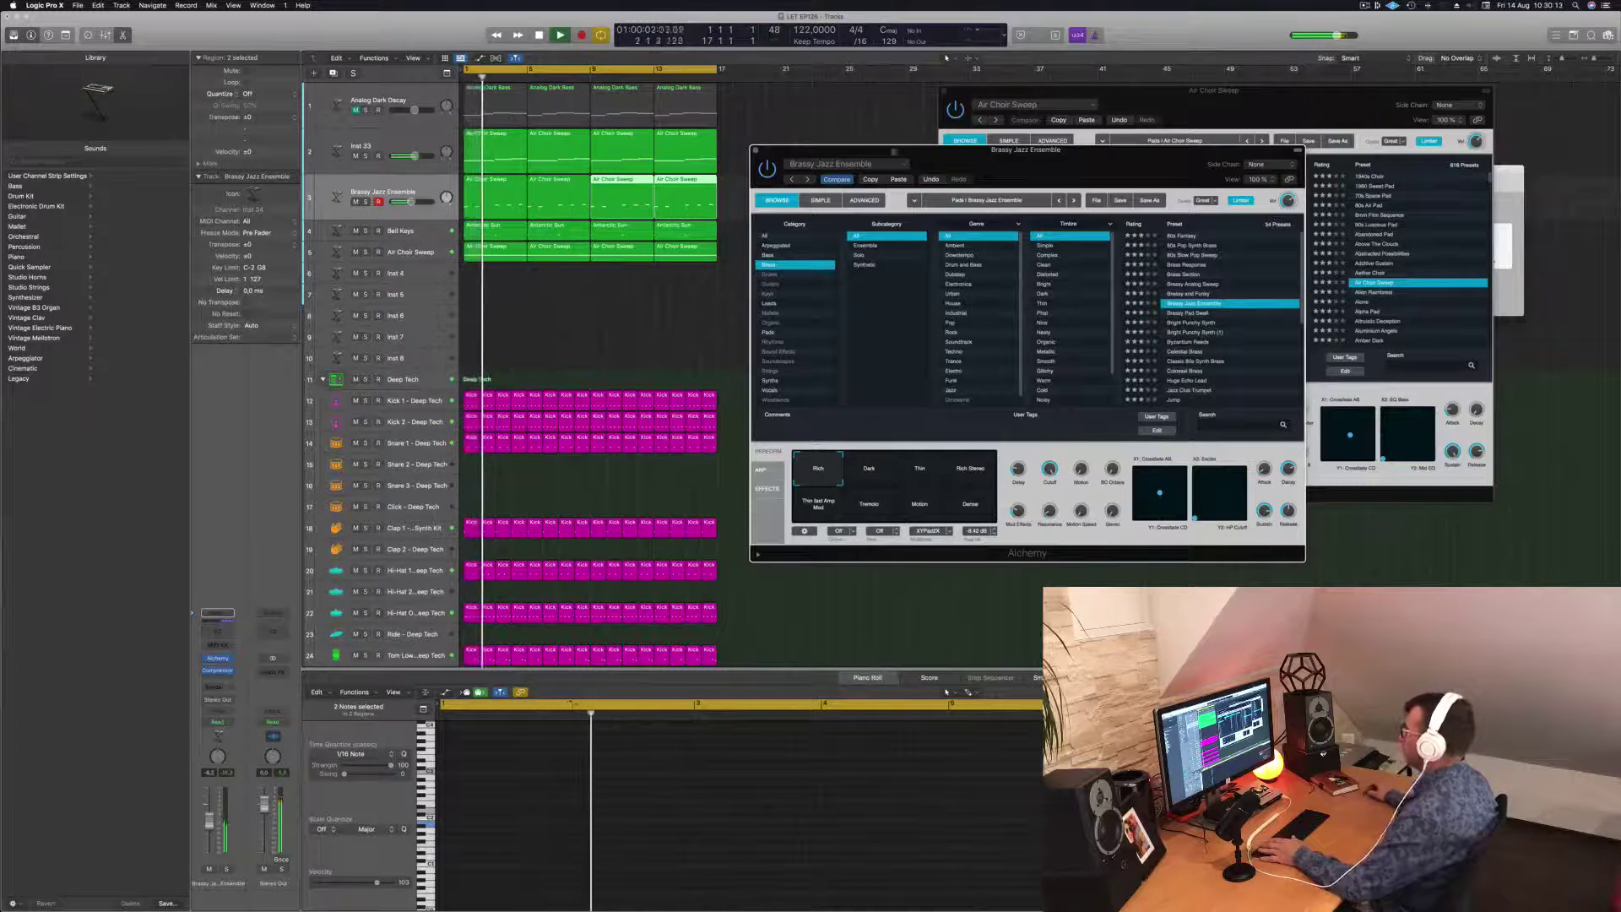
{"action": "mouse_move", "coordinate": [1060, 167]}
{"action": "left_mouse_down"}
{"action": "mouse_move", "coordinate": [1078, 158]}
{"action": "mouse_move", "coordinate": [1046, 186]}
{"action": "mouse_move", "coordinate": [1085, 183]}
{"action": "mouse_move", "coordinate": [1065, 192]}
{"action": "left_mouse_up"}
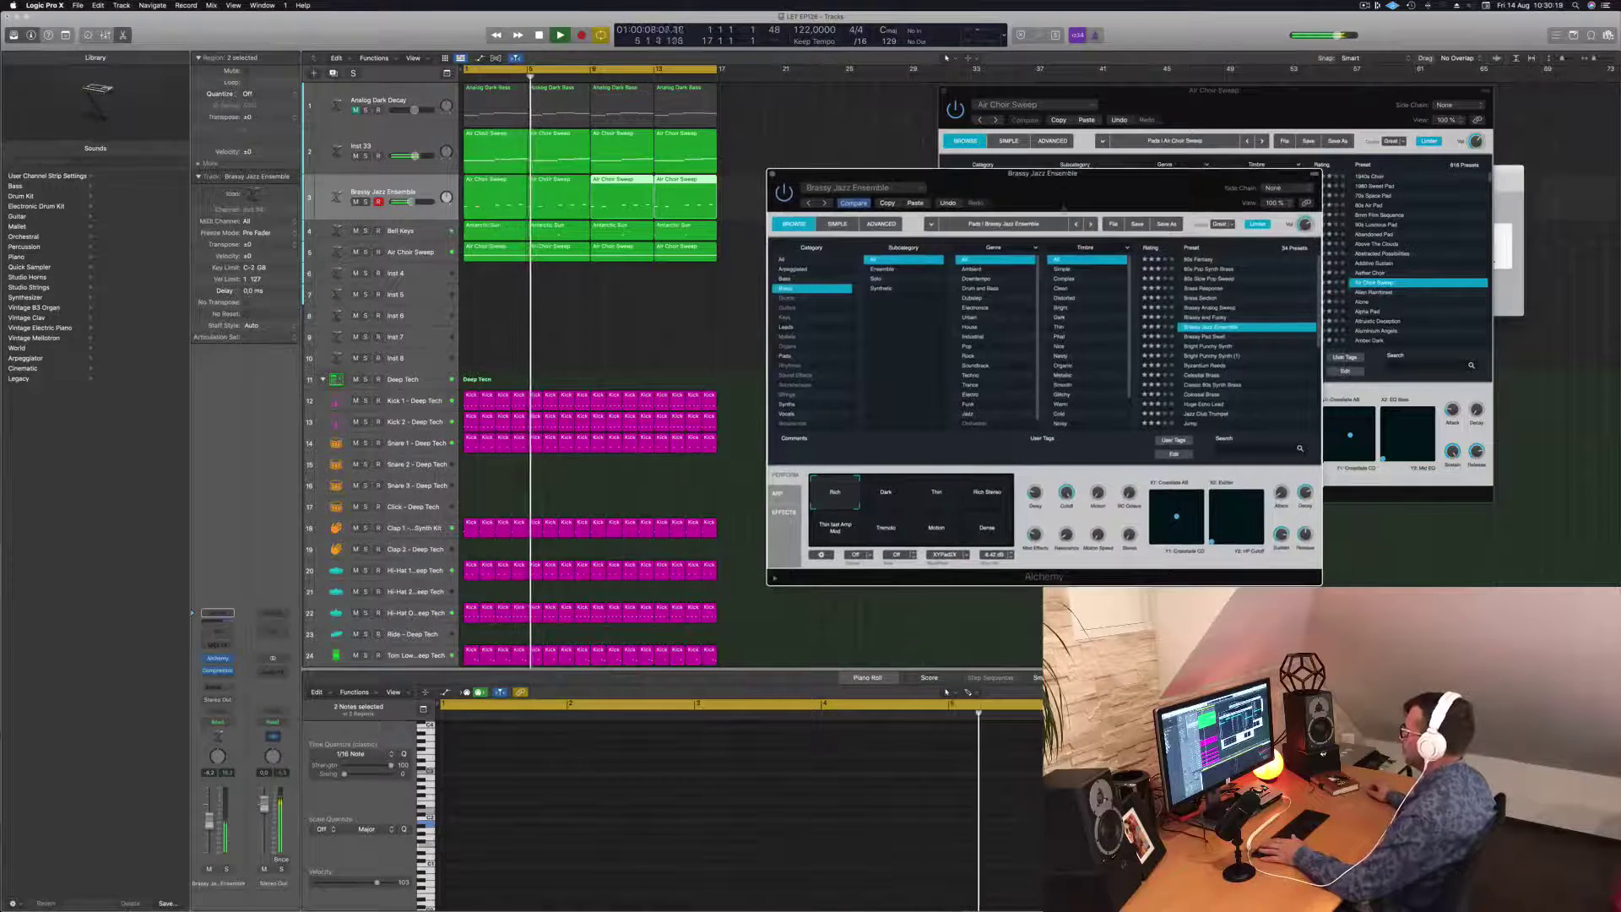
Step: Compare the Dark, Thin, Rich Stereo and Rich variations of the Brassy Jazz Ensemble preset during playback
{"action": "left_click", "coordinate": [904, 497]}
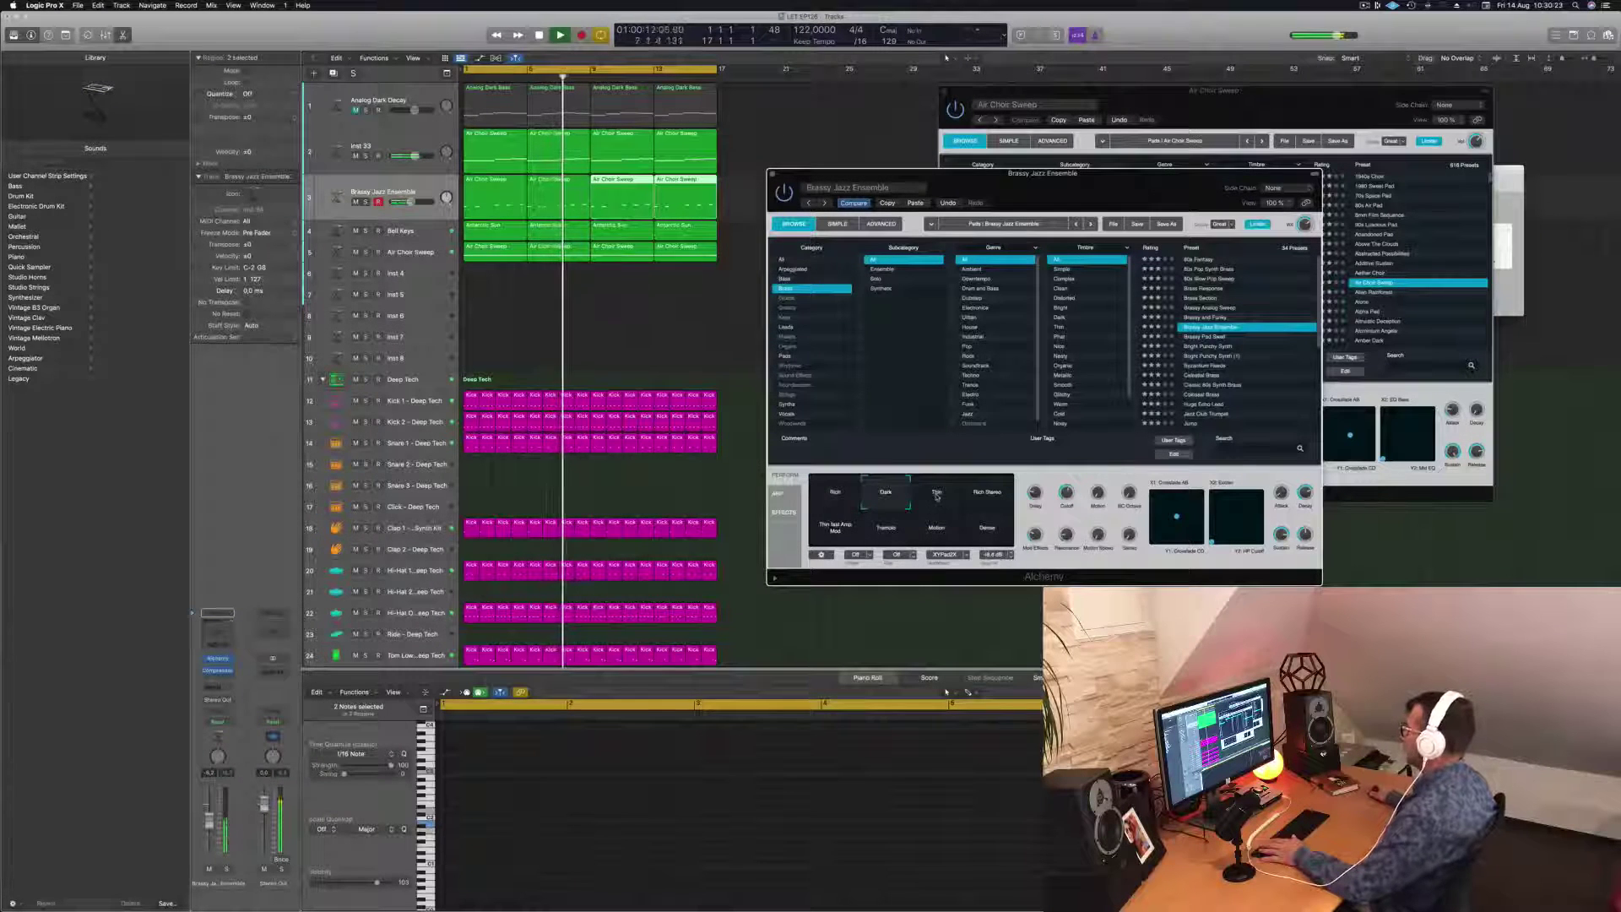
{"action": "left_click", "coordinate": [935, 496]}
{"action": "left_click", "coordinate": [985, 495]}
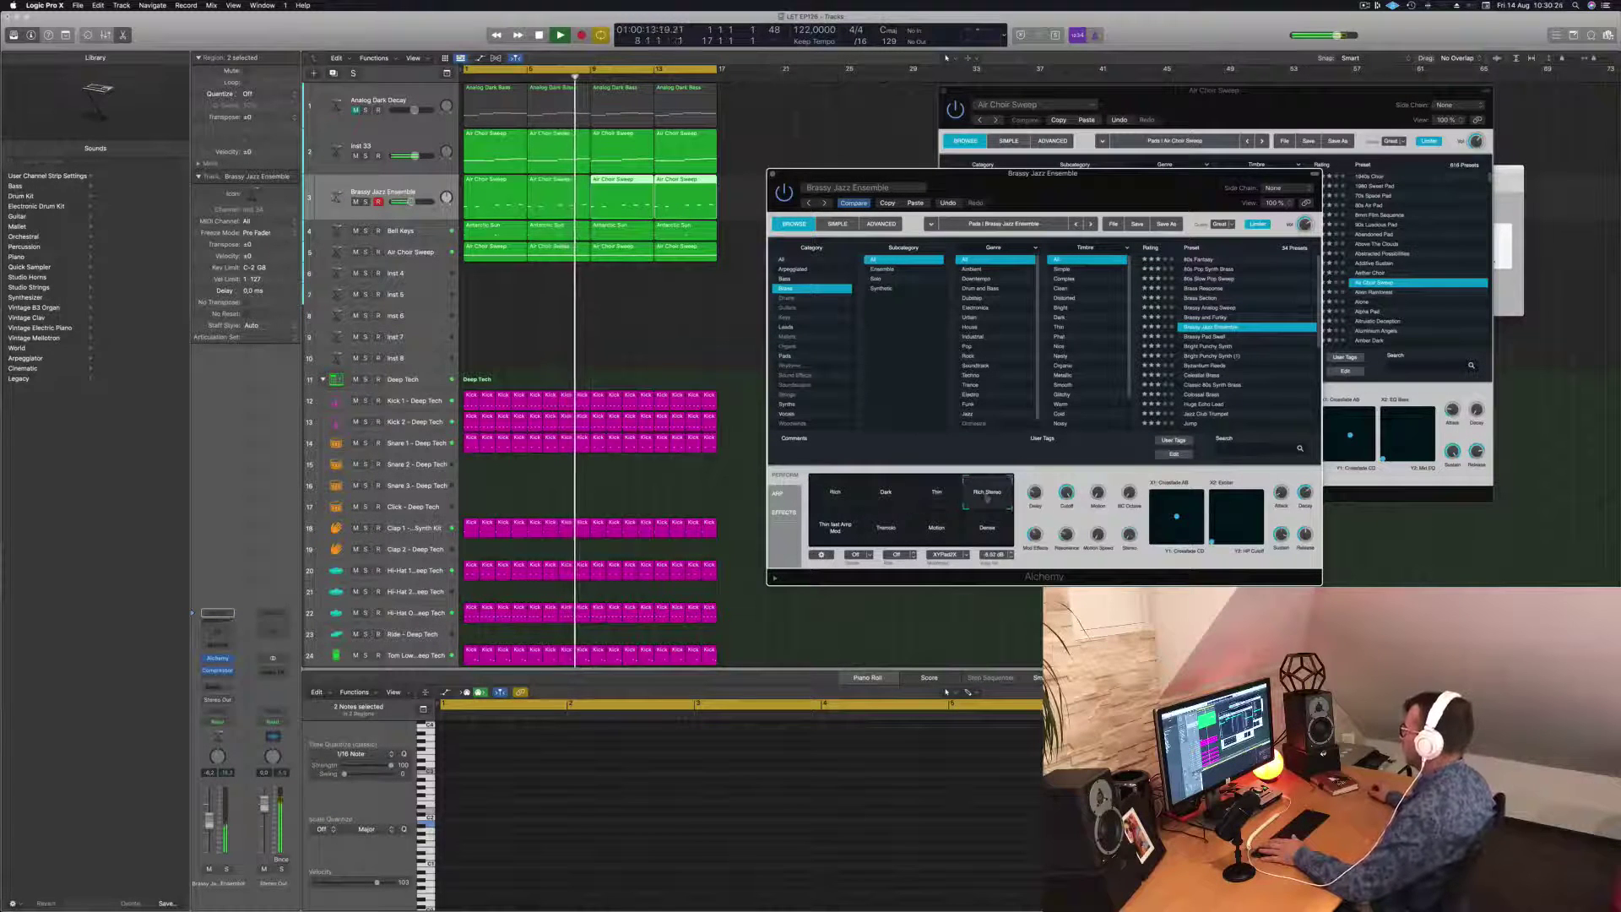
{"action": "left_click", "coordinate": [816, 498]}
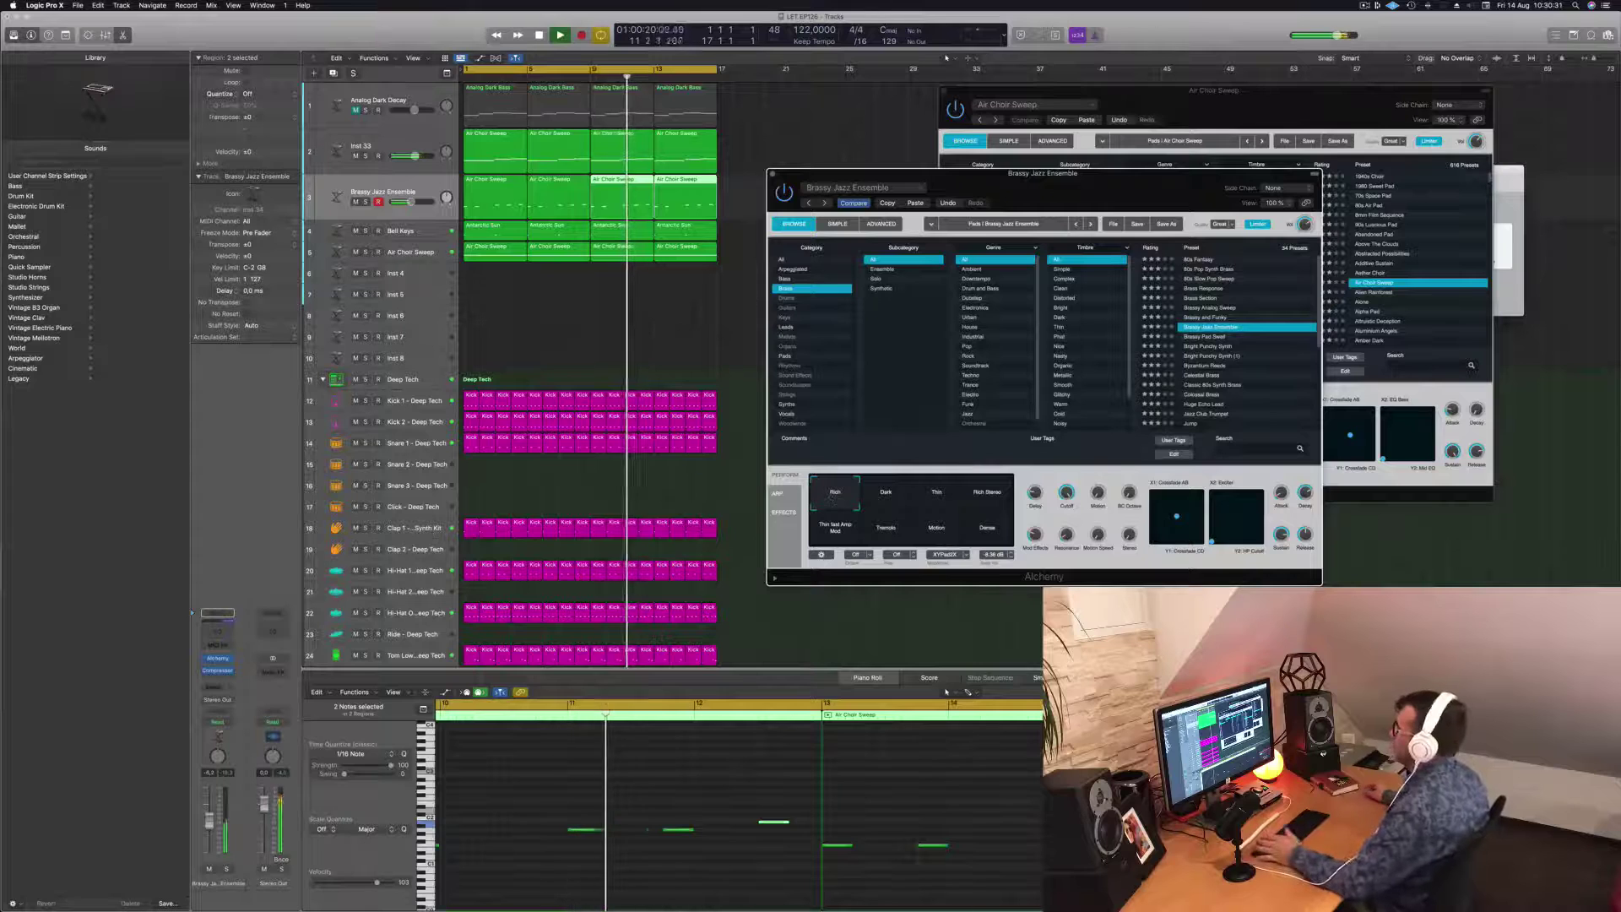
{"action": "left_click_drag", "start_coordinate": [1088, 180], "coordinate": [1060, 153]}
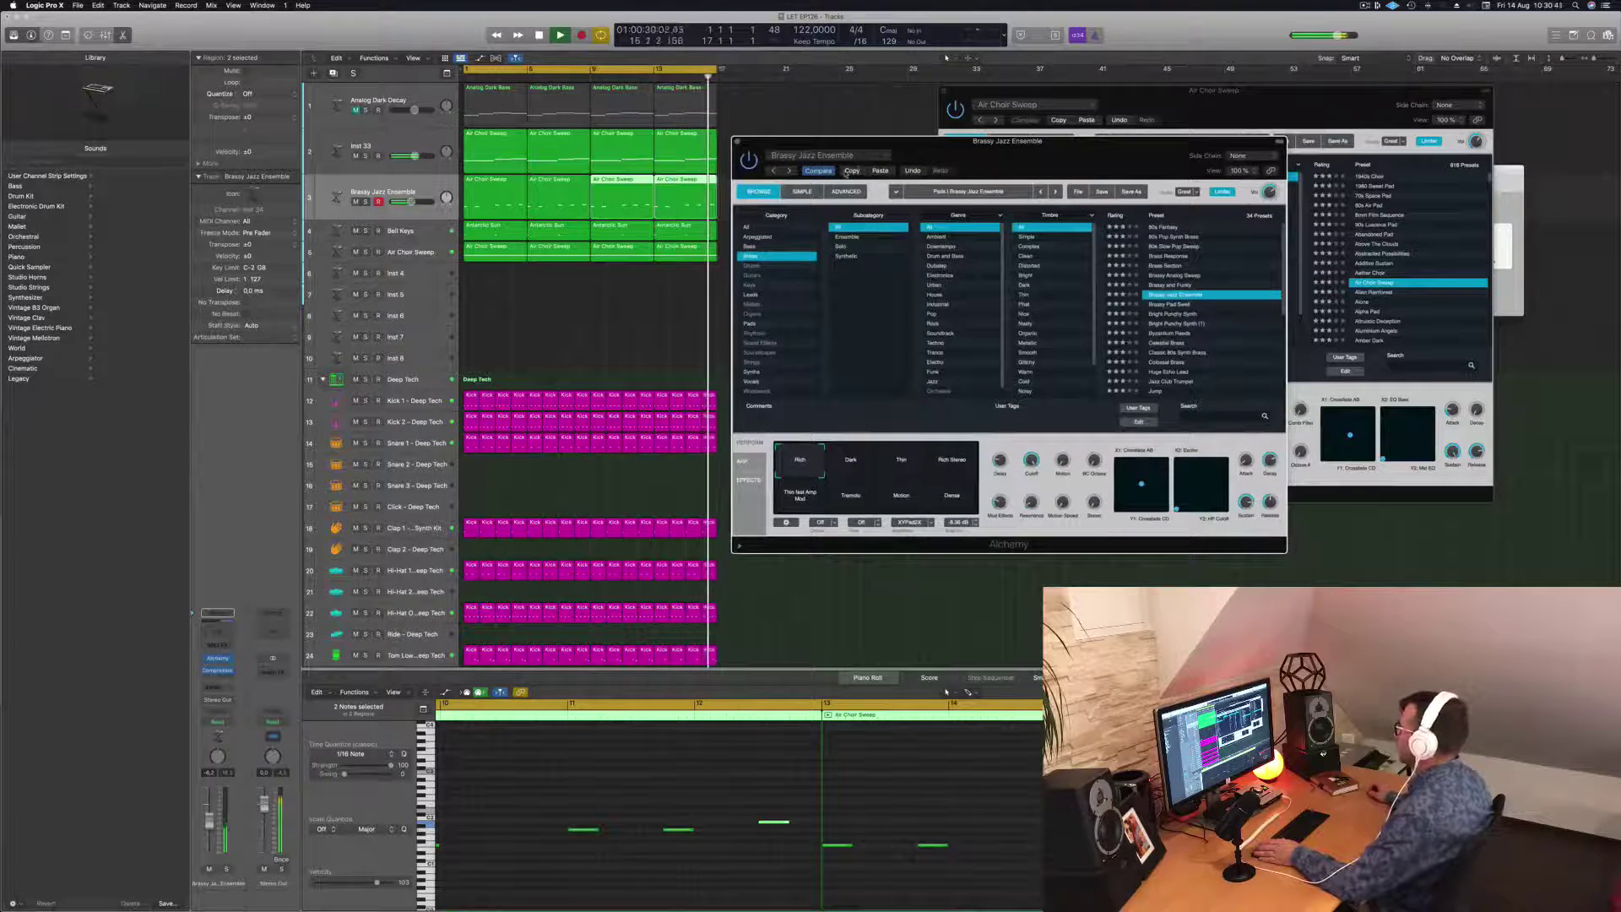
Step: Audition the Brassy Pad Swell, Bright Punchy Synth, Byzantium Reeds and Celestial Brass presets while the loop plays
{"action": "left_click", "coordinate": [1173, 304]}
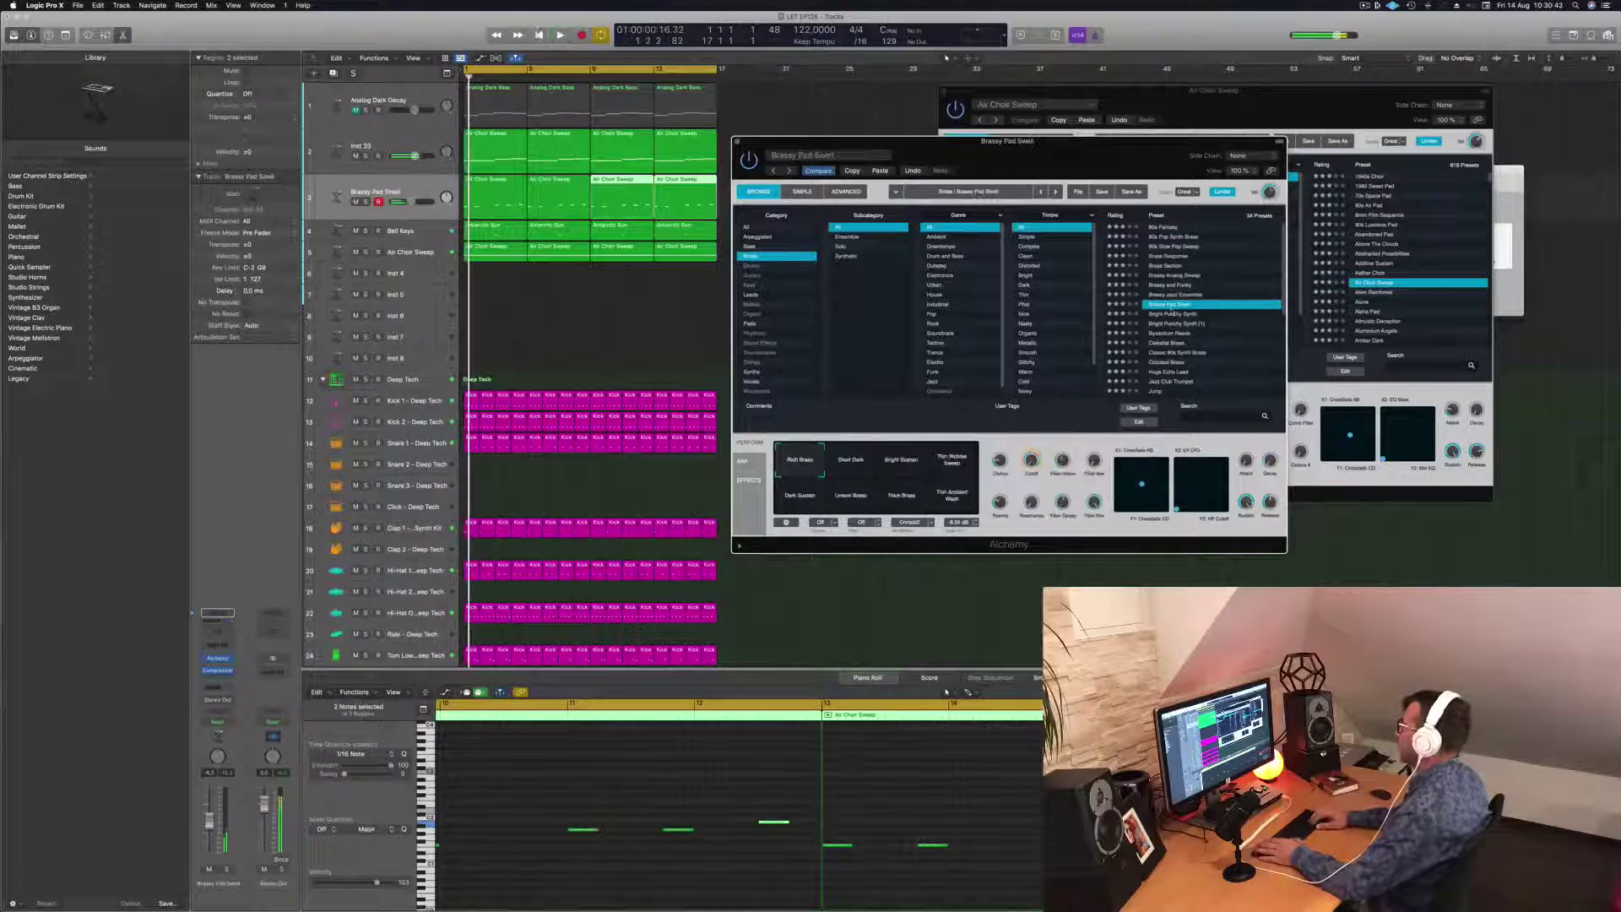
{"action": "key", "text": "space"}
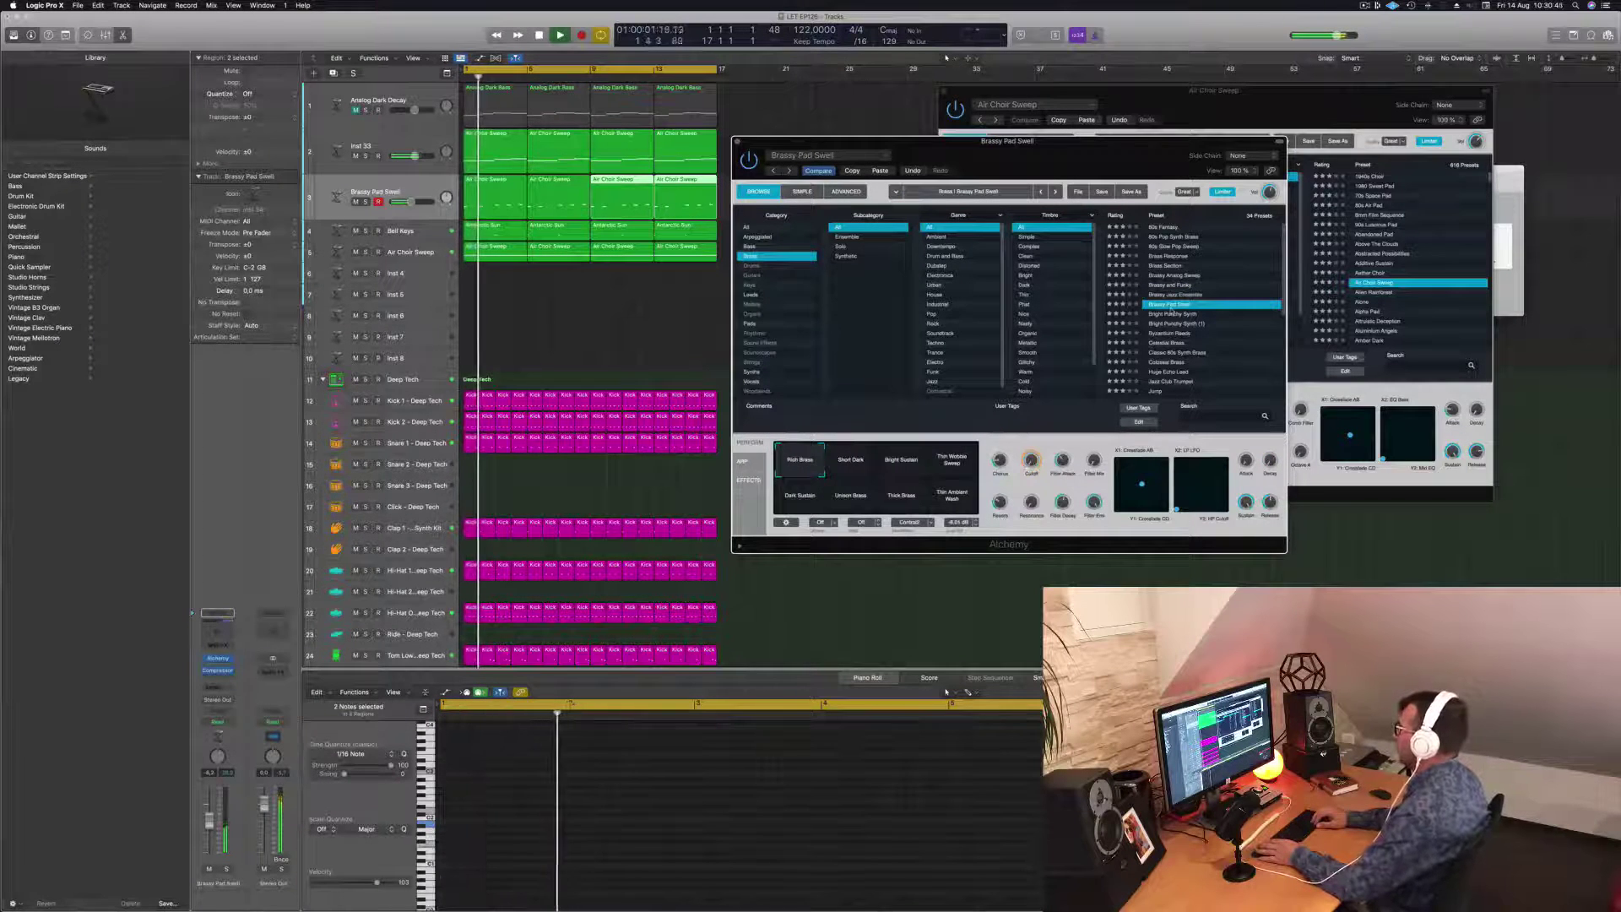
{"action": "left_click", "coordinate": [1172, 313]}
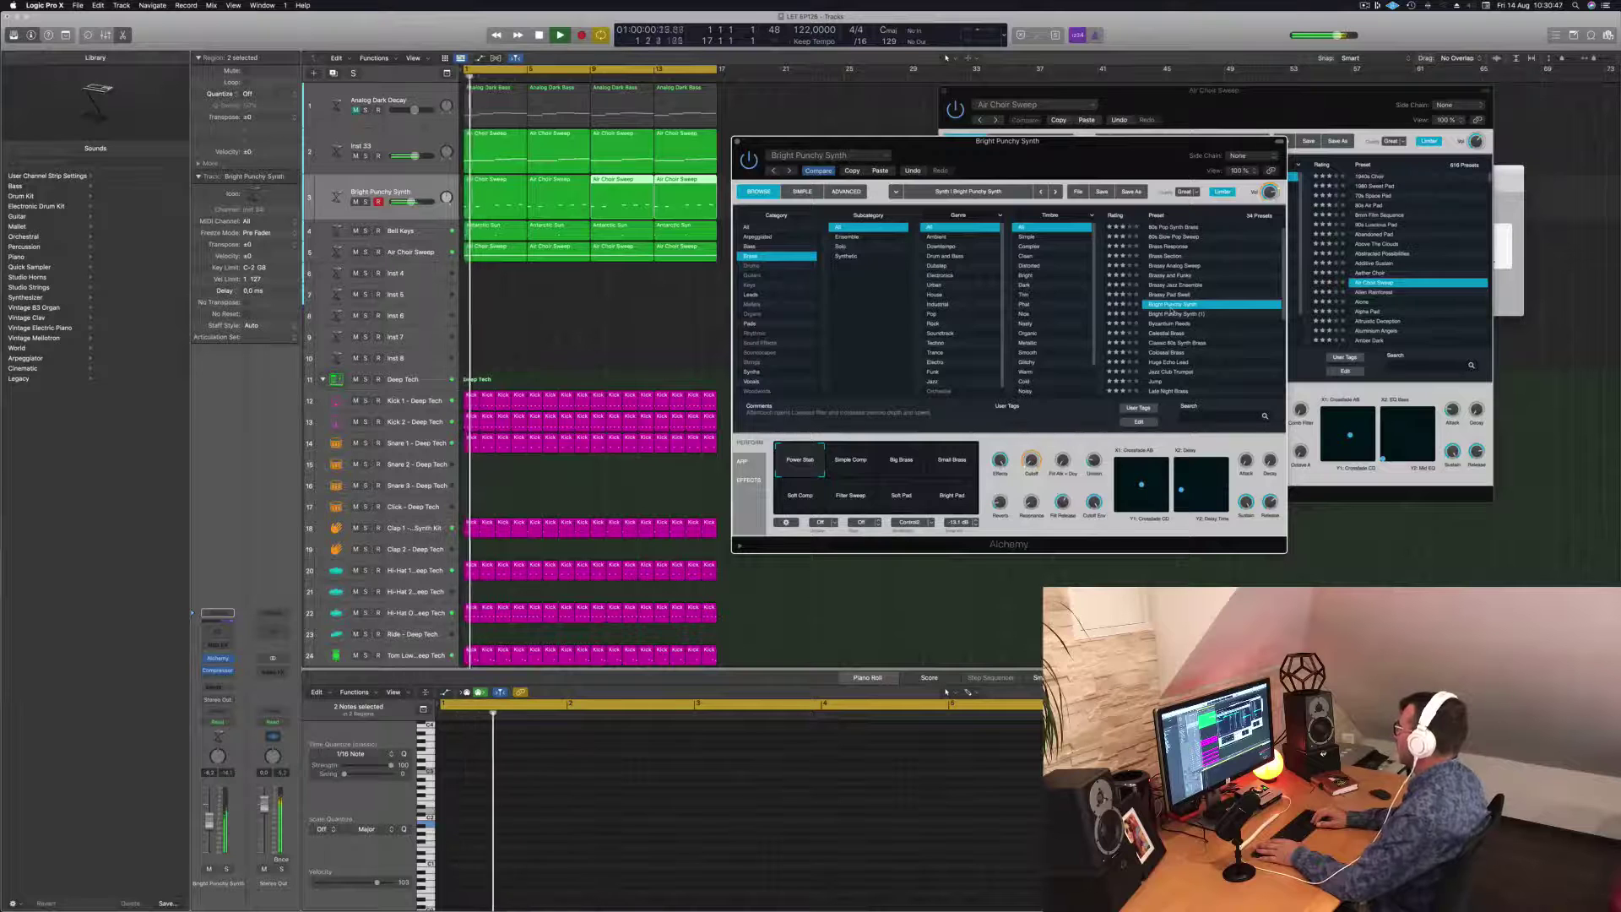
{"action": "left_click", "coordinate": [1172, 312]}
{"action": "left_click", "coordinate": [1172, 312]}
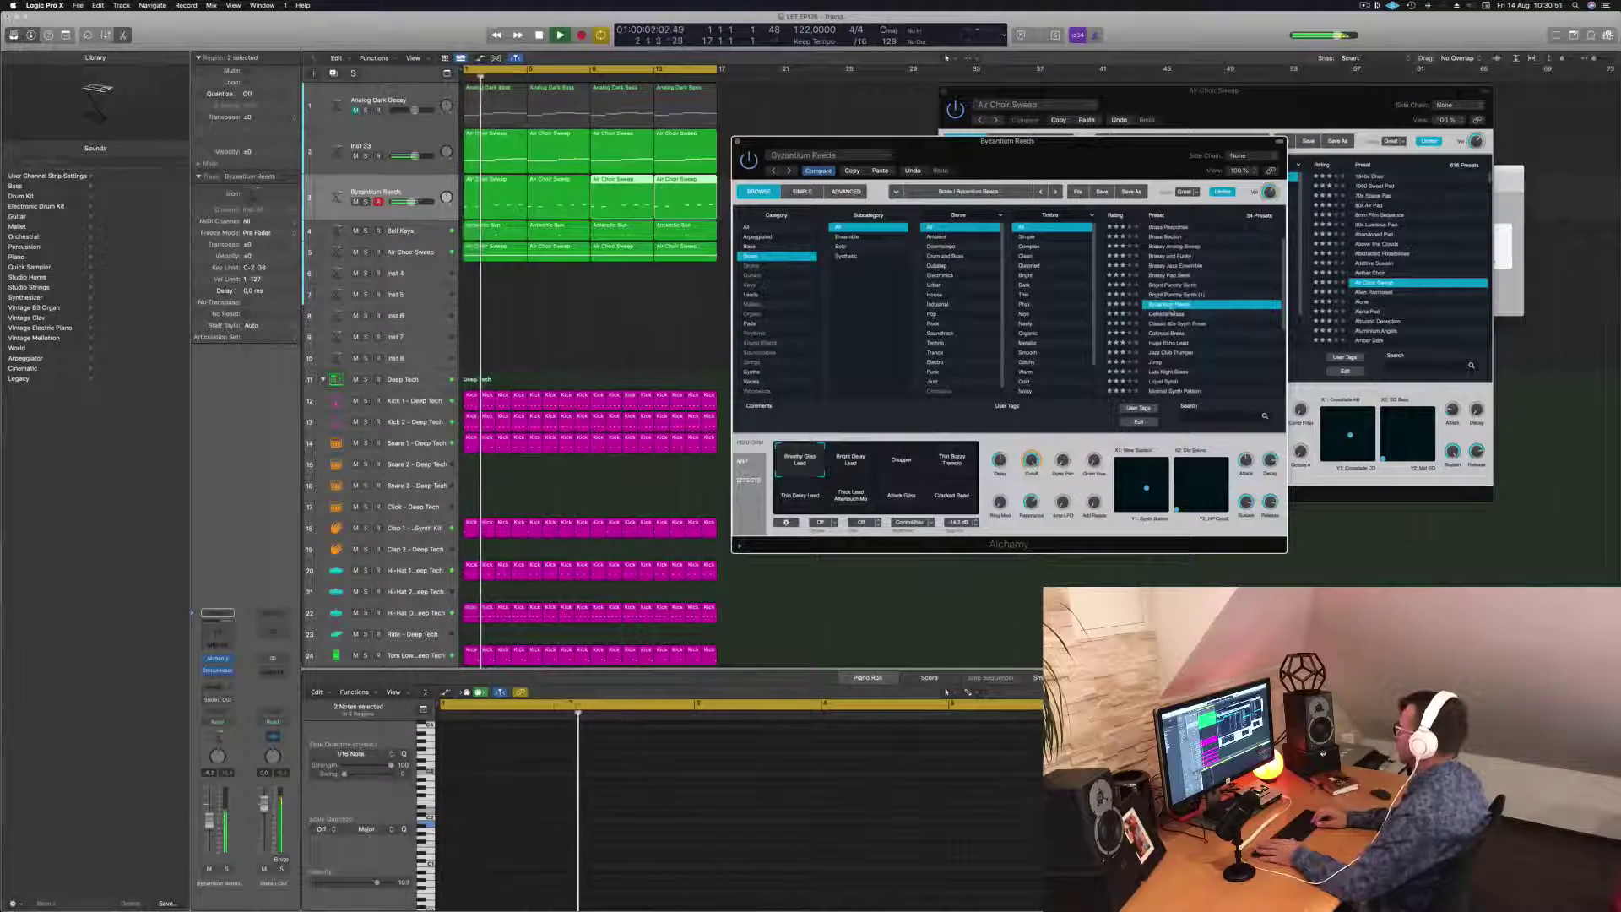
{"action": "left_click", "coordinate": [1173, 313]}
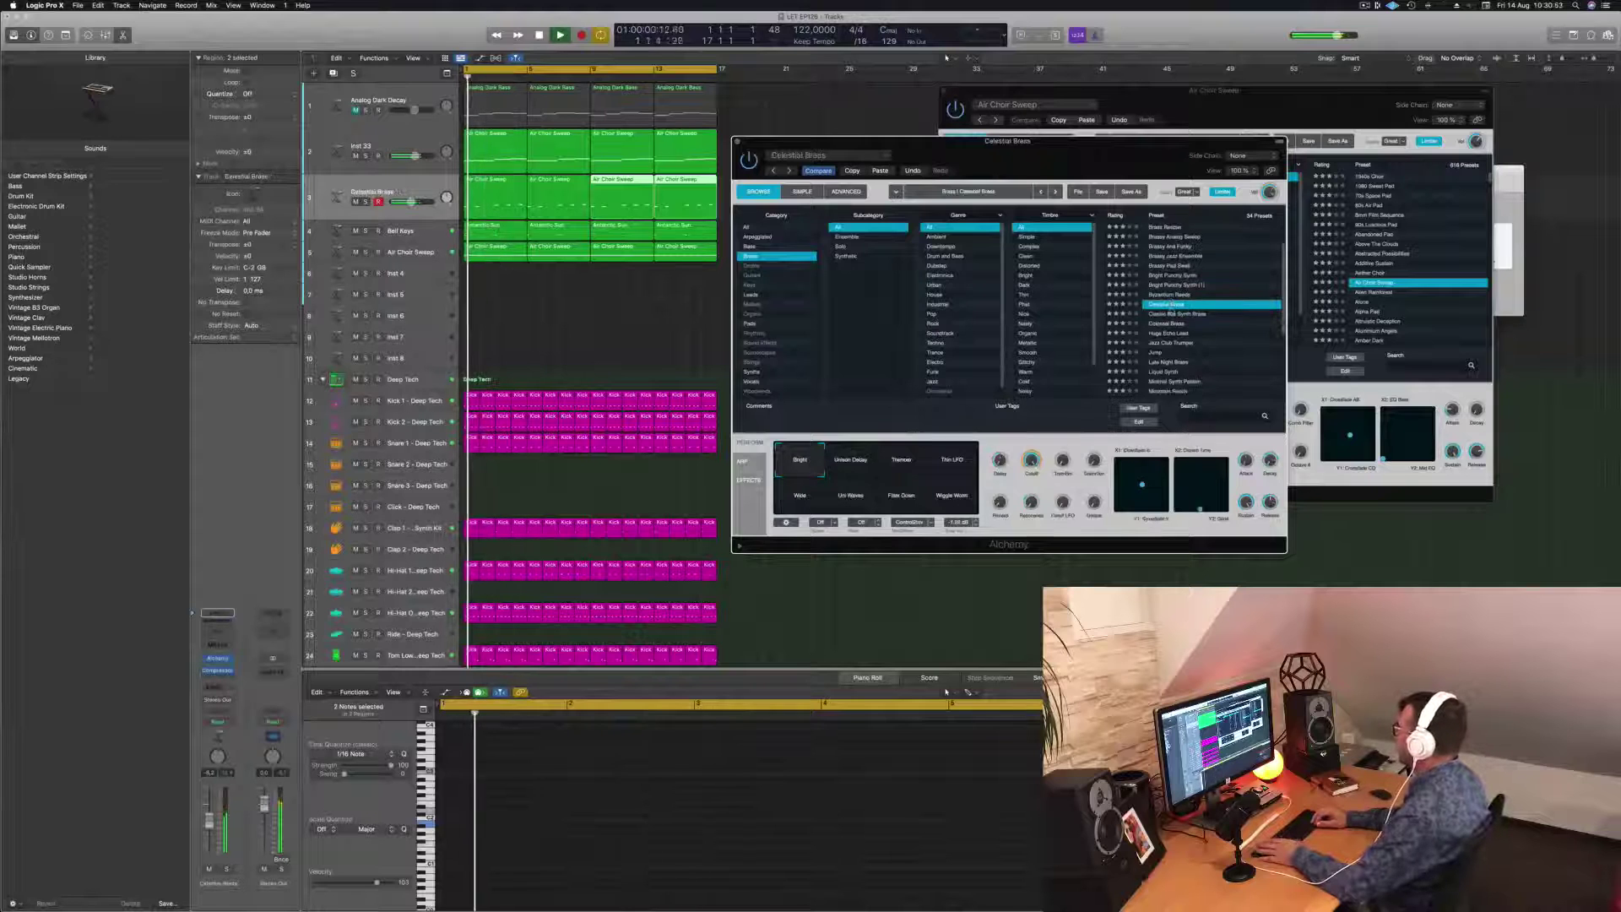
Step: Load the Colossal Brass preset, try its Smooth, Analog, Bright Wave, Filtered and Tunnel variations, and choose Dark
{"action": "left_click", "coordinate": [1173, 312]}
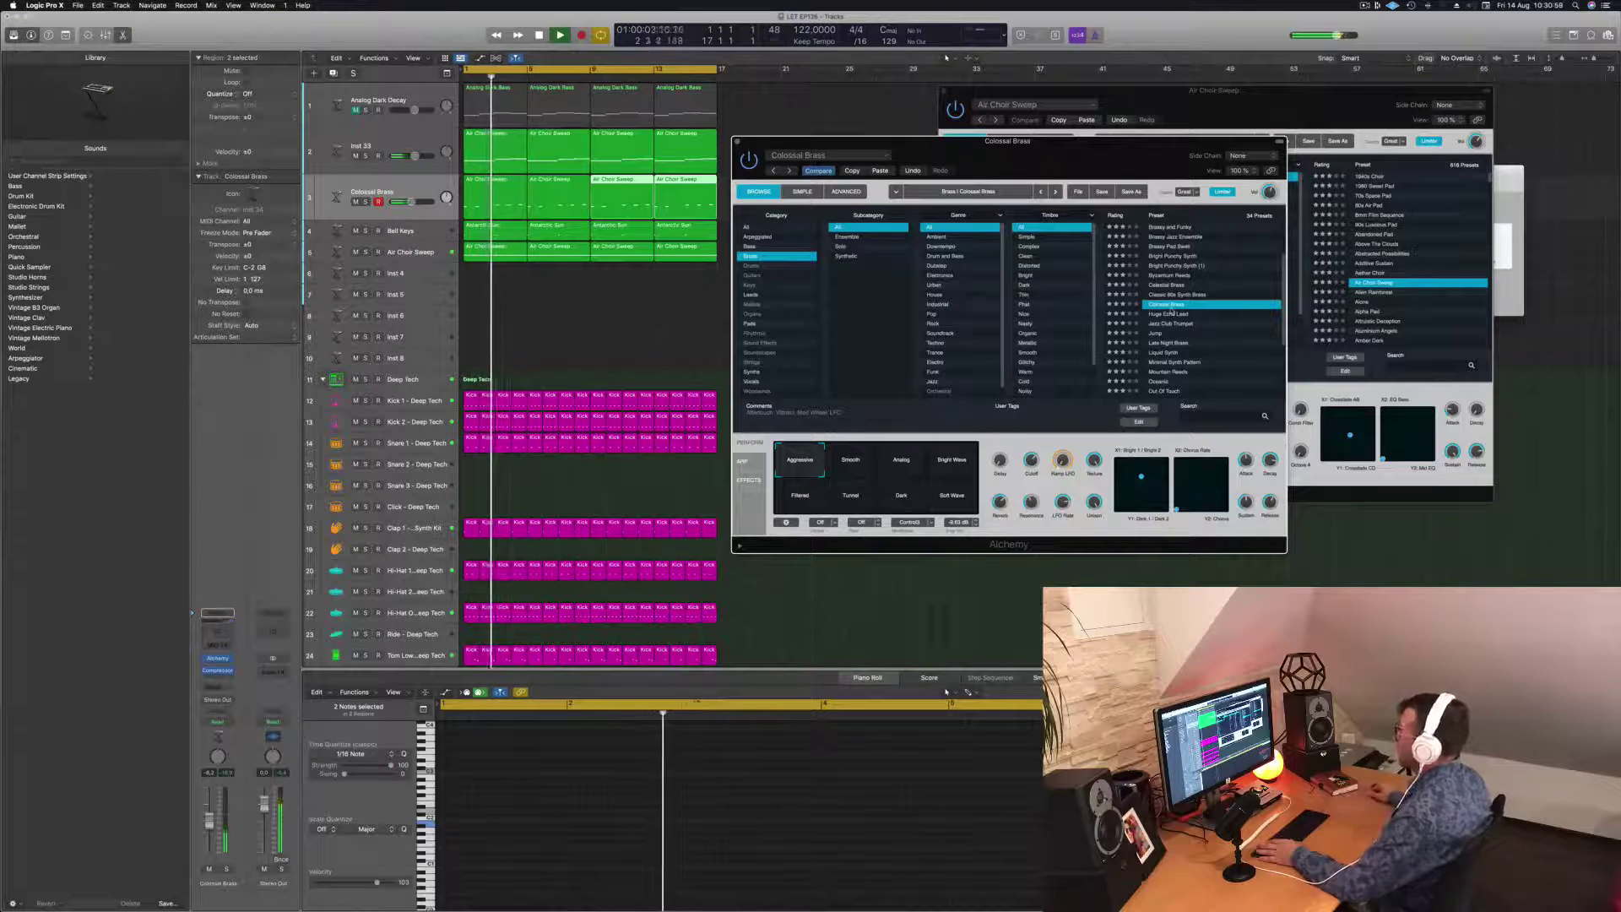
{"action": "left_click", "coordinate": [851, 469]}
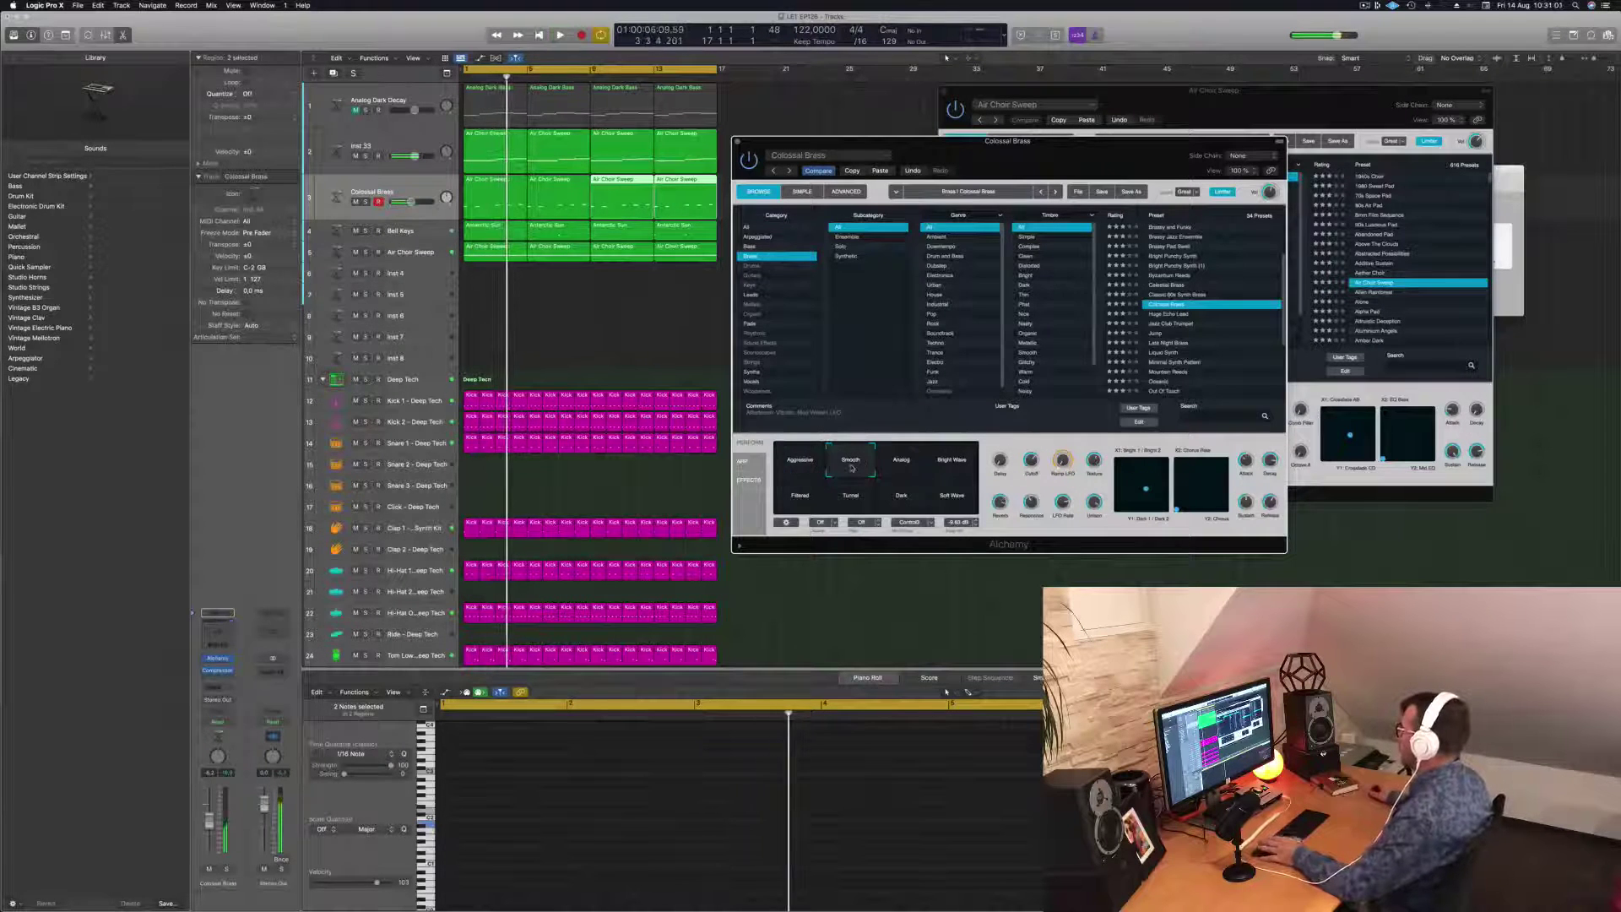
{"action": "left_click", "coordinate": [904, 467]}
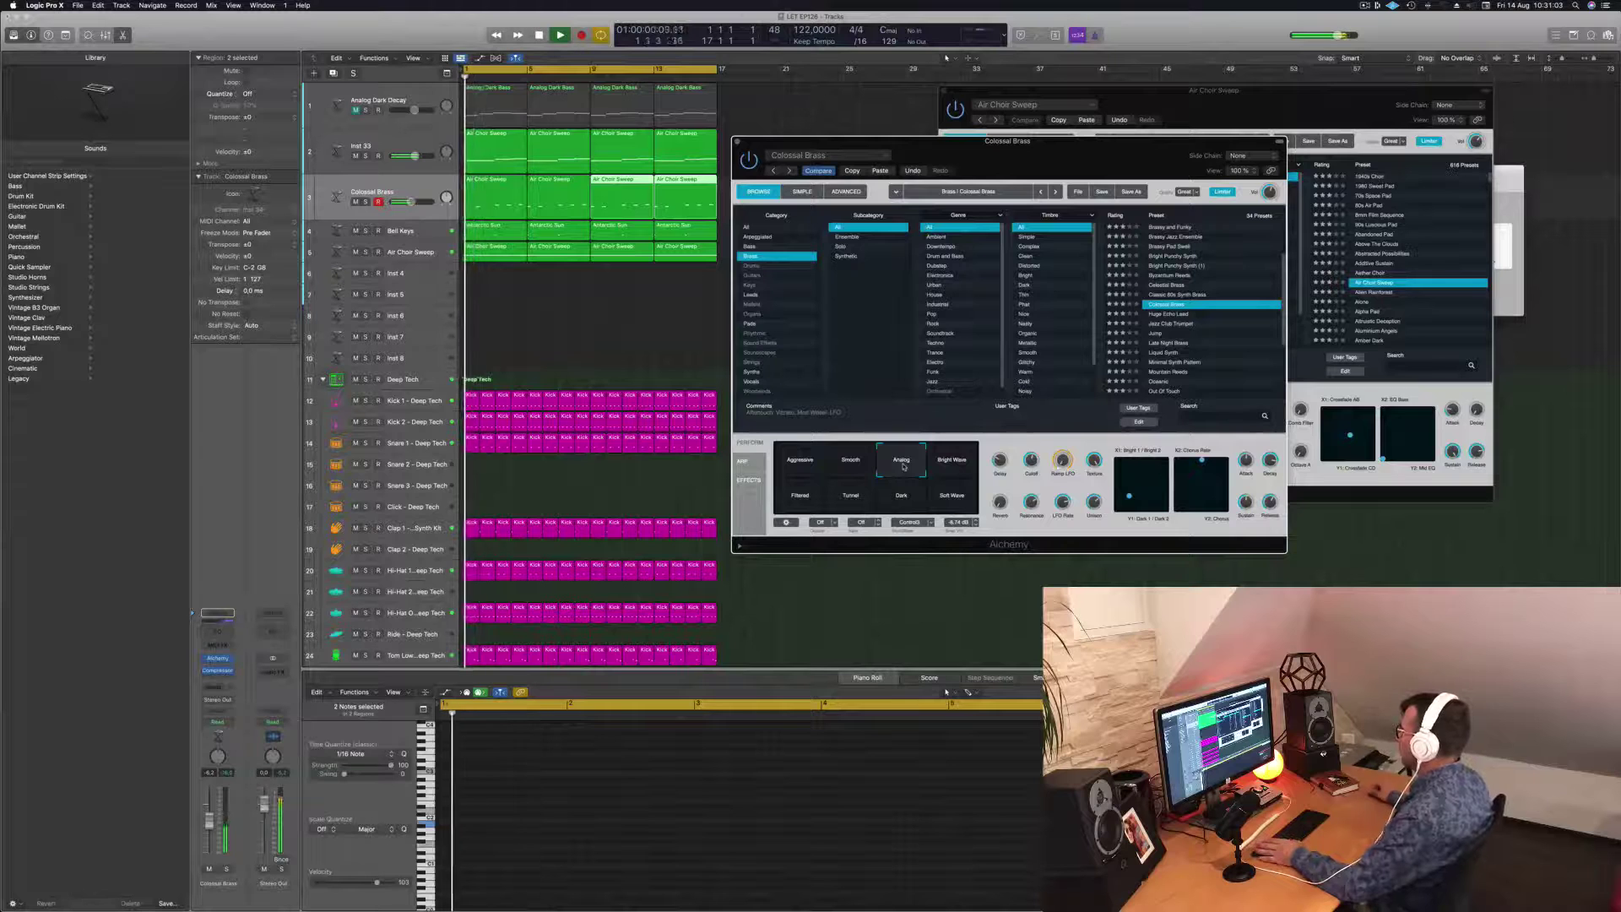
{"action": "left_click", "coordinate": [949, 468]}
{"action": "key", "text": "space"}
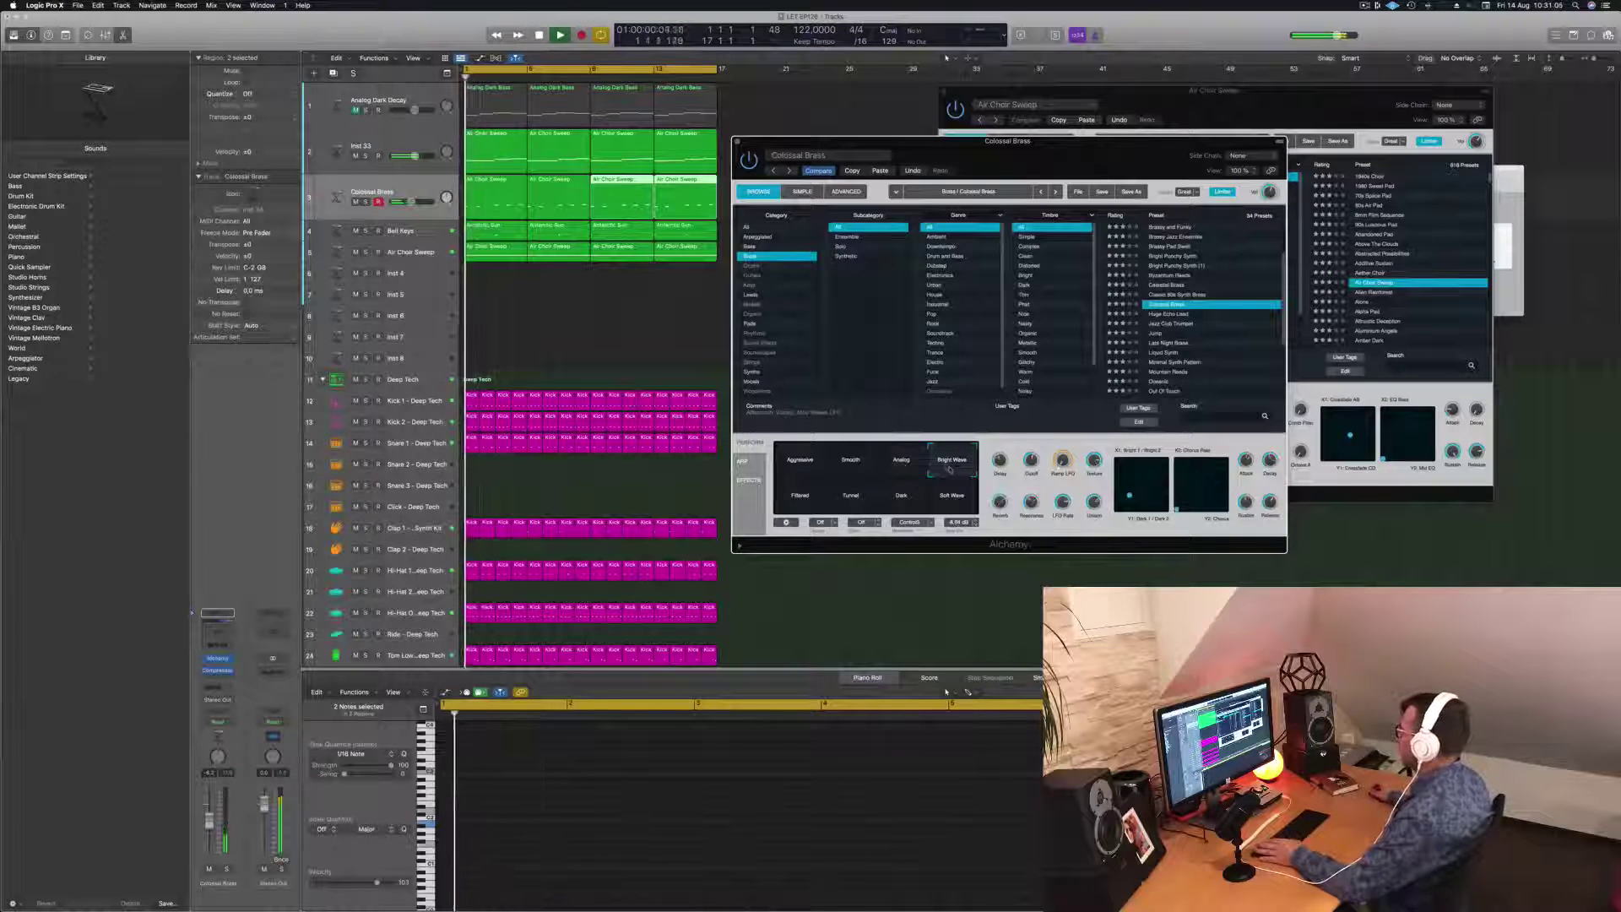
{"action": "left_click", "coordinate": [823, 497]}
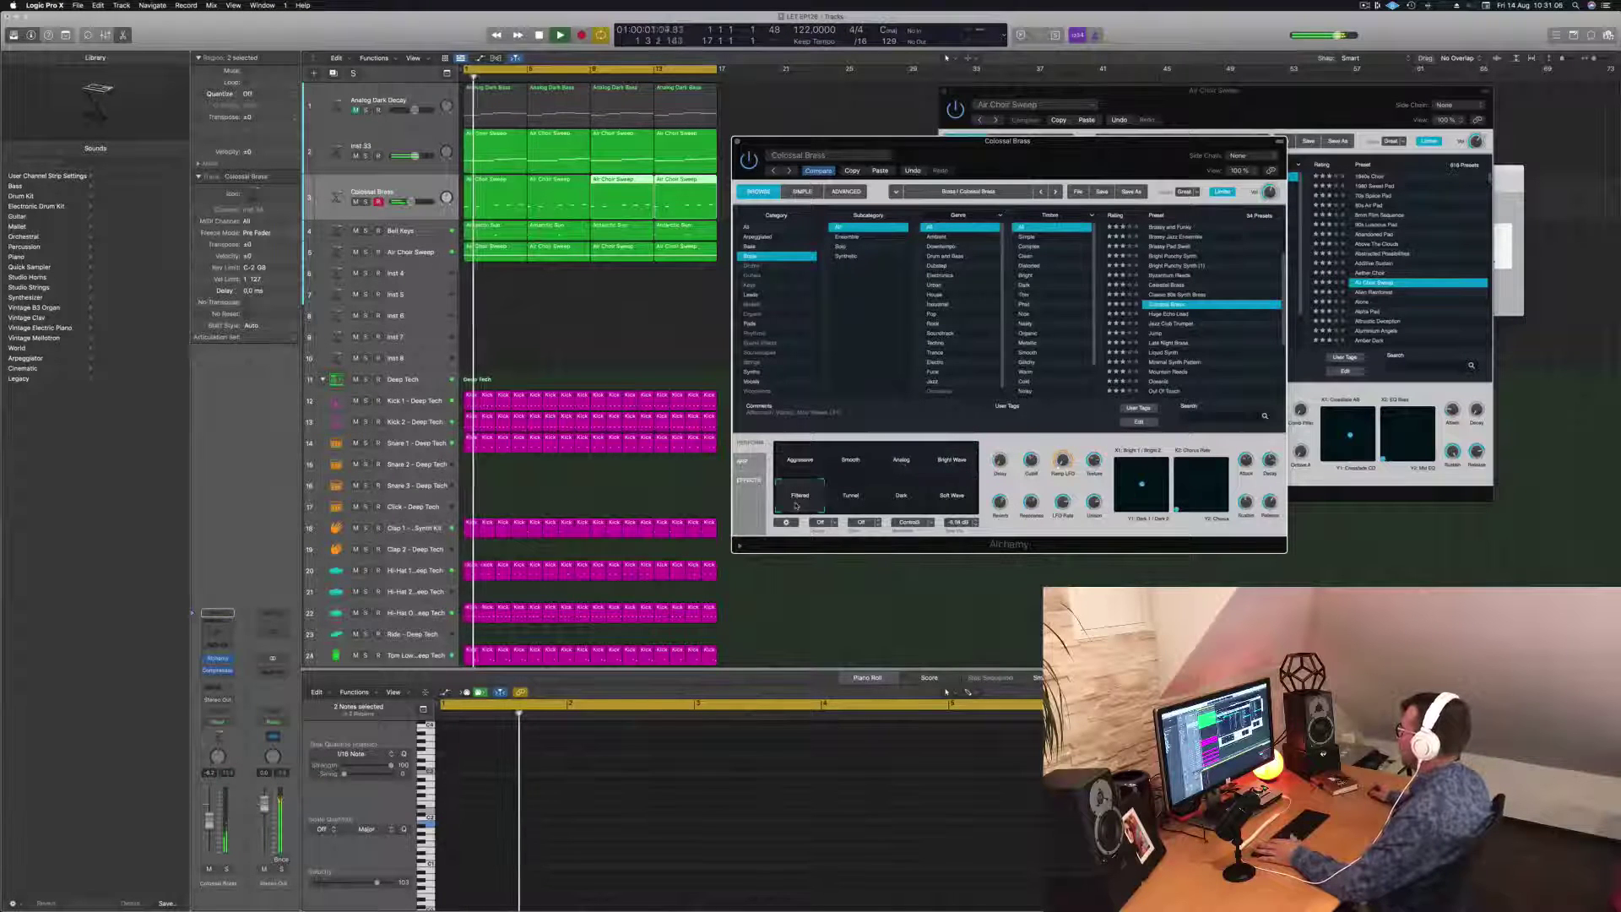
{"action": "left_click", "coordinate": [852, 501]}
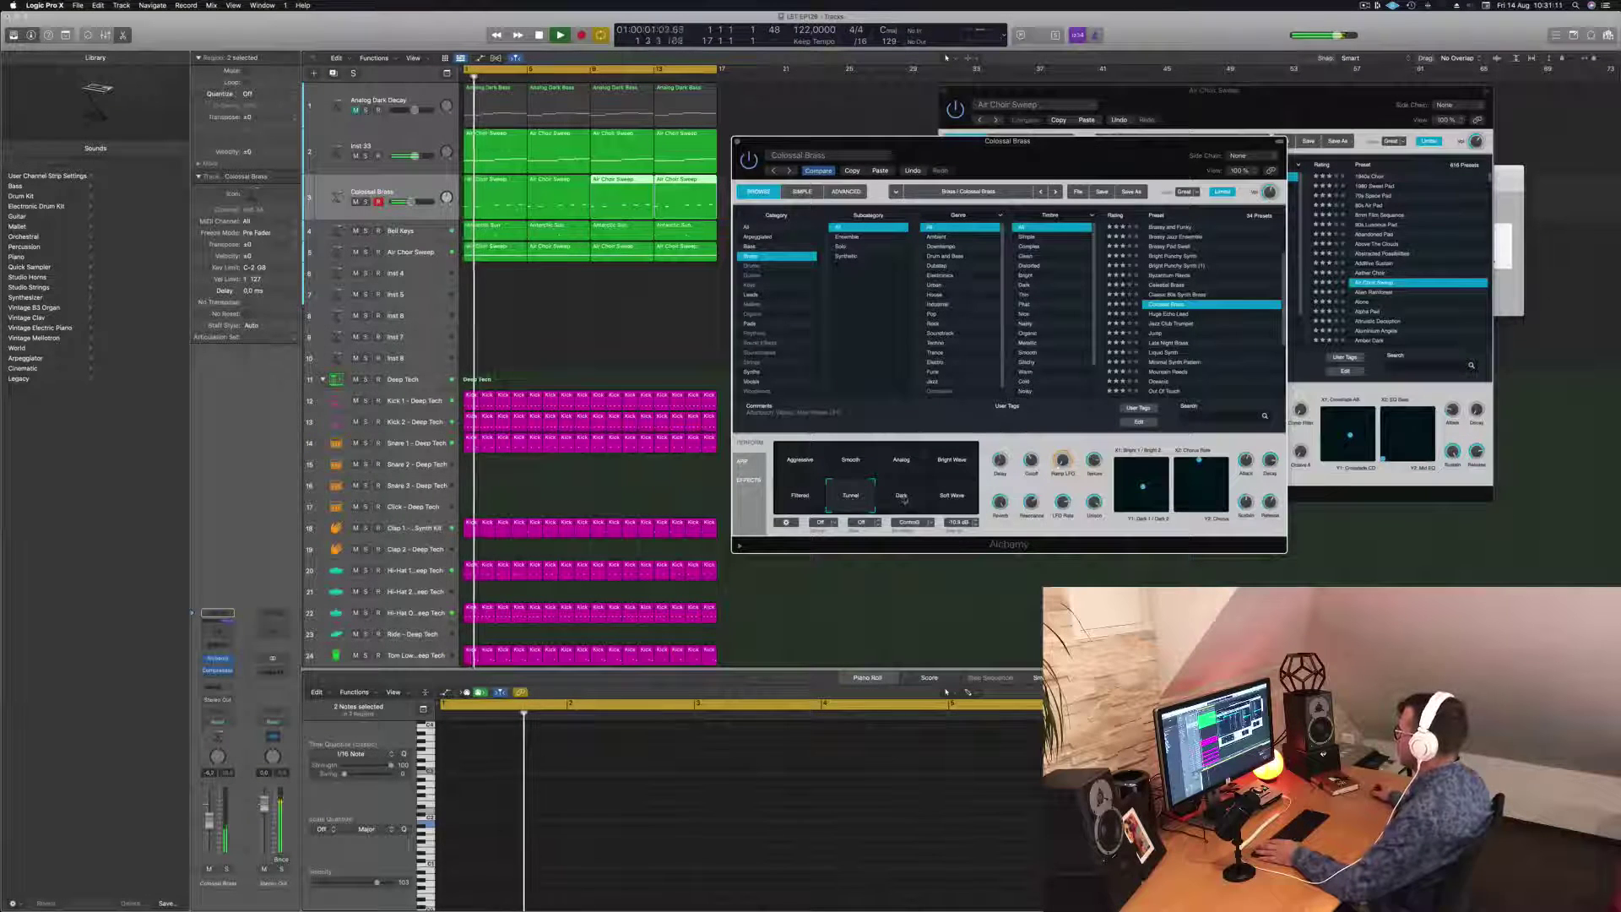
{"action": "left_click", "coordinate": [904, 501]}
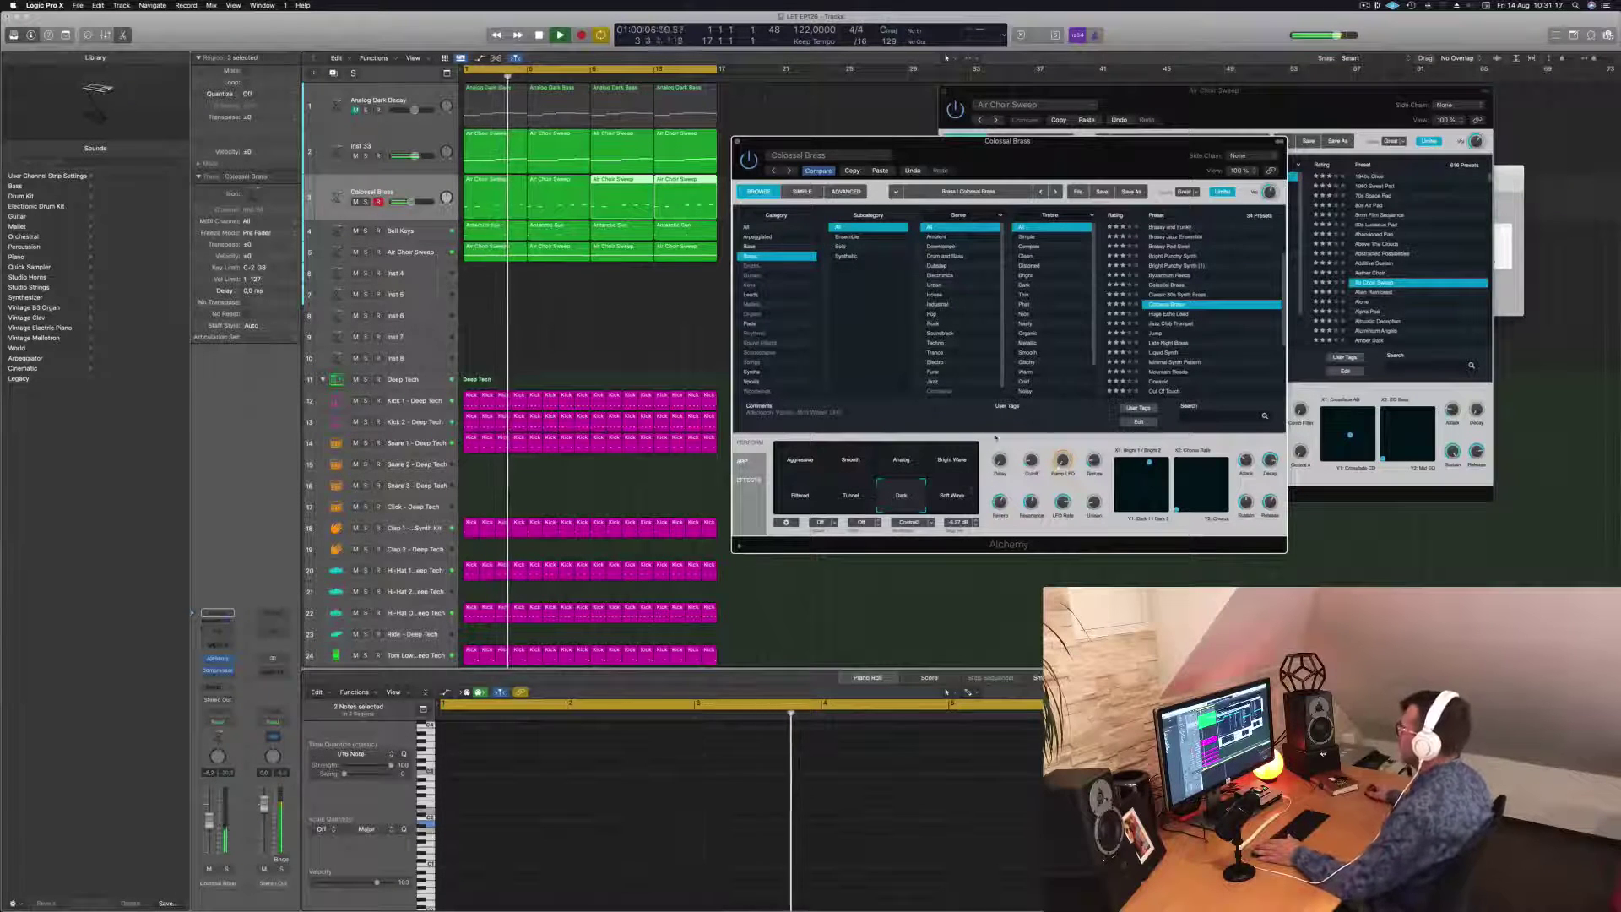
Step: Close the Colossal Brass synth window, deselect the regions and replay the loop from the start
{"action": "left_click_drag", "start_coordinate": [1079, 159], "coordinate": [945, 248]}
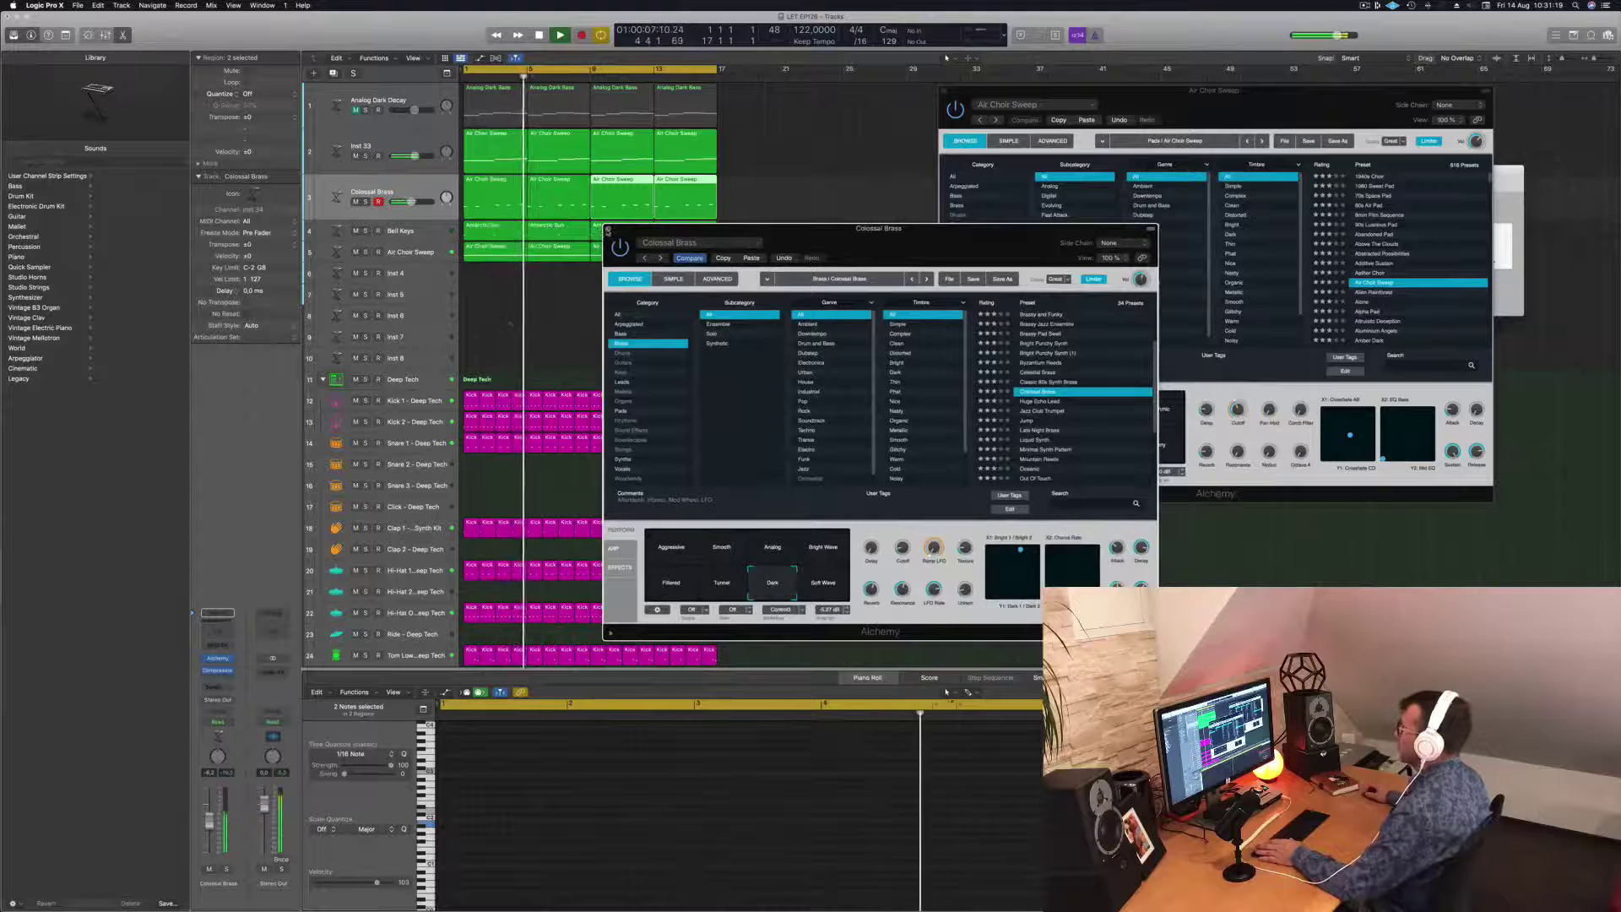
{"action": "key", "text": "super+w"}
{"action": "left_click", "coordinate": [510, 300]}
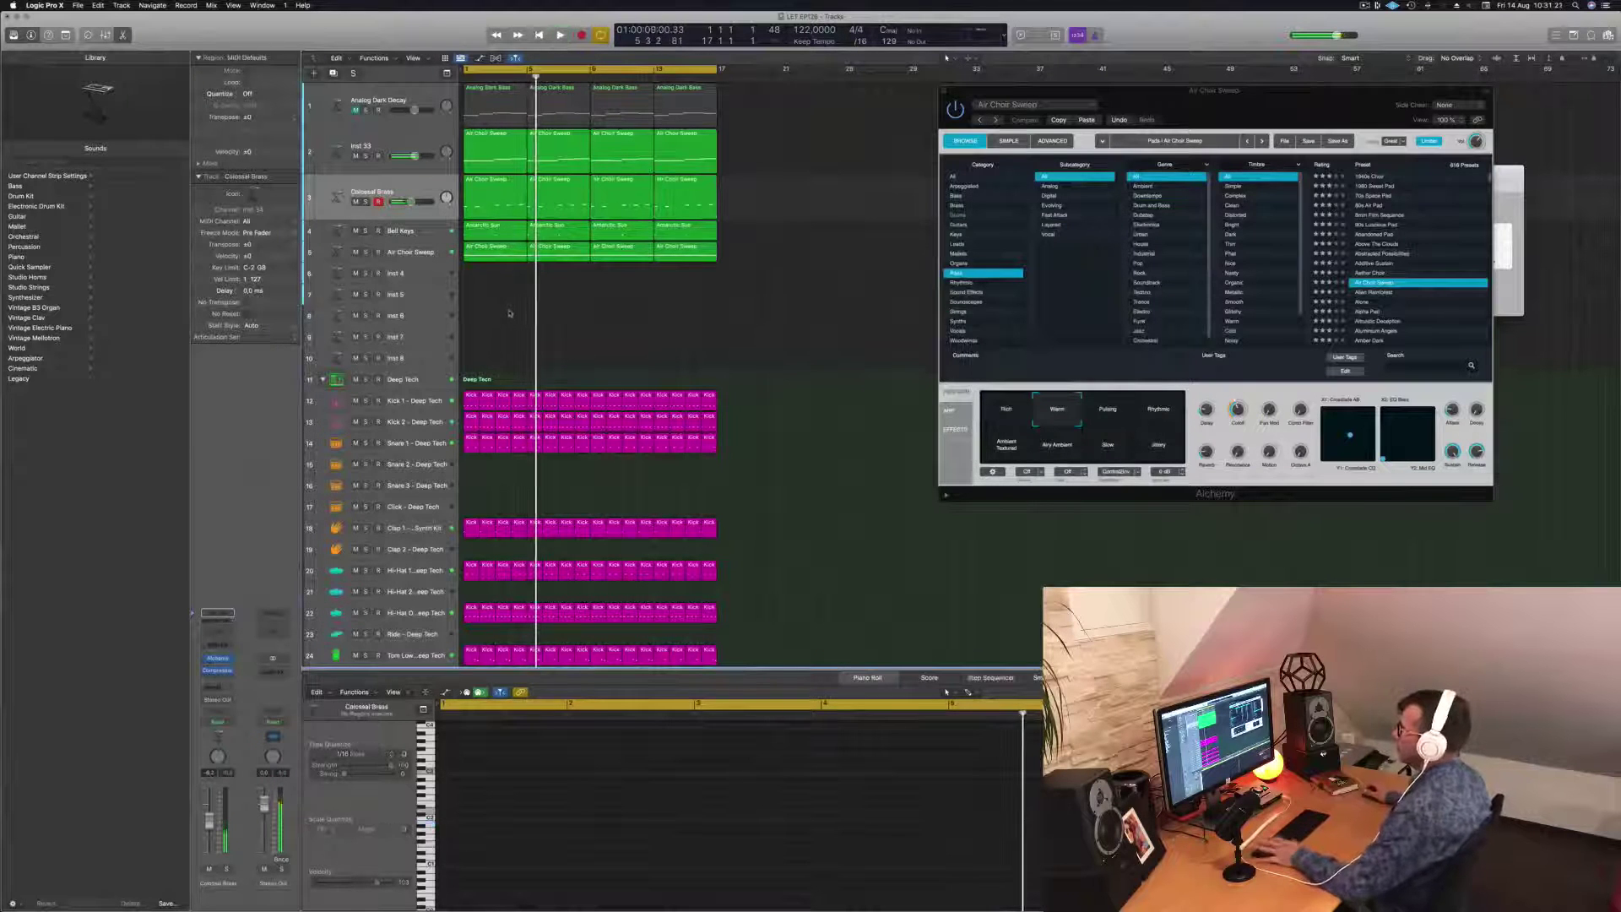
{"action": "key", "text": "Return"}
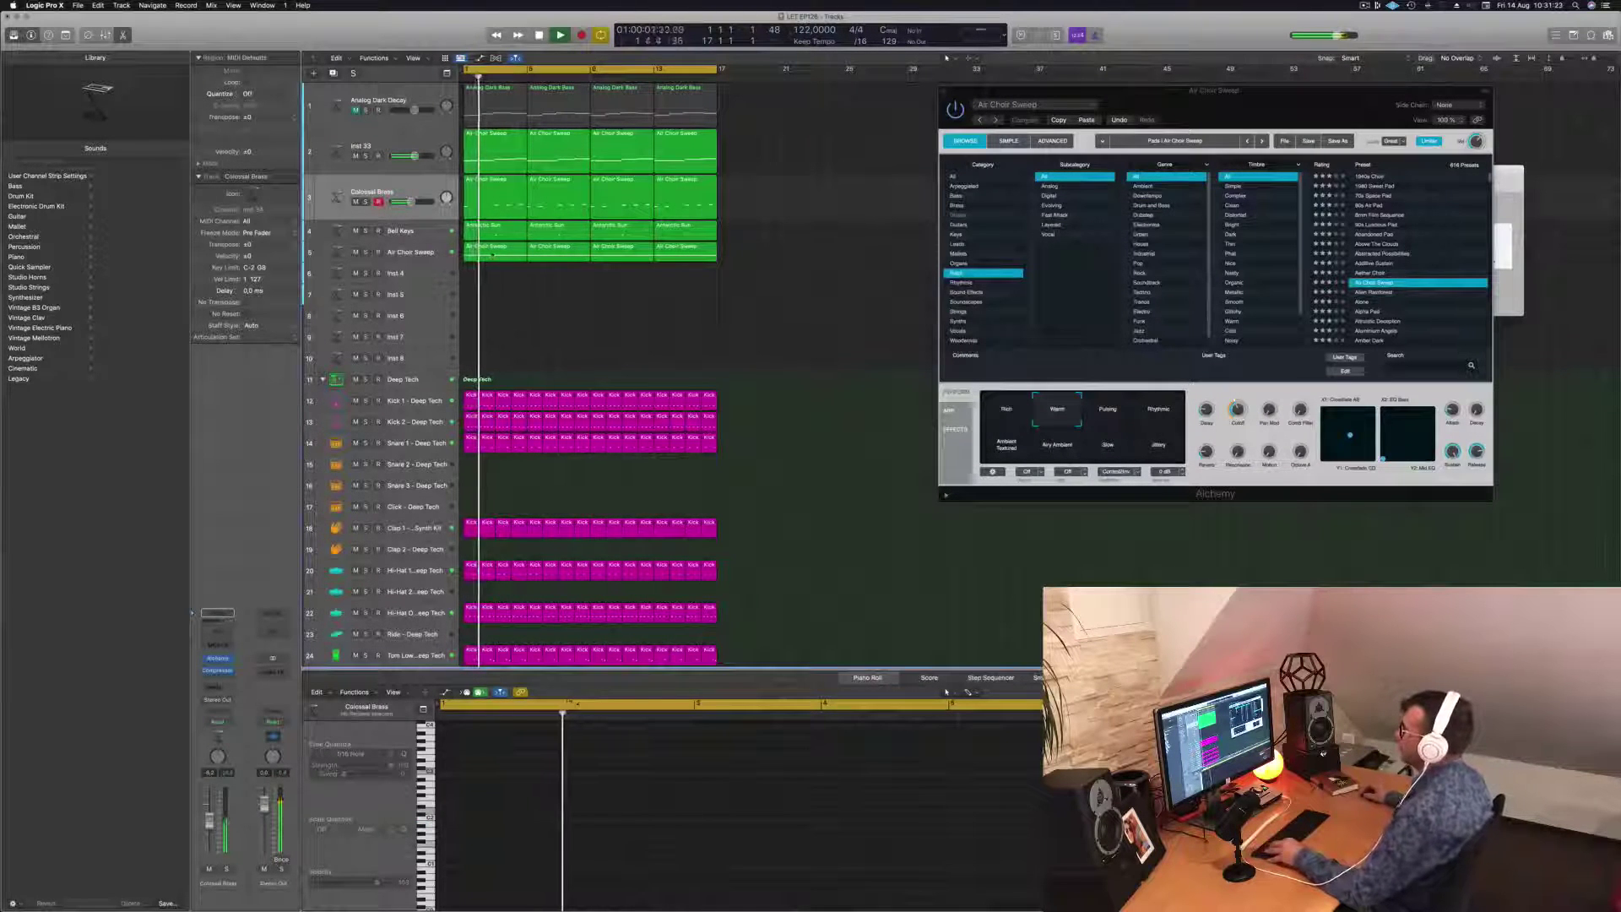
Step: Copy the first Air Choir Sweep region down to the start of the Inst 4 track and stop playback
{"action": "left_click", "coordinate": [497, 249]}
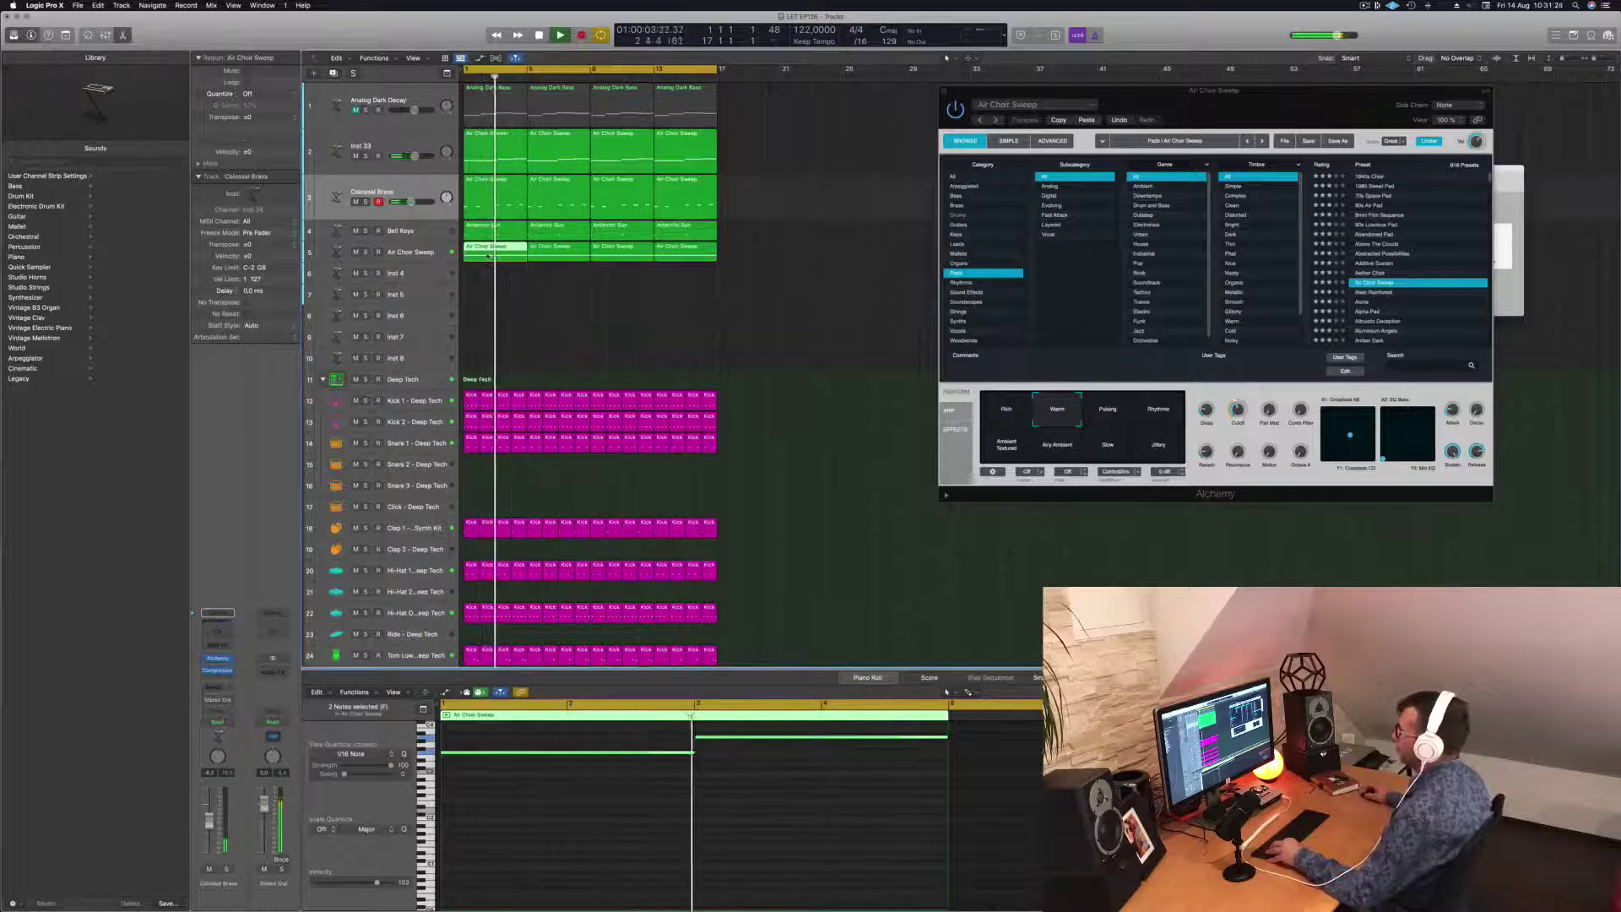
{"action": "left_click_drag", "start_coordinate": [488, 255], "coordinate": [490, 275]}
{"action": "key", "text": "space"}
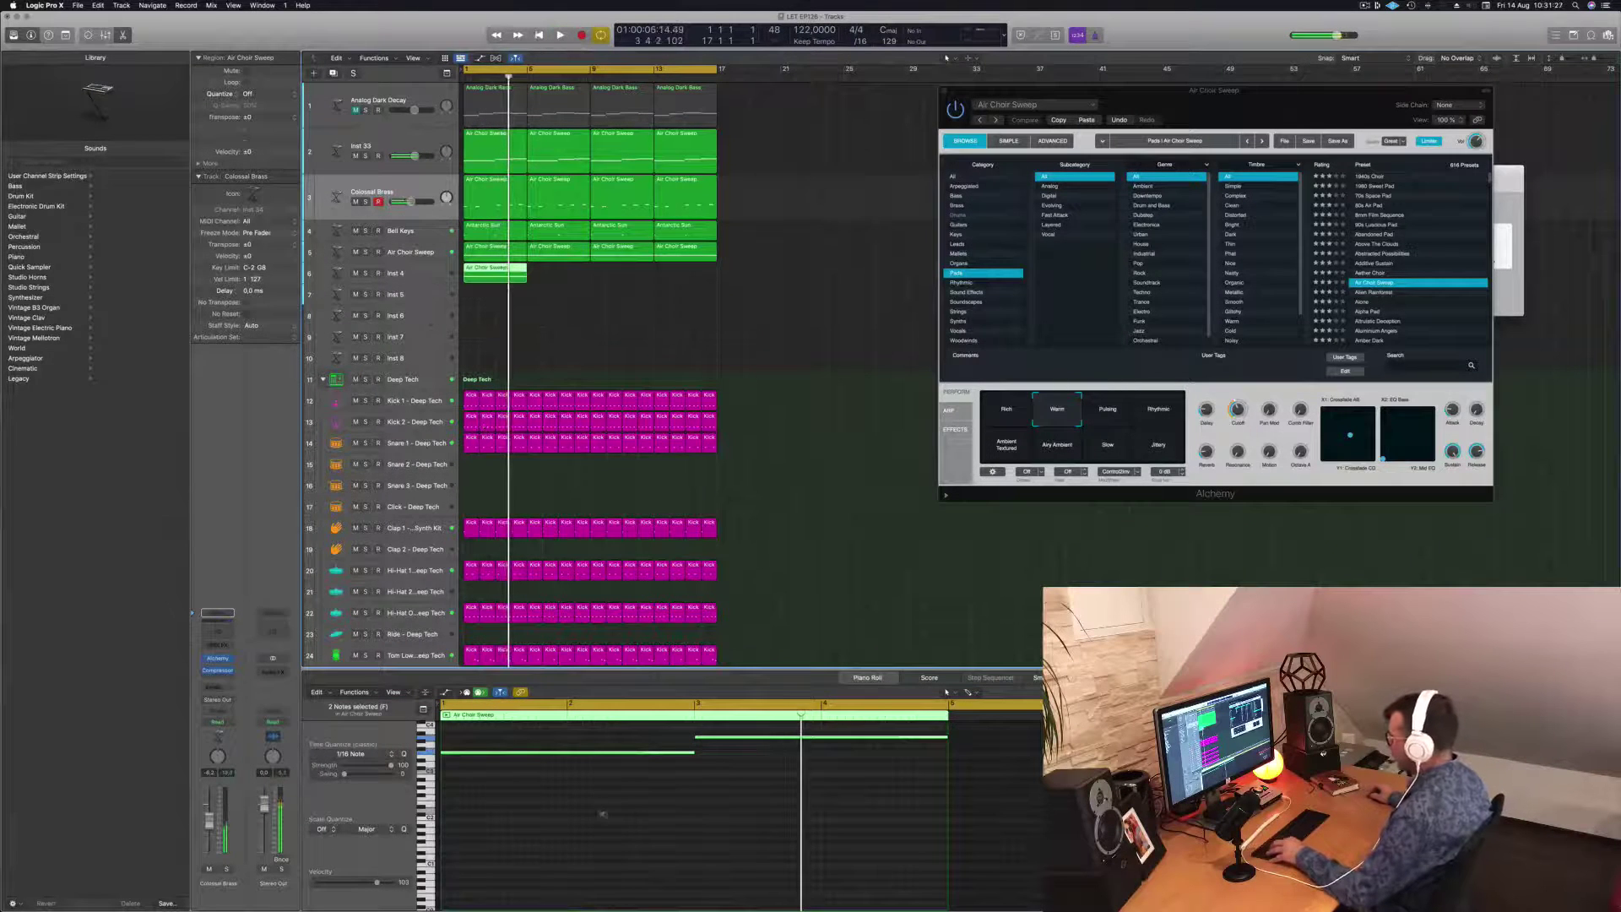
{"action": "scroll", "coordinate": [604, 817], "scroll_direction": "up", "scroll_amount": 3}
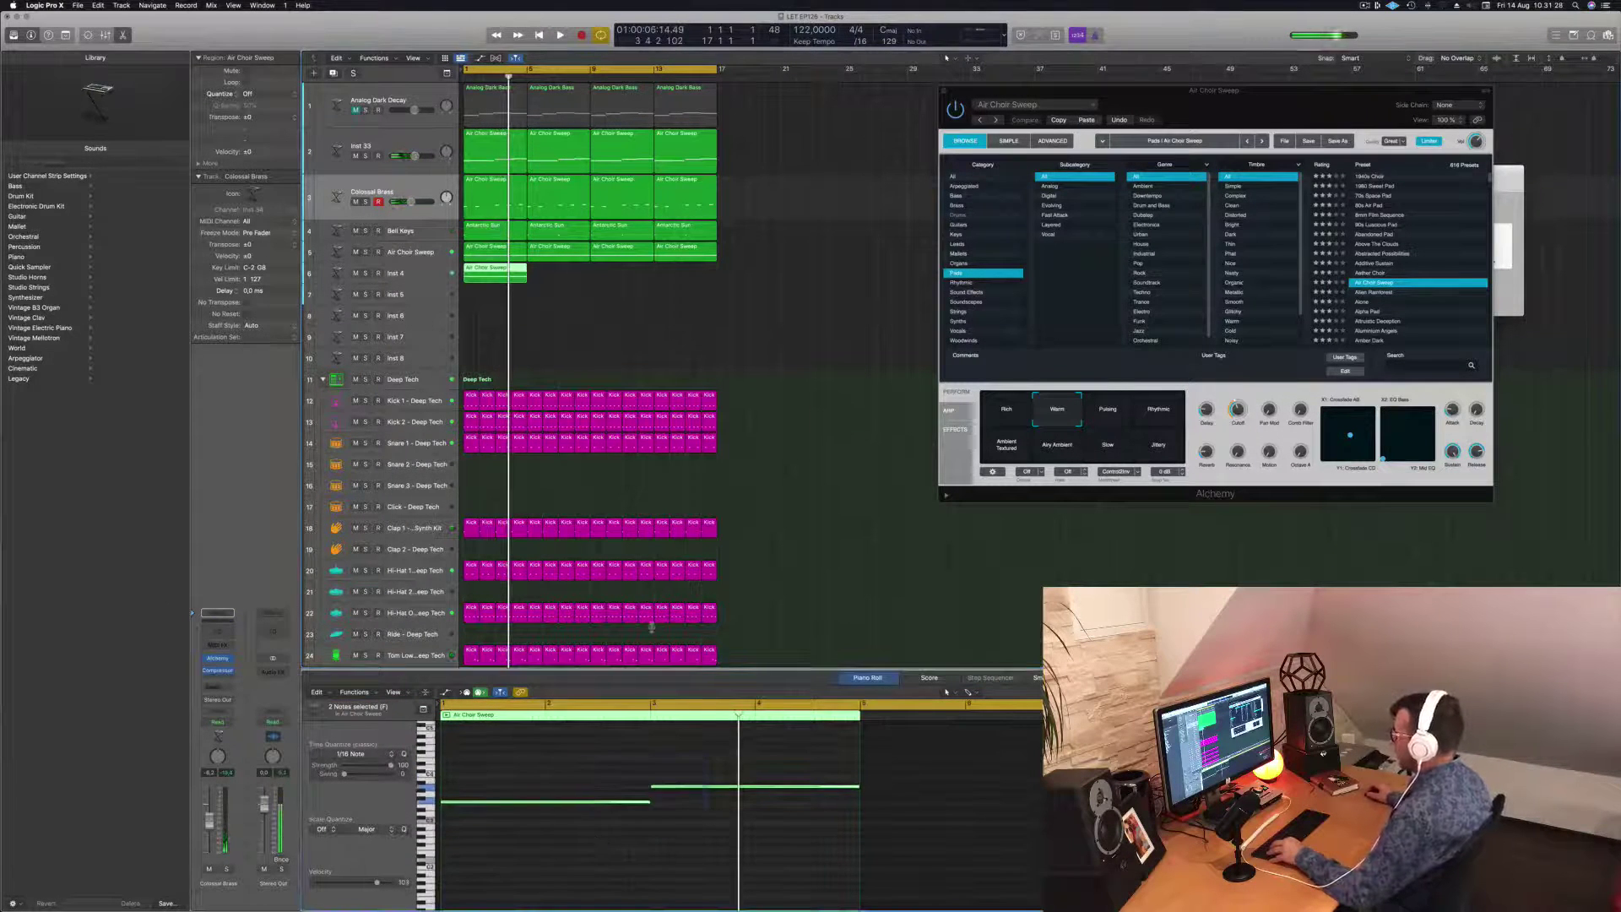
{"action": "left_click", "coordinate": [744, 248]}
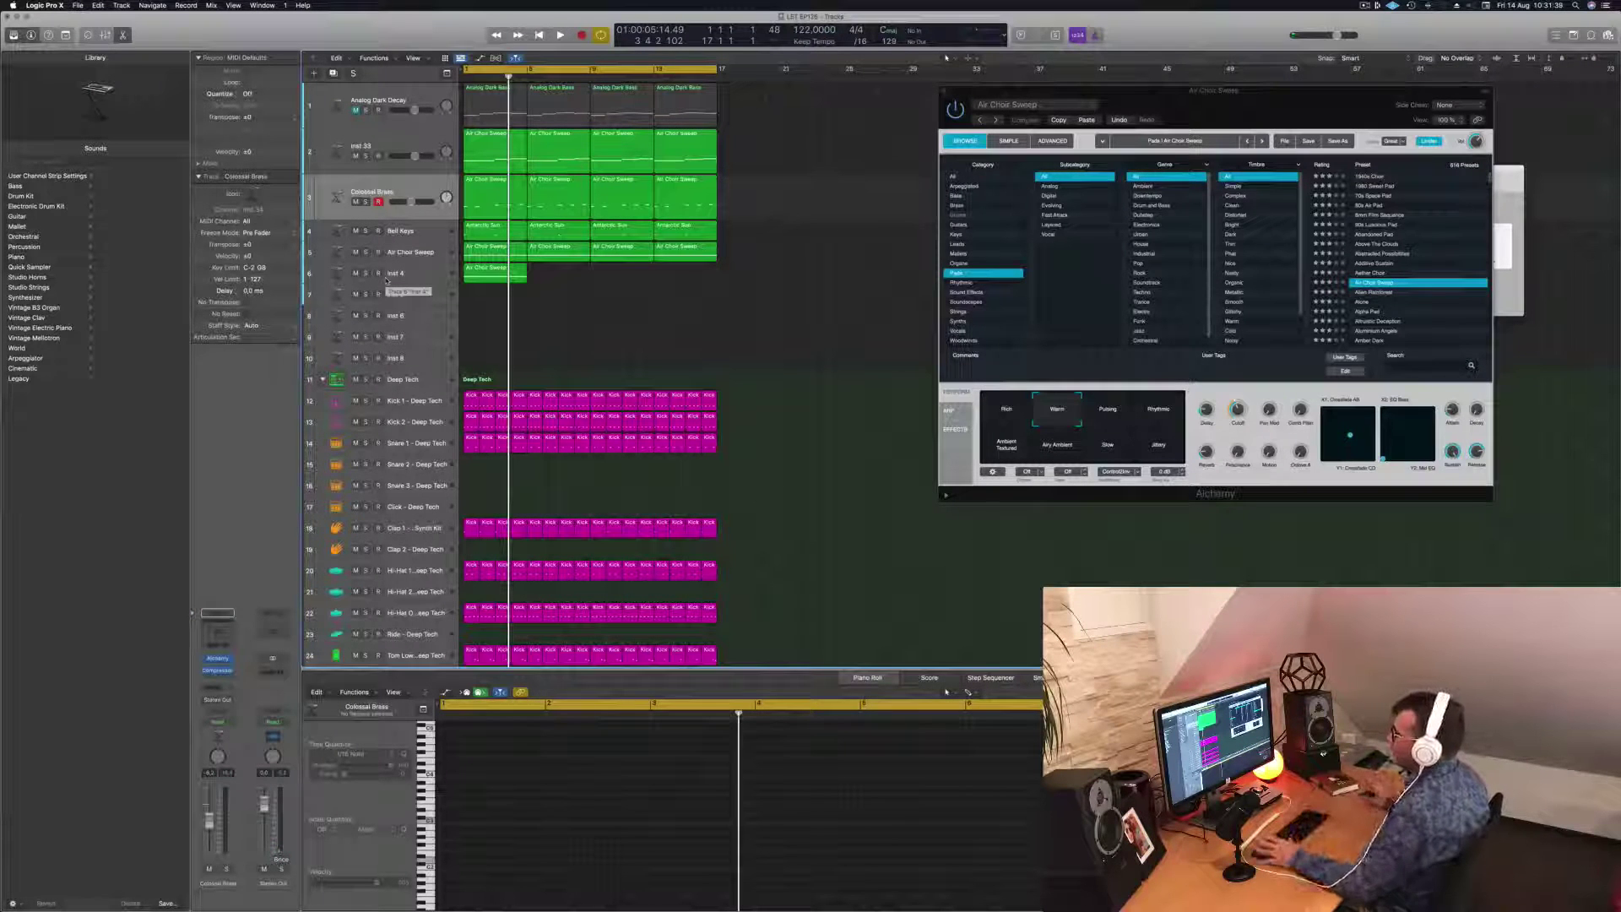
Step: Duplicate both notes of the Inst 4 region one octave lower
{"action": "left_click", "coordinate": [466, 270]}
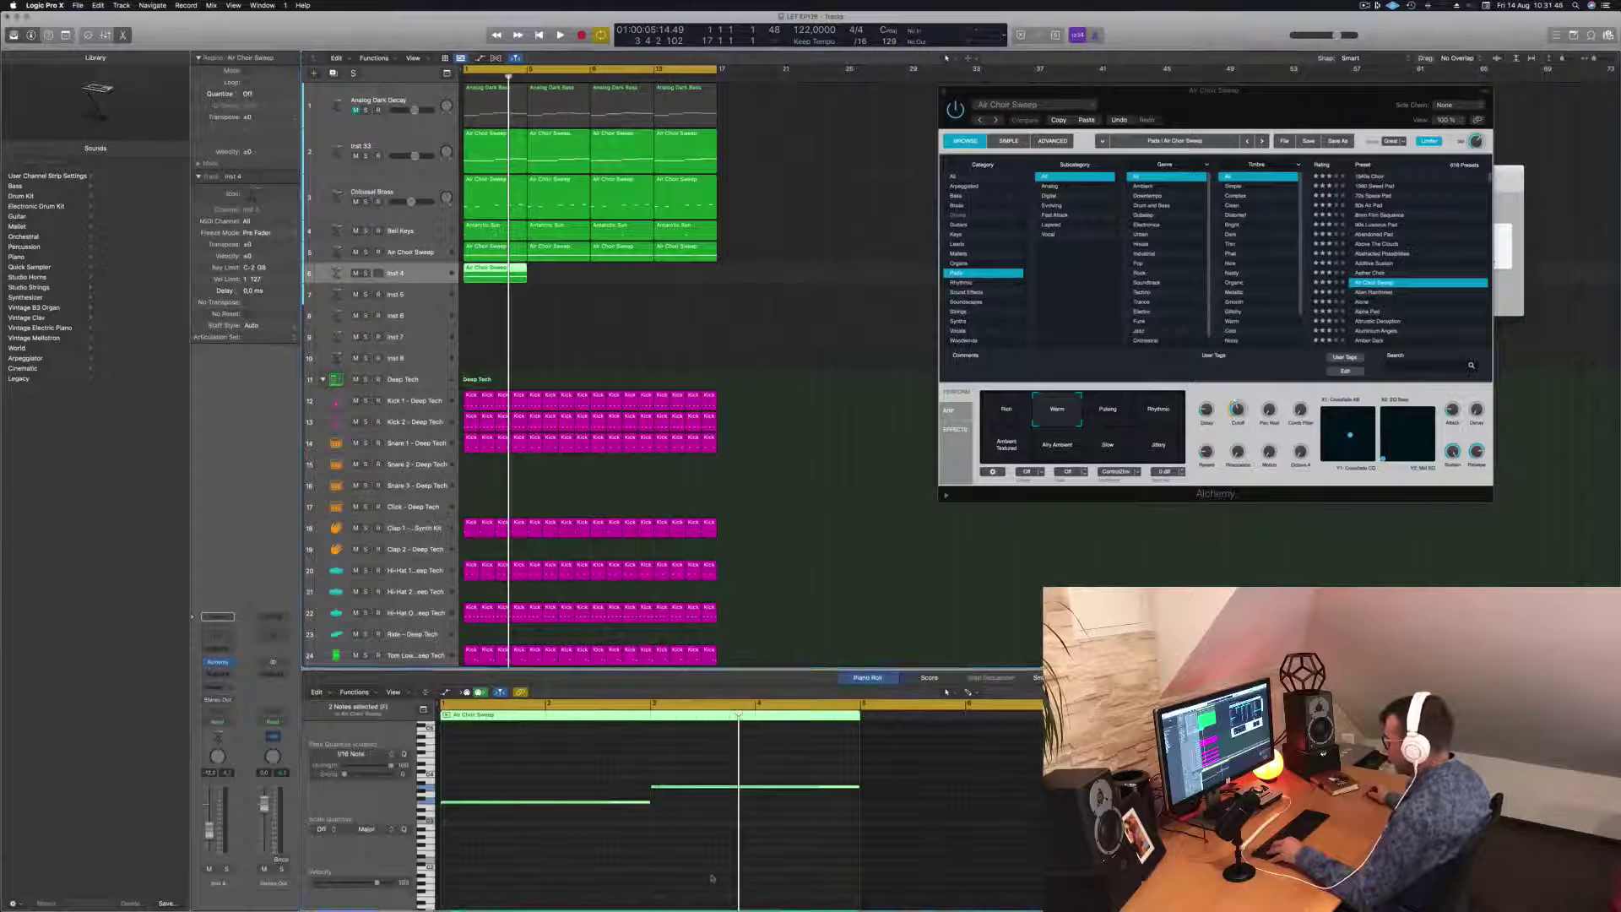
{"action": "scroll", "coordinate": [549, 810], "scroll_direction": "up", "scroll_amount": 2}
{"action": "scroll", "coordinate": [578, 834], "scroll_direction": "down", "scroll_amount": 3}
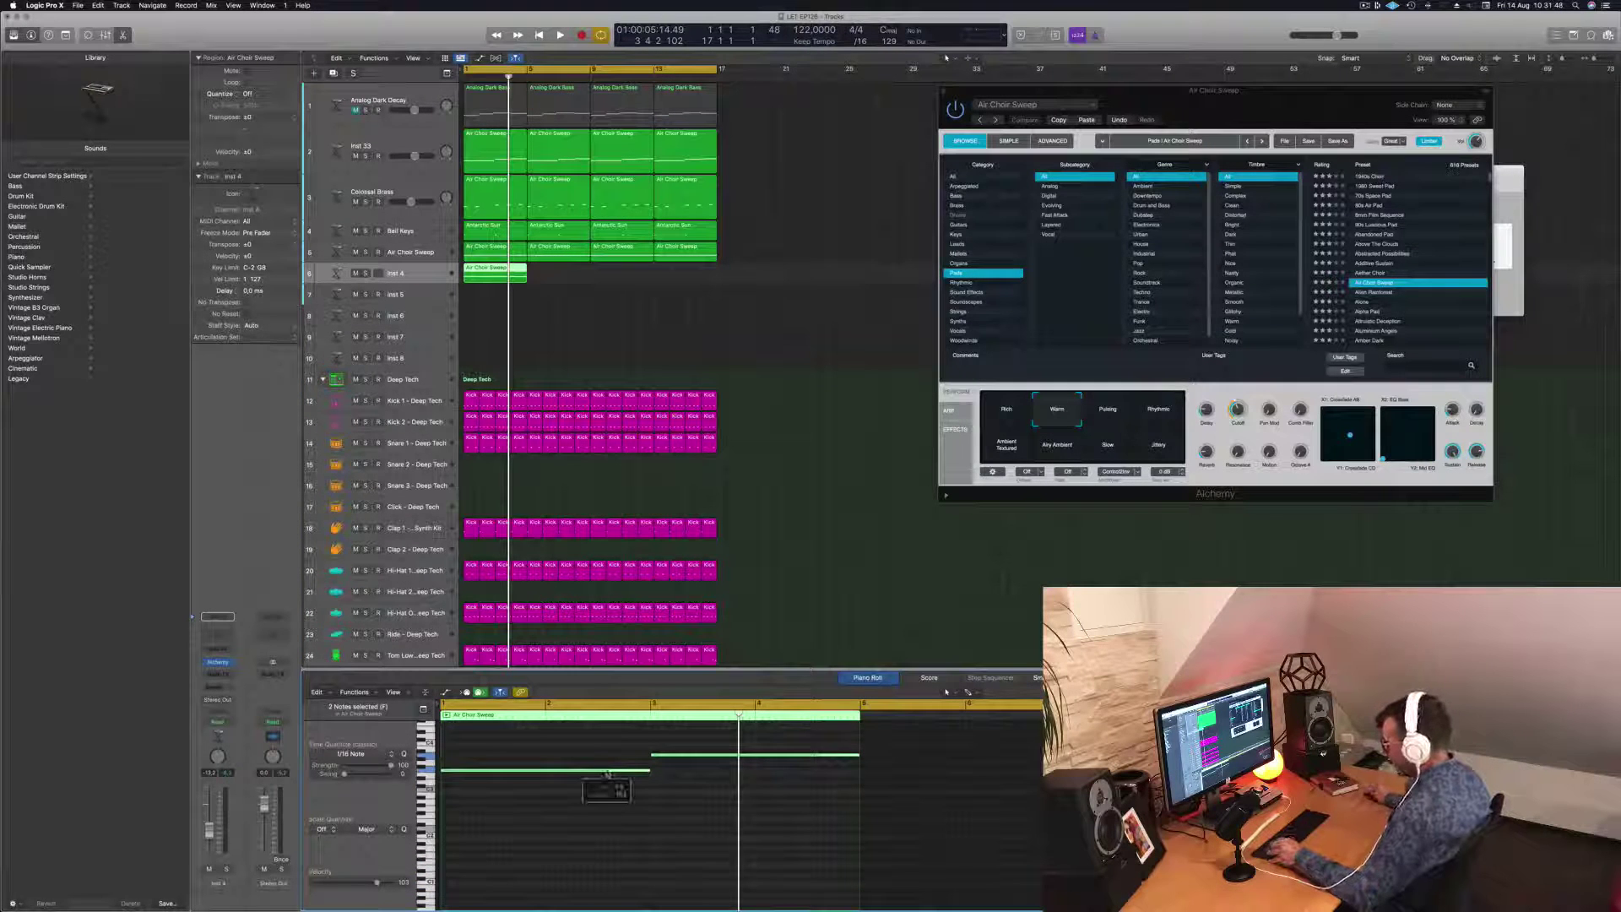
{"action": "left_click_drag", "start_coordinate": [607, 773], "coordinate": [605, 820]}
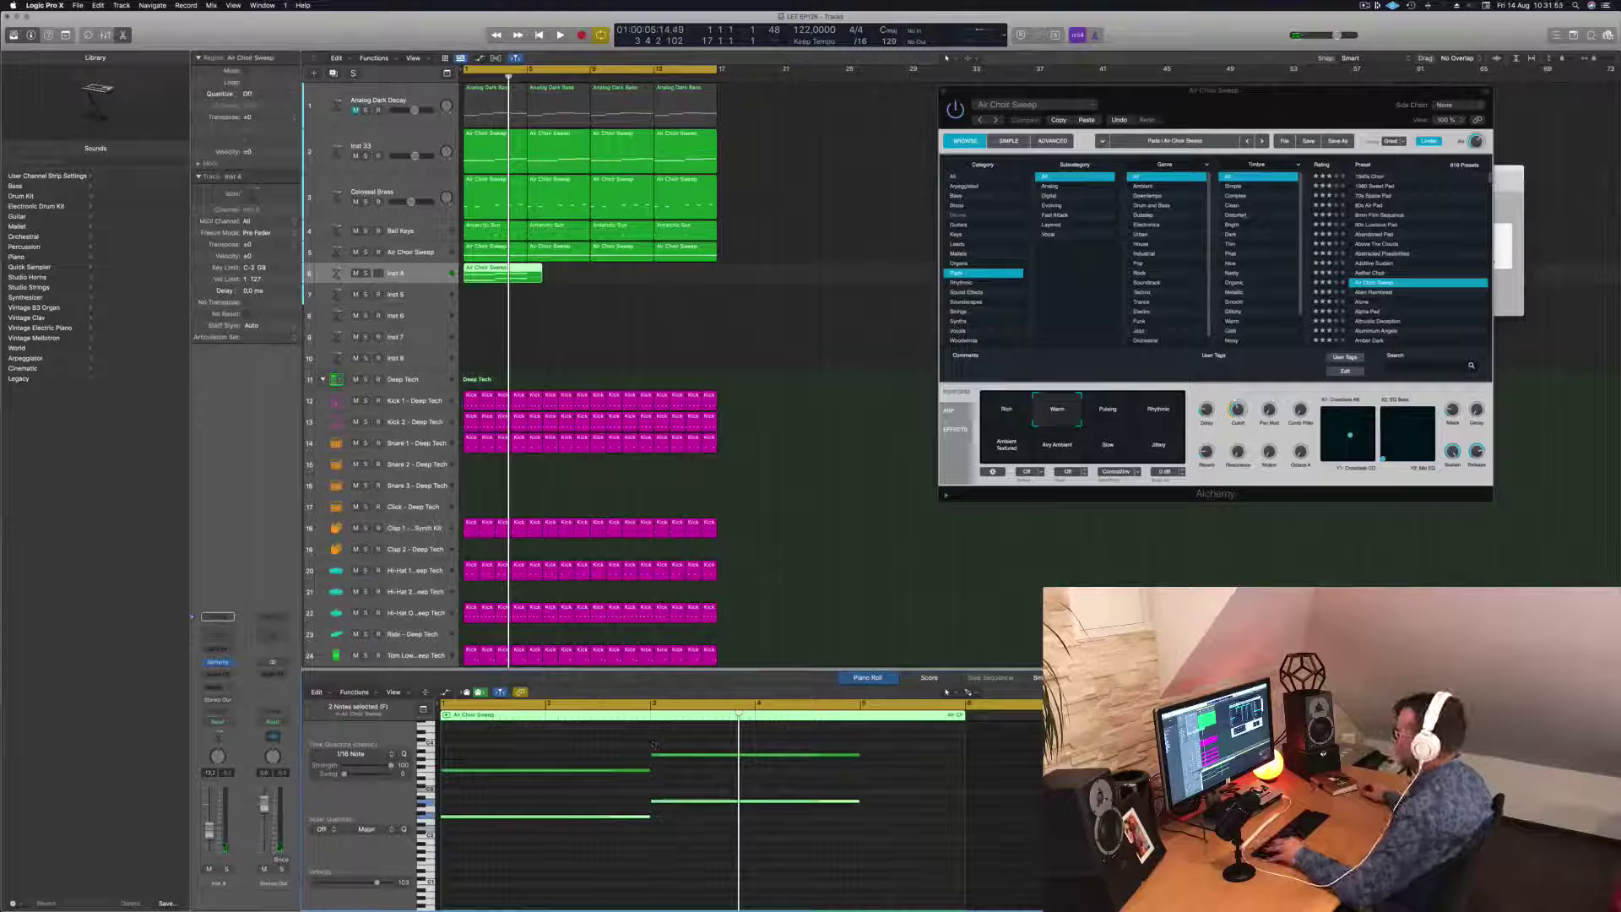
Step: Split the Inst 4 region at bar 5, splitting any crossing notes, and delete the surplus part
{"action": "left_click", "coordinate": [506, 284]}
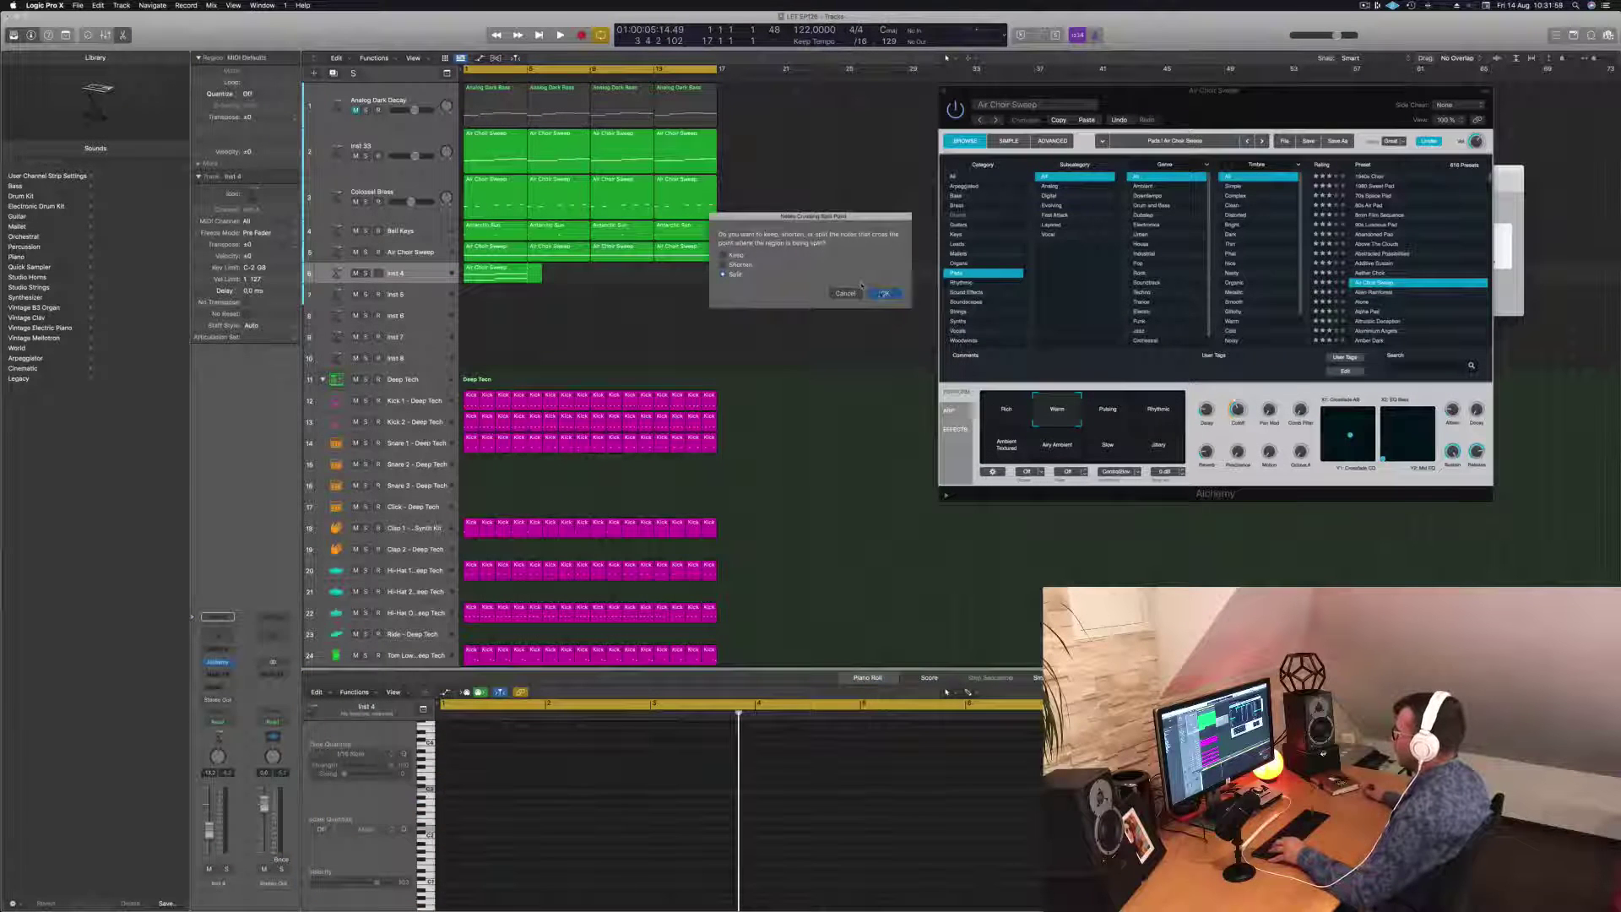
{"action": "left_click", "coordinate": [882, 293]}
{"action": "key", "text": "Delete"}
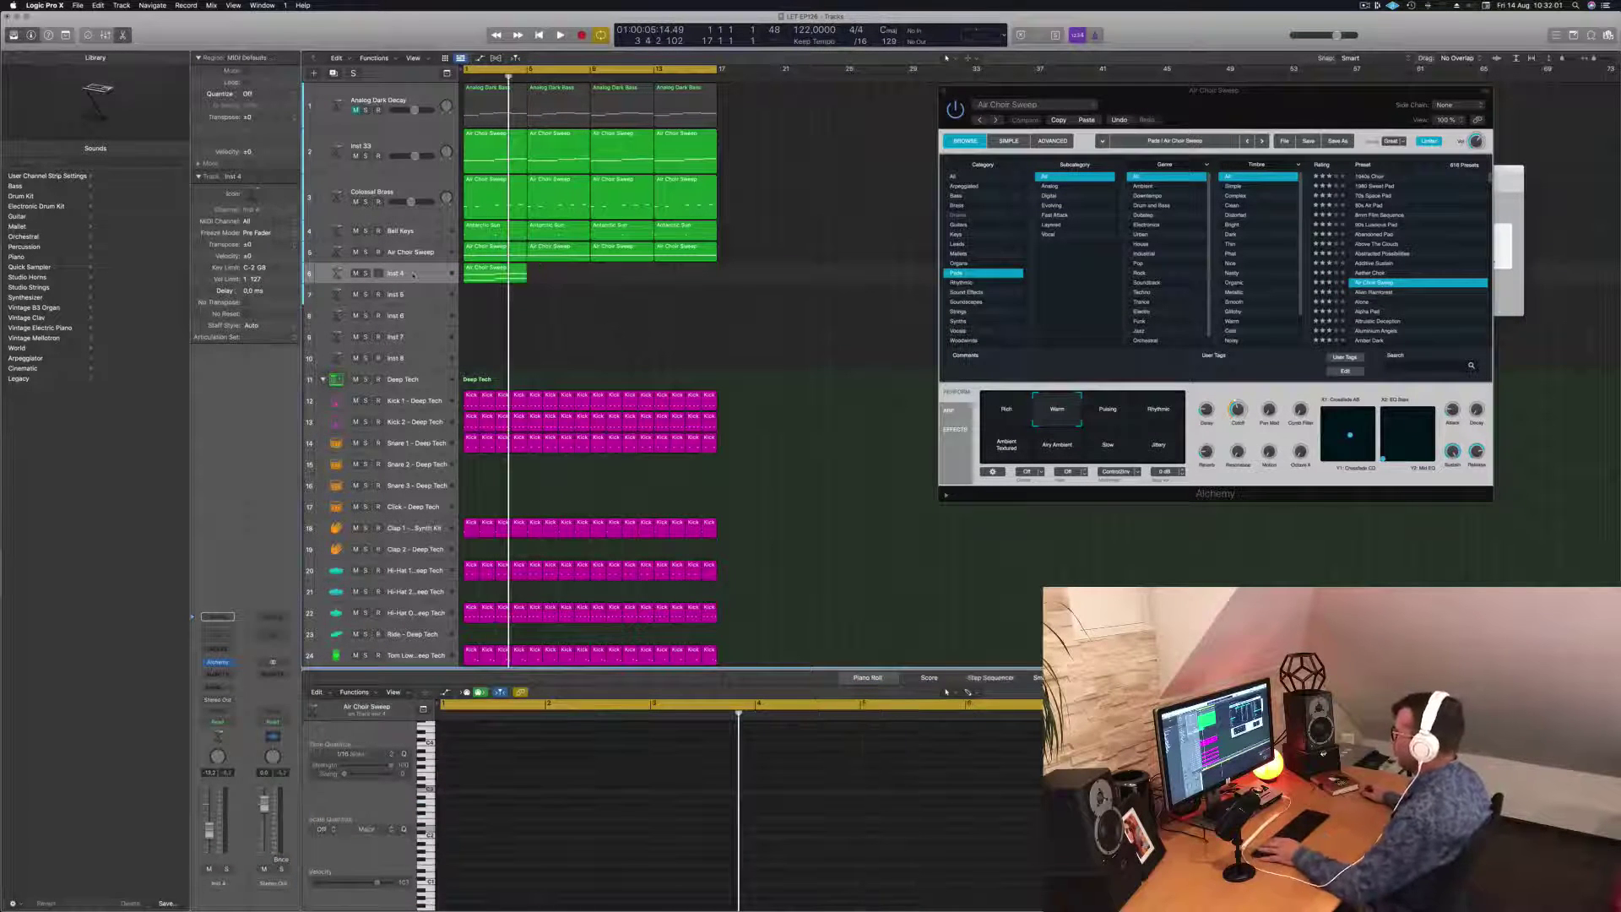
Step: List Alchemy's Arpeggiated presets and repeat the Inst 4 region along its track up to bar 17
{"action": "left_click", "coordinate": [412, 274]}
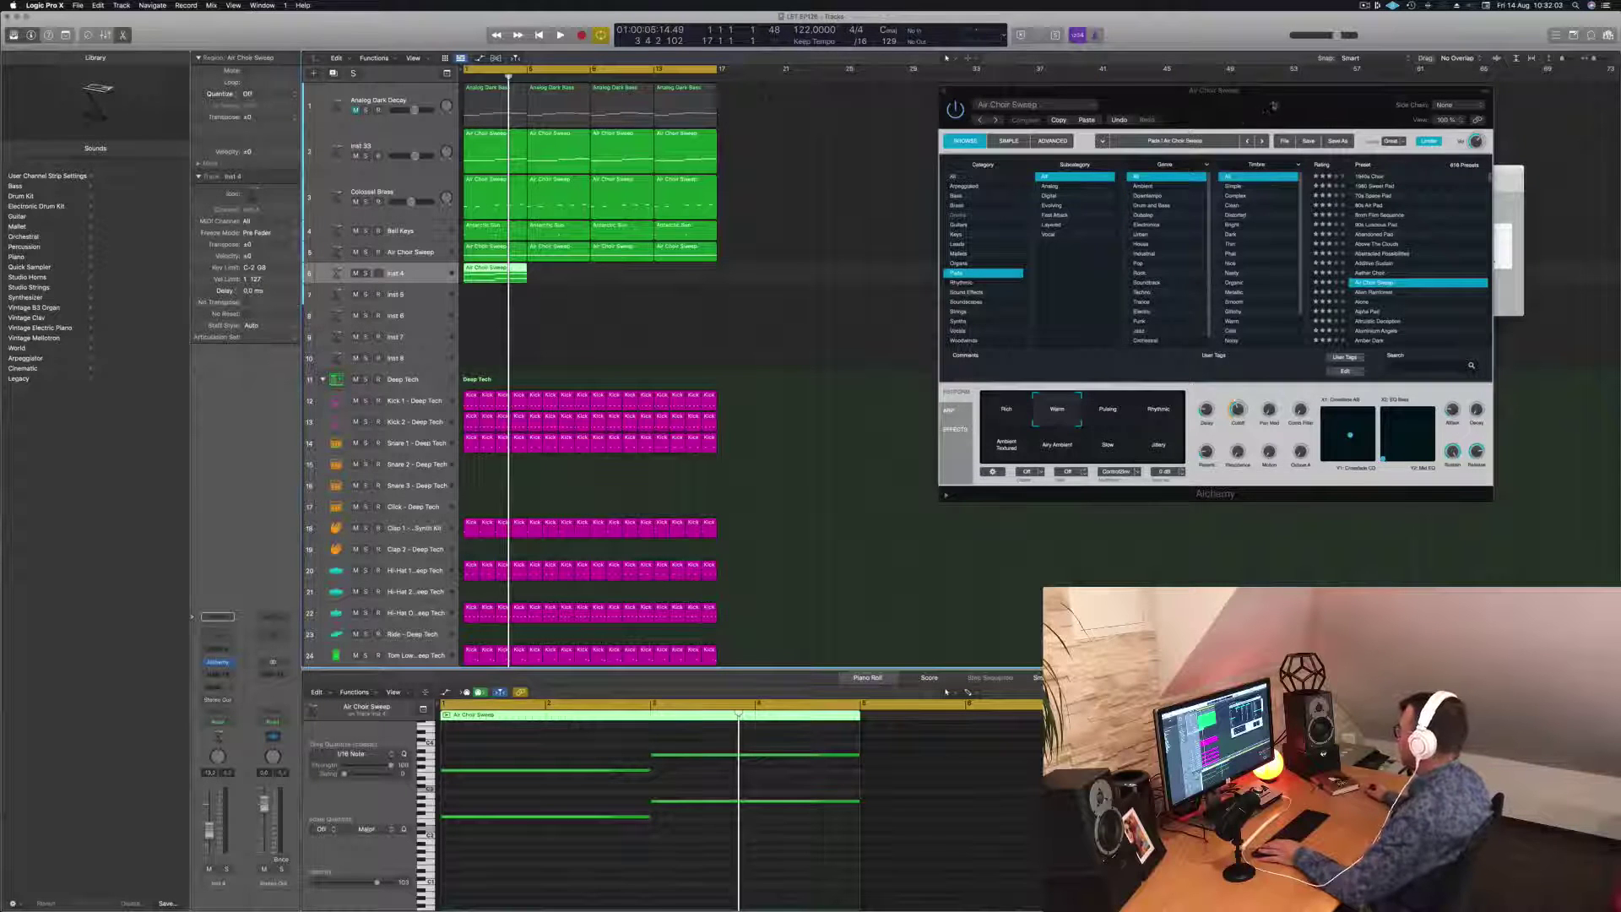
{"action": "left_click_drag", "start_coordinate": [1271, 107], "coordinate": [1081, 158]}
{"action": "left_click", "coordinate": [776, 238]}
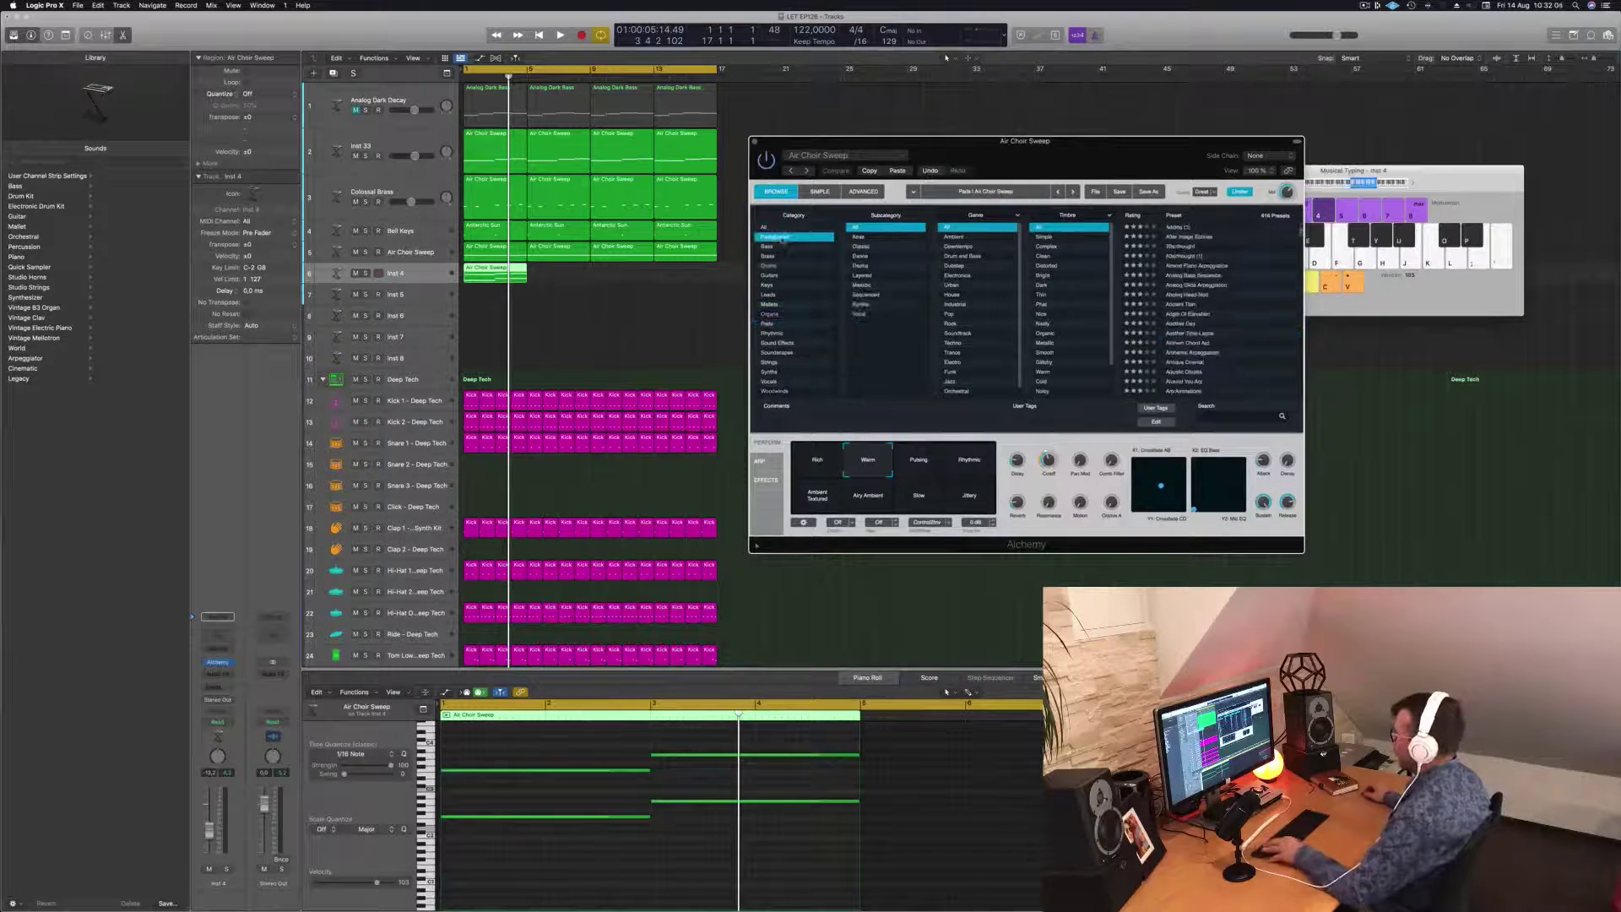
{"action": "left_click_drag", "start_coordinate": [504, 274], "coordinate": [634, 272]}
{"action": "left_click", "coordinate": [490, 268], "text": "shift"}
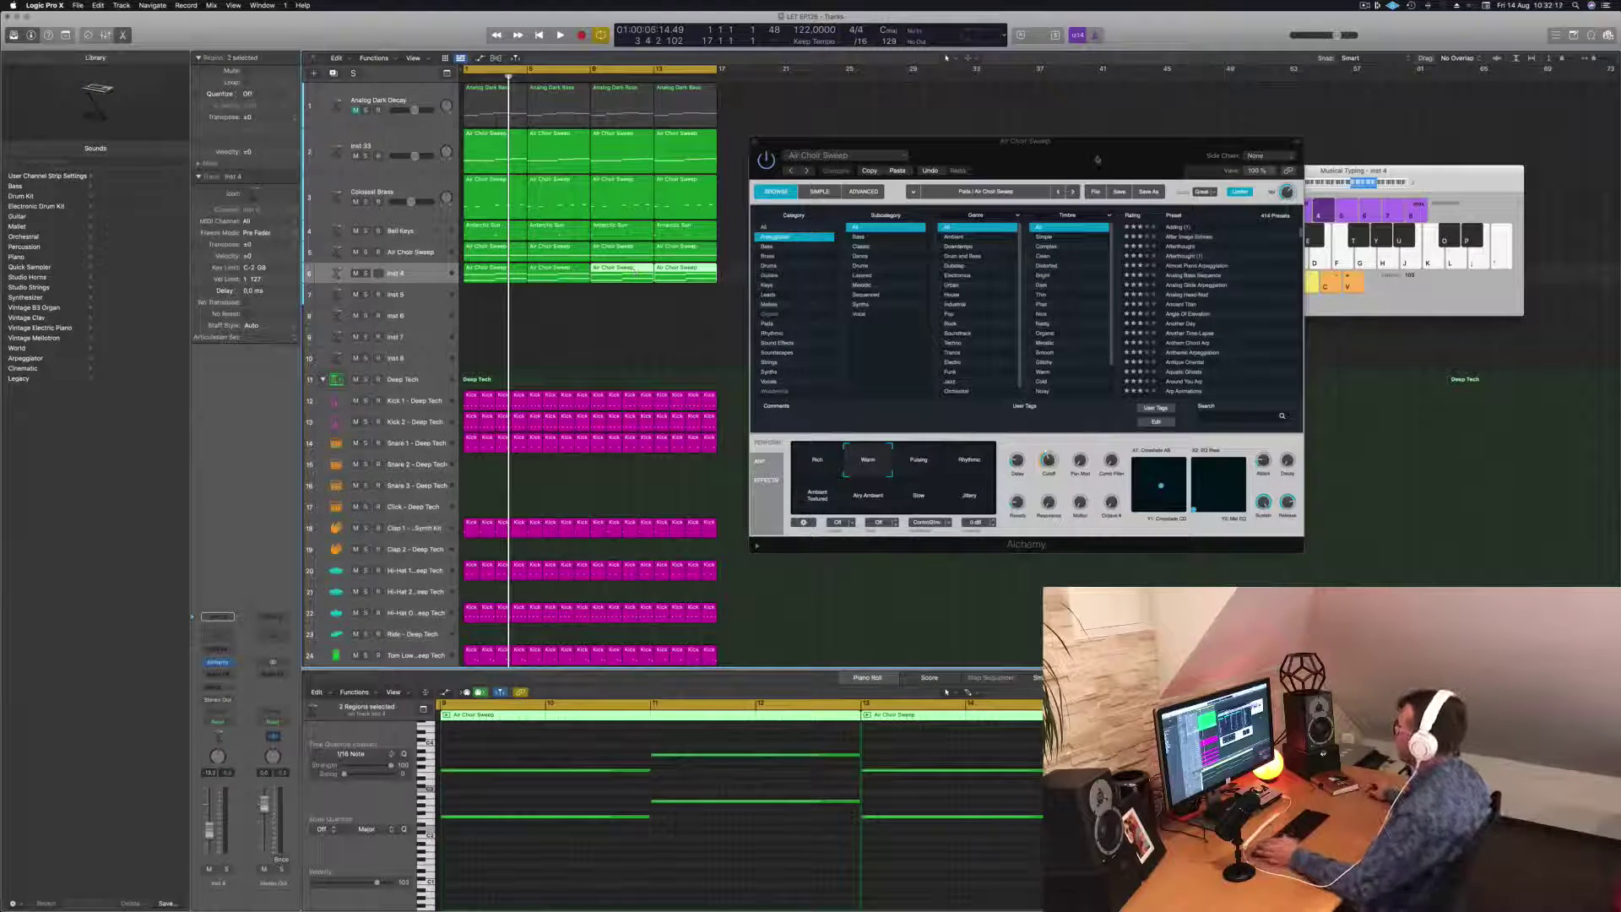
Step: Load the Ancient Titan arpeggiated preset in the open Alchemy window and play the loop from the start
{"action": "left_click_drag", "start_coordinate": [1097, 159], "coordinate": [1090, 159]}
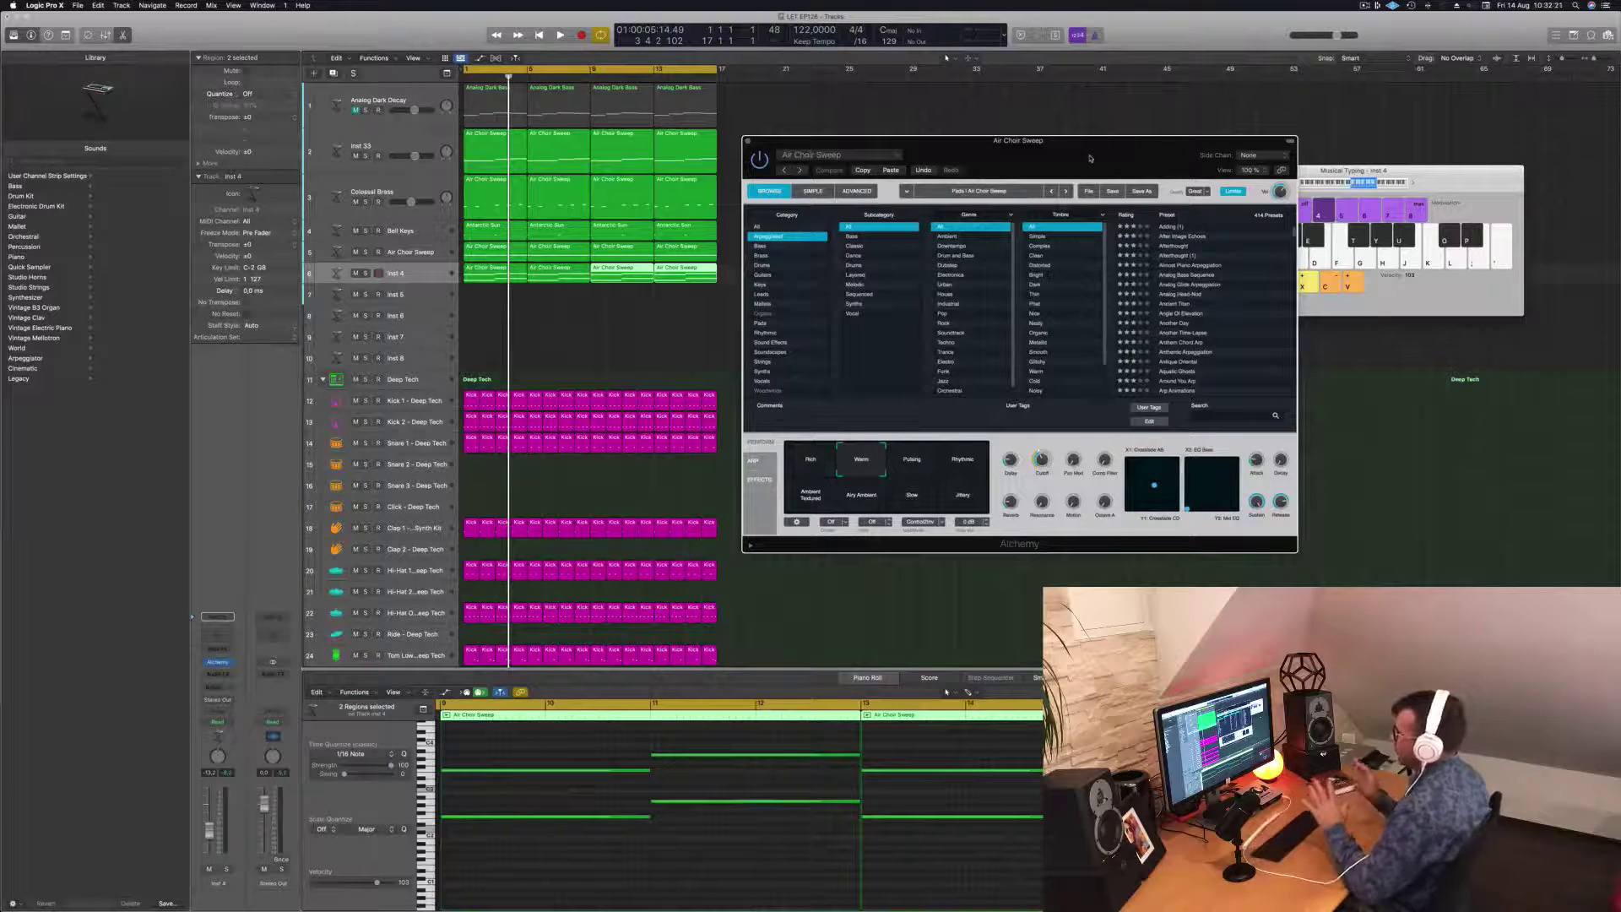
{"action": "left_click_drag", "start_coordinate": [1089, 158], "coordinate": [1079, 158]}
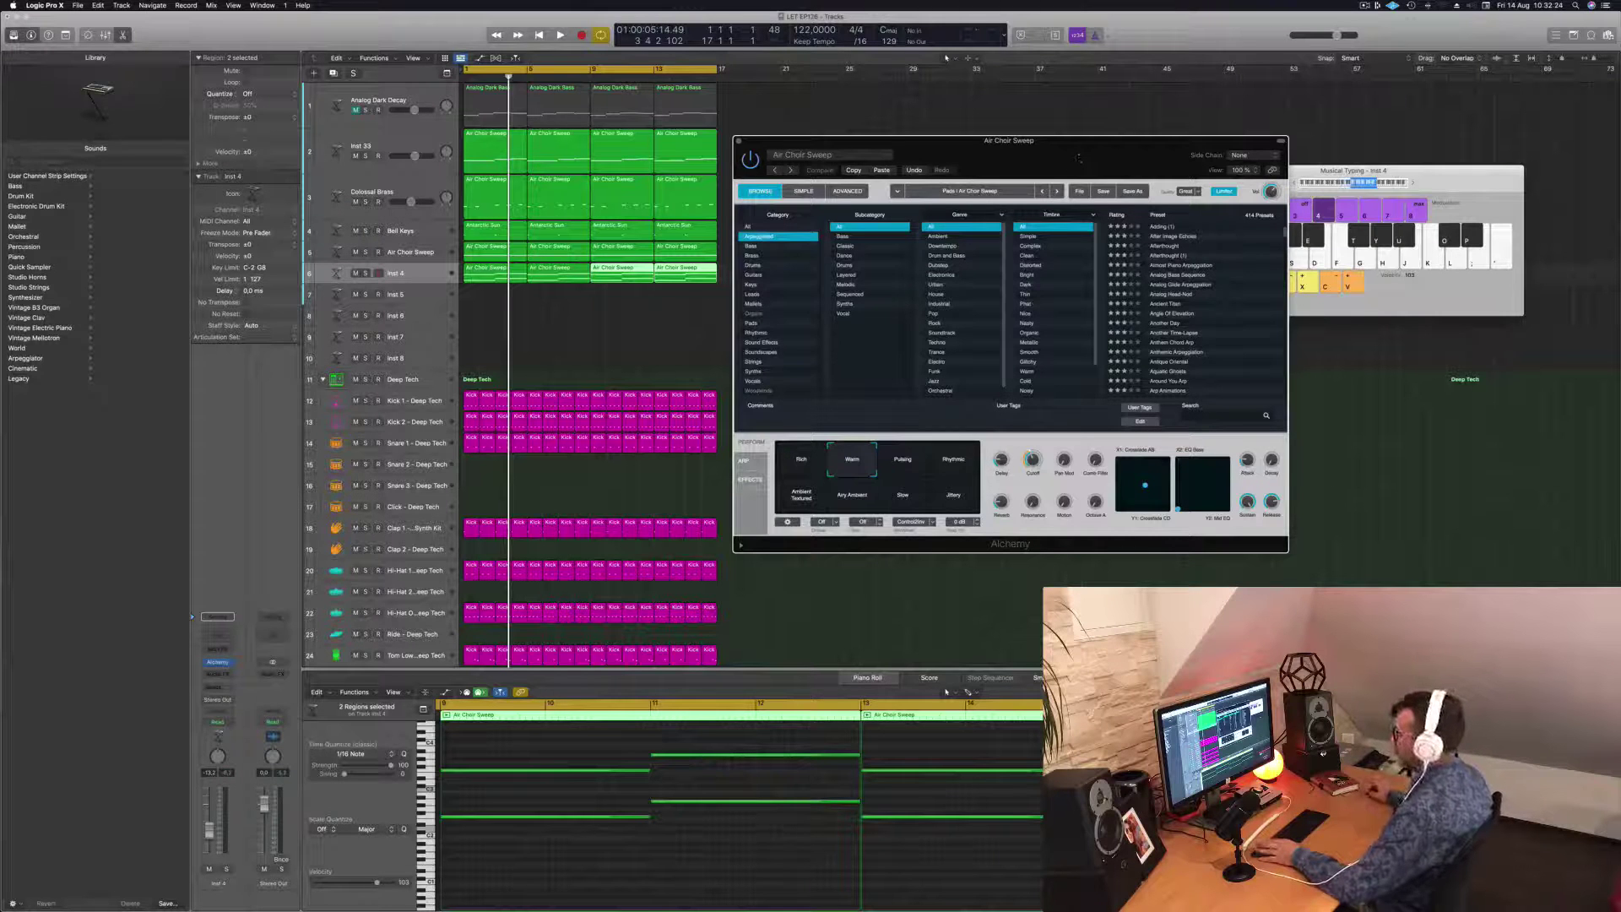
{"action": "left_click", "coordinate": [1149, 59]}
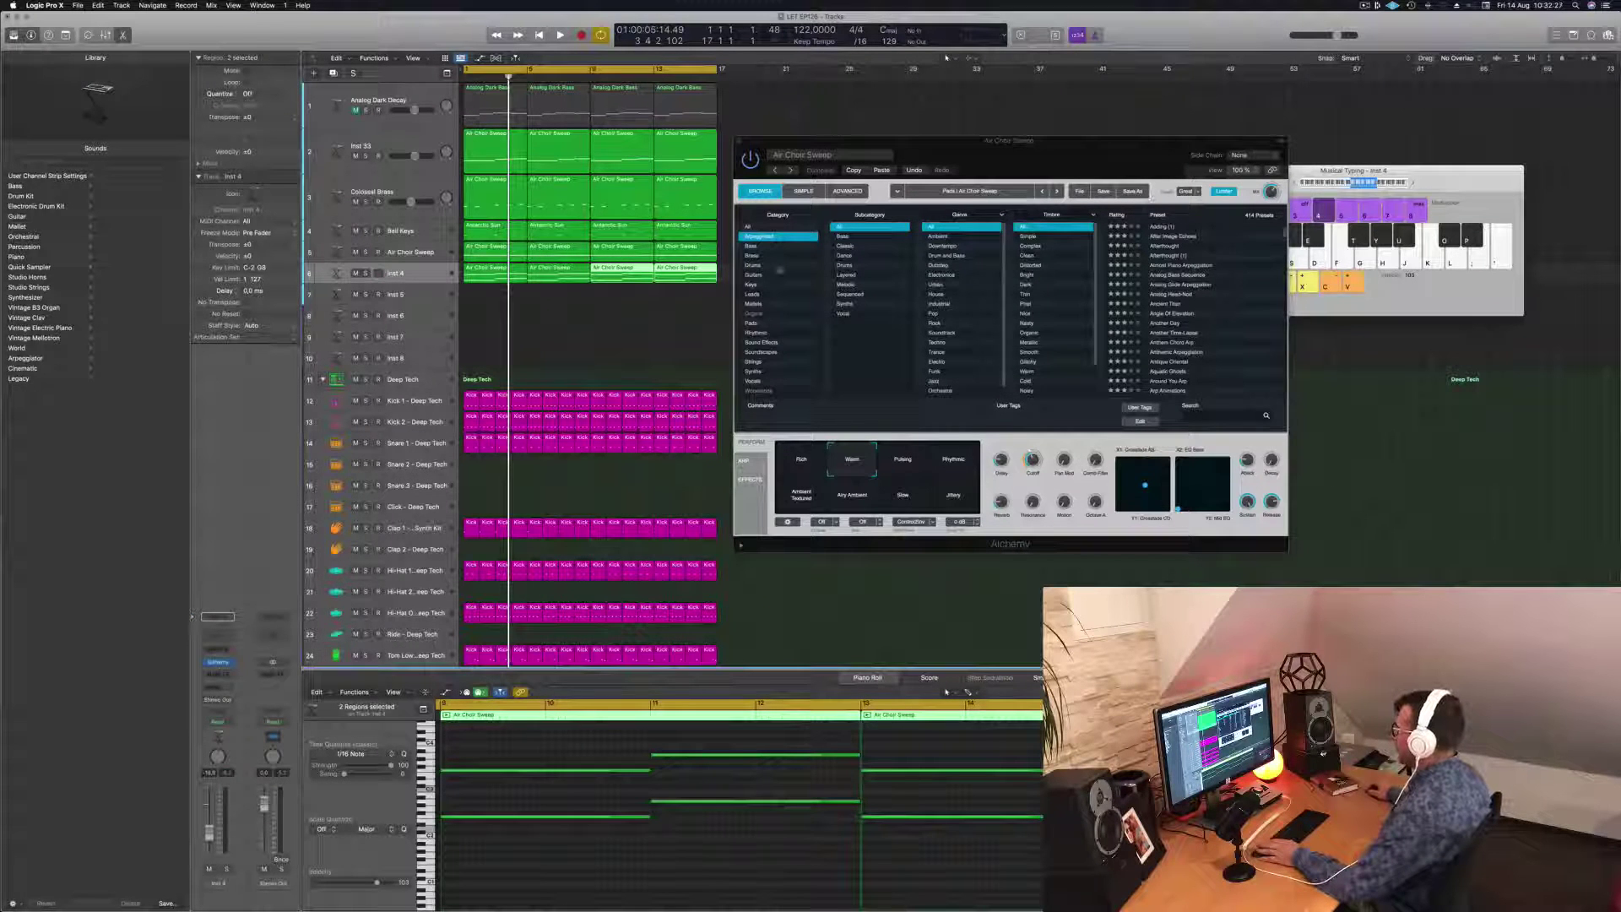
{"action": "left_click", "coordinate": [1187, 303]}
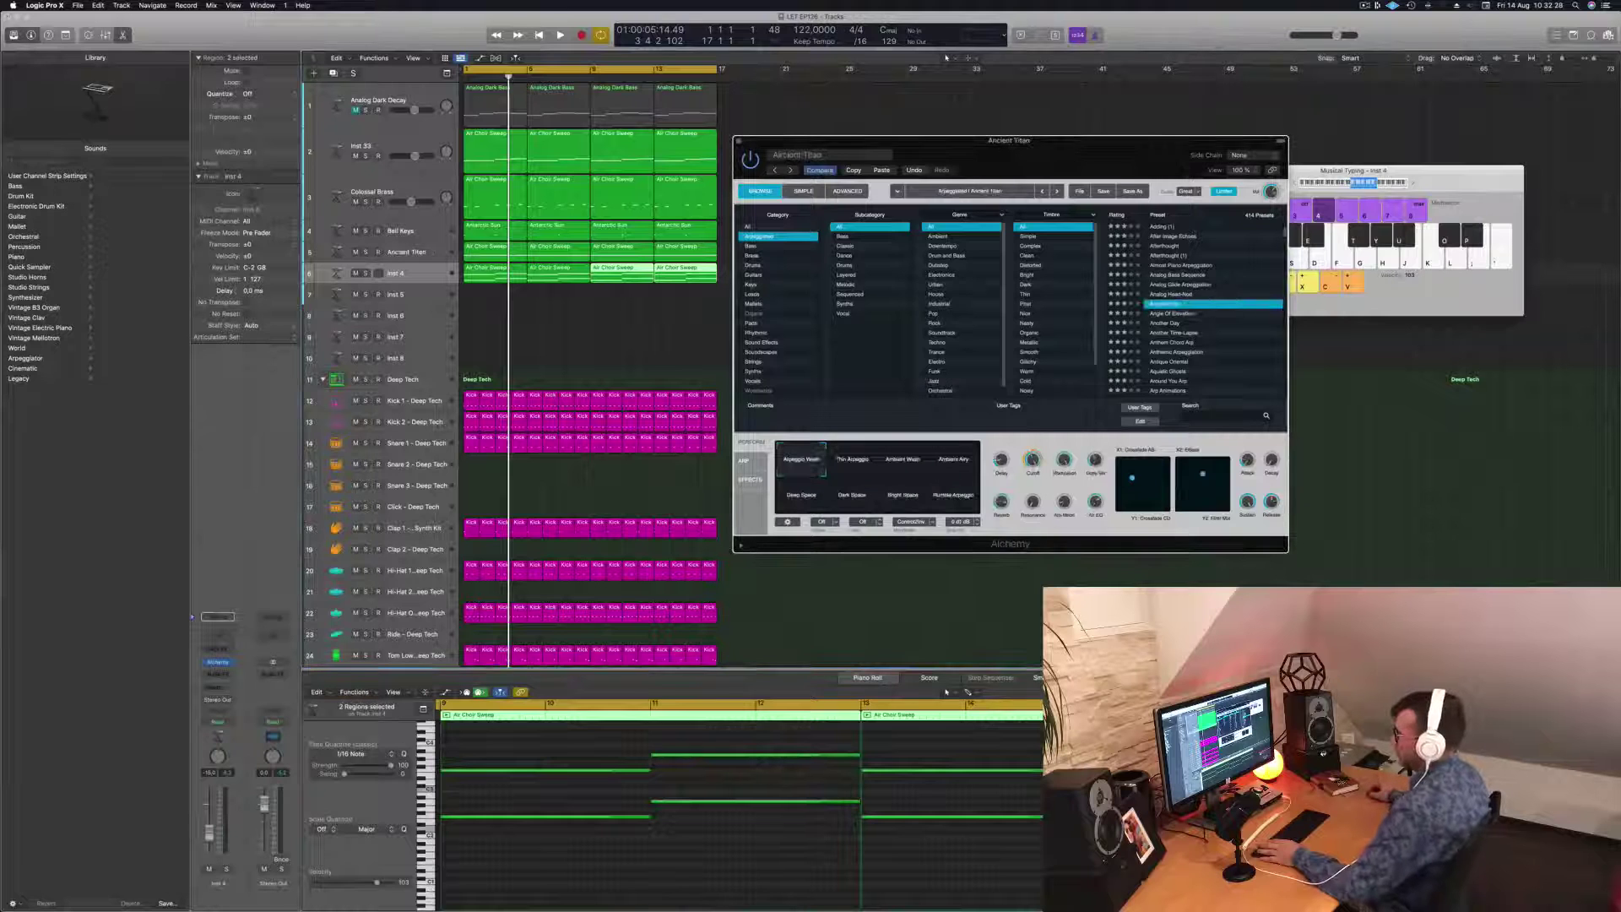
{"action": "left_click", "coordinate": [946, 57]}
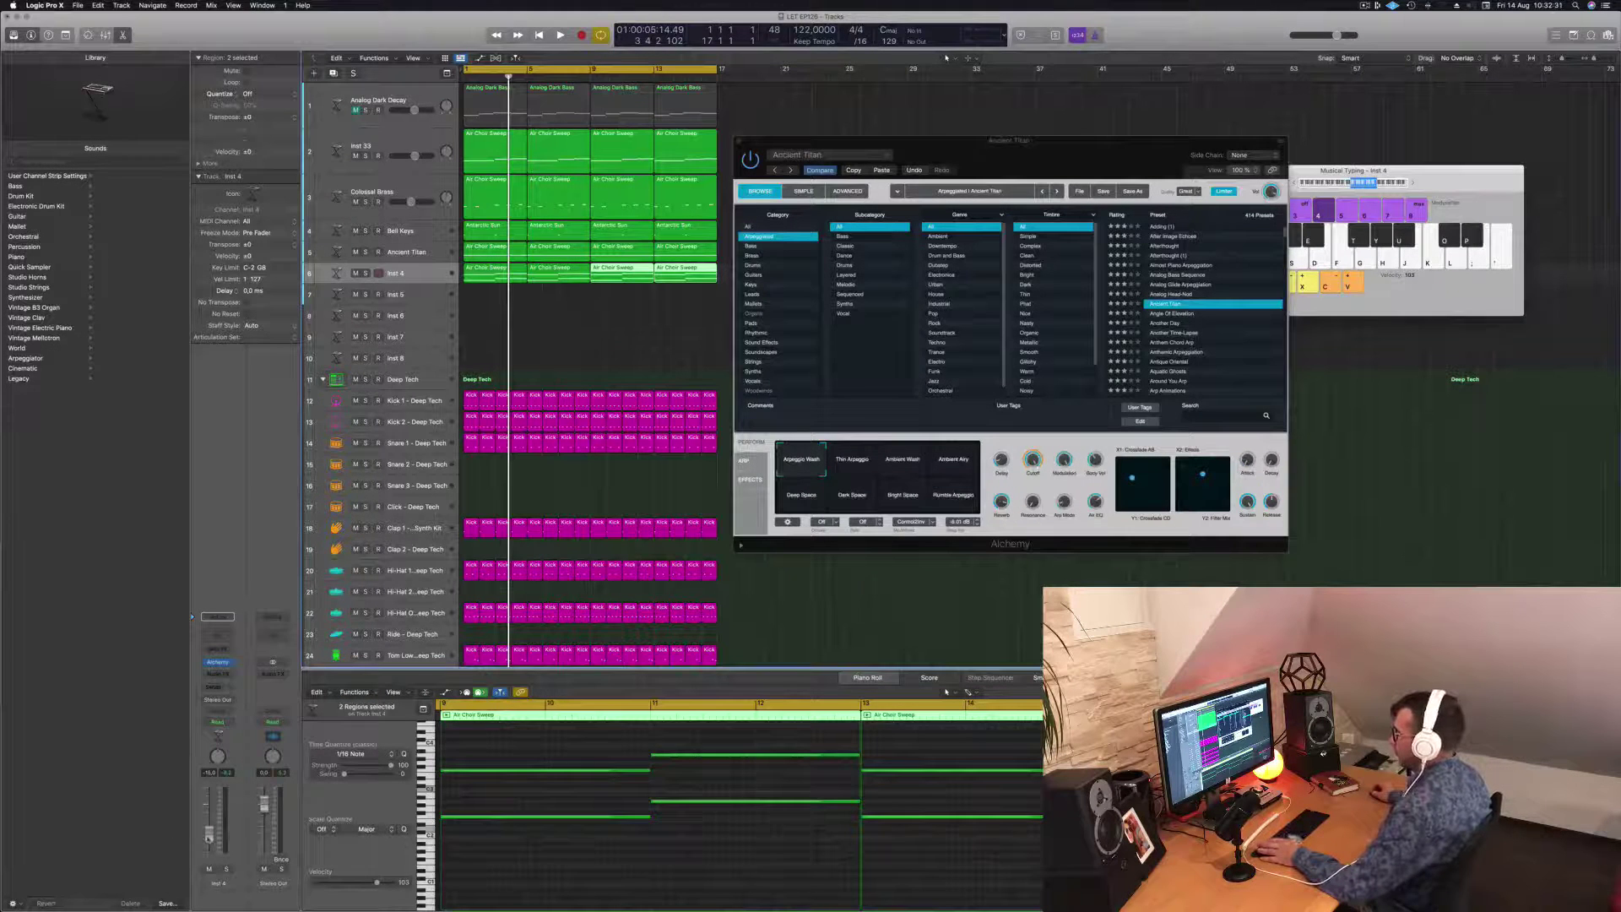
{"action": "key", "text": "Return"}
{"action": "key", "text": "space"}
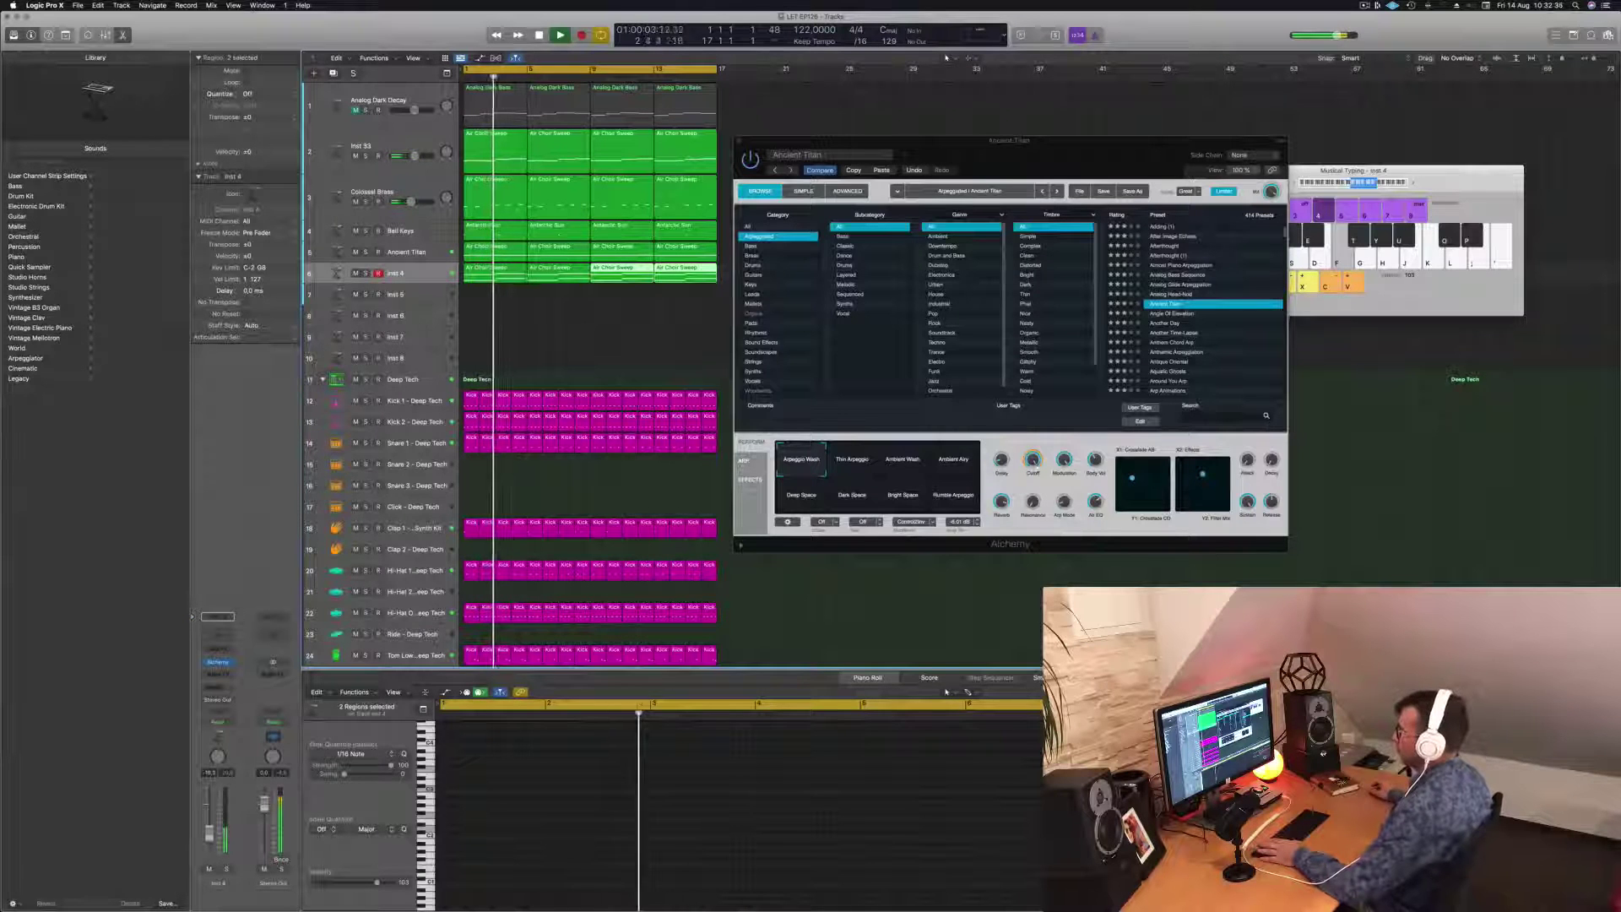
{"action": "key", "text": "space"}
Step: Open the Alchemy instrument on the Inst 4 track and arrange both synth windows side by side while replaying the loop
{"action": "left_click", "coordinate": [435, 275]}
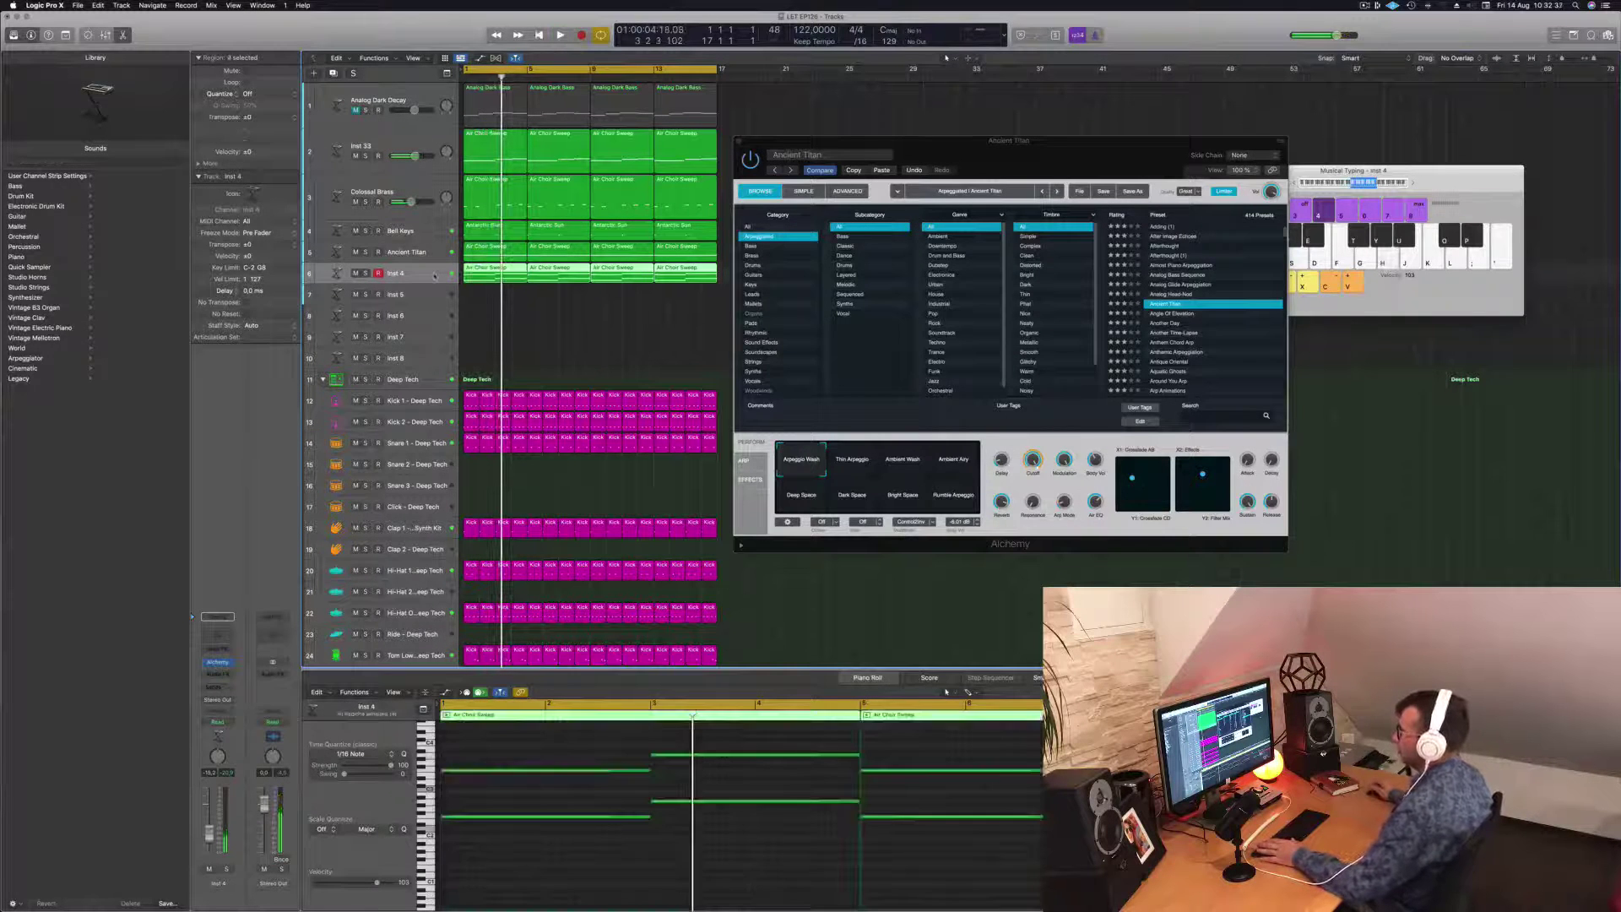
{"action": "left_click", "coordinate": [217, 663]}
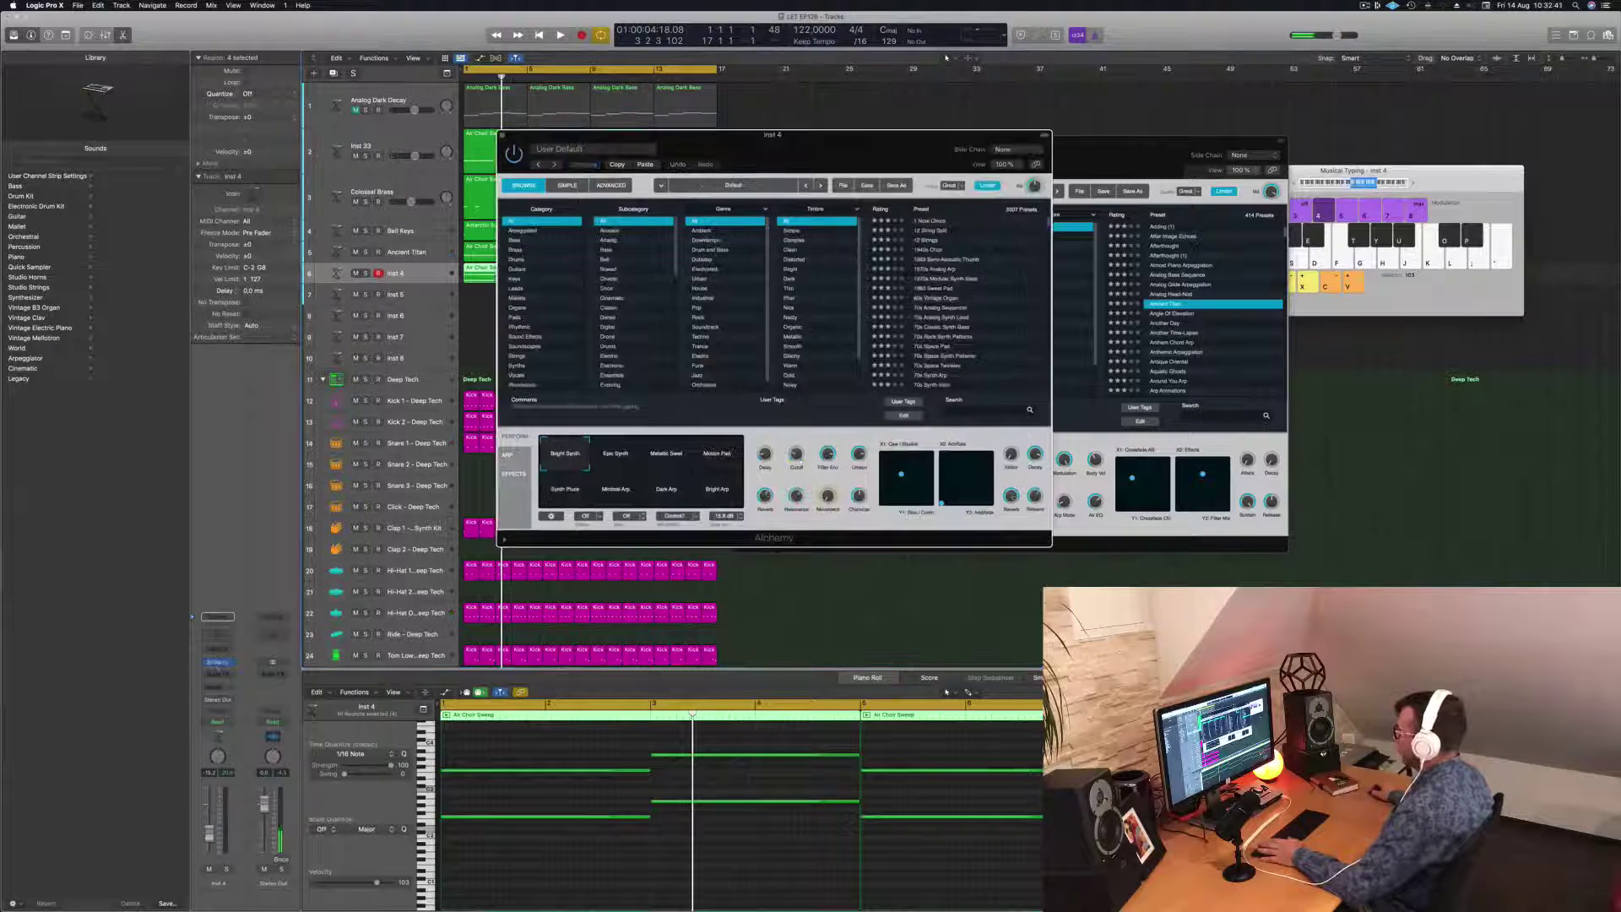
{"action": "key", "text": "Return"}
{"action": "key", "text": "space"}
{"action": "left_click_drag", "start_coordinate": [774, 135], "coordinate": [1205, 255]}
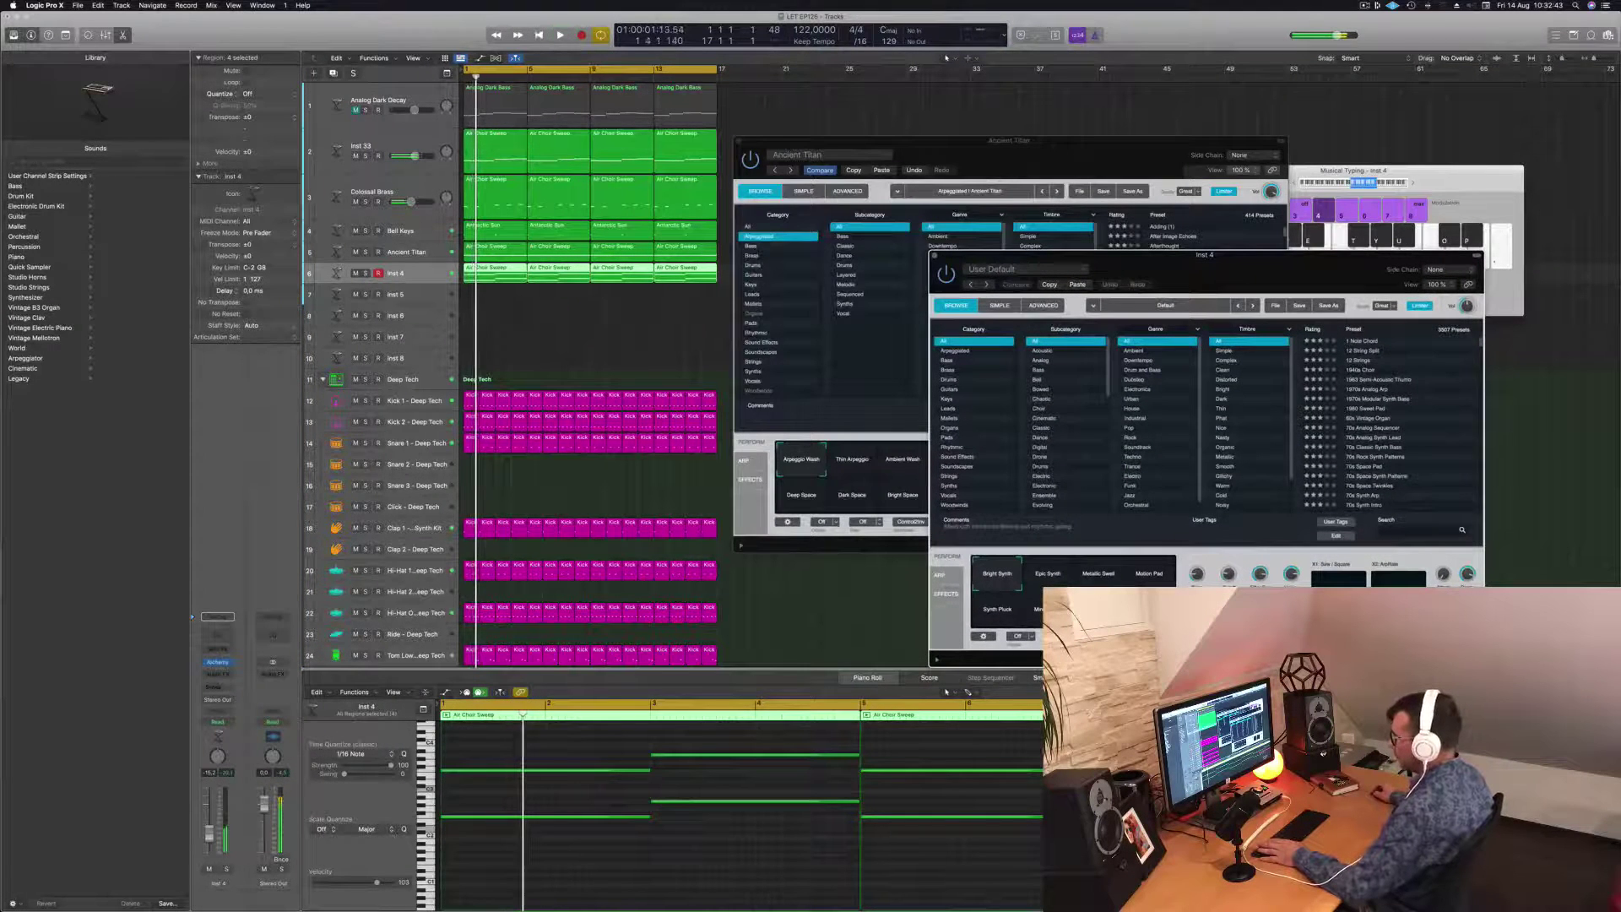
{"action": "key", "text": "Return"}
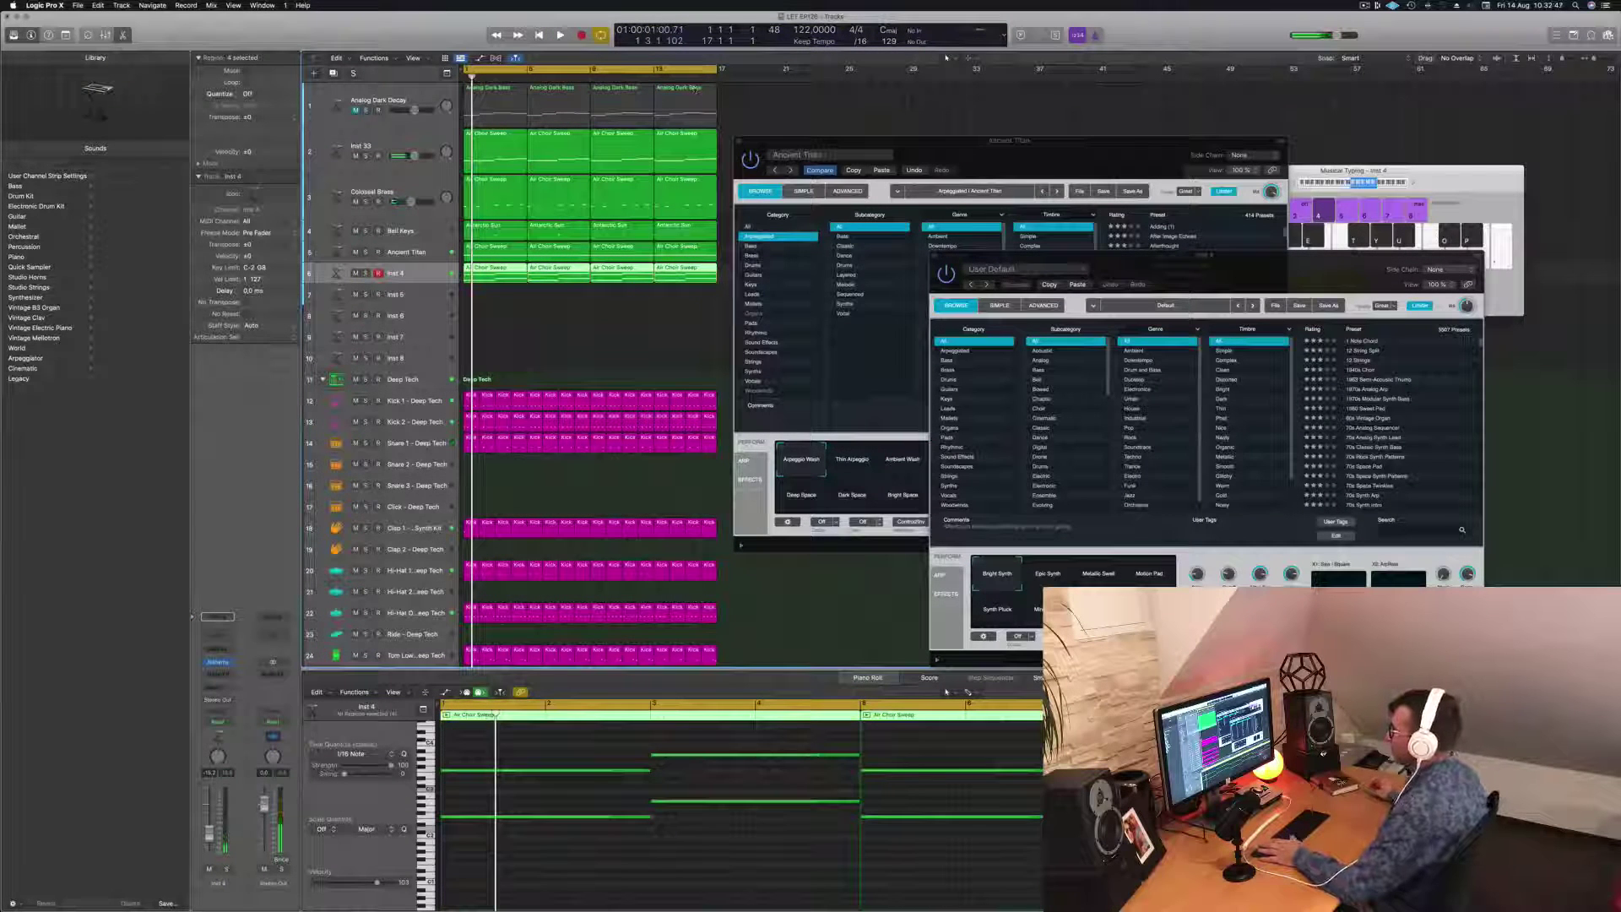
{"action": "left_click_drag", "start_coordinate": [1155, 274], "coordinate": [1439, 223]}
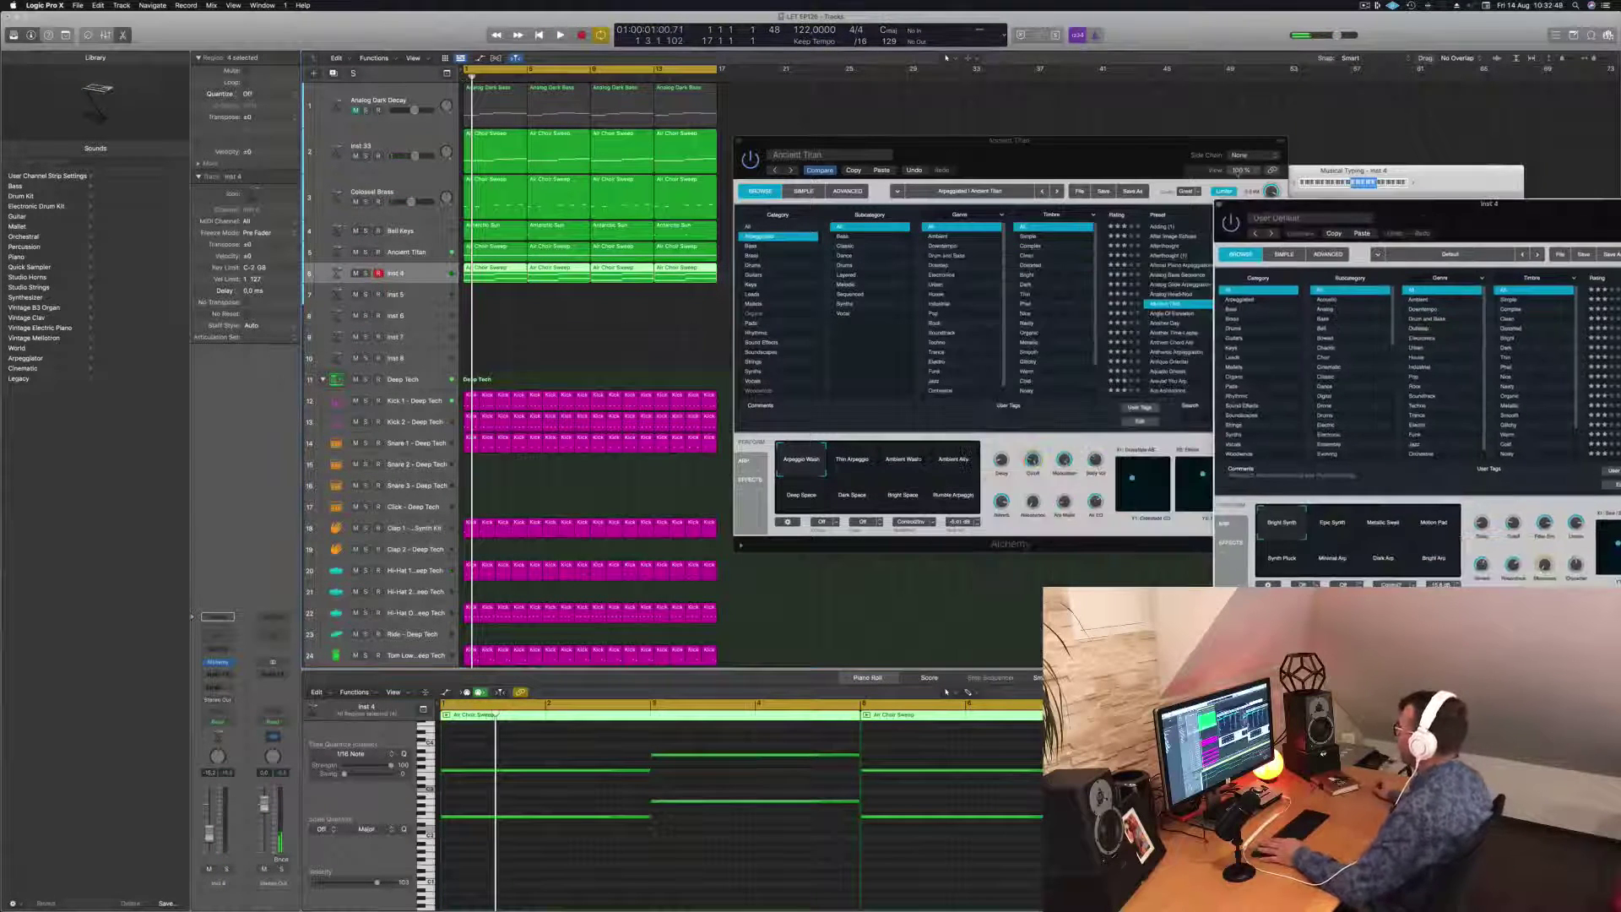
{"action": "left_click", "coordinate": [923, 149]}
{"action": "left_click_drag", "start_coordinate": [923, 149], "coordinate": [917, 186]}
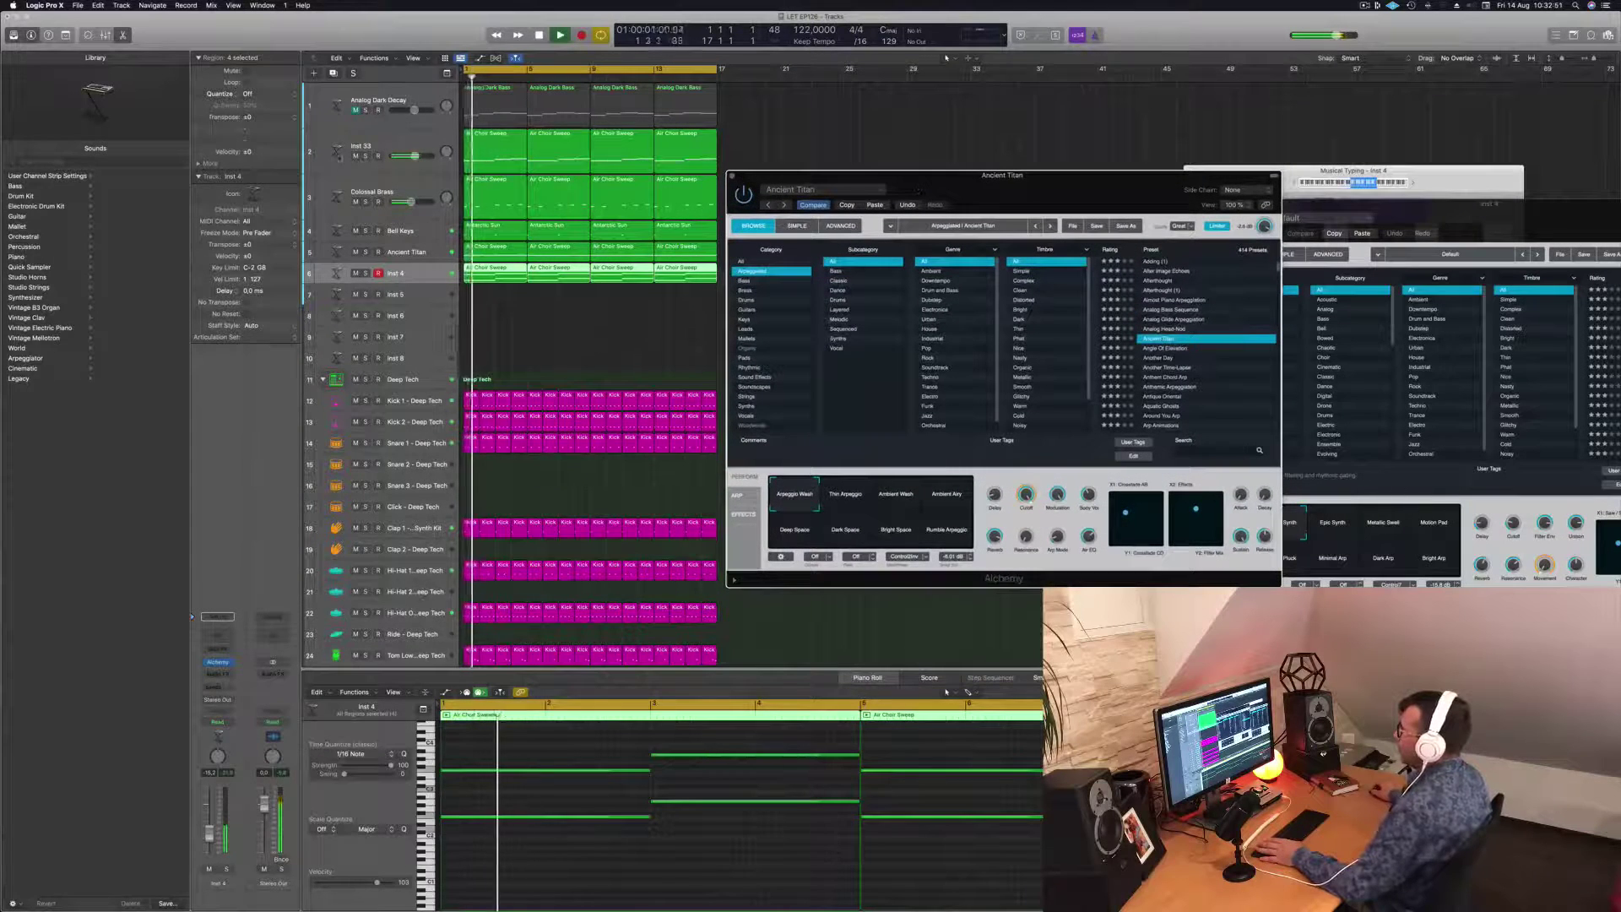
Step: Solo the Inst 33, Colossal Brass and Ancient Titan tracks in turn during playback to identify their sounds
{"action": "left_click", "coordinate": [365, 156]}
{"action": "left_click", "coordinate": [366, 156]}
{"action": "left_click", "coordinate": [365, 202]}
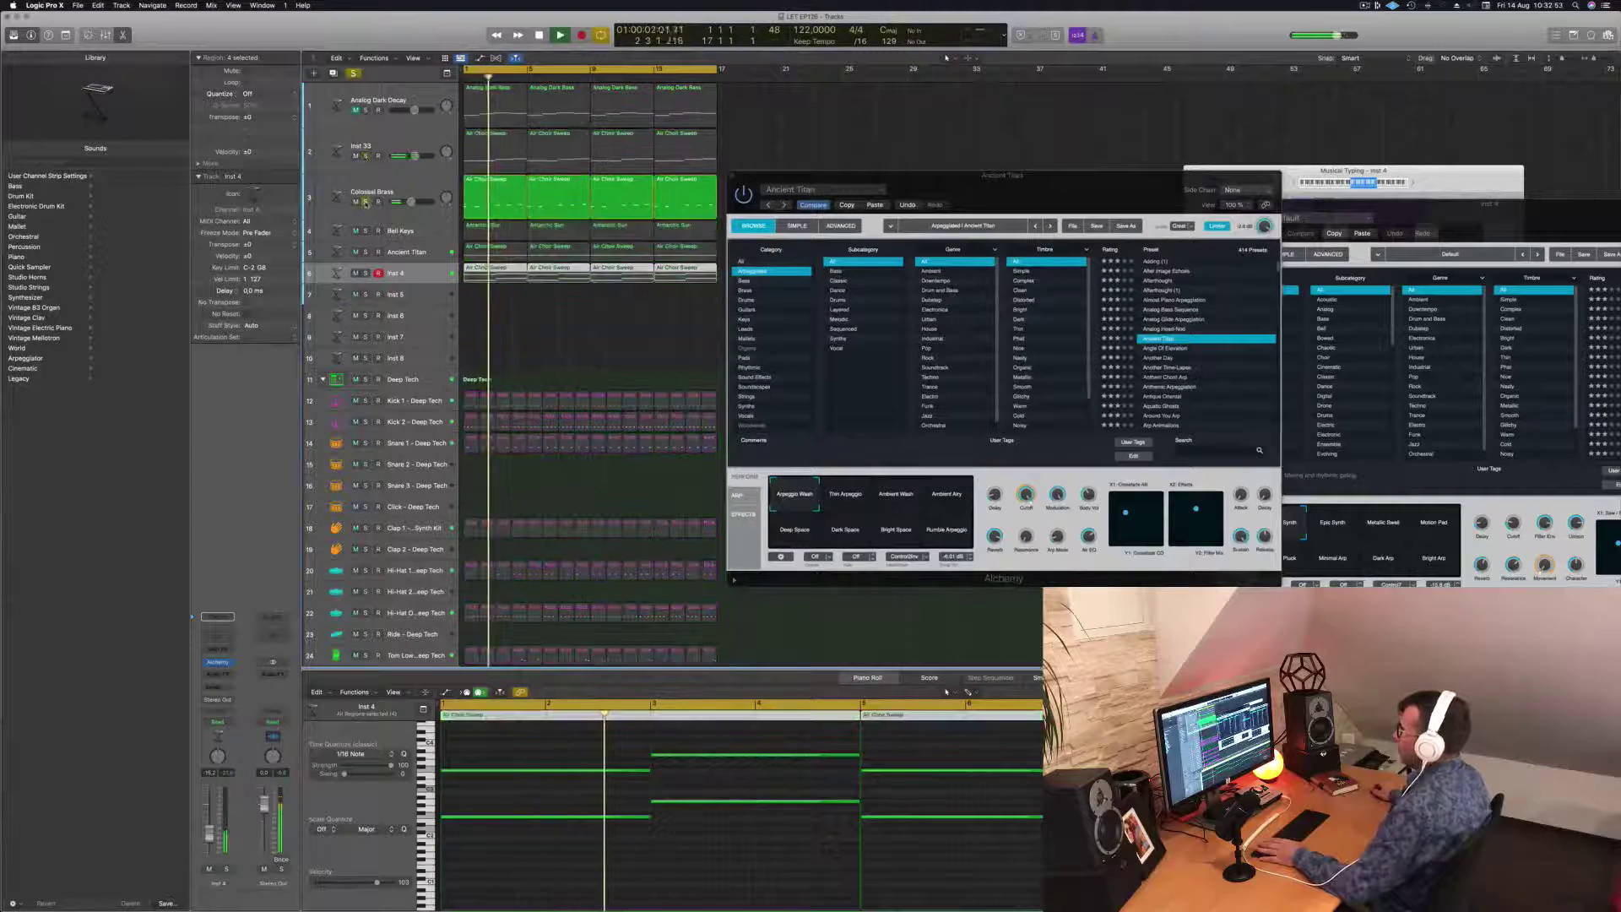
{"action": "left_click", "coordinate": [365, 202]}
{"action": "left_click", "coordinate": [366, 252]}
{"action": "left_click", "coordinate": [366, 252]}
{"action": "key", "text": "space"}
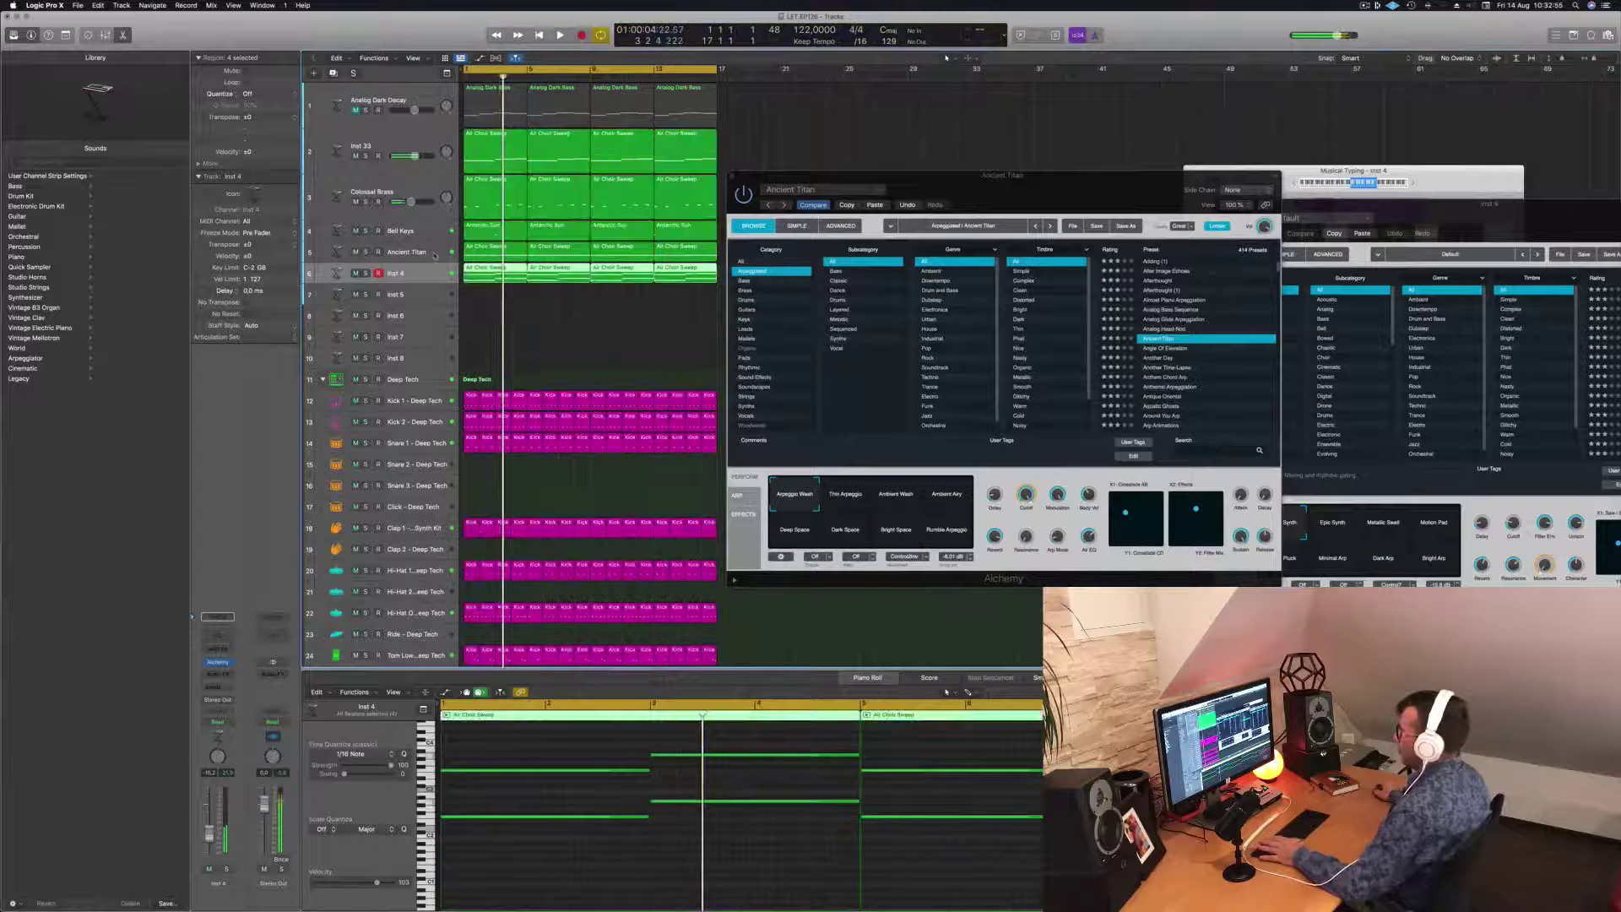
Step: Duplicate the Ancient Titan track with its settings and revert the original track's Alchemy preset to Air Choir Sweep
{"action": "left_click", "coordinate": [435, 252]}
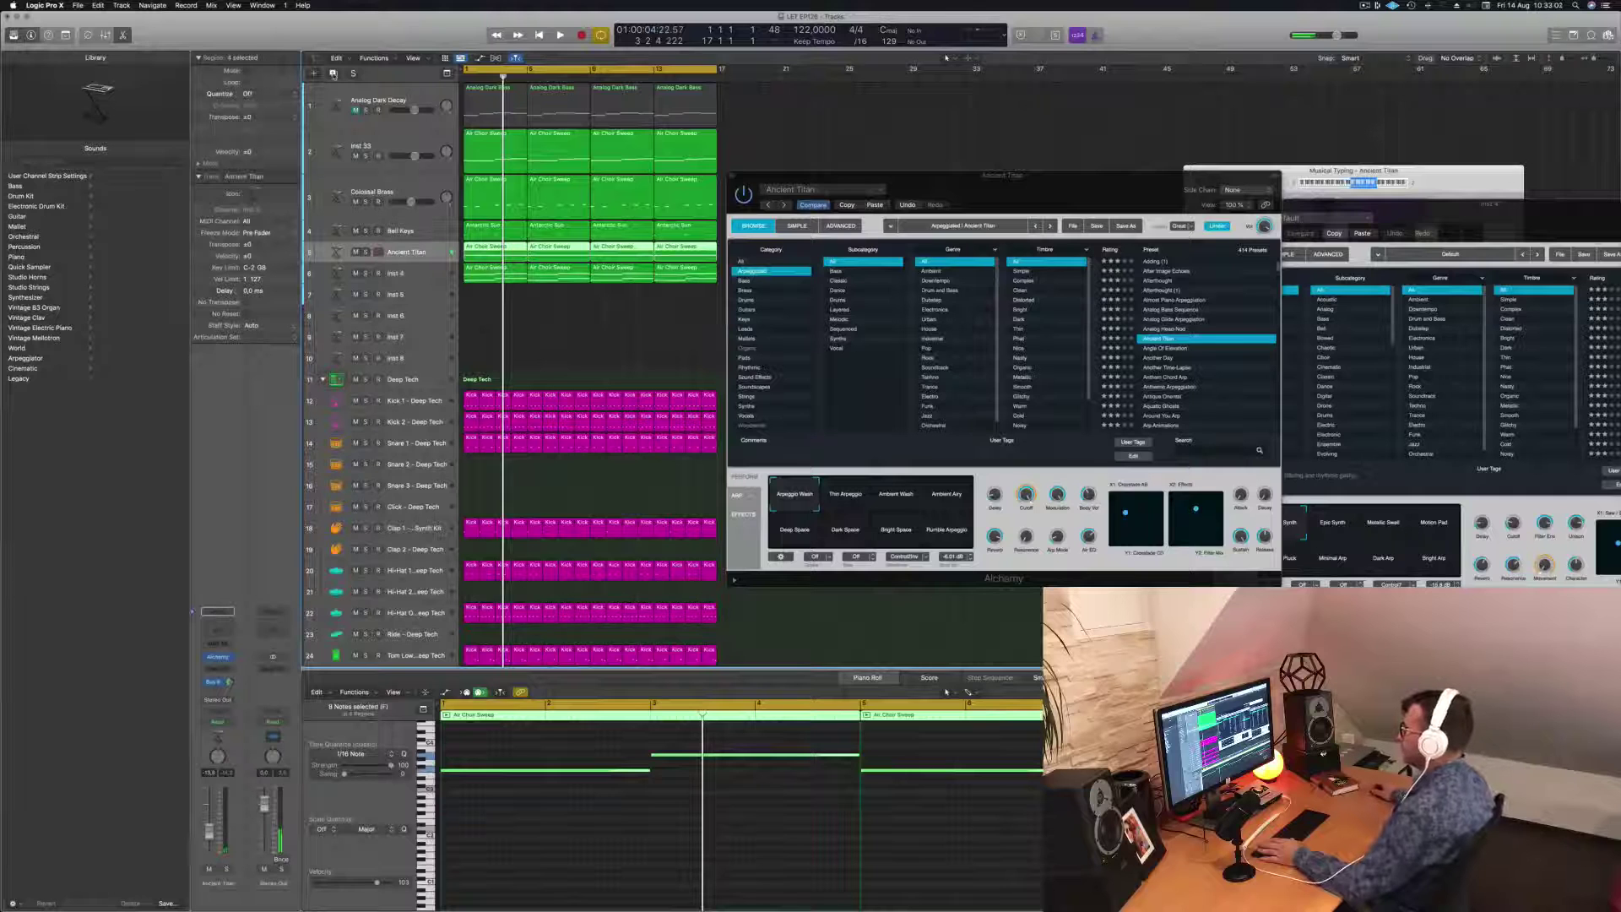
{"action": "key", "text": "super+d"}
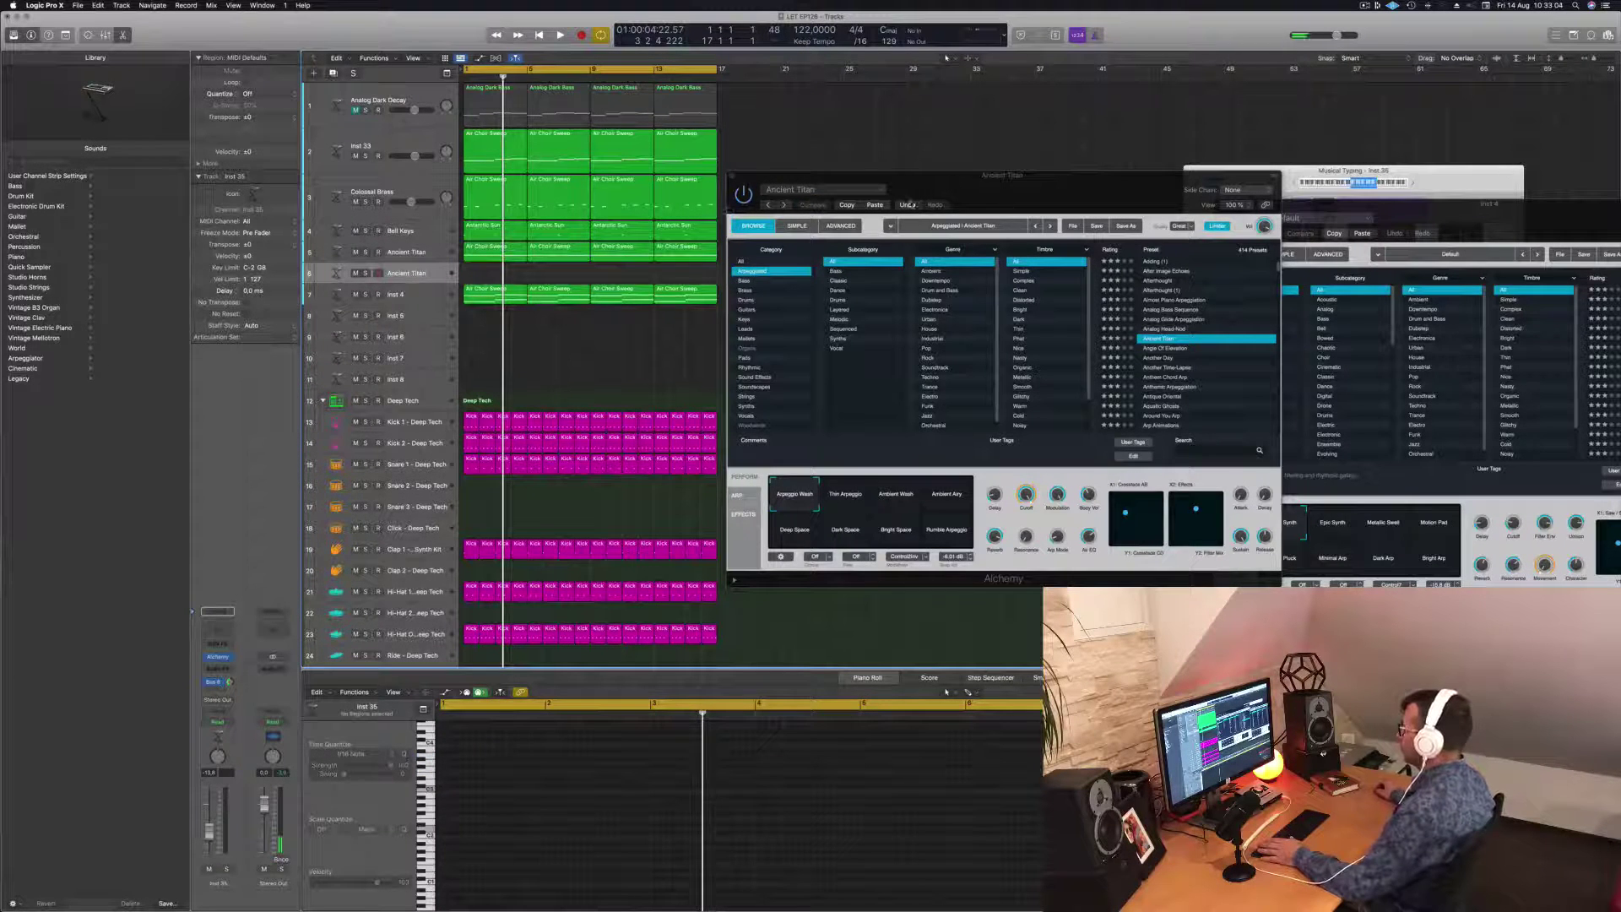
{"action": "left_click", "coordinate": [907, 205]}
{"action": "key", "text": "space"}
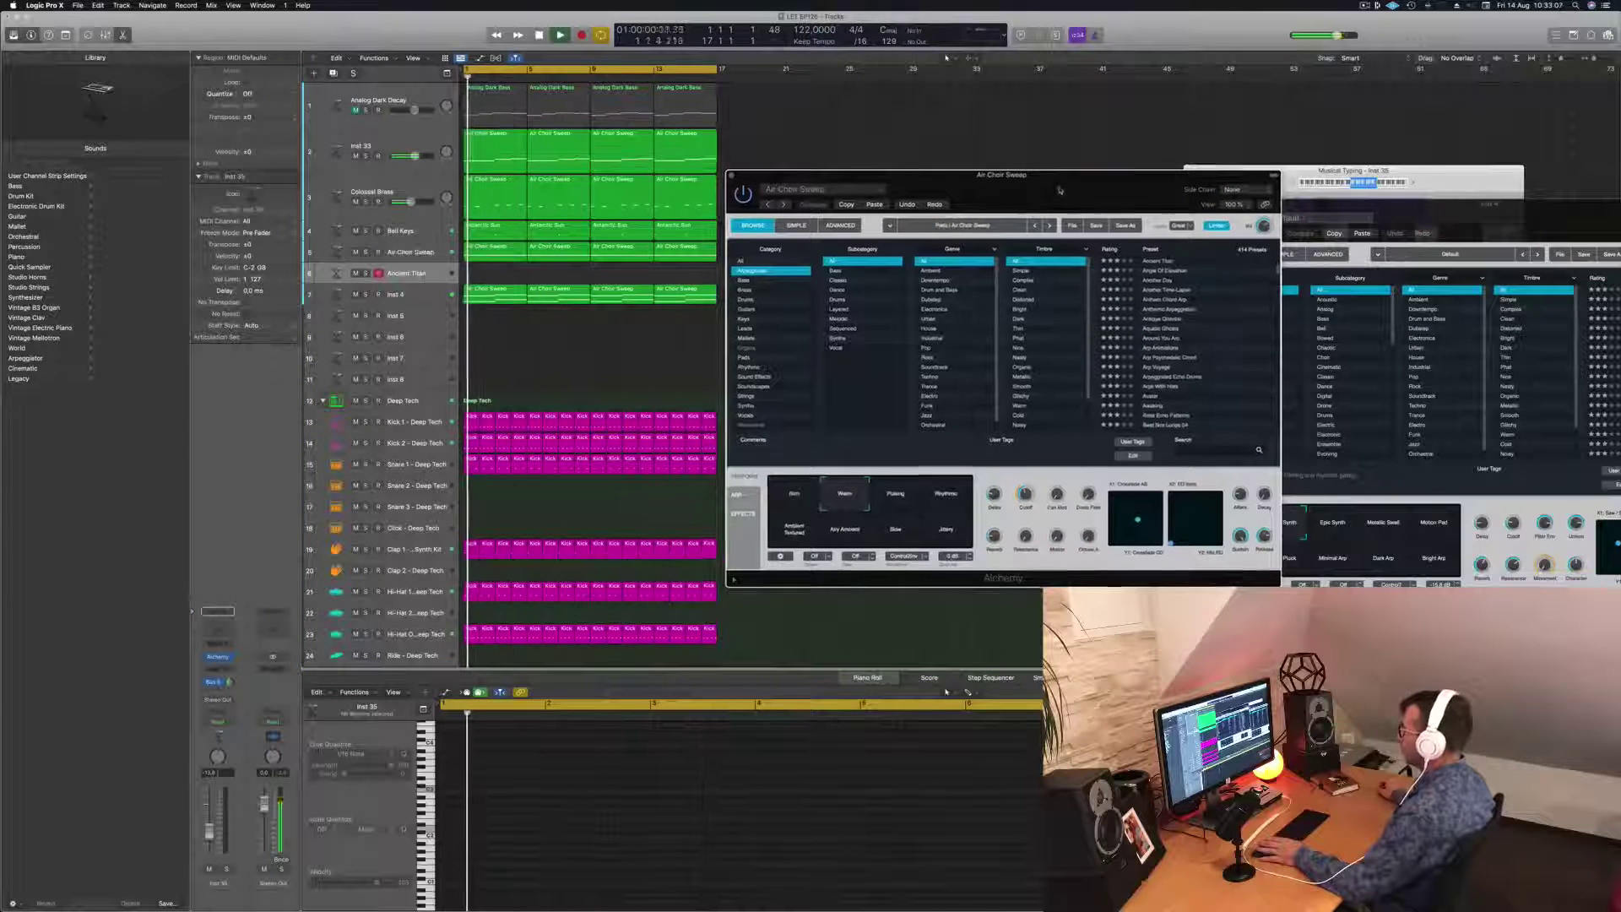
{"action": "left_click_drag", "start_coordinate": [1060, 194], "coordinate": [1014, 120]}
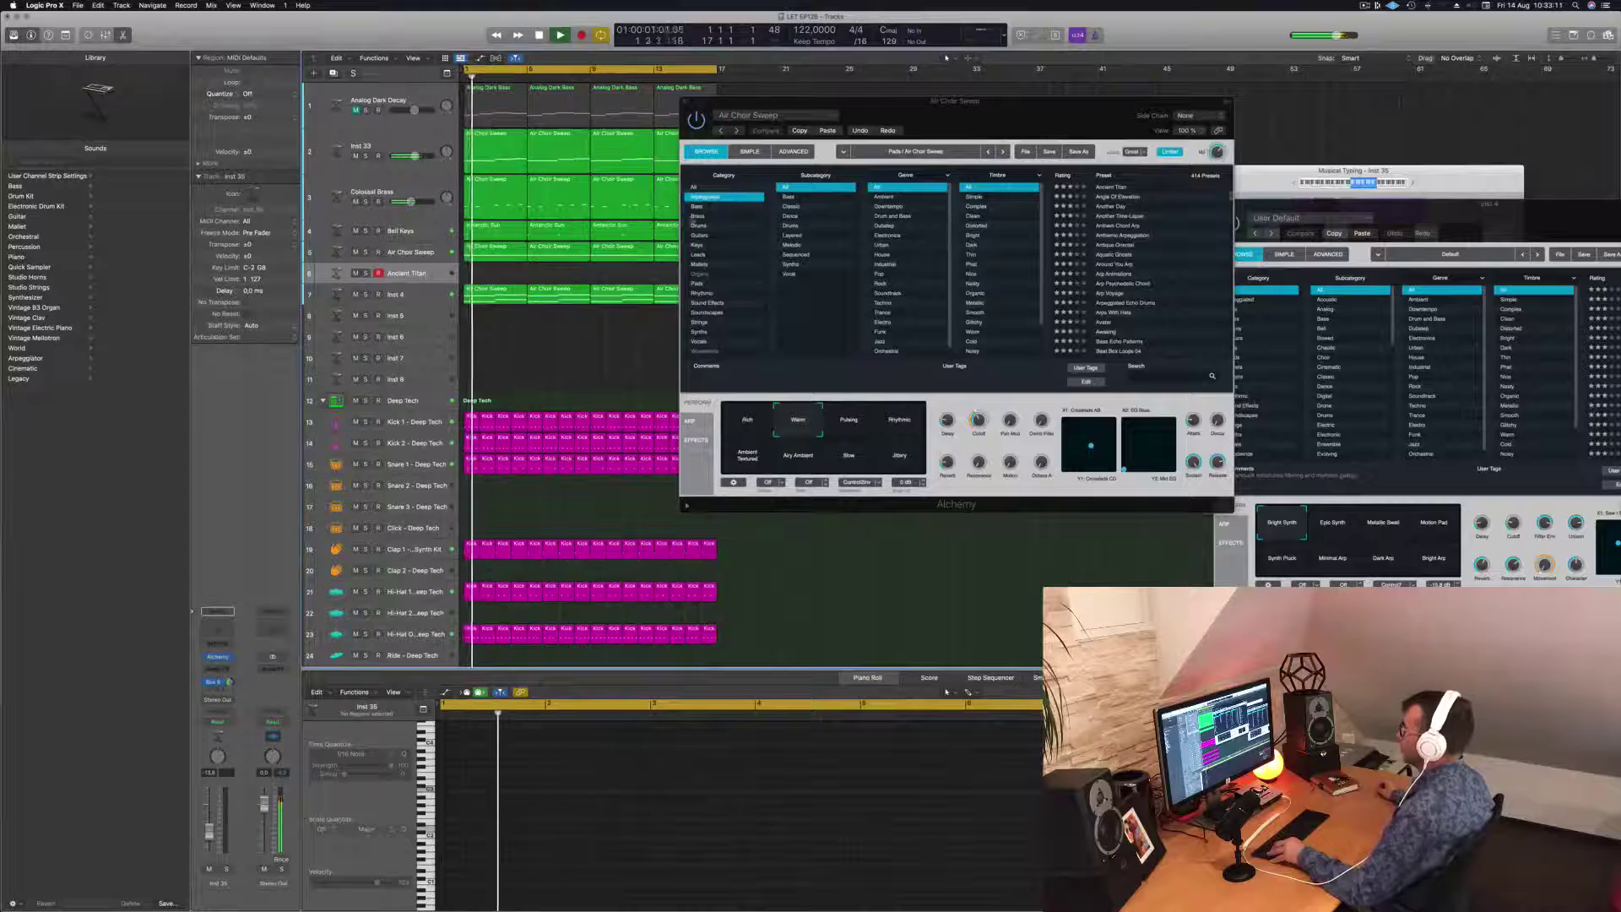
Step: Copy the four Air Choir Sweep regions to the duplicated Ancient Titan track, play the loop and close the Air Choir Sweep synth window
{"action": "left_click_drag", "start_coordinate": [954, 100], "coordinate": [1275, 113]}
{"action": "left_click_drag", "start_coordinate": [739, 250], "coordinate": [411, 273]}
{"action": "key", "text": "space"}
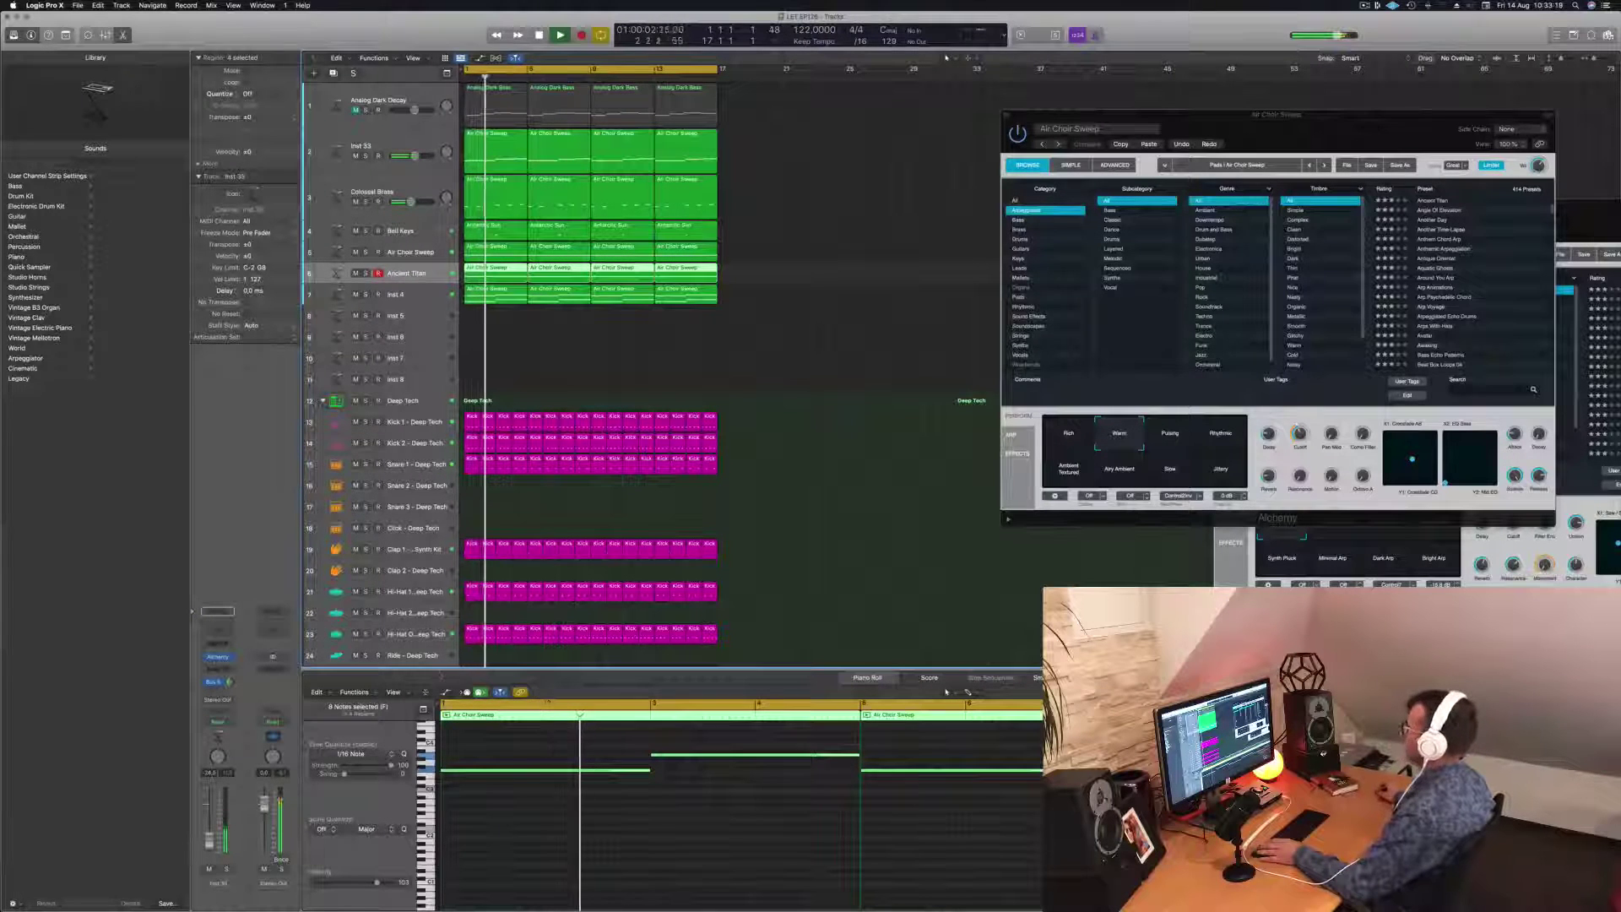
{"action": "left_click_drag", "start_coordinate": [1098, 113], "coordinate": [562, 196]}
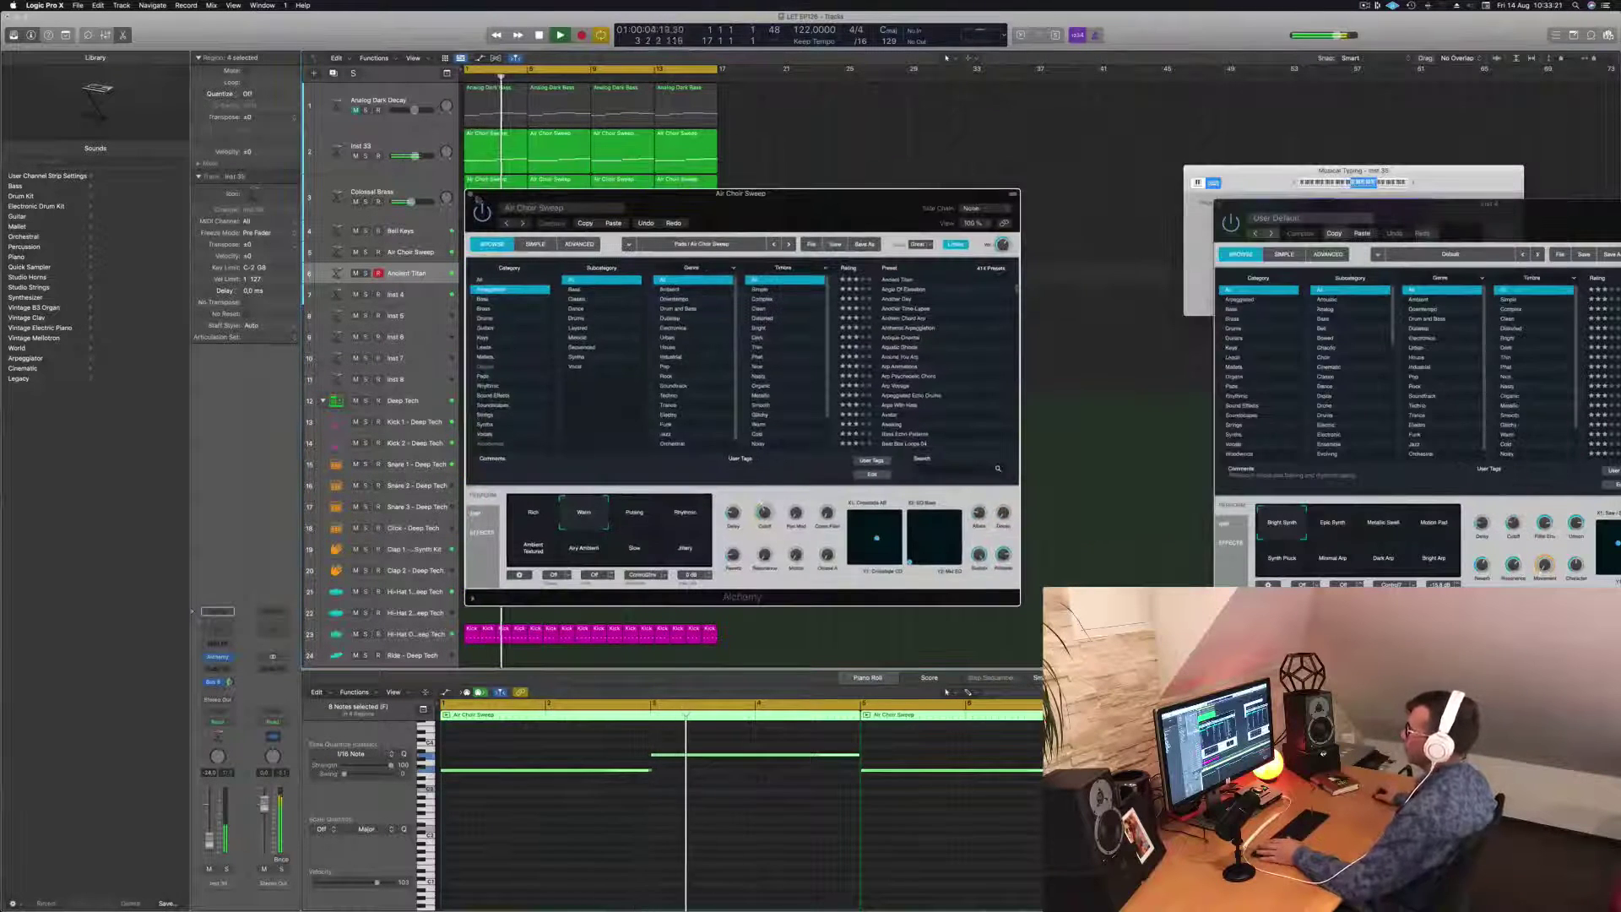
{"action": "left_click", "coordinate": [469, 193]}
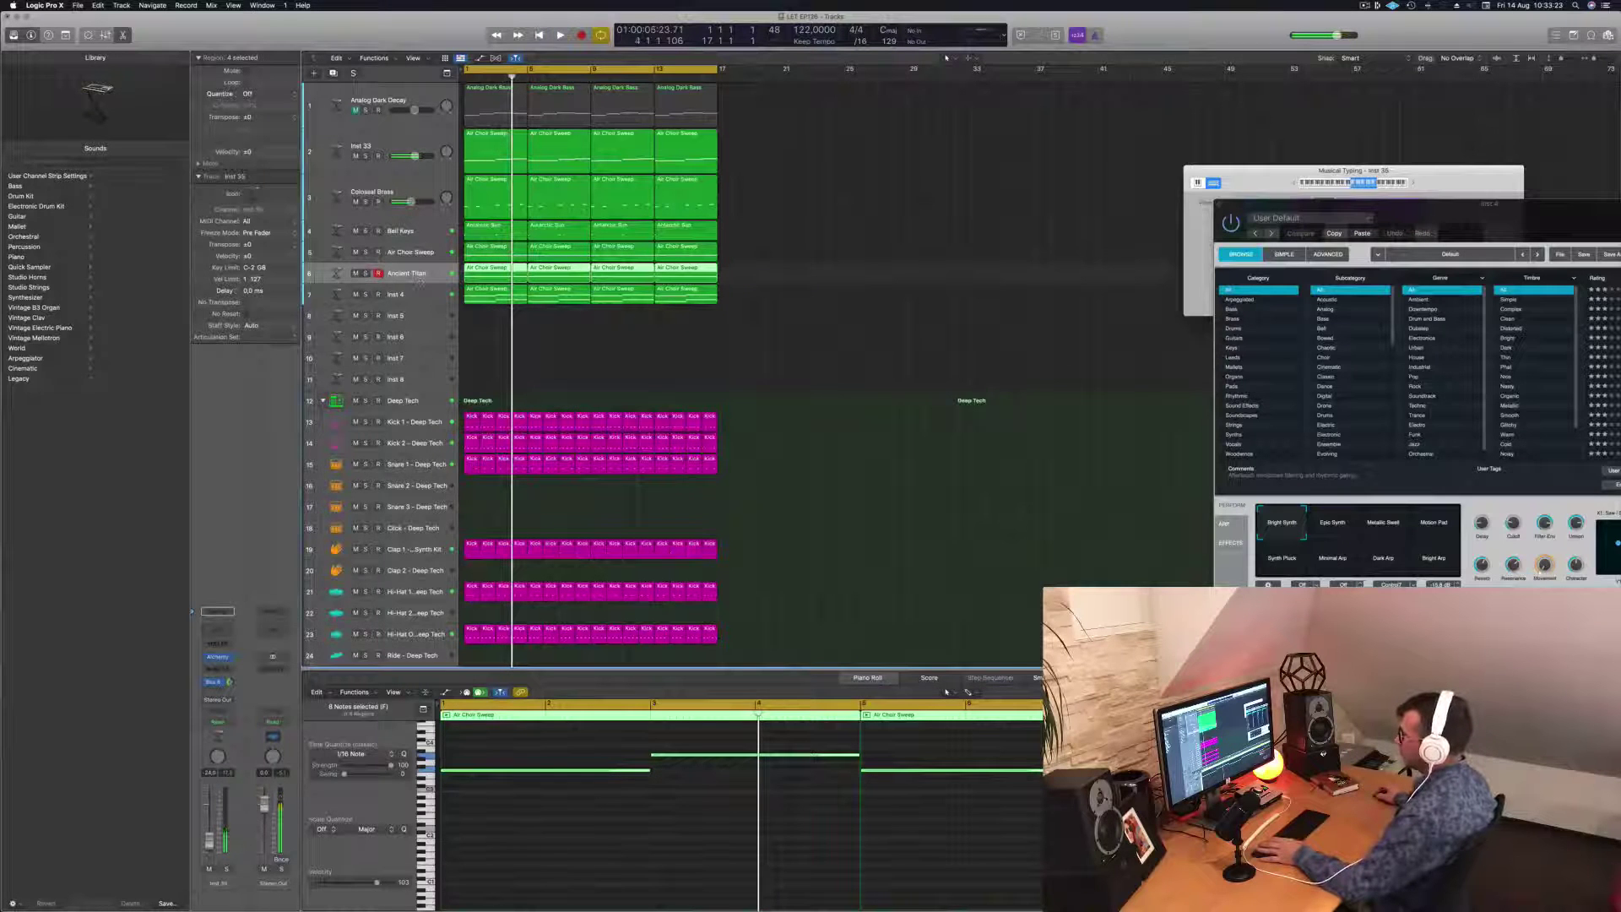
Step: Increase the Ancient Titan track's height, open its Alchemy instrument and move the window clear of the regions
{"action": "left_click_drag", "start_coordinate": [420, 282], "coordinate": [418, 312]}
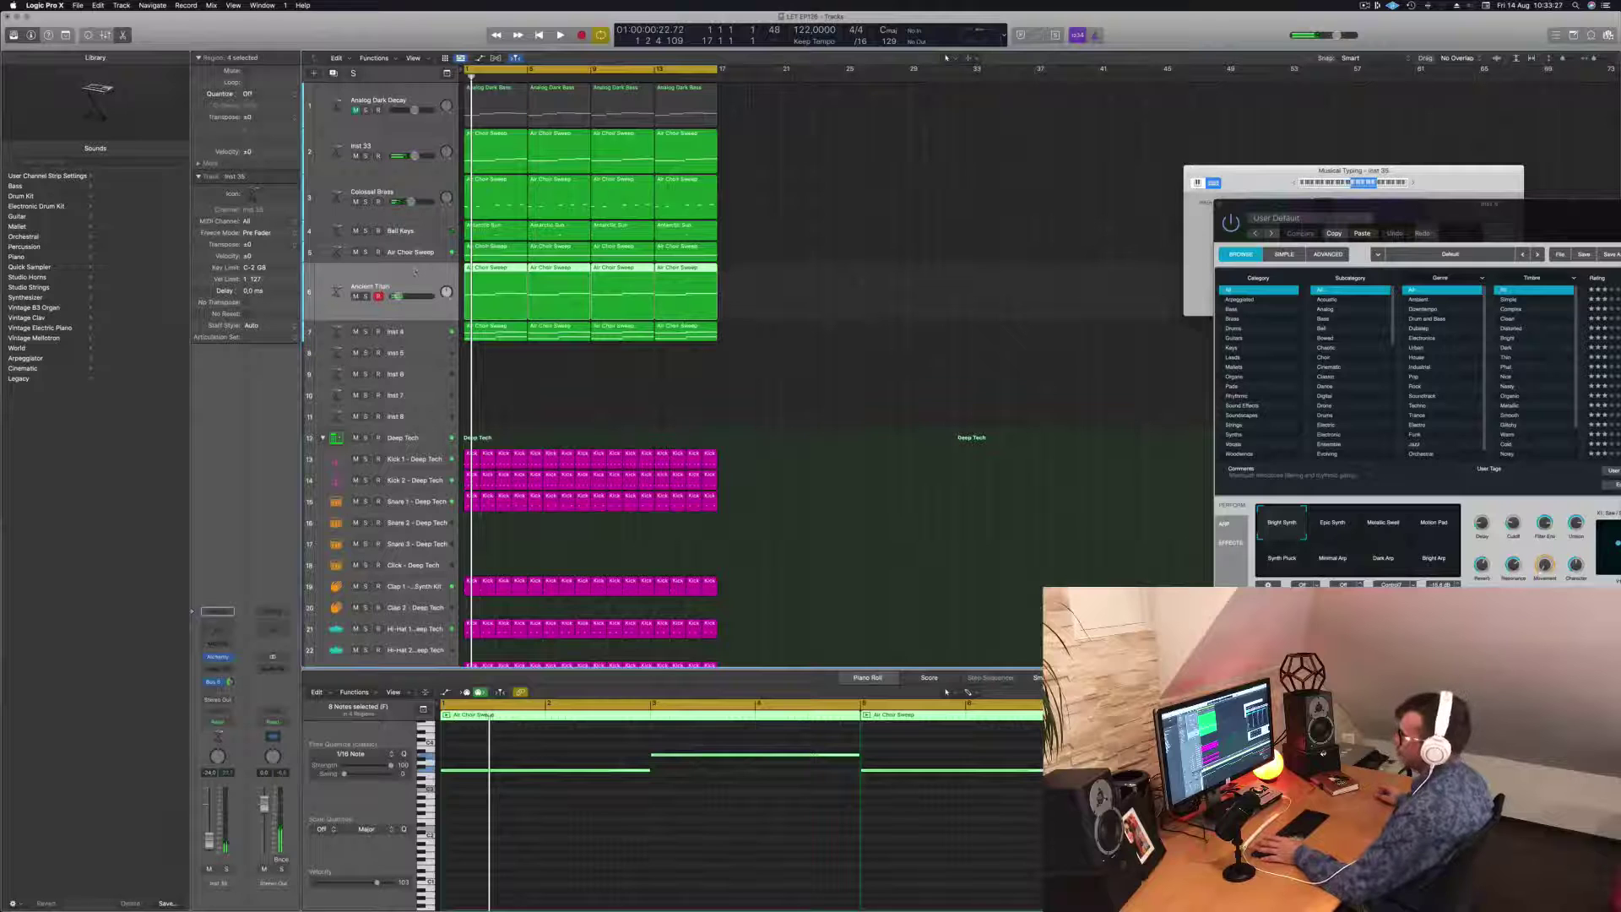
{"action": "left_click", "coordinate": [218, 657]}
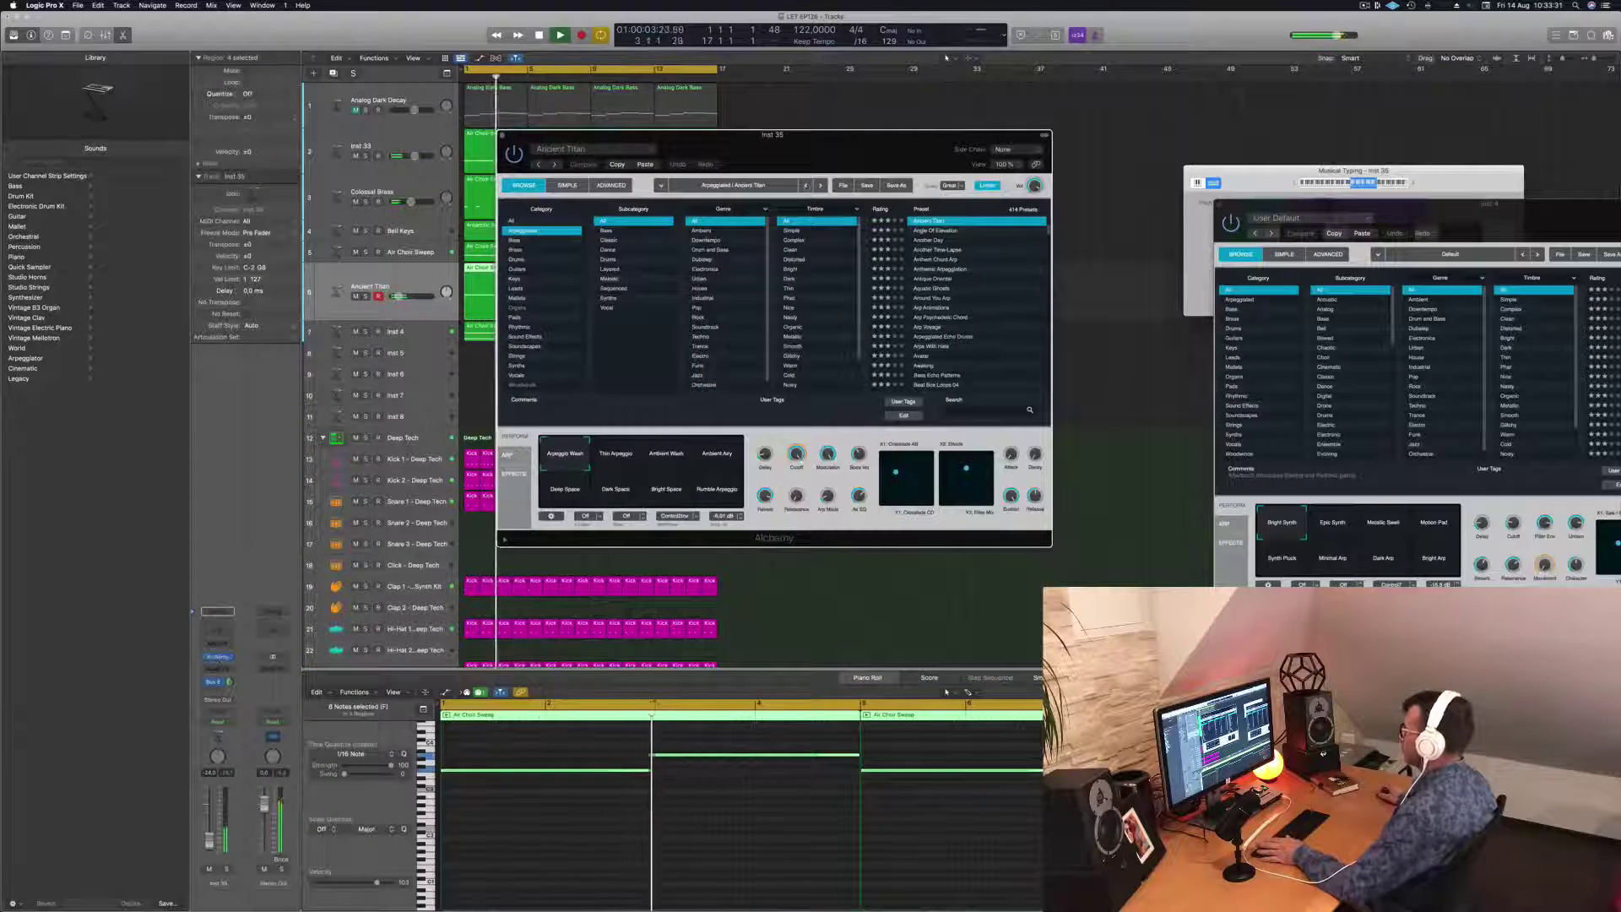
{"action": "left_click_drag", "start_coordinate": [798, 160], "coordinate": [1068, 226]}
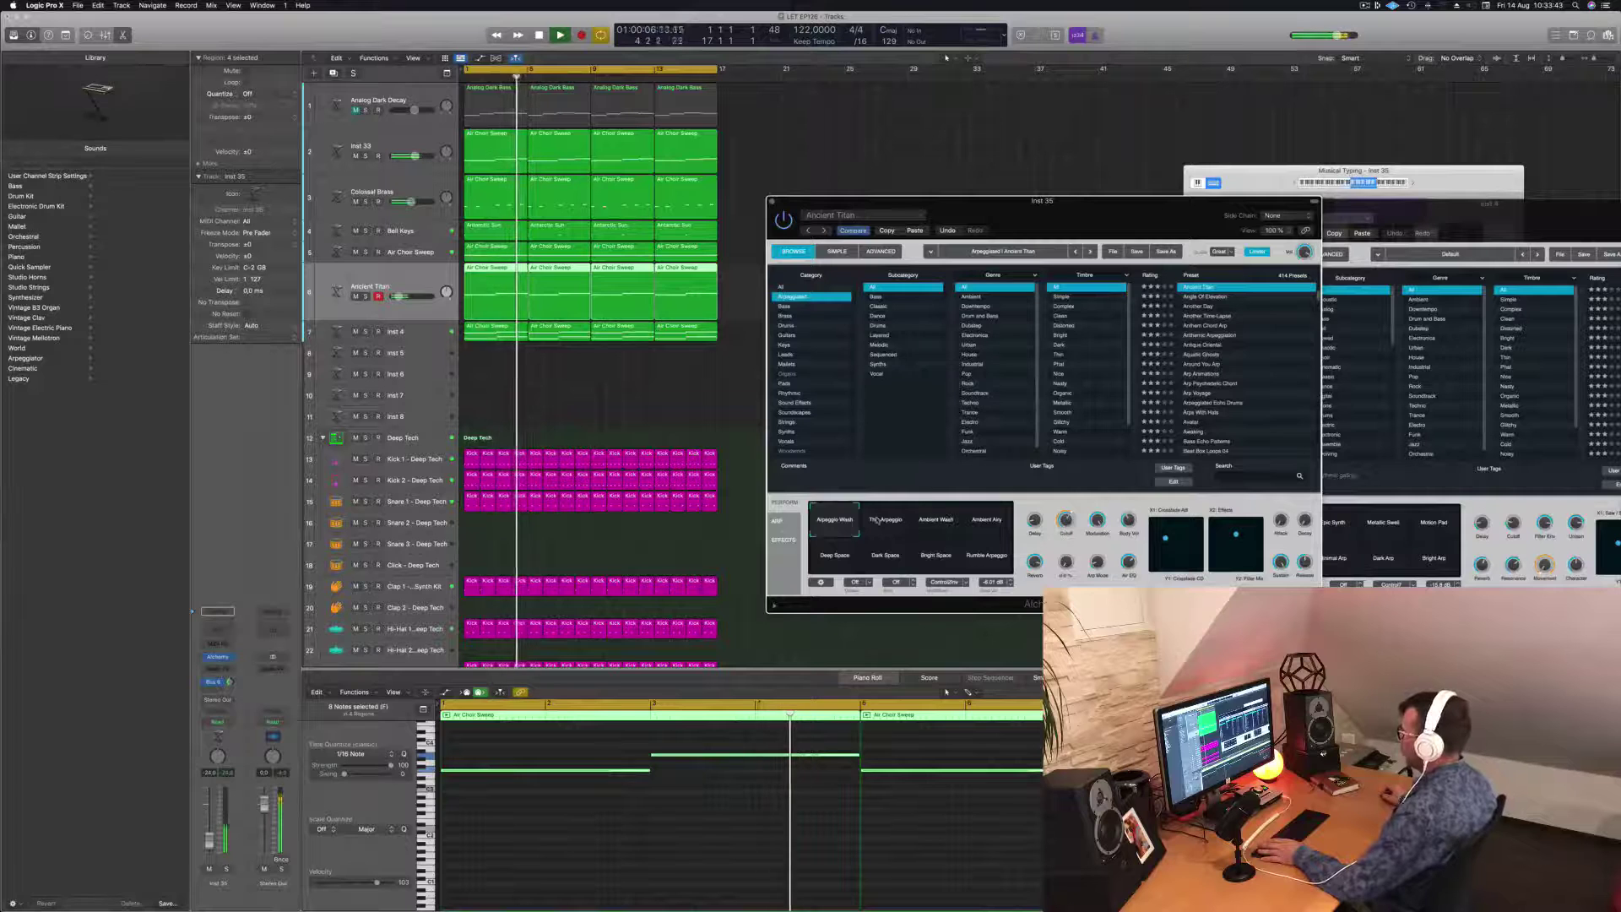
Step: Audition Ancient Titan's Ambient Wash and Ambient Arp performance snapshots during playback and choose Deep Space
{"action": "left_click", "coordinate": [945, 522]}
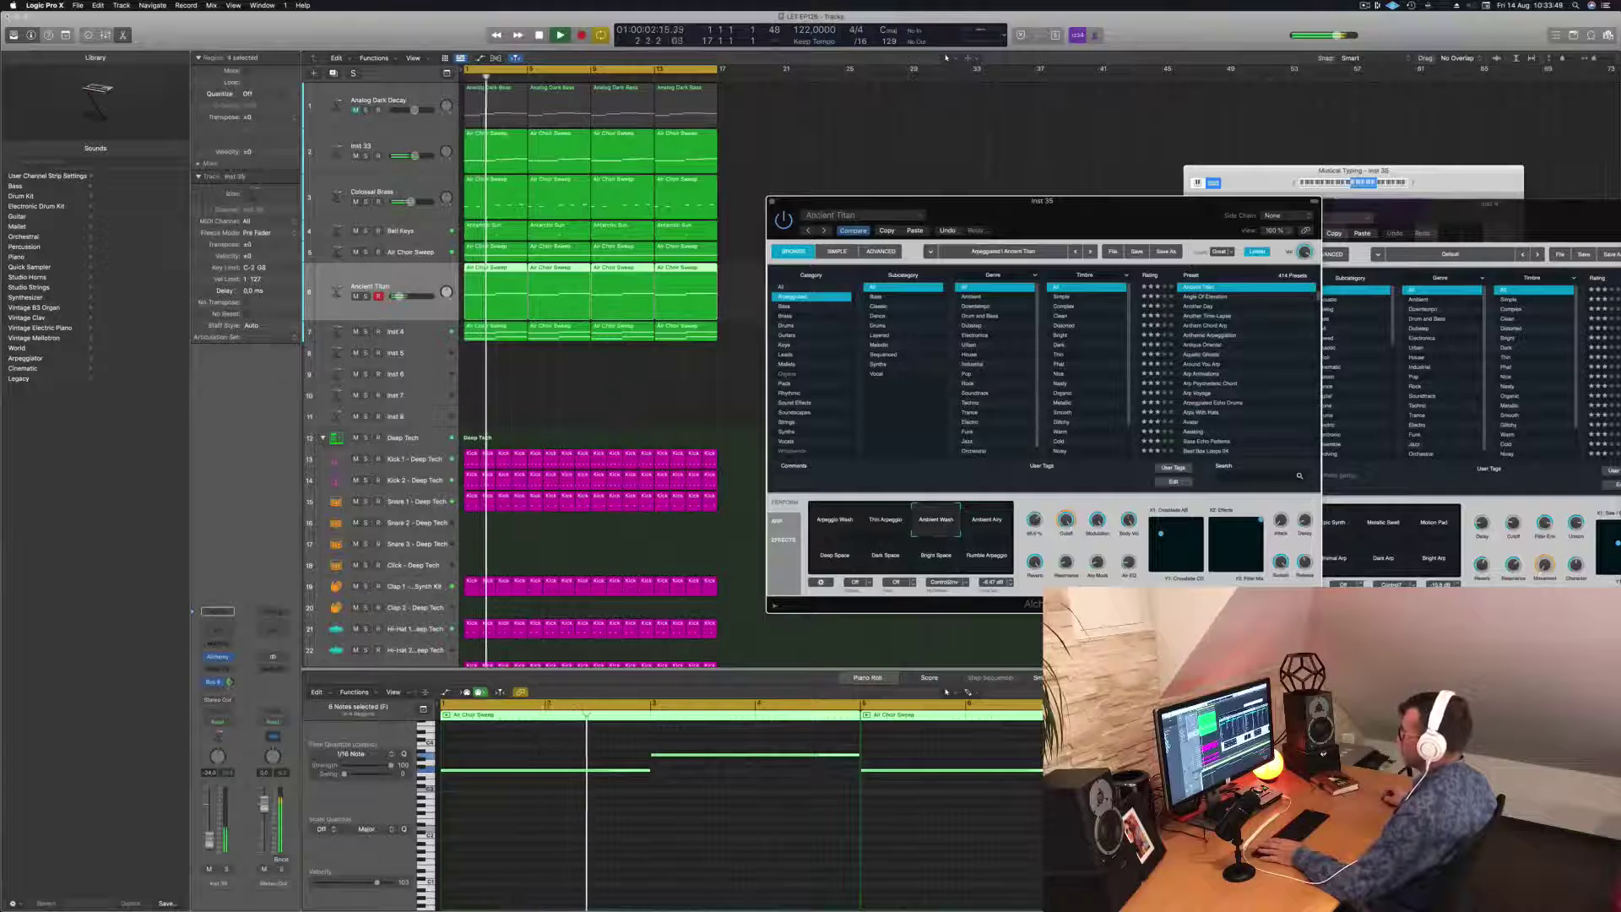
{"action": "left_click", "coordinate": [981, 520]}
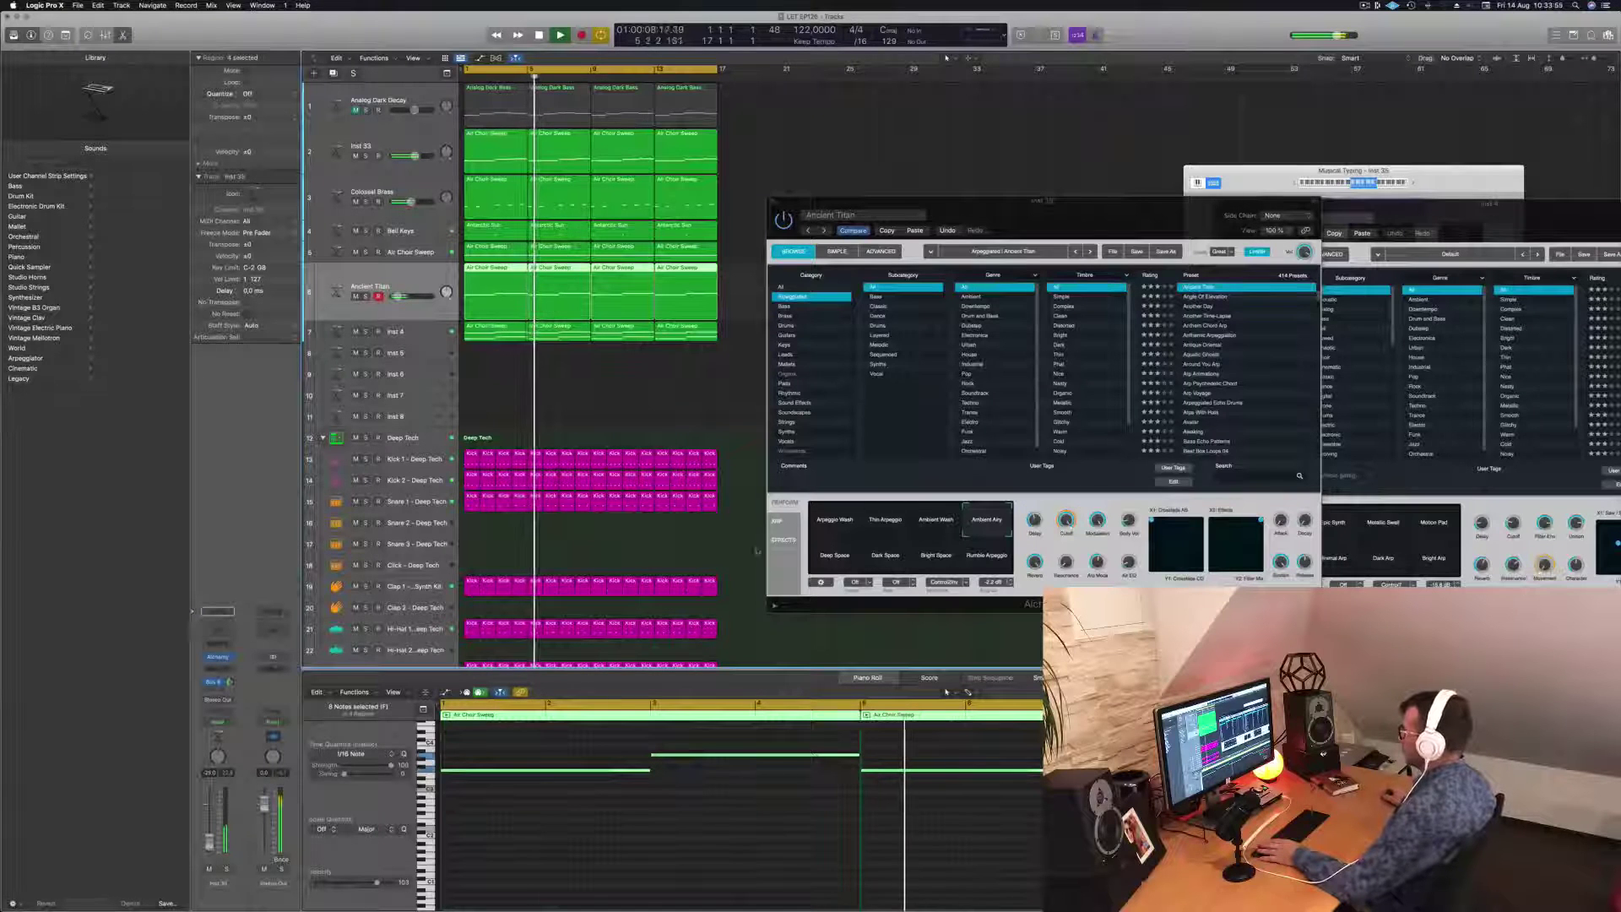
{"action": "left_click", "coordinate": [875, 557]}
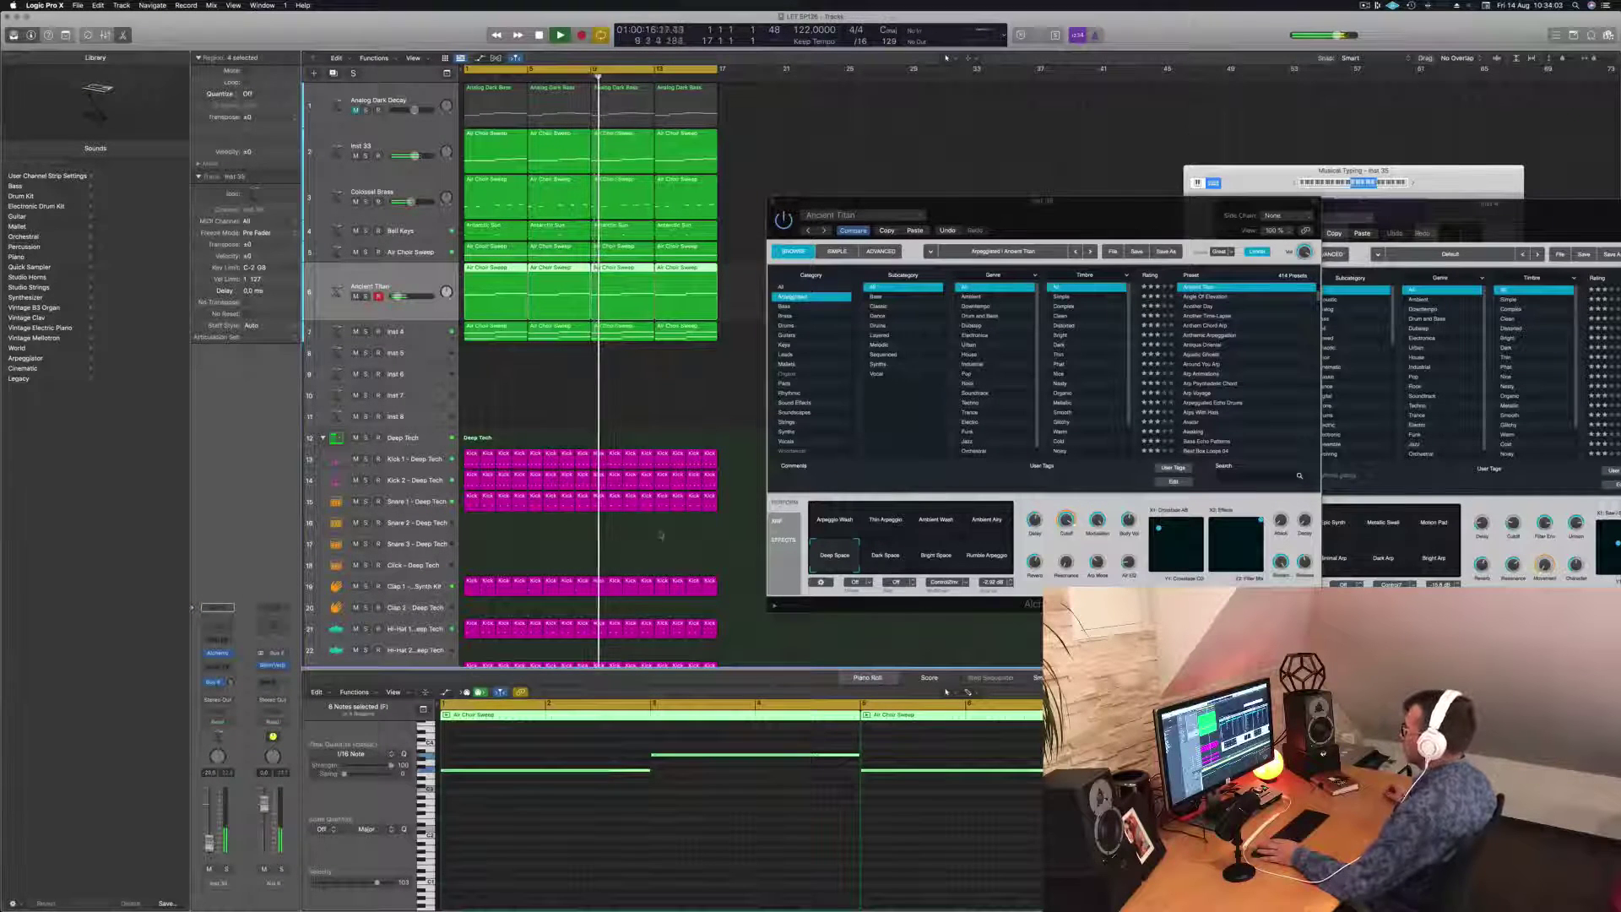
Step: Transpose the notes of all four Ancient Titan regions down one octave, replay the loop and reposition the synth window
{"action": "key", "text": "super+shift+a"}
{"action": "left_click_drag", "start_coordinate": [1049, 197], "coordinate": [1172, 82]}
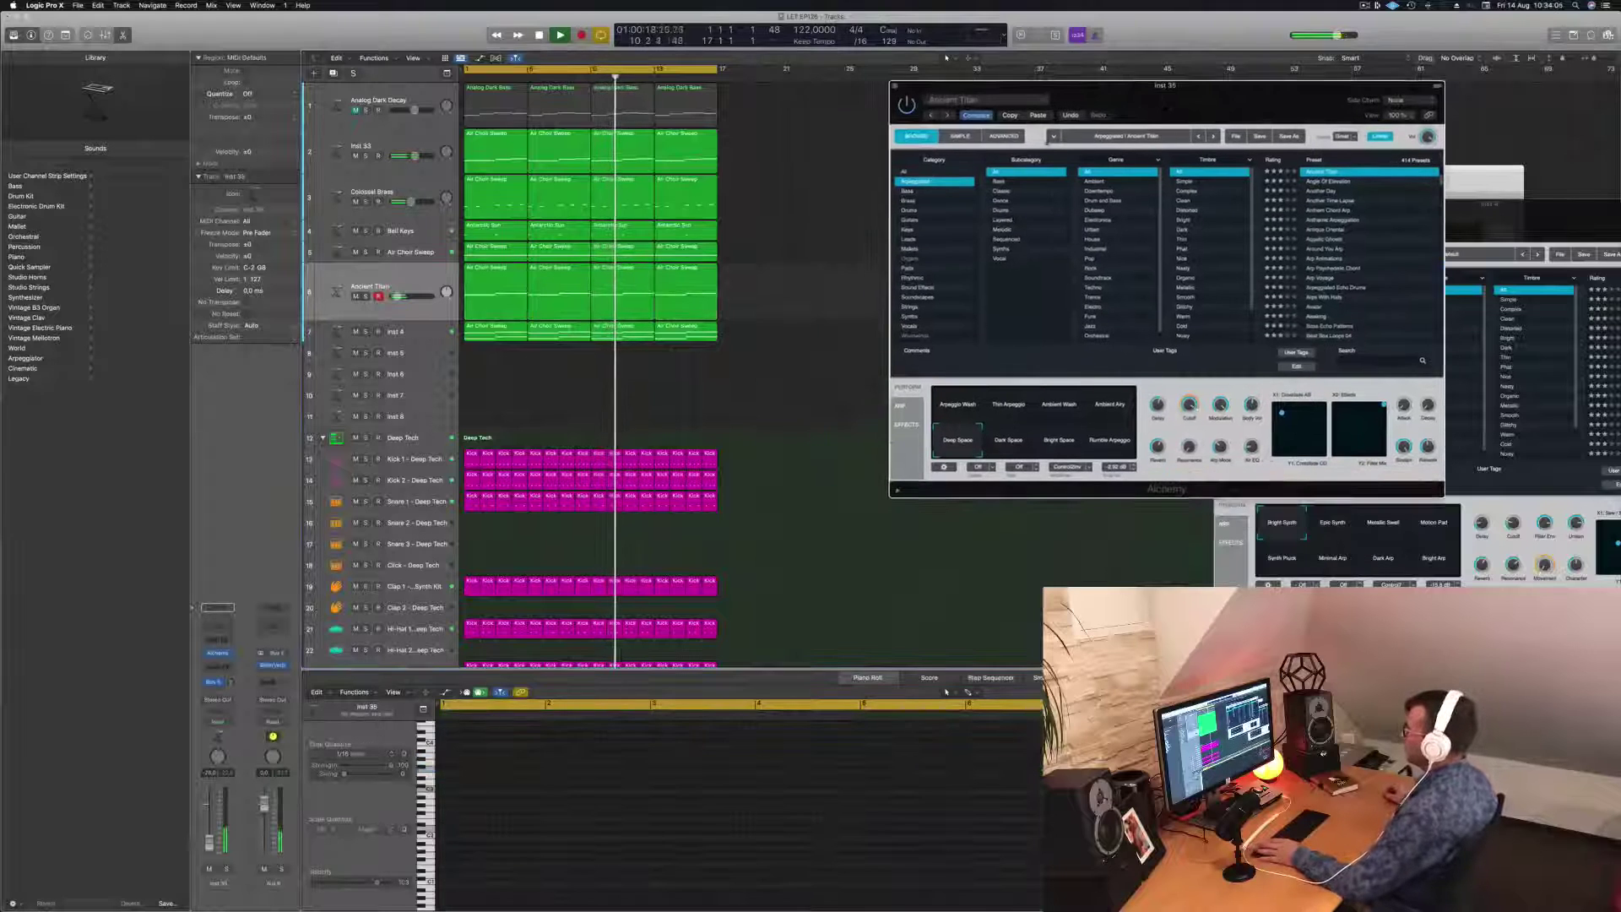
{"action": "key", "text": "space"}
{"action": "key", "text": "space"}
{"action": "left_click_drag", "start_coordinate": [789, 286], "coordinate": [481, 309]}
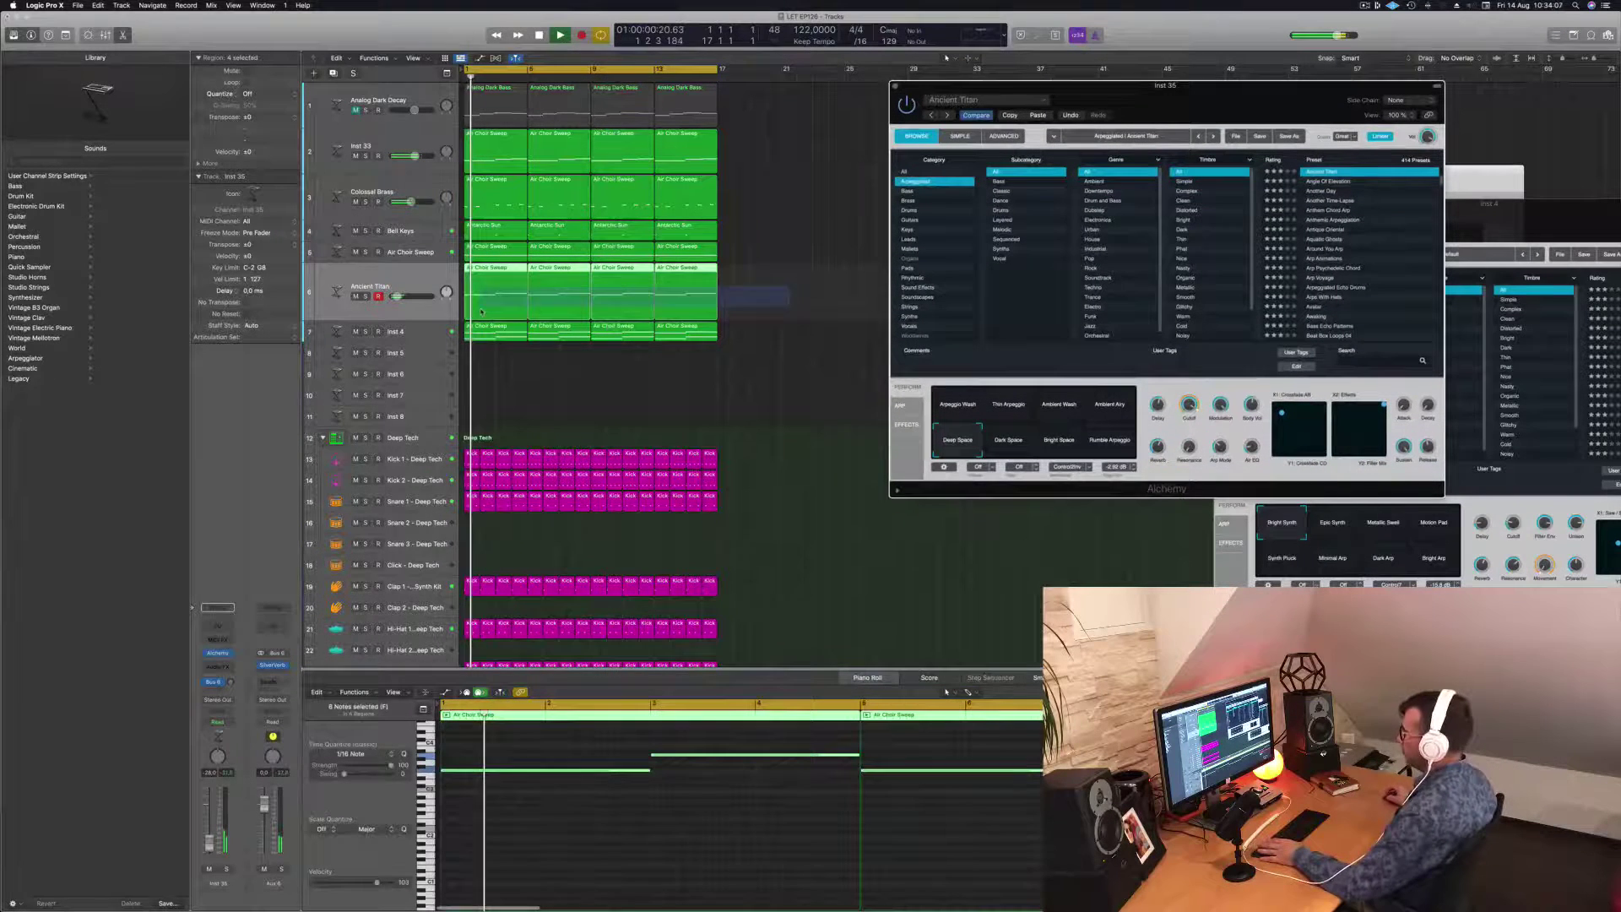
{"action": "left_click", "coordinate": [657, 863]}
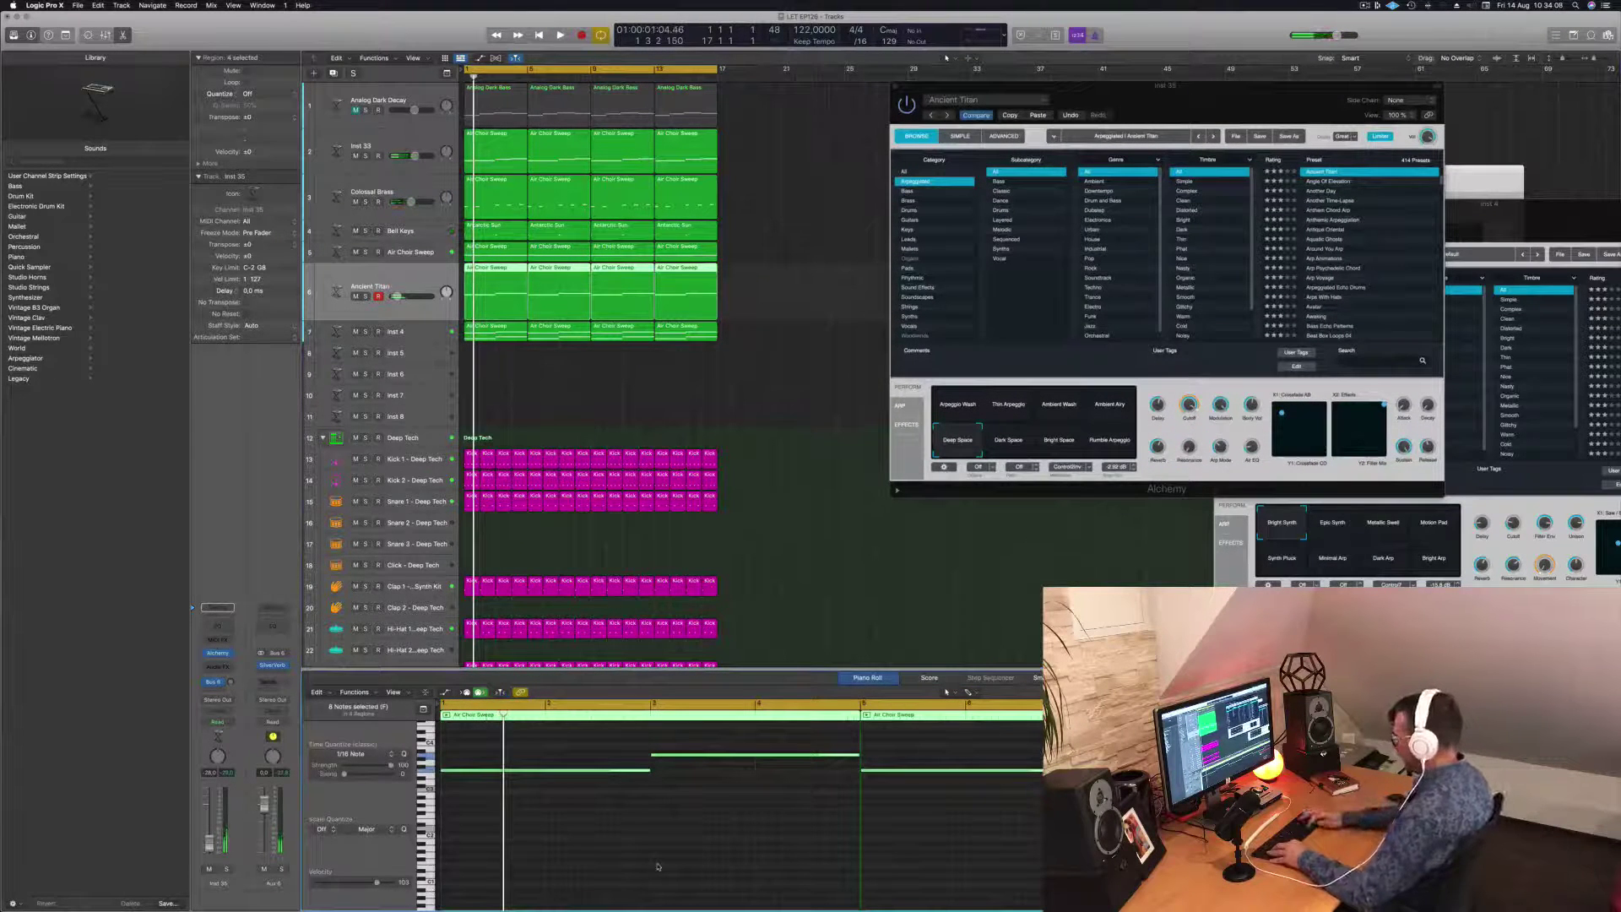
{"action": "key", "text": "shift+alt+Down"}
{"action": "key", "text": "space"}
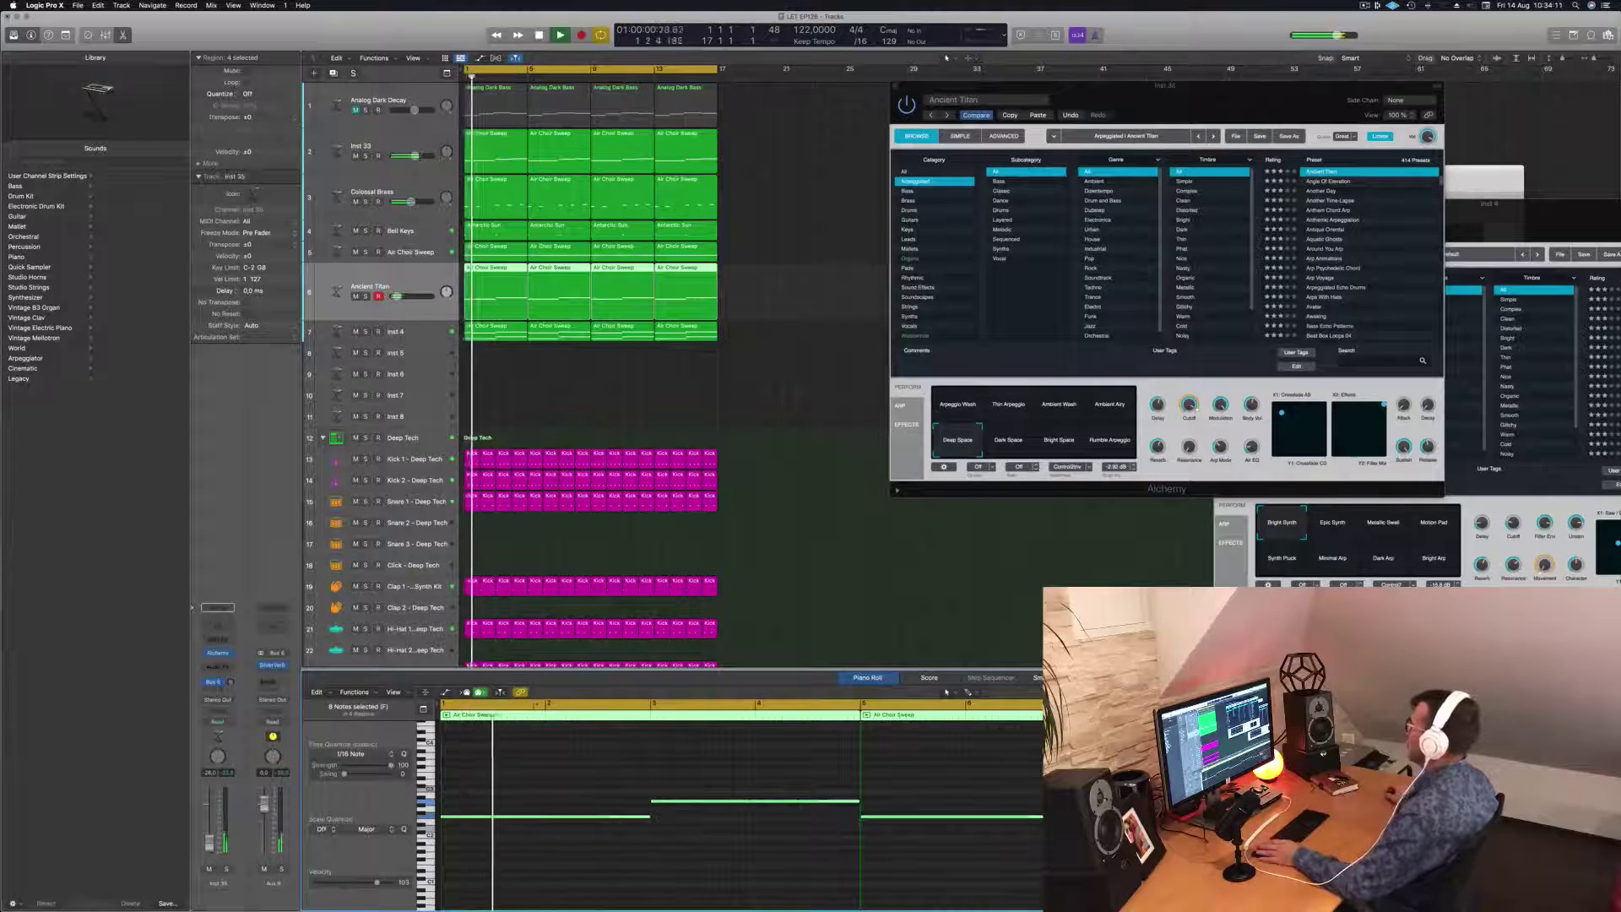
{"action": "left_click_drag", "start_coordinate": [1127, 86], "coordinate": [972, 108]}
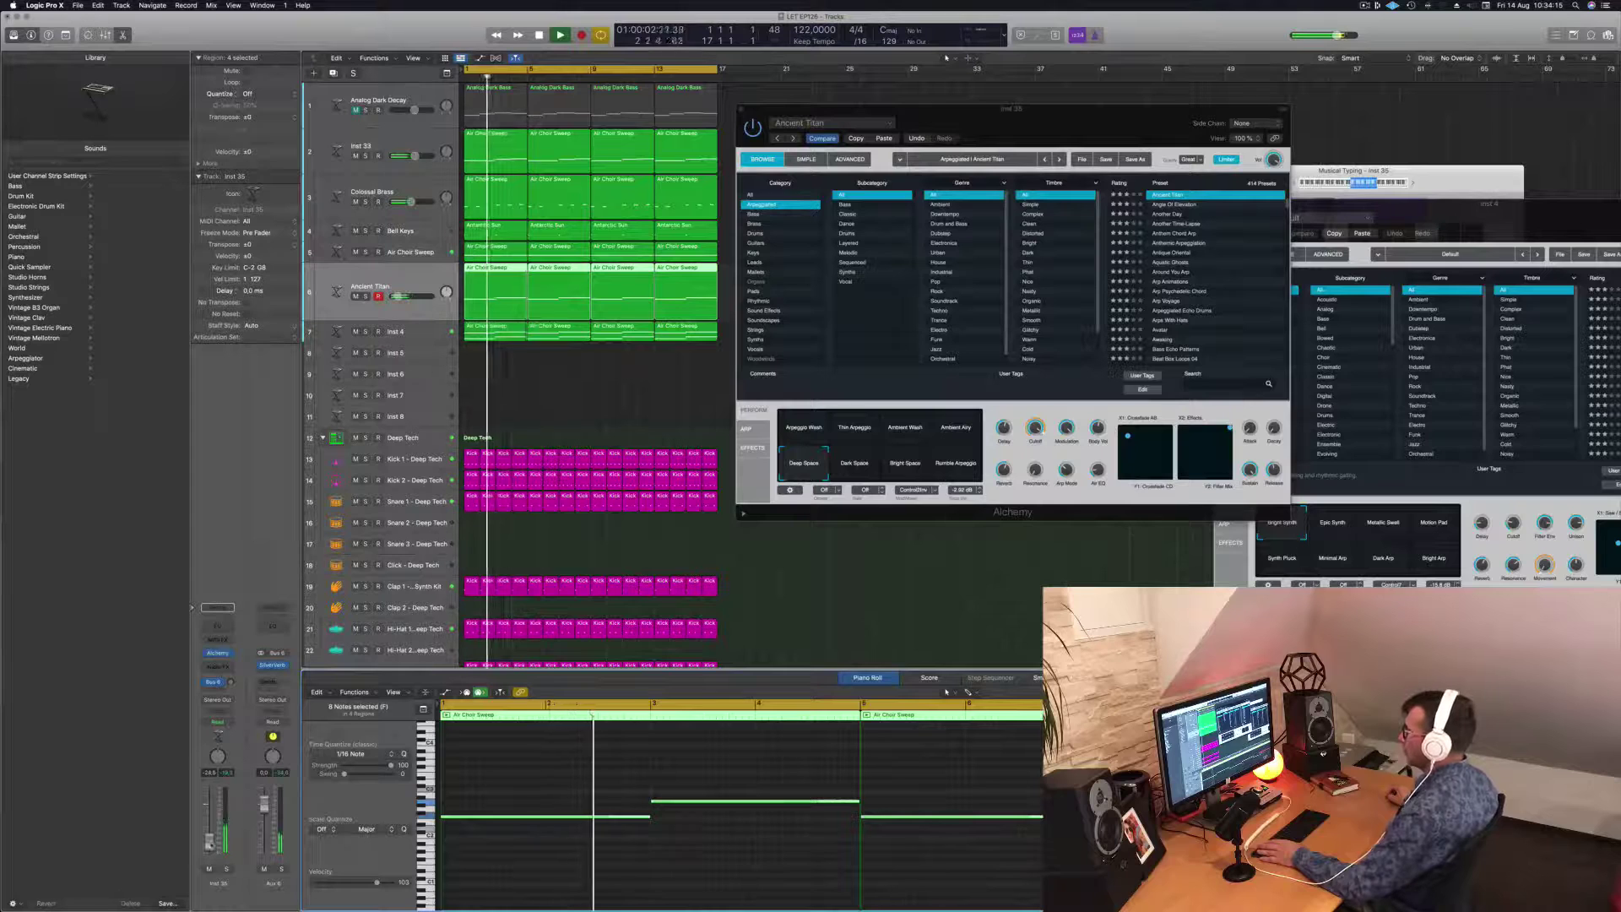
Step: Audition Ancient Titan's Dark Space and Rumble Arpeggio snapshots during playback, return to Deep Space and close the synth window
{"action": "left_click_drag", "start_coordinate": [1115, 105], "coordinate": [1189, 153]}
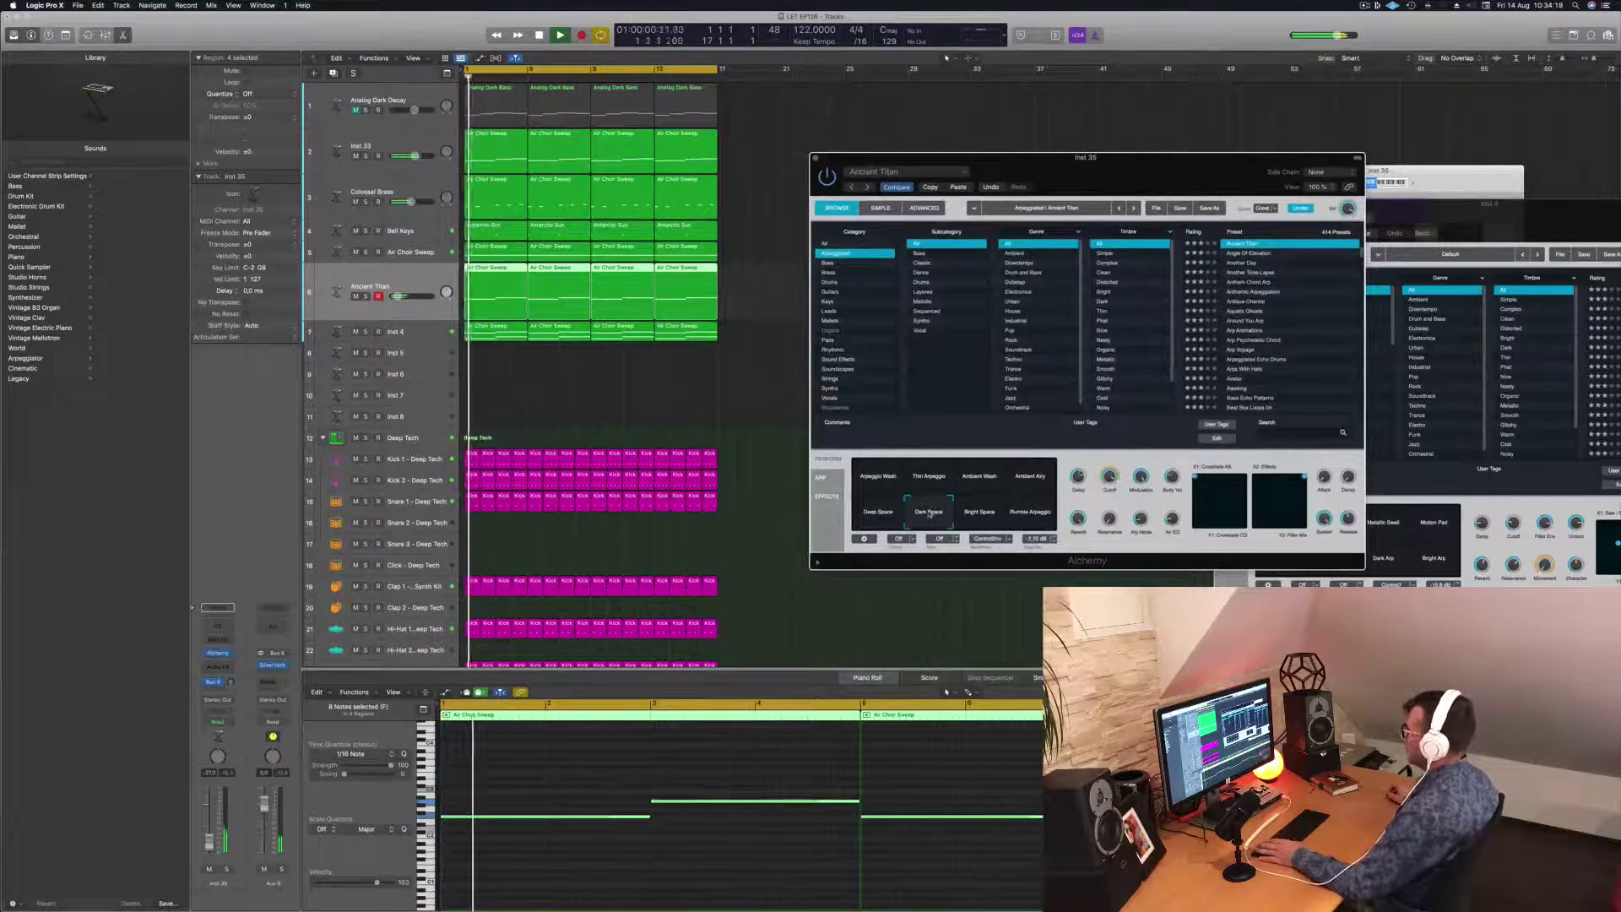
{"action": "left_click", "coordinate": [1030, 513]}
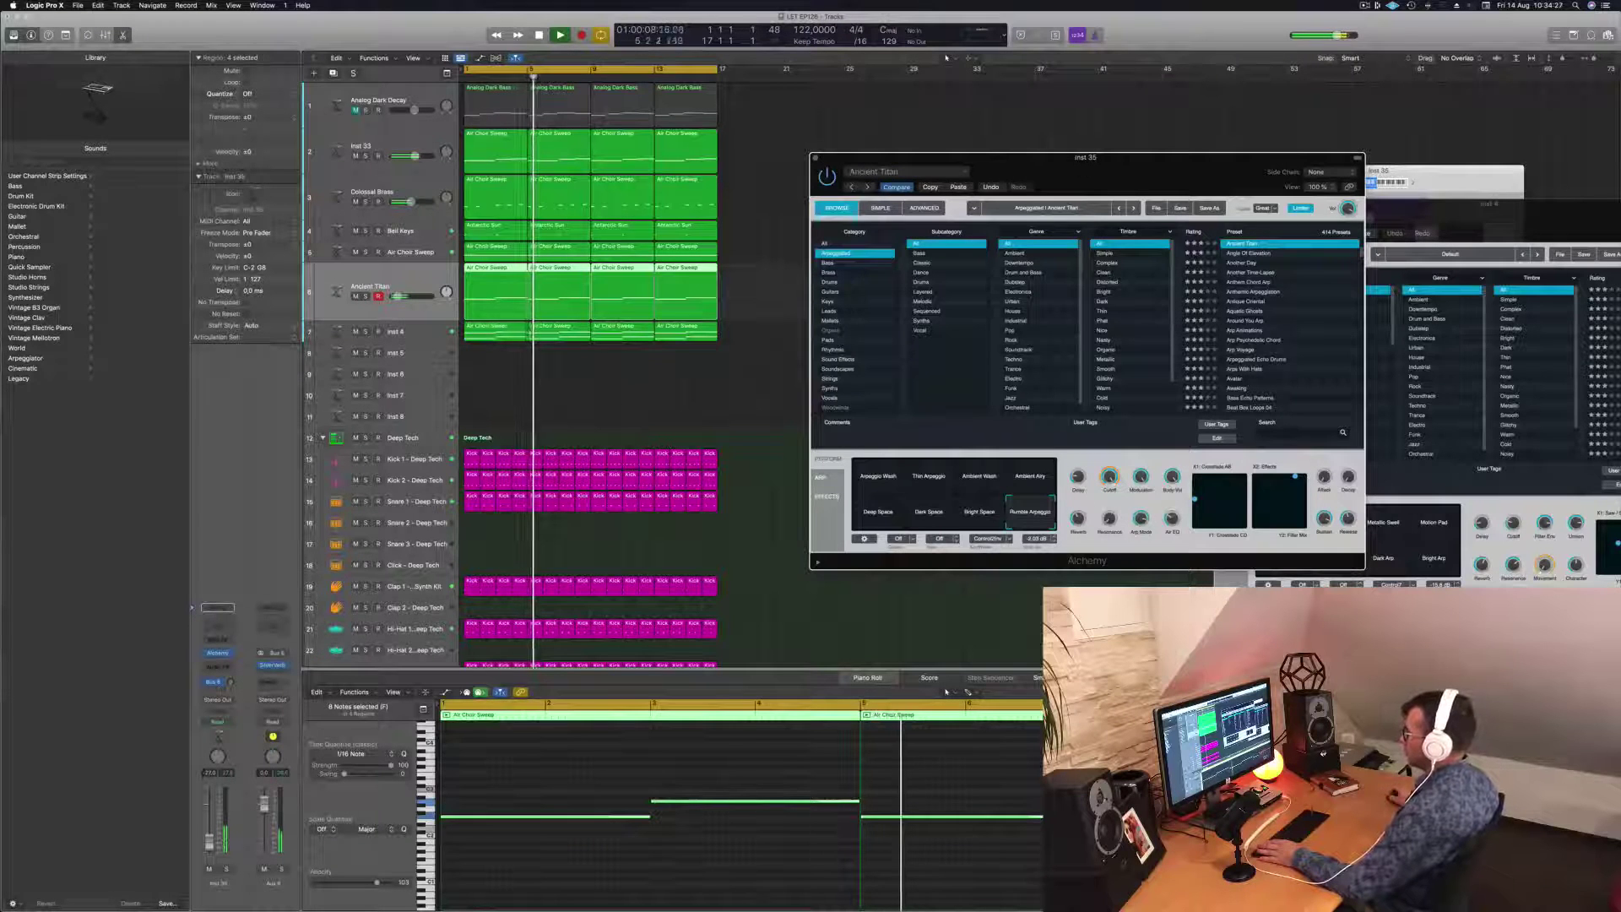
{"action": "left_click", "coordinate": [878, 512]}
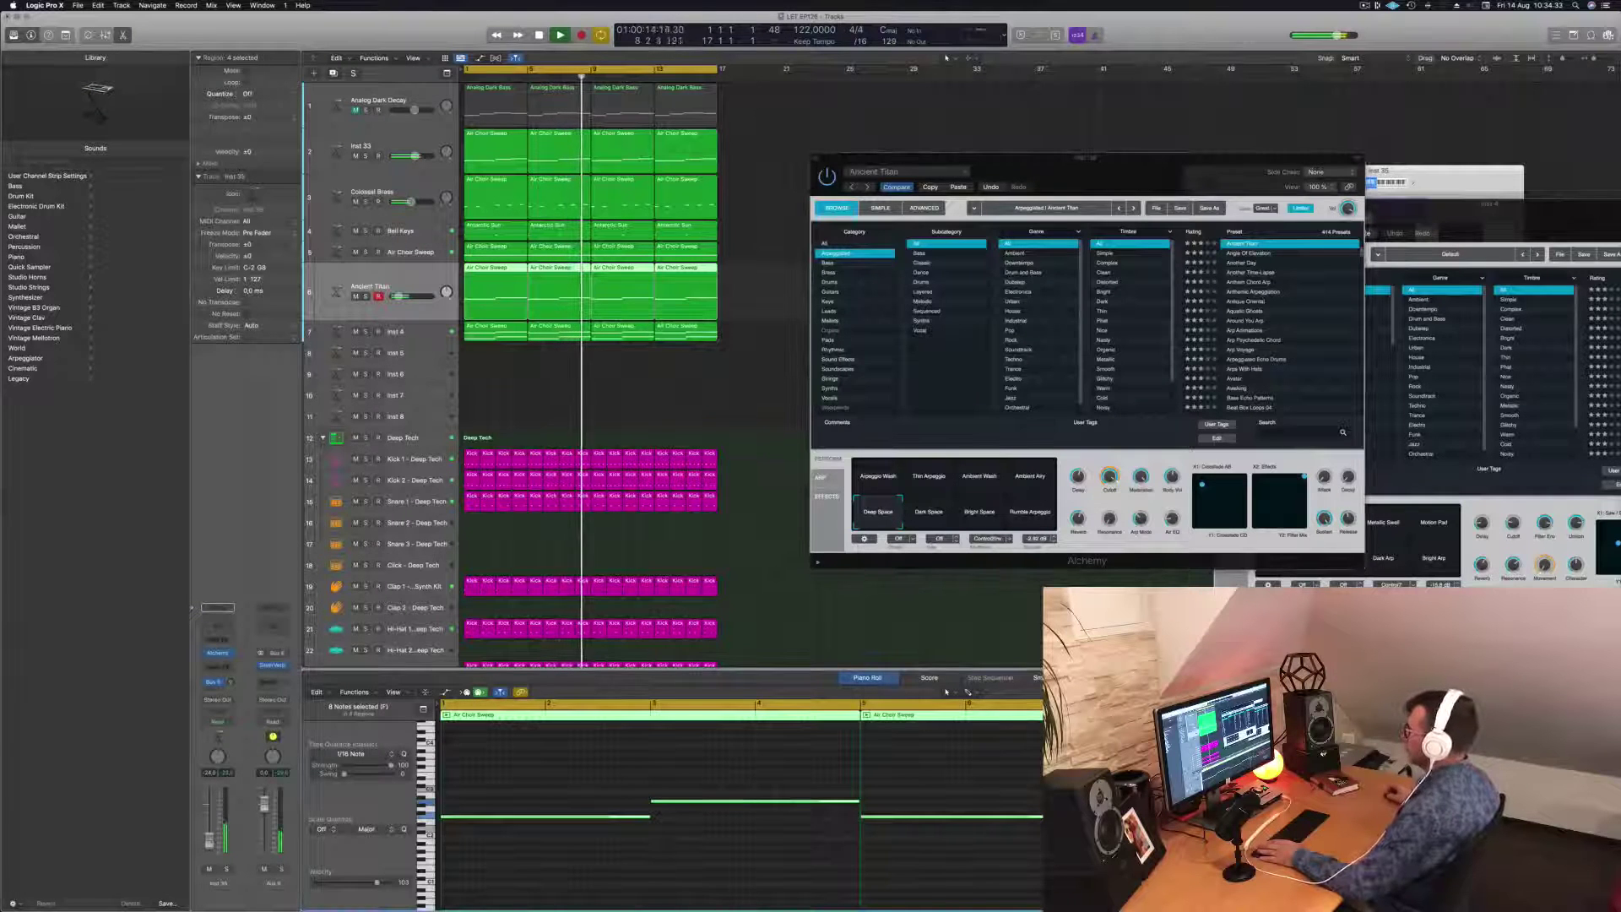
{"action": "left_click_drag", "start_coordinate": [1152, 172], "coordinate": [1043, 227]}
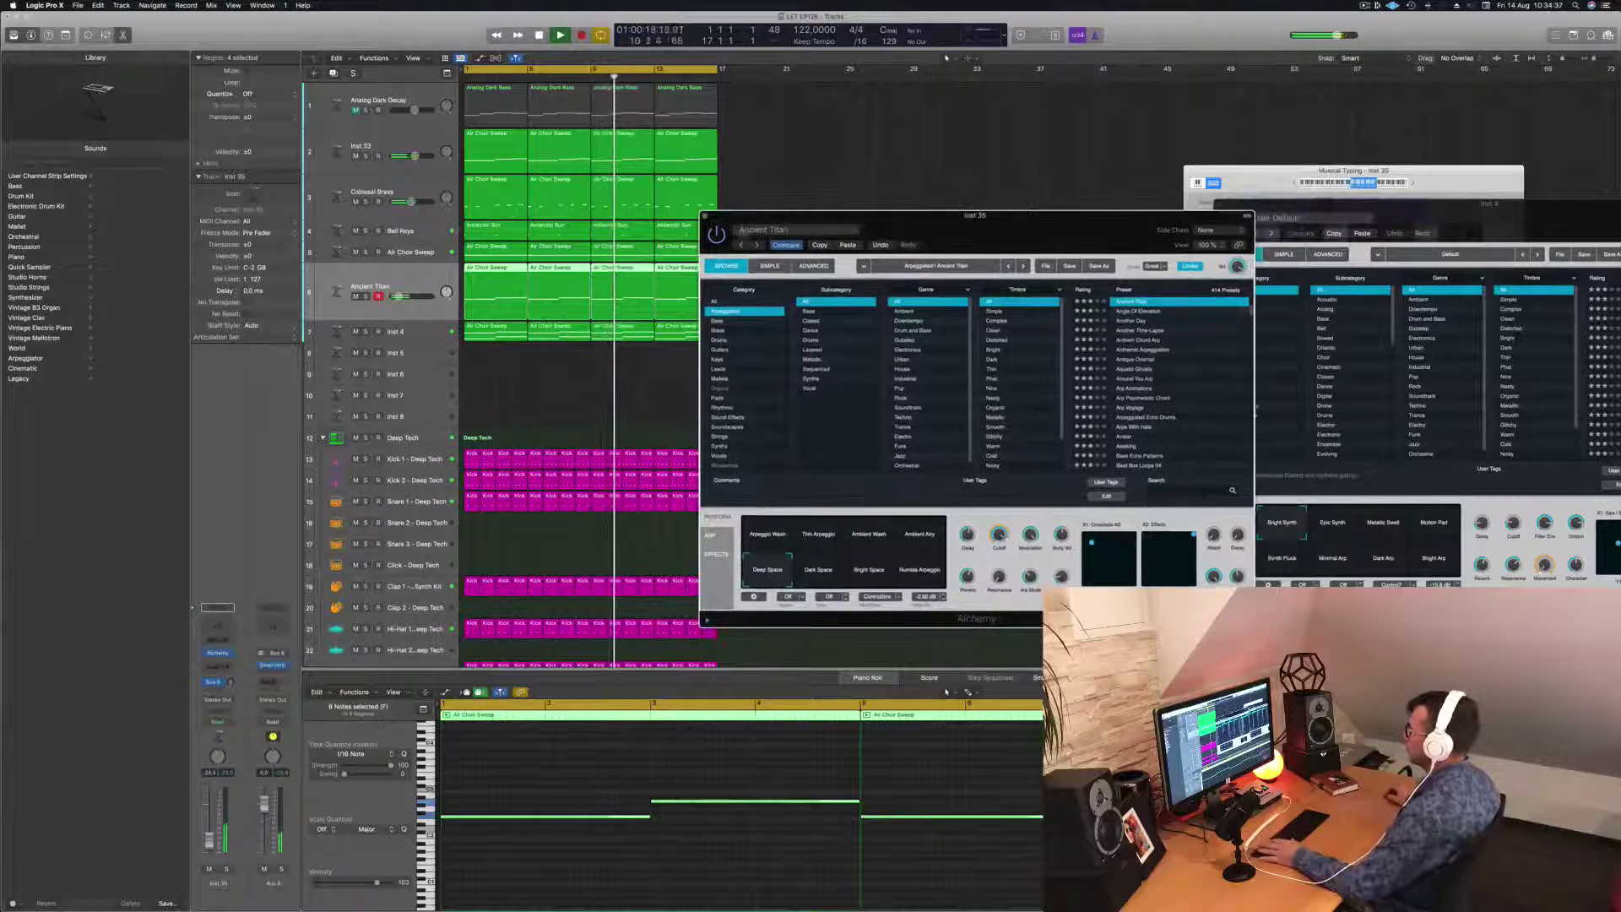
{"action": "key", "text": "super+w"}
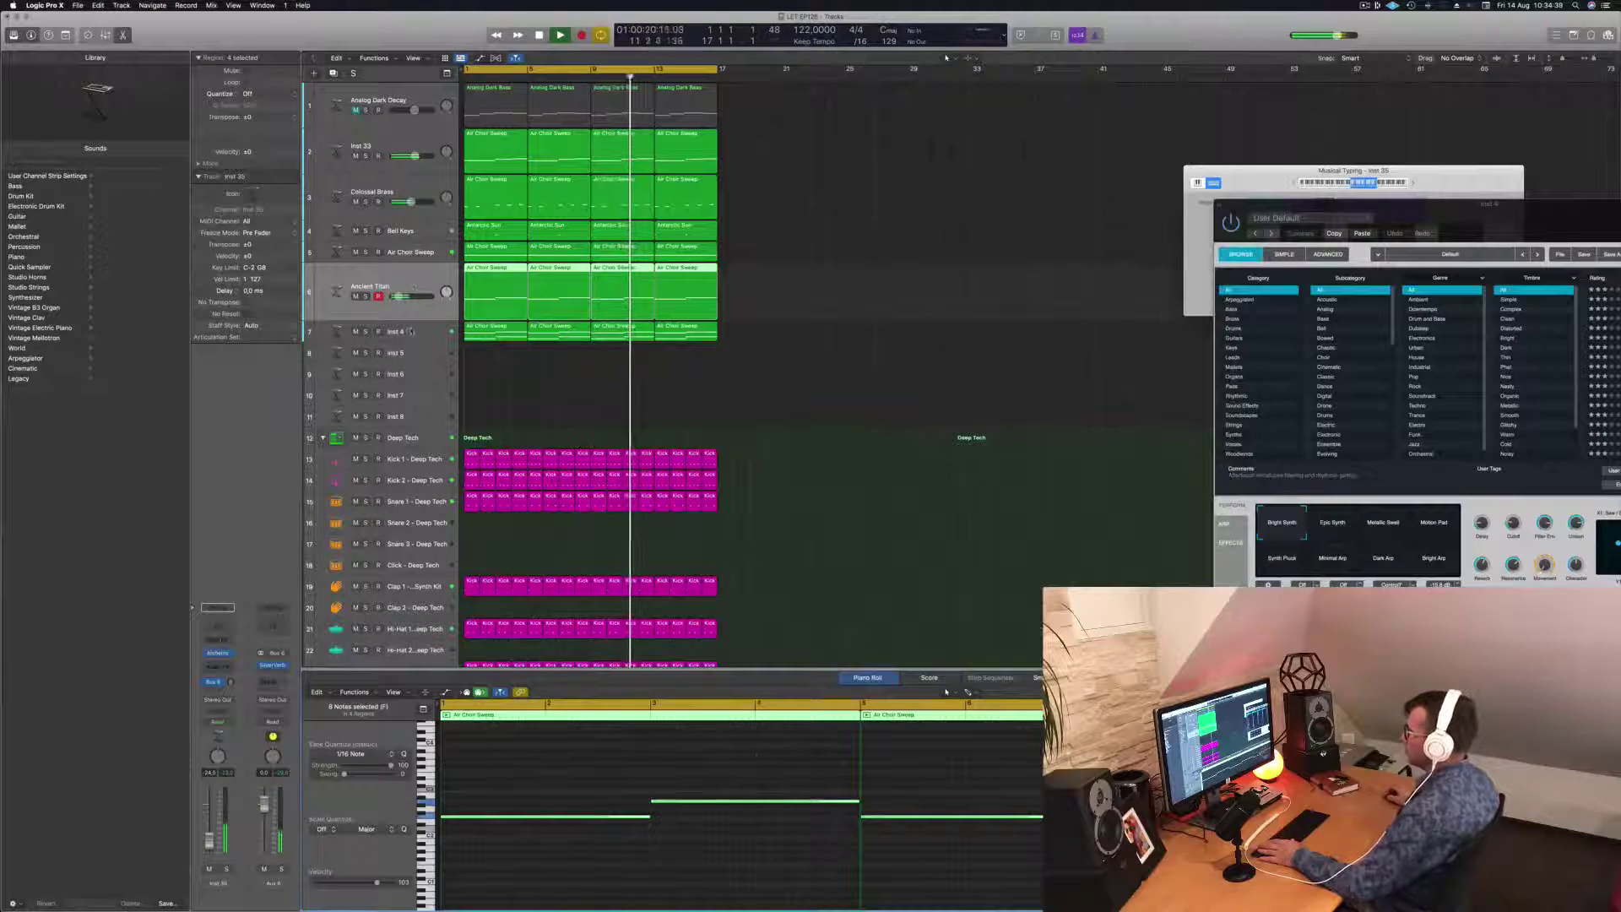
Step: Mute the Inst 4 track and listen to the loop with the Ancient Titan layer
{"action": "left_click", "coordinate": [405, 331]}
{"action": "key", "text": "space"}
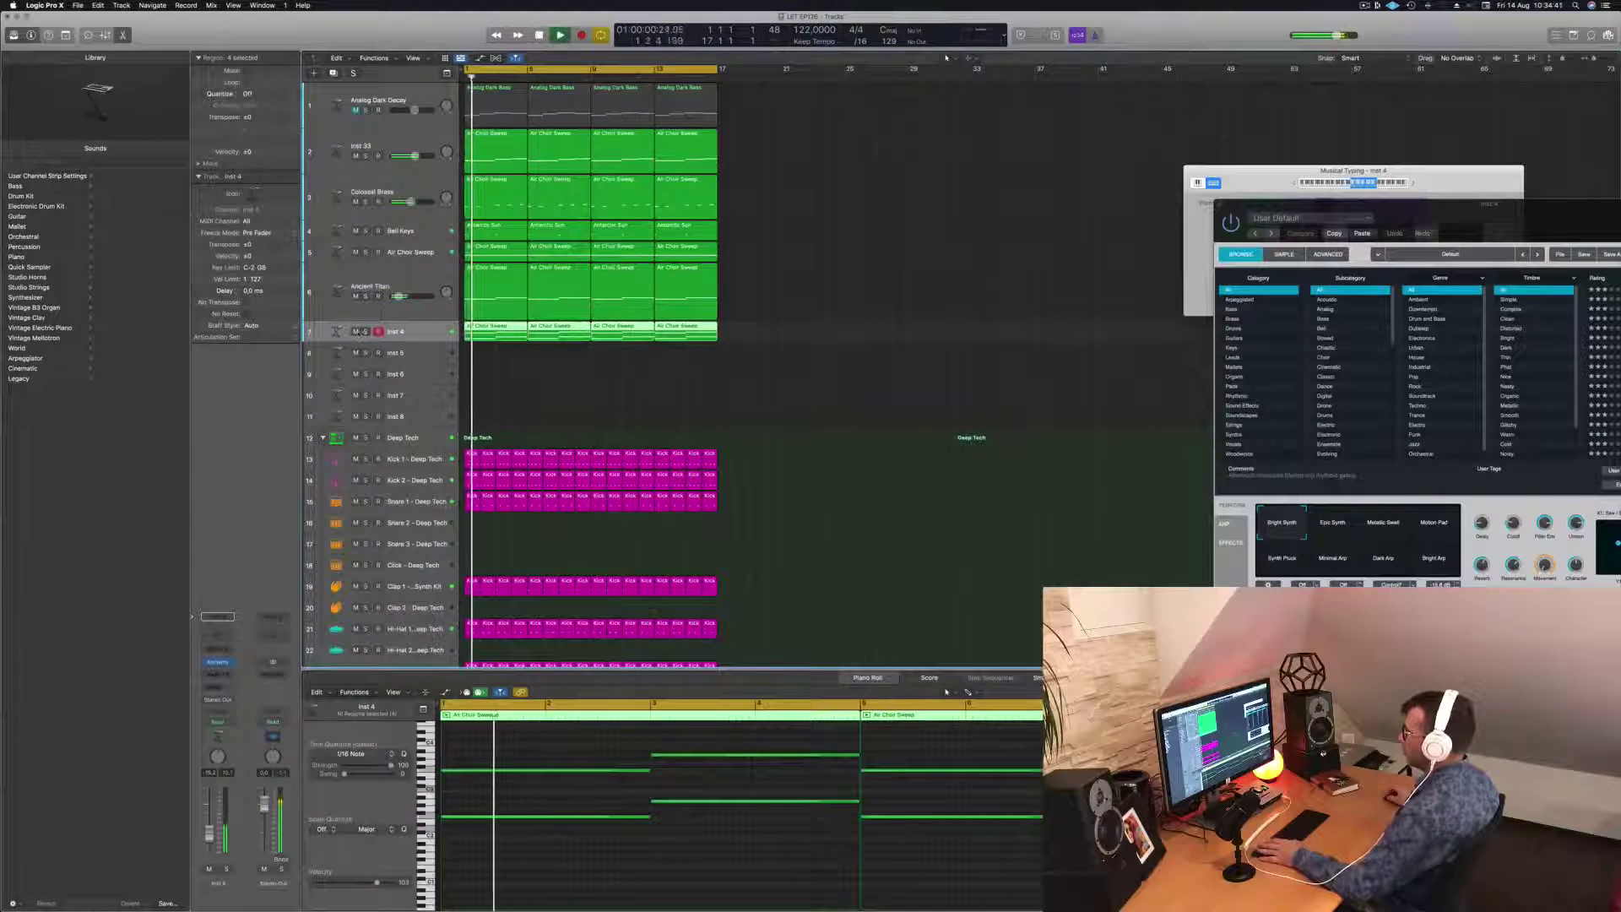
{"action": "left_click", "coordinate": [355, 331]}
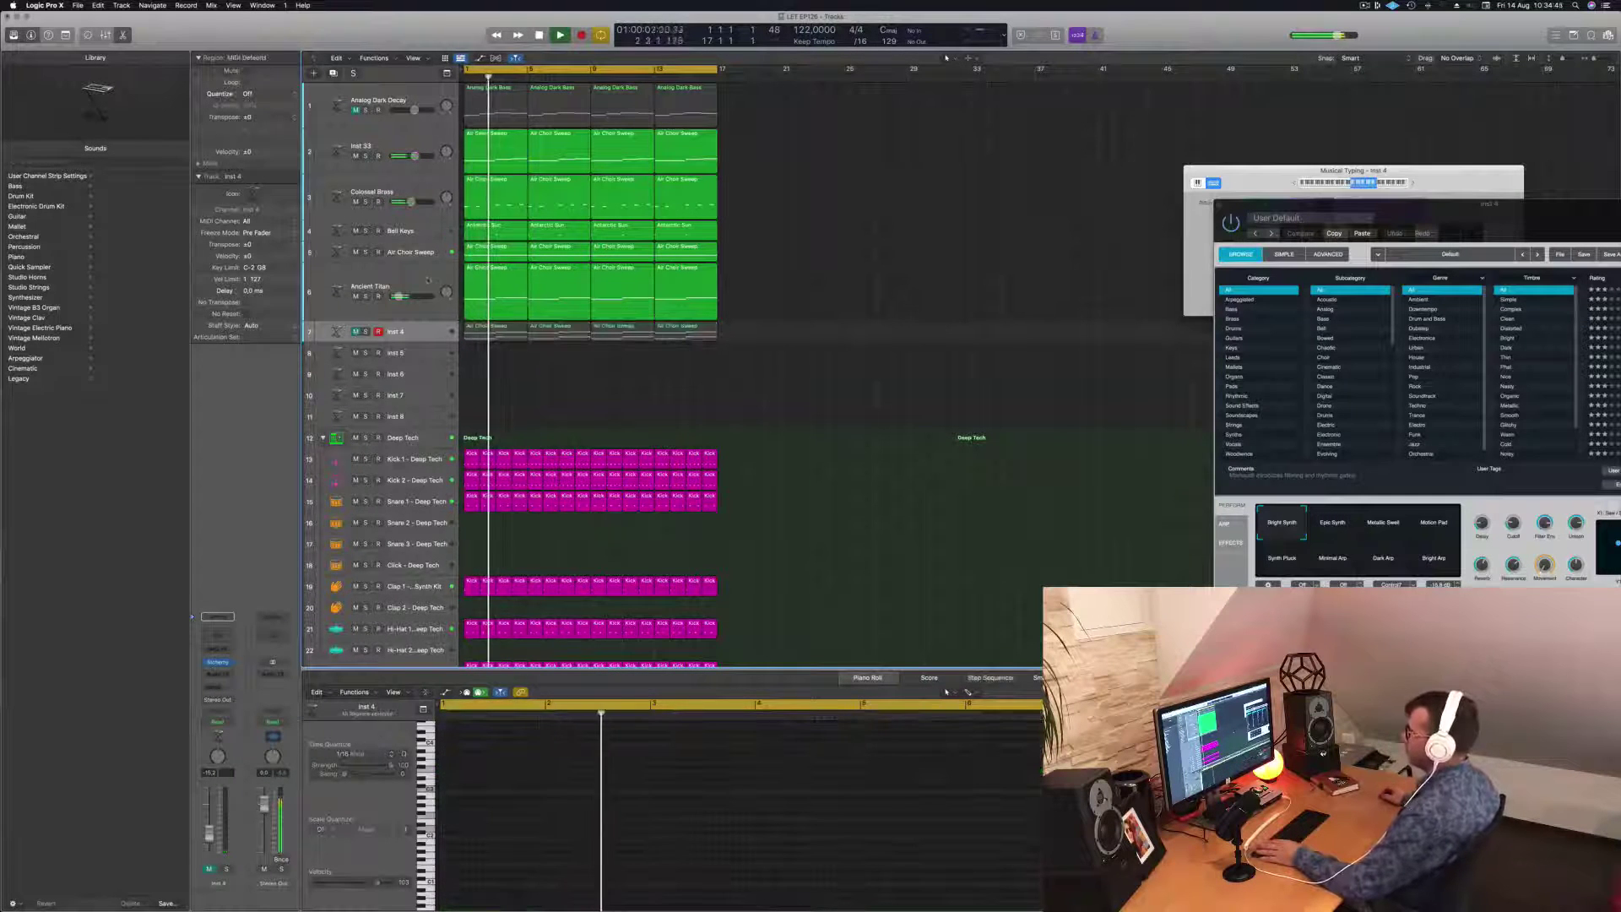
{"action": "left_click", "coordinate": [405, 292]}
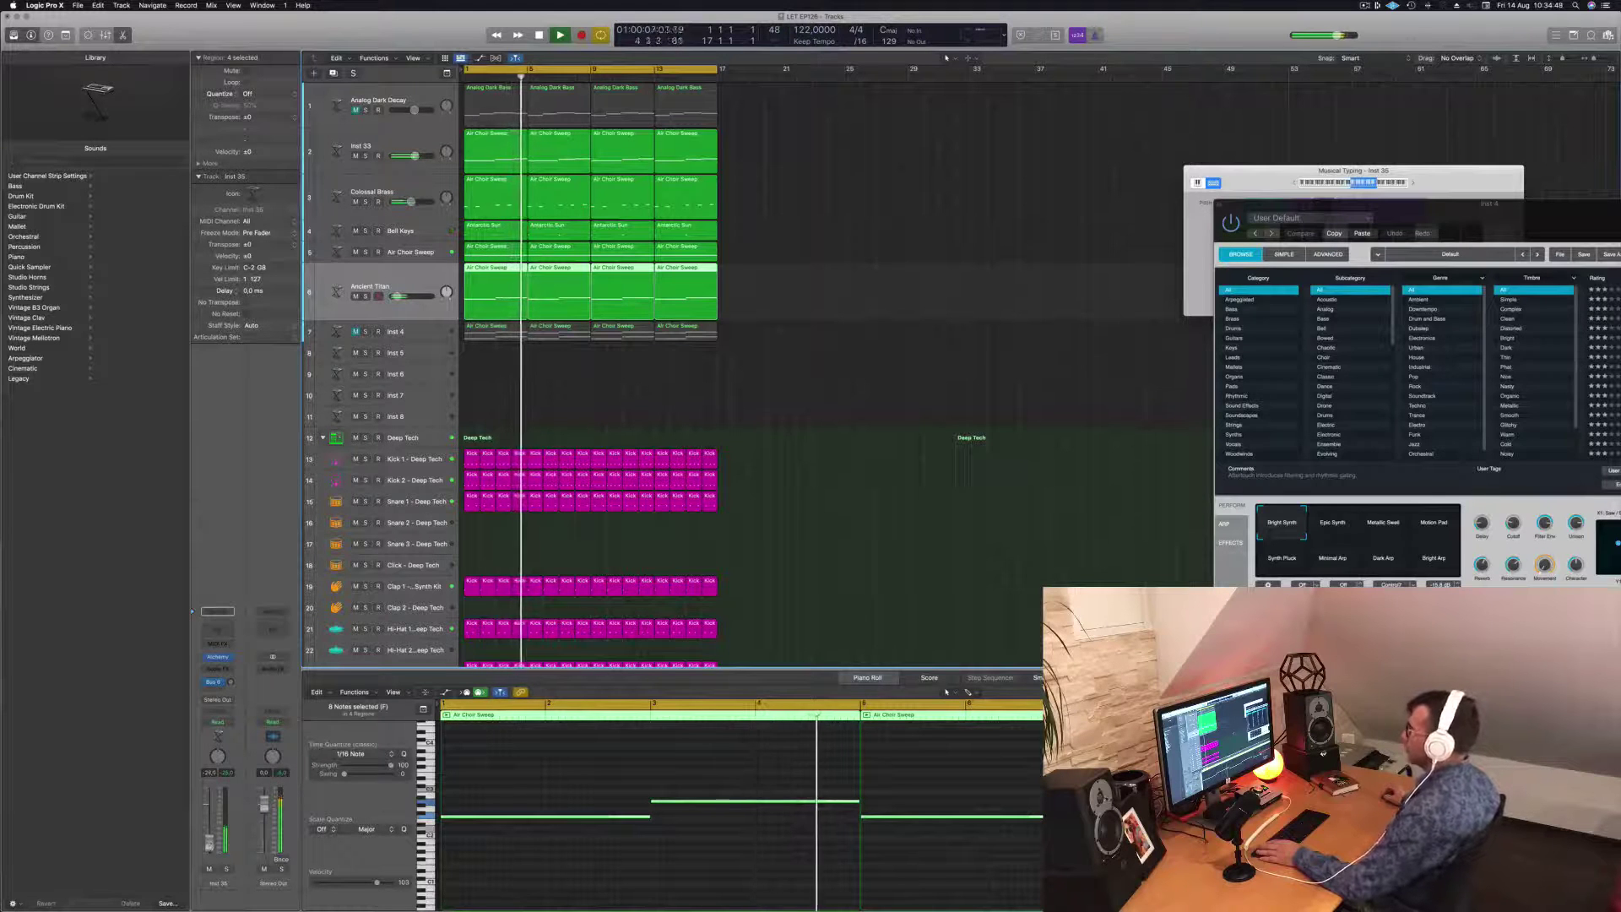
{"action": "left_click", "coordinate": [880, 262]}
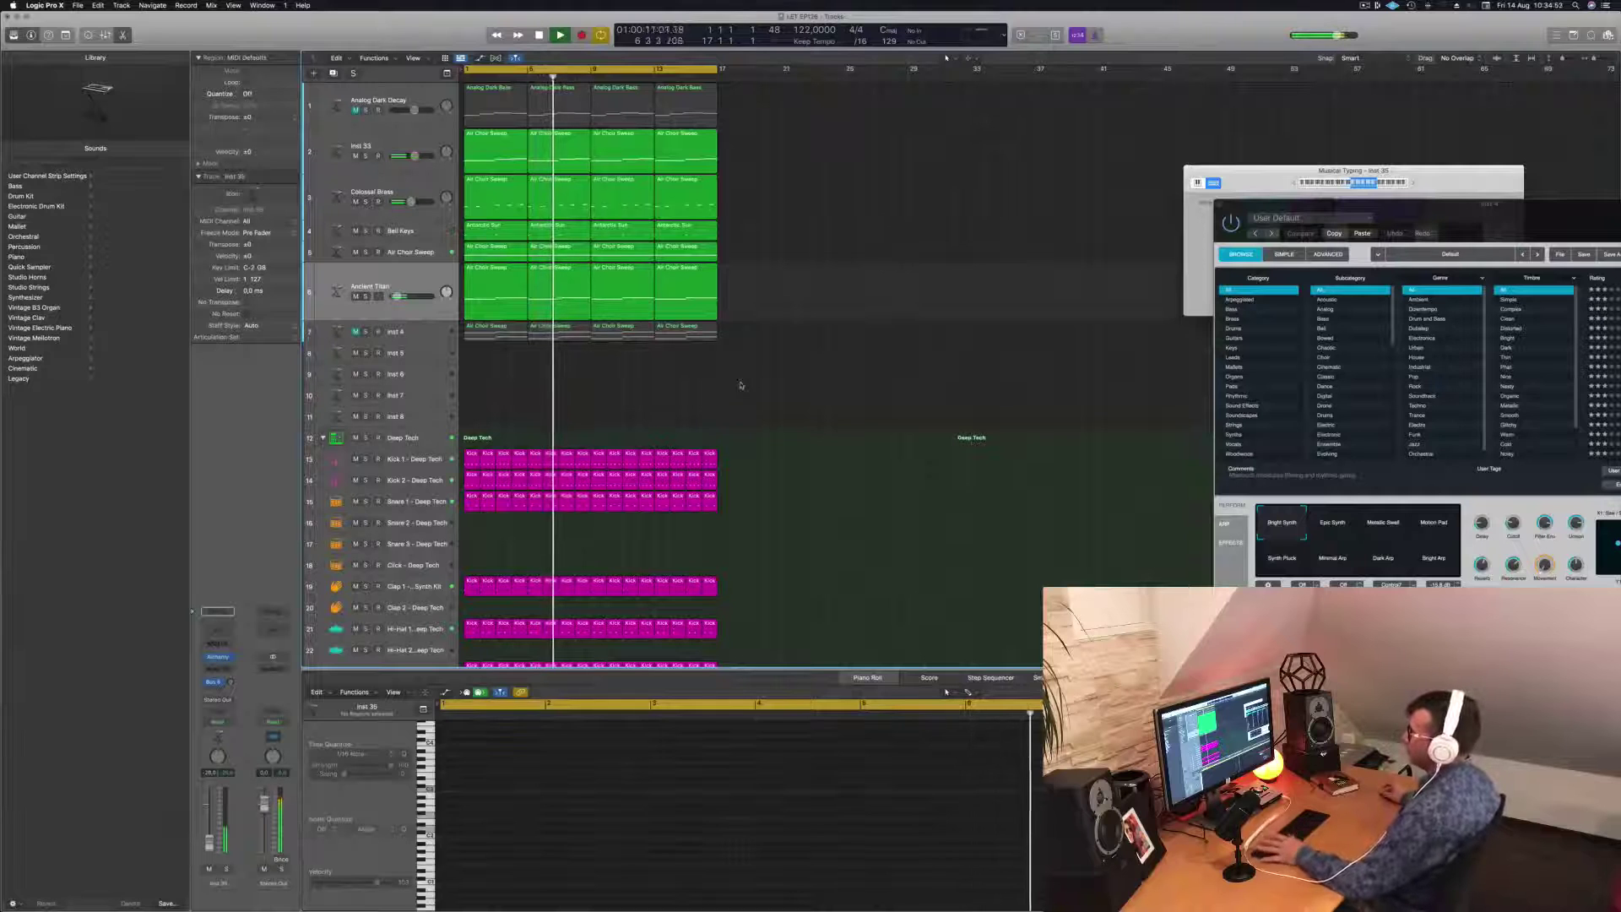
Step: Try moving the four Ancient Titan regions to about bar 21 and replacing them with the four Inst 4 regions, playing the loop
{"action": "left_click", "coordinate": [405, 279]}
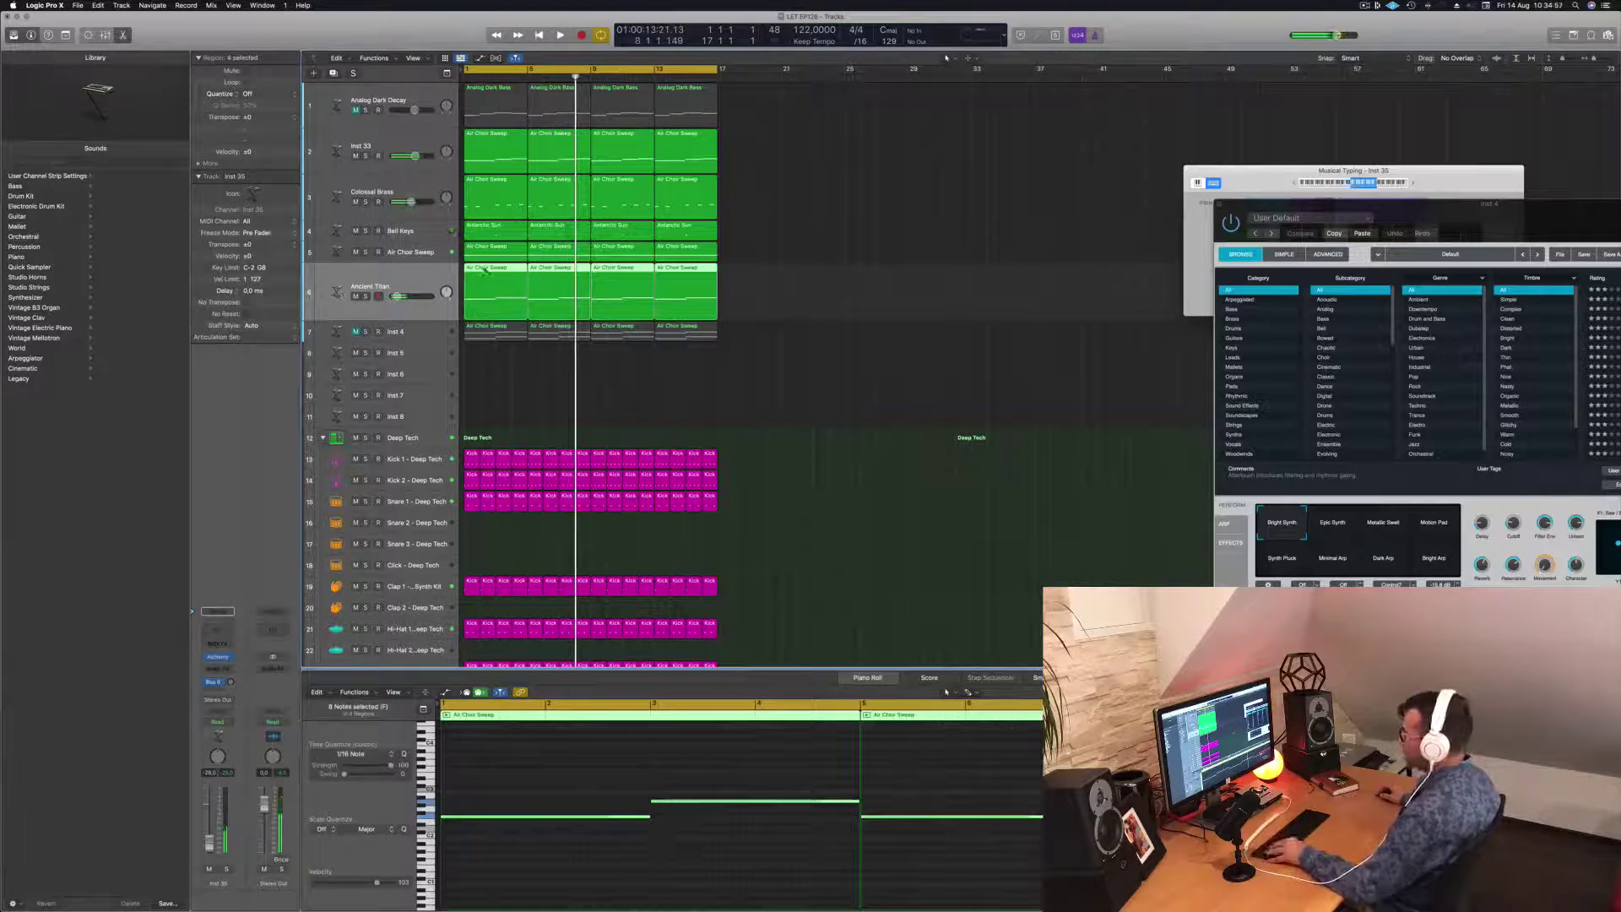
{"action": "left_click_drag", "start_coordinate": [484, 268], "coordinate": [809, 268]}
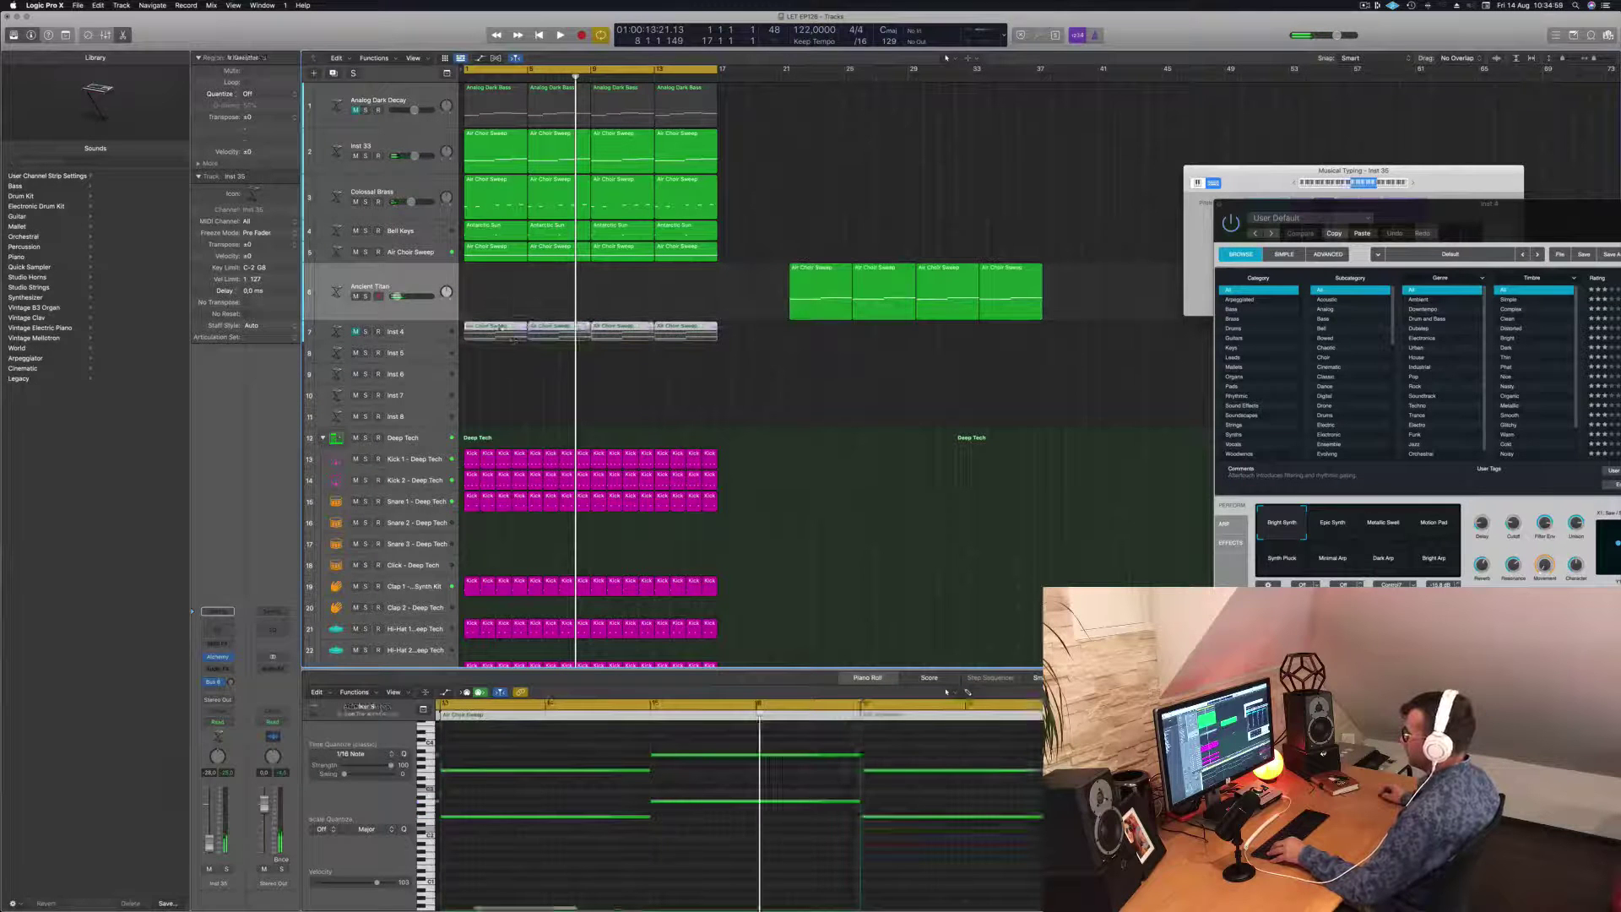
{"action": "left_click_drag", "start_coordinate": [500, 328], "coordinate": [499, 287]}
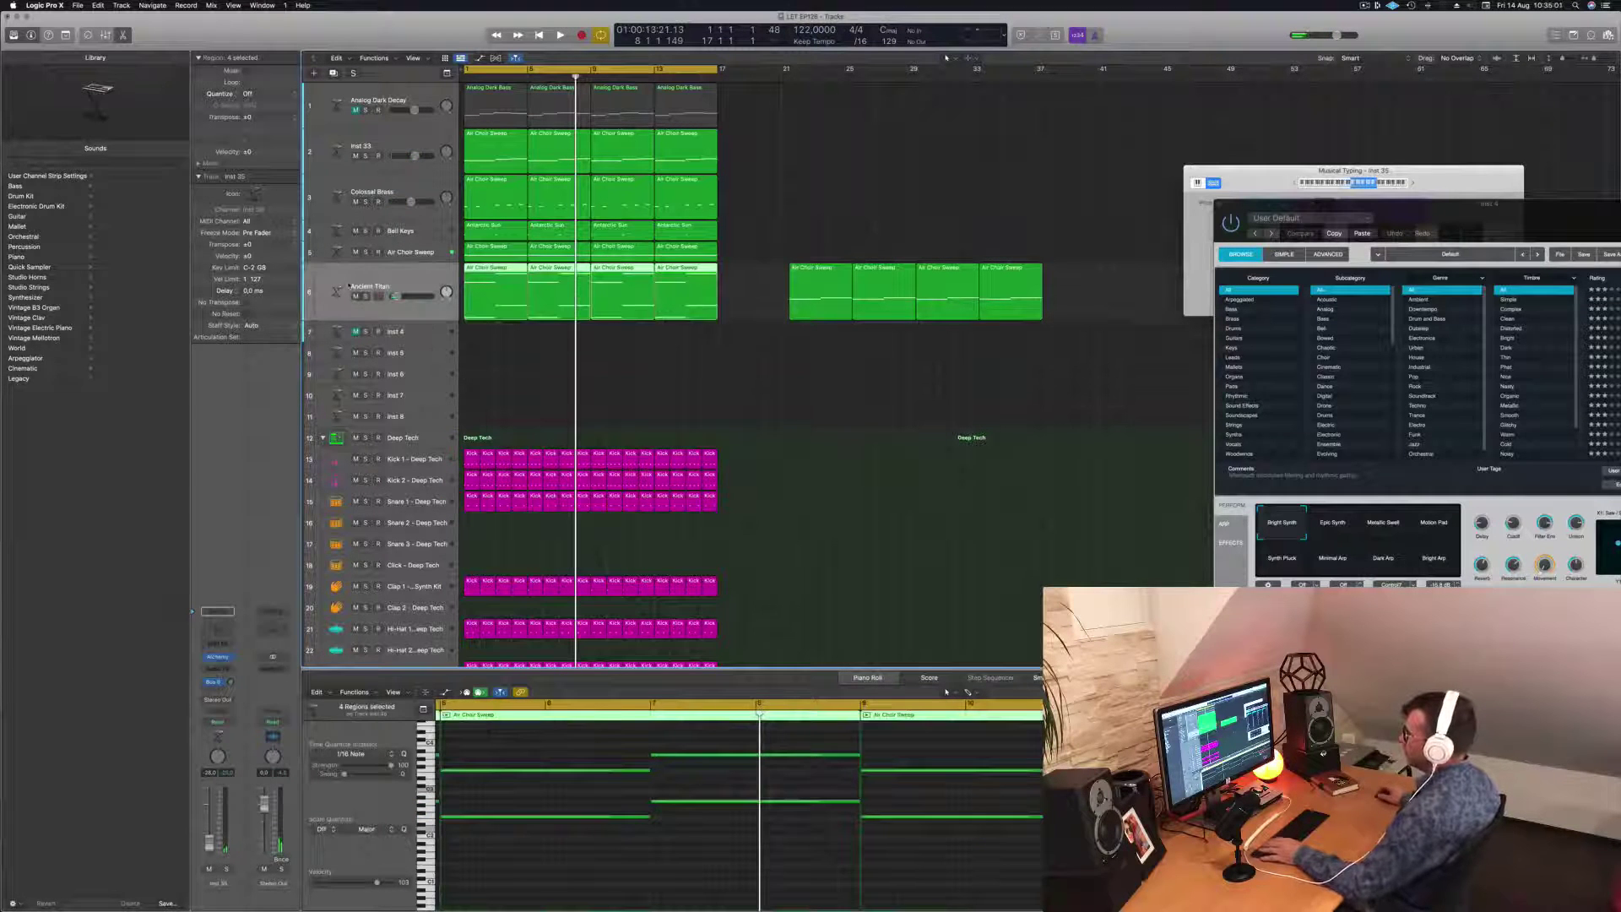
{"action": "key", "text": "Return"}
{"action": "key", "text": "space"}
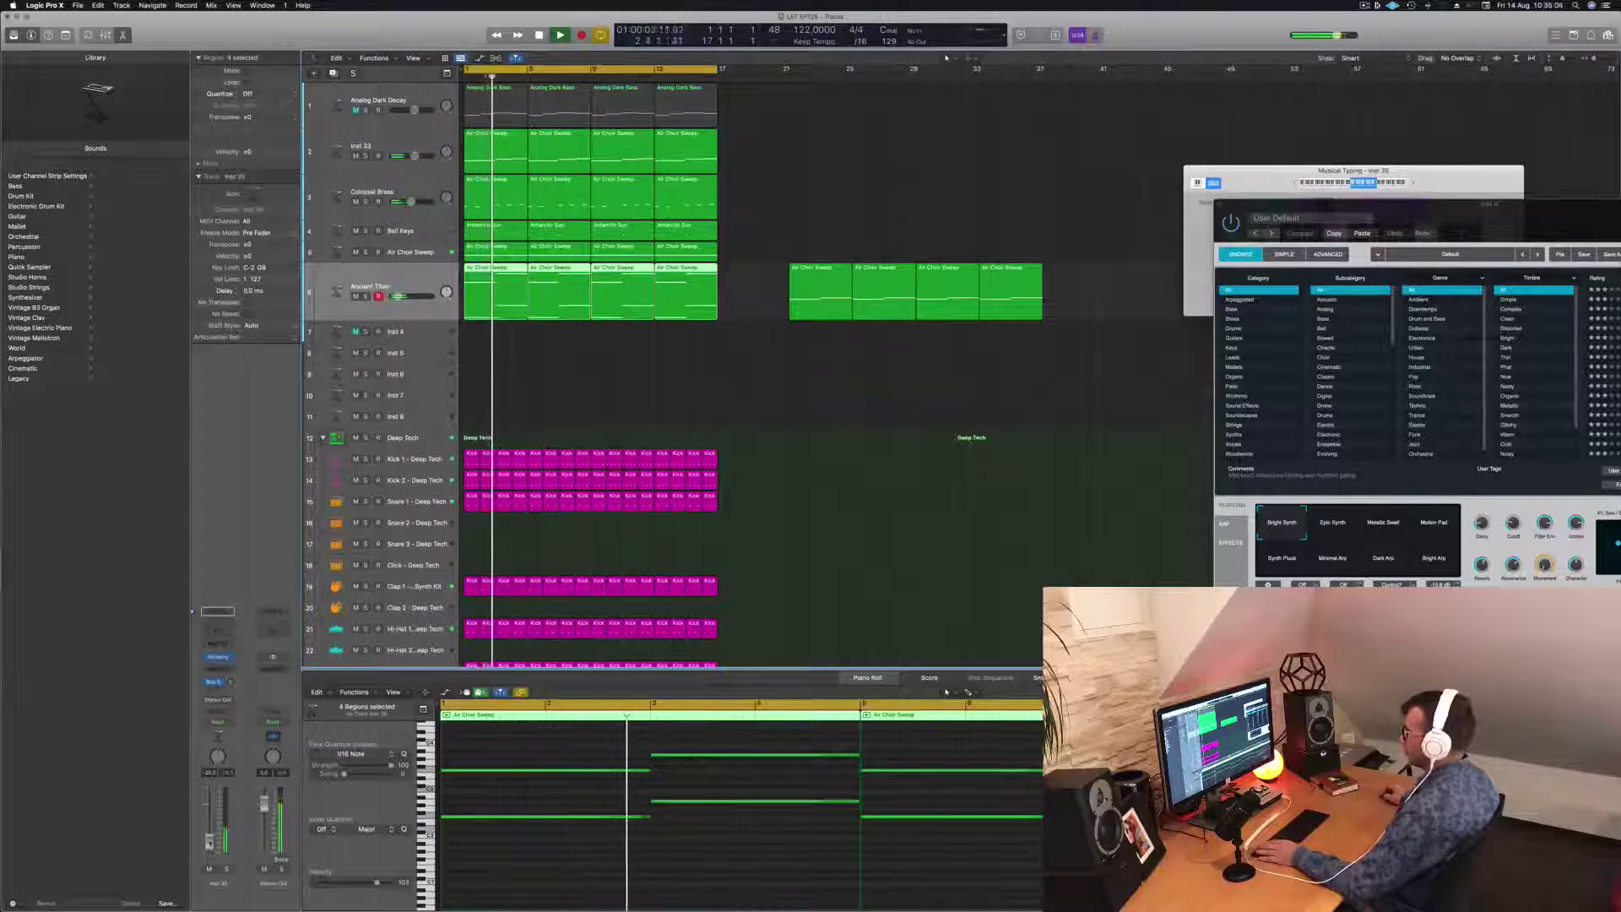
Step: Try transposing all notes of the replacement regions down one octave, replay them, and undo the transposition and region swap
{"action": "left_click", "coordinate": [558, 877]}
{"action": "key", "text": "super+a"}
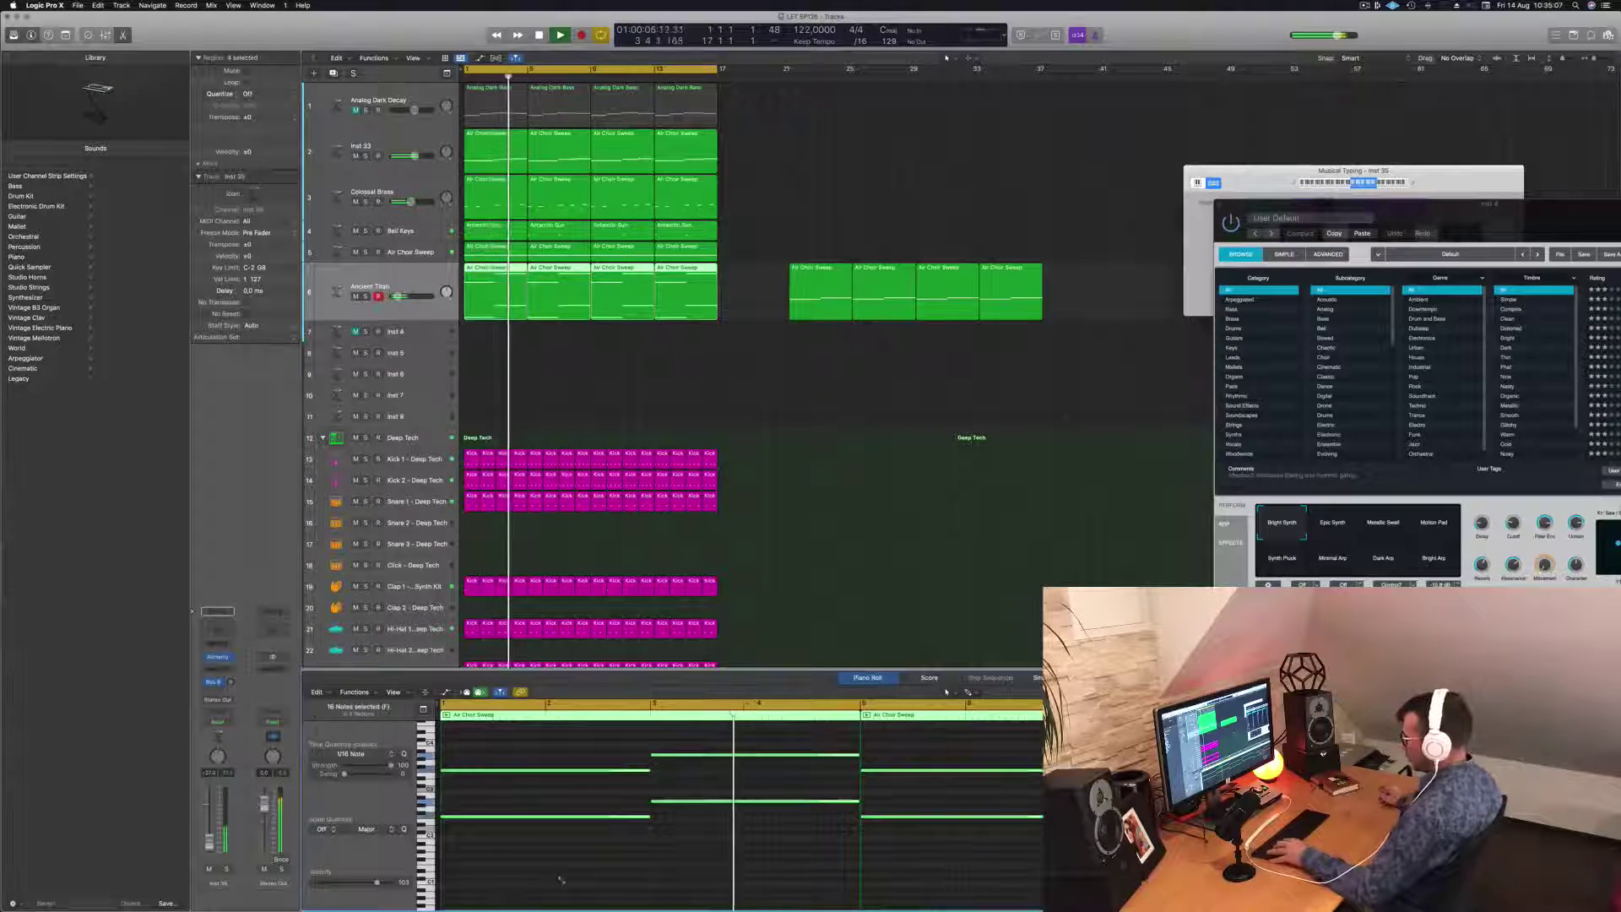
{"action": "key", "text": "shift+alt+Down"}
{"action": "key", "text": "Return"}
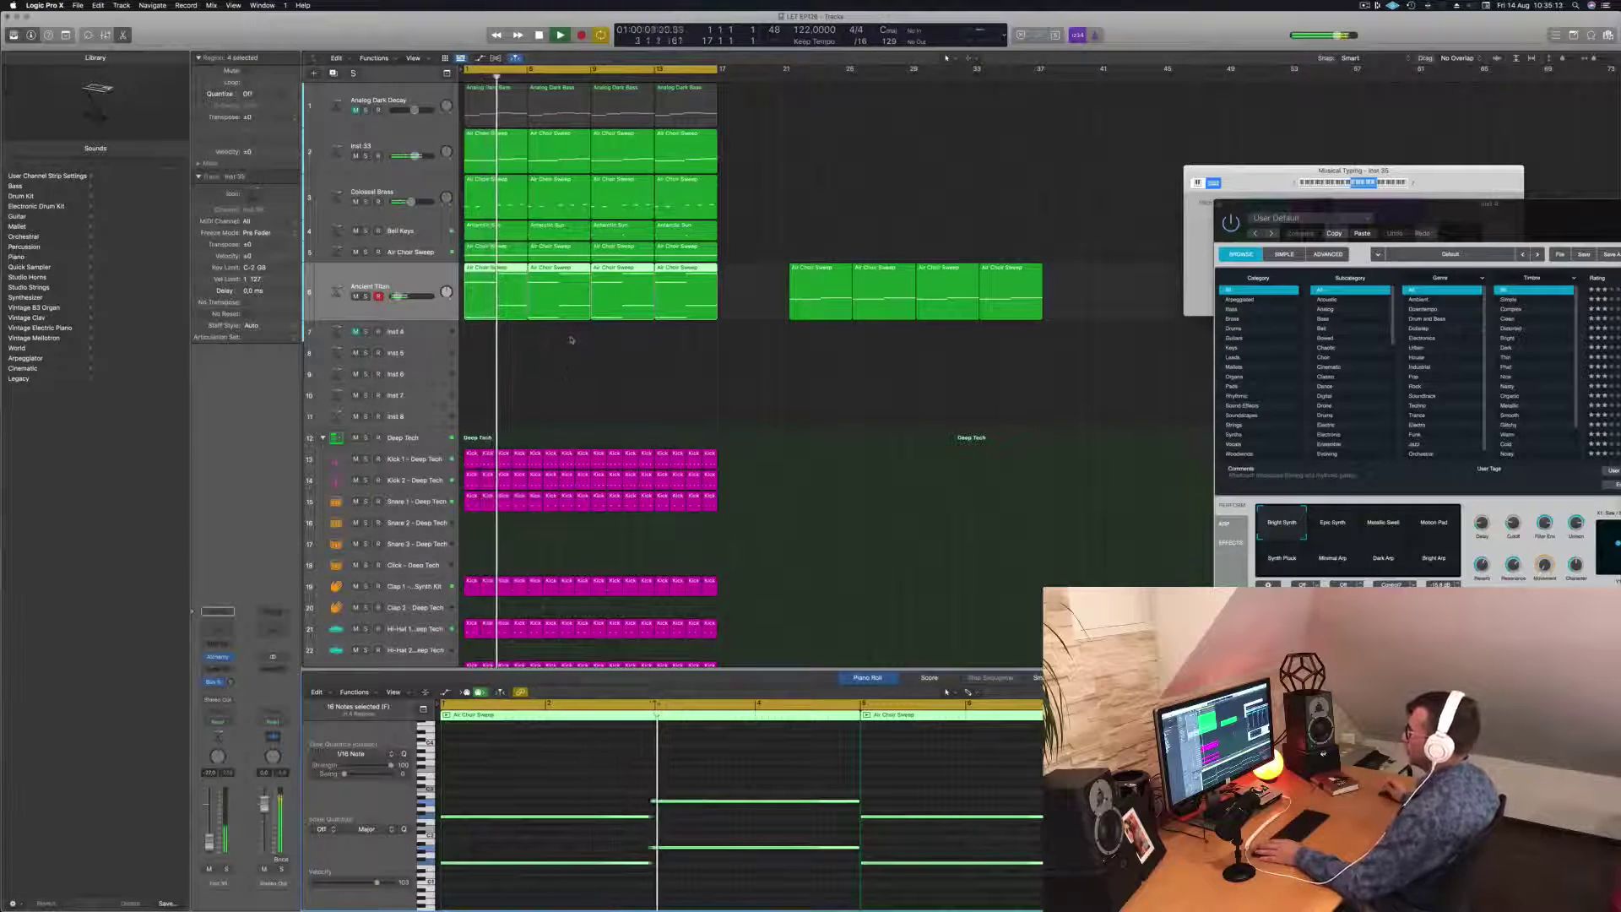
{"action": "key", "text": "super+z"}
{"action": "key", "text": "super+z"}
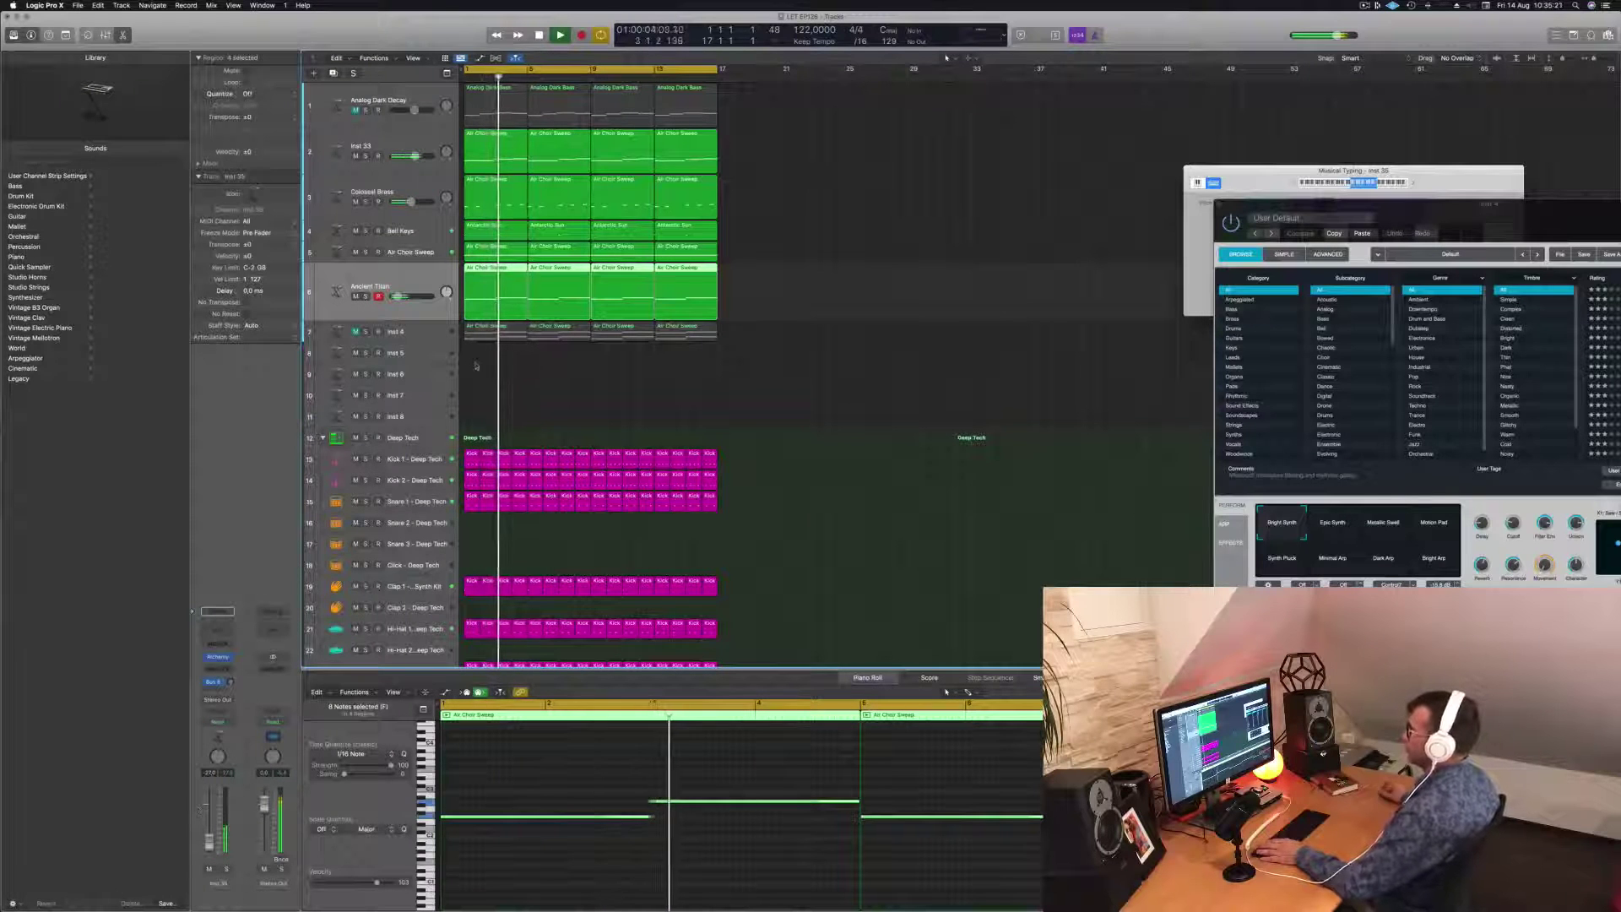
Step: Add a Channel EQ to the Ancient Titan track, raise its low-cut frequency and close the EQ window
{"action": "left_click", "coordinate": [781, 304]}
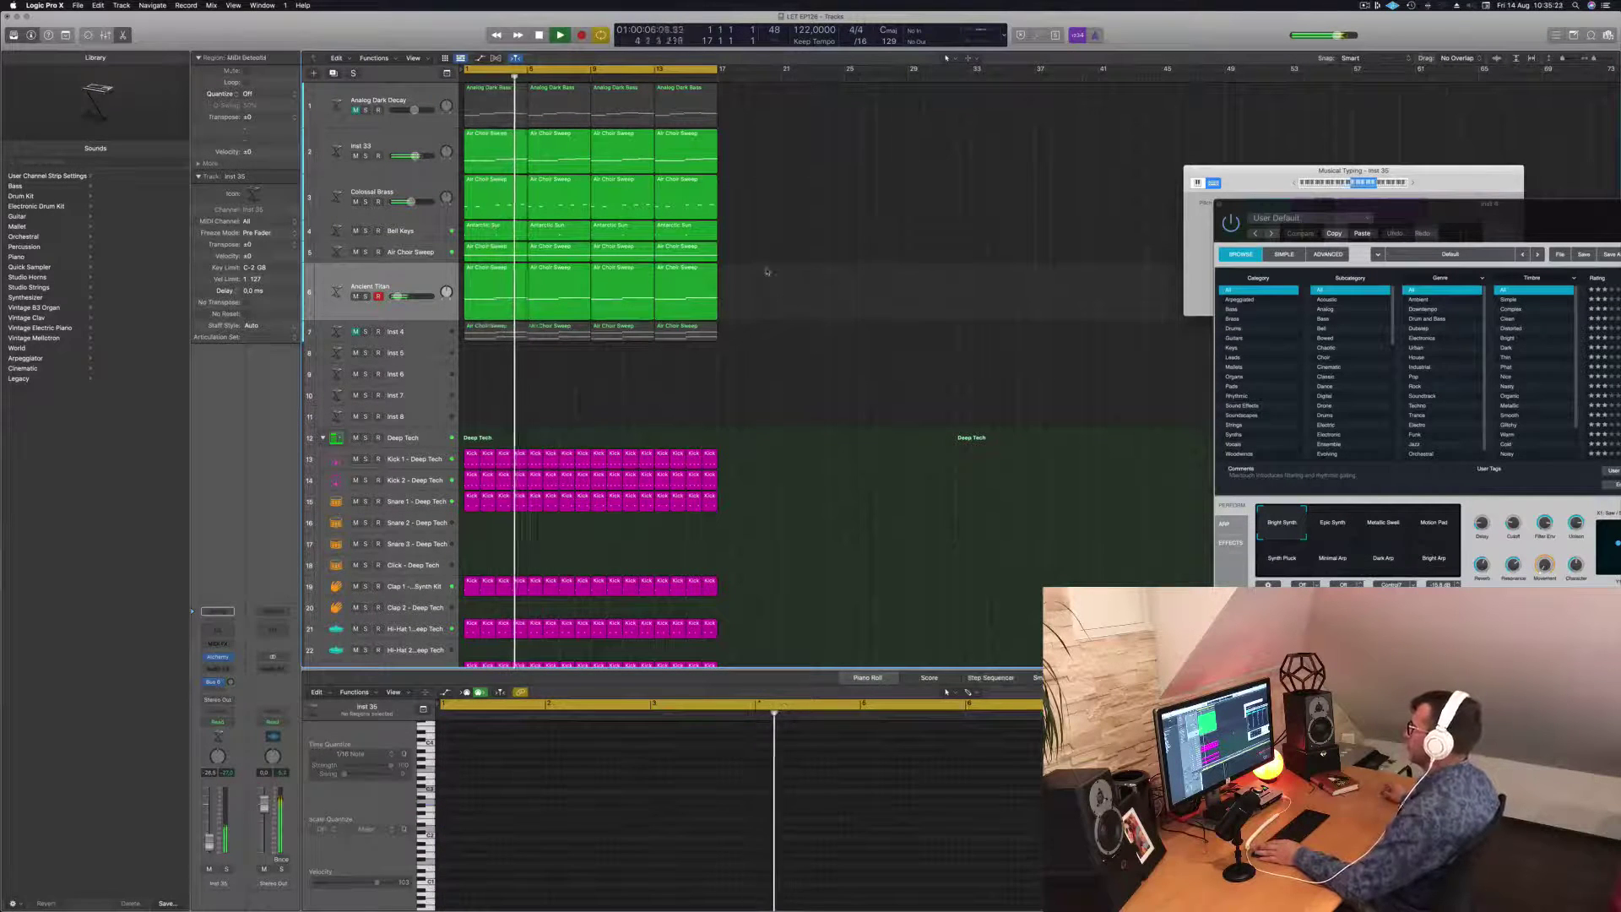
{"action": "left_click", "coordinate": [378, 270]}
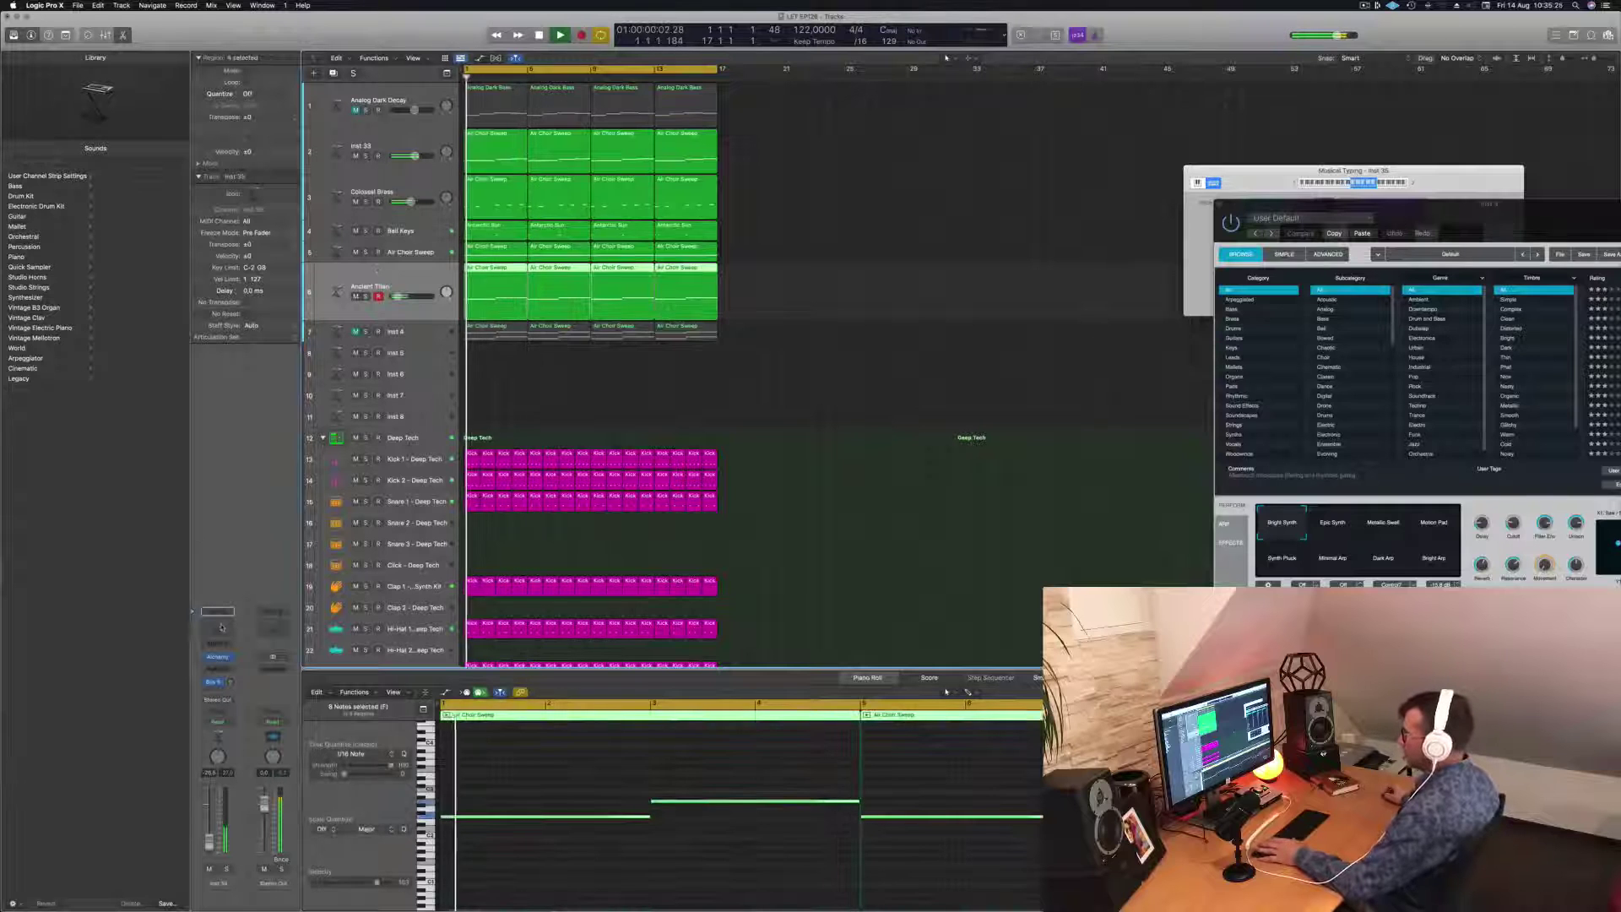
{"action": "left_click", "coordinate": [221, 626]}
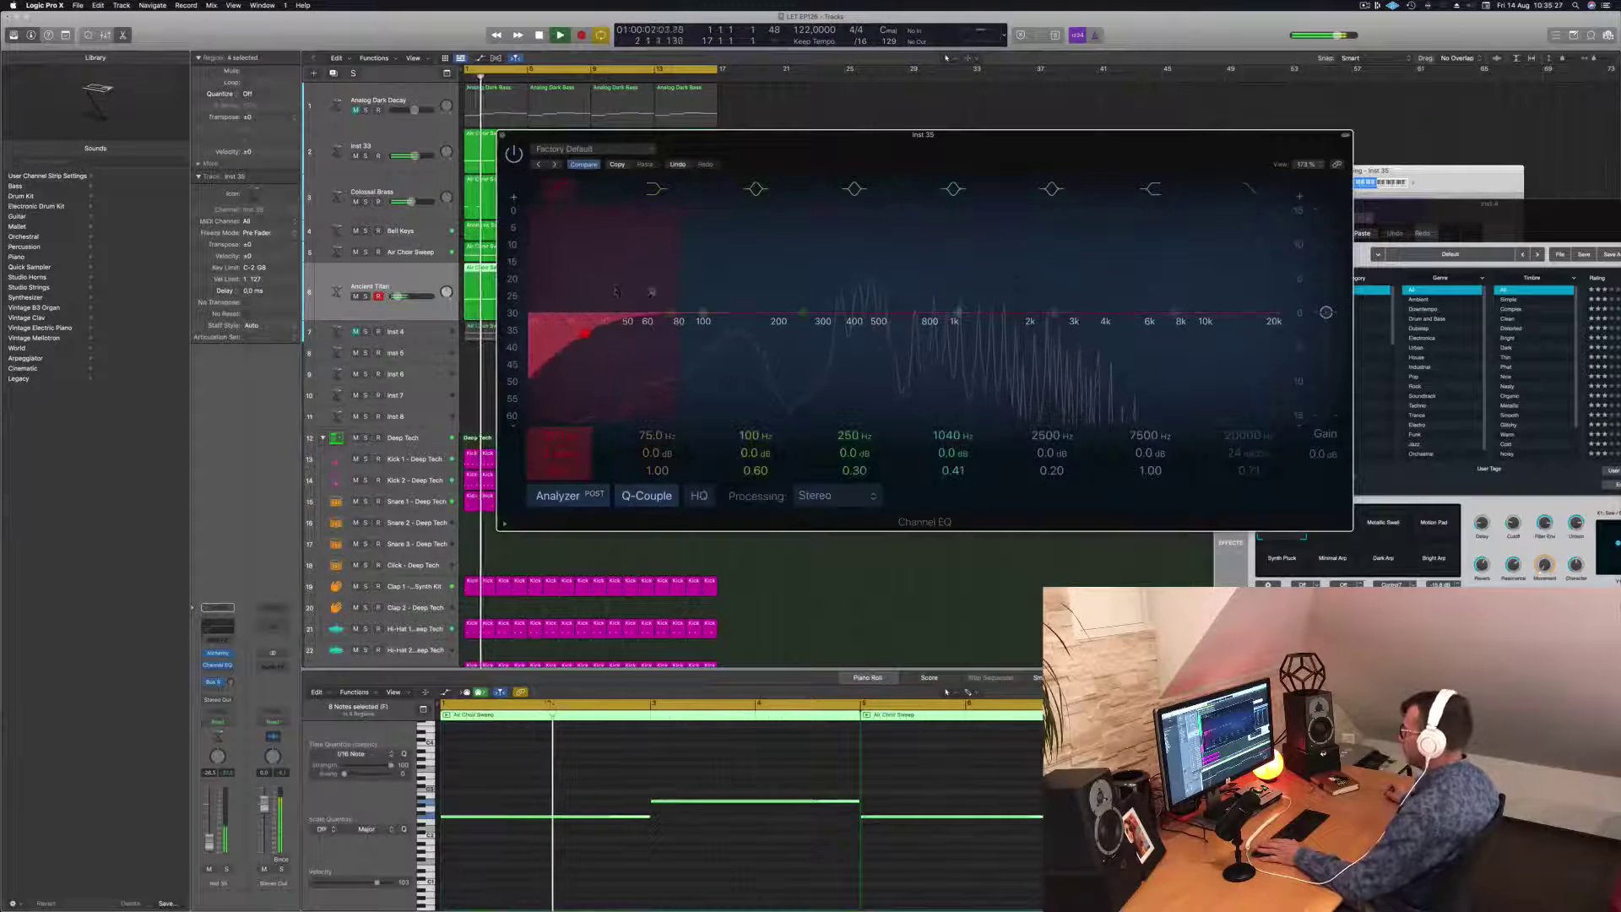
{"action": "left_click_drag", "start_coordinate": [651, 292], "coordinate": [802, 258]}
{"action": "left_click", "coordinate": [502, 135]}
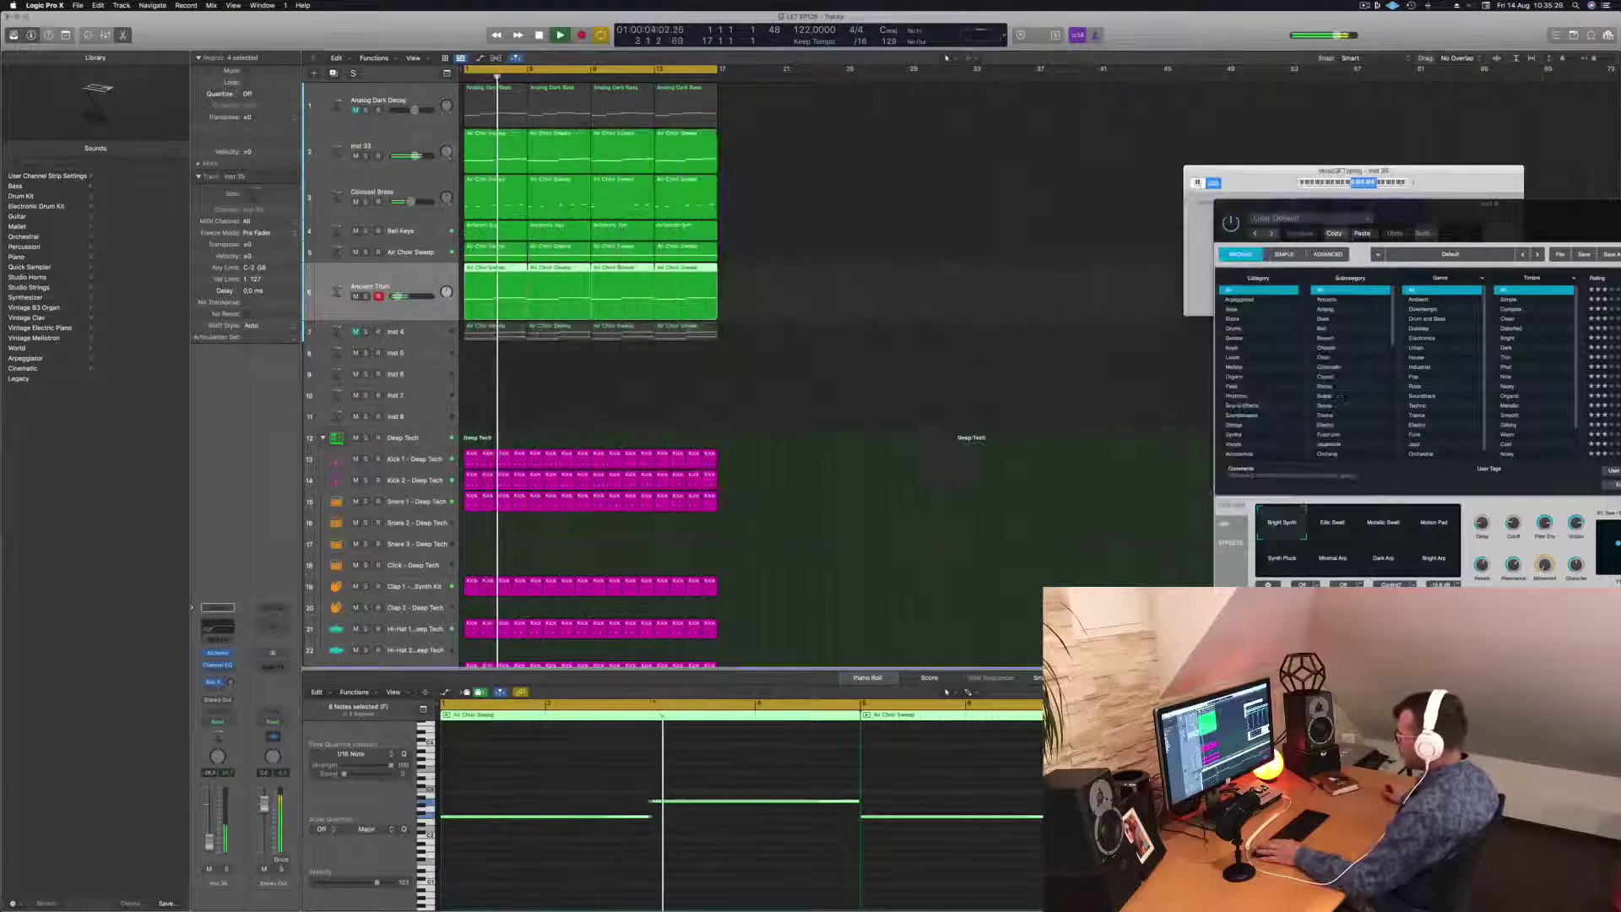
Step: Mute the Colossal Brass track and replay the loop from the start
{"action": "left_click", "coordinate": [356, 202]}
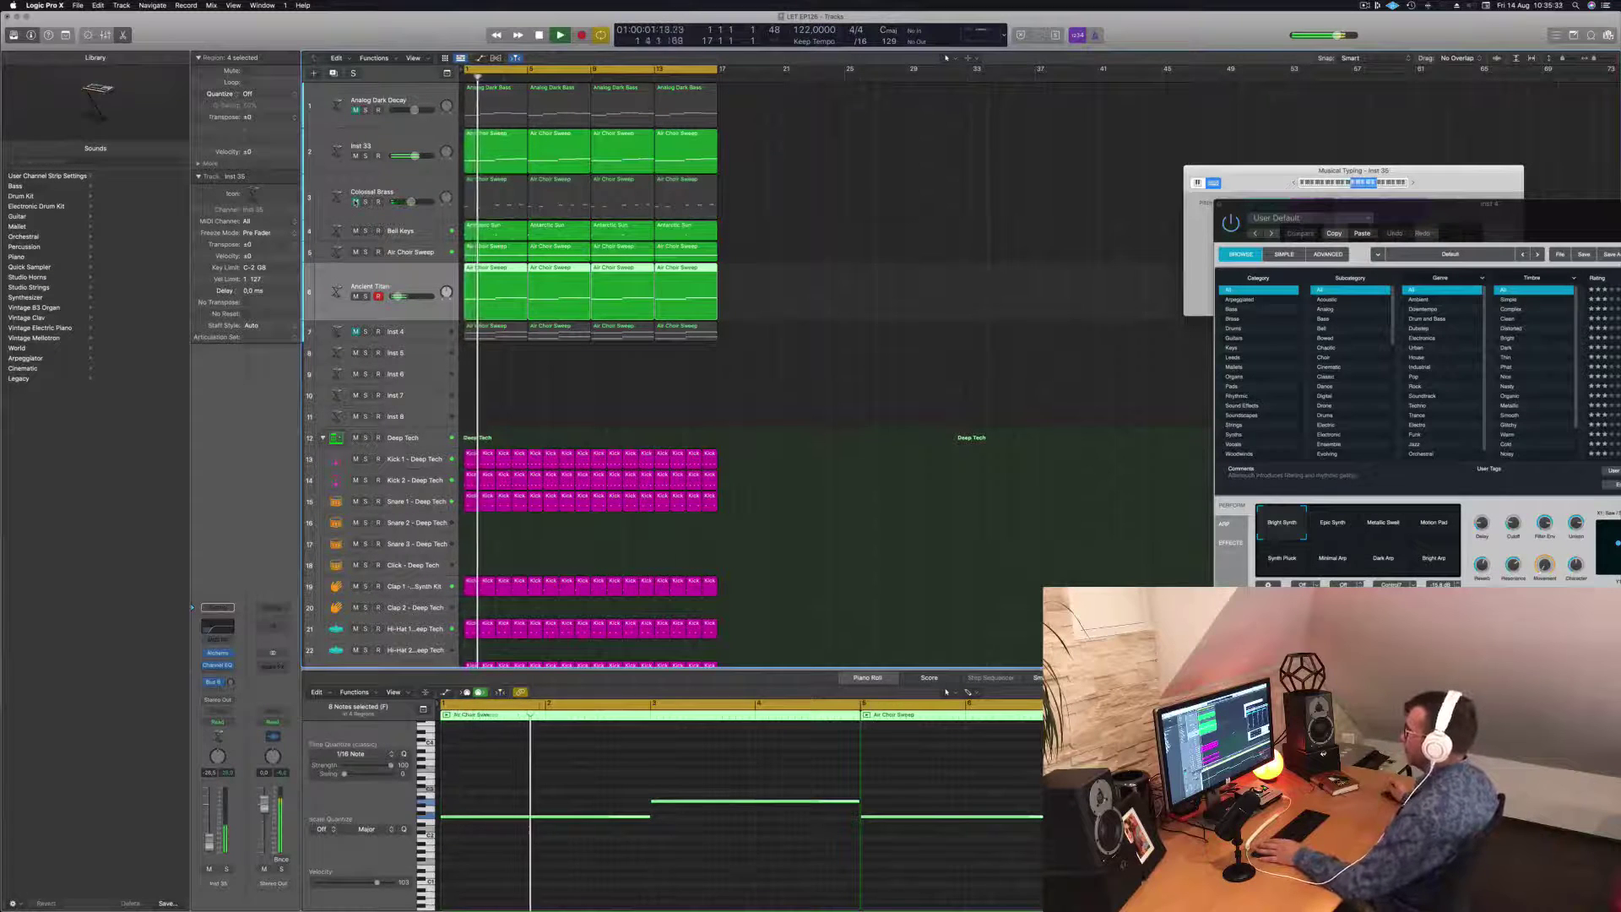
{"action": "left_click", "coordinate": [896, 311]}
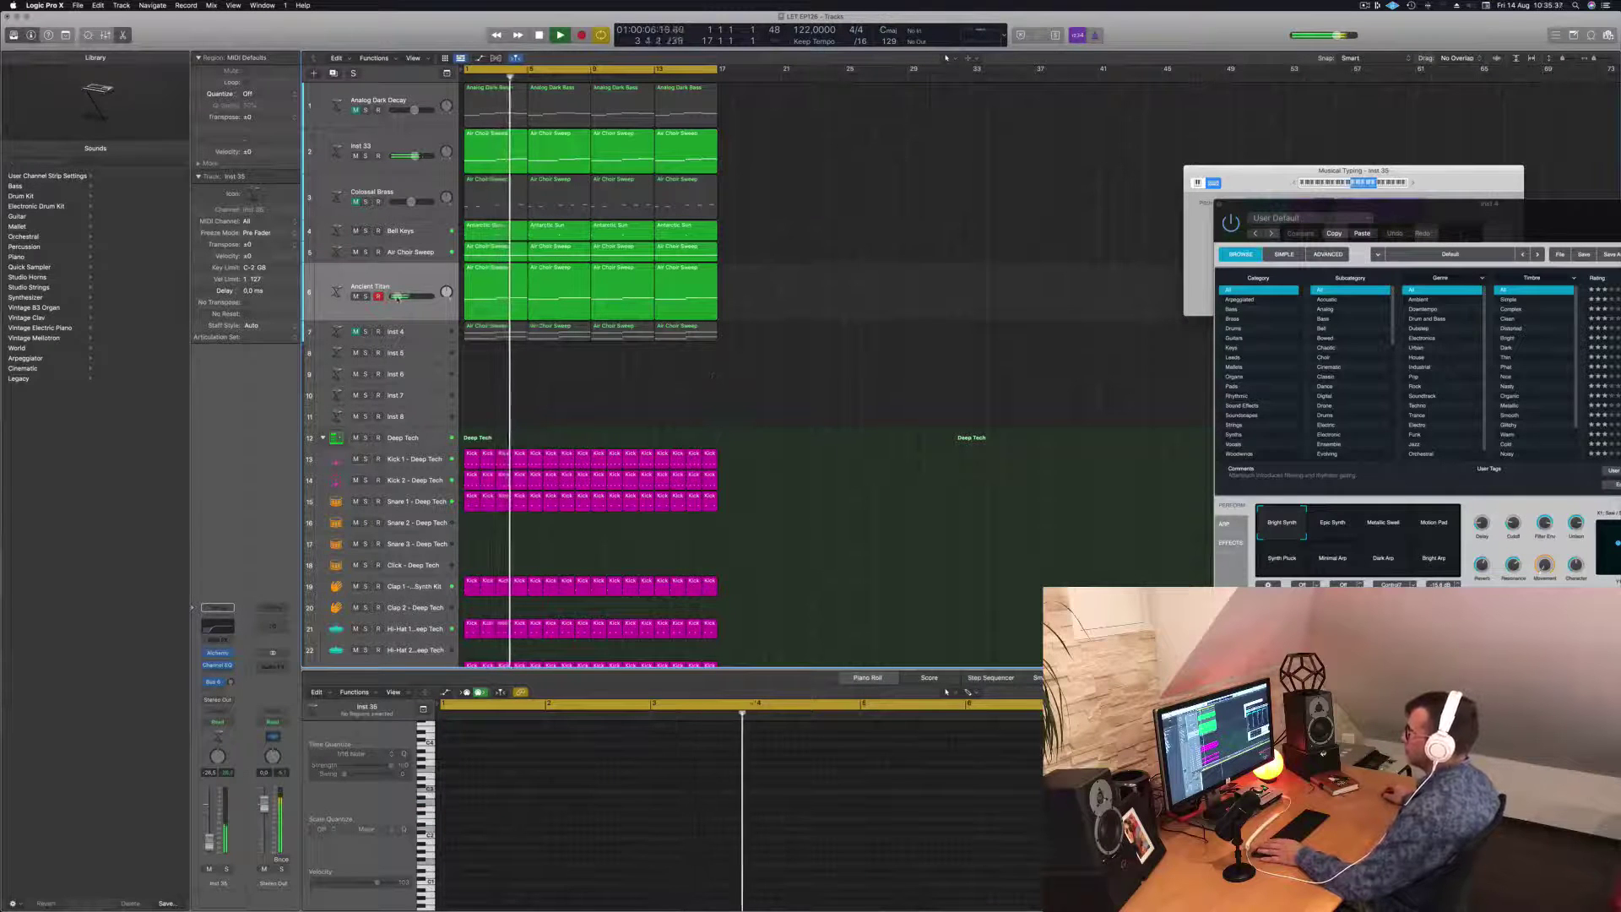
{"action": "mouse_move", "coordinate": [397, 297]}
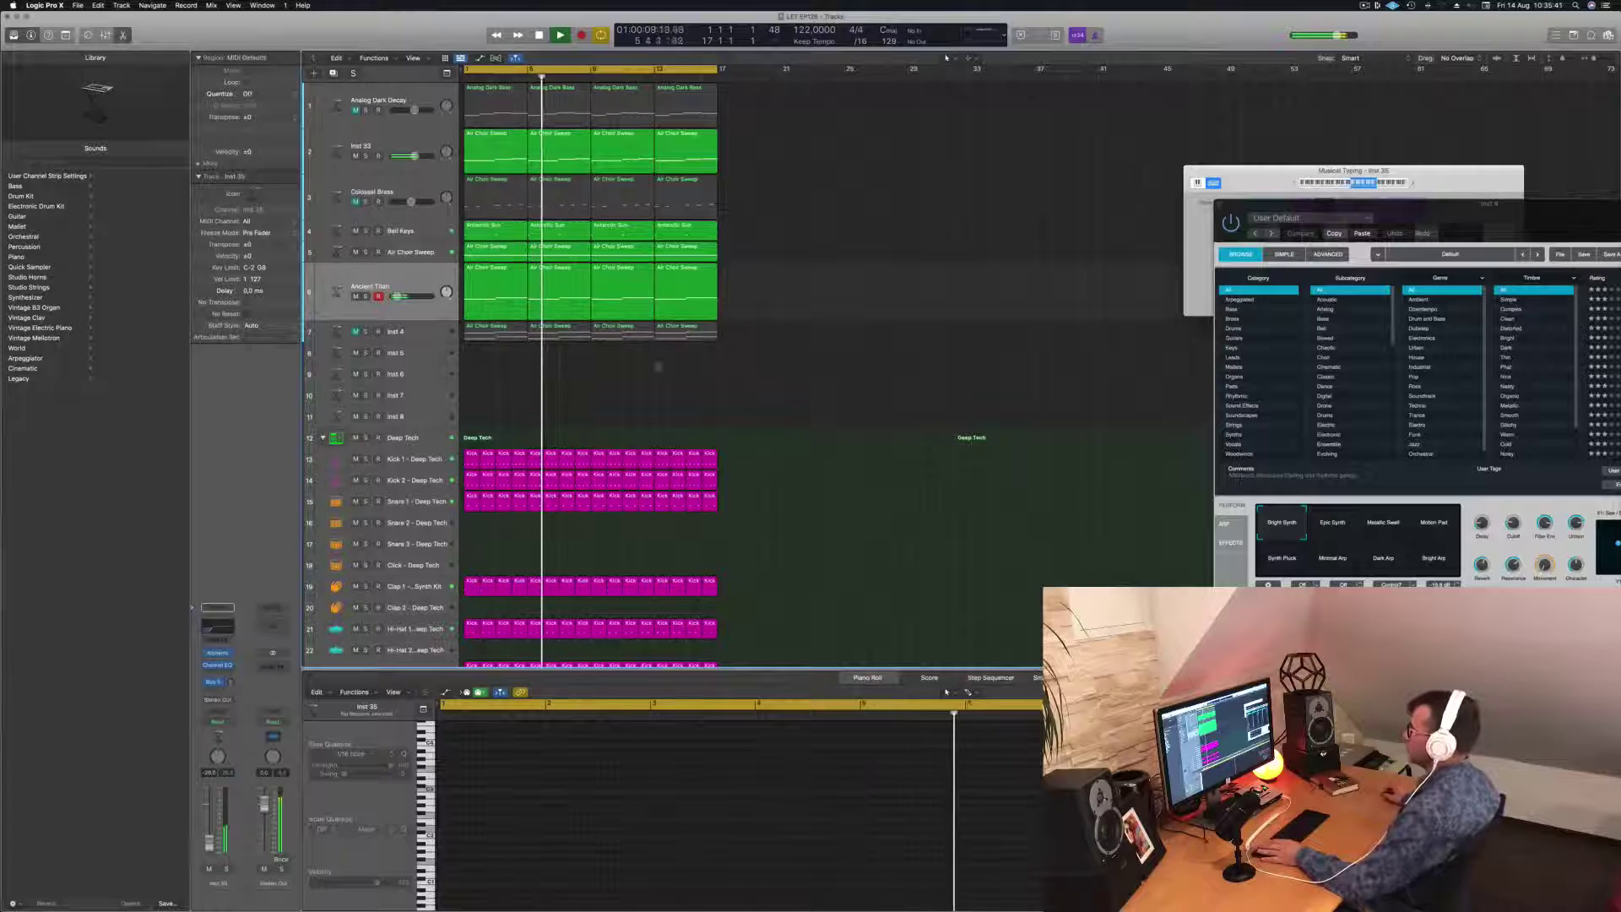
{"action": "key", "text": "Return"}
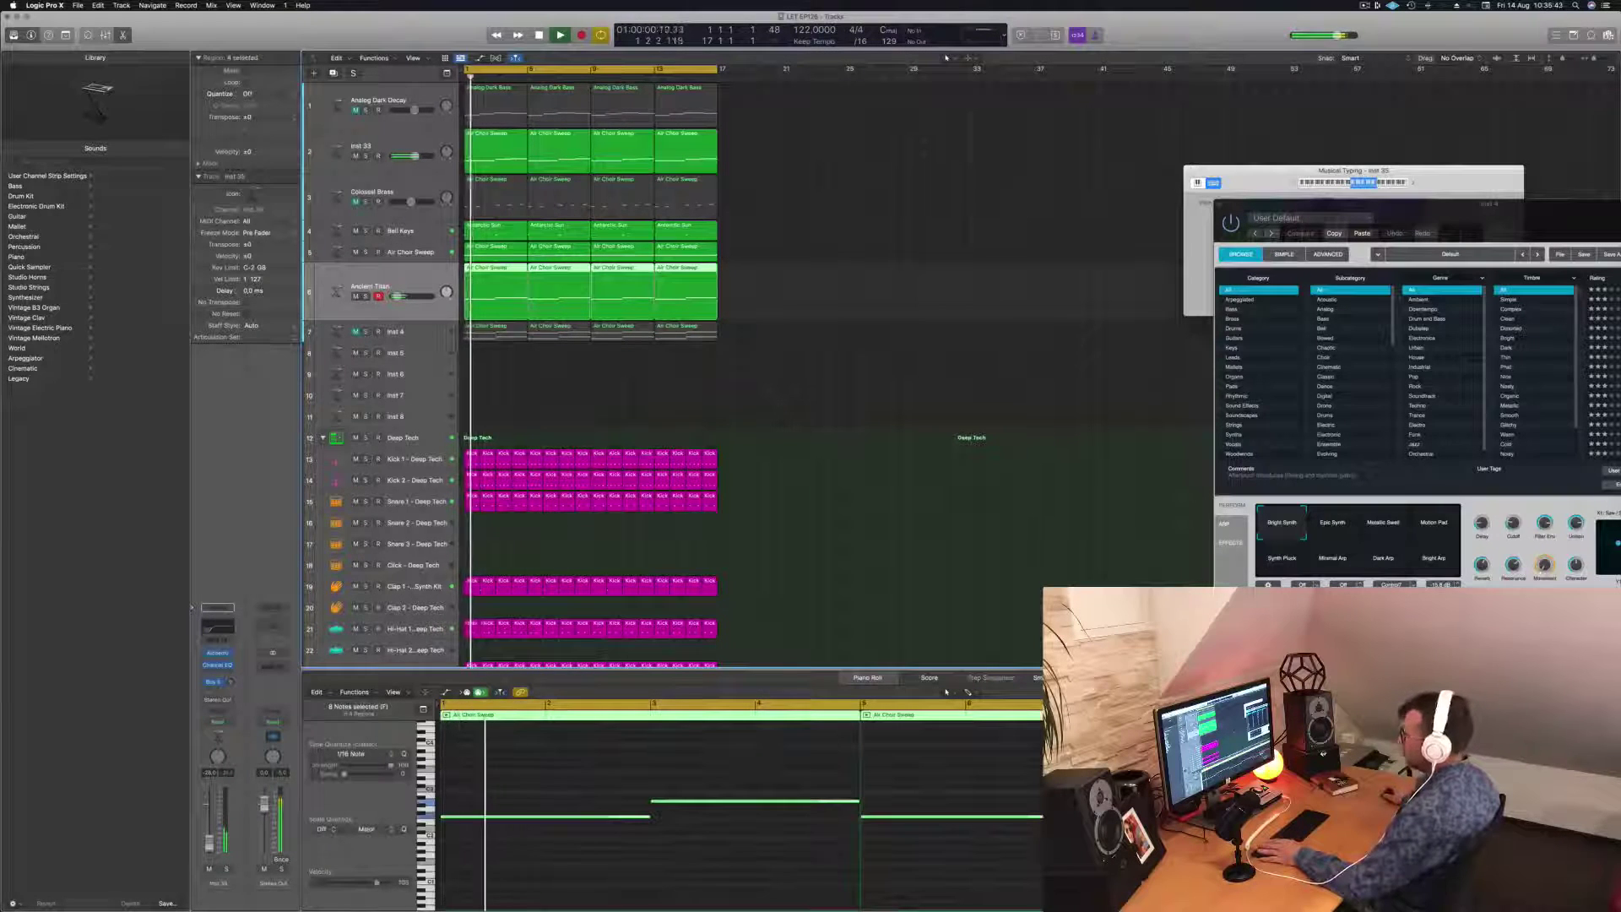
Step: Switch Ancient Titan's Alchemy synth to the Arpeggio Wash snapshot, copy its settings and replay the loop
{"action": "left_click", "coordinate": [217, 653]}
{"action": "left_click_drag", "start_coordinate": [1061, 219], "coordinate": [1003, 237]}
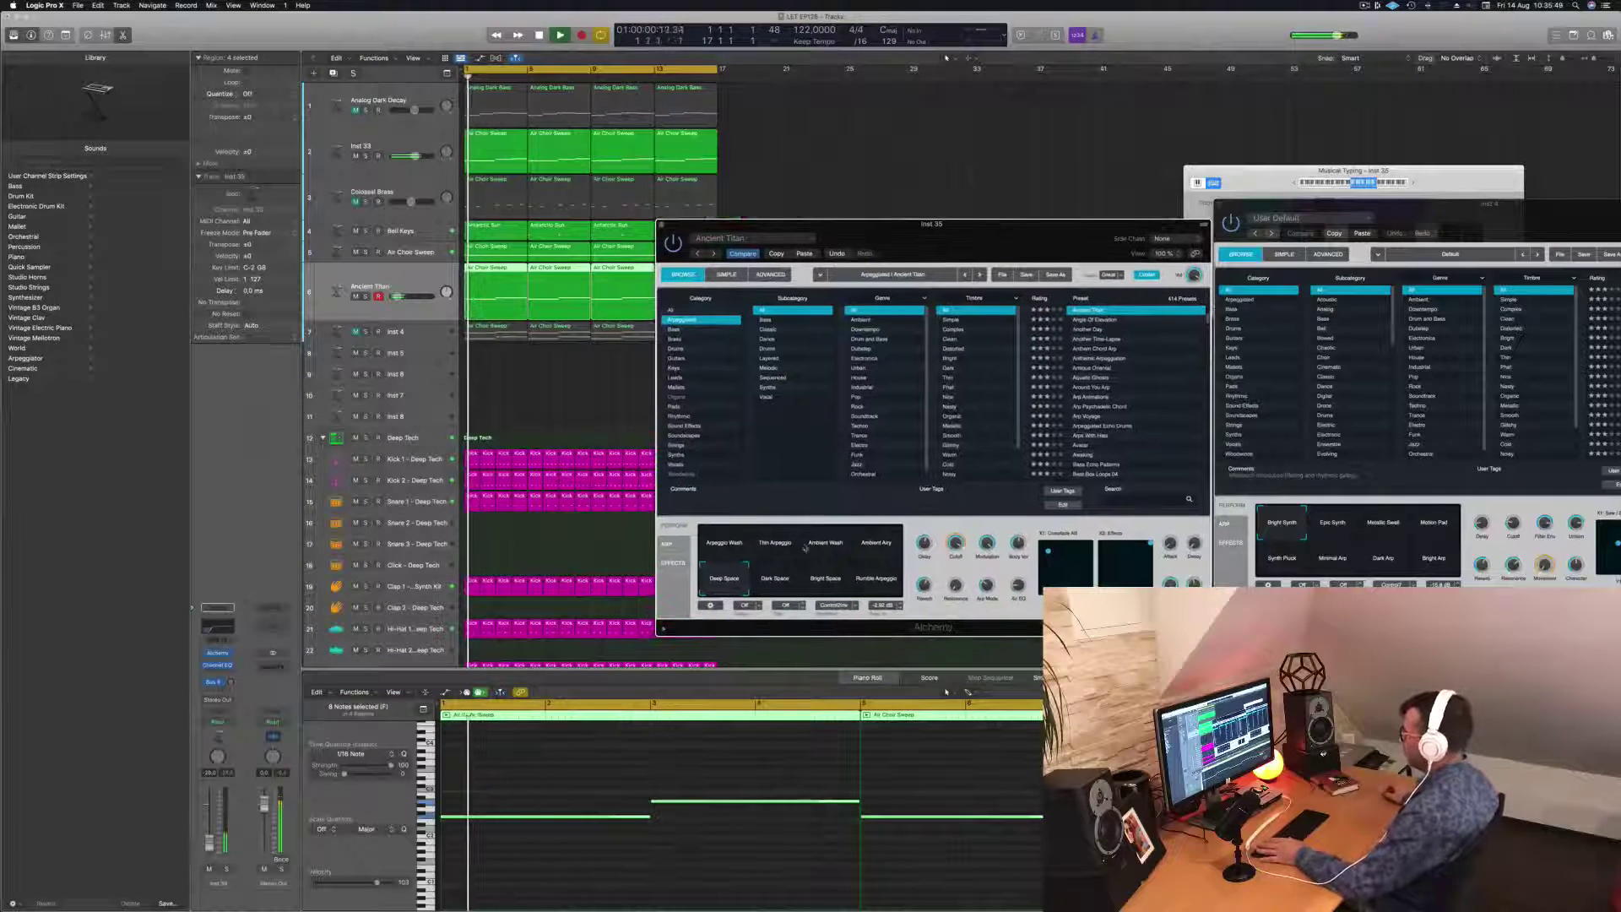
{"action": "left_click", "coordinate": [708, 542]}
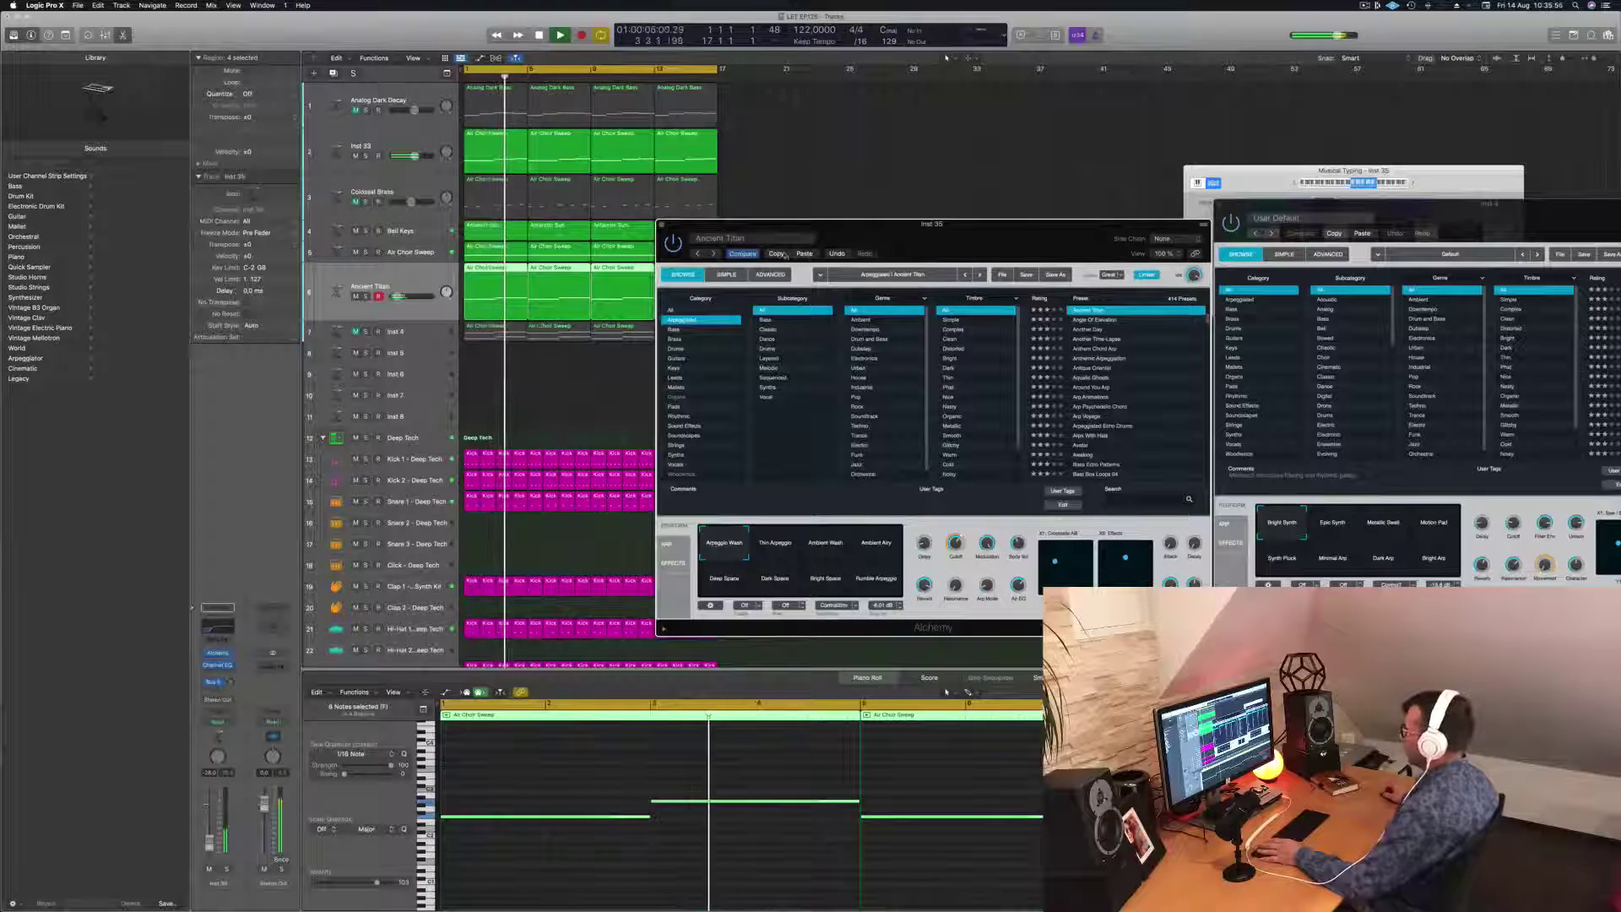
{"action": "key", "text": "space"}
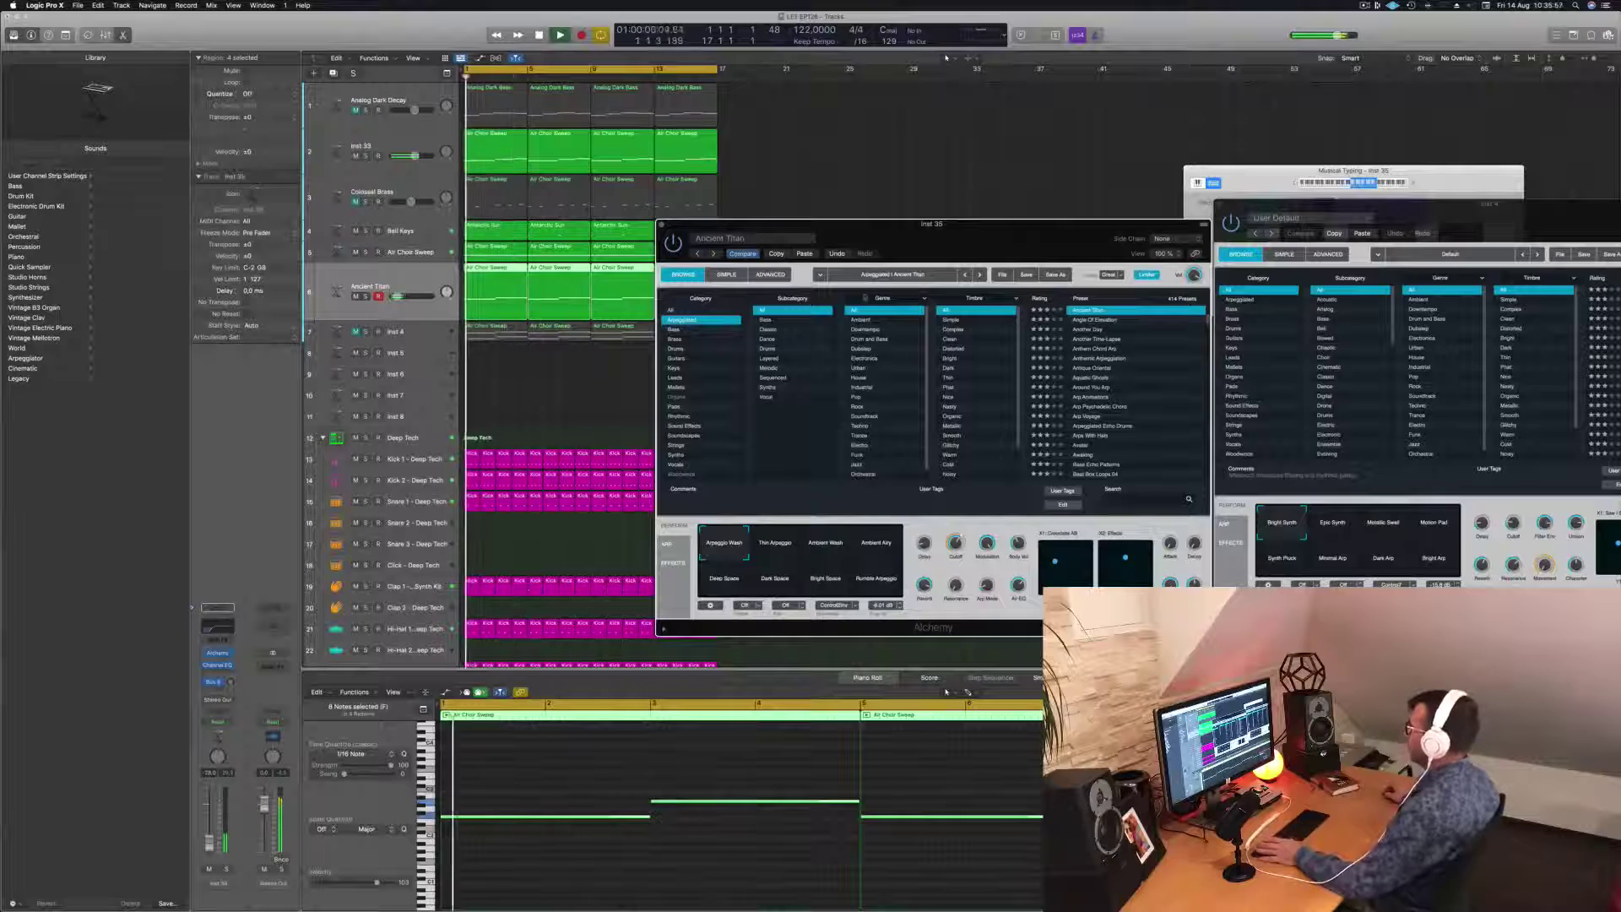
Step: Audition the Angle Of Elevation, Another Day, Another Time-Lapse and Anthem Chord Arp presets and return to Angle Of Elevation
{"action": "left_click", "coordinate": [1089, 321]}
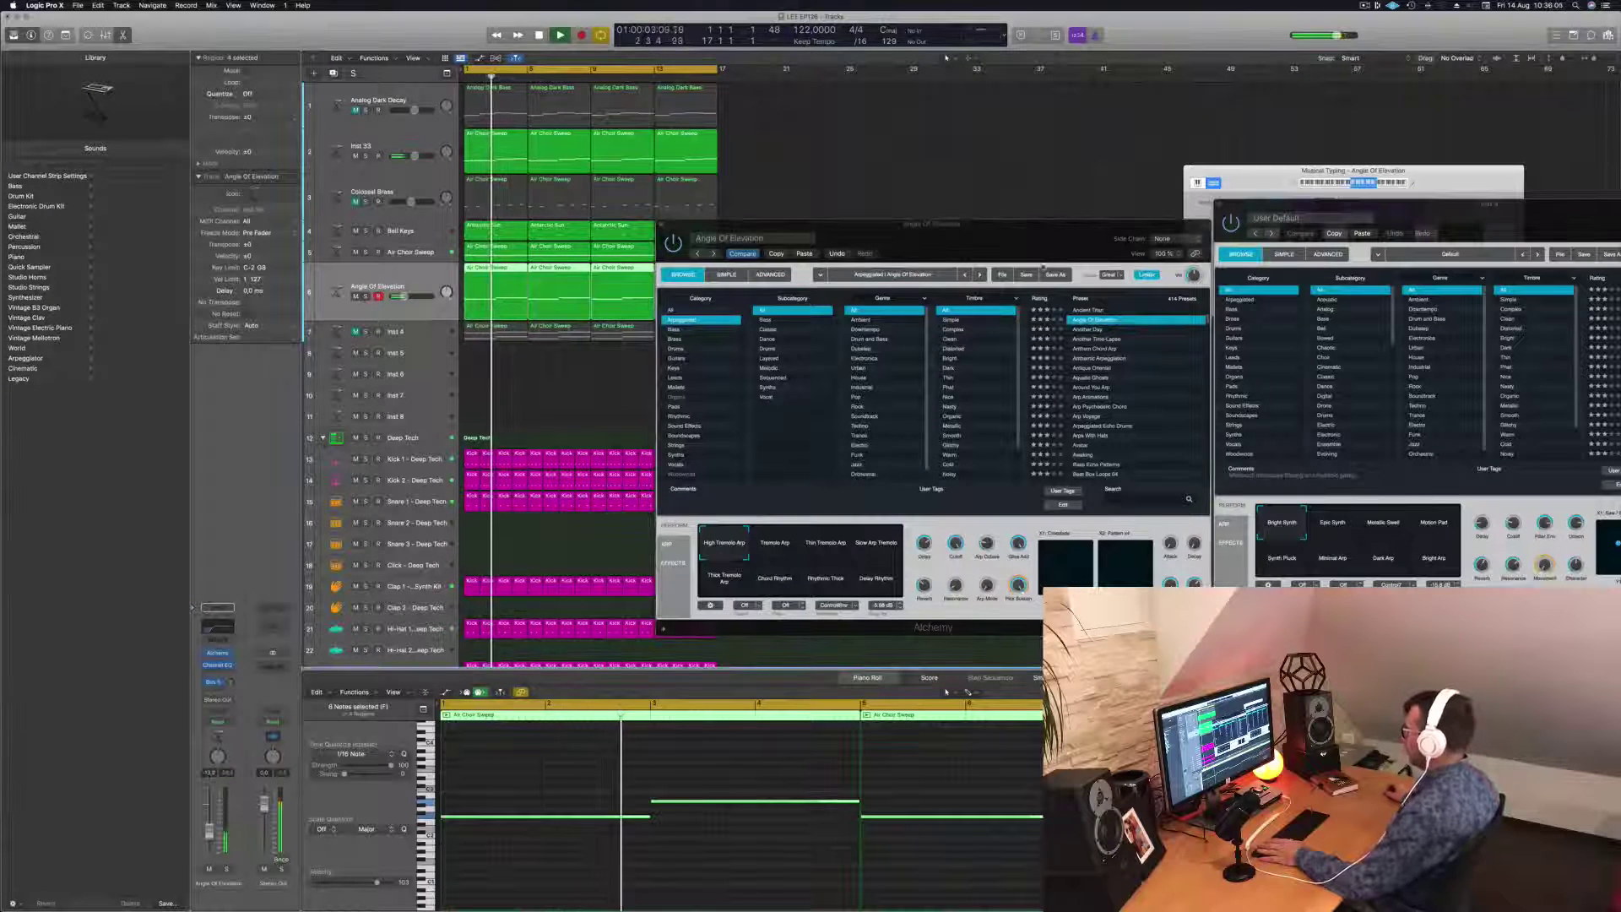
{"action": "left_click_drag", "start_coordinate": [1040, 226], "coordinate": [992, 231]}
{"action": "left_click", "coordinate": [1035, 334]}
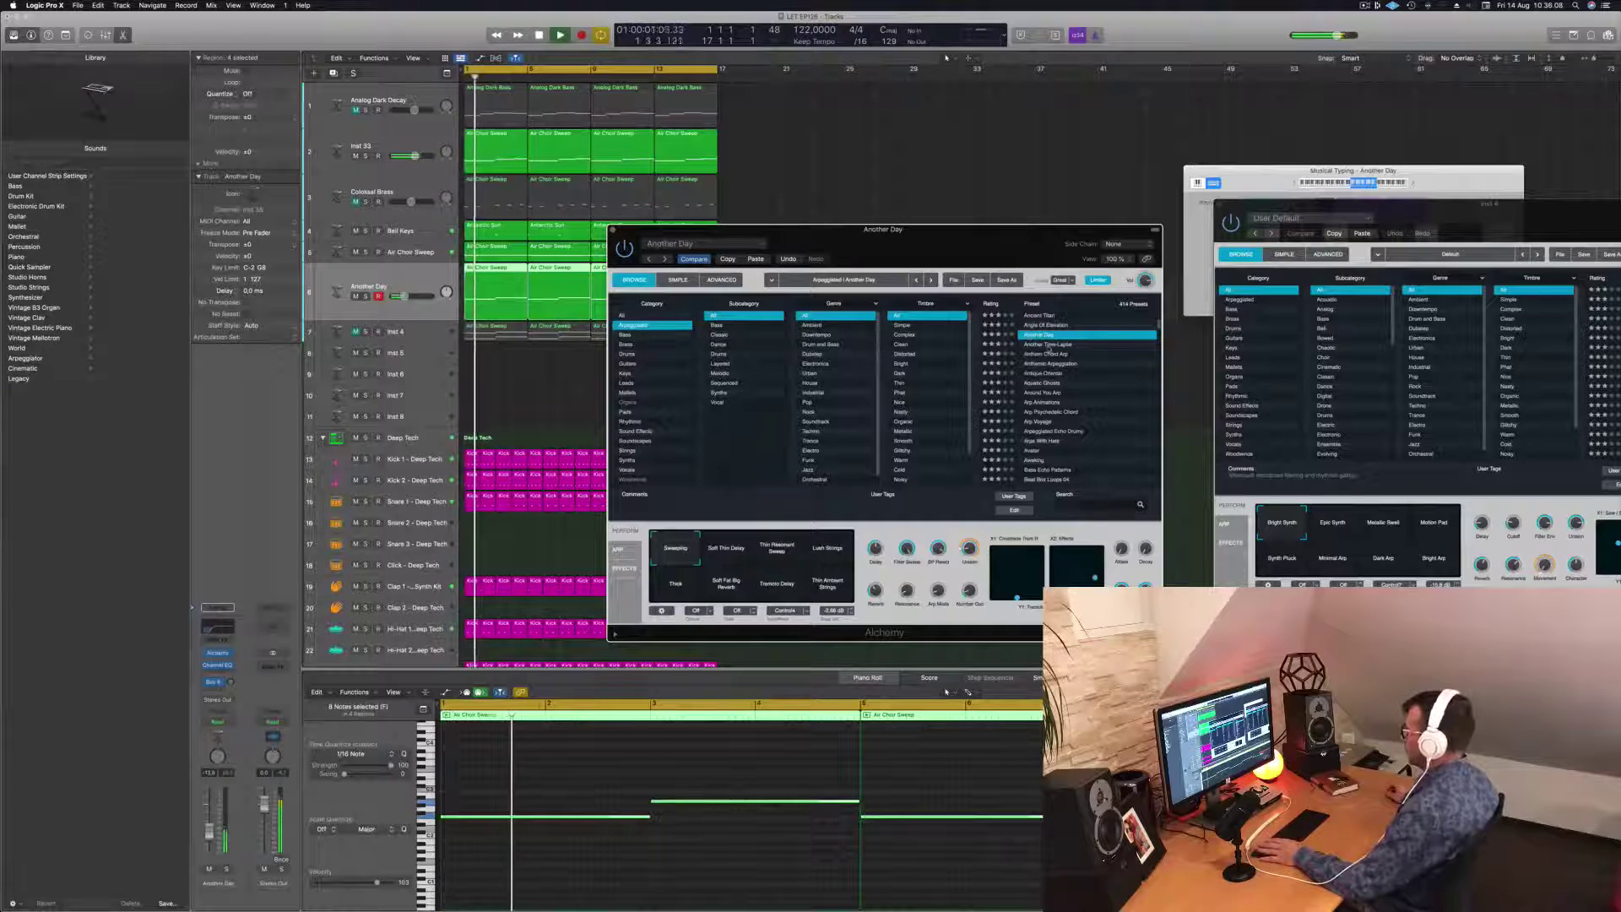
{"action": "left_click", "coordinate": [1048, 344]}
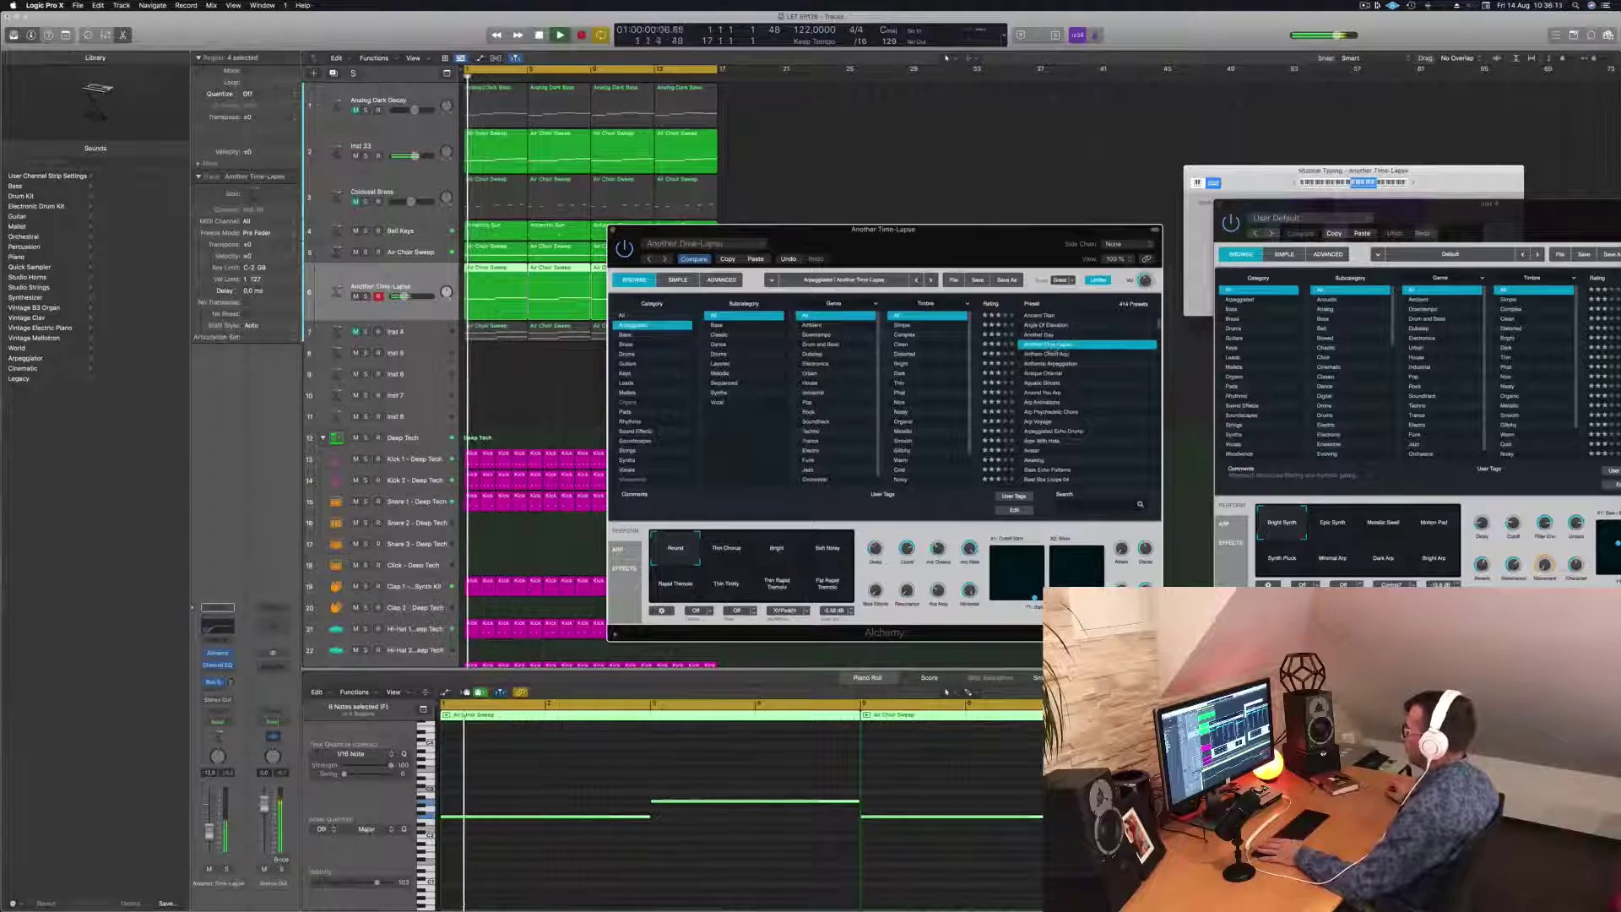
{"action": "left_click", "coordinate": [1047, 354]}
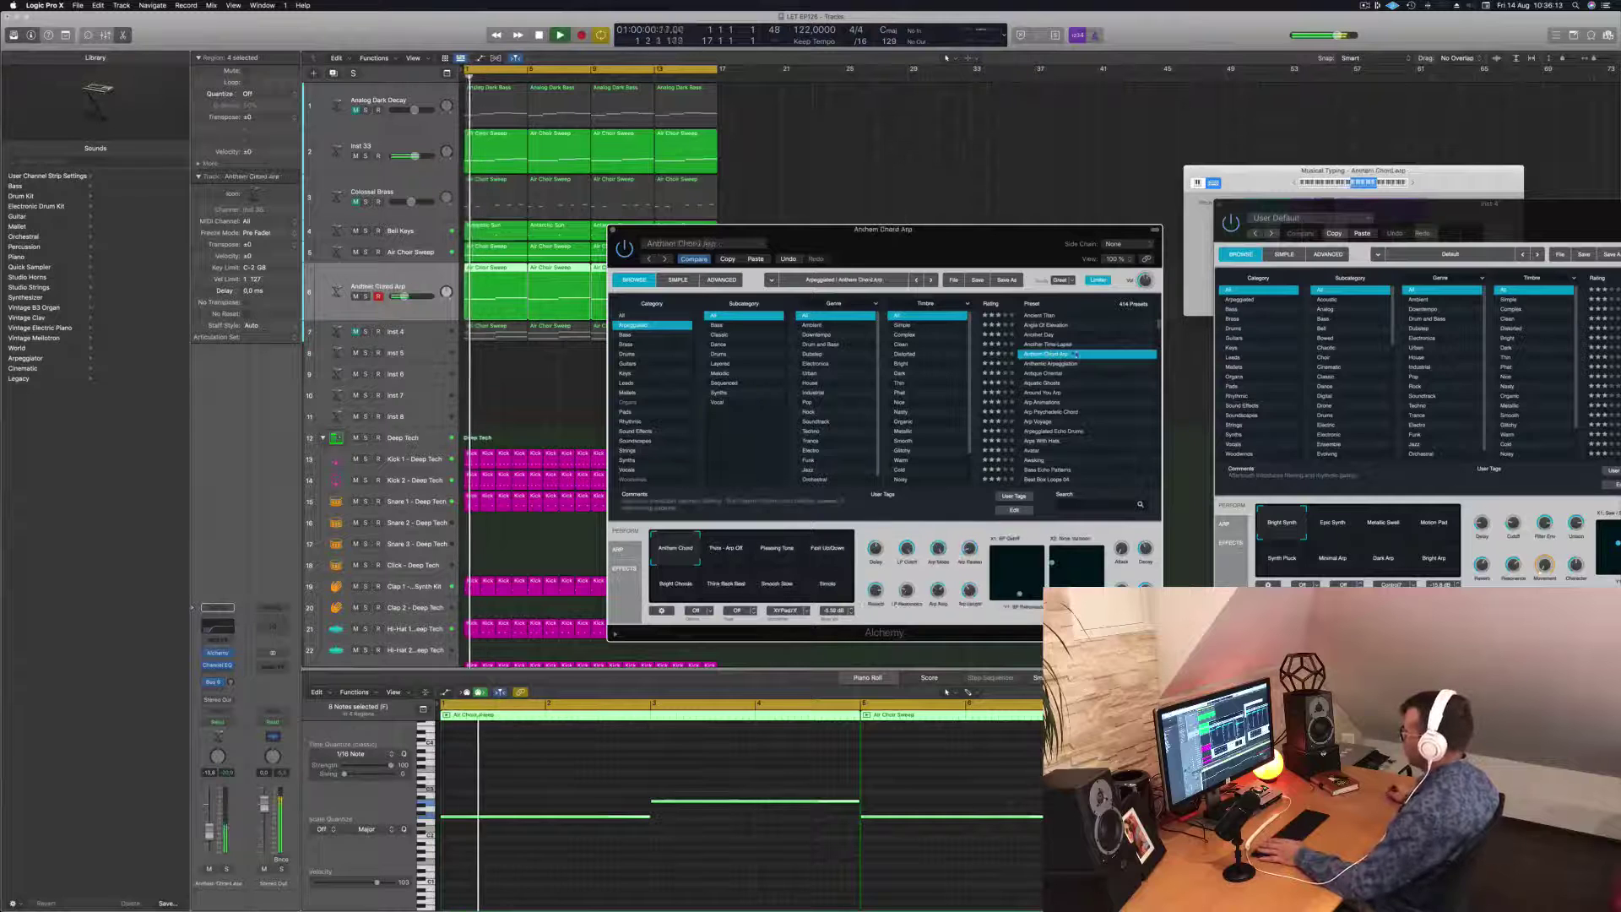
{"action": "scroll", "coordinate": [1092, 379], "scroll_direction": "down", "scroll_amount": 1}
{"action": "left_click", "coordinate": [1041, 313]}
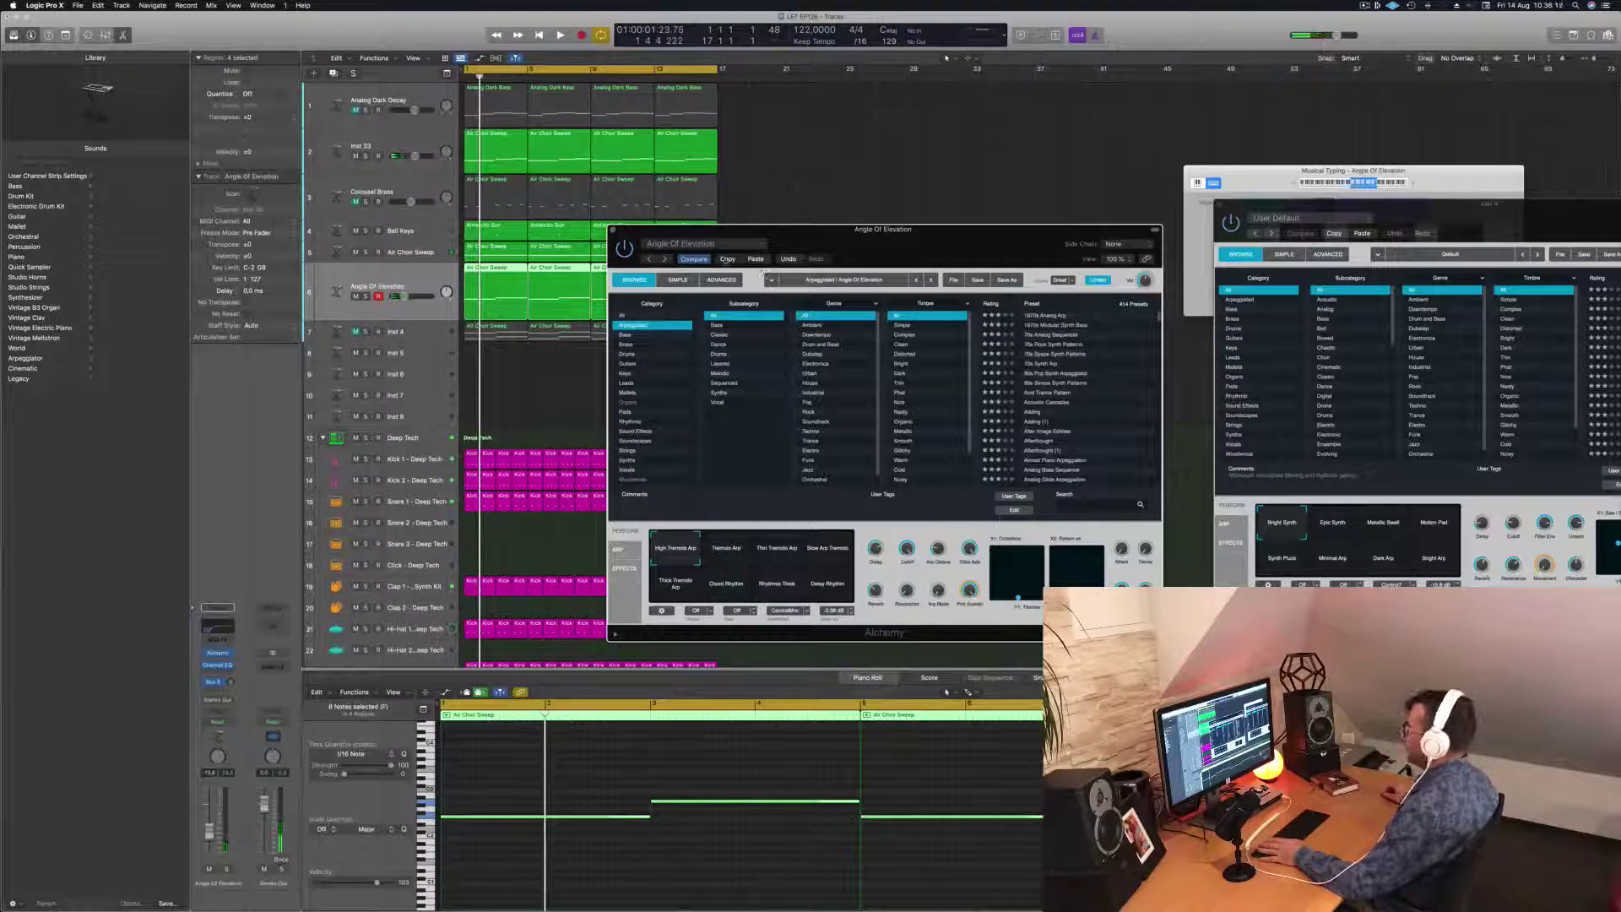
Step: Paste the copied Arpeggio Wash settings back into the synth, lower the track's volume during playback and close the synth window
{"action": "left_click", "coordinate": [754, 259]}
{"action": "key", "text": "space"}
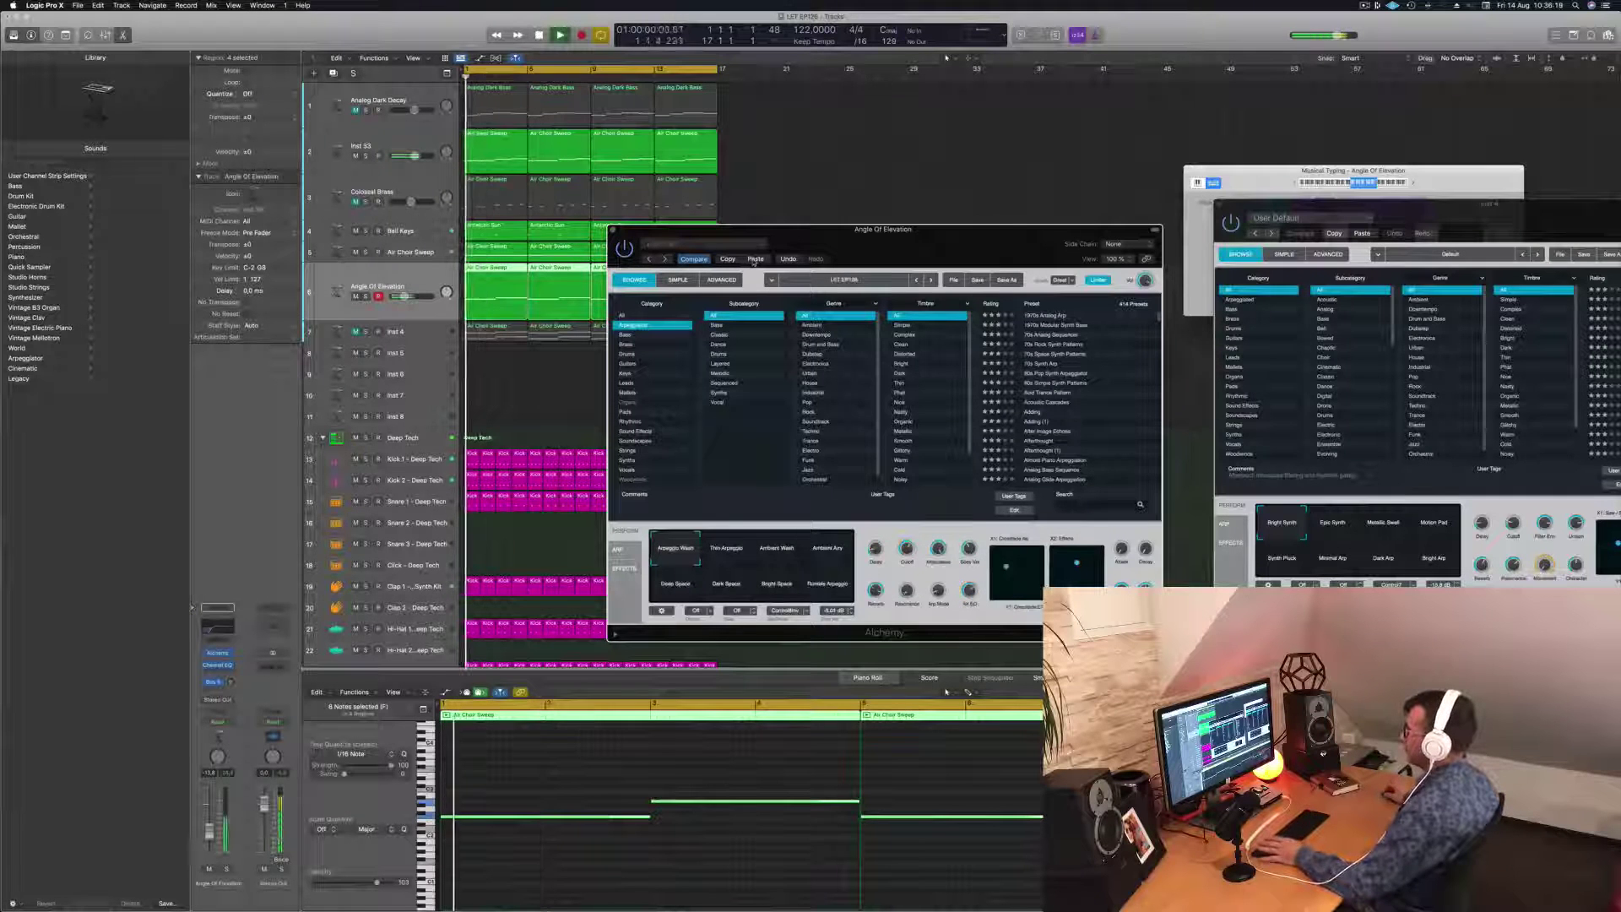
{"action": "left_click_drag", "start_coordinate": [890, 246], "coordinate": [1027, 244]}
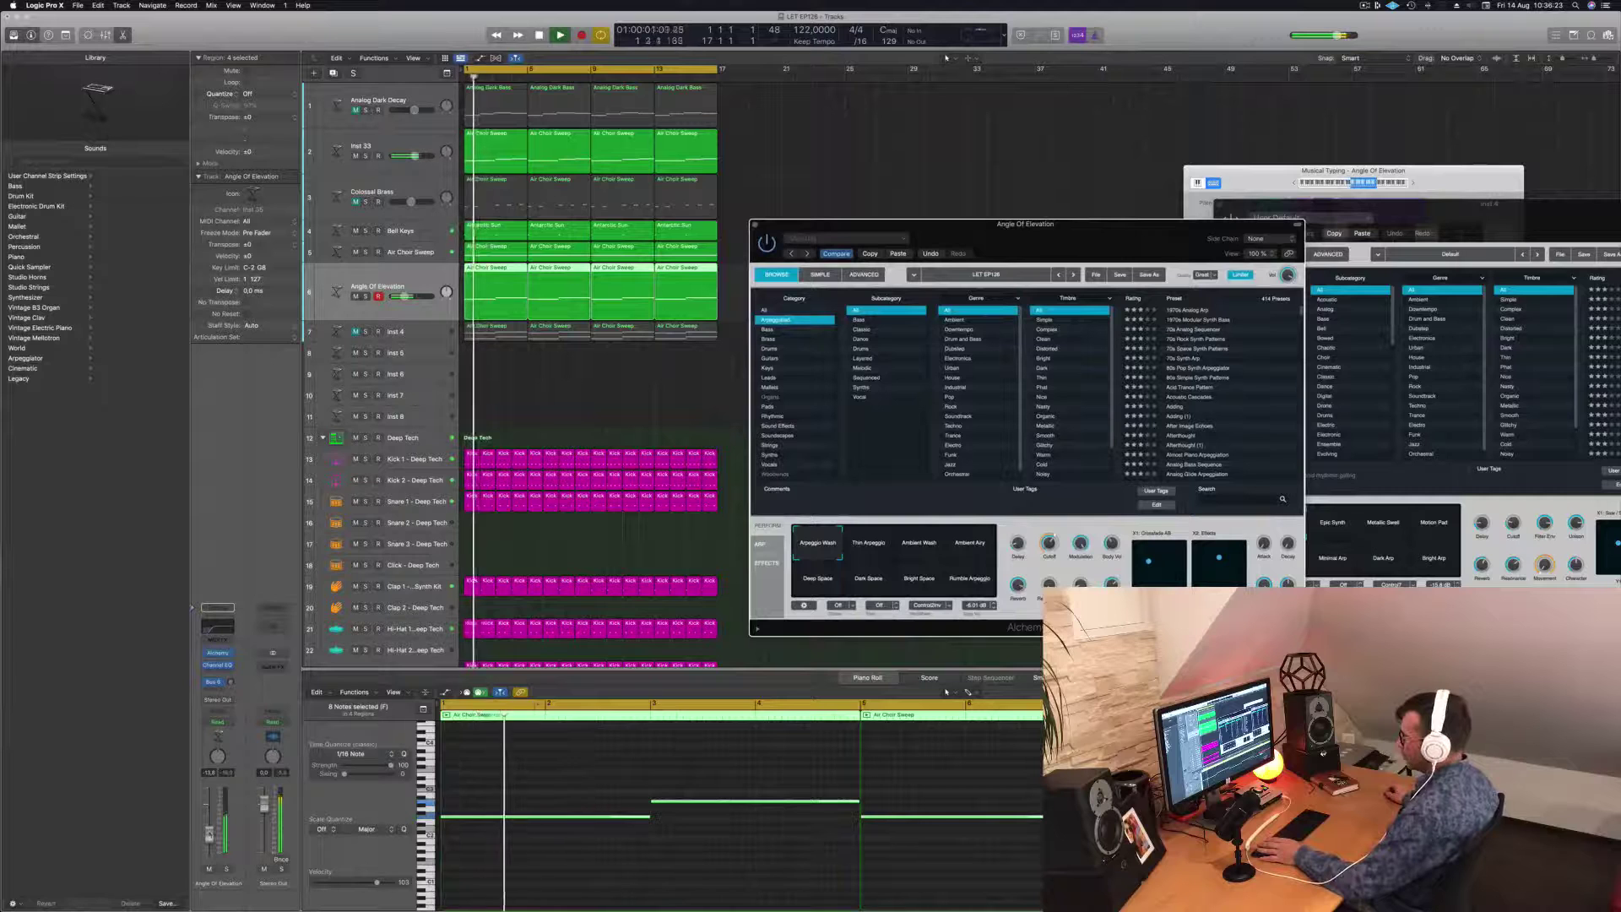
{"action": "left_click", "coordinate": [576, 644]}
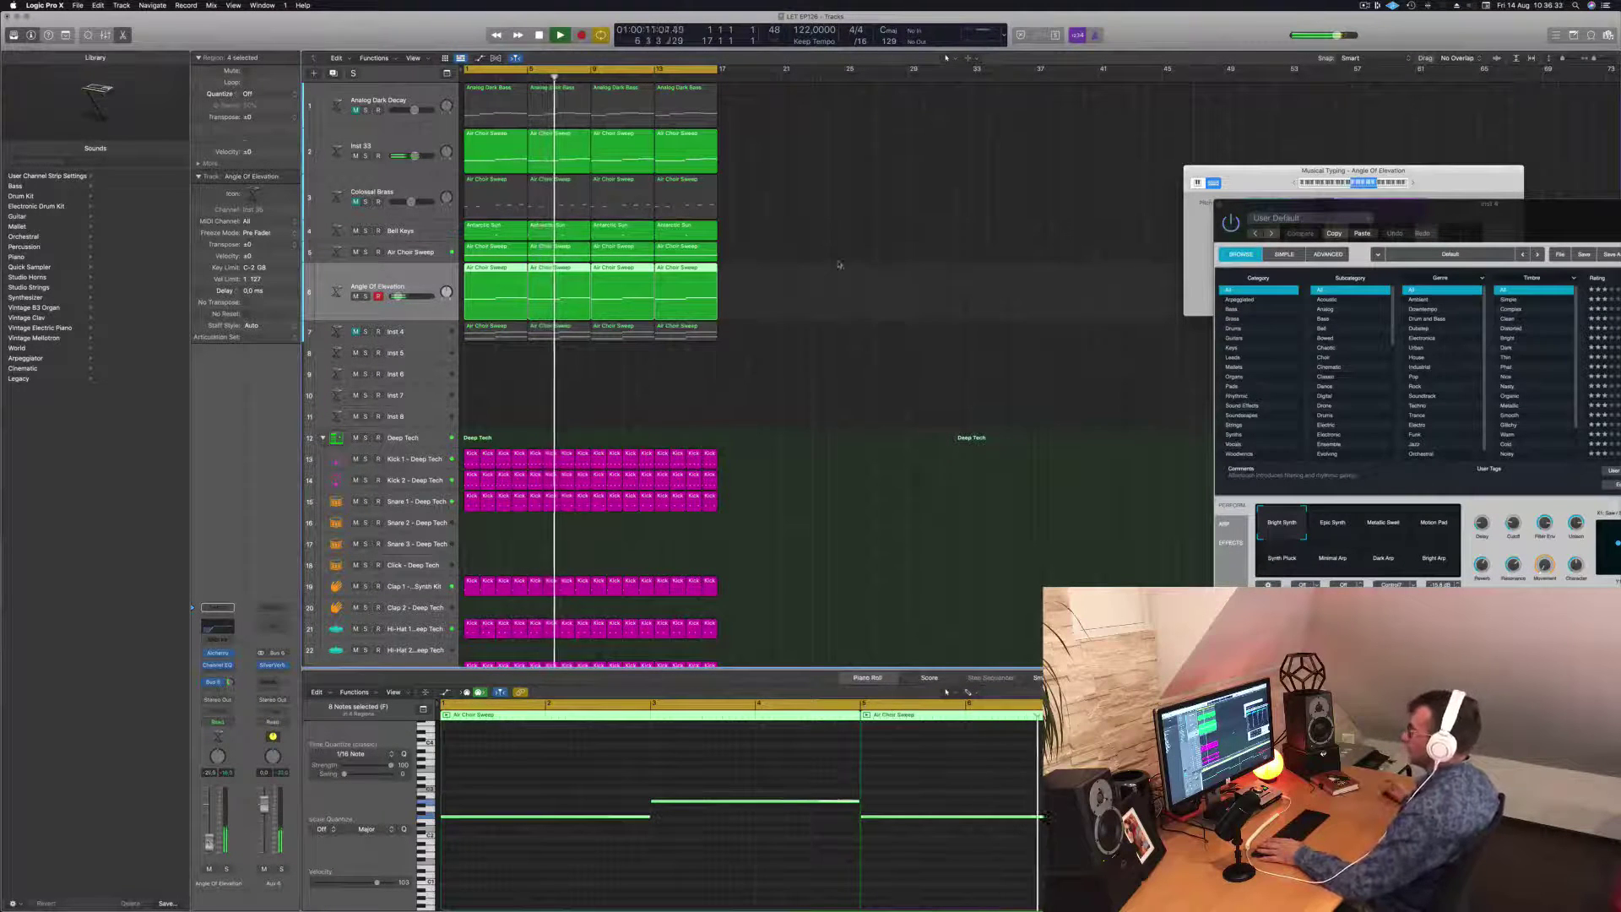
Step: Unmute the Colossal Brass track and restart the loop from the beginning
{"action": "key", "text": "space"}
{"action": "key", "text": "Return"}
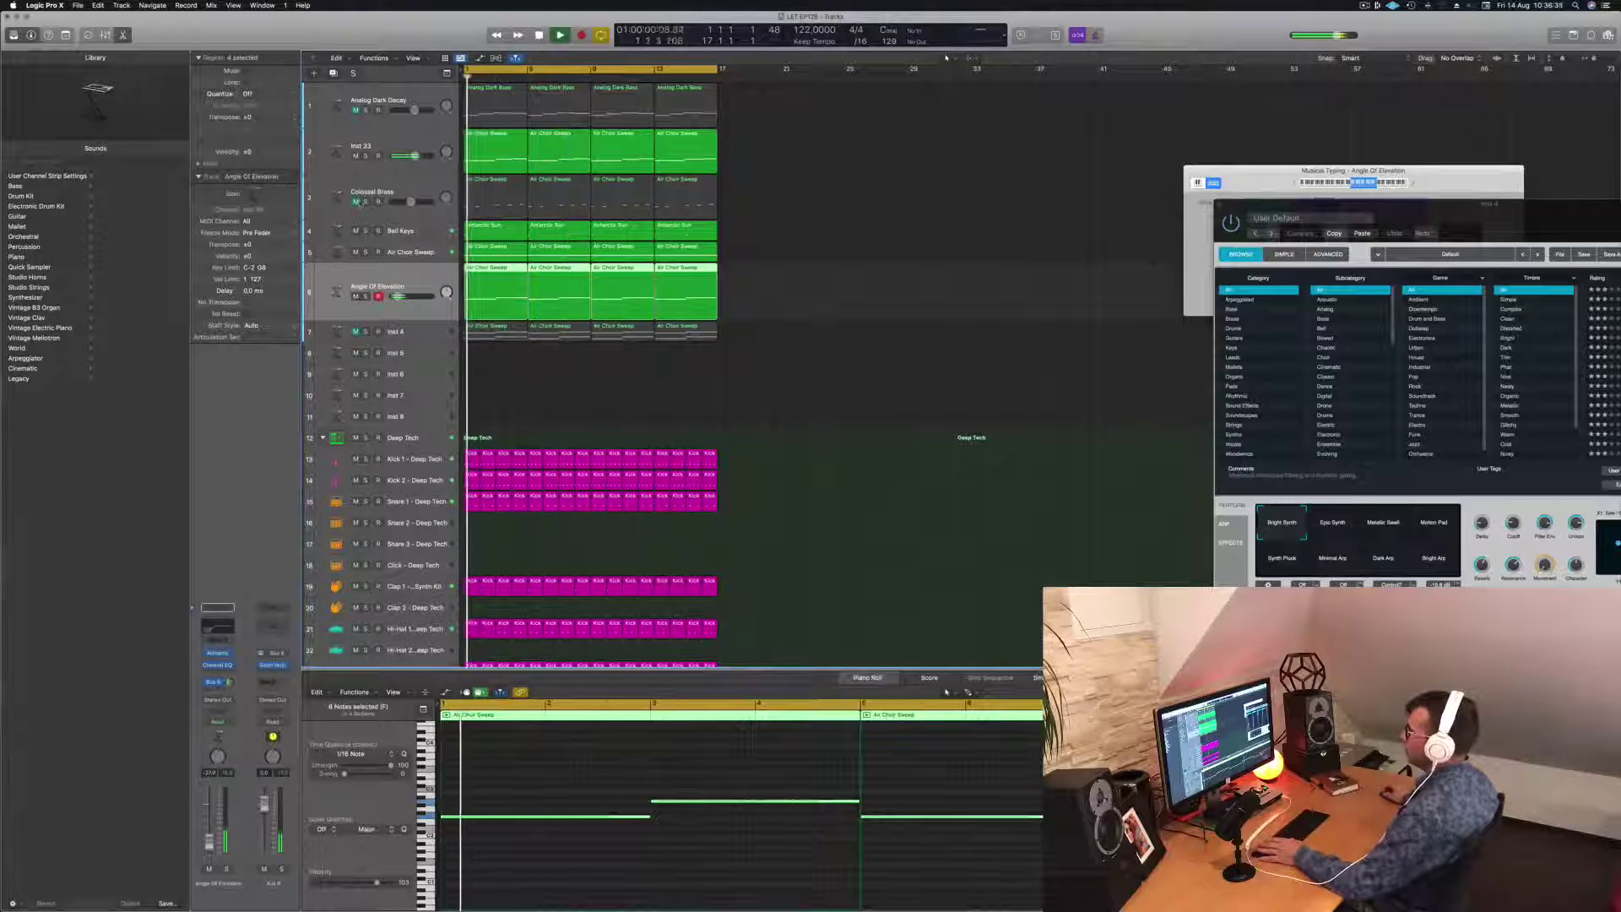
{"action": "key", "text": "space"}
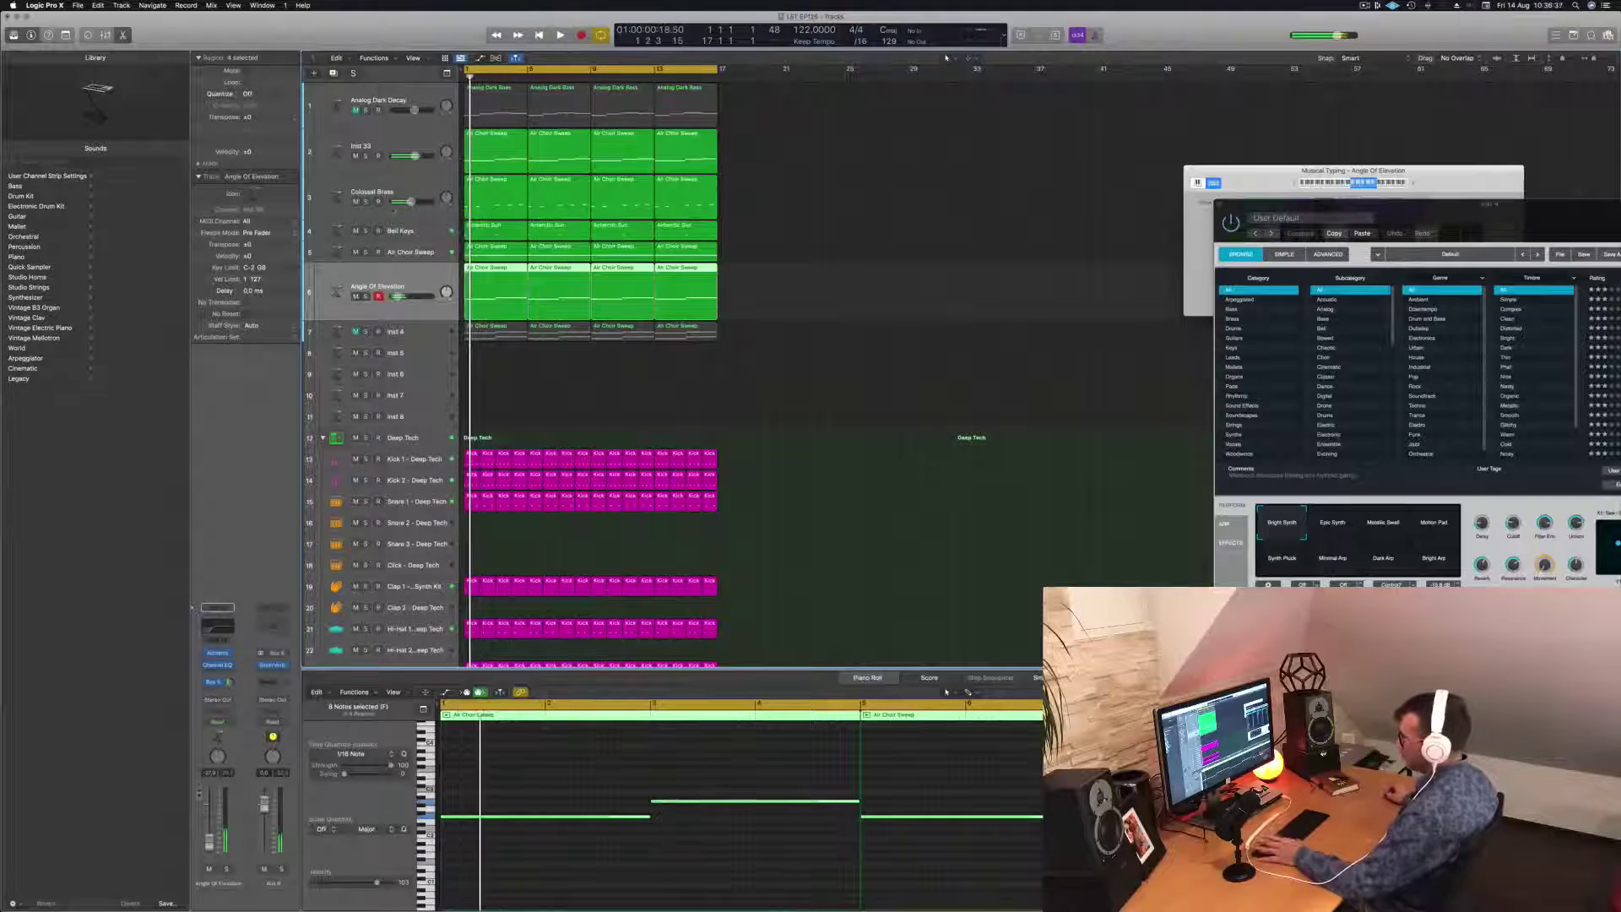
Step: Add a Channel EQ to Colossal Brass with a 12 dB/Oct low cut at about 147 Hz, and close the EQ
{"action": "left_click", "coordinate": [399, 191]}
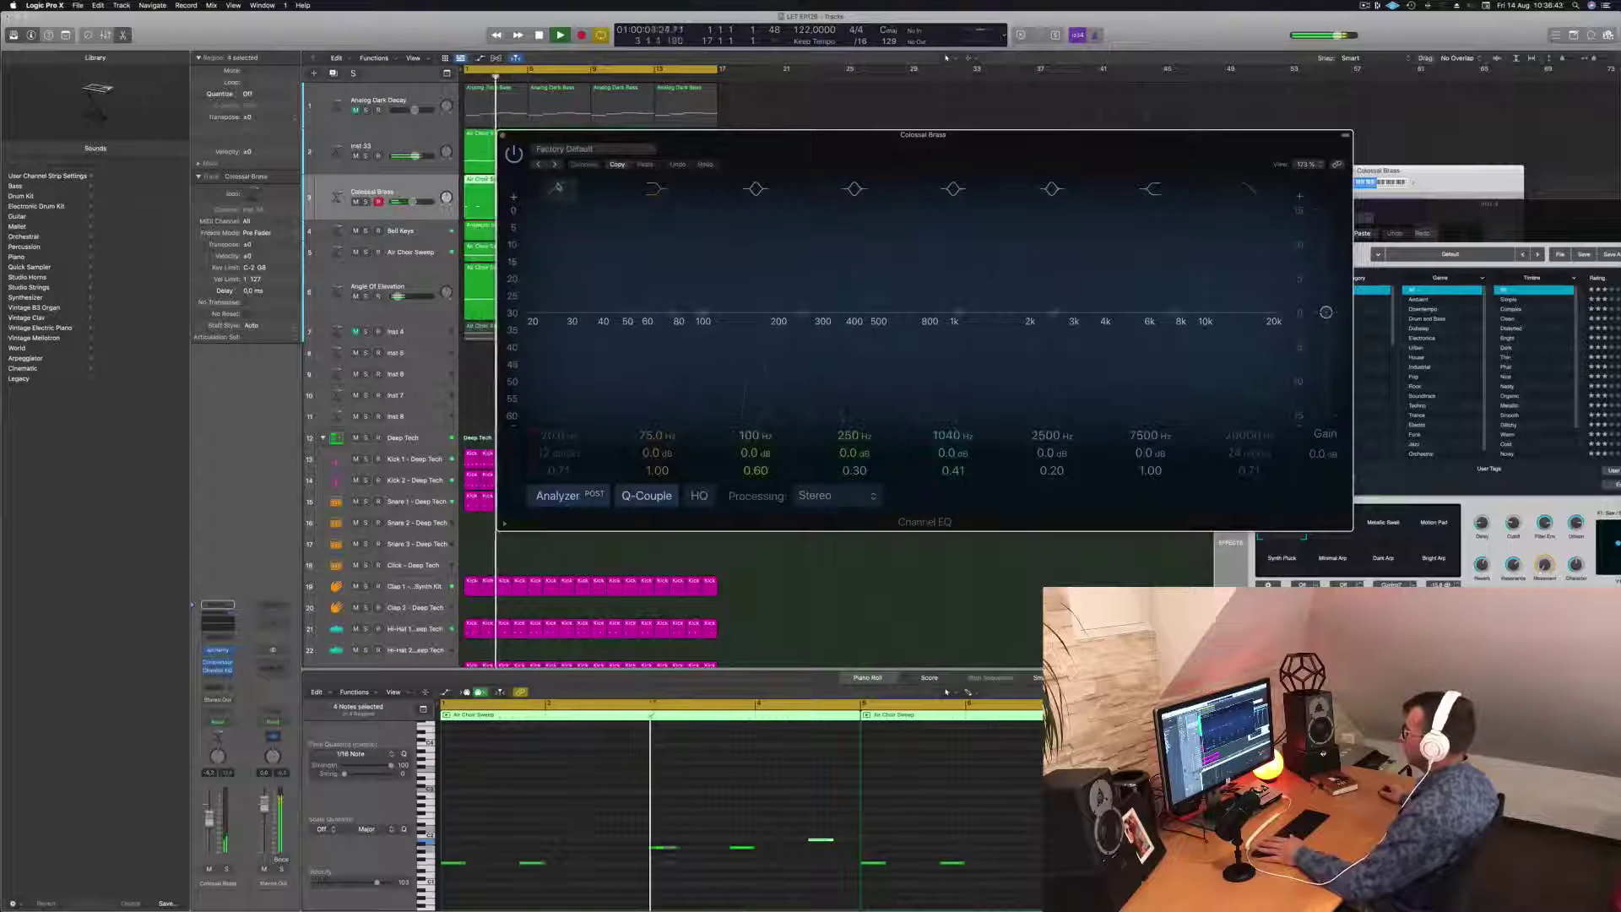
{"action": "left_click_drag", "start_coordinate": [534, 314], "coordinate": [776, 314]}
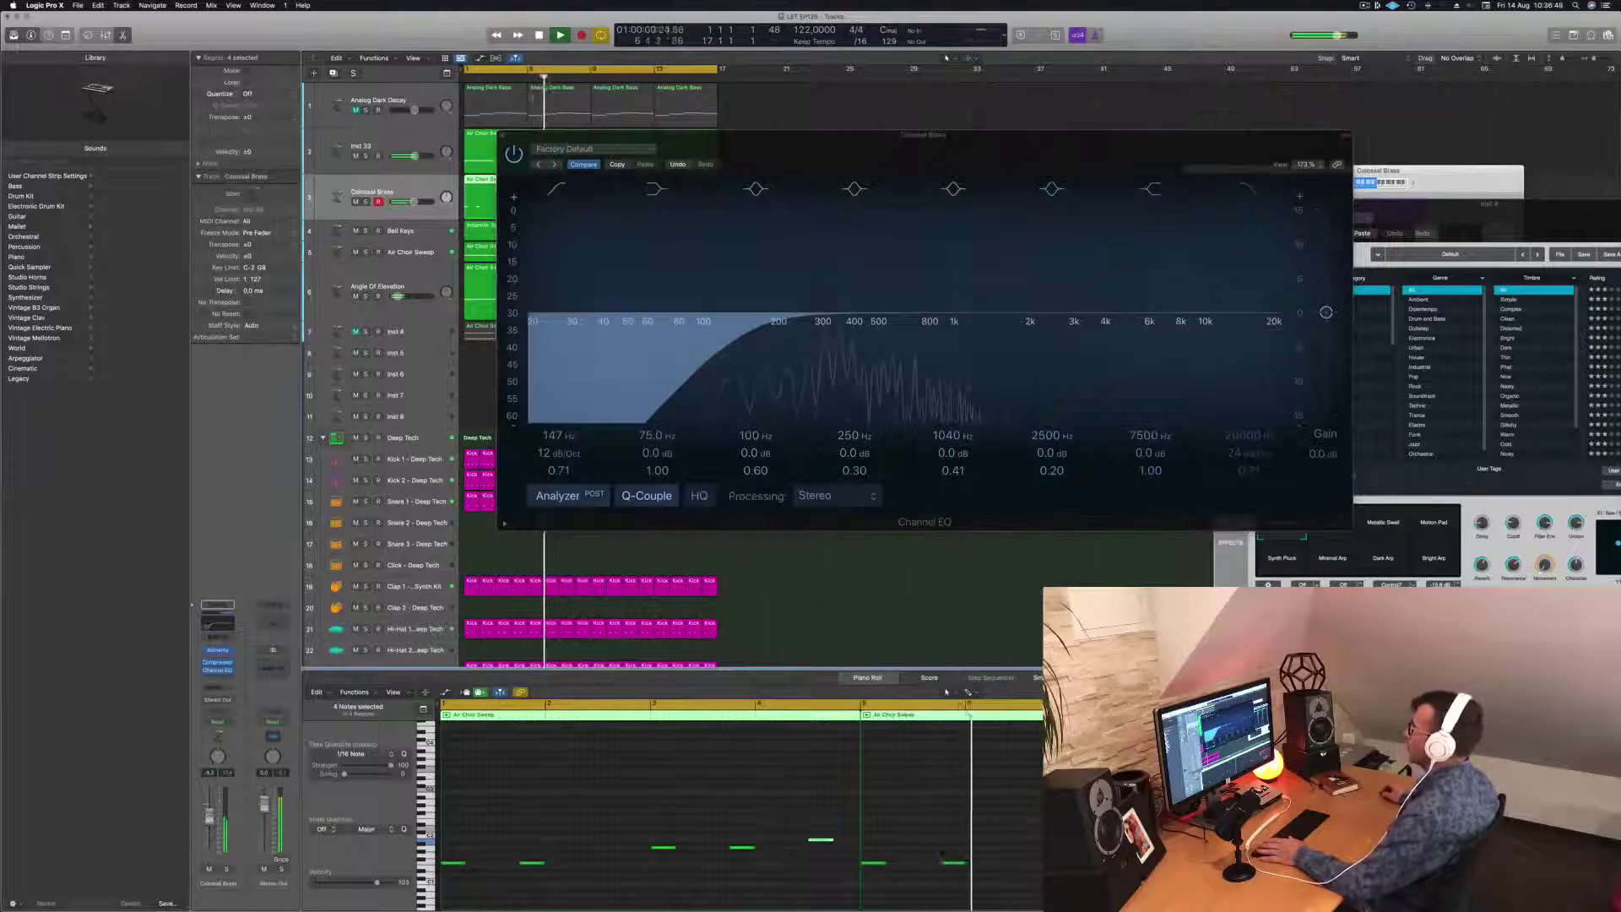
{"action": "left_click", "coordinate": [503, 135]}
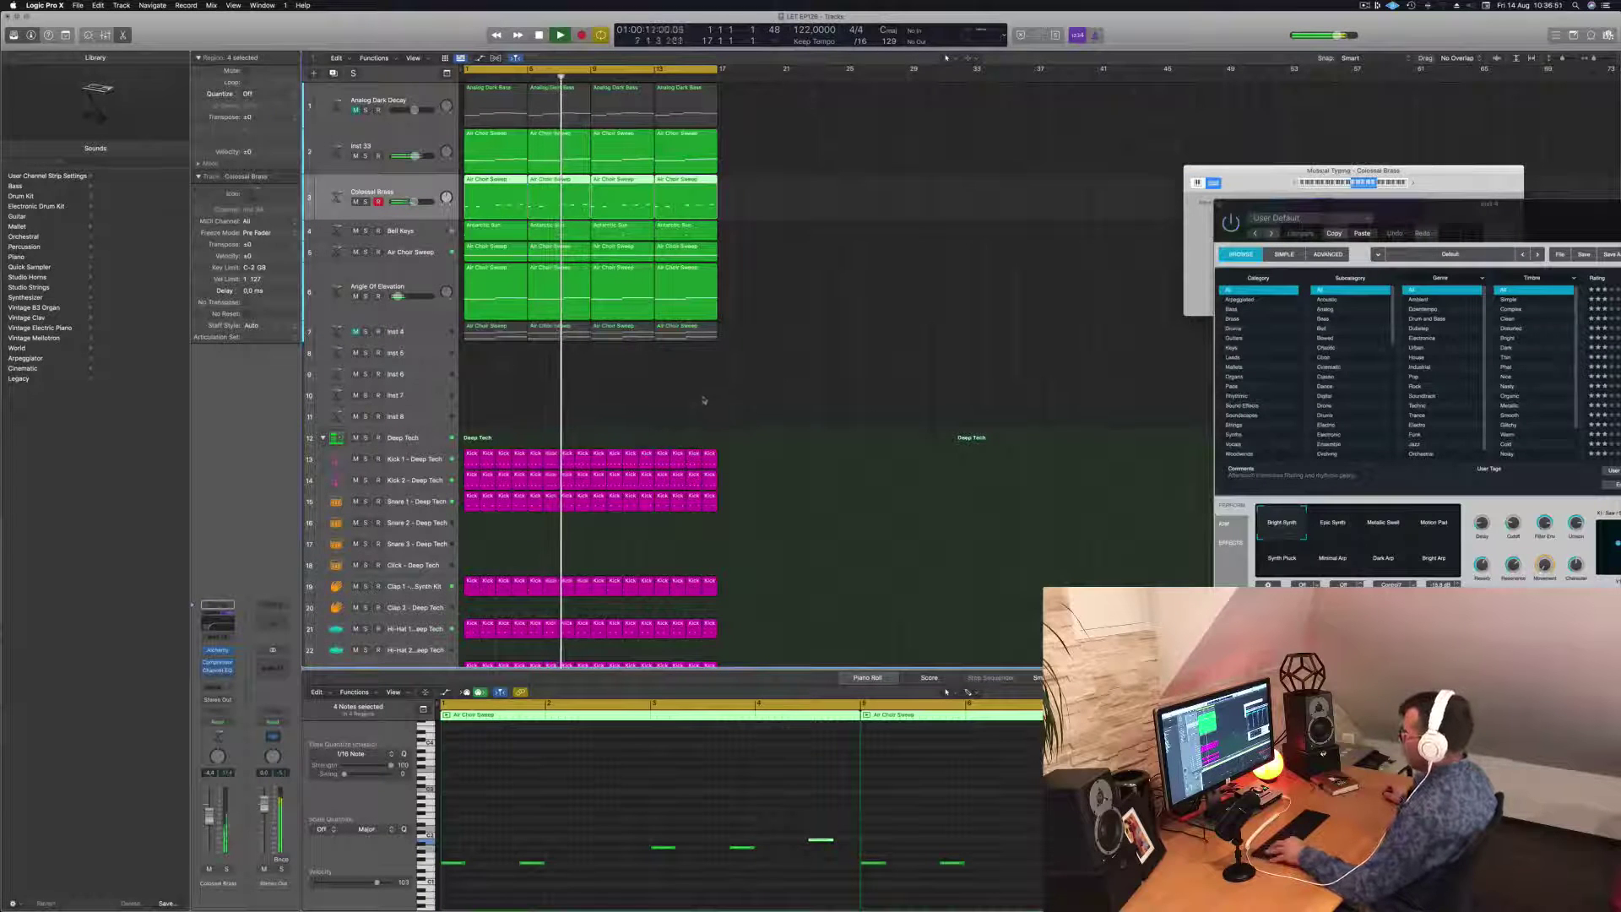
Step: Stop playback, open the Alchemy synth on the Inst 5 track and add a send to Bus 6
{"action": "key", "text": "super+Left"}
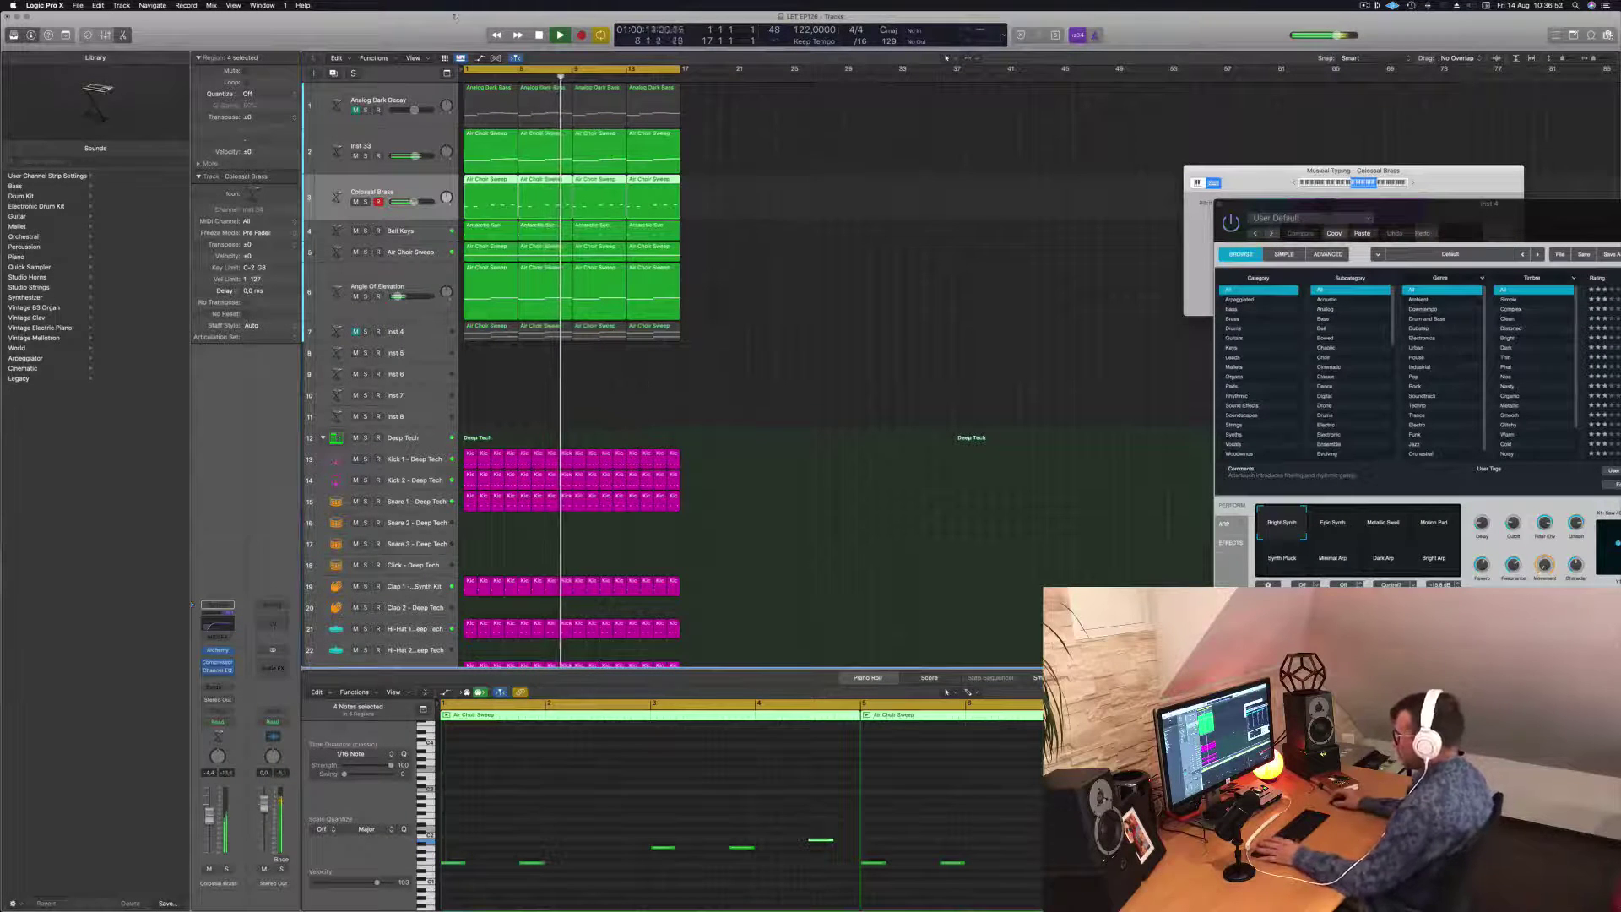
{"action": "left_click", "coordinate": [780, 312]}
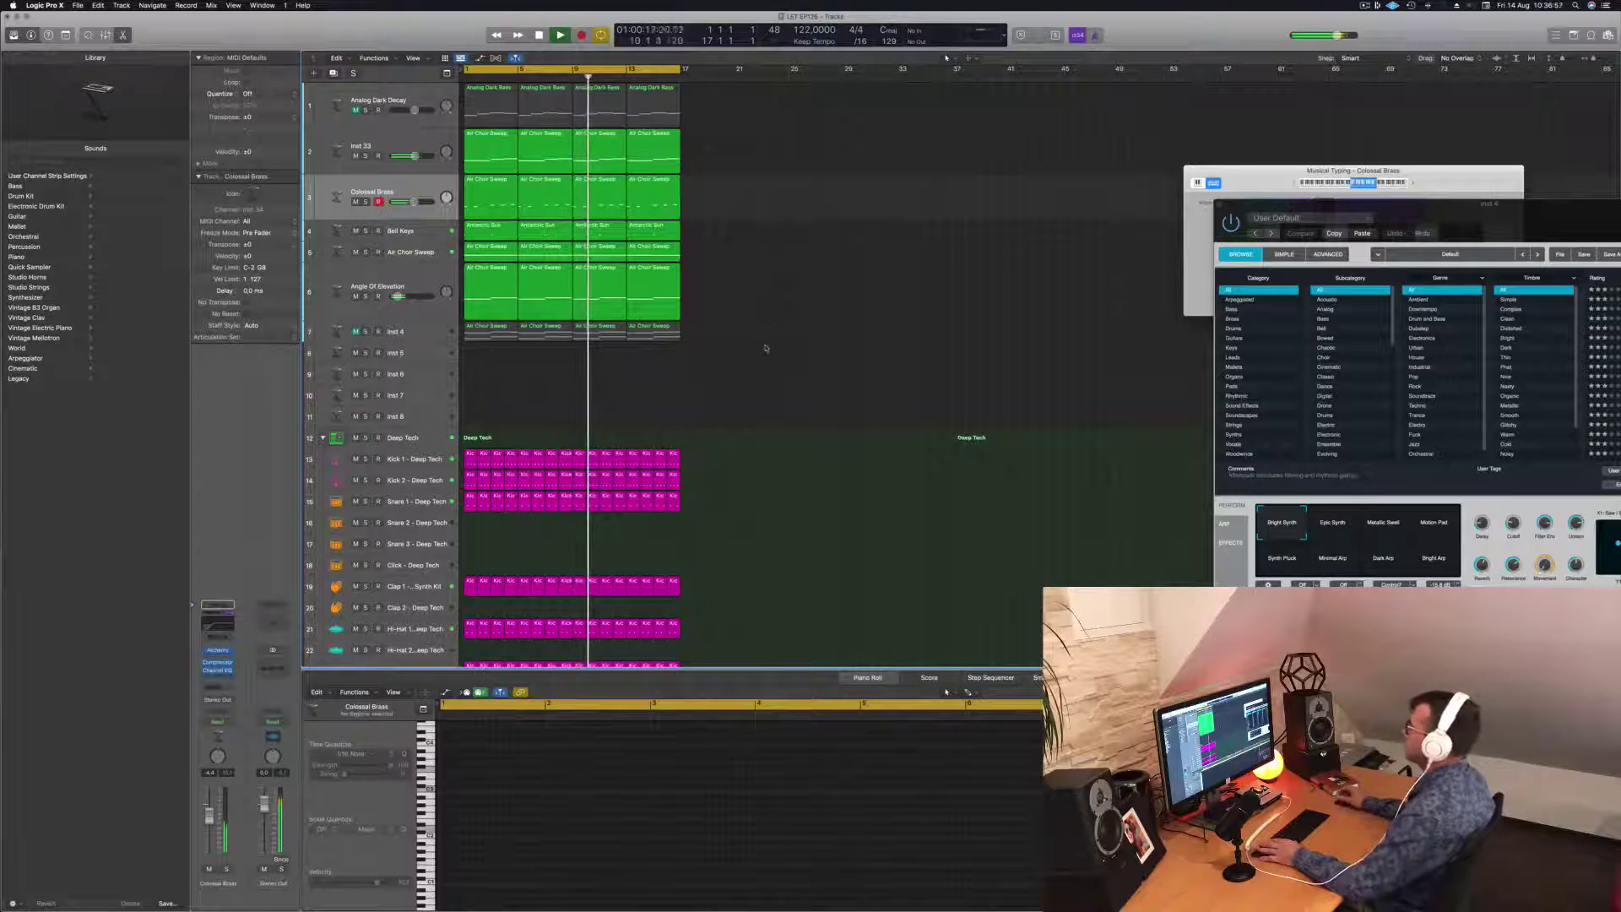
{"action": "left_click", "coordinate": [714, 382], "text": "ctrl+alt"}
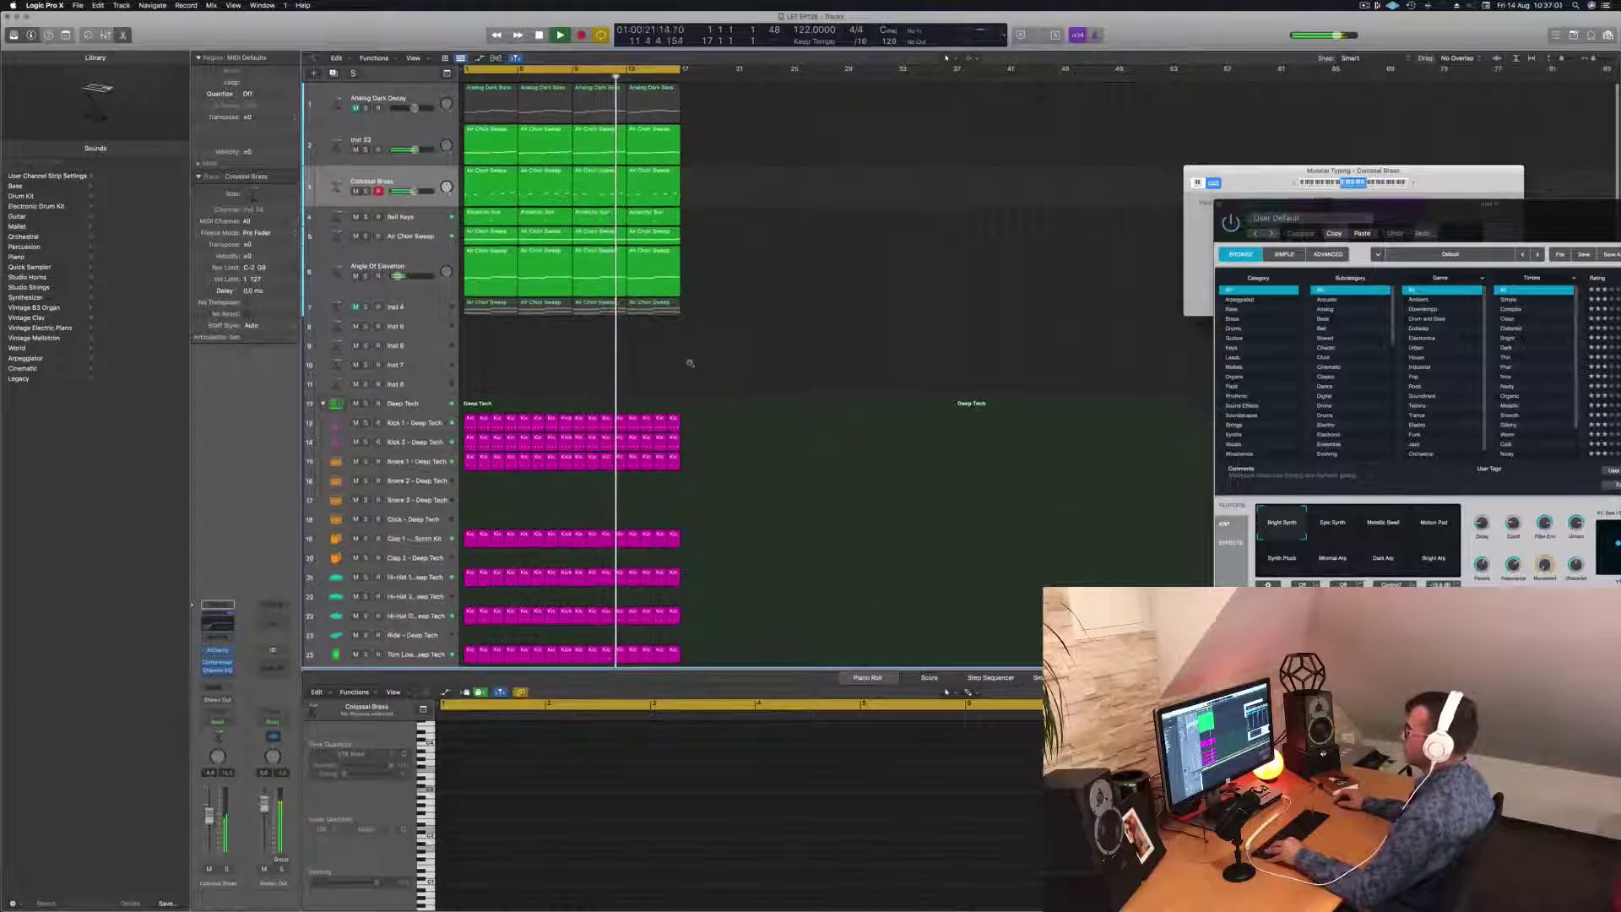
{"action": "left_click", "coordinate": [714, 383], "text": "ctrl+alt"}
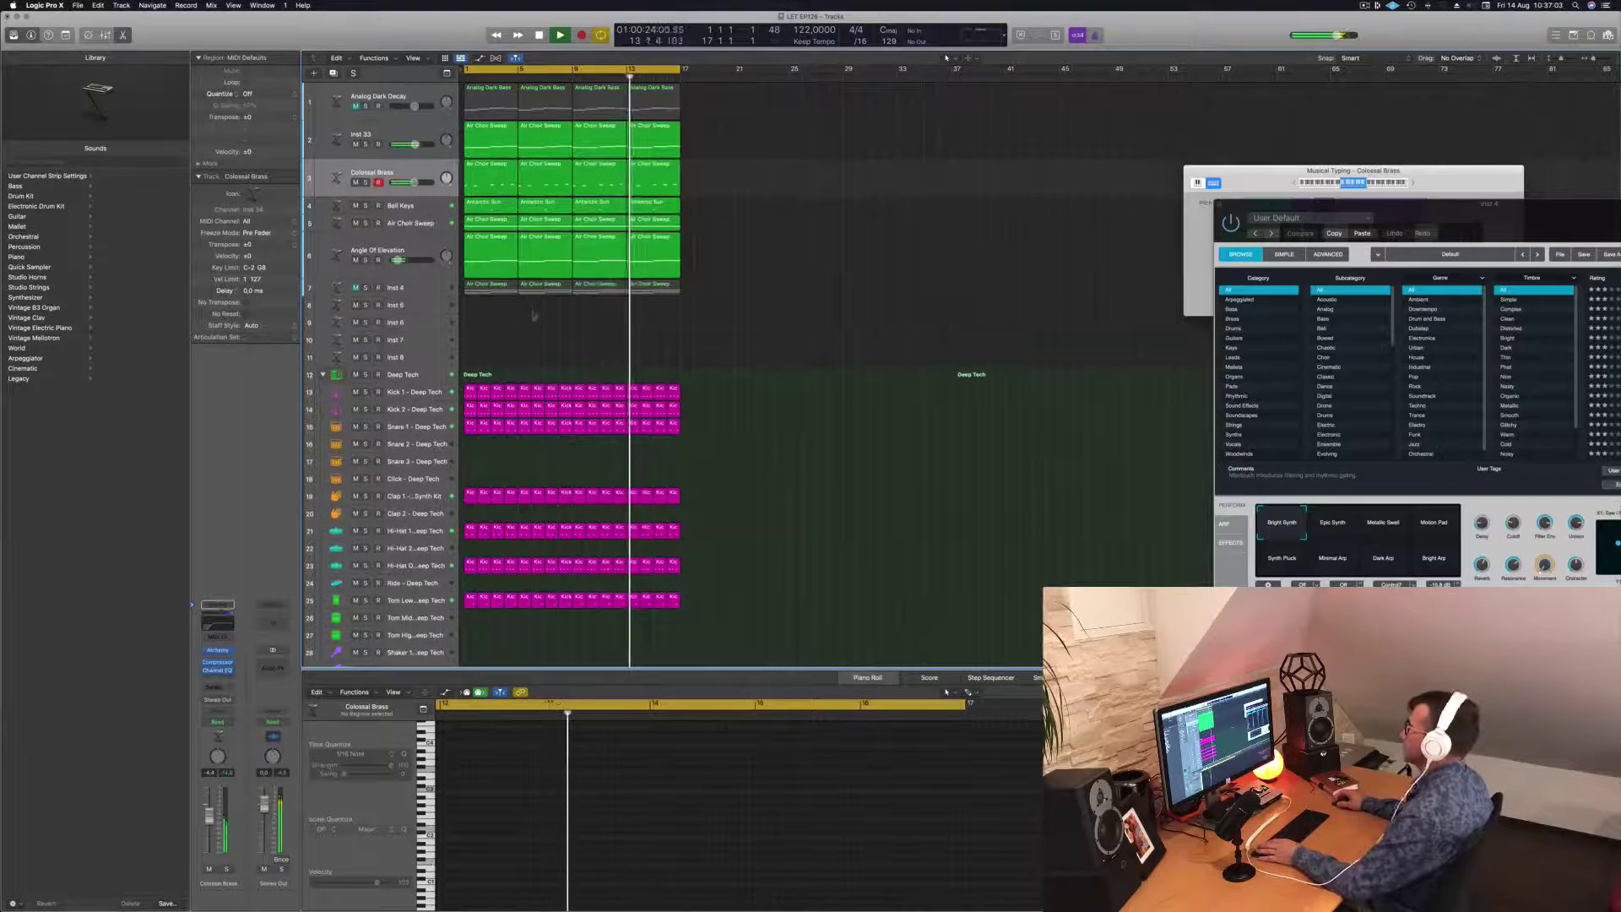
{"action": "left_click", "coordinate": [414, 305]}
{"action": "key", "text": "space"}
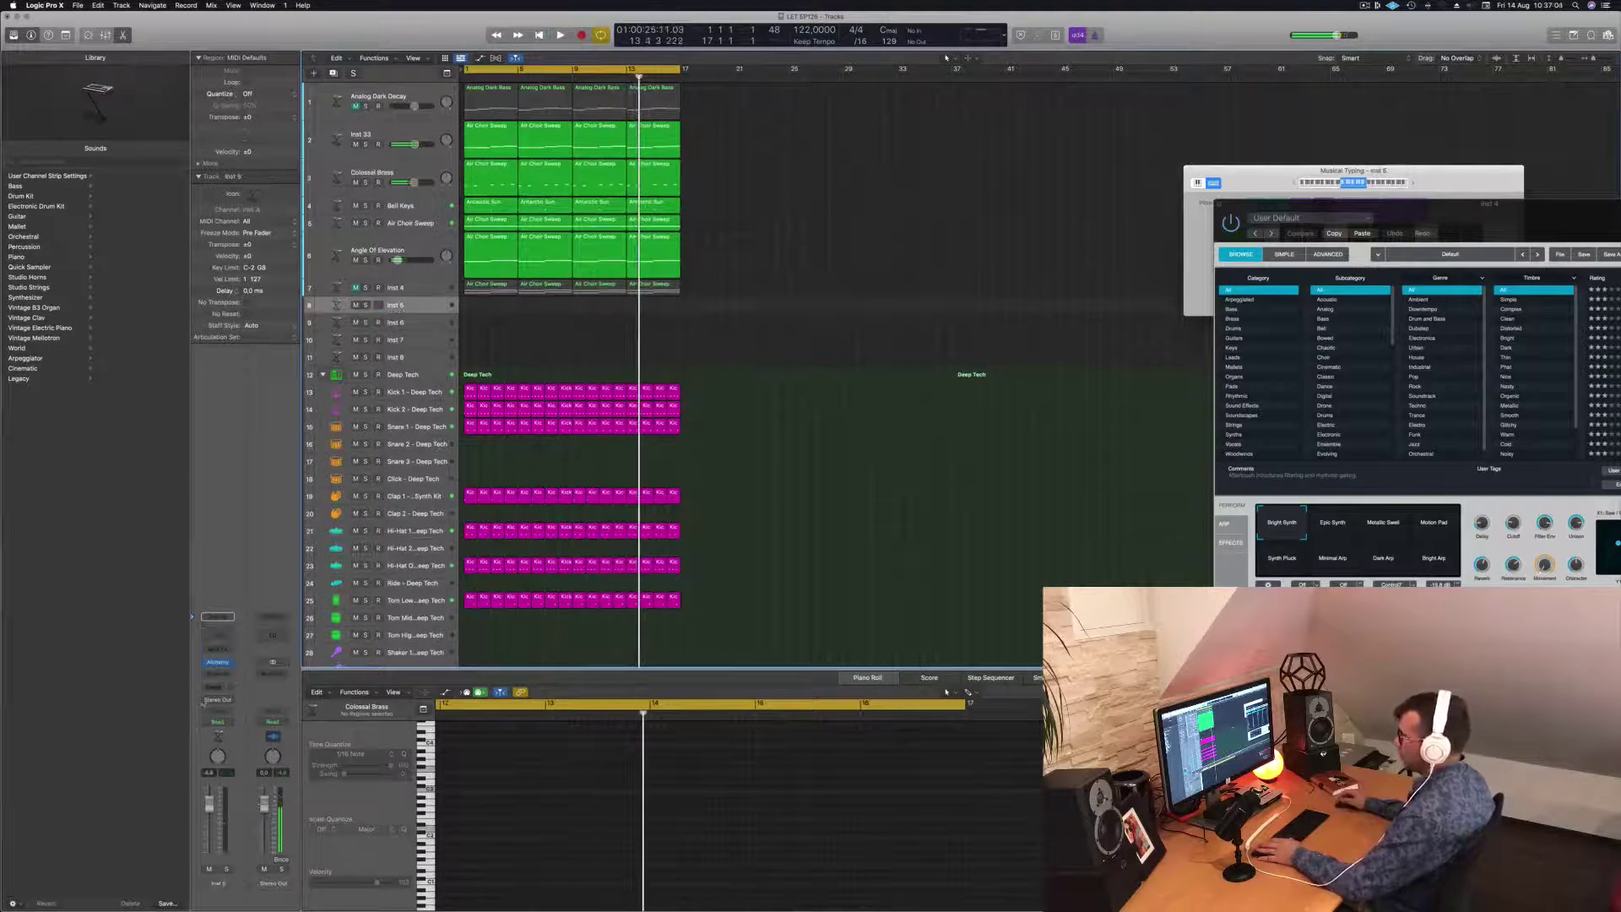
{"action": "left_click", "coordinate": [218, 662]}
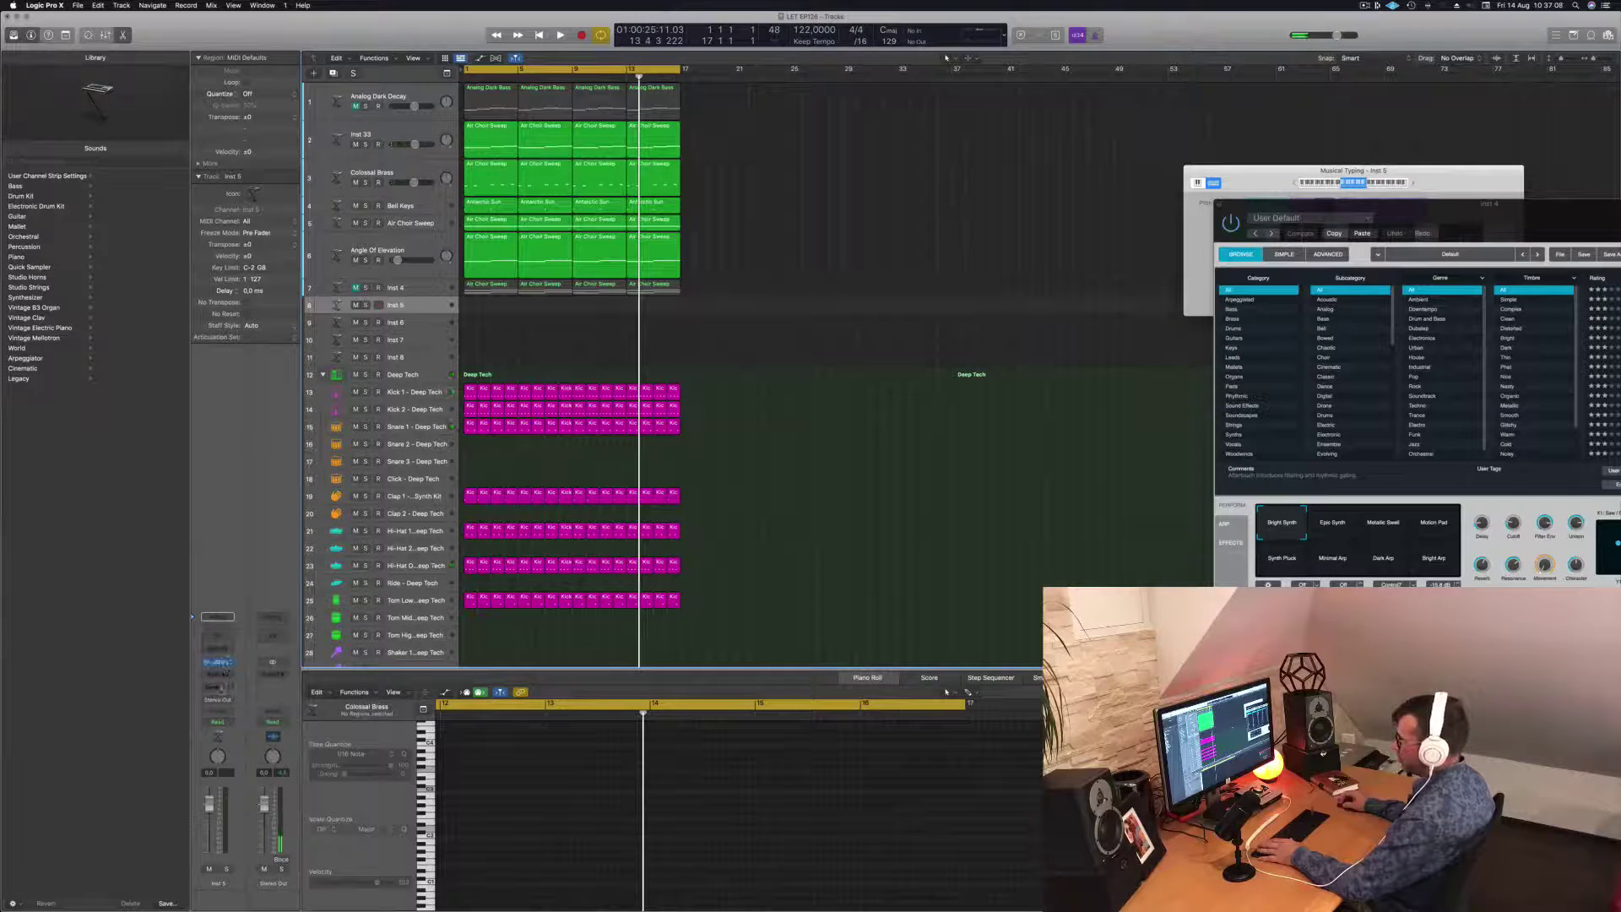
{"action": "left_click", "coordinate": [217, 685]}
{"action": "mouse_move", "coordinate": [230, 701]}
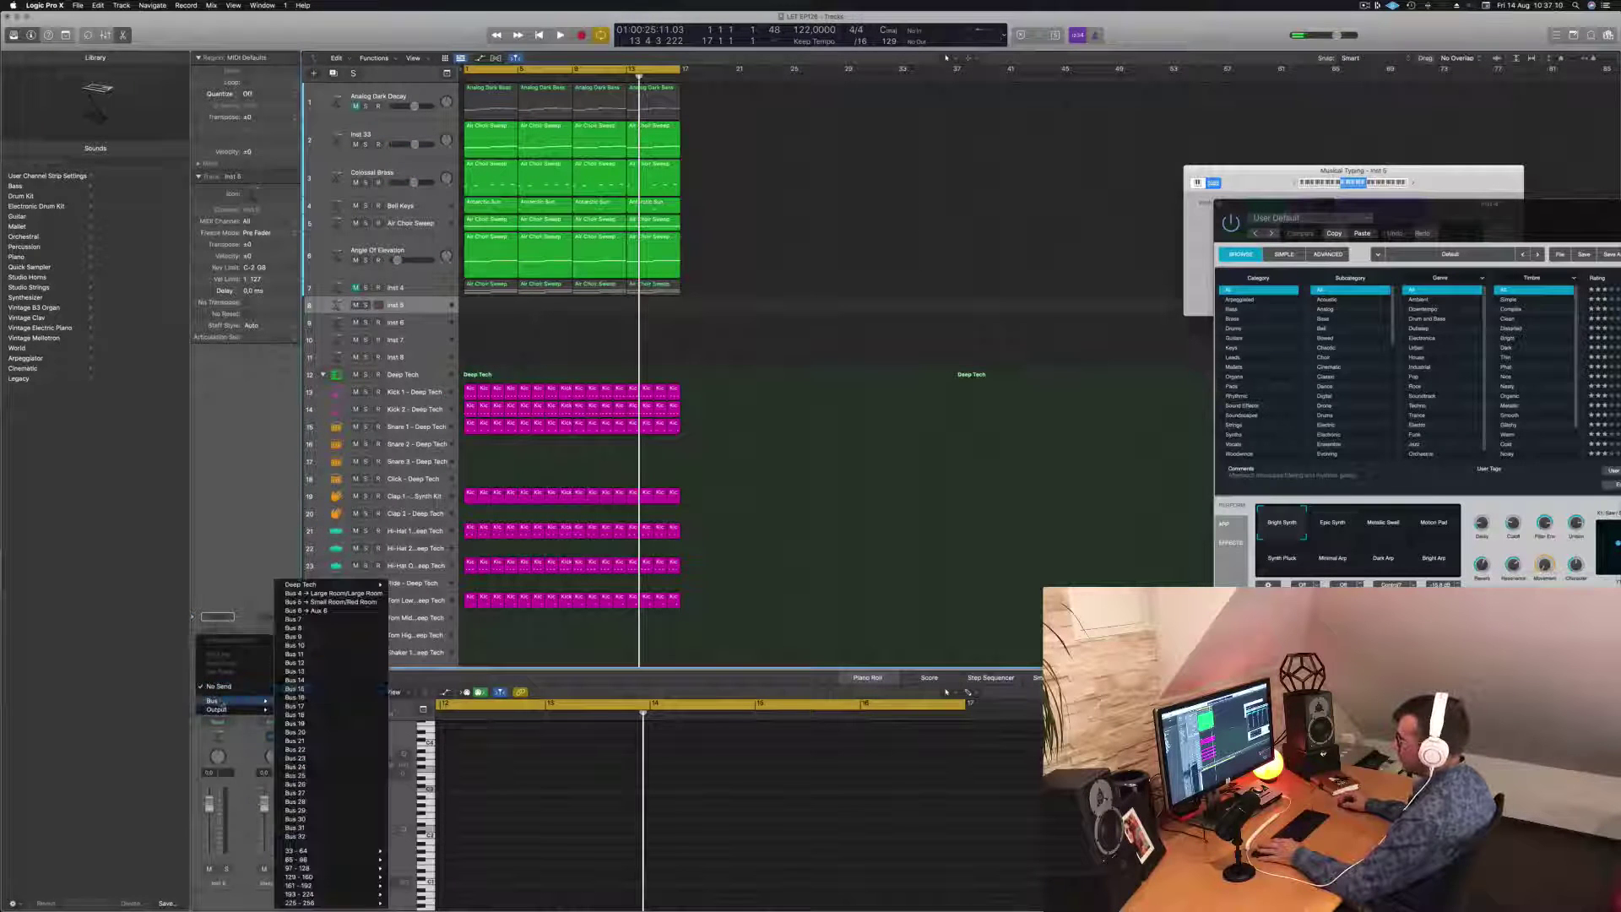
{"action": "left_click", "coordinate": [325, 610]}
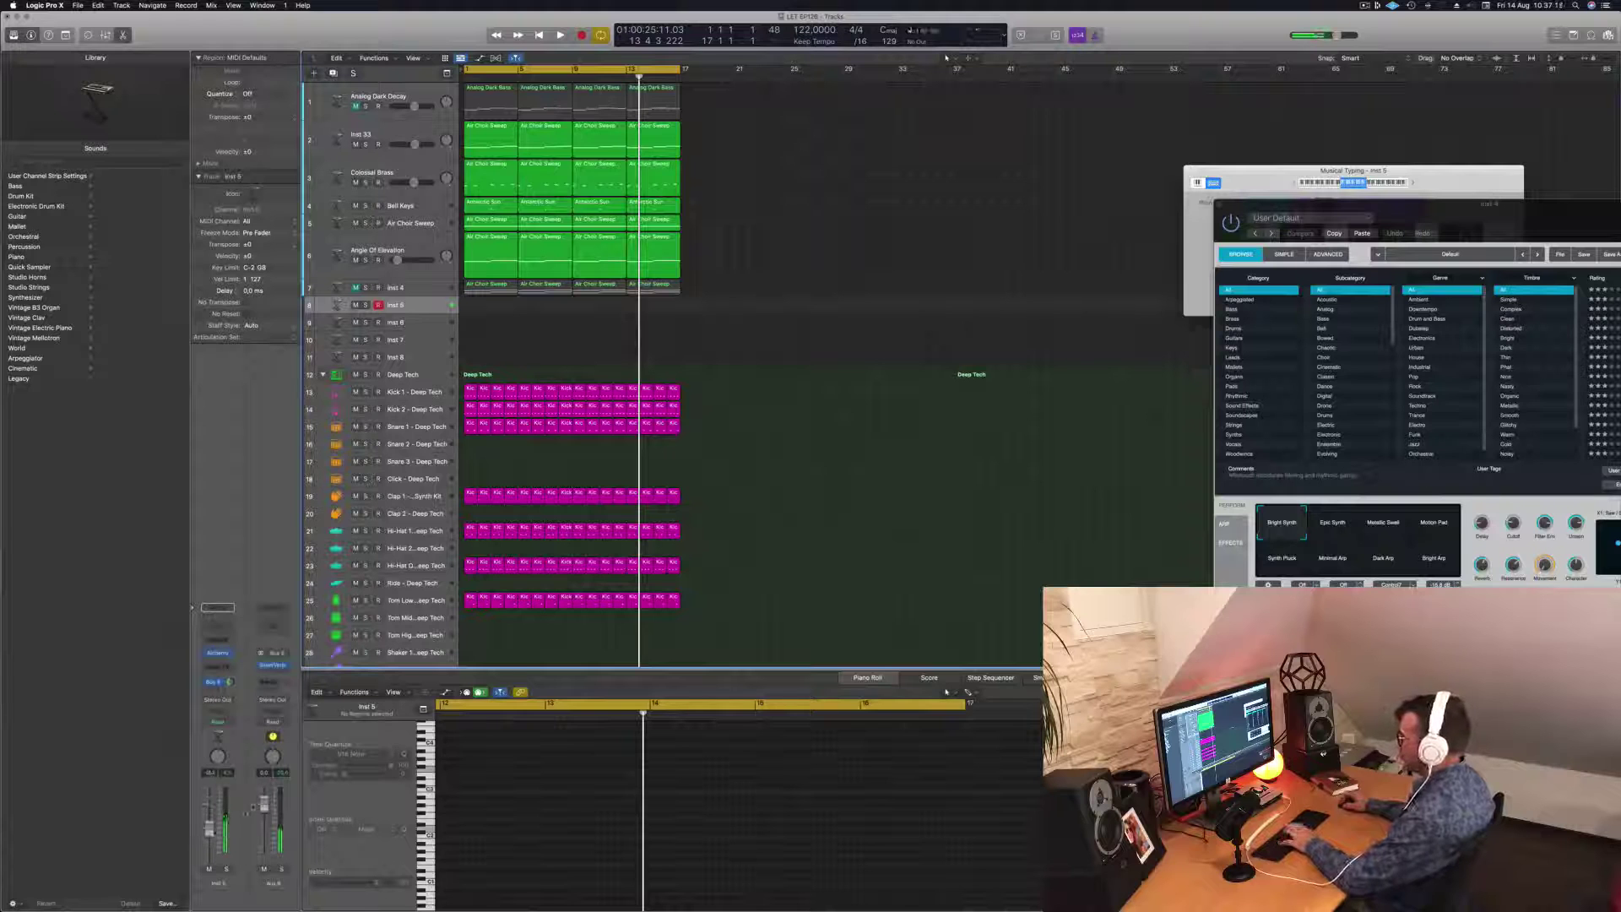
Step: Audition Alchemy's Epic Synth, Metallic Swell and Motion Pad snapshots on Inst 5 and choose Synth Pluck
{"action": "left_click_drag", "start_coordinate": [1458, 222], "coordinate": [749, 144]}
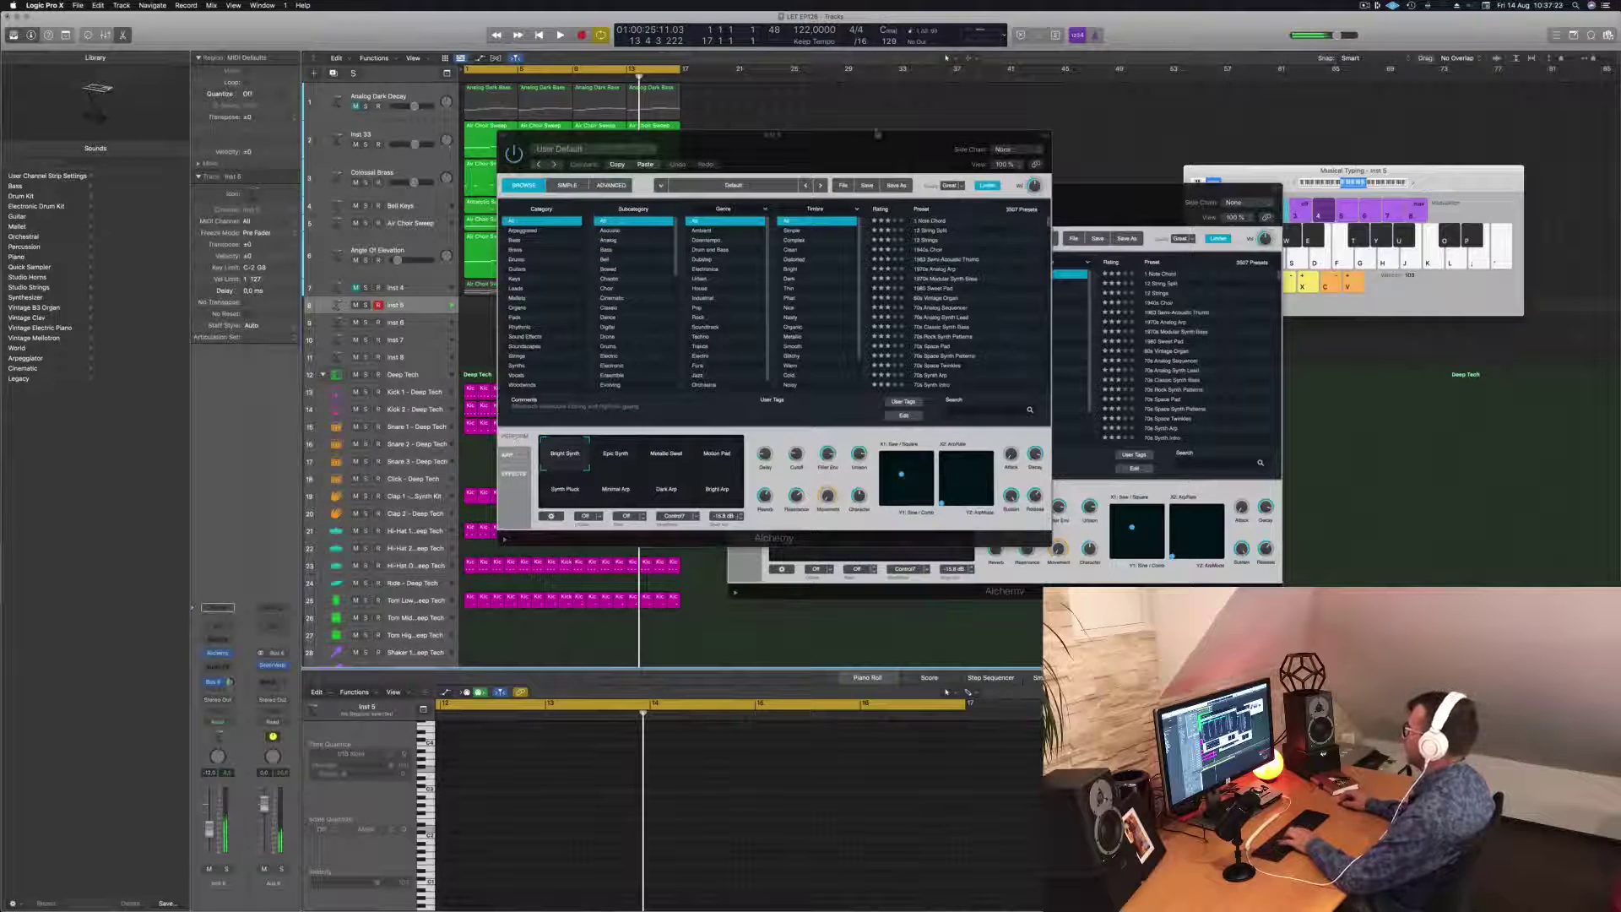
{"action": "left_click_drag", "start_coordinate": [877, 133], "coordinate": [1099, 200]}
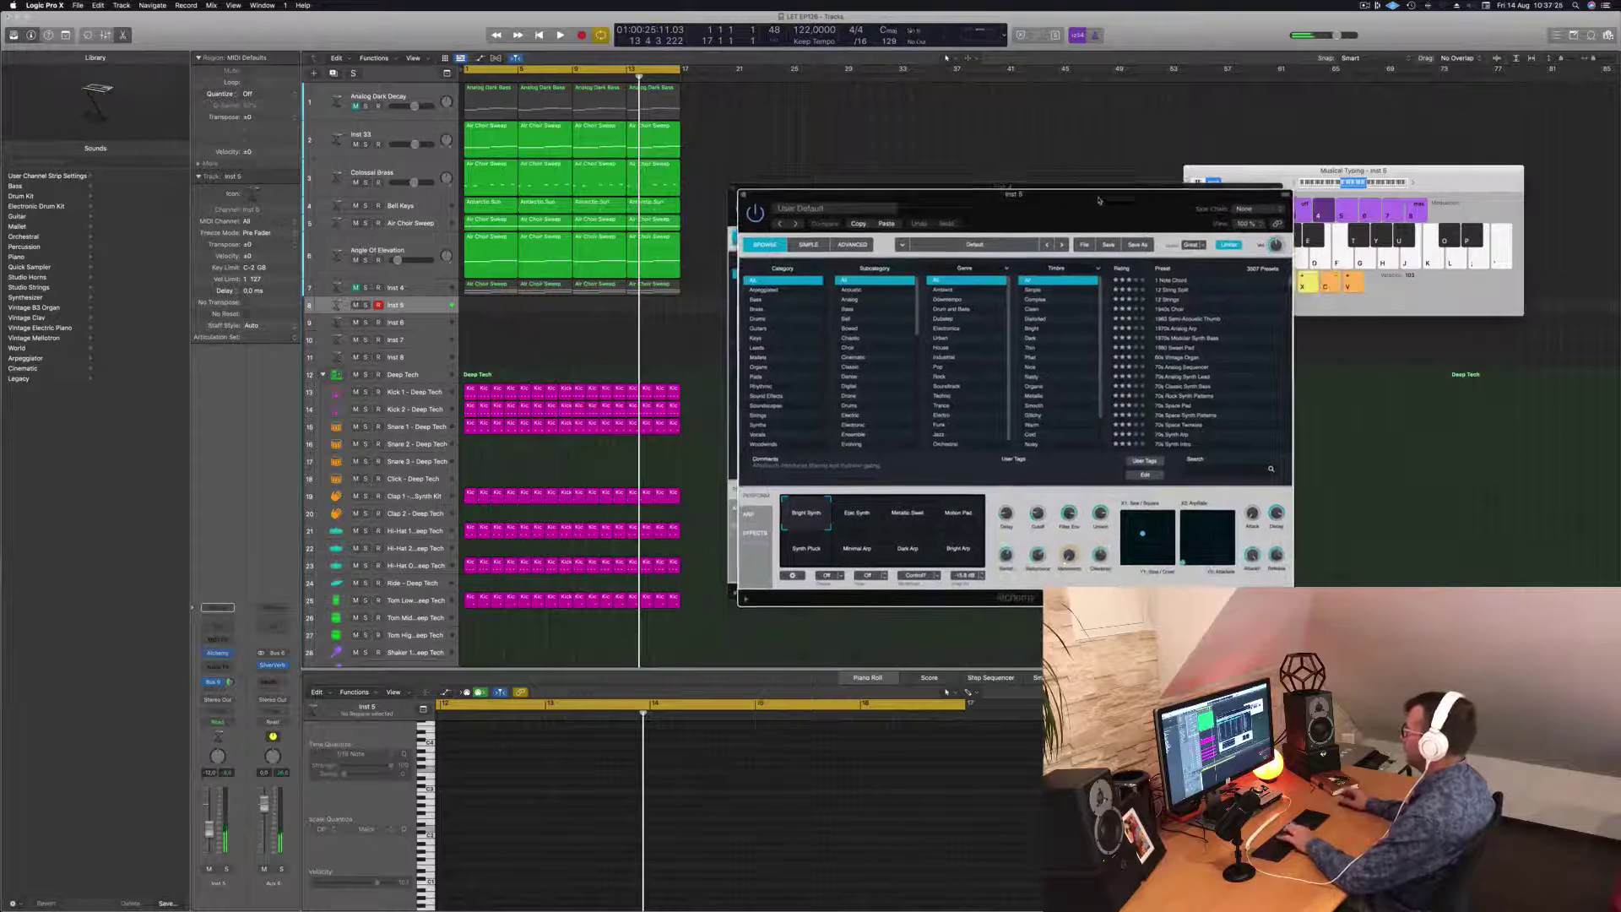
{"action": "key", "text": "f"}
{"action": "key", "text": "h"}
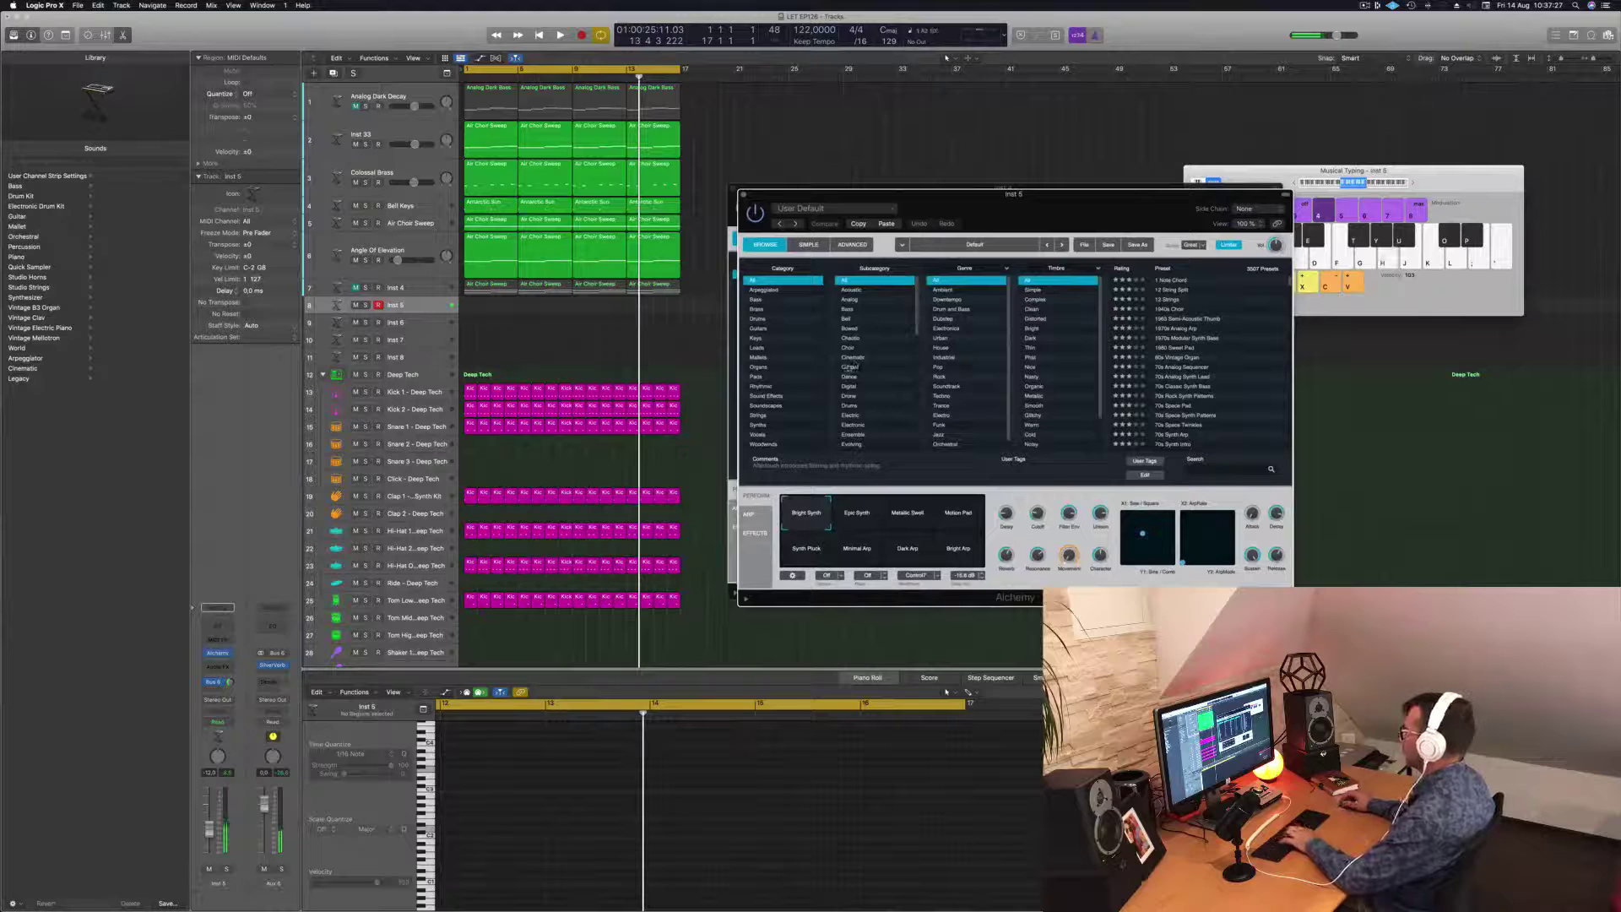
{"action": "left_click", "coordinate": [865, 514]}
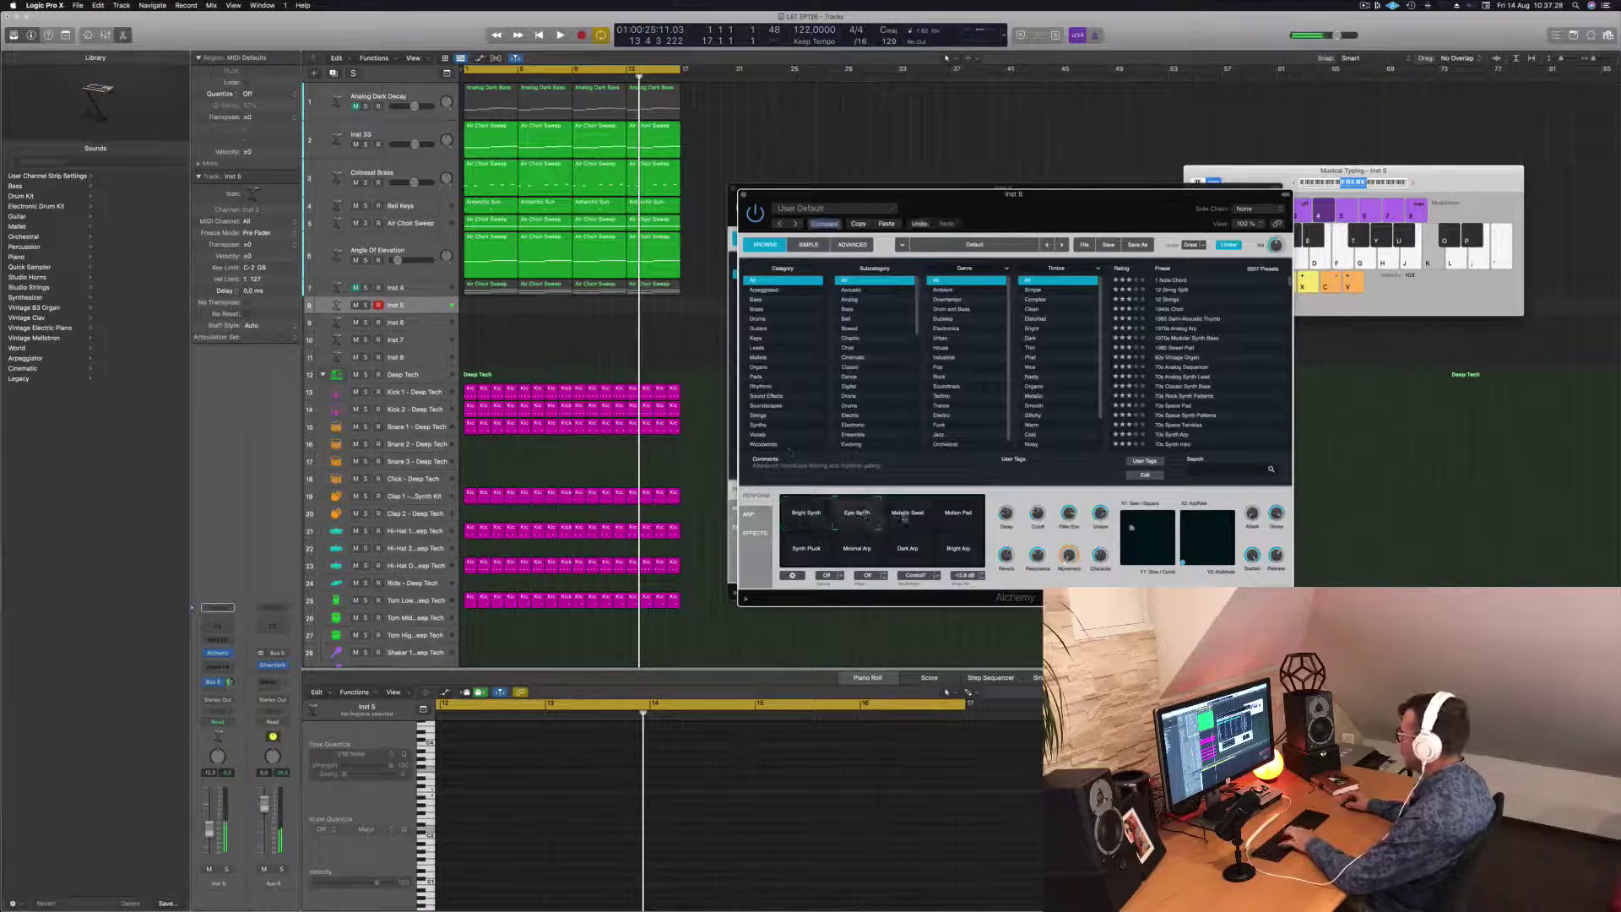
{"action": "left_click", "coordinate": [908, 516]}
{"action": "left_click", "coordinate": [959, 522]}
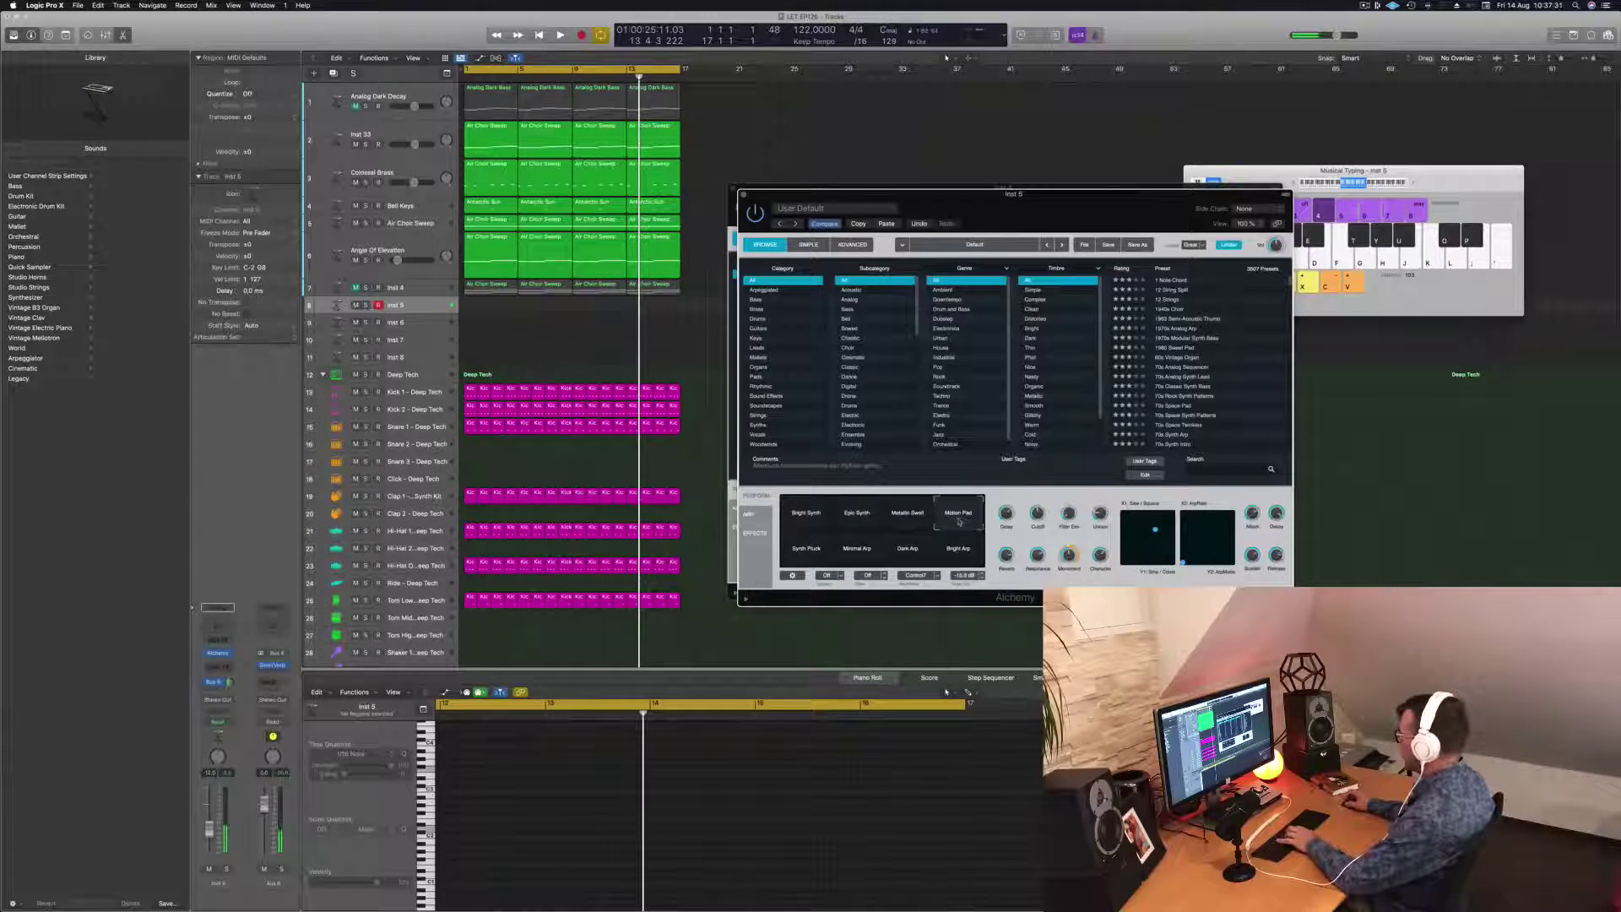
{"action": "left_click", "coordinate": [810, 548]}
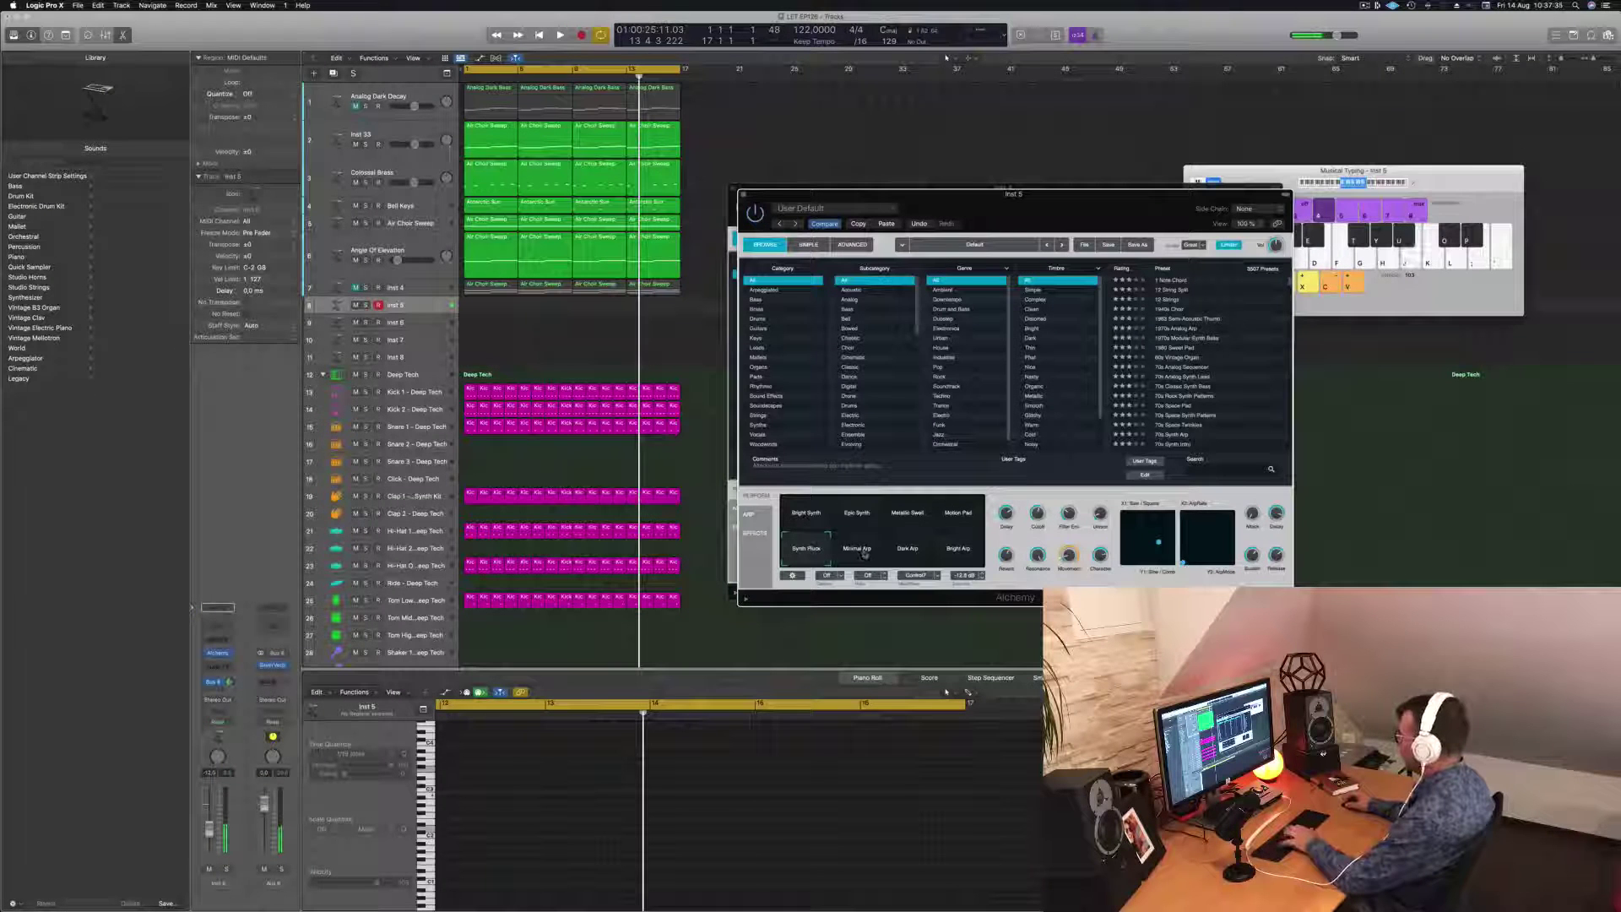
Step: Play the loop from the start and record a Synth Pluck melody on Inst 5 from bar 5 to bar 13
{"action": "key", "text": "Return"}
{"action": "key", "text": "space"}
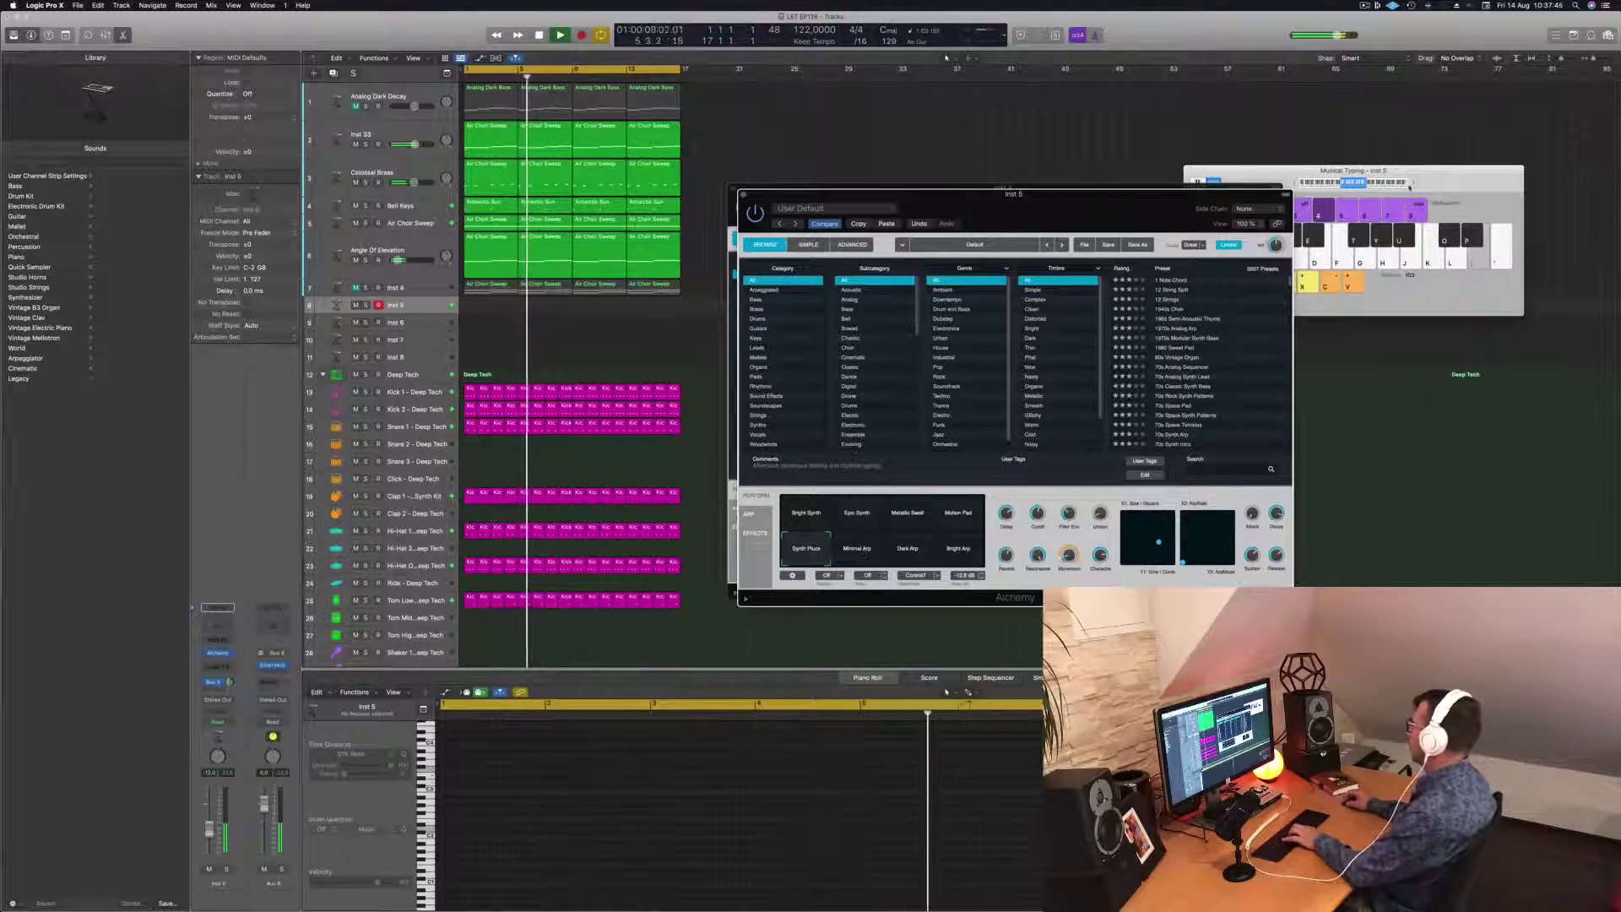
{"action": "left_click", "coordinate": [1413, 185]}
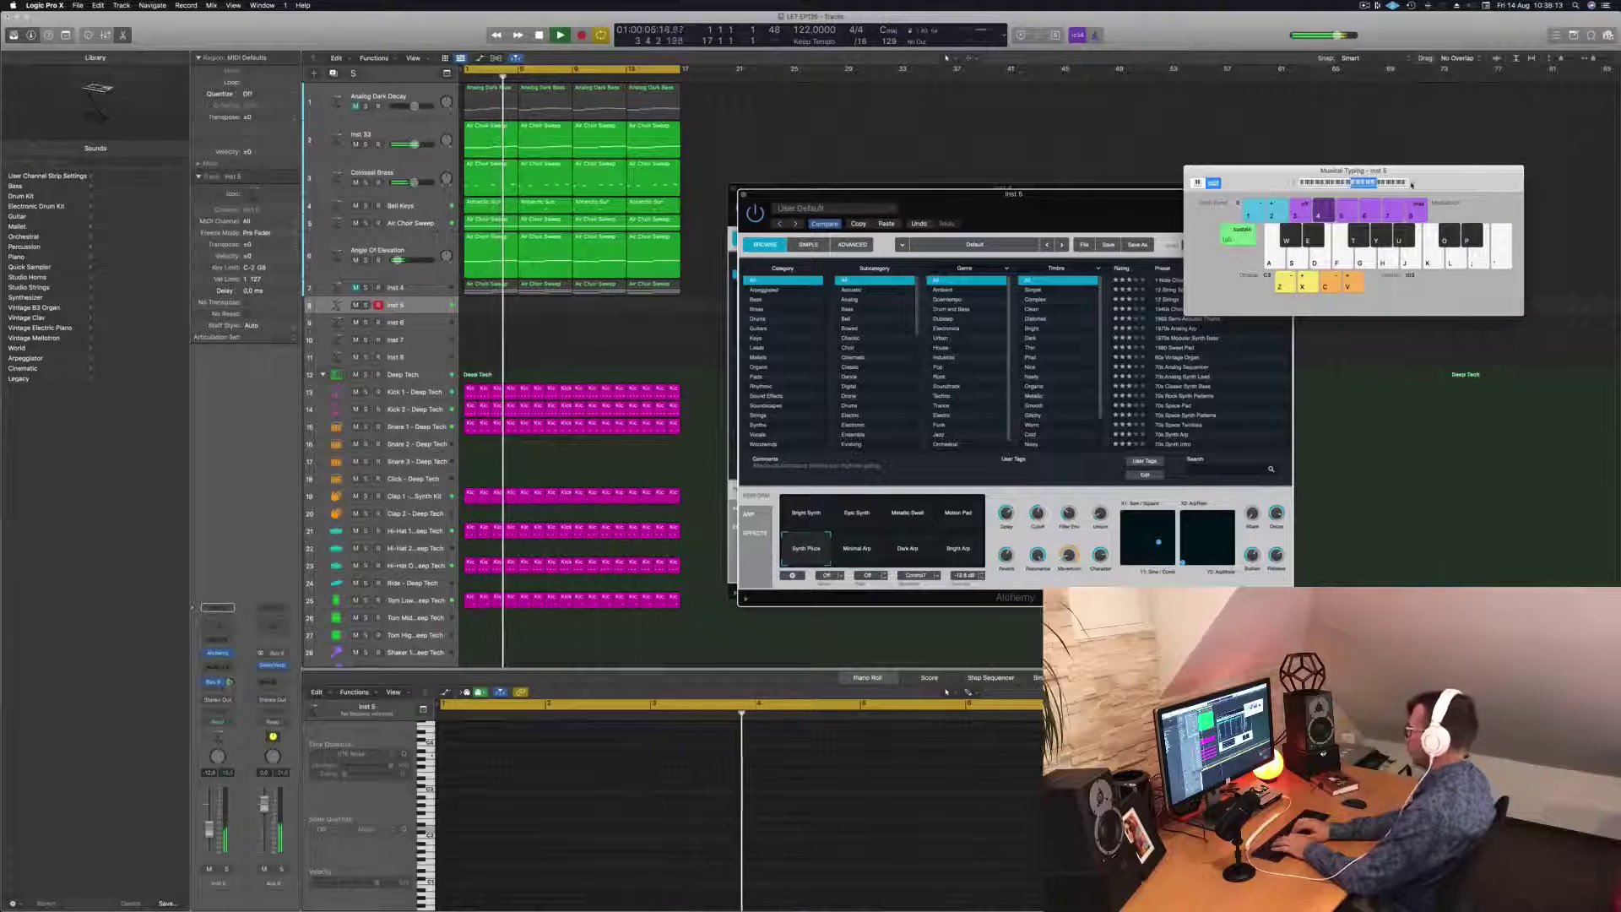
{"action": "key", "text": "r"}
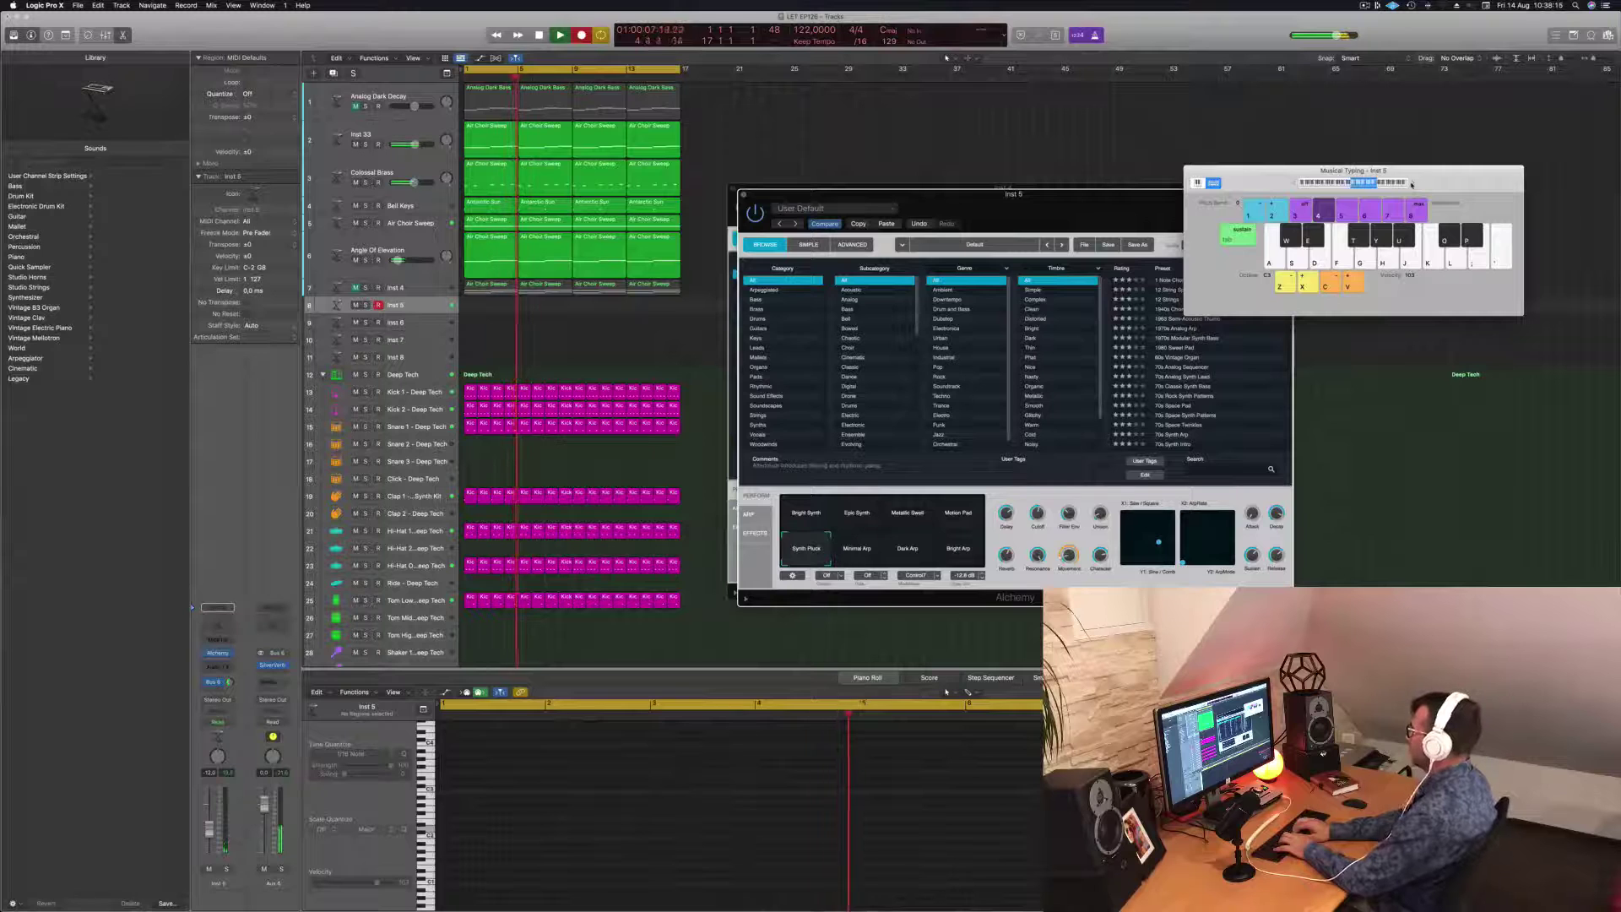
{"action": "key", "text": "p"}
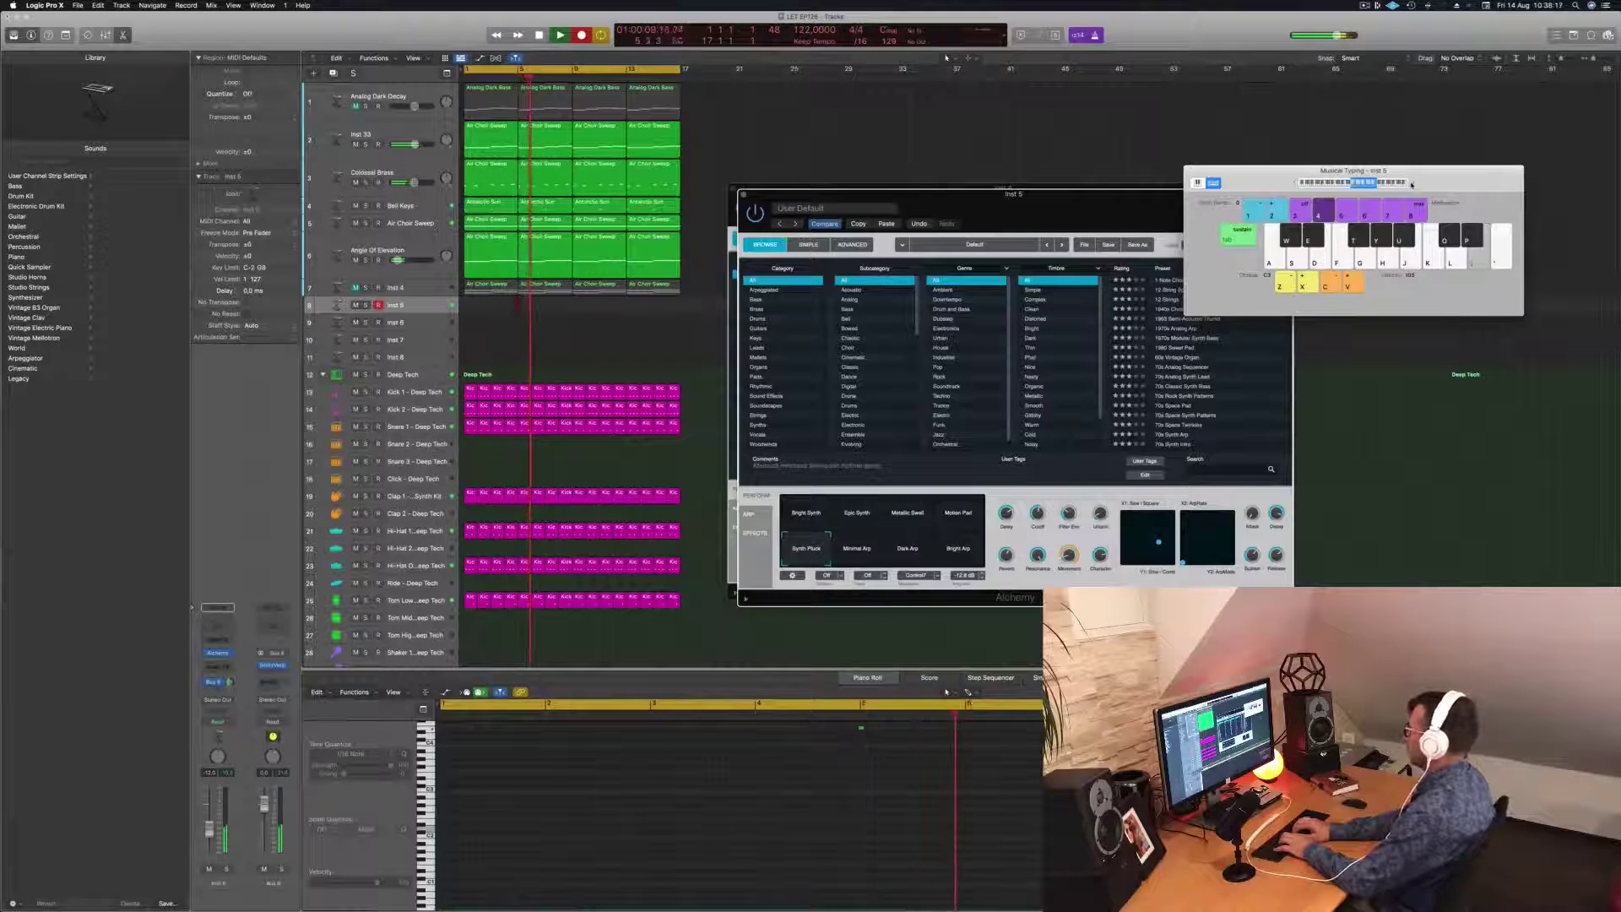
{"action": "key", "text": "o"}
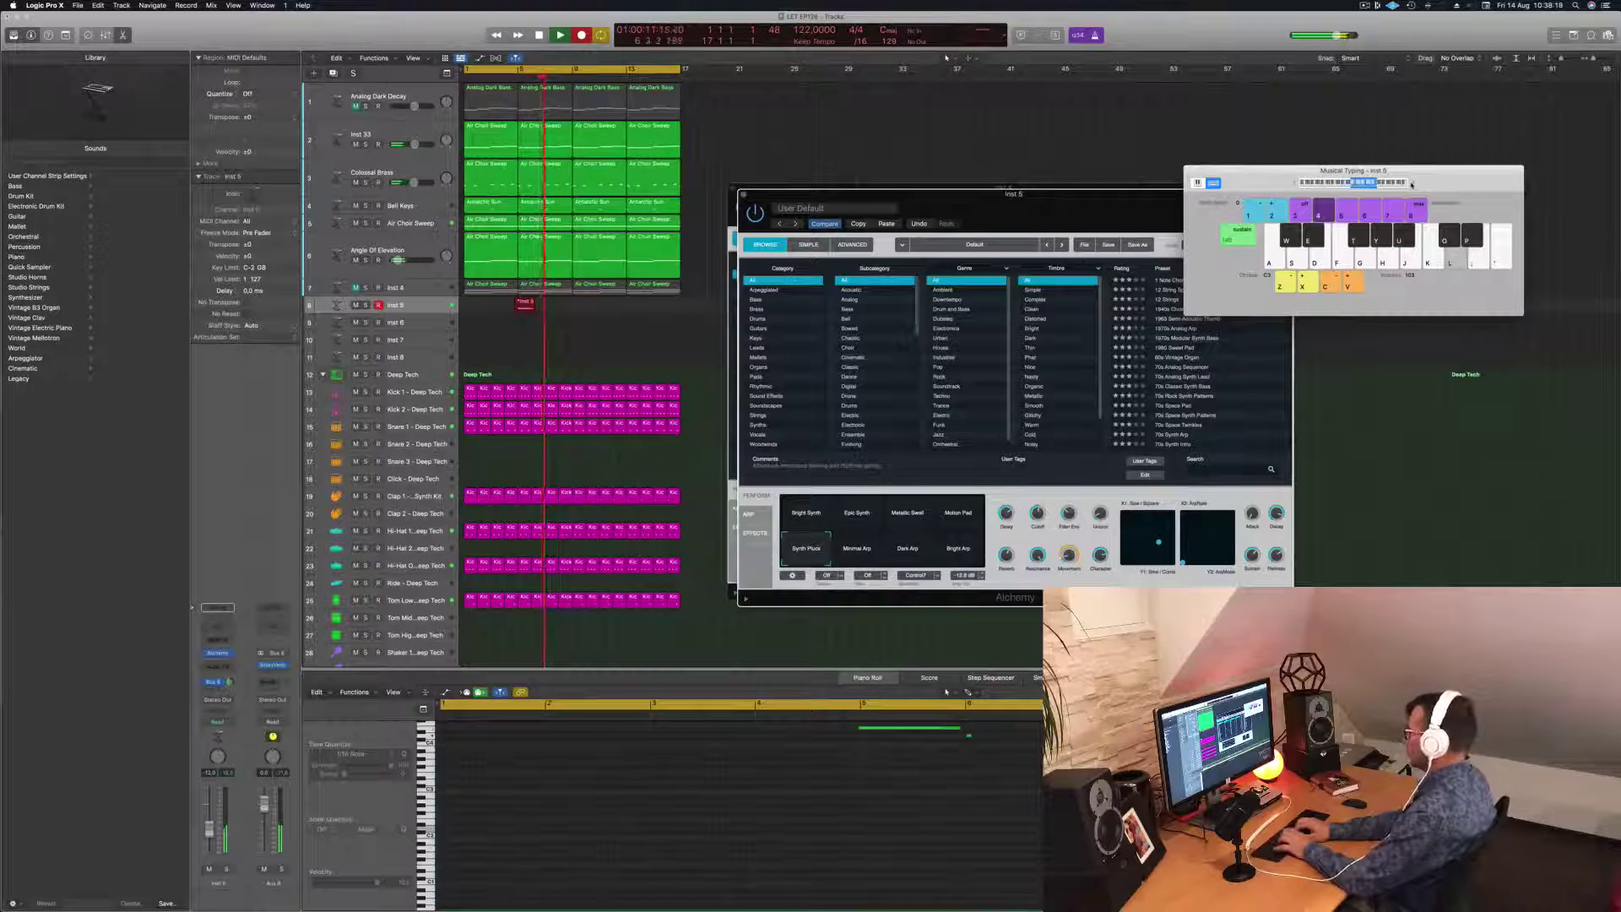
{"action": "key", "text": "h"}
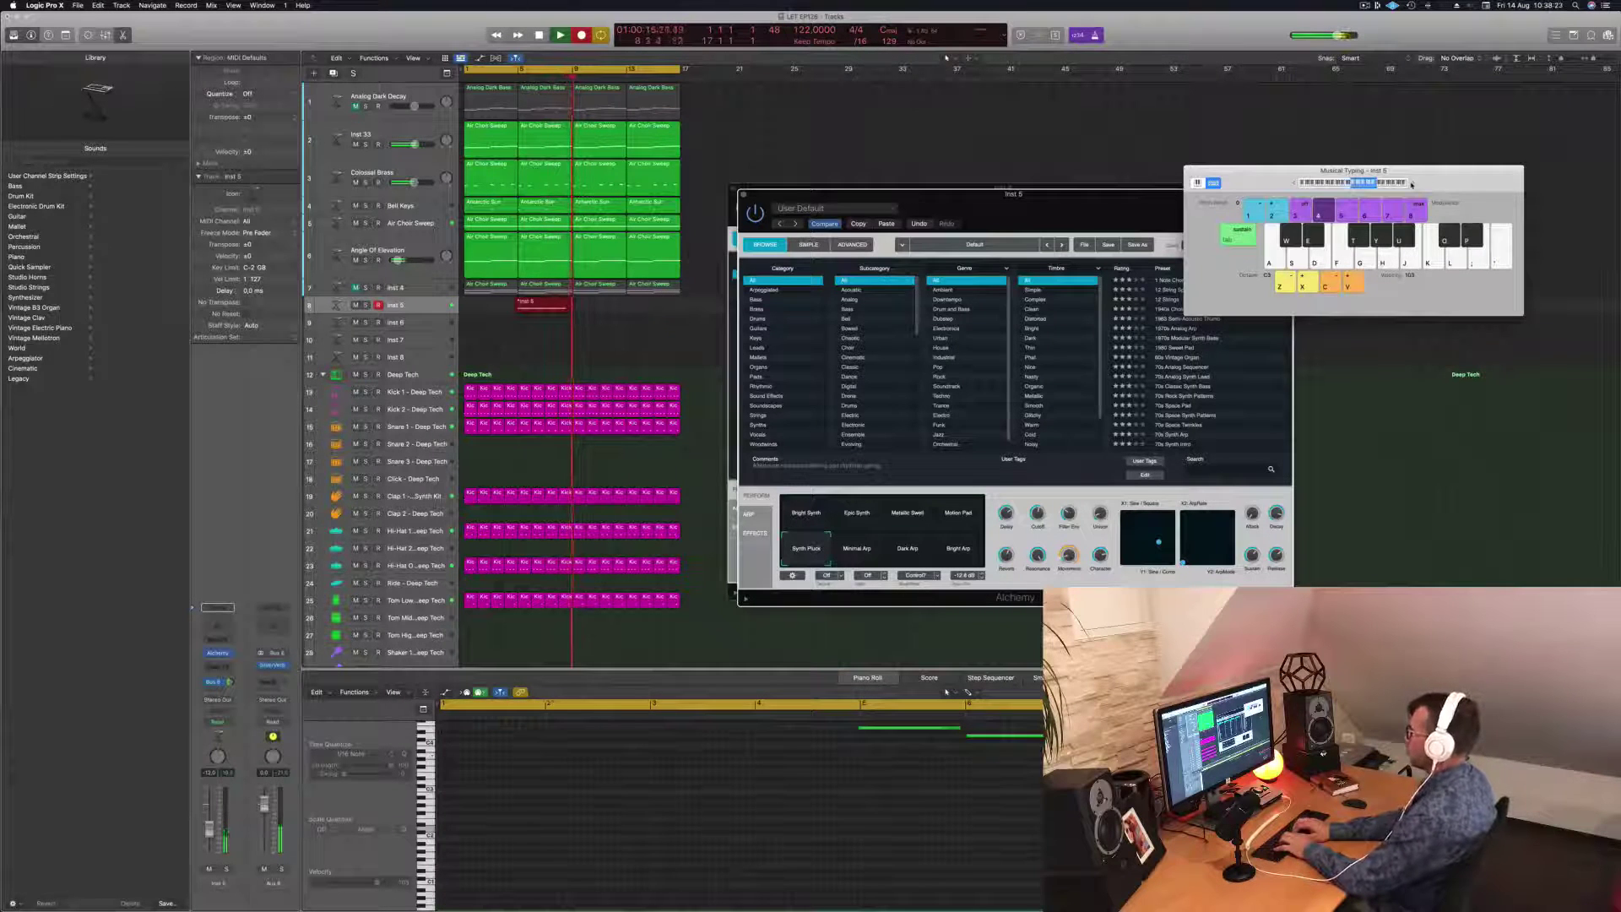
{"action": "key", "text": "semicolon"}
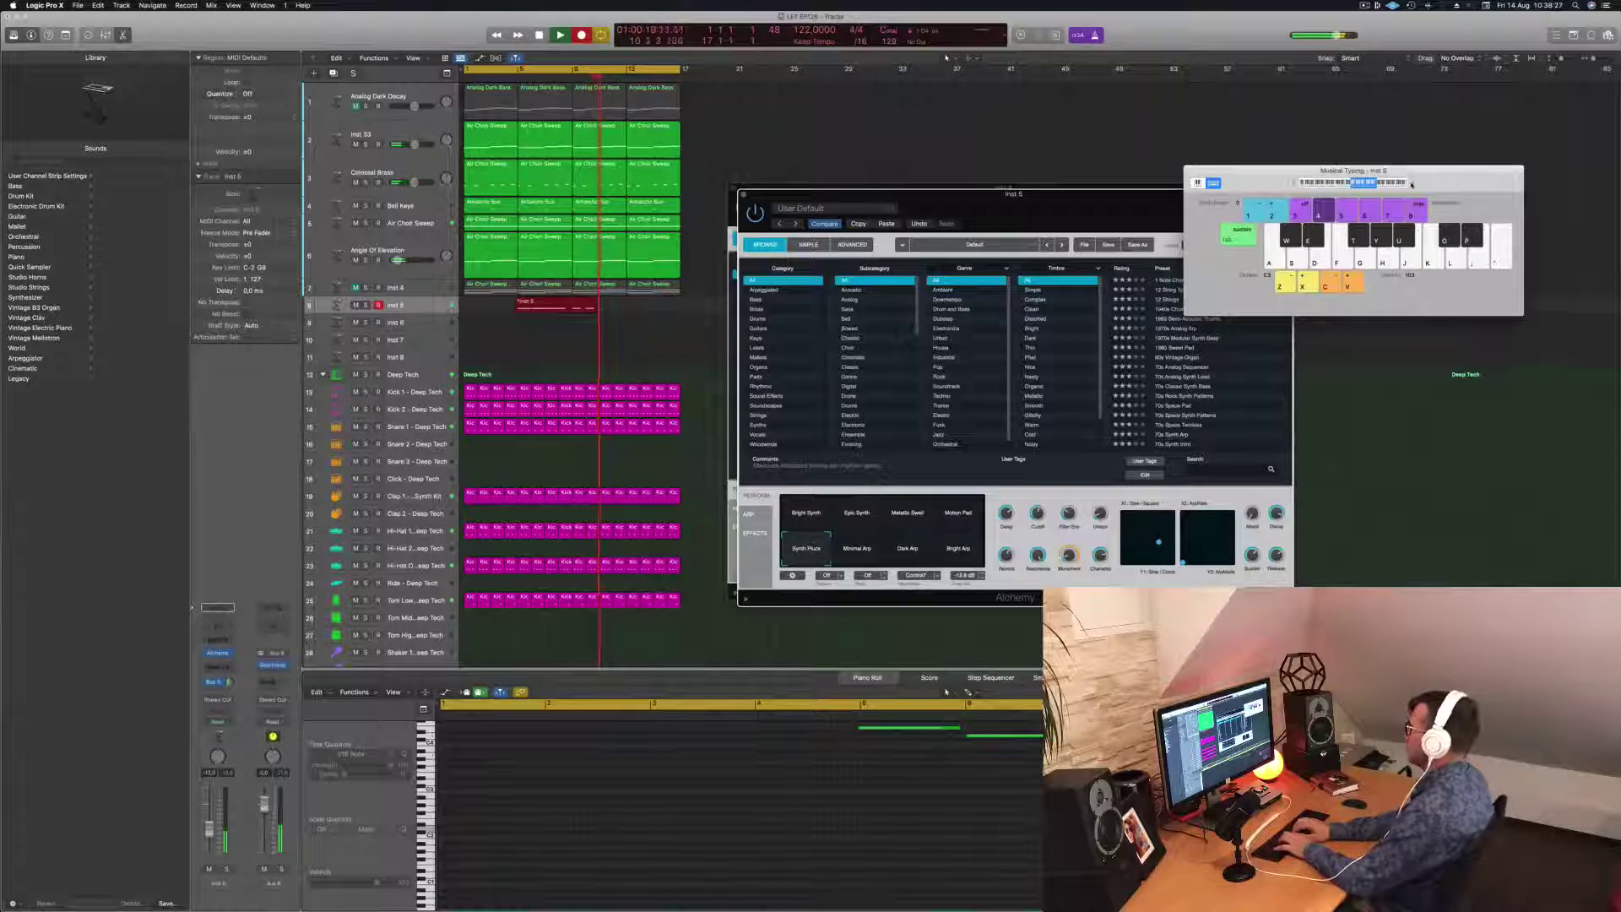
{"action": "key", "text": "h"}
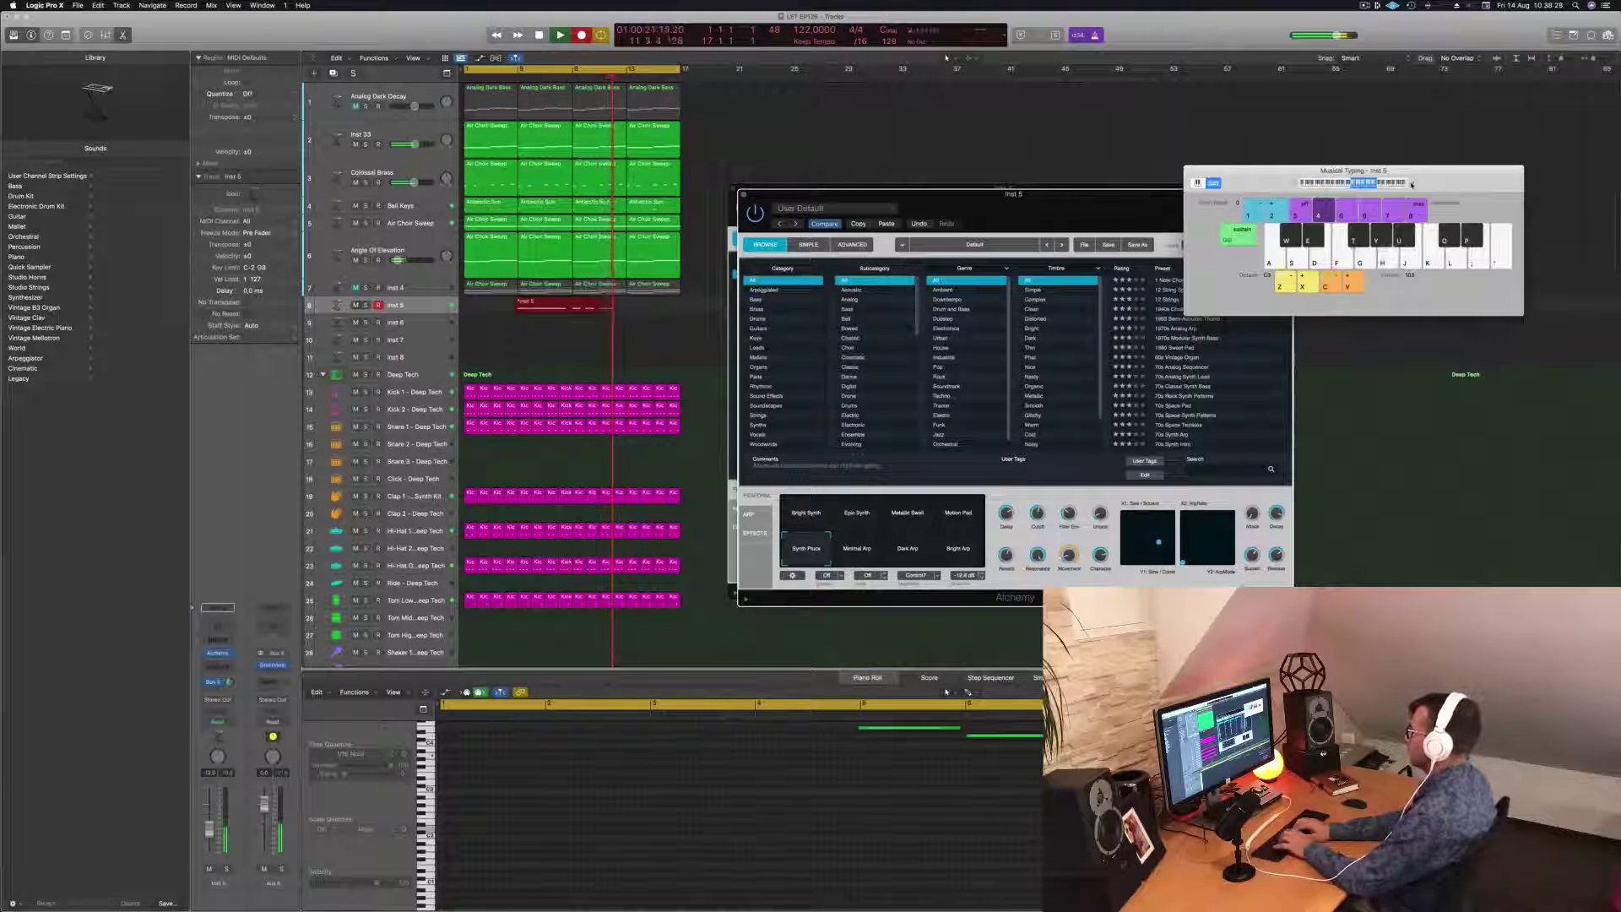
{"action": "key", "text": "f"}
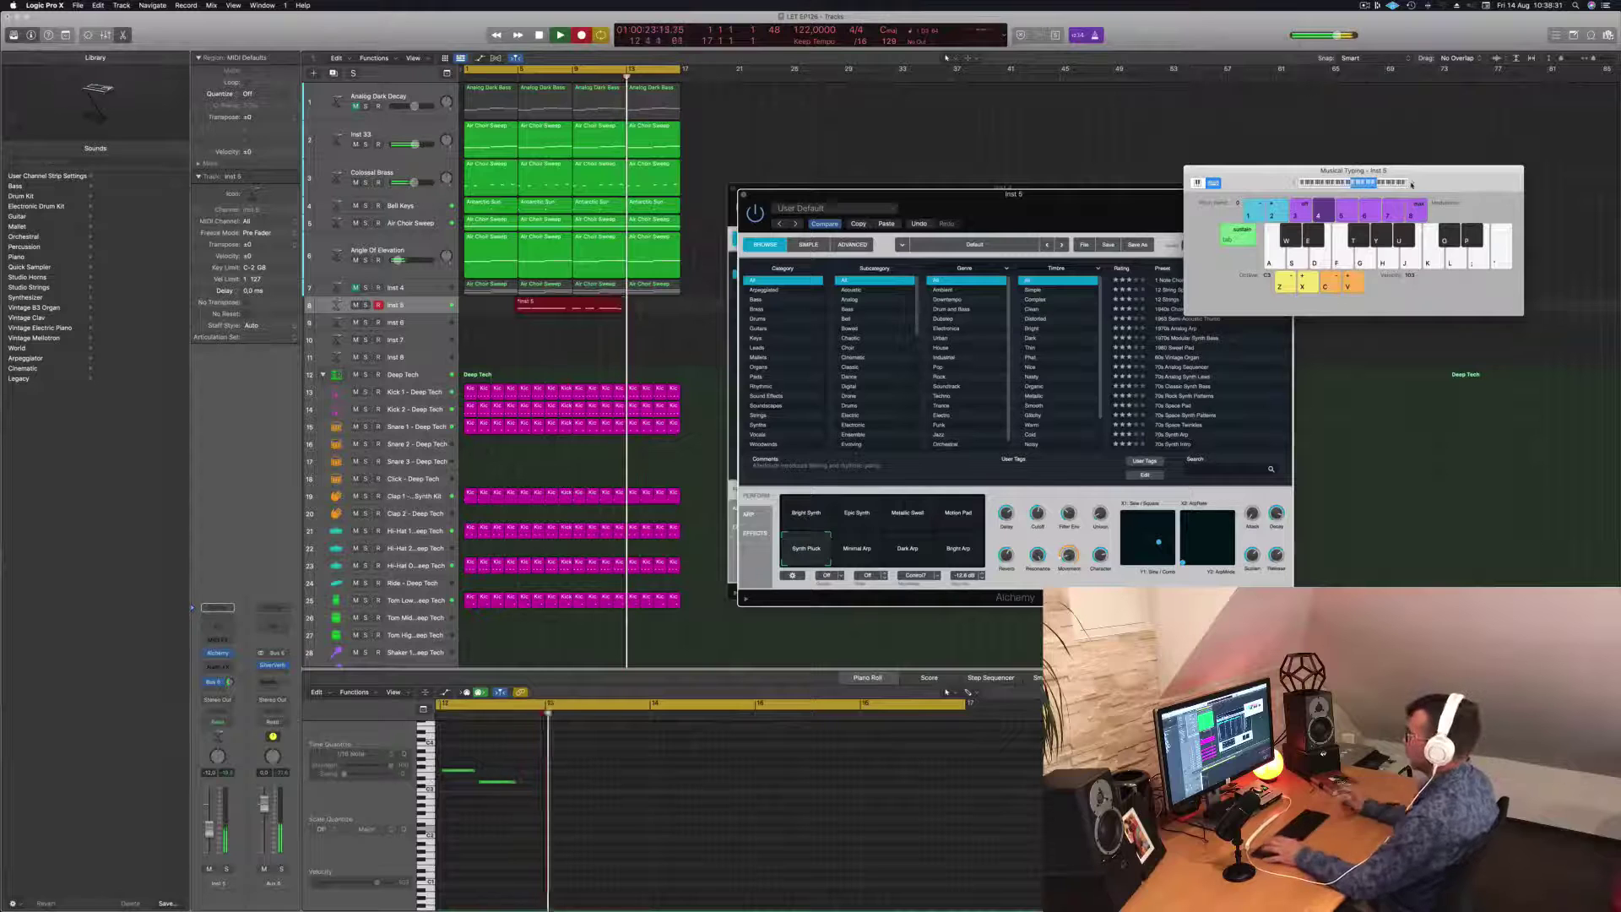
{"action": "key", "text": "space"}
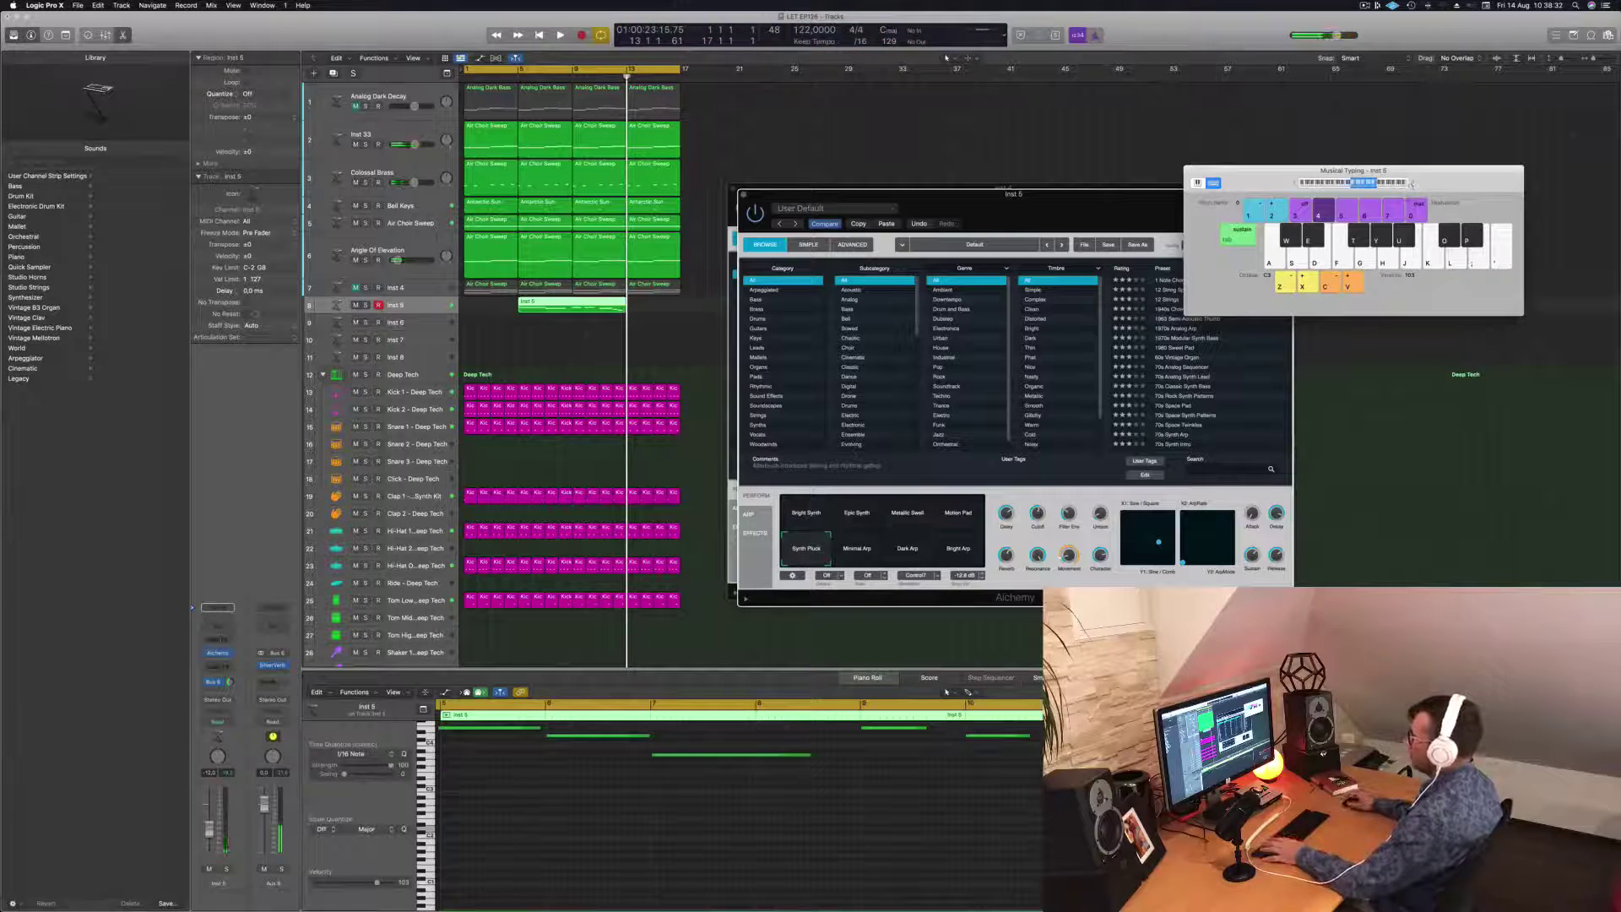
Step: Move the recorded Inst 5 region to bar 1, check it in playback and quantize it to 1/16 notes
{"action": "left_click_drag", "start_coordinate": [575, 301], "coordinate": [533, 297]}
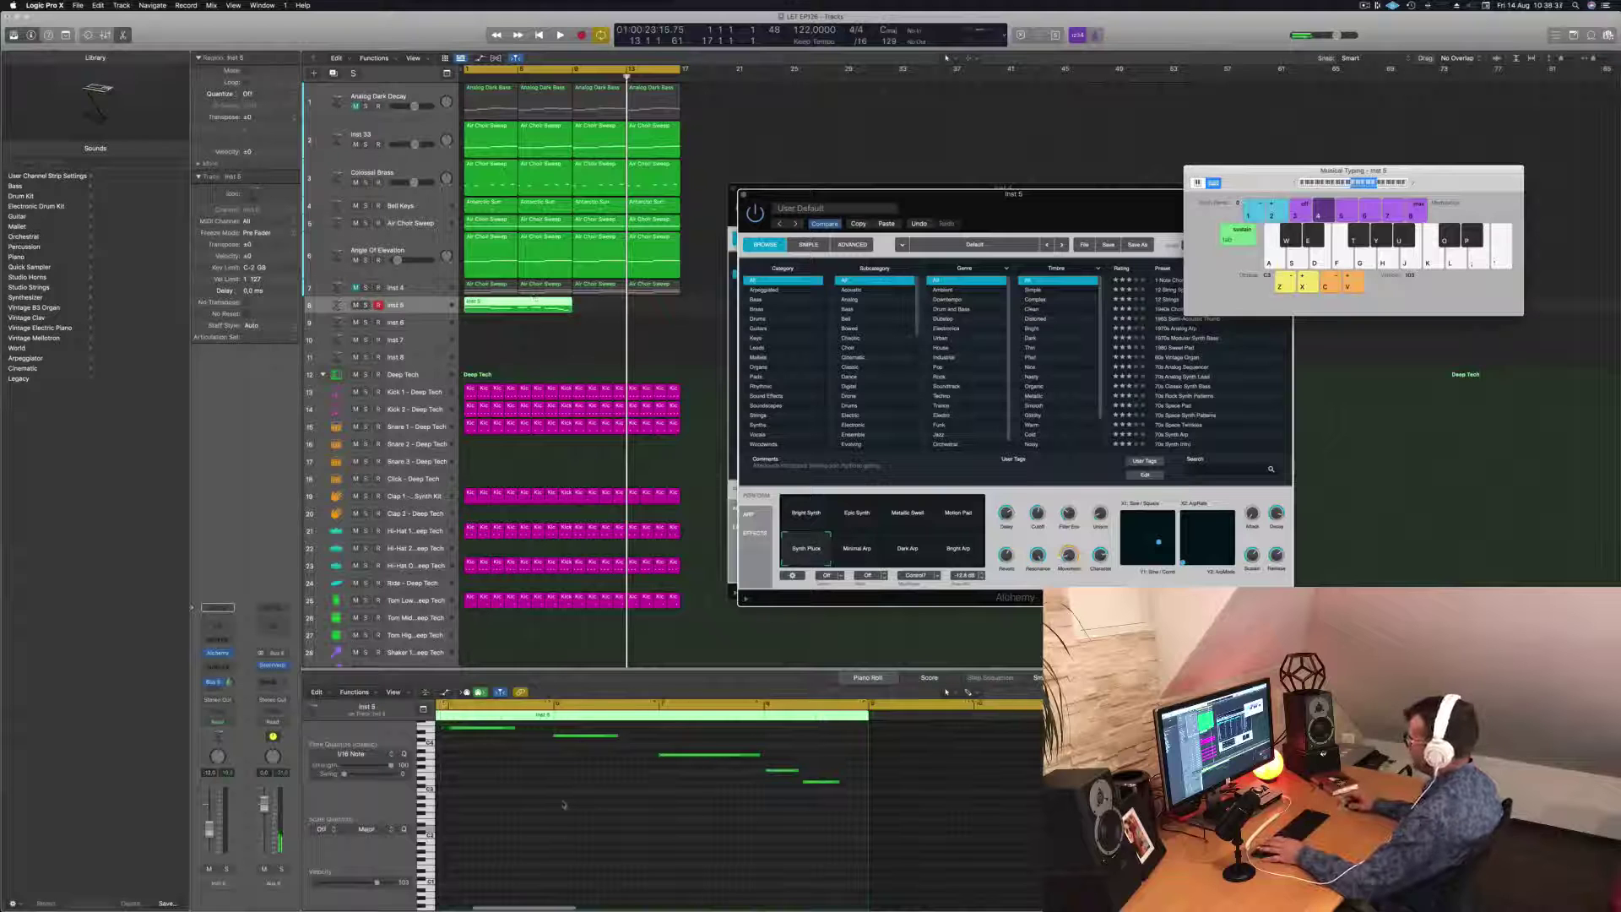
{"action": "key", "text": "Return"}
{"action": "key", "text": "space"}
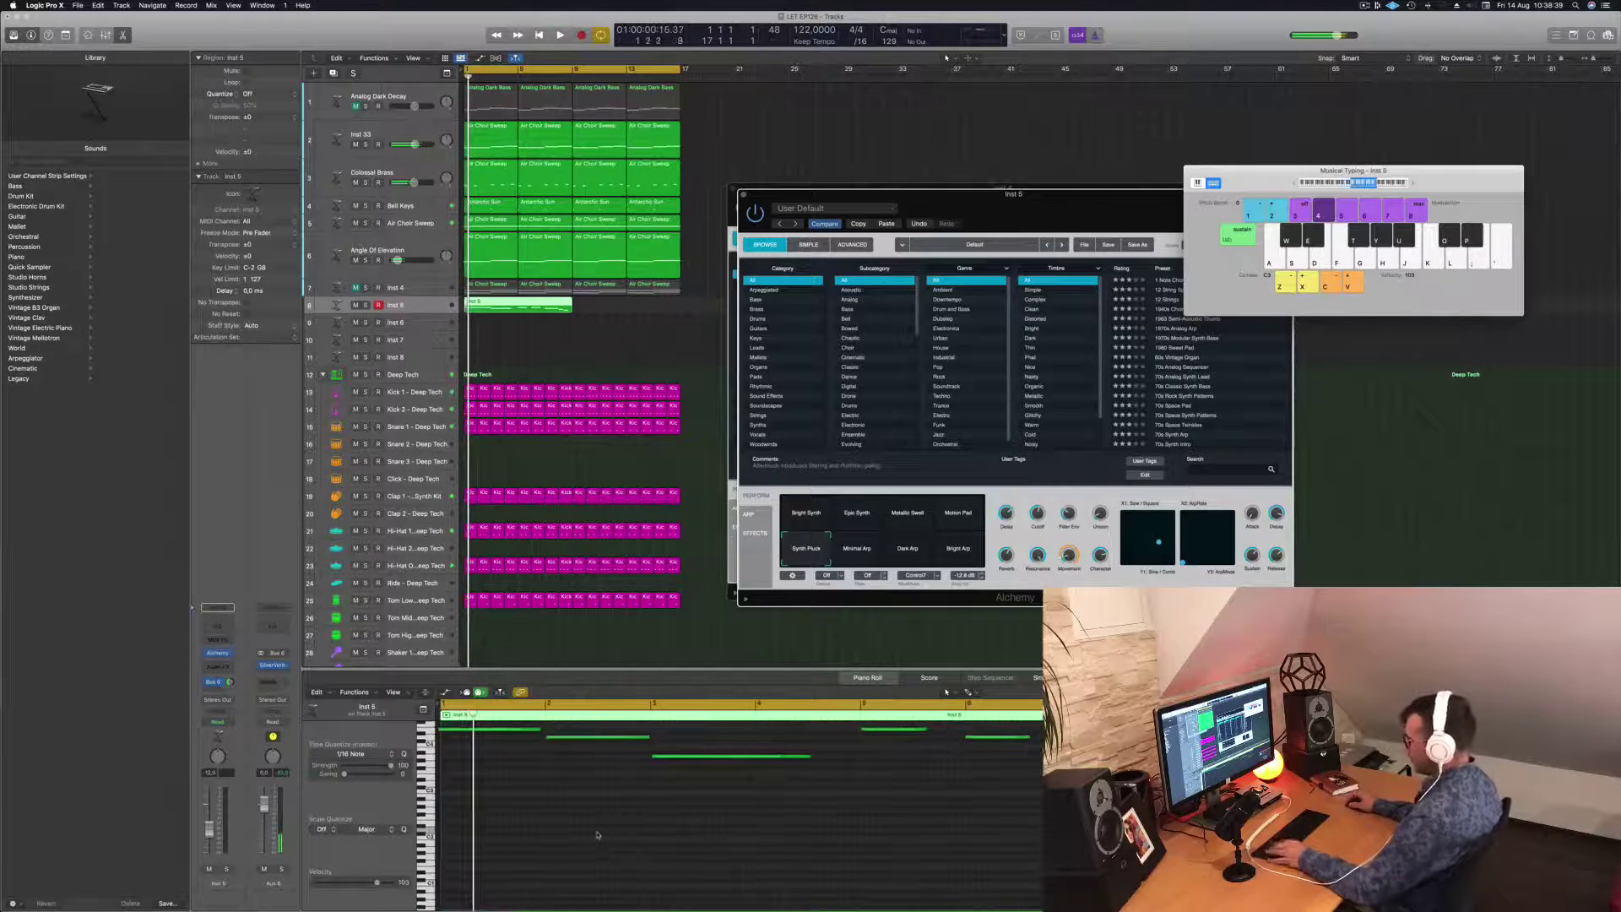
{"action": "left_click", "coordinate": [597, 835]}
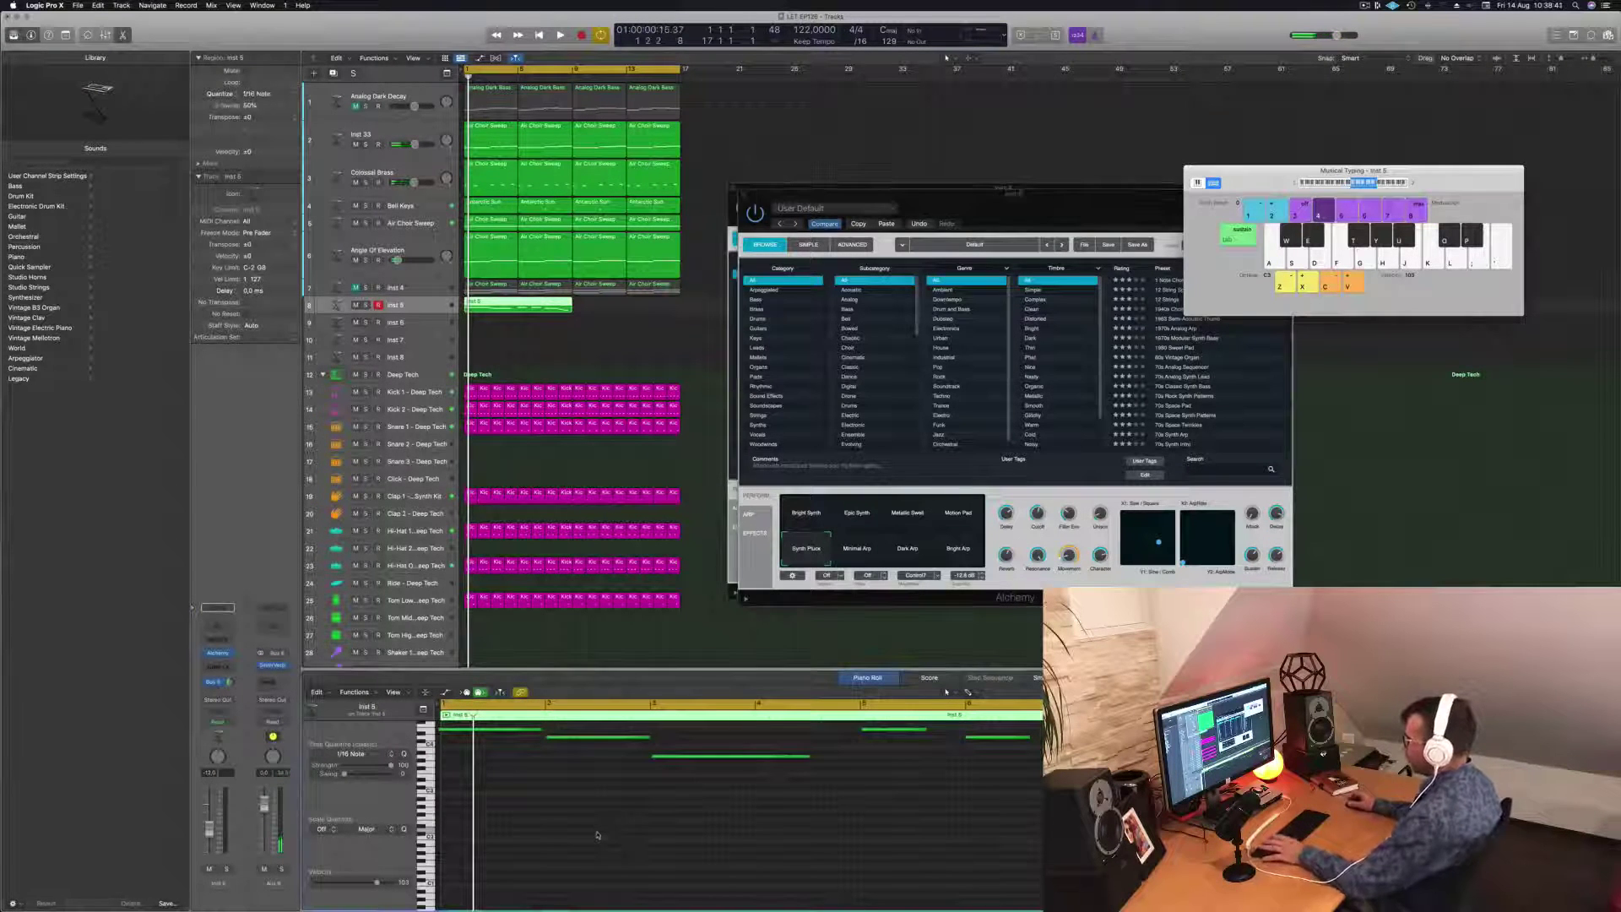
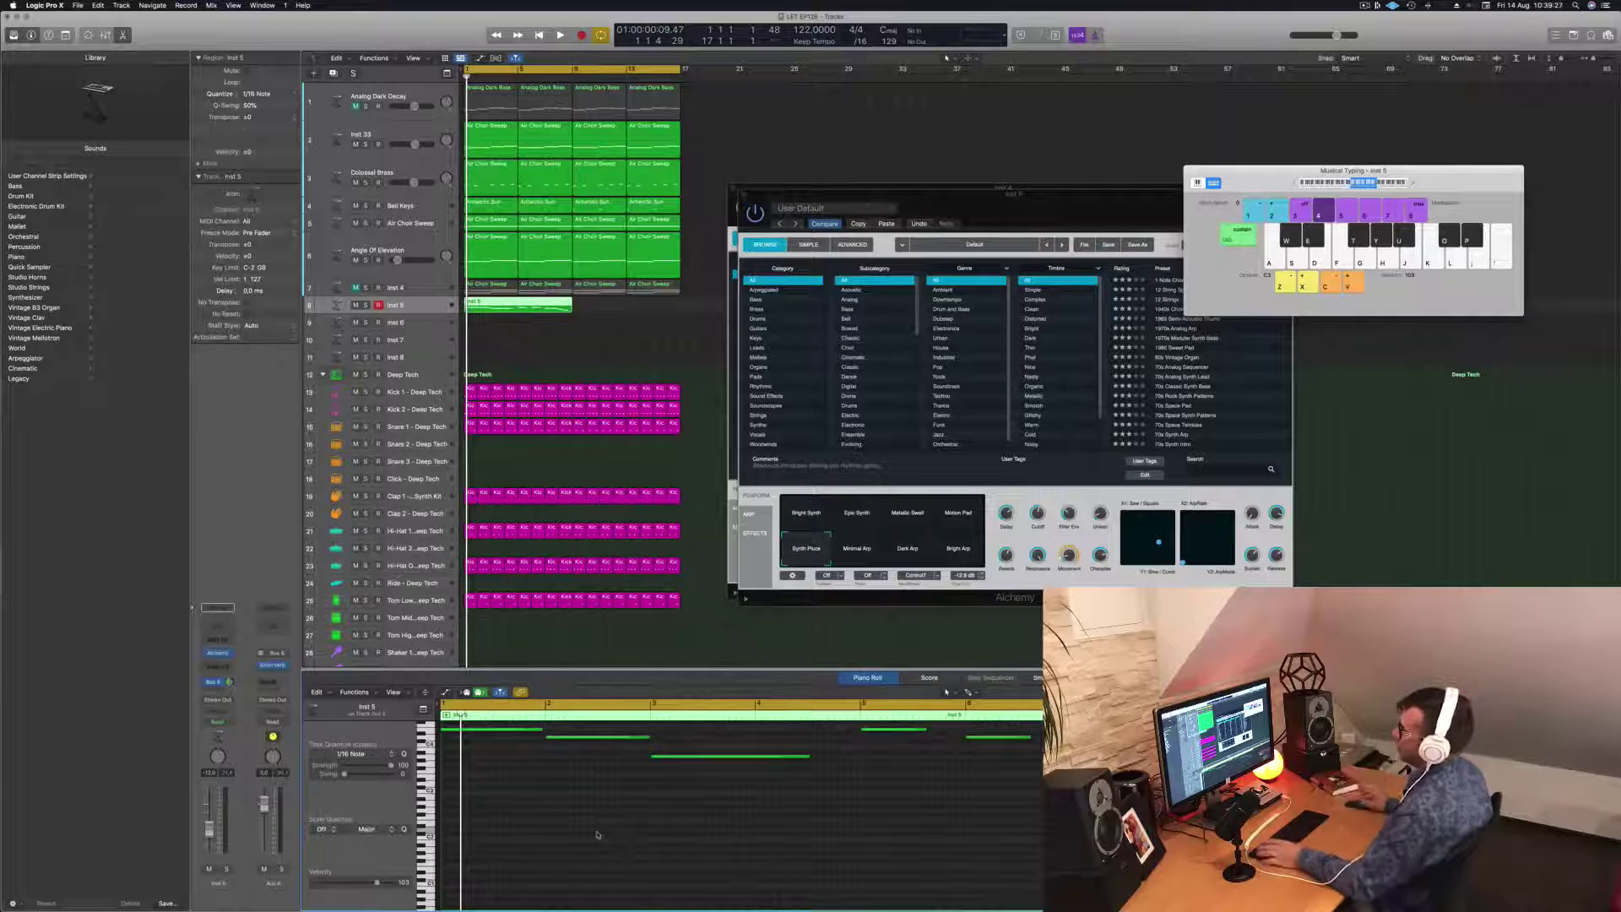
Step: Play back the quantized Inst 5 melody and check its notes in the Piano Roll
{"action": "left_click", "coordinate": [602, 356]}
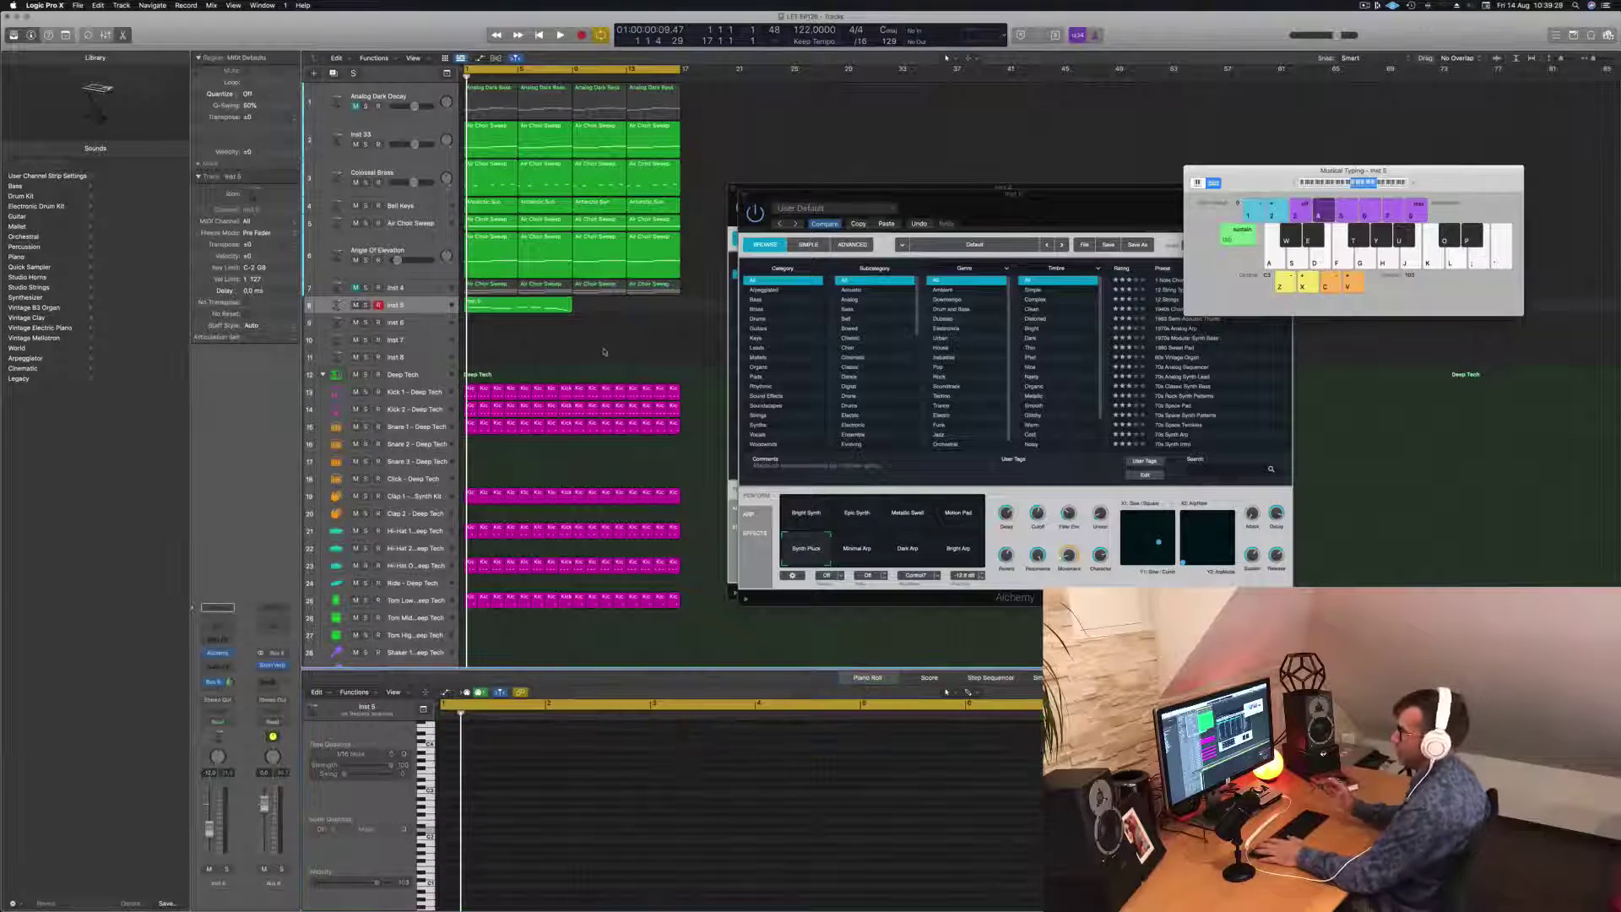
{"action": "key", "text": "space"}
{"action": "left_click", "coordinate": [538, 302]}
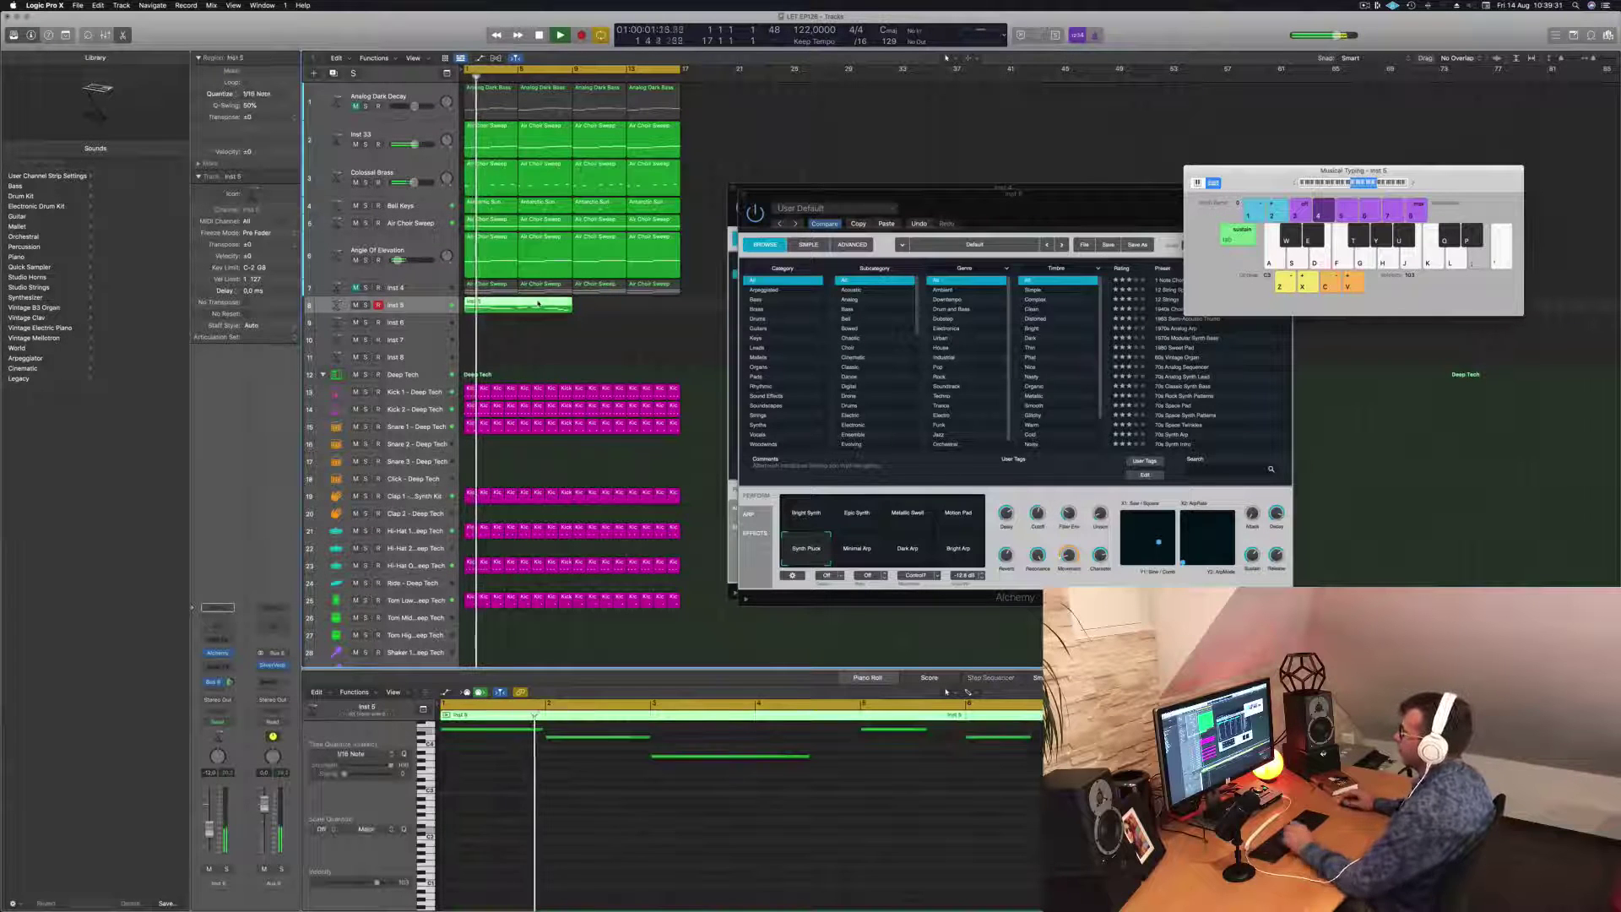
{"action": "left_click", "coordinate": [629, 815]}
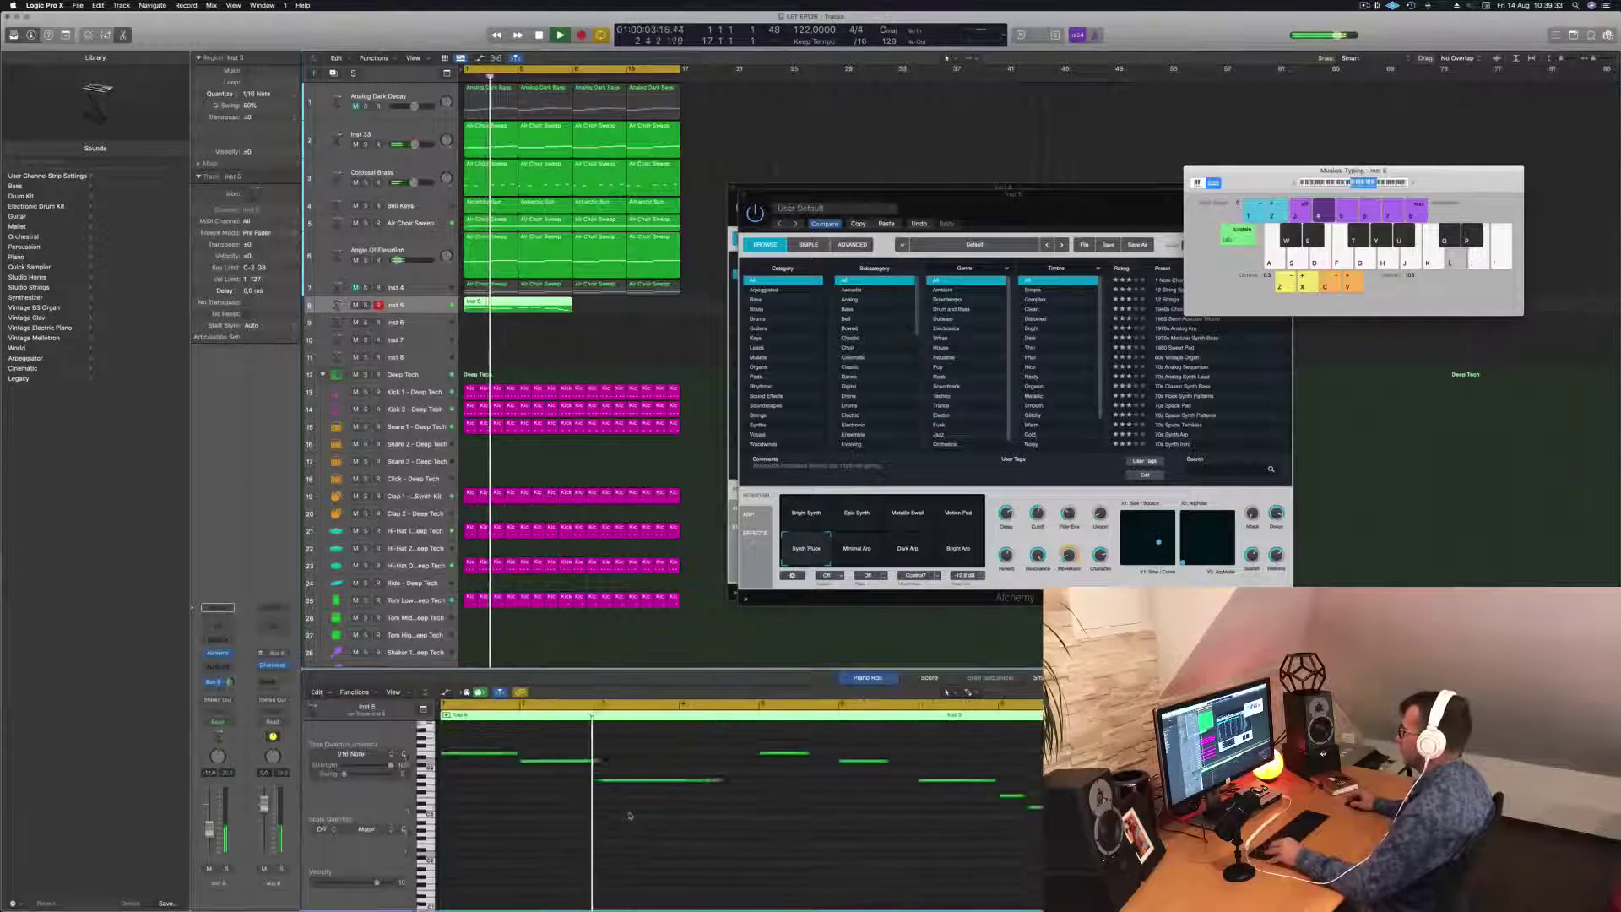
{"action": "key", "text": "space"}
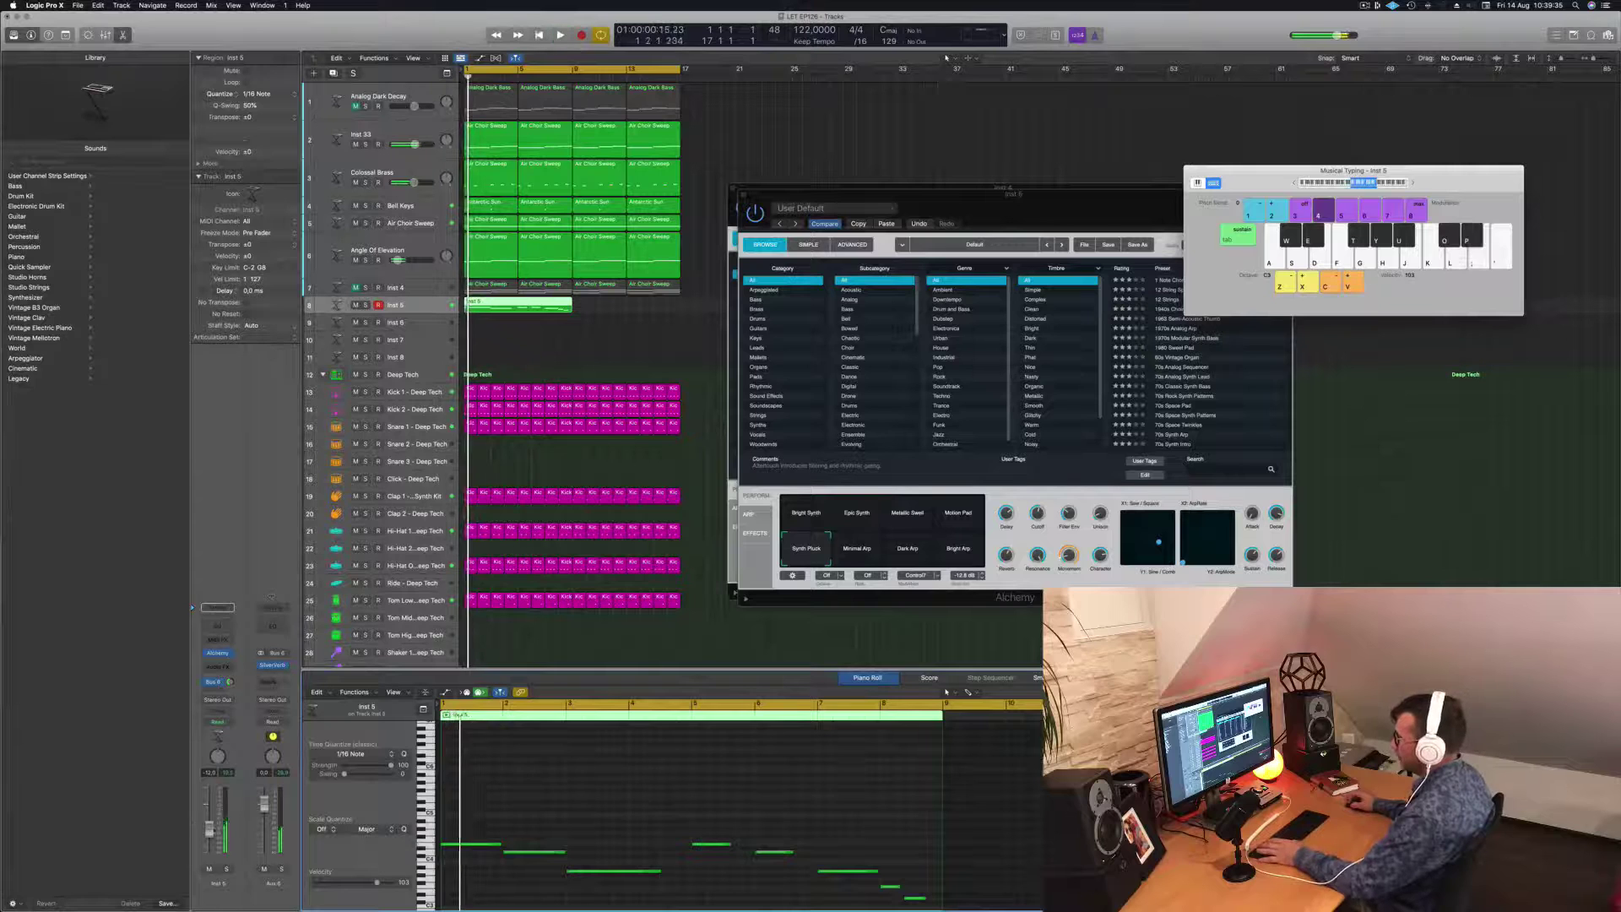
{"action": "key", "text": "space"}
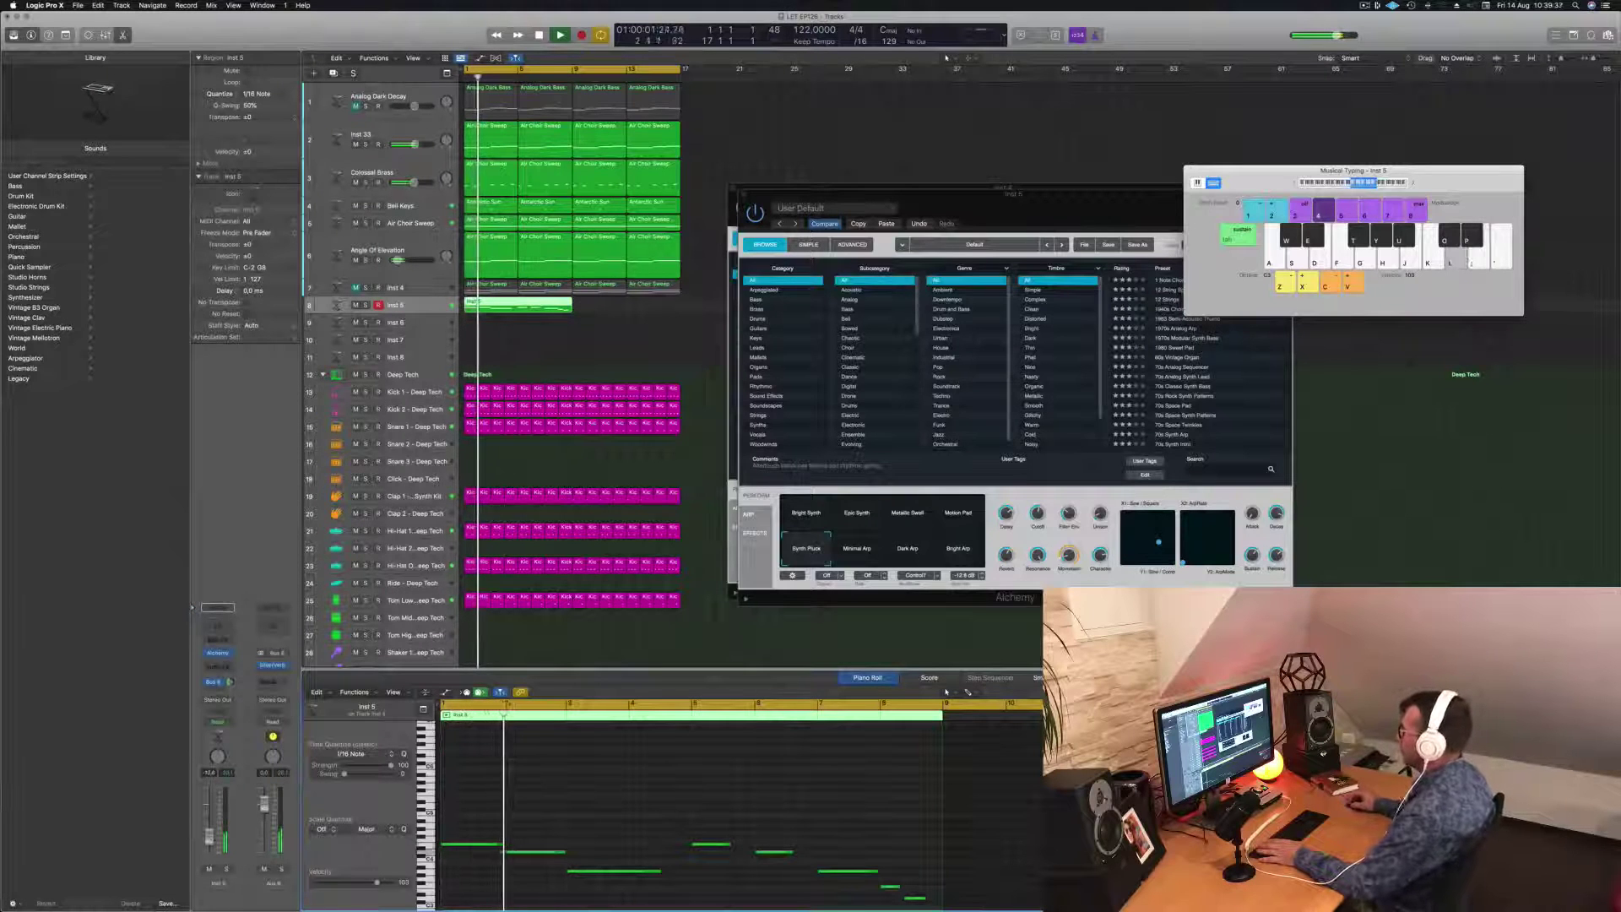
Step: Move the Inst 5 Alchemy window higher above the tracks area and restart playback of the loop
{"action": "left_click_drag", "start_coordinate": [1074, 210], "coordinate": [1305, 125]}
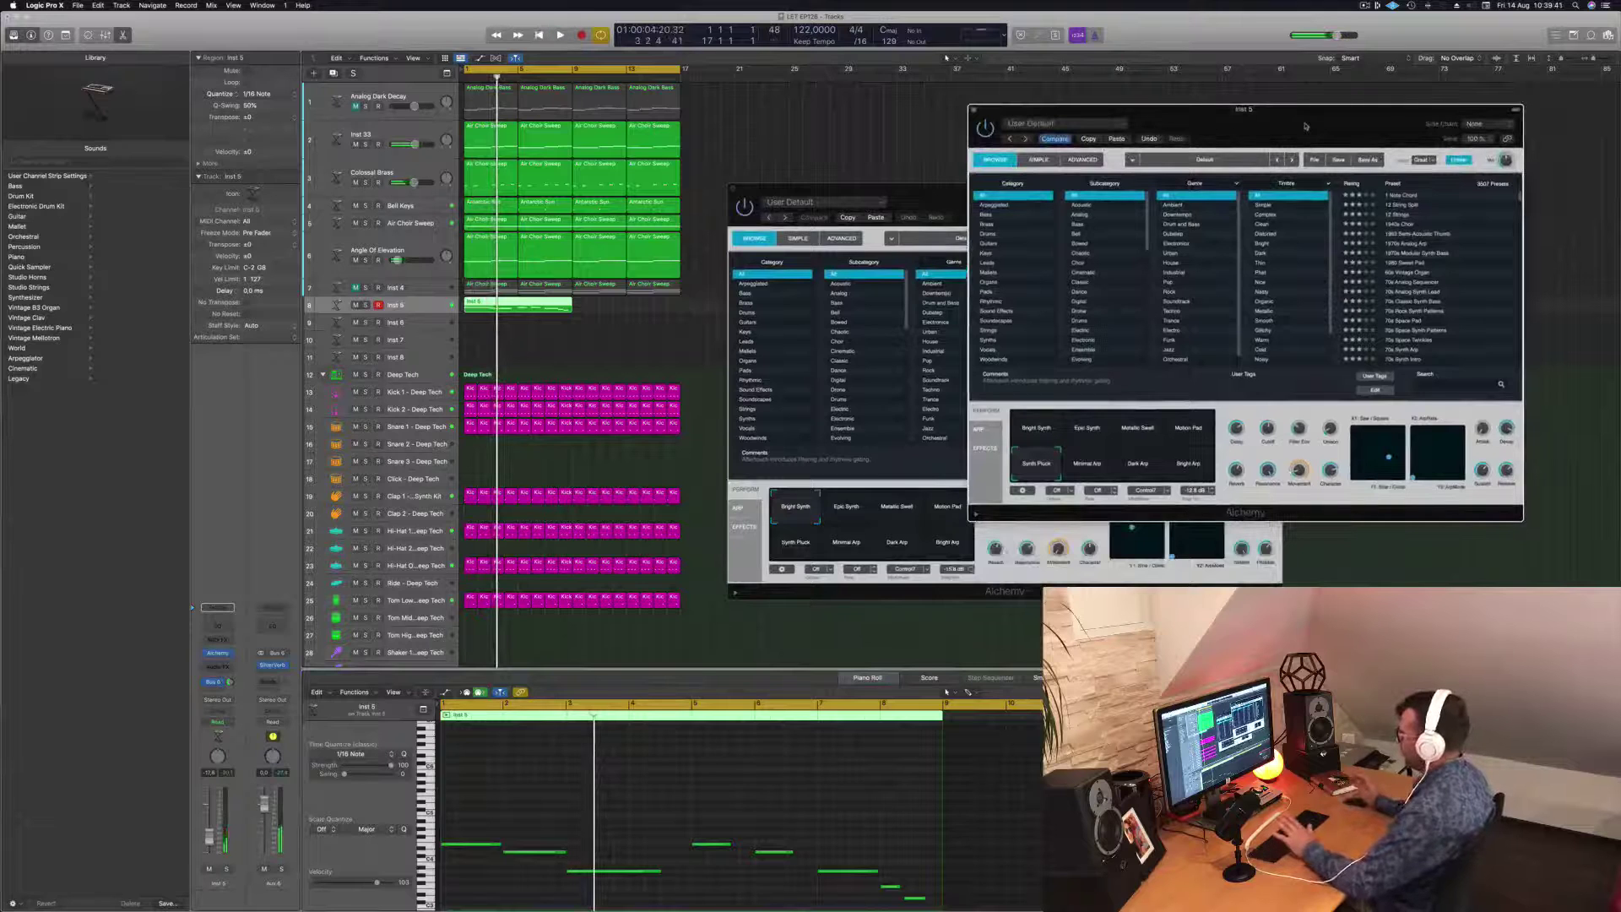
{"action": "left_click_drag", "start_coordinate": [1305, 126], "coordinate": [1079, 127]}
{"action": "key", "text": "space"}
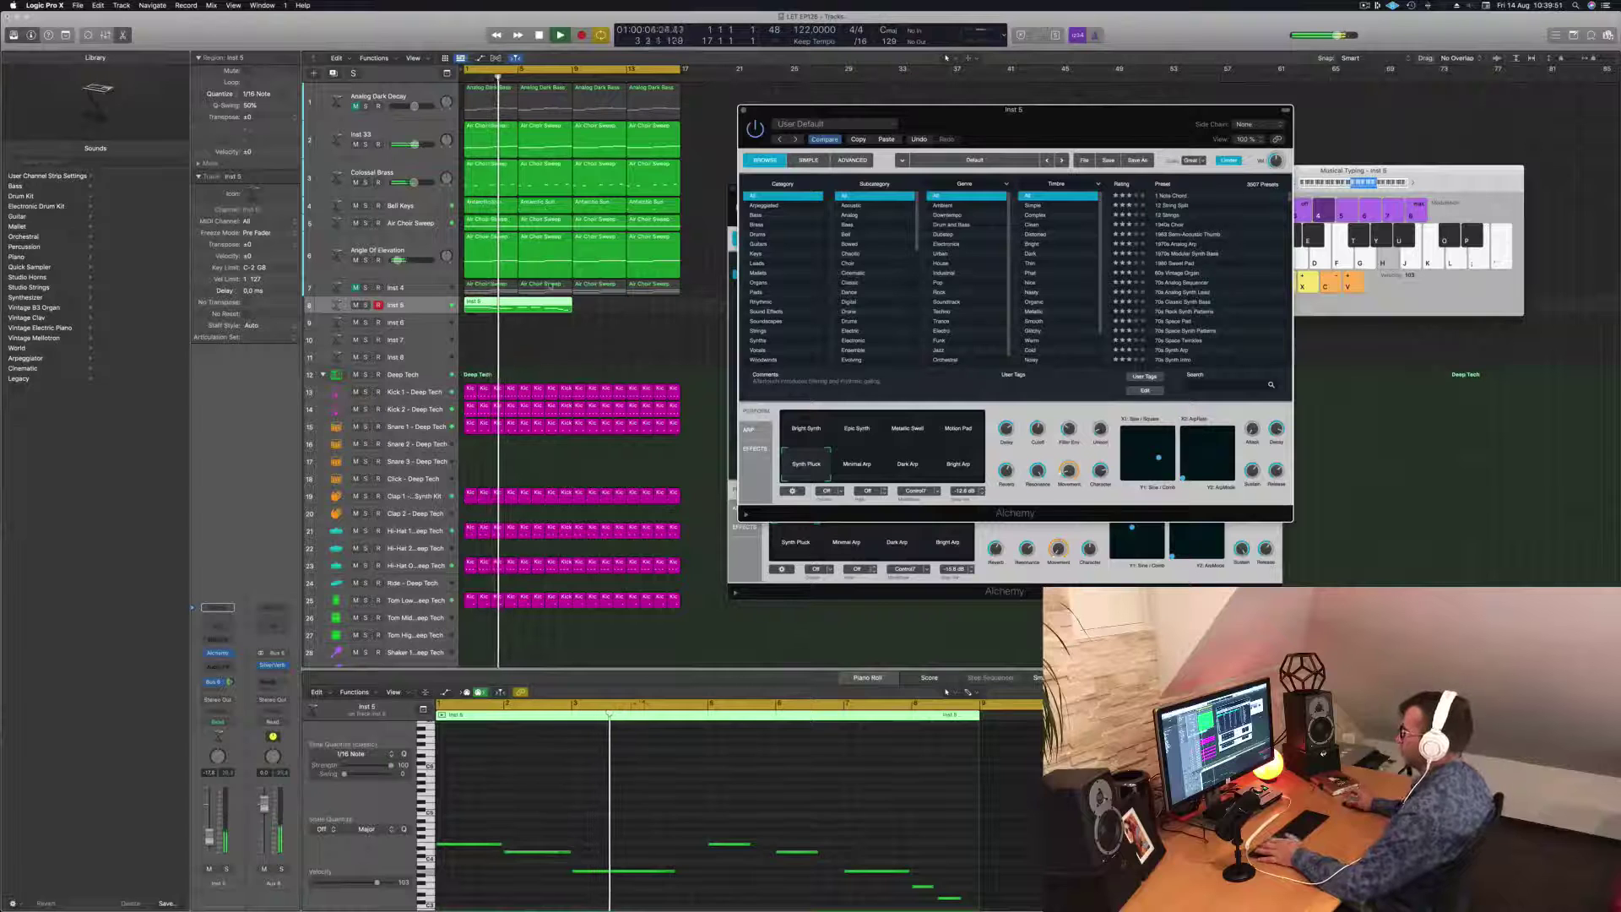
Step: Split the Inst 5 region at bar 5 and delete its second half, keeping only bars 1 to 4
{"action": "left_click", "coordinate": [493, 173]}
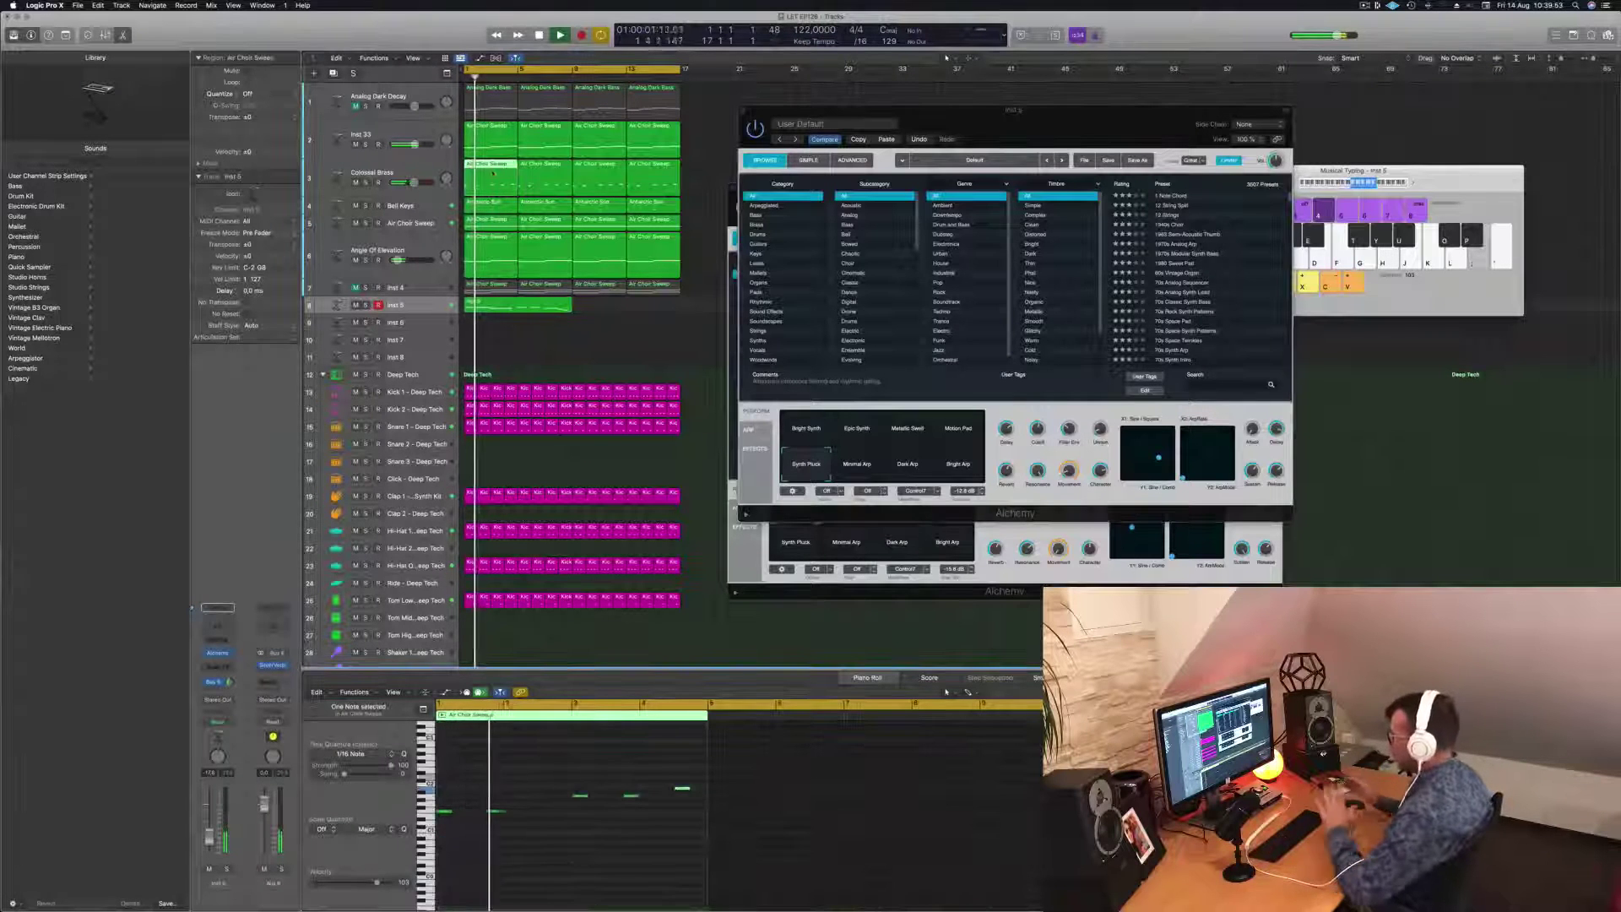
{"action": "key", "text": "Return"}
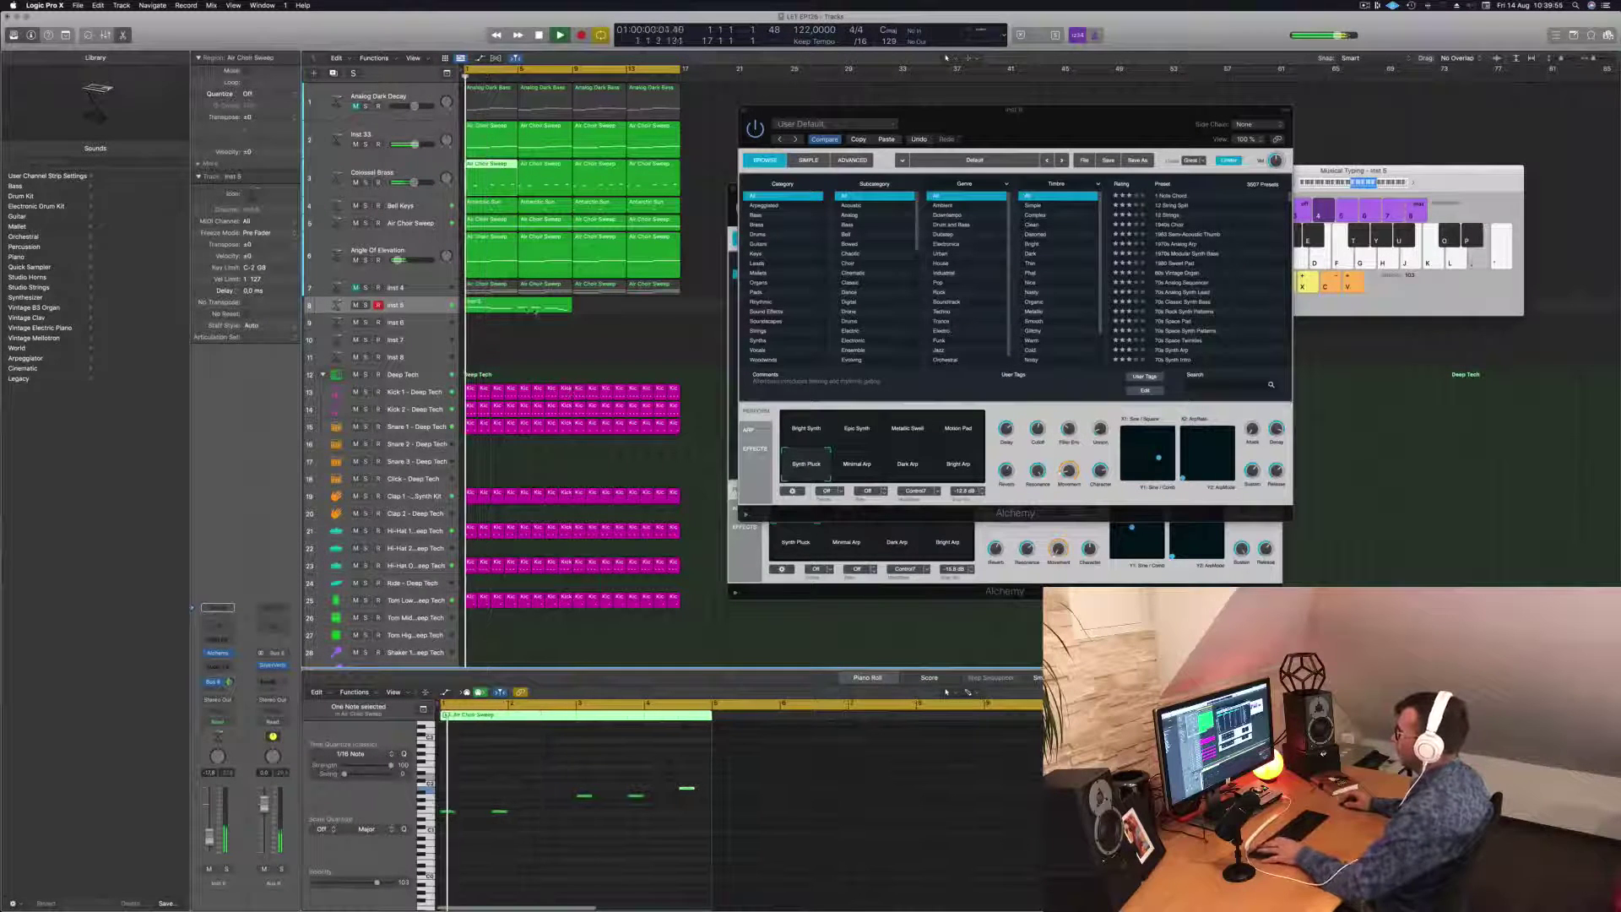
{"action": "left_click", "coordinate": [518, 305]}
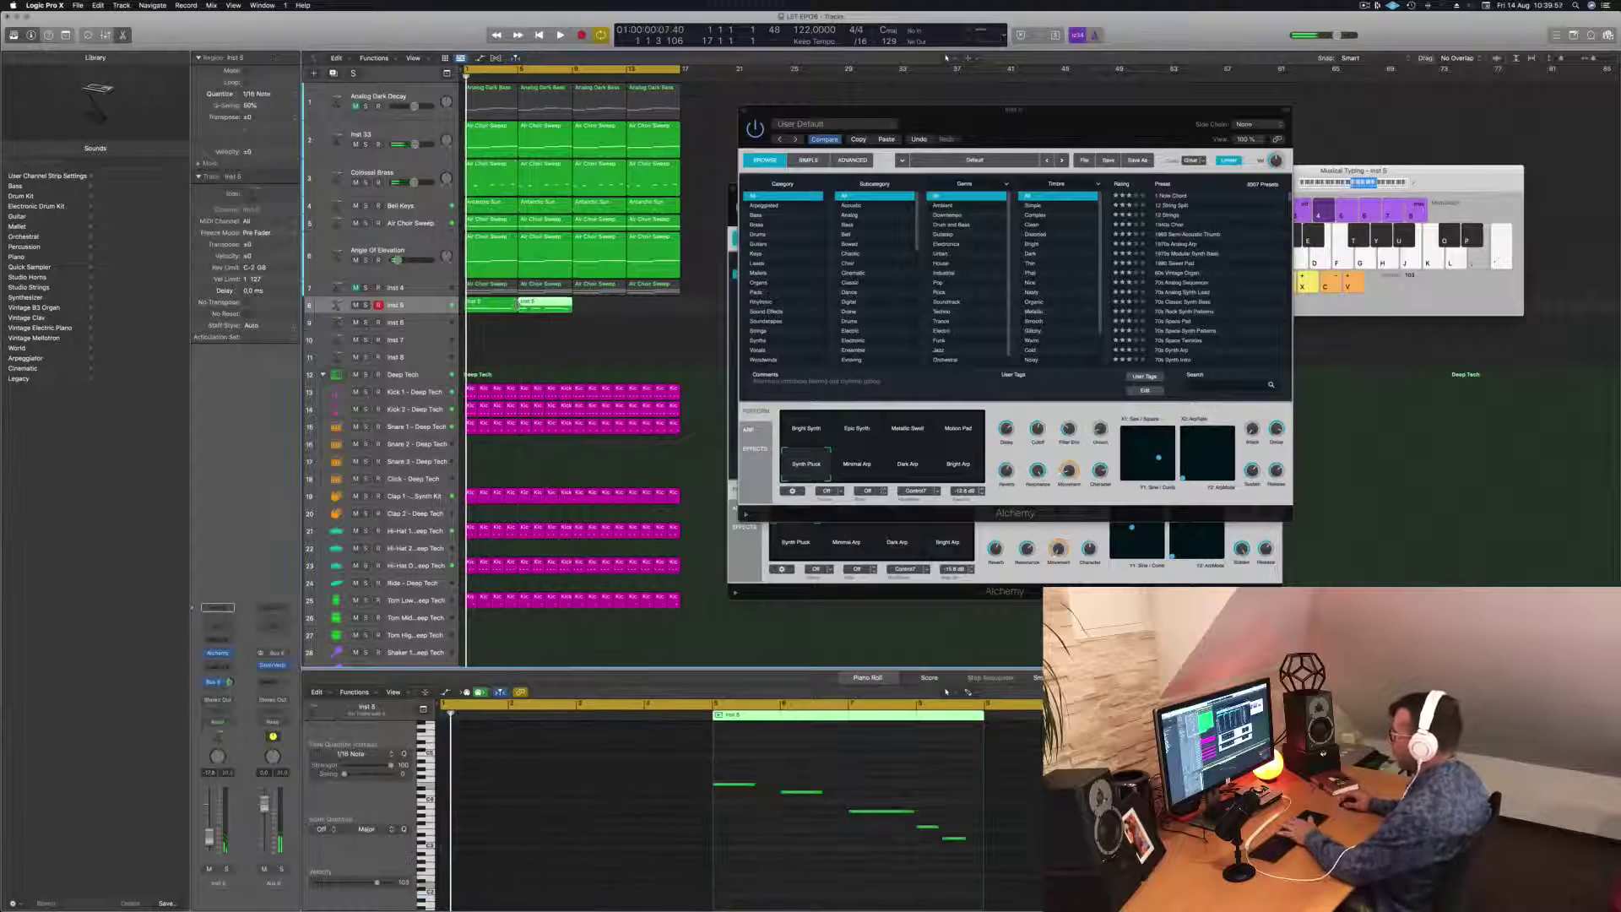
{"action": "key", "text": "Delete"}
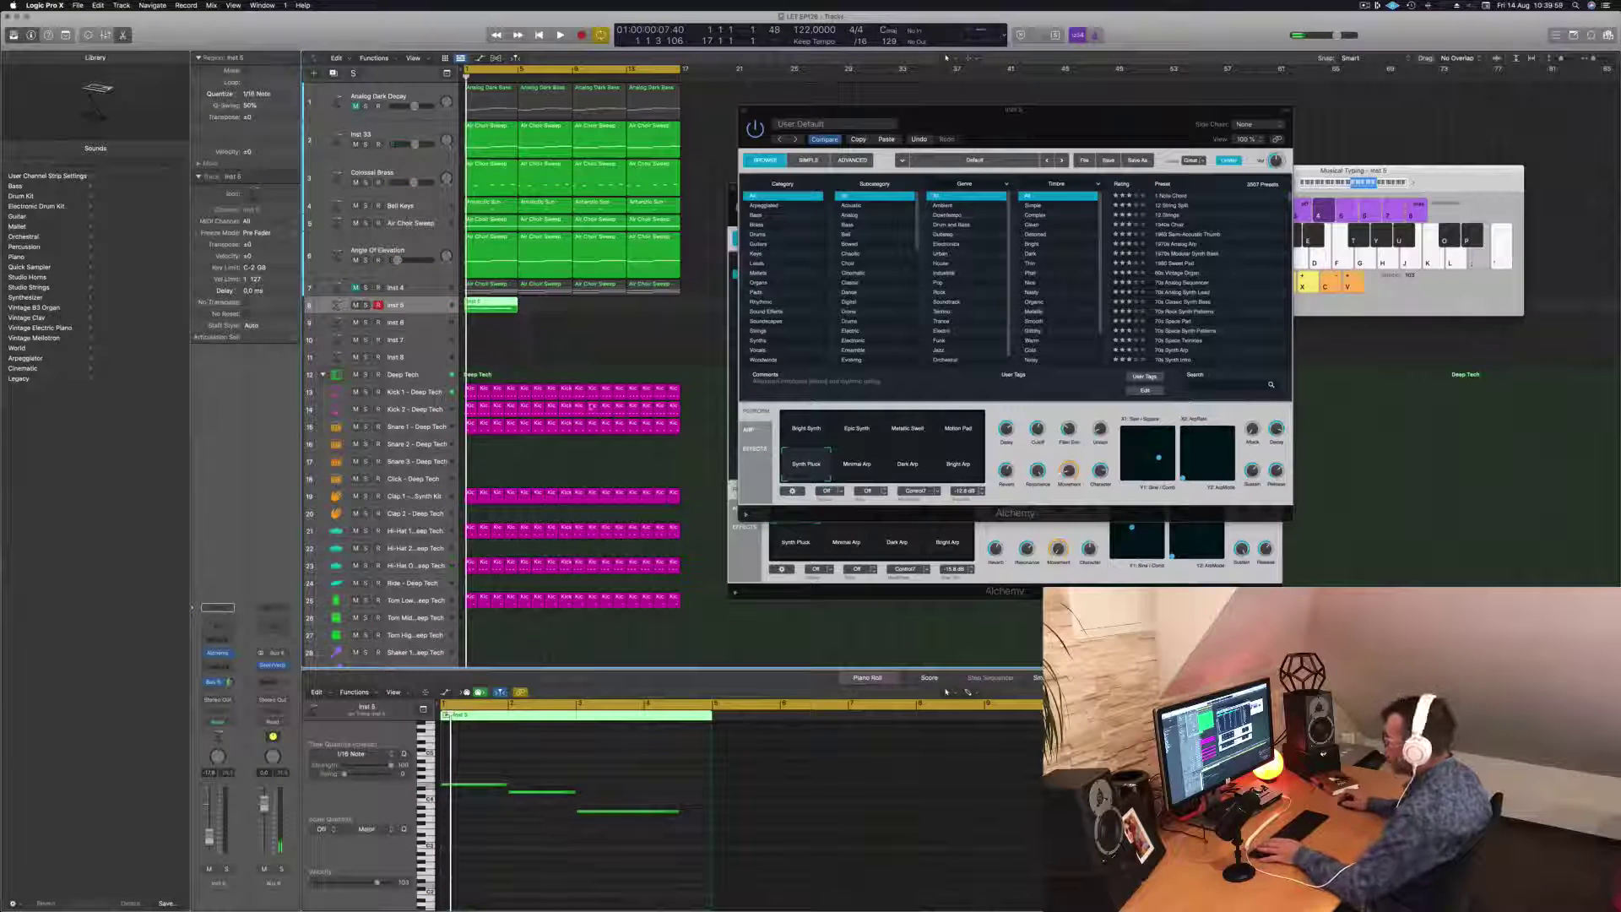
Step: Compare the Inst 5 melody with the Colossal Brass region and shorten its last note to end at bar 4
{"action": "left_click", "coordinate": [496, 185]}
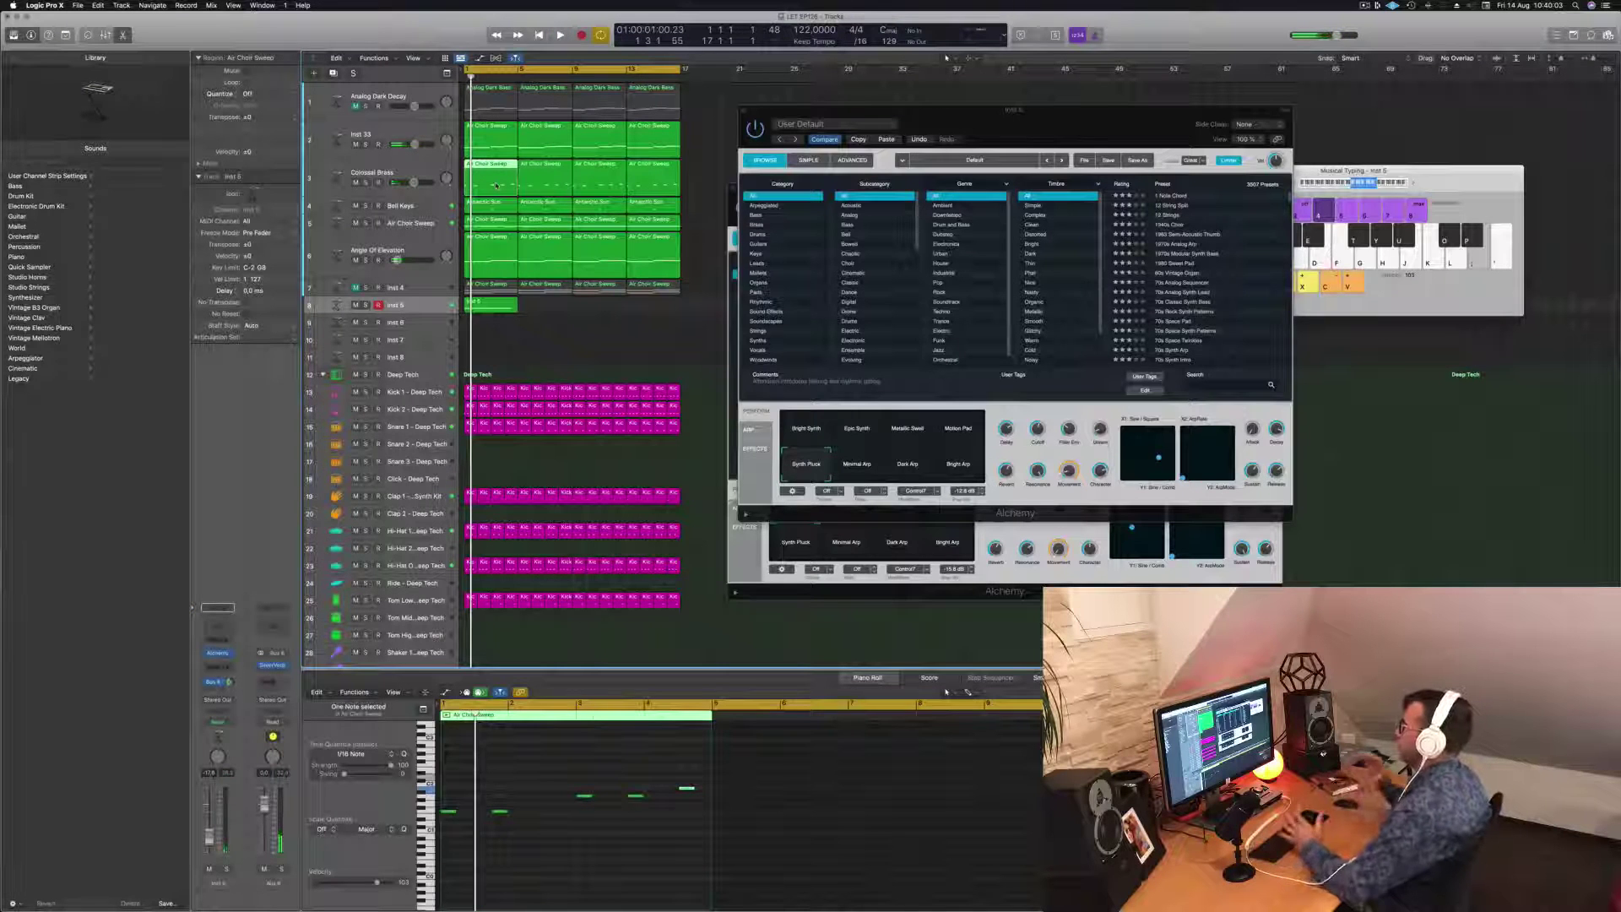
{"action": "key", "text": "space"}
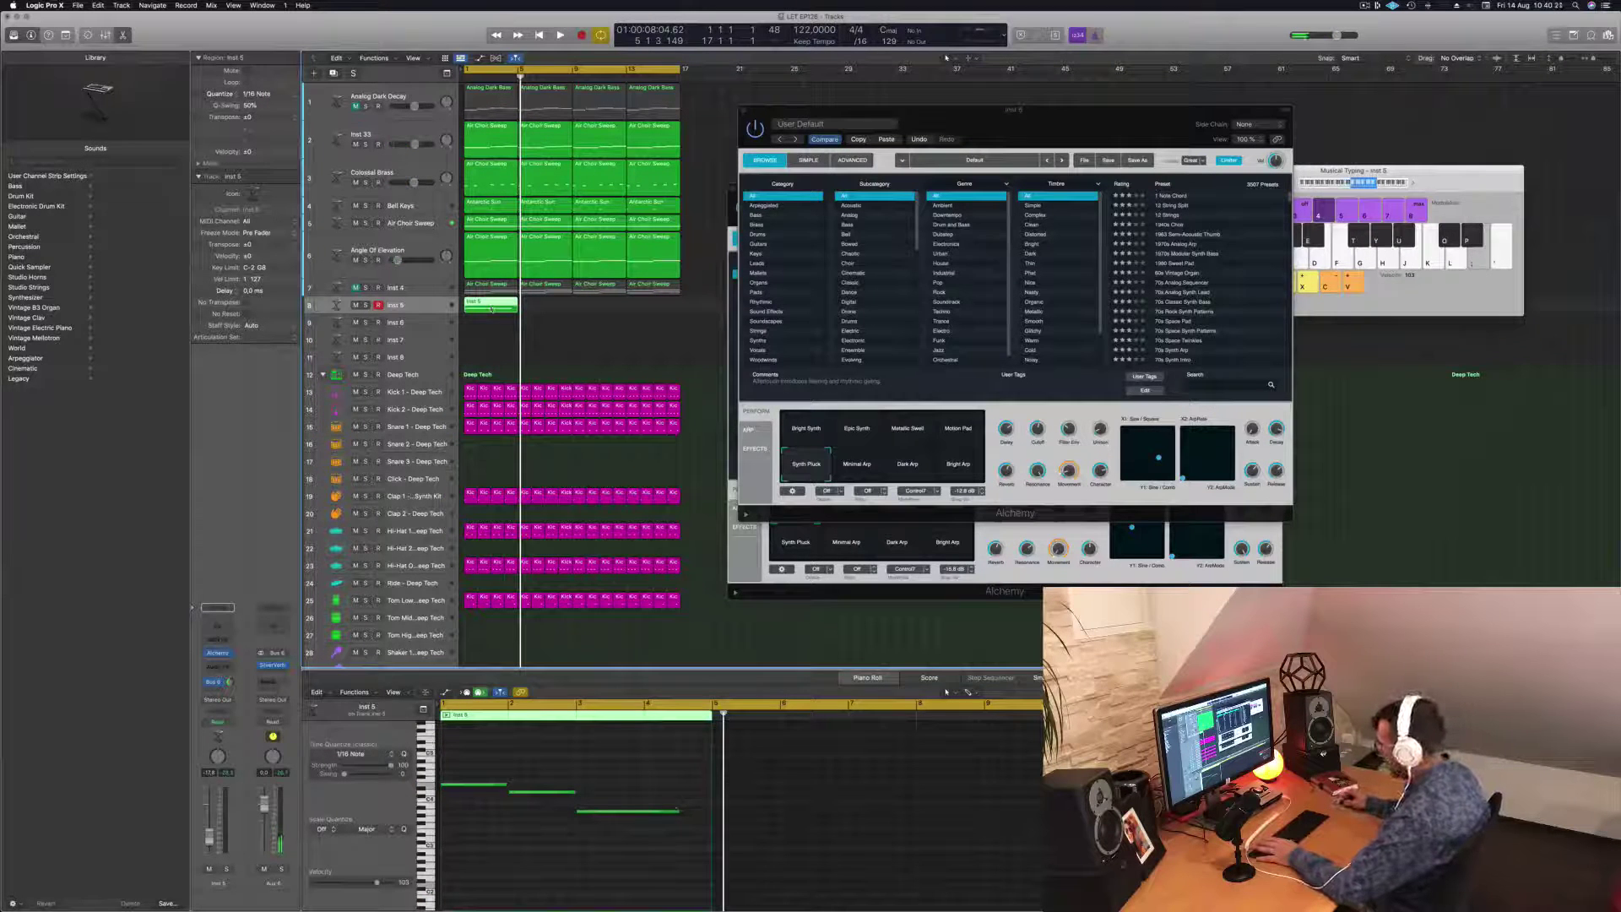
{"action": "left_click", "coordinate": [668, 811]}
{"action": "left_click_drag", "start_coordinate": [679, 816], "coordinate": [643, 812]}
{"action": "key", "text": "space"}
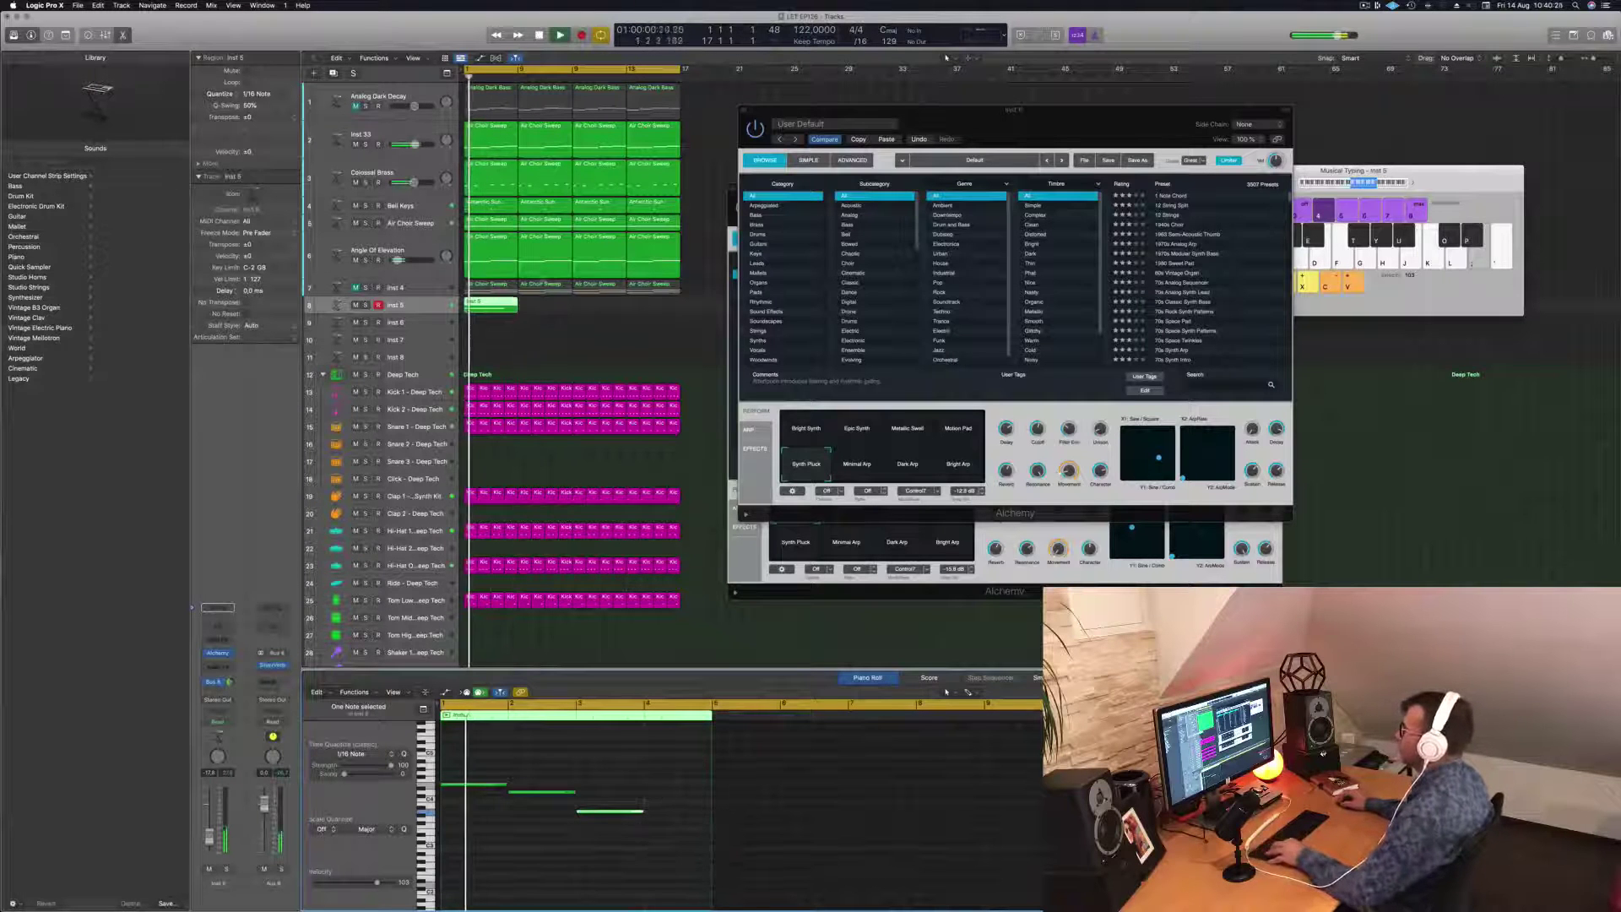
Step: Copy the four-bar Inst 5 region along its track until four regions fill the loop to bar 17
{"action": "left_click_drag", "start_coordinate": [487, 306], "coordinate": [600, 316]}
{"action": "left_click", "coordinate": [490, 306], "text": "shift"}
{"action": "key", "text": "super+Left"}
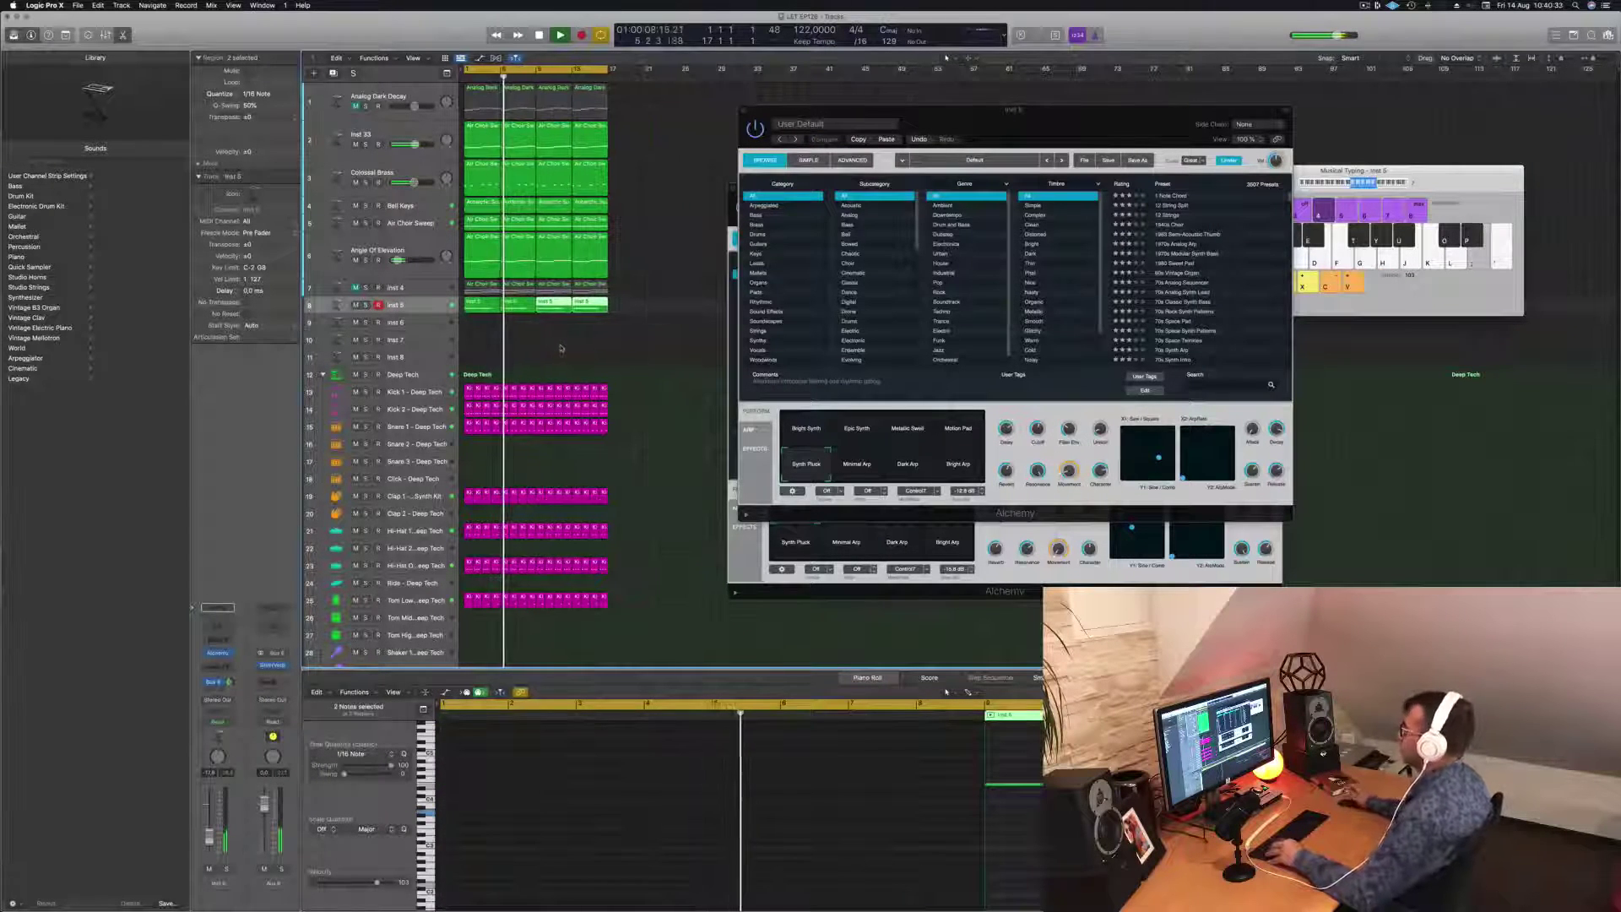
Step: Copy the first Inst 5 region onto the Inst 6 track at bar 1 and select that track
{"action": "left_click", "coordinate": [480, 309]}
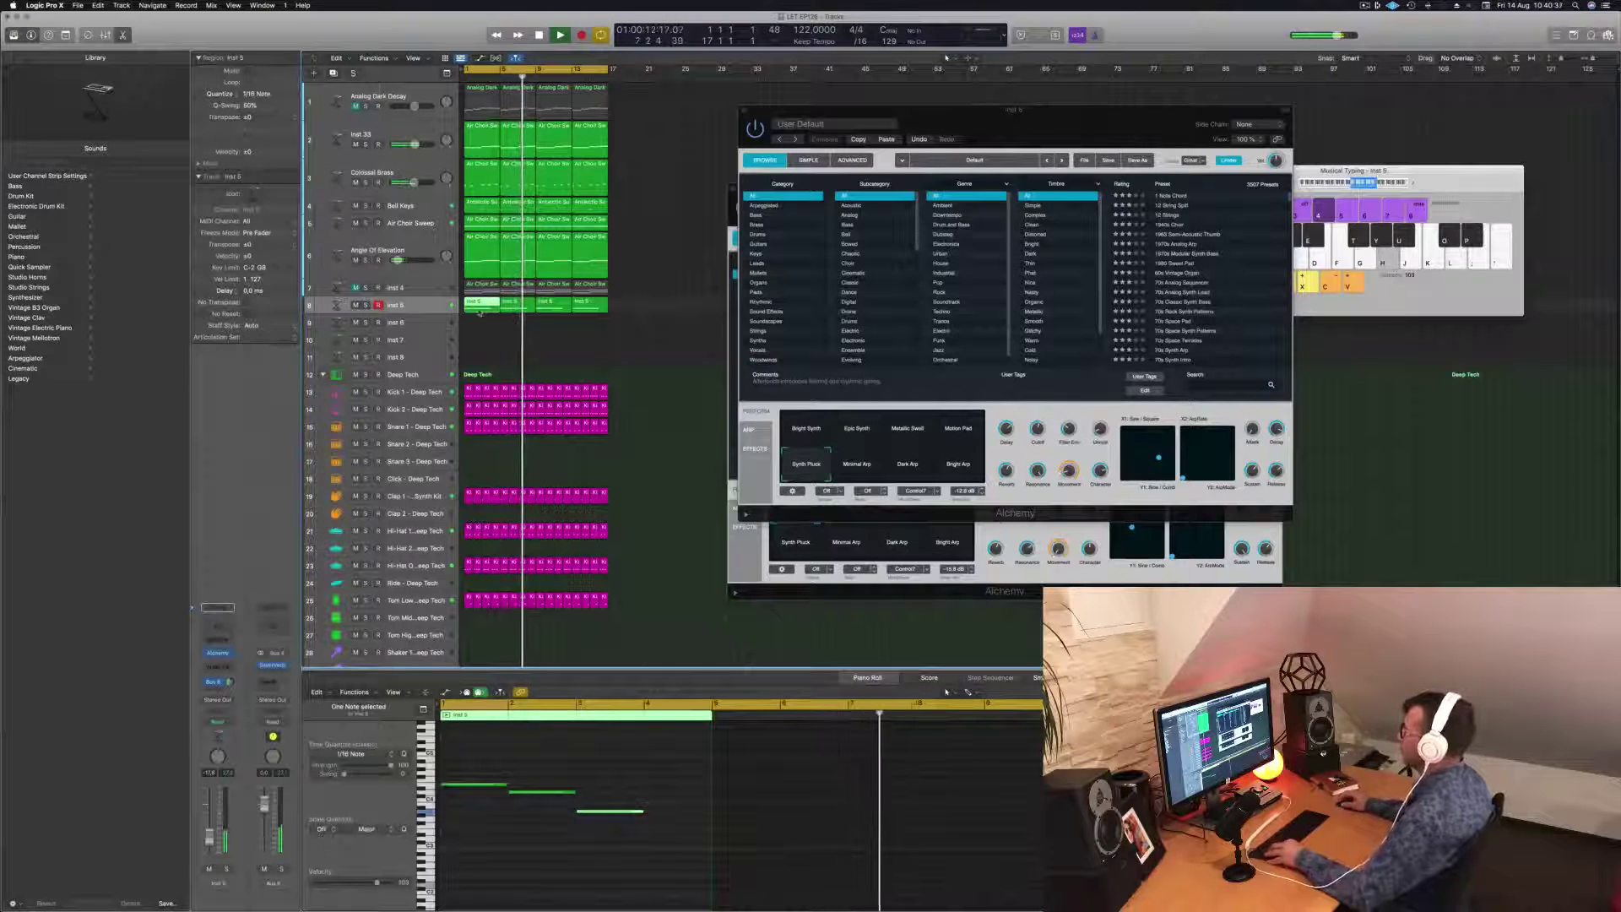
{"action": "left_click_drag", "start_coordinate": [479, 311], "coordinate": [478, 326]}
{"action": "key", "text": "space"}
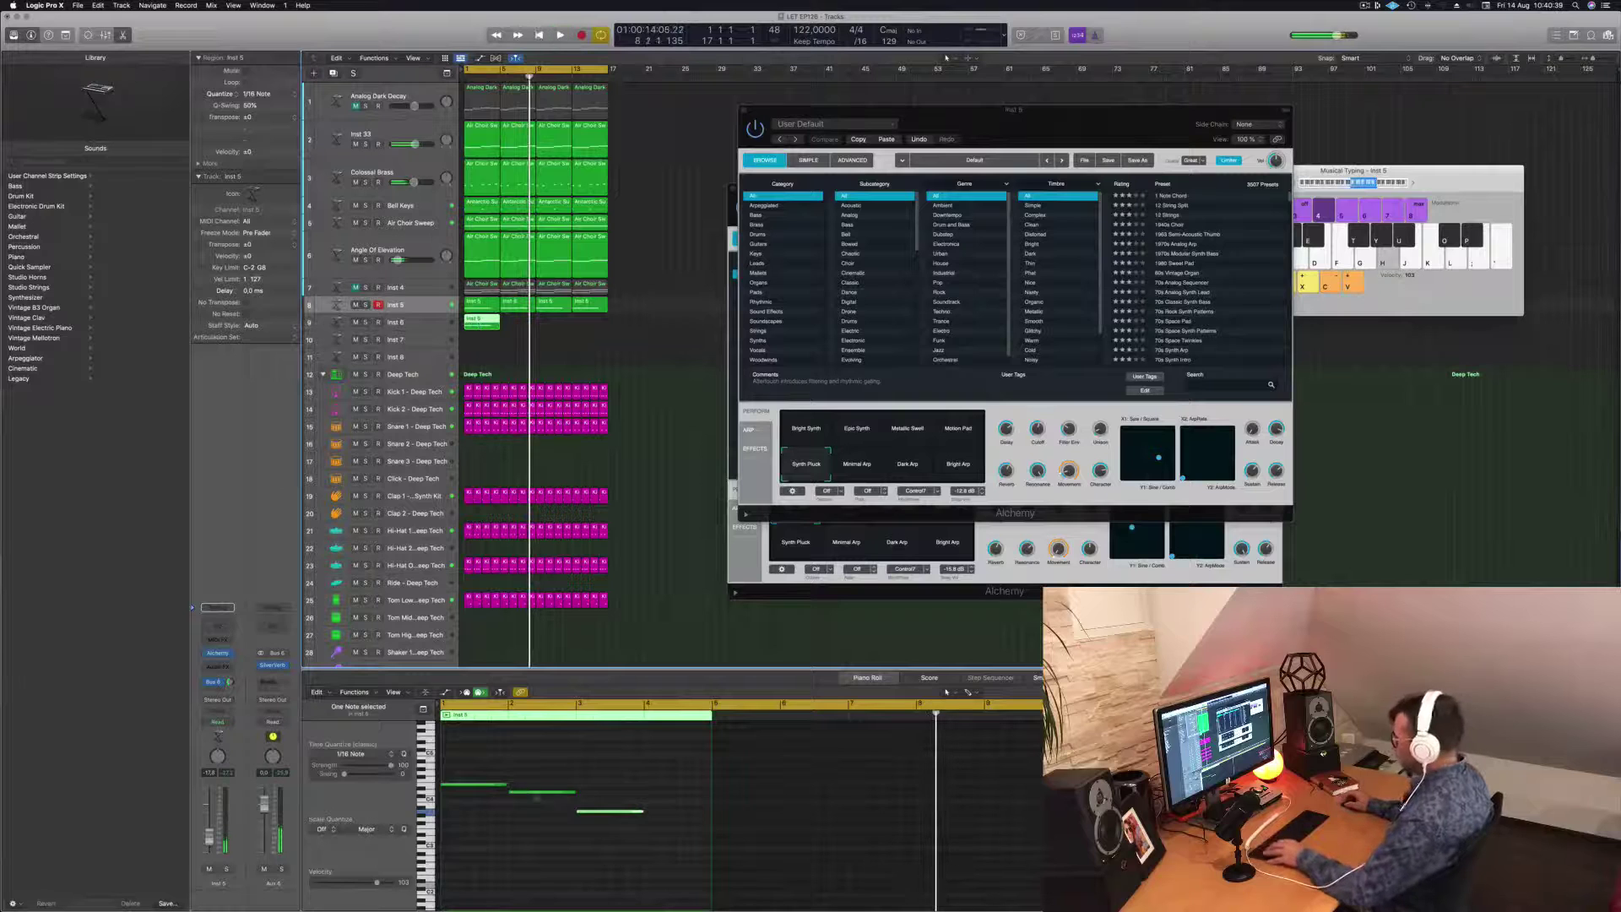
{"action": "left_click", "coordinate": [640, 796]}
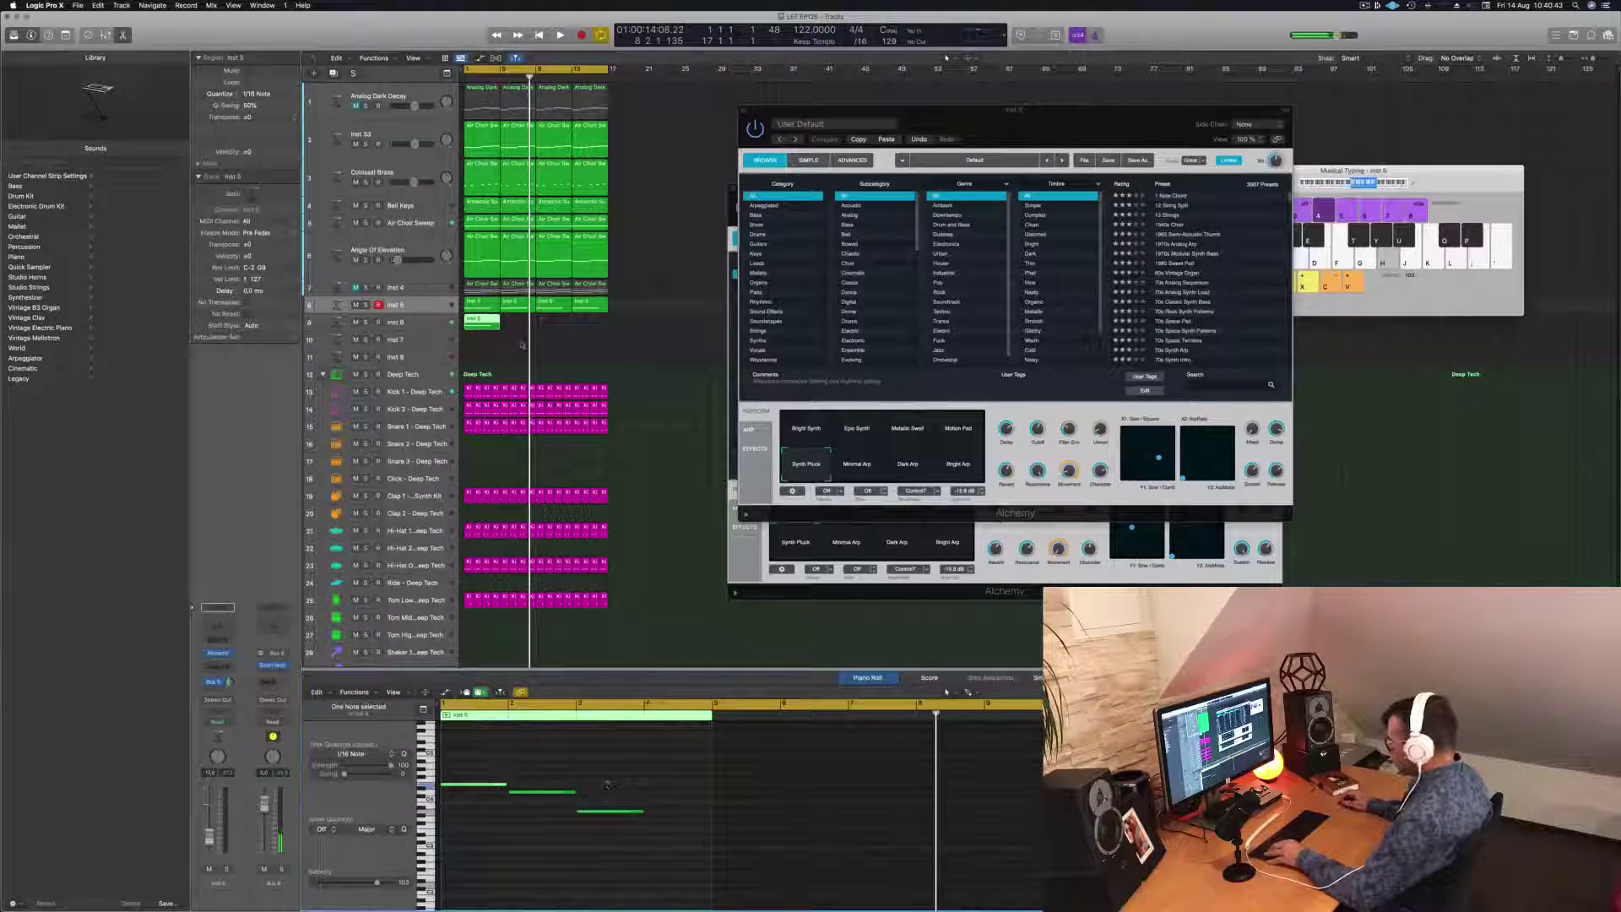
{"action": "left_click", "coordinate": [414, 321]}
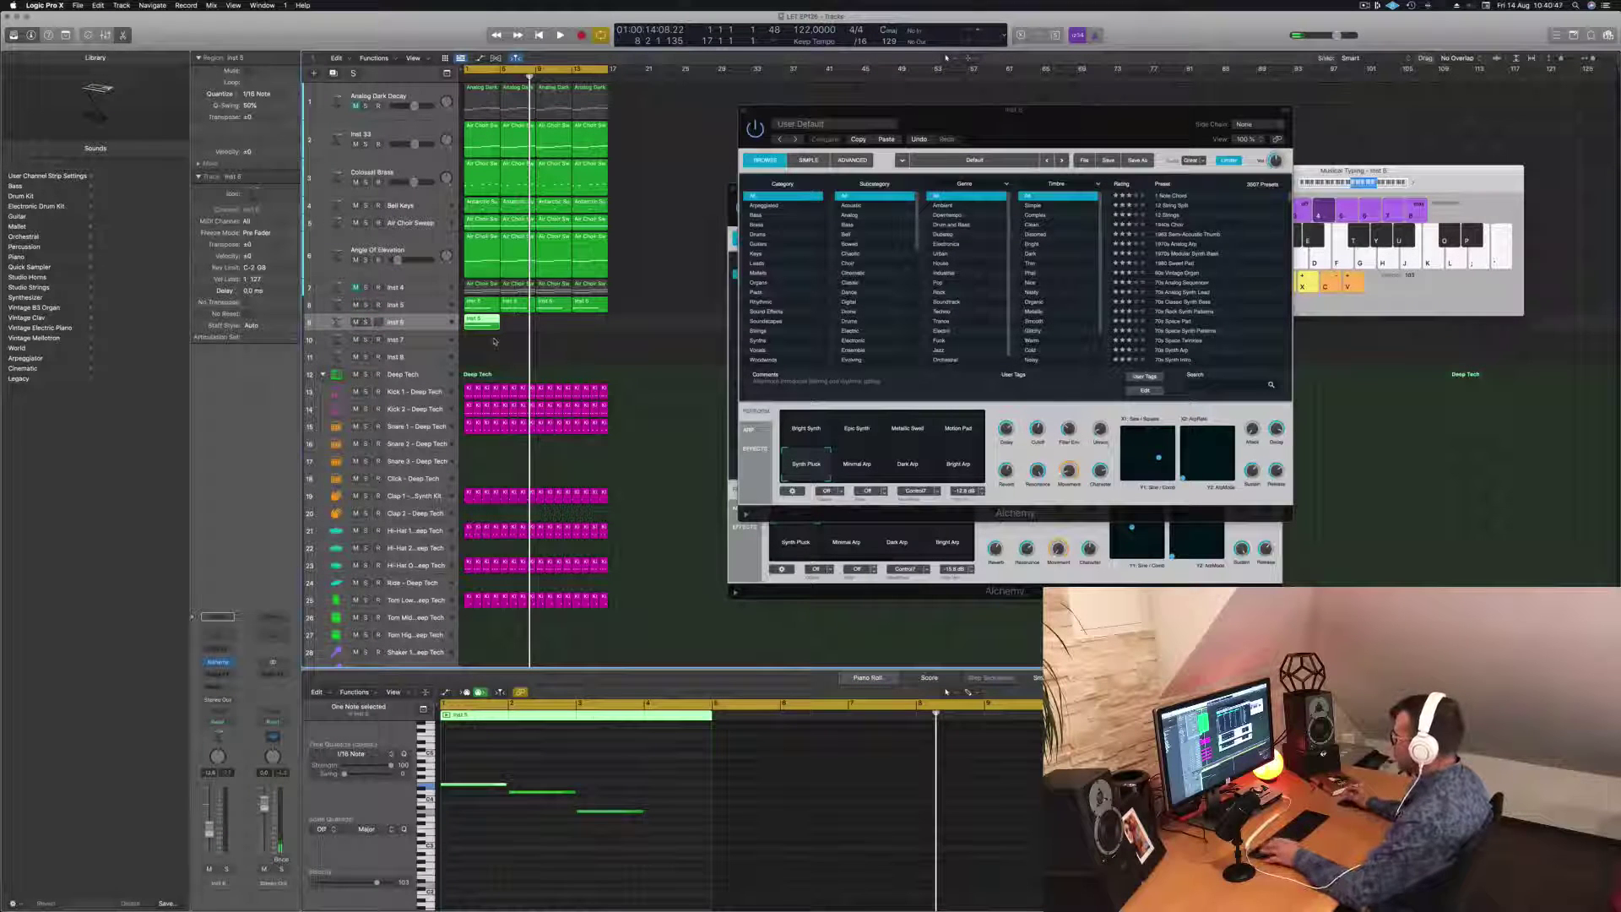
Step: Reduce the Inst 6 region to a single note by moving the third note up to bar 4 and deleting the first two
{"action": "key", "text": "space"}
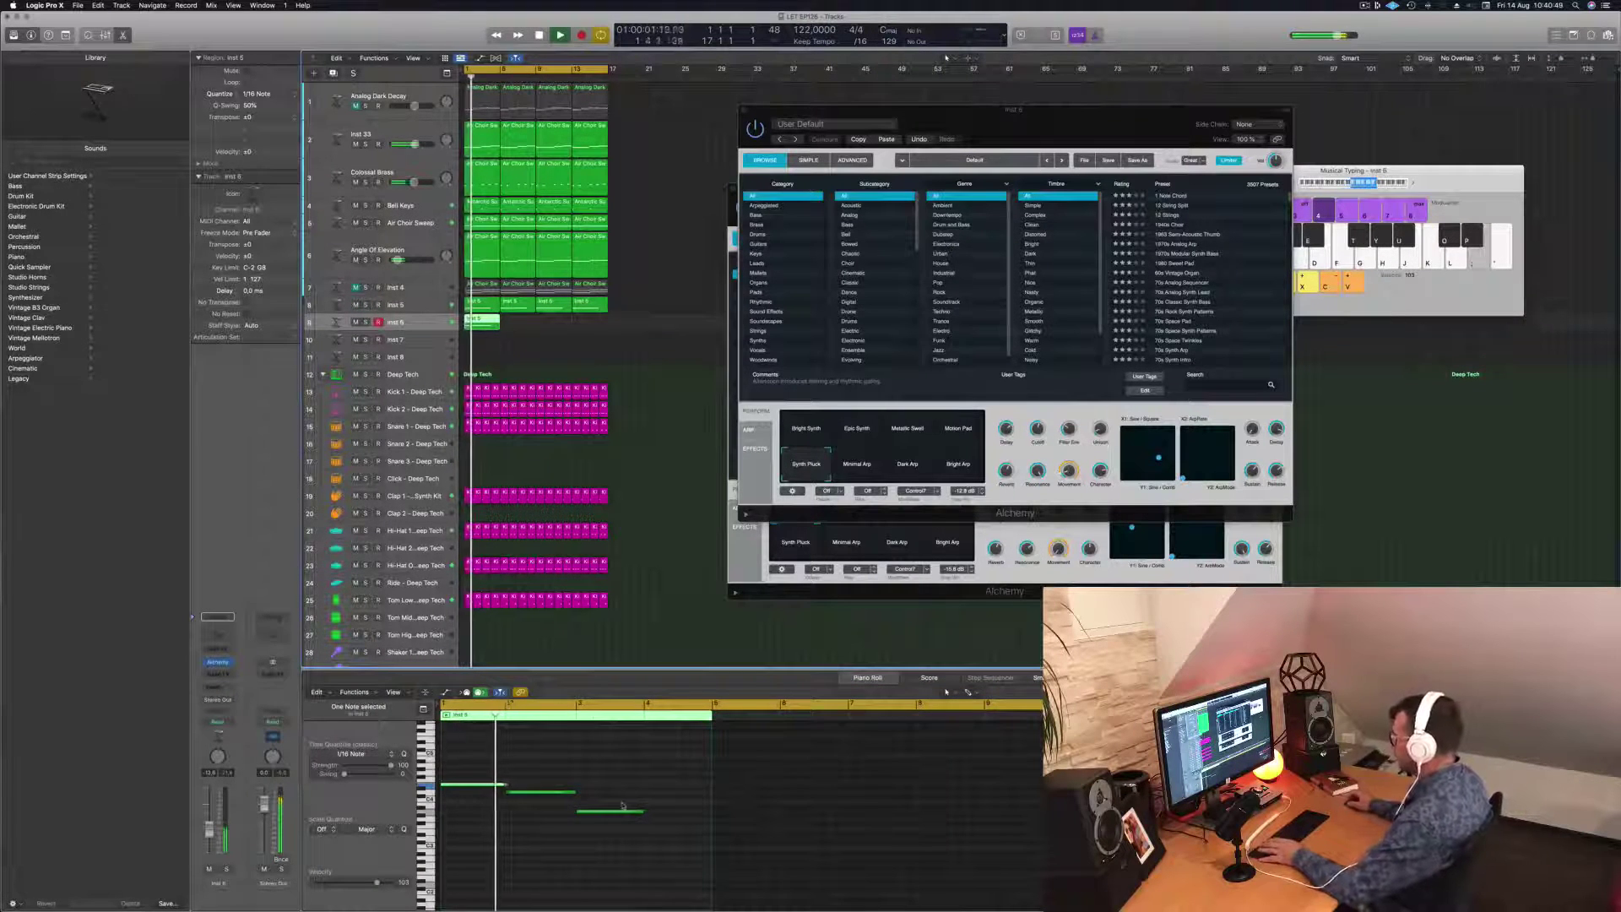
{"action": "key", "text": "space"}
{"action": "left_click", "coordinate": [602, 813]}
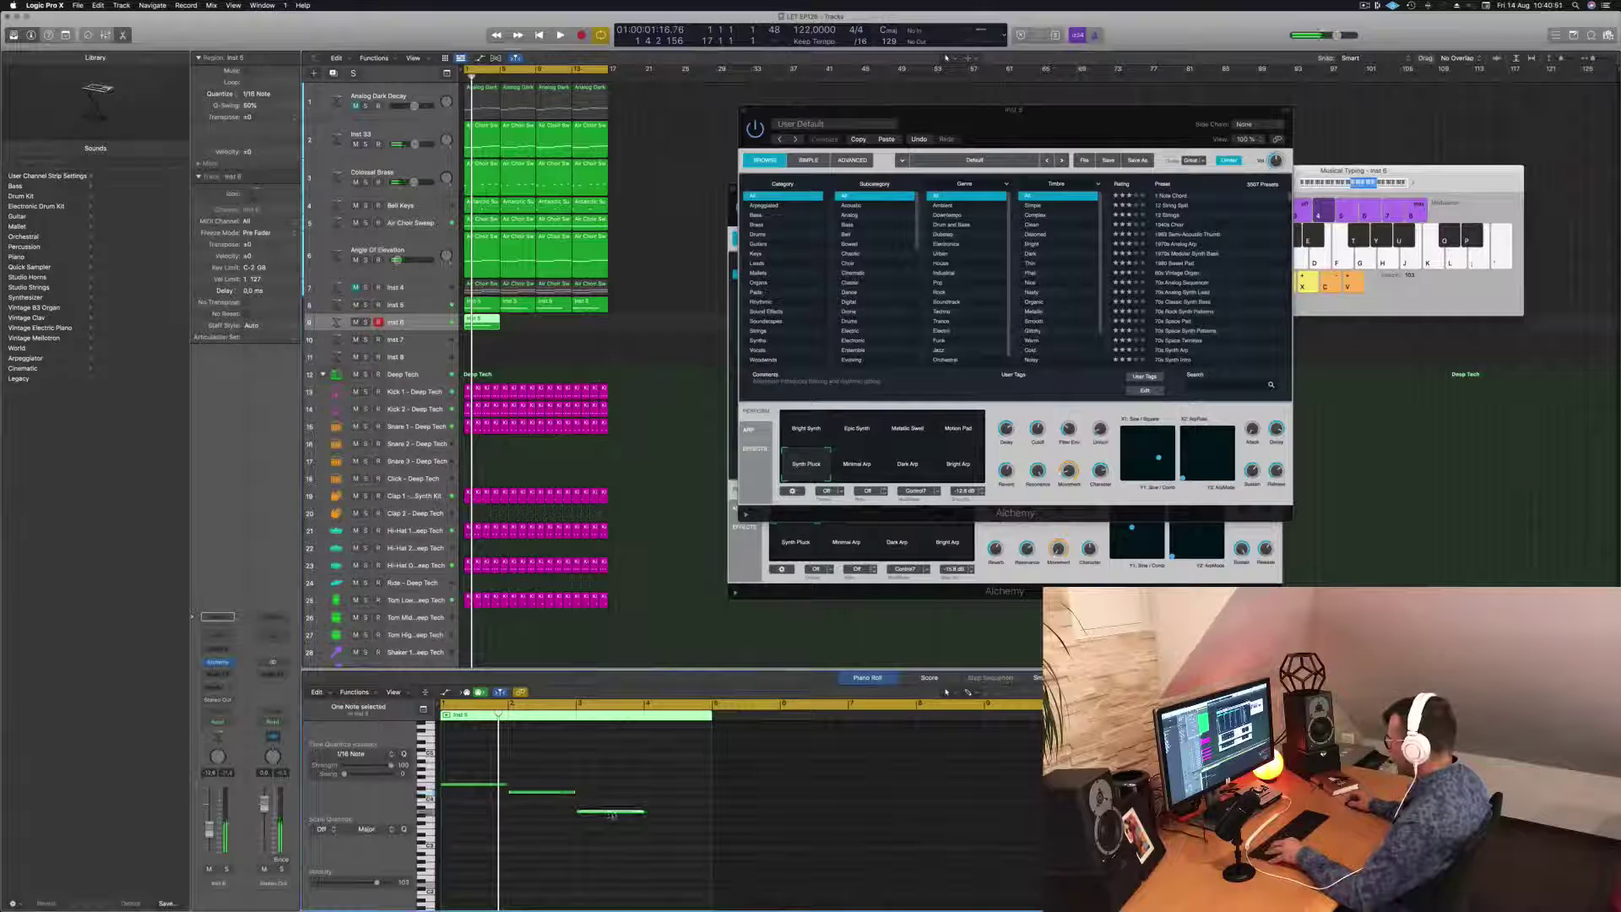
{"action": "left_click_drag", "start_coordinate": [613, 817], "coordinate": [684, 804]}
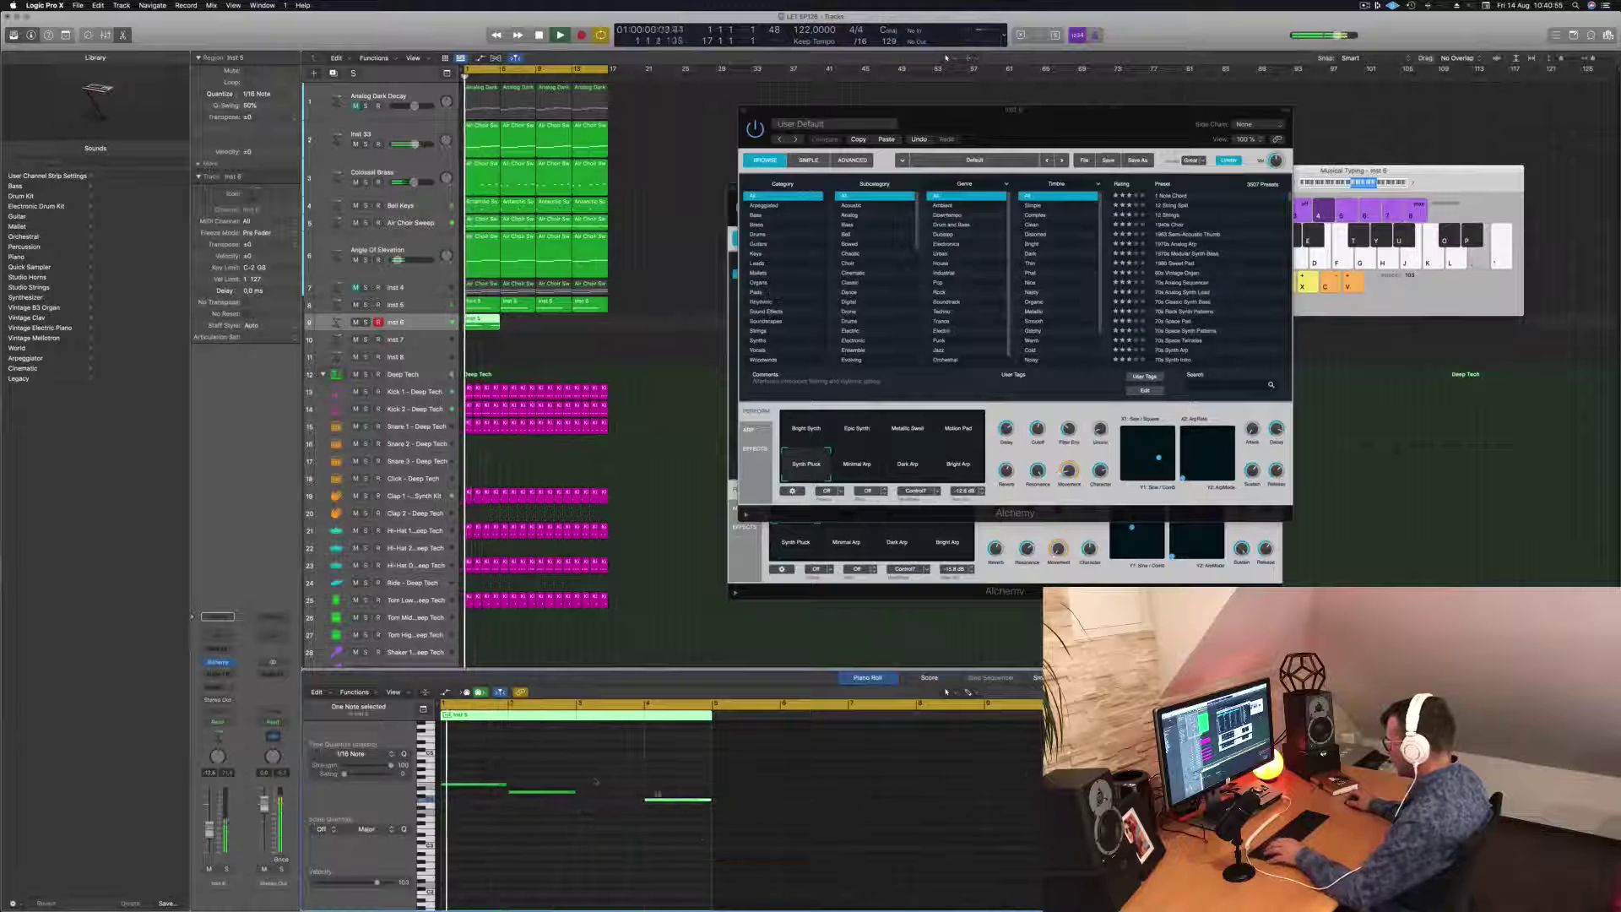
{"action": "key", "text": "space"}
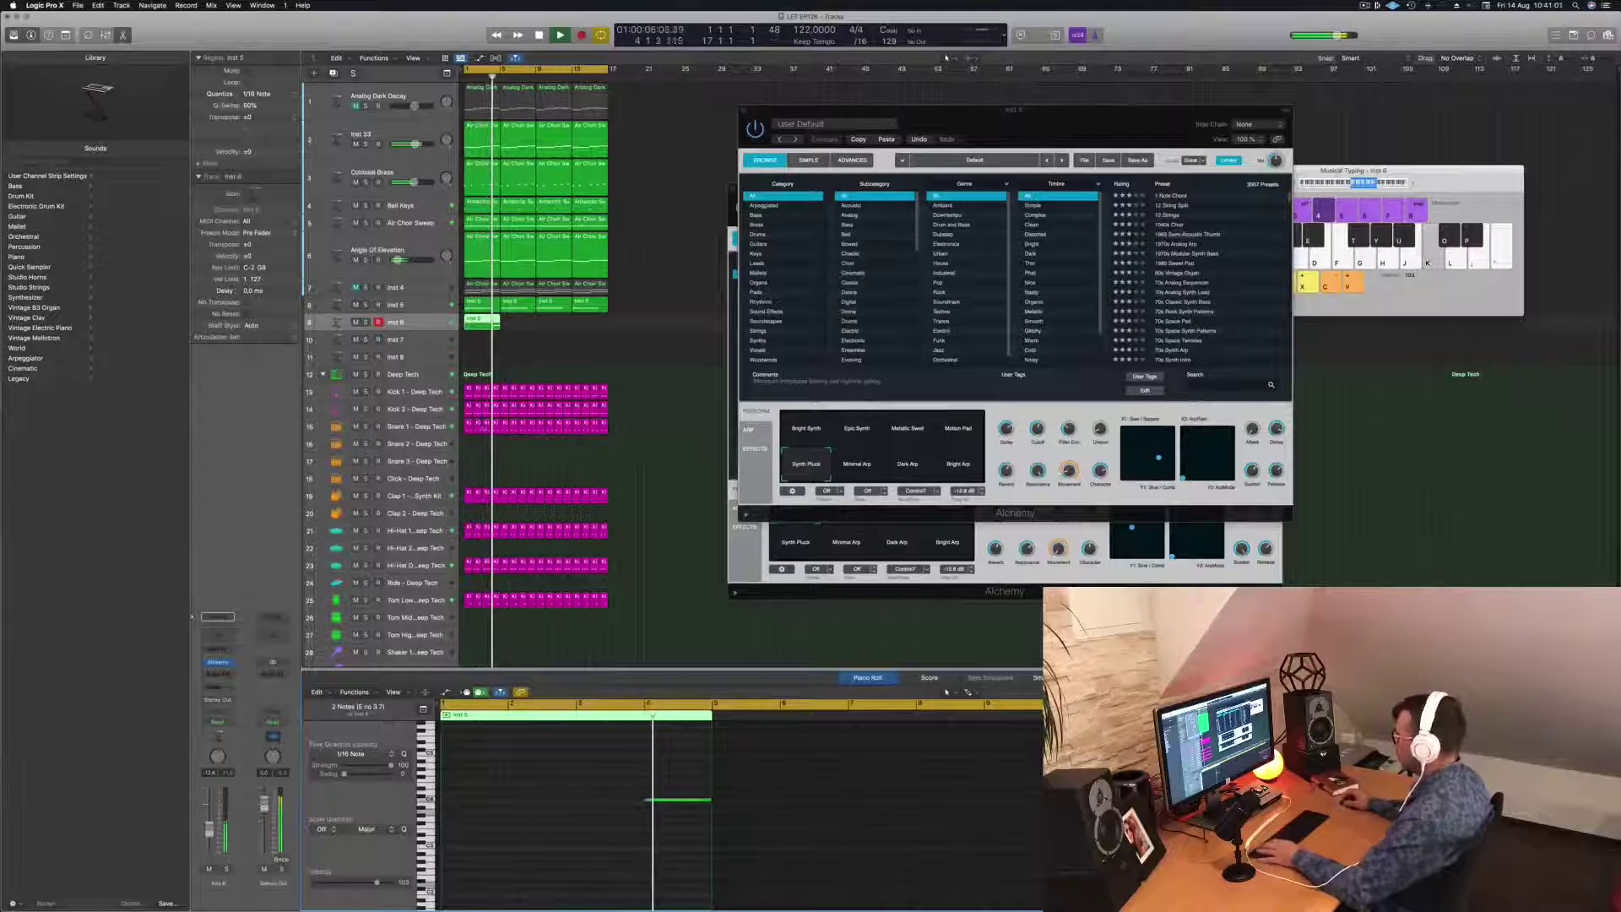
{"action": "key", "text": "space"}
{"action": "key", "text": "space"}
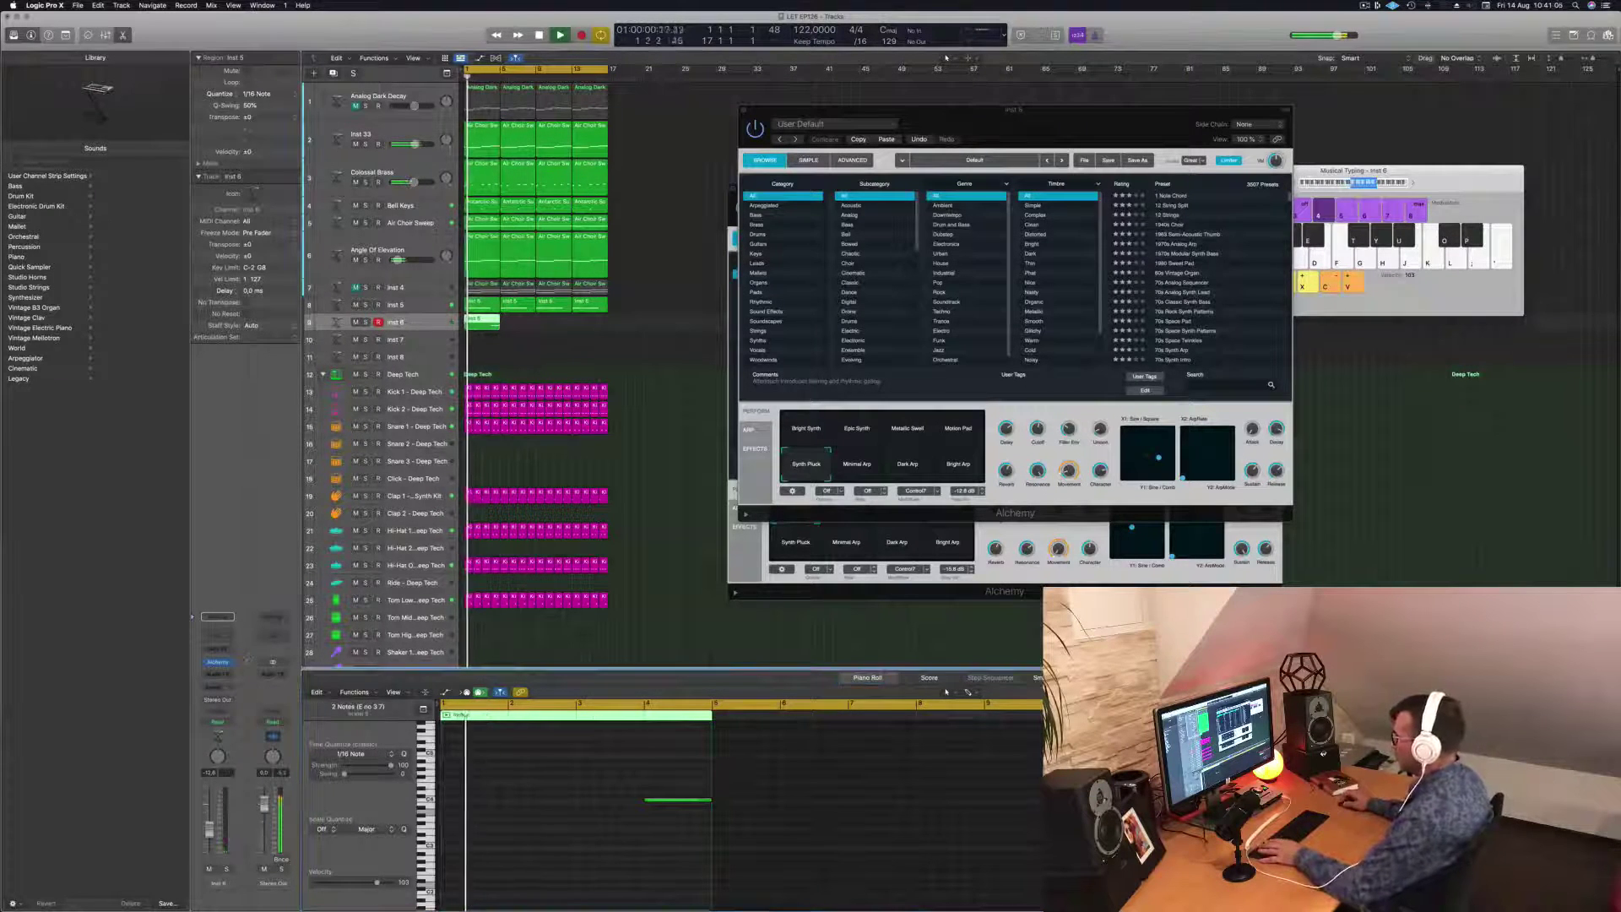
Step: Open Alchemy on Inst 6, filter to the Organs category and audition the Contrapuntal preset from the loop start
{"action": "left_click", "coordinate": [218, 662]}
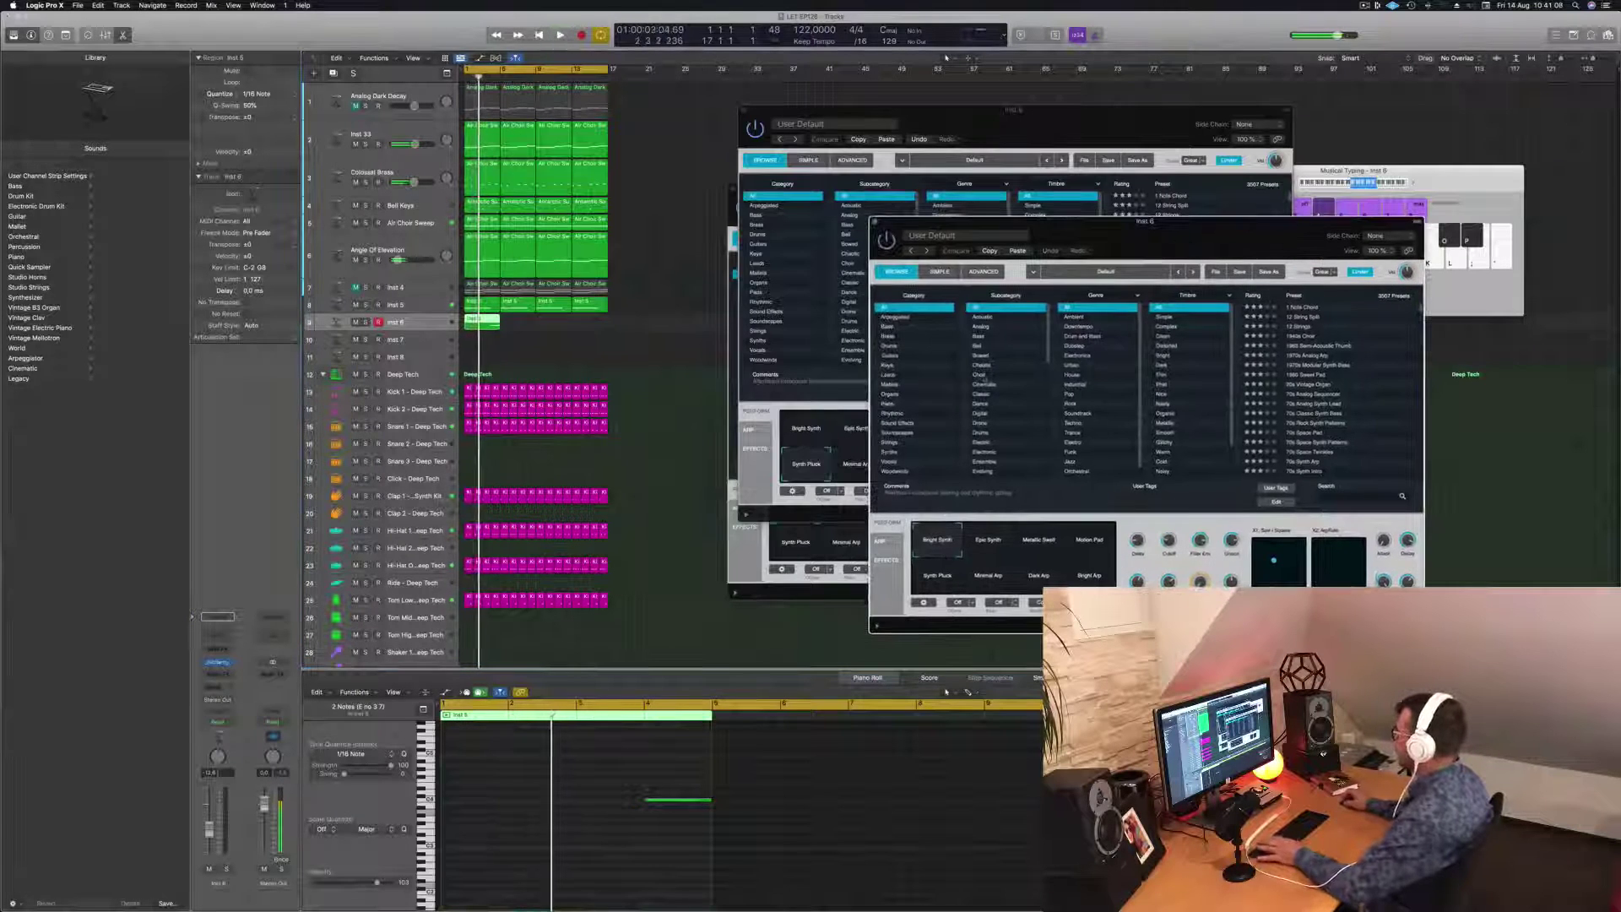
{"action": "key", "text": "Return"}
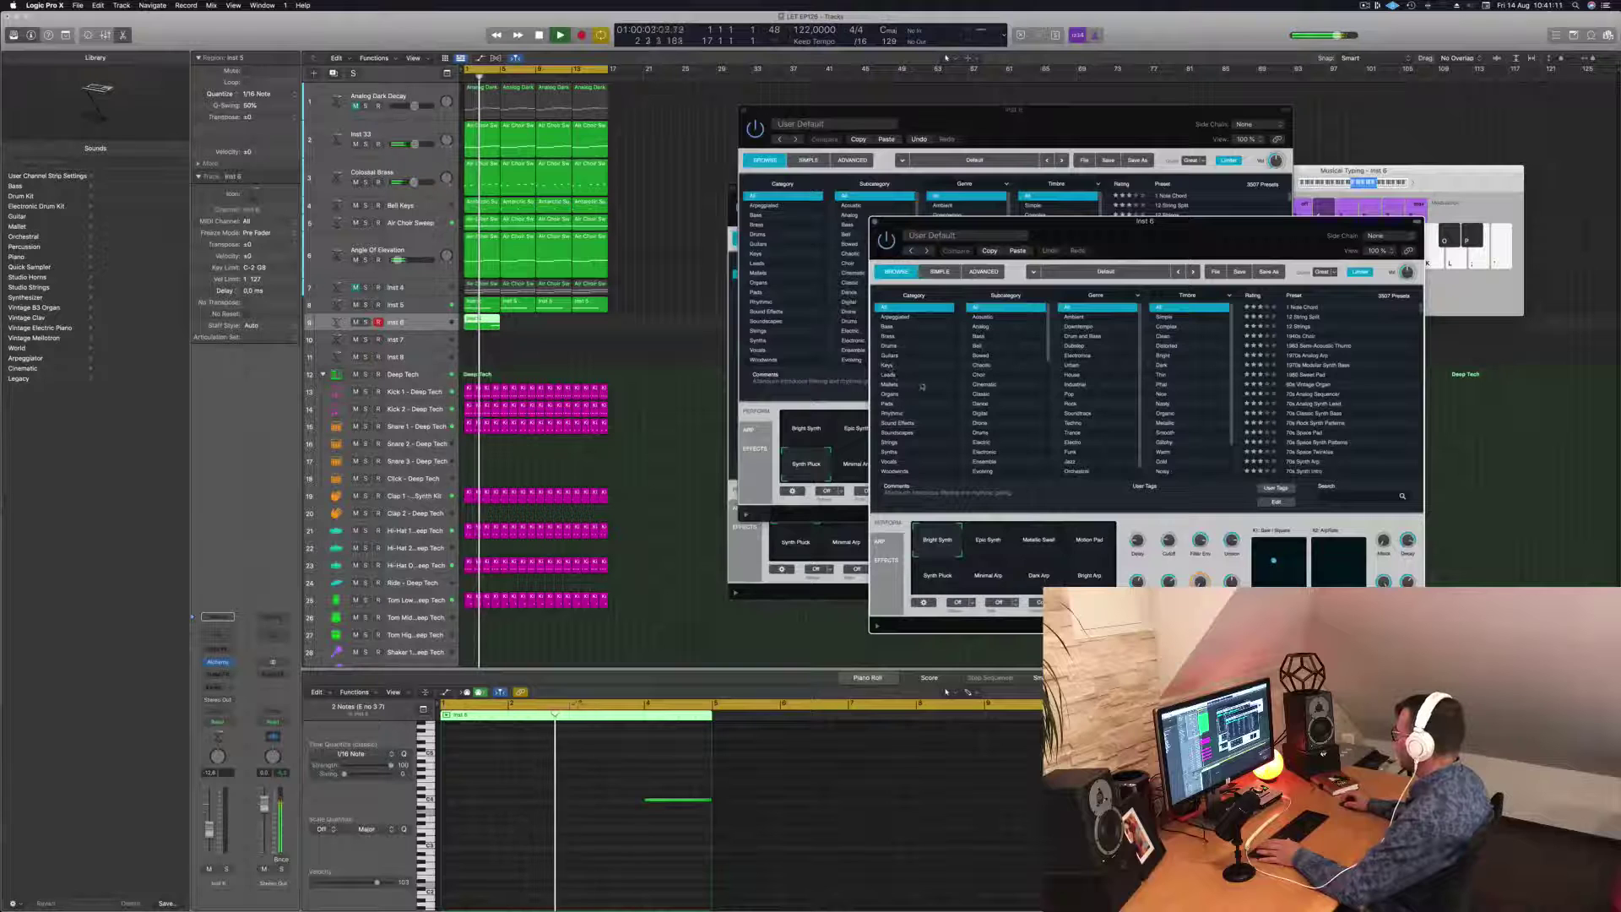
{"action": "left_click", "coordinate": [890, 394]}
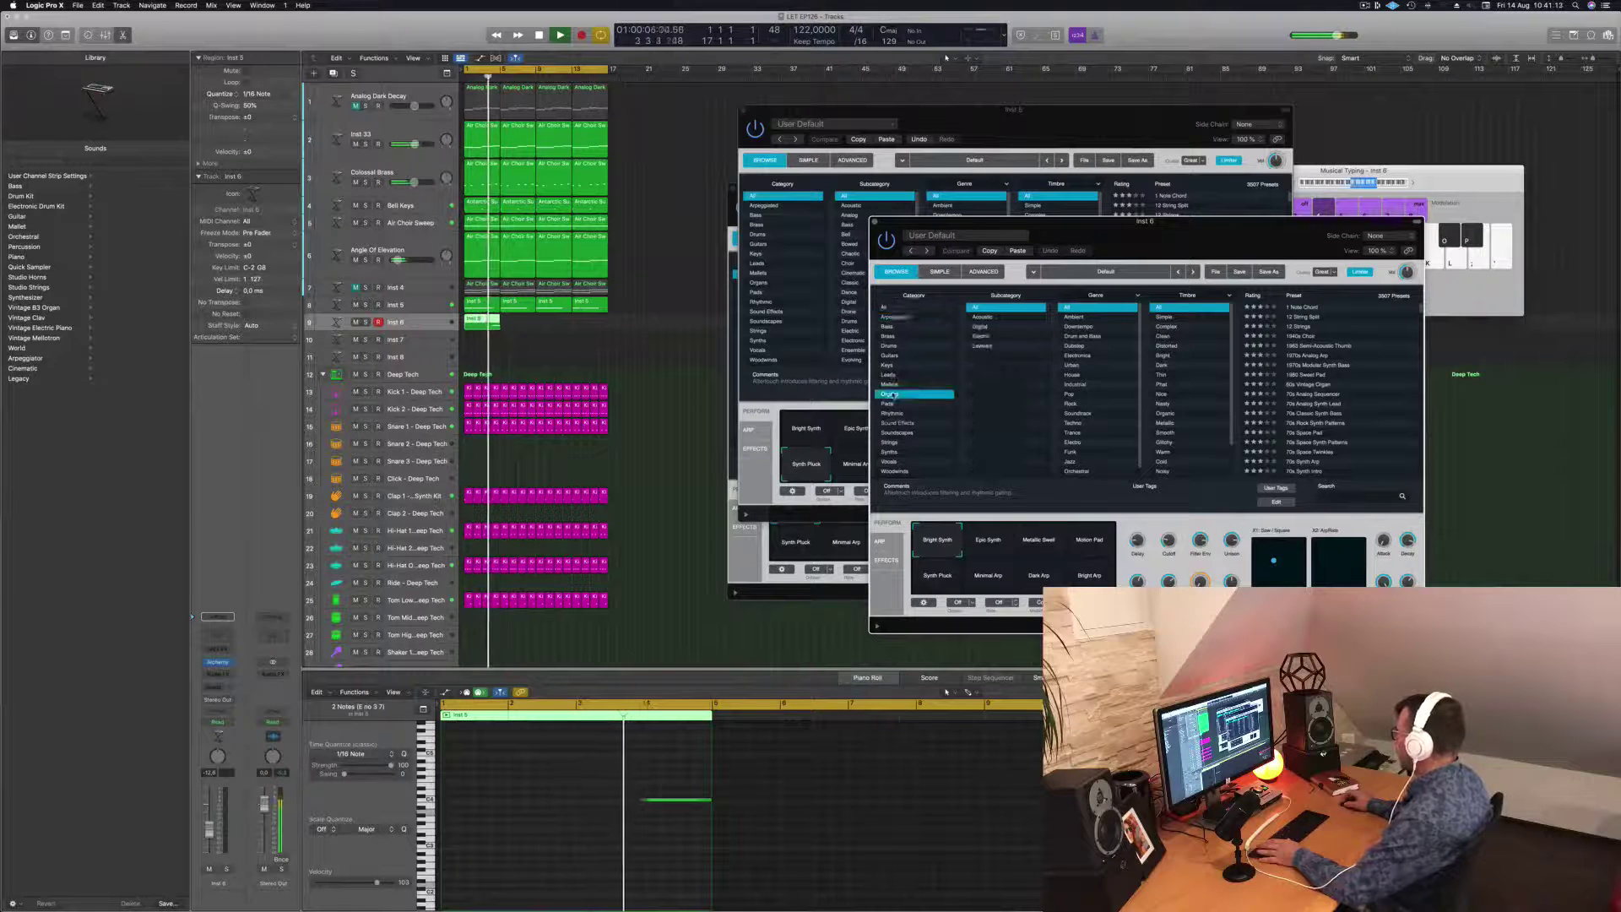
{"action": "key", "text": "Return"}
{"action": "left_click", "coordinate": [1308, 394]}
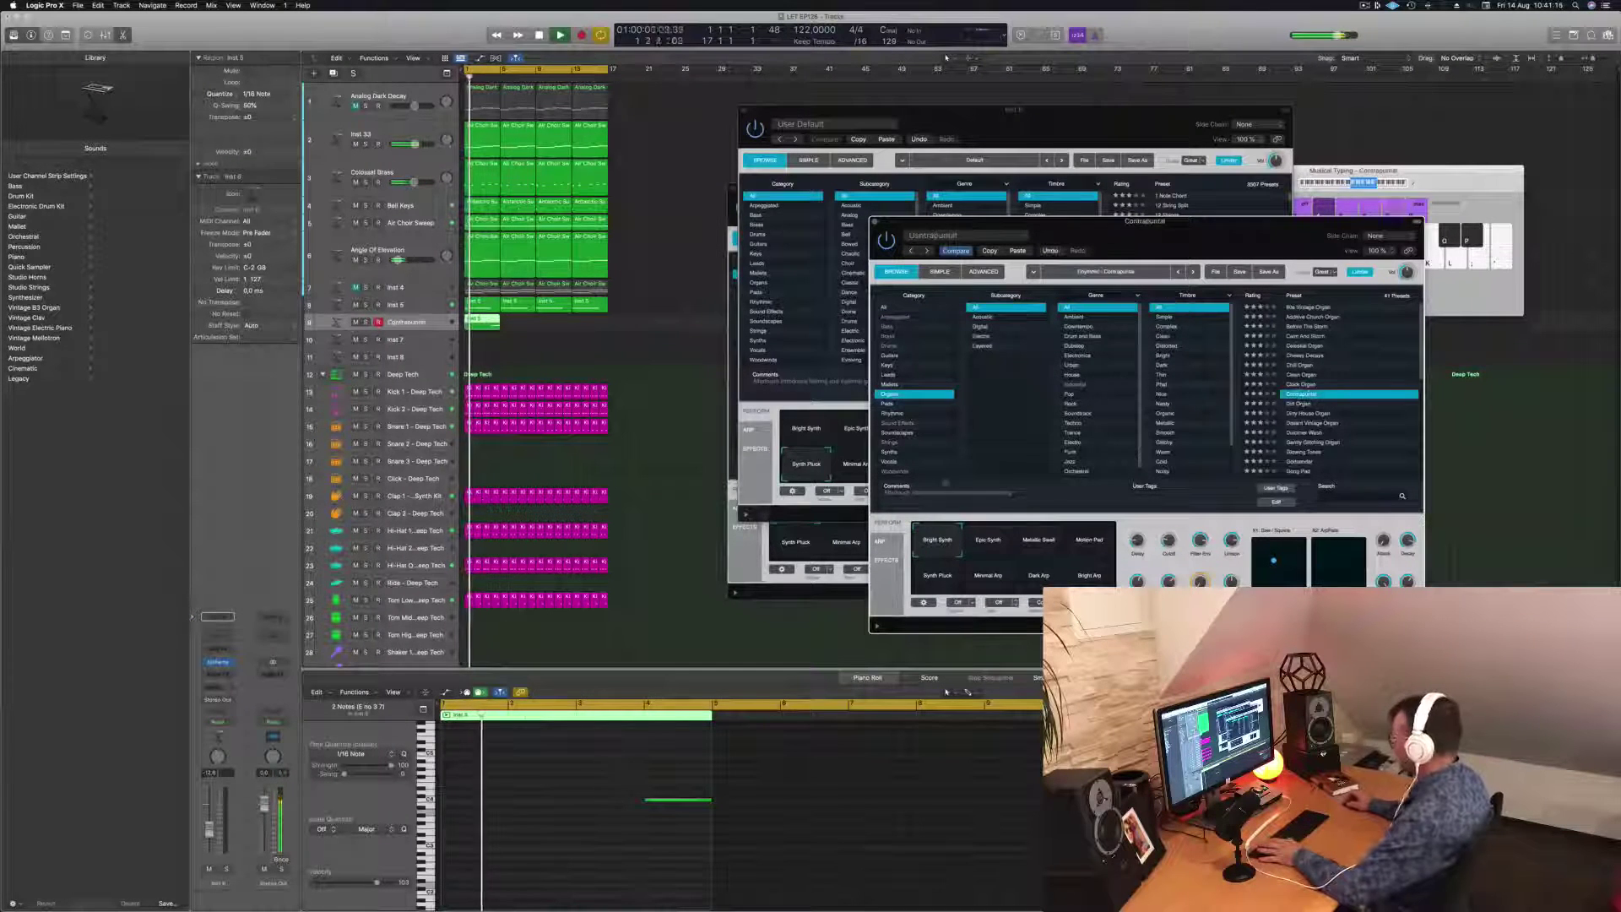
{"action": "key", "text": "Return"}
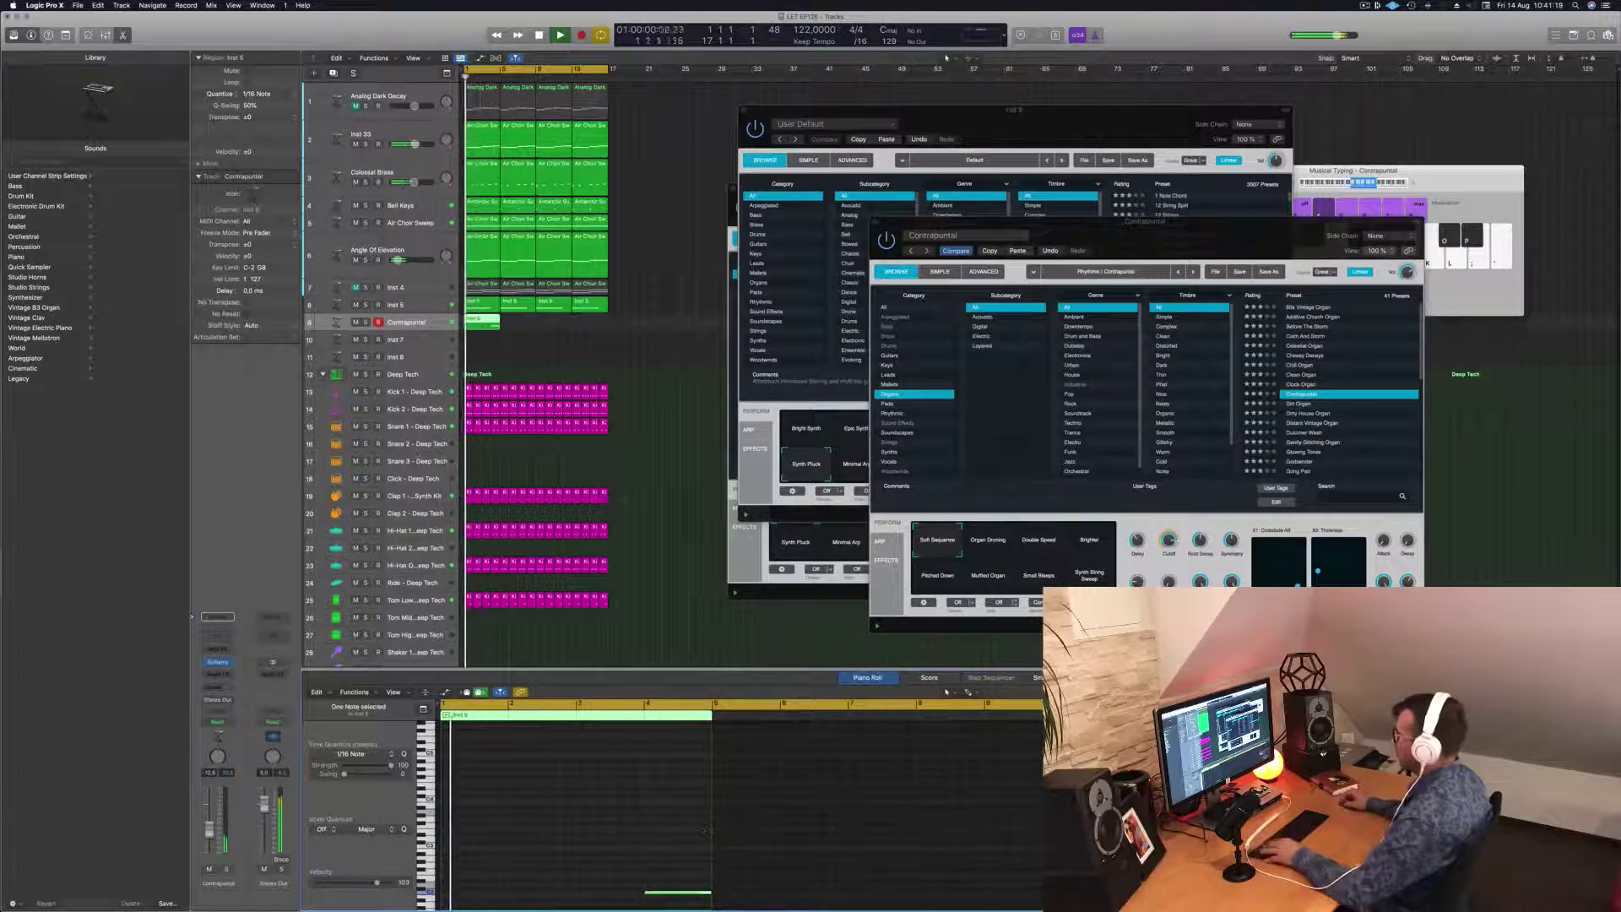
Step: Add a send to Bus 6 on the Contrapuntal track and replay the loop from the start
{"action": "left_click", "coordinate": [218, 685]}
{"action": "mouse_move", "coordinate": [241, 701]}
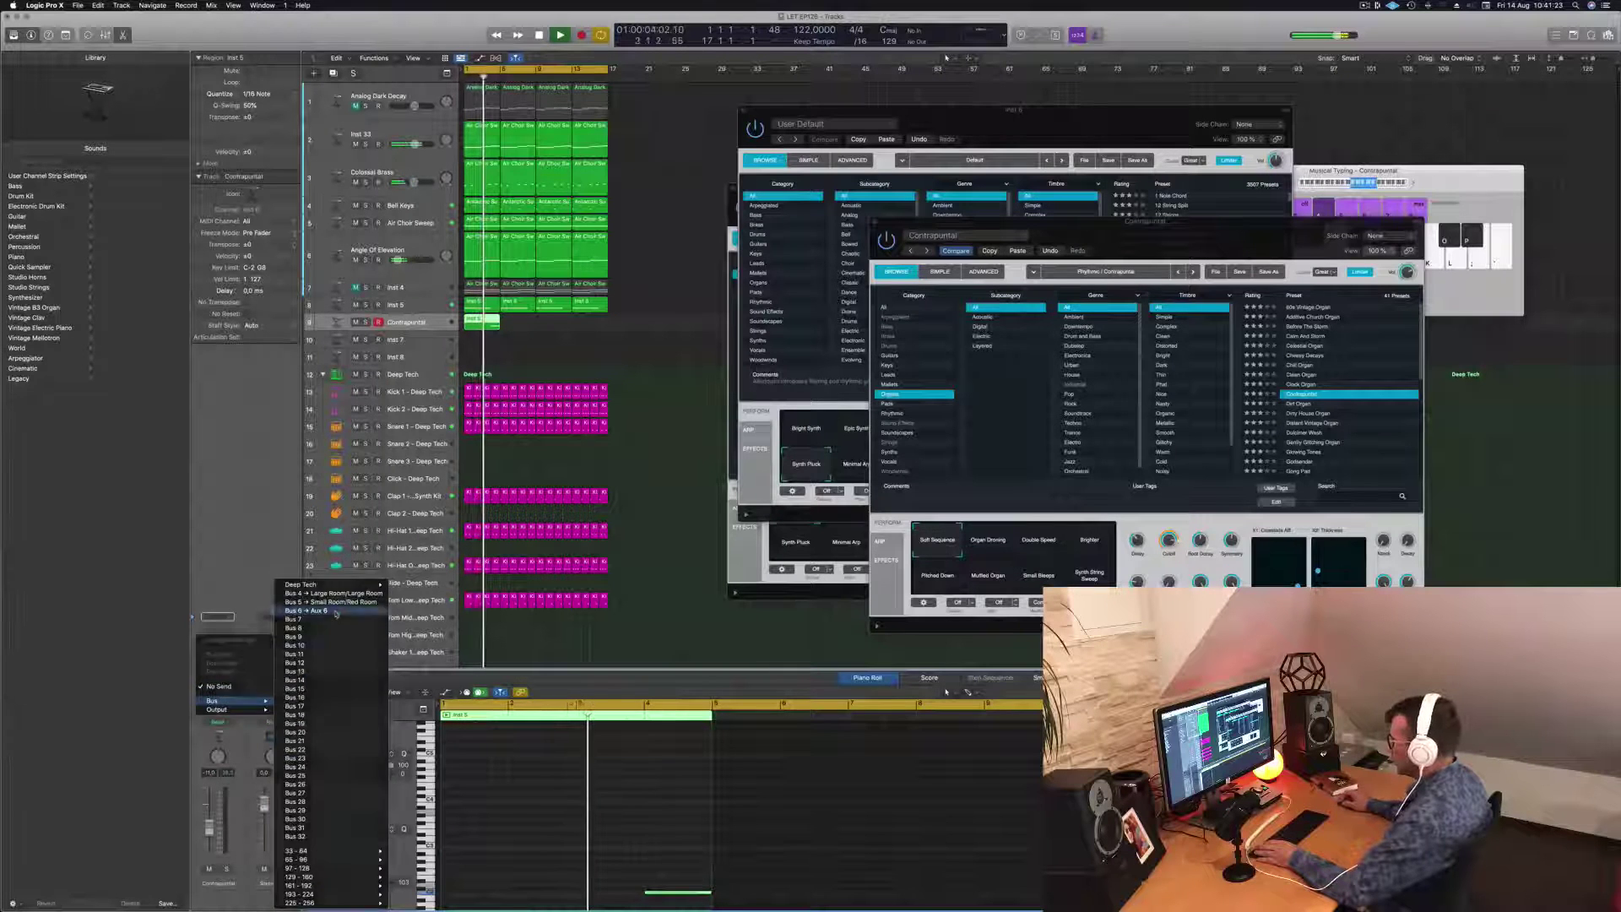
{"action": "left_click", "coordinate": [335, 610]}
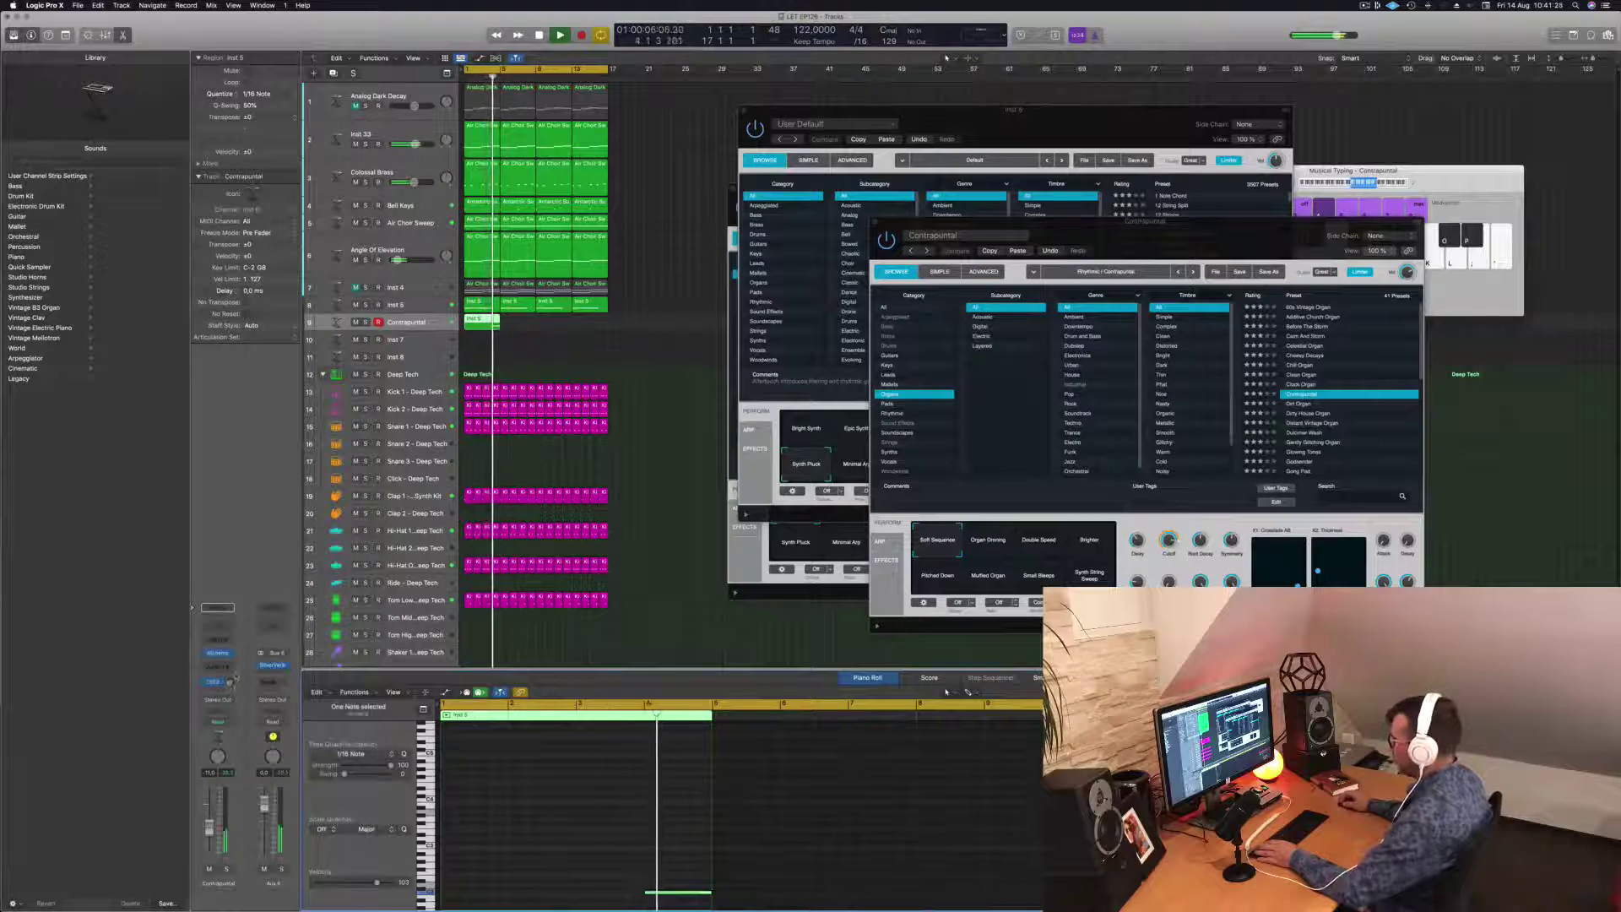
{"action": "key", "text": "Return"}
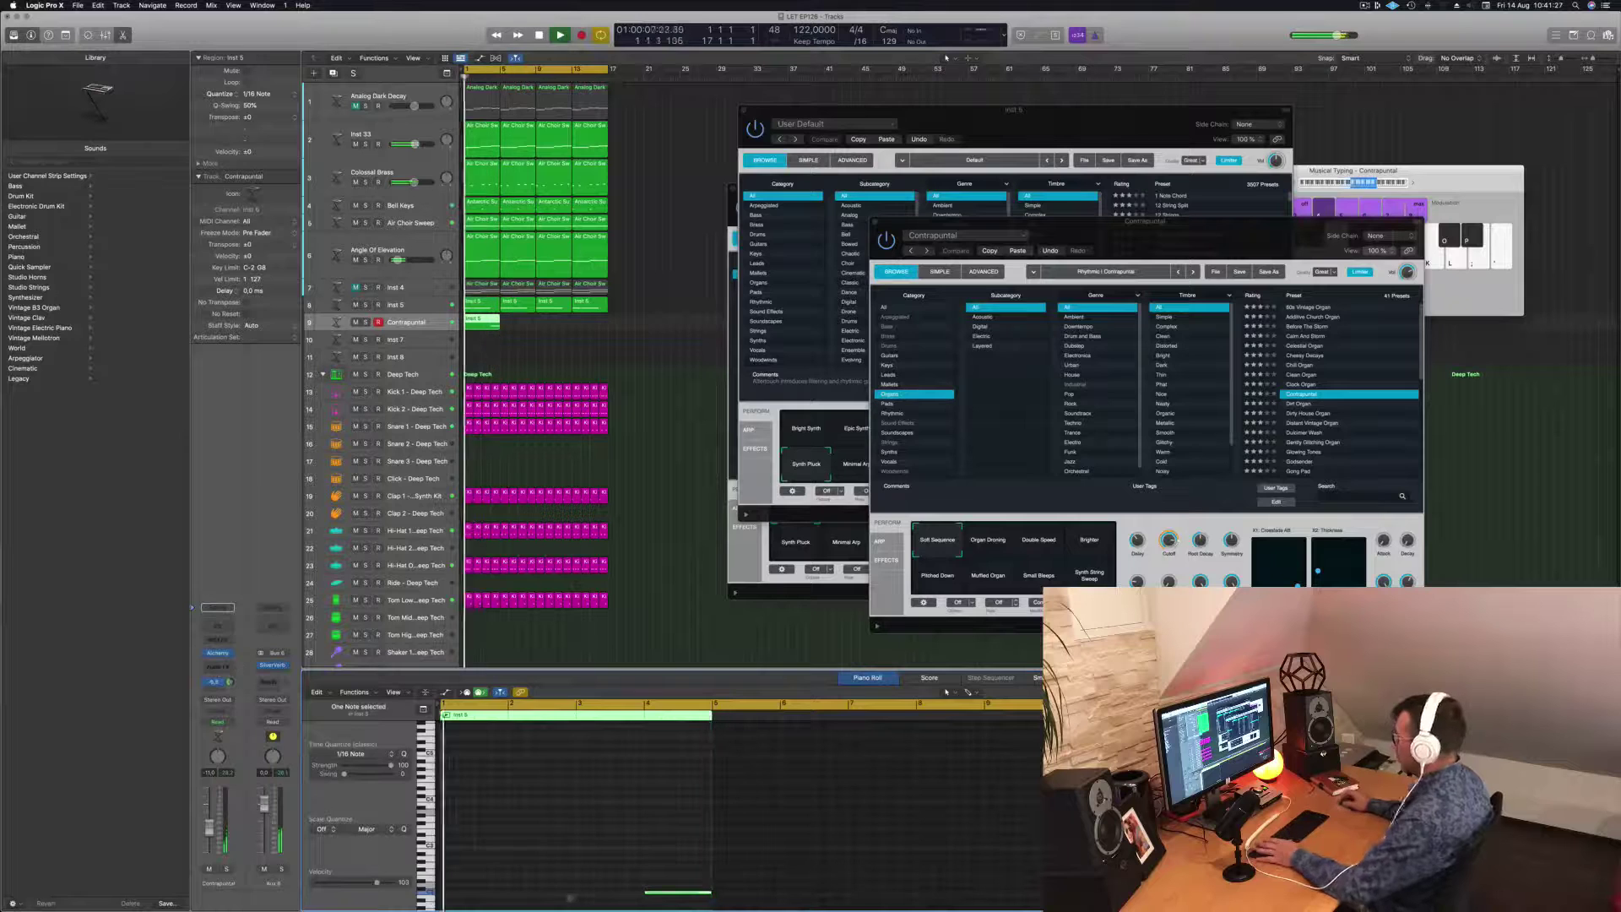
Step: Load Alchemy's Dirt Organ preset on the track, audition it in the loop and stop playback
{"action": "left_click", "coordinate": [1298, 403]}
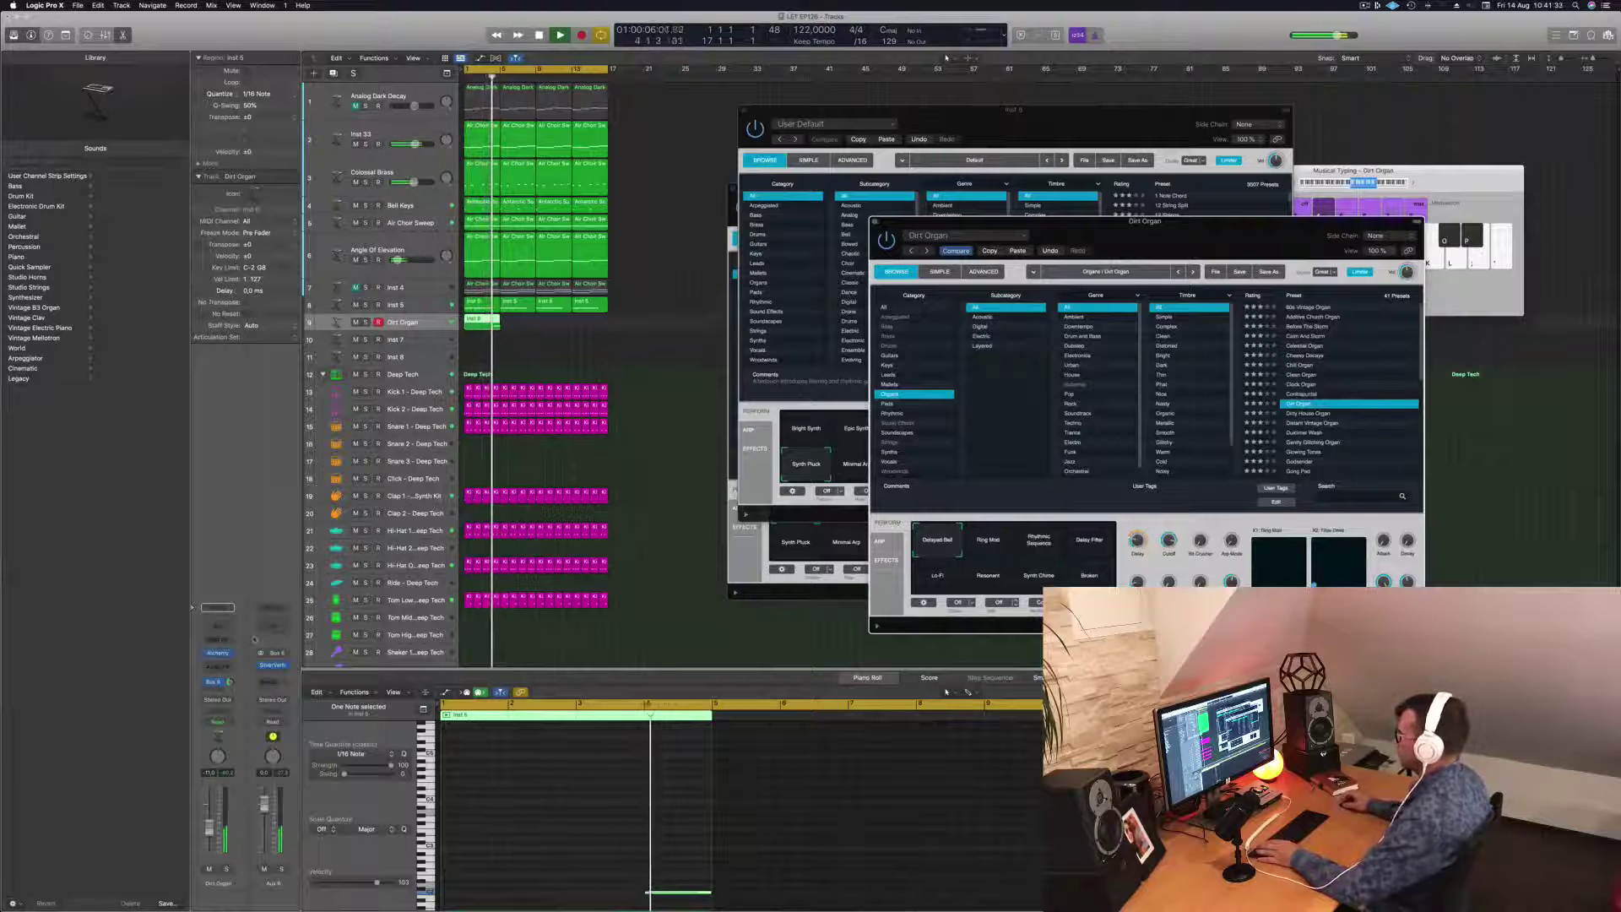
{"action": "left_click", "coordinate": [705, 631]}
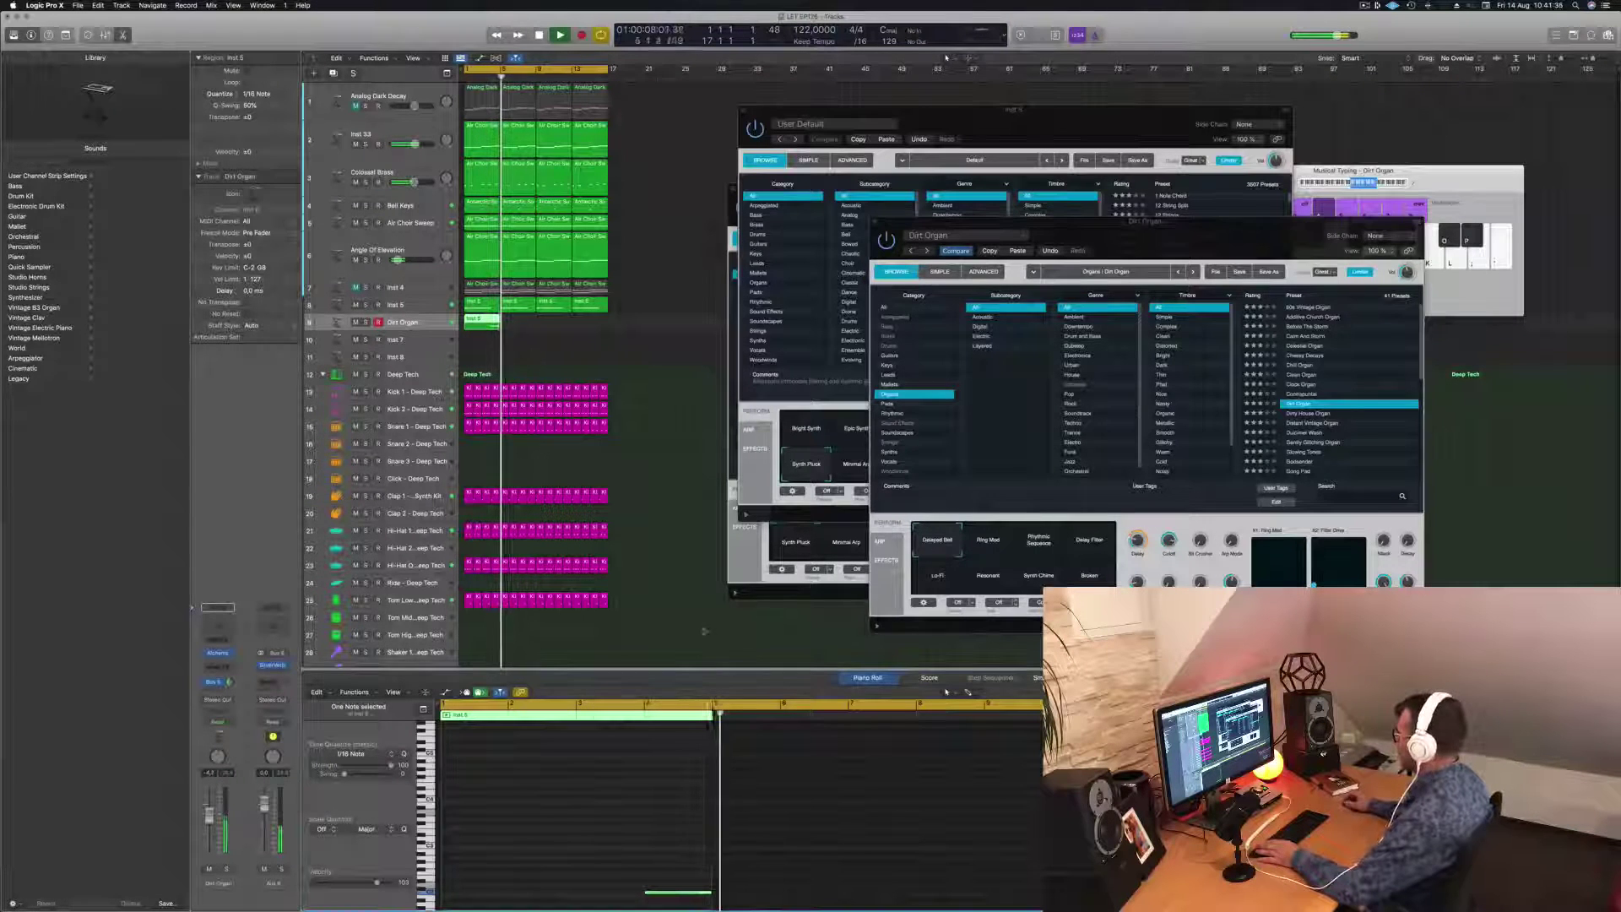
{"action": "key", "text": "space"}
{"action": "scroll", "coordinate": [642, 869], "scroll_direction": "down", "scroll_amount": 1}
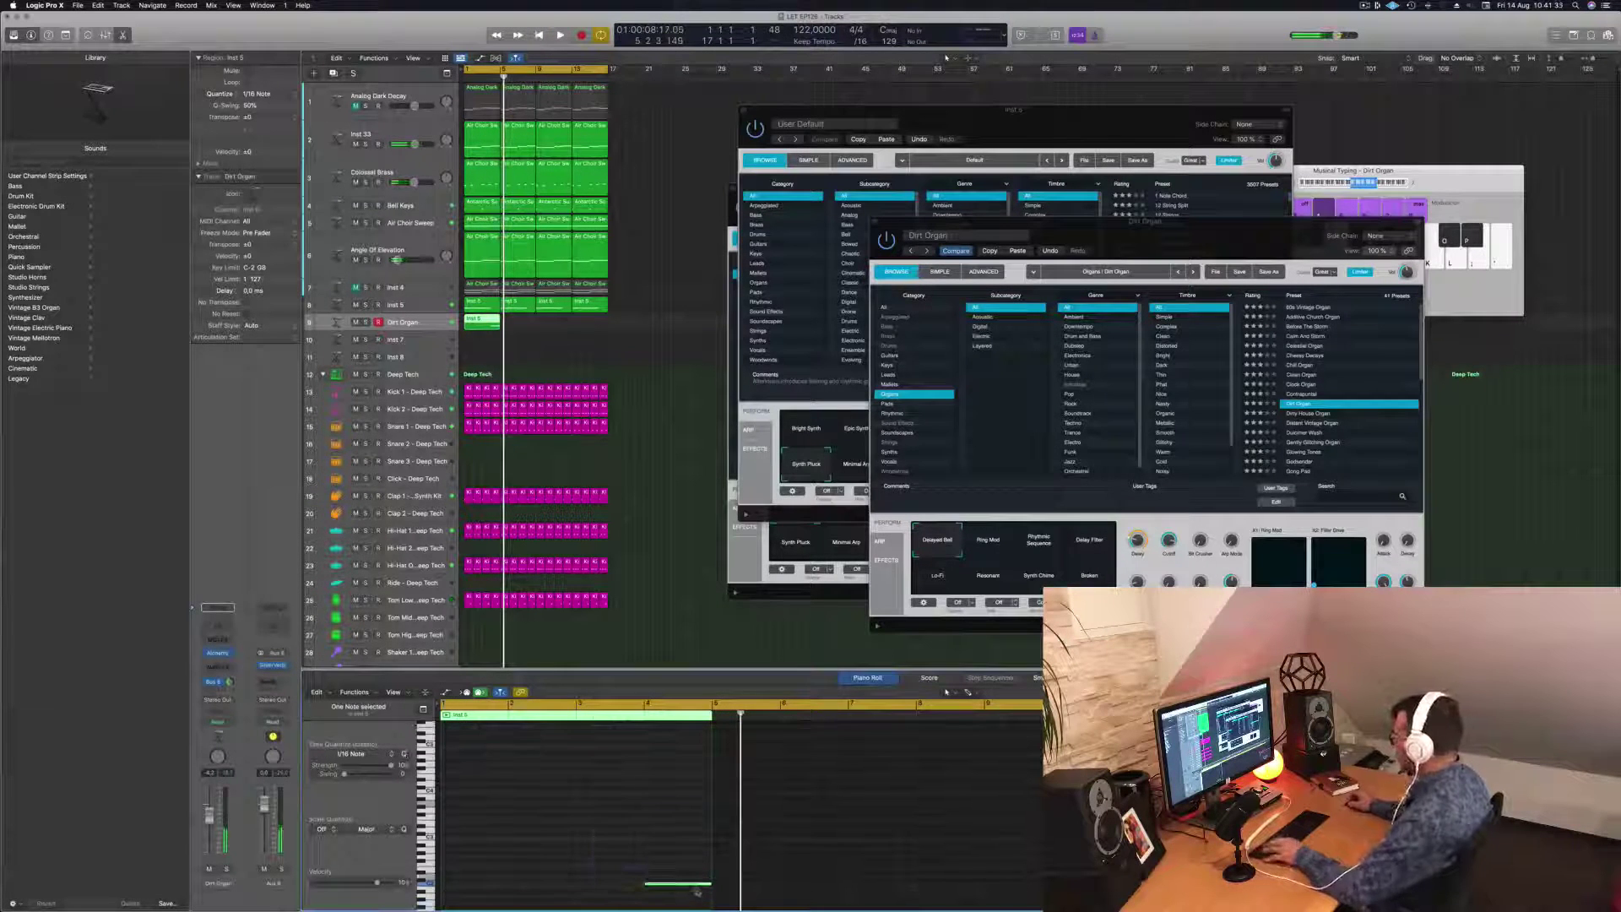
Step: Raise the organ note by an octave, replay the loop and load Alchemy's Godsender preset on the track
{"action": "key", "text": "shift+alt+Up"}
{"action": "key", "text": "space"}
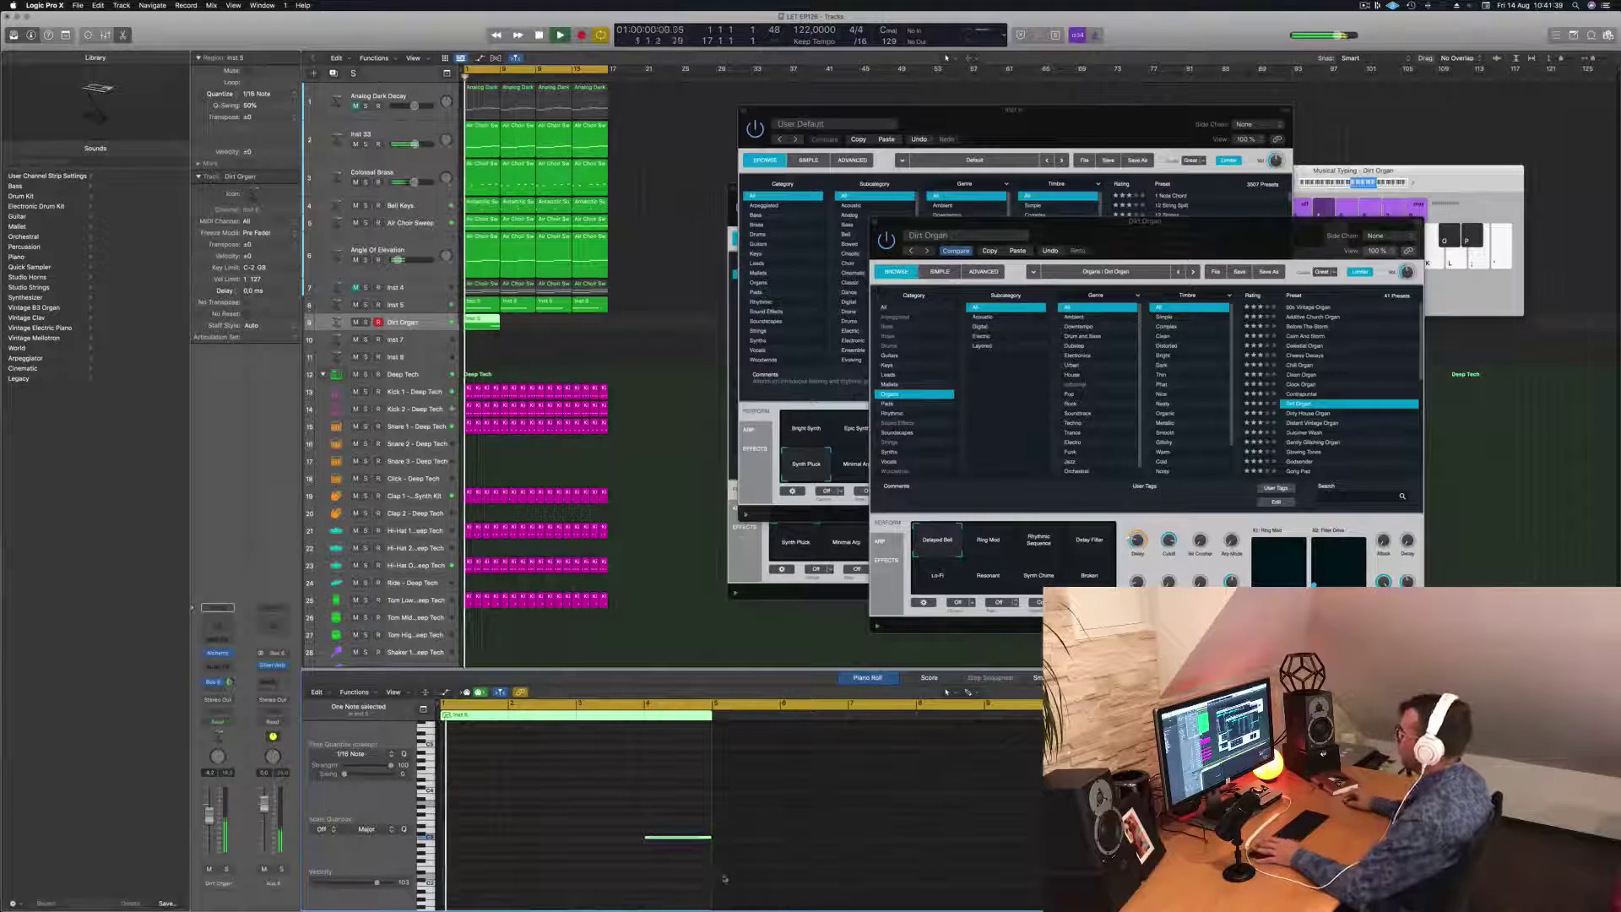
{"action": "left_click_drag", "start_coordinate": [1256, 247], "coordinate": [1136, 204]}
{"action": "scroll", "coordinate": [1199, 368], "scroll_direction": "down", "scroll_amount": 3}
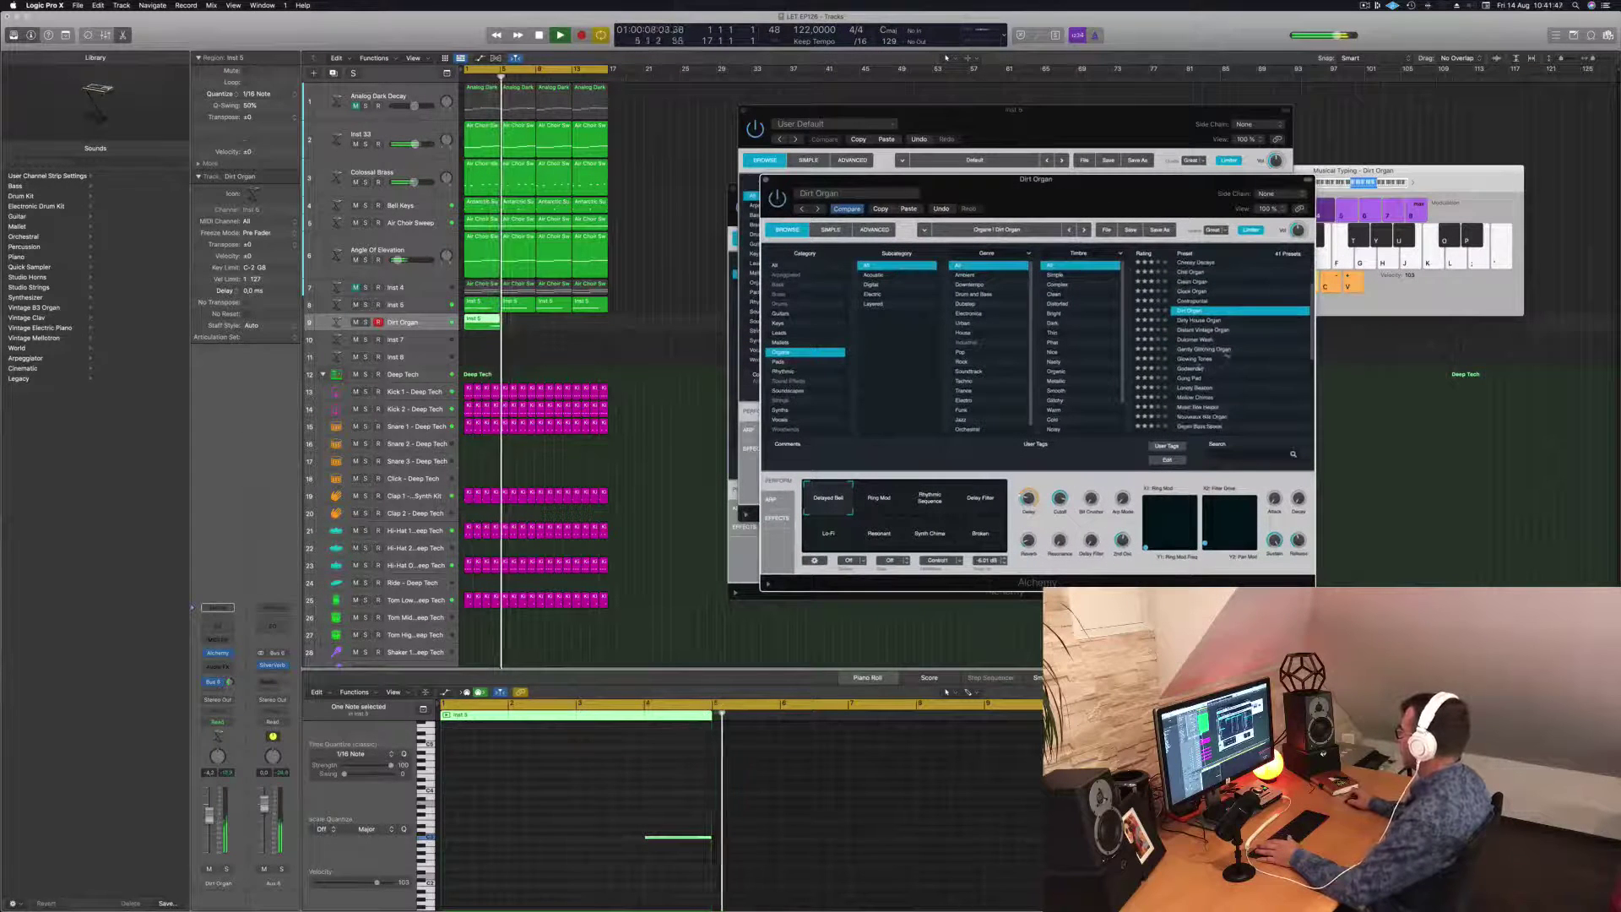
{"action": "left_click", "coordinate": [1199, 368]}
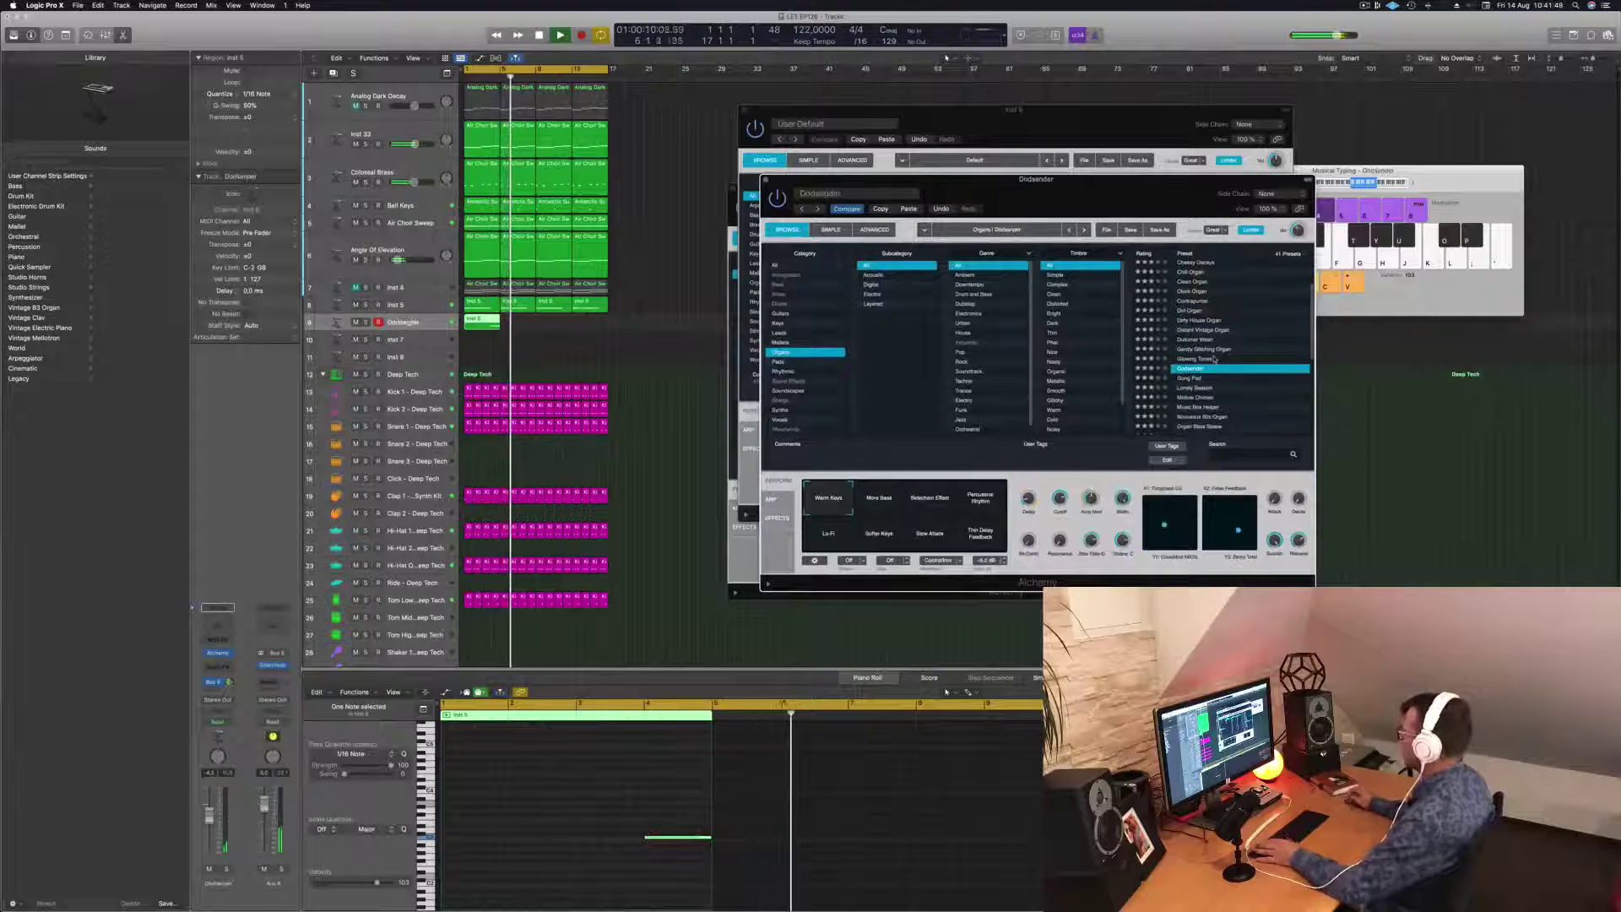
Step: Copy the four-bar organ region three times to fill the 16-bar loop and replay it from the start
{"action": "left_click_drag", "start_coordinate": [478, 321], "coordinate": [559, 332]}
{"action": "left_click", "coordinate": [484, 321], "text": "shift"}
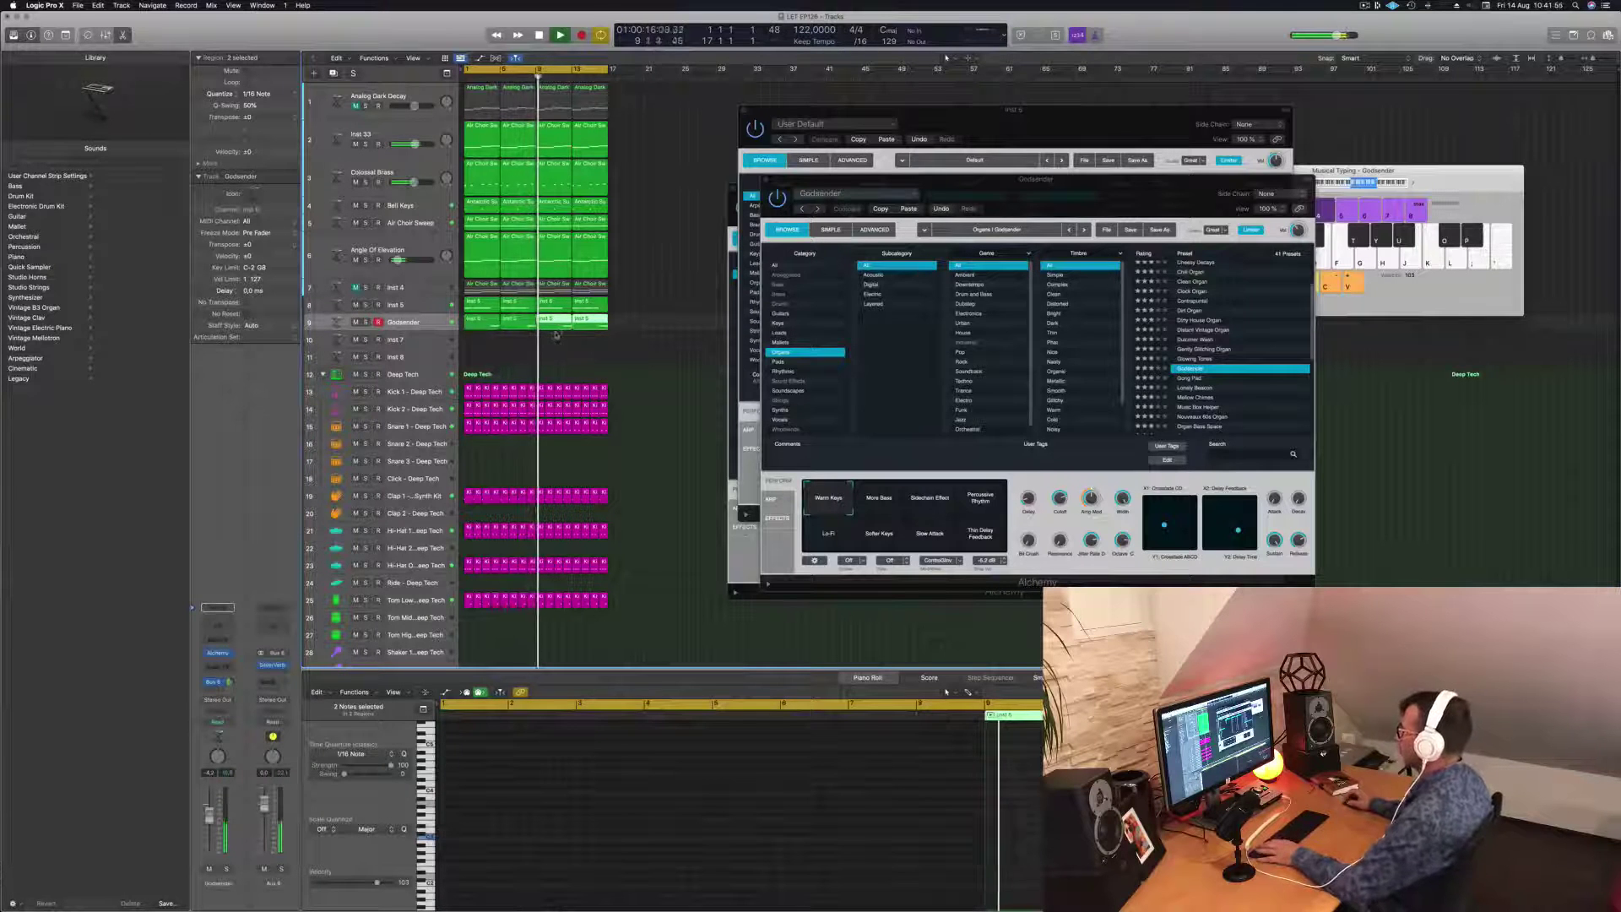
{"action": "left_click", "coordinate": [524, 340]}
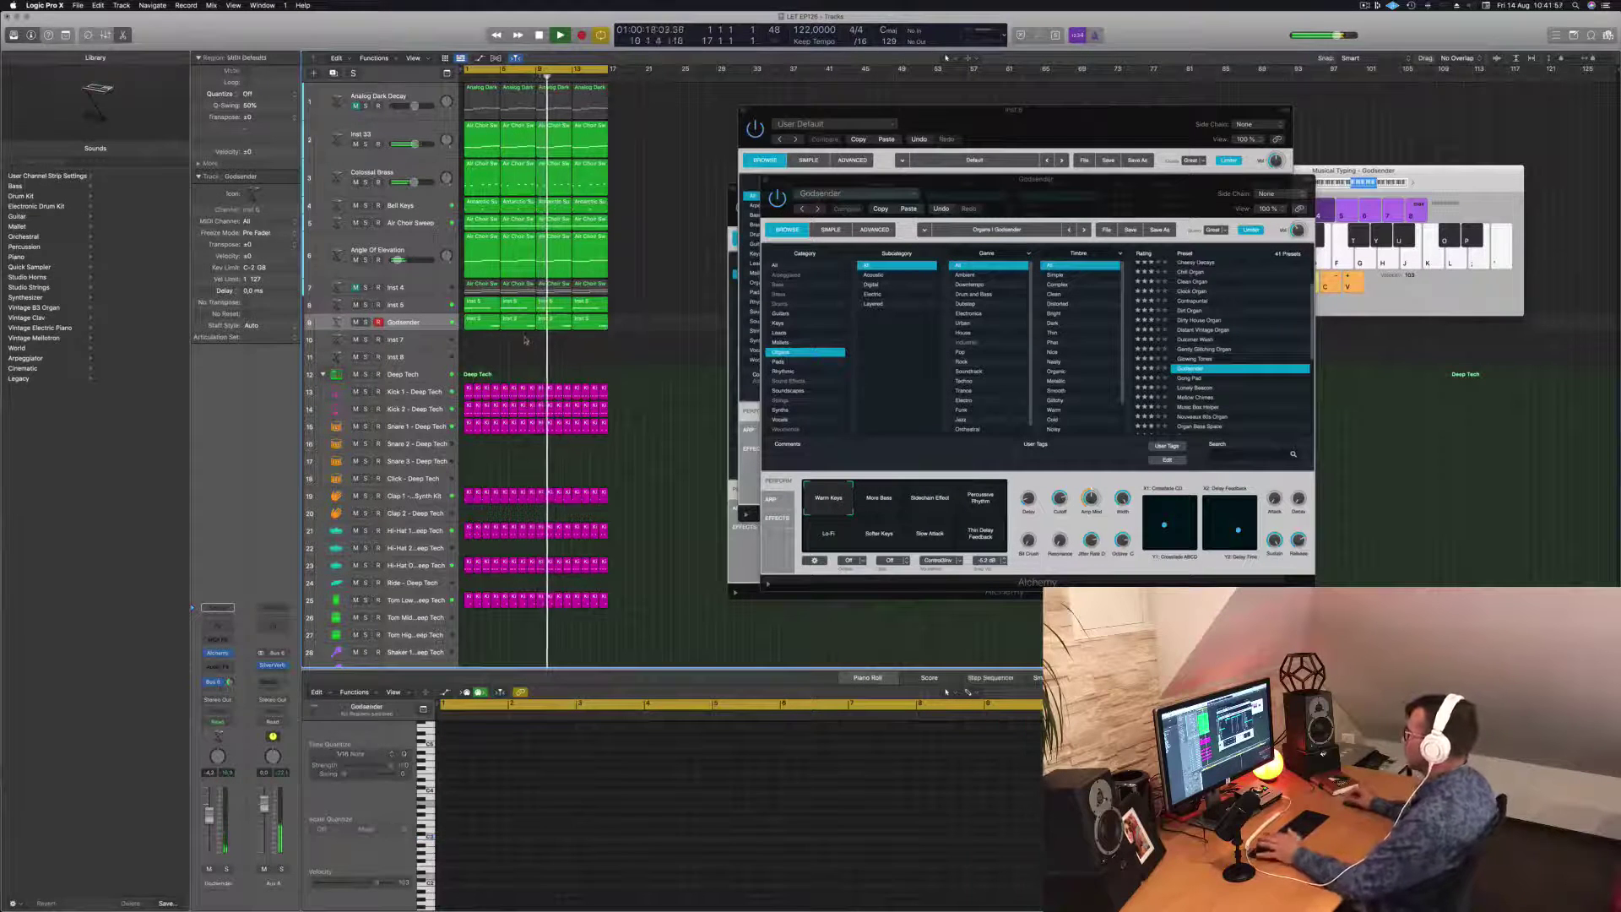
{"action": "key", "text": "Return"}
{"action": "key", "text": "space"}
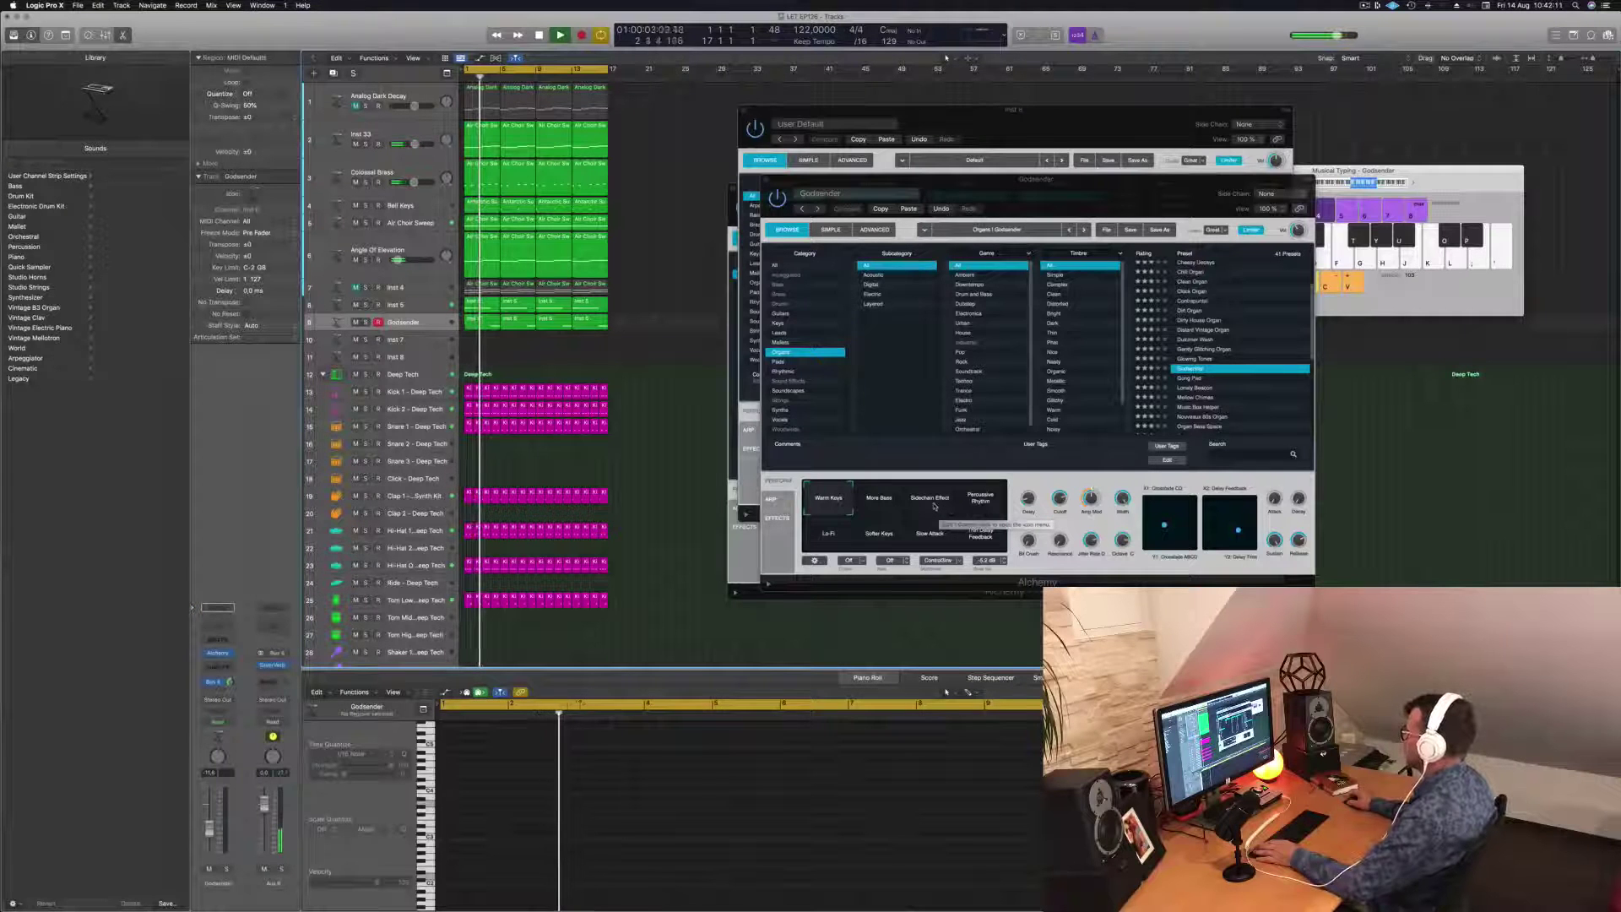
Step: Audition the Percussive Rhythm, Softer Keys and Slow Attack snapshots of the Godsender preset, settling on Softer Keys
{"action": "left_click", "coordinate": [980, 497]}
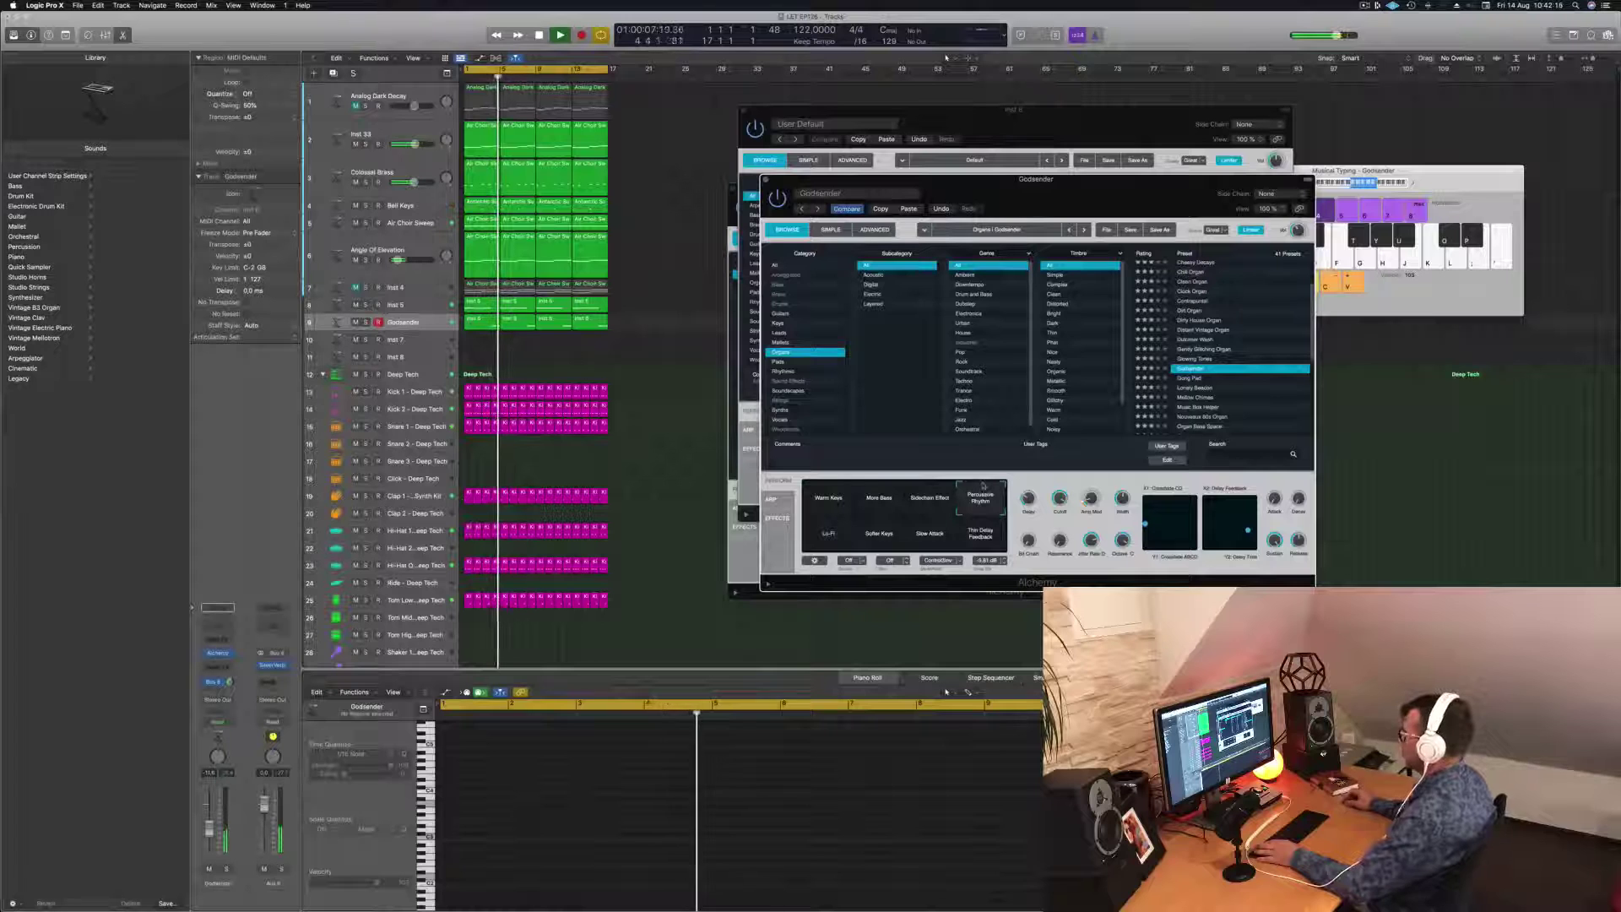
{"action": "left_click", "coordinate": [875, 537]}
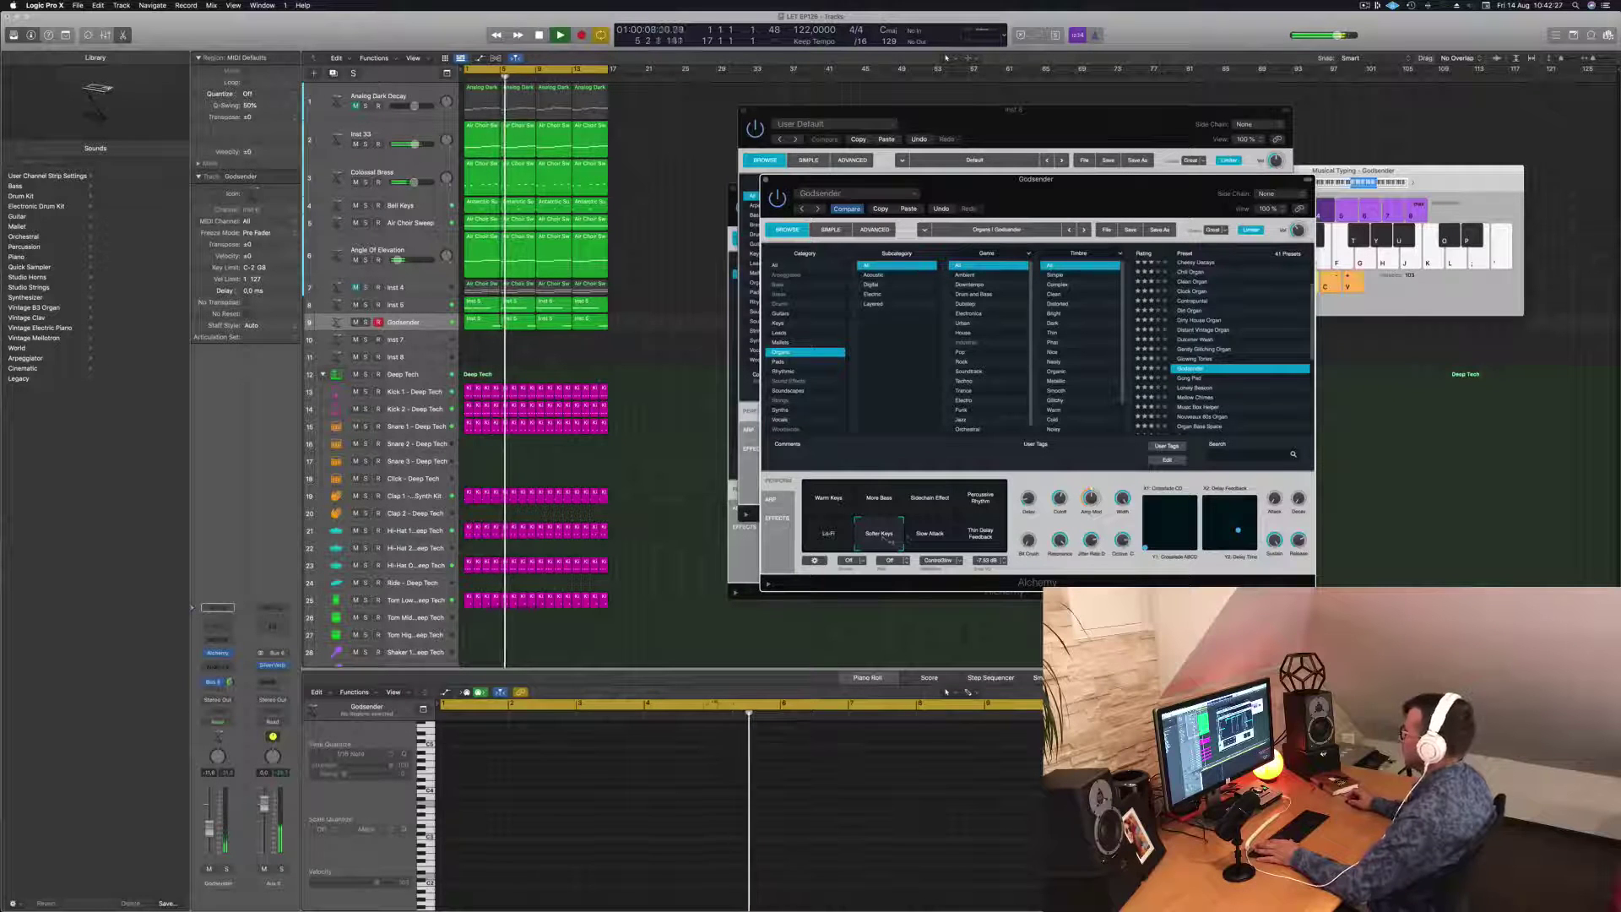
{"action": "left_click", "coordinate": [932, 534]}
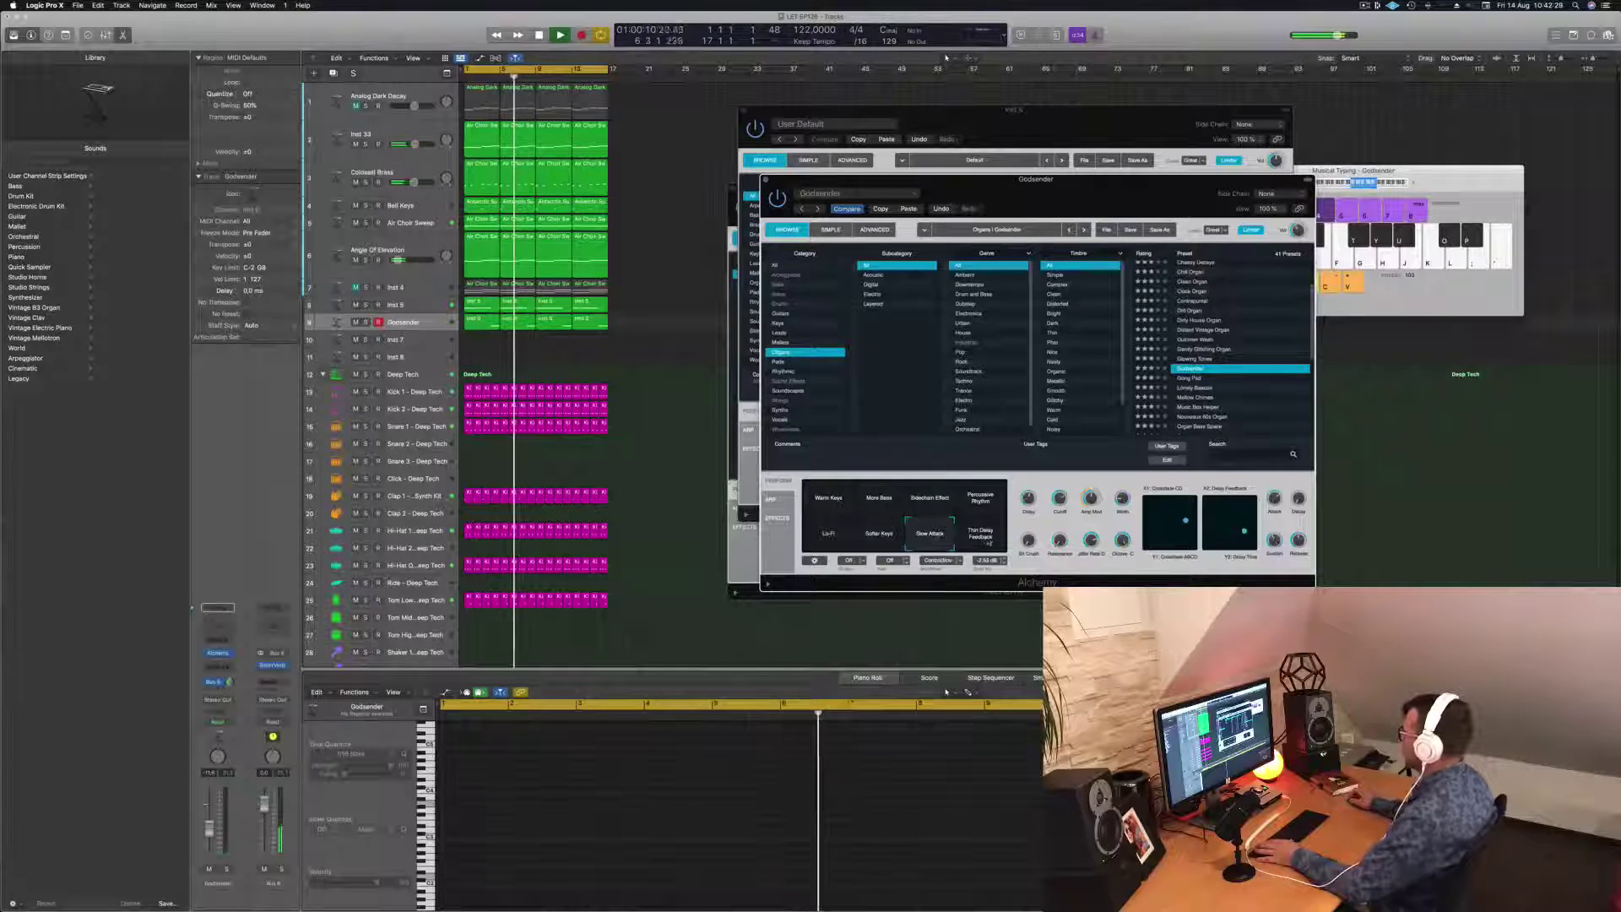
{"action": "left_click", "coordinate": [882, 536]}
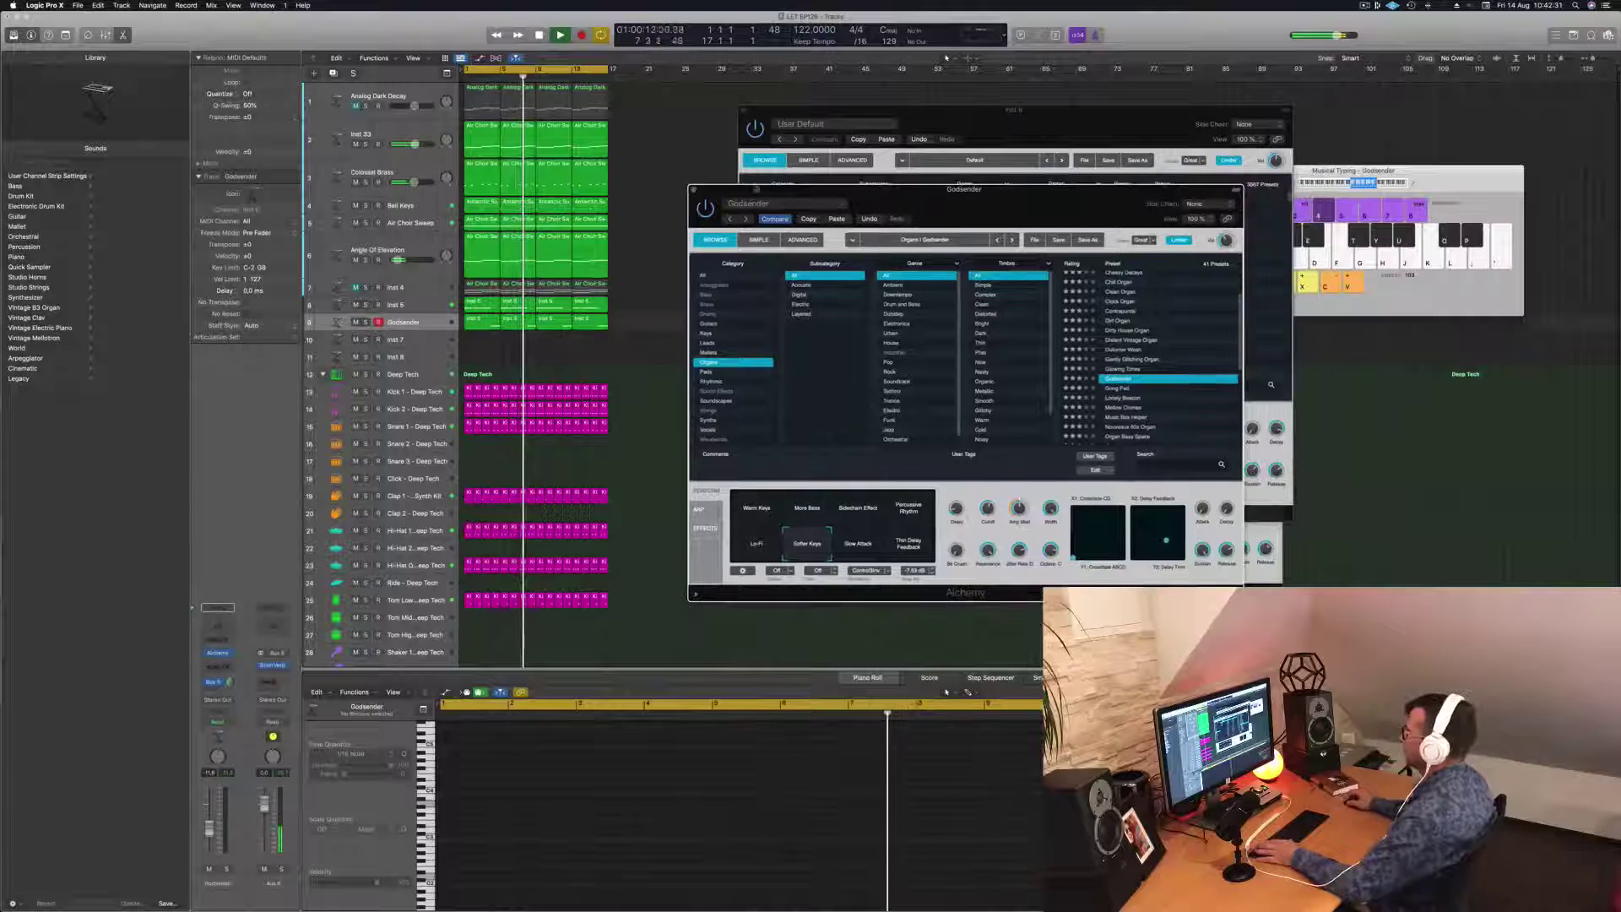
Step: Close all three open Alchemy windows
{"action": "left_click", "coordinate": [693, 192]}
{"action": "left_click_drag", "start_coordinate": [744, 113], "coordinate": [707, 124]}
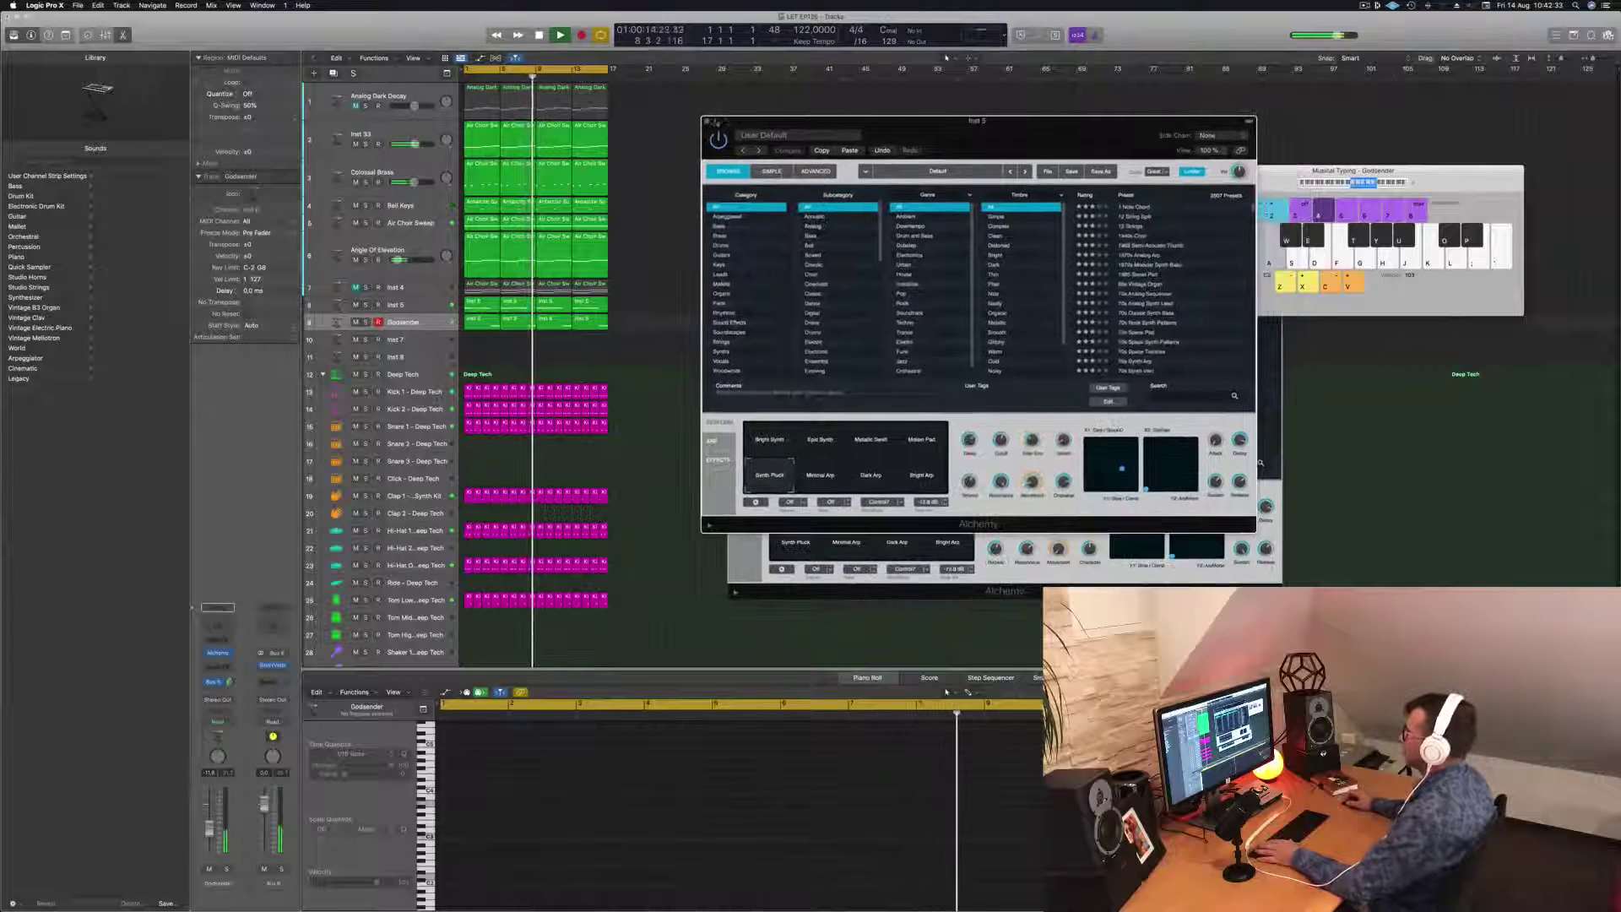
{"action": "left_click", "coordinate": [707, 122]}
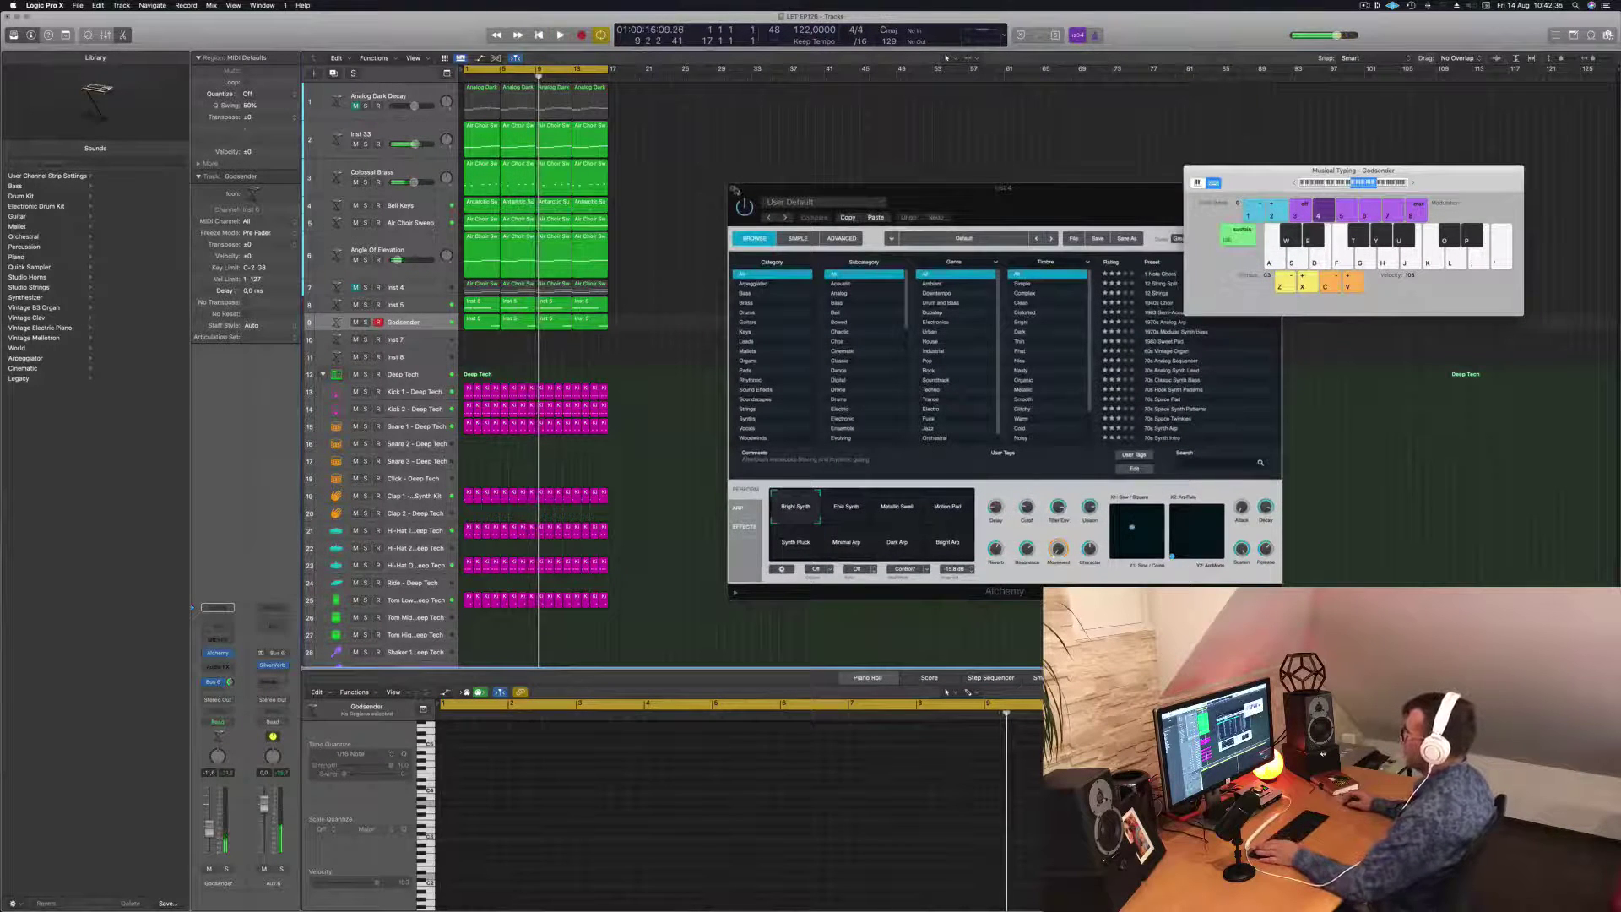
{"action": "left_click", "coordinate": [734, 190]}
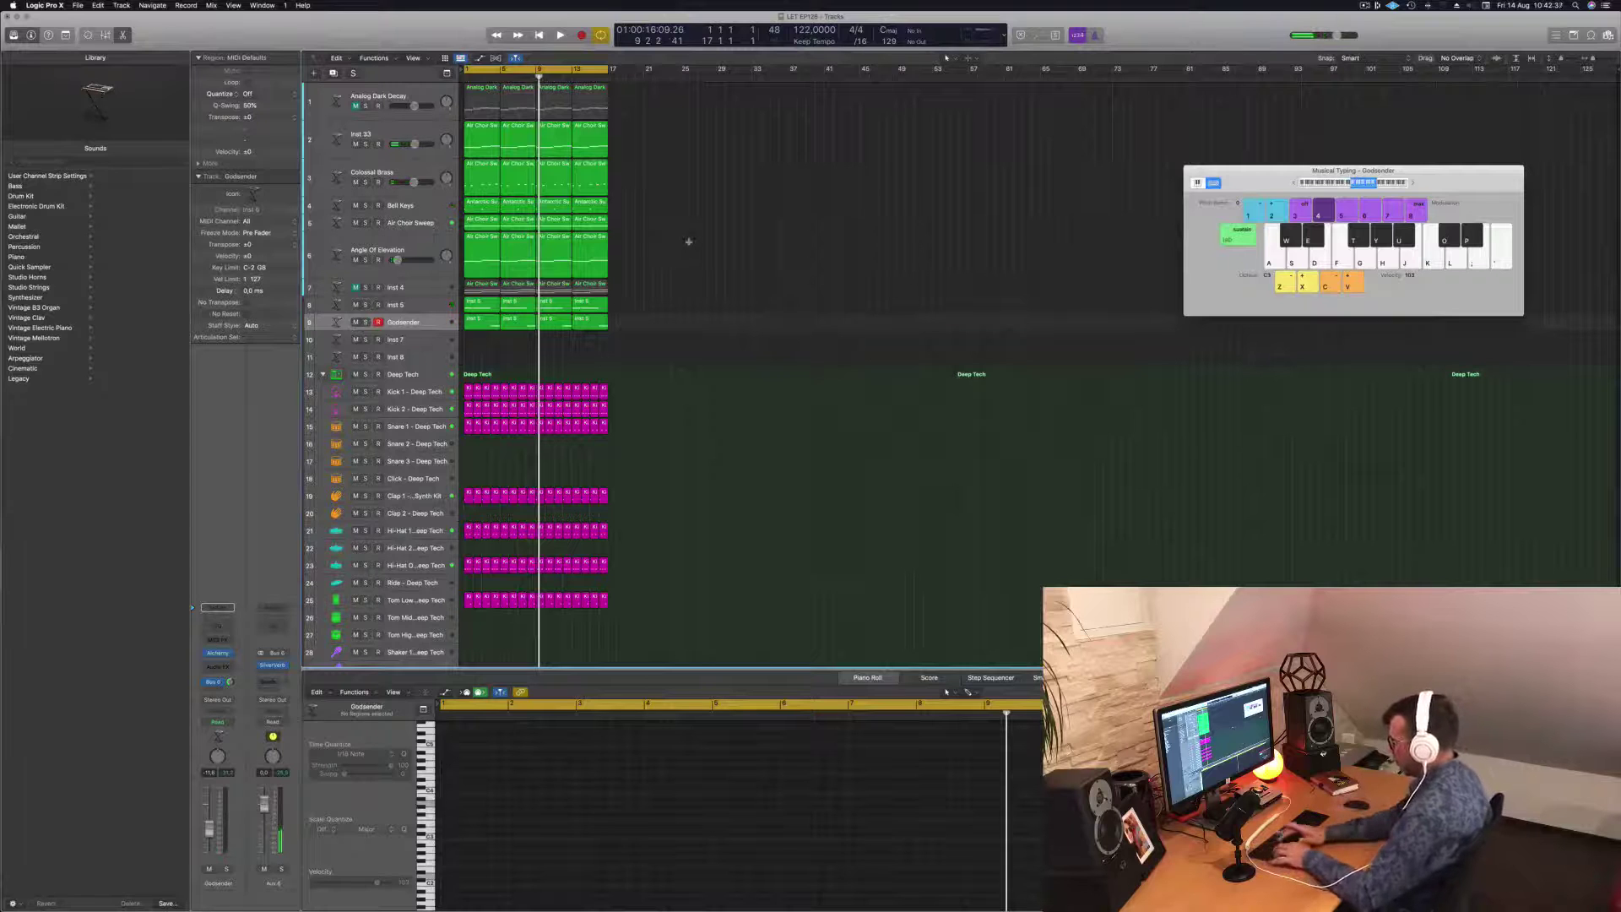
Step: Repeat all regions three times and extend the cycle range over the whole arrangement to bar 65
{"action": "key", "text": "super+a"}
{"action": "key", "text": "super+r"}
{"action": "key", "text": "super+r"}
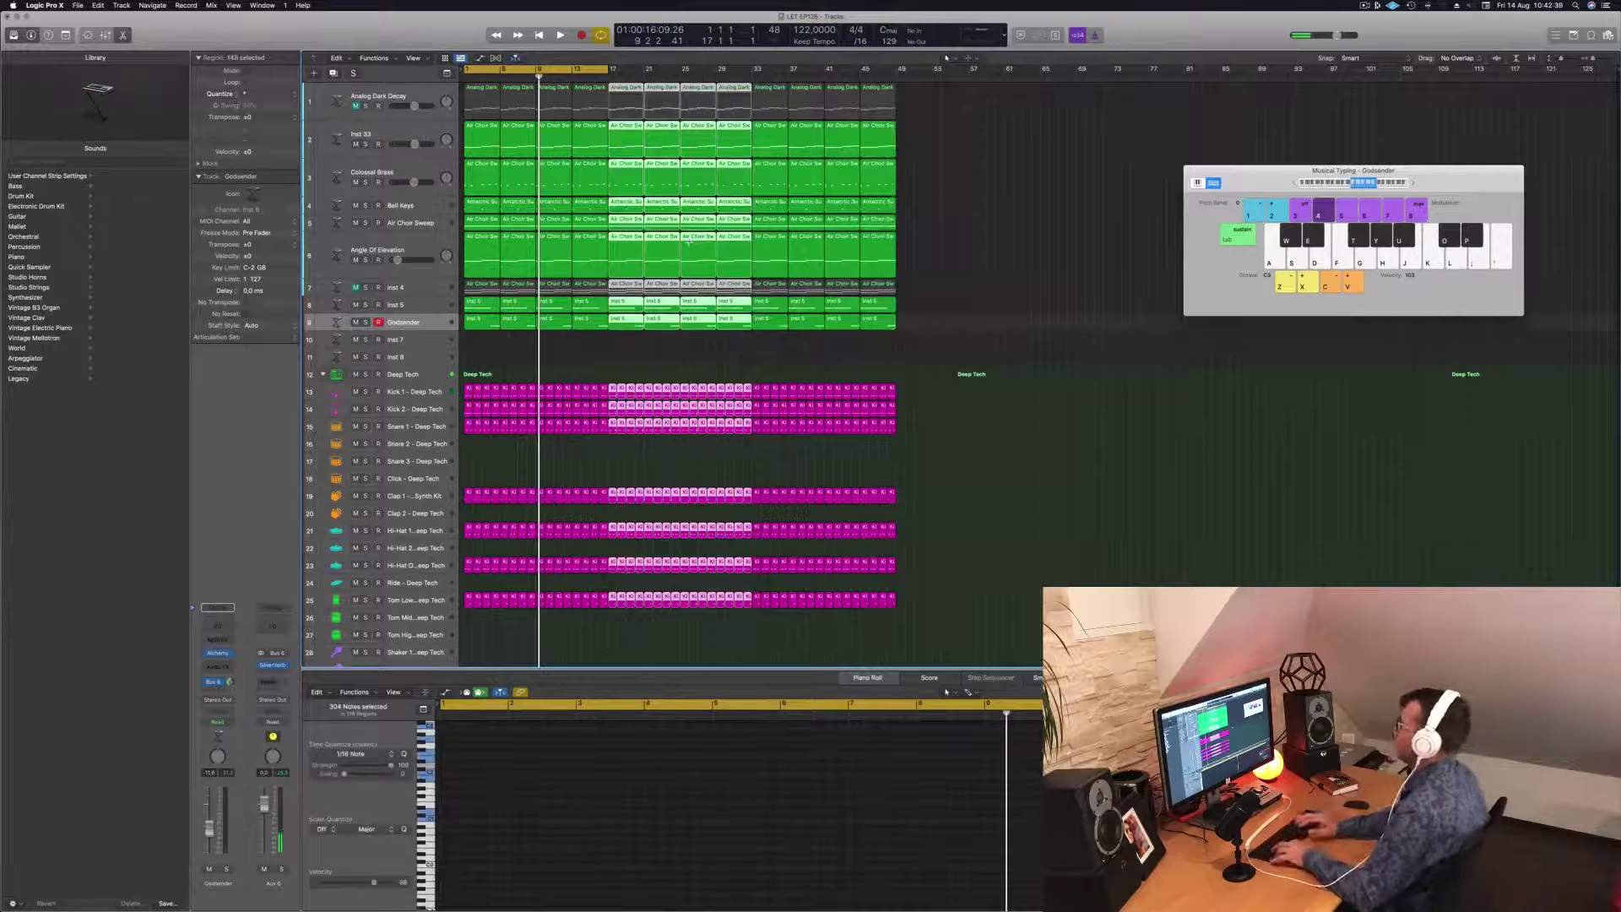
{"action": "key", "text": "super+r"}
{"action": "key", "text": "space"}
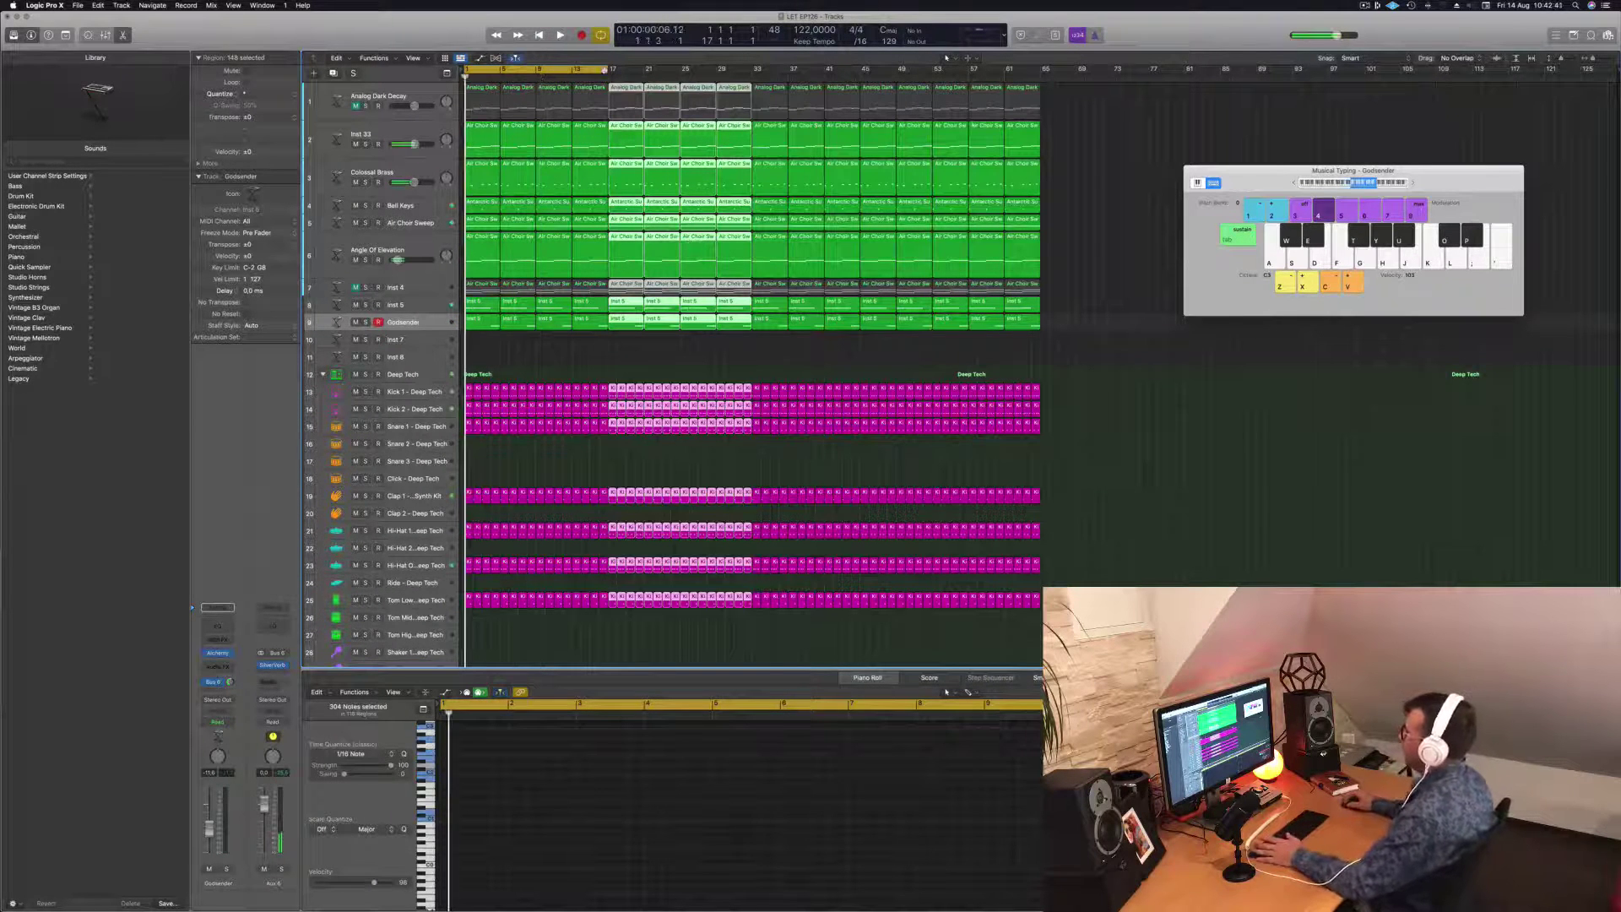
{"action": "left_click_drag", "start_coordinate": [604, 69], "coordinate": [1041, 95]}
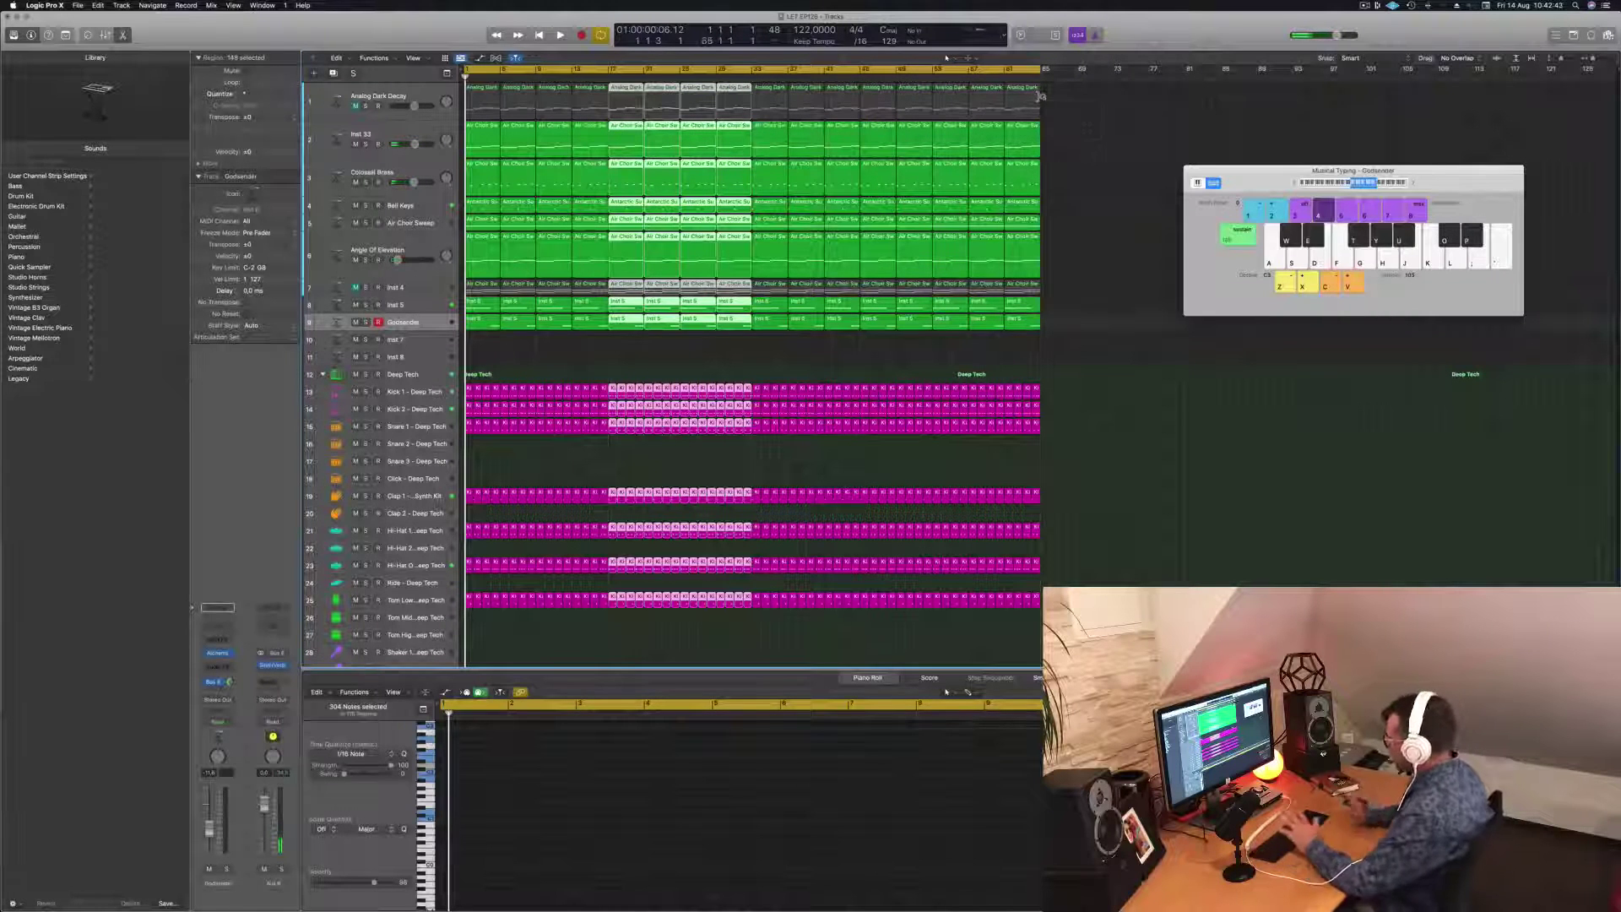
{"action": "left_click", "coordinate": [597, 374]}
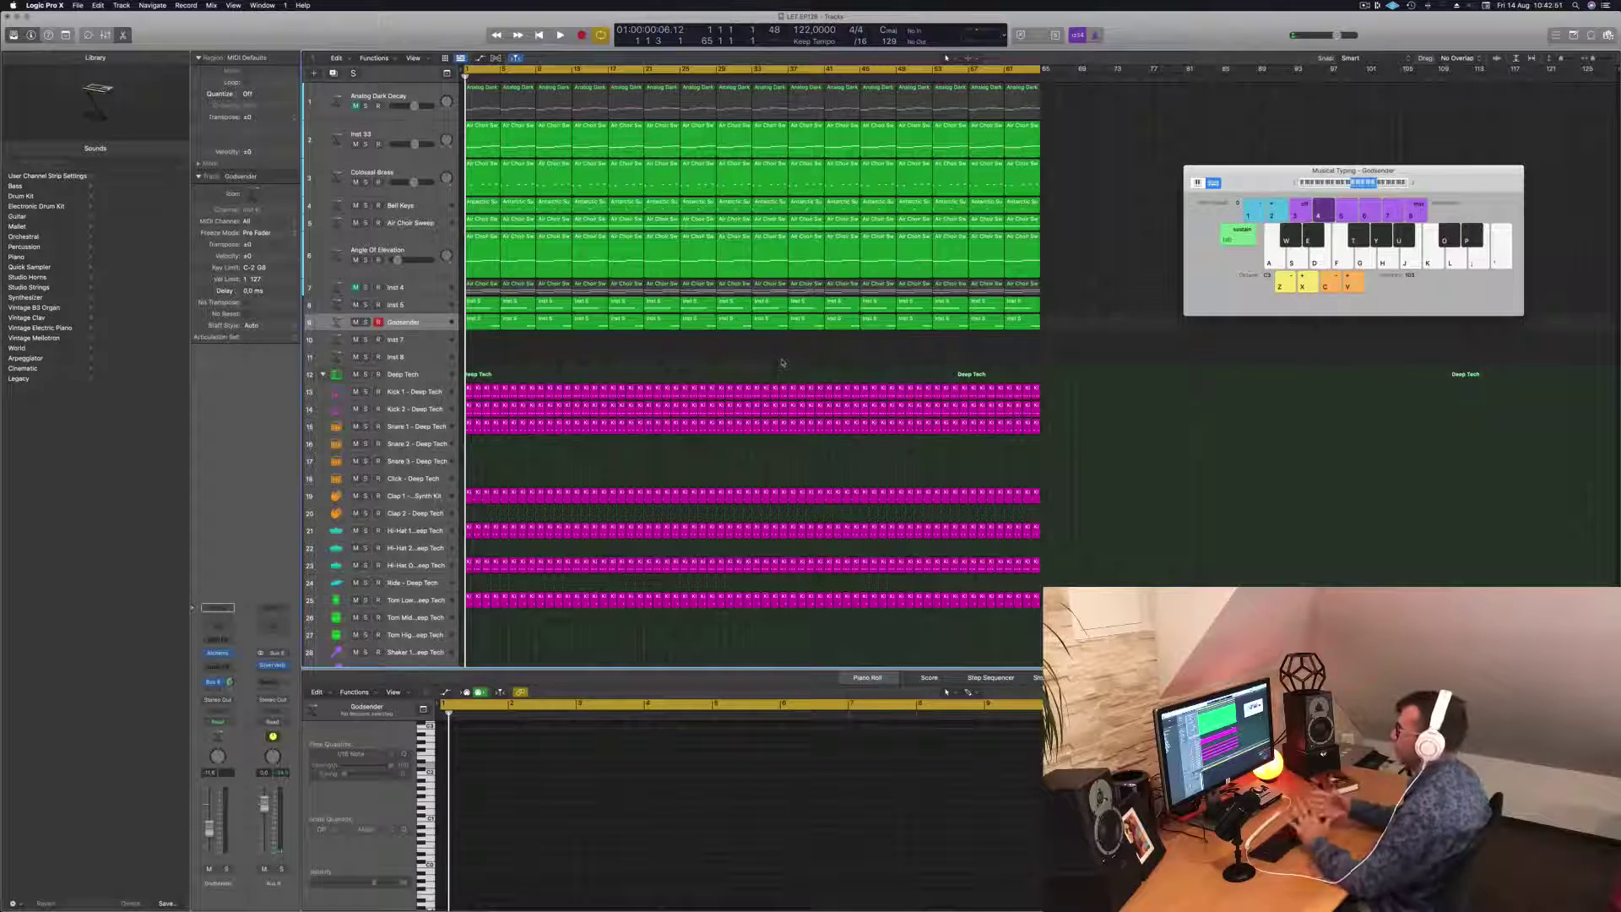
Step: Play the arrangement and open the SilverVerb on the bus that the Inst 5 track sends to
{"action": "key", "text": "space"}
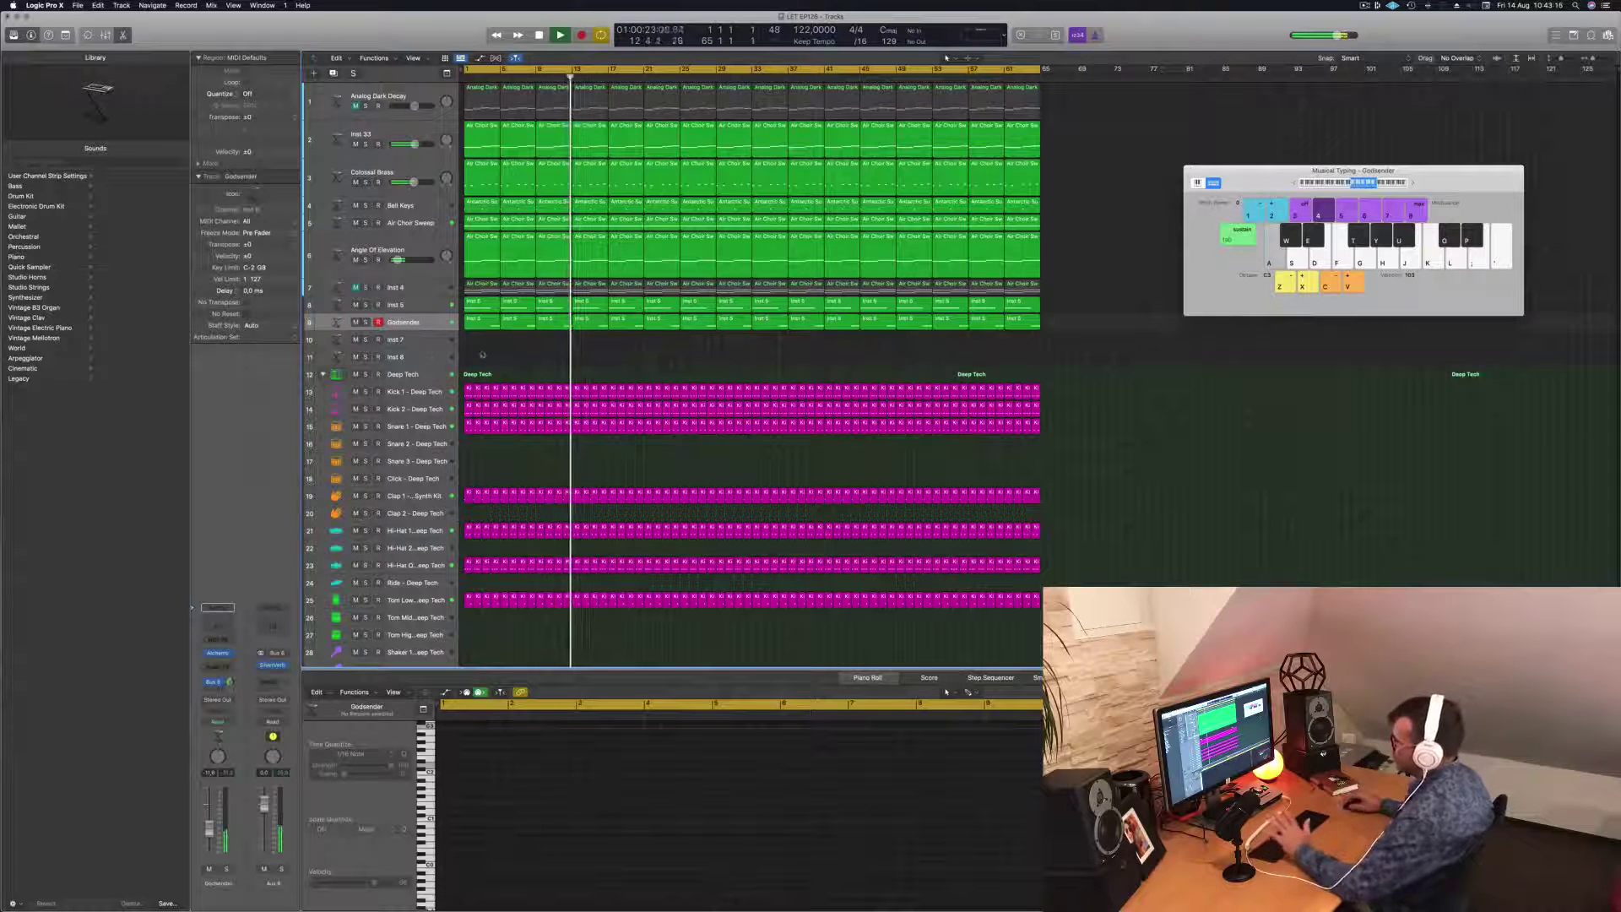
{"action": "left_click", "coordinate": [414, 305]}
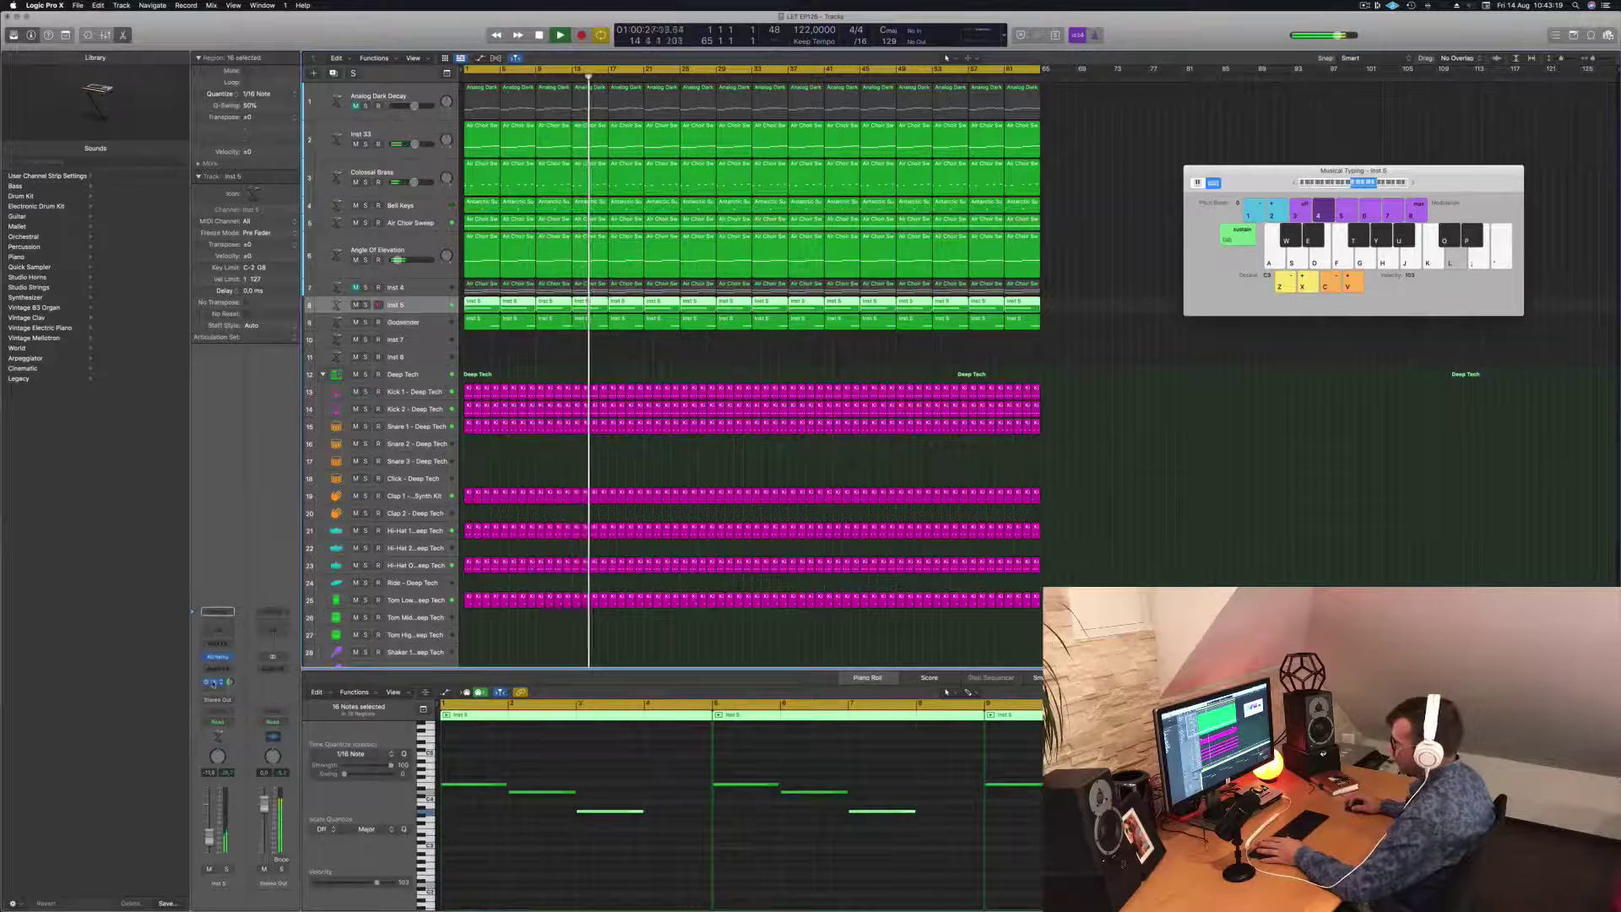
{"action": "left_click", "coordinate": [214, 682]}
{"action": "left_click", "coordinate": [274, 680]}
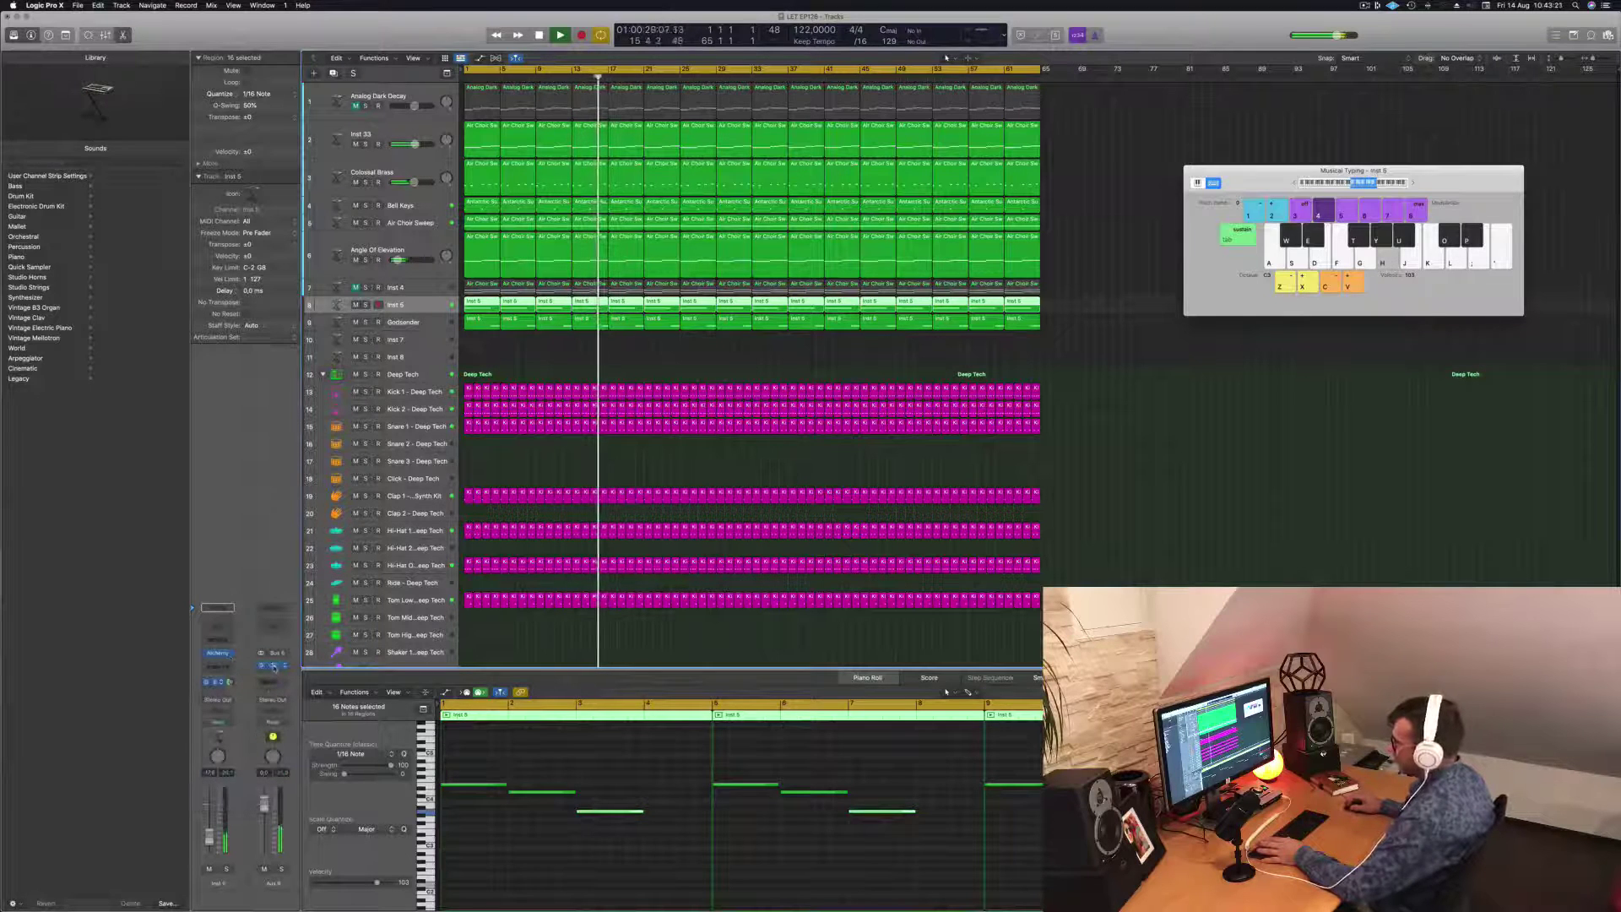
{"action": "left_click", "coordinate": [273, 665]}
{"action": "left_click_drag", "start_coordinate": [1076, 199], "coordinate": [1287, 215]}
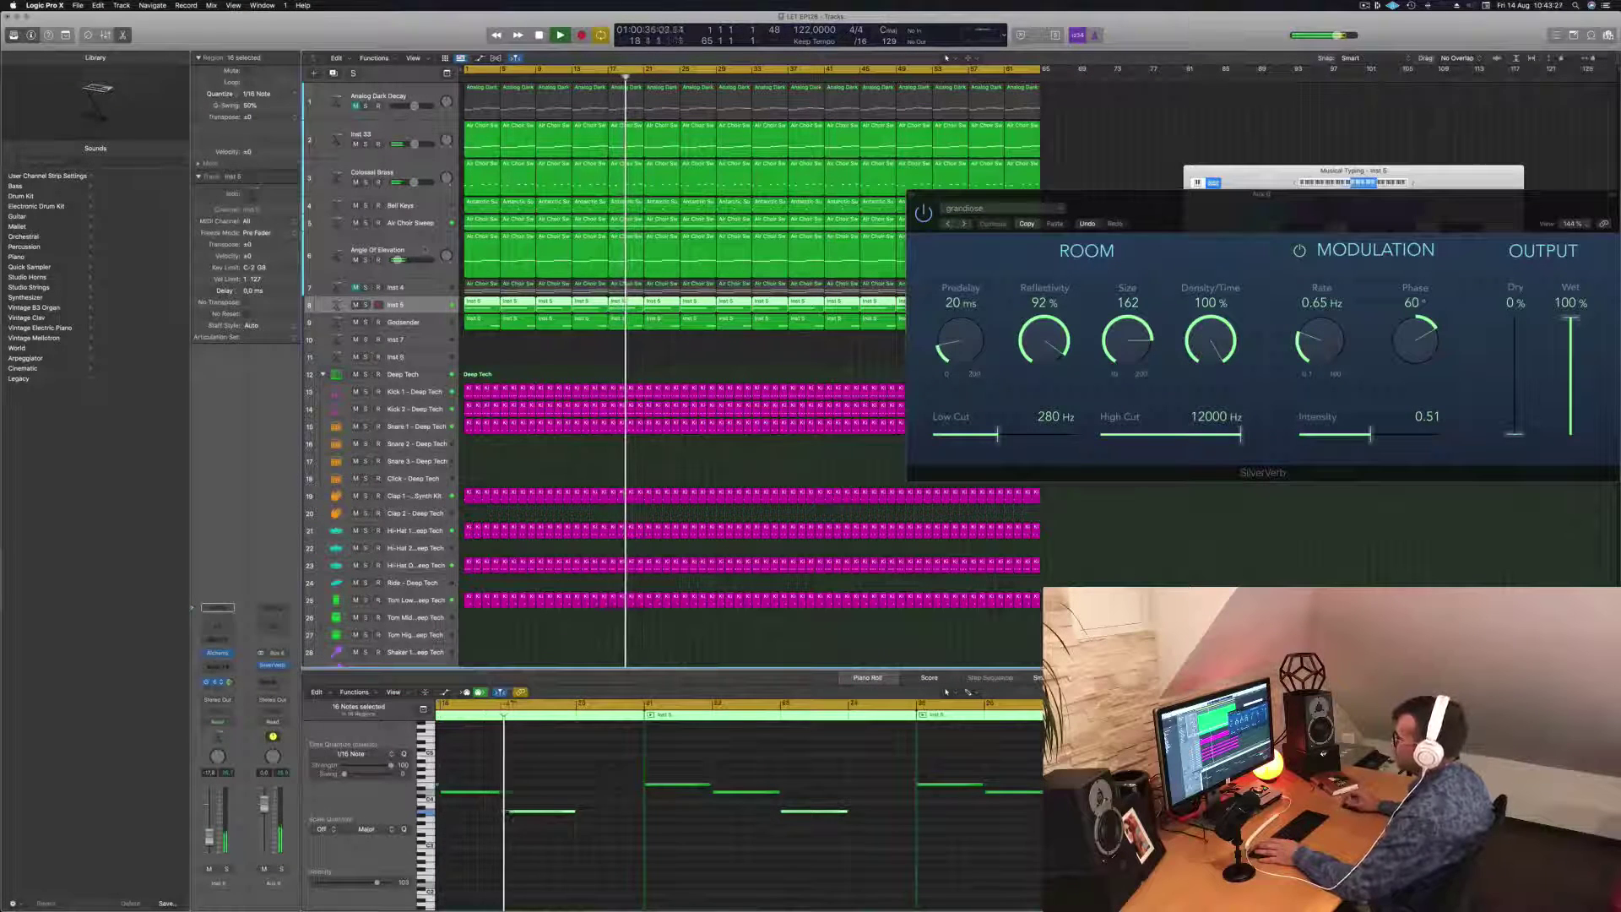
Step: Listen to the Air Choir Sweep track in solo, clear its solo and select the Bell Keys track
{"action": "left_click", "coordinate": [368, 224]}
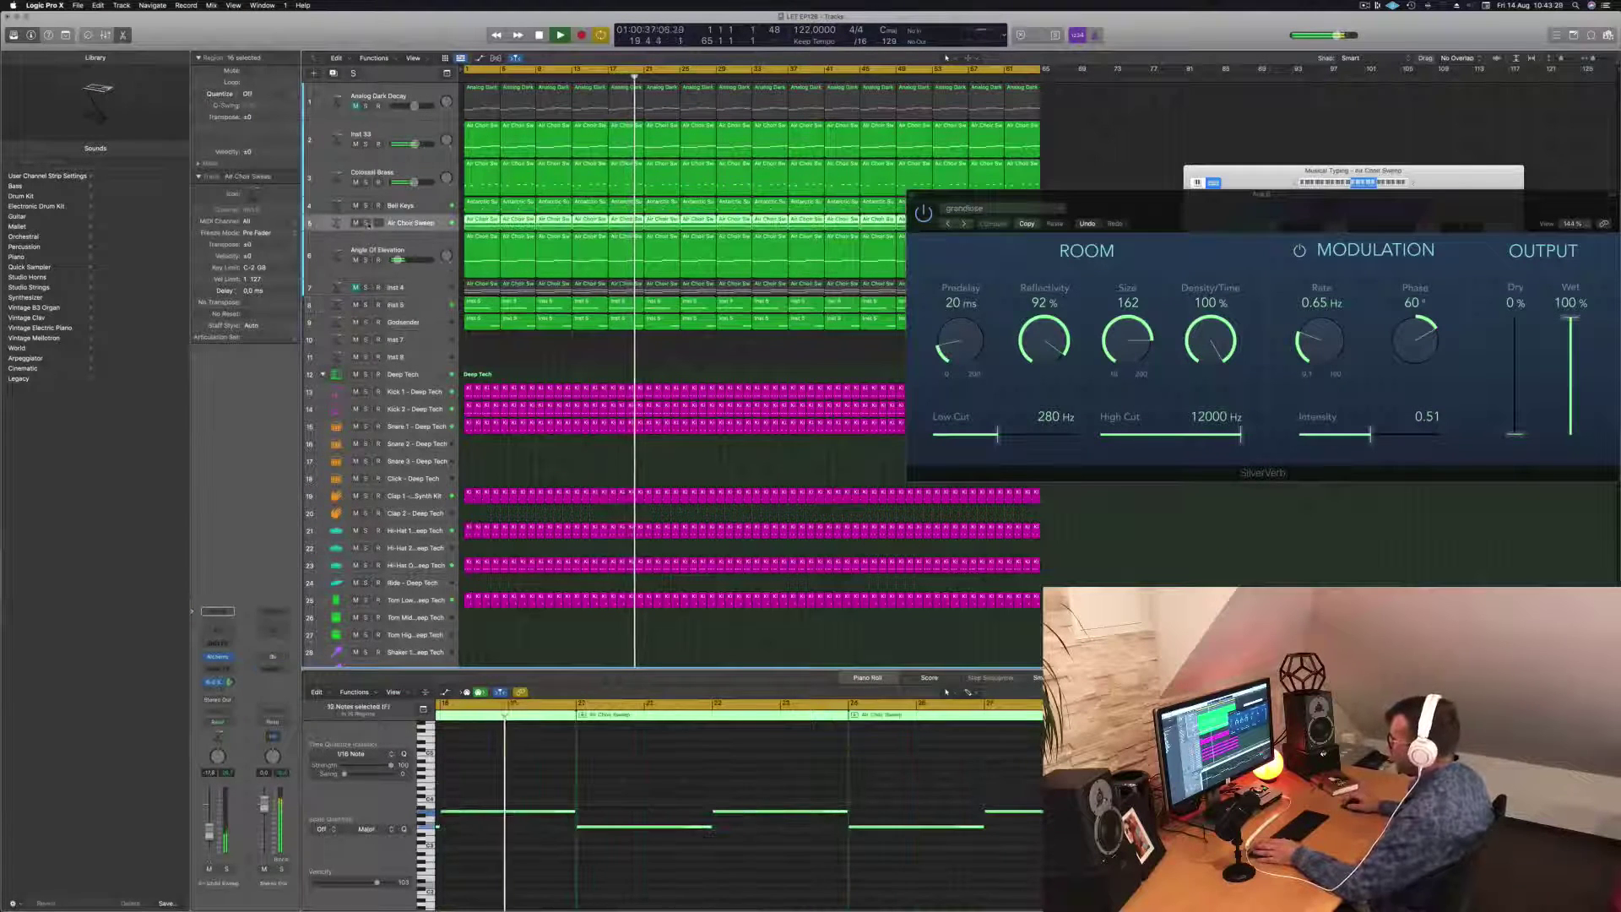
{"action": "left_click", "coordinate": [367, 224]}
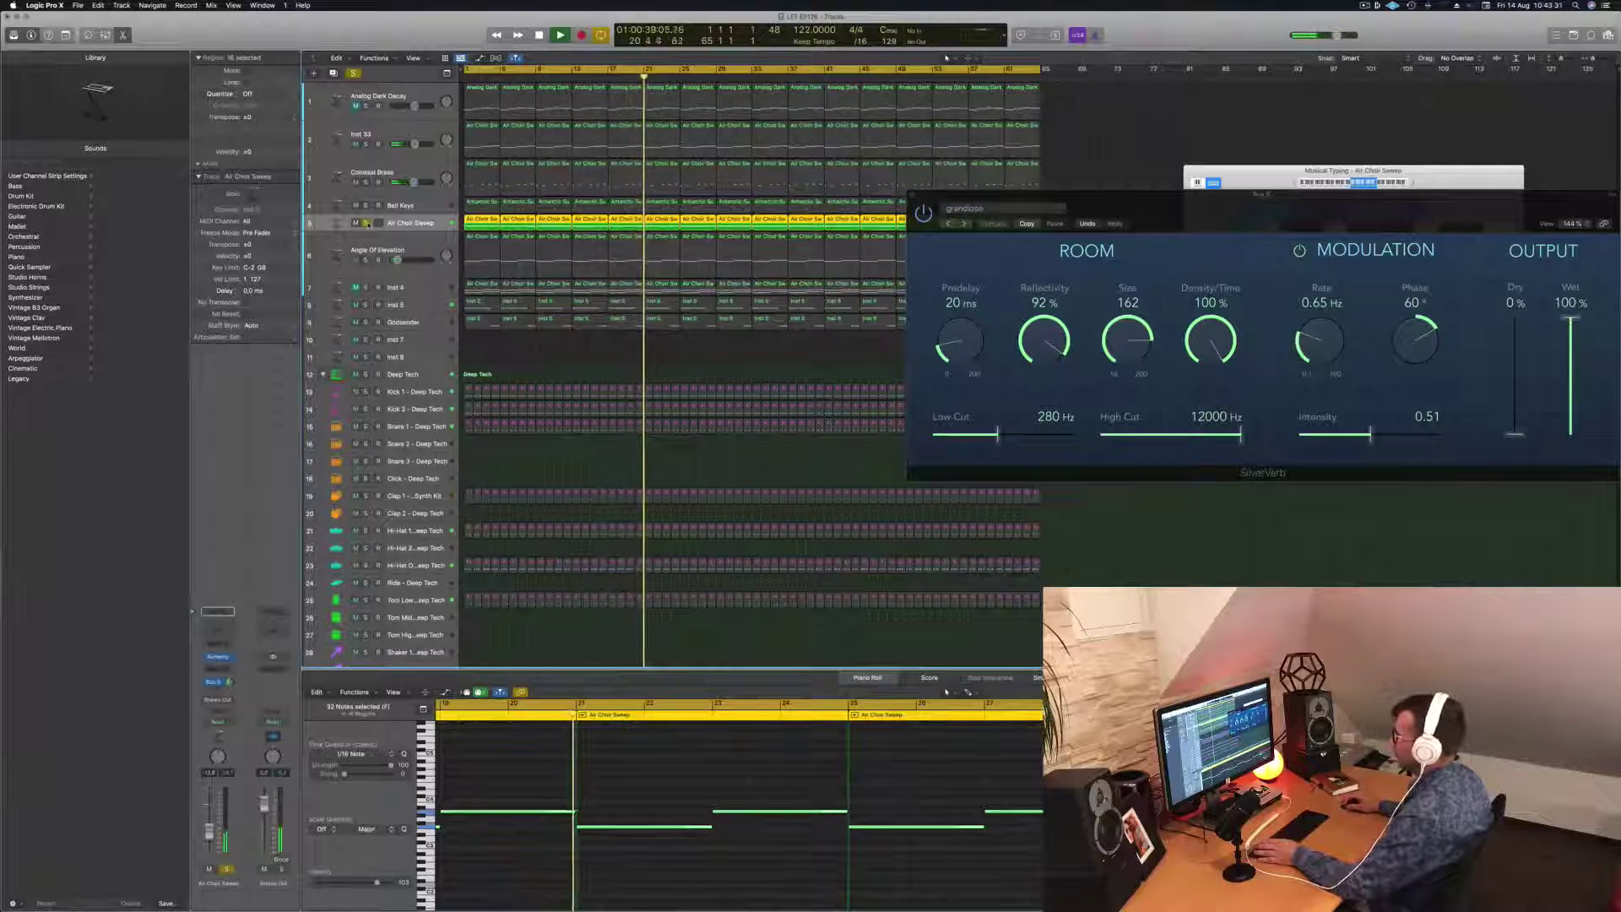
{"action": "left_click", "coordinate": [366, 224]}
{"action": "left_click", "coordinate": [371, 206]}
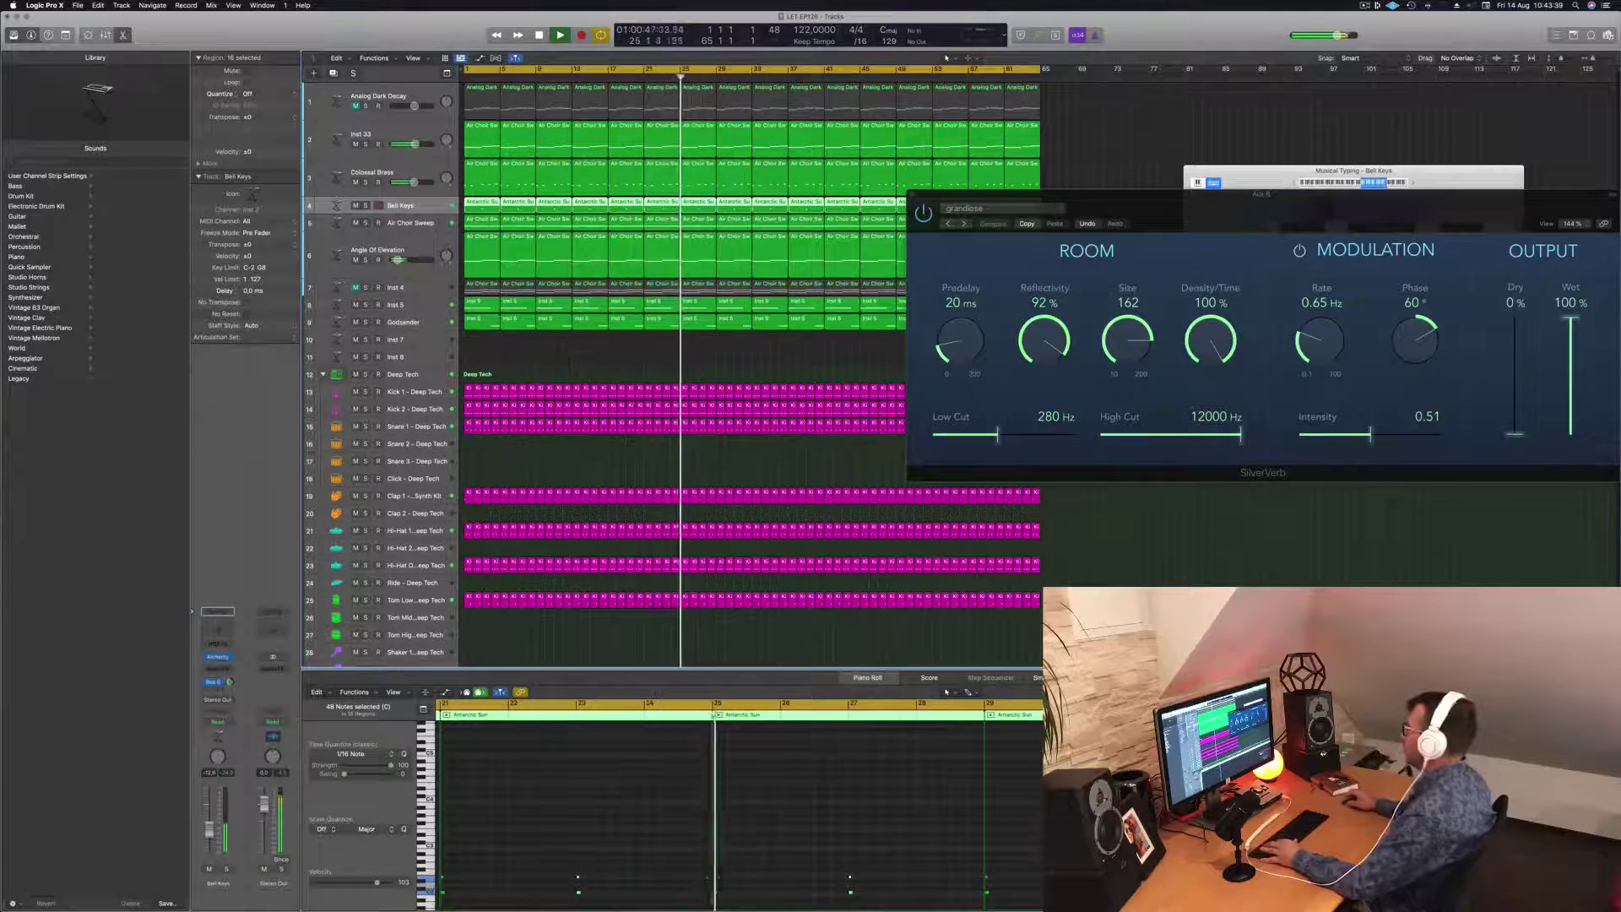
Step: Close the SilverVerb and Musical Typing windows and deselect all regions
{"action": "left_click_drag", "start_coordinate": [1097, 194], "coordinate": [948, 181]}
{"action": "left_click", "coordinate": [763, 181]}
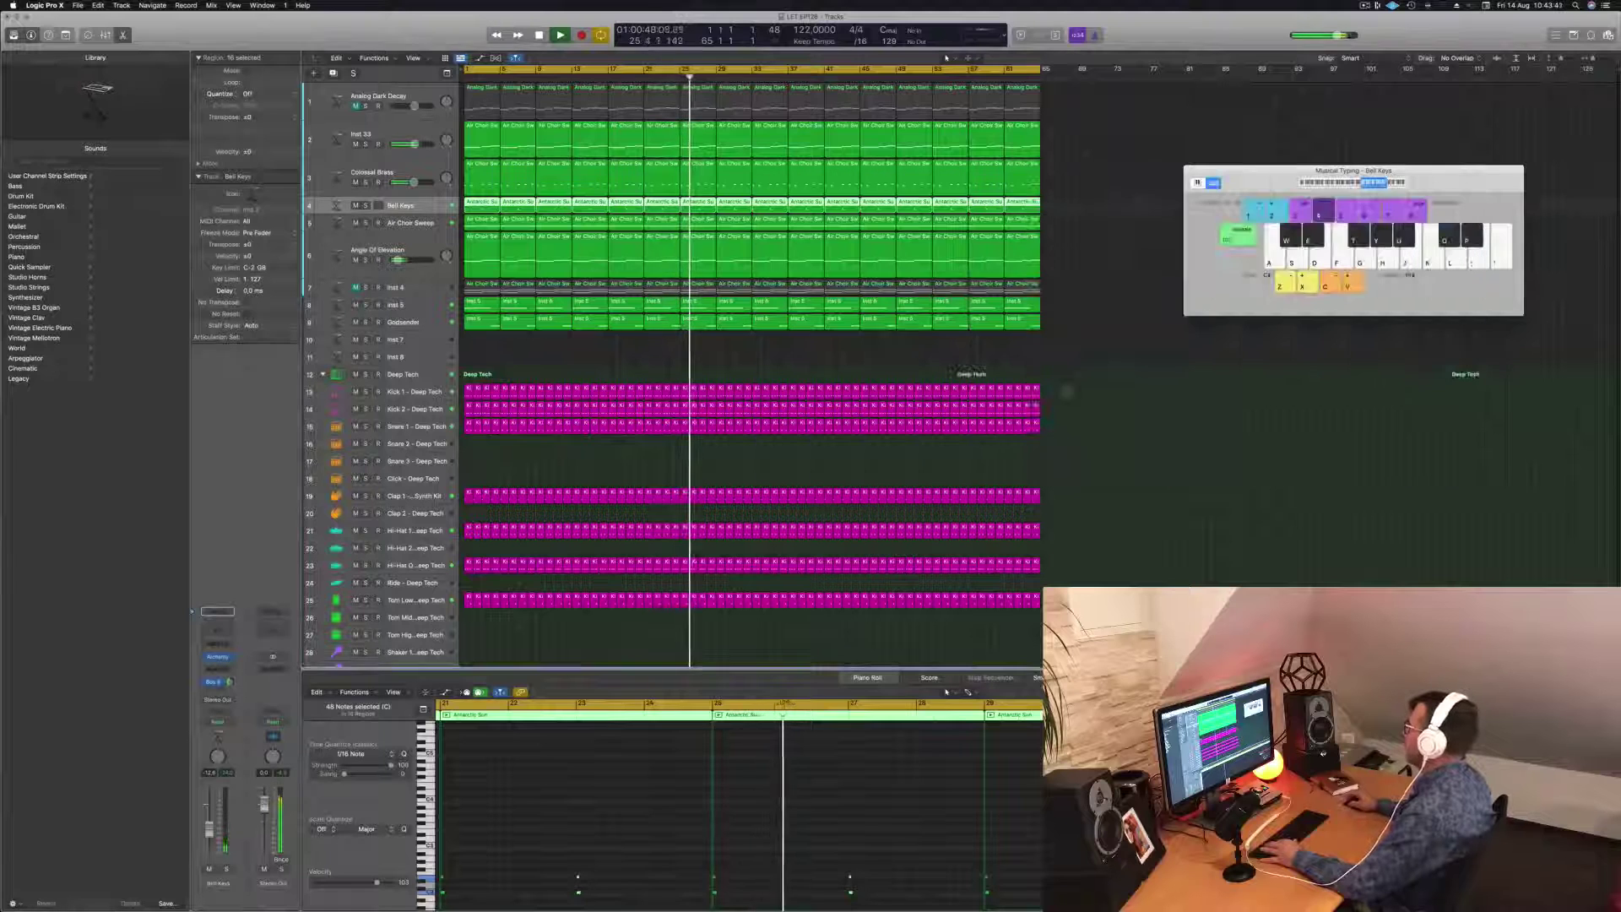
{"action": "key", "text": "super+shift+a"}
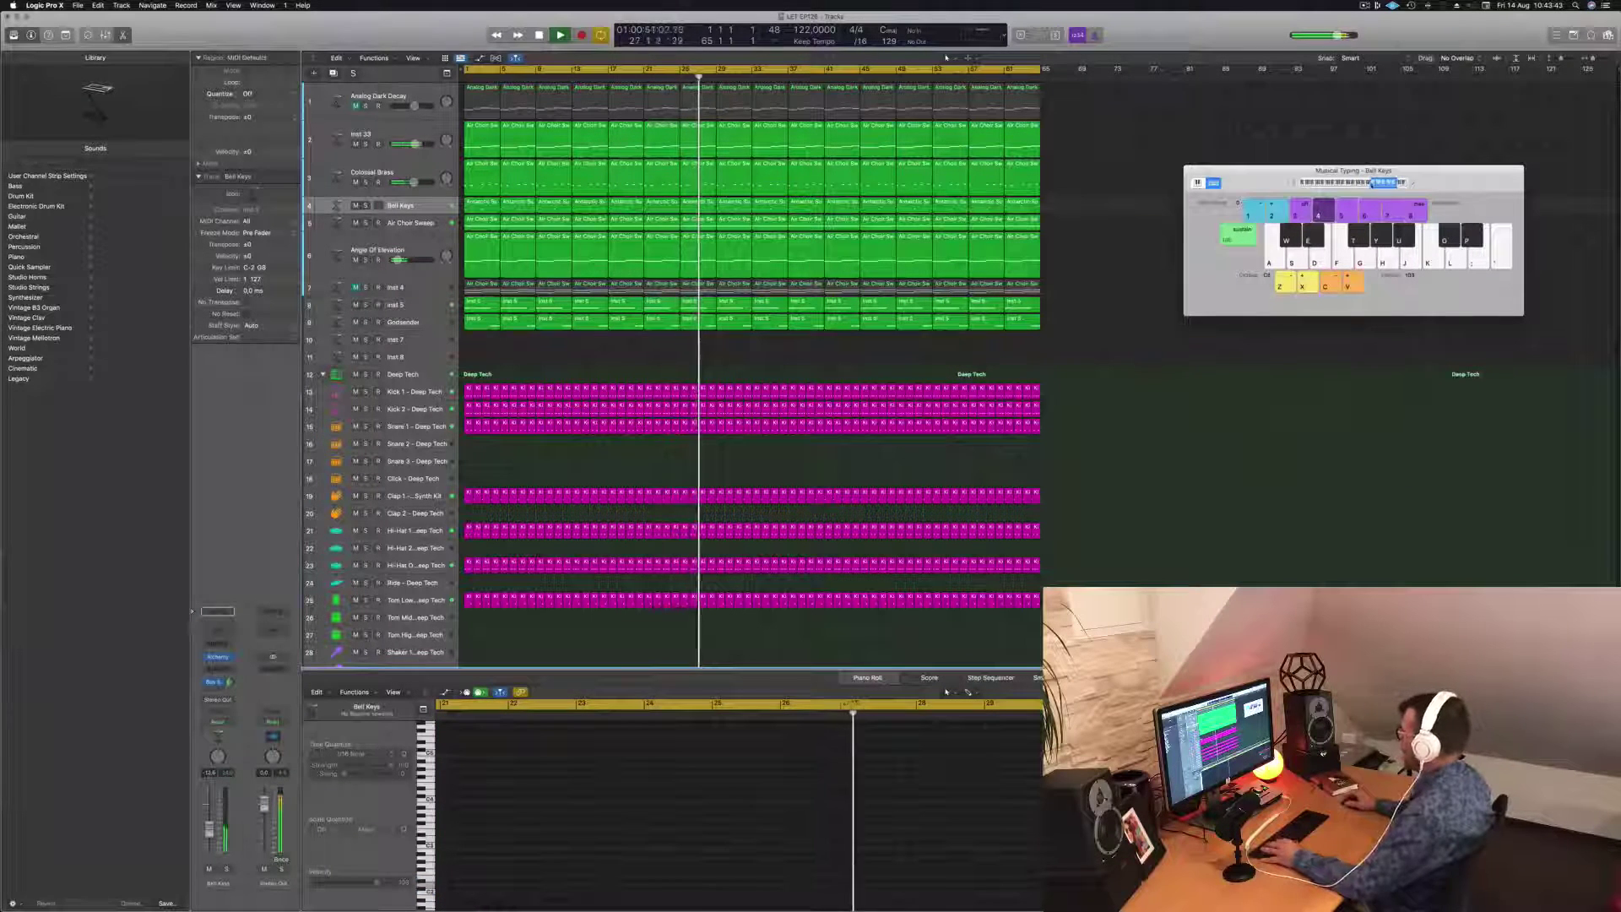
{"action": "key", "text": "super+k"}
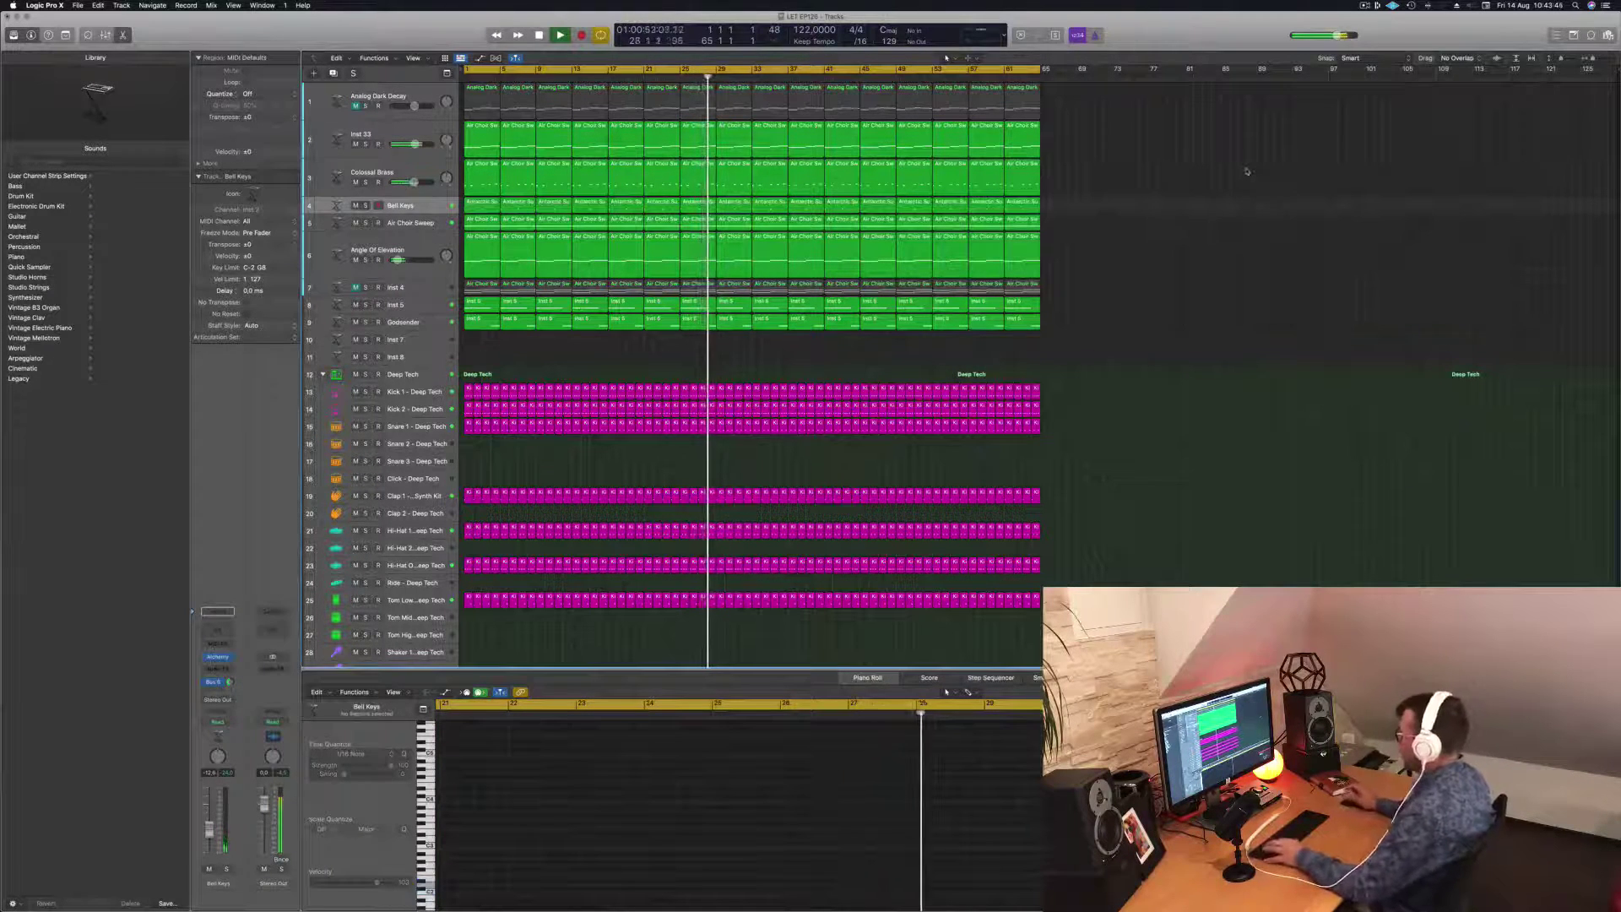
Step: Open the mixer and display the reverb bus used by the Bell Keys track's send
{"action": "key", "text": "x"}
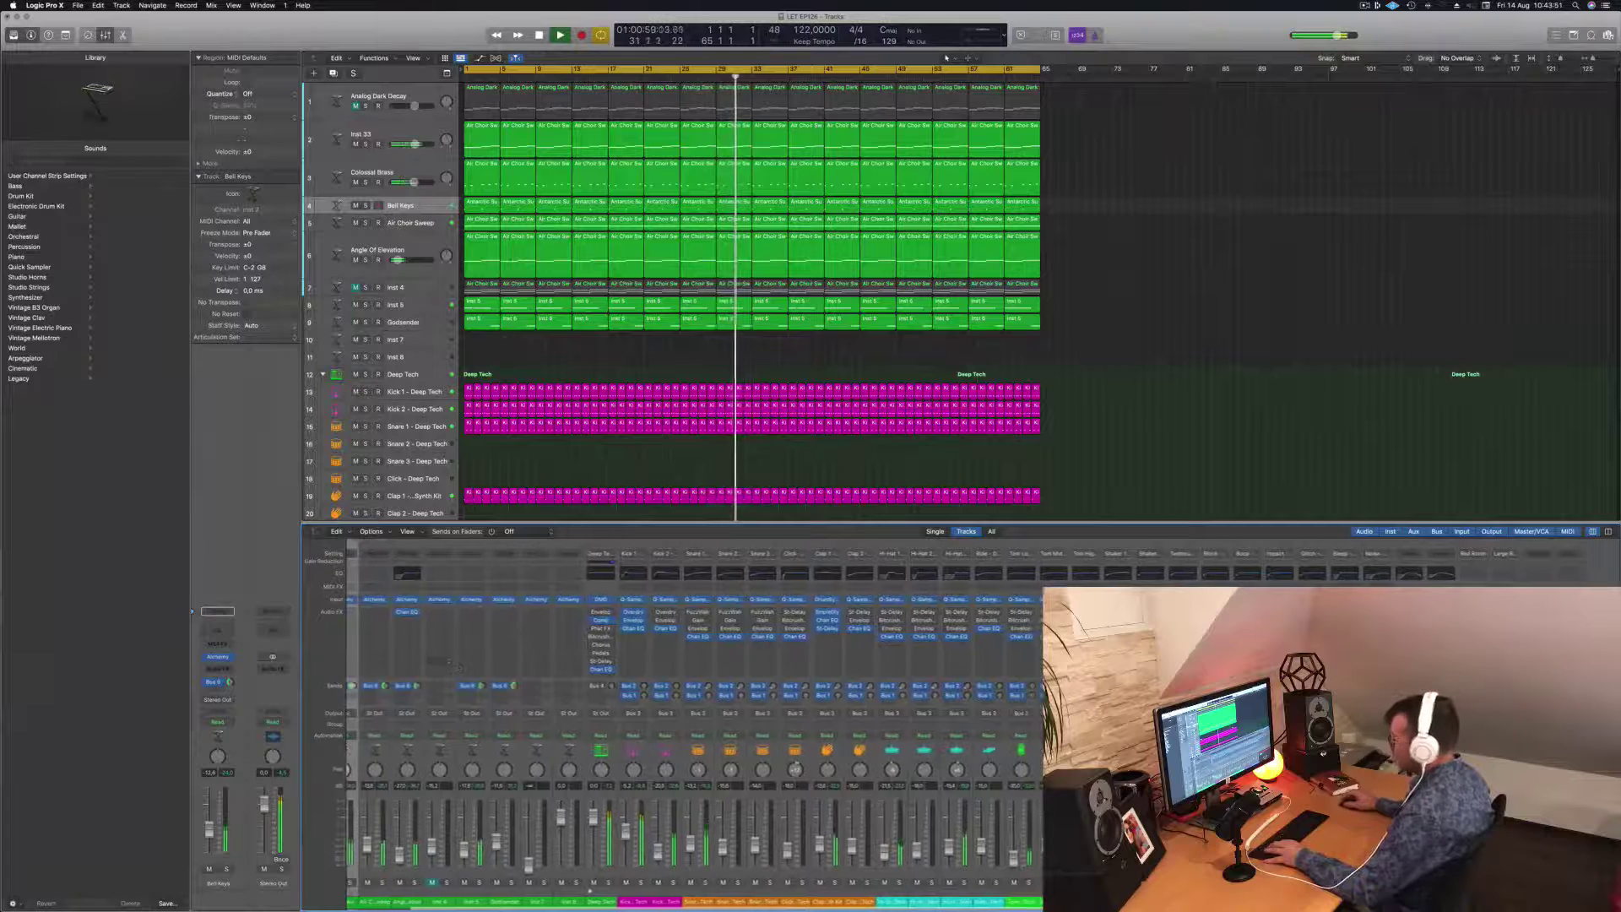
{"action": "key", "text": "shift+s"}
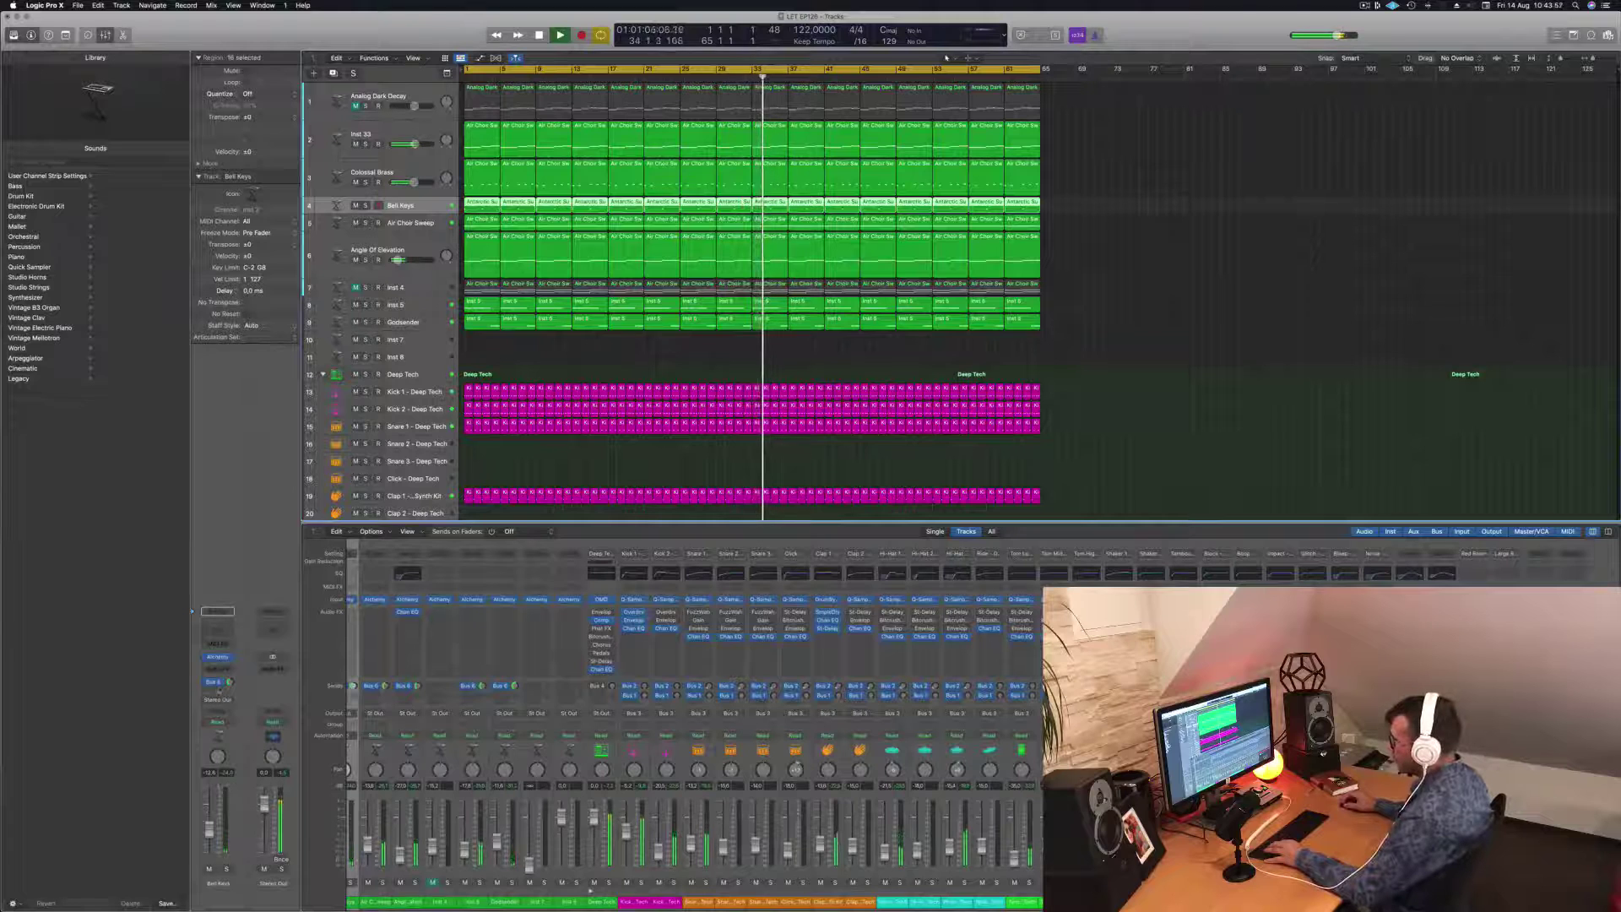
{"action": "left_click", "coordinate": [215, 682]}
{"action": "left_click", "coordinate": [237, 627]}
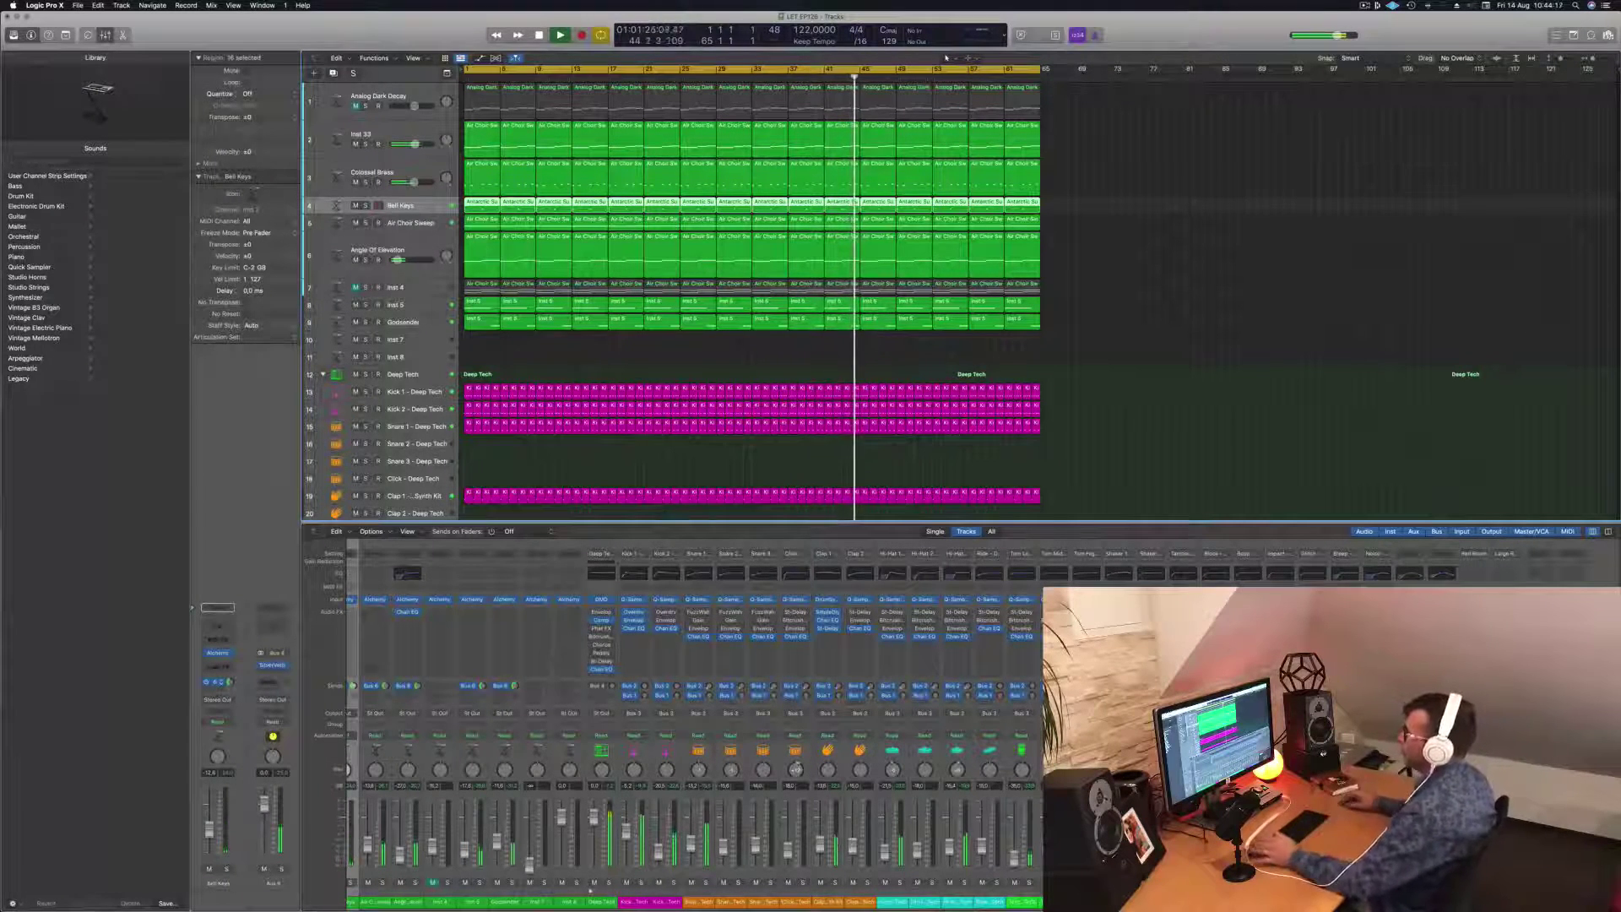
Step: Open the Compressor on the Colossal Brass track and place its window clear of the track headers
{"action": "left_click", "coordinate": [426, 240]}
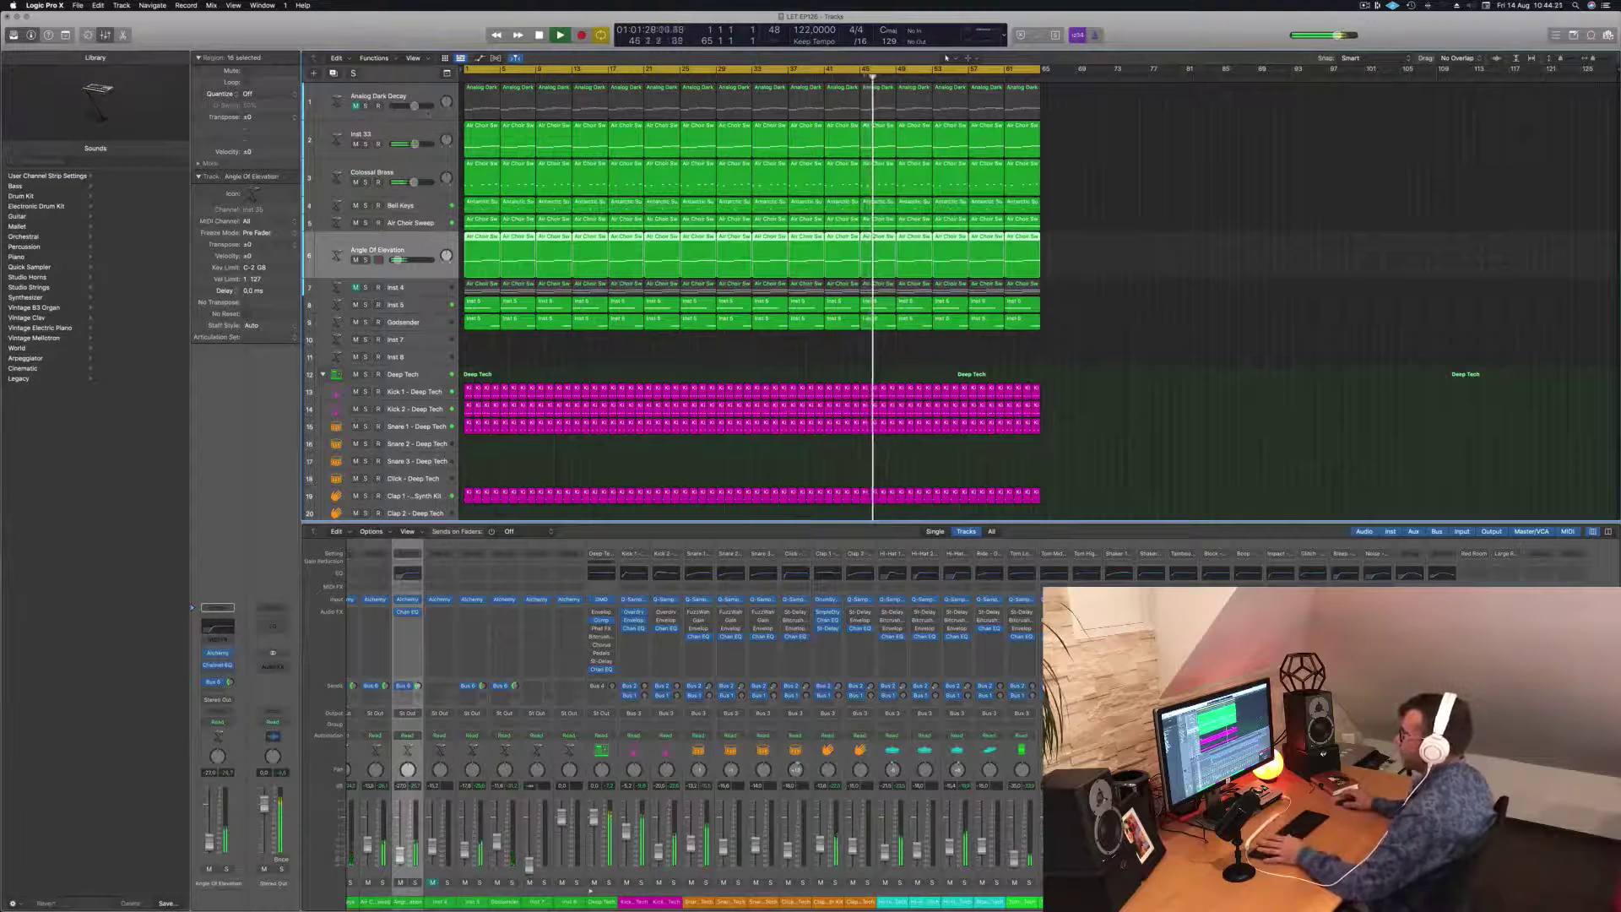
{"action": "key", "text": "Up"}
{"action": "key", "text": "Up"}
{"action": "key", "text": "Up"}
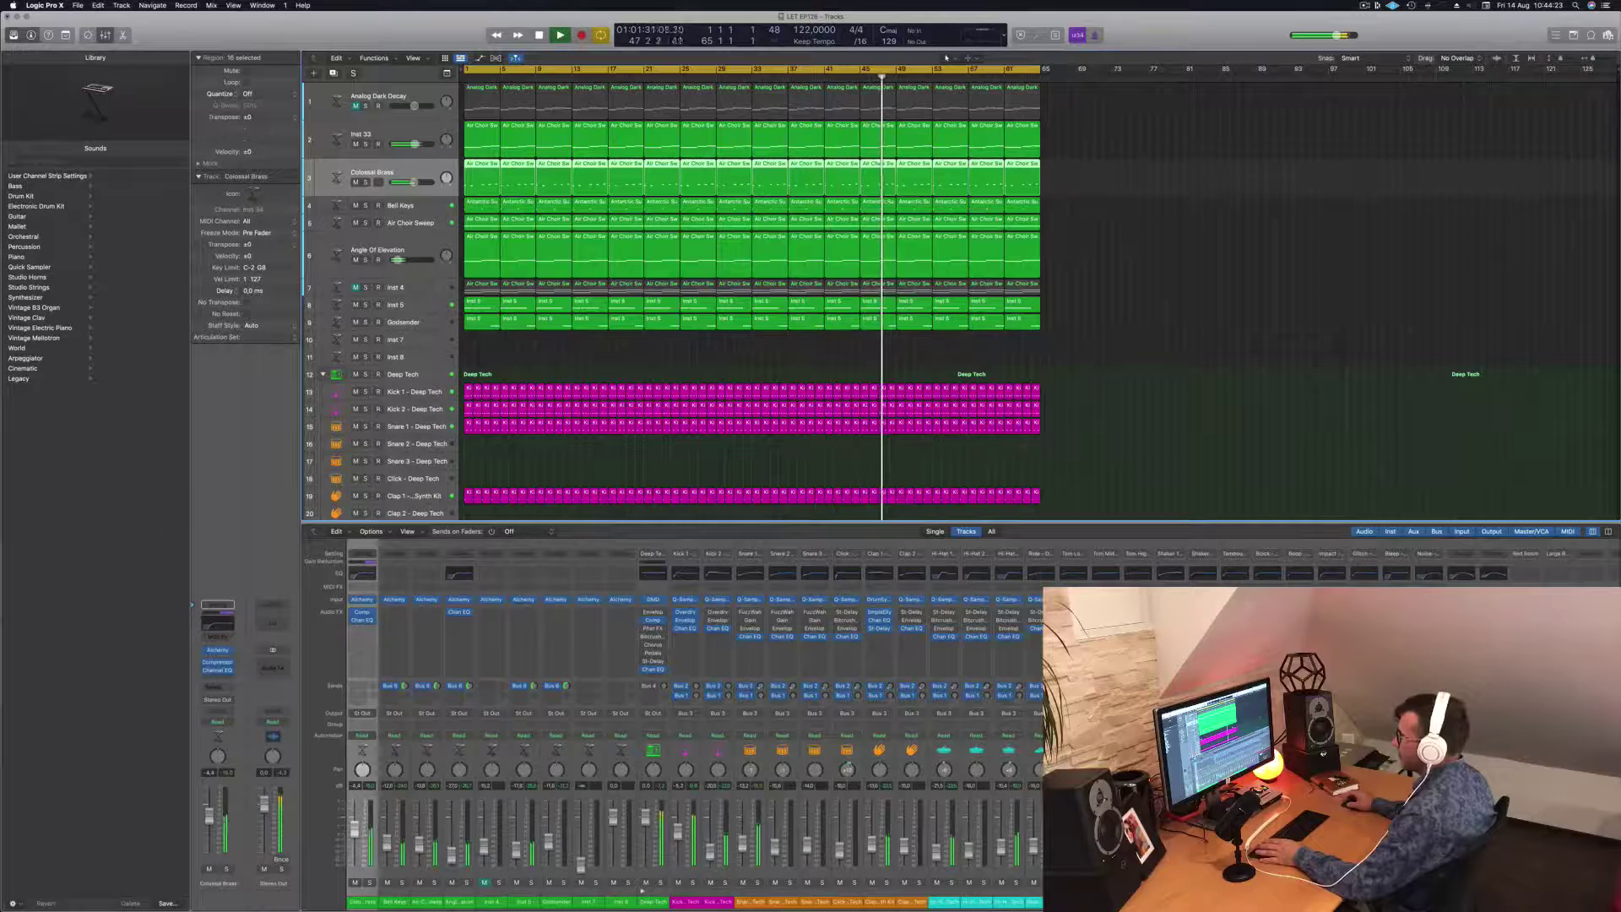
{"action": "left_click", "coordinate": [217, 662]}
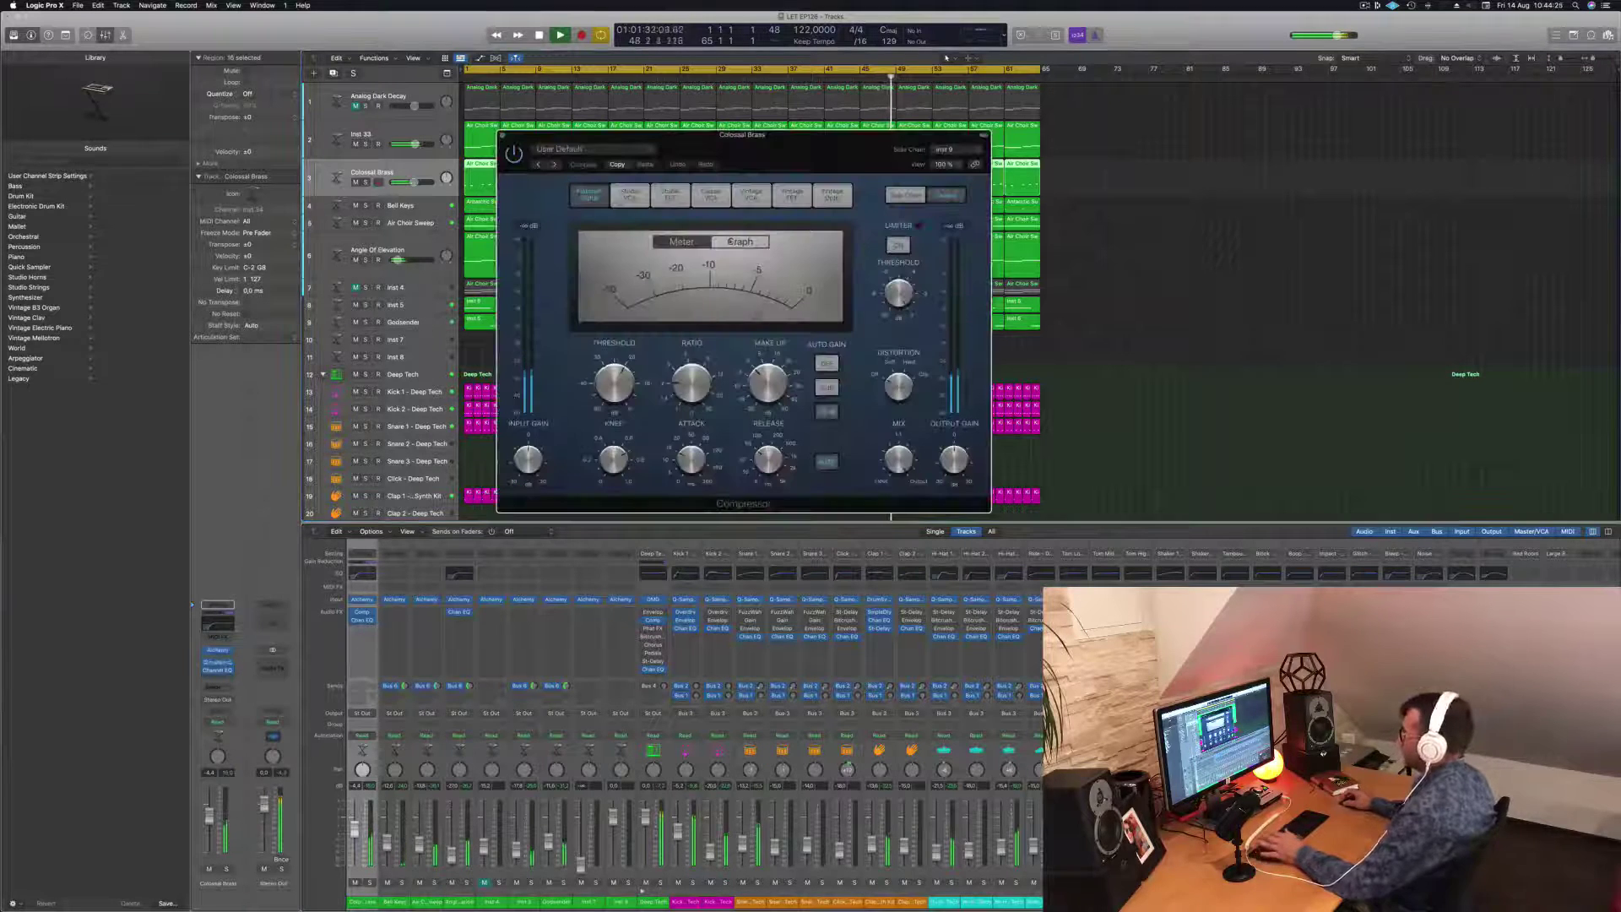
{"action": "left_click_drag", "start_coordinate": [814, 156], "coordinate": [984, 233]}
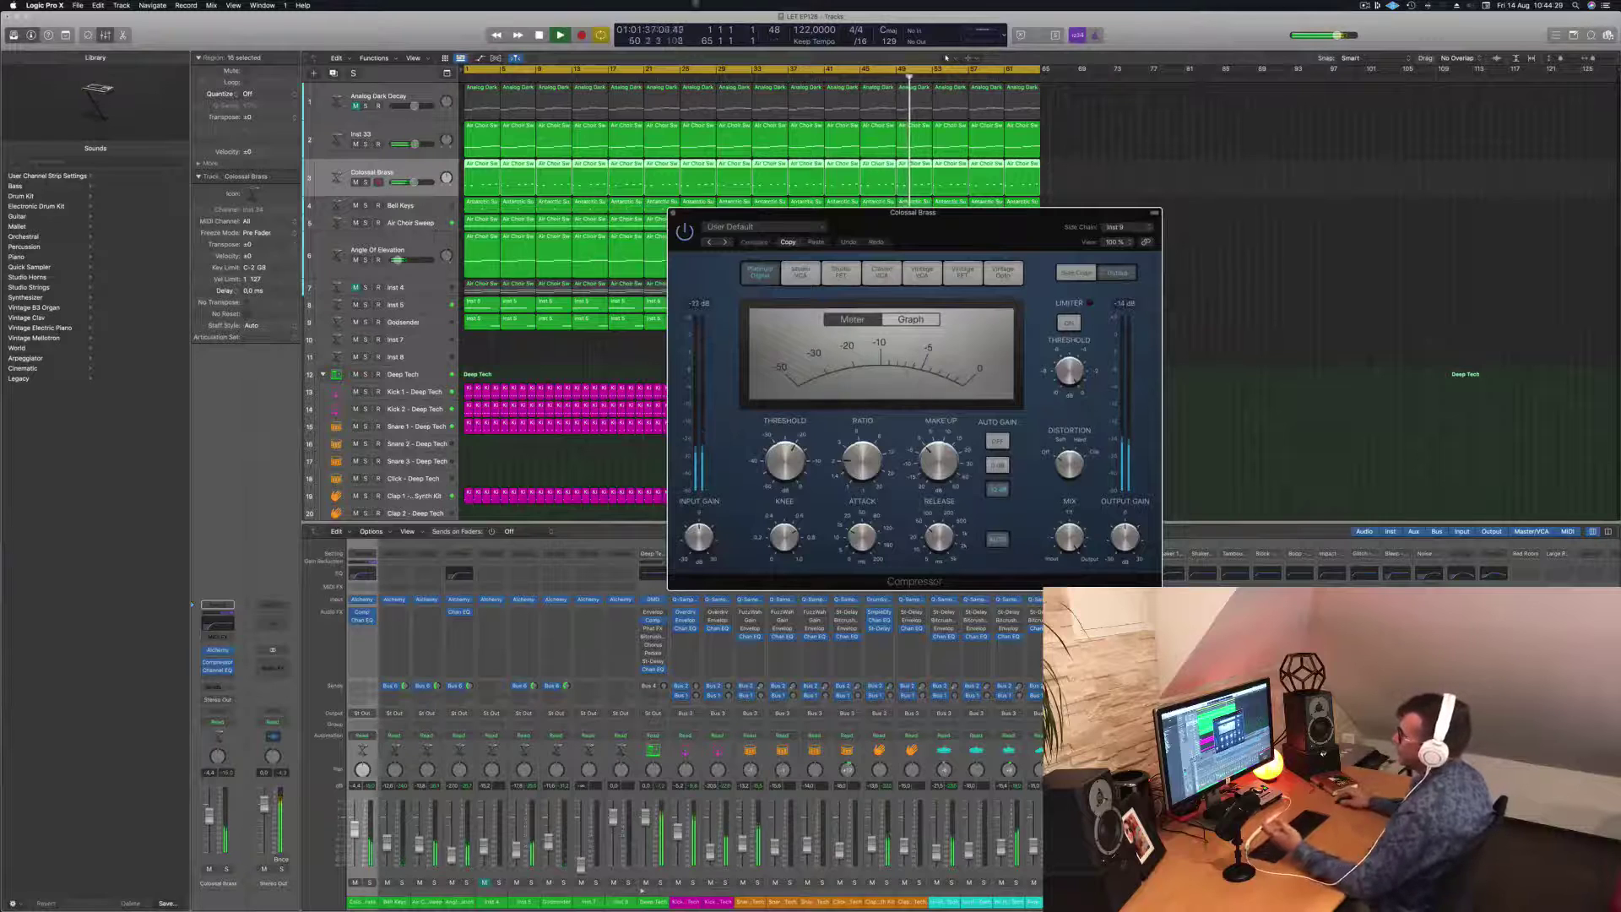
Step: Select the synth track directly above Colossal Brass and close the Compressor window
{"action": "left_click", "coordinate": [393, 128]}
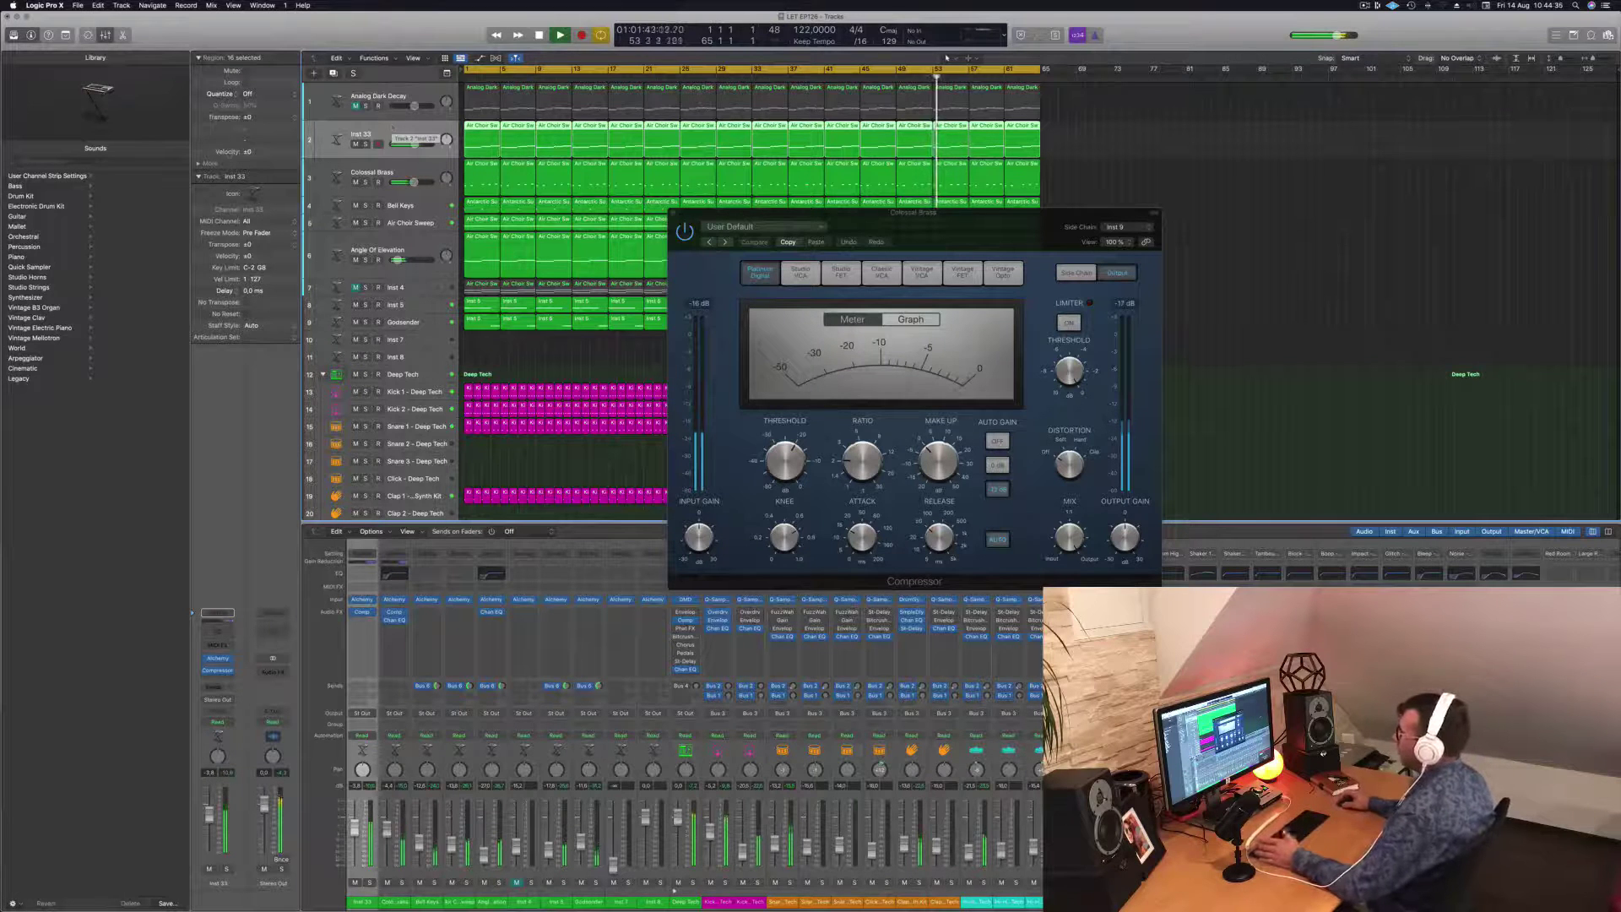
{"action": "left_click_drag", "start_coordinate": [831, 226], "coordinate": [796, 224]}
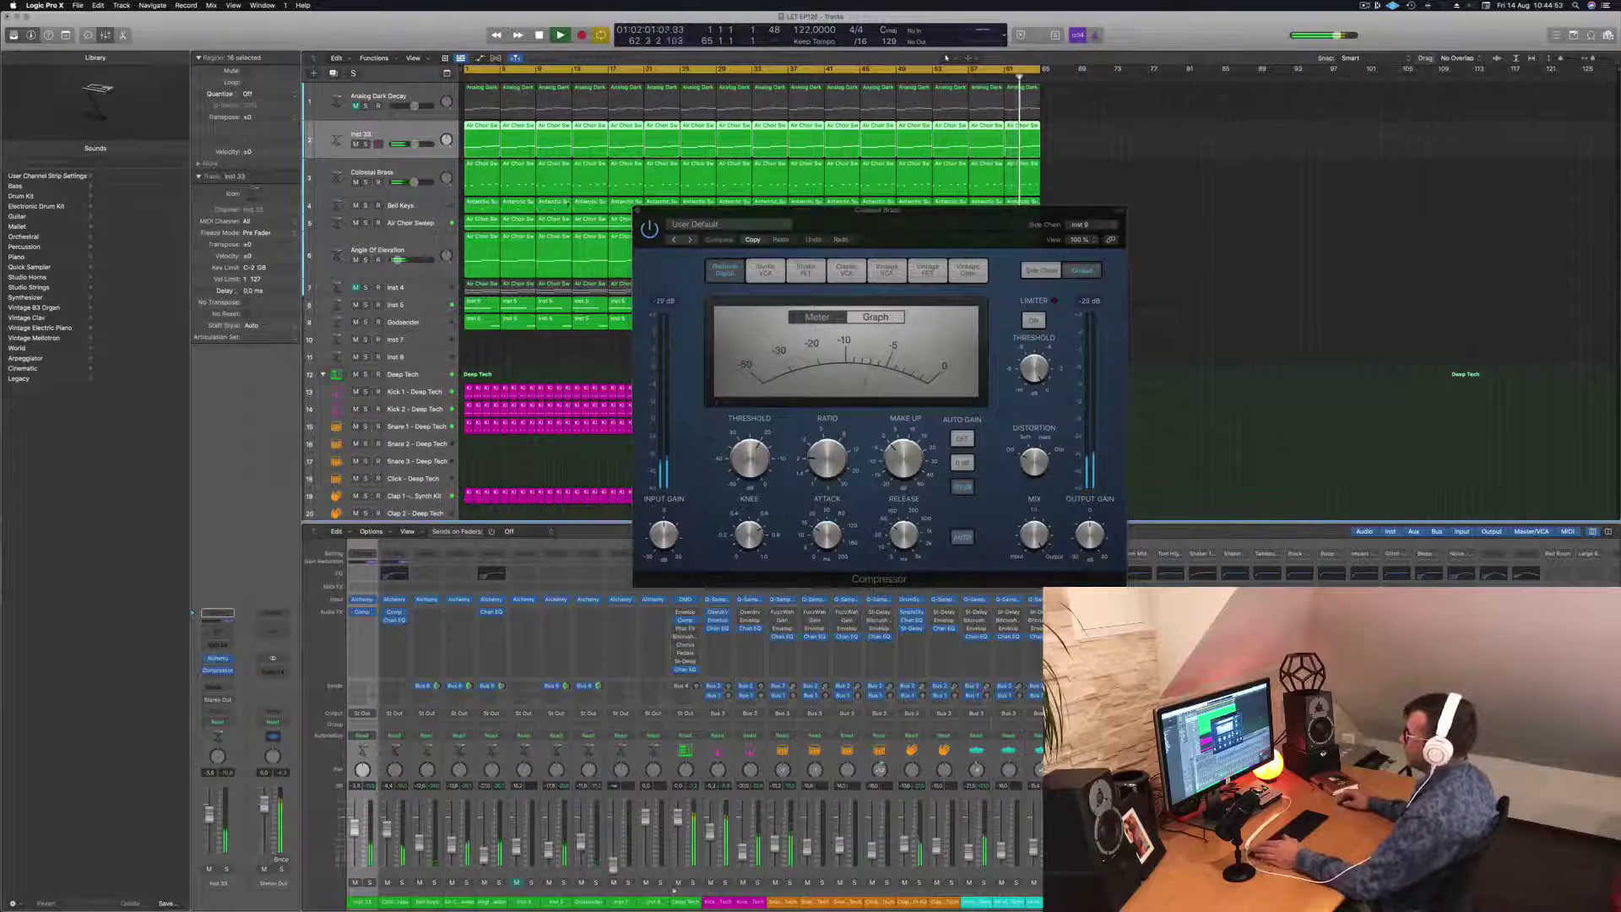
{"action": "key", "text": "super+w"}
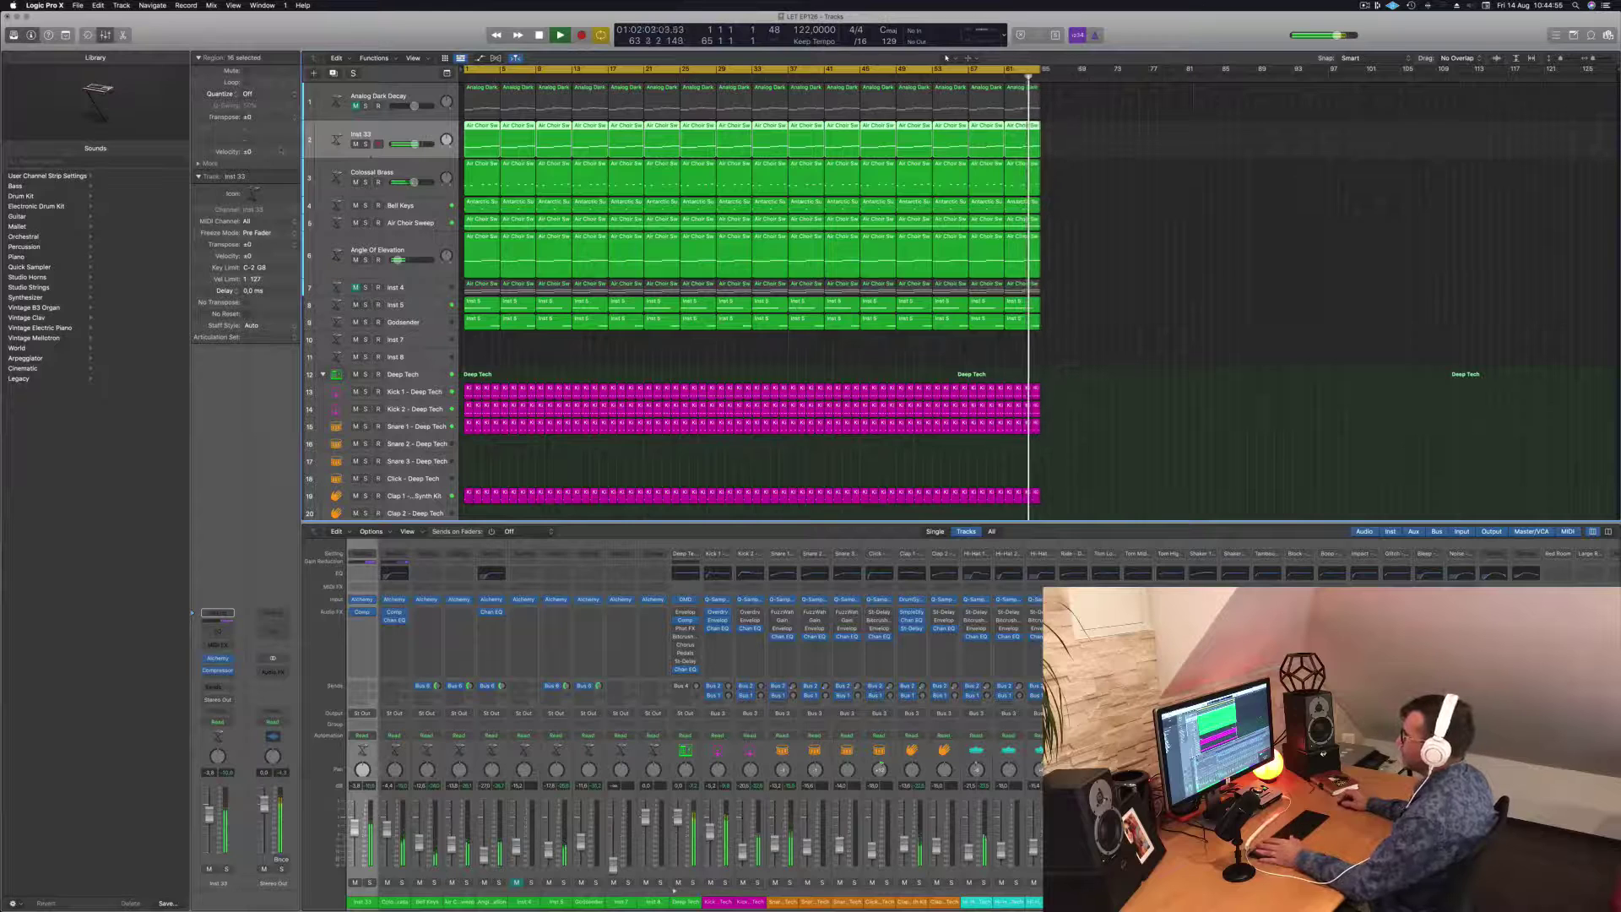
Step: Listen to track 2 in solo, alone and together with the Kick 1 - Deep Tech track, and clear the solos
{"action": "key", "text": "s"}
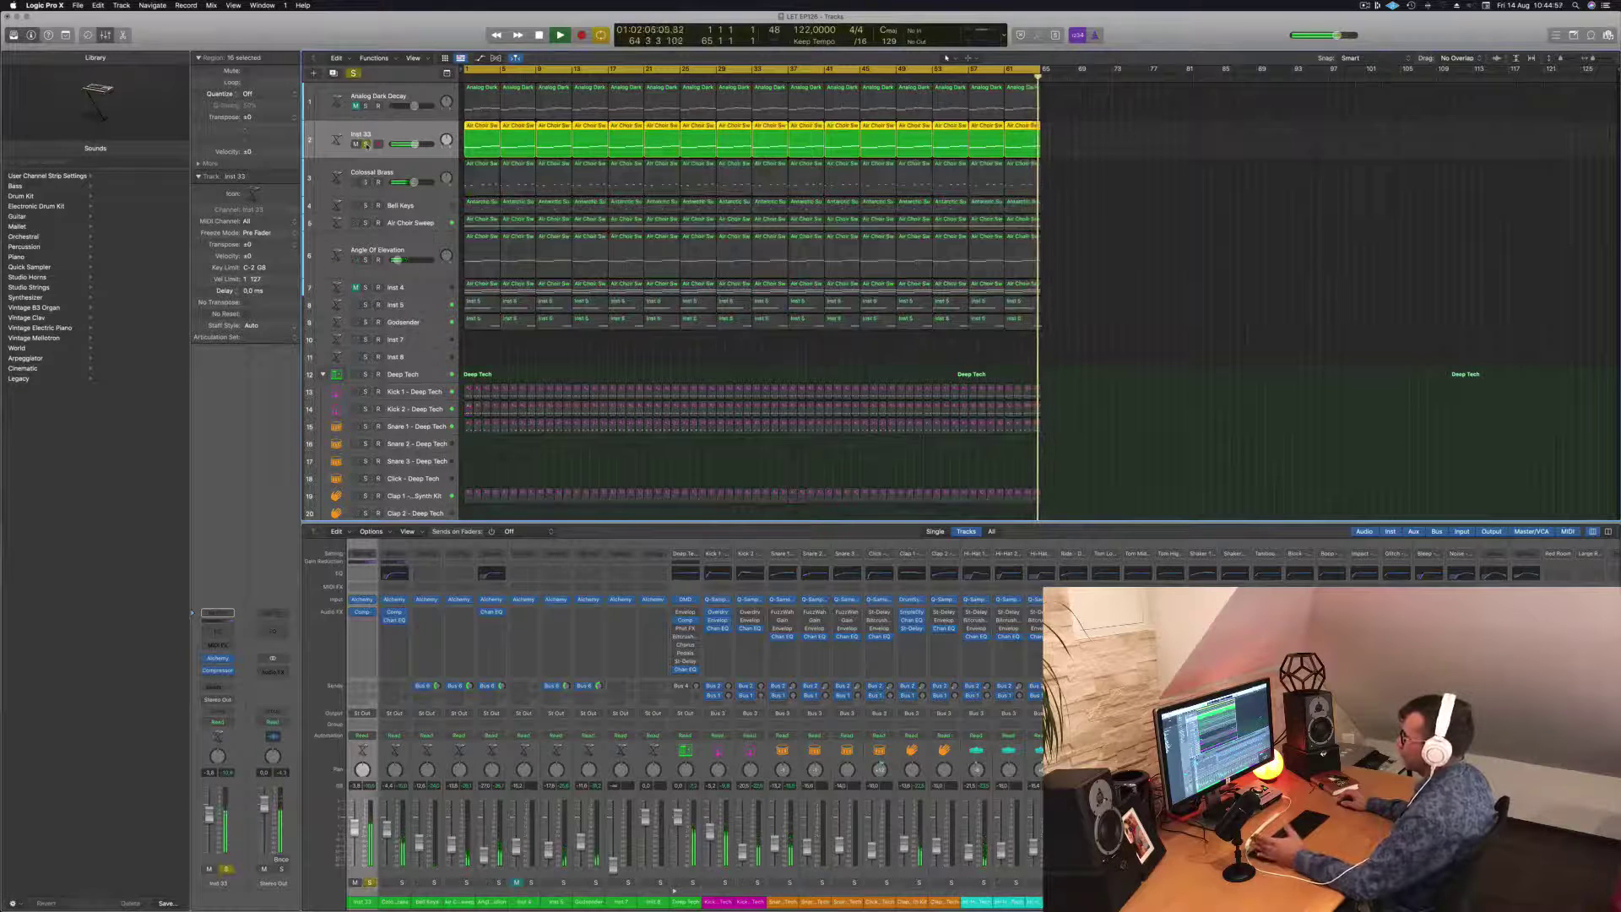
{"action": "key", "text": "s"}
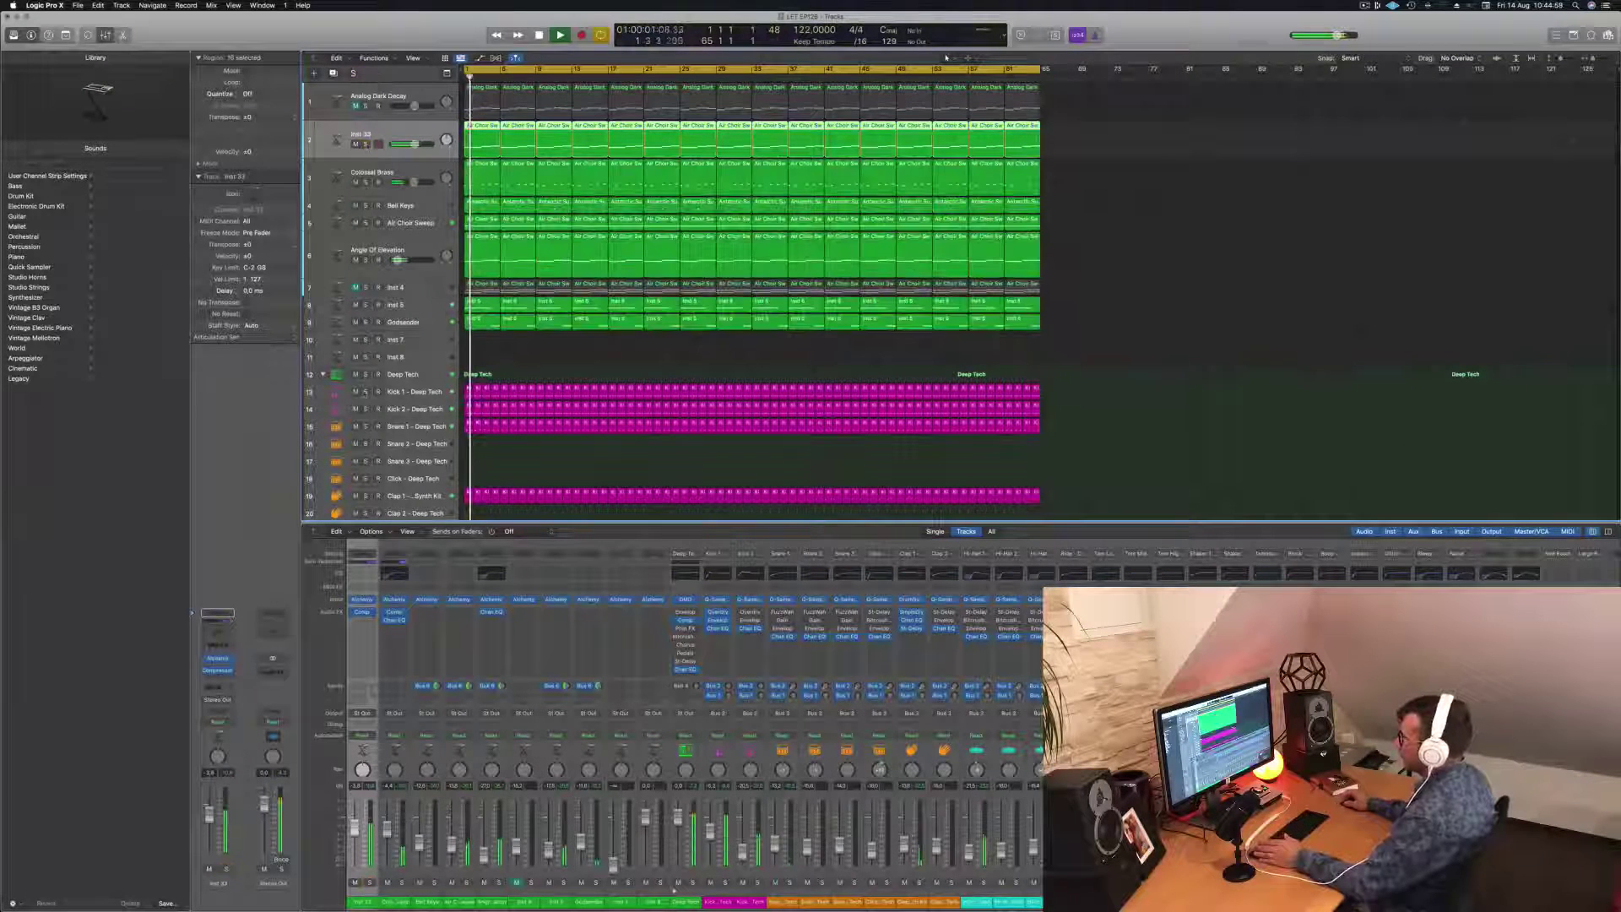
{"action": "key", "text": "s"}
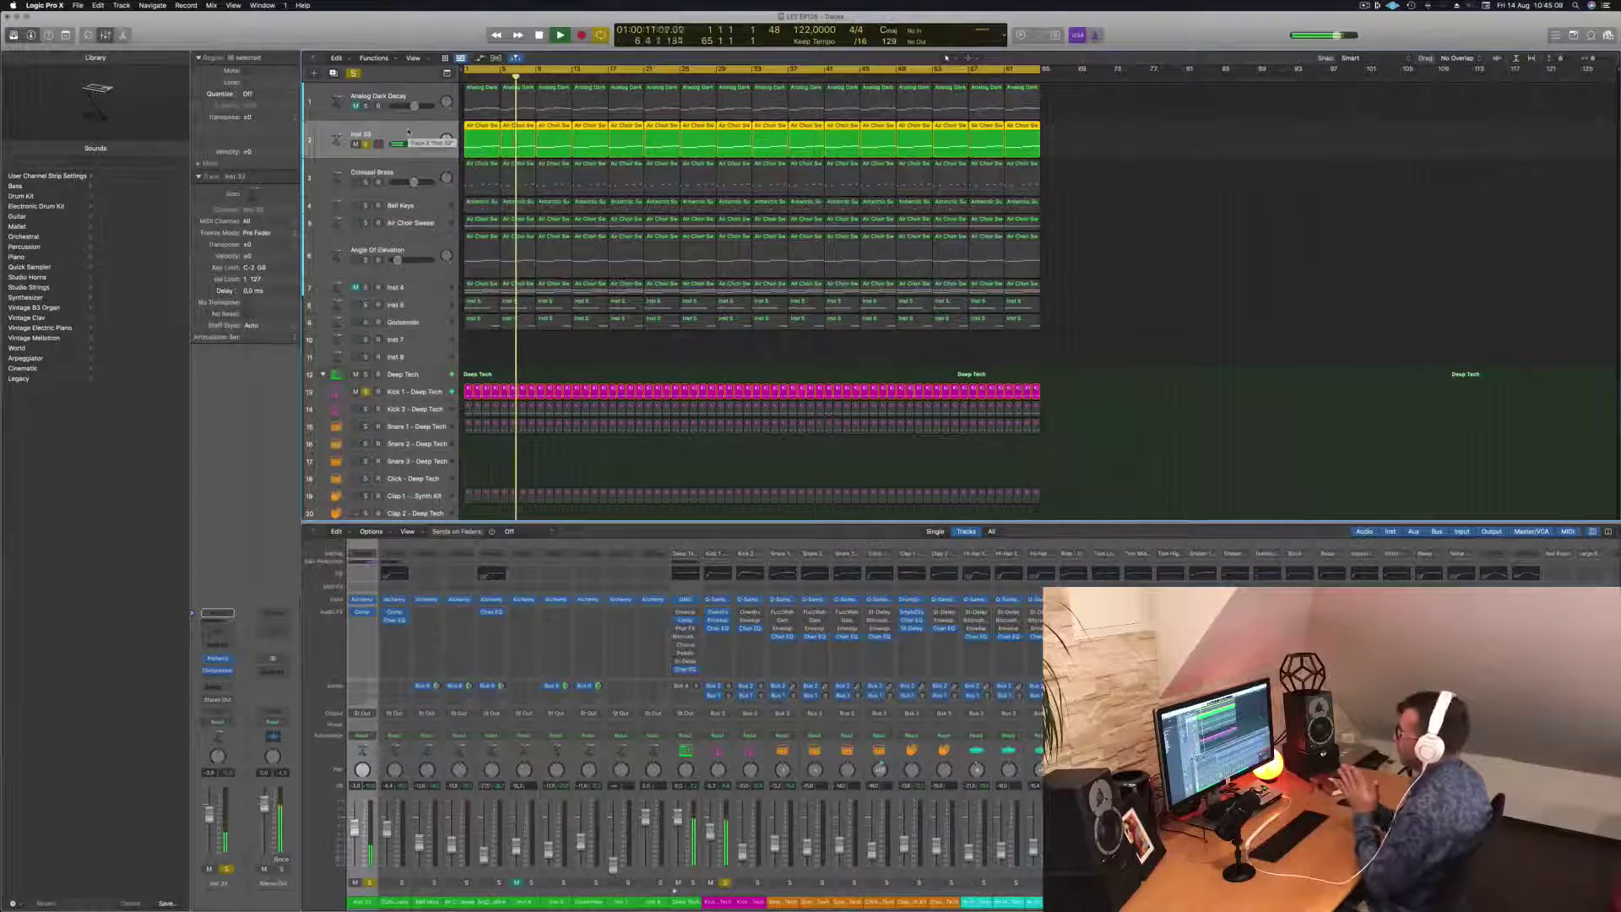
{"action": "left_click", "coordinate": [366, 144]}
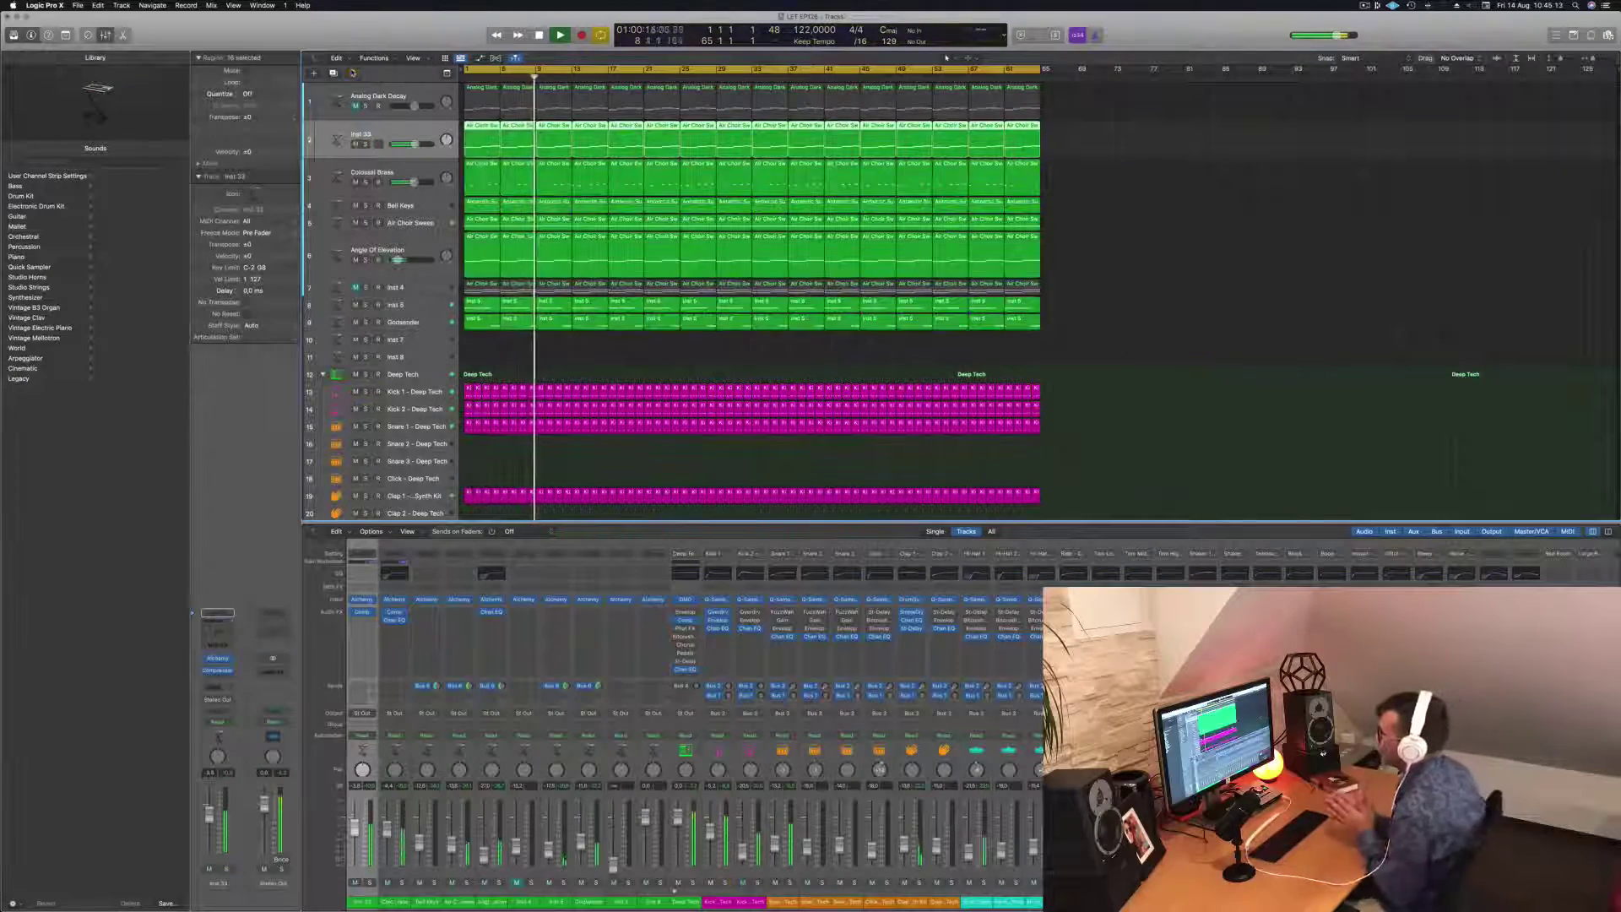